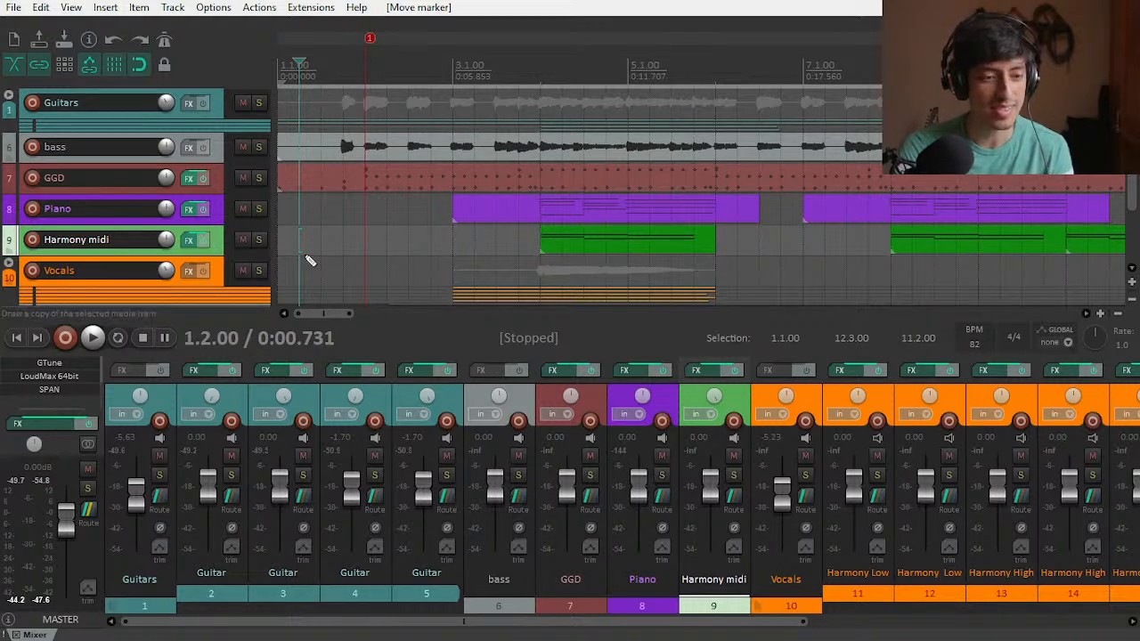
# Step: Hide the mixer and play the whole project from the start
pyautogui.hotkey('ctrl', 'm')
pyautogui.click(277, 405)
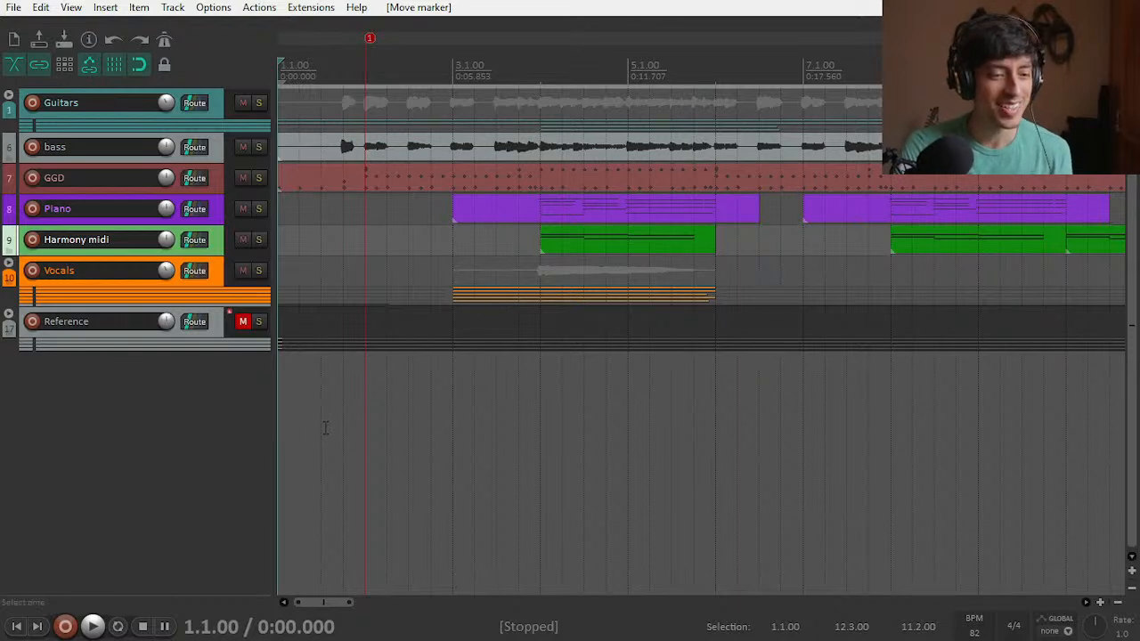
pyautogui.press('space')
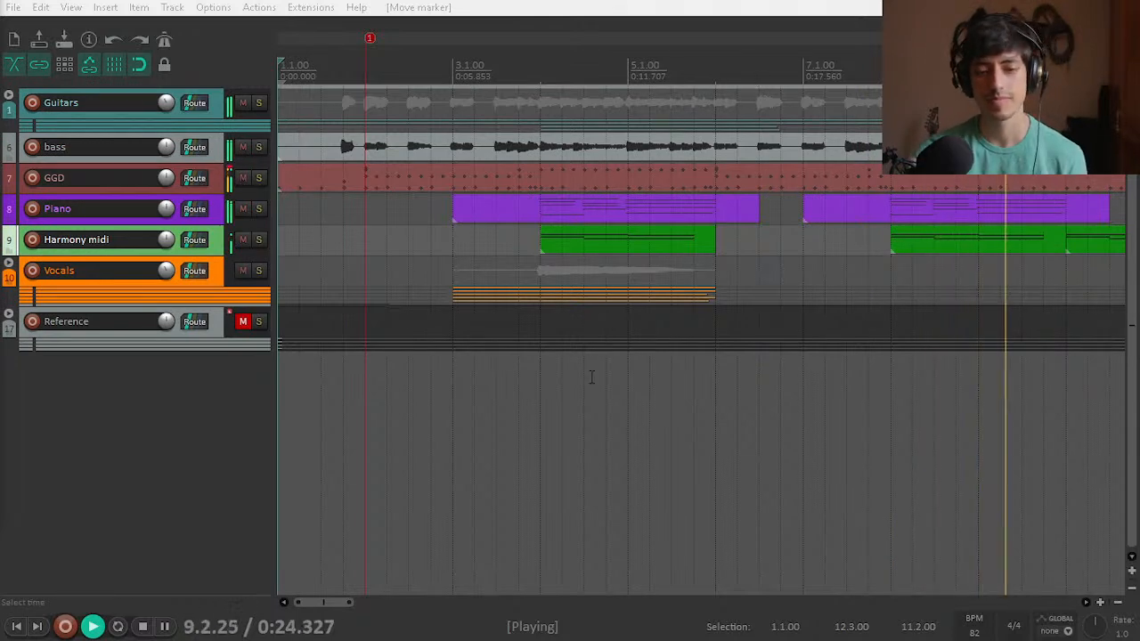
pyautogui.scroll(-3, 590, 434)
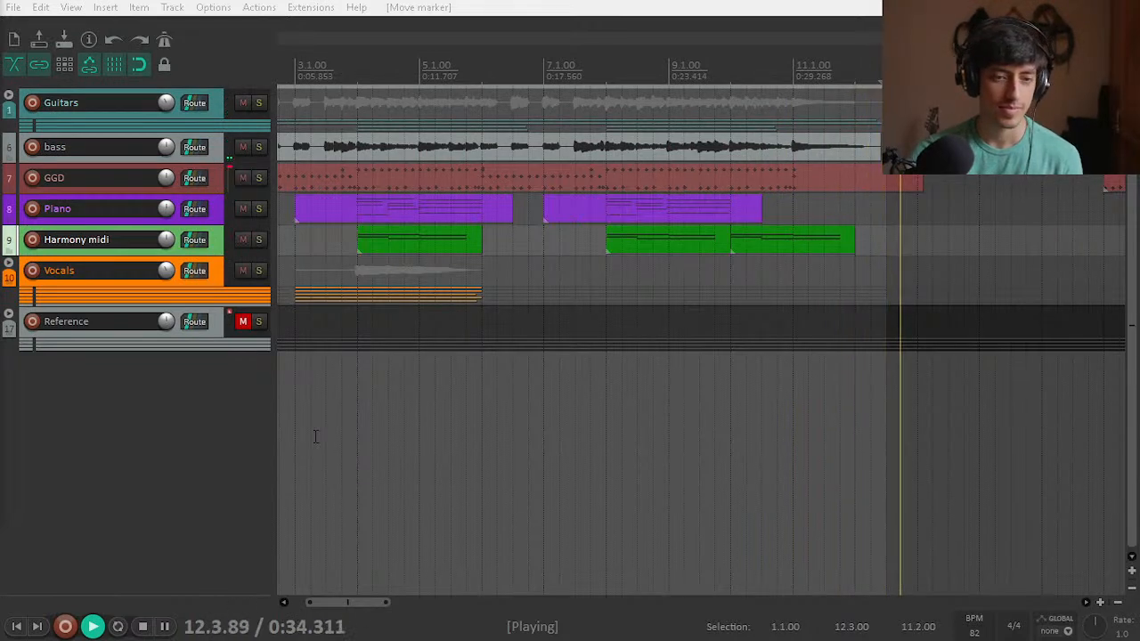
# Step: Listen briefly from measure 7, stop playback and return the edit cursor to the project start
pyautogui.click(543, 418)
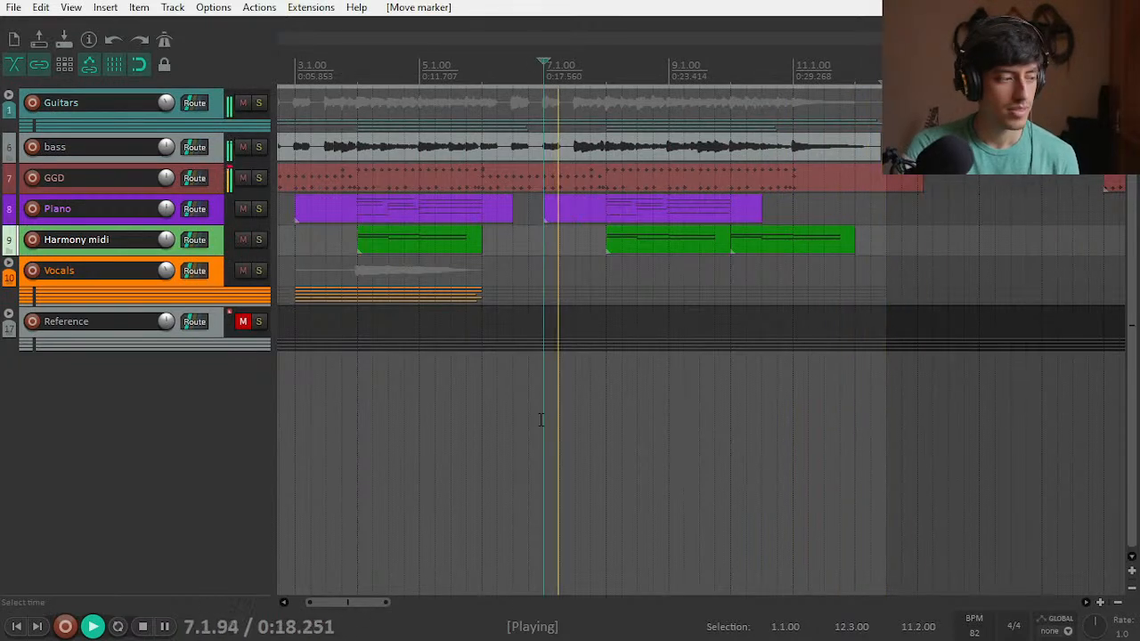
pyautogui.press('space')
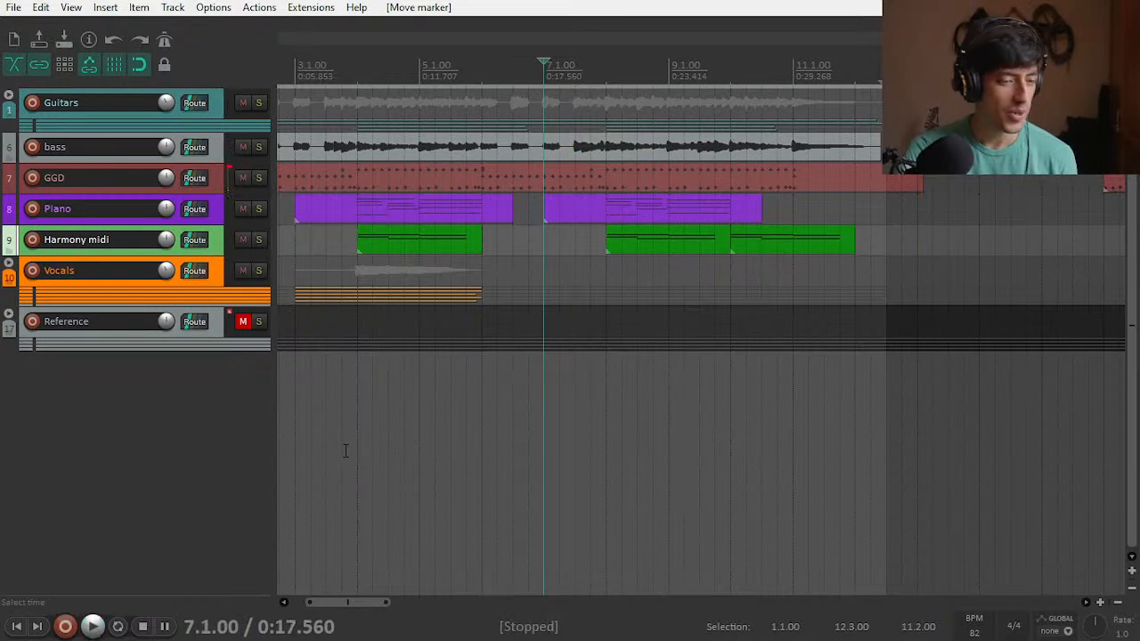
pyautogui.scroll(-2, 459, 446)
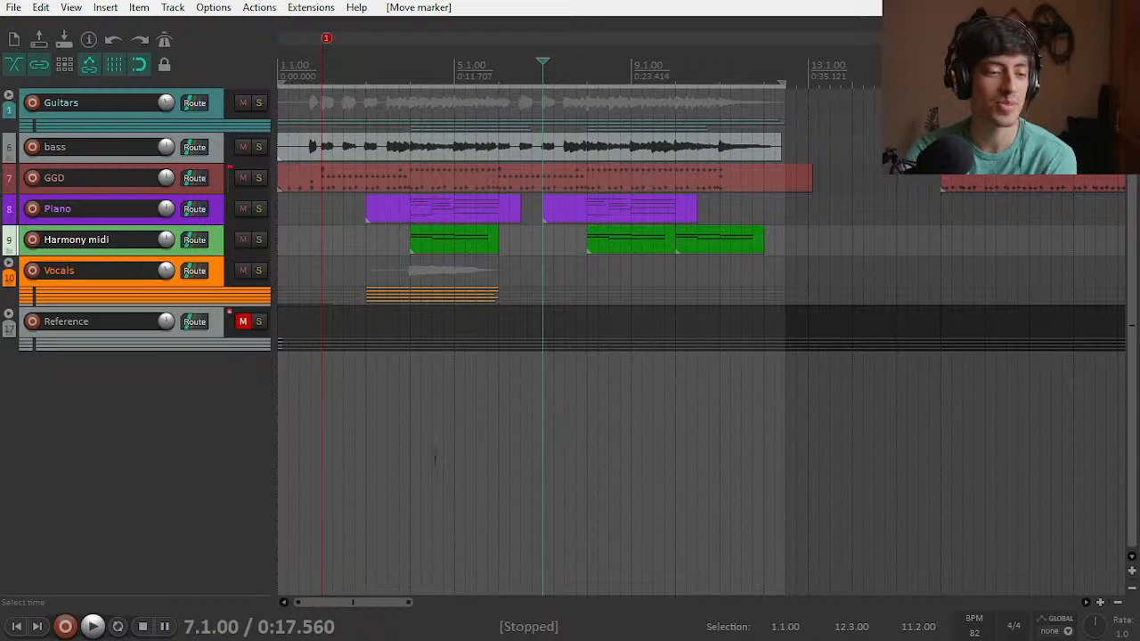
pyautogui.click(280, 462)
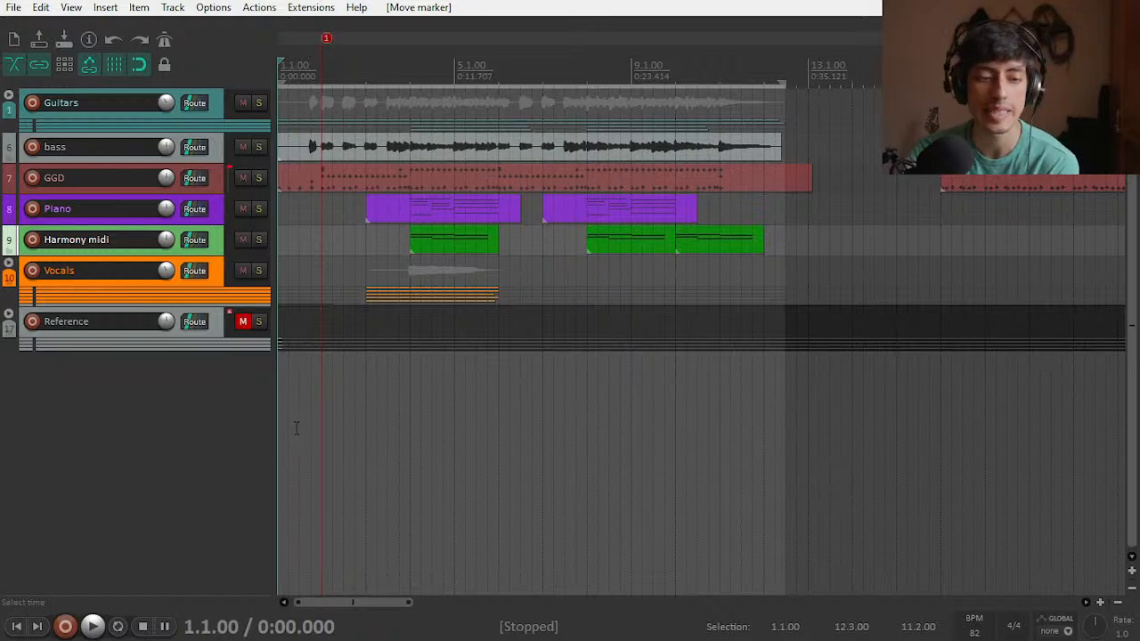
# Step: Expand the Reference folder to view the tracks inside it, and collapse the folder again
pyautogui.scroll(3, 294, 445)
pyautogui.scroll(-2, 292, 453)
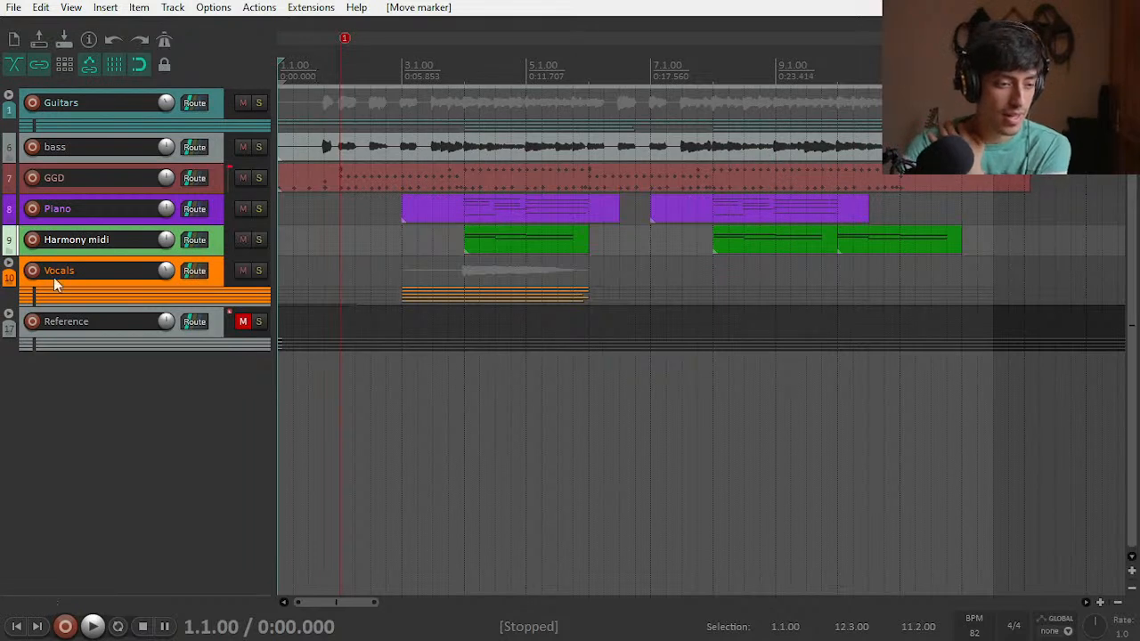
pyautogui.click(9, 314)
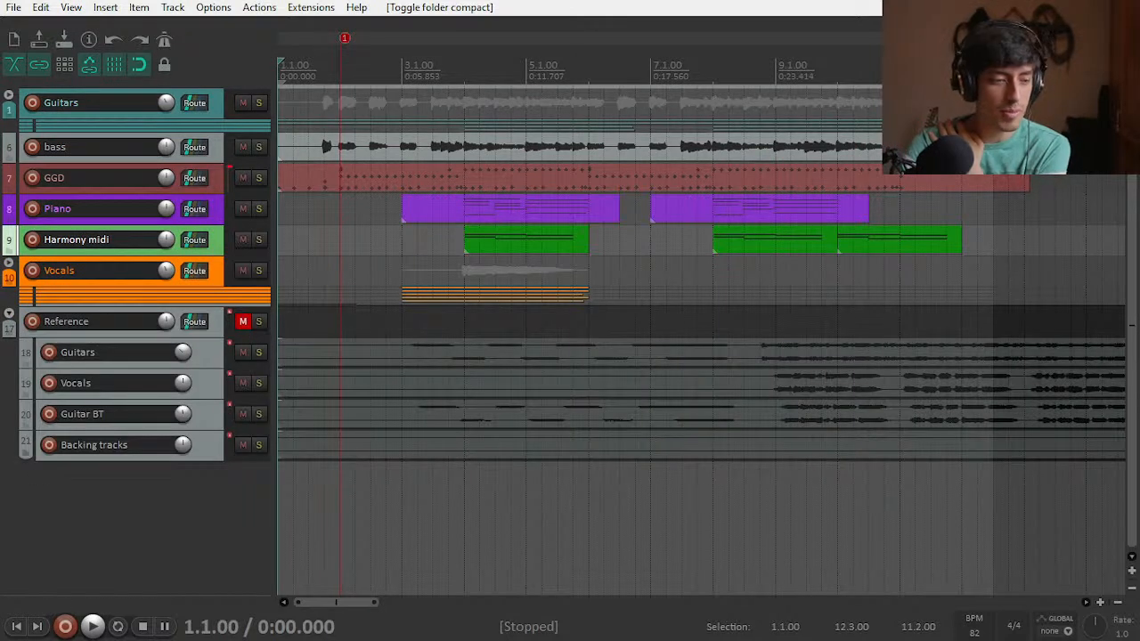
pyautogui.click(10, 315)
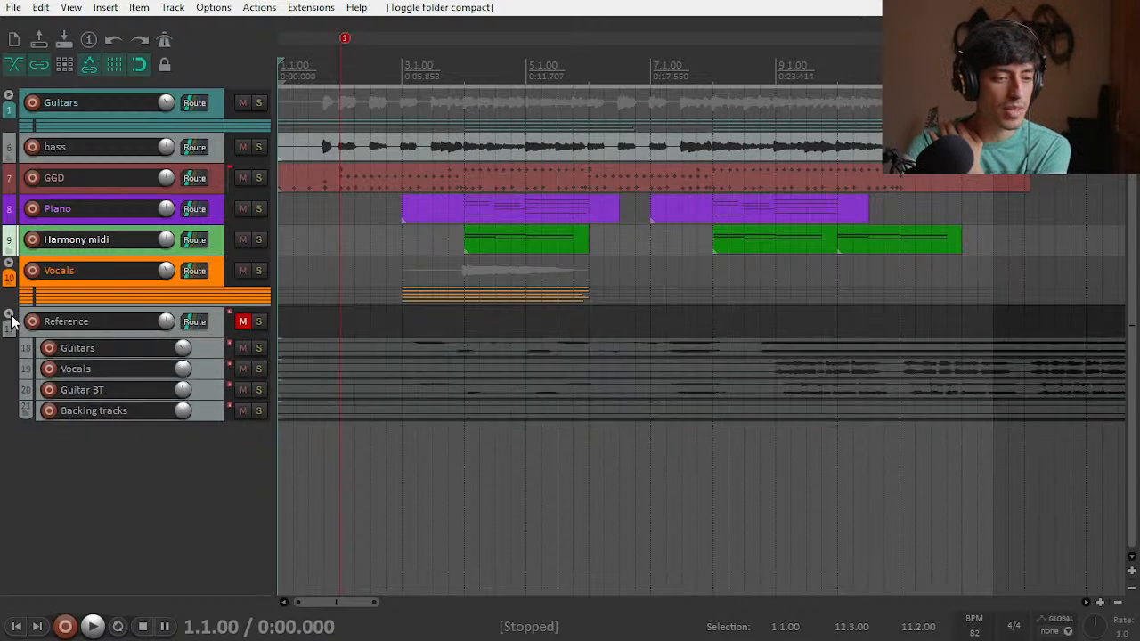
pyautogui.click(10, 316)
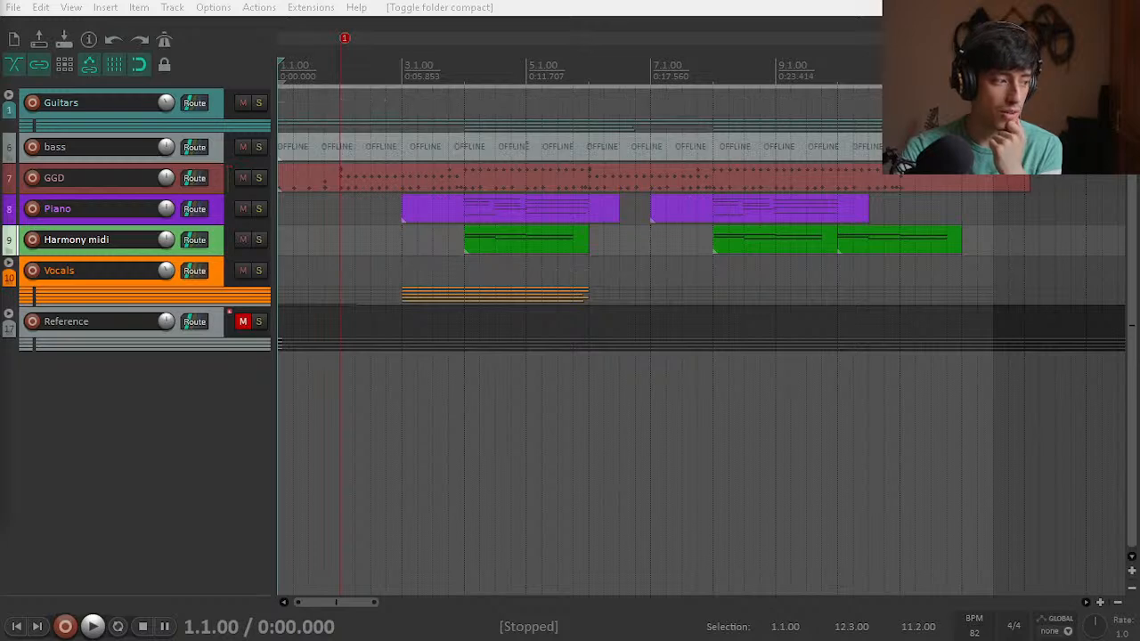
# Step: Solo the Guitars folder, expand it to show its child tracks, and listen to them from the start
pyautogui.click(258, 103)
pyautogui.press('space')
pyautogui.click(9, 95)
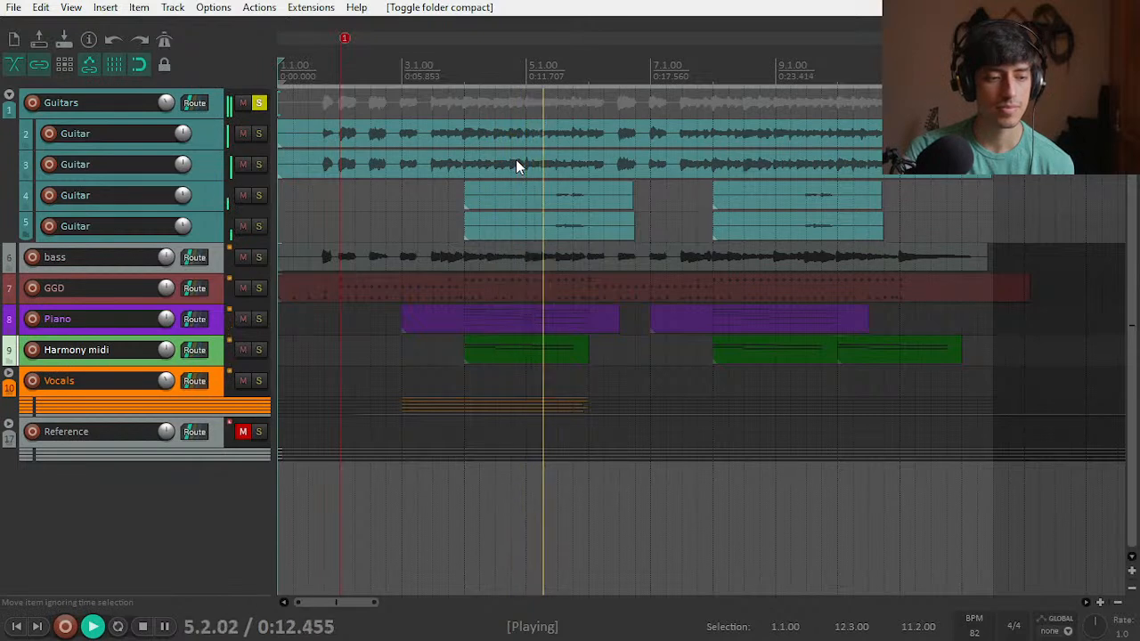
pyautogui.press('space')
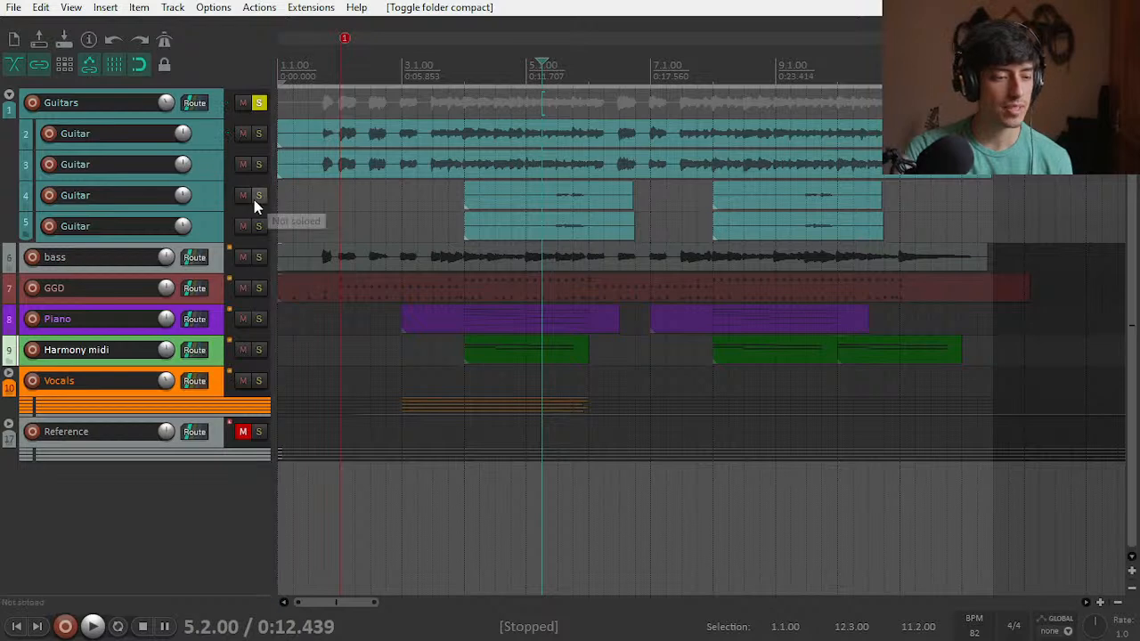
# Step: Solo Guitar tracks 4 and 5, listen to them from measure 5, and unsolo track 4
pyautogui.click(254, 198)
pyautogui.click(258, 226)
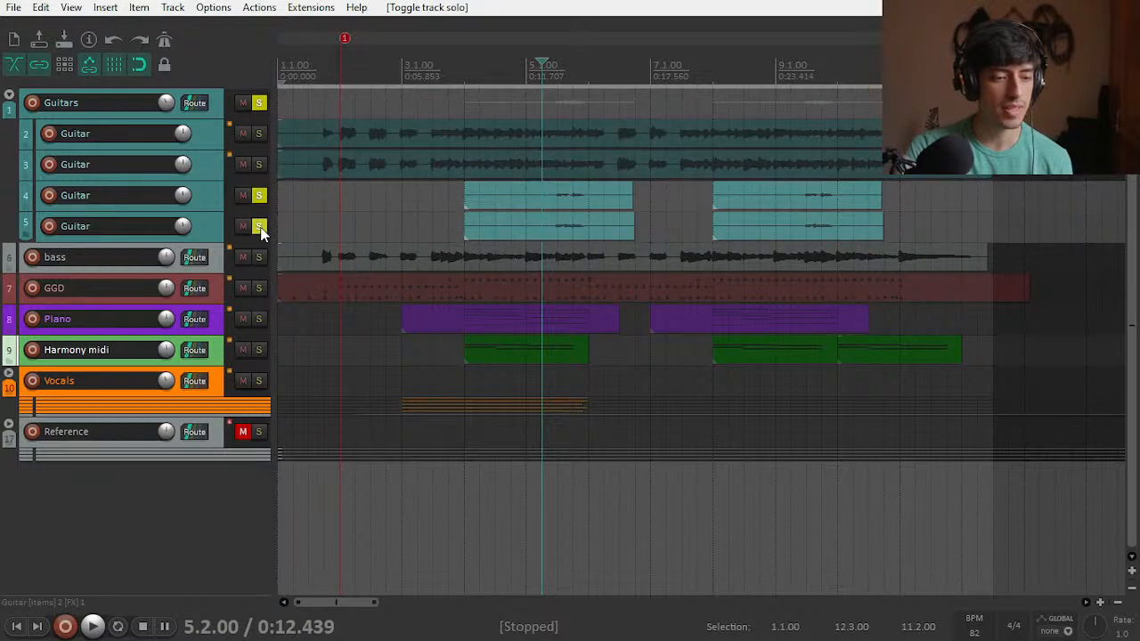
pyautogui.press('space')
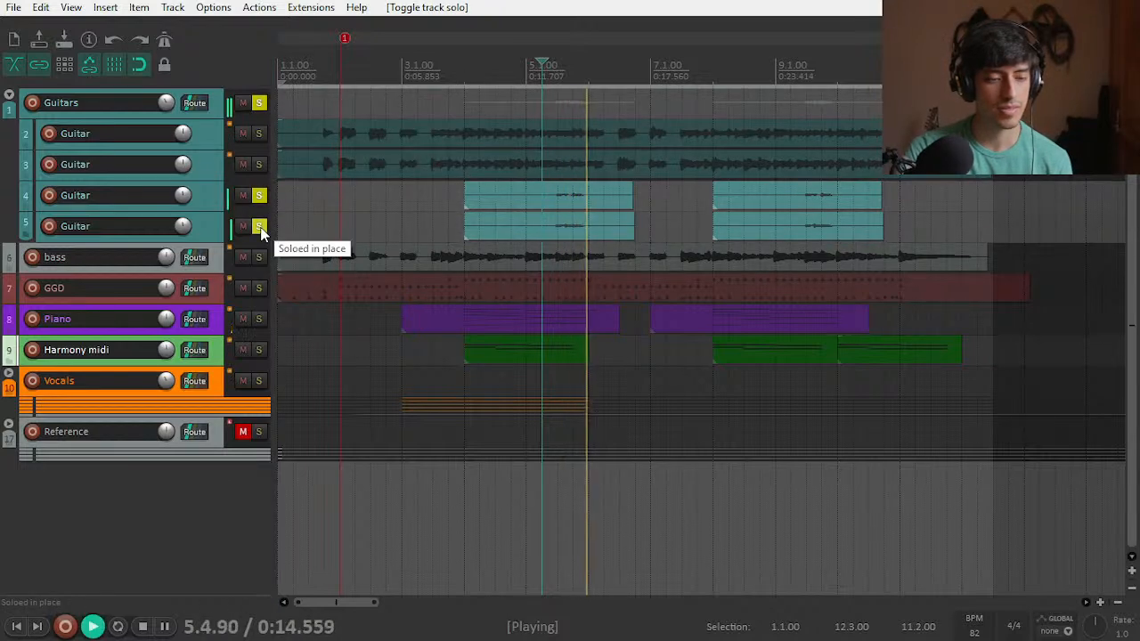
pyautogui.press('space')
pyautogui.click(259, 196)
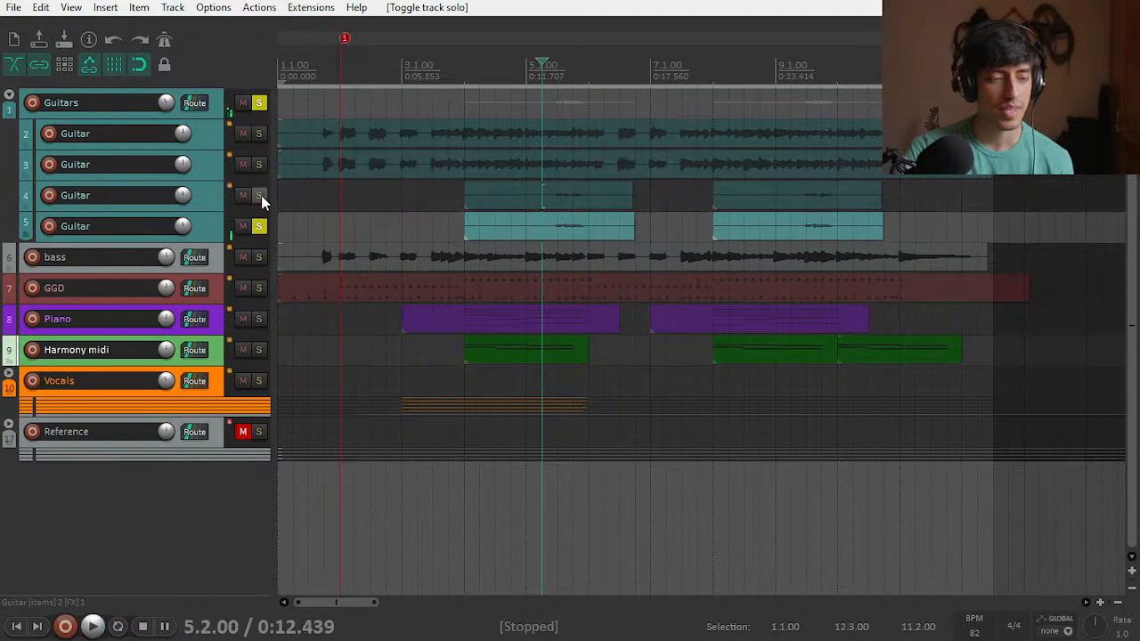
# Step: Enlarge Guitar track 2, examine its Archetype amp plugin, and collapse the Guitars folder
pyautogui.moveTo(205, 148); pyautogui.dragTo(208, 207)
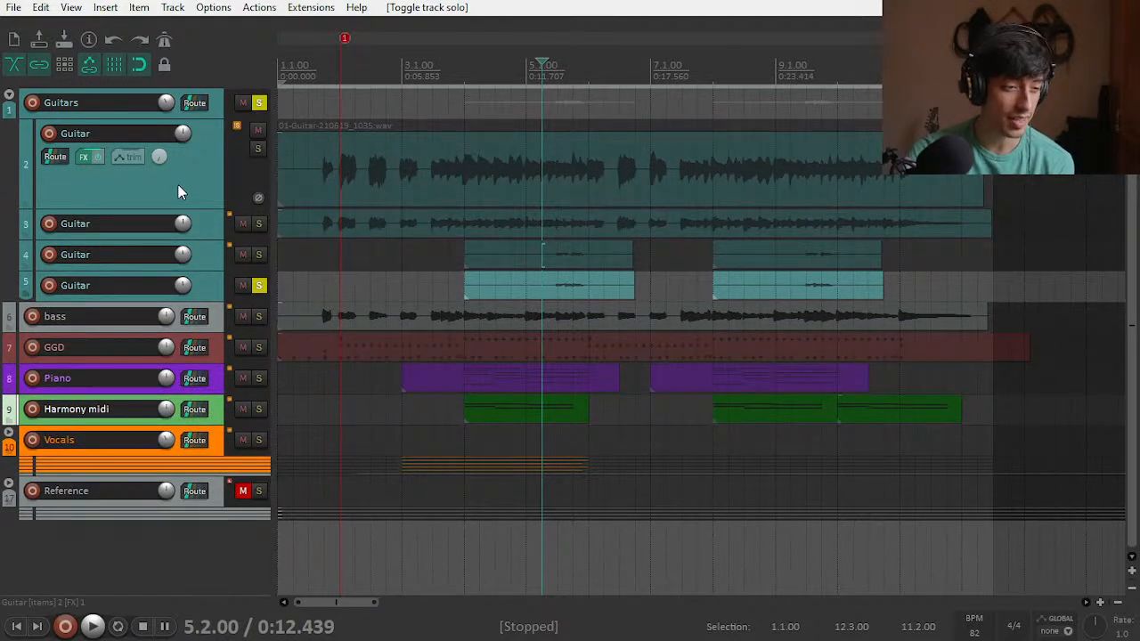
pyautogui.click(86, 159)
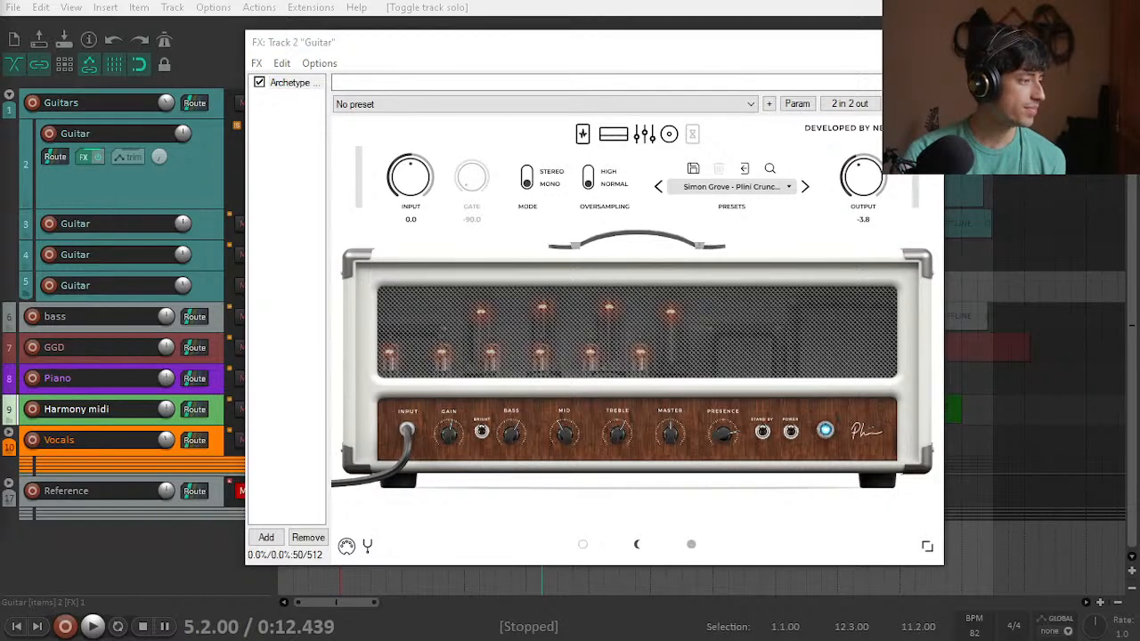
pyautogui.click(870, 46)
pyautogui.click(9, 98)
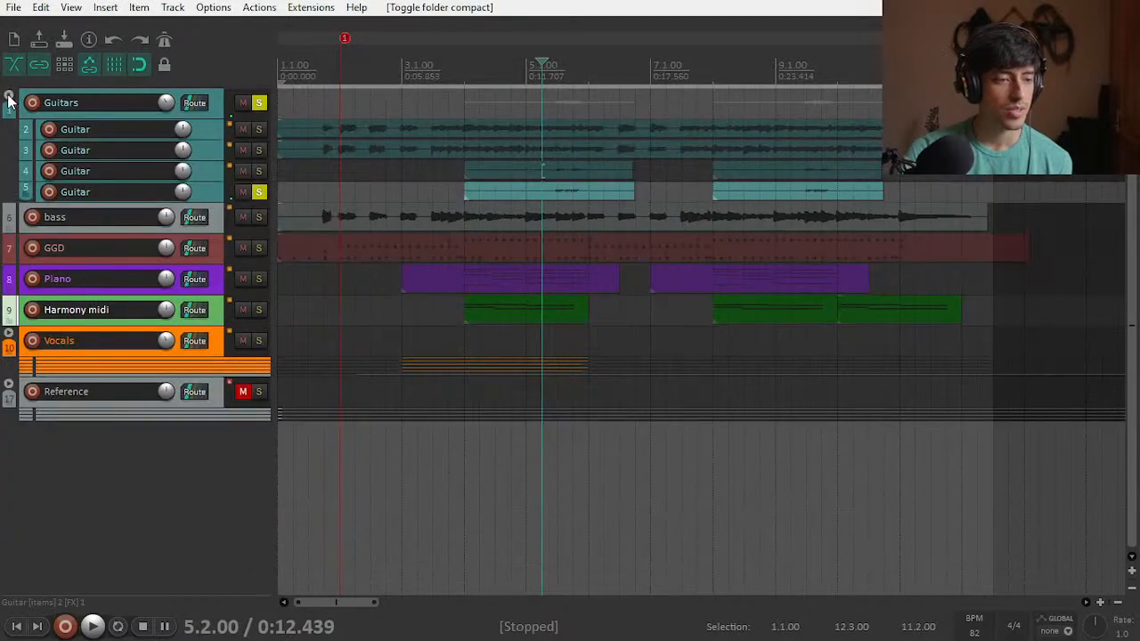
pyautogui.click(9, 98)
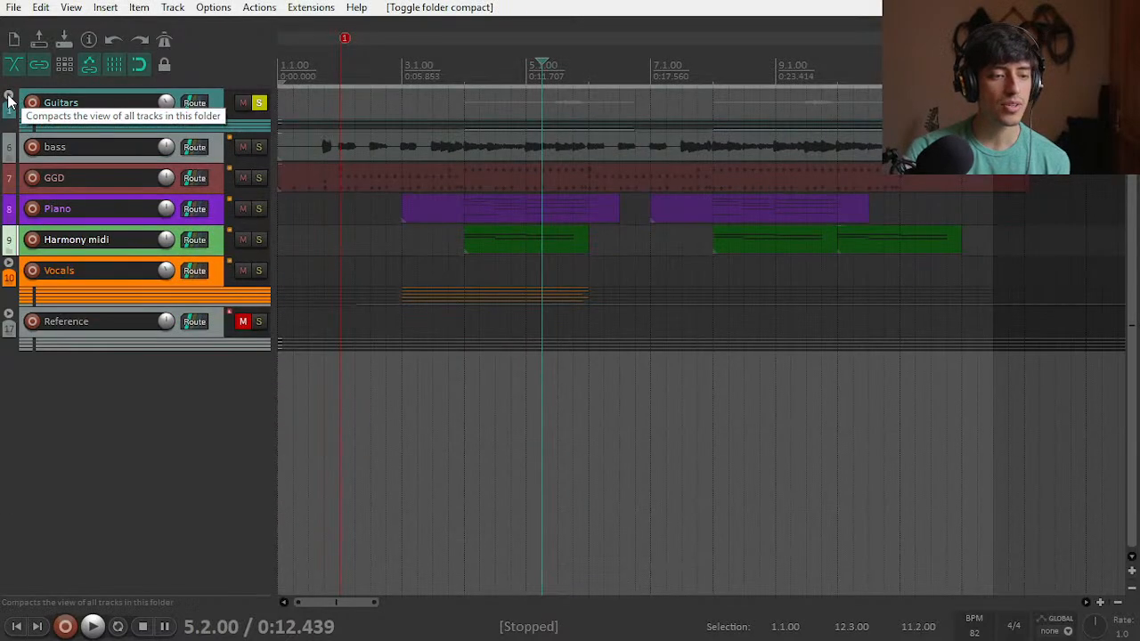
# Step: Unsolo the Guitars folder and move the edit cursor to the project start
pyautogui.click(257, 104)
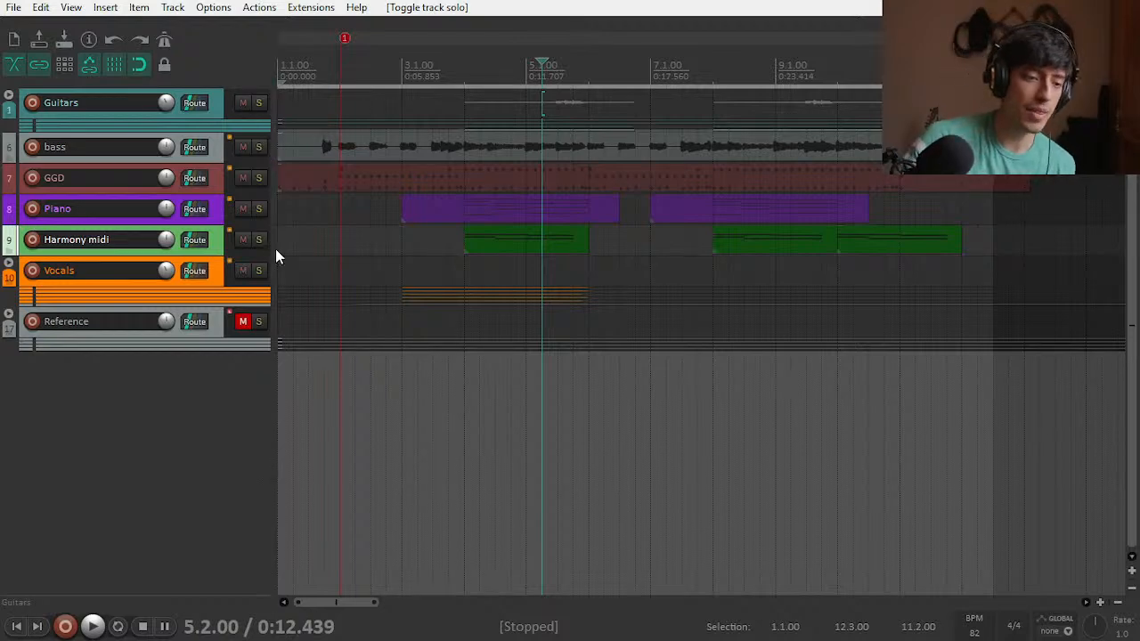
pyautogui.click(281, 422)
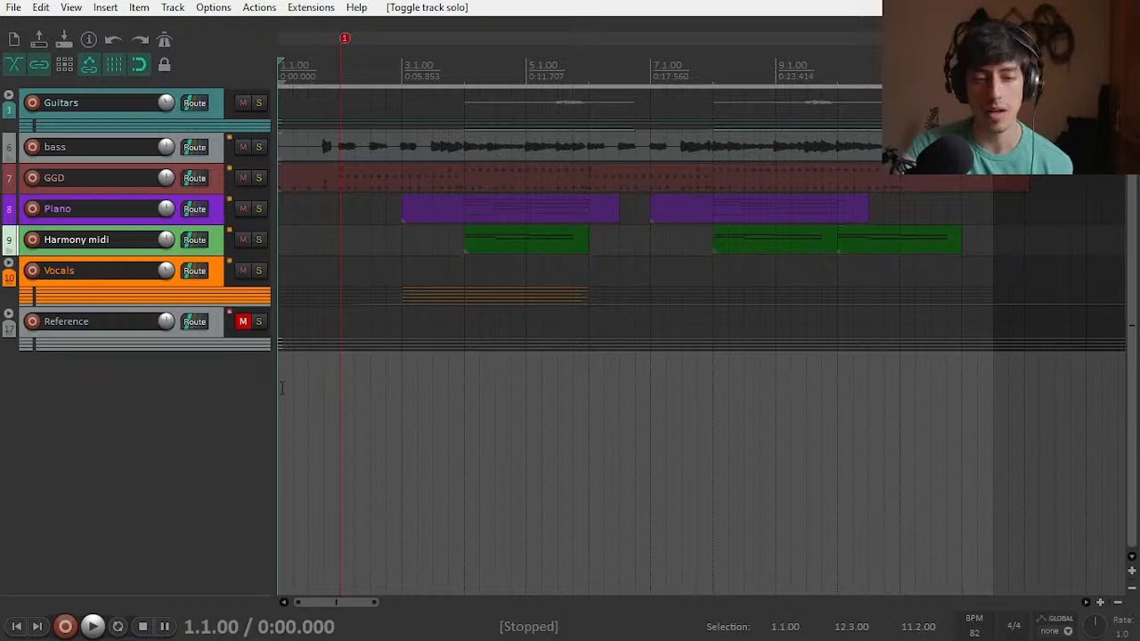
# Step: Enlarge the GGD track and open its Kontakt plugin to examine the Modern & Massive drum kit
pyautogui.moveTo(198, 195); pyautogui.dragTo(198, 255)
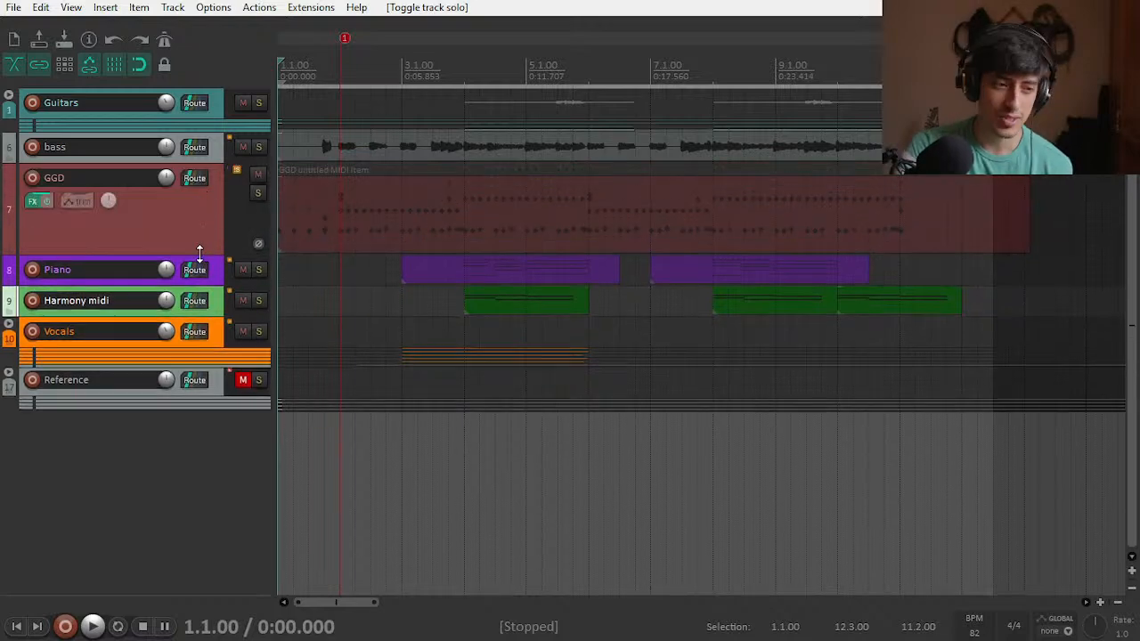
pyautogui.click(43, 203)
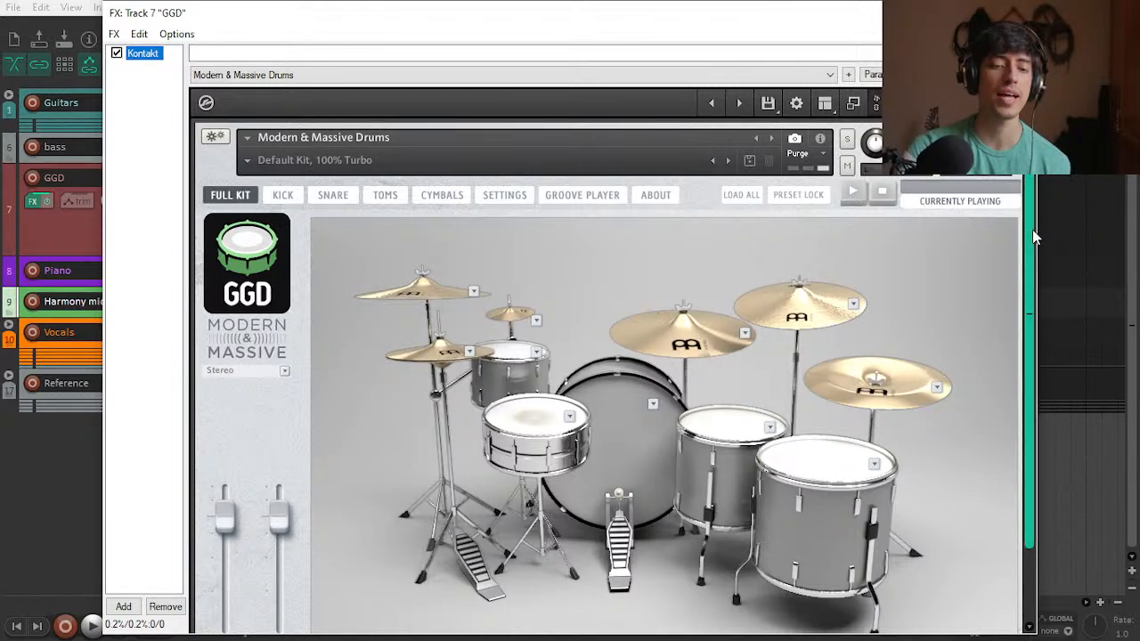
pyautogui.moveTo(1032, 230); pyautogui.dragTo(1038, 374)
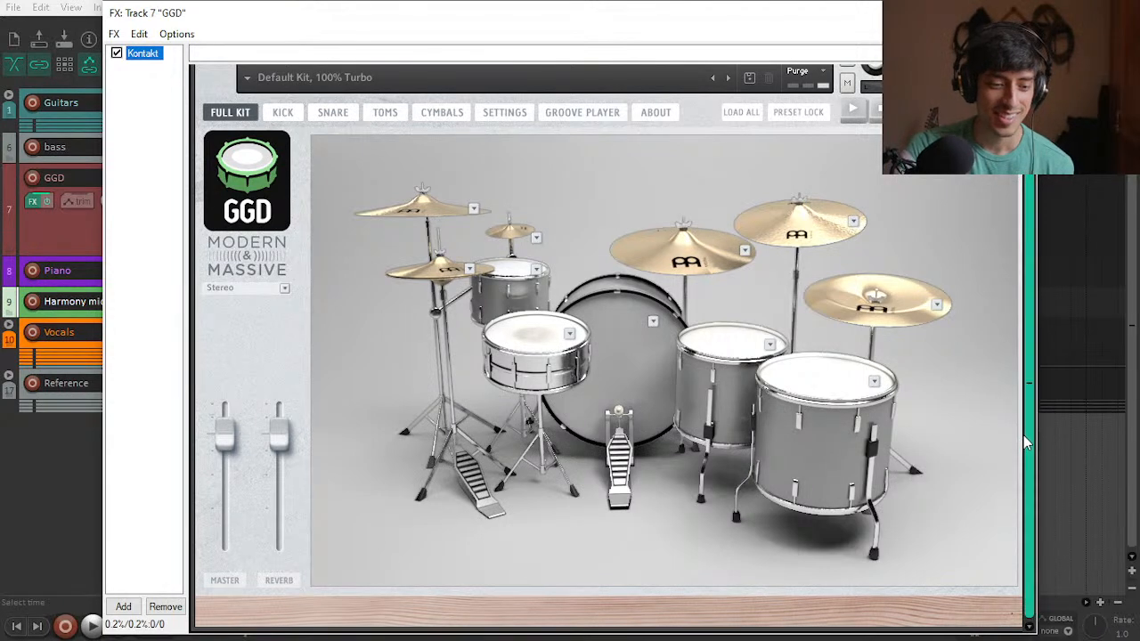
pyautogui.moveTo(1026, 477); pyautogui.dragTo(1030, 378)
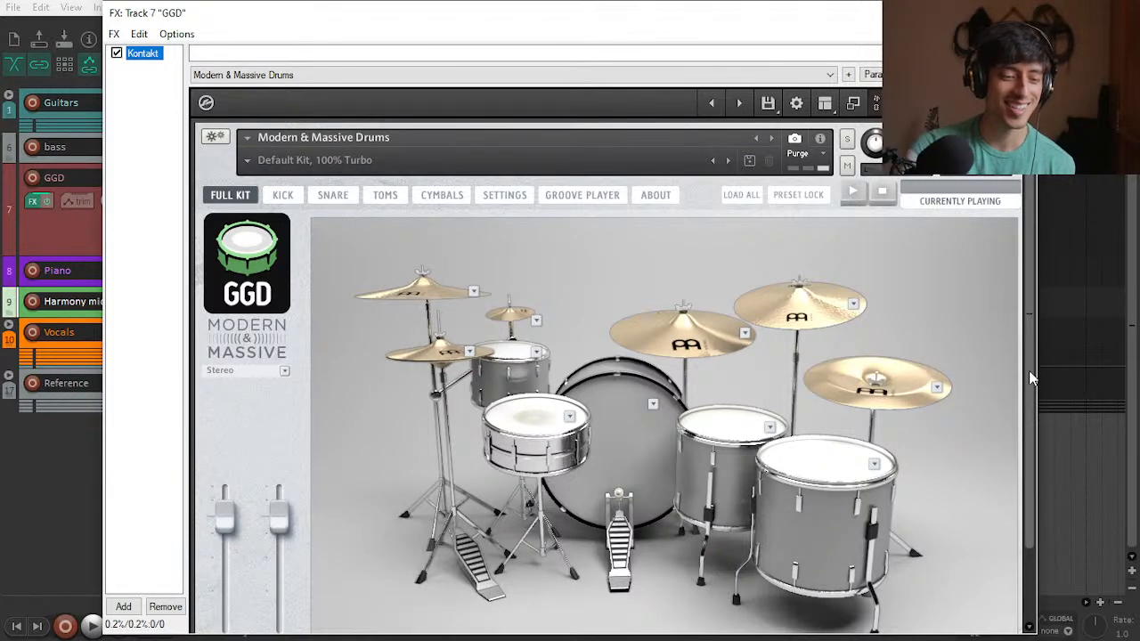
pyautogui.moveTo(1031, 378); pyautogui.dragTo(1028, 486)
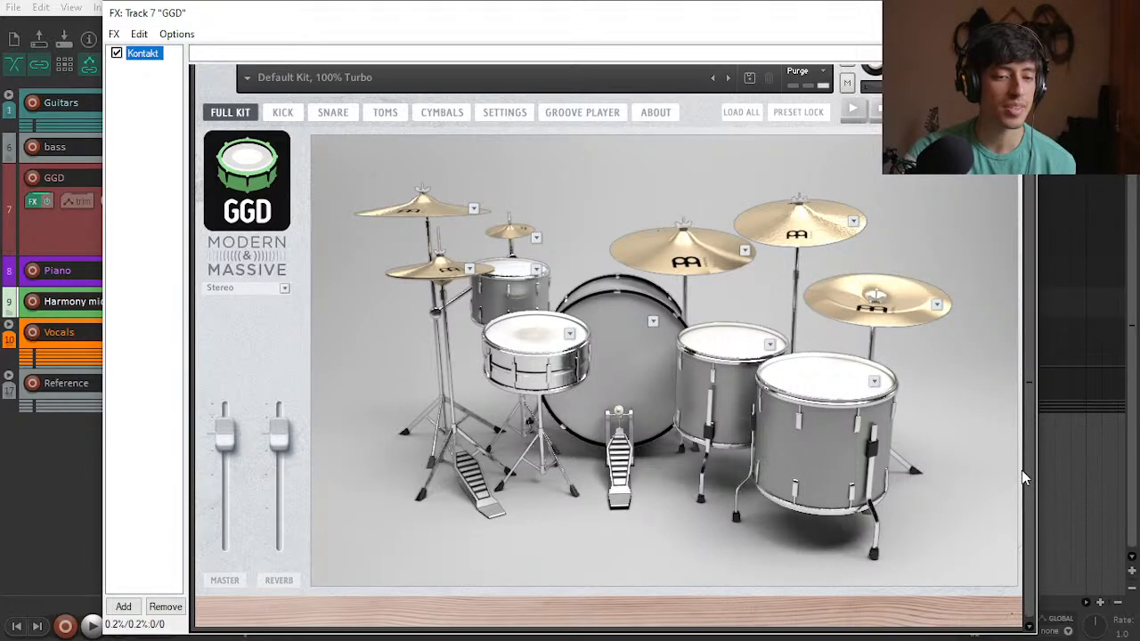
pyautogui.moveTo(1021, 471); pyautogui.dragTo(1017, 301)
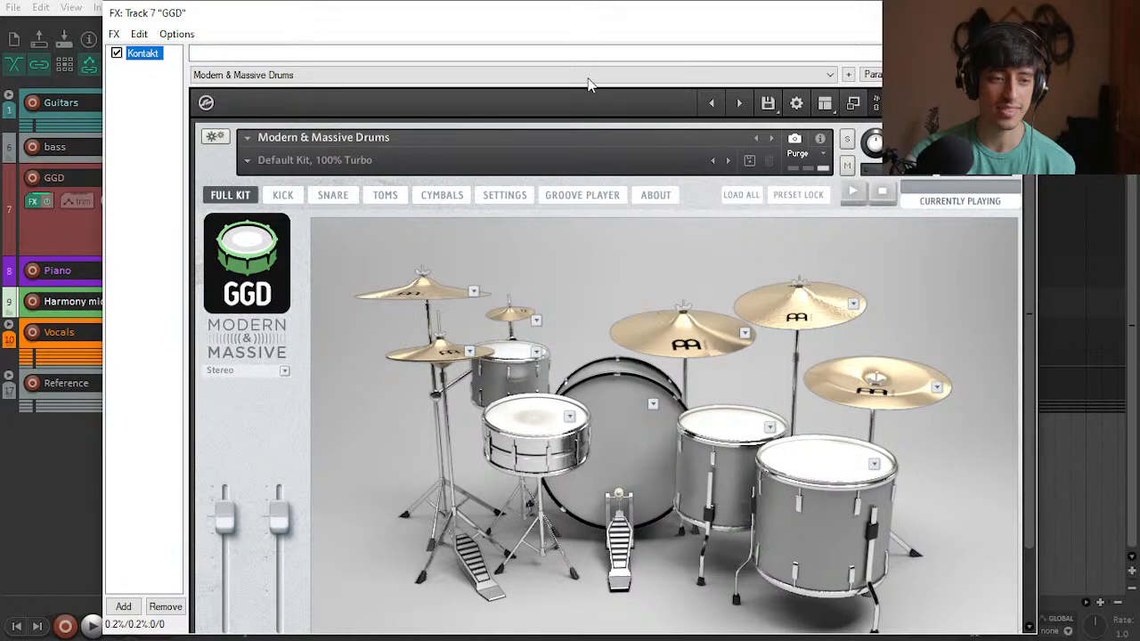
# Step: View the list of kit presets for Modern & Massive Drums and move the plugin window aside to uncover the track controls
pyautogui.moveTo(356, 13); pyautogui.dragTo(452, 71)
pyautogui.click(336, 196)
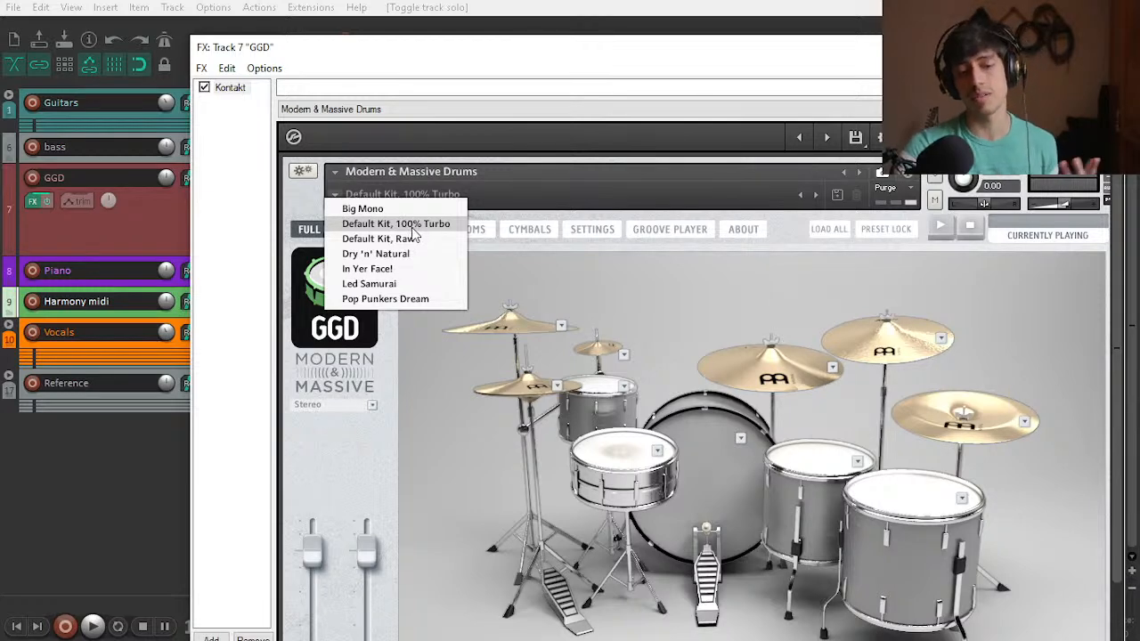
pyautogui.click(416, 309)
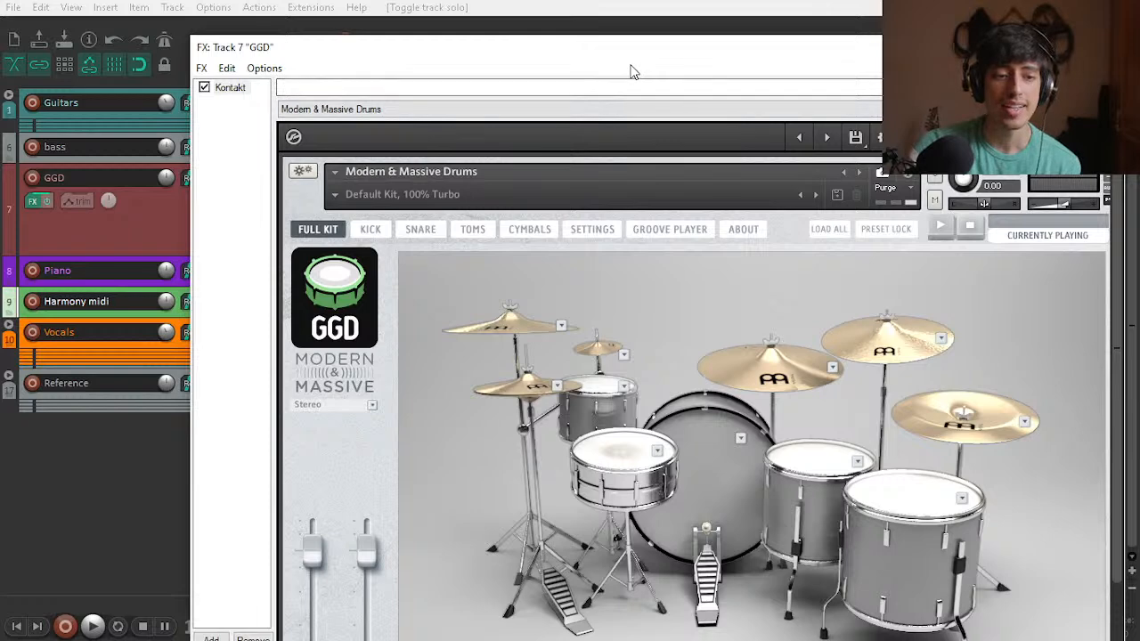
pyautogui.moveTo(623, 69); pyautogui.dragTo(717, 43)
pyautogui.scroll(-3, 1075, 290)
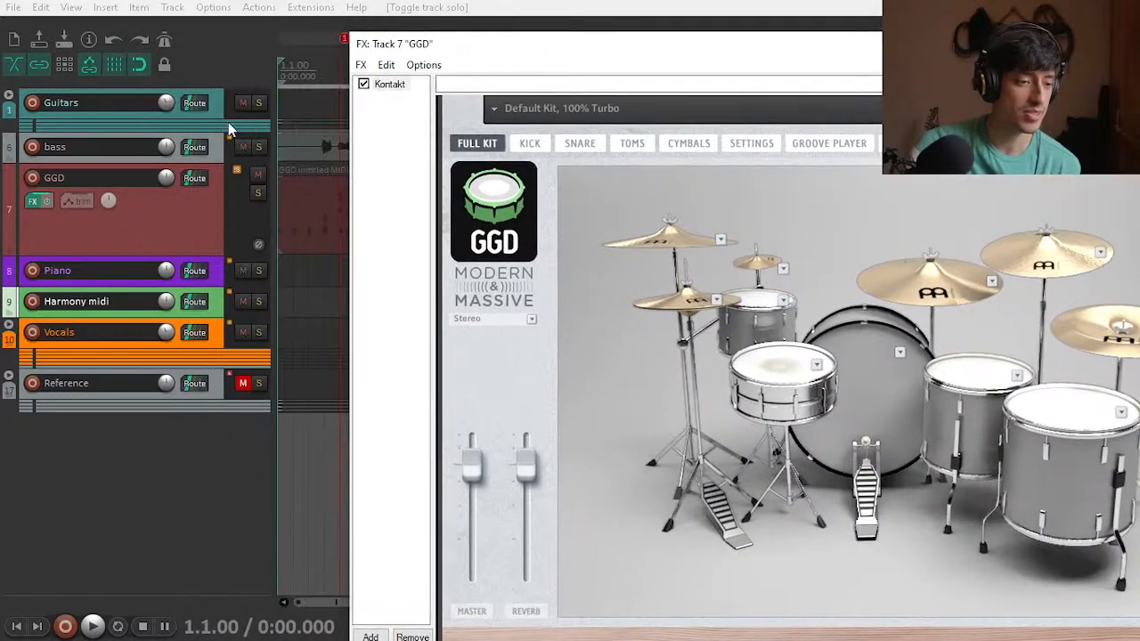
# Step: Solo the GGD drum track, listen to it from the start, and close its effects window
pyautogui.click(257, 190)
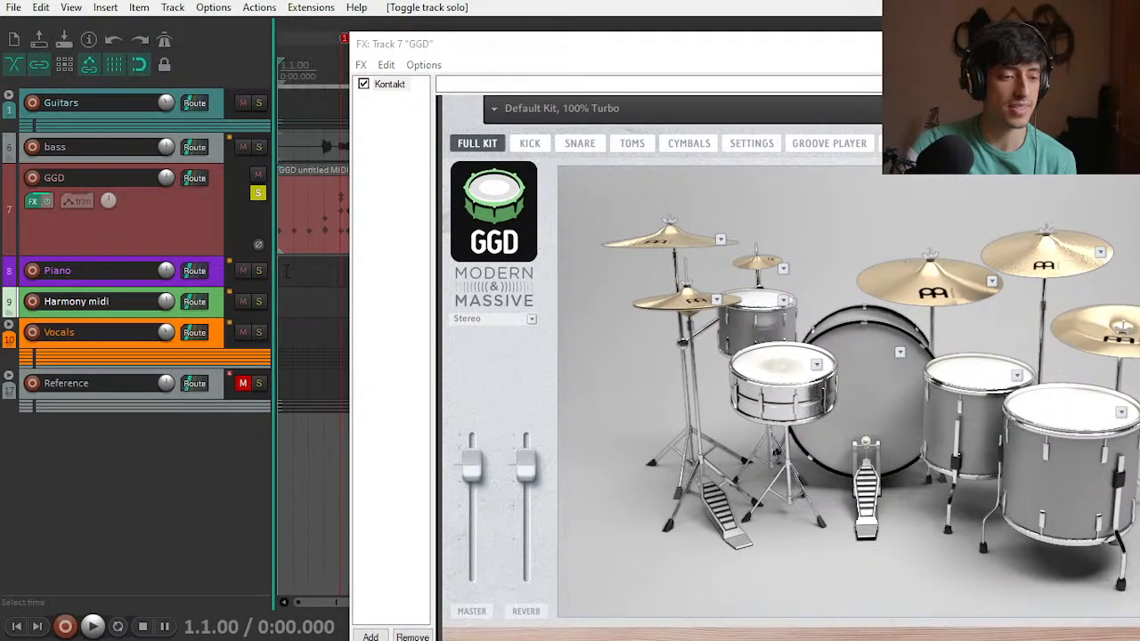
pyautogui.press('space')
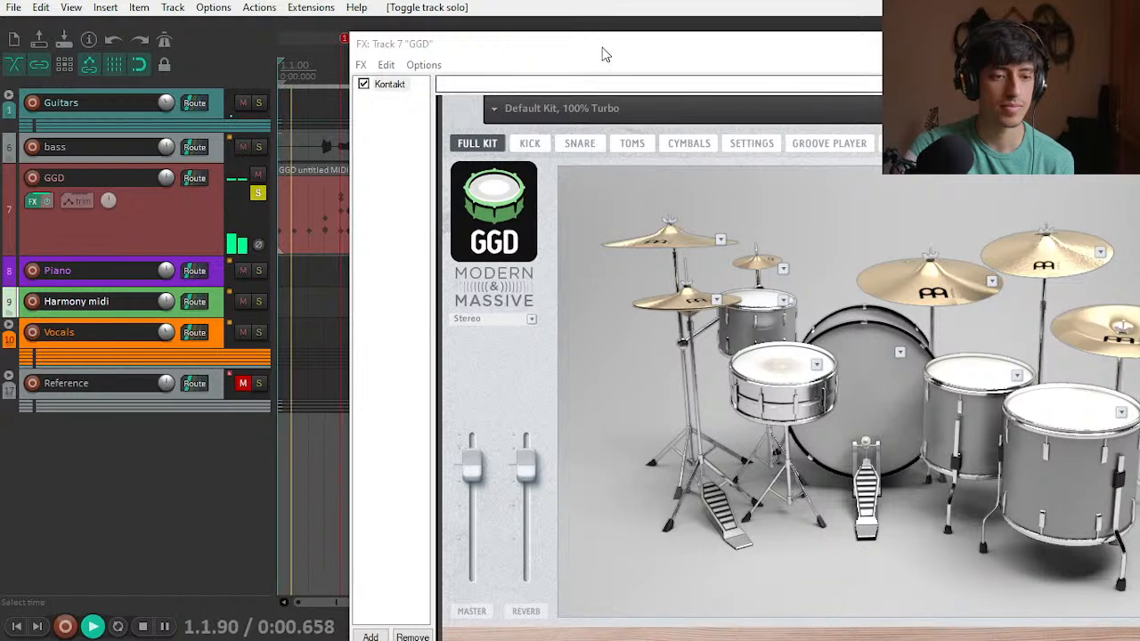
pyautogui.moveTo(601, 55); pyautogui.dragTo(384, 25)
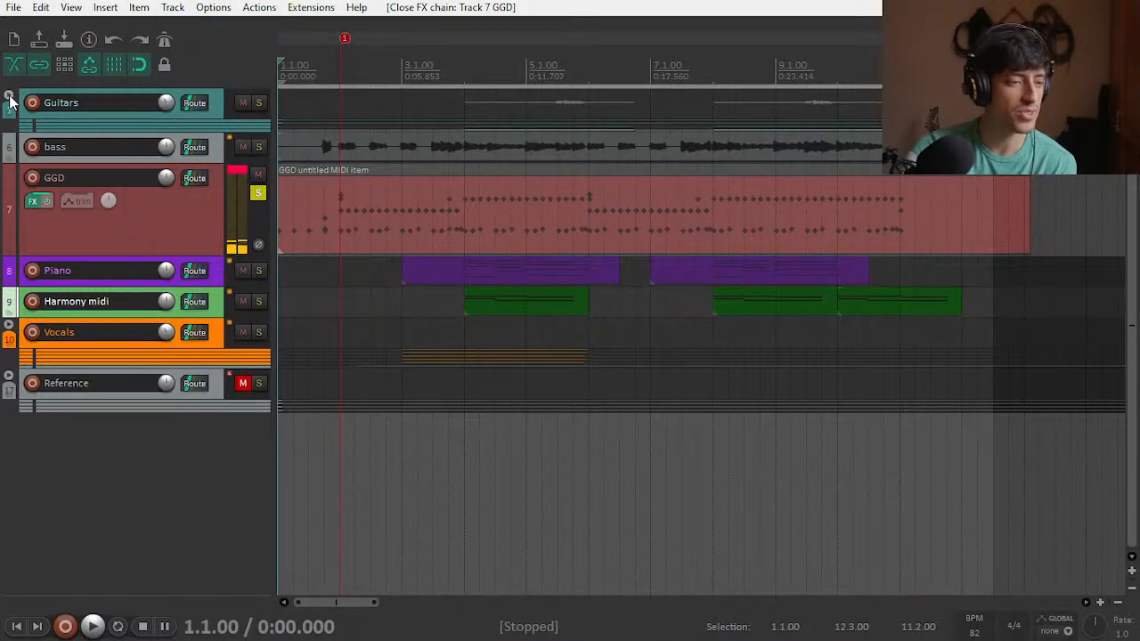
# Step: Expand the Guitars folder and unsolo its fourth guitar track
pyautogui.click(9, 107)
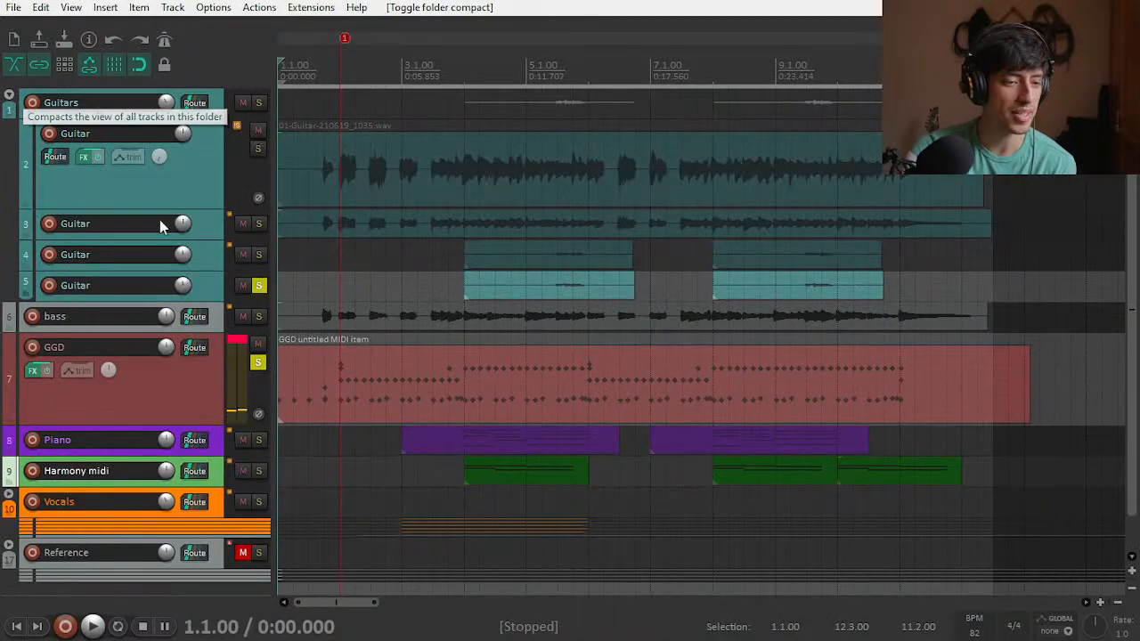
pyautogui.click(258, 285)
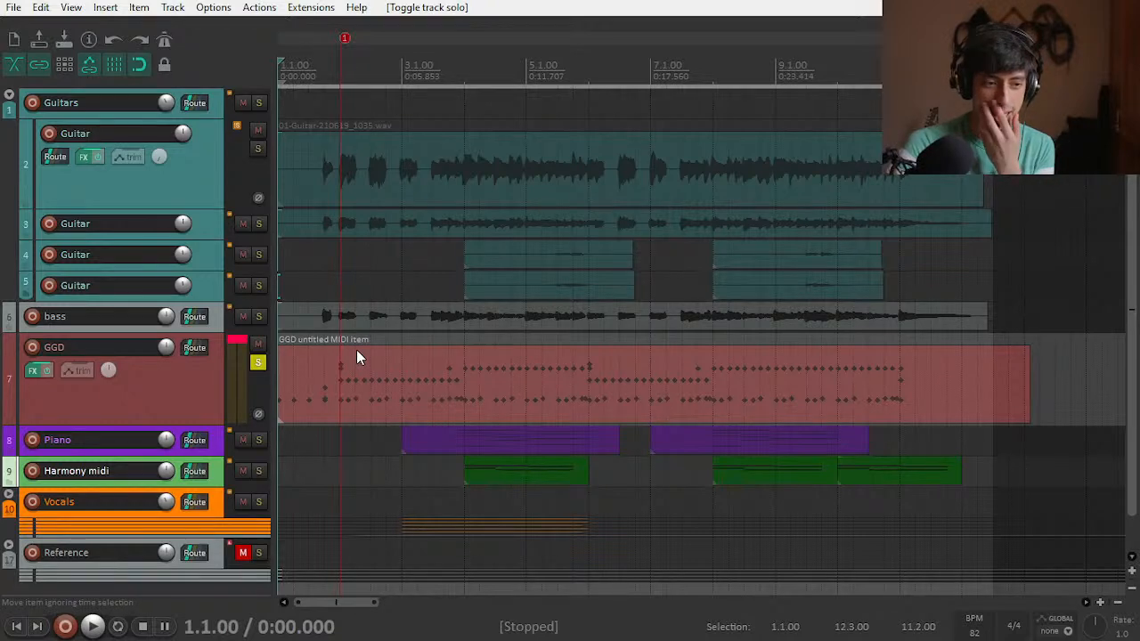
# Step: Open the GGD MIDI item in the MIDI editor and place the edit cursor at measure 1
pyautogui.doubleClick(578, 390)
pyautogui.click(713, 432)
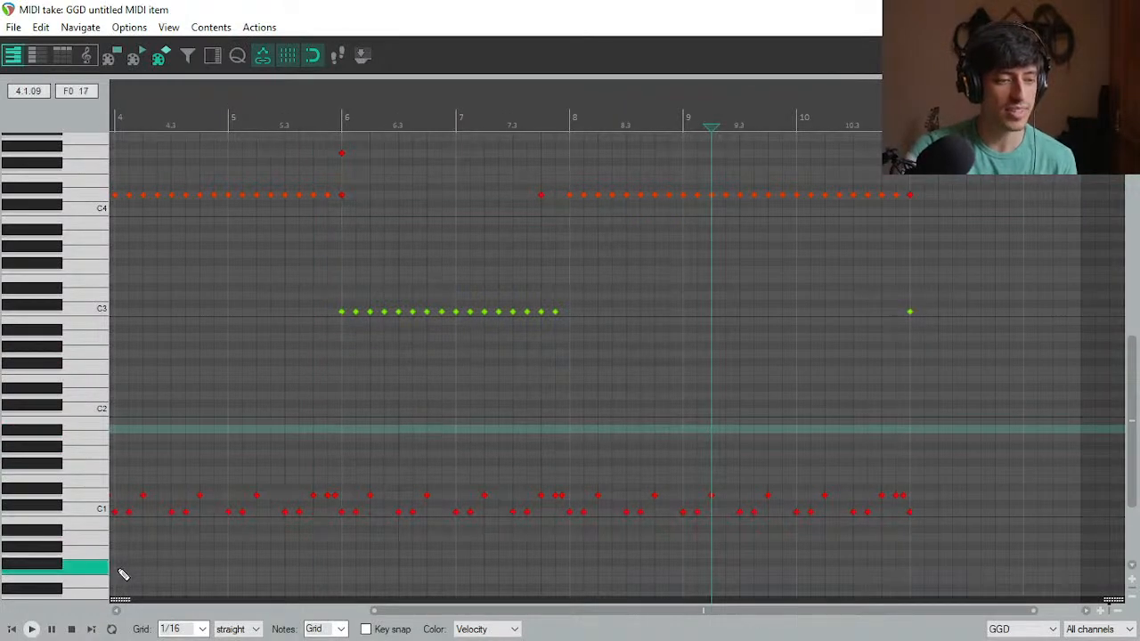
pyautogui.scroll(-4, 371, 473)
pyautogui.click(141, 119)
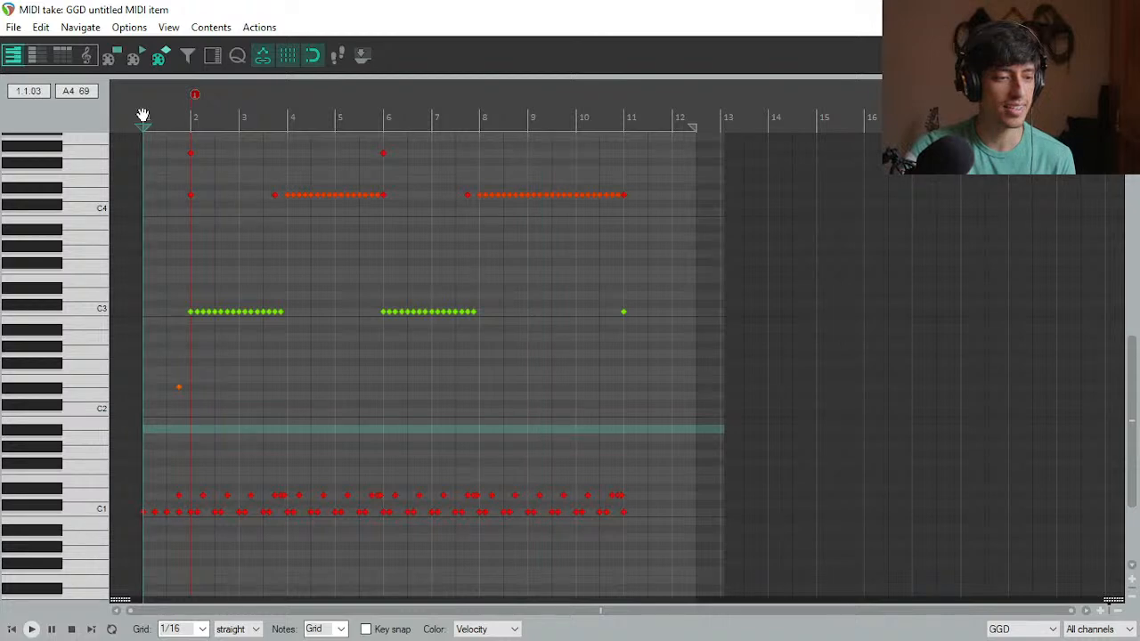
pyautogui.moveTo(142, 115); pyautogui.dragTo(145, 244)
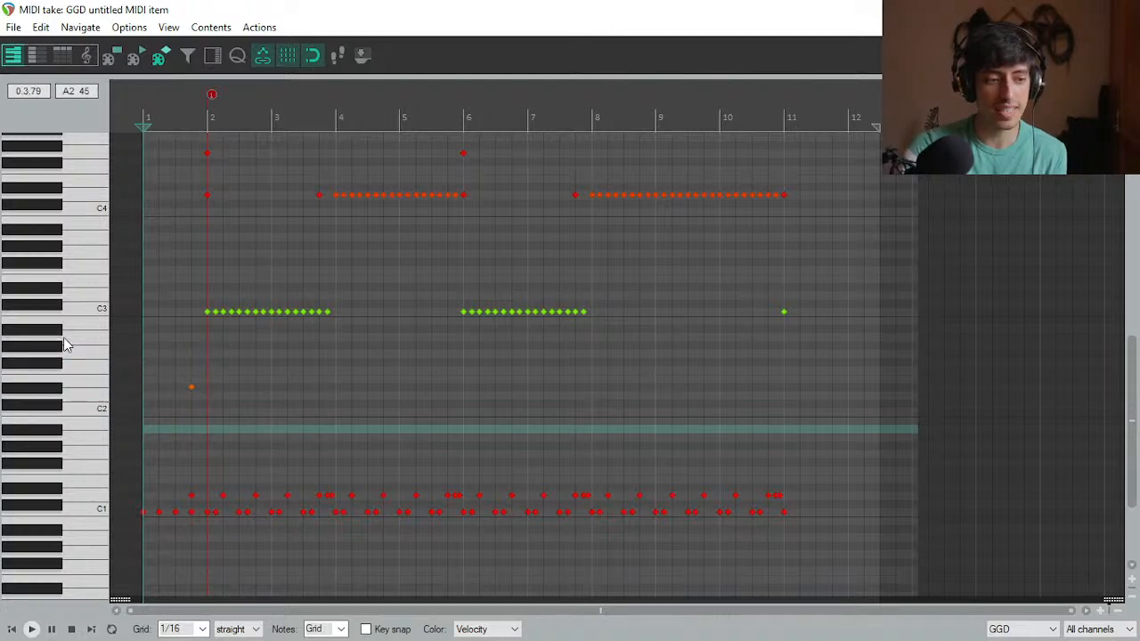
pyautogui.scroll(2, 160, 509)
# Step: Play the drum notes from the start, close the MIDI editor and stop playback
pyautogui.press('space')
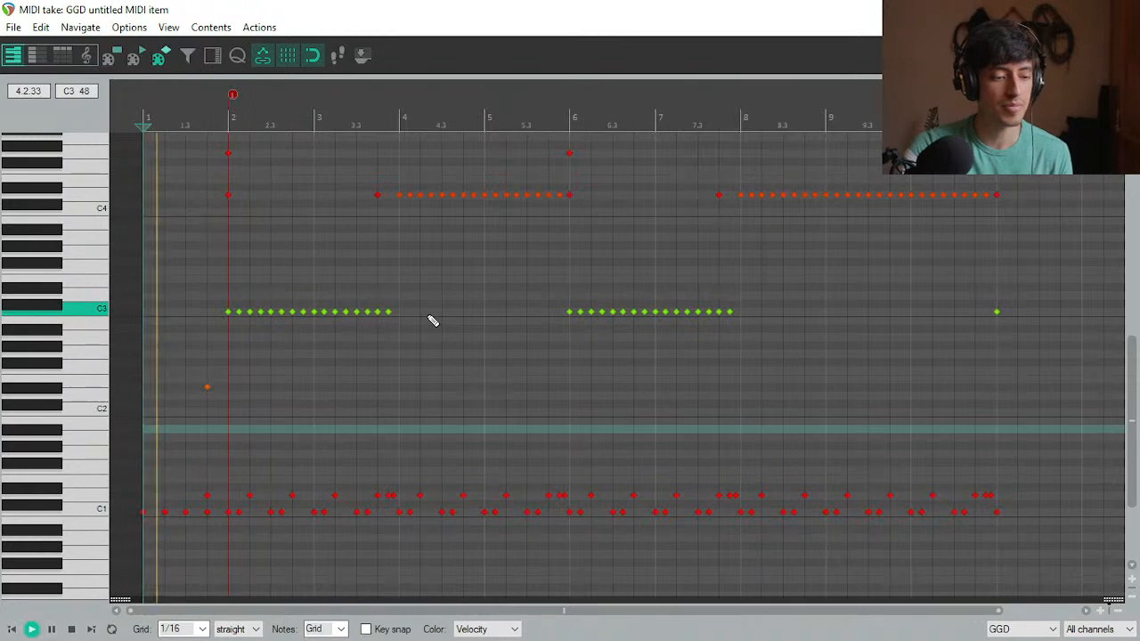
pyautogui.press('Escape')
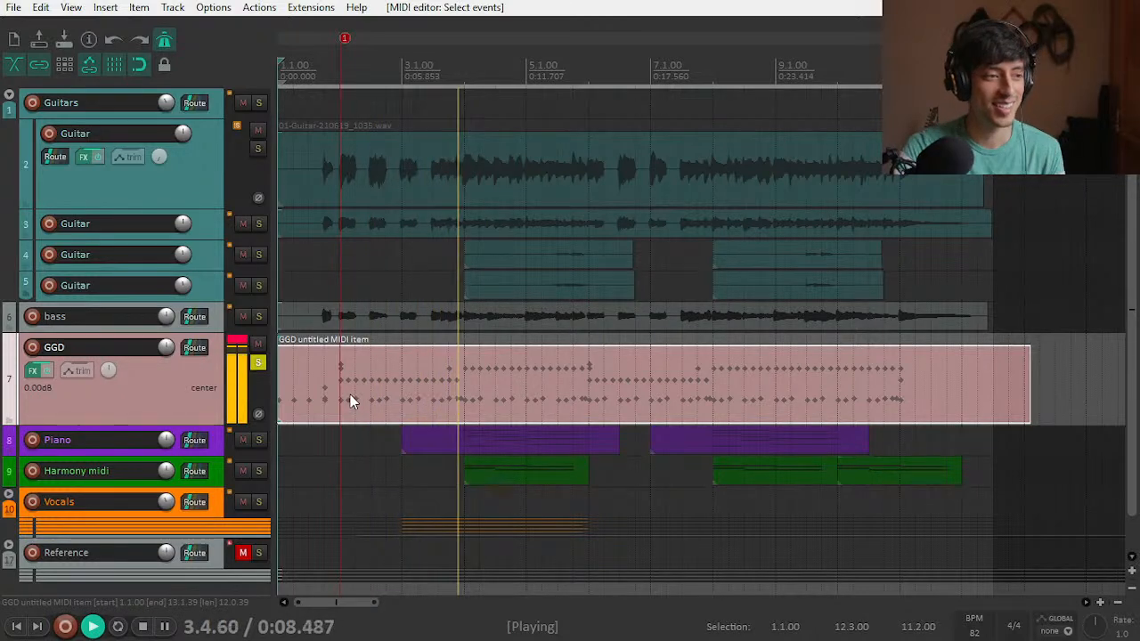
pyautogui.press('space')
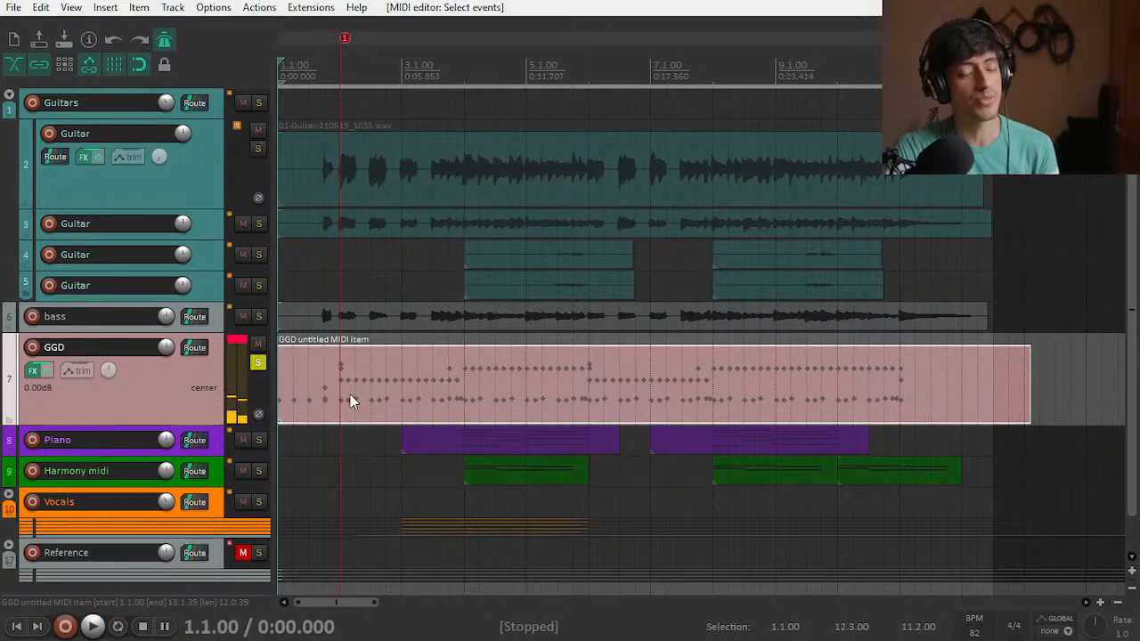
# Step: Reopen the GGD MIDI item in the MIDI editor and select all its drum notes
pyautogui.doubleClick(514, 398)
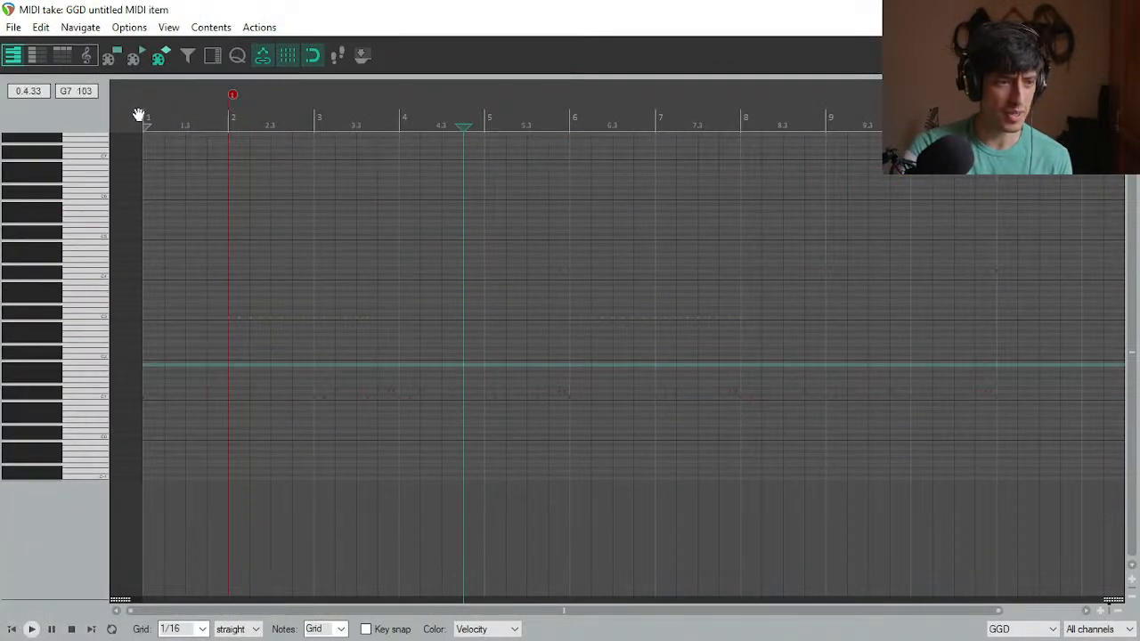
pyautogui.scroll(-2, 401, 264)
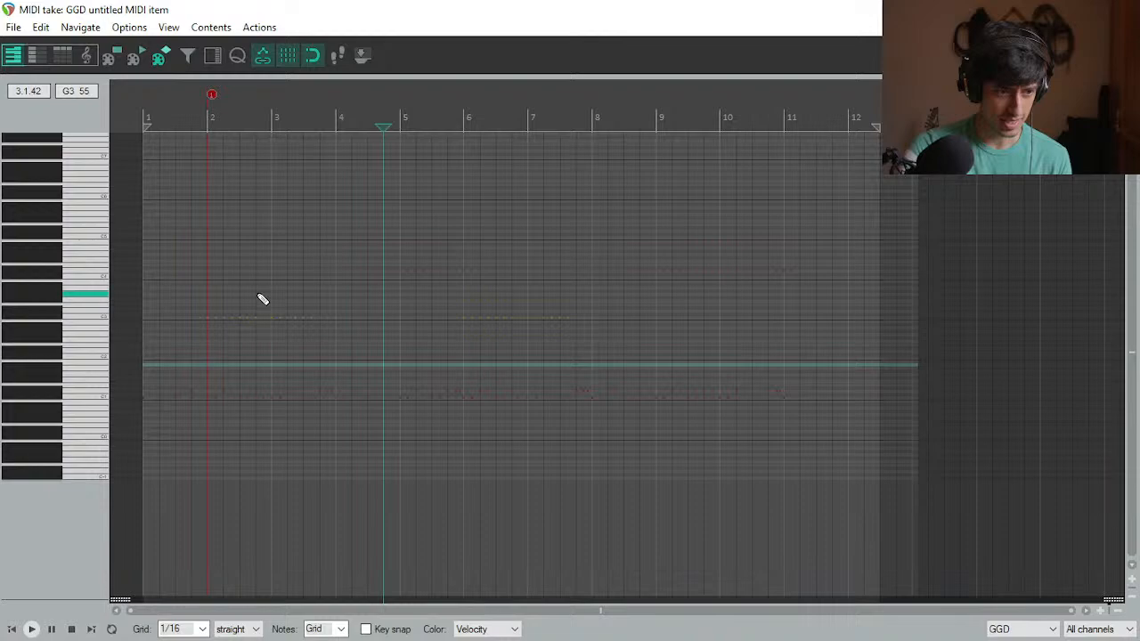
pyautogui.moveTo(974, 479); pyautogui.dragTo(118, 132)
pyautogui.scroll(2, 300, 389)
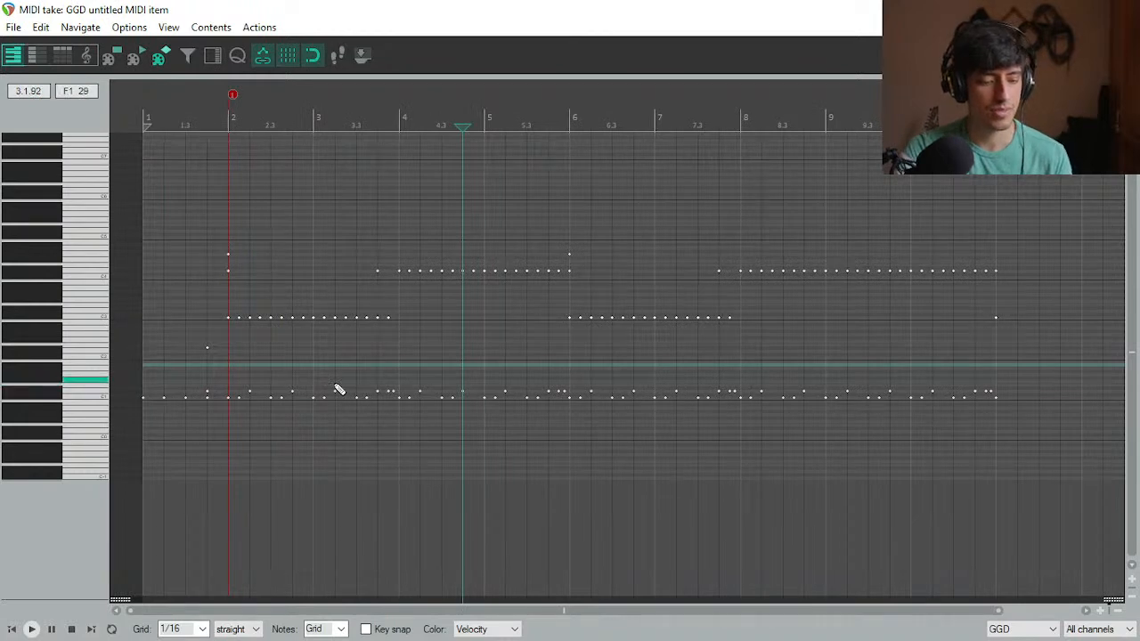
# Step: Try Humanize Notes on the selected drum notes with 3% timing and 0% velocity, reset timing to 0% and dismiss the dialog
pyautogui.press('h')
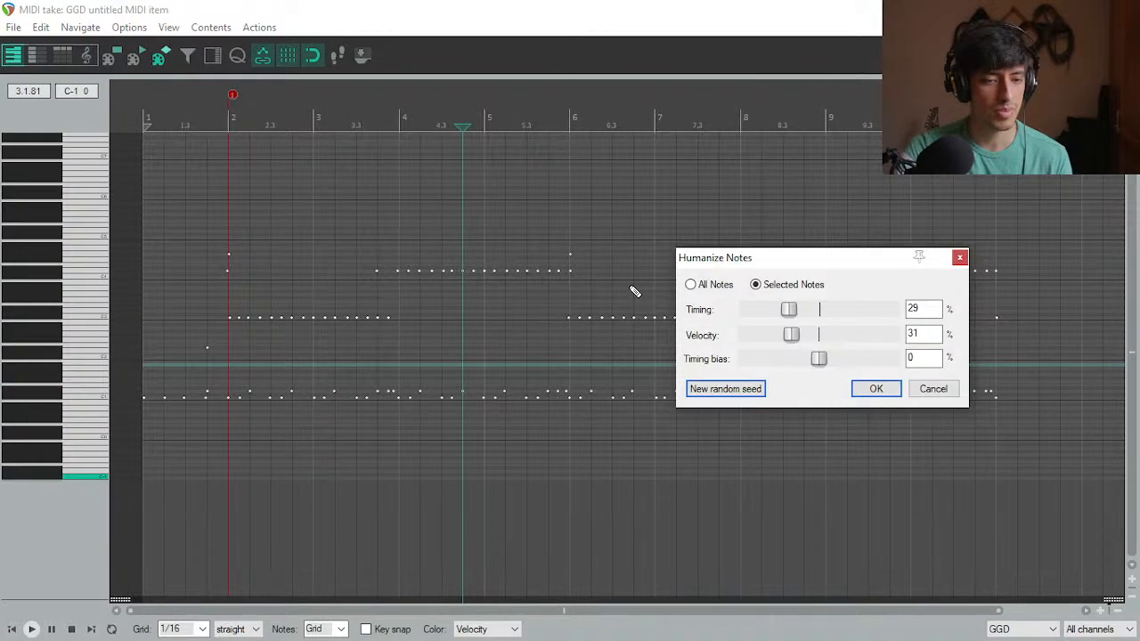
pyautogui.scroll(3, 353, 361)
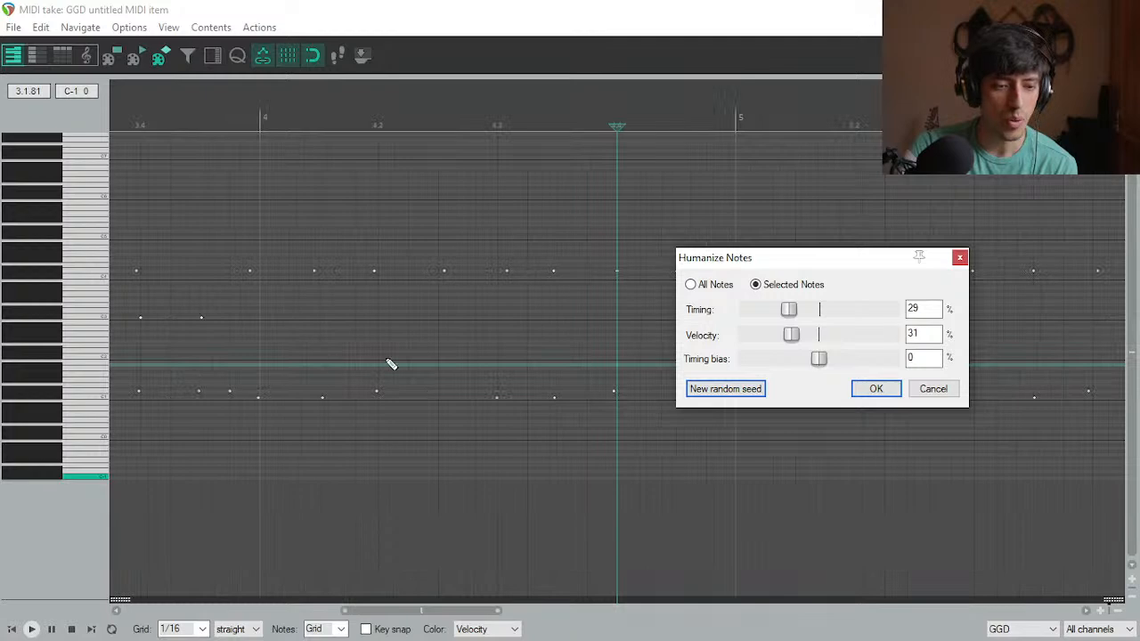
pyautogui.moveTo(789, 309); pyautogui.dragTo(746, 339)
pyautogui.moveTo(746, 309)
pyautogui.mouseDown()
pyautogui.moveTo(876, 311)
pyautogui.moveTo(741, 317)
pyautogui.moveTo(751, 316)
pyautogui.mouseUp()
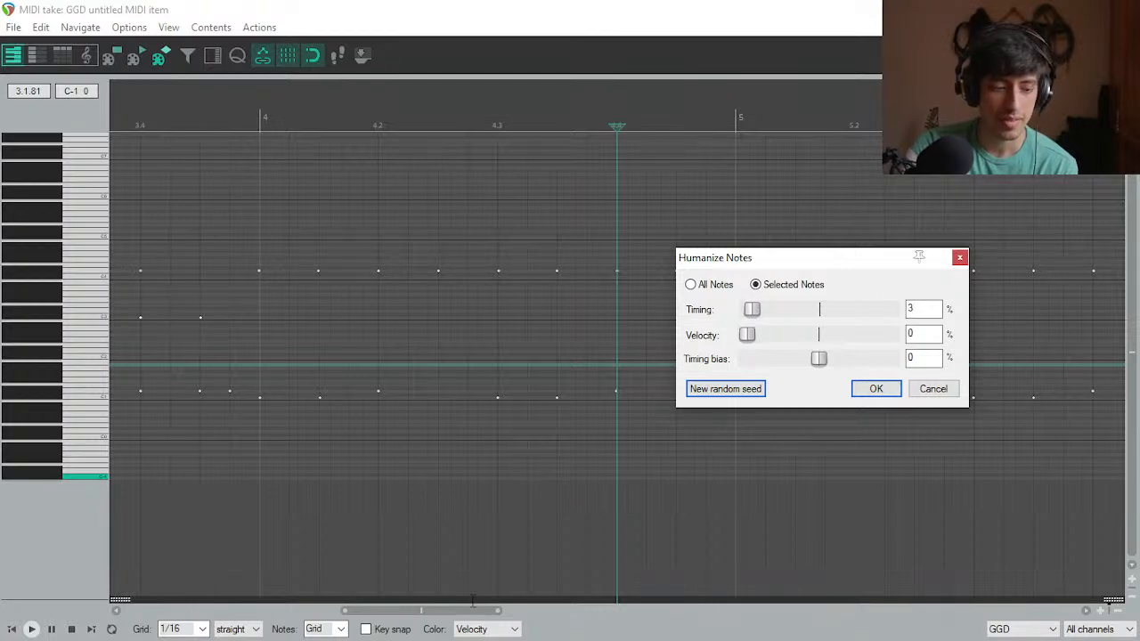
pyautogui.moveTo(472, 607); pyautogui.dragTo(193, 593)
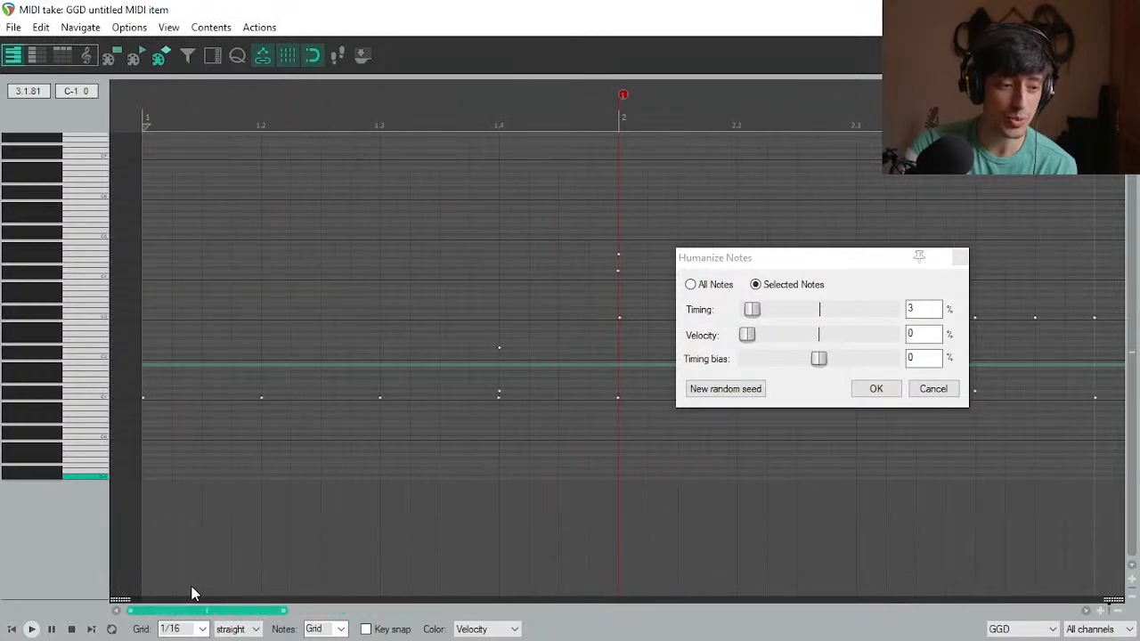
pyautogui.moveTo(752, 309); pyautogui.dragTo(719, 316)
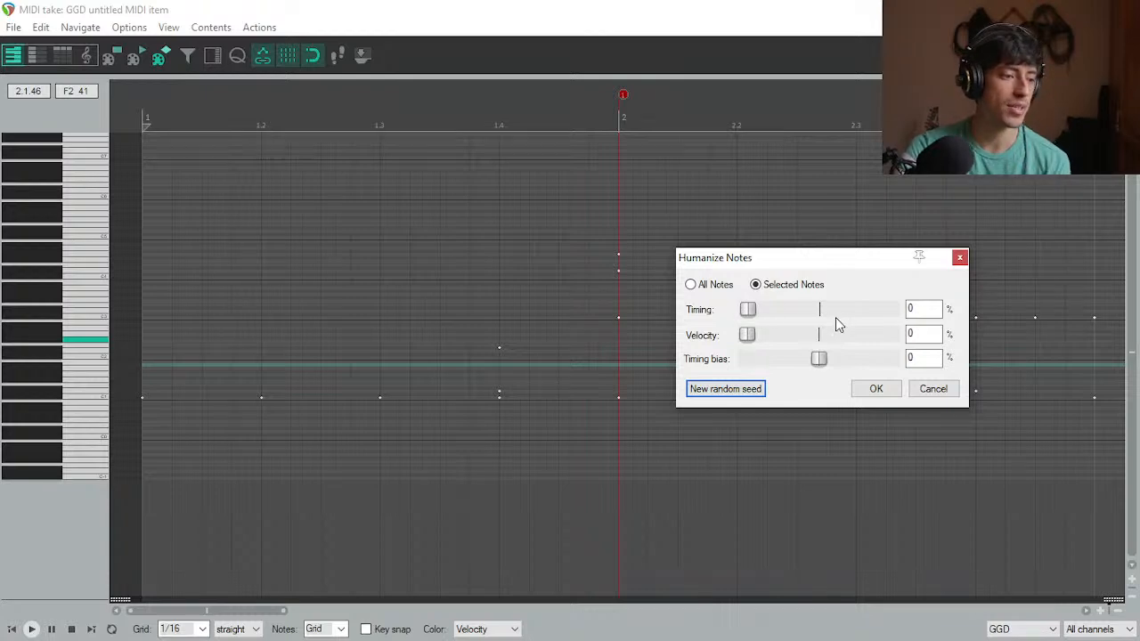
pyautogui.click(960, 260)
# Step: Display the drum notes as rectangles and switch them back to diamonds
pyautogui.click(115, 55)
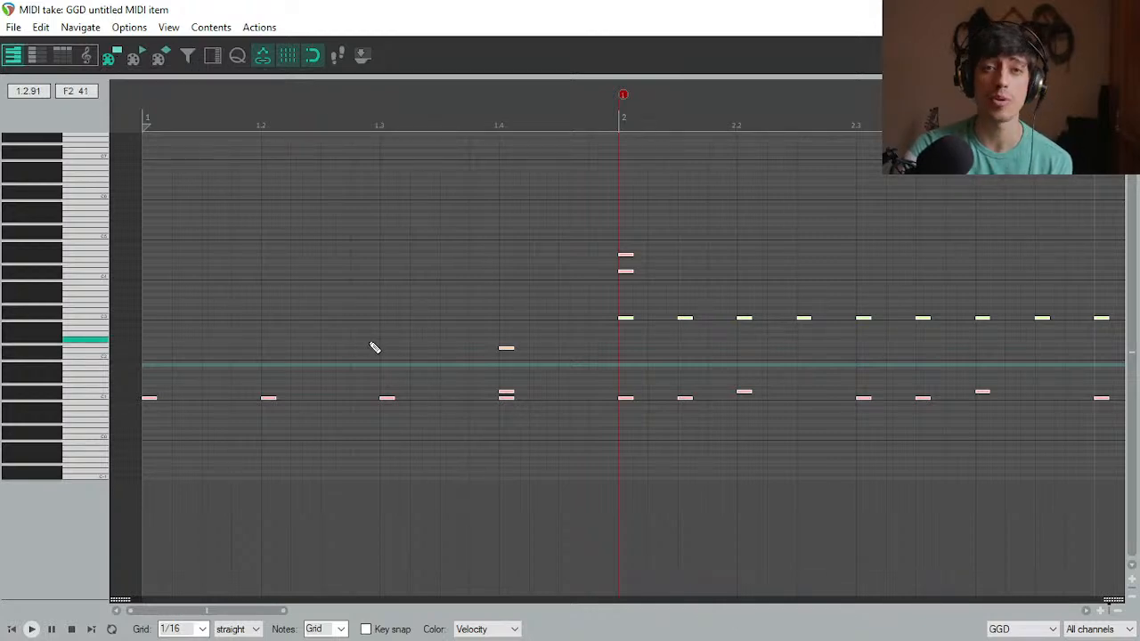
pyautogui.click(163, 57)
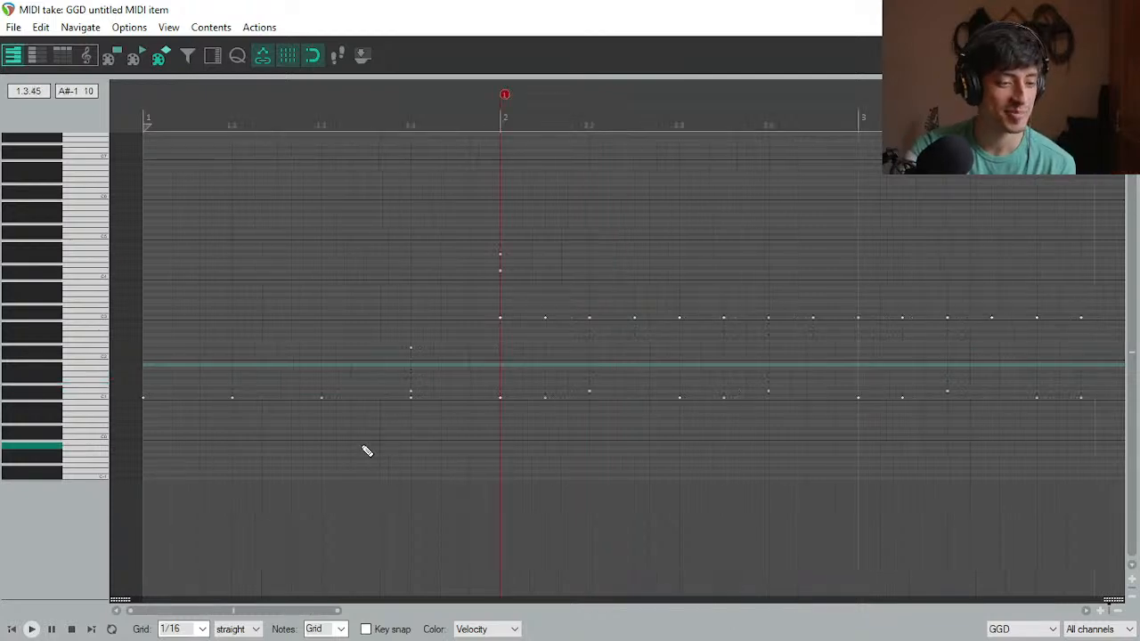
# Step: Select all the drum notes and set Humanize Notes to 3% timing and 0% velocity for the selection
pyautogui.scroll(-4, 366, 448)
pyautogui.scroll(-3, 366, 448)
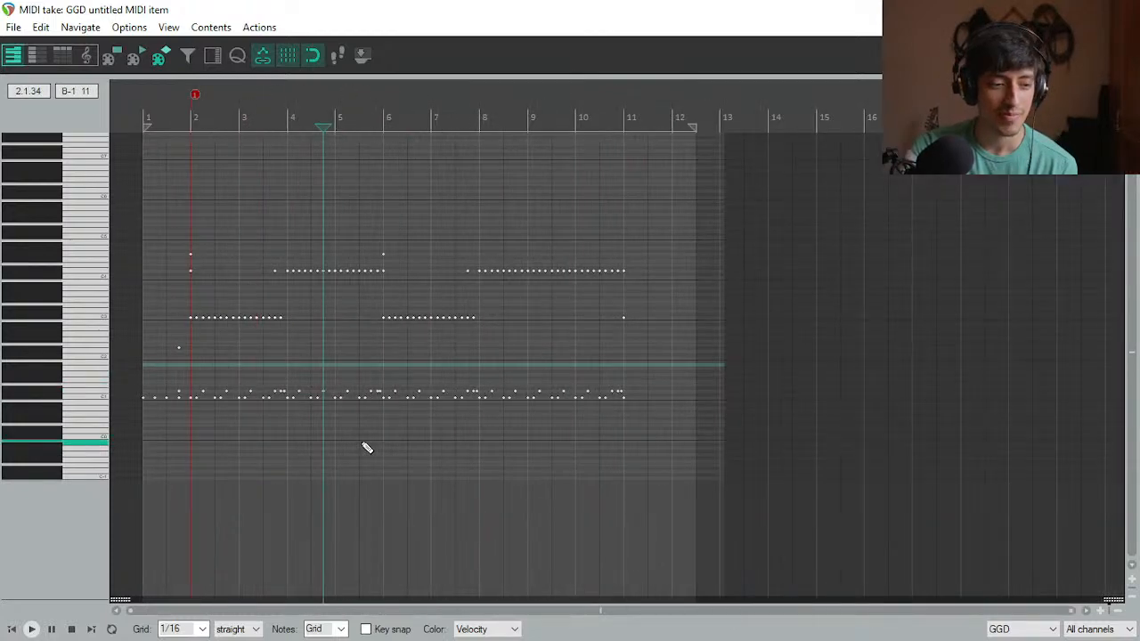
pyautogui.scroll(2, 366, 448)
pyautogui.moveTo(850, 478); pyautogui.dragTo(126, 176)
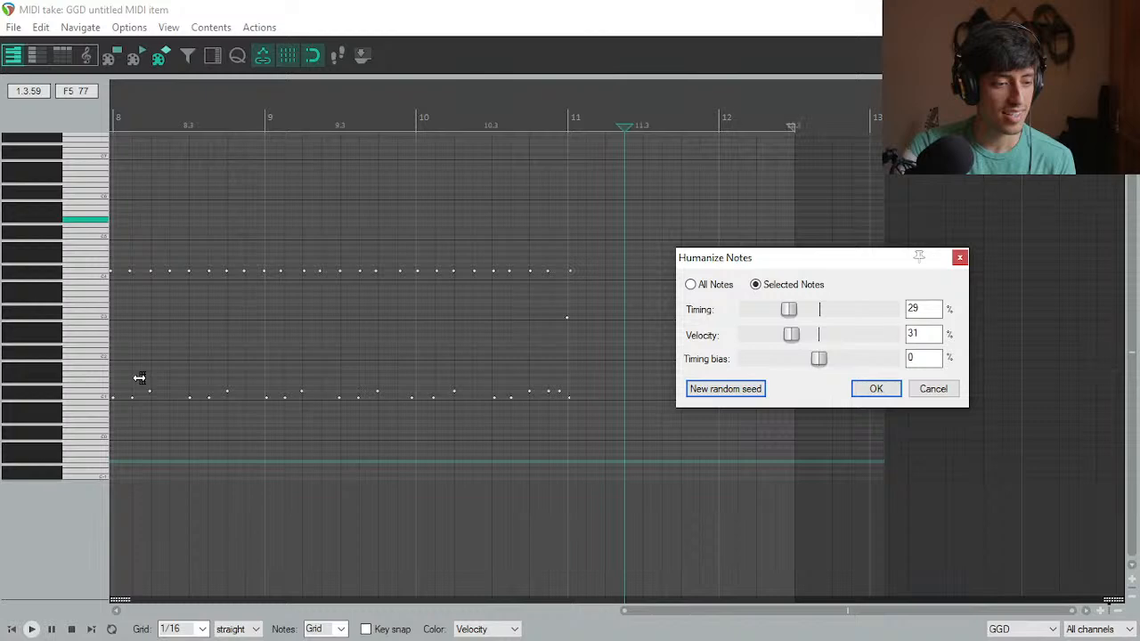
pyautogui.scroll(5, 139, 377)
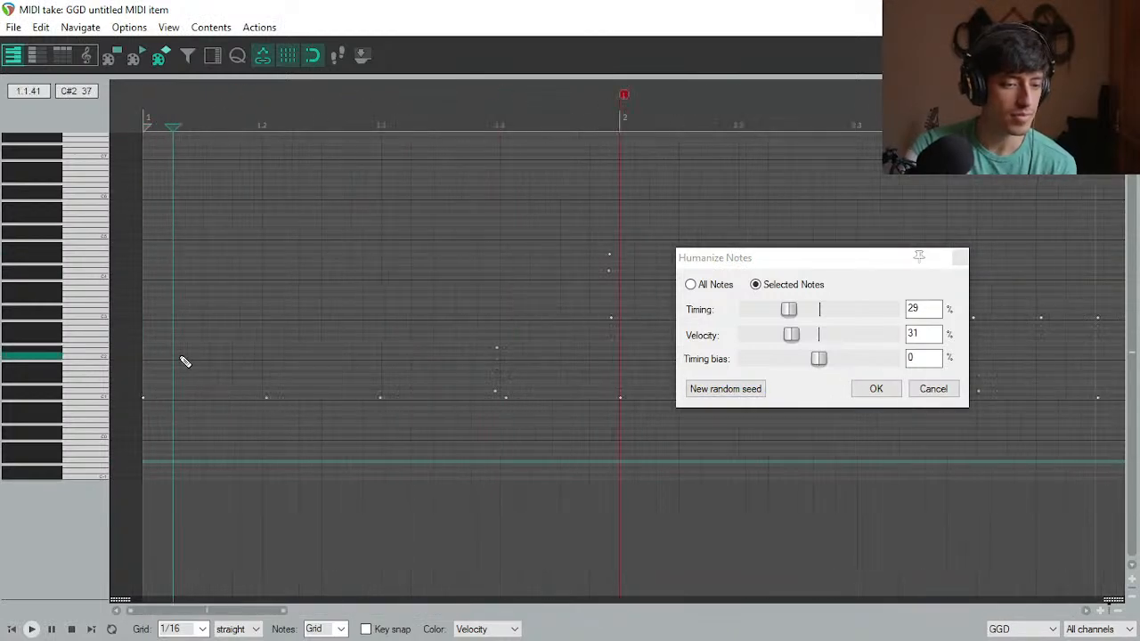
pyautogui.moveTo(784, 309); pyautogui.dragTo(718, 312)
pyautogui.moveTo(792, 337); pyautogui.dragTo(750, 319)
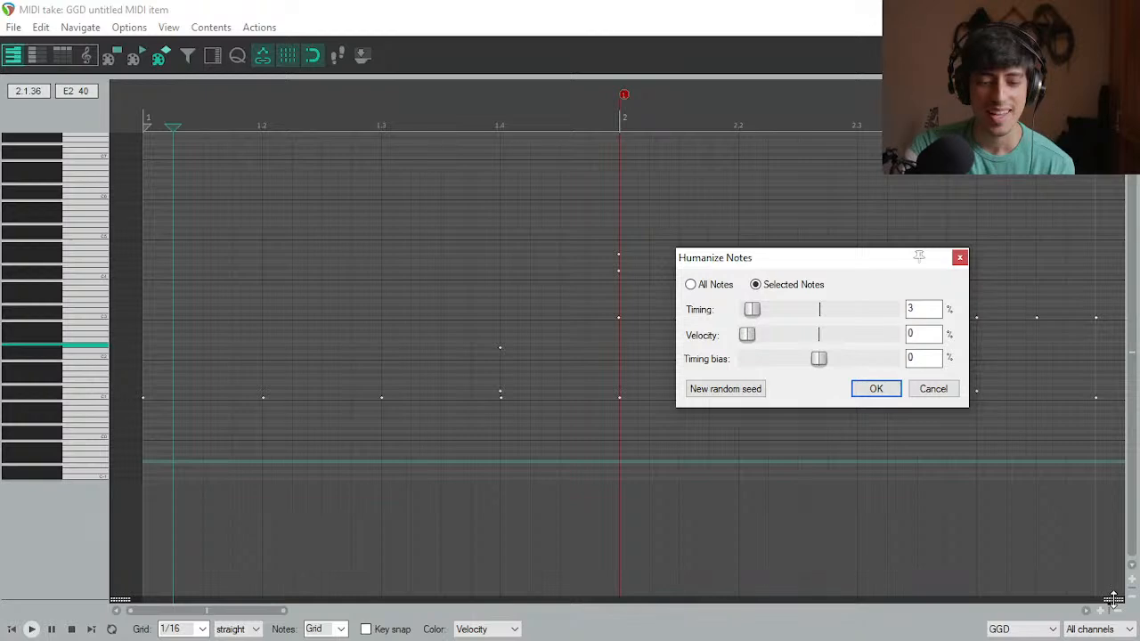
# Step: Enlarge the velocity lane, add a small velocity variation in Humanize Notes and apply it to the selected notes
pyautogui.moveTo(1112, 599); pyautogui.dragTo(1113, 254)
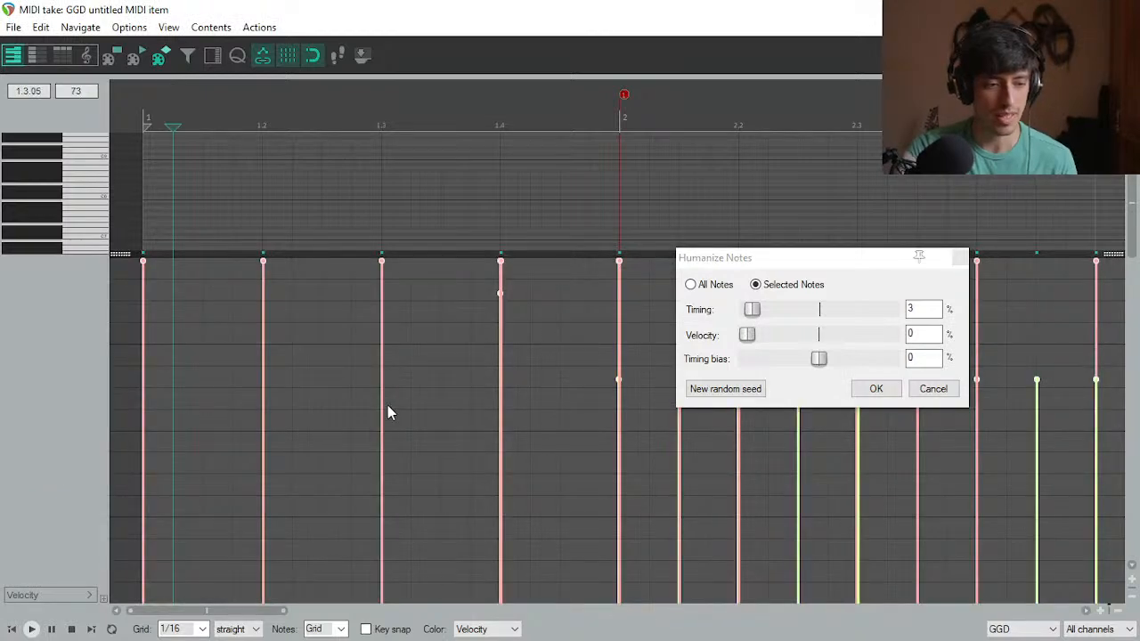
pyautogui.scroll(-6, 414, 251)
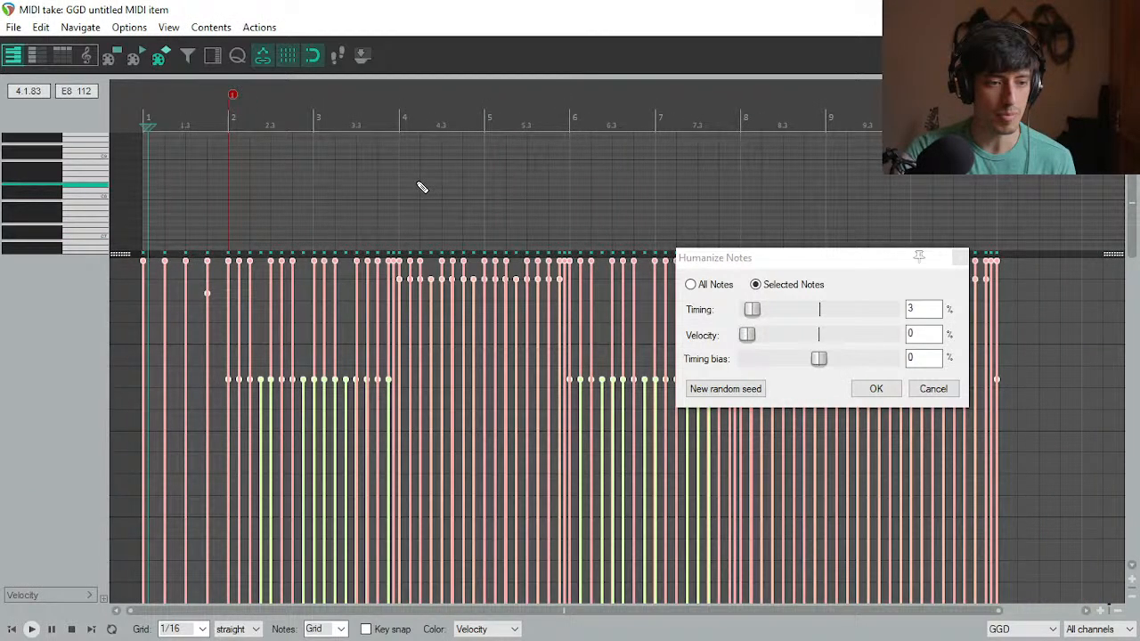
pyautogui.scroll(-2, 422, 187)
pyautogui.moveTo(739, 257); pyautogui.dragTo(857, 84)
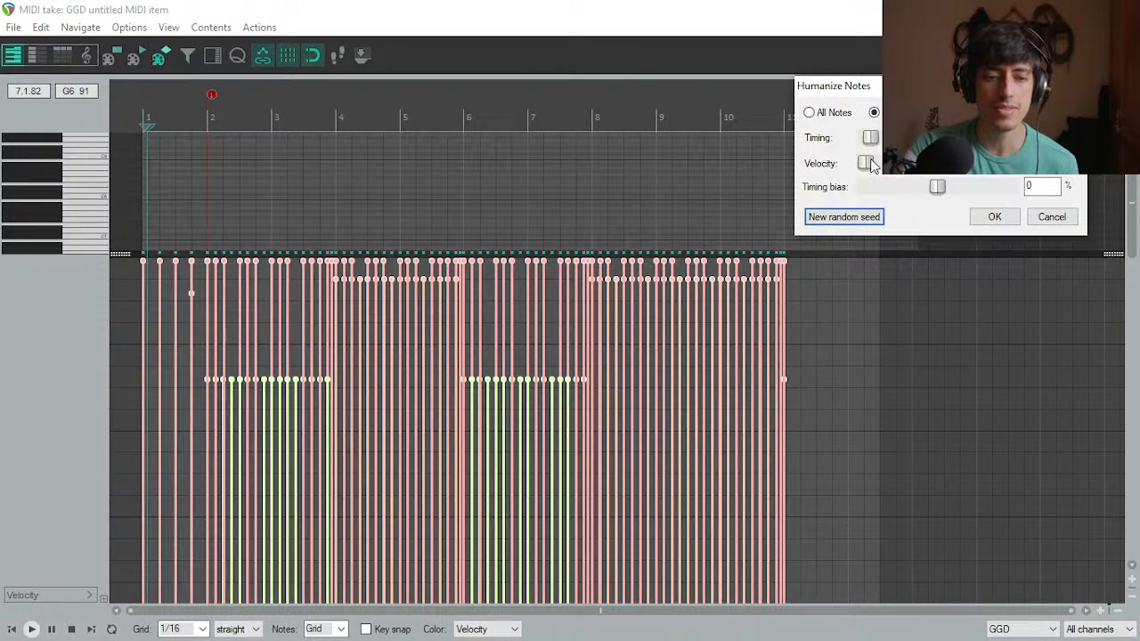
pyautogui.moveTo(872, 166); pyautogui.dragTo(876, 166)
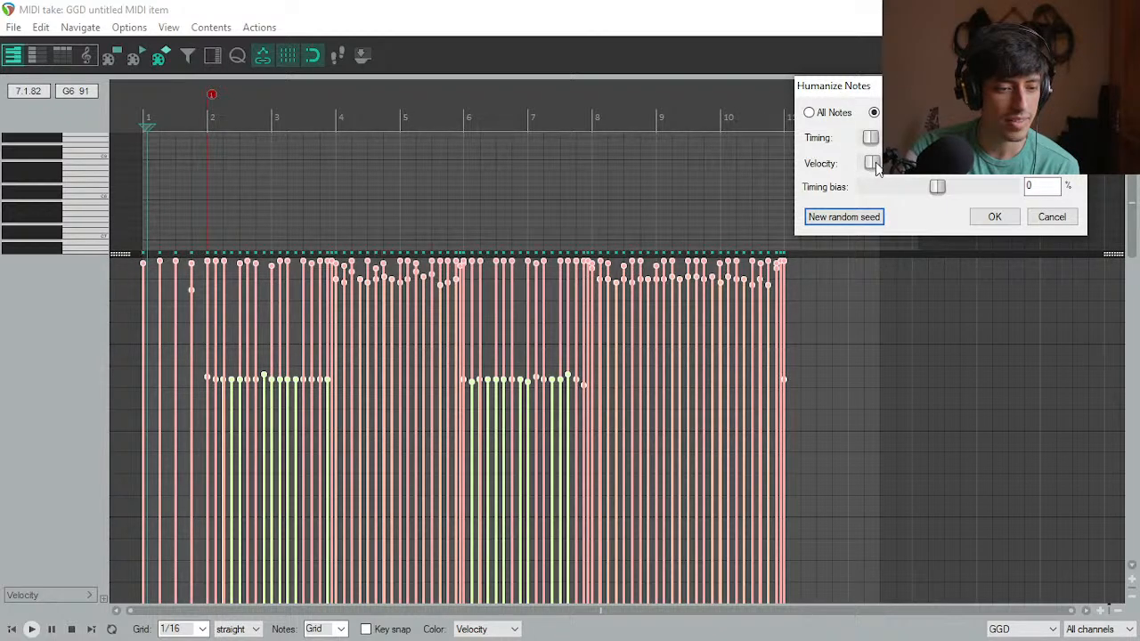
pyautogui.click(995, 218)
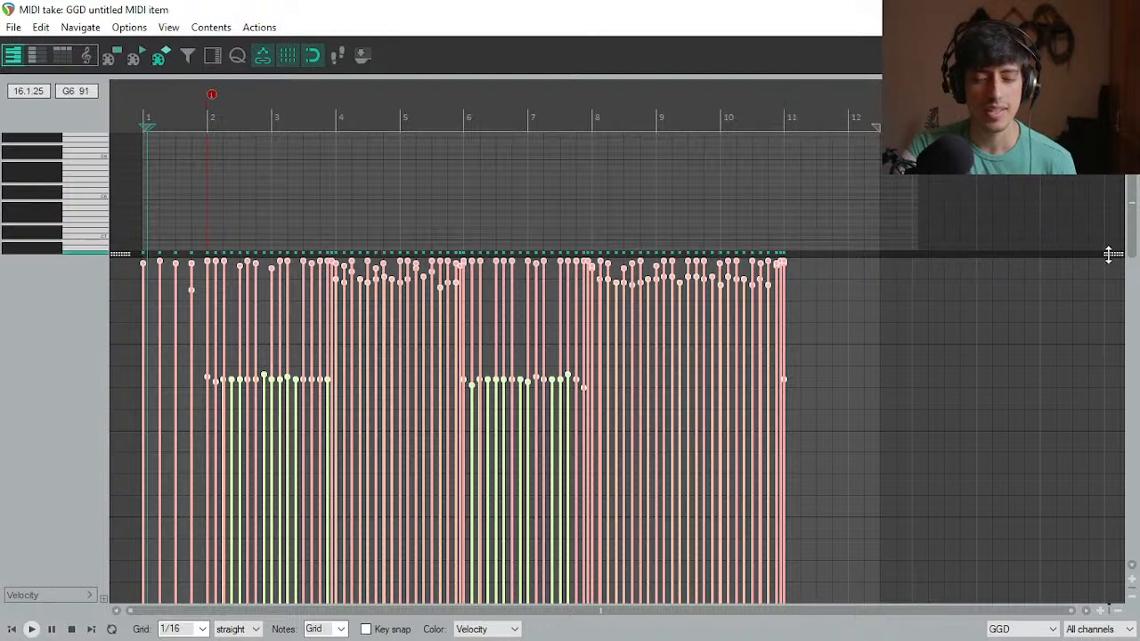
# Step: Collapse the velocity lane, listen to the humanized drum pattern from the start and close the MIDI editor
pyautogui.moveTo(1108, 254); pyautogui.dragTo(1108, 598)
pyautogui.press('space')
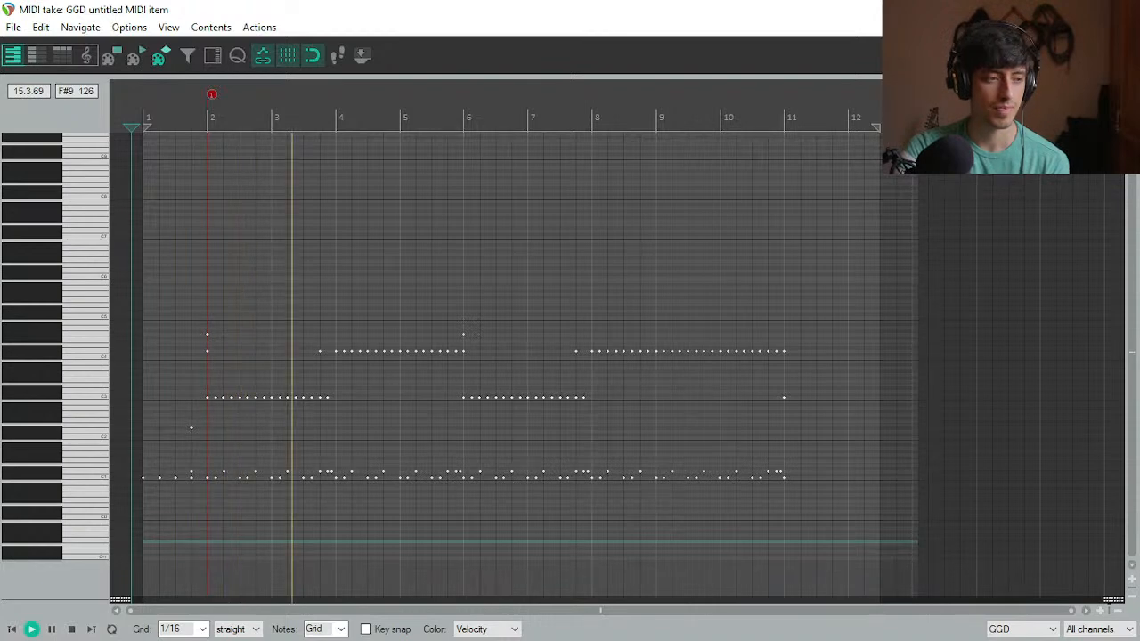
pyautogui.press('space')
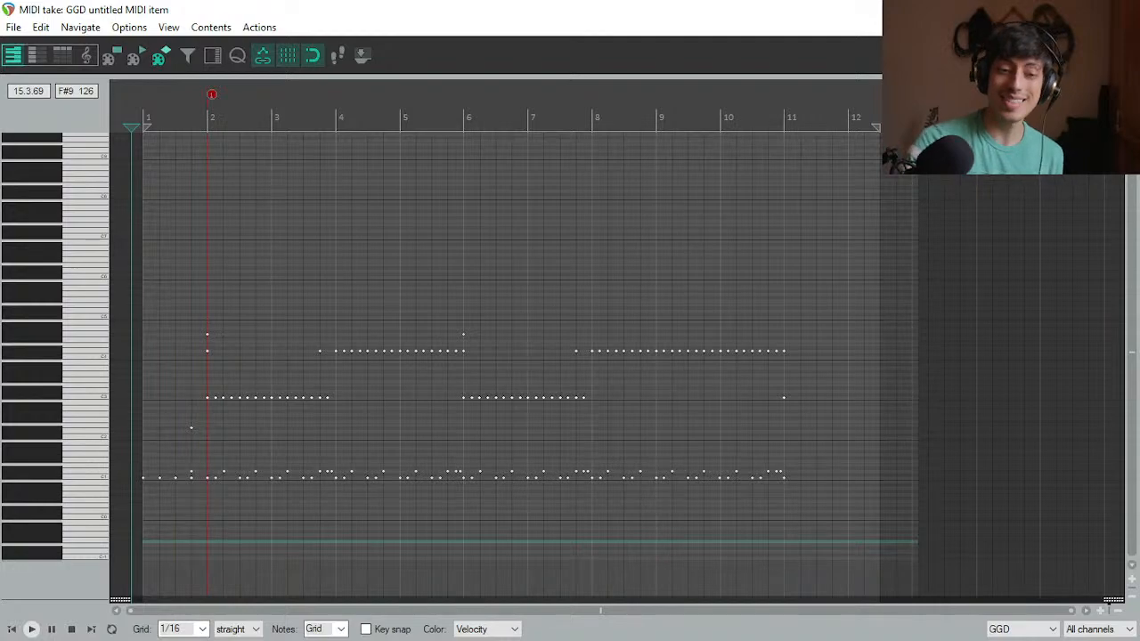
pyautogui.press('Escape')
# Step: Set the edit cursor at the project start, 1.1.00, and unsolo the GGD track
pyautogui.press('-')
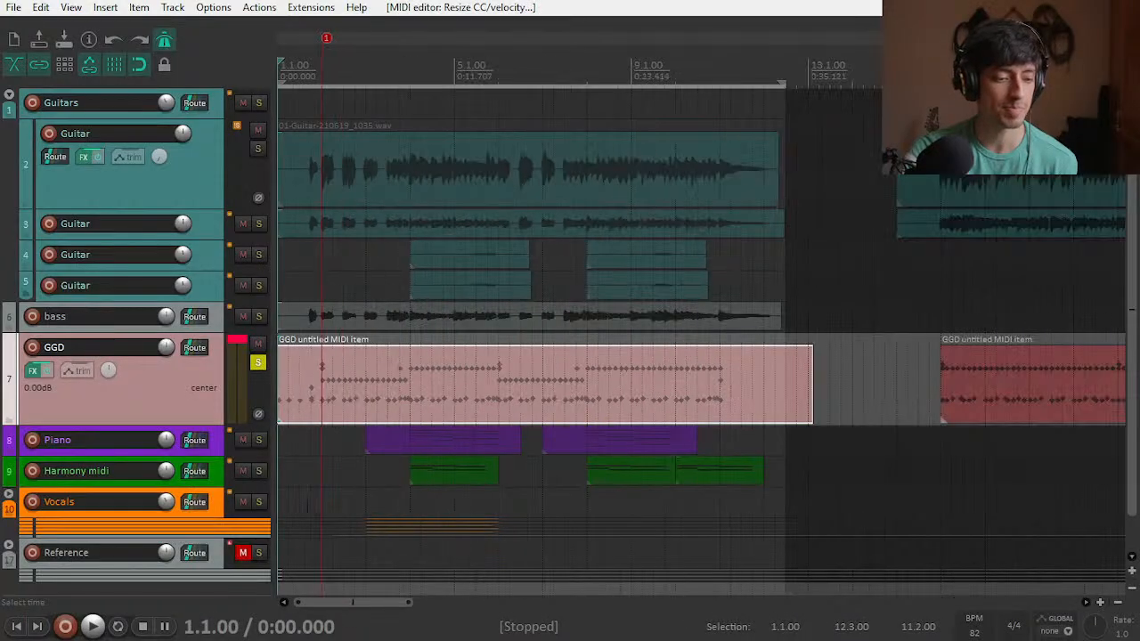
pyautogui.press('=')
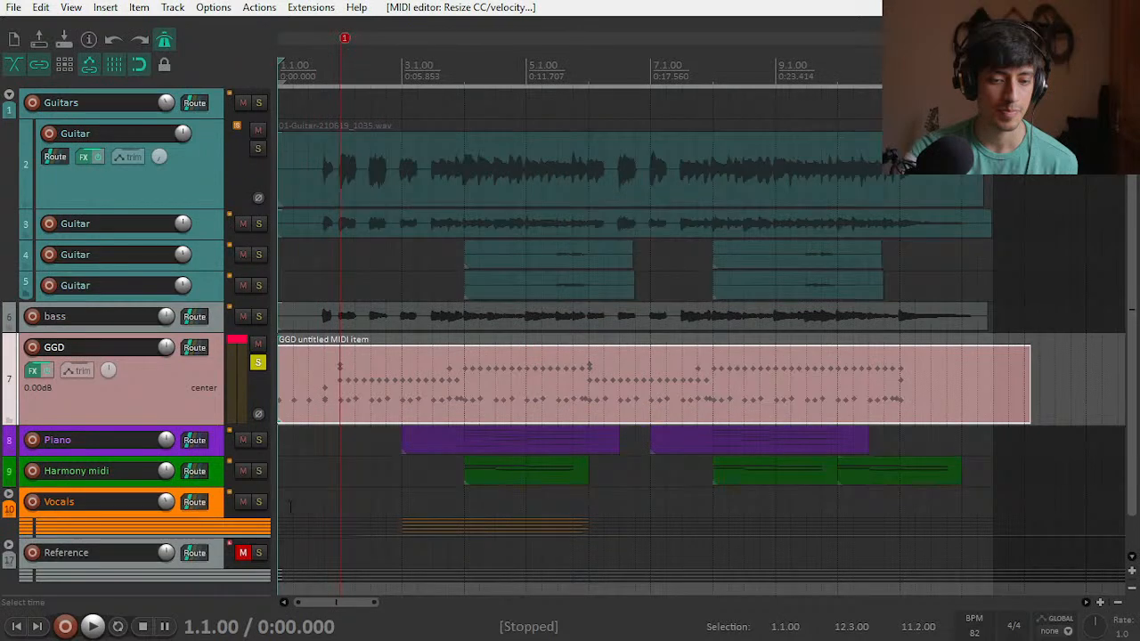
pyautogui.click(293, 504)
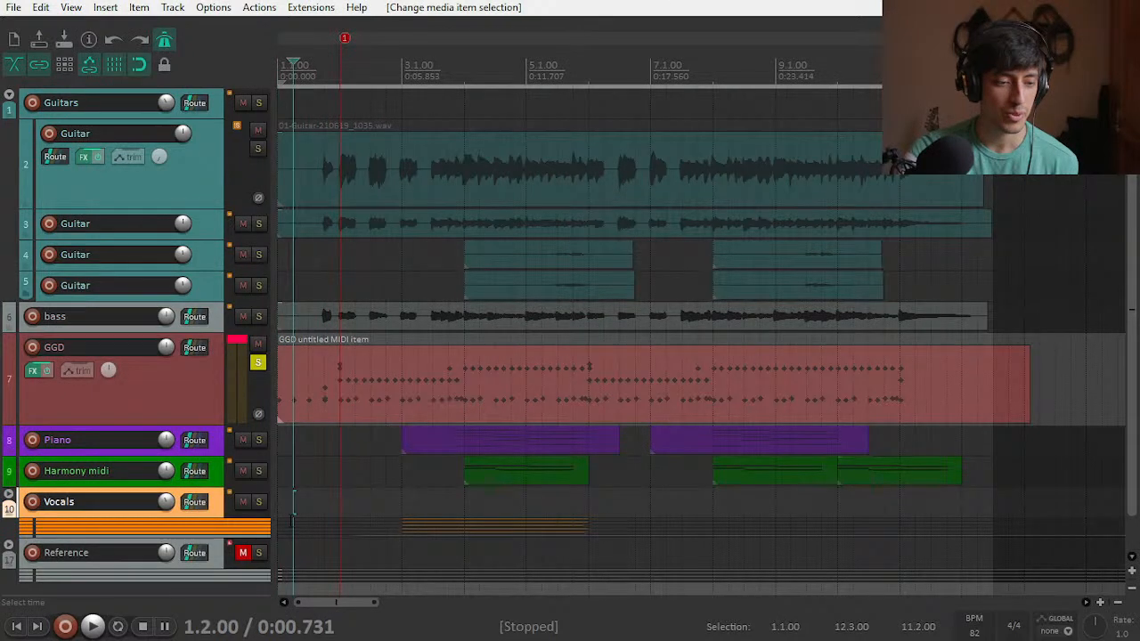
pyautogui.click(280, 504)
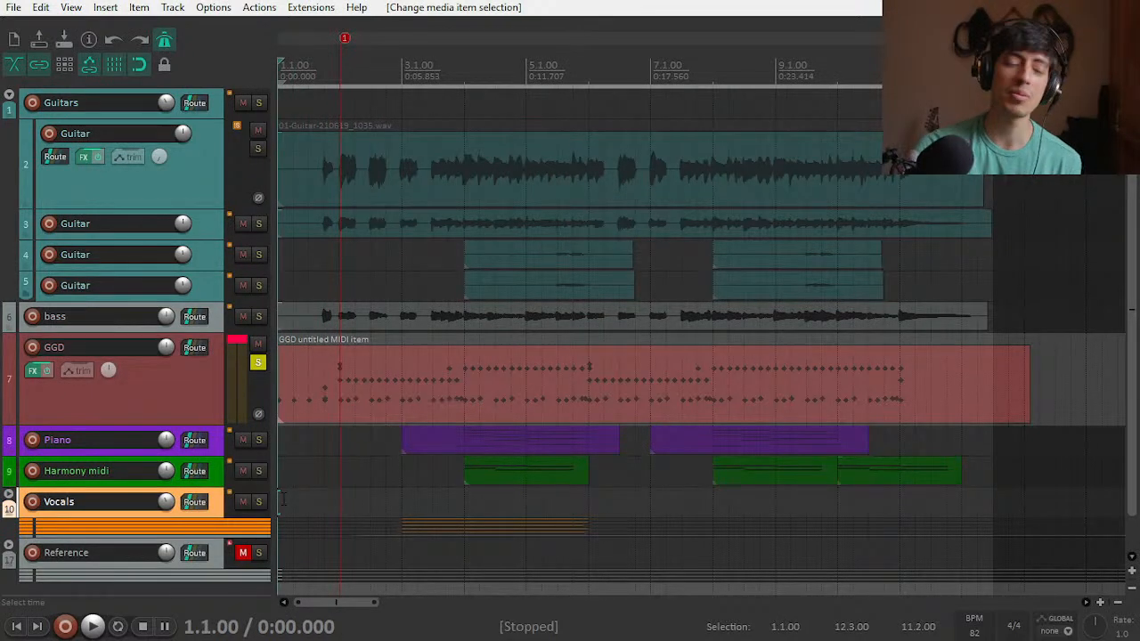
pyautogui.click(262, 382)
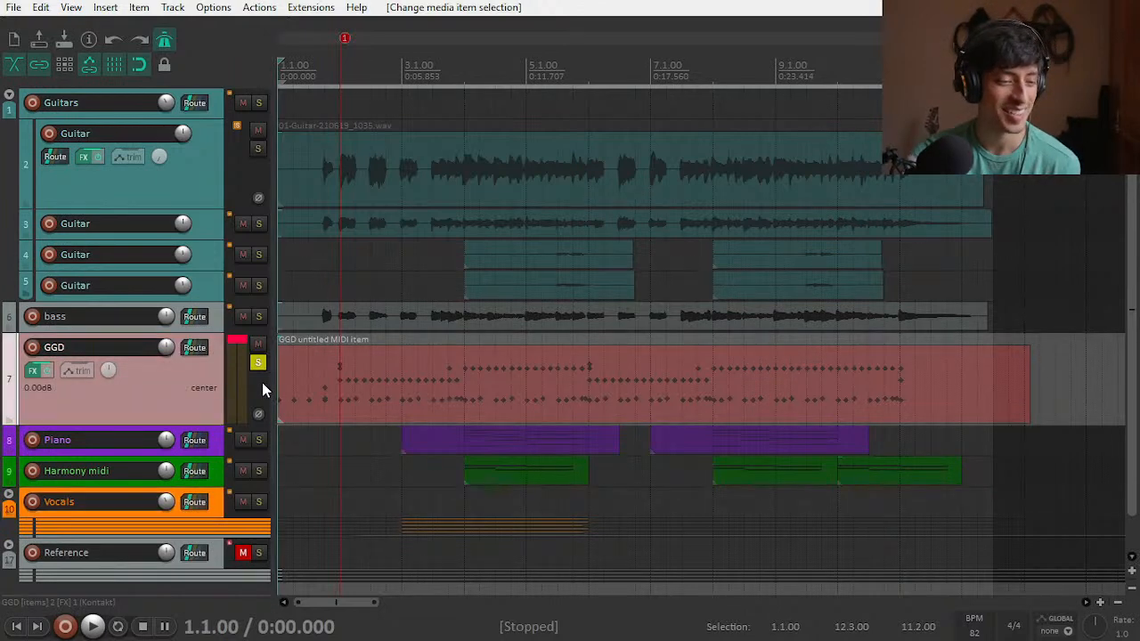
pyautogui.hotkey('alt', 's')
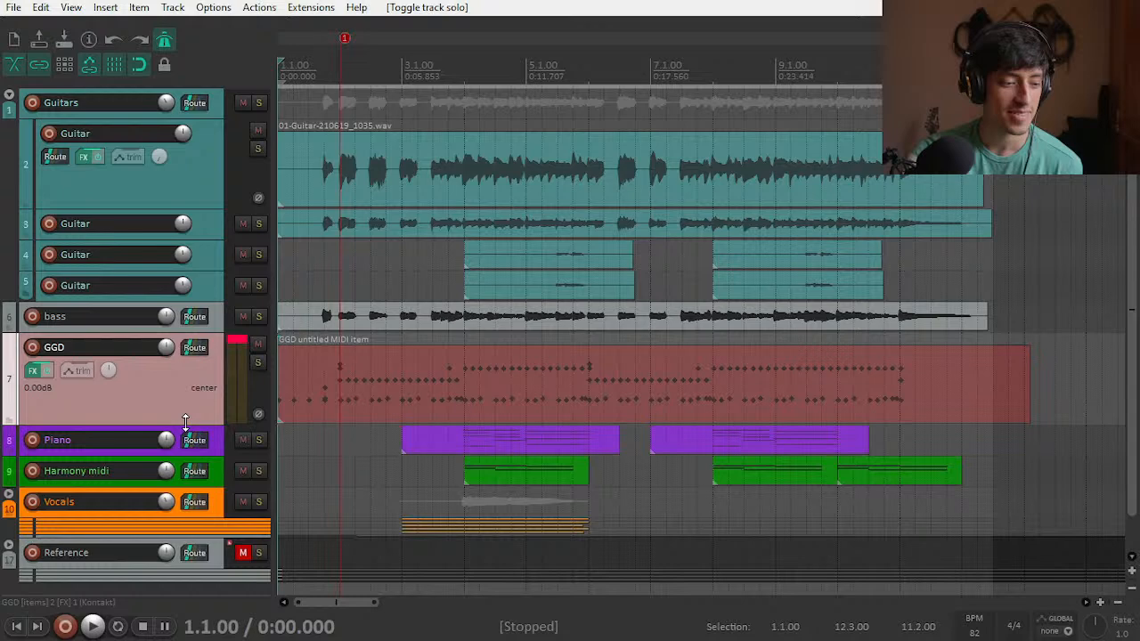
# Step: Reduce the height of the GGD track, then look over its Kontakt drum kit and close the plugin window
pyautogui.moveTo(185, 420); pyautogui.dragTo(205, 388)
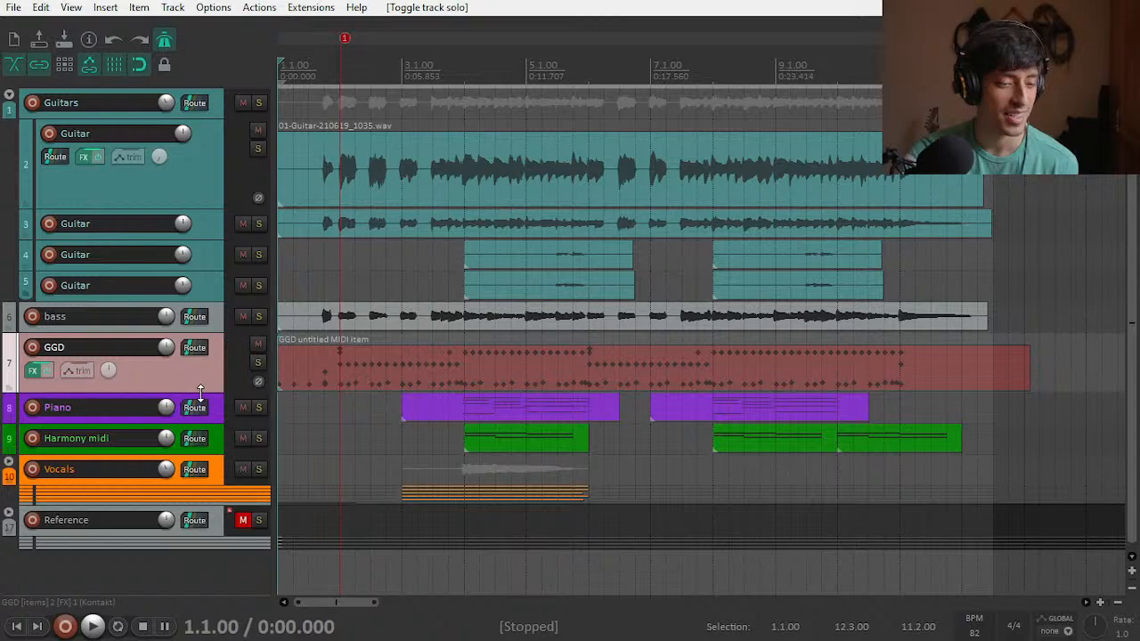
pyautogui.moveTo(201, 392); pyautogui.dragTo(224, 402)
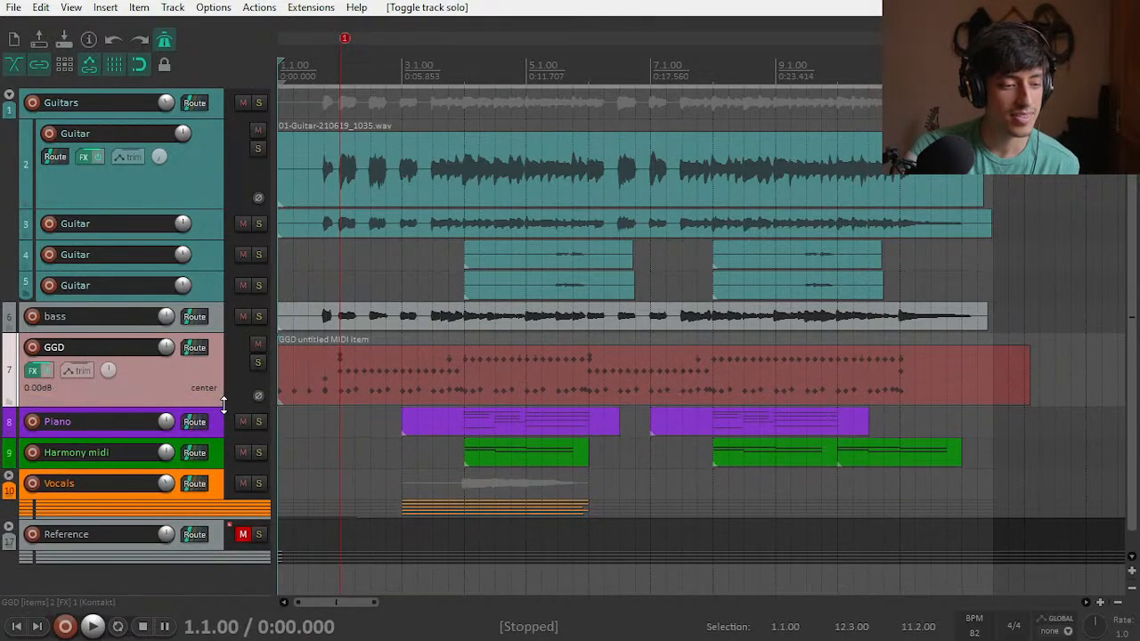
pyautogui.click(33, 370)
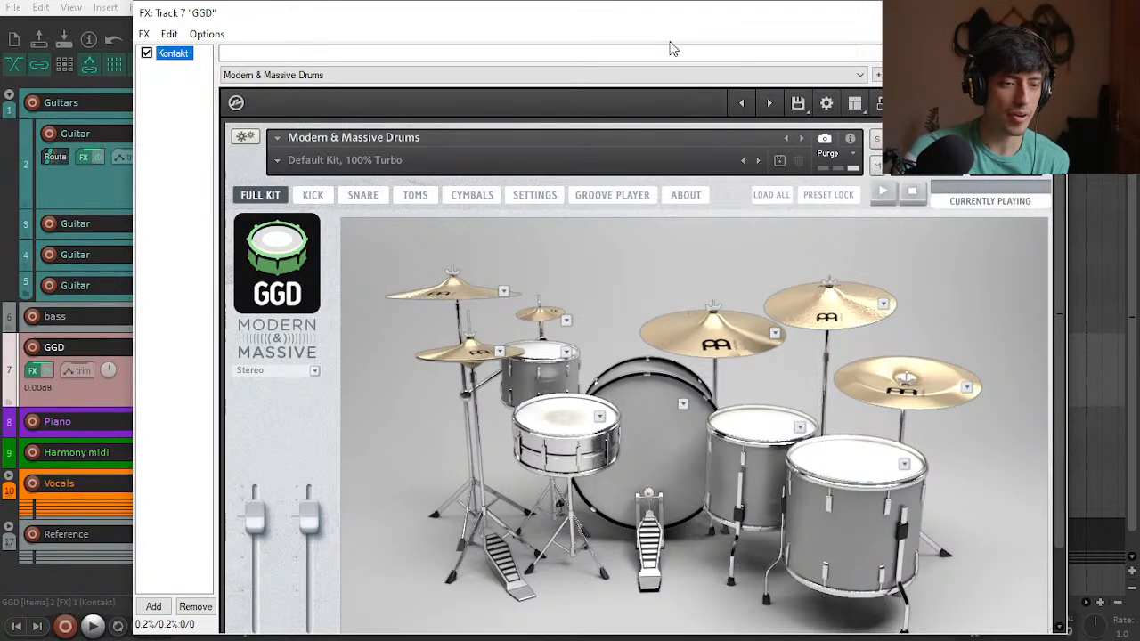
pyautogui.moveTo(621, 30); pyautogui.dragTo(666, 37)
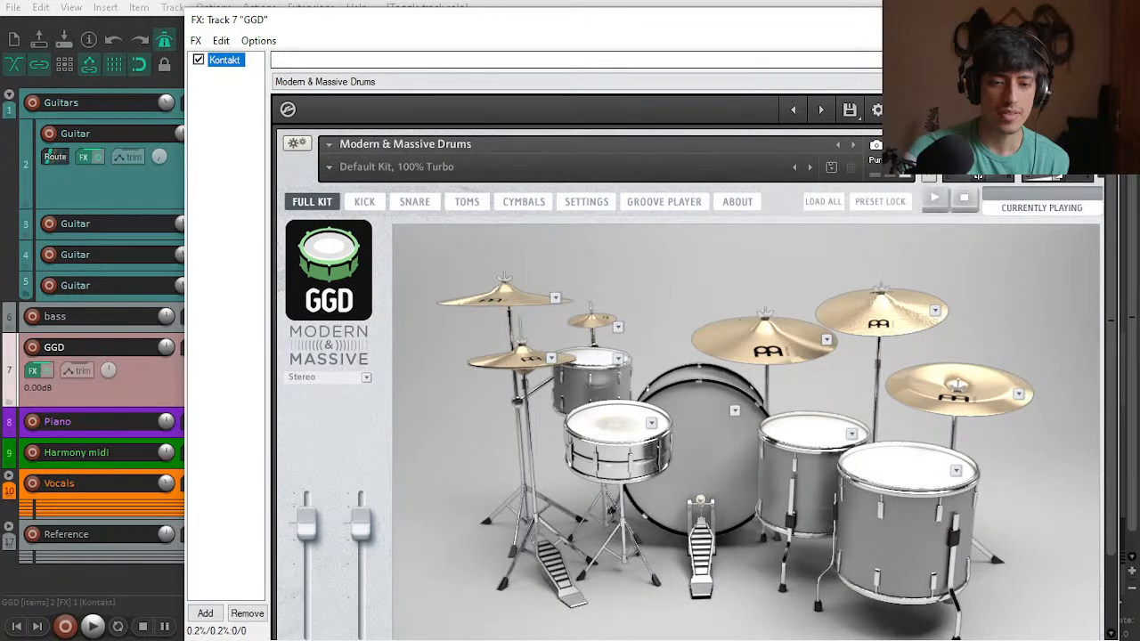
pyautogui.click(1060, 181)
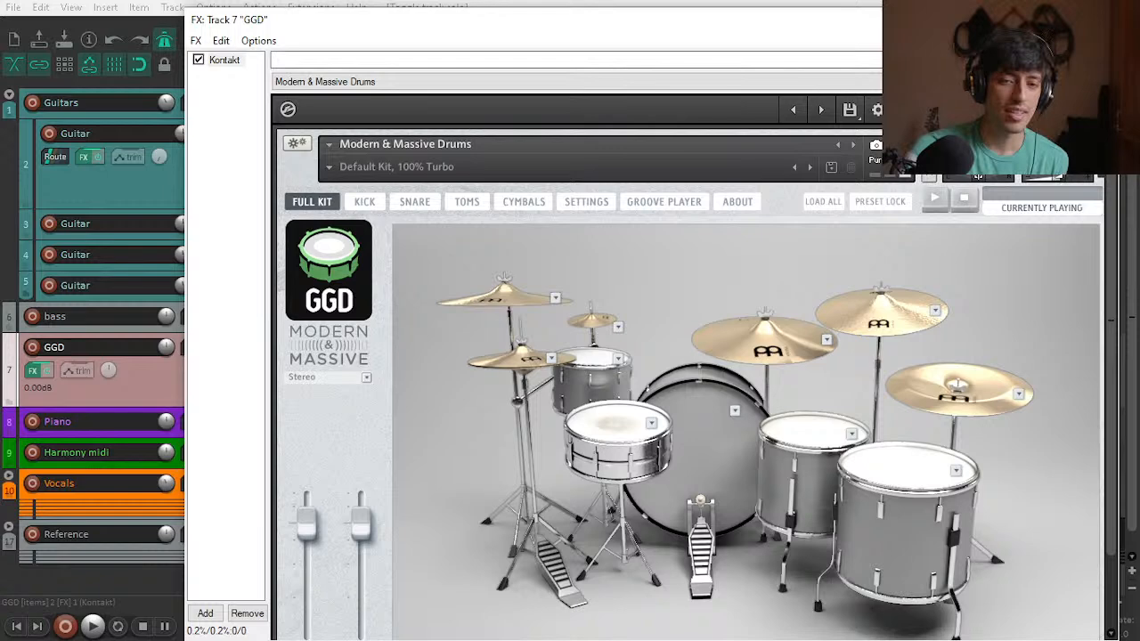
pyautogui.press('Escape')
# Step: Return the edit cursor to the project start, 1.1.00, and solo the GGD track
pyautogui.click(275, 502)
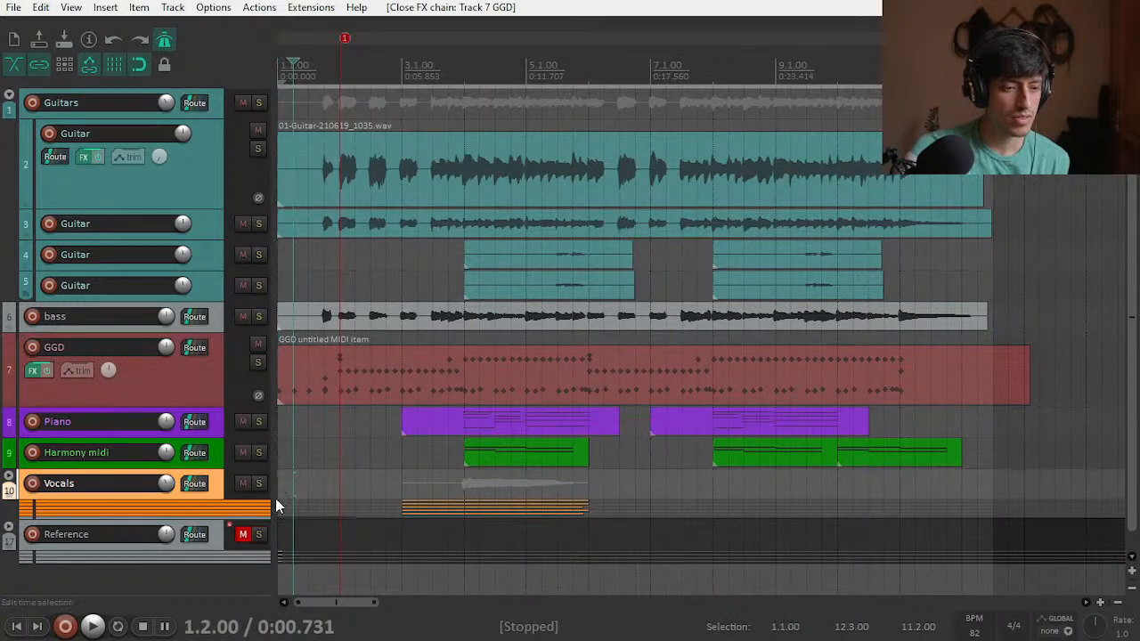
pyautogui.click(284, 491)
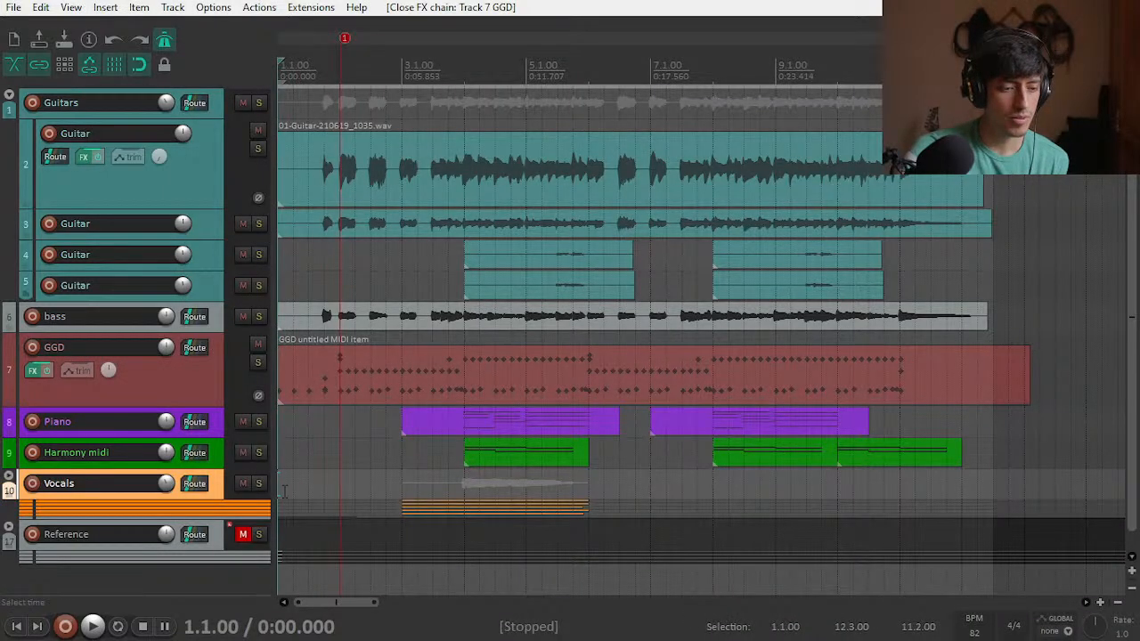
pyautogui.click(257, 363)
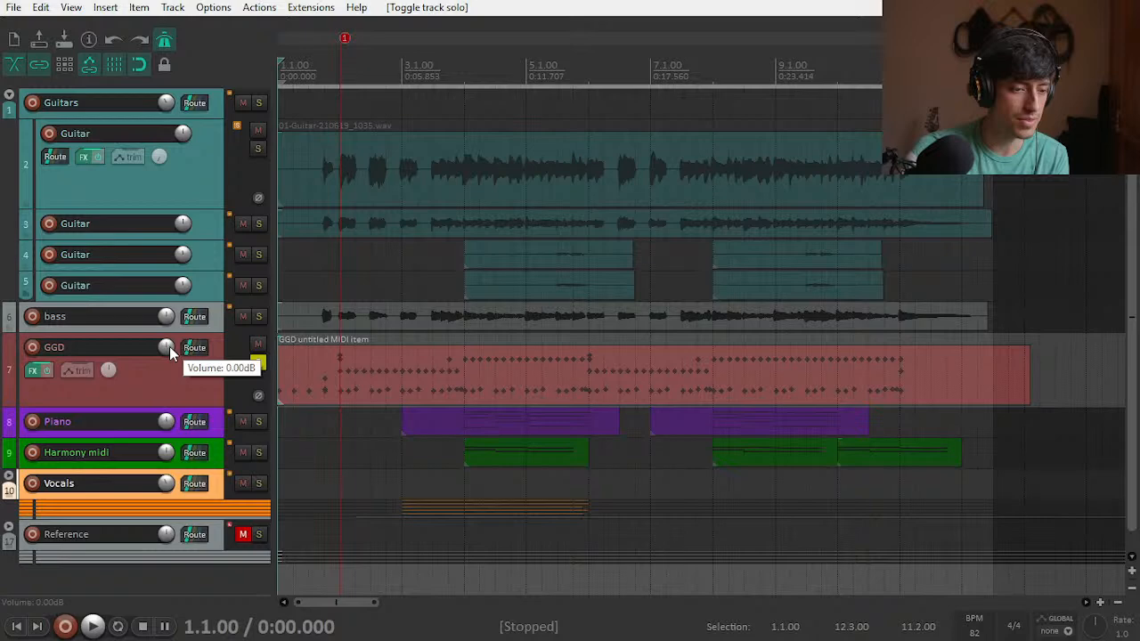
# Step: Open the GGD track's Kontakt plugin, start playback of the soloed drums and turn off the metronome
pyautogui.click(41, 372)
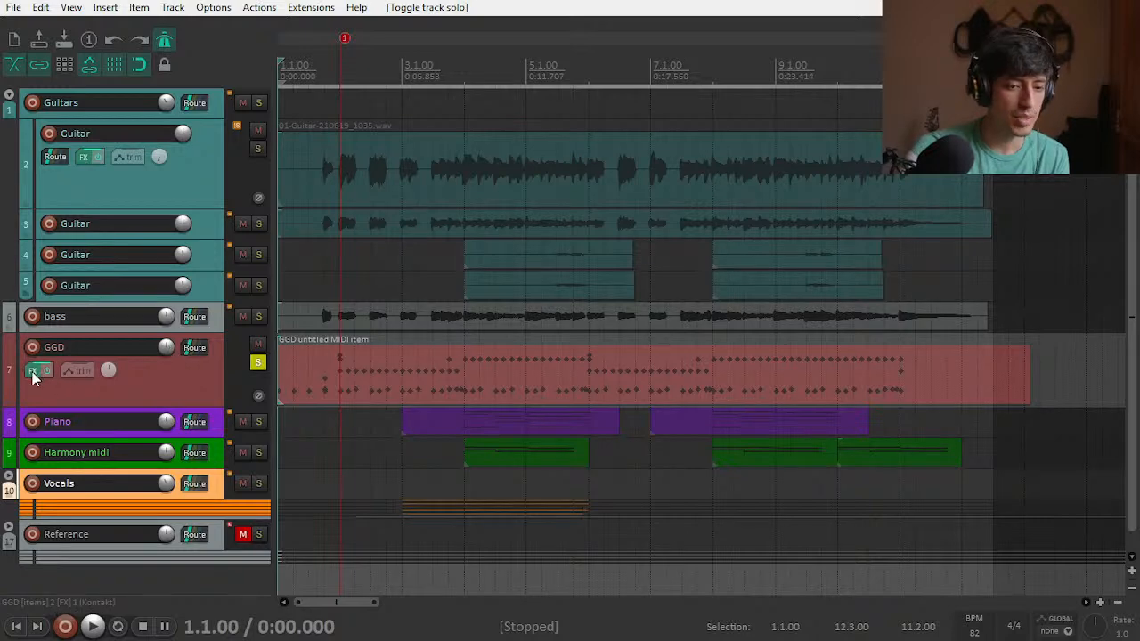
pyautogui.click(33, 372)
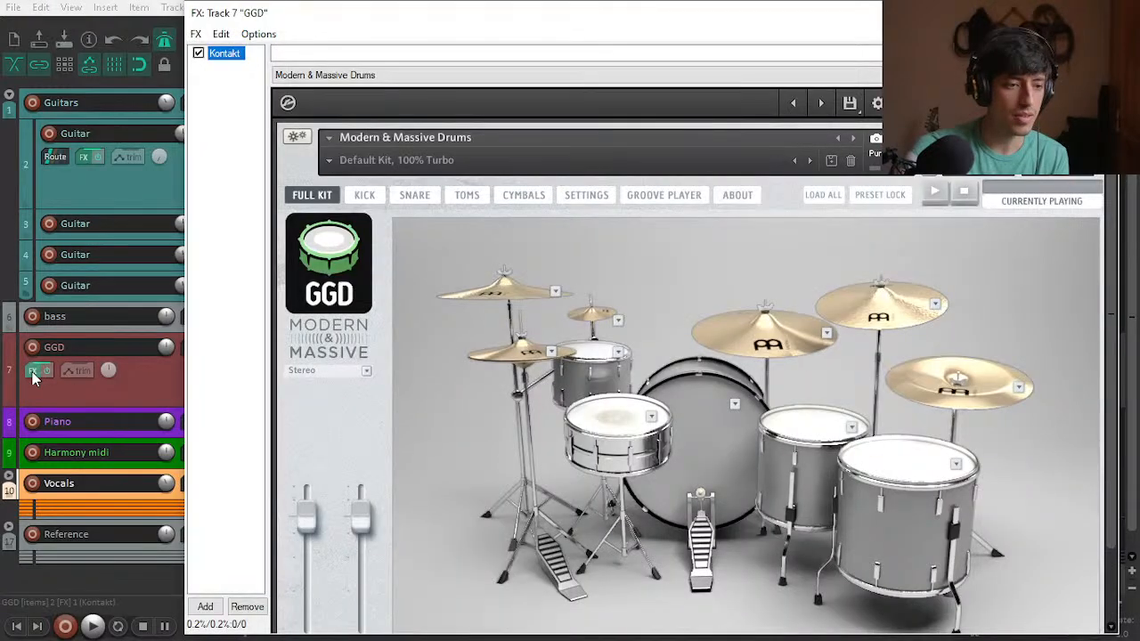
pyautogui.moveTo(380, 23); pyautogui.dragTo(522, 42)
pyautogui.press('space')
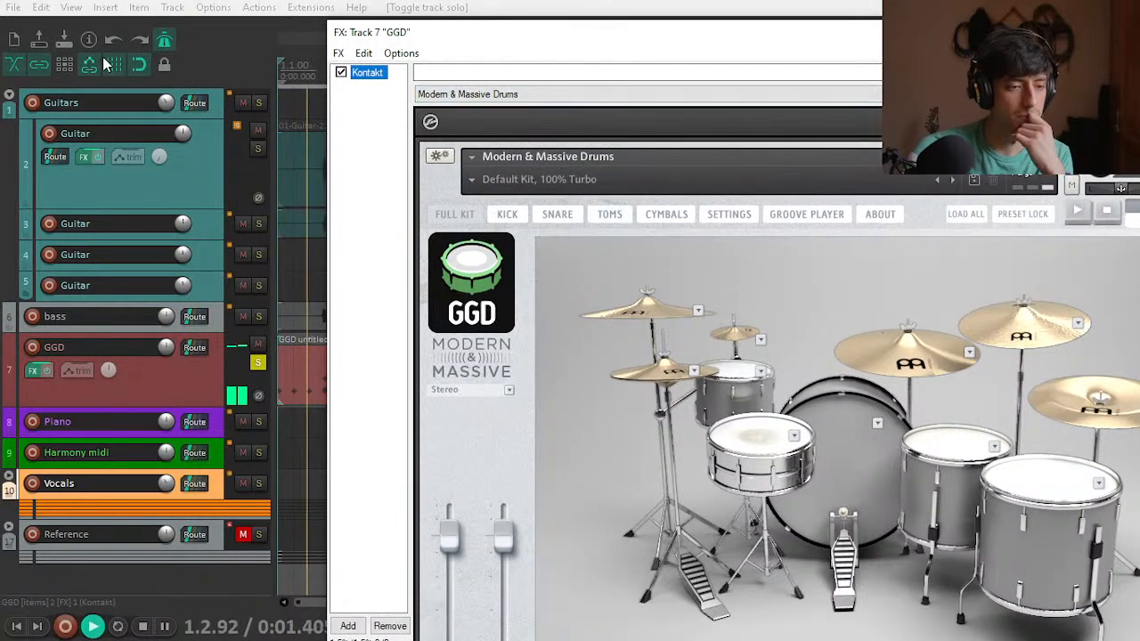
pyautogui.click(165, 40)
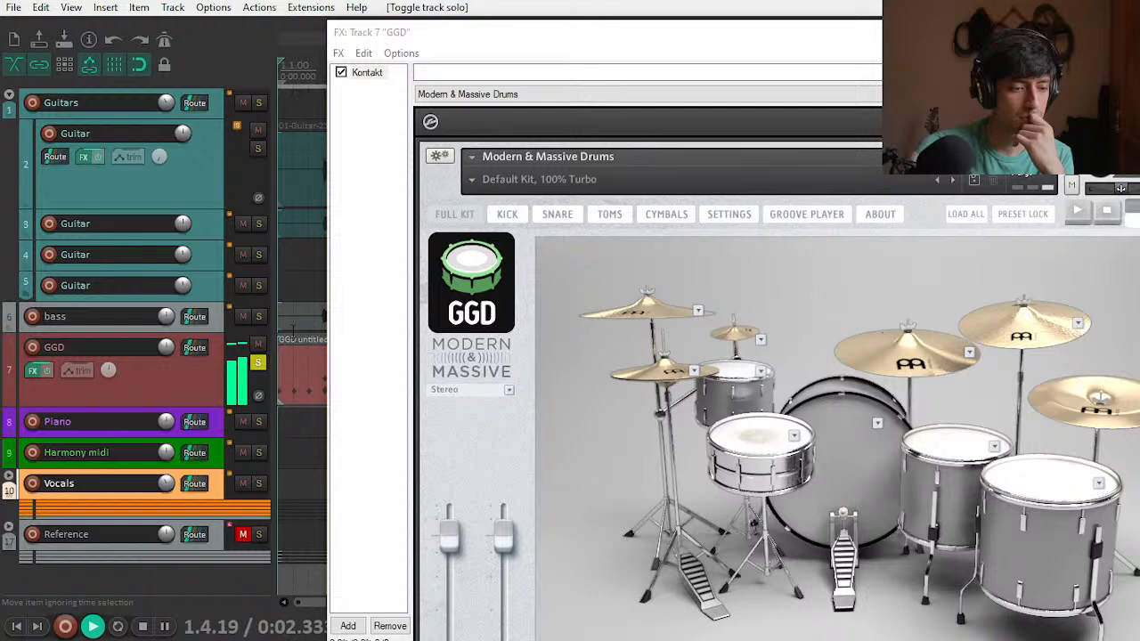
# Step: Set the volume of the Modern & Massive Drums instrument in Kontakt to -4.7
pyautogui.click(454, 215)
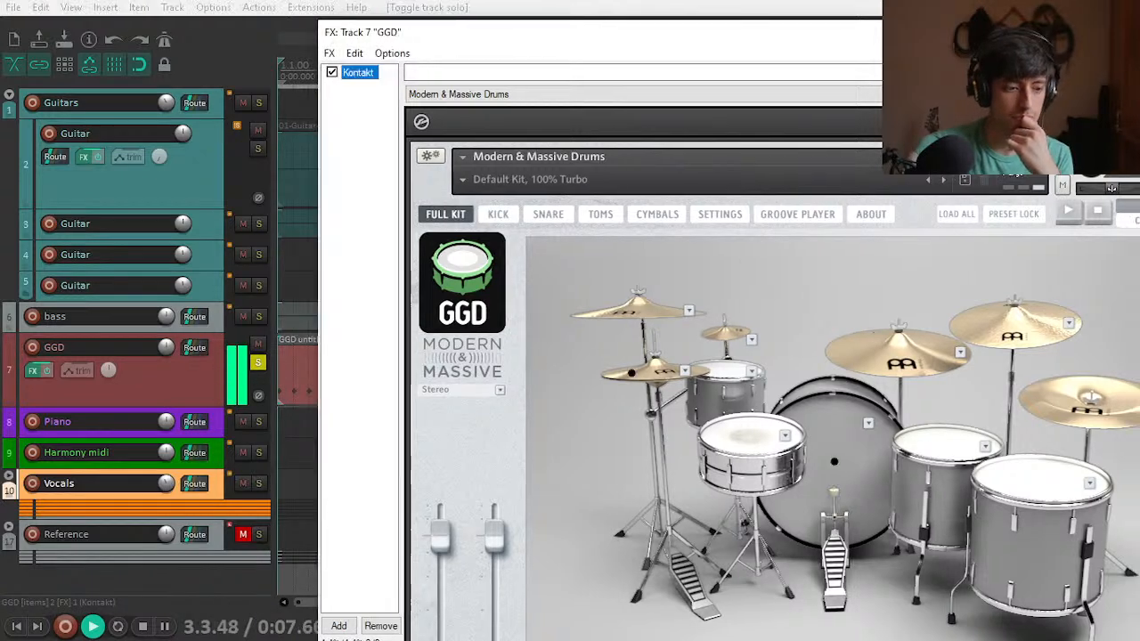
pyautogui.moveTo(1111, 187); pyautogui.dragTo(1064, 191)
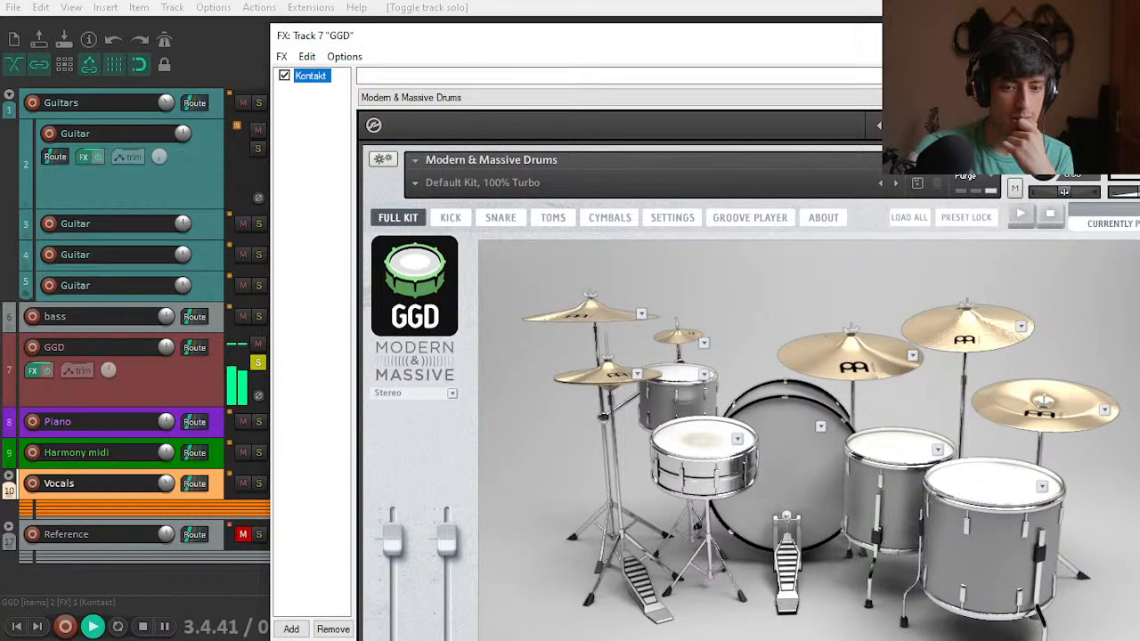
pyautogui.moveTo(1131, 212); pyautogui.dragTo(901, 219)
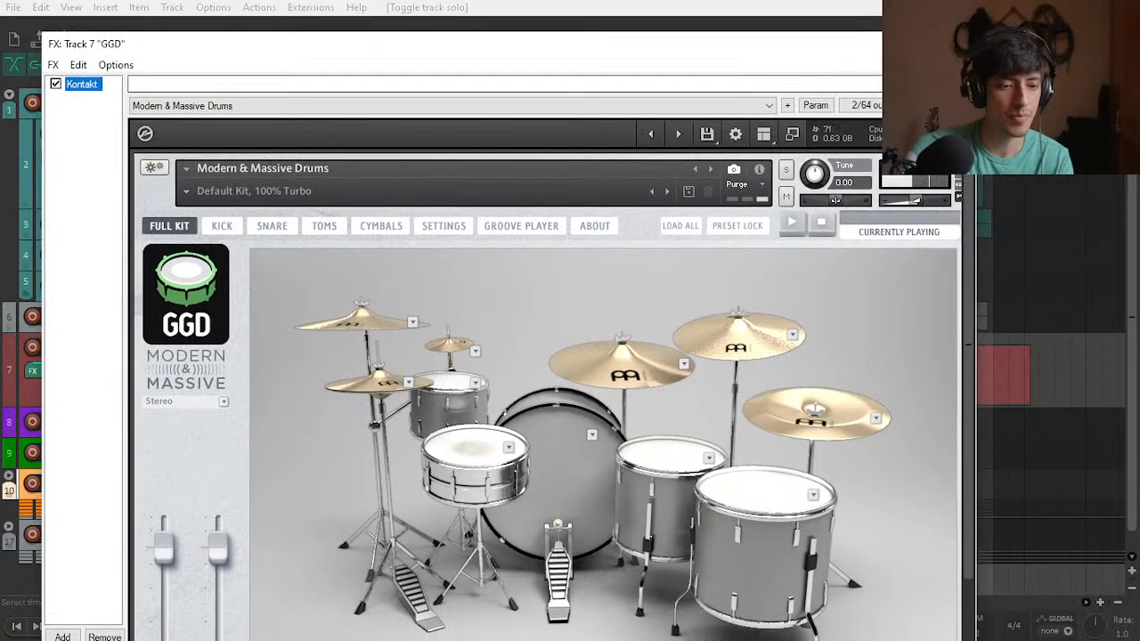
pyautogui.click(916, 200)
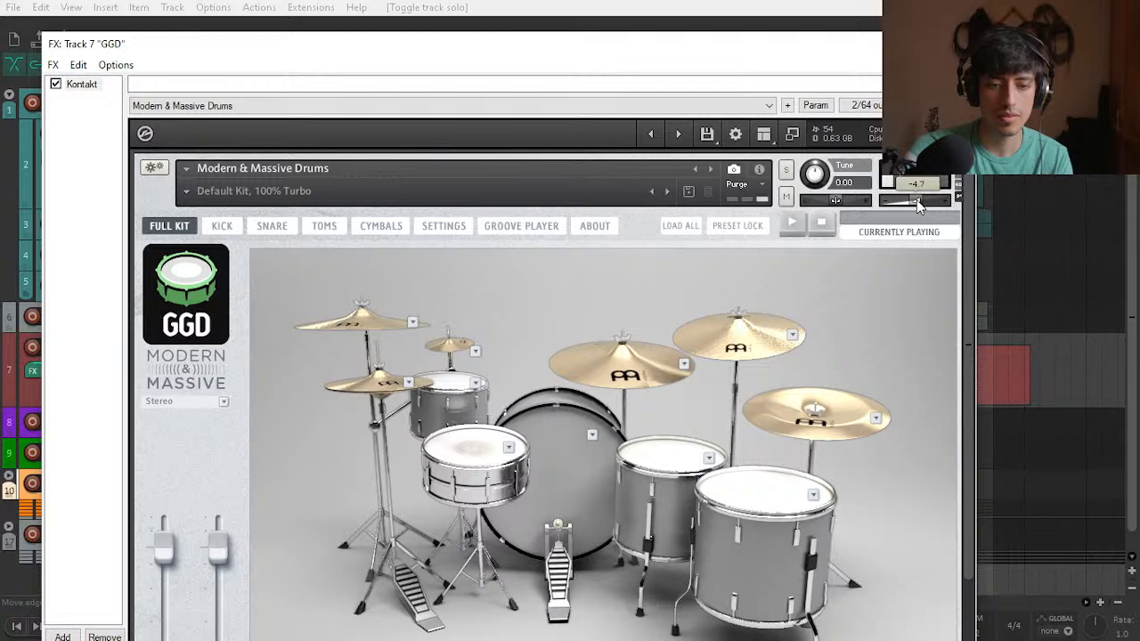
# Step: Play the drums with the mixer shown and lower the Kontakt instrument's volume to -6.4
pyautogui.moveTo(497, 62); pyautogui.dragTo(908, 84)
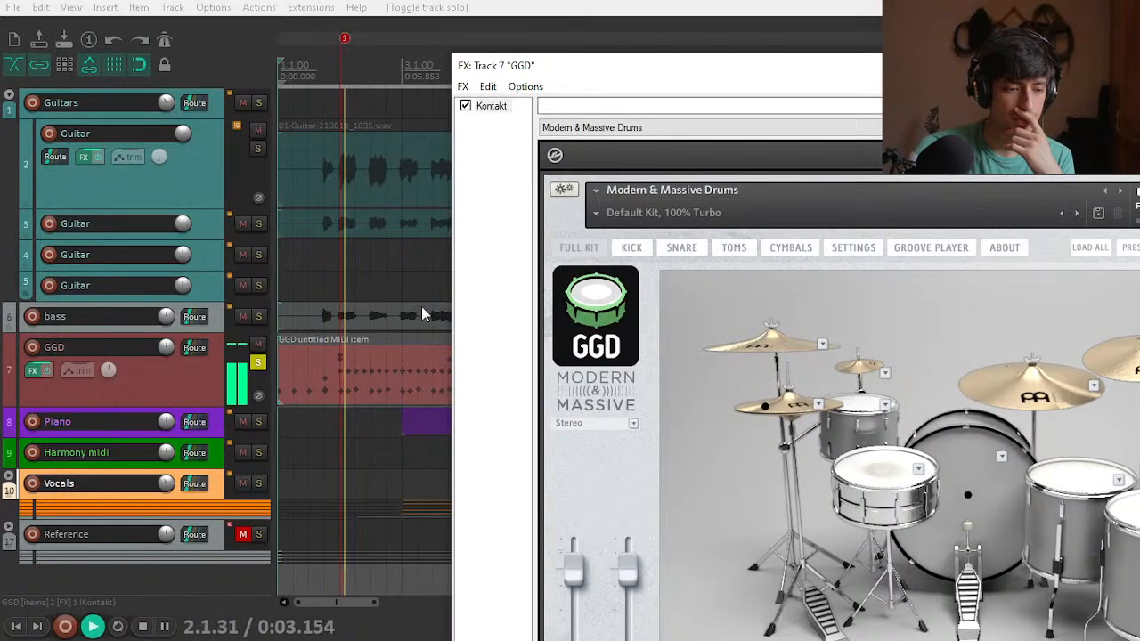
pyautogui.scroll(-1, 283, 366)
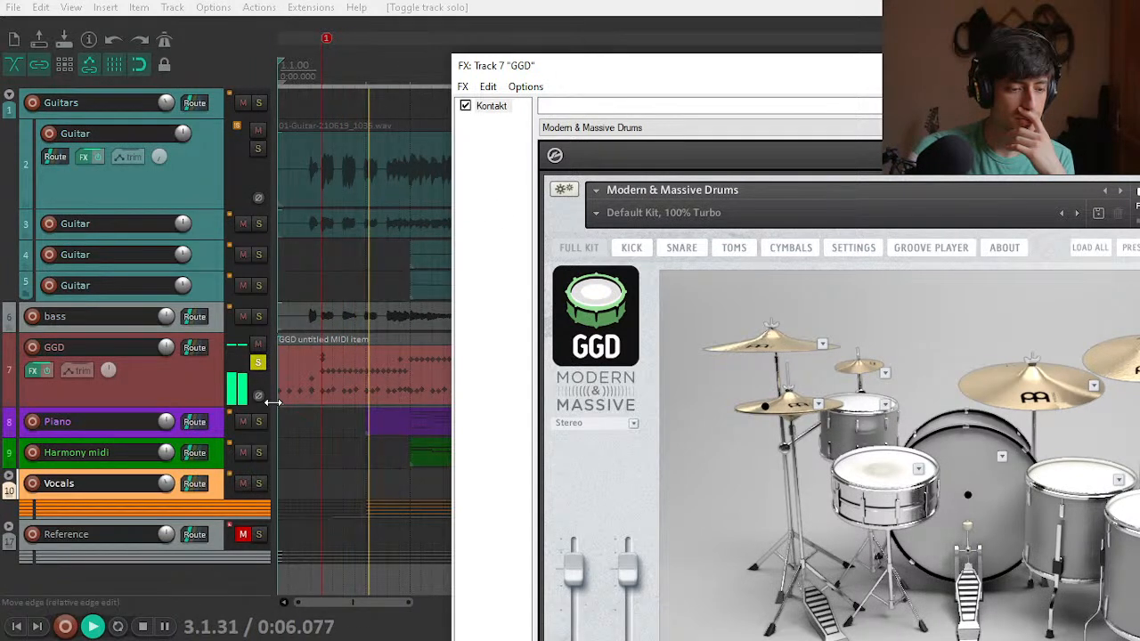
pyautogui.hotkey('ctrl', 'm')
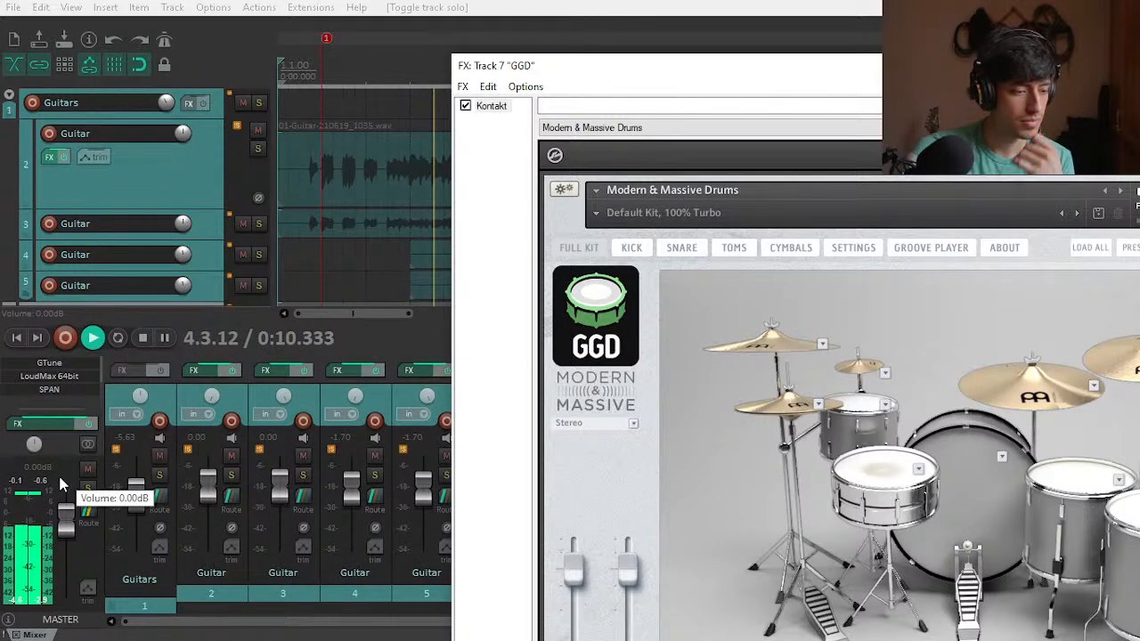
pyautogui.moveTo(692, 70); pyautogui.dragTo(447, 52)
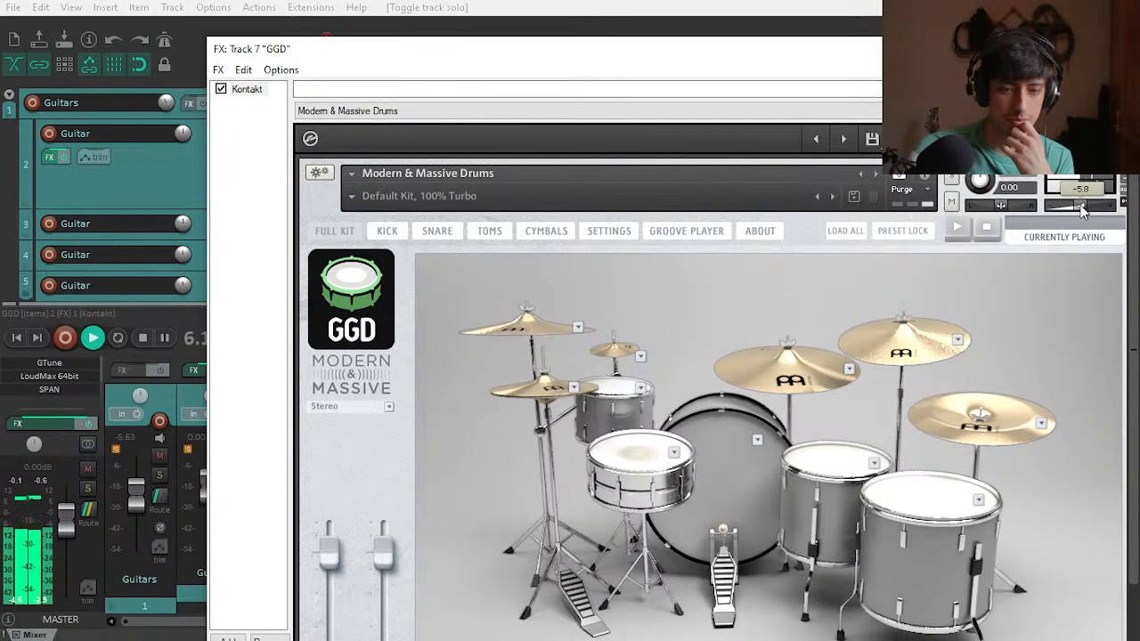
pyautogui.scroll(-2, 1082, 208)
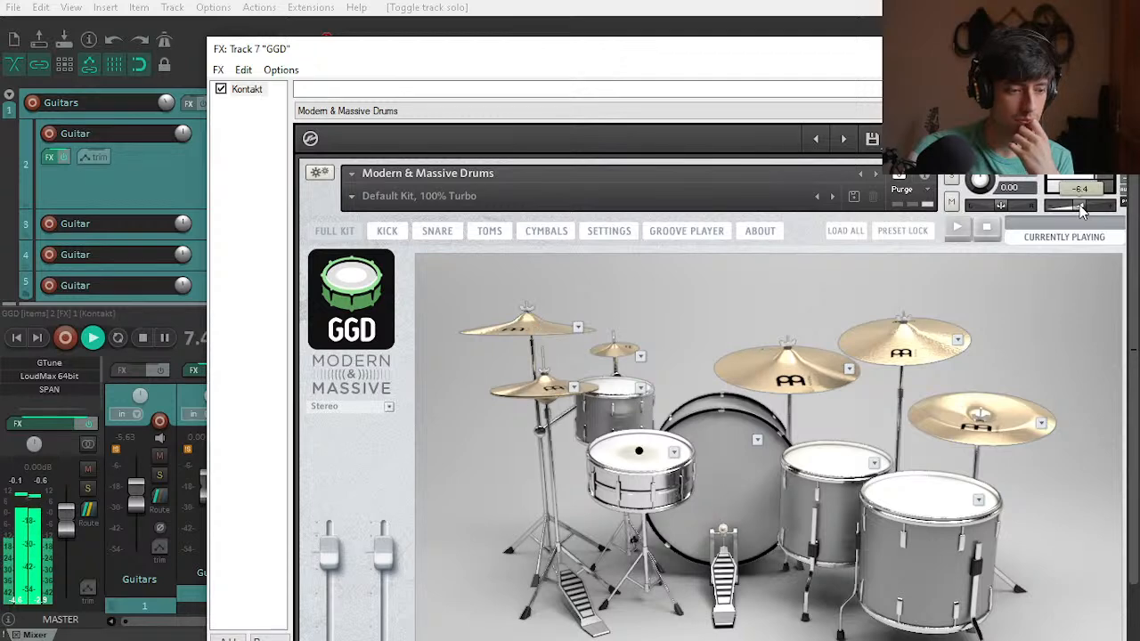
# Step: Stop playback, close the GGD track's plugin window and hide the mixer
pyautogui.moveTo(1073, 49); pyautogui.dragTo(983, 46)
pyautogui.click(1038, 46)
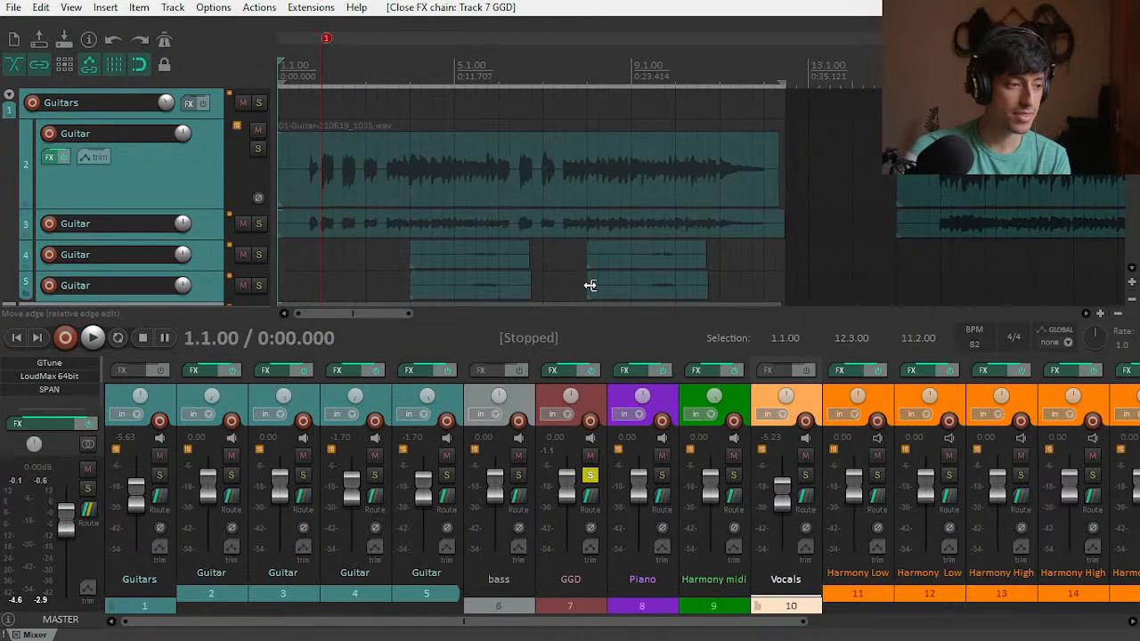
pyautogui.hotkey('ctrl', 'm')
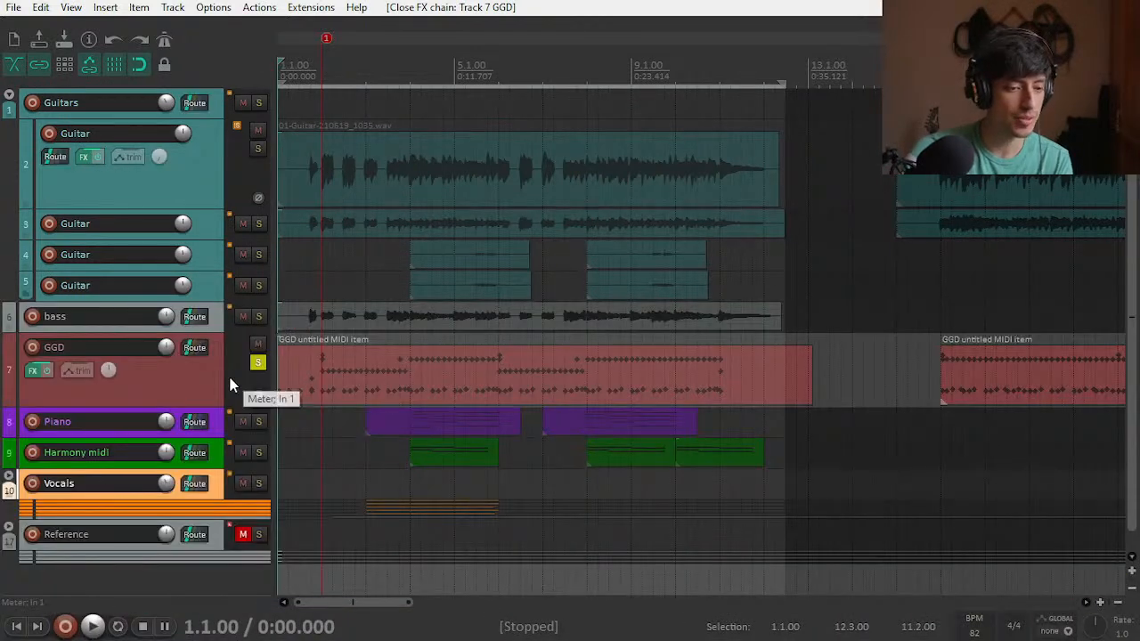
# Step: Examine the Modern & Massive drum kit's interface, preset list and Instrument Options in the GGD track's Kontakt plugin
pyautogui.click(30, 373)
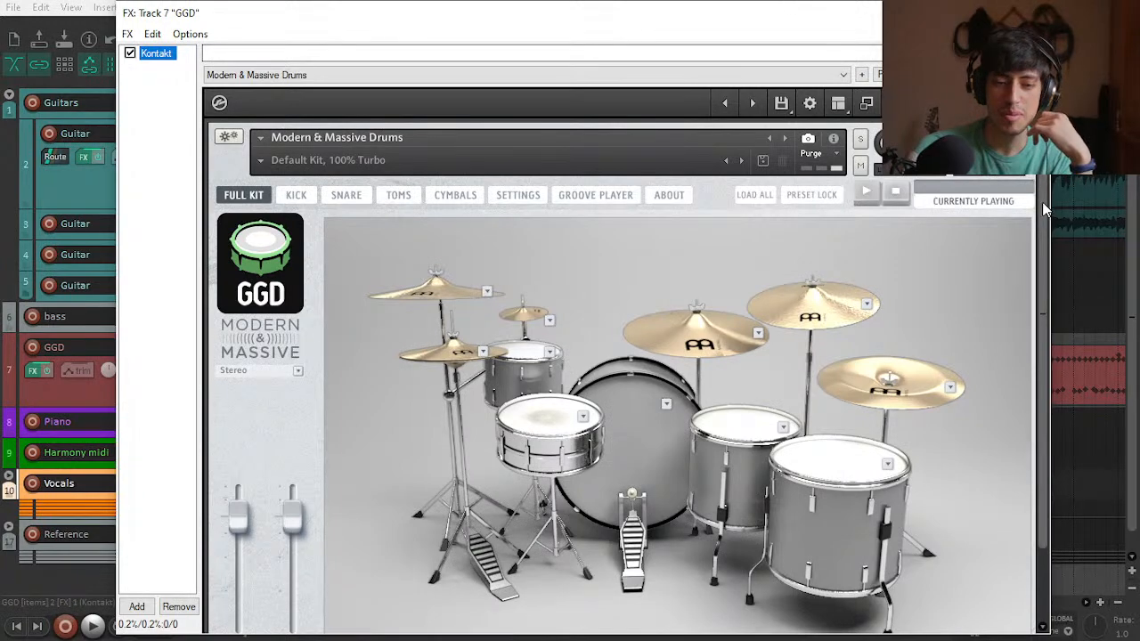
pyautogui.scroll(-2, 1043, 289)
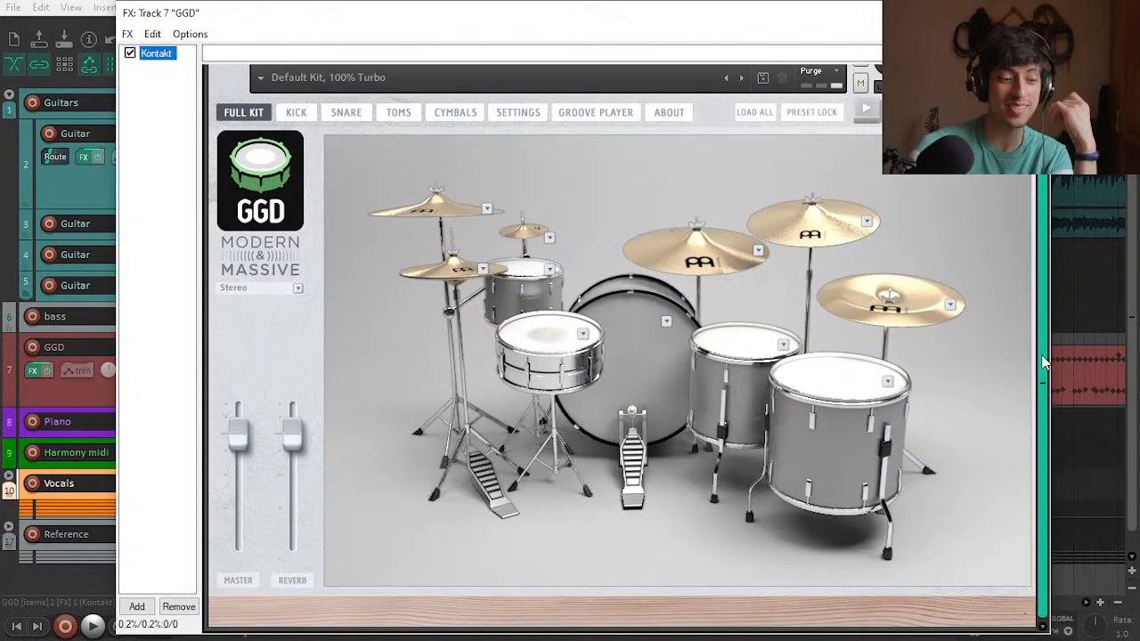
pyautogui.scroll(2, 1043, 363)
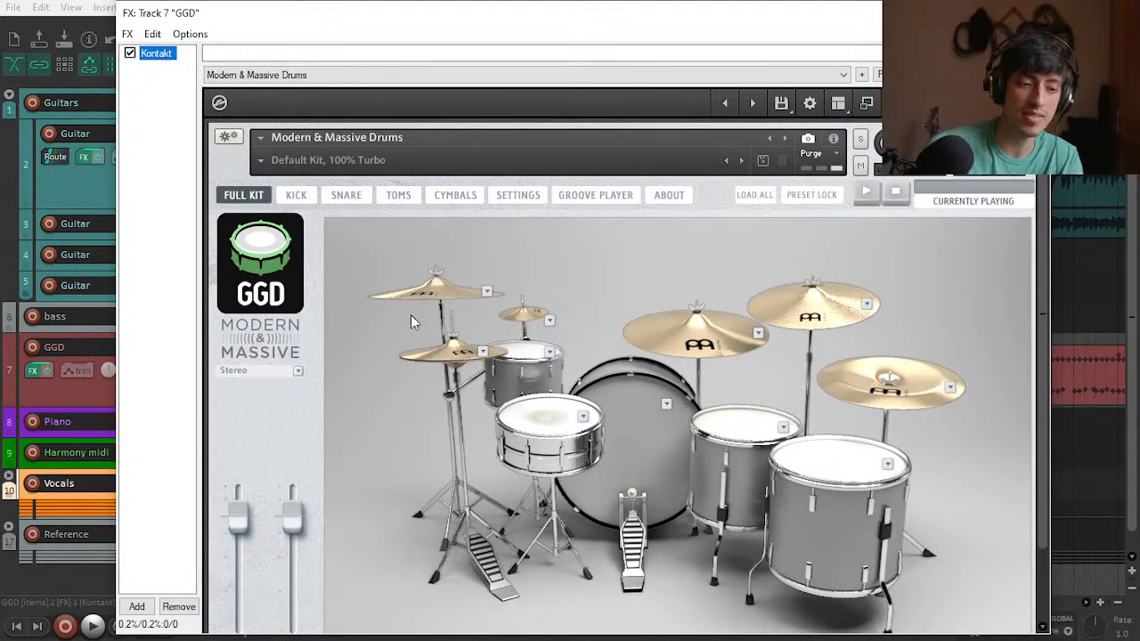
pyautogui.click(303, 159)
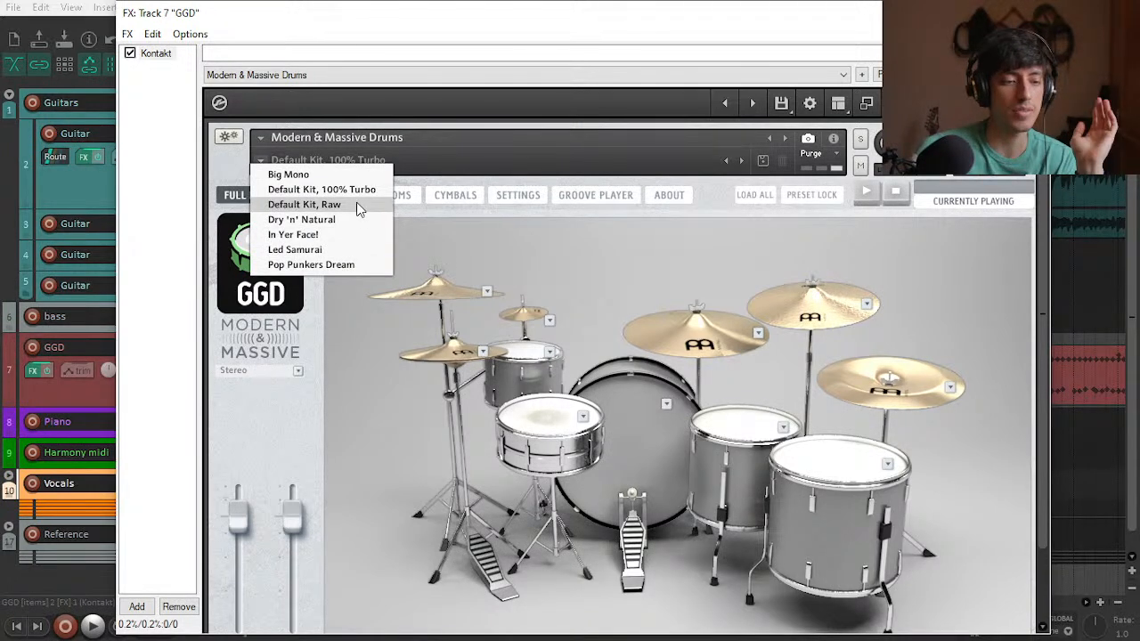
pyautogui.click(278, 427)
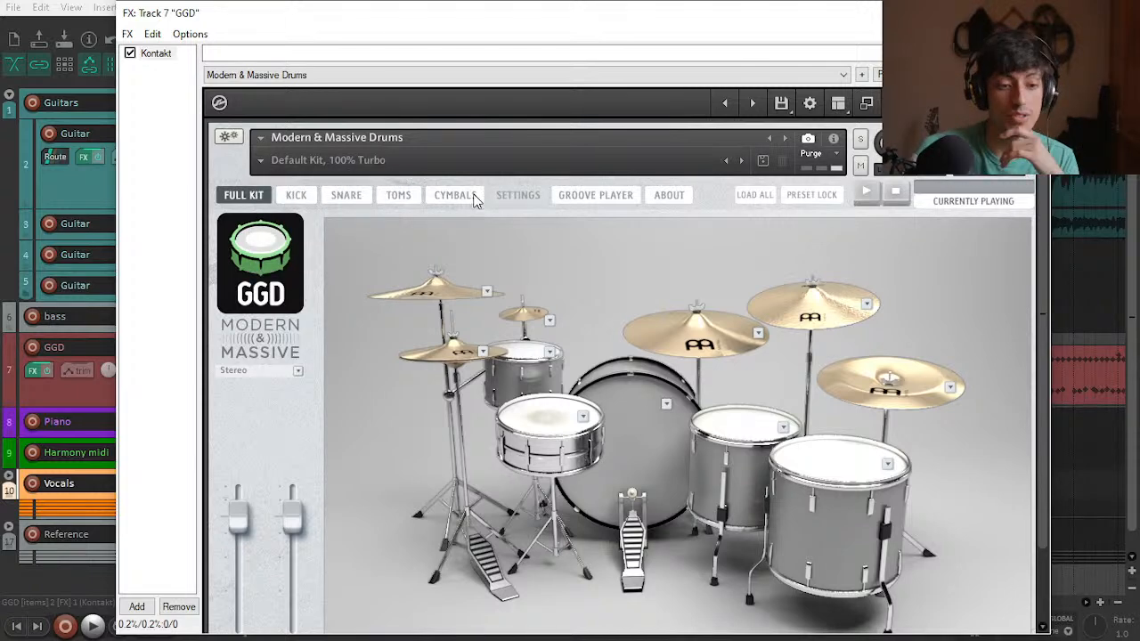
pyautogui.click(227, 137)
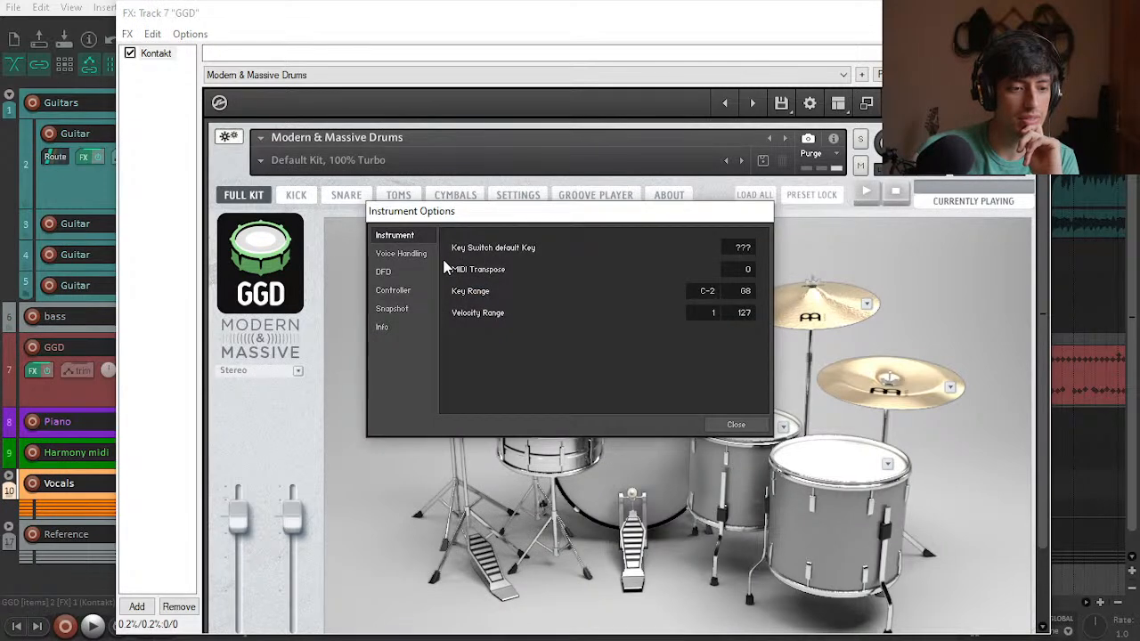
pyautogui.press('Escape')
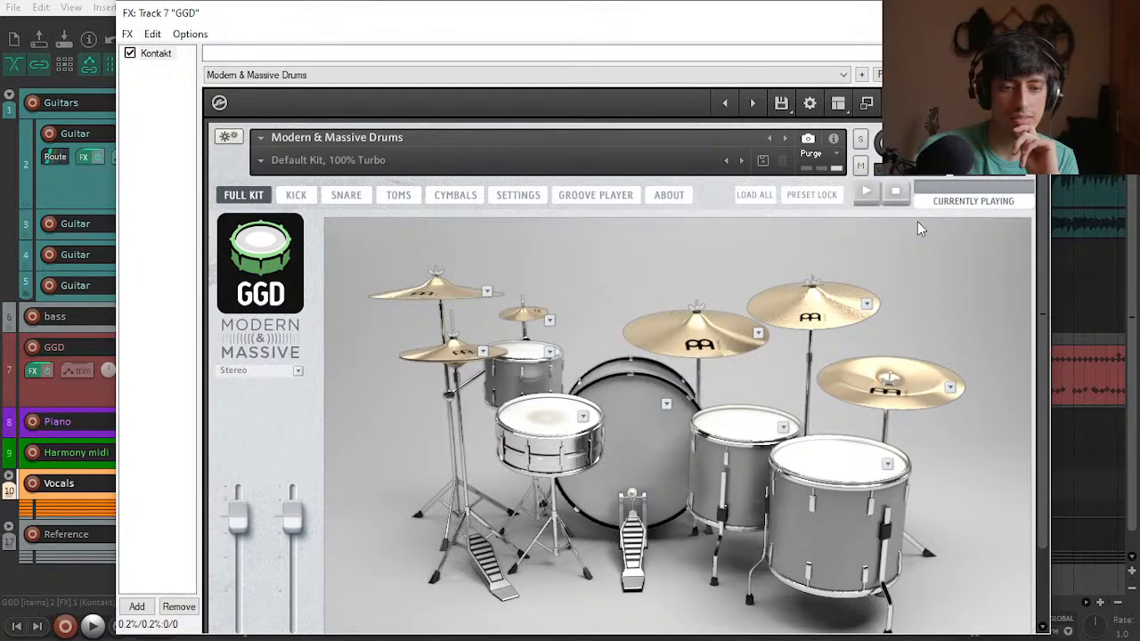
# Step: Switch the drum kit's output routing to Multi Out and close the plugin window
pyautogui.click(298, 371)
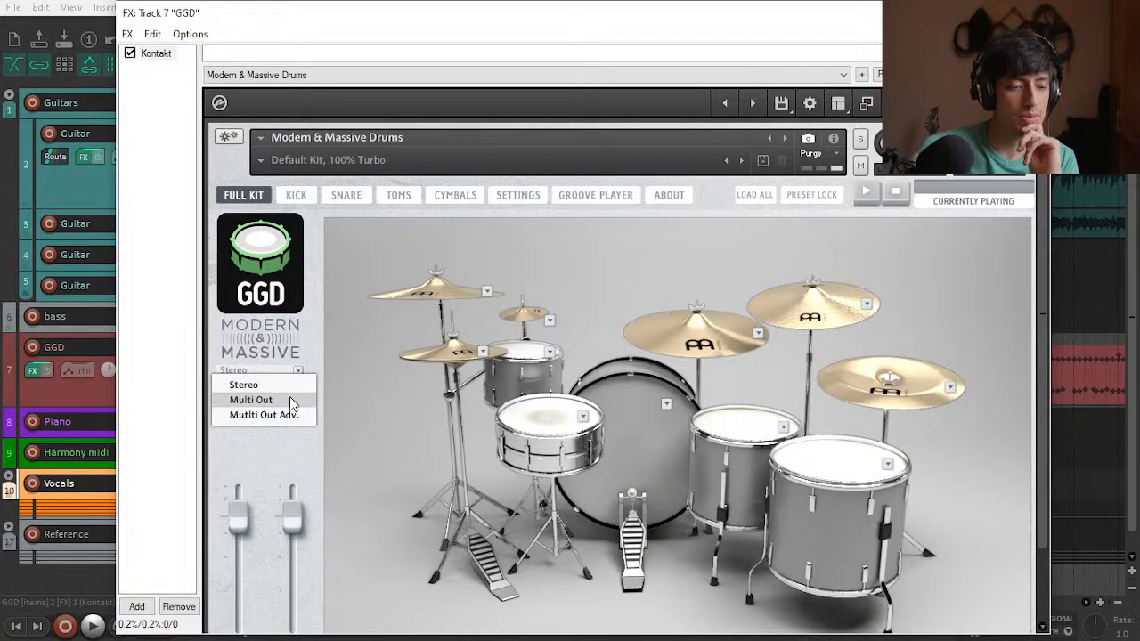
pyautogui.click(290, 401)
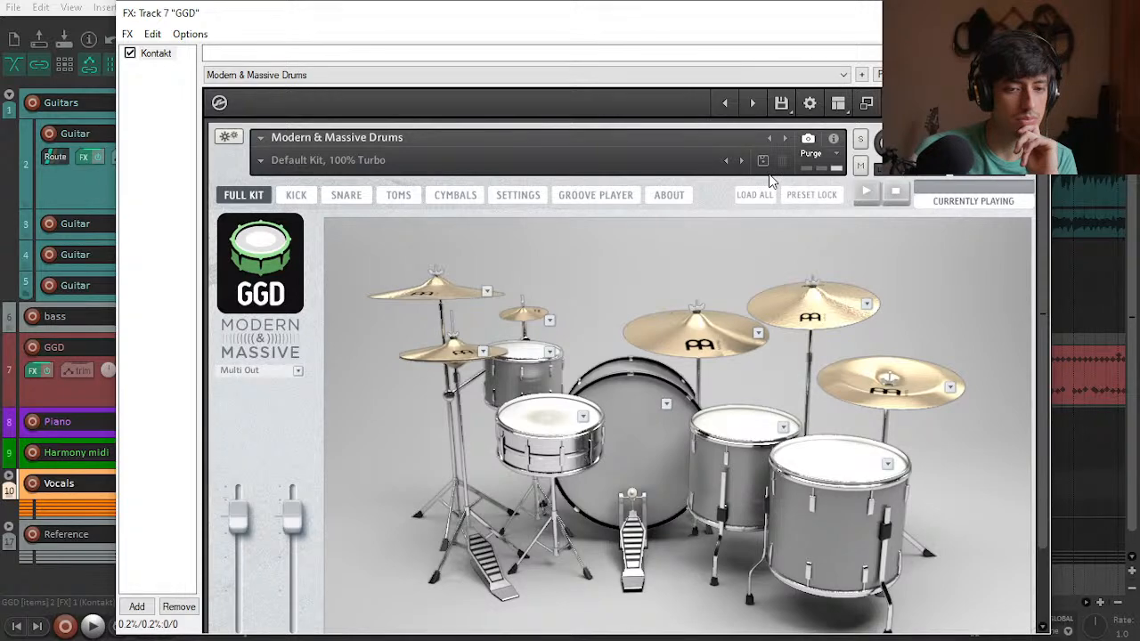
pyautogui.moveTo(509, 26); pyautogui.dragTo(794, 295)
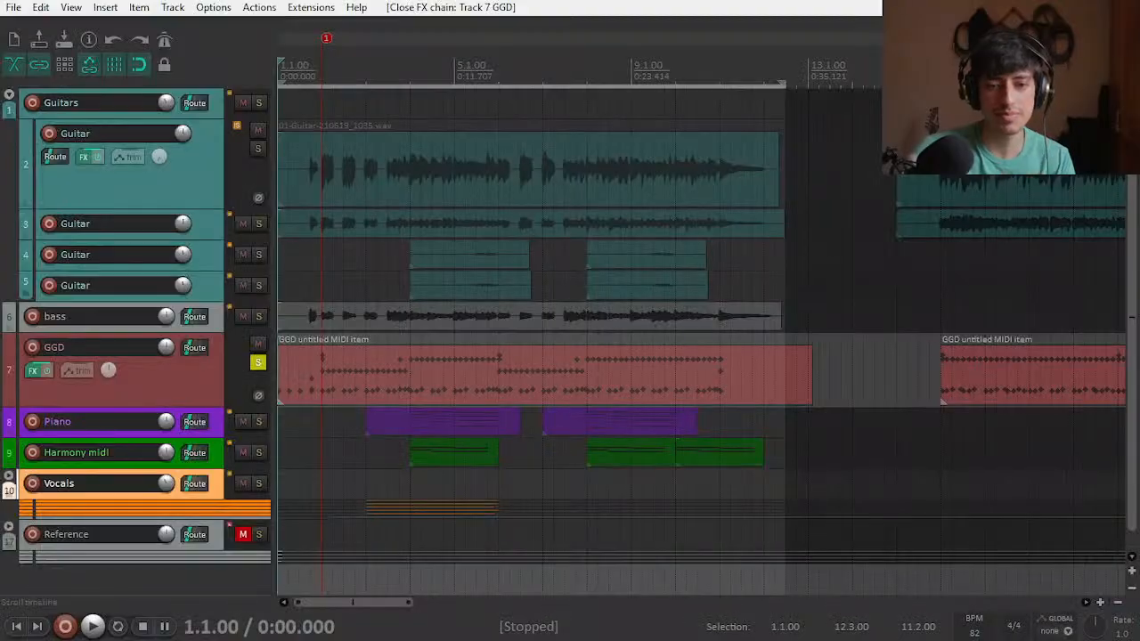
# Step: Show the mixer and play the soloed drums briefly to check the GGD channel with the new output routing
pyautogui.press('space')
pyautogui.hotkey('ctrl', 'm')
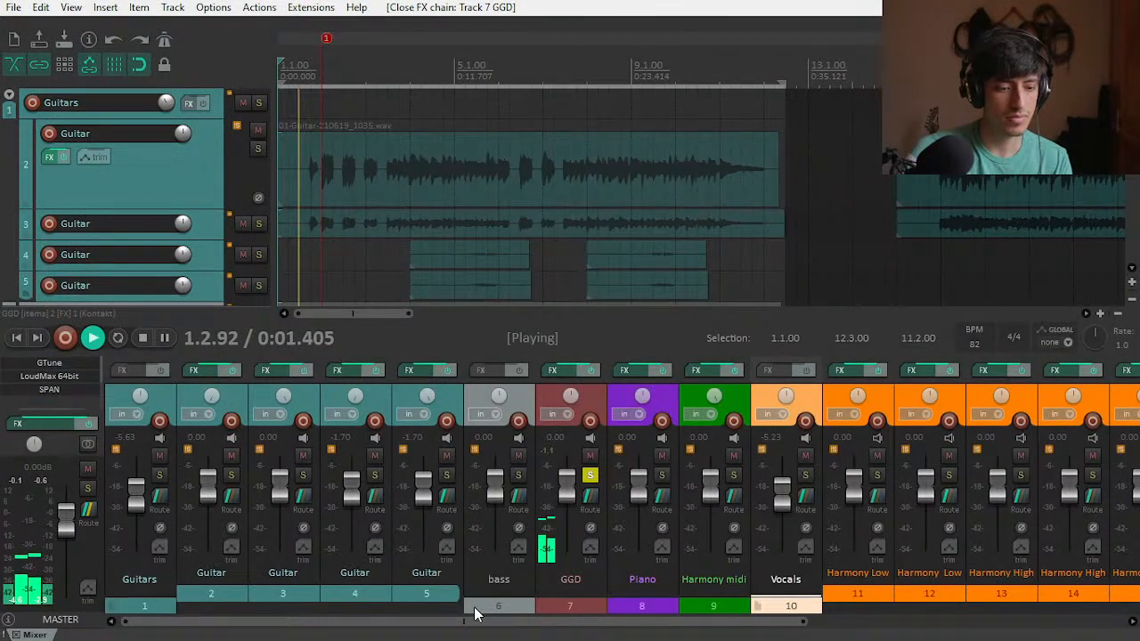
pyautogui.press('space')
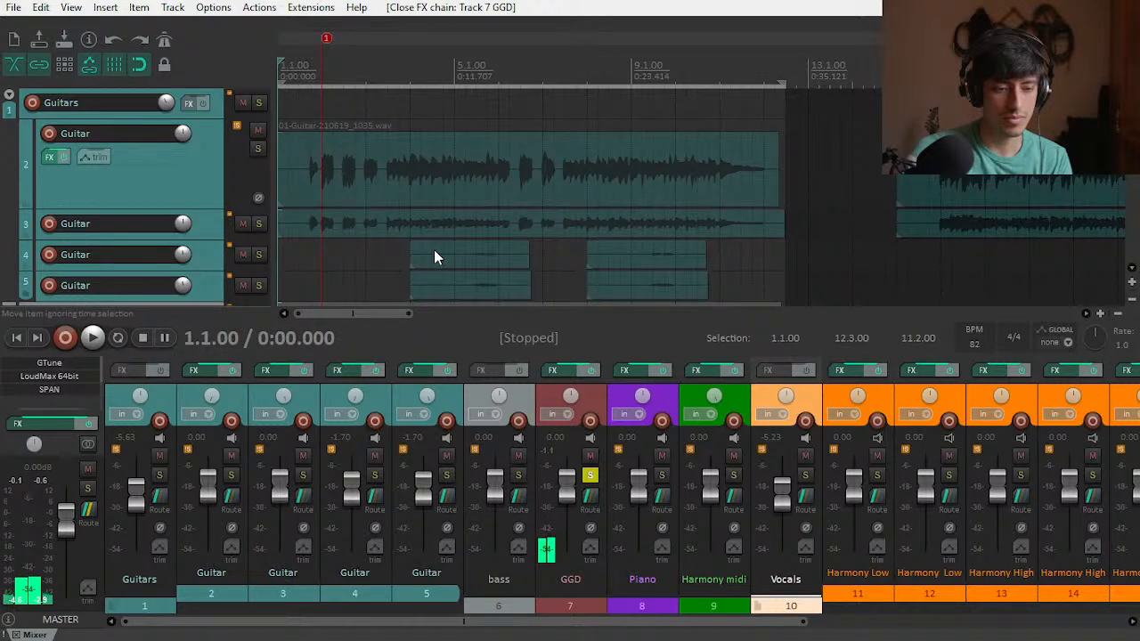
# Step: Hide the mixer, open the GGD track's Kontakt plugin and set the drum kit's output routing to Stereo
pyautogui.hotkey('ctrl', 'm')
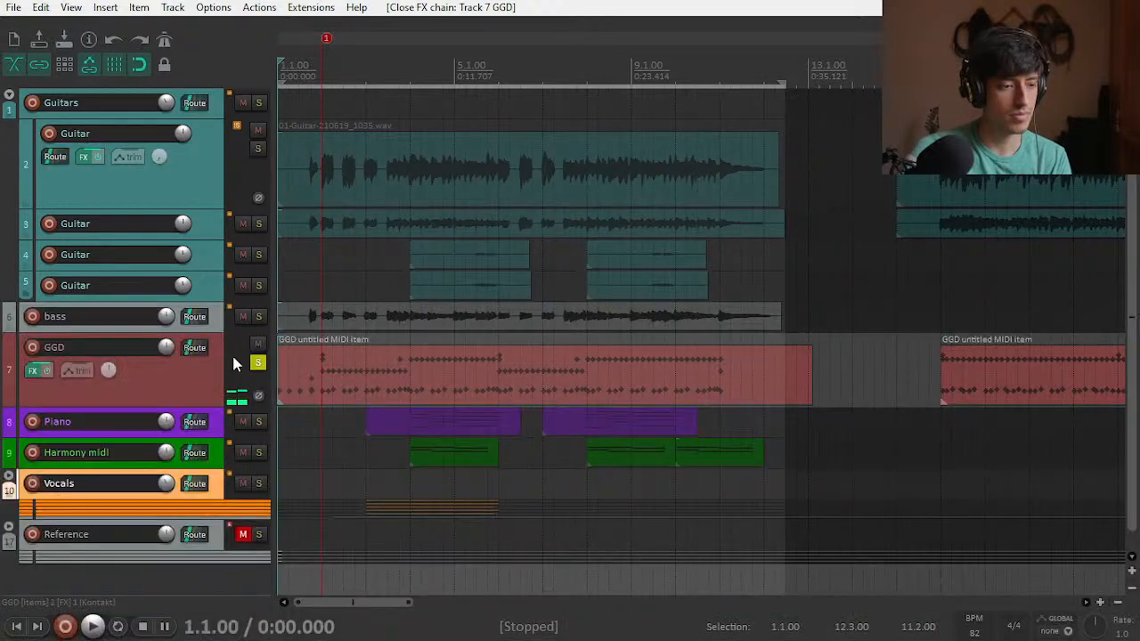
pyautogui.click(34, 373)
pyautogui.click(188, 370)
pyautogui.click(170, 389)
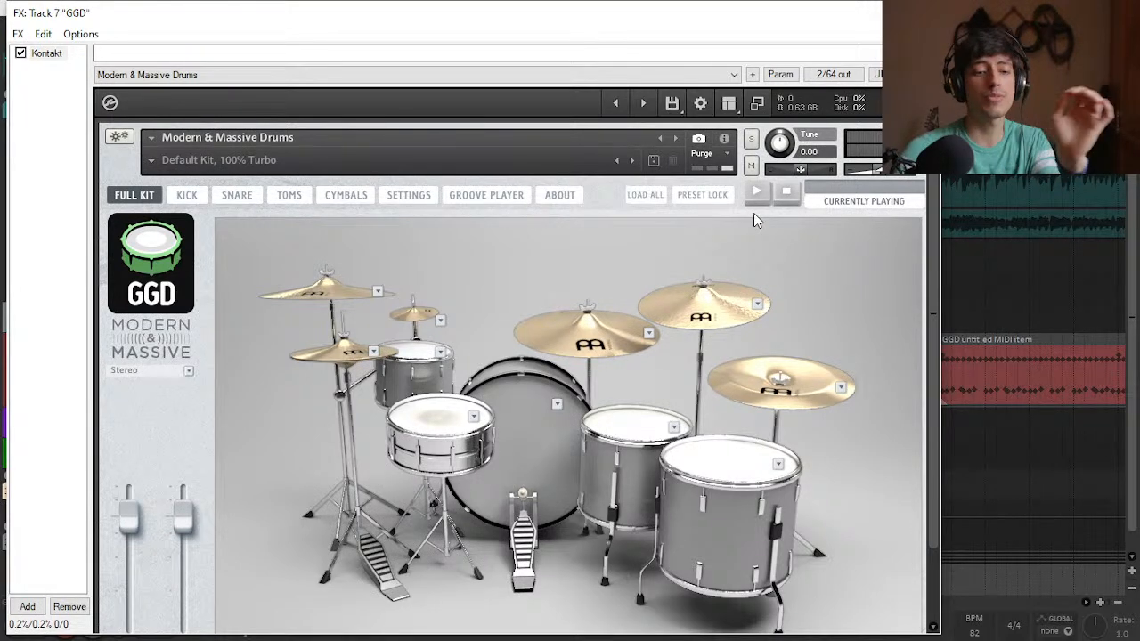
# Step: Widen the plugin window and look over the drum kit's Settings page with its overhead levels and velocity curve
pyautogui.moveTo(936, 400); pyautogui.dragTo(962, 401)
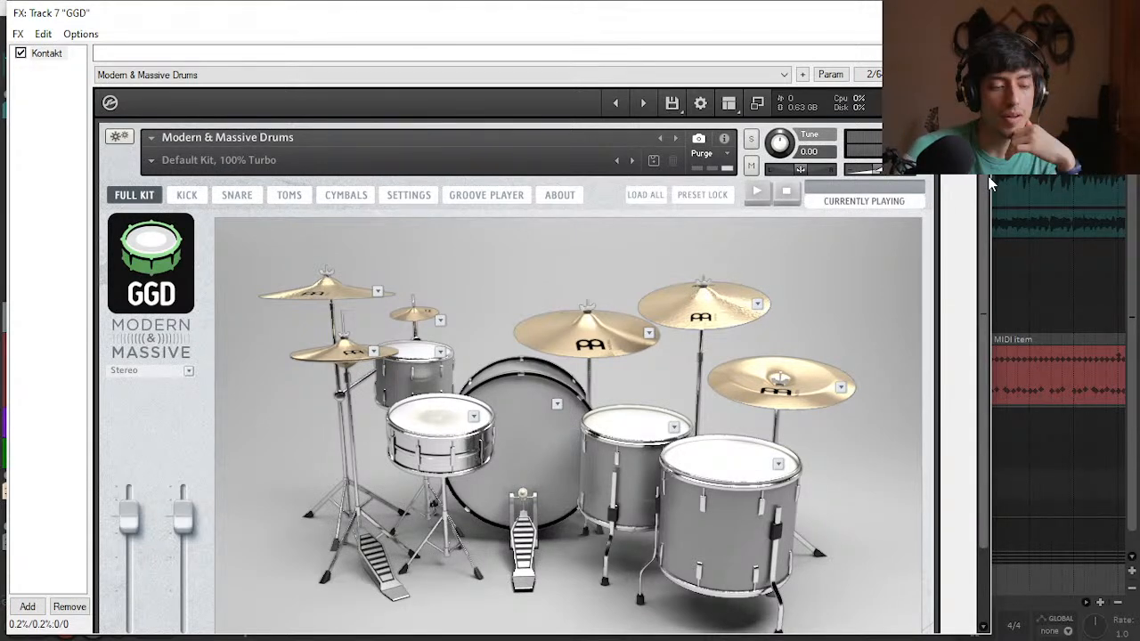
pyautogui.scroll(-2, 971, 356)
pyautogui.scroll(2, 980, 245)
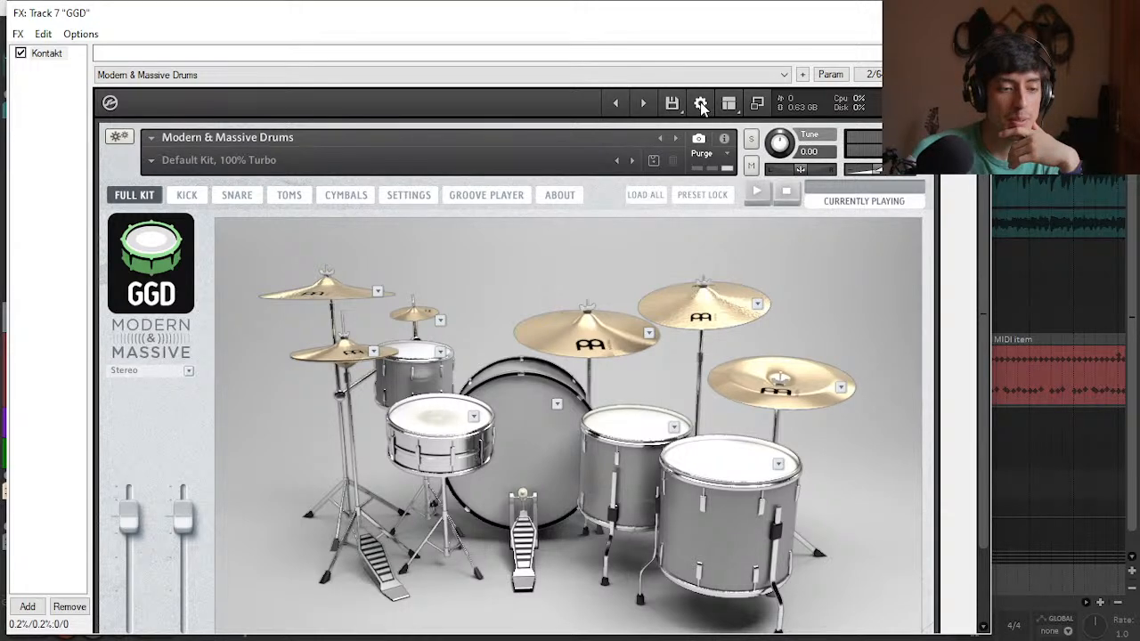
pyautogui.click(408, 196)
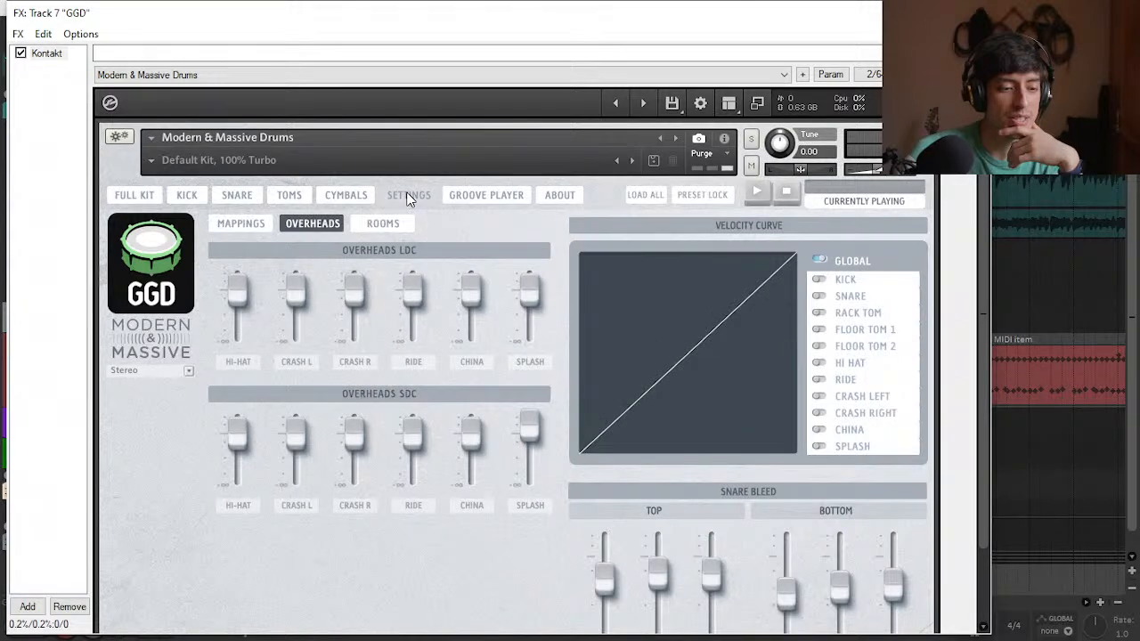
# Step: Close the GGD plugin window and unsolo the GGD track
pyautogui.press('Escape')
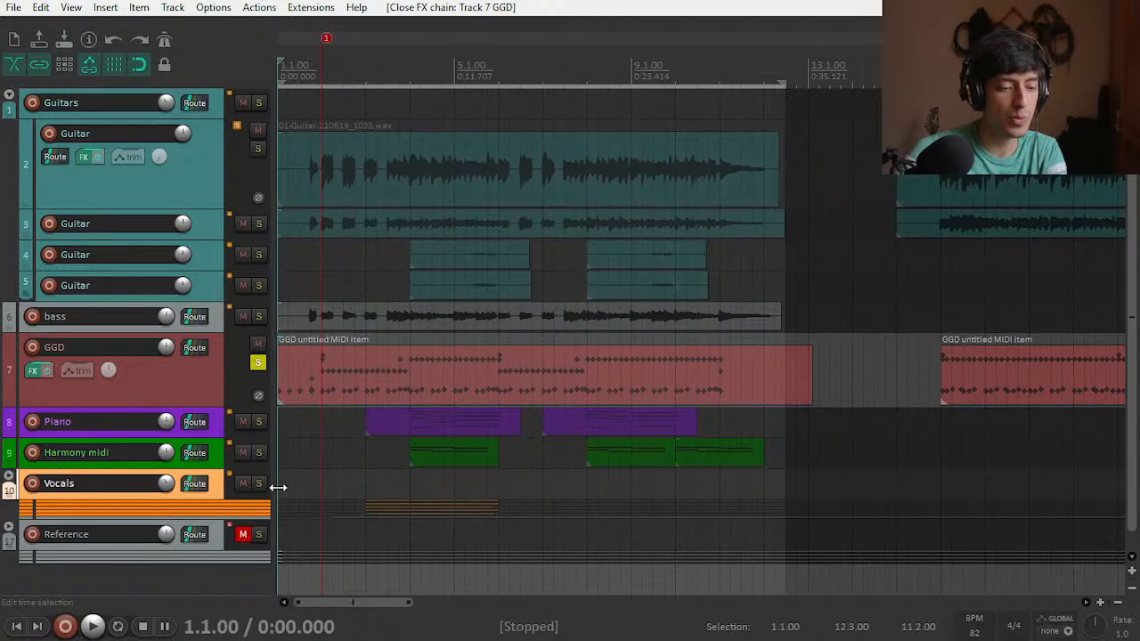
pyautogui.click(260, 366)
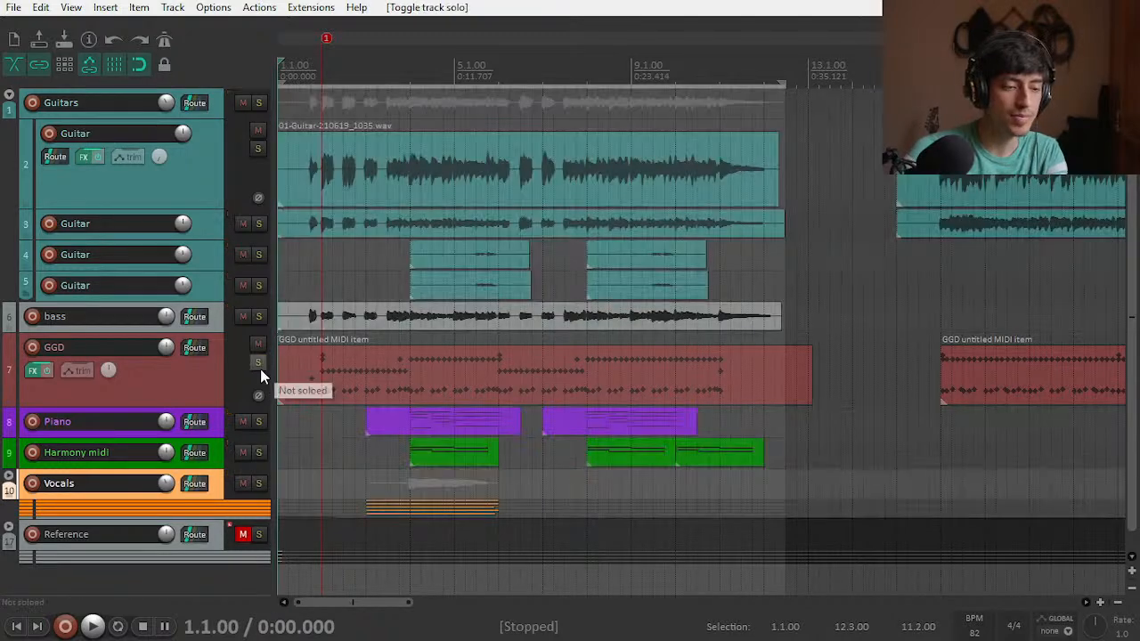
pyautogui.click(276, 466)
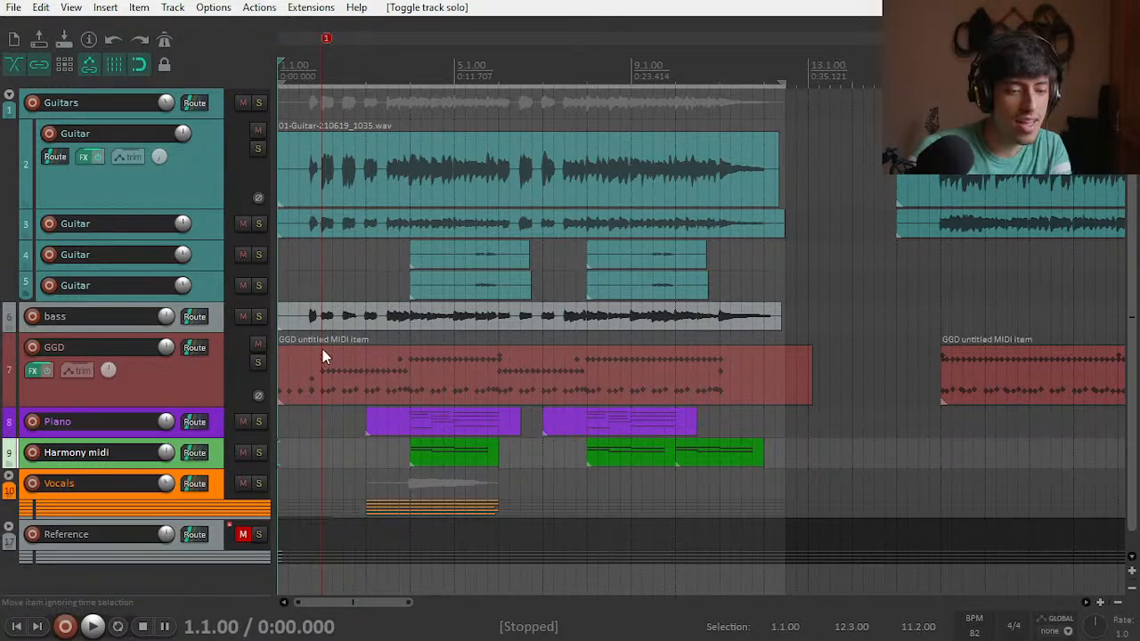
# Step: Expand the Reference folder and solo its Guitars track
pyautogui.click(8, 527)
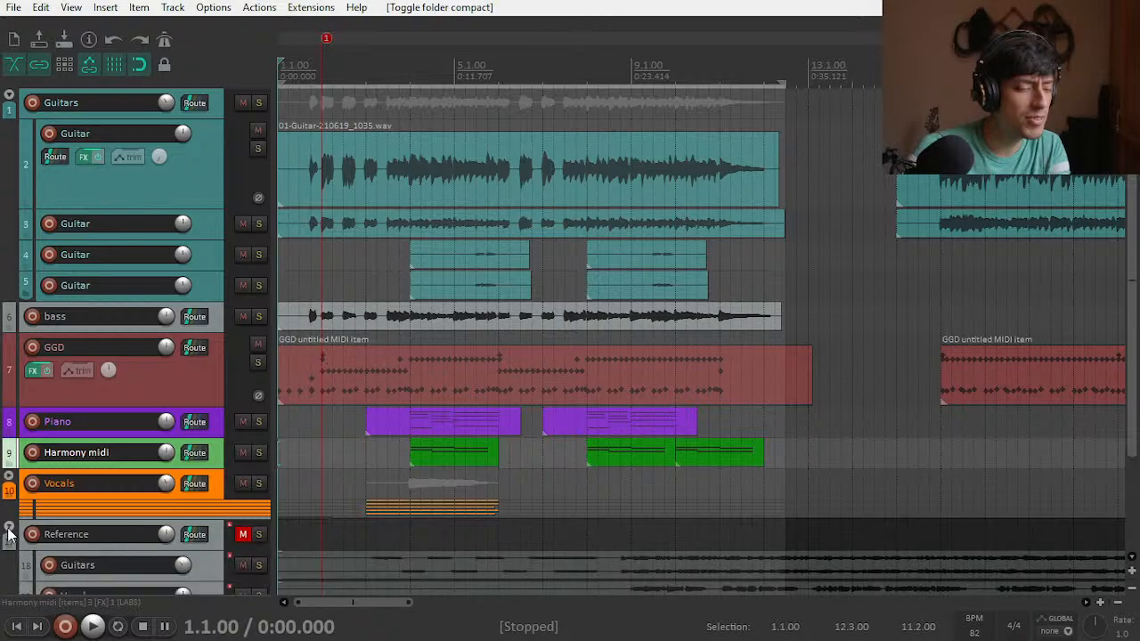
pyautogui.scroll(-3, 154, 463)
pyautogui.click(258, 432)
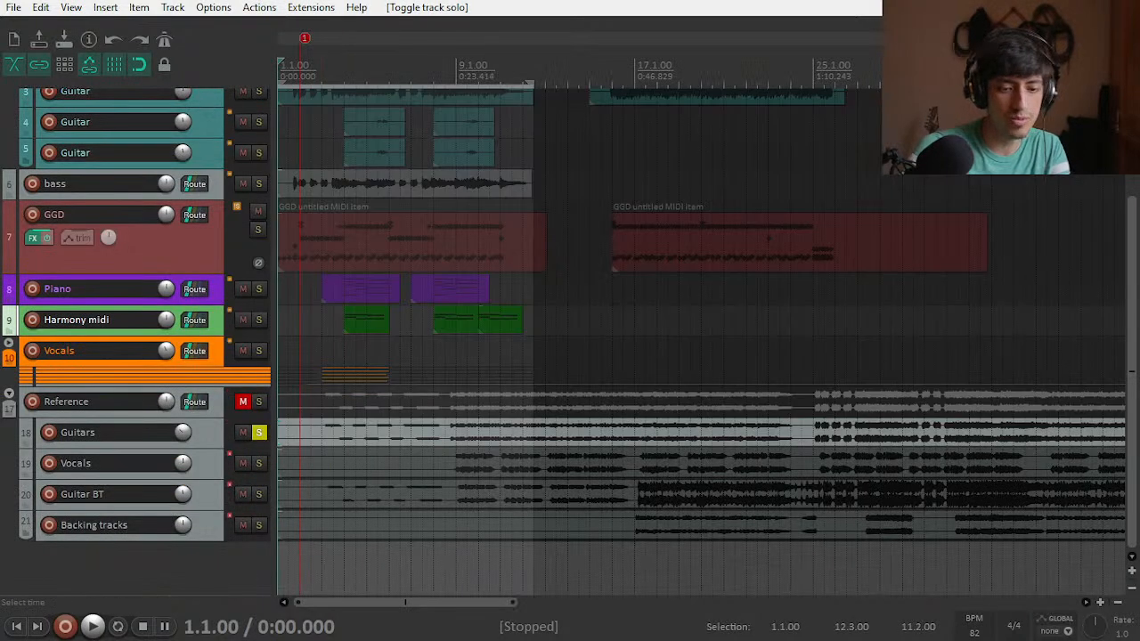
# Step: Unmute the Reference folder and listen to its soloed guitars from bar 17 and from bar 26
pyautogui.click(637, 96)
pyautogui.press('space')
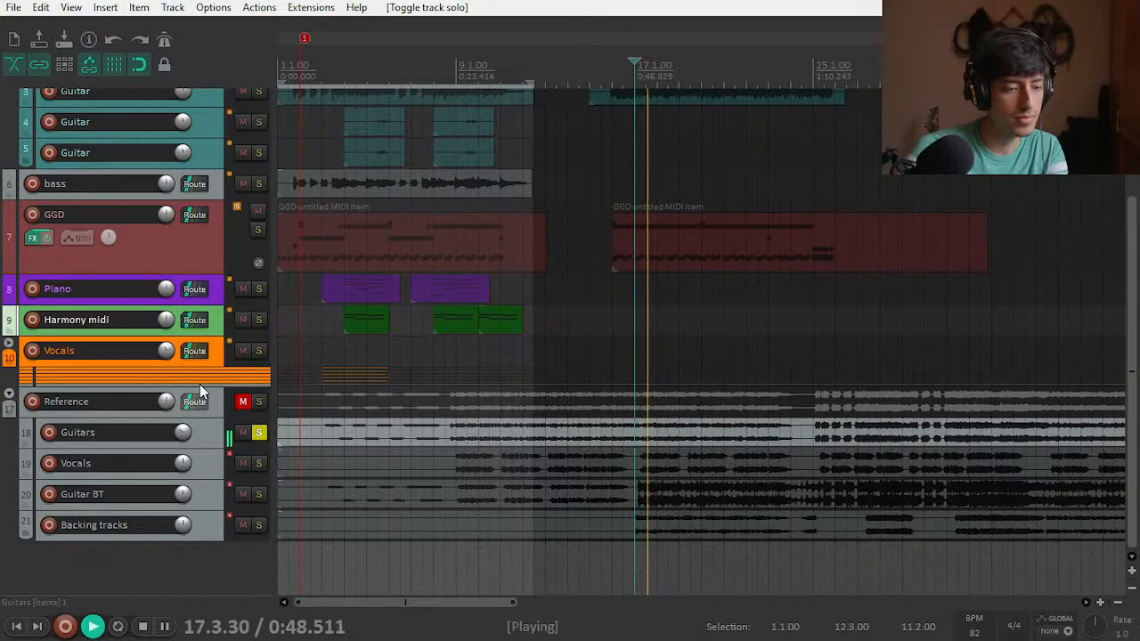
pyautogui.click(242, 401)
pyautogui.click(746, 67)
pyautogui.click(835, 67)
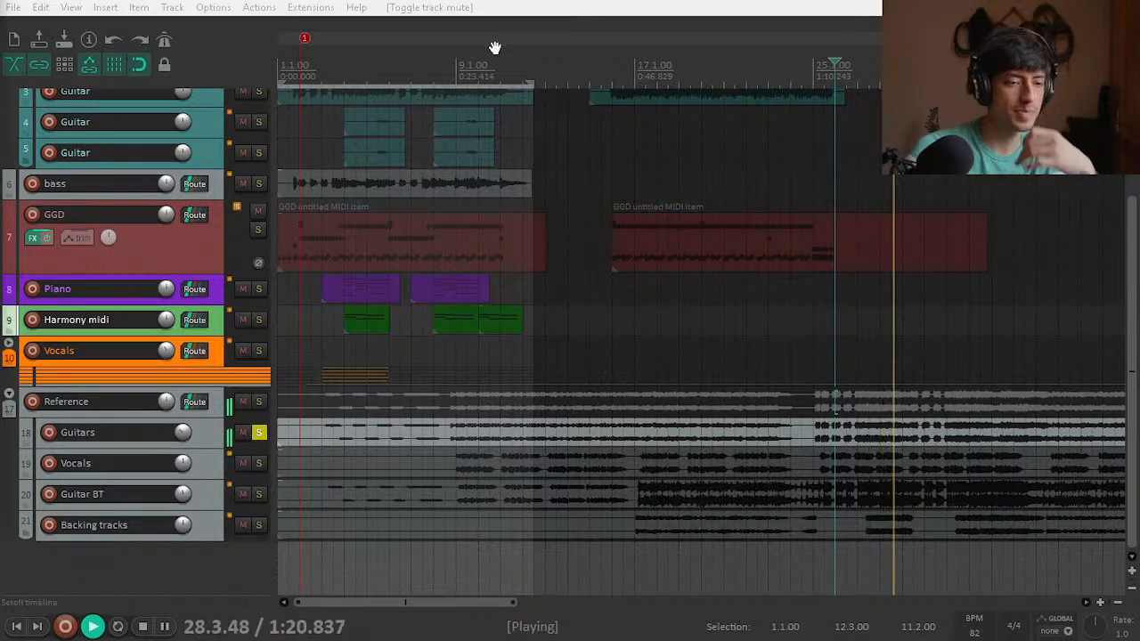
pyautogui.press('space')
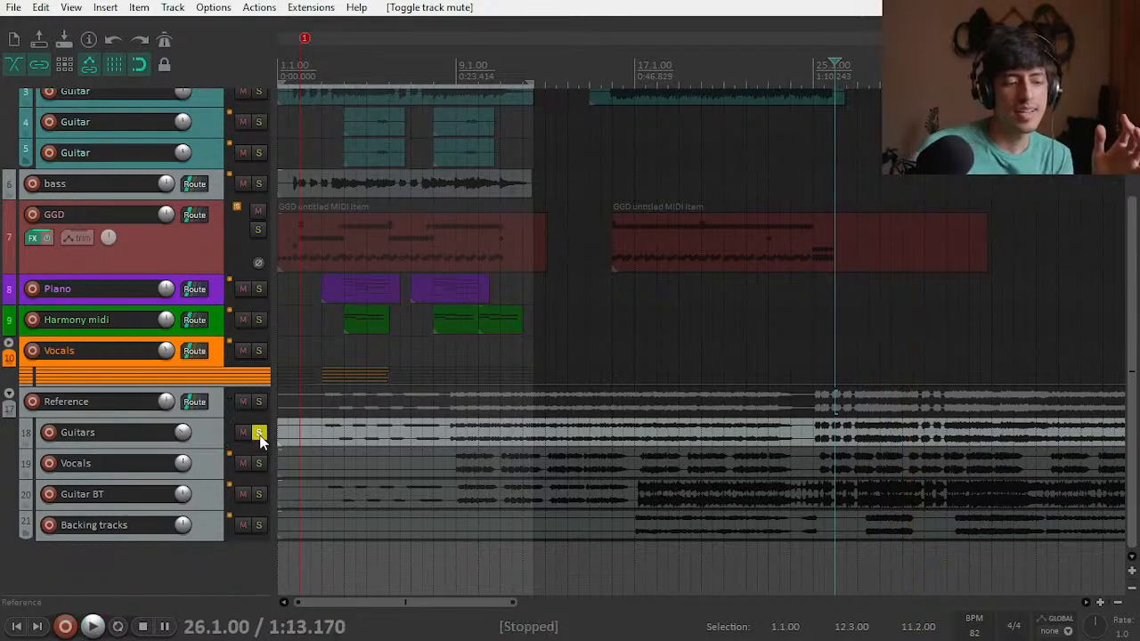
# Step: Unsolo the reference Guitars track, mute the Reference folder and return the edit cursor to the project start
pyautogui.click(258, 434)
pyautogui.click(244, 401)
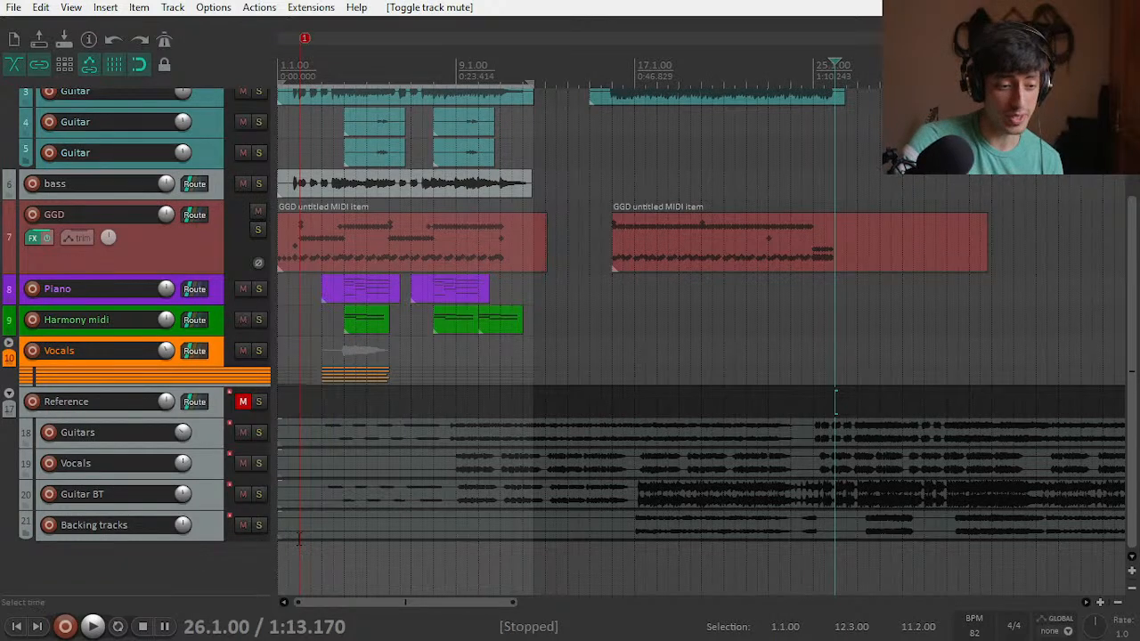
pyautogui.click(281, 558)
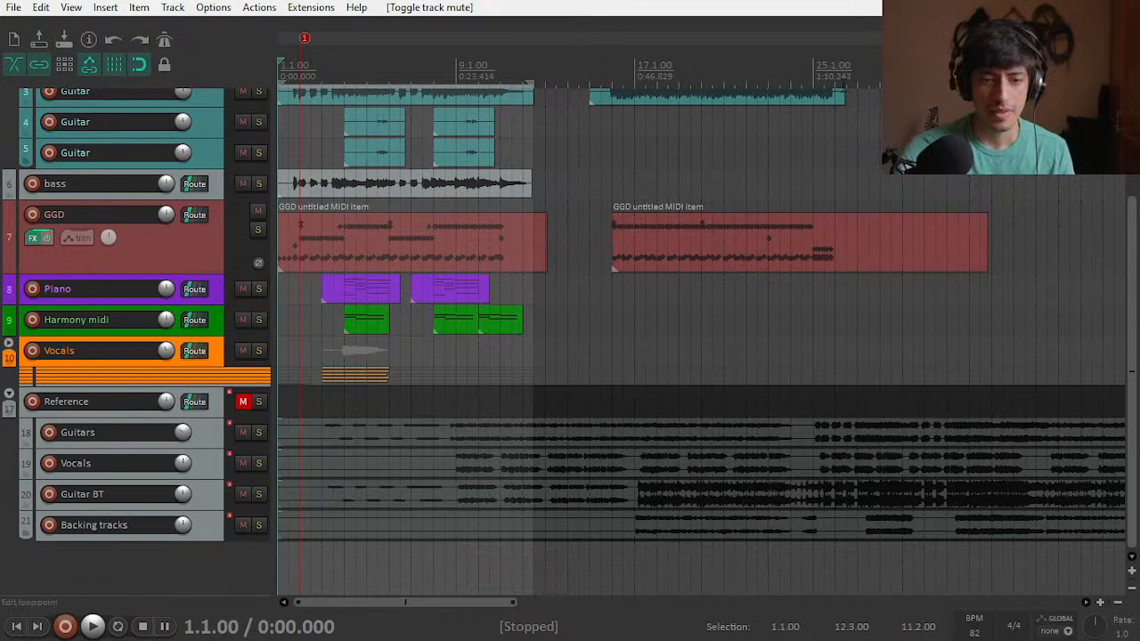
# Step: Solo the reference Guitars track, unmute the Reference folder and listen to the section from bar 25
pyautogui.click(847, 78)
pyautogui.click(802, 72)
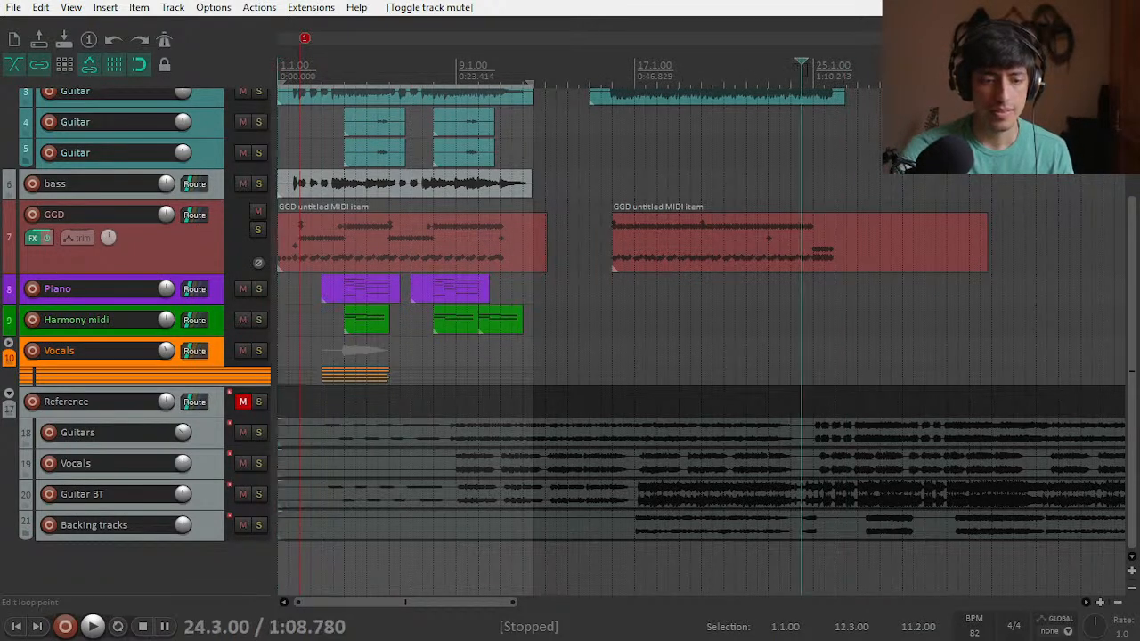
pyautogui.click(812, 69)
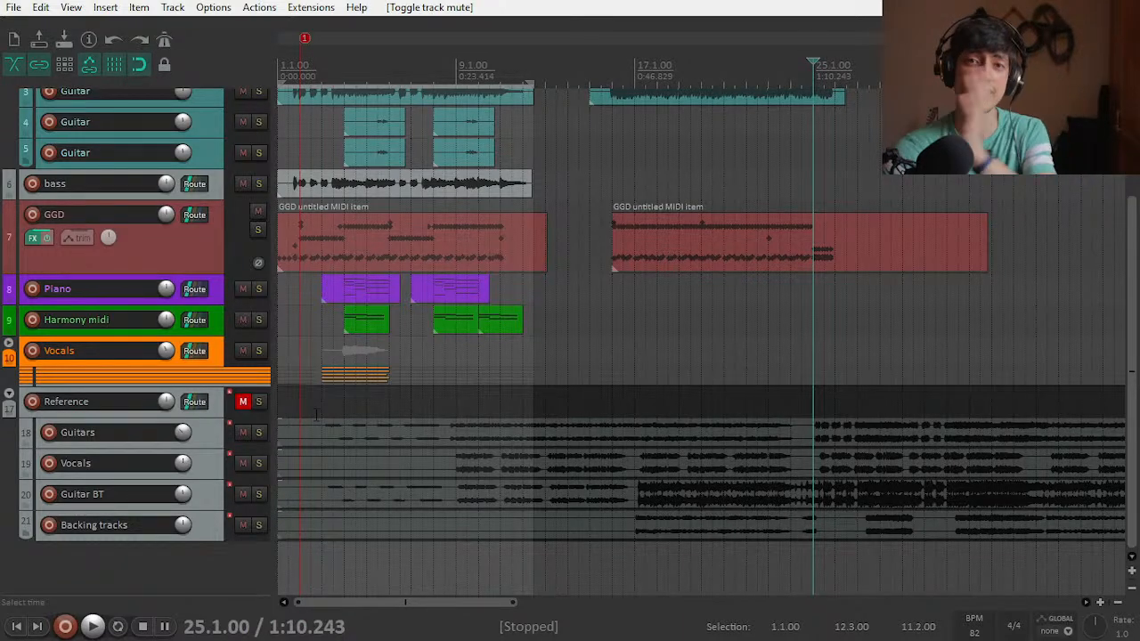
pyautogui.click(258, 433)
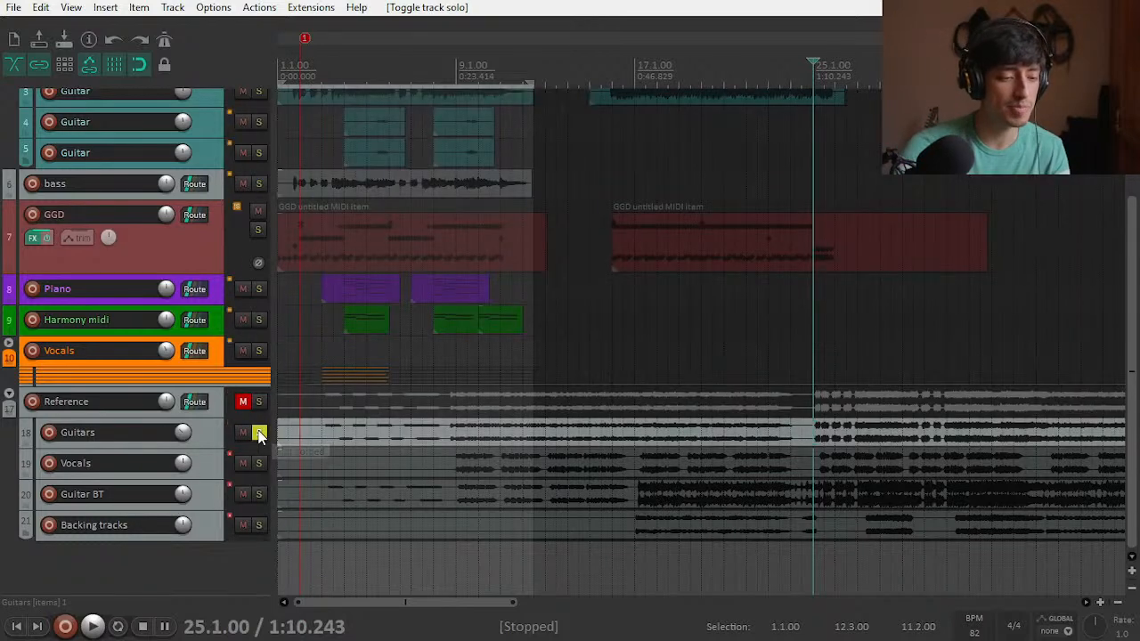
pyautogui.press('space')
pyautogui.click(249, 401)
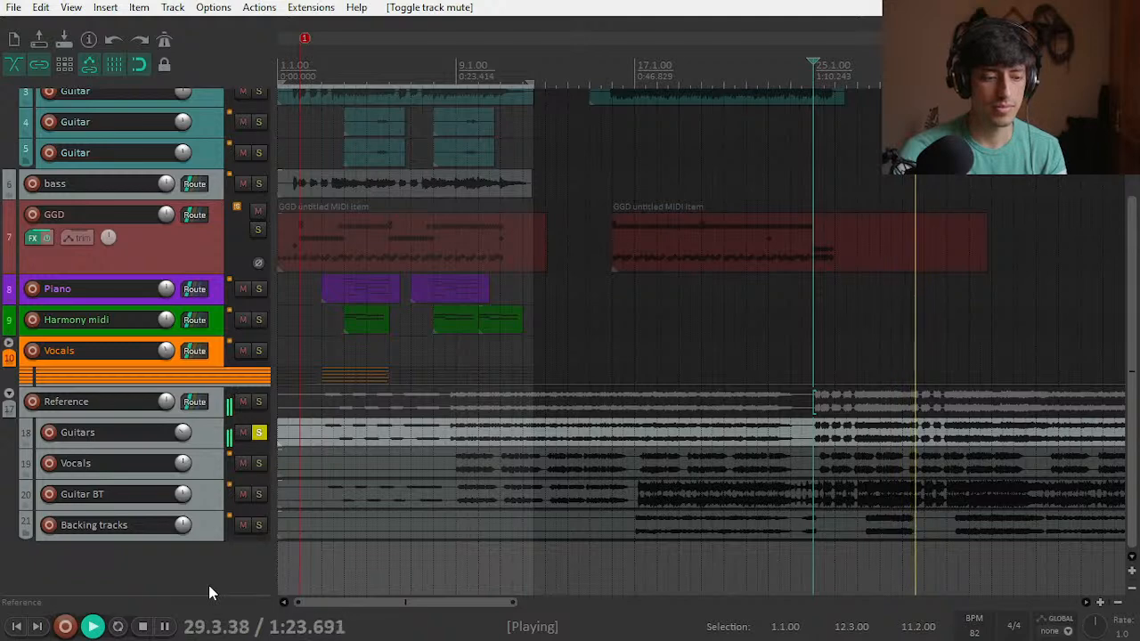
pyautogui.press('space')
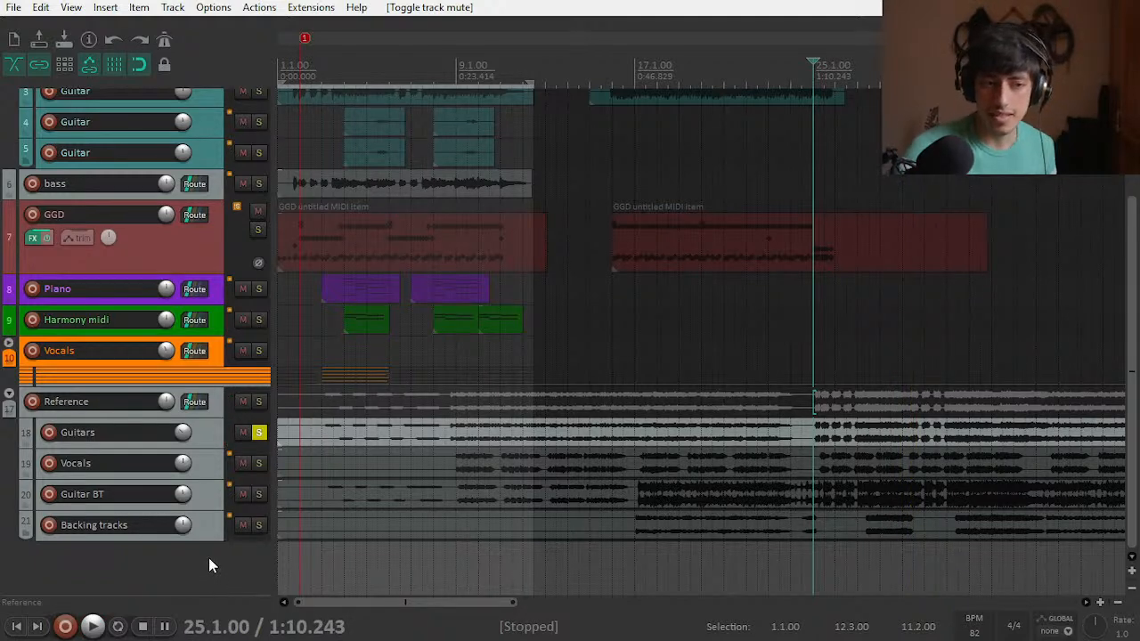
# Step: Show the mixer, enlarge it to reveal the effect slots and open SPAN on the master track
pyautogui.hotkey('ctrl', 'm')
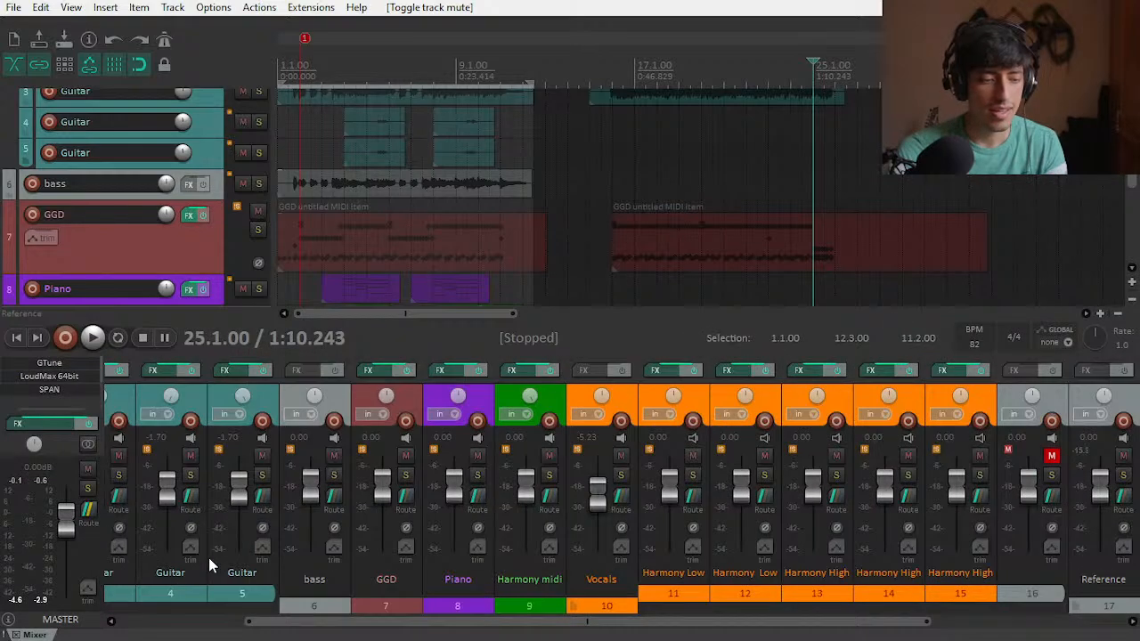
pyautogui.click(183, 621)
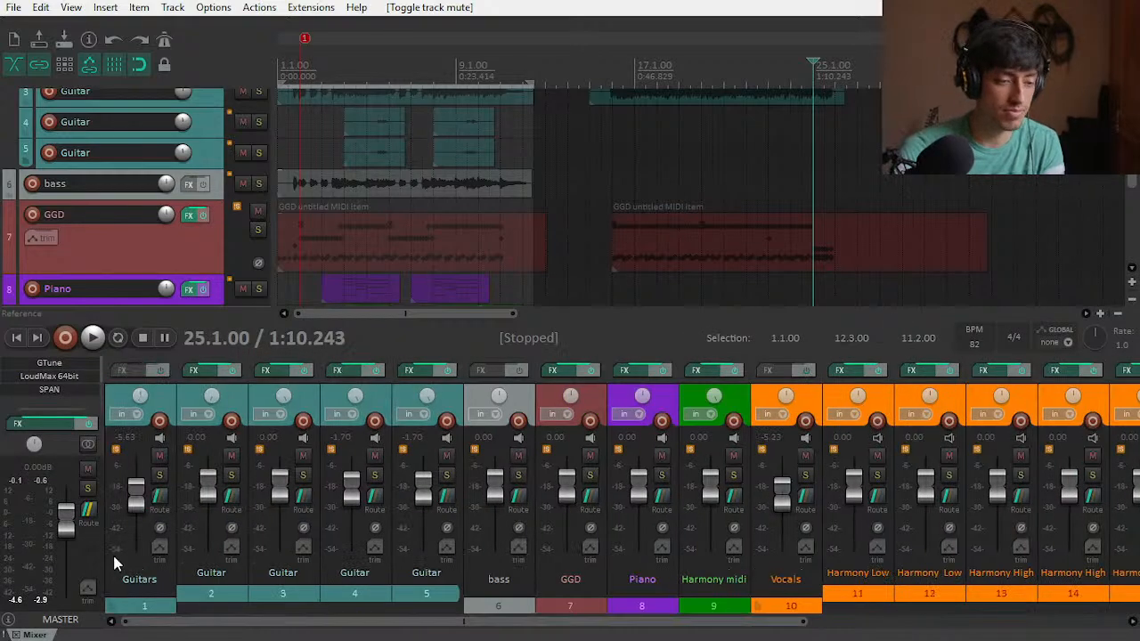
pyautogui.moveTo(165, 356); pyautogui.dragTo(171, 250)
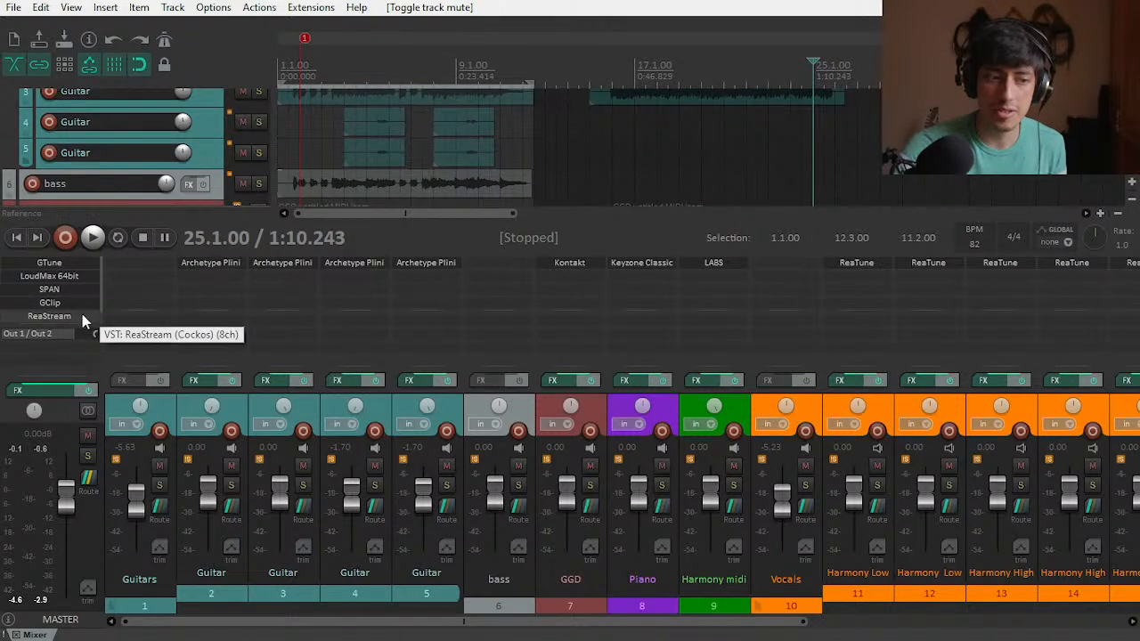
pyautogui.click(62, 292)
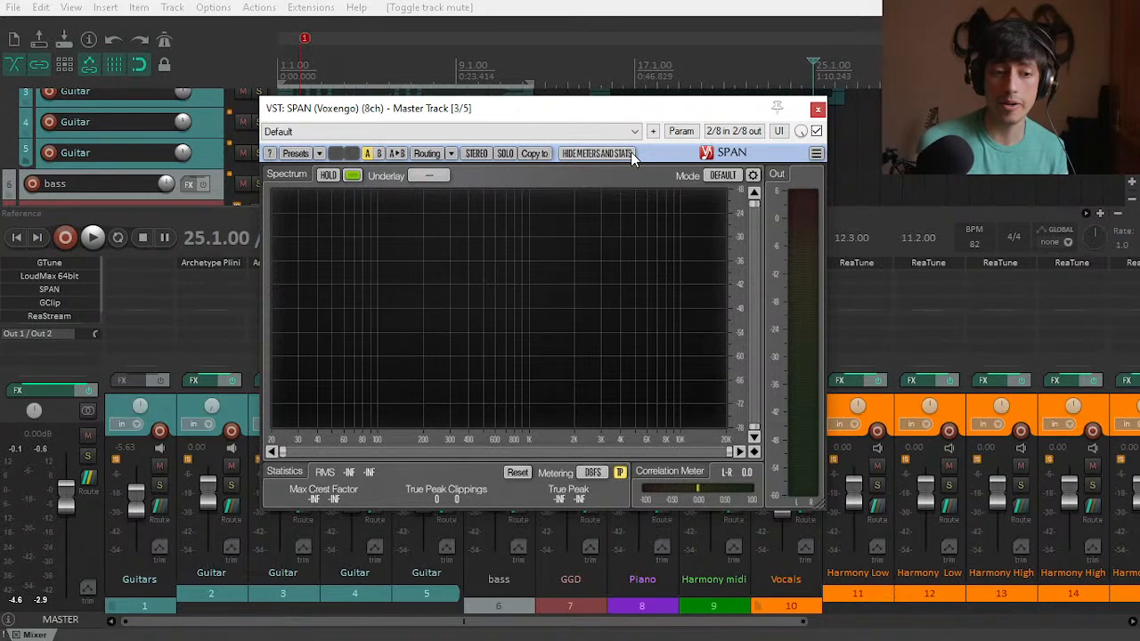
# Step: Play the soloed reference guitars while examining their spectrum in SPAN, and close the analyzer window
pyautogui.press('space')
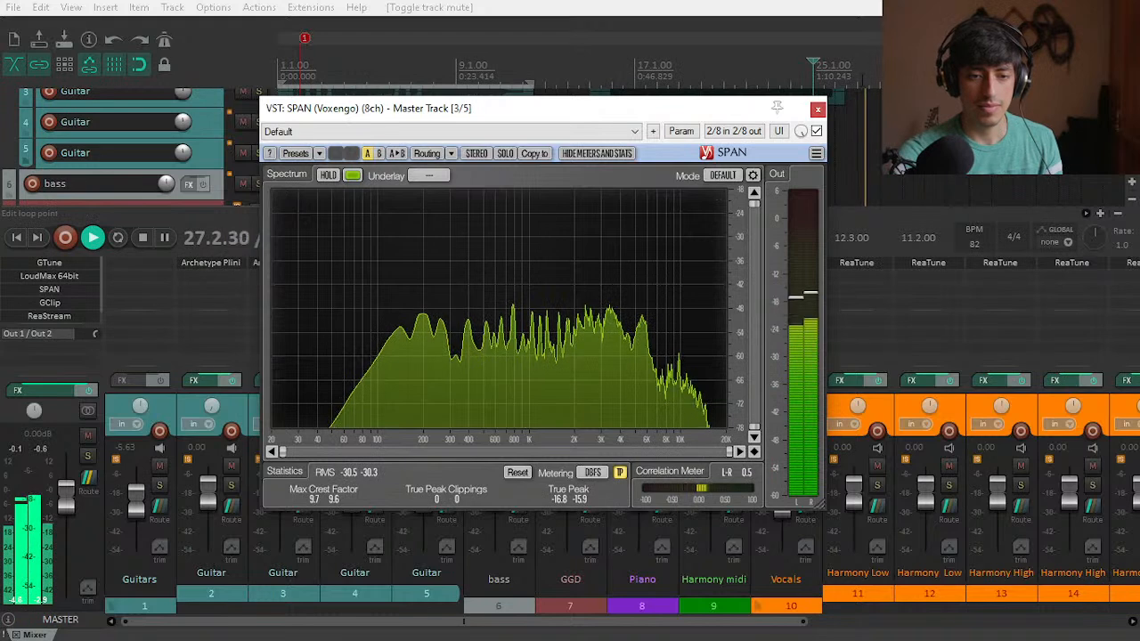
pyautogui.press('space')
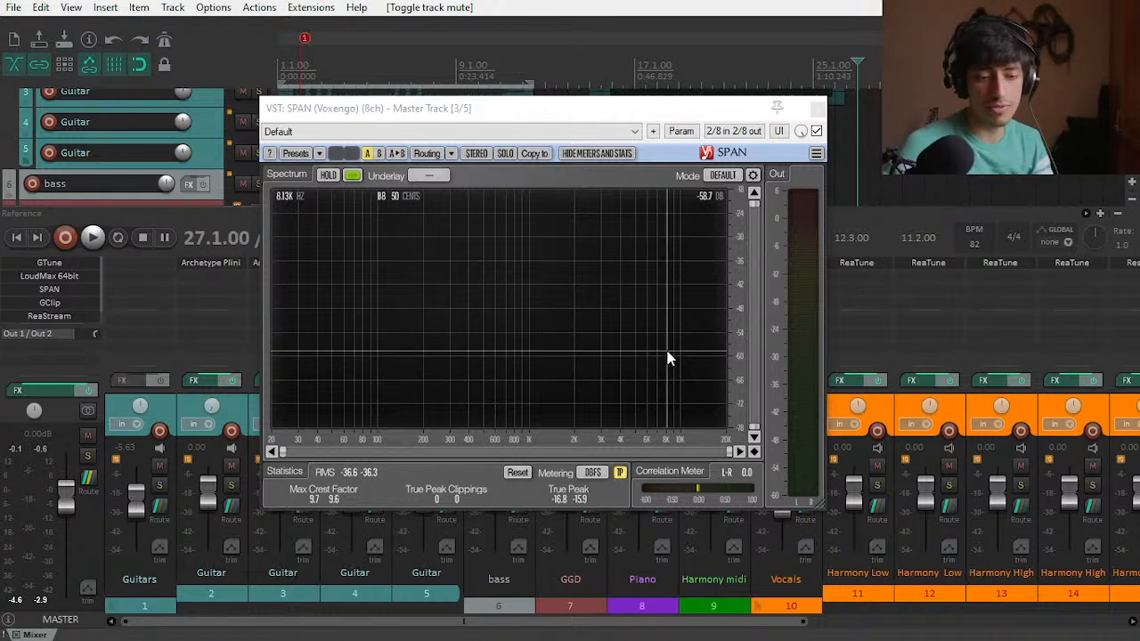
pyautogui.press('space')
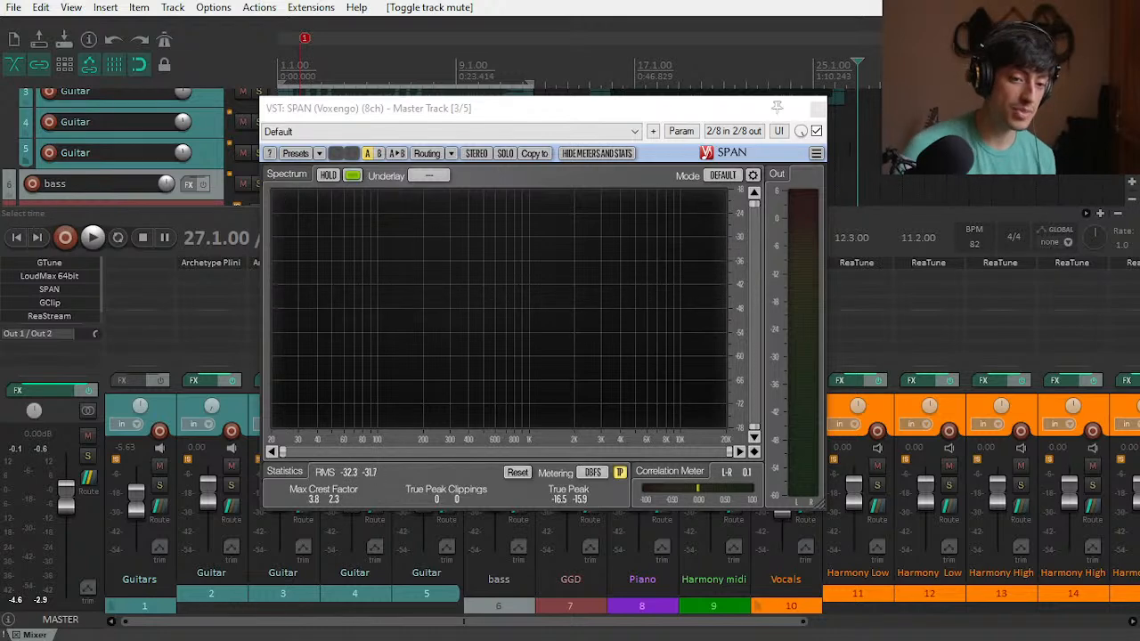
pyautogui.click(817, 108)
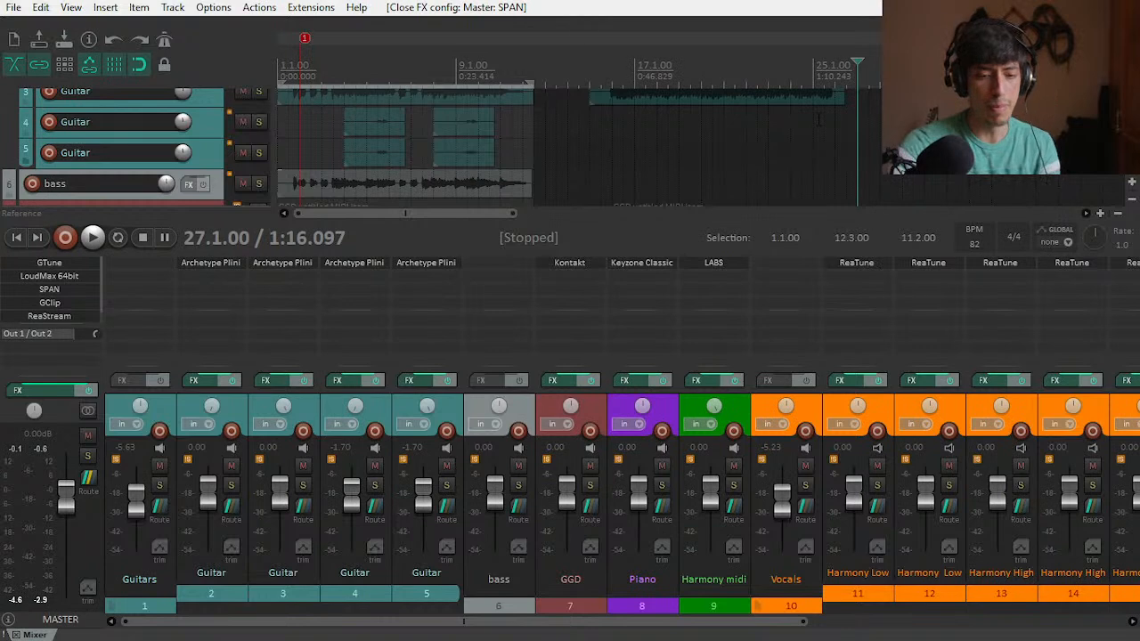
# Step: Hide the mixer, unsolo the reference Guitars track and mute the Reference folder
pyautogui.hotkey('ctrl', 'm')
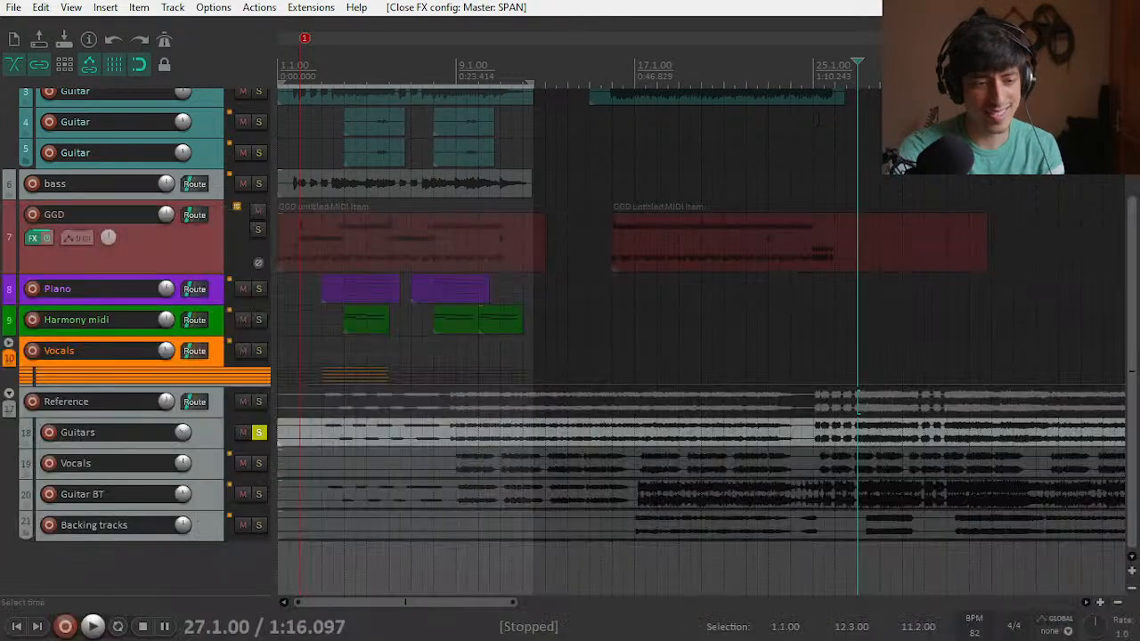
pyautogui.click(259, 433)
pyautogui.click(242, 402)
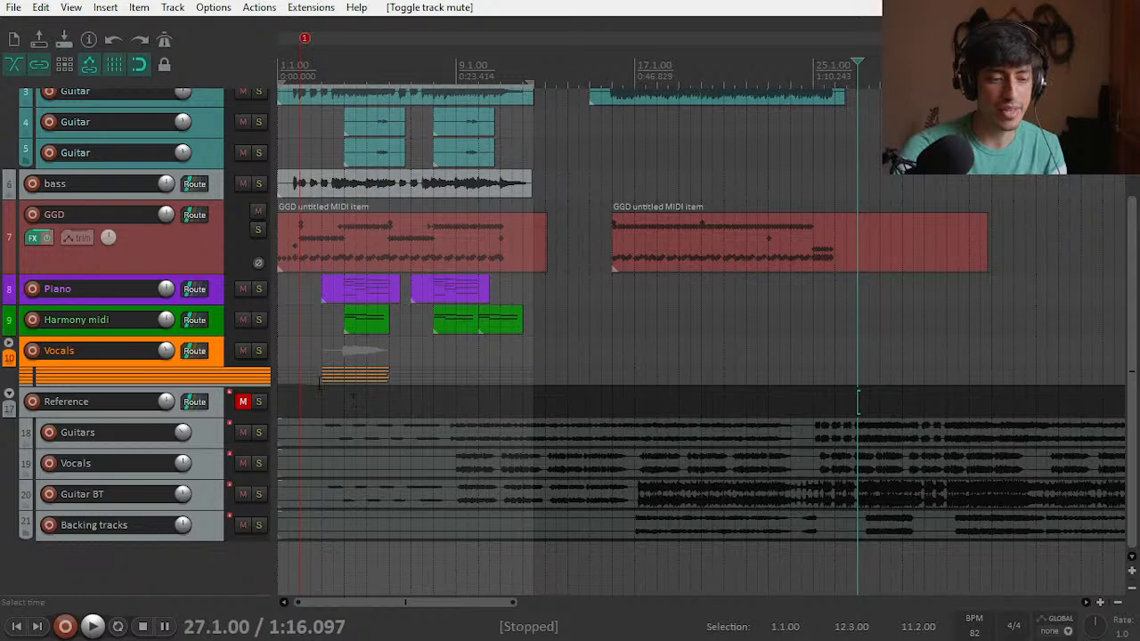
# Step: Solo the first two Guitar tracks, play them from 1.3.00 and enlarge the track heights
pyautogui.click(289, 400)
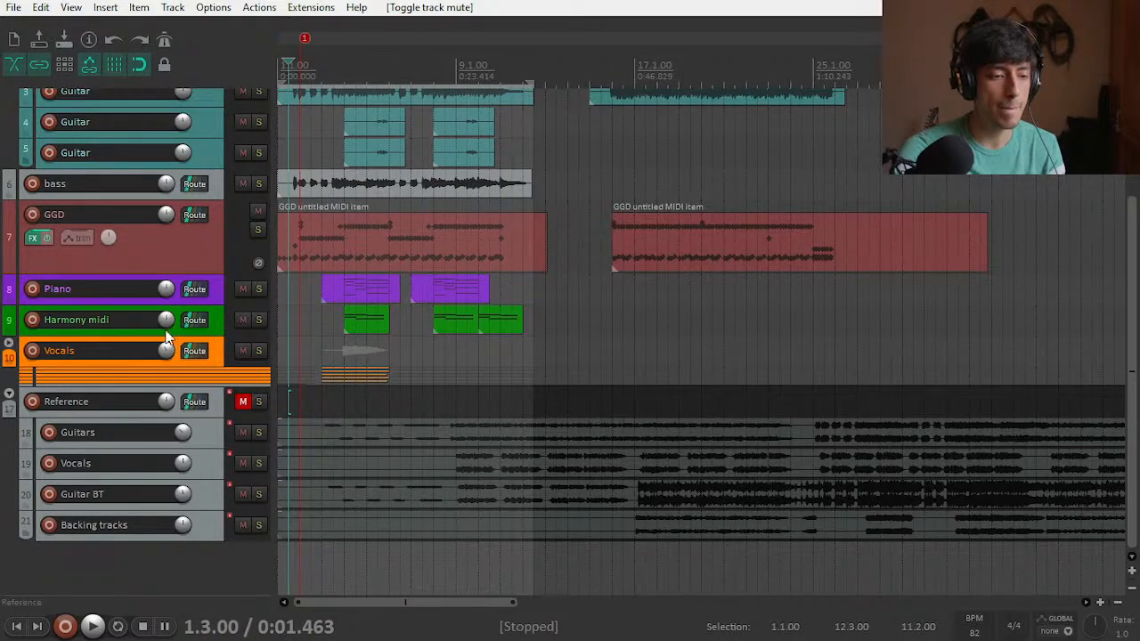
pyautogui.scroll(3, 1130, 267)
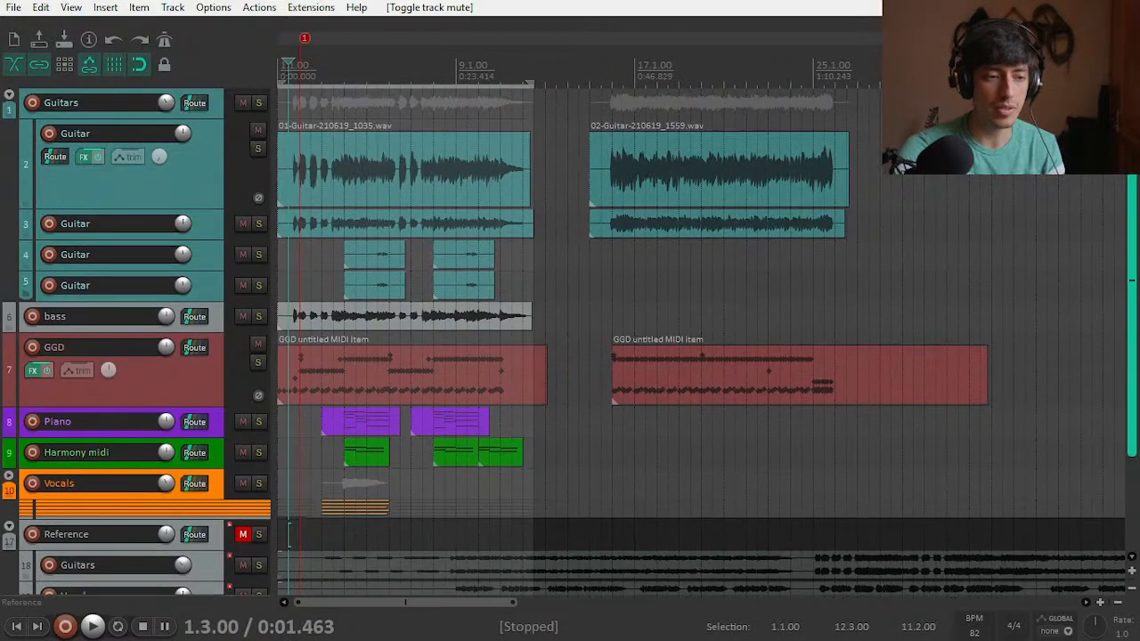
pyautogui.click(258, 149)
pyautogui.click(258, 254)
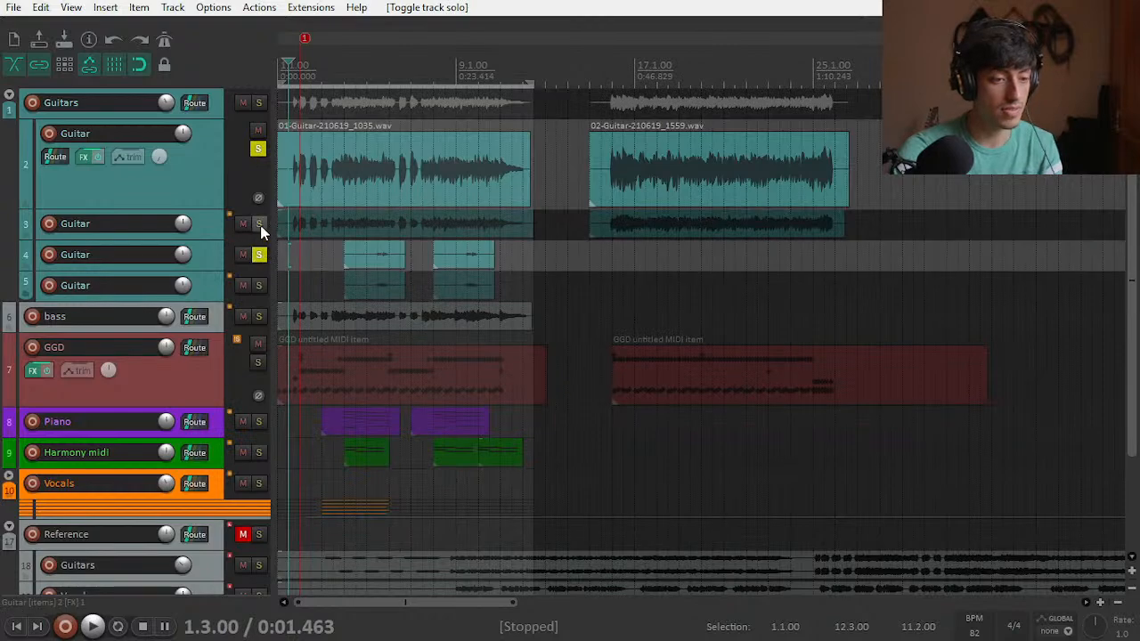
pyautogui.click(259, 223)
pyautogui.click(258, 254)
pyautogui.press('space')
pyautogui.press('pageup')
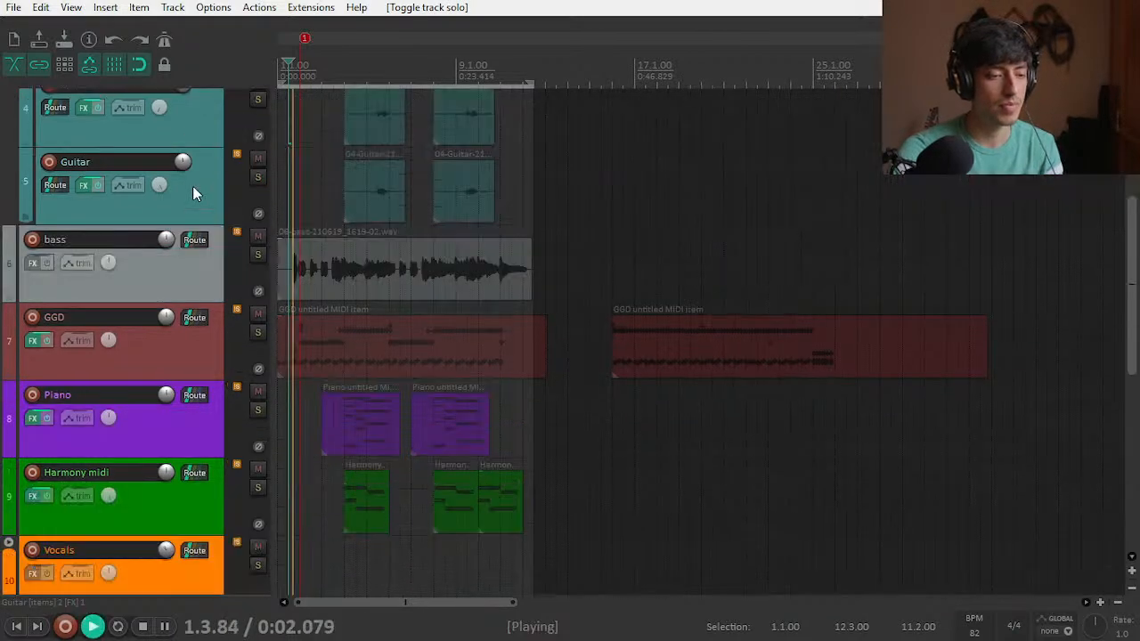
pyautogui.scroll(3, 1131, 267)
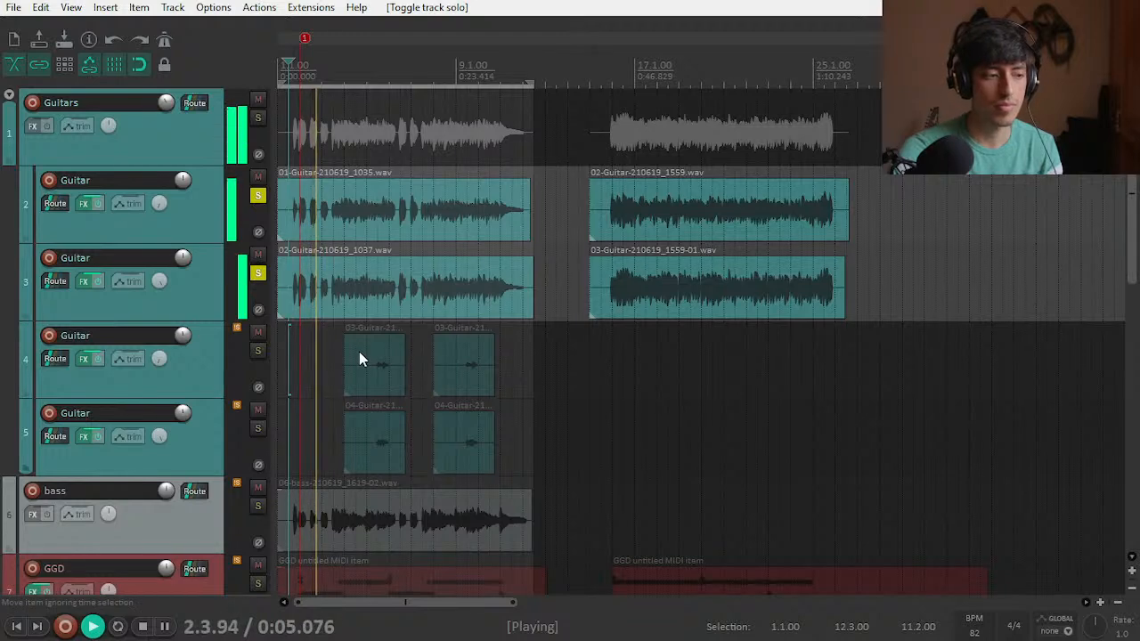
# Step: Show the mixer, play the two soloed Guitar tracks while examining their spectrum in the master track's SPAN, and close the analyzer
pyautogui.scroll(4, 359, 351)
pyautogui.hotkey('ctrl', 'm')
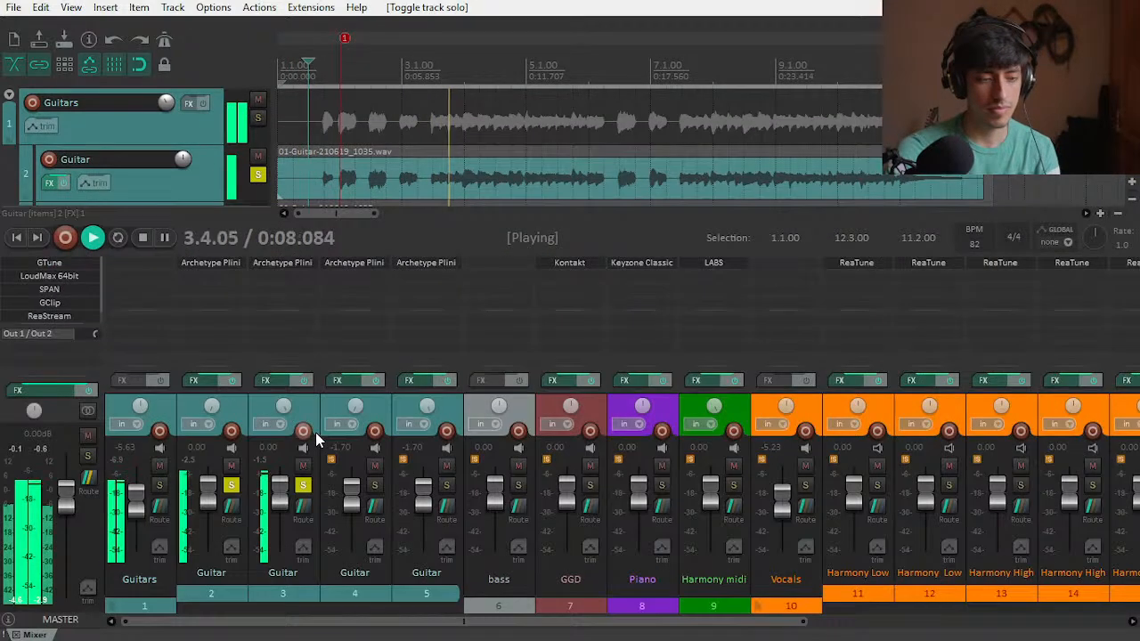
pyautogui.press('space')
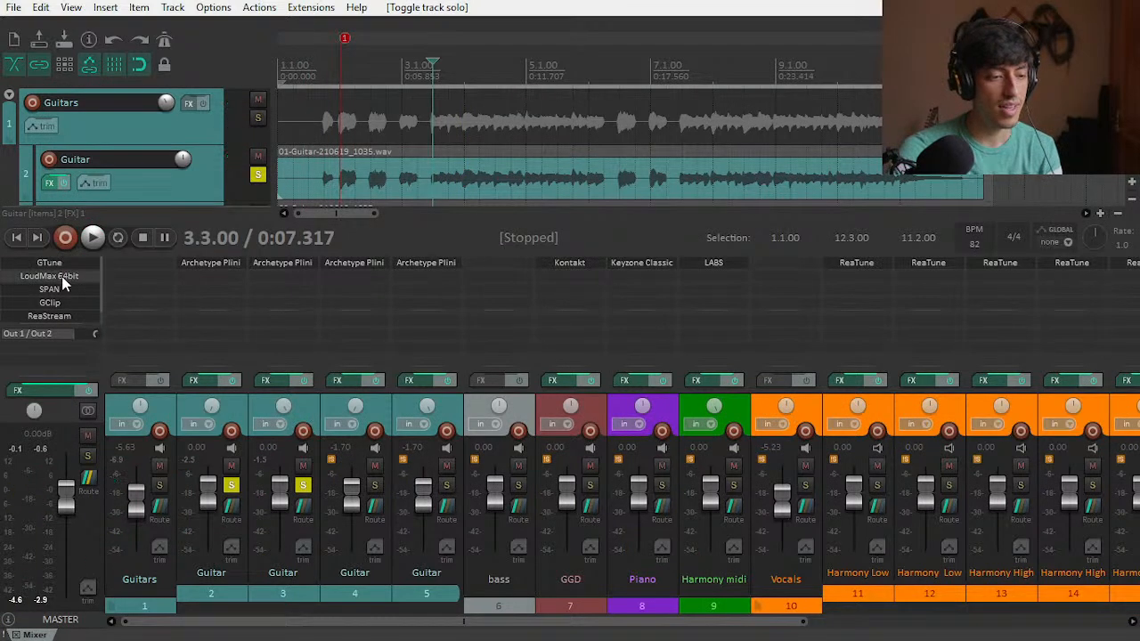
pyautogui.click(49, 289)
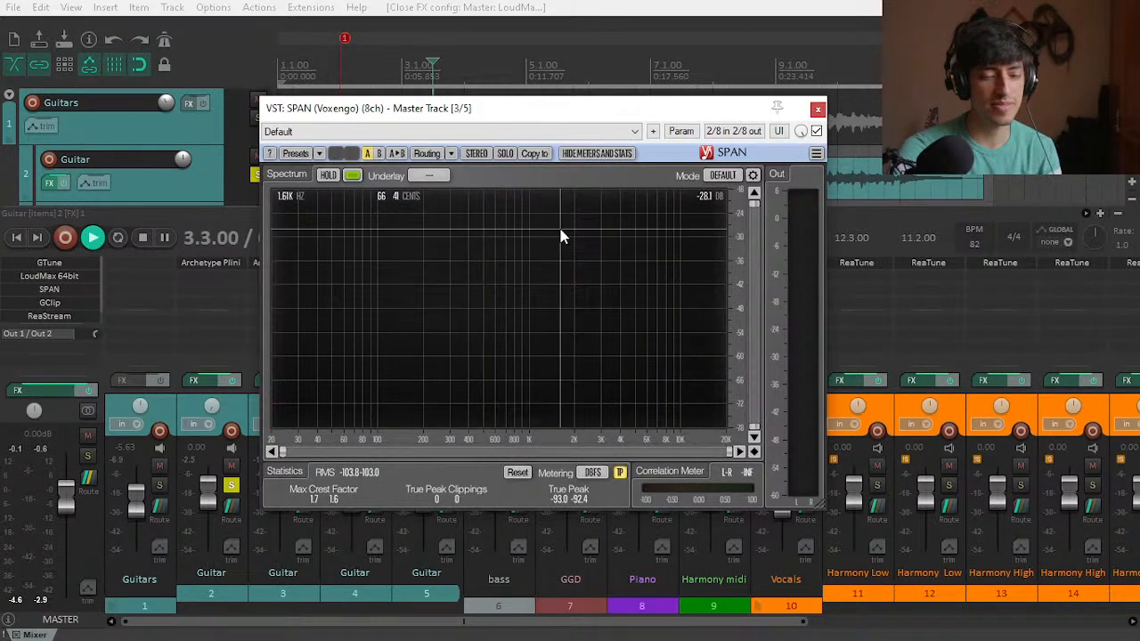
pyautogui.press('space')
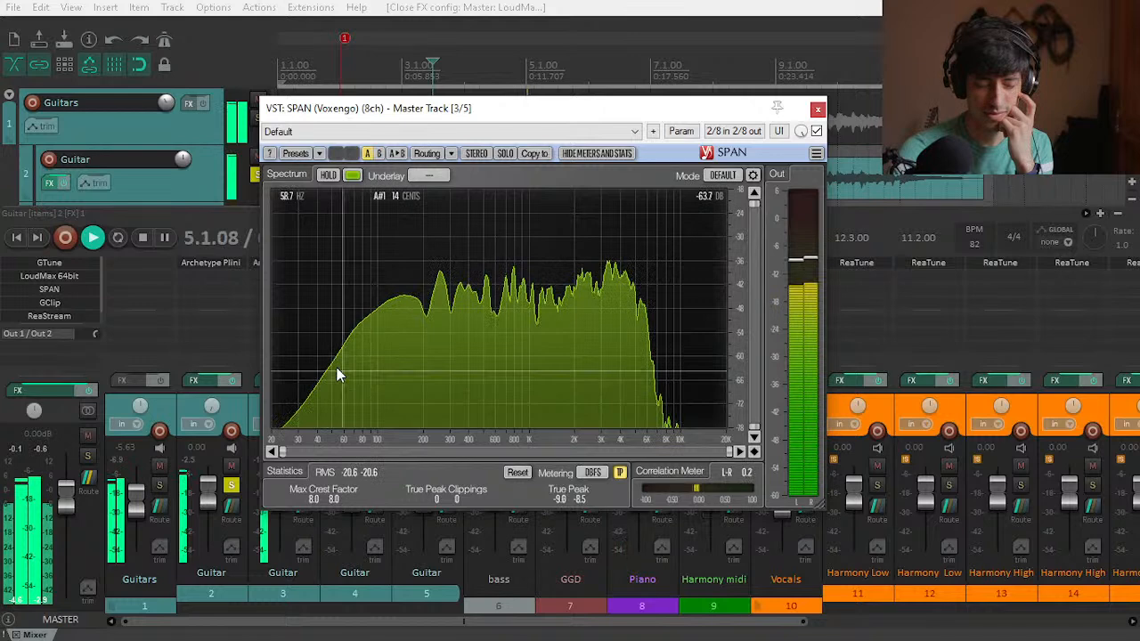
pyautogui.click(818, 111)
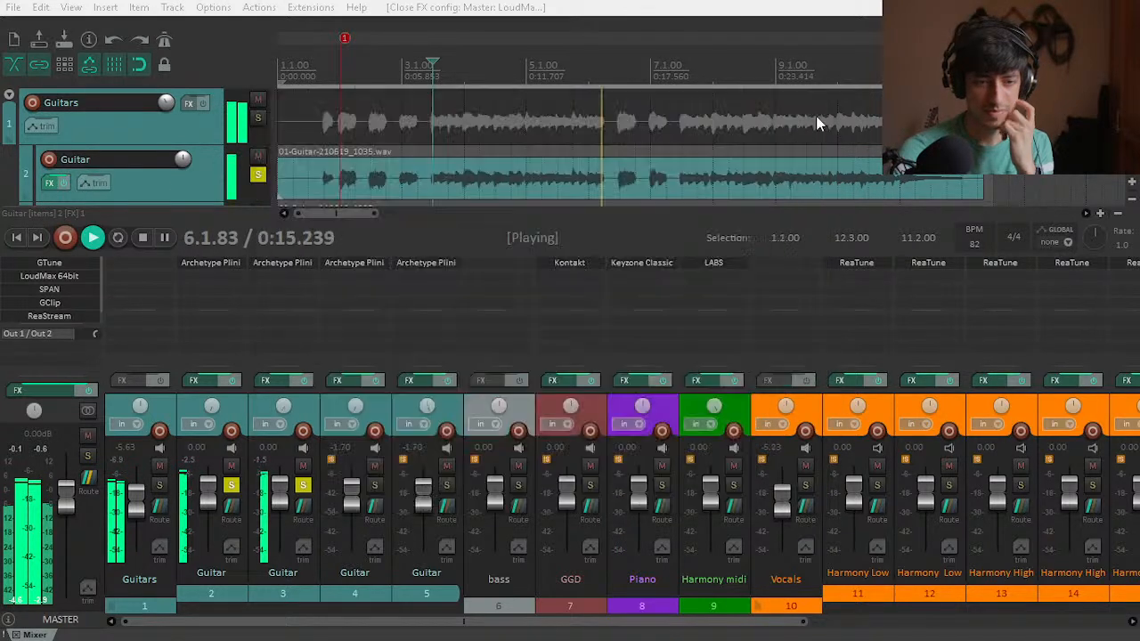
pyautogui.press('space')
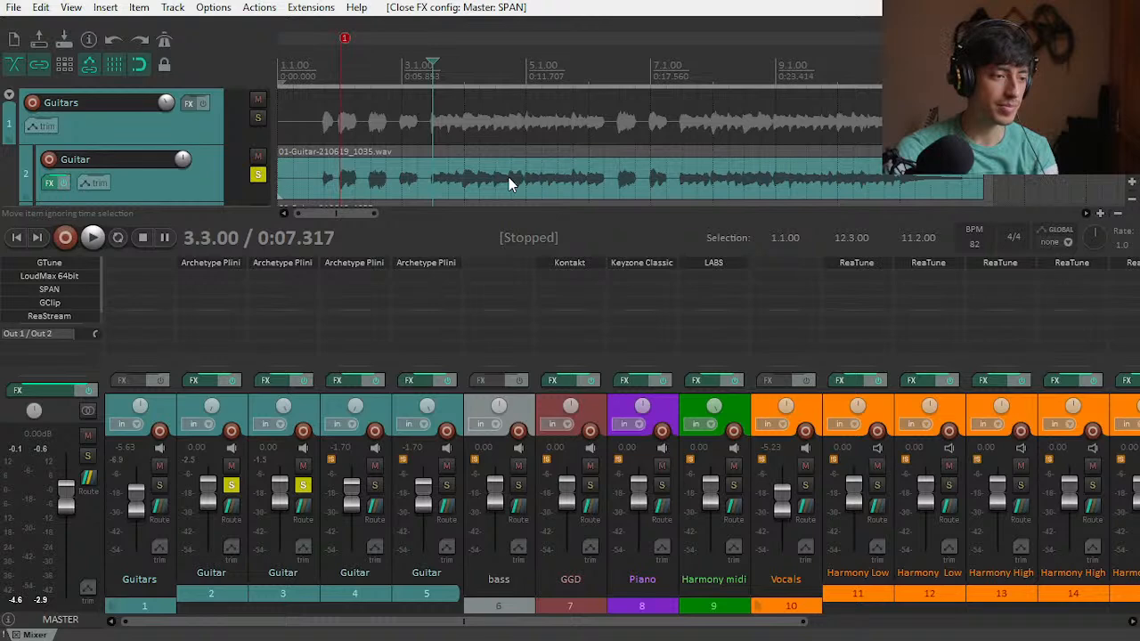
# Step: Hide the mixer, unsolo the second Guitar track, center the first Guitar track's pan and play it alone
pyautogui.hotkey('ctrl', 'm')
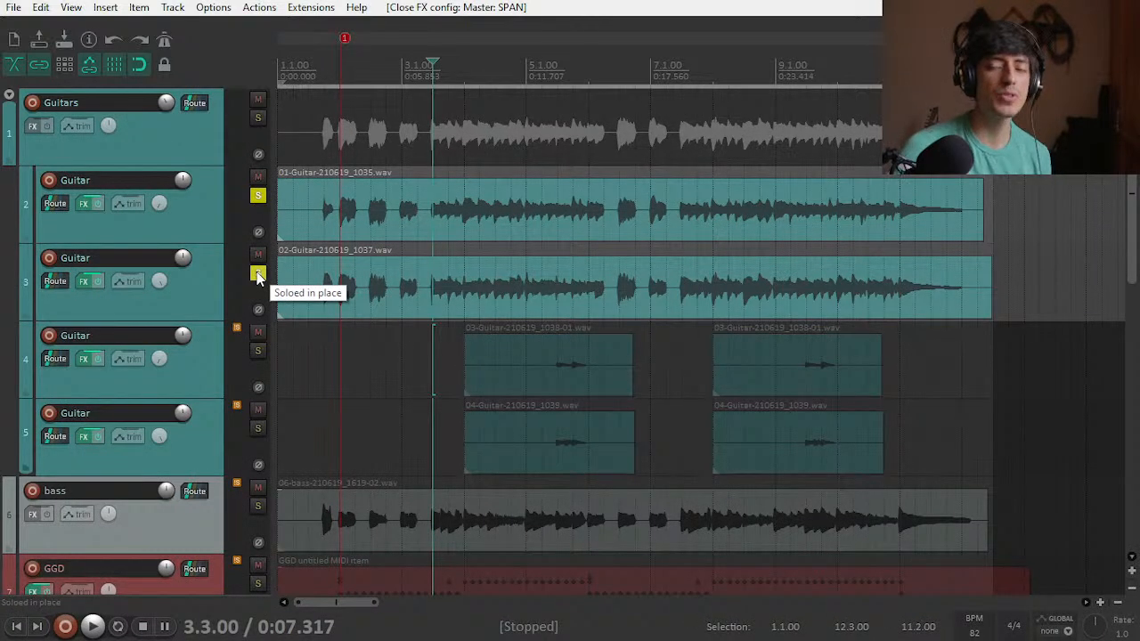
pyautogui.click(257, 275)
pyautogui.rightClick(227, 228)
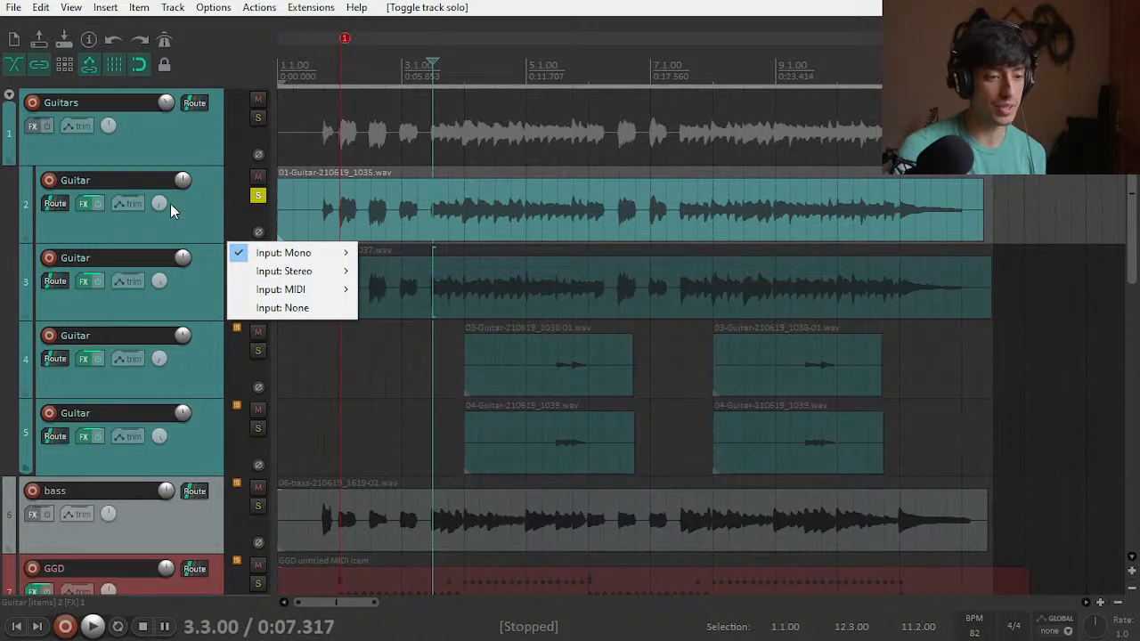
pyautogui.press('Escape')
pyautogui.press('space')
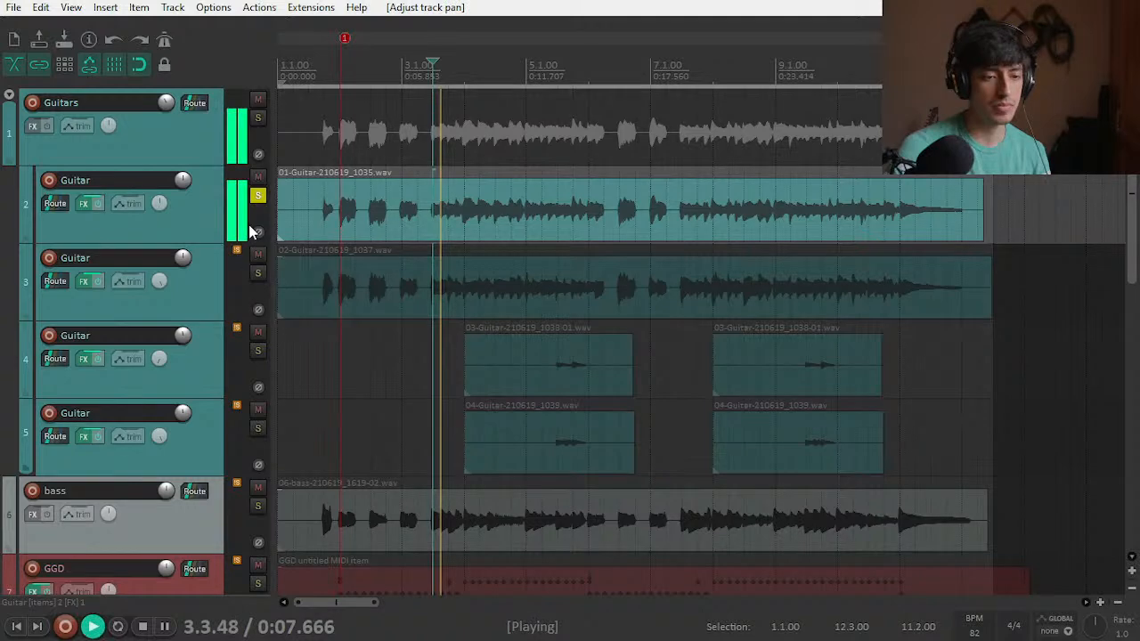
pyautogui.press('space')
# Step: Open the Archetype Plini plugin on the first Guitar track and switch through its amp heads, returning to the white crunch amp
pyautogui.click(82, 205)
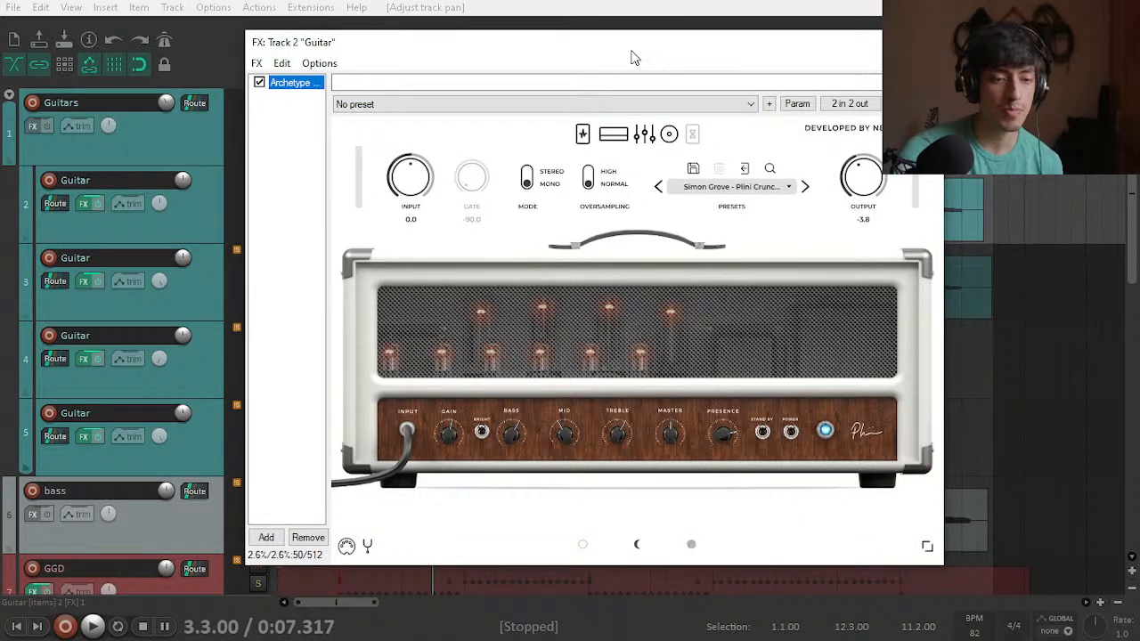
pyautogui.moveTo(630, 57); pyautogui.dragTo(698, 63)
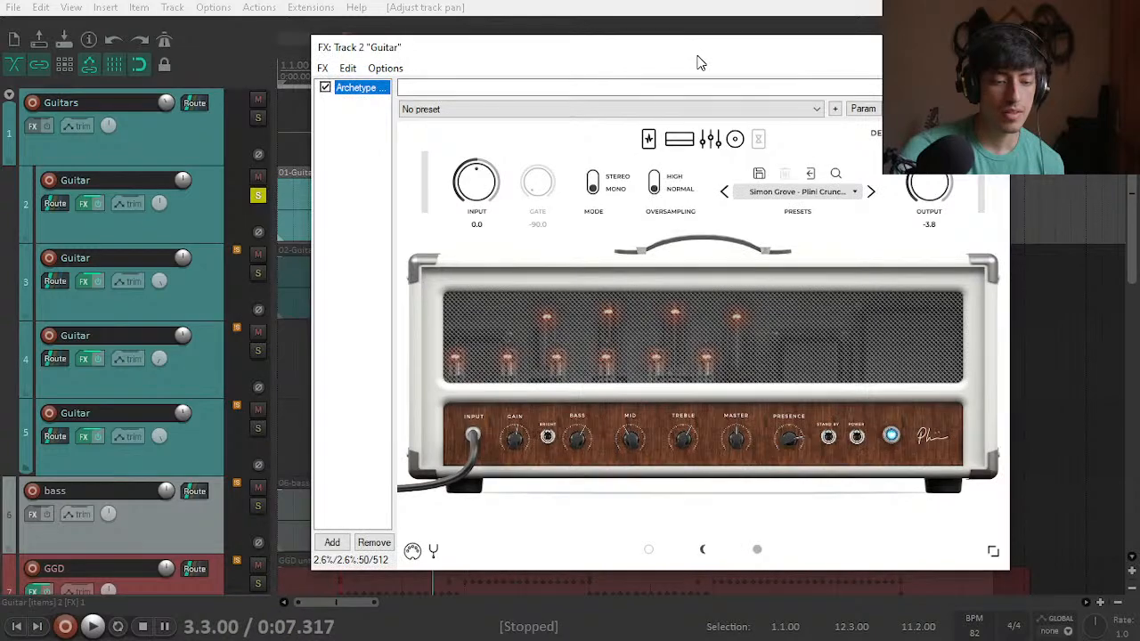
pyautogui.click(650, 550)
pyautogui.click(704, 550)
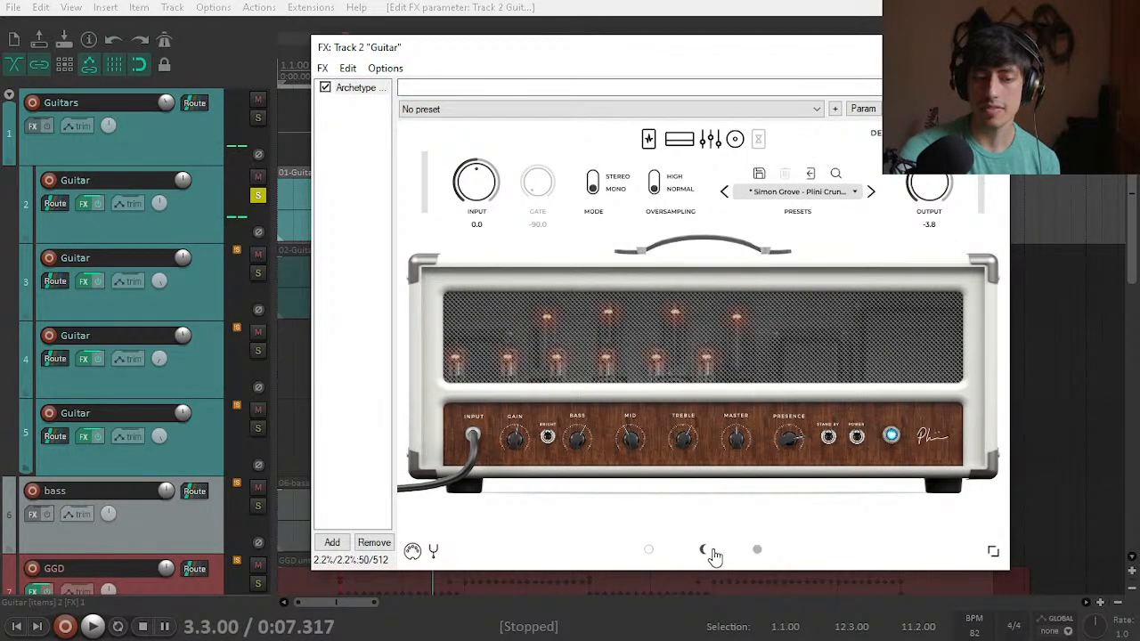
pyautogui.click(647, 552)
pyautogui.click(703, 552)
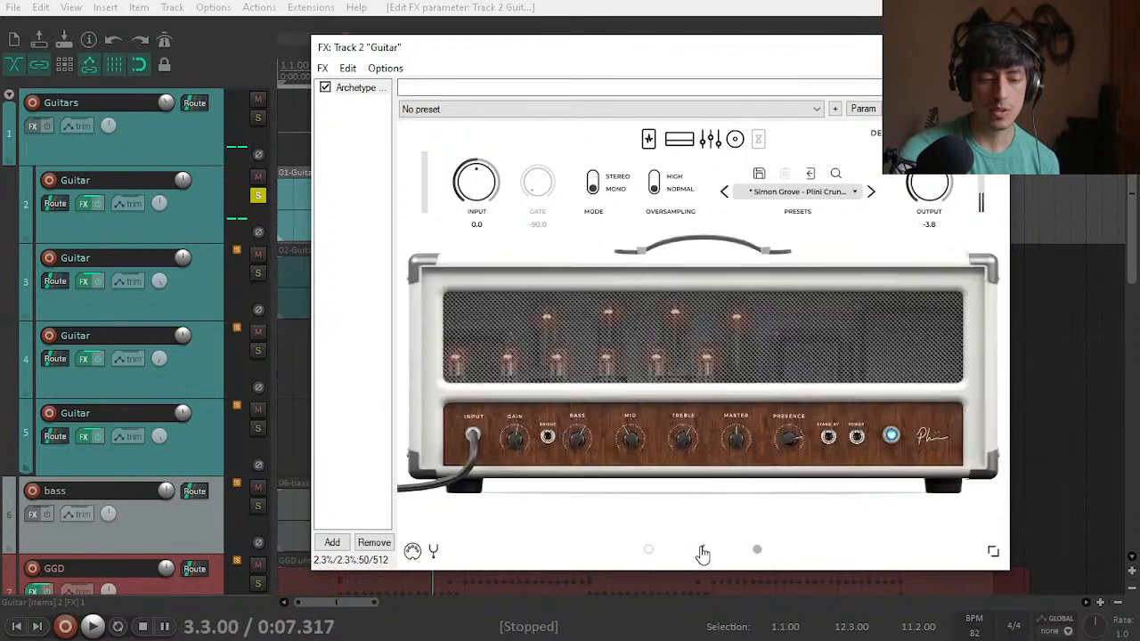
pyautogui.click(756, 551)
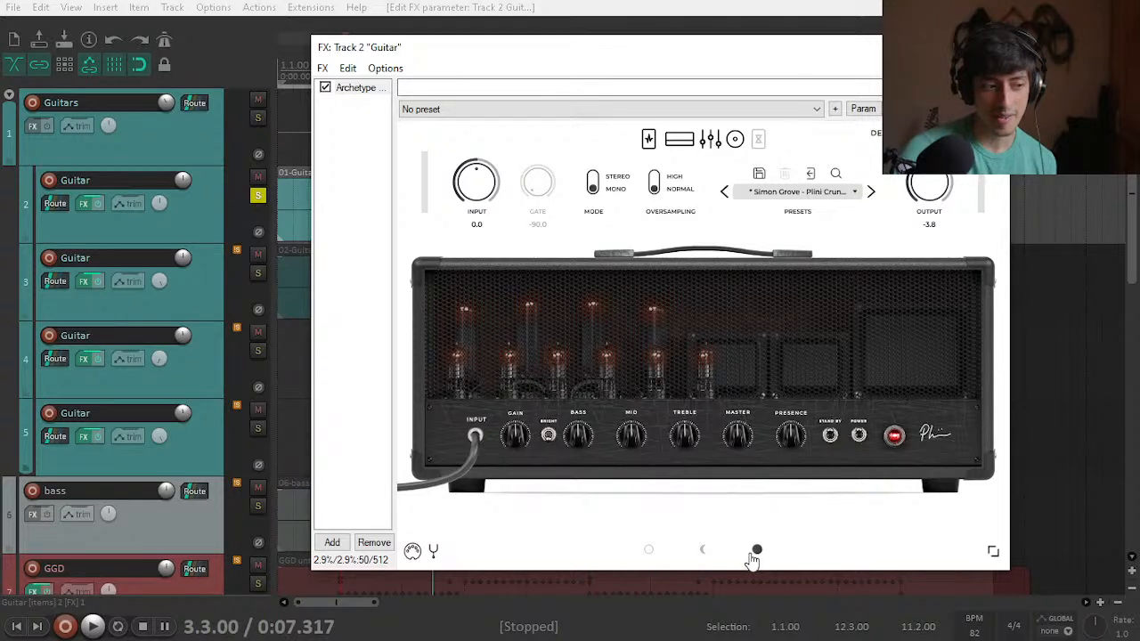
pyautogui.click(756, 551)
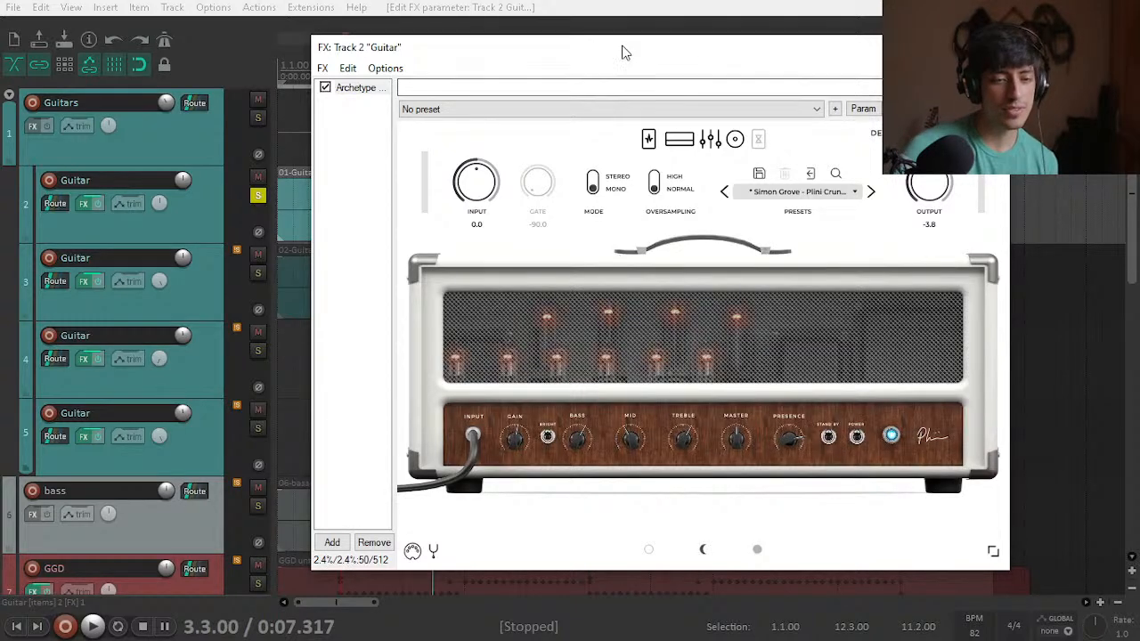
# Step: Listen to the soloed guitar through the white amp and reposition the plugin window
pyautogui.moveTo(622, 53); pyautogui.dragTo(575, 51)
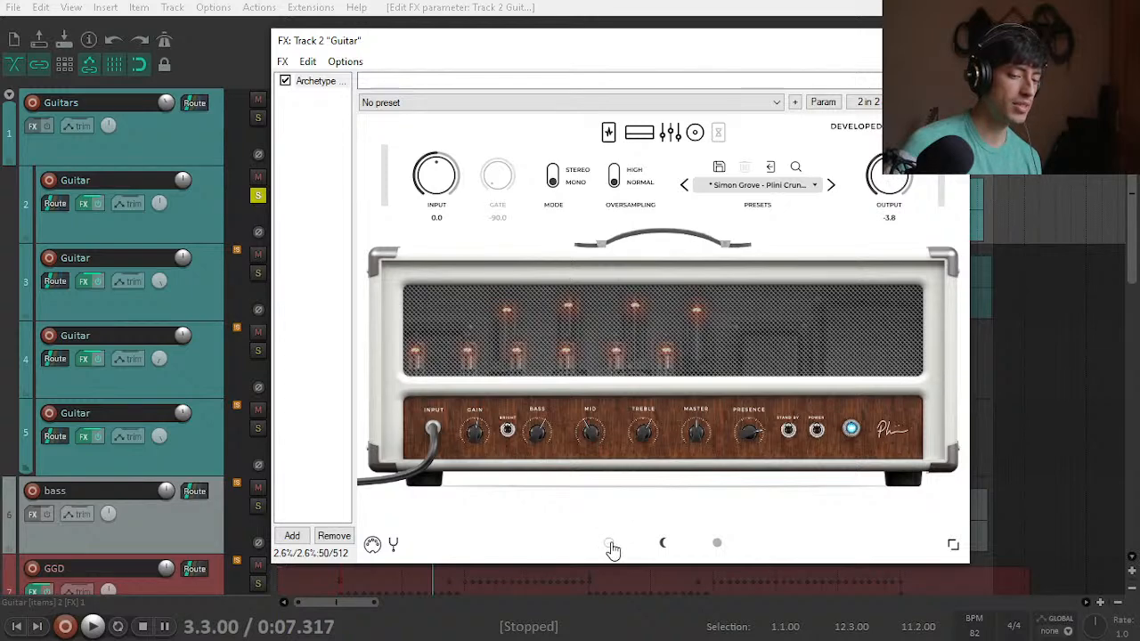
pyautogui.press('space')
pyautogui.moveTo(645, 68)
pyautogui.mouseDown()
pyautogui.moveTo(636, 176)
pyautogui.moveTo(629, 71)
pyautogui.mouseUp()
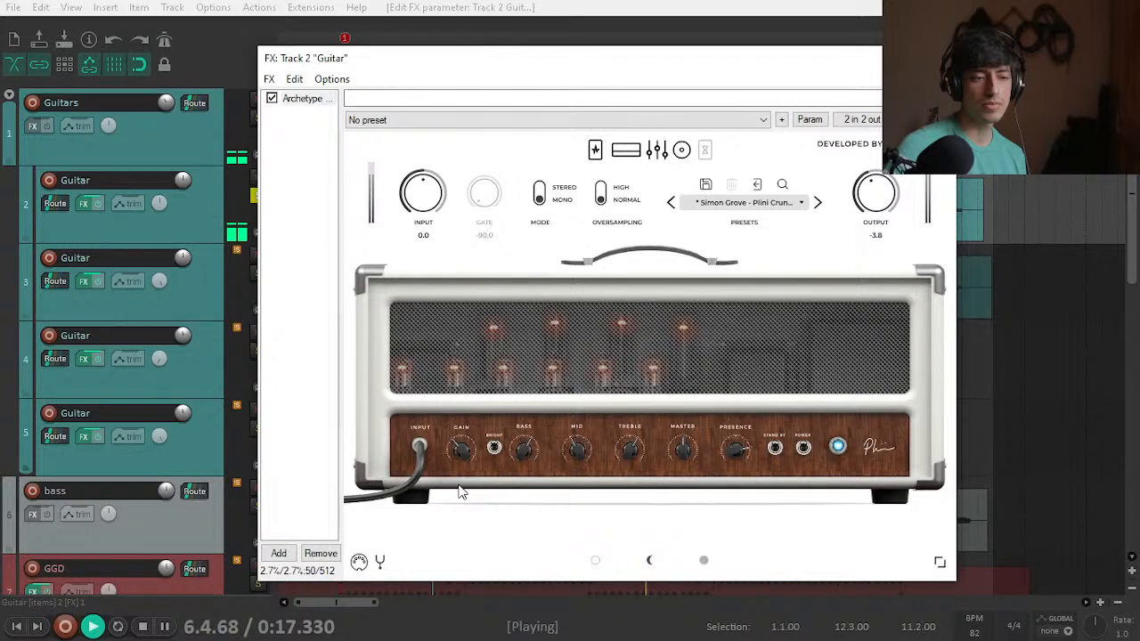
pyautogui.press('space')
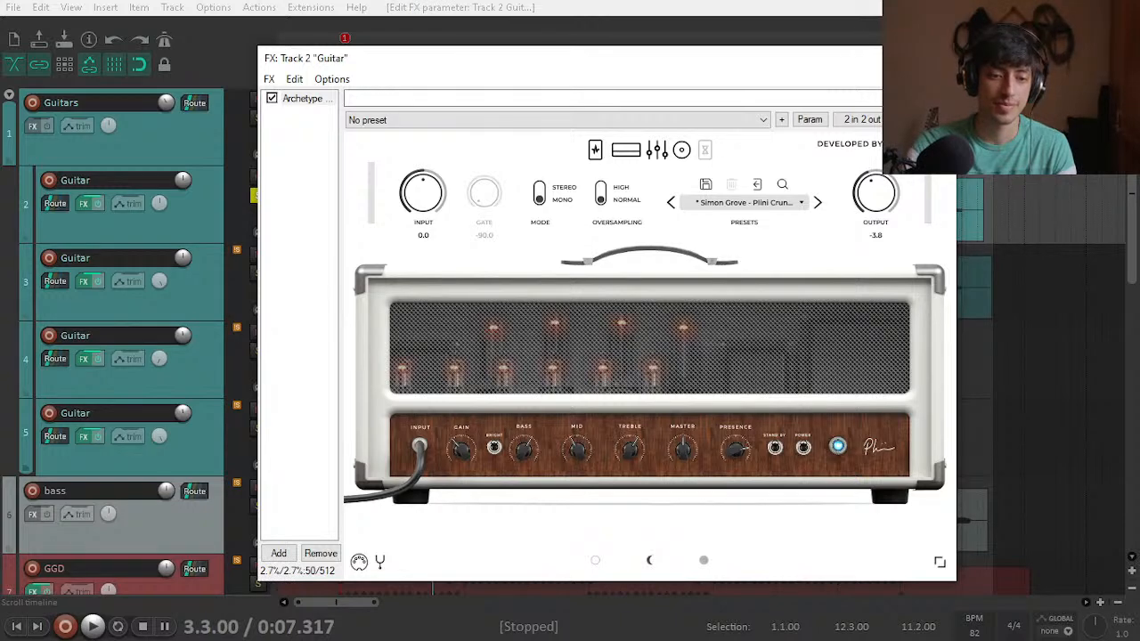
pyautogui.moveTo(445, 58); pyautogui.dragTo(457, 69)
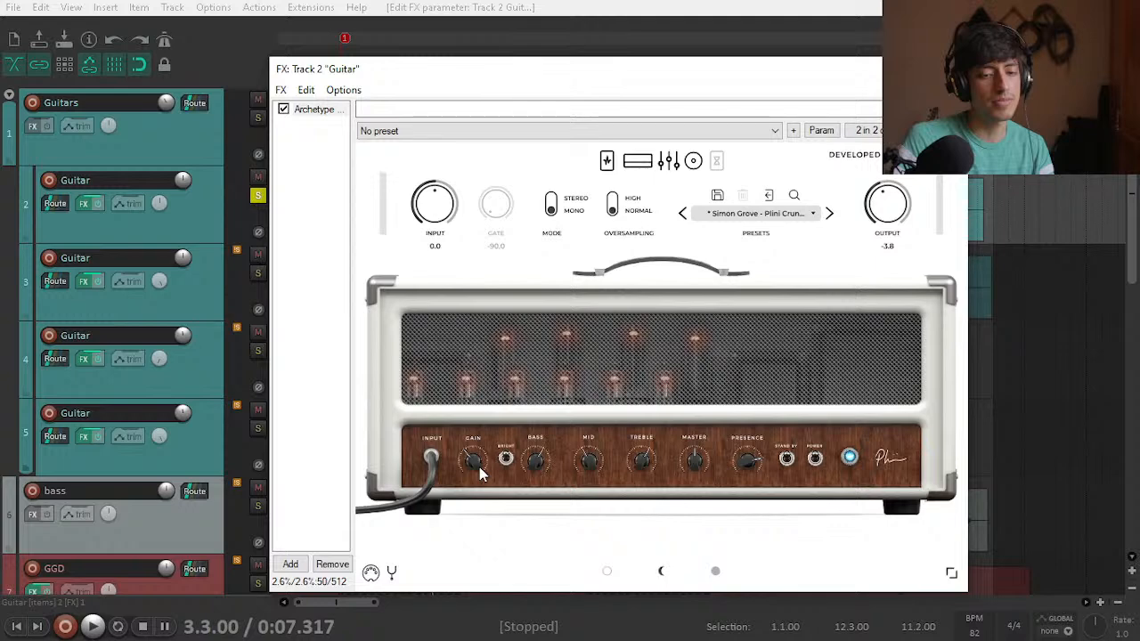
# Step: Play the guitar and review the plugin's equalizer and its compressor and overdrive pedals, returning to the amp view
pyautogui.press('space')
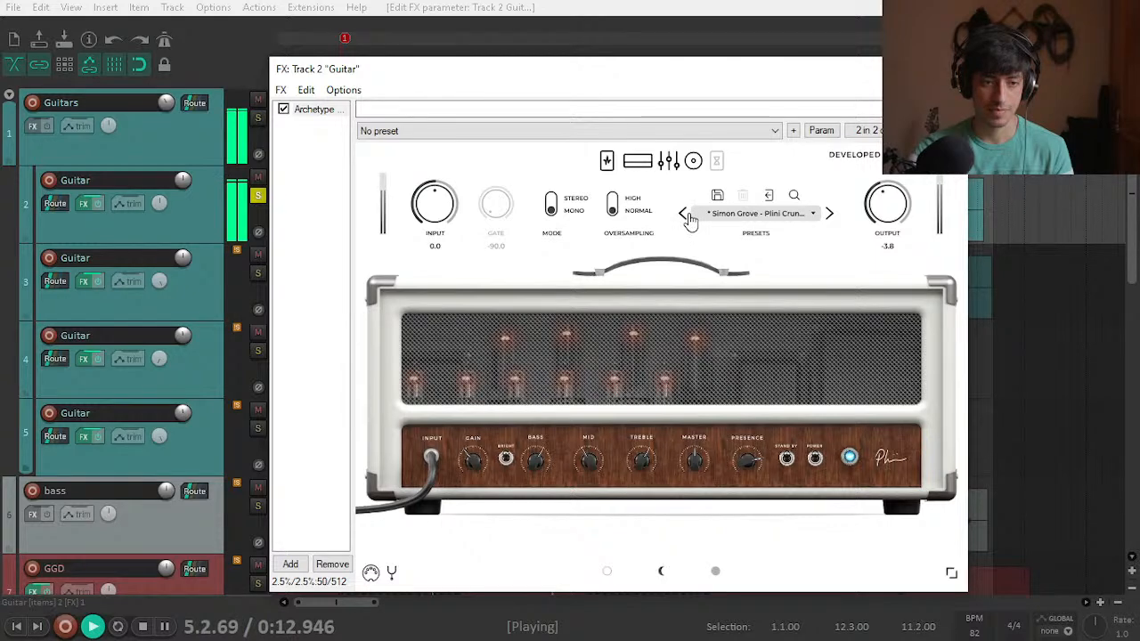
pyautogui.click(668, 162)
pyautogui.press('space')
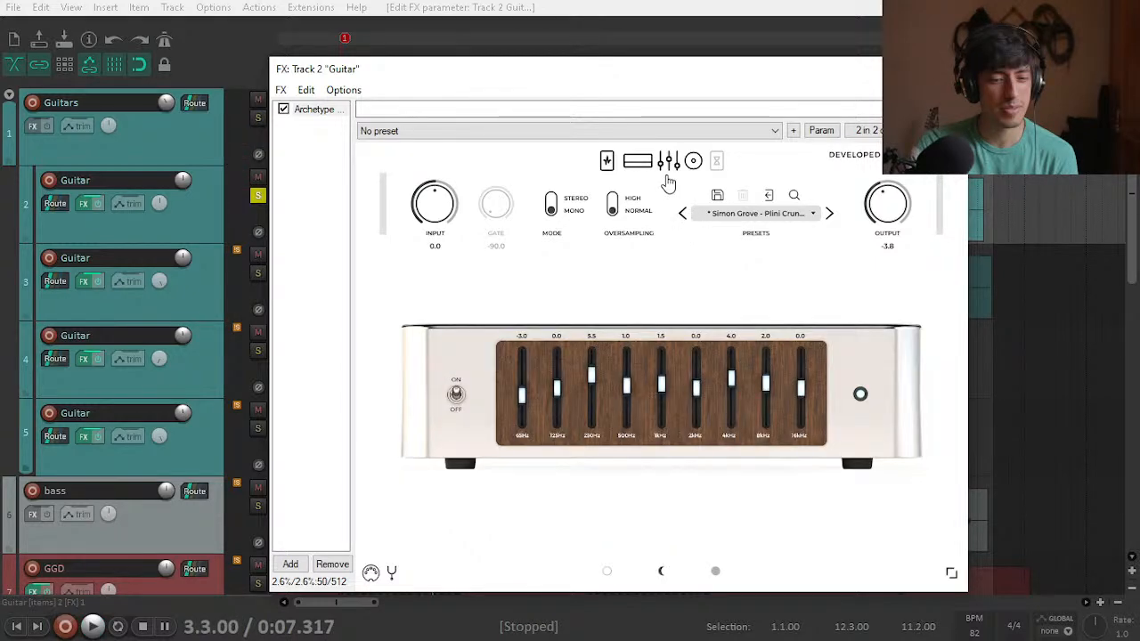
pyautogui.click(606, 161)
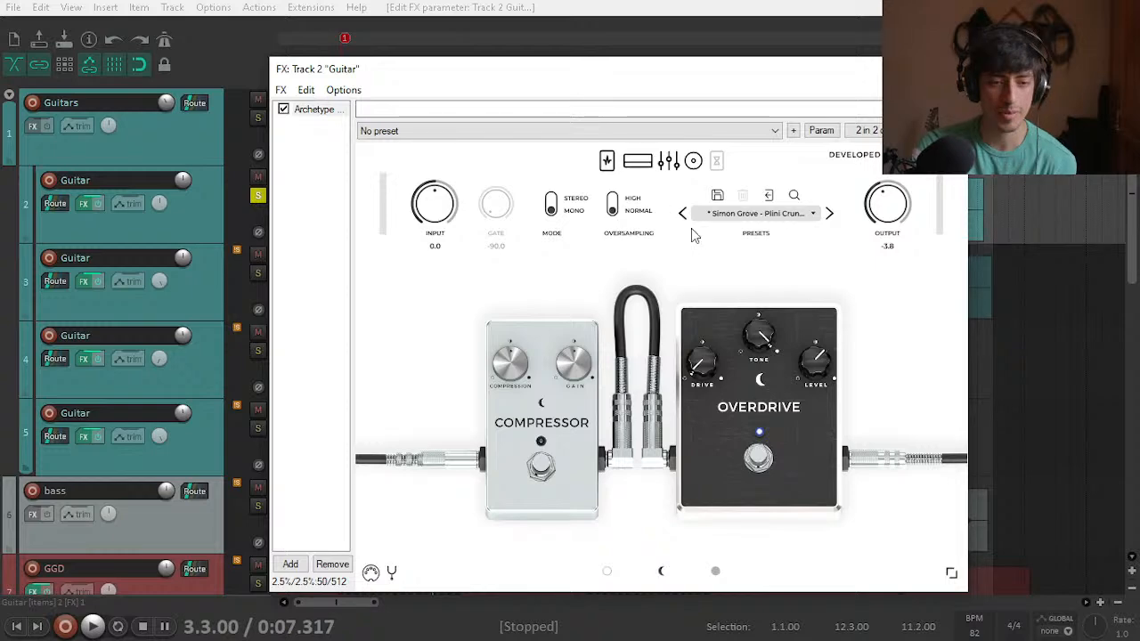
pyautogui.click(638, 165)
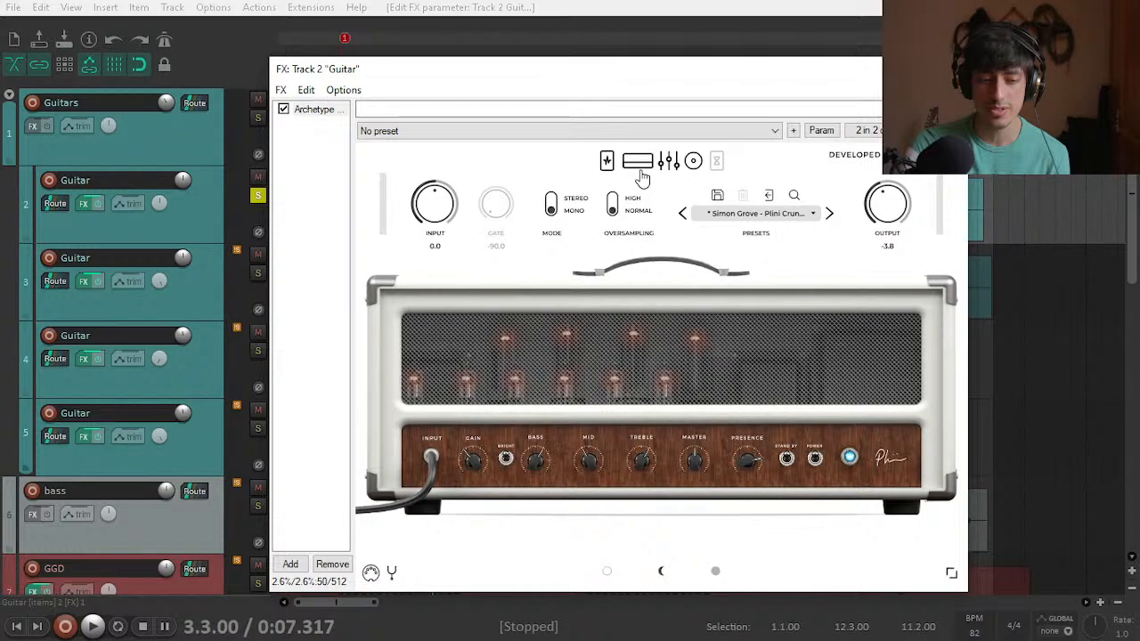
# Step: Toggle the amp's Bright switch while playing the soloed guitar from 3.3.00
pyautogui.press('space')
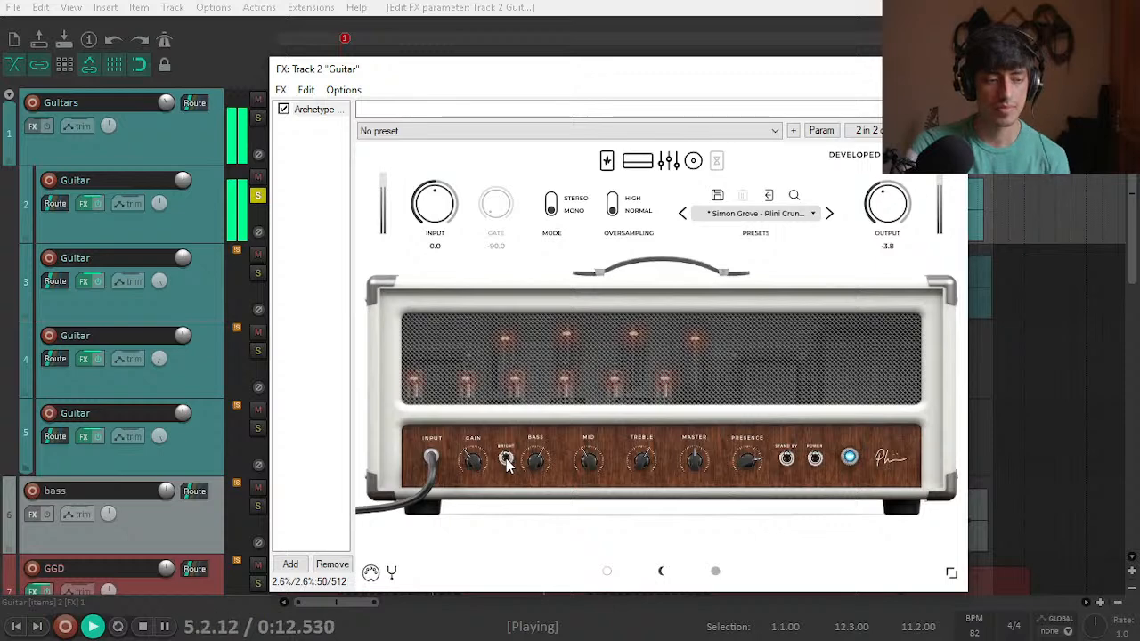
pyautogui.press('space')
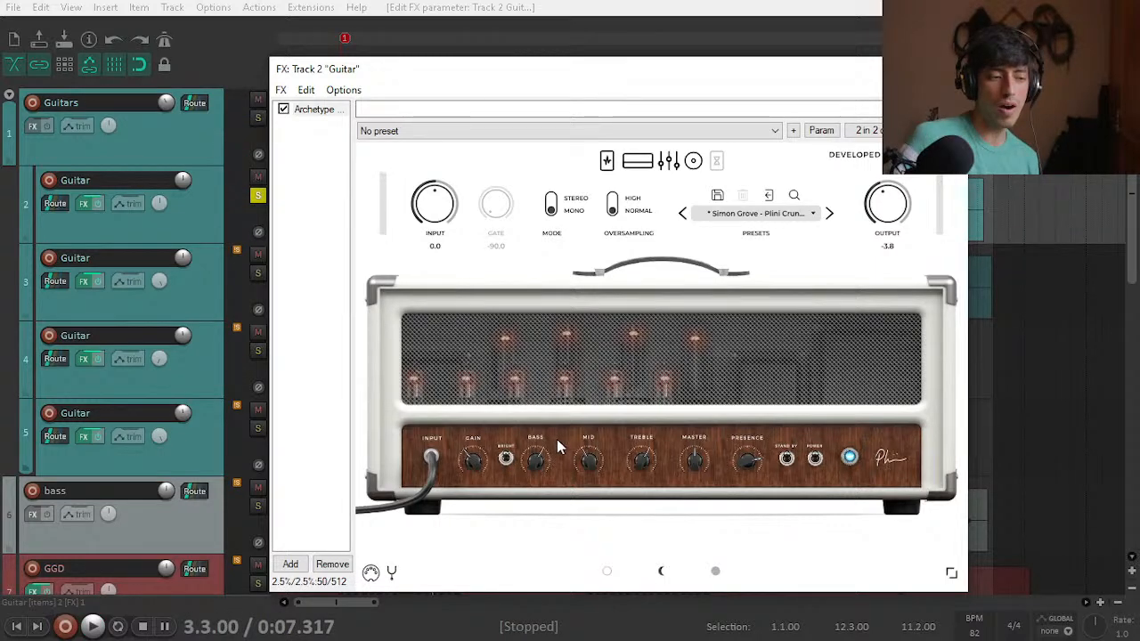
pyautogui.press('space')
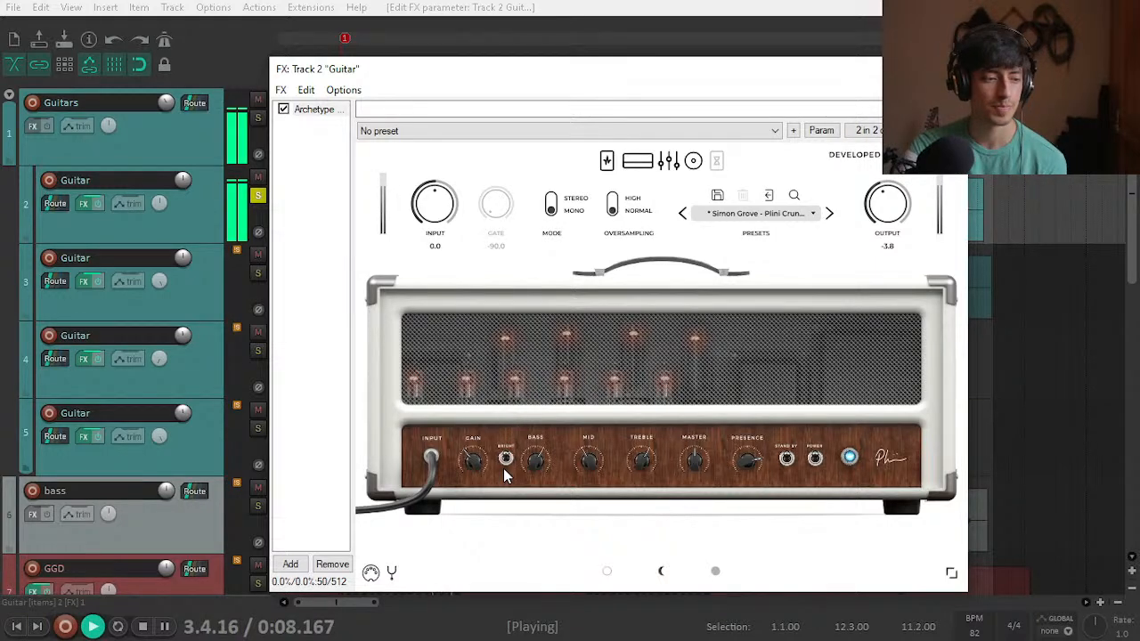
pyautogui.click(506, 460)
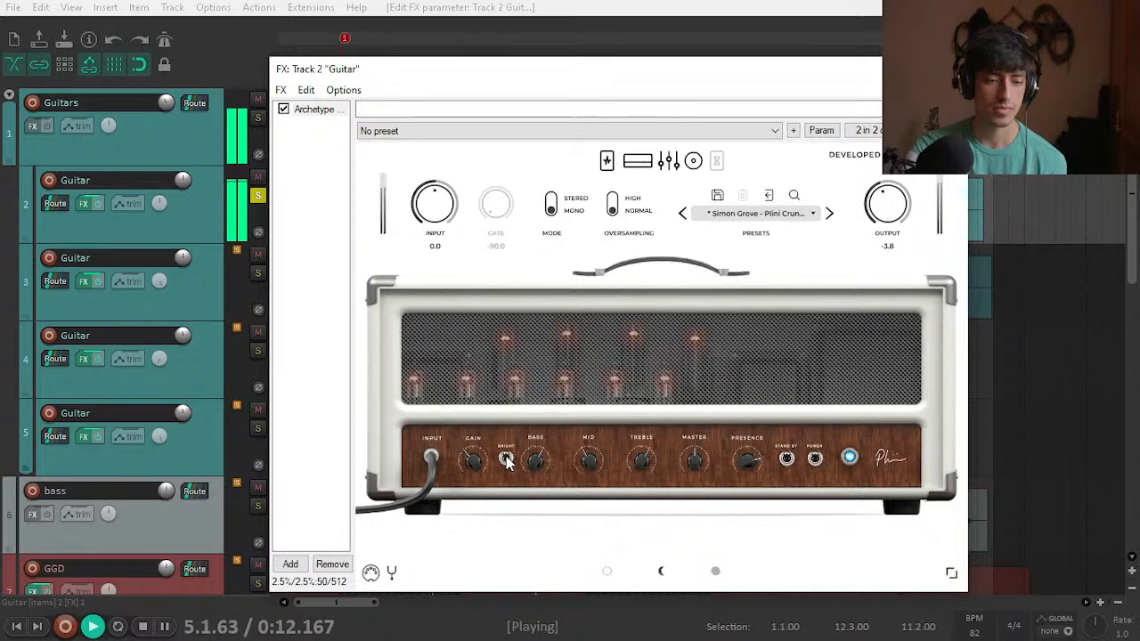
pyautogui.press('space')
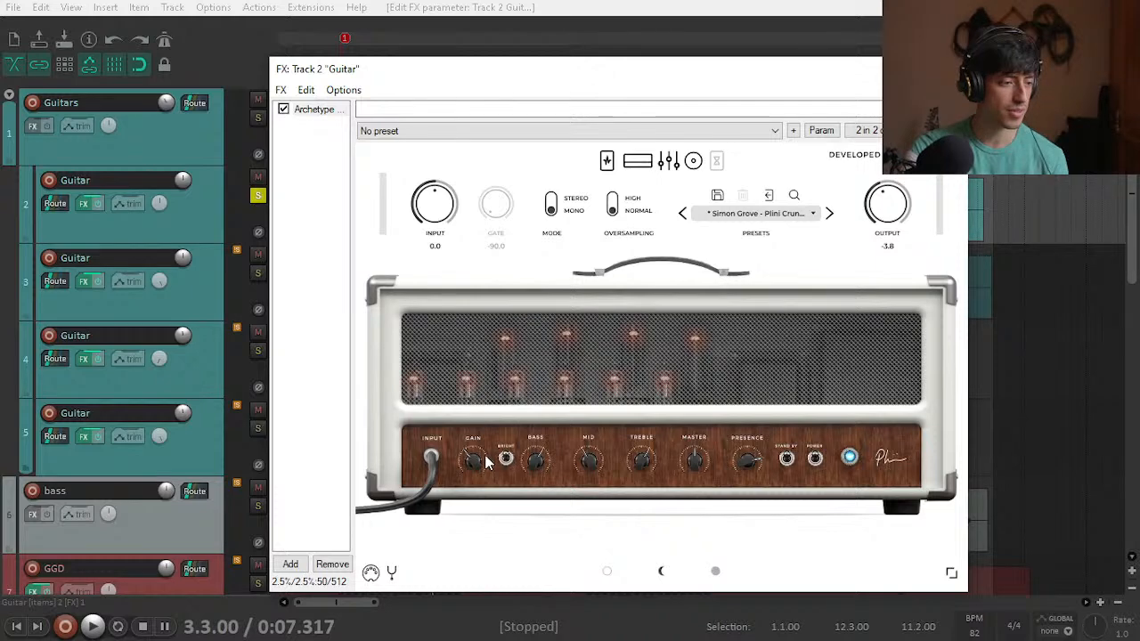
# Step: Adjust the amp's tone knobs, including Mid and Treble, while listening to the soloed guitar
pyautogui.press('space')
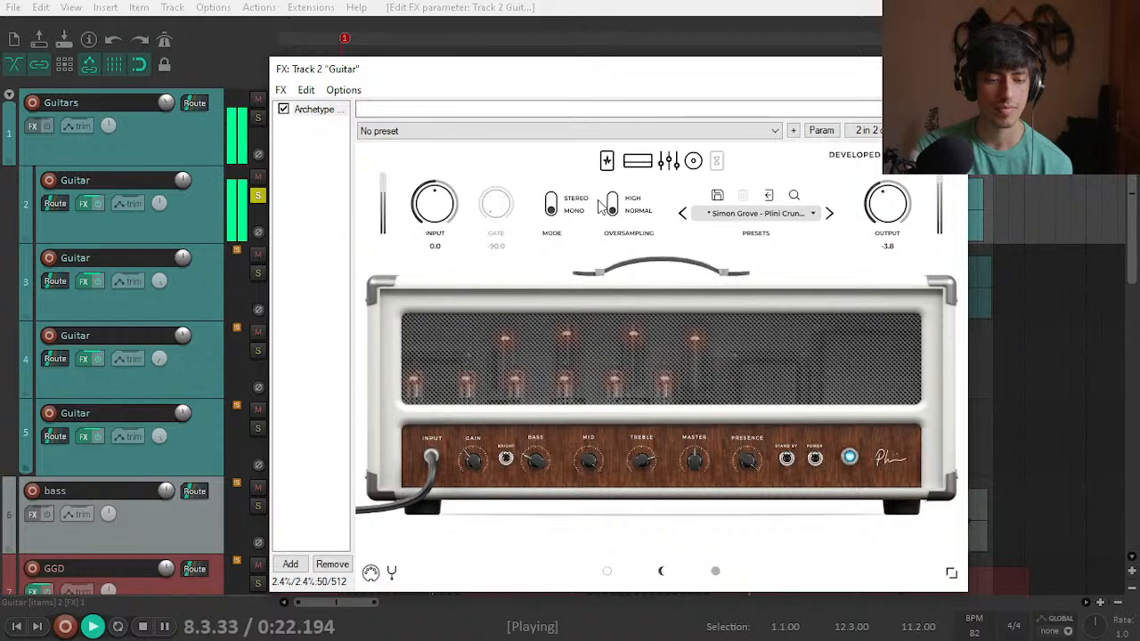
pyautogui.press('space')
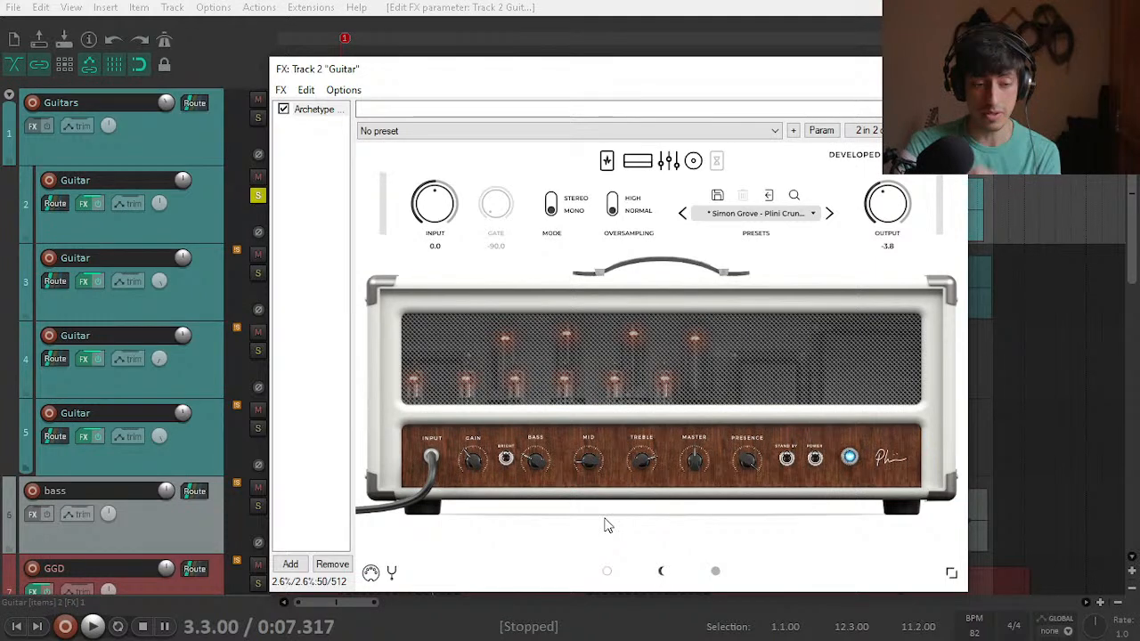
pyautogui.press('space')
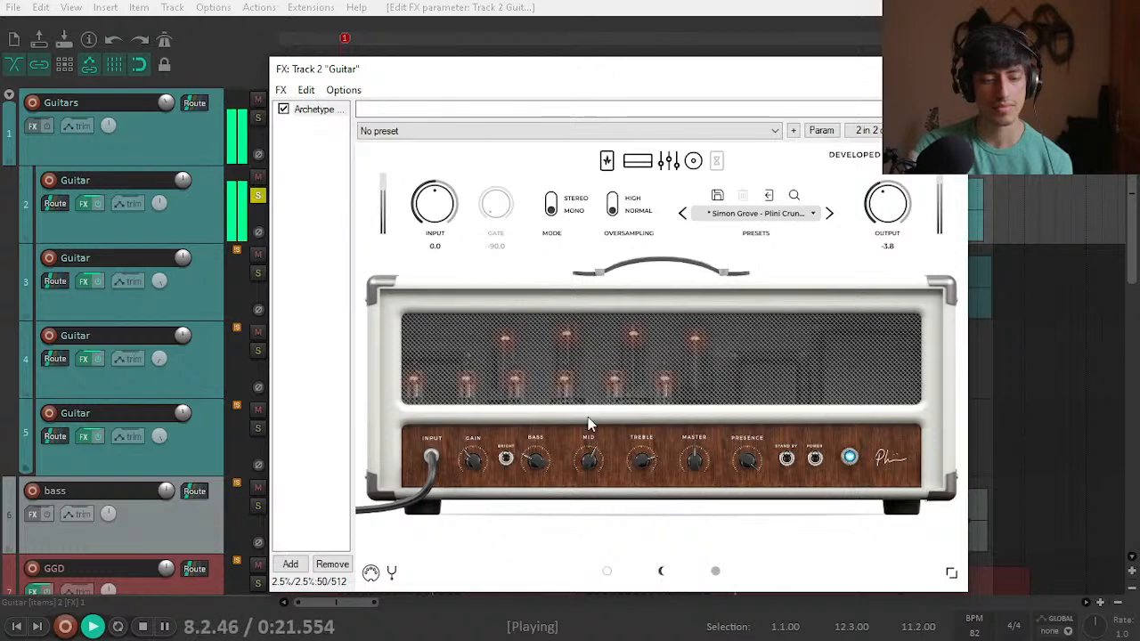
pyautogui.press('space')
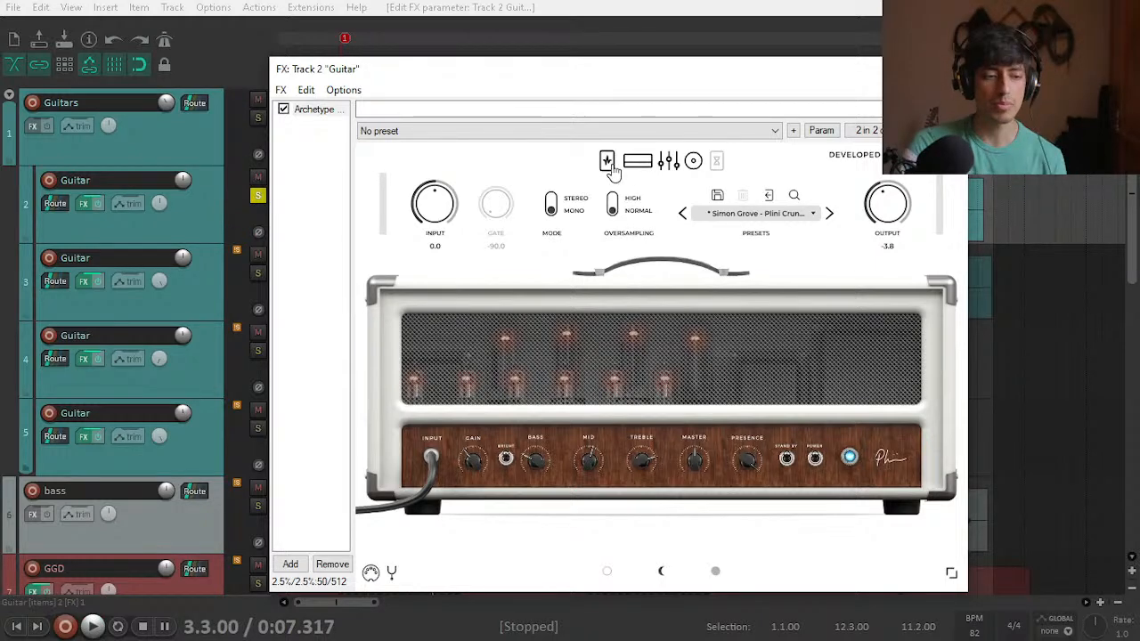
# Step: Switch on the Overdrive pedal and adjust its knobs while playing the soloed guitar, returning to the white amp
pyautogui.click(609, 167)
pyautogui.press('space')
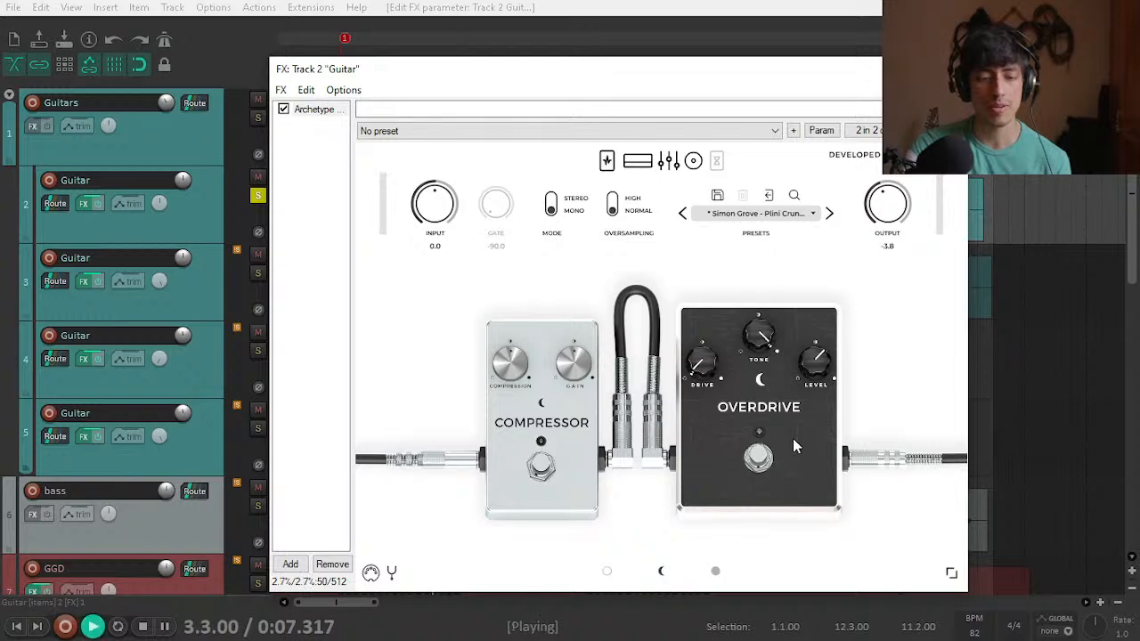
pyautogui.click(759, 457)
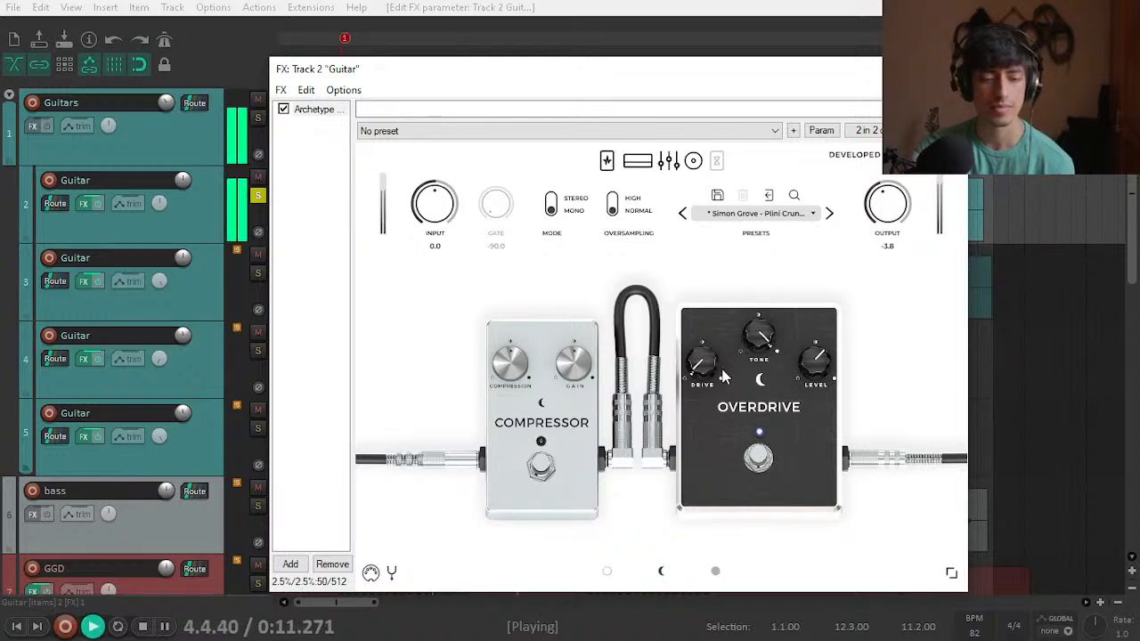
pyautogui.moveTo(758, 338); pyautogui.dragTo(758, 374)
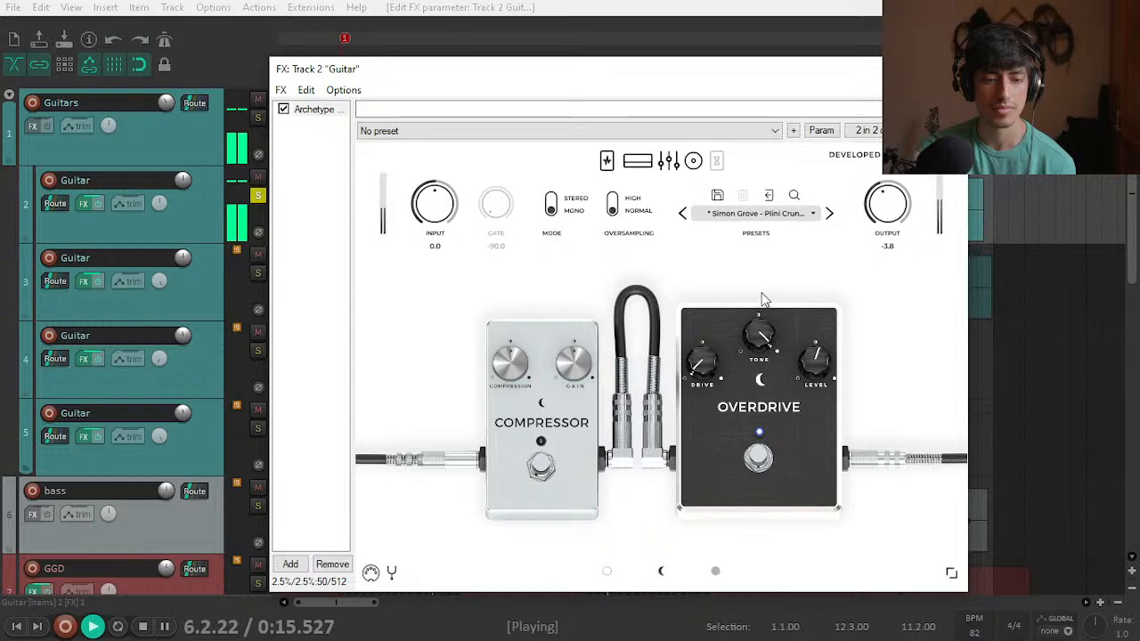
pyautogui.click(637, 161)
pyautogui.press('space')
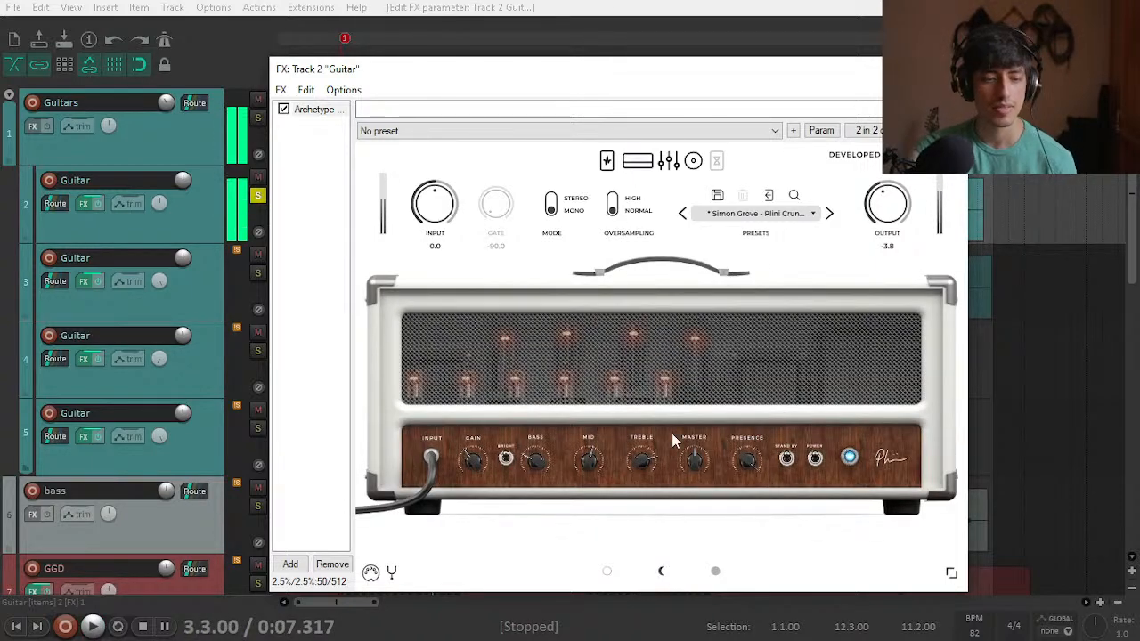
# Step: Switch to the silver tube amp and raise its Gain while playing the soloed guitar
pyautogui.click(606, 571)
pyautogui.click(606, 162)
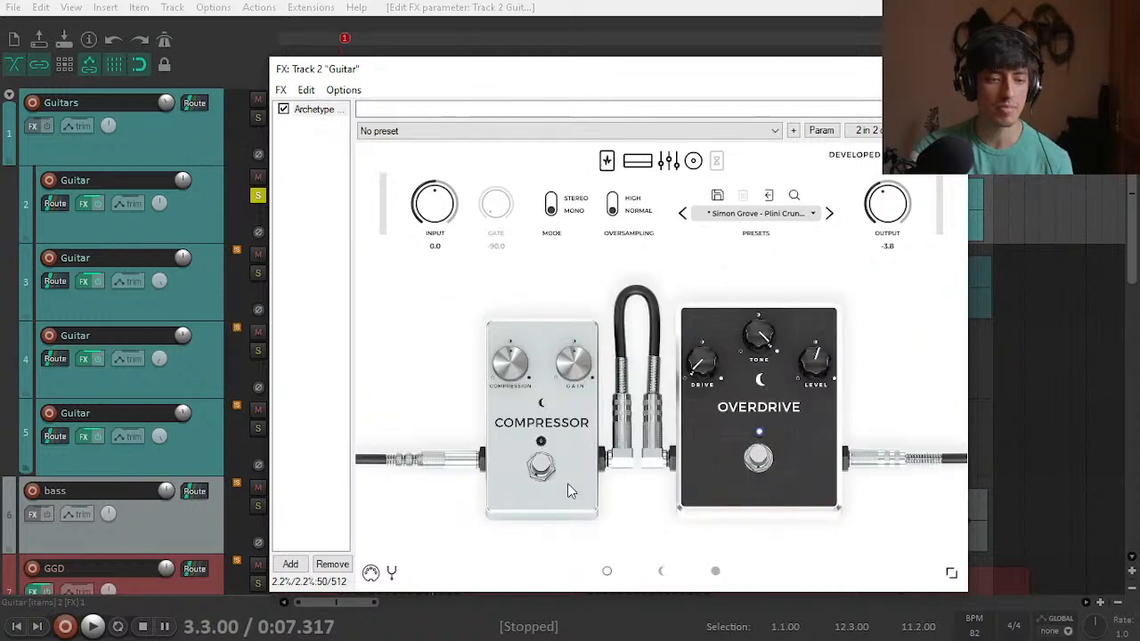
pyautogui.click(638, 161)
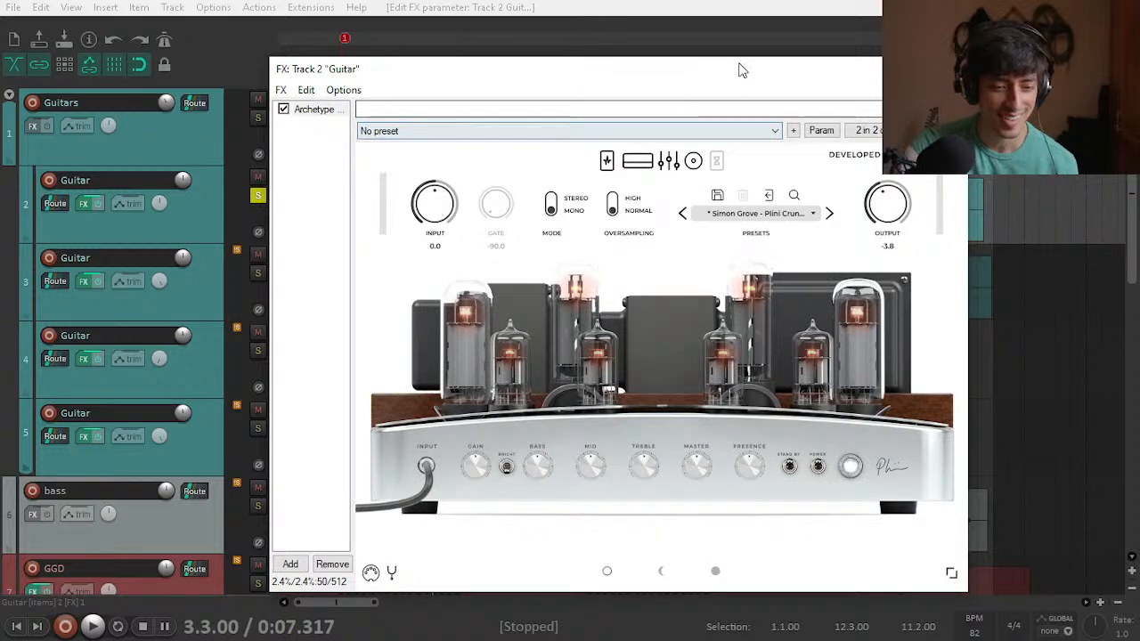
pyautogui.press('space')
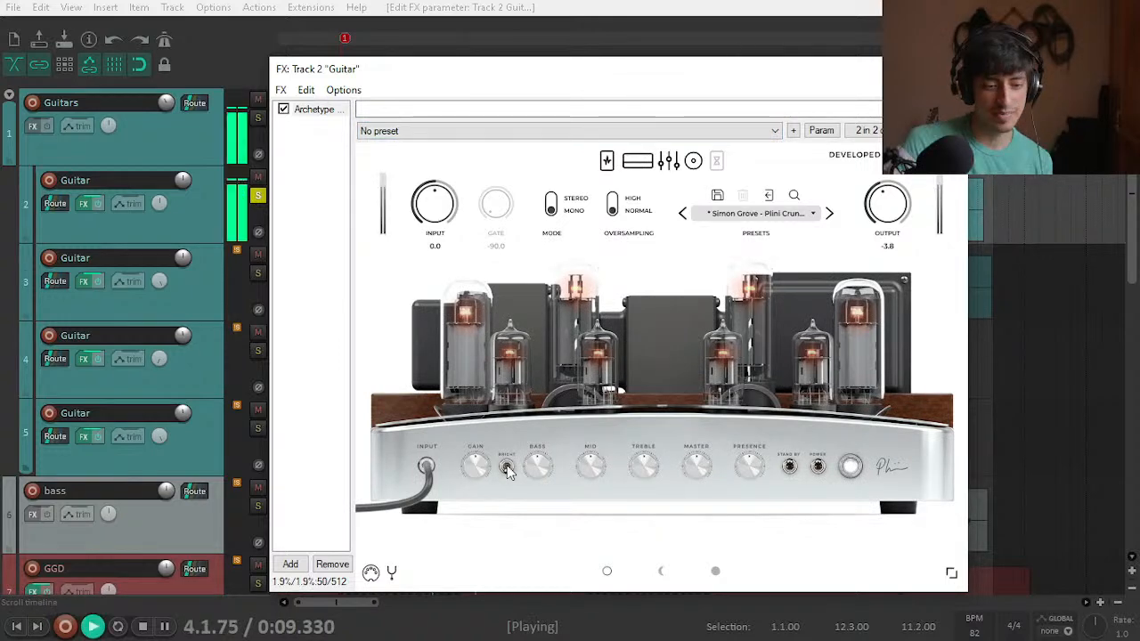
pyautogui.press('space')
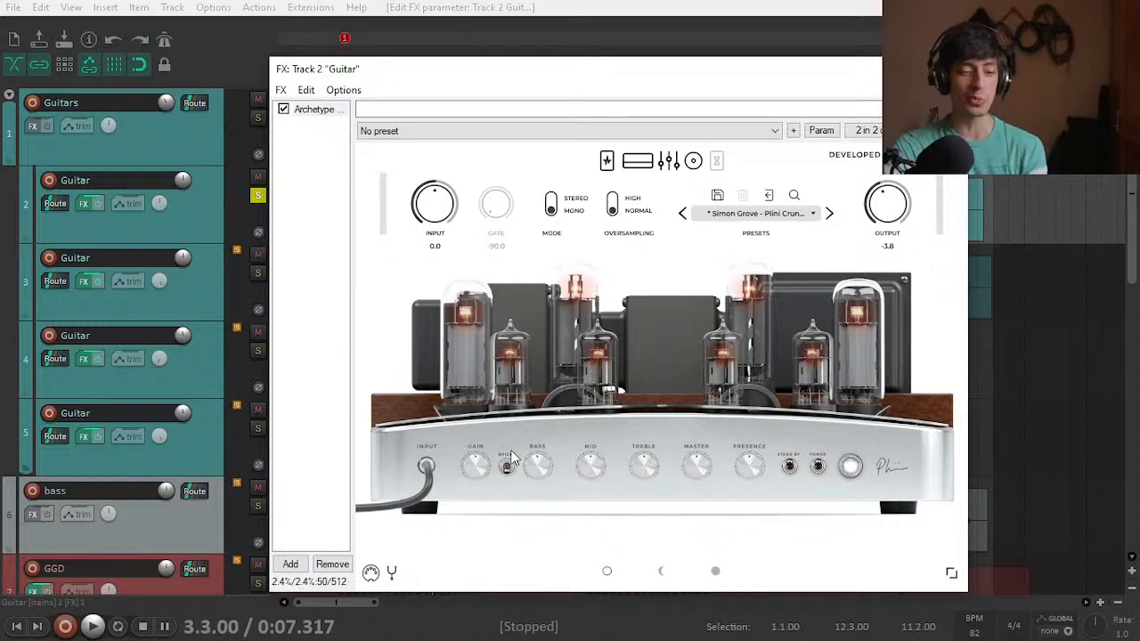
pyautogui.press('space')
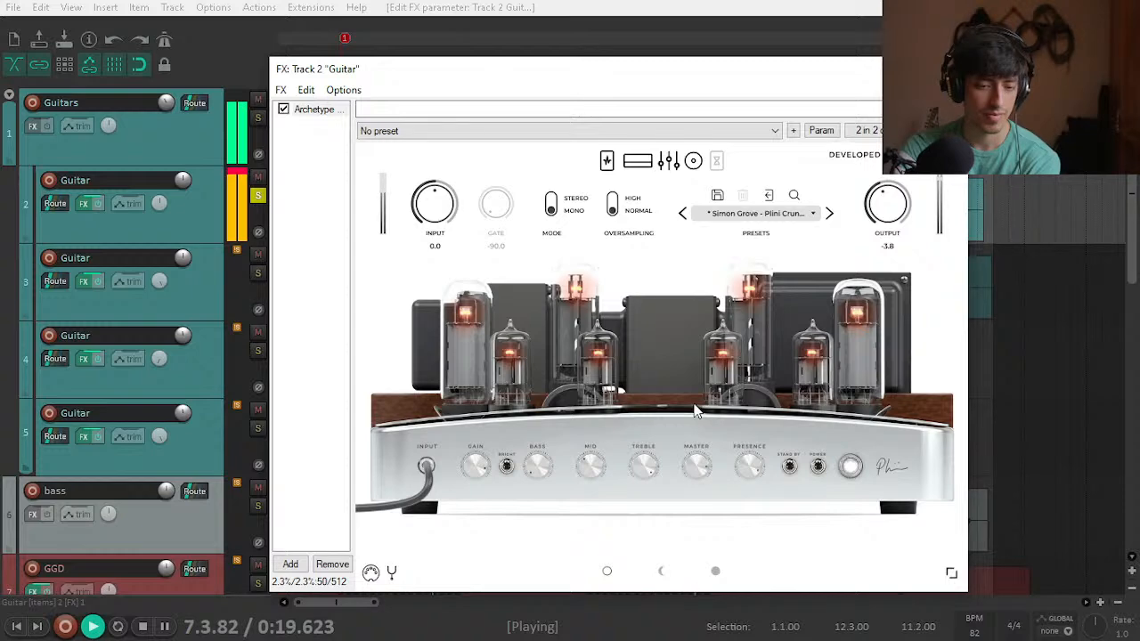
# Step: Center the Overdrive pedal's Tone, raise its Level to maximum, and play the guitar through the silver amp
pyautogui.click(606, 160)
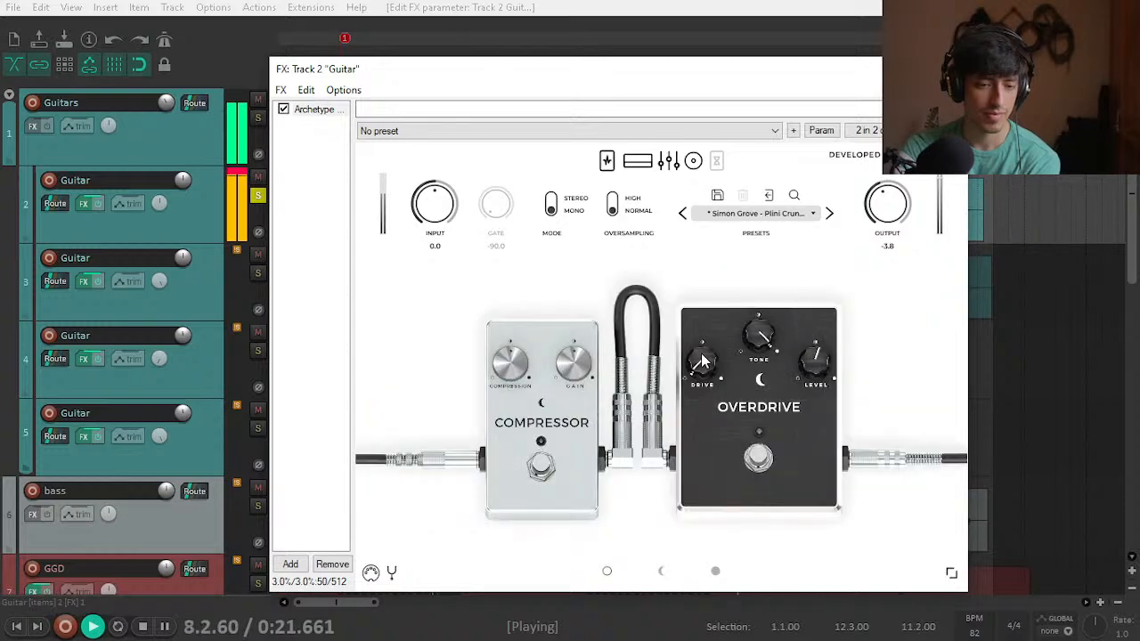
pyautogui.press('space')
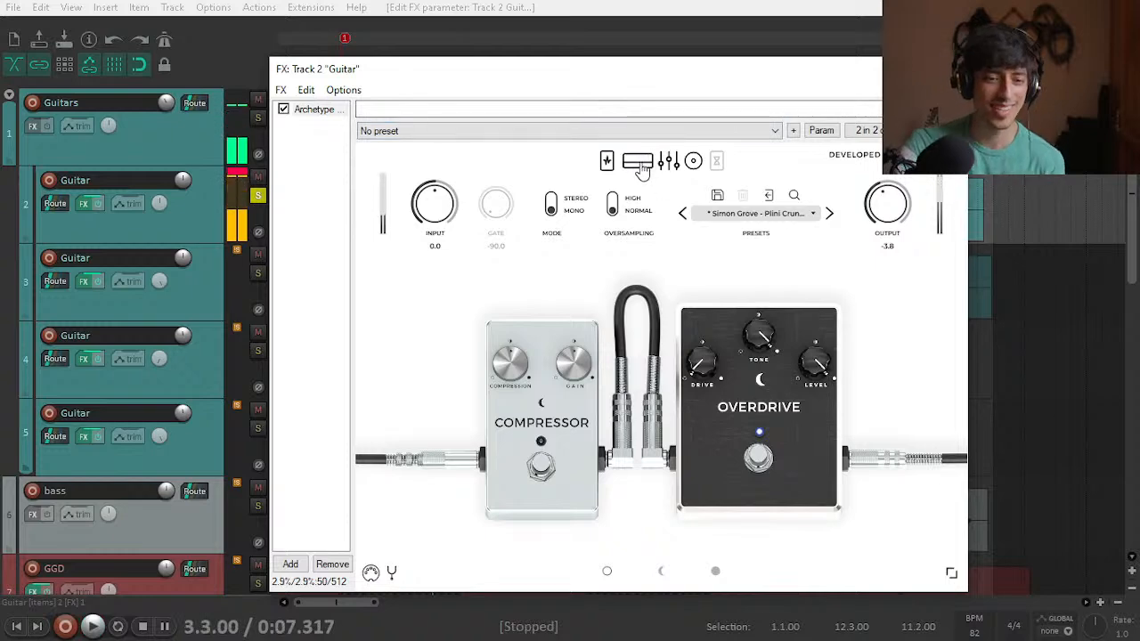
pyautogui.click(645, 169)
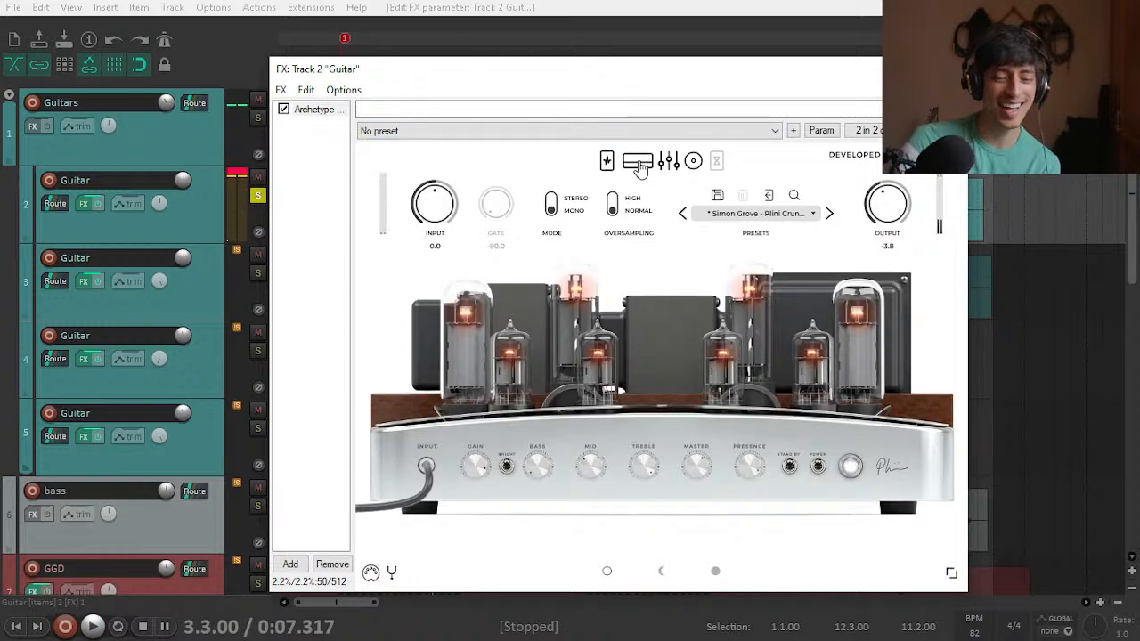
pyautogui.click(606, 161)
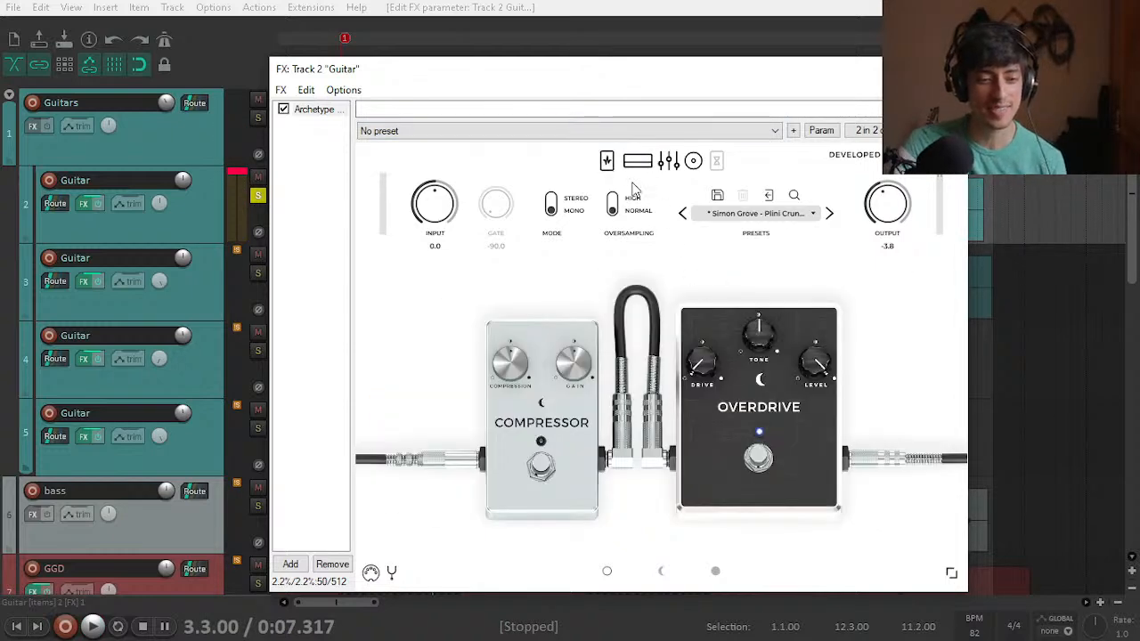
pyautogui.press('space')
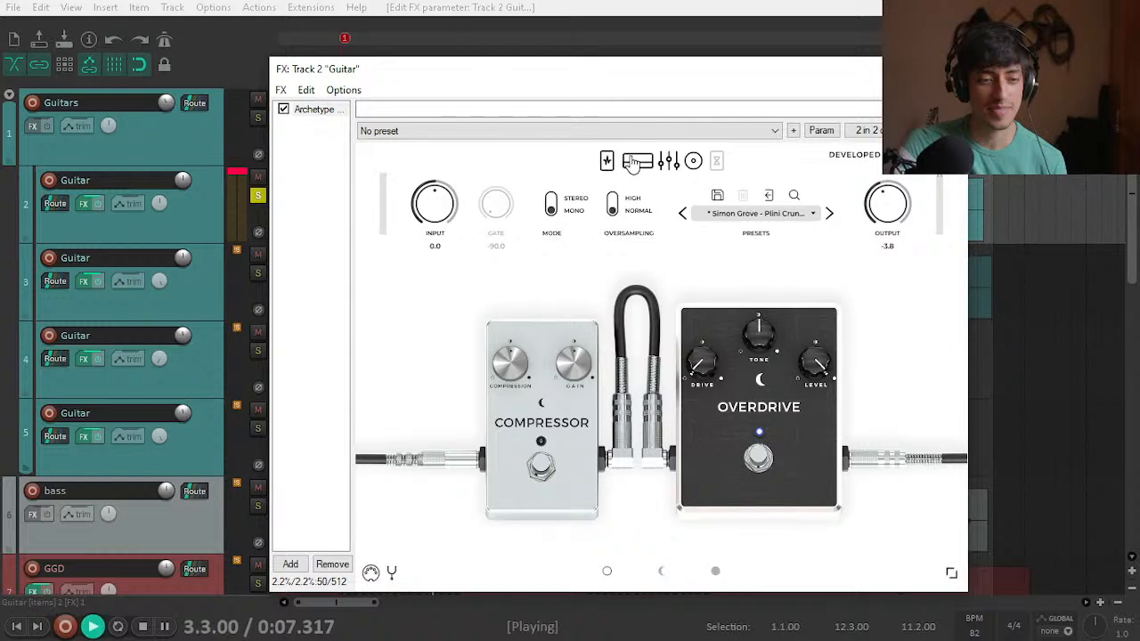
pyautogui.click(632, 167)
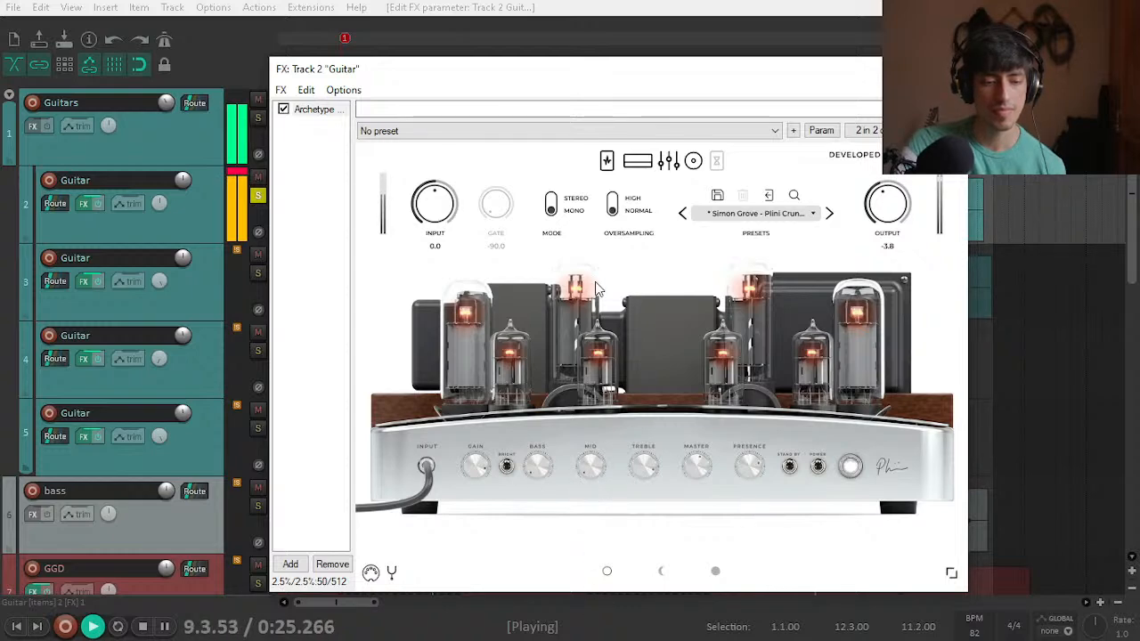
# Step: Check the silver amp's equalizer, then fine-tune the Overdrive pedal's Tone while listening to the soloed guitar
pyautogui.press('space')
pyautogui.click(670, 161)
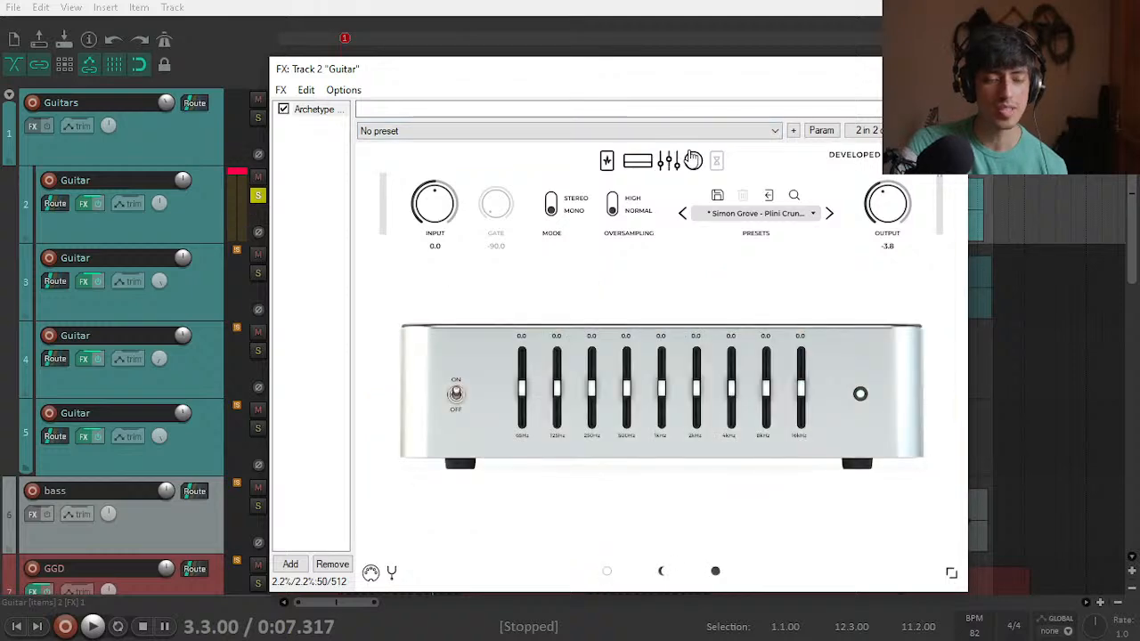
pyautogui.click(635, 165)
pyautogui.press('space')
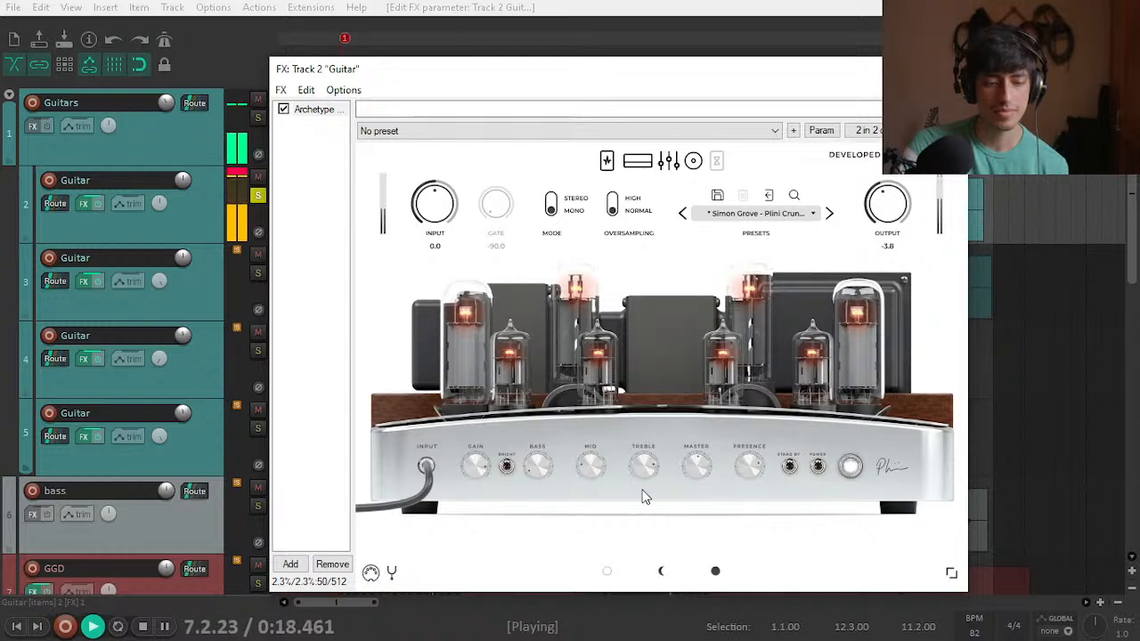
pyautogui.click(607, 162)
pyautogui.moveTo(763, 347); pyautogui.dragTo(761, 436)
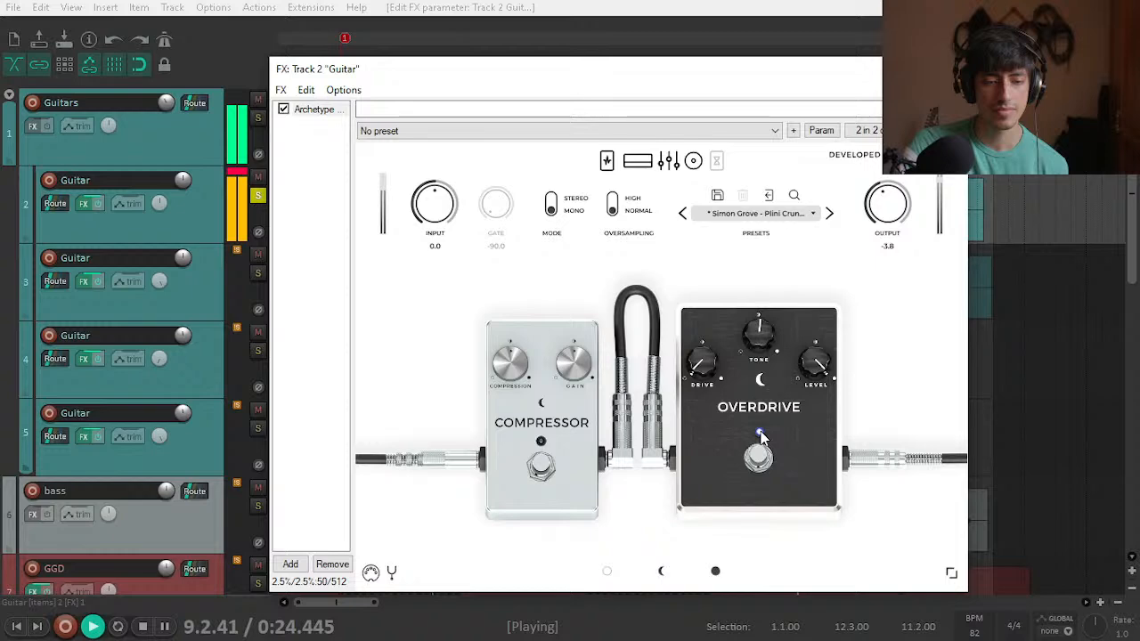
# Step: Cut the silver amp's equalizer to -12.0 at 65 Hz and -5.8 at 125 Hz
pyautogui.click(637, 161)
pyautogui.click(668, 161)
pyautogui.moveTo(522, 367); pyautogui.dragTo(526, 540)
pyautogui.moveTo(556, 388); pyautogui.dragTo(558, 411)
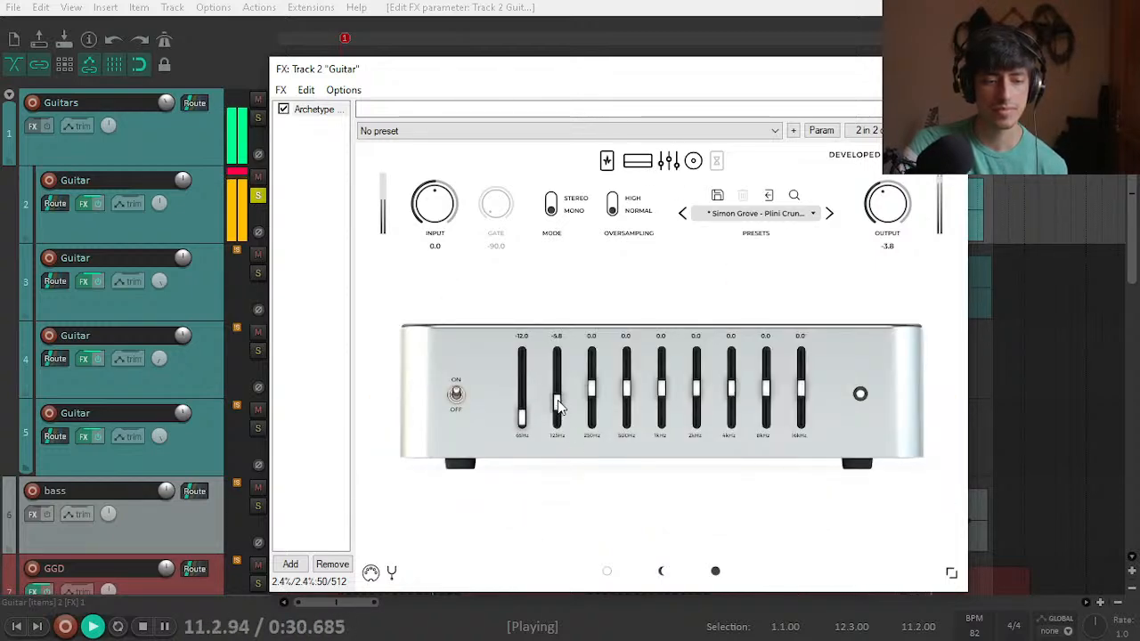
# Step: Try boosting the equalizer's 250 Hz band to 5.7 while replaying the soloed guitar, and reset that band
pyautogui.press('space')
pyautogui.press('space')
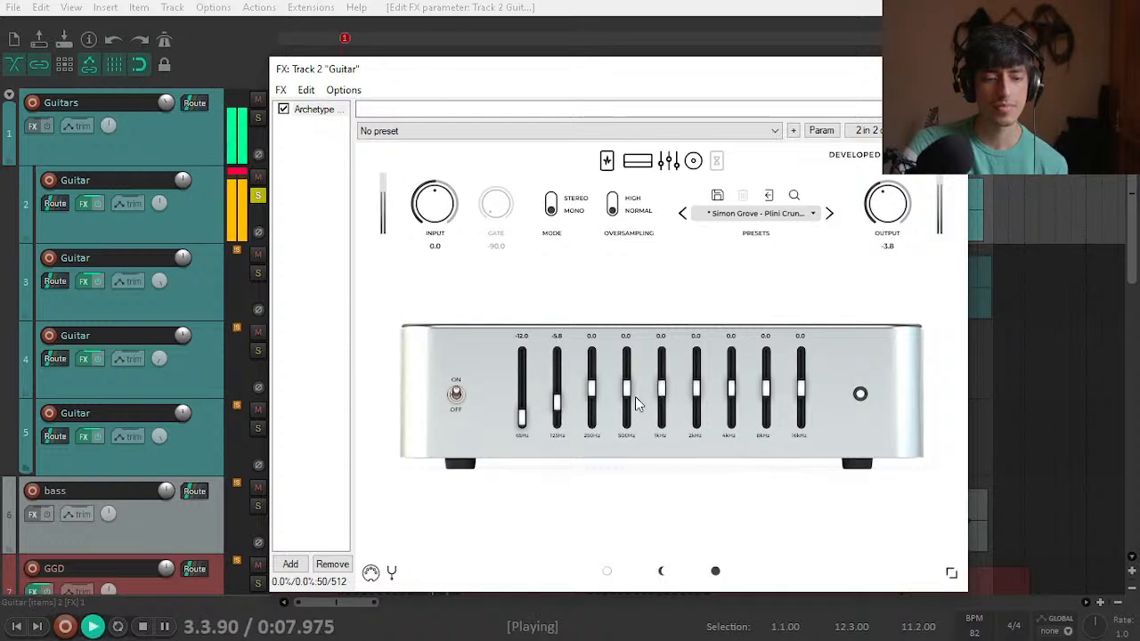
pyautogui.moveTo(591, 388); pyautogui.dragTo(593, 379)
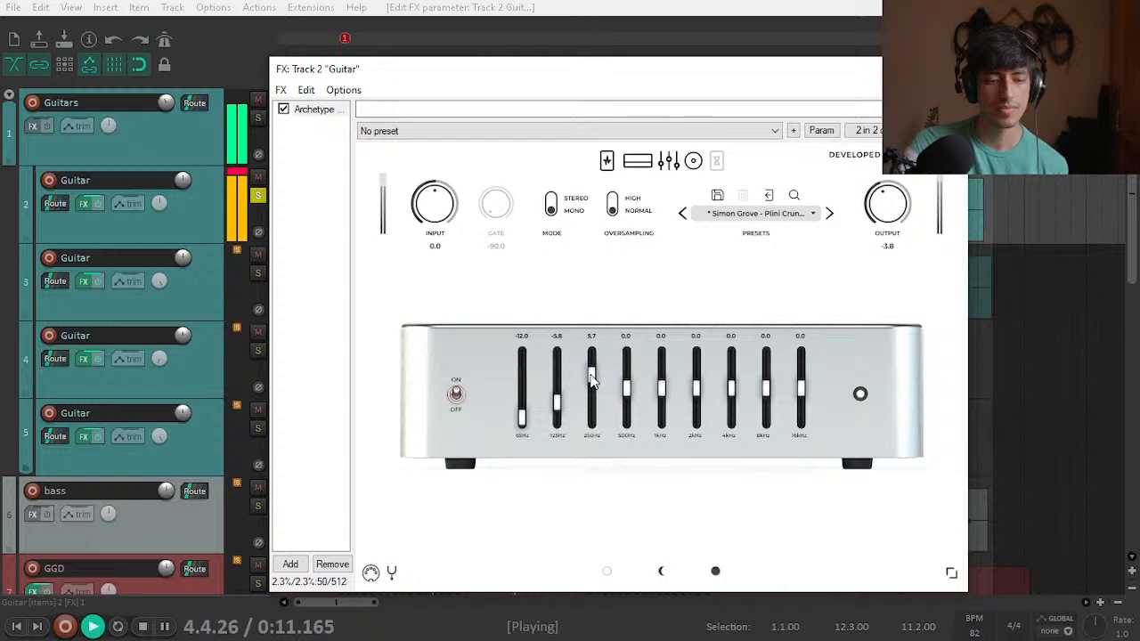
pyautogui.doubleClick(591, 380)
pyautogui.press('space')
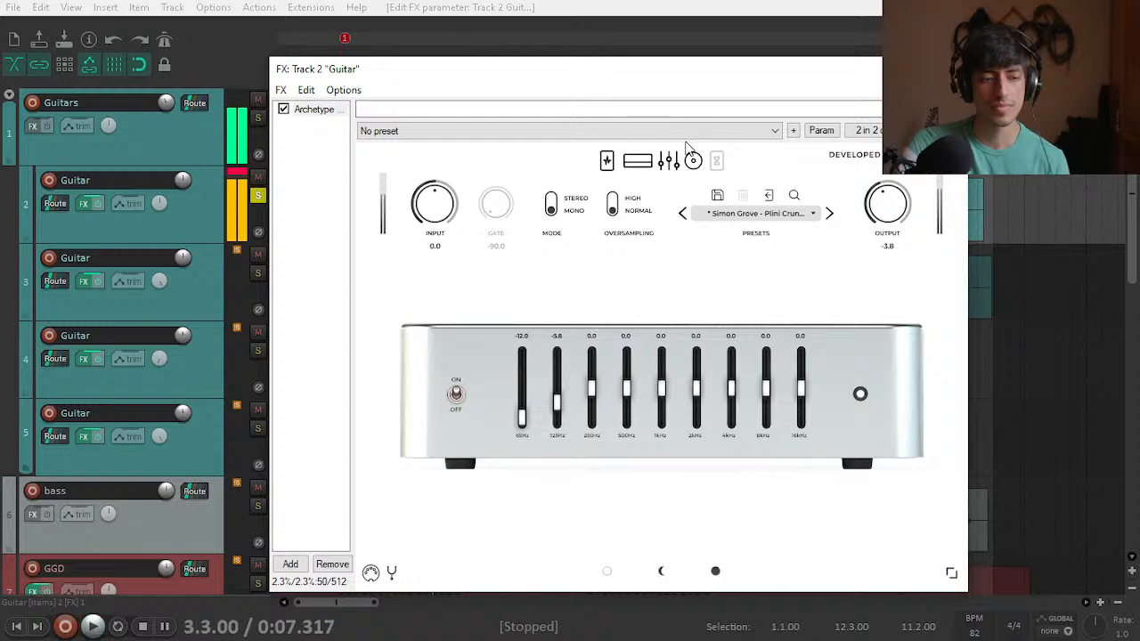
# Step: Switch back to the white amp and play the soloed guitar through it from 3.3.00
pyautogui.click(636, 164)
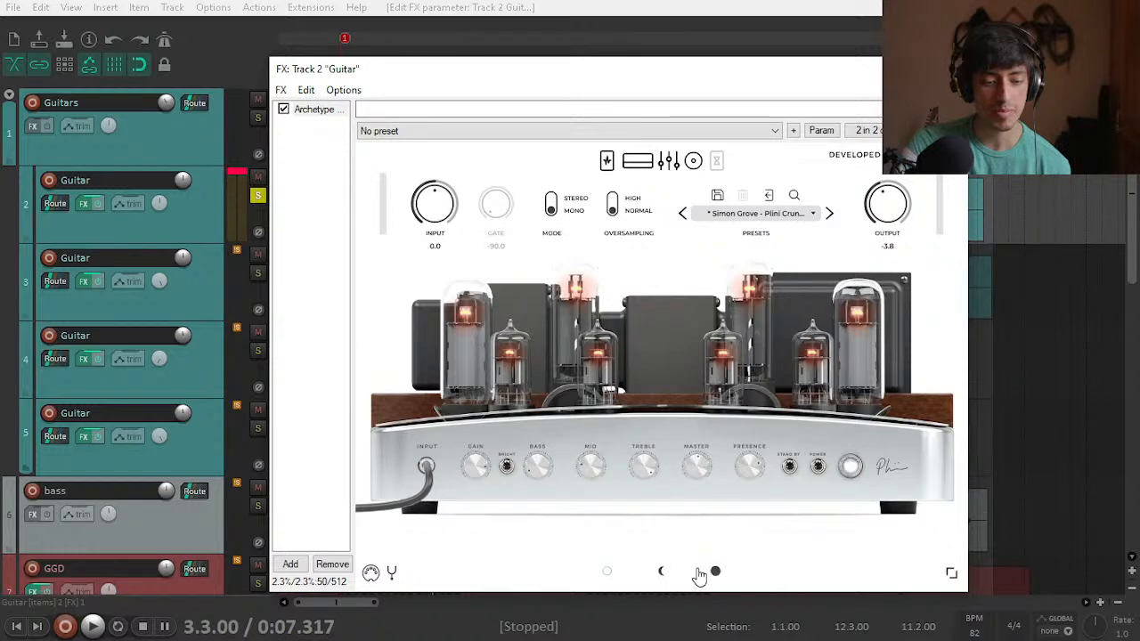
pyautogui.click(660, 572)
pyautogui.press('space')
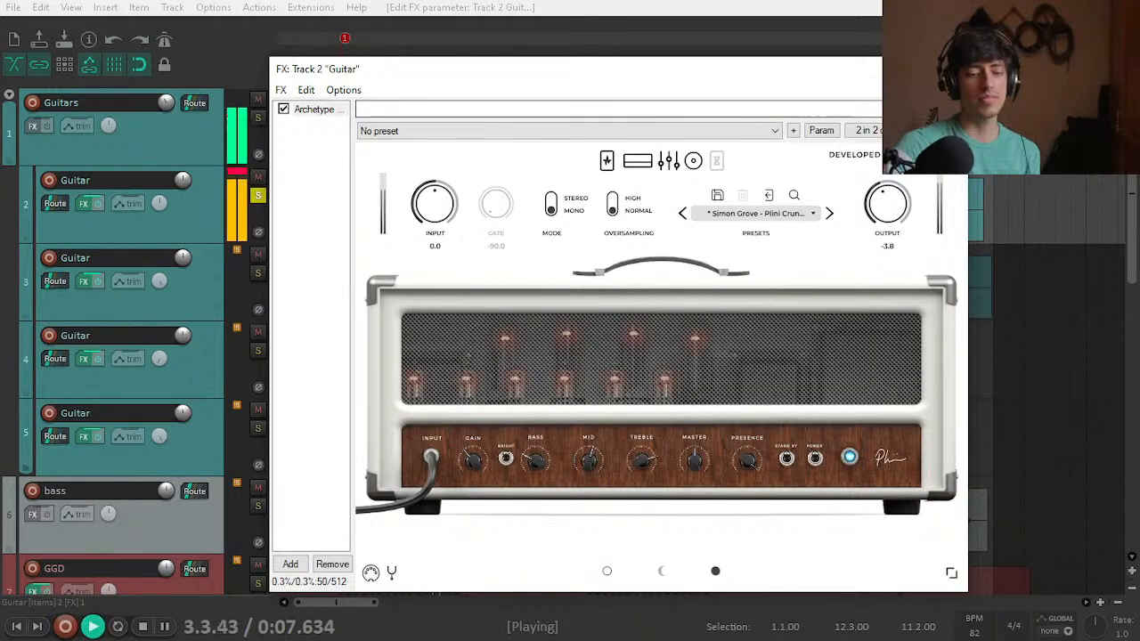
pyautogui.press('space')
# Step: Review the white amp's equalizer and listen to the soloed guitar from the amp view
pyautogui.click(670, 162)
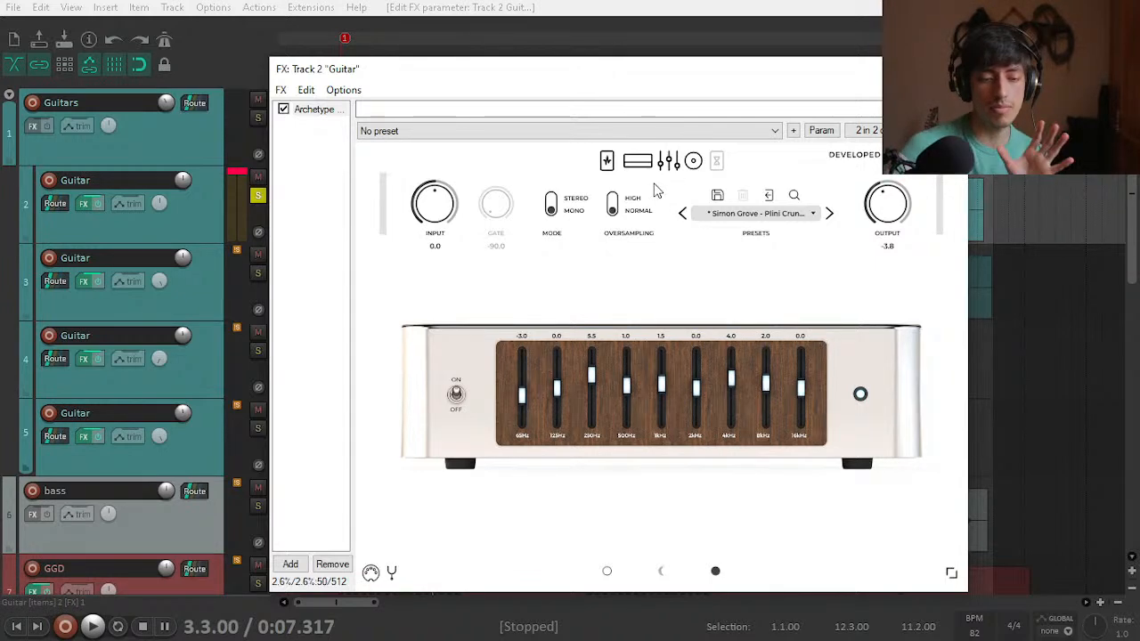
pyautogui.press('space')
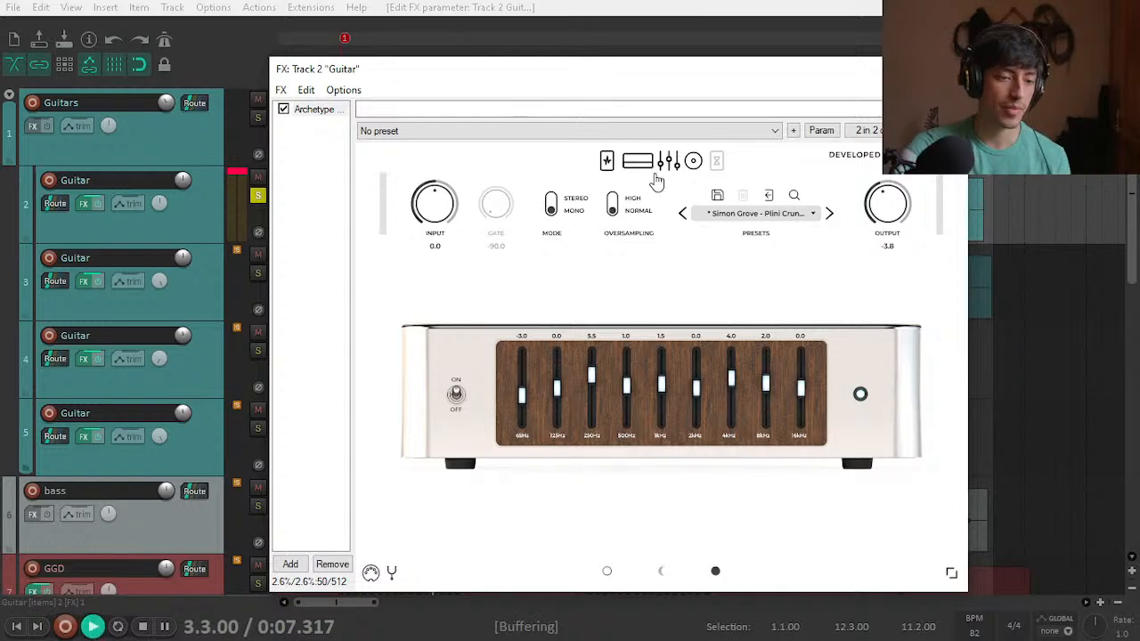
pyautogui.click(638, 160)
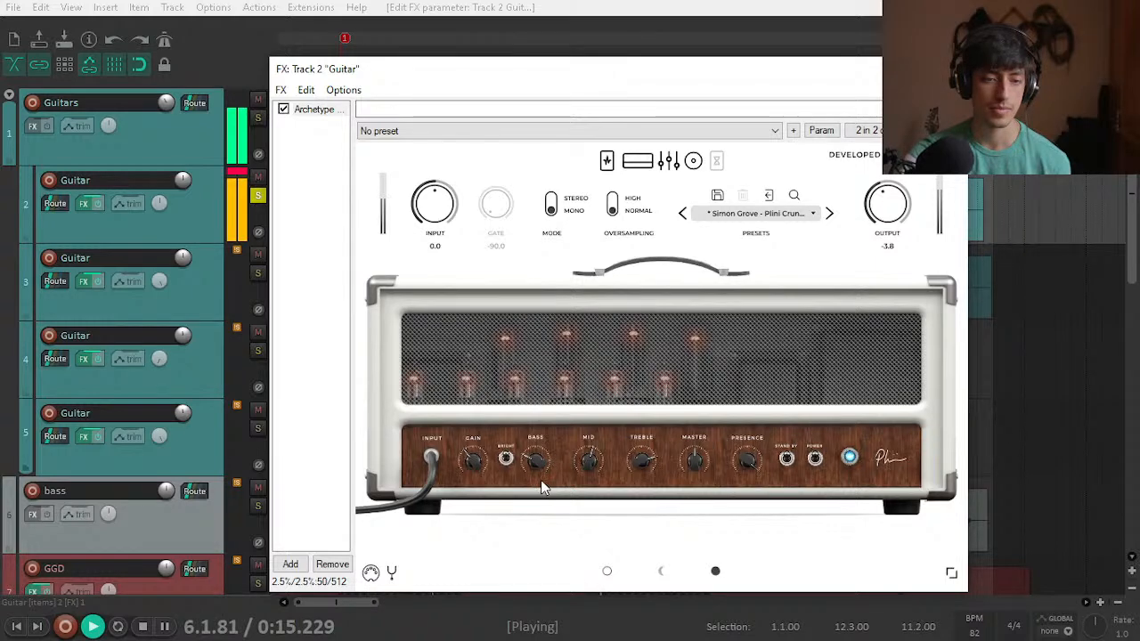
pyautogui.press('space')
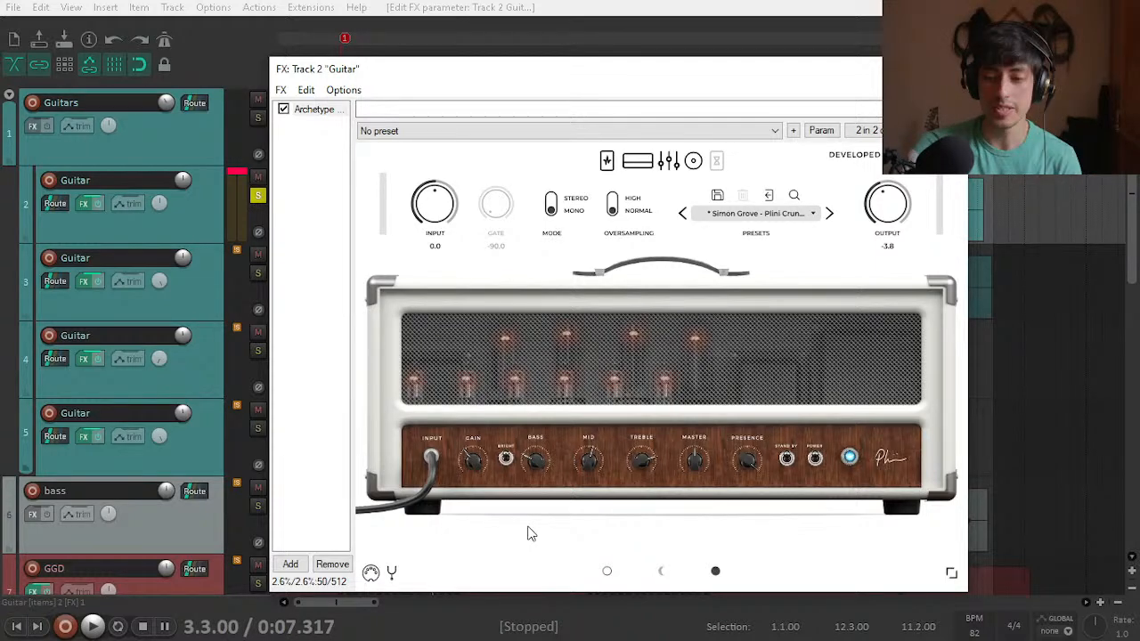
# Step: Lower the Overdrive pedal's Level to its midpoint while comparing the sound with the white amp
pyautogui.press('space')
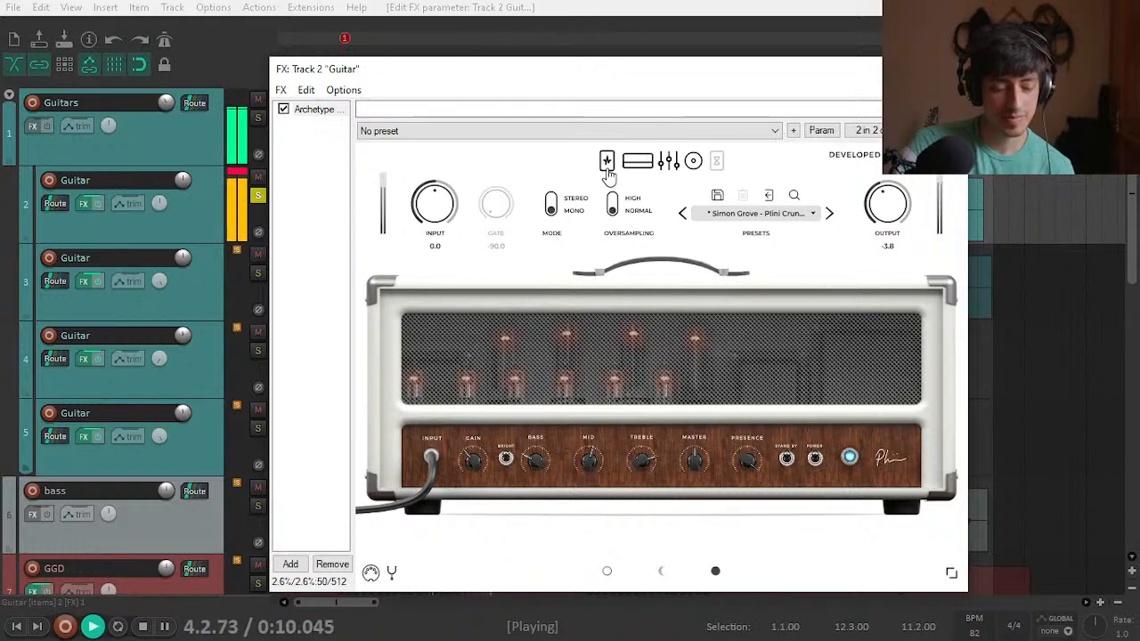
pyautogui.press('space')
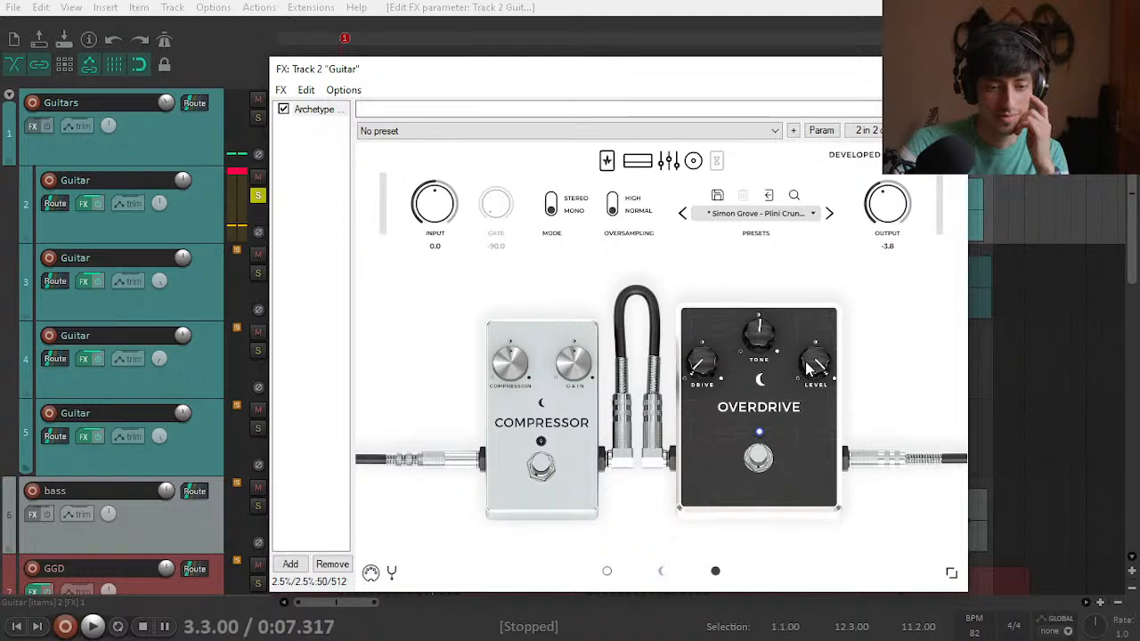
pyautogui.press('space')
pyautogui.click(638, 161)
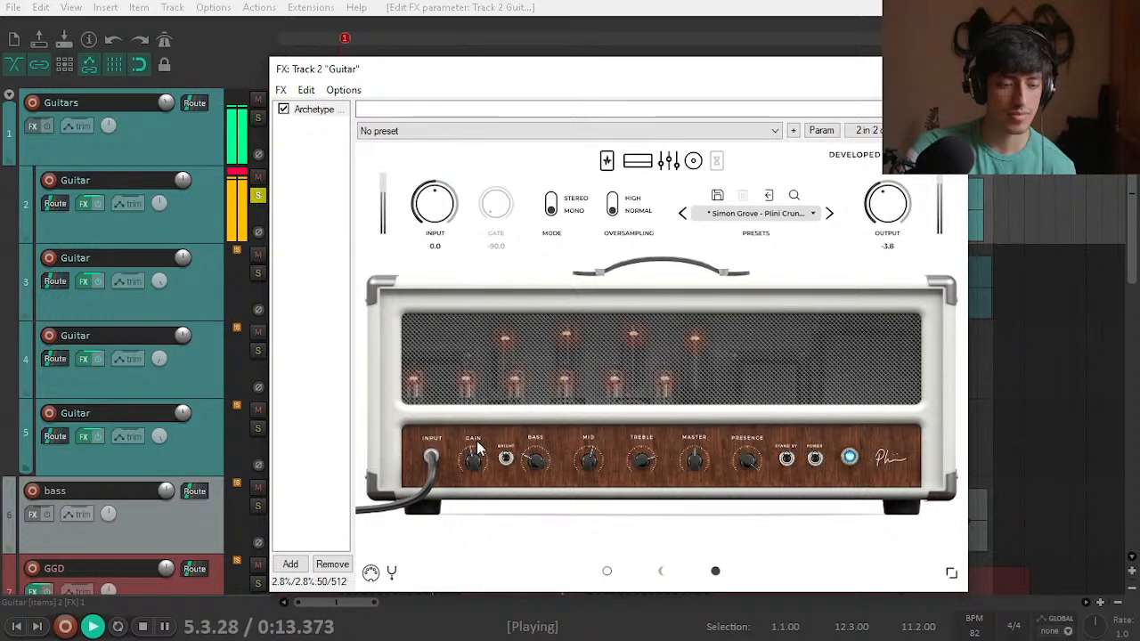
pyautogui.click(606, 160)
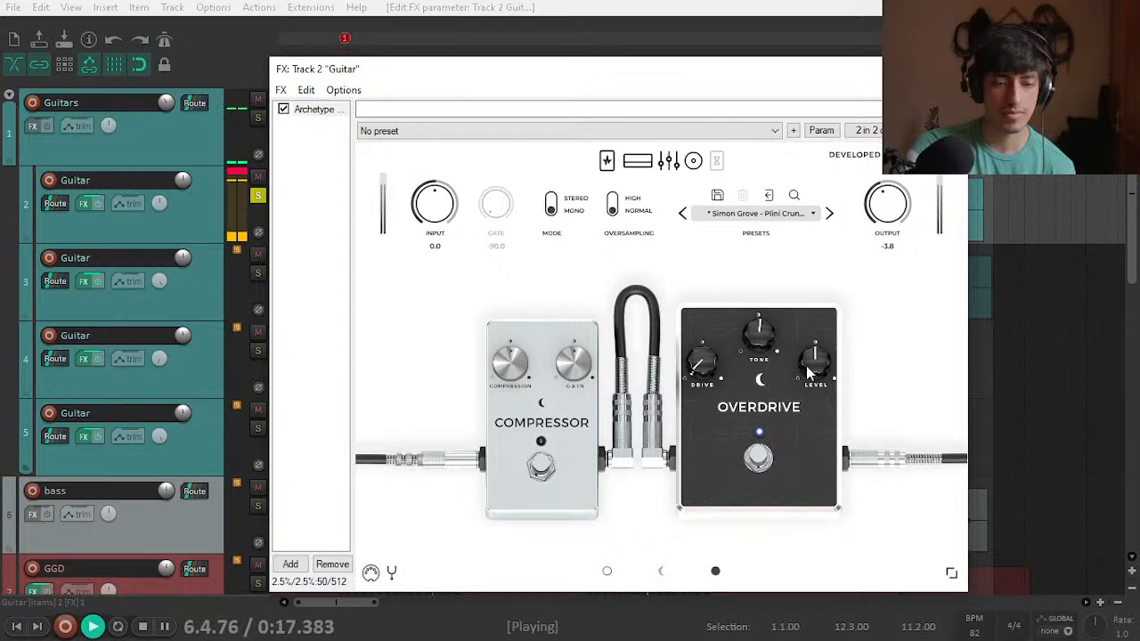
# Step: Adjust the white amp's Gain while replaying the soloed guitar
pyautogui.click(637, 161)
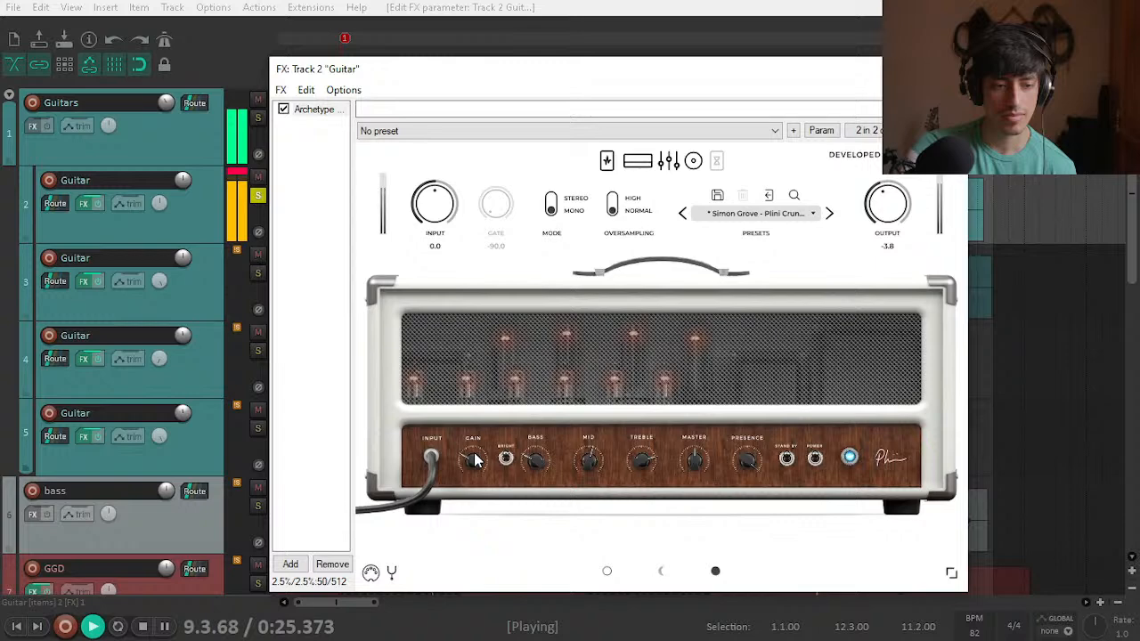
pyautogui.press('space')
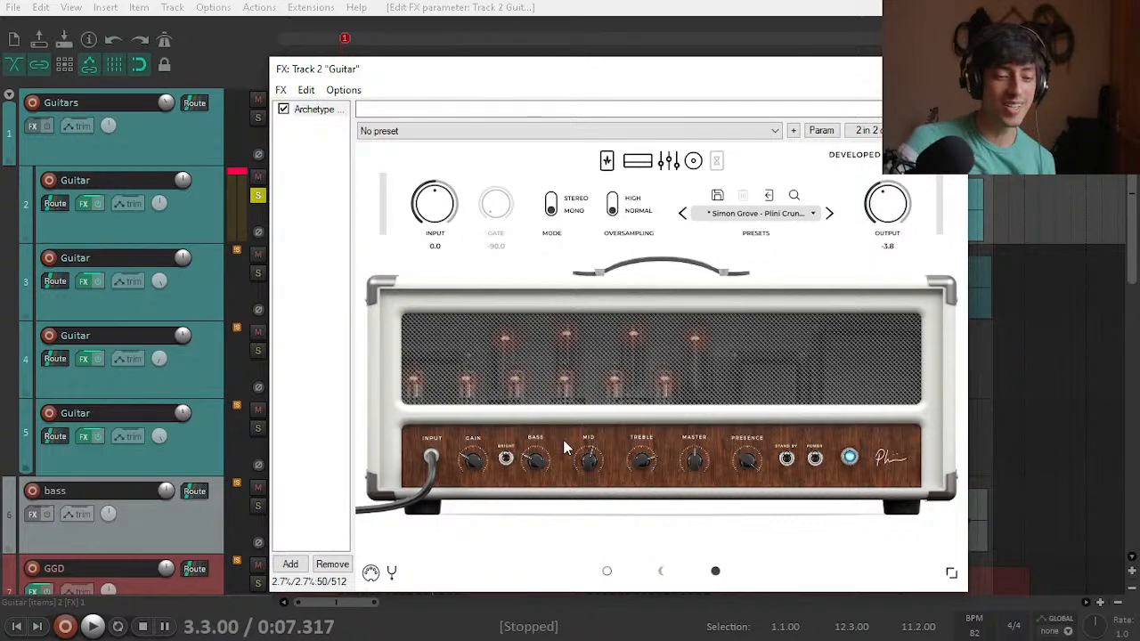
pyautogui.press('space')
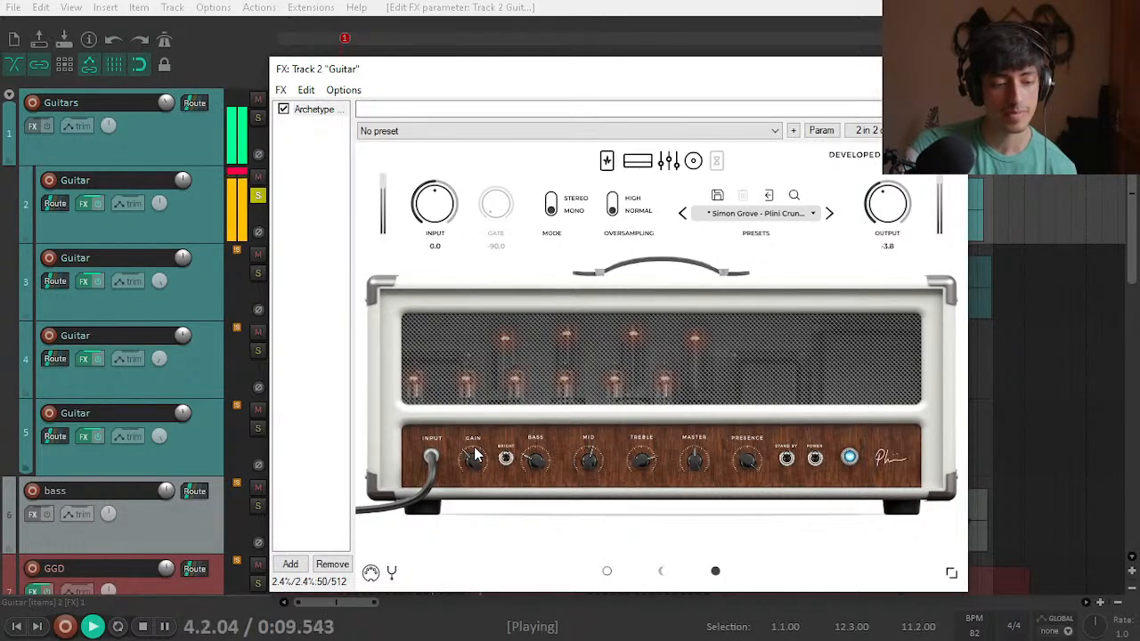
# Step: Readjust the Overdrive pedal's Level while listening to the soloed guitar through the white amp
pyautogui.click(608, 162)
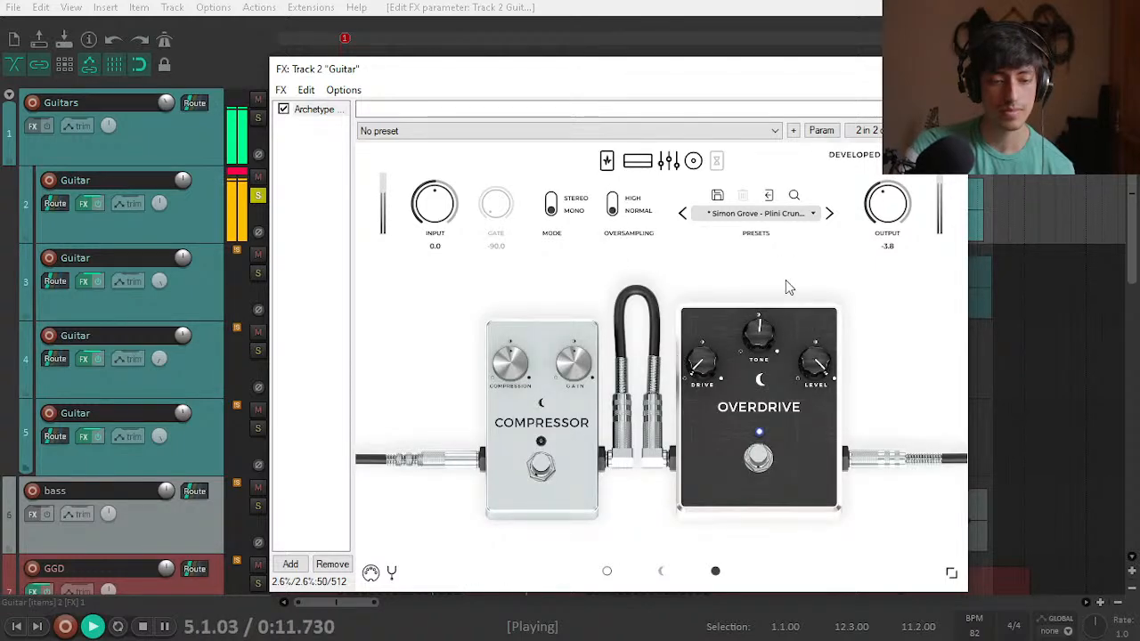
pyautogui.moveTo(815, 362); pyautogui.dragTo(808, 412)
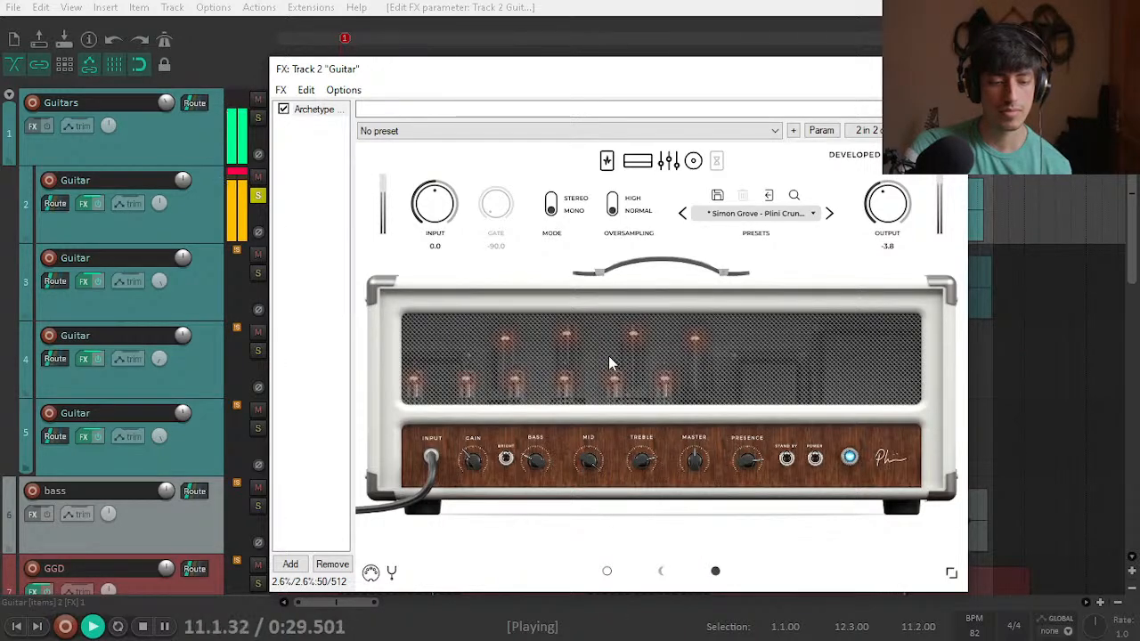
pyautogui.press('space')
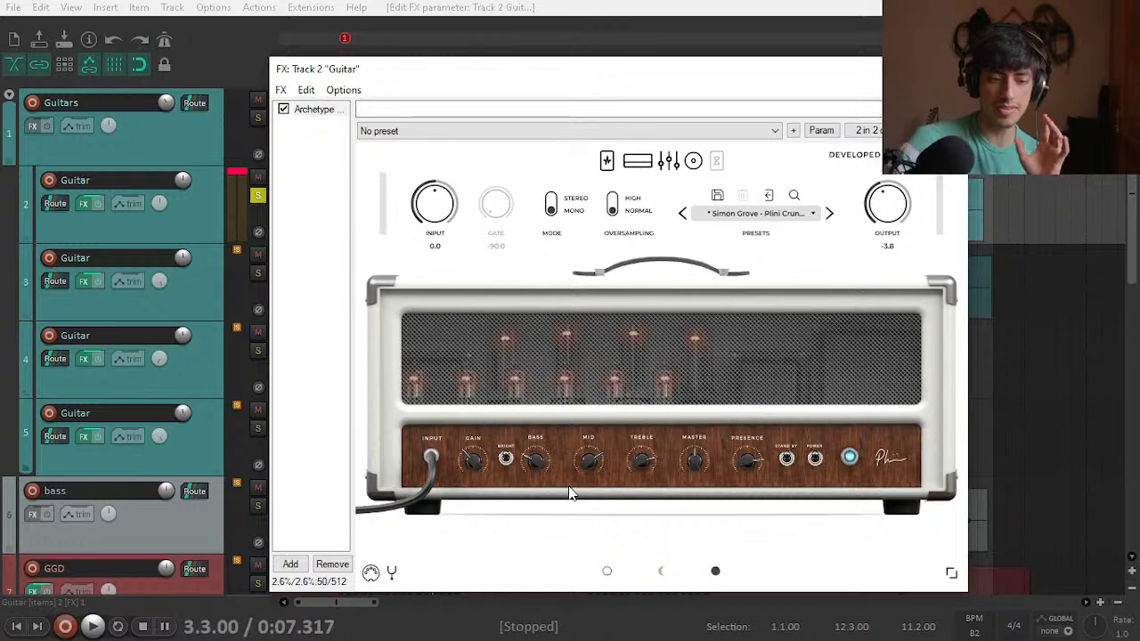
# Step: Lower the plugin's Output to -9.6 while replaying the soloed guitar, and close the plugin window
pyautogui.press('space')
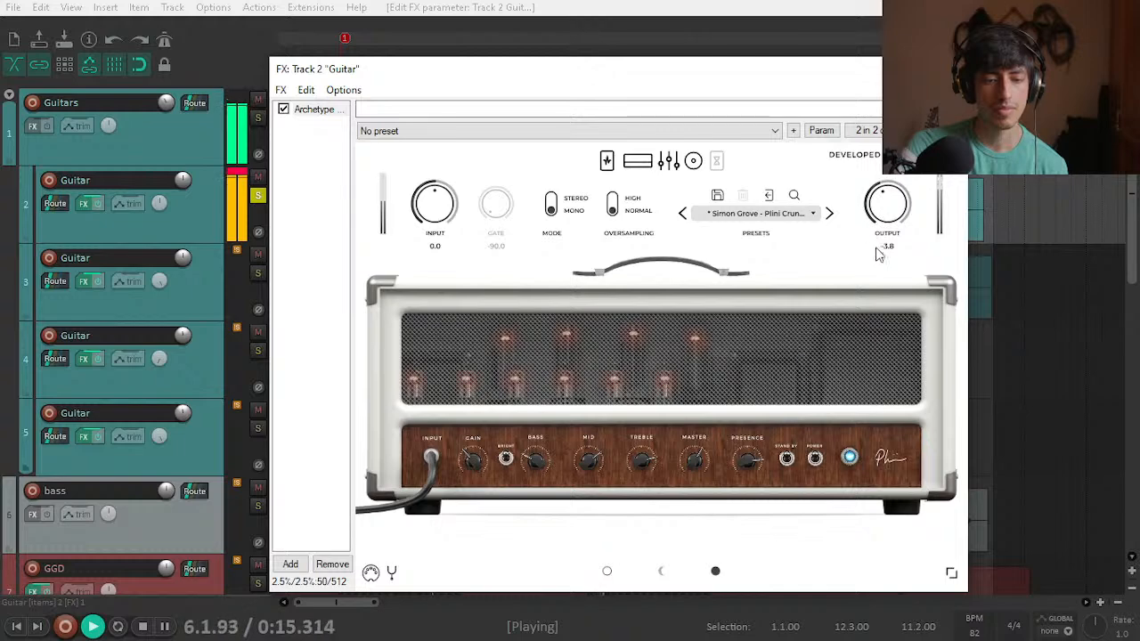
pyautogui.moveTo(885, 214); pyautogui.dragTo(877, 247)
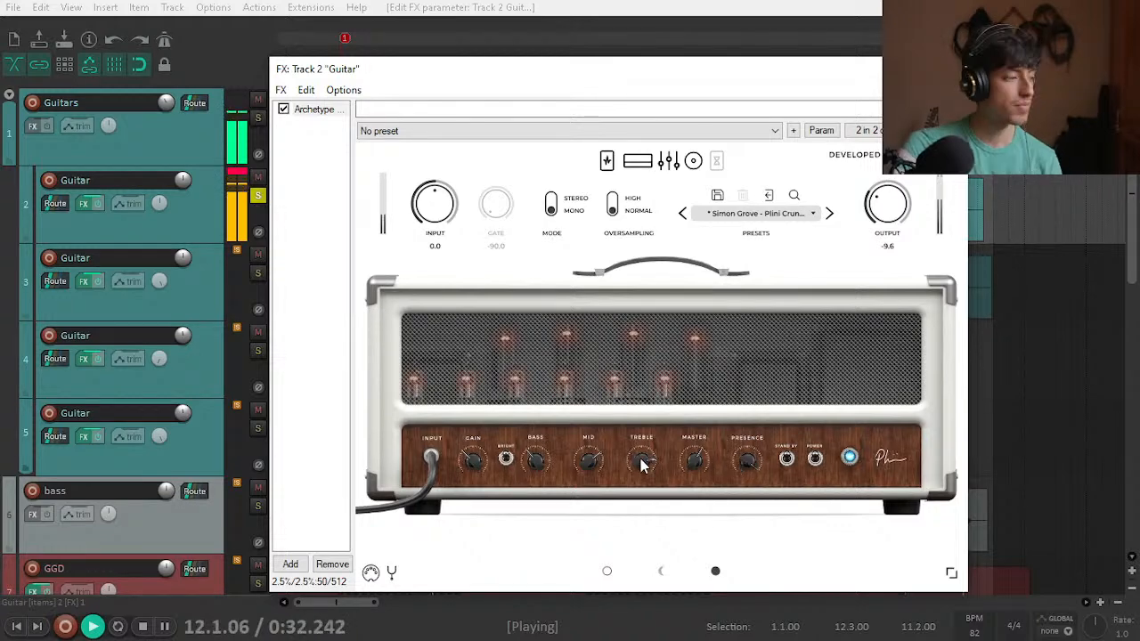
pyautogui.press('space')
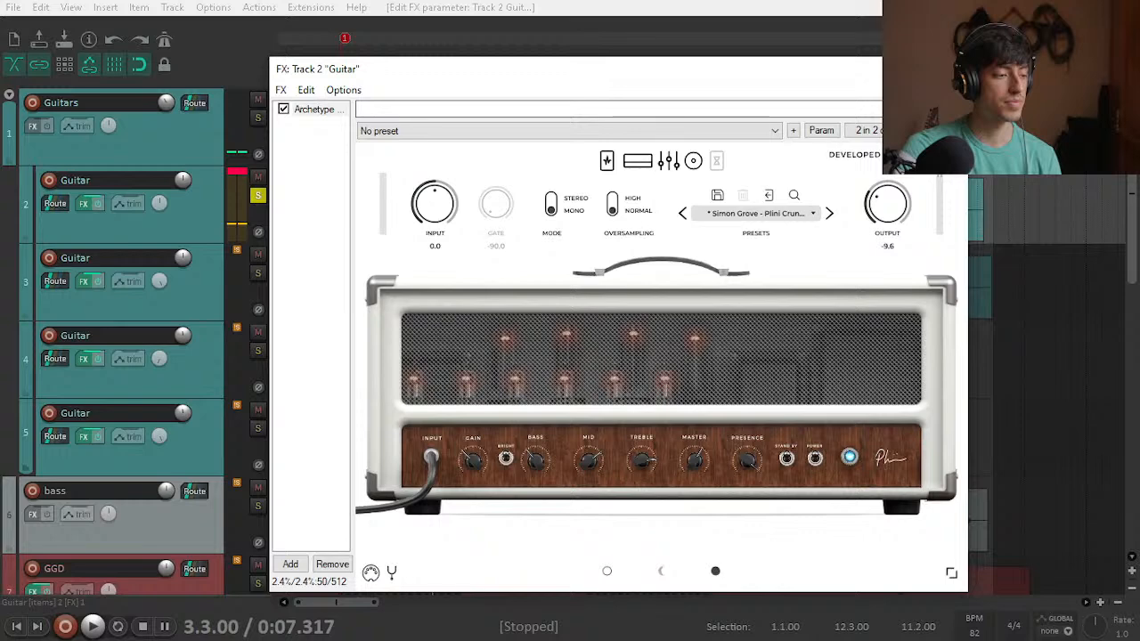
pyautogui.press('space')
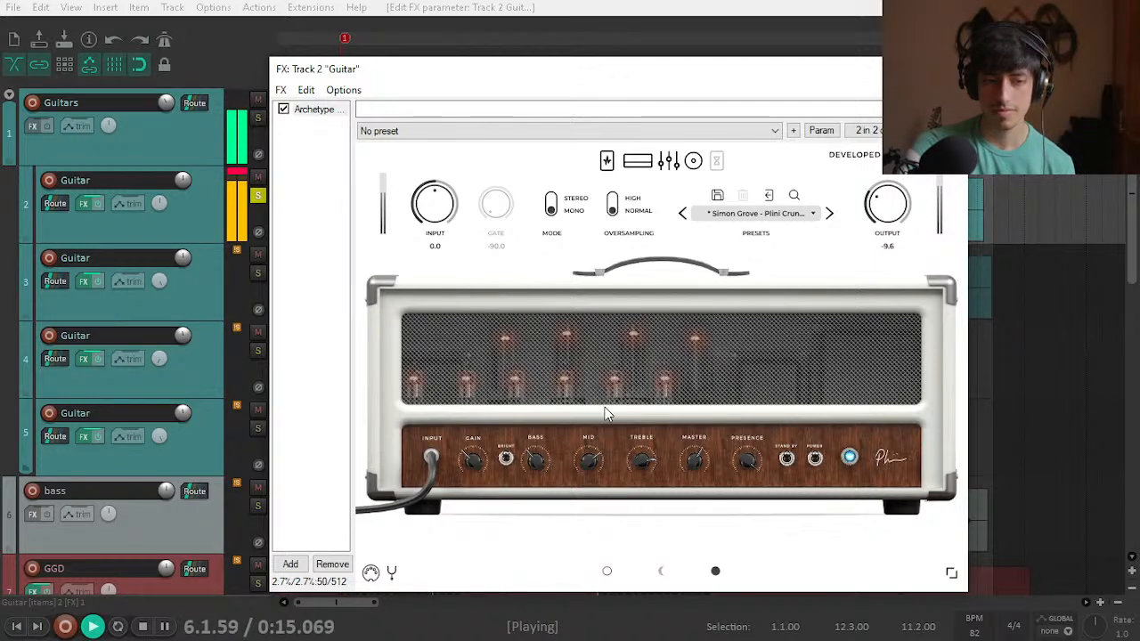
pyautogui.press('space')
pyautogui.press('Escape')
# Step: Unmute the Reference folder, solo its Guitars track and play the Green Day guitar stem from 27.1.00
pyautogui.scroll(-4, 779, 391)
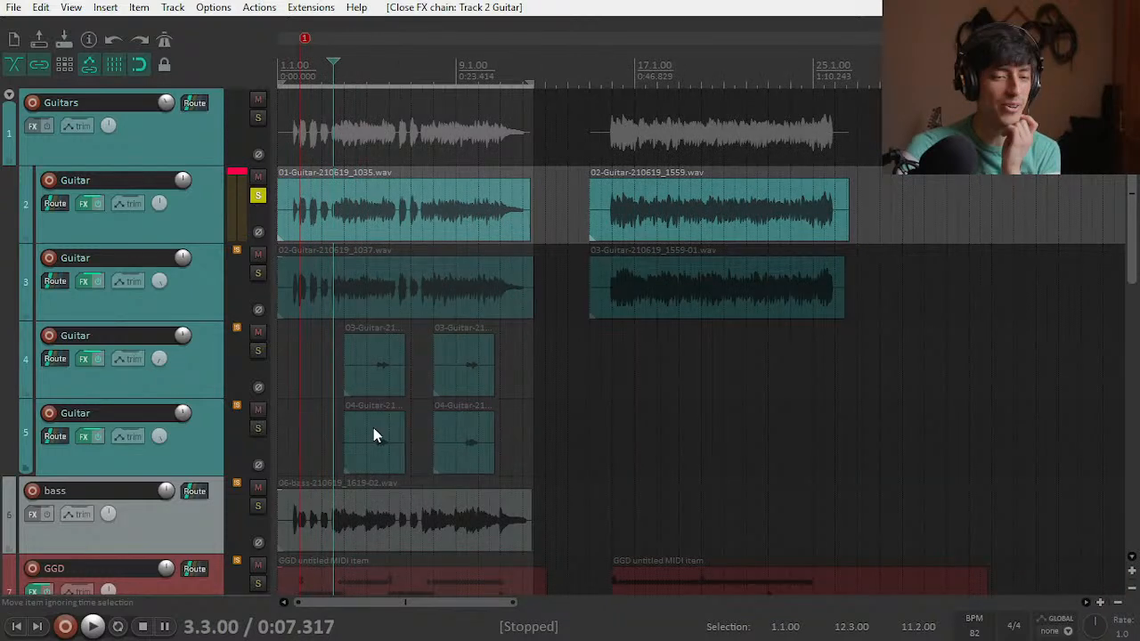
pyautogui.scroll(-10, 373, 427)
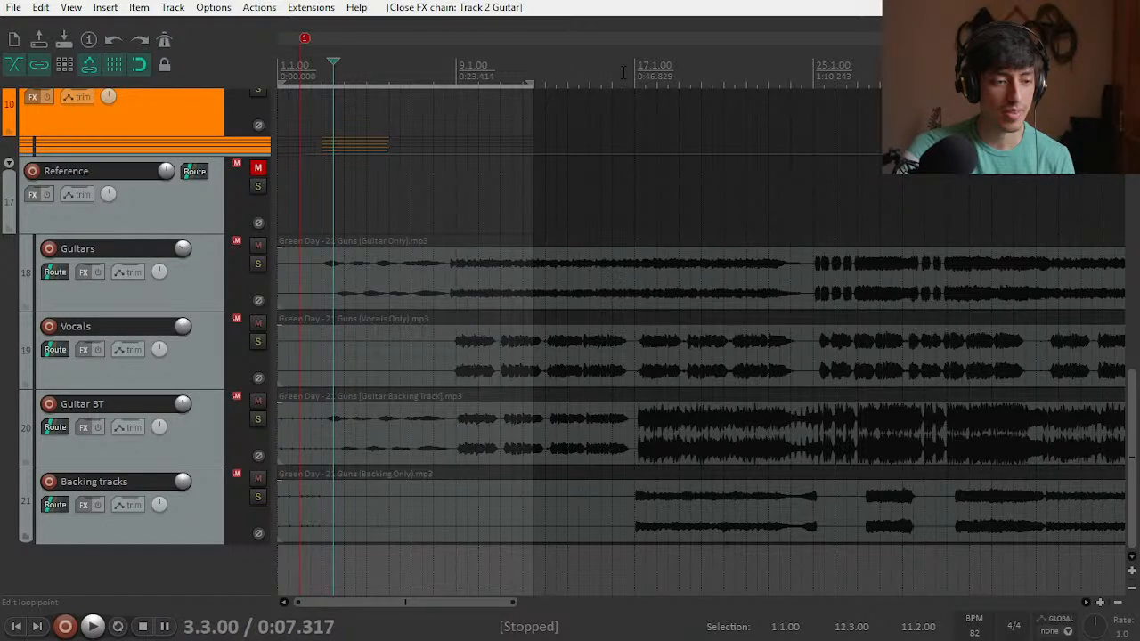
pyautogui.press('space')
pyautogui.click(258, 263)
pyautogui.click(858, 70)
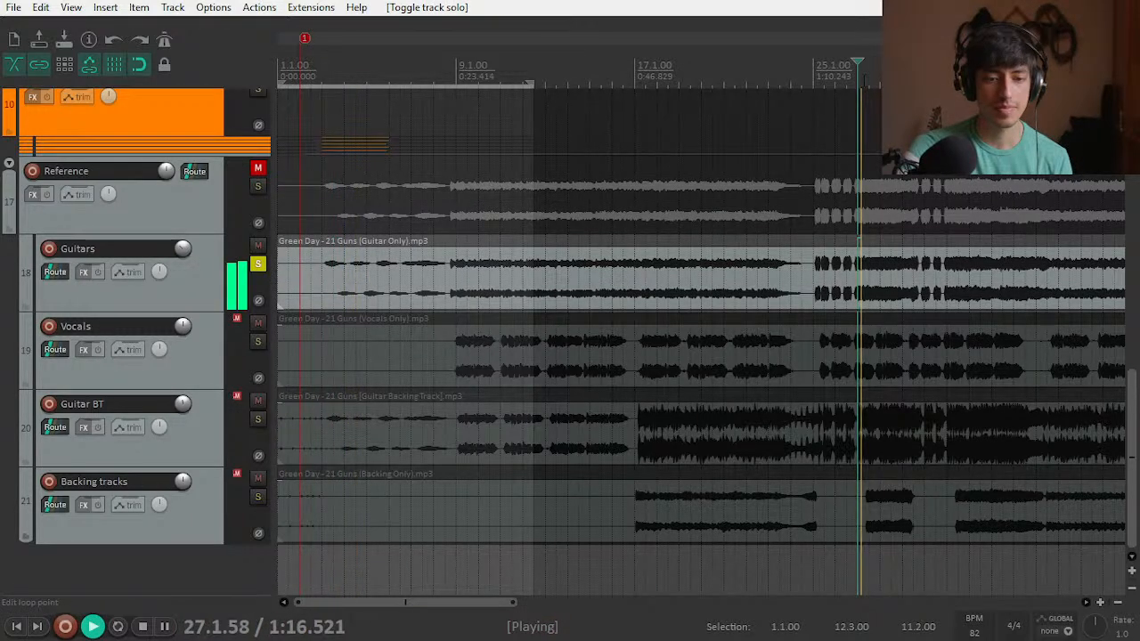
pyautogui.click(257, 167)
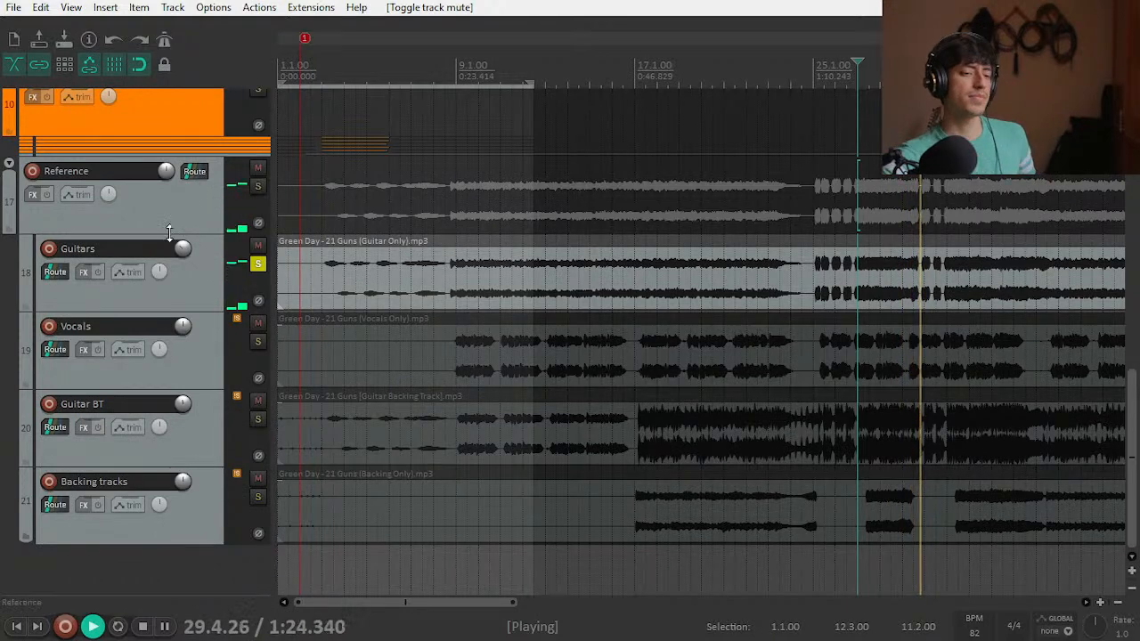
# Step: Set the reference Guitars track's volume to -3.24 dB while it plays, and stop playback
pyautogui.moveTo(183, 249); pyautogui.dragTo(183, 250)
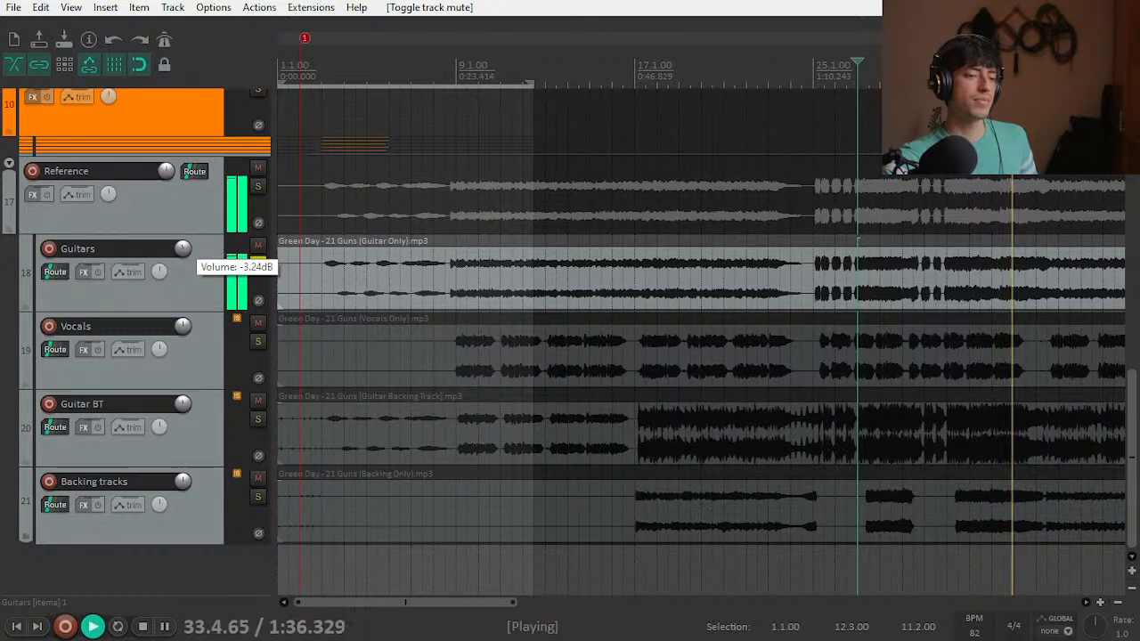
pyautogui.click(183, 247)
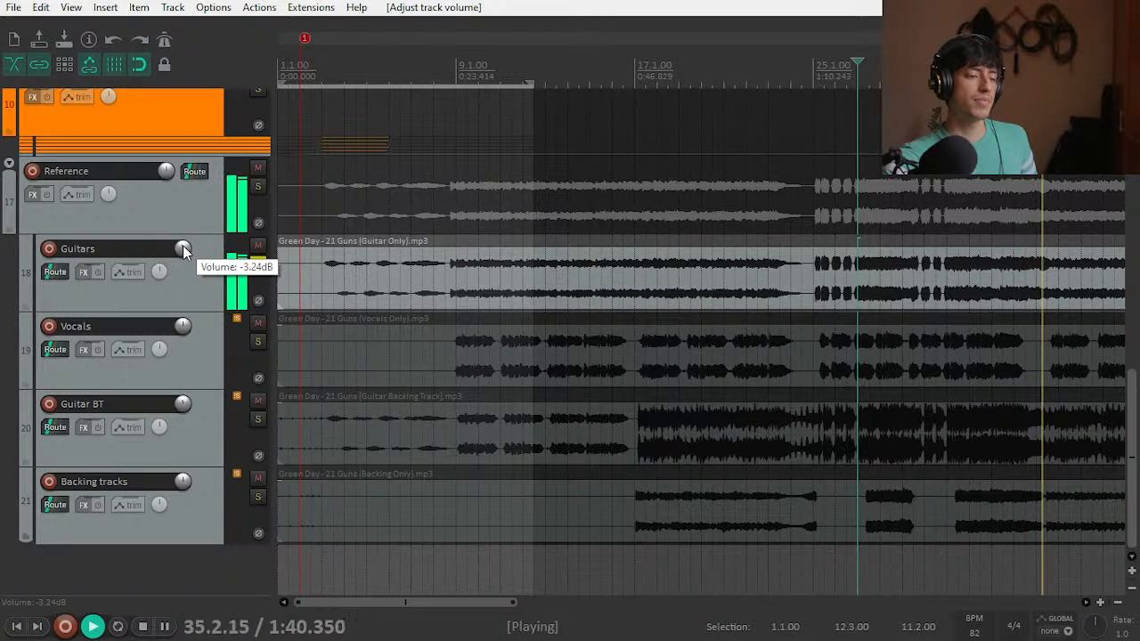
pyautogui.press('space')
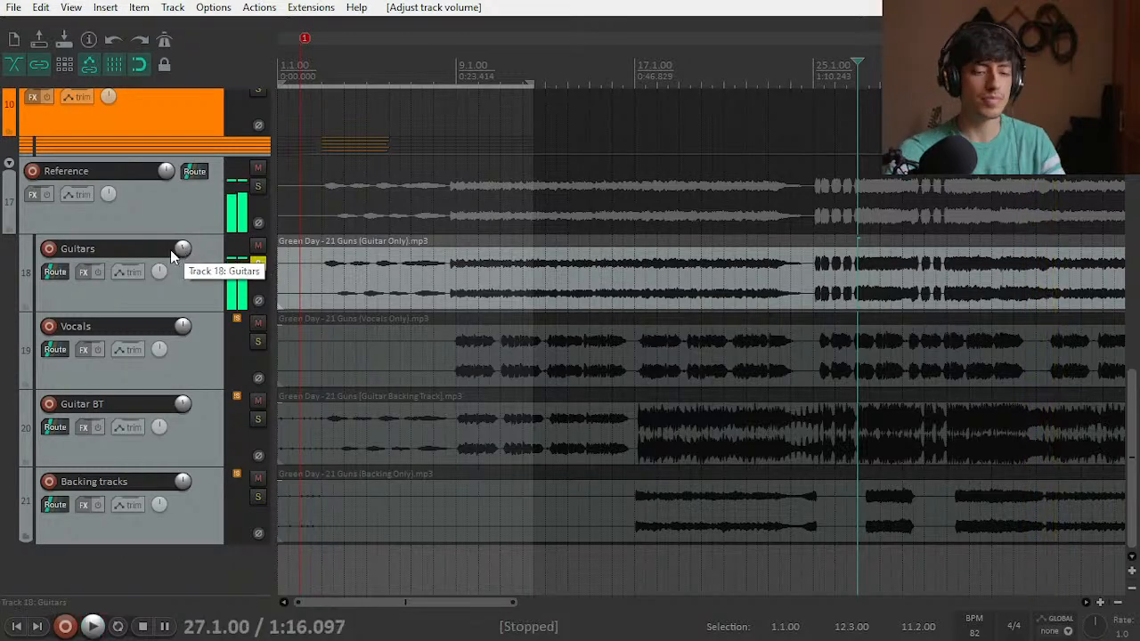
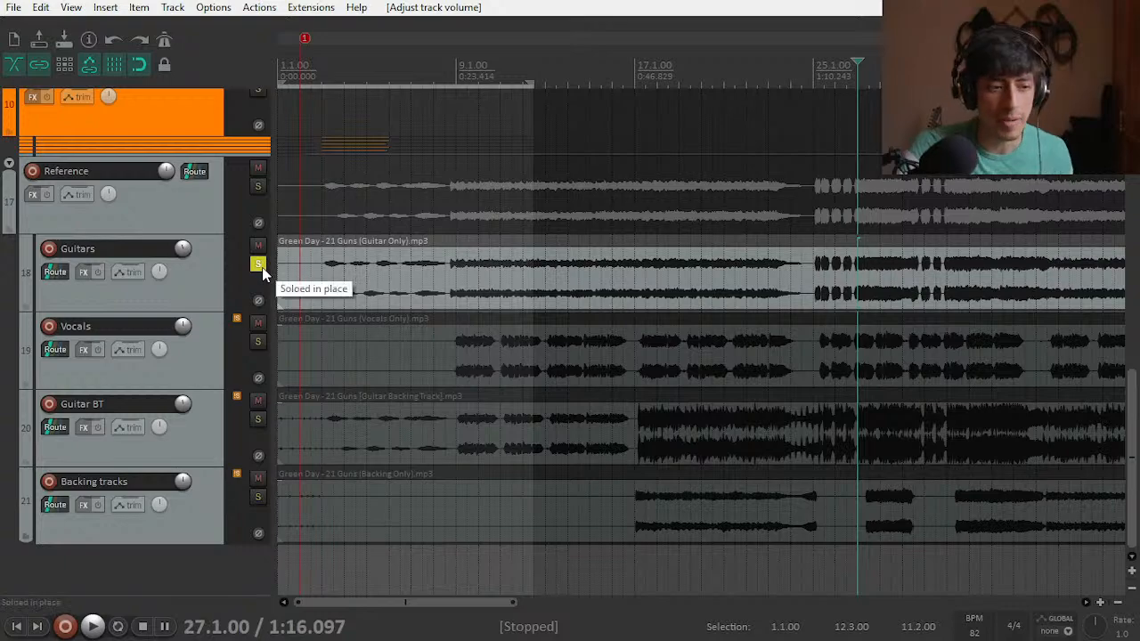
# Step: Remove the solo from the reference Guitars track, mute the Reference folder and return to the recorded guitar tracks
pyautogui.click(258, 265)
pyautogui.scroll(5, 702, 339)
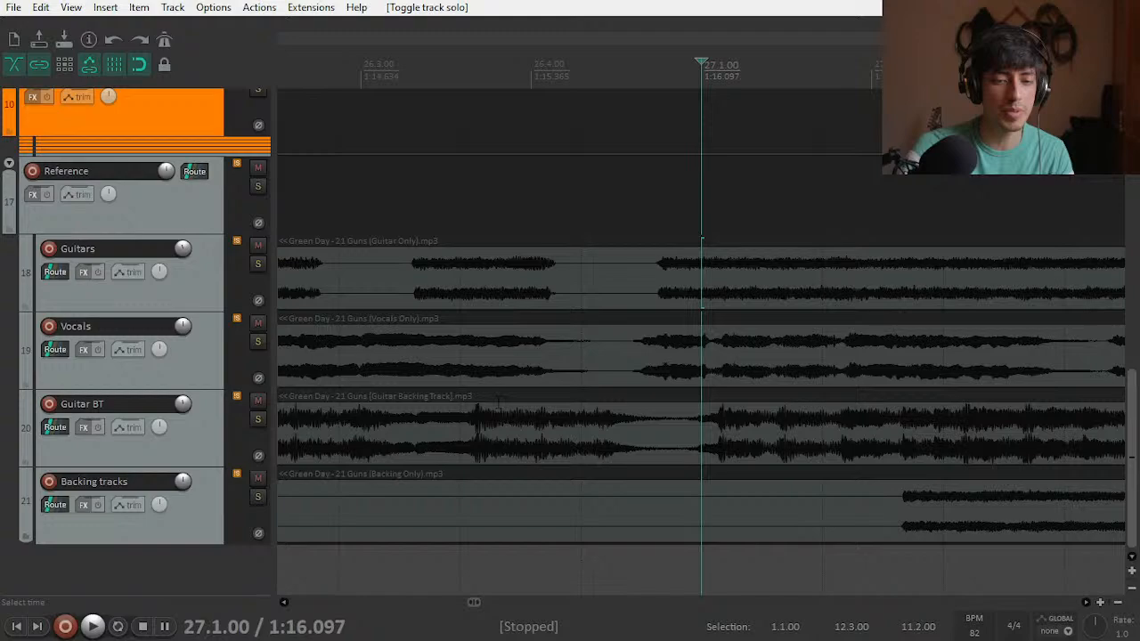
pyautogui.click(257, 168)
pyautogui.scroll(-5, 462, 603)
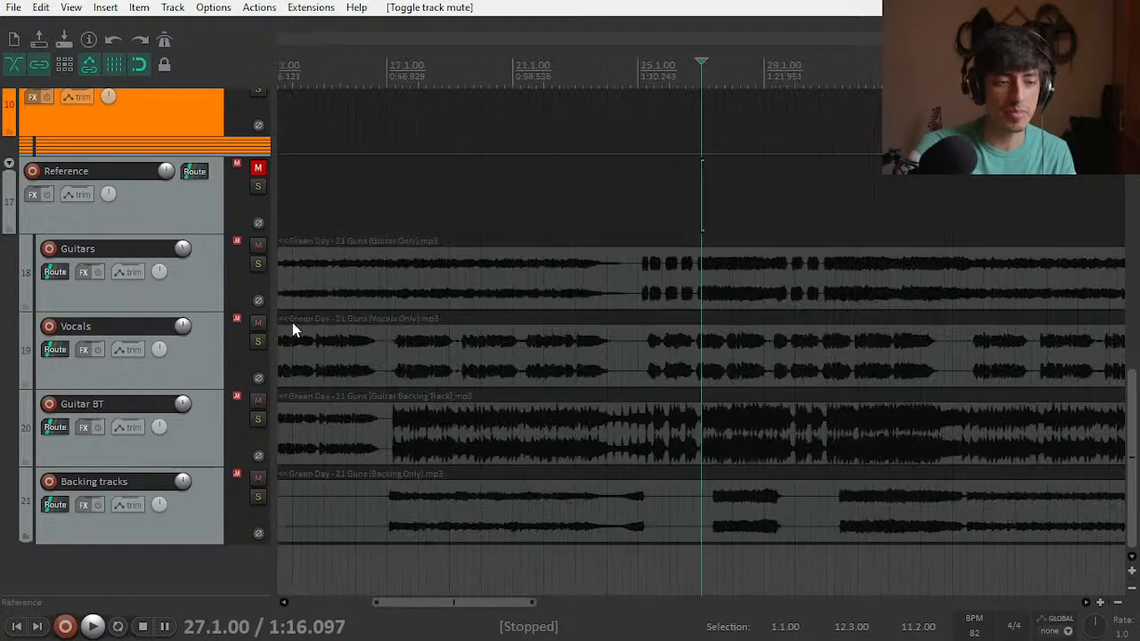
pyautogui.scroll(-3, 270, 338)
pyautogui.scroll(15, 169, 329)
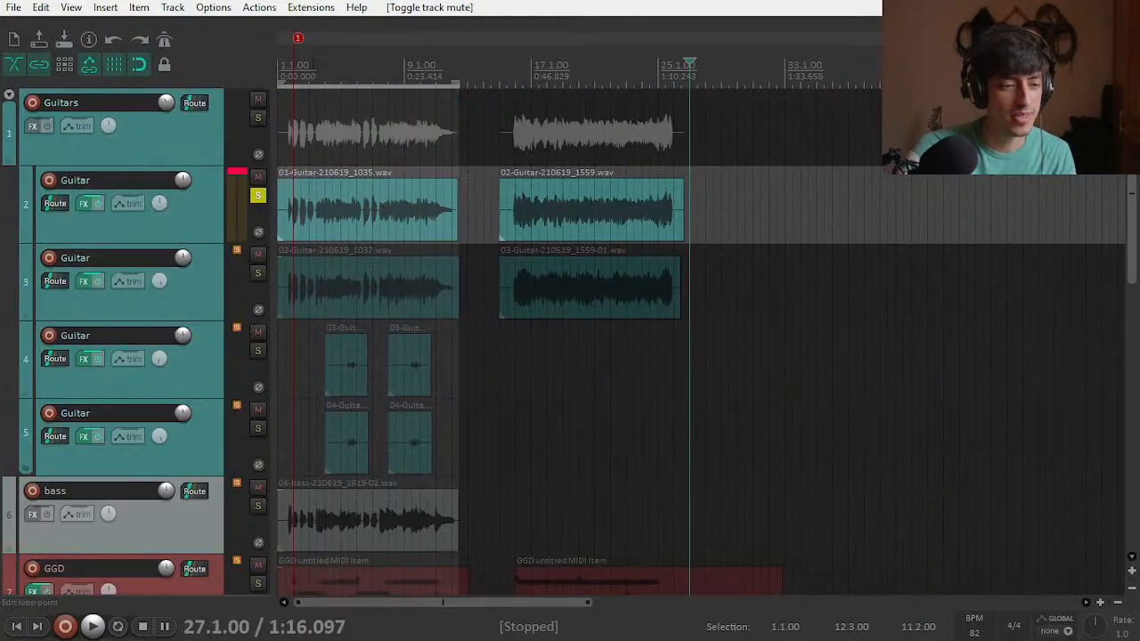
# Step: Play the soloed first guitar from 3.1.00 and reopen its Archetype Plini plugin window
pyautogui.click(324, 71)
pyautogui.click(309, 71)
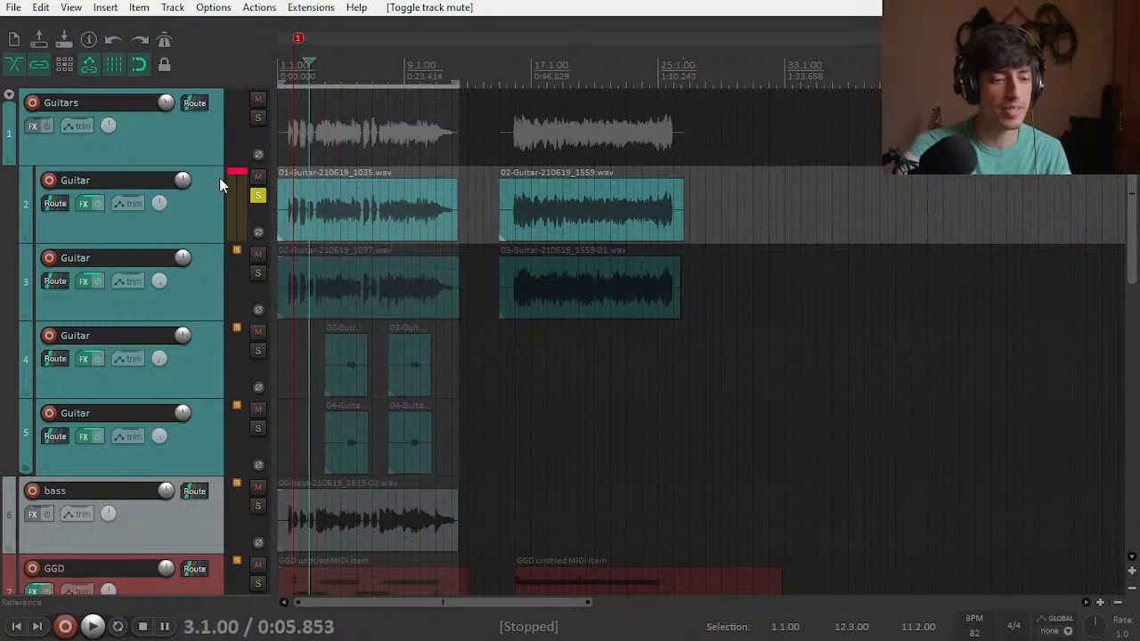
pyautogui.press('space')
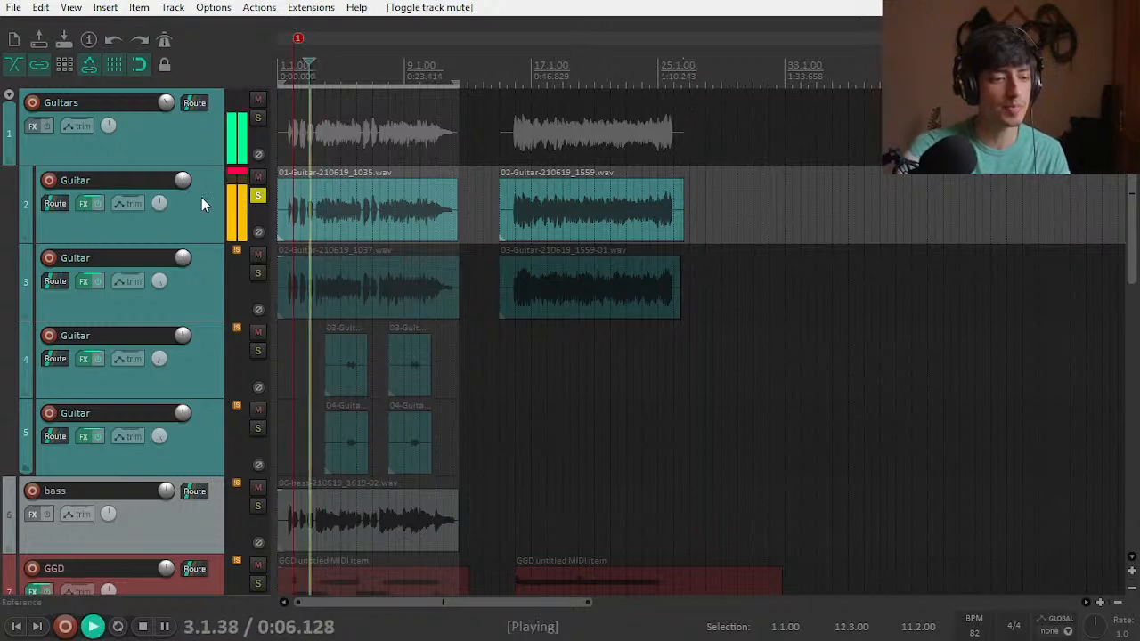
pyautogui.click(85, 203)
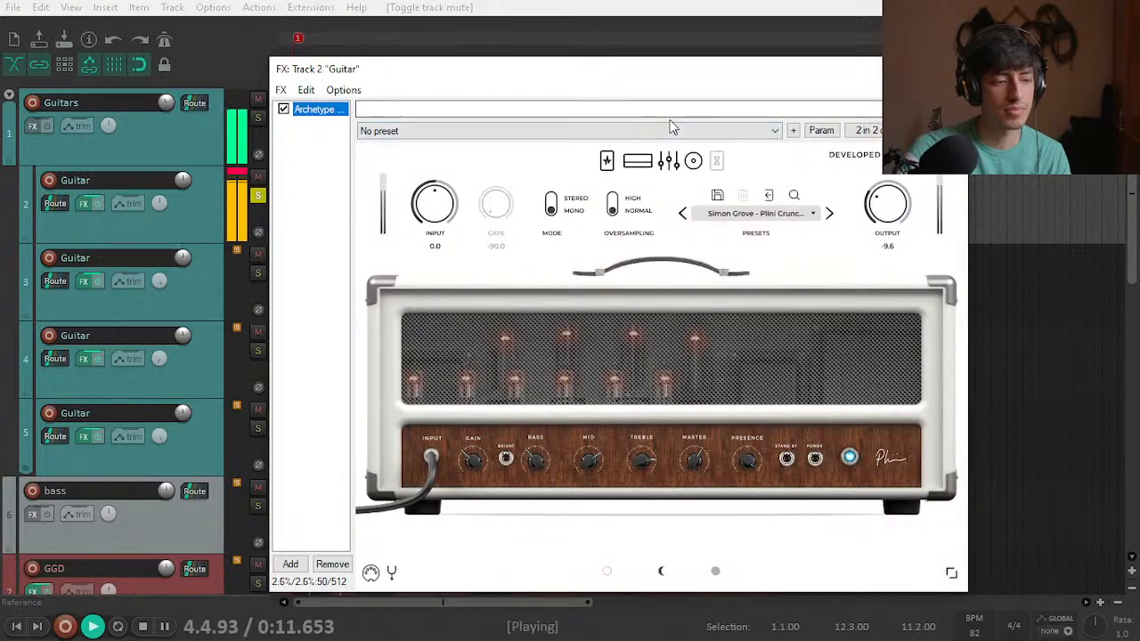
pyautogui.press('space')
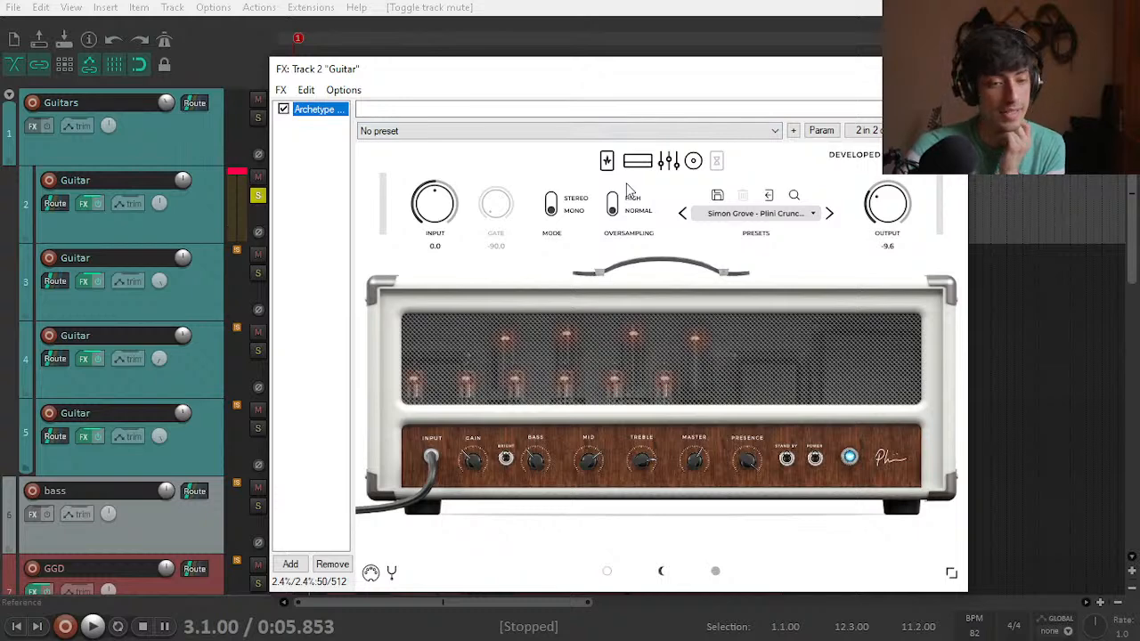
# Step: Set the white amp equalizer's 250 Hz band to 4.8 while replaying the soloed guitar, and close the plugin
pyautogui.press('space')
pyautogui.click(607, 161)
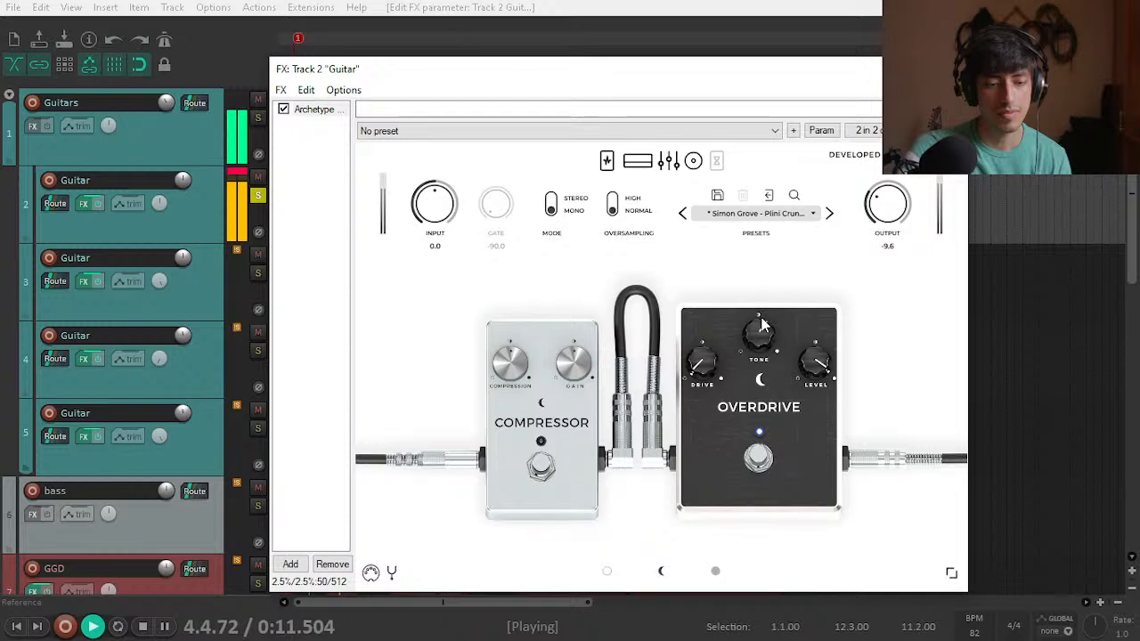
pyautogui.click(637, 160)
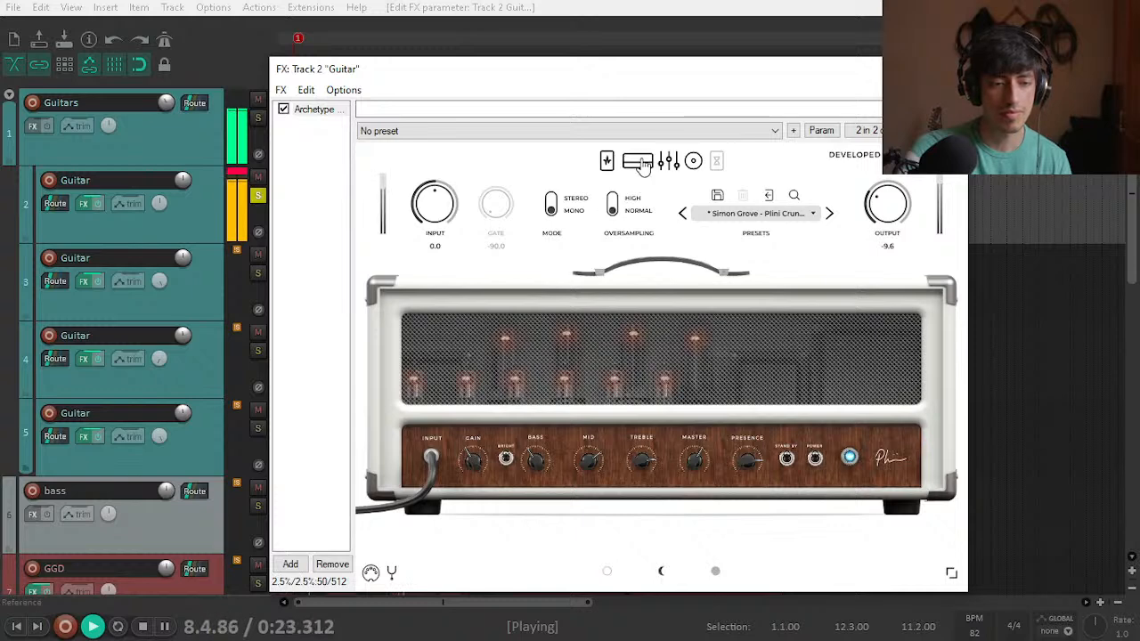
pyautogui.click(673, 164)
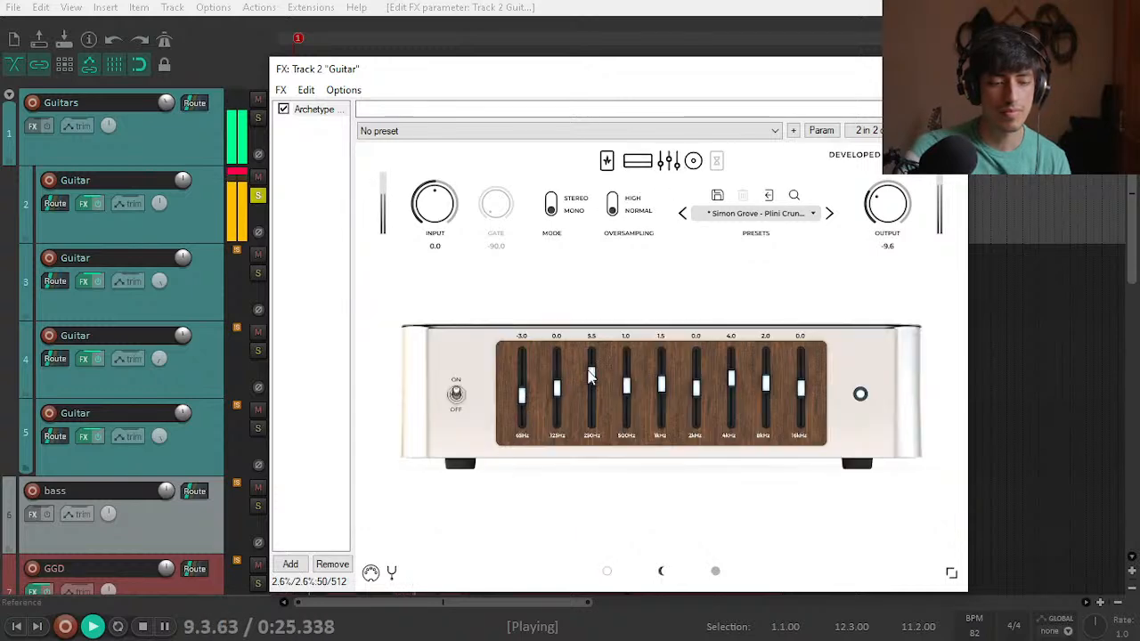
pyautogui.moveTo(594, 379); pyautogui.dragTo(595, 381)
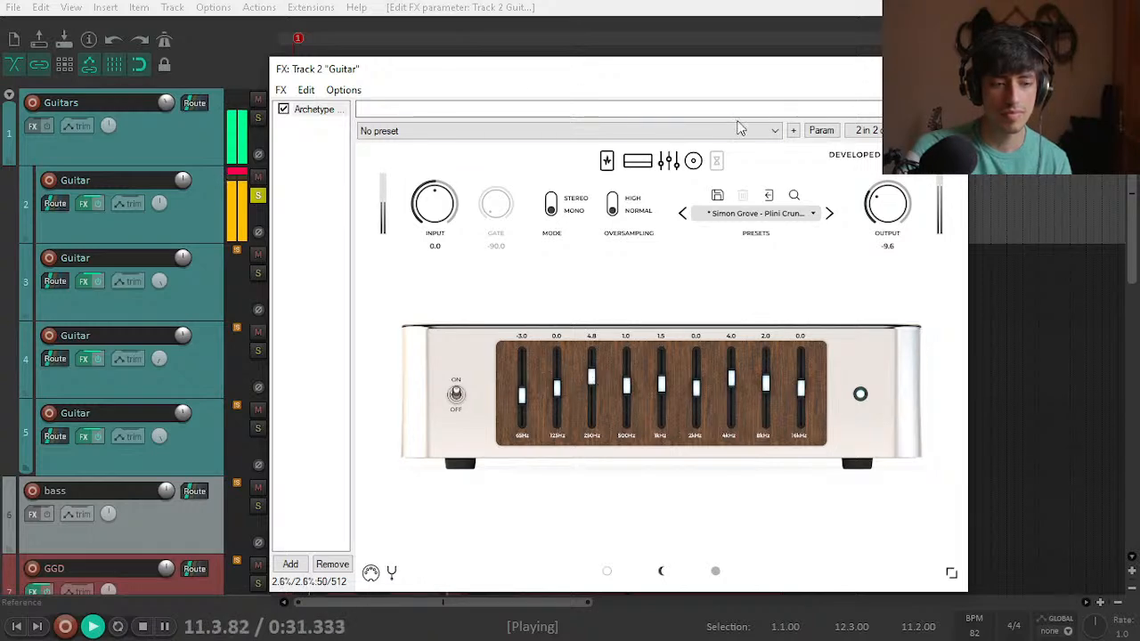
pyautogui.press('space')
pyautogui.press('space')
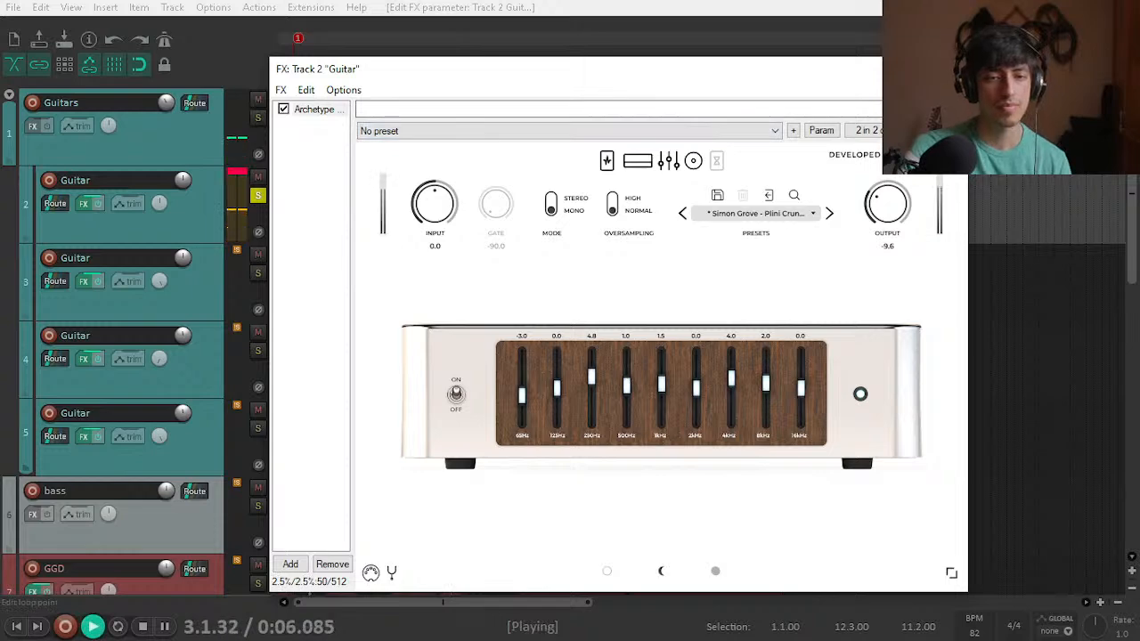
pyautogui.press('Escape')
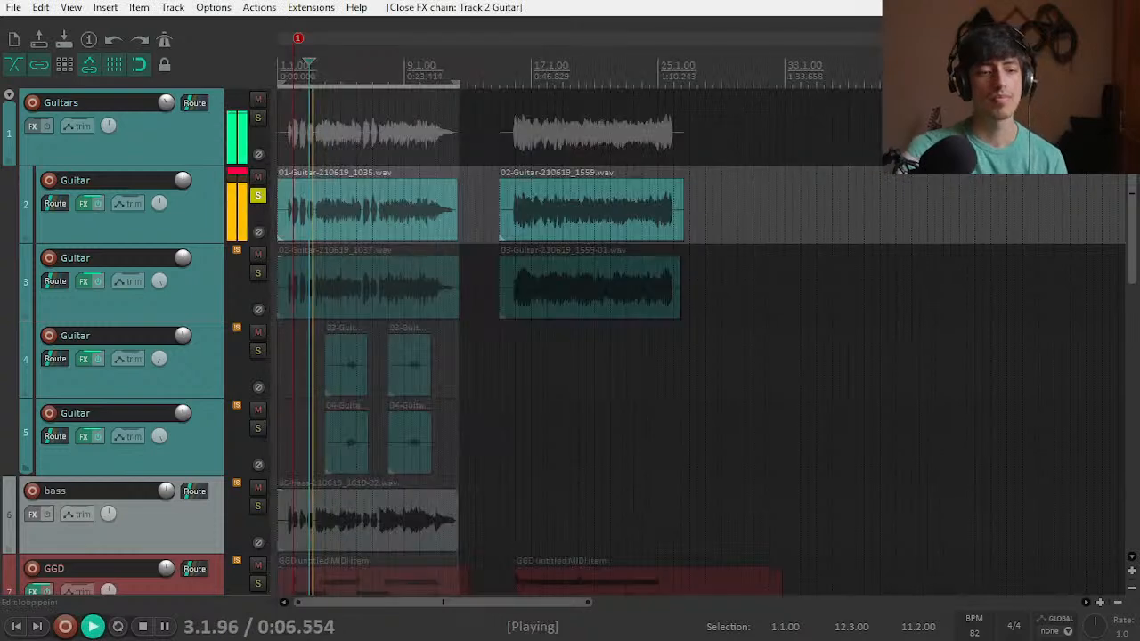
pyautogui.press('space')
# Step: Clear the guitar solo, place the edit cursor at 3.3.00 and pan the second guitar track to center
pyautogui.click(258, 273)
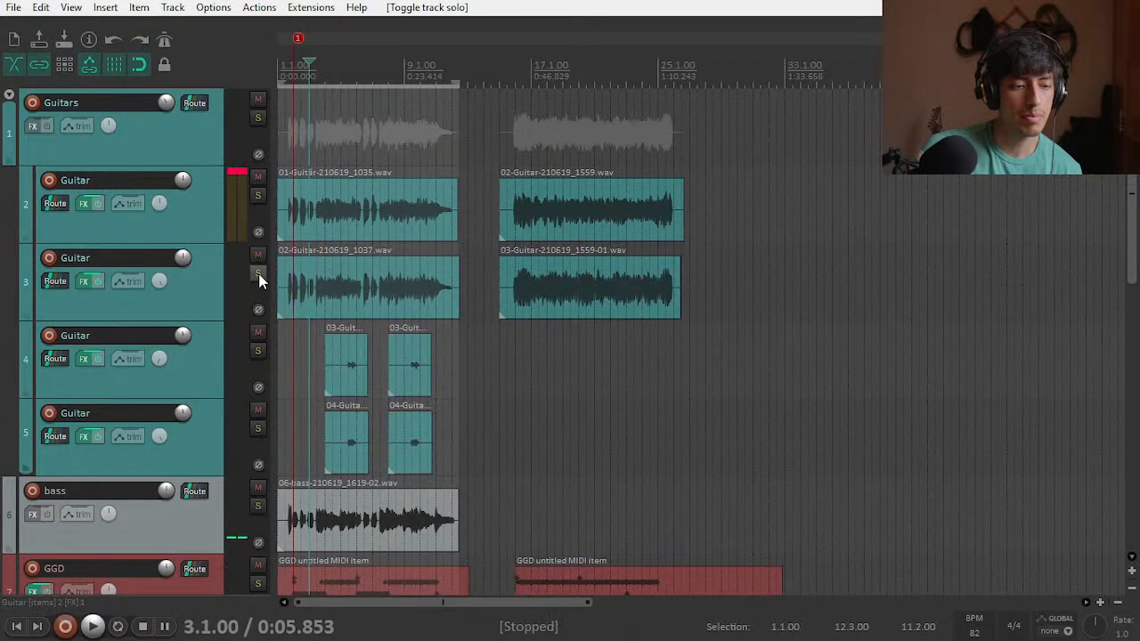
pyautogui.scroll(5, 353, 330)
pyautogui.click(440, 82)
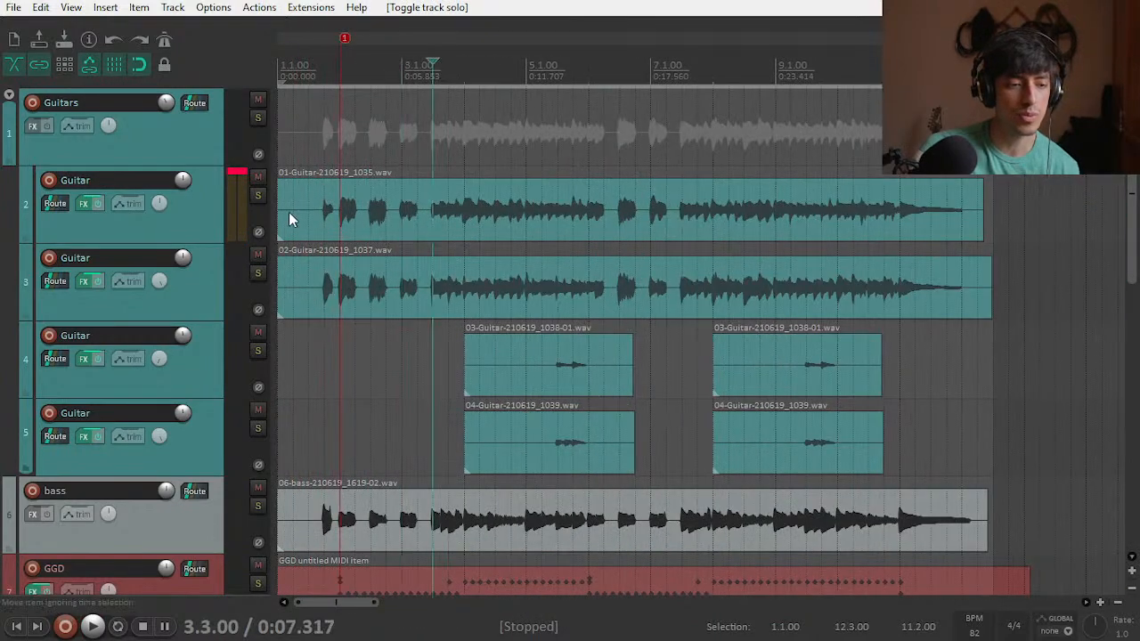
pyautogui.click(166, 283)
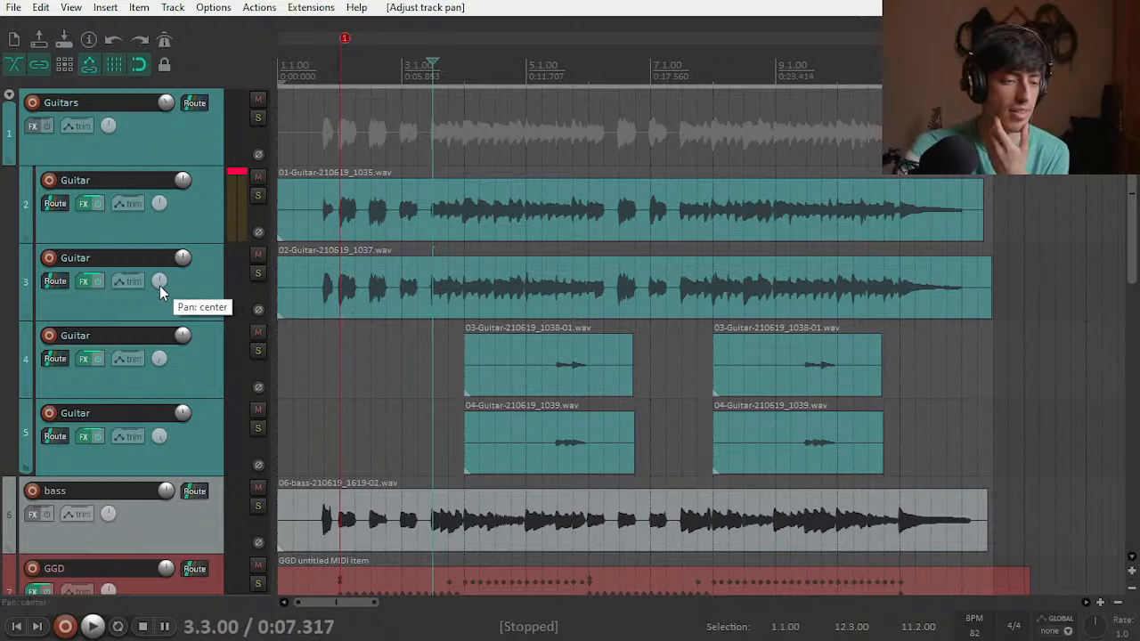
# Step: Compare the second guitar with the first by soloing each in turn from 3.3.00, and move the edit cursor to 3.2.00
pyautogui.click(258, 277)
pyautogui.press('space')
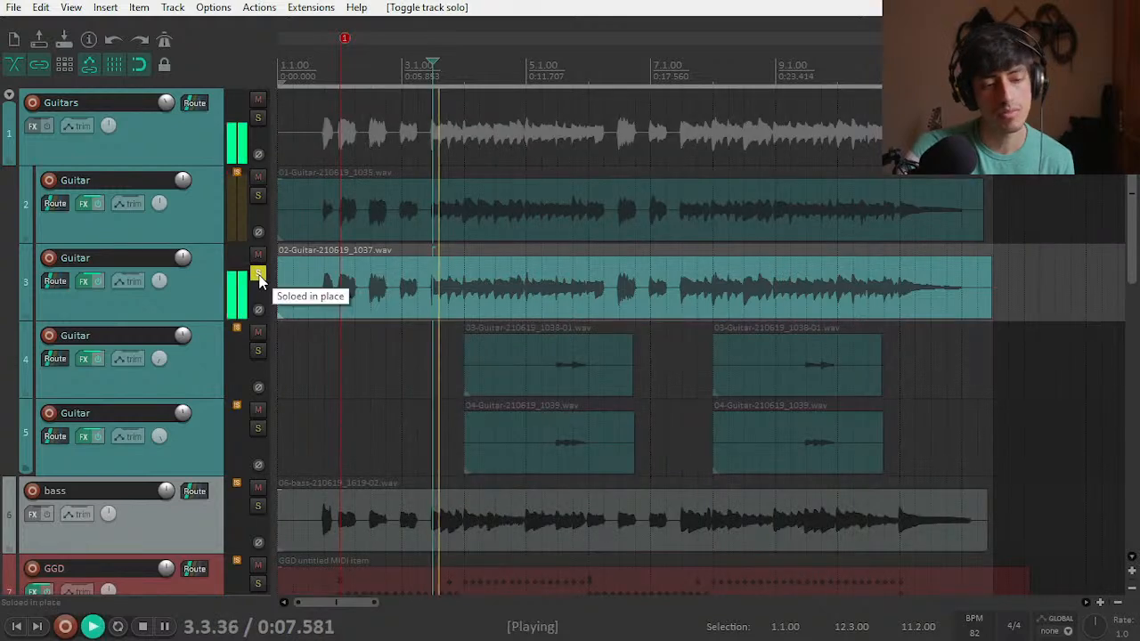
pyautogui.click(258, 196)
pyautogui.click(258, 273)
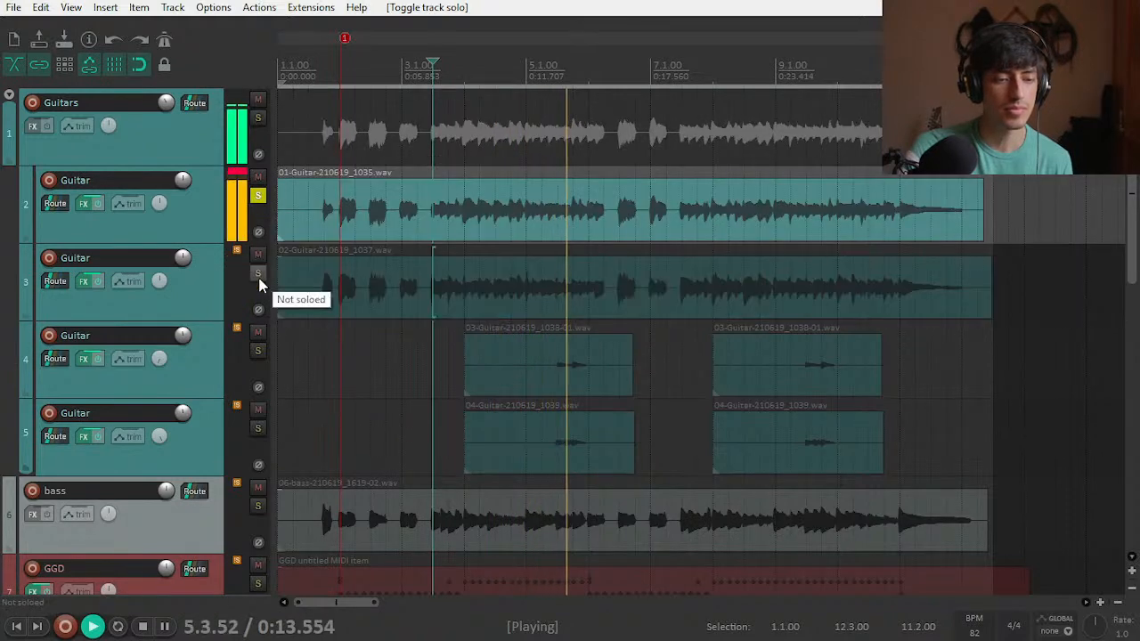
pyautogui.press('space')
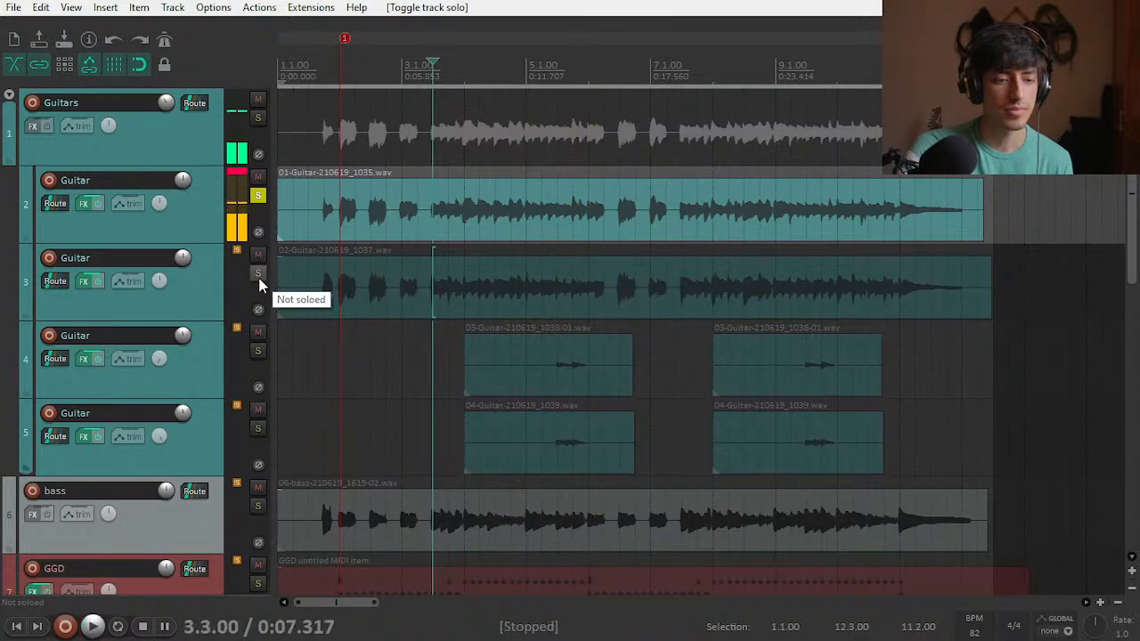
pyautogui.click(417, 82)
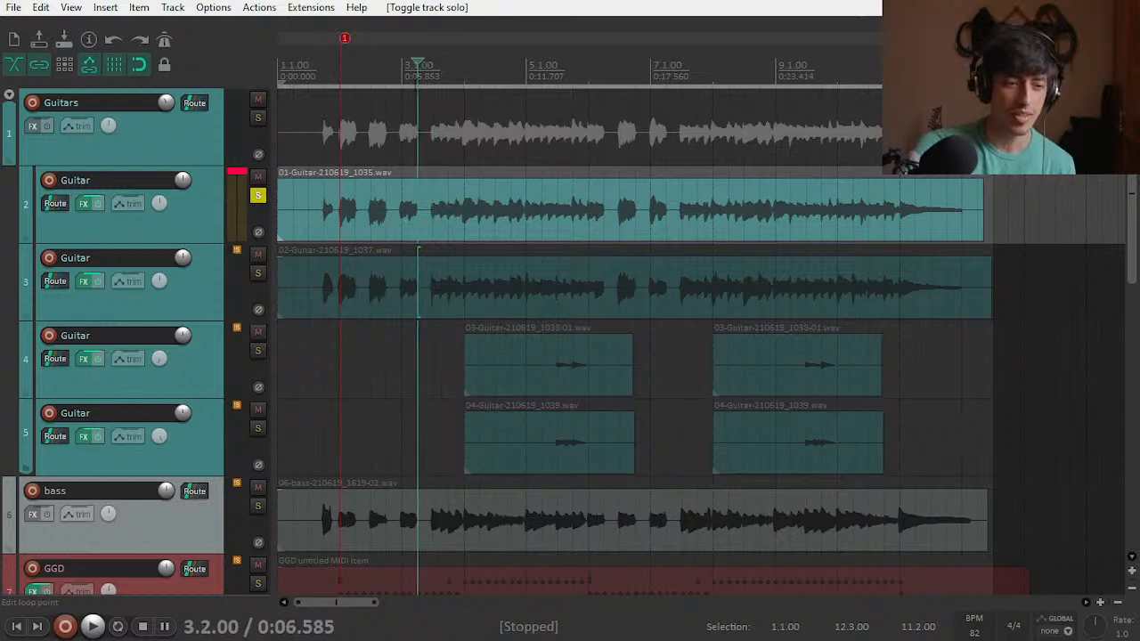
# Step: Compare the two main guitar tracks from 3.3.00 by soloing the second, adding the first, and leaving only the first soloed
pyautogui.click(433, 80)
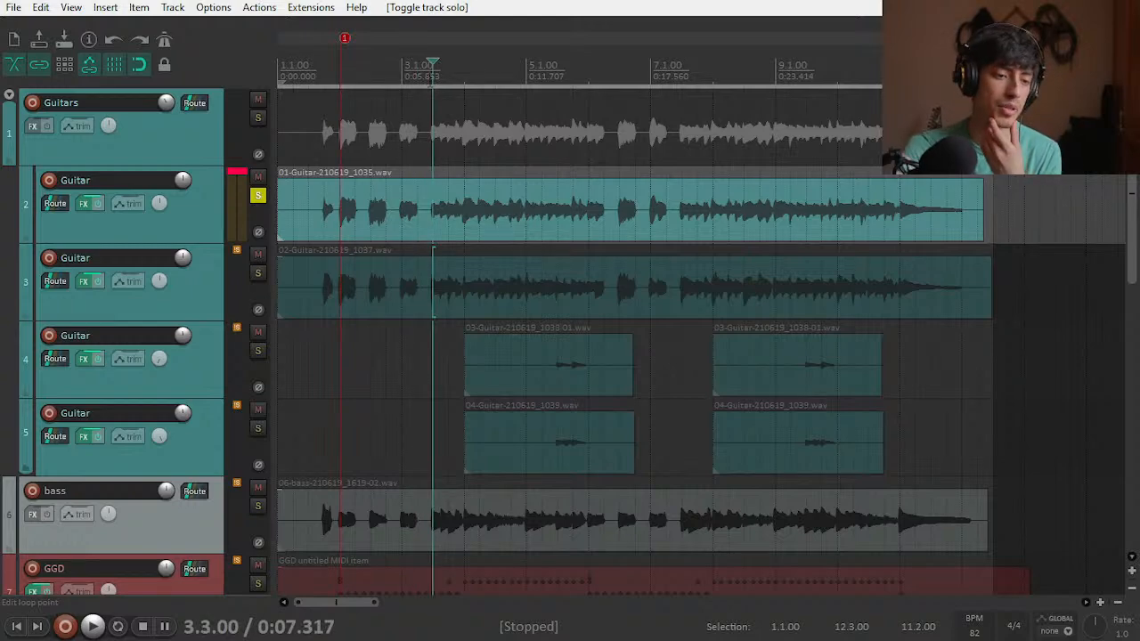
pyautogui.click(257, 274)
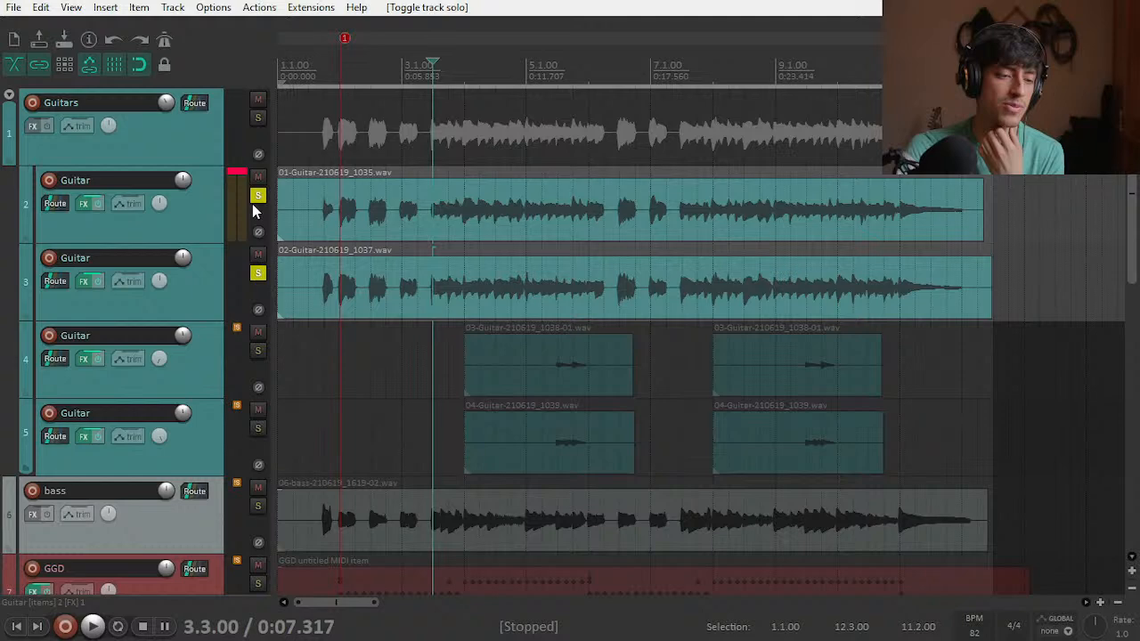
pyautogui.click(257, 196)
pyautogui.press('space')
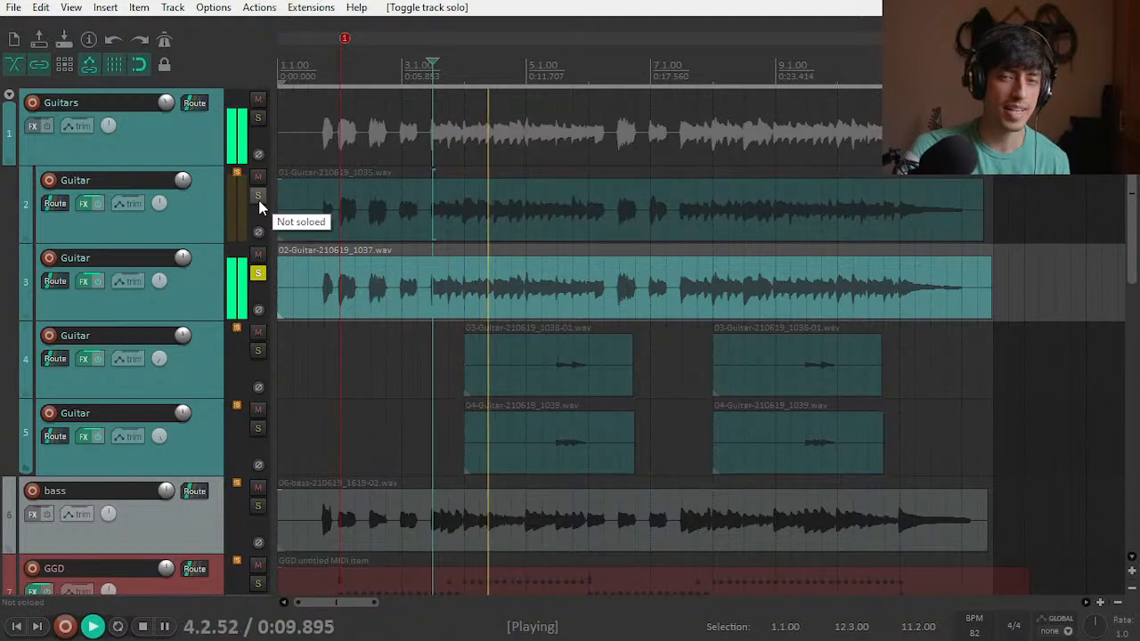
pyautogui.click(259, 199)
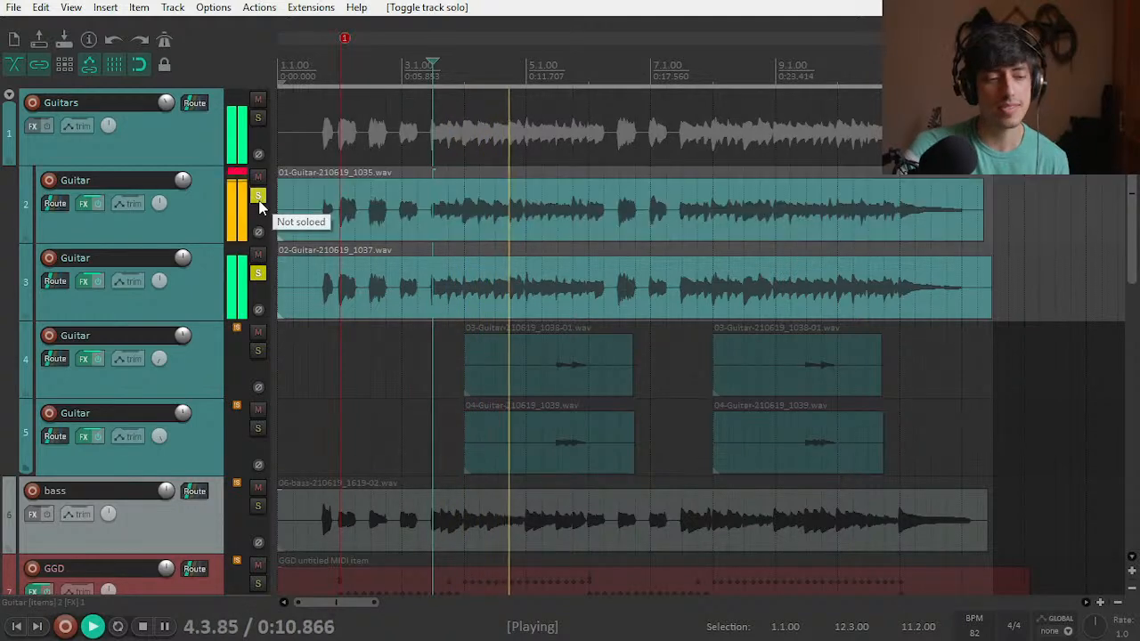
pyautogui.click(257, 272)
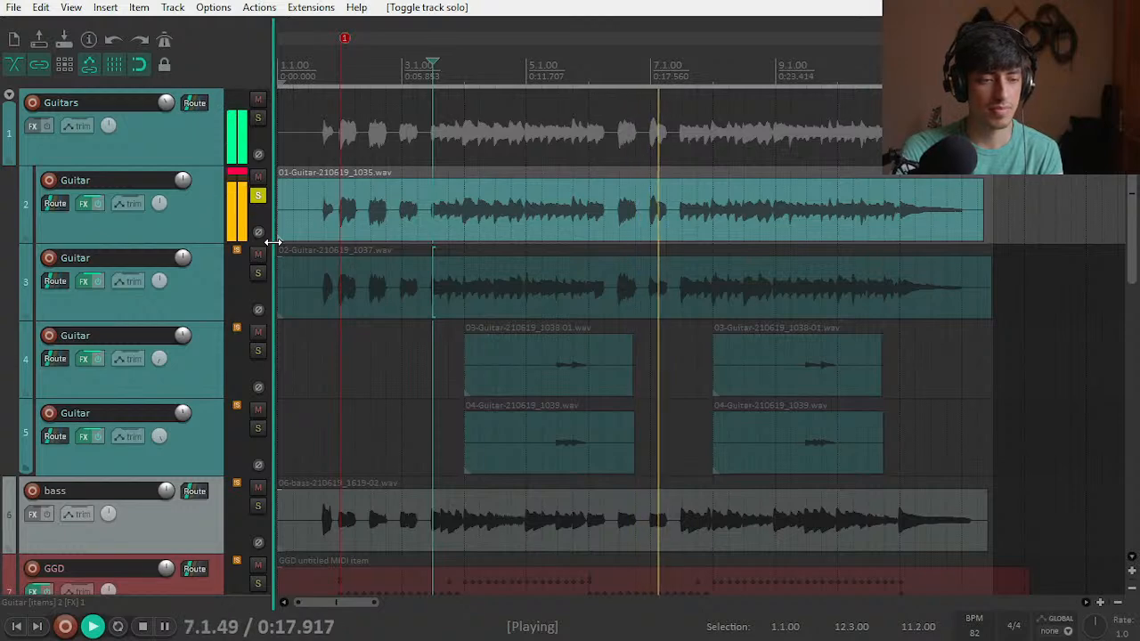
pyautogui.press('space')
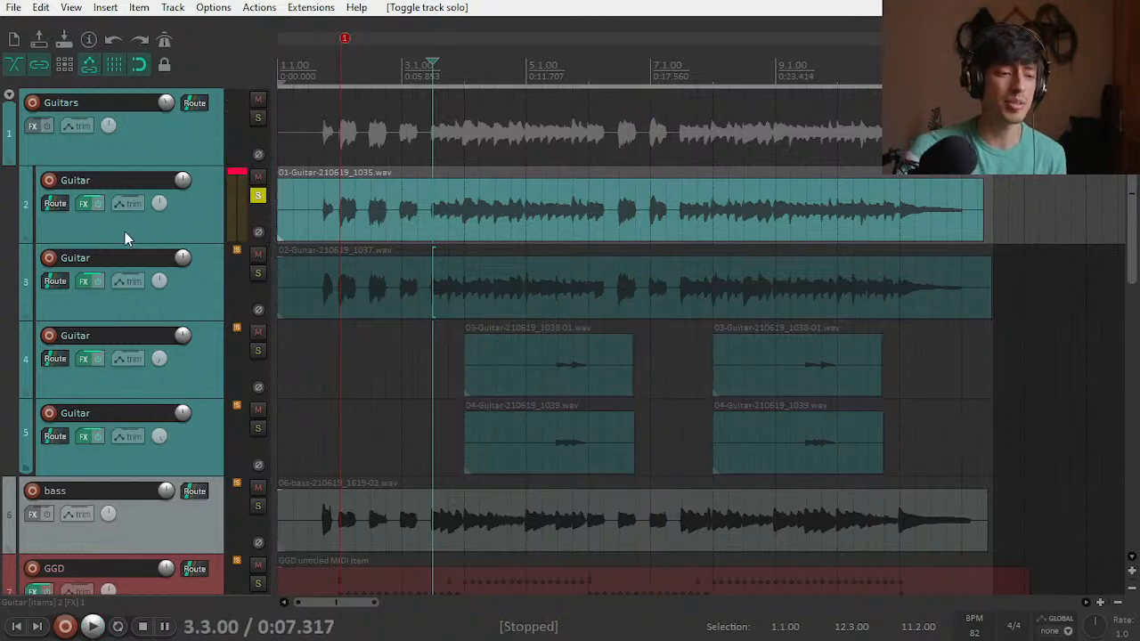
# Step: Reopen the first guitar's Archetype Plini during playback and set the white equalizer's 2 kHz band to 4.1 and 8 kHz band to 1.3
pyautogui.press('space')
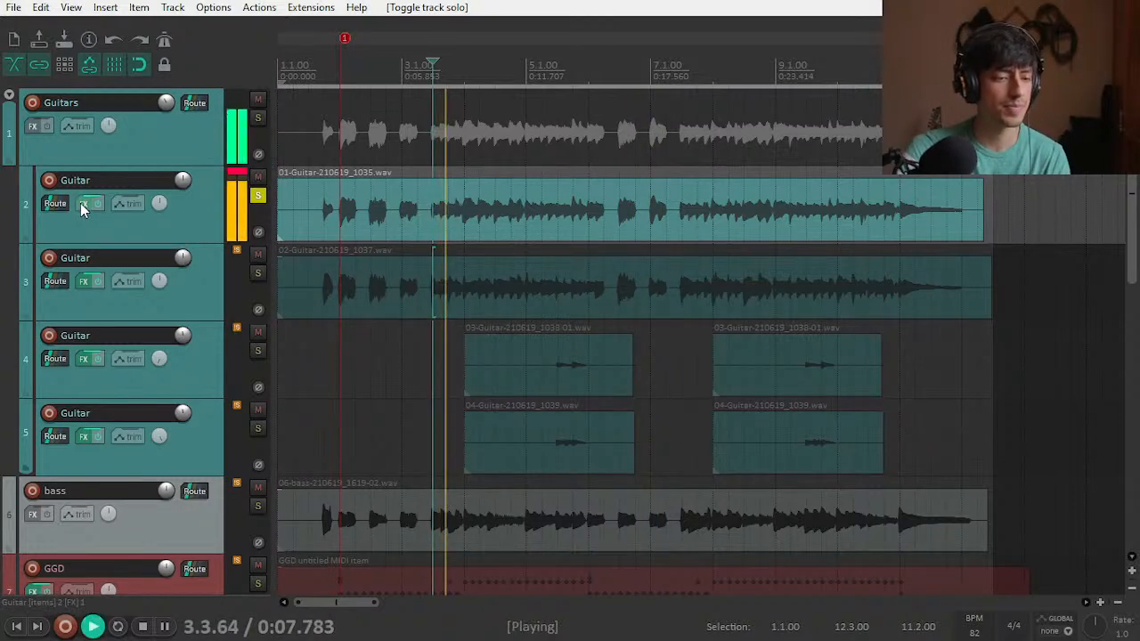
pyautogui.click(82, 205)
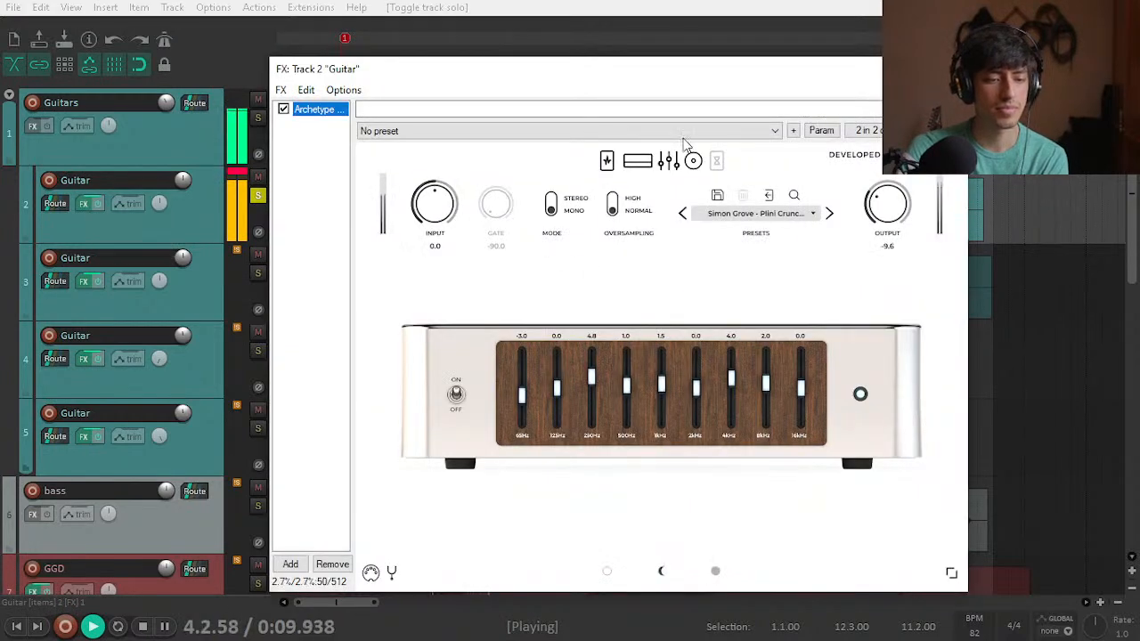
pyautogui.click(606, 162)
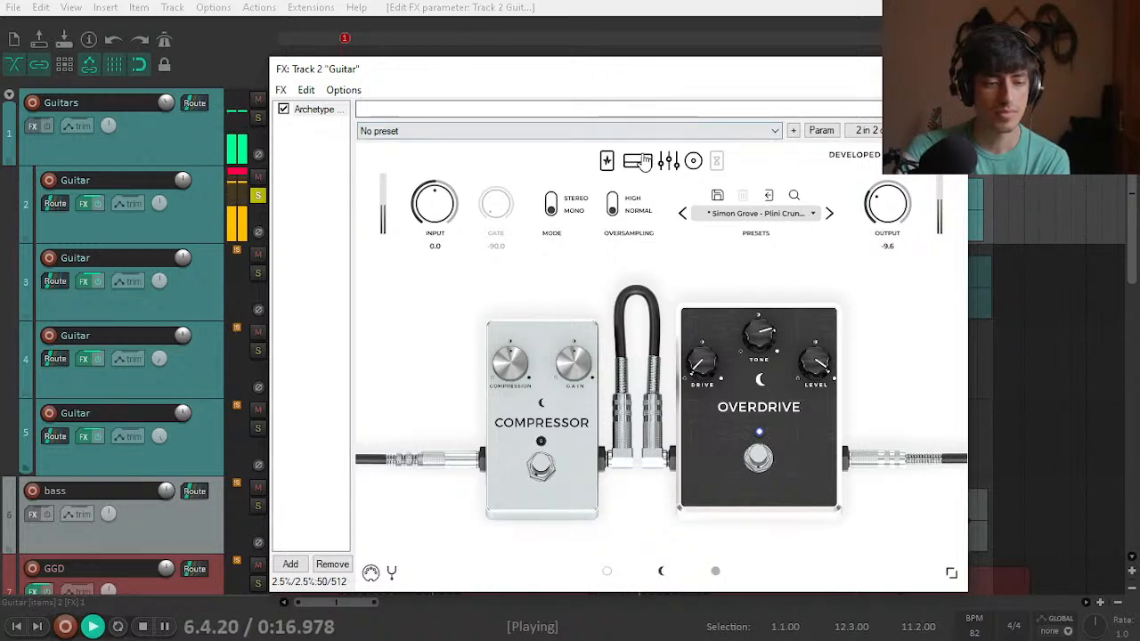
pyautogui.click(672, 164)
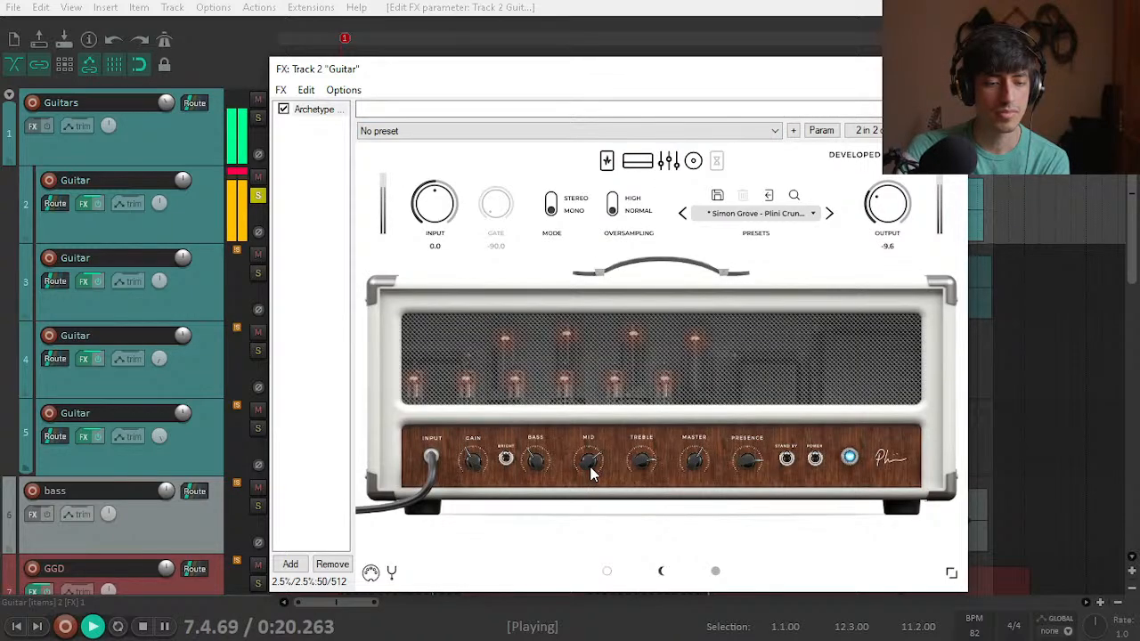
pyautogui.click(669, 163)
pyautogui.moveTo(695, 392)
pyautogui.mouseDown()
pyautogui.moveTo(695, 323)
pyautogui.moveTo(692, 375)
pyautogui.mouseUp()
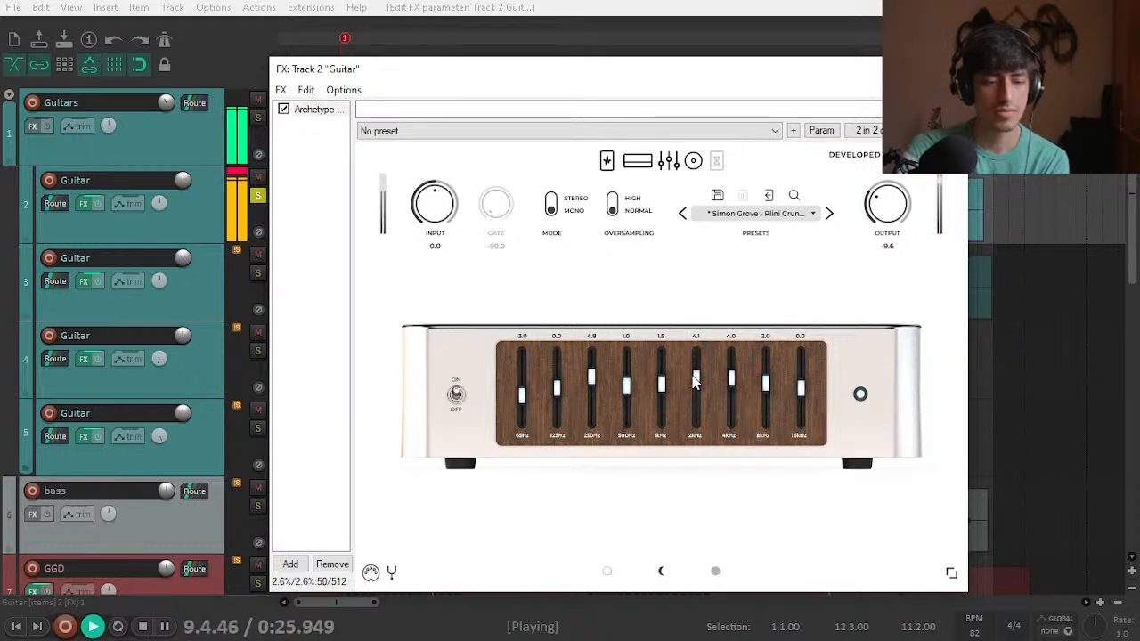
pyautogui.moveTo(764, 385)
pyautogui.mouseDown()
pyautogui.moveTo(765, 328)
pyautogui.moveTo(766, 388)
pyautogui.mouseUp()
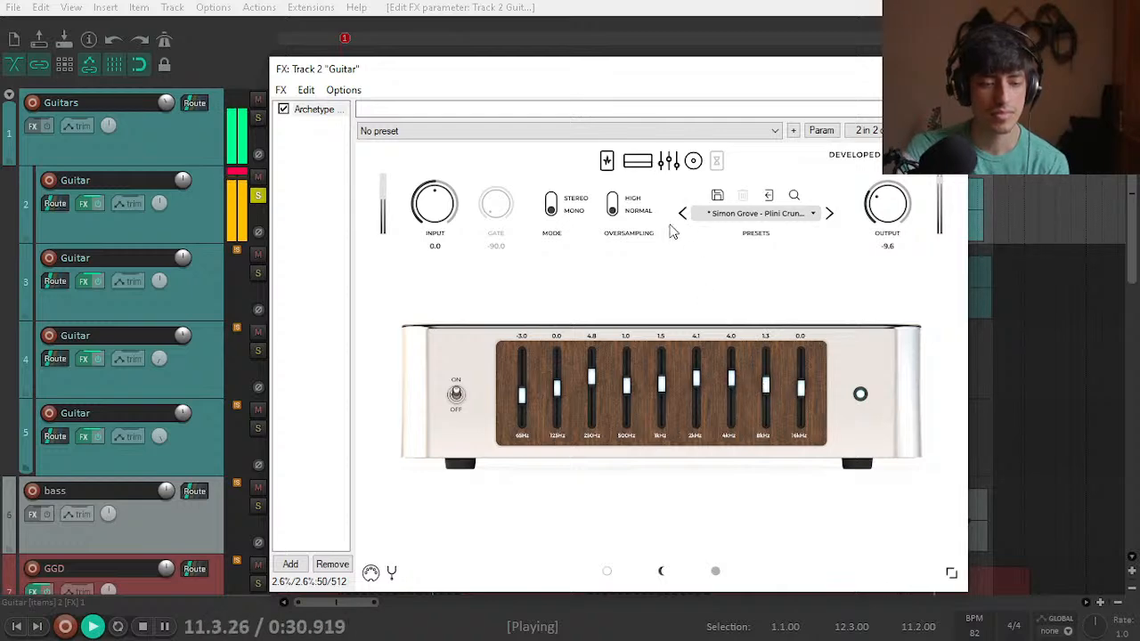
# Step: Replay the soloed guitar from 3.3.00 while setting the equalizer's 1 kHz band to 3.6 and 2 kHz band to 2.0
pyautogui.press('space')
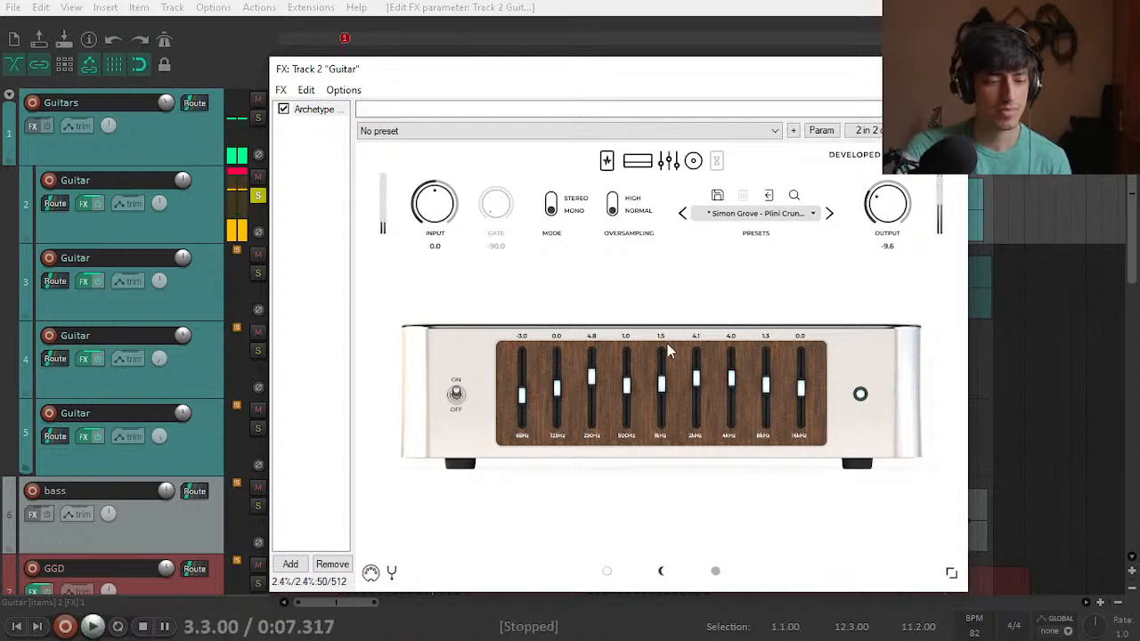
pyautogui.press('space')
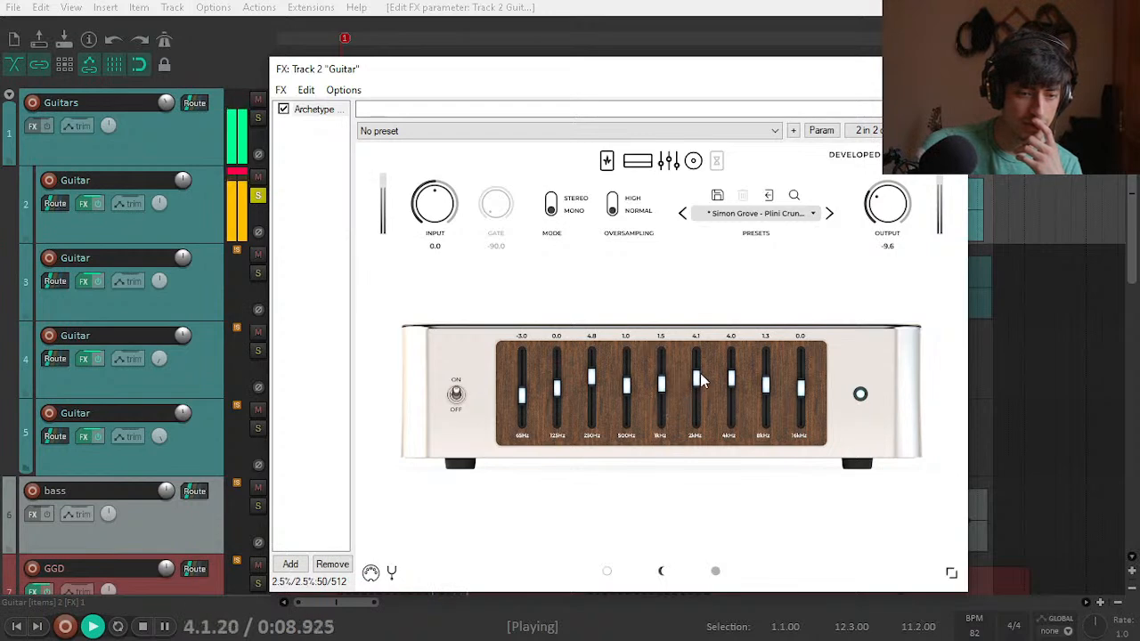
pyautogui.moveTo(660, 383)
pyautogui.mouseDown()
pyautogui.moveTo(659, 356)
pyautogui.moveTo(660, 385)
pyautogui.mouseUp()
pyautogui.press('space')
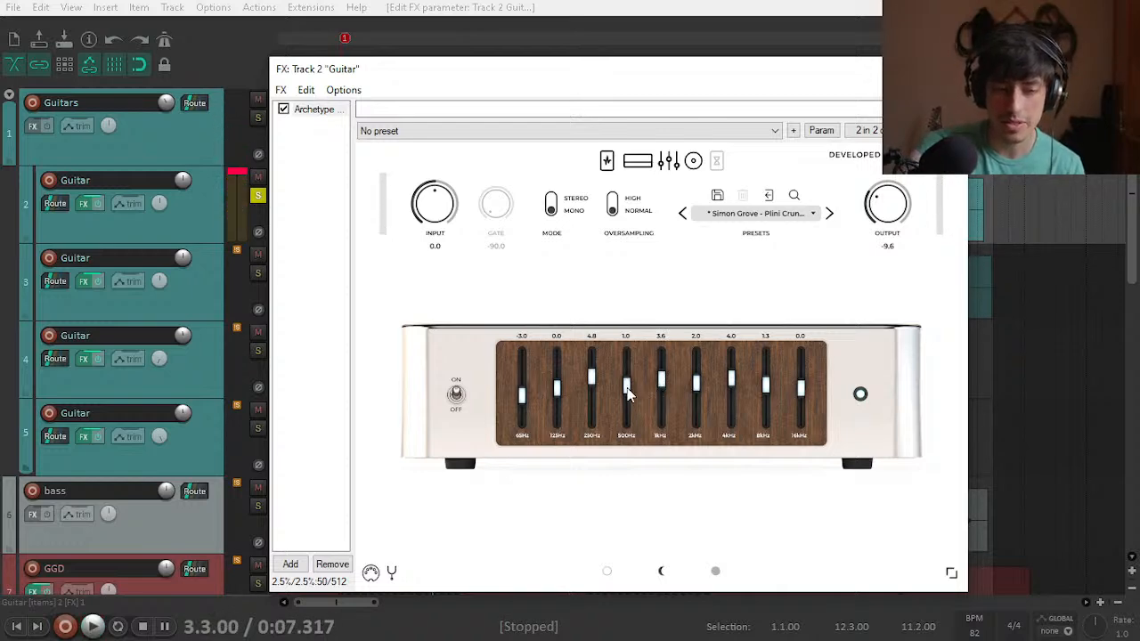
# Step: During playback, set the equalizer's 125 Hz band to -0.7, 250 Hz to 4.4, 500 Hz to 0.6, 8 kHz to 3.4 and 16 kHz to 3.2
pyautogui.press('space')
pyautogui.moveTo(592, 378); pyautogui.dragTo(561, 394)
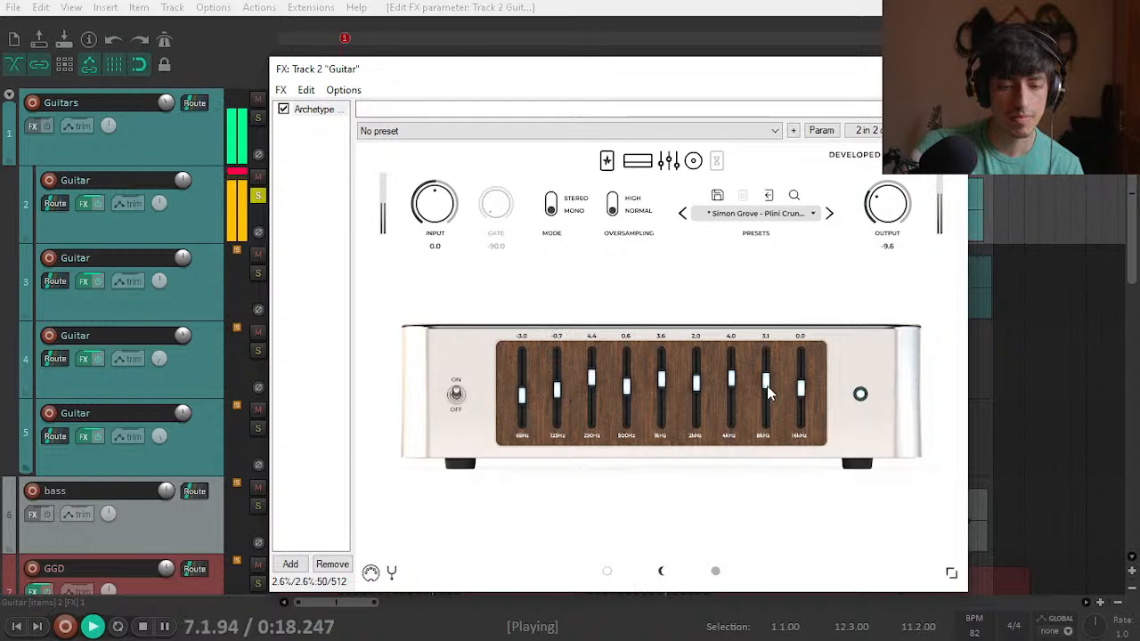
pyautogui.moveTo(766, 385); pyautogui.dragTo(766, 382)
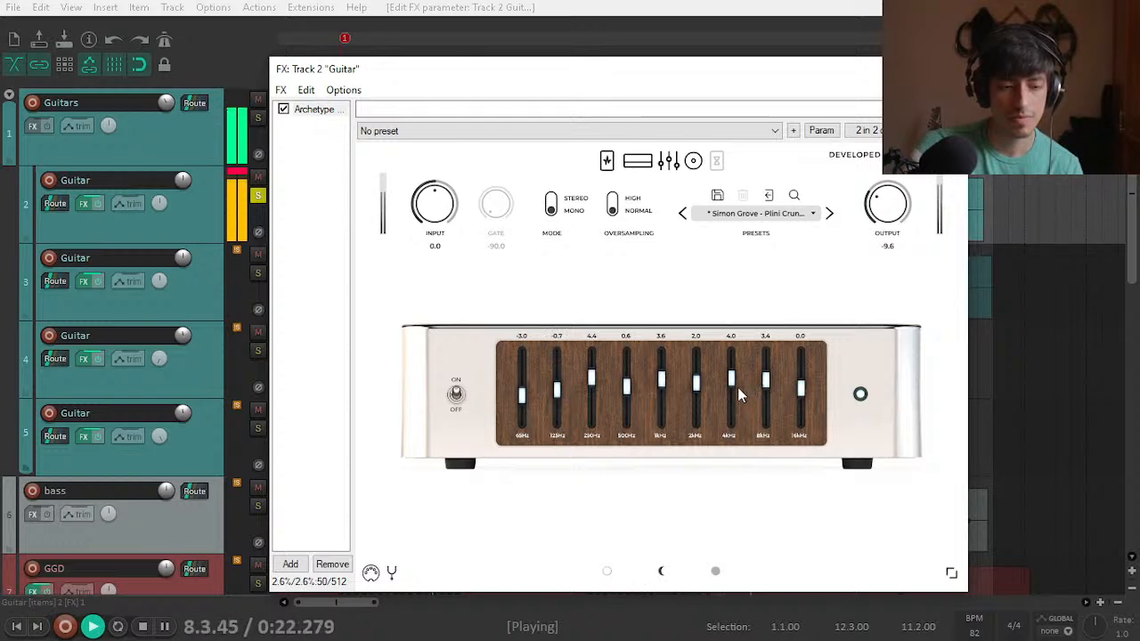
pyautogui.moveTo(800, 390); pyautogui.dragTo(799, 358)
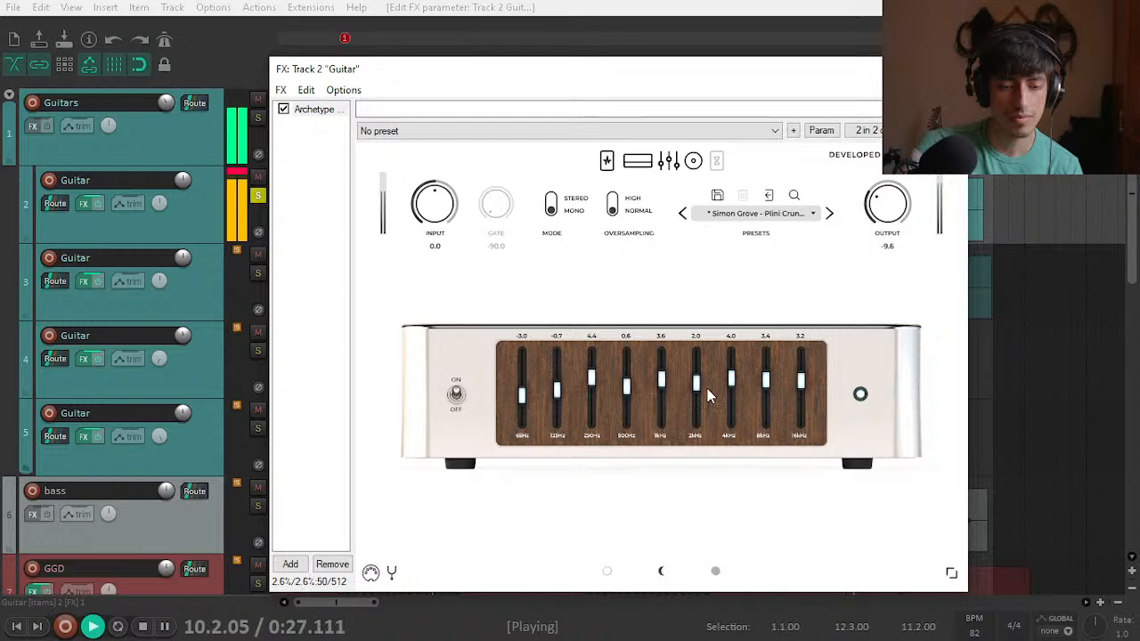
pyautogui.press('space')
# Step: Show the plugin's amp, replay the soloed first guitar from 3.3.00, and close the plugin window
pyautogui.click(638, 161)
pyautogui.press('space')
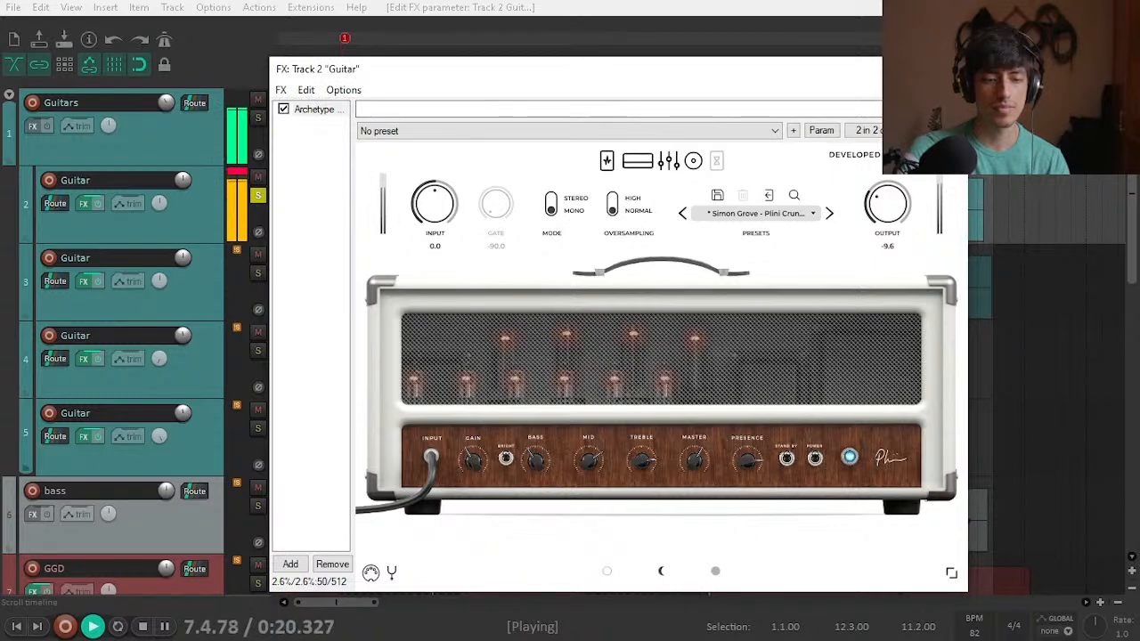
pyautogui.press('space')
pyautogui.press('Escape')
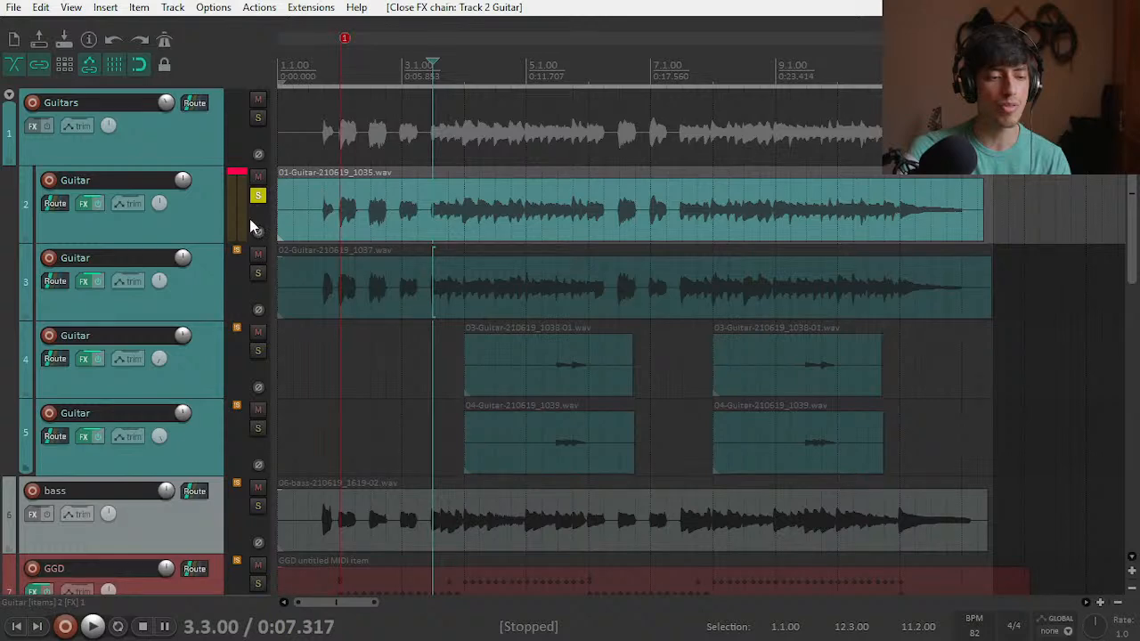
# Step: Copy the first guitar's Archetype Plini to the second guitar's effects chain, bypass the second guitar's original instance, and close both windows
pyautogui.click(84, 203)
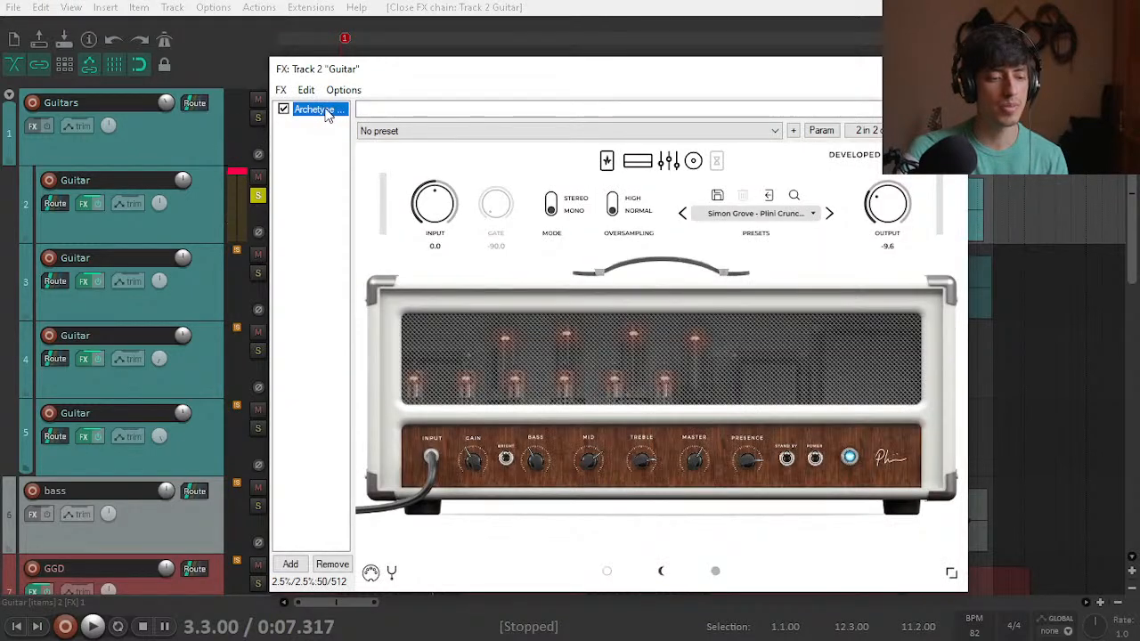
pyautogui.click(88, 281)
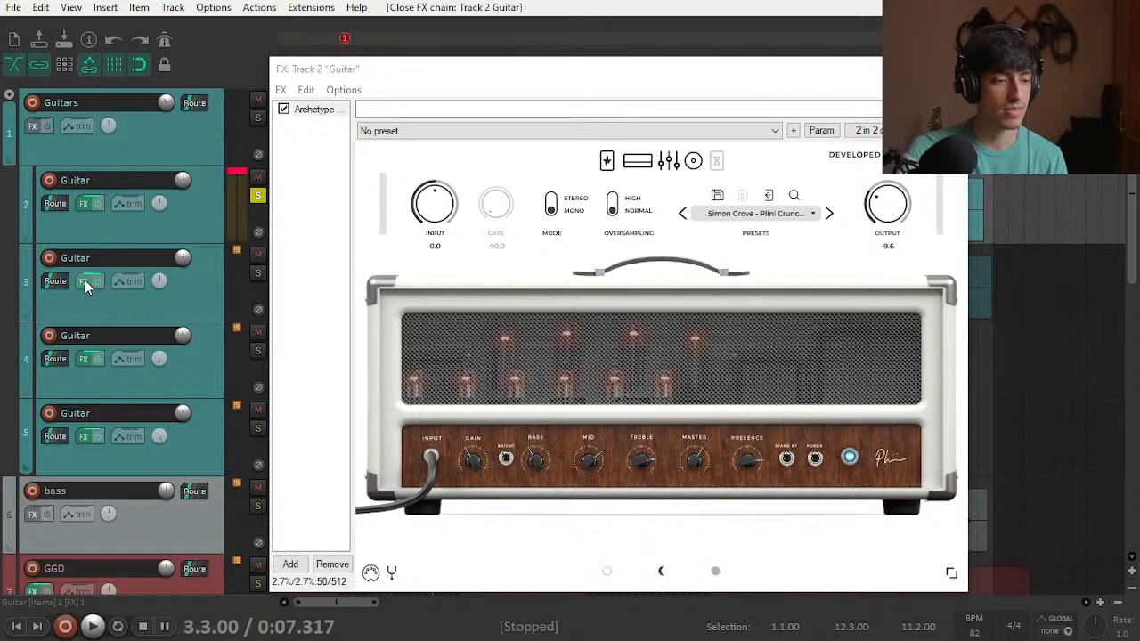
pyautogui.click(299, 179)
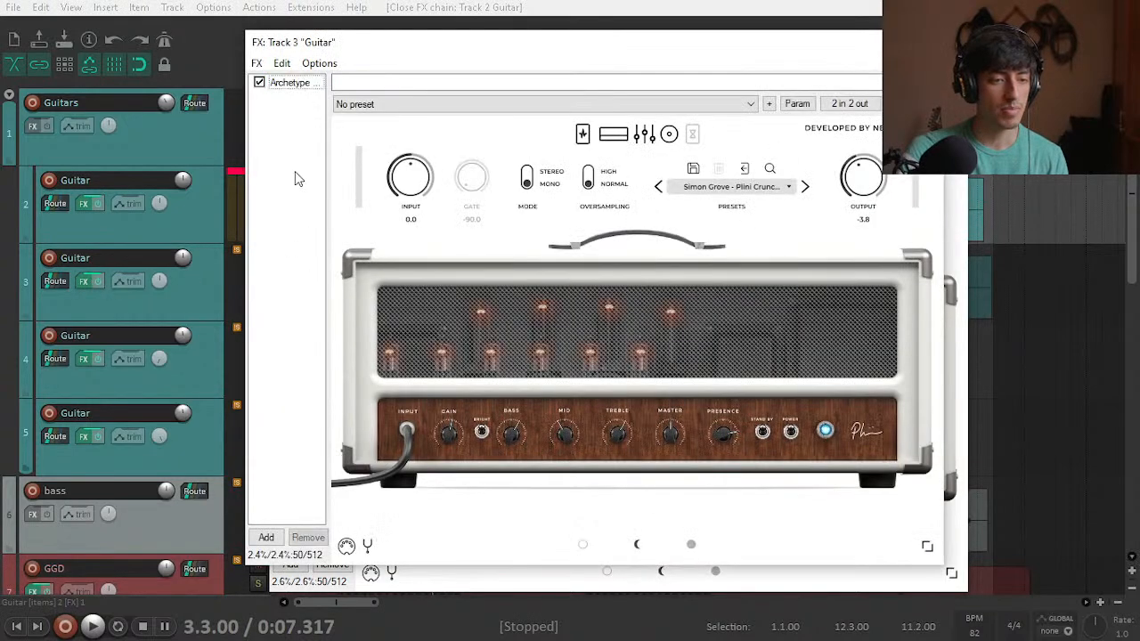
pyautogui.hotkey('ctrl', 'v')
pyautogui.click(259, 83)
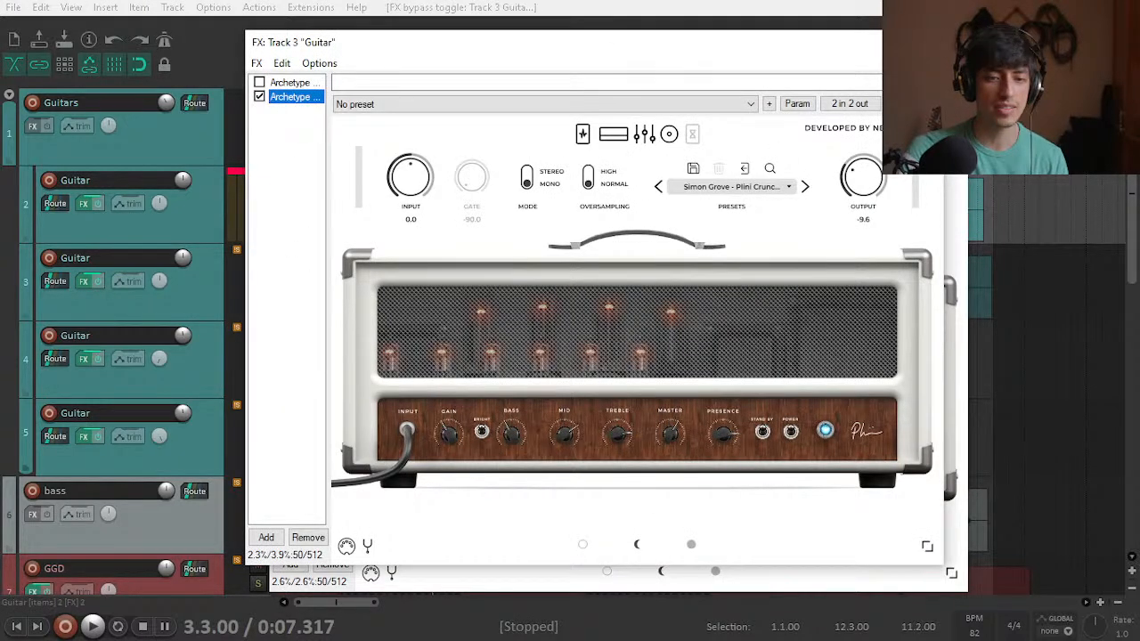
pyautogui.click(926, 41)
pyautogui.click(953, 69)
# Step: Pan the first guitar 99% left and the second guitar hard right, and play both soloed together from 3.3.00
pyautogui.moveTo(159, 203); pyautogui.dragTo(159, 208)
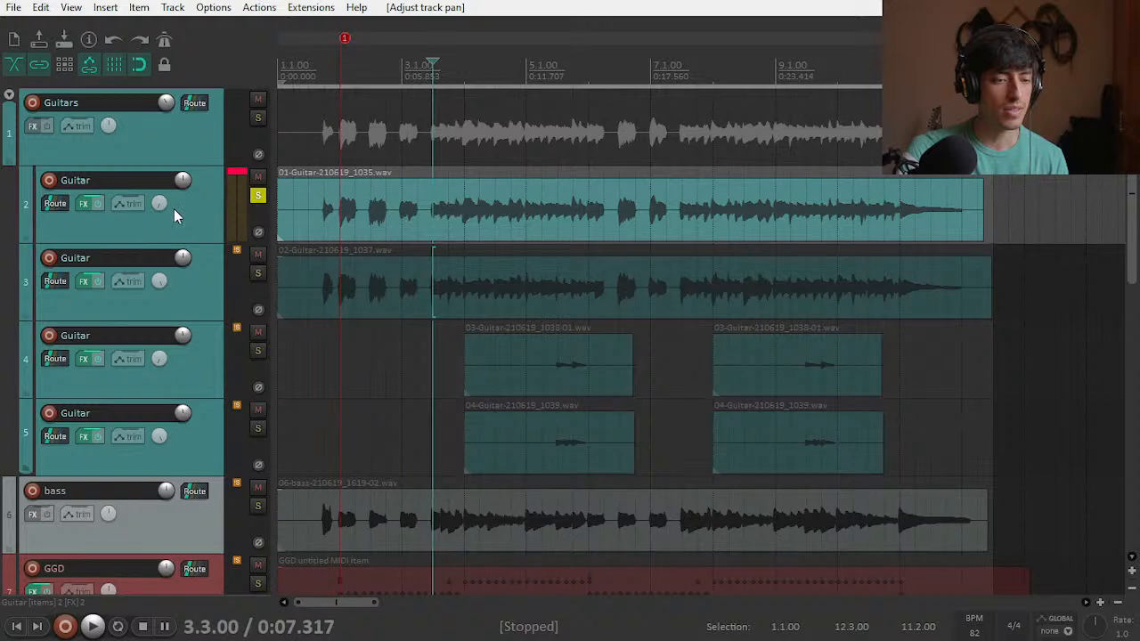
pyautogui.press('space')
pyautogui.click(259, 273)
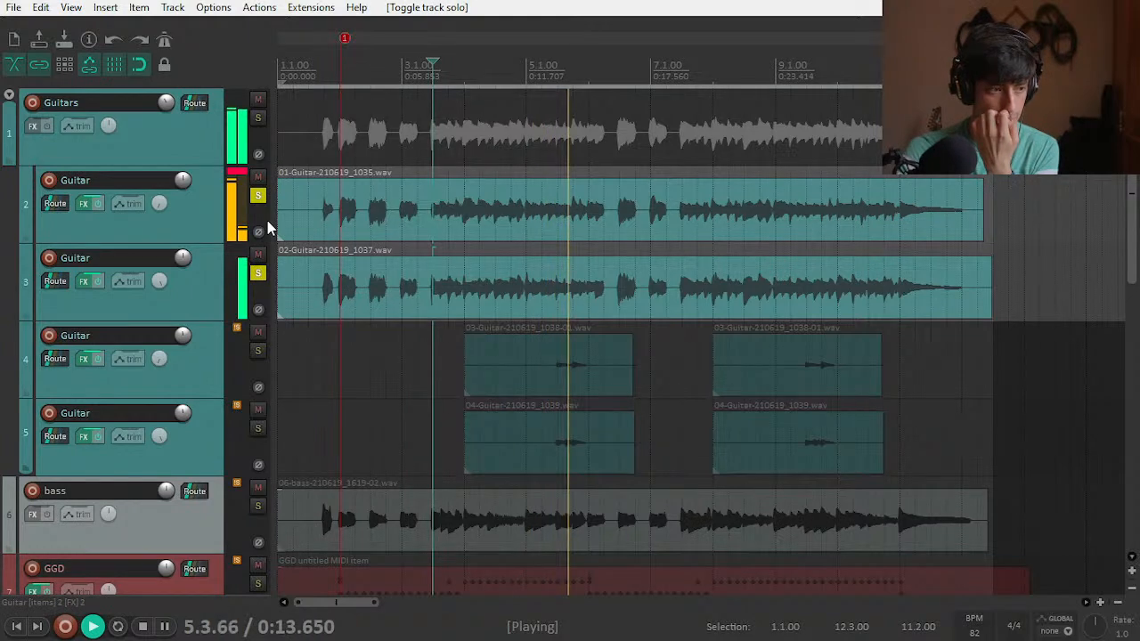
pyautogui.click(267, 228)
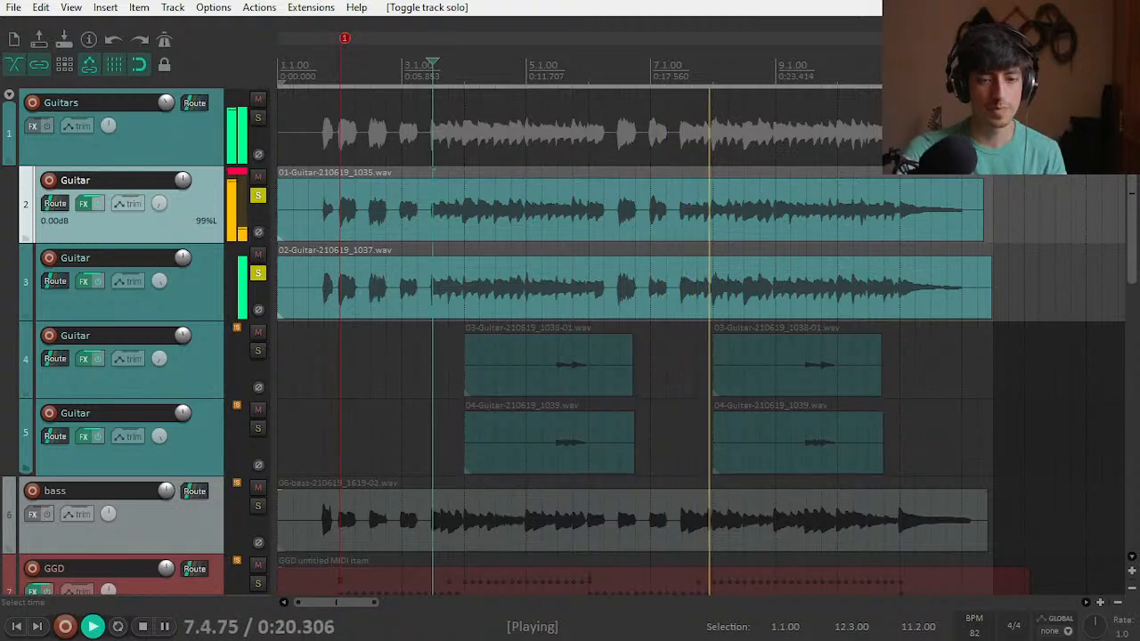
# Step: Audition the unmuted Reference folder's soloed Guitars stem from 27.3.00, and clear its solo and mute the folder again
pyautogui.scroll(-10, 262, 264)
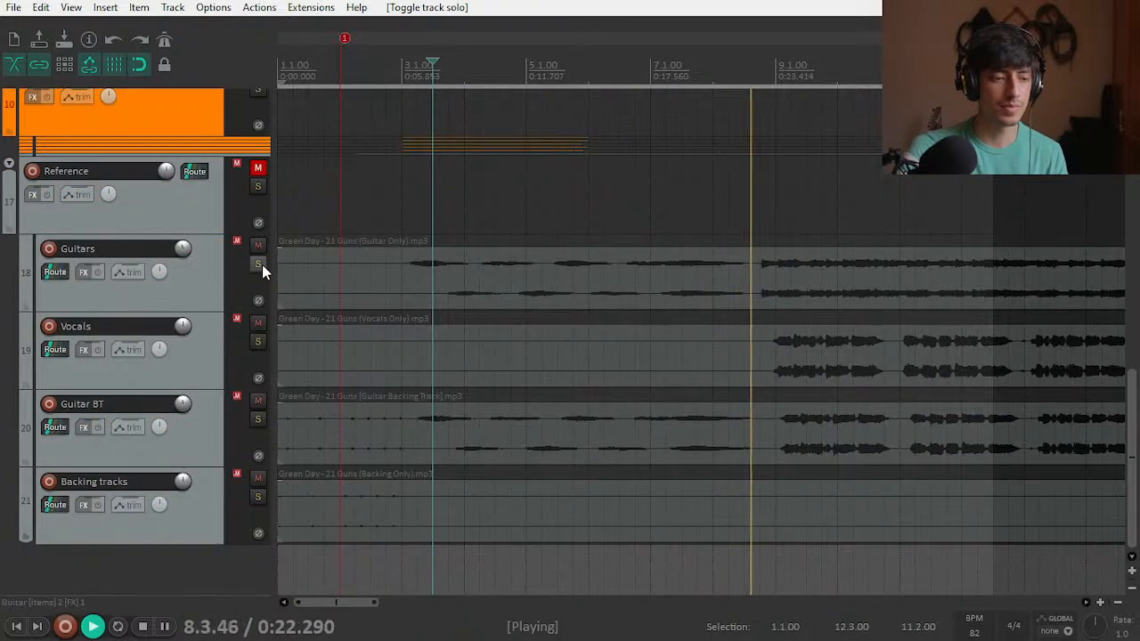
pyautogui.click(257, 264)
pyautogui.scroll(-4, 694, 156)
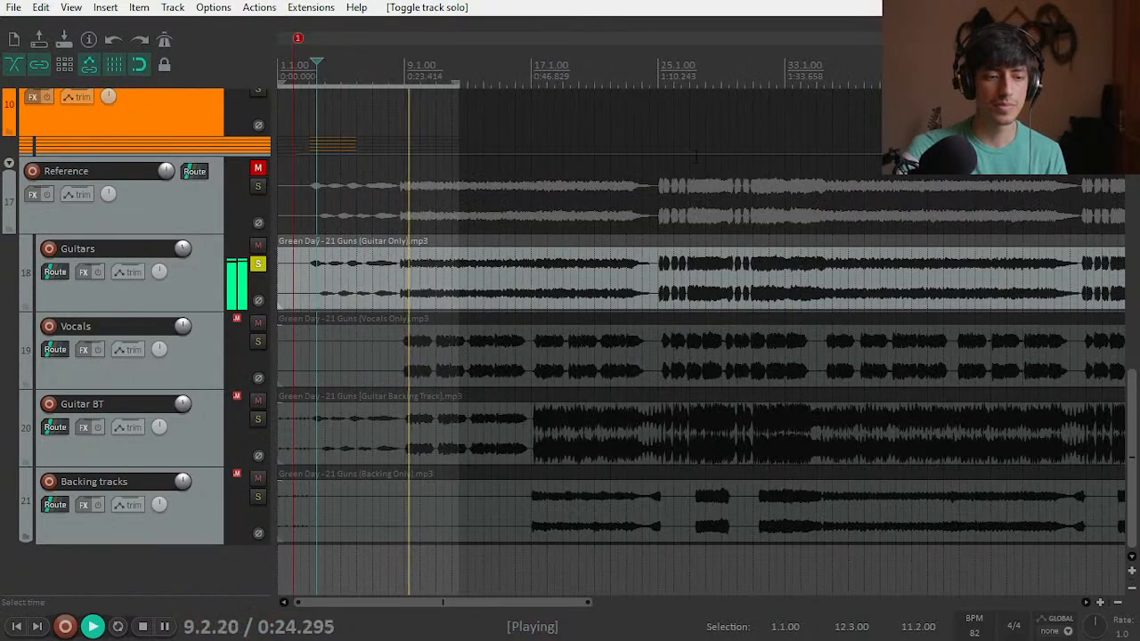
pyautogui.click(258, 167)
pyautogui.click(697, 71)
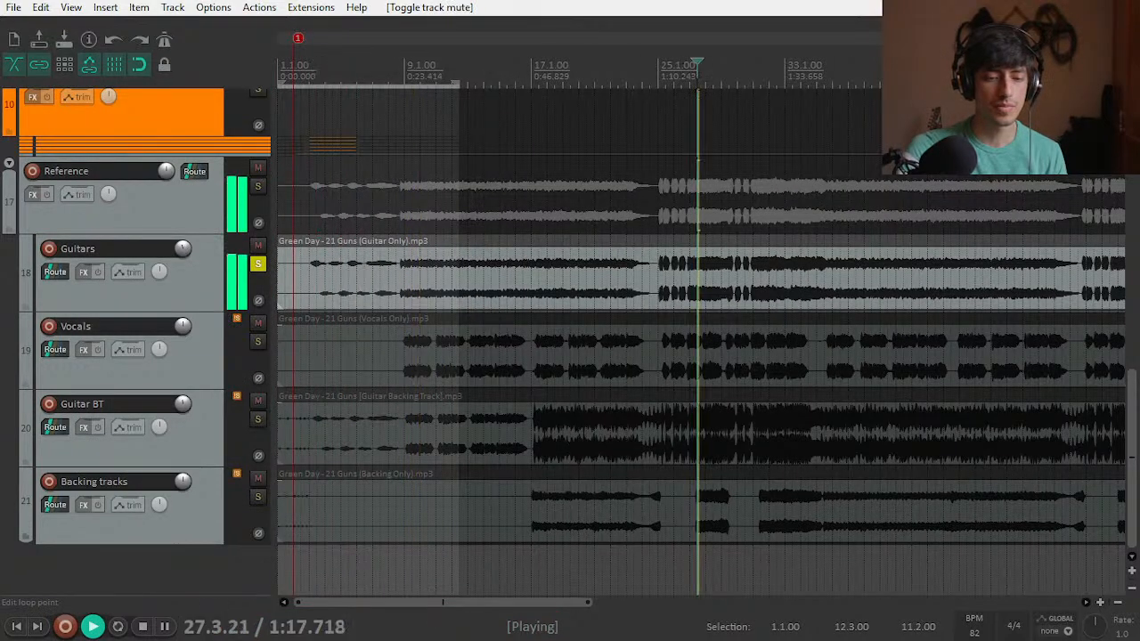
pyautogui.press('space')
pyautogui.click(258, 264)
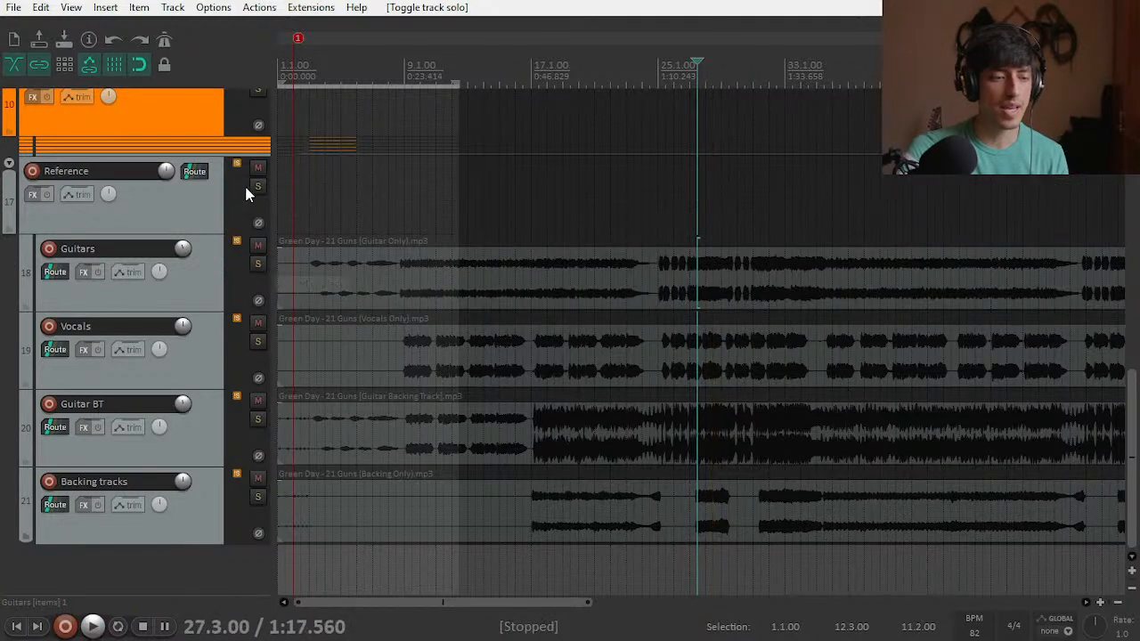
pyautogui.click(259, 165)
# Step: Place the edit cursor at 1.3.00, bypass the effects on both main guitar tracks, and play their raw sound
pyautogui.scroll(5, 212, 335)
pyautogui.scroll(3, 209, 305)
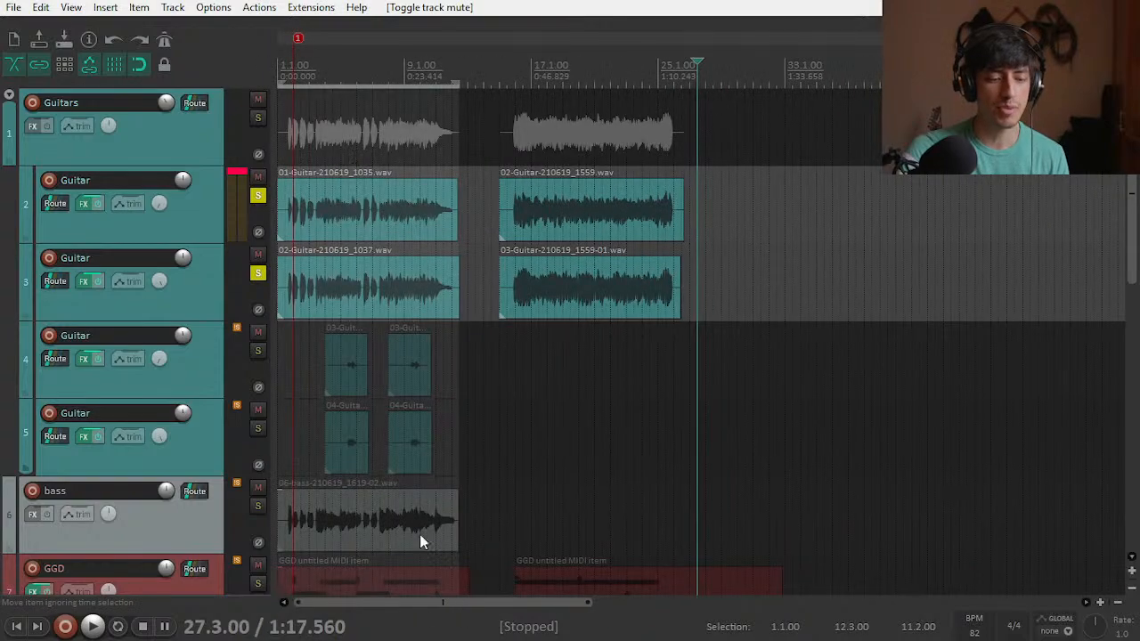
pyautogui.click(285, 76)
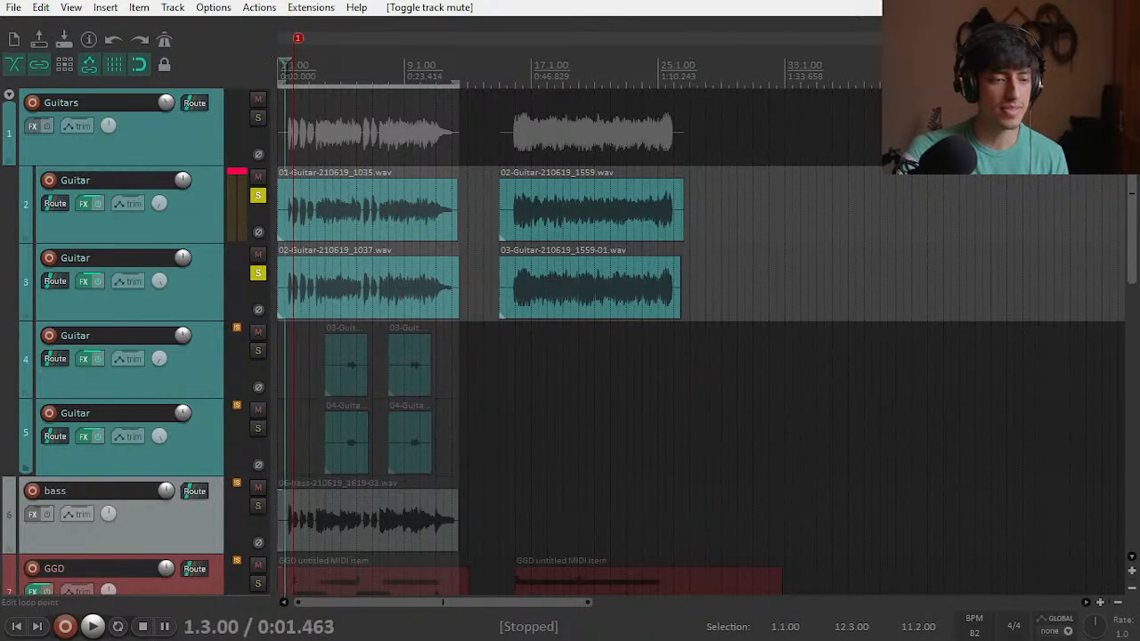
pyautogui.scroll(5, 294, 200)
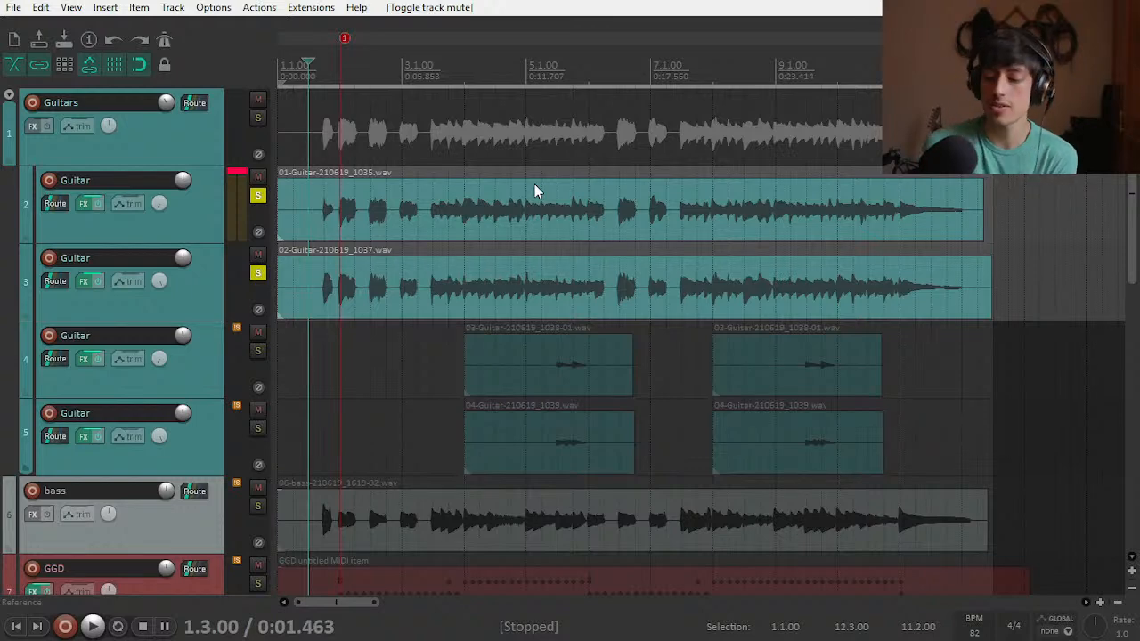
pyautogui.click(100, 203)
pyautogui.click(98, 283)
pyautogui.press('space')
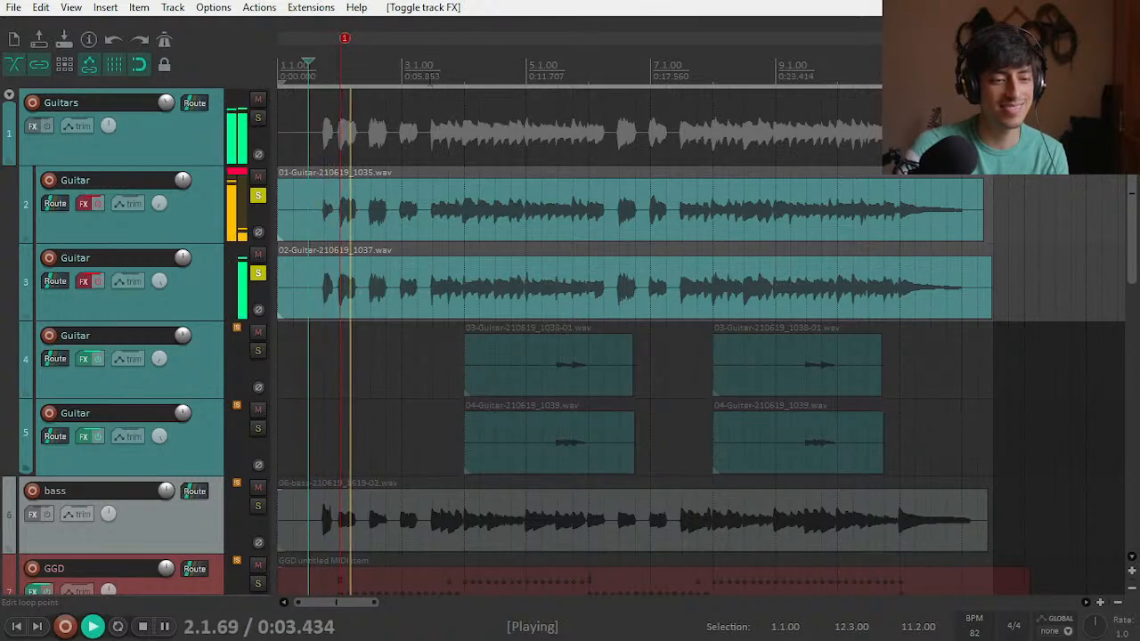
# Step: Play the raw guitars from 3.3.00, and re-enable the effects on both main guitar tracks
pyautogui.click(433, 72)
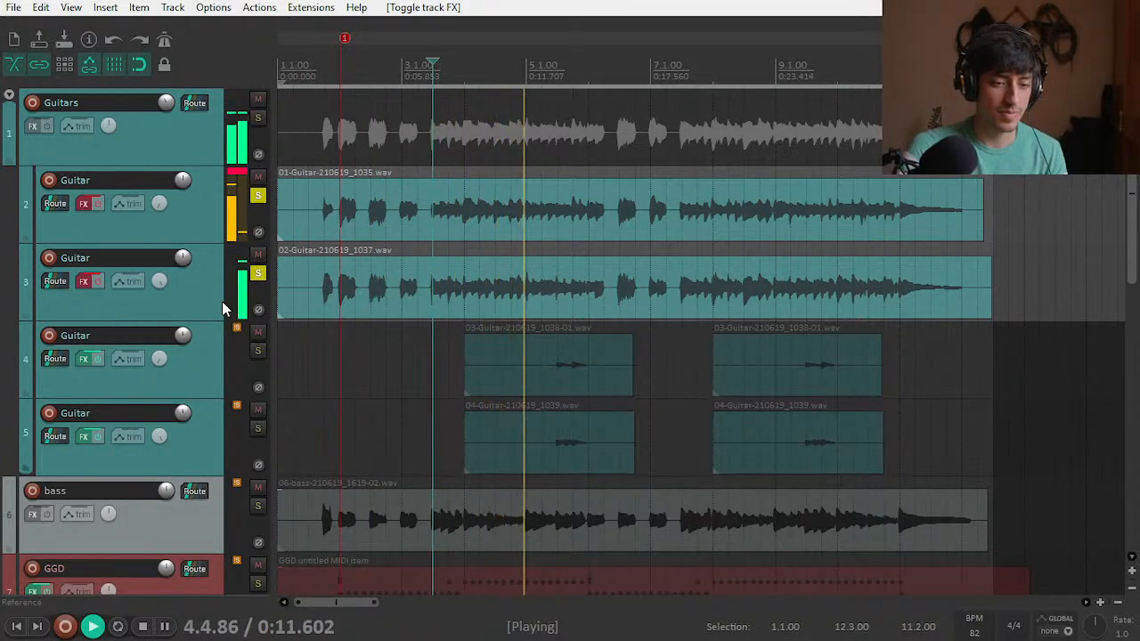
pyautogui.press('space')
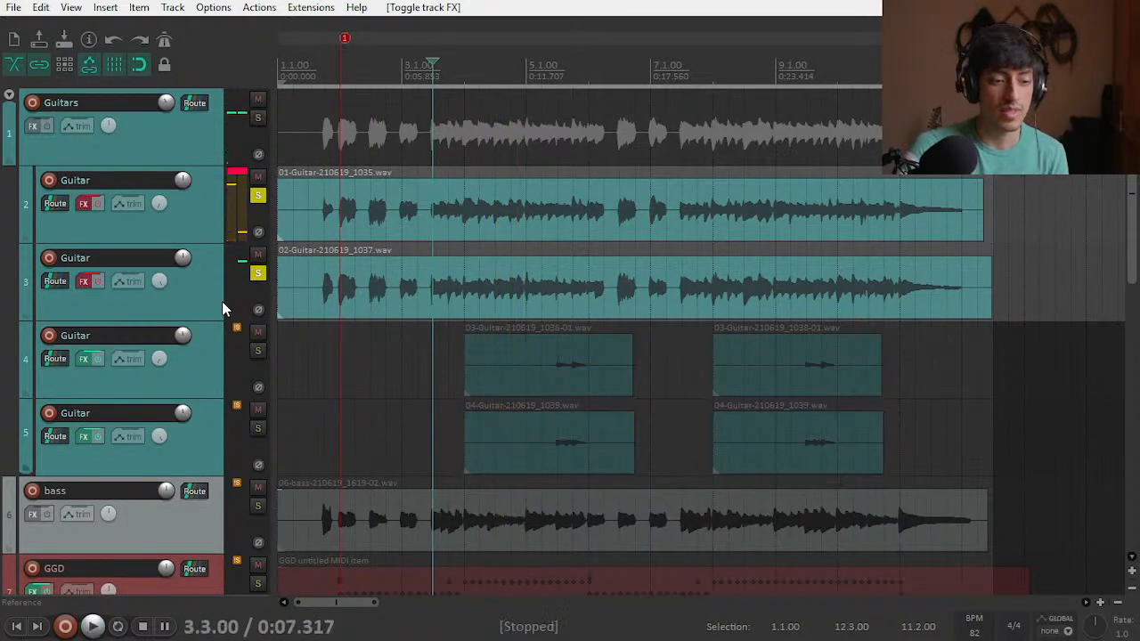
pyautogui.click(100, 203)
pyautogui.click(98, 279)
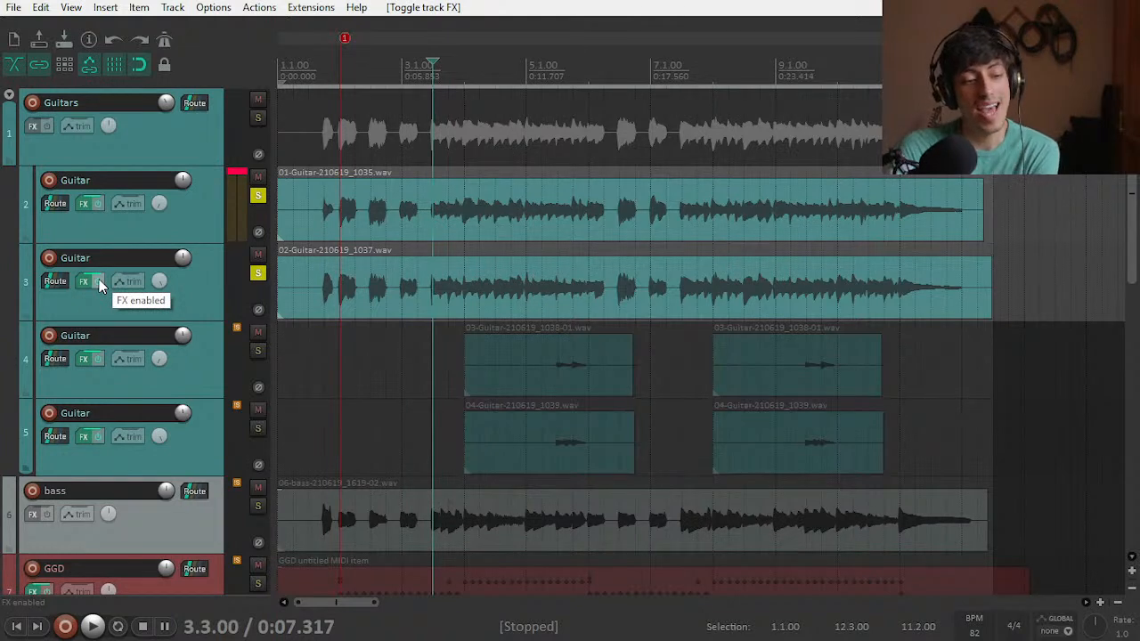
# Step: Play the two soloed main guitars from 3.3.00 with their effects enabled
pyautogui.scroll(3, 298, 401)
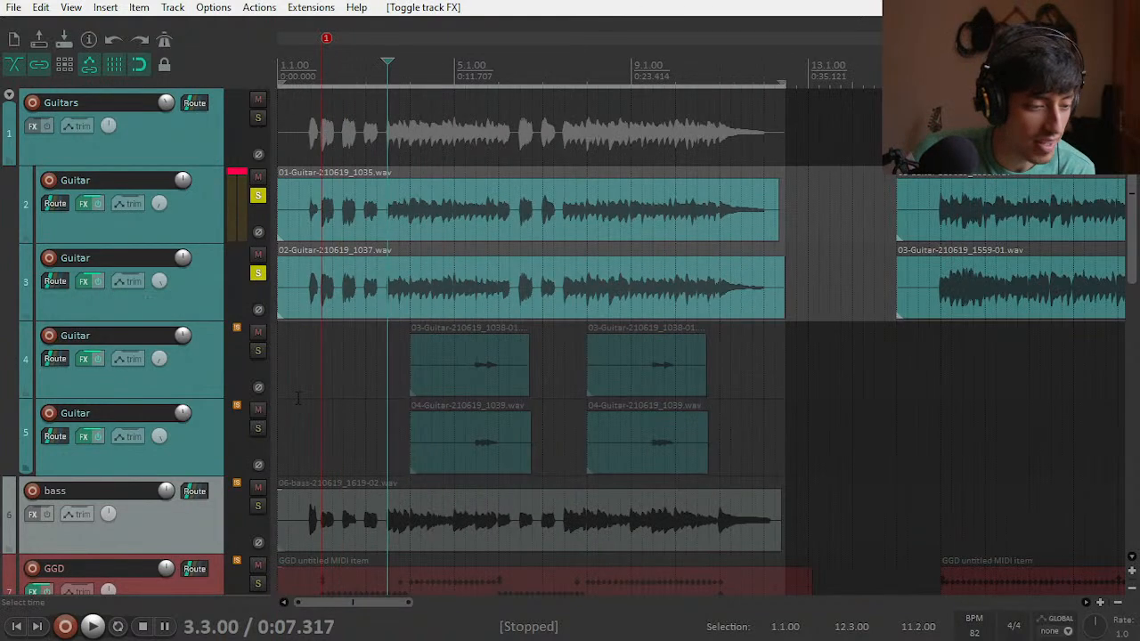
pyautogui.scroll(-2, 298, 401)
pyautogui.scroll(-4, 172, 421)
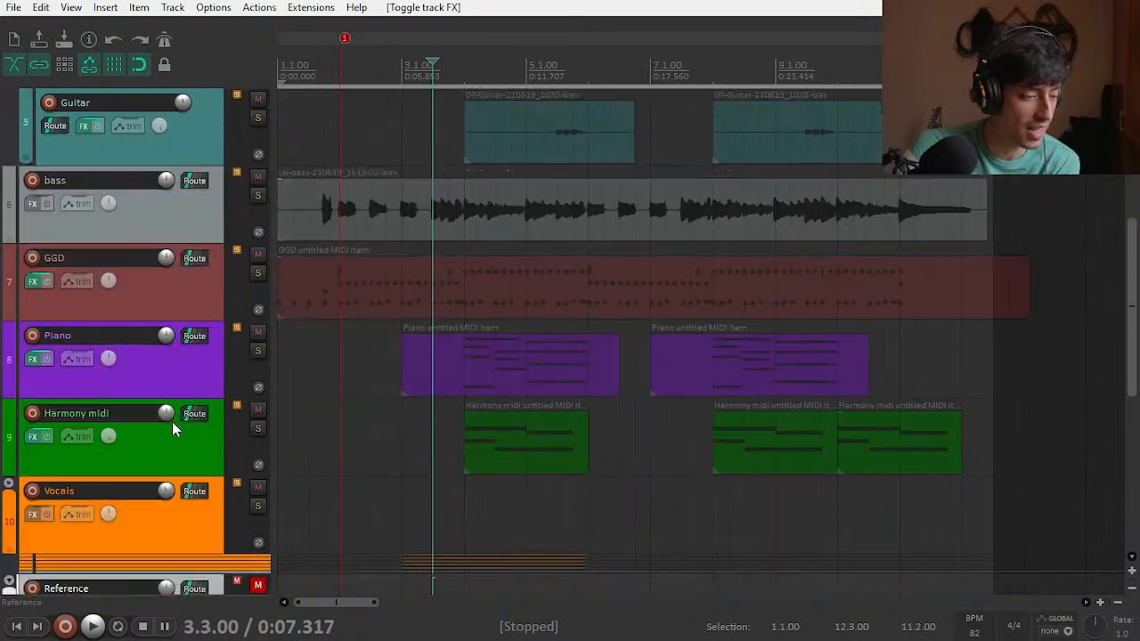
pyautogui.scroll(-4, 172, 421)
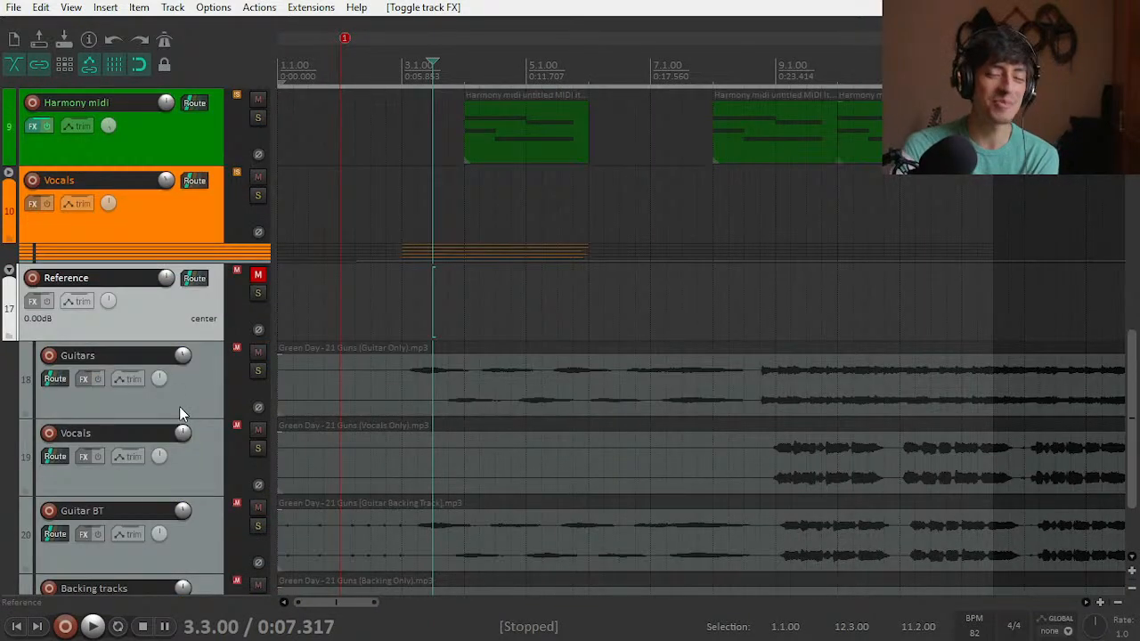
pyautogui.scroll(10, 160, 380)
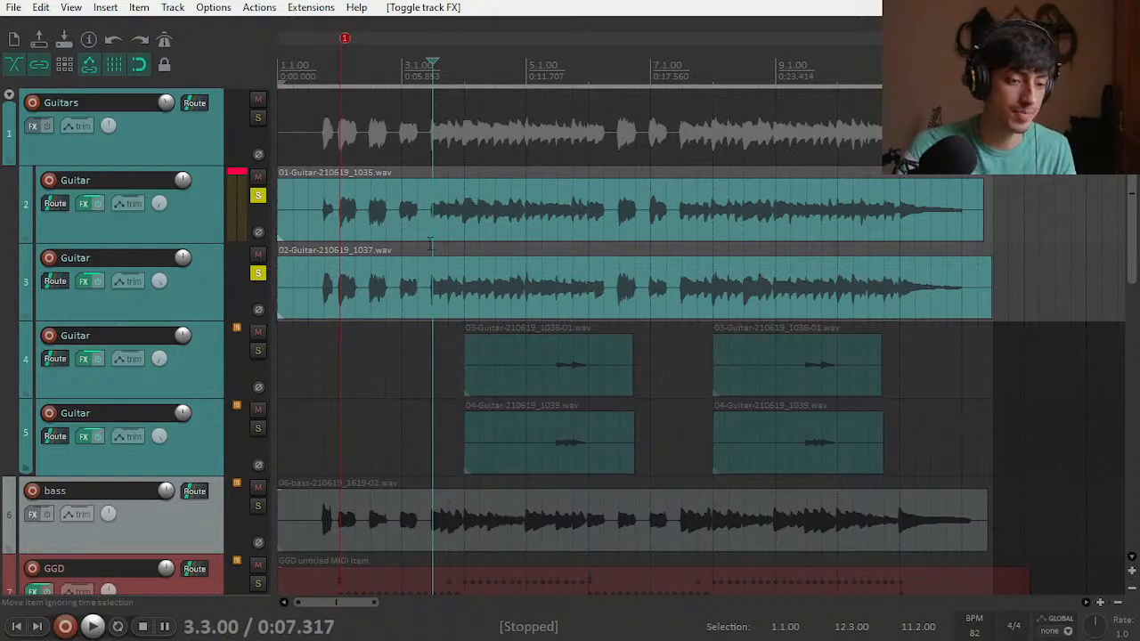
pyautogui.press('space')
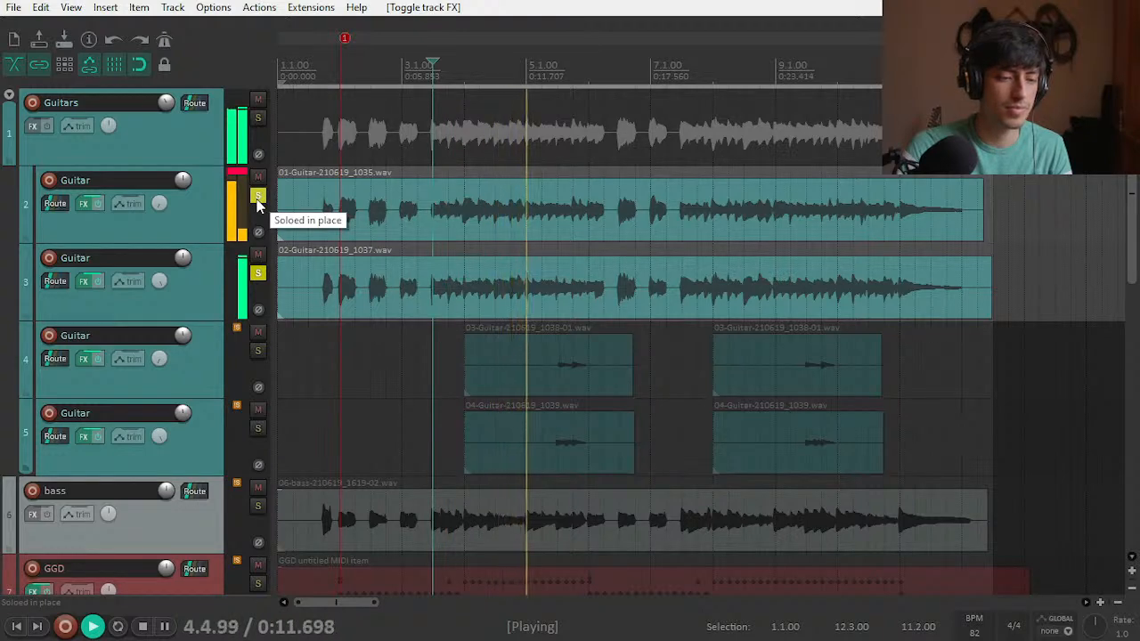
pyautogui.press('space')
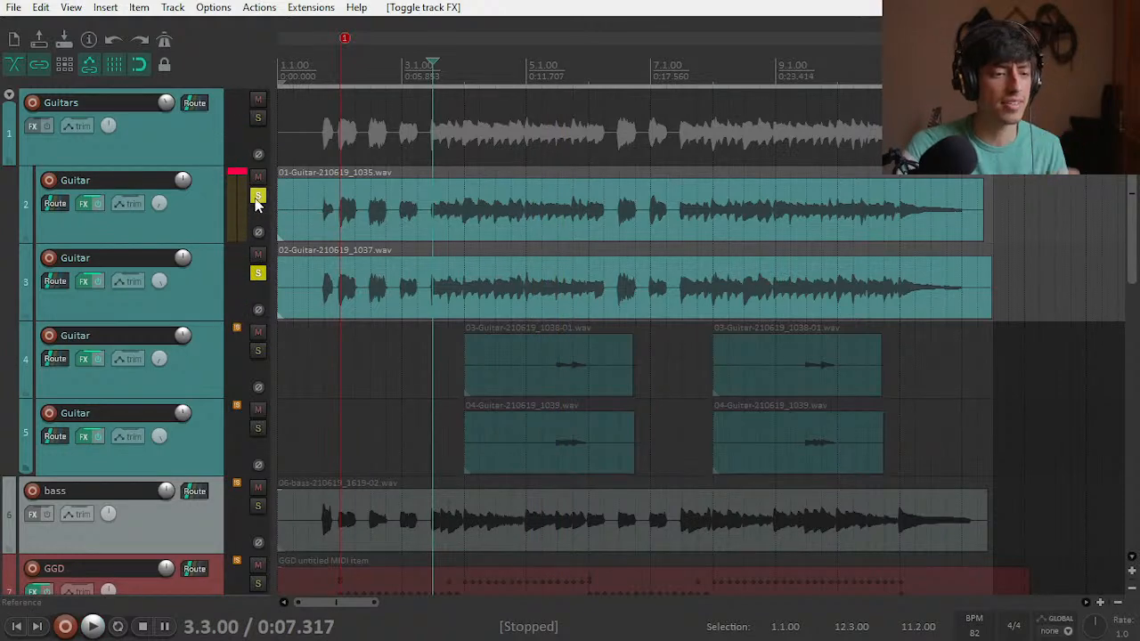
# Step: Play the full mix from 1.4.00 with both guitar solos cleared, and reset the first guitar's peak indicator
pyautogui.click(258, 195)
pyautogui.click(258, 273)
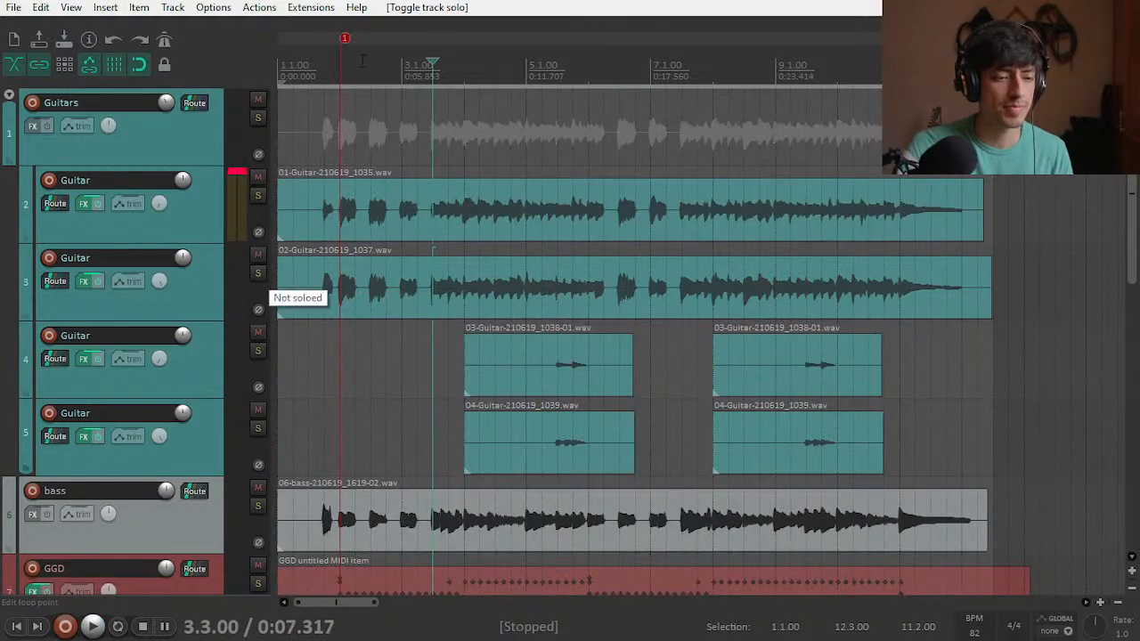
pyautogui.click(324, 71)
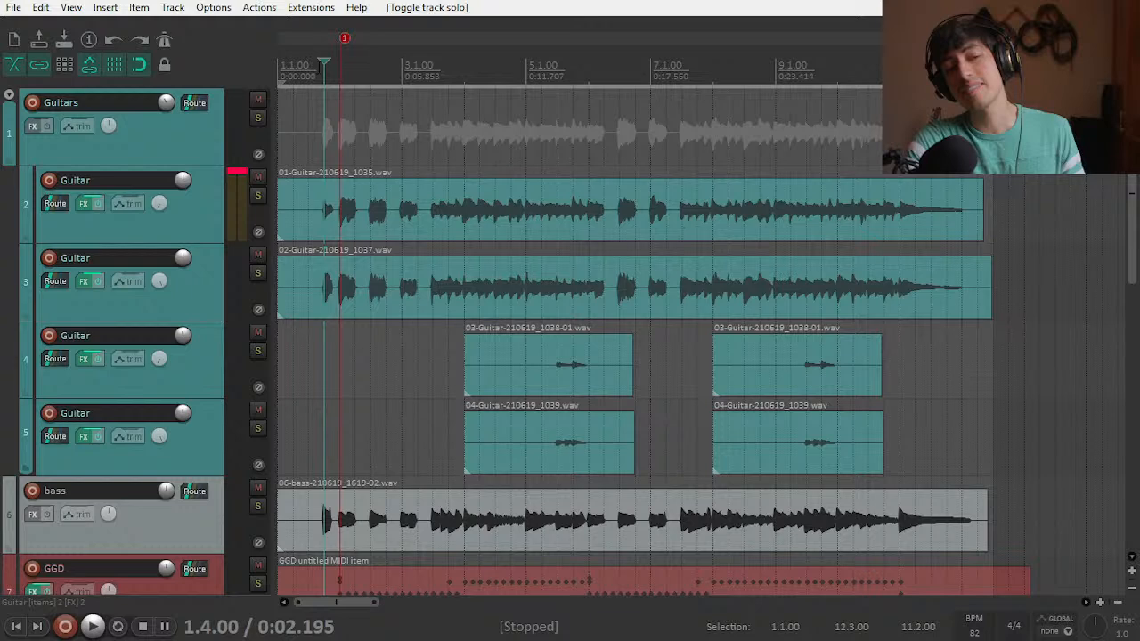
pyautogui.press('space')
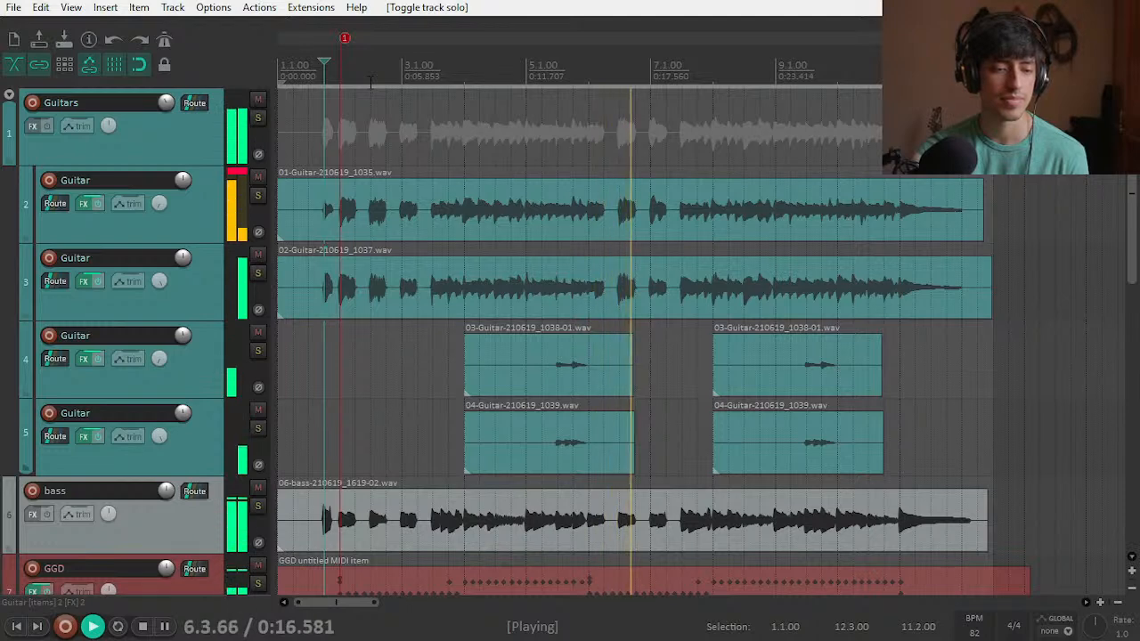
pyautogui.press('space')
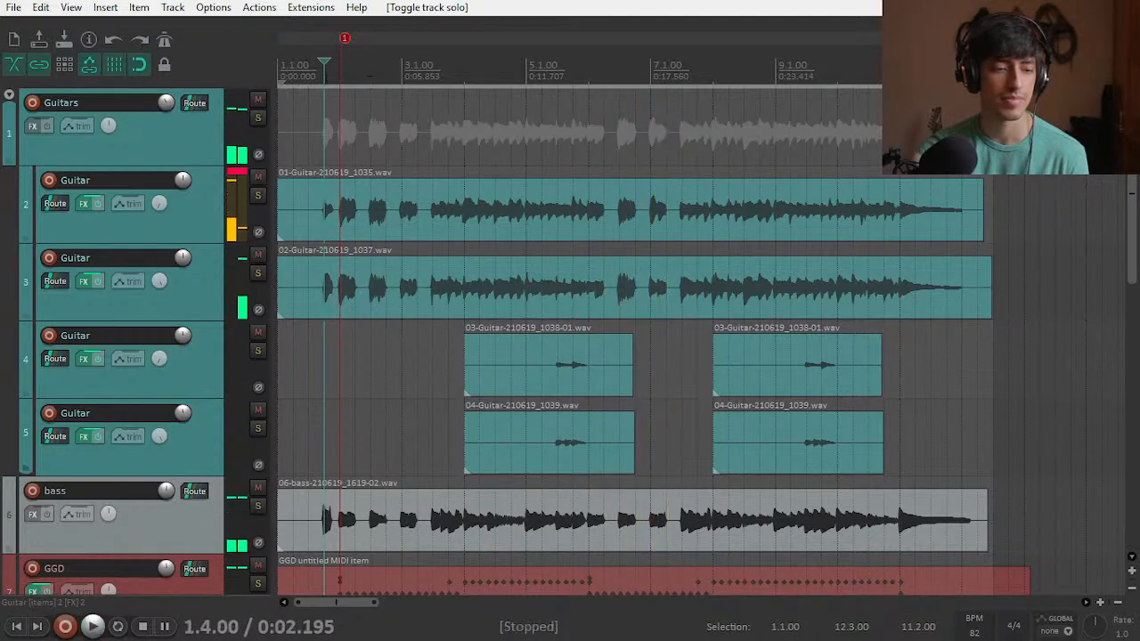
pyautogui.click(233, 178)
# Step: Audition the Vocals folder soloed from 3.1.00, and clear its solo
pyautogui.scroll(-4, 178, 247)
pyautogui.scroll(-2, 178, 246)
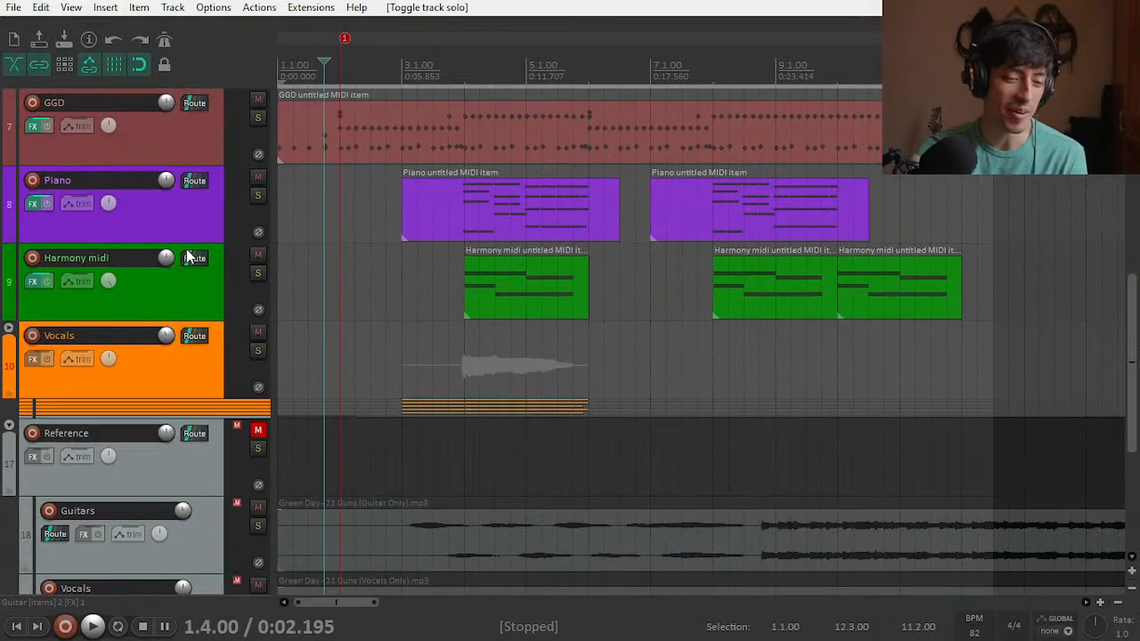
pyautogui.click(258, 350)
pyautogui.click(401, 71)
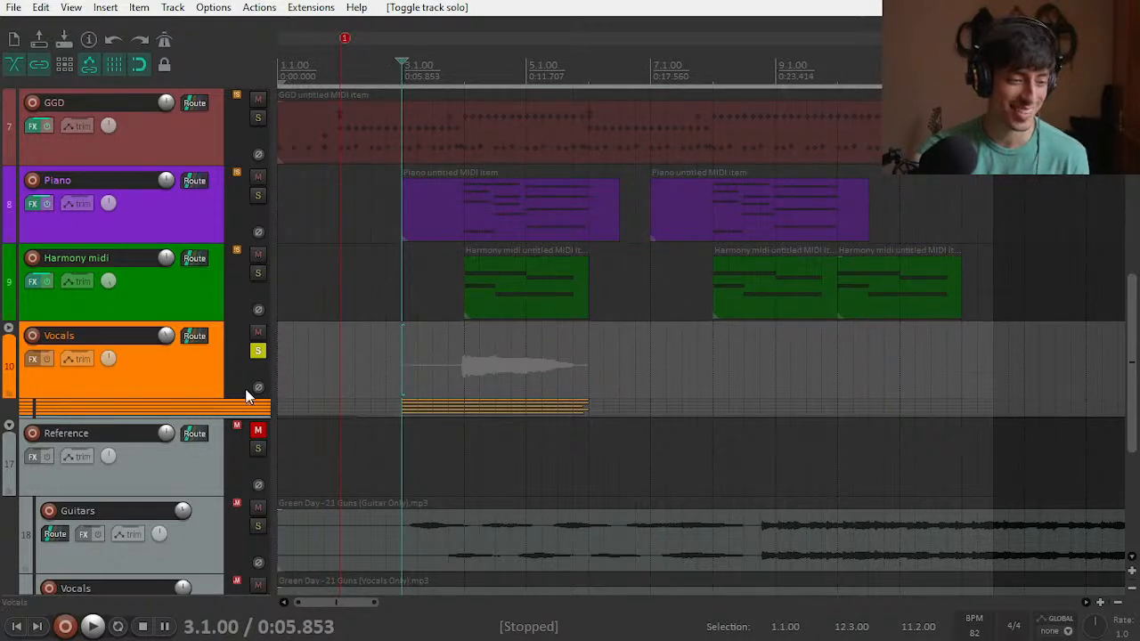
pyautogui.press('space')
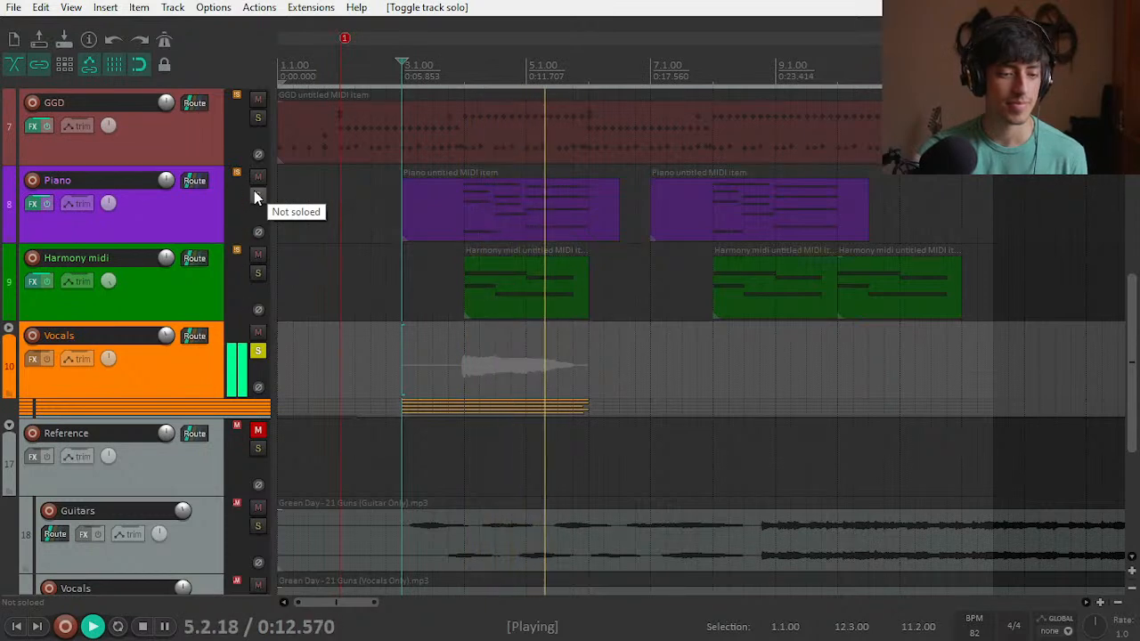
pyautogui.click(257, 350)
pyautogui.press('space')
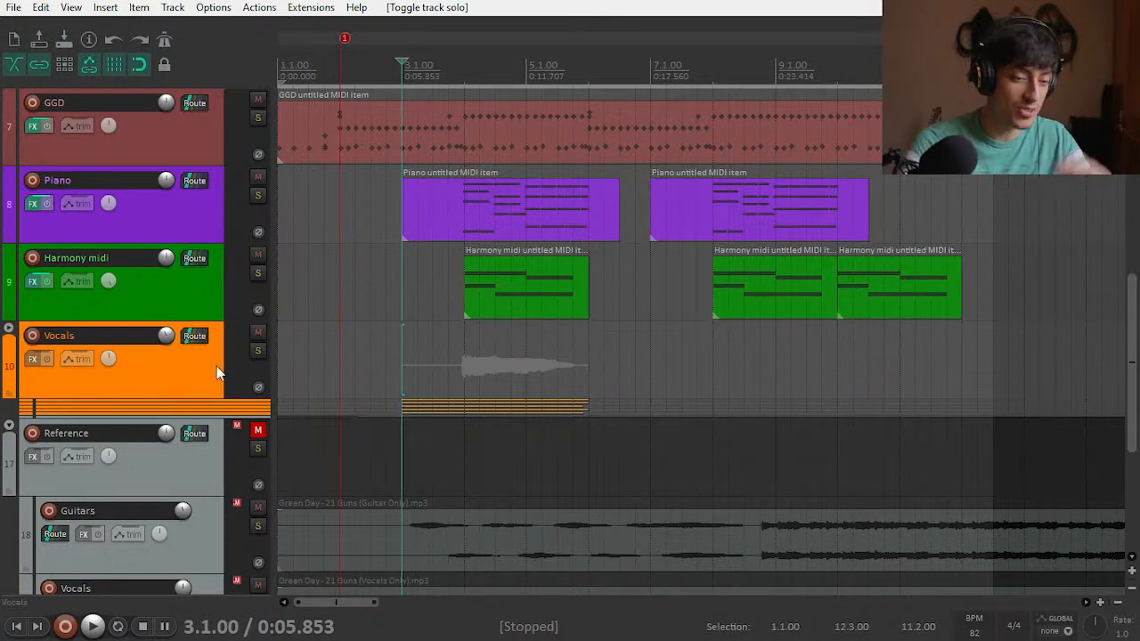
# Step: Audition the soloed Vocals folder together with the Piano track from 3.1.00, and clear both solos
pyautogui.click(257, 350)
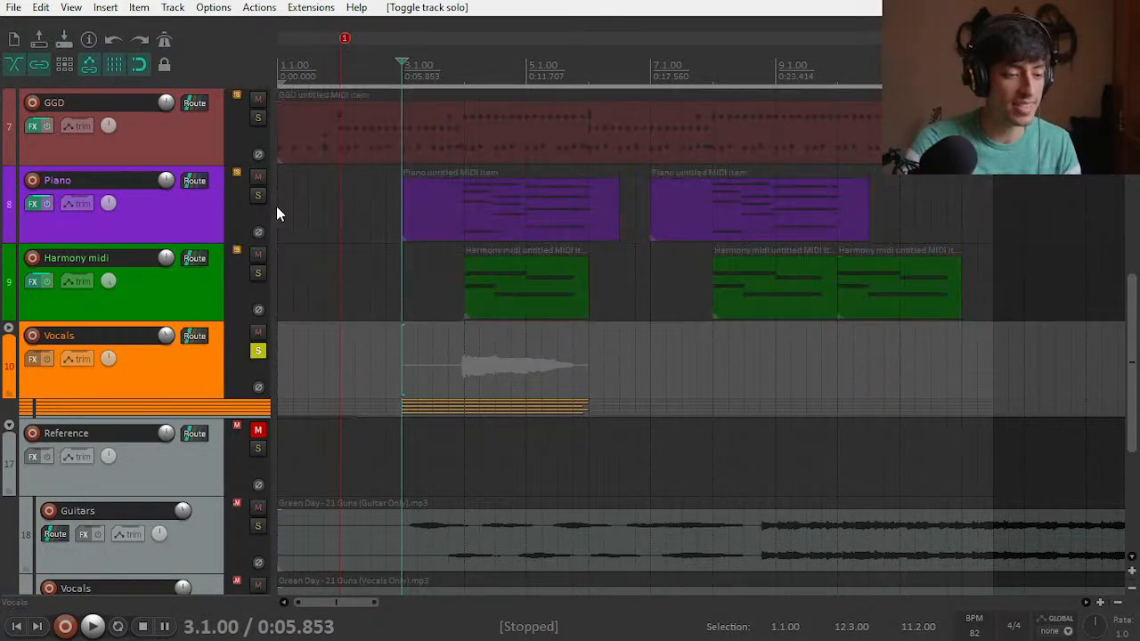
pyautogui.press('space')
pyautogui.click(257, 199)
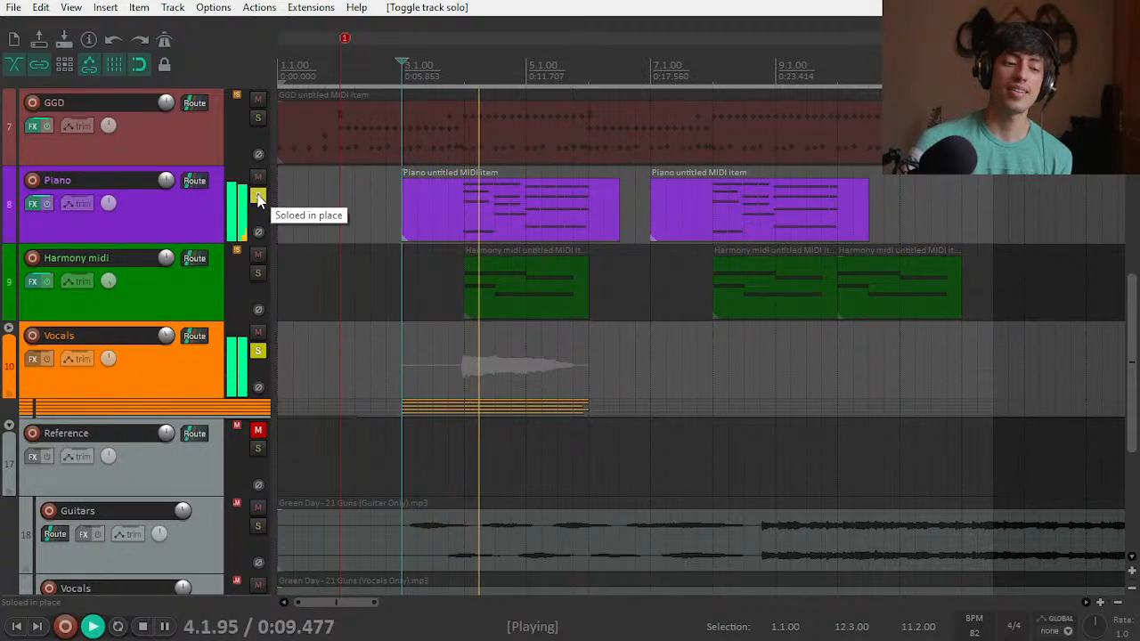
pyautogui.click(257, 195)
pyautogui.click(257, 351)
pyautogui.press('space')
# Step: Place the edit cursor at 4.1.00 and play the full mix from there
pyautogui.click(448, 66)
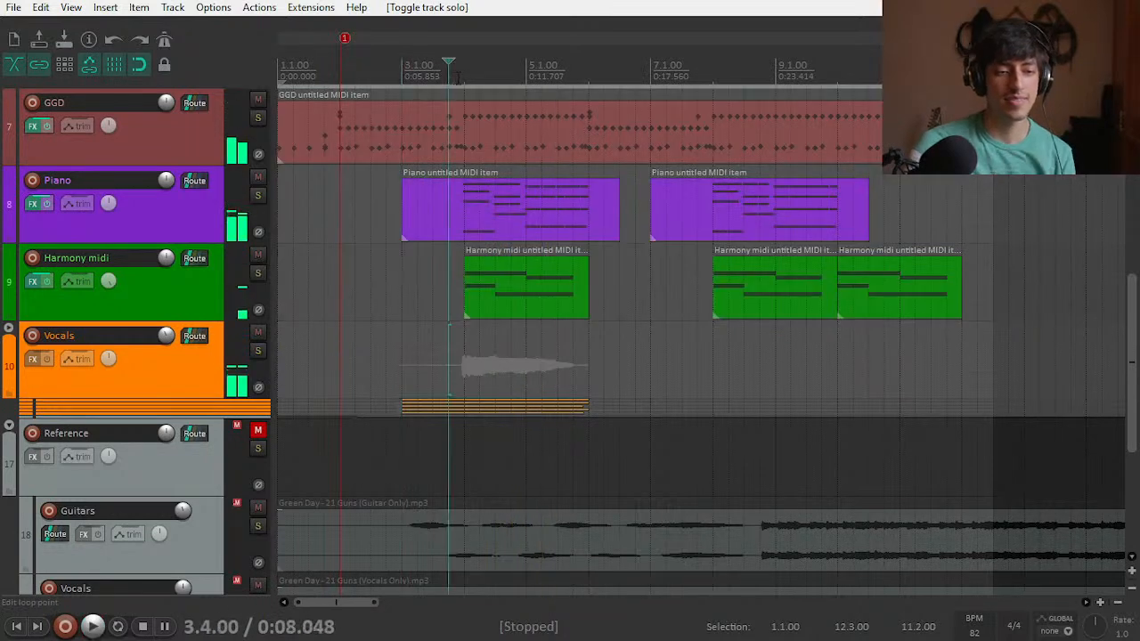
pyautogui.click(465, 67)
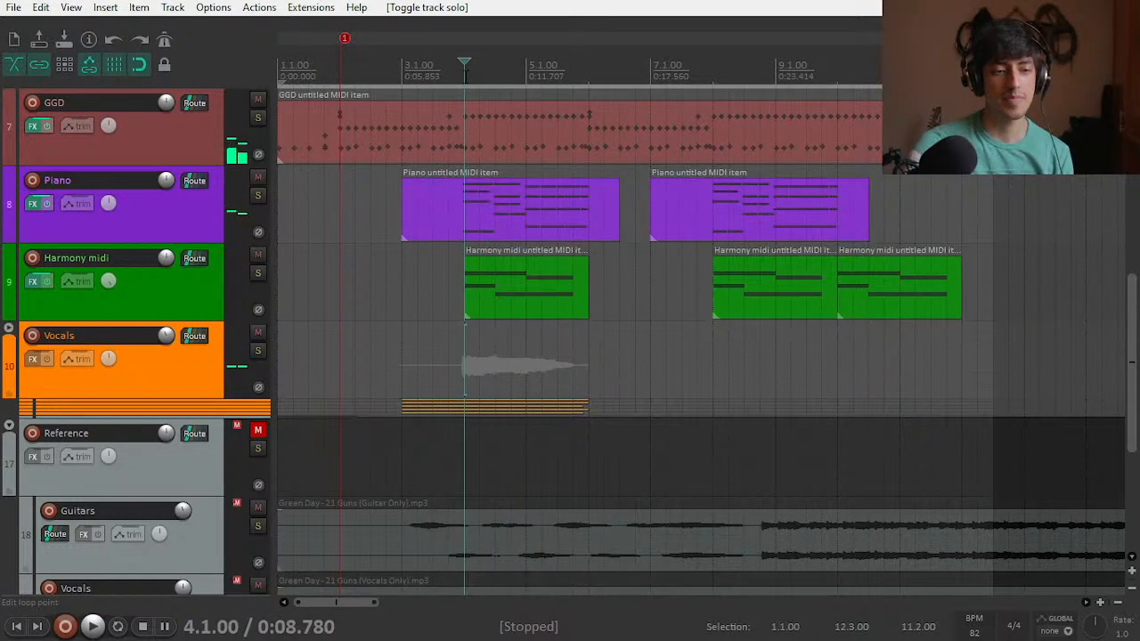
pyautogui.press('space')
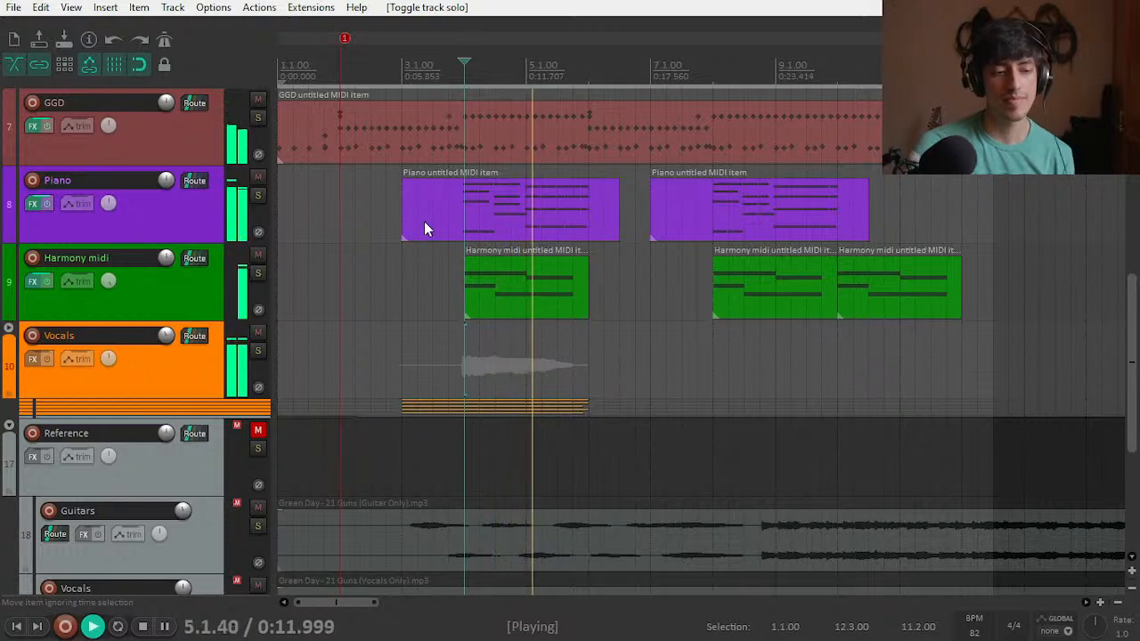
pyautogui.press('space')
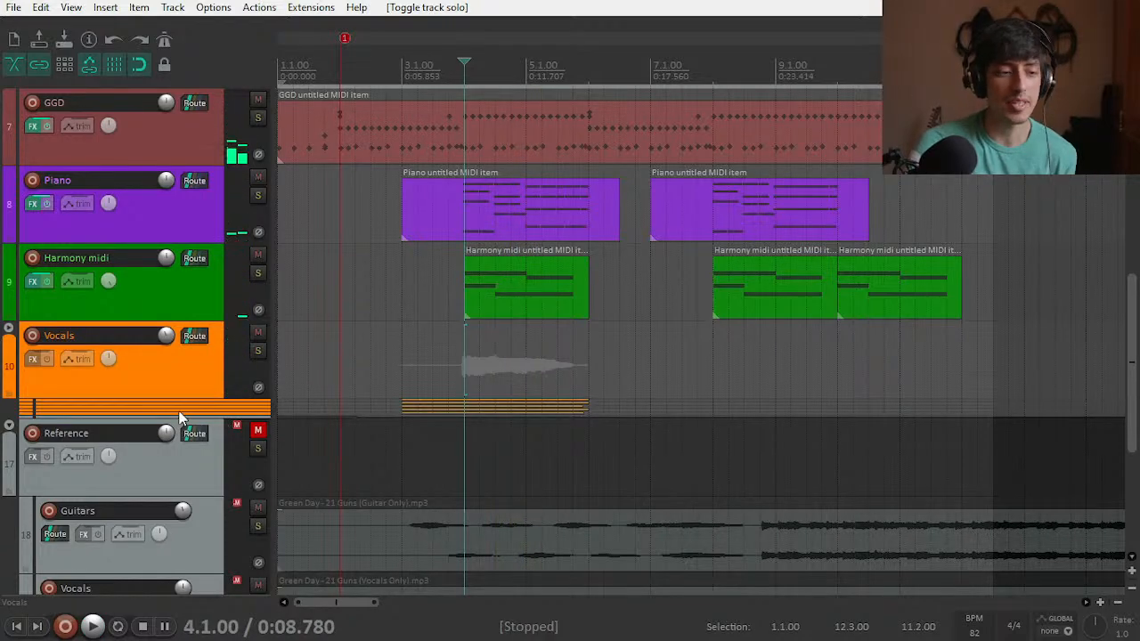
# Step: Return to the guitar tracks, select the third guitar track, and play the full mix from 4.2.00
pyautogui.scroll(4, 179, 417)
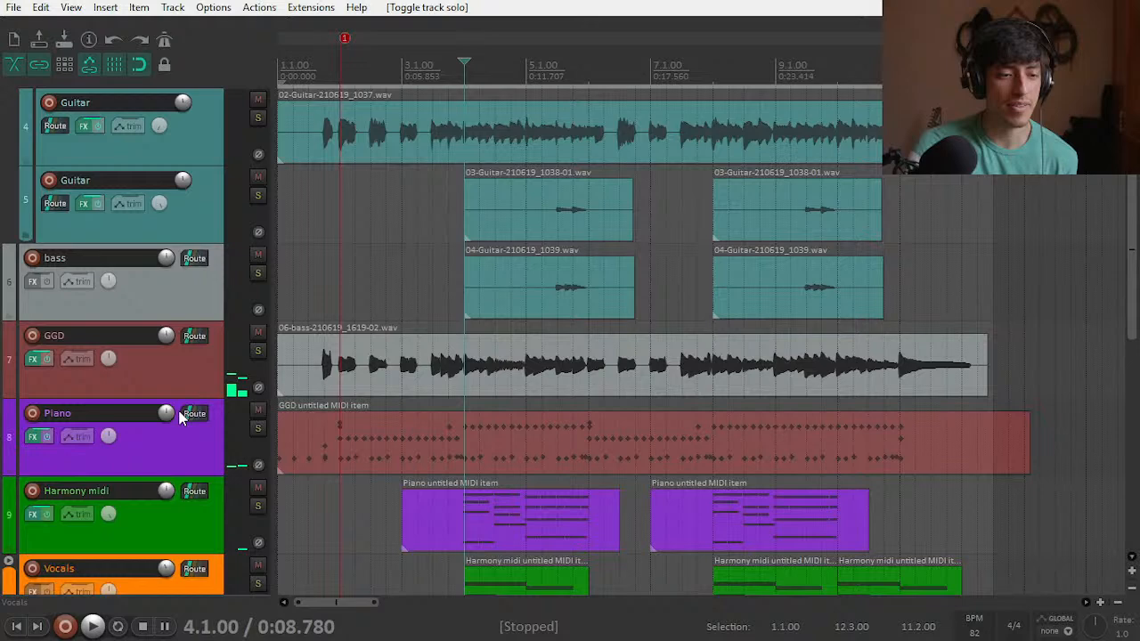
pyautogui.scroll(3, 179, 417)
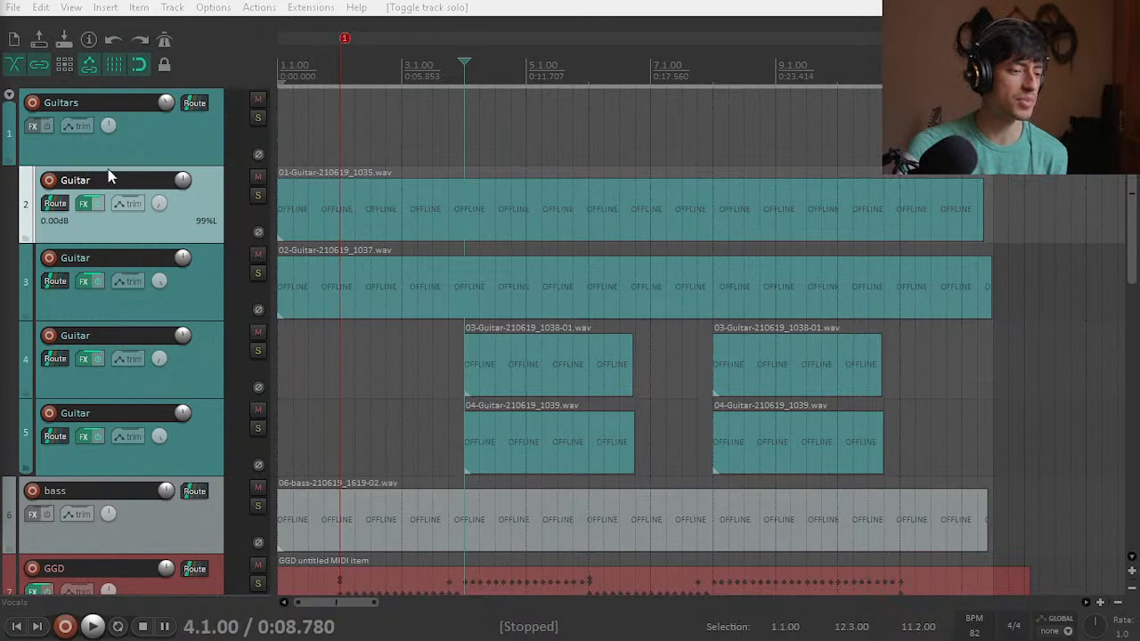
pyautogui.click(355, 389)
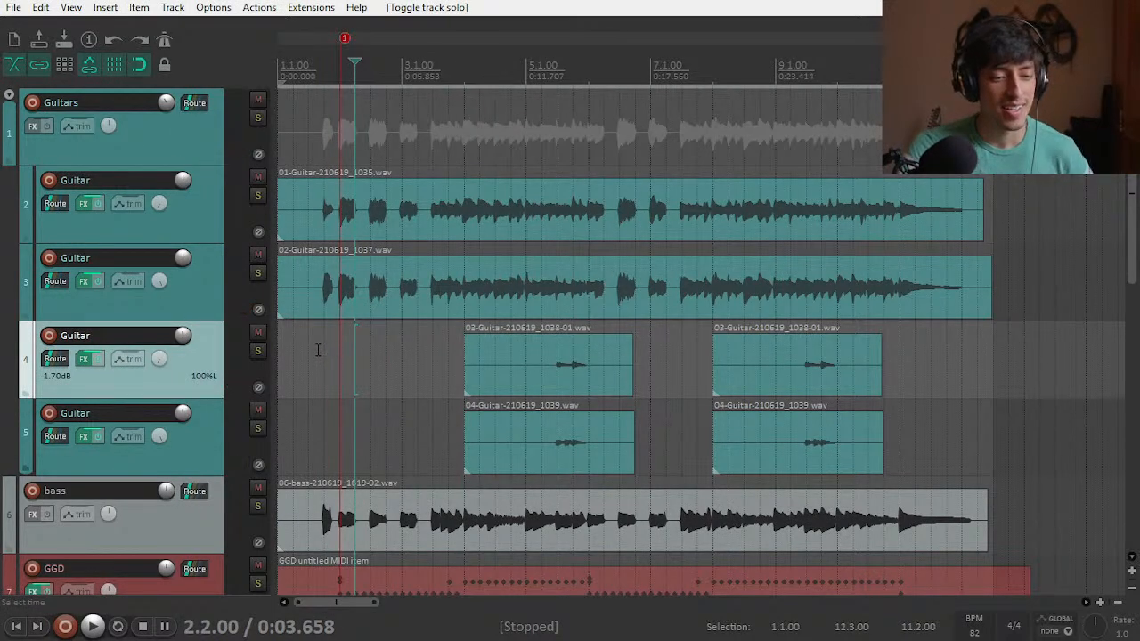
pyautogui.click(478, 71)
pyautogui.press('space')
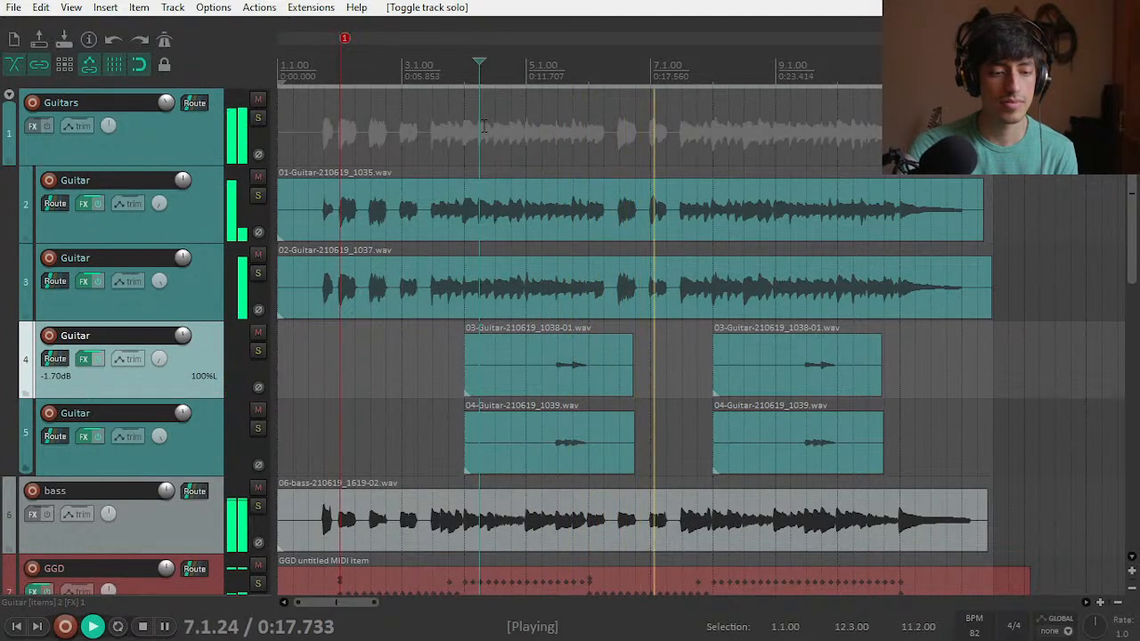
pyautogui.press('space')
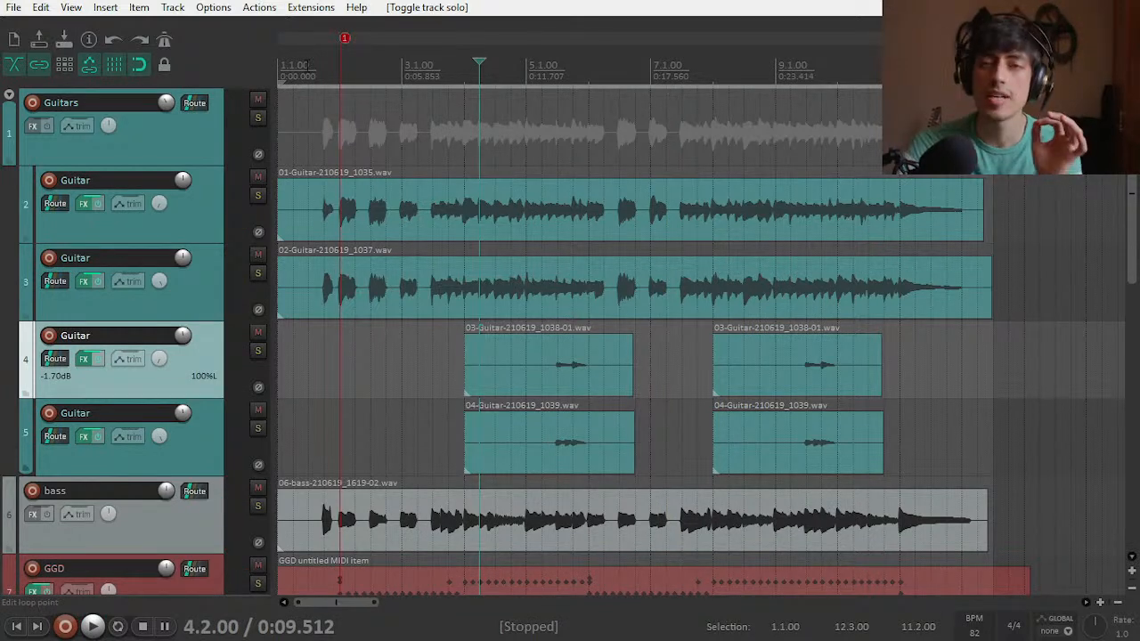
# Step: Play the full mix from 1.3.00 through the entry of the two additional guitars
pyautogui.click(307, 65)
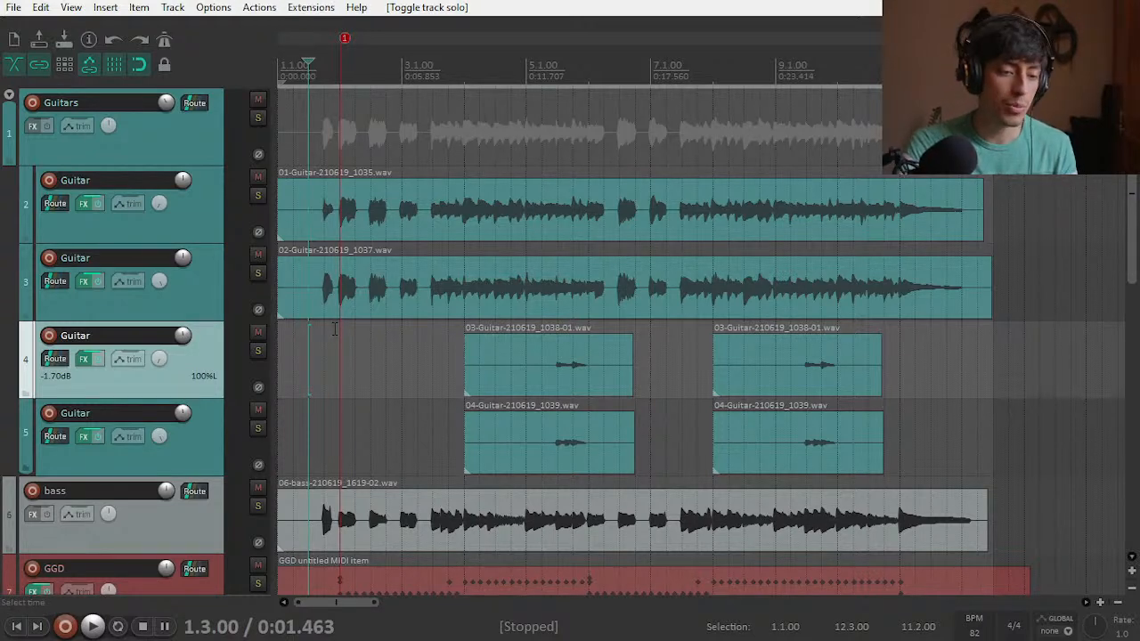
pyautogui.press('space')
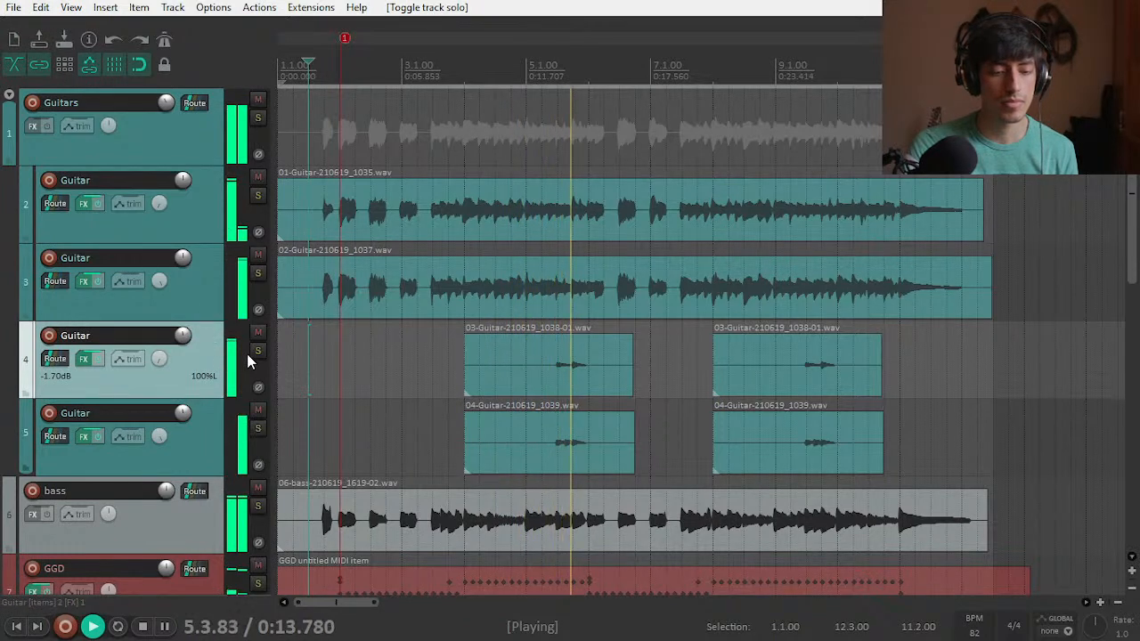
pyautogui.press('space')
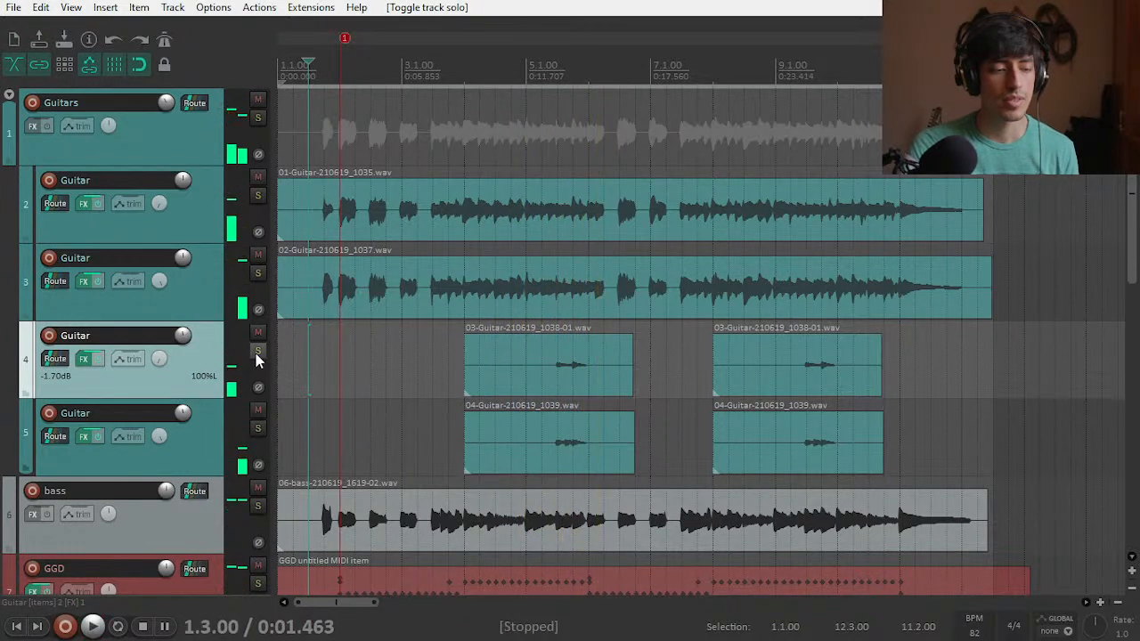
# Step: Solo the third and fourth guitar tracks and play their short parts from early in bar 5
pyautogui.click(257, 351)
pyautogui.click(541, 71)
pyautogui.press('space')
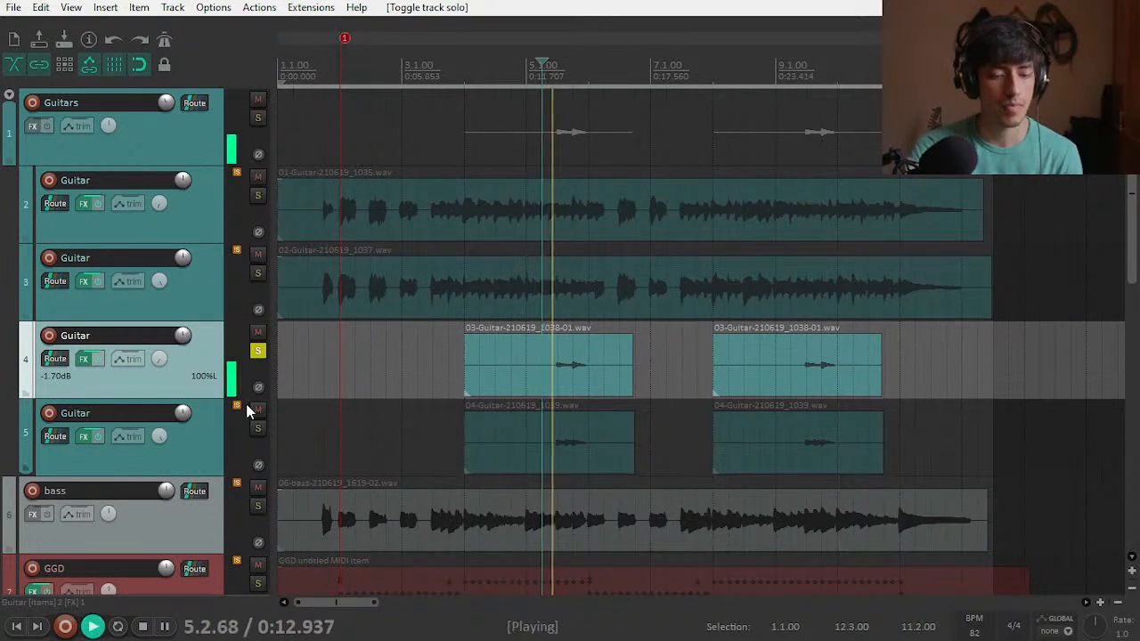
pyautogui.click(259, 429)
pyautogui.press('space')
pyautogui.press('space')
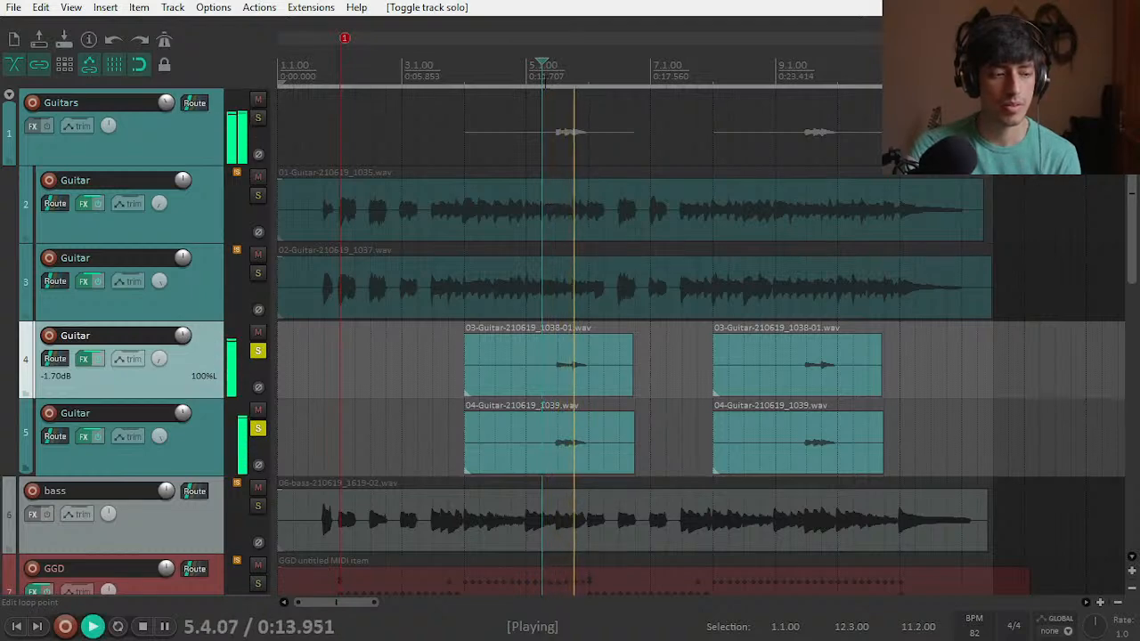
pyautogui.press('space')
# Step: Add the first two guitar tracks to the solo and play all four guitars together from 4.4.00
pyautogui.click(515, 67)
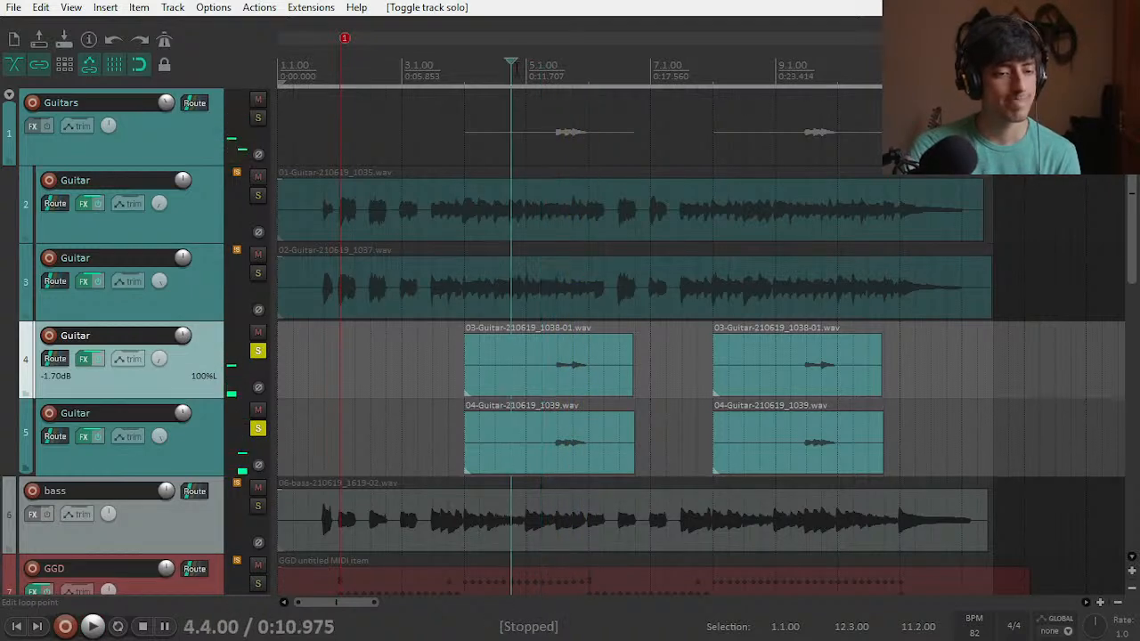
pyautogui.click(264, 272)
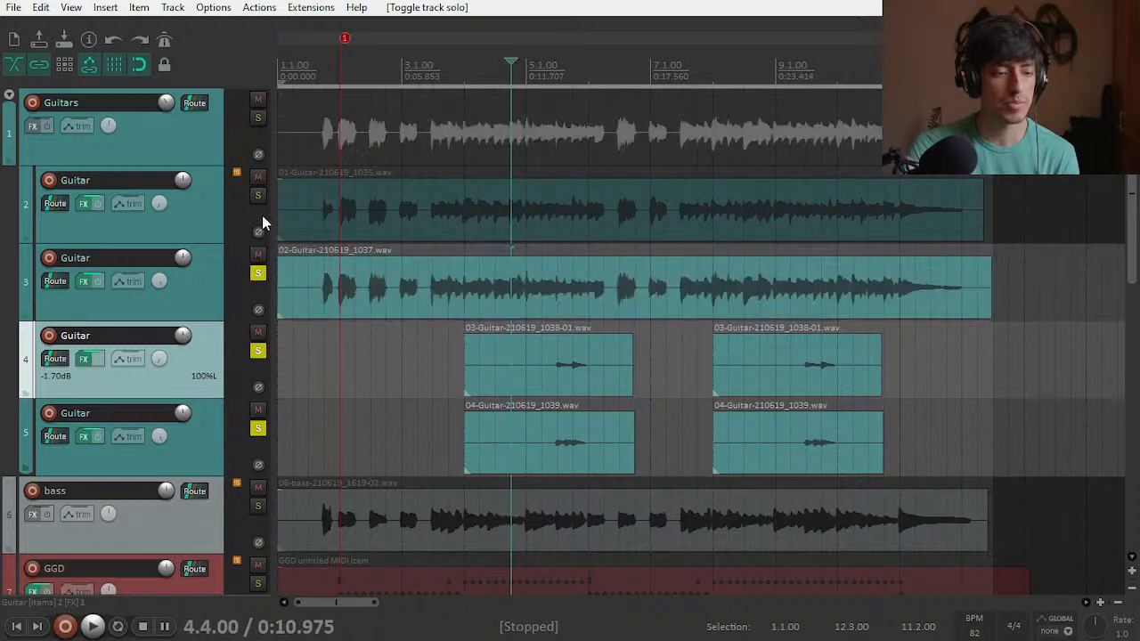
pyautogui.click(262, 199)
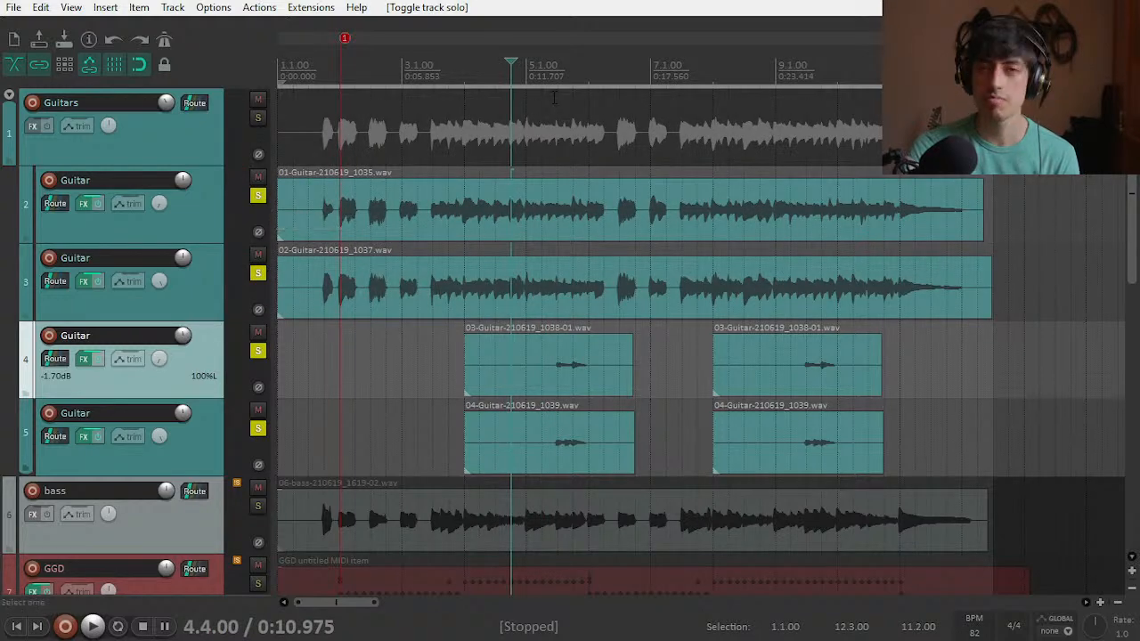
pyautogui.press('space')
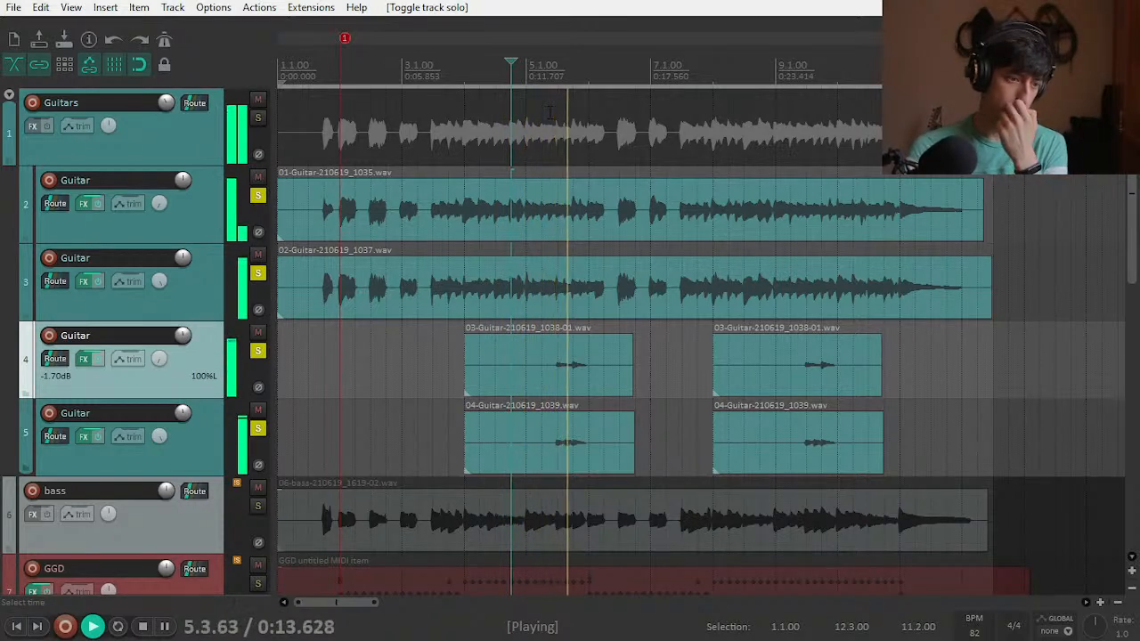
pyautogui.press('space')
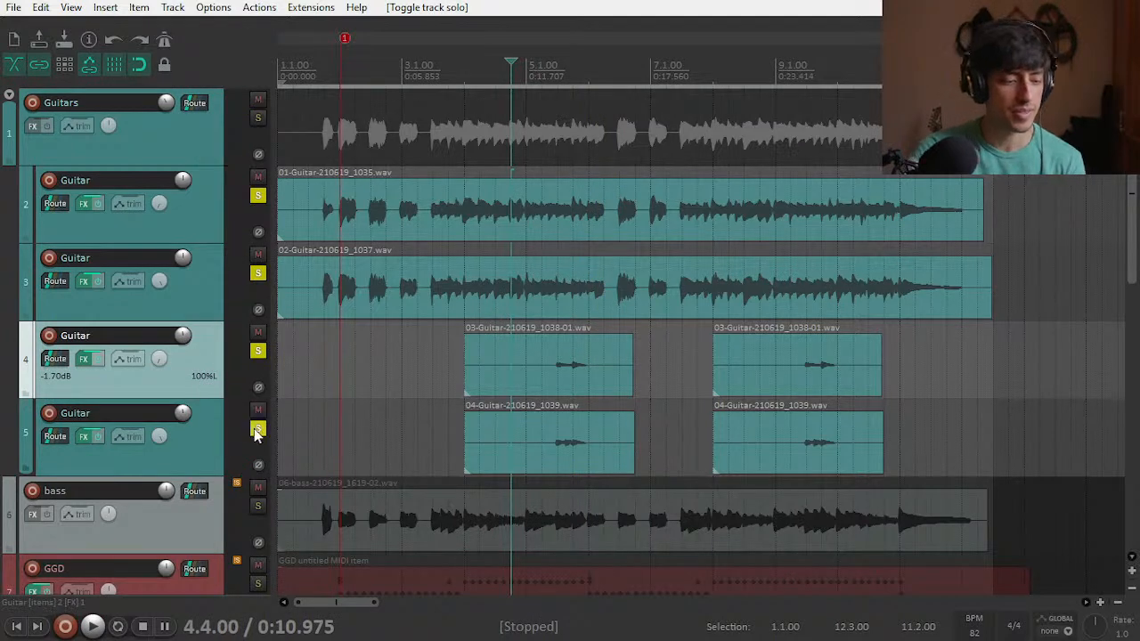
# Step: Unsolo all four guitar tracks
pyautogui.click(257, 428)
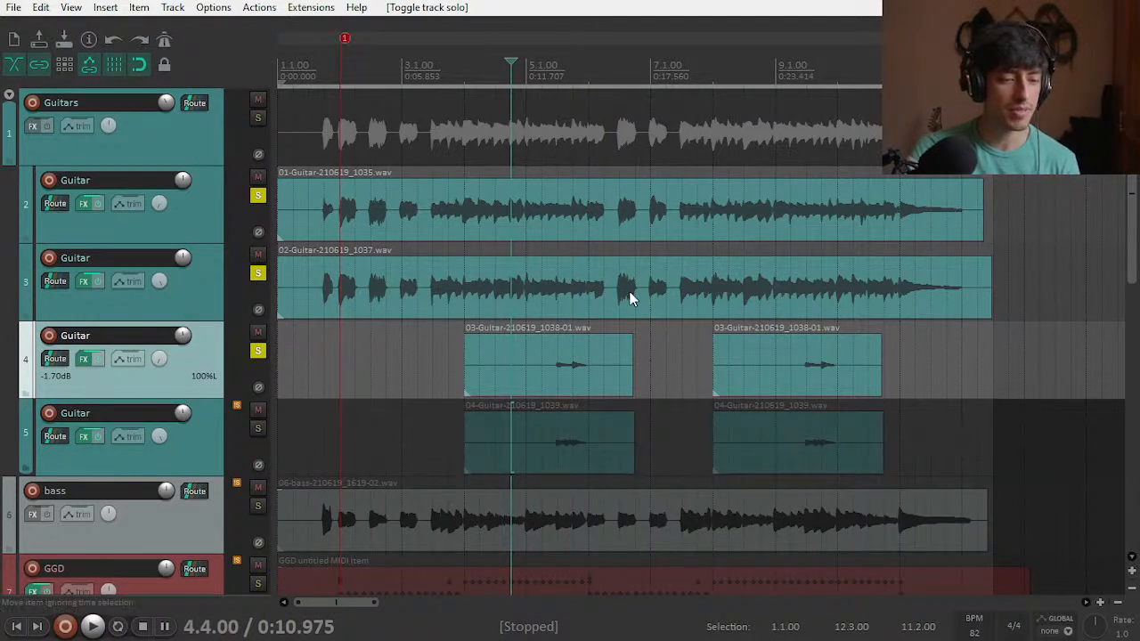
pyautogui.moveTo(1131, 231)
pyautogui.mouseDown()
pyautogui.moveTo(1131, 305)
pyautogui.moveTo(1131, 231)
pyautogui.mouseUp()
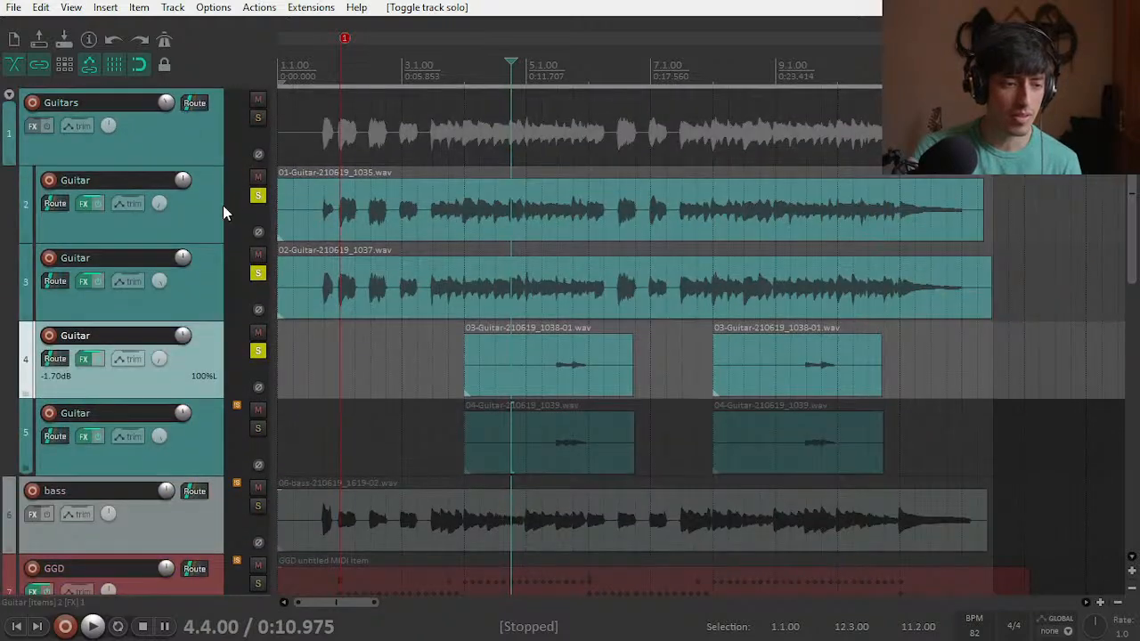
pyautogui.moveTo(257, 197); pyautogui.dragTo(258, 351)
# Step: Solo the Guitars track in the Reference folder, unmute the folder, and play the reference guitars from bar 36
pyautogui.moveTo(1130, 191); pyautogui.dragTo(1109, 519)
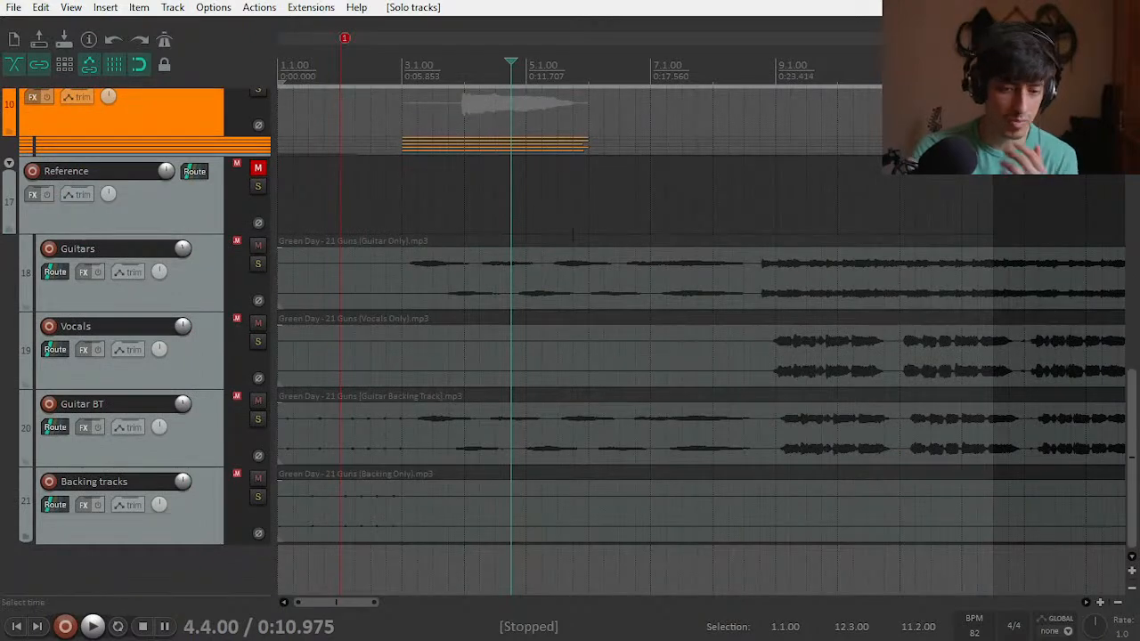
pyautogui.scroll(-3, 641, 278)
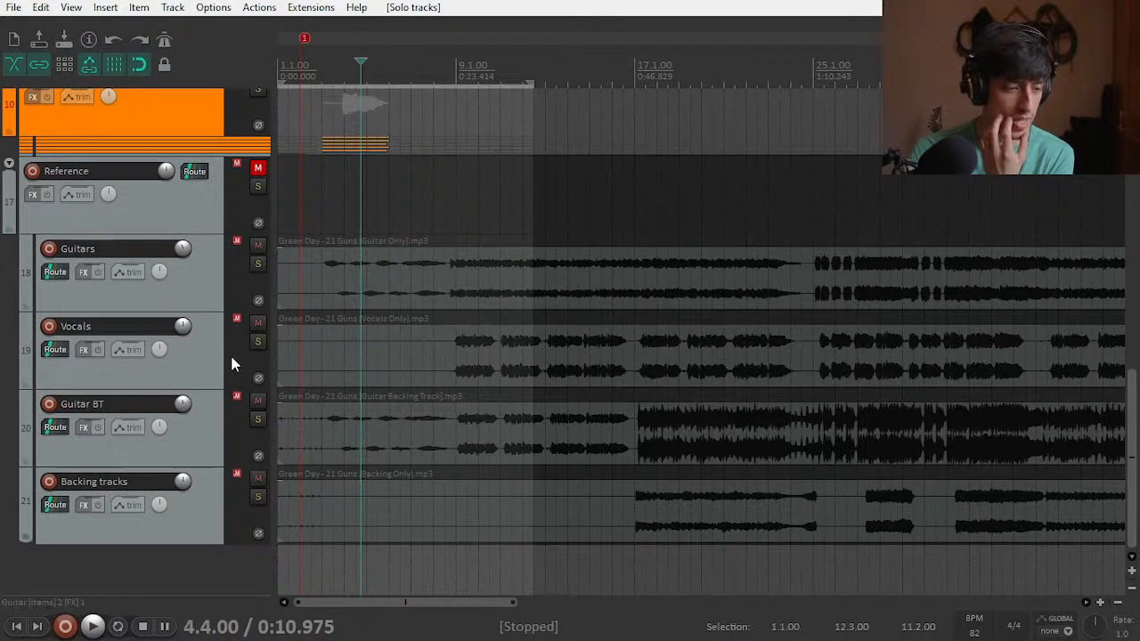
pyautogui.click(257, 264)
pyautogui.press('-')
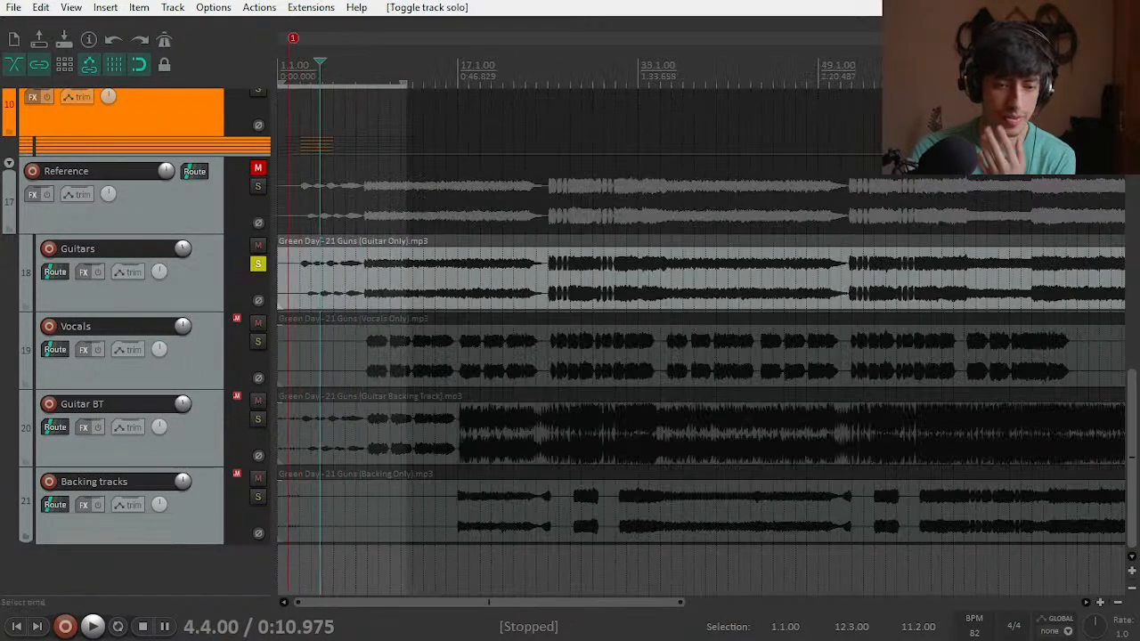
pyautogui.click(671, 240)
pyautogui.press('space')
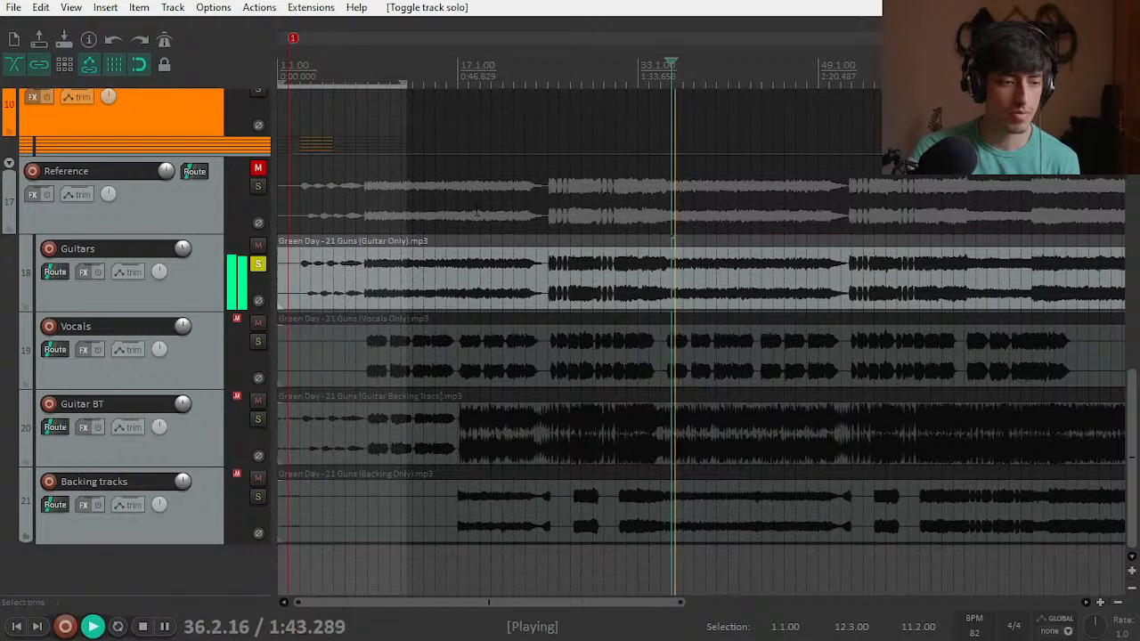
pyautogui.press('space')
pyautogui.click(258, 168)
pyautogui.press('space')
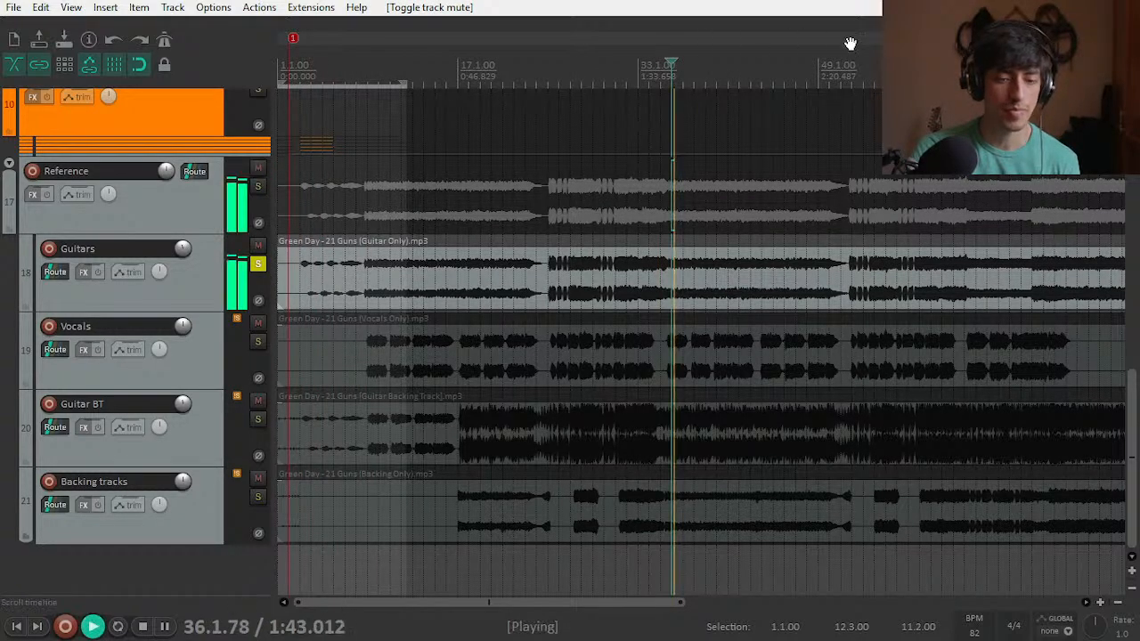
# Step: Move ahead in the soloed reference guitars and play them from 54.3.00
pyautogui.press('-')
pyautogui.click(702, 240)
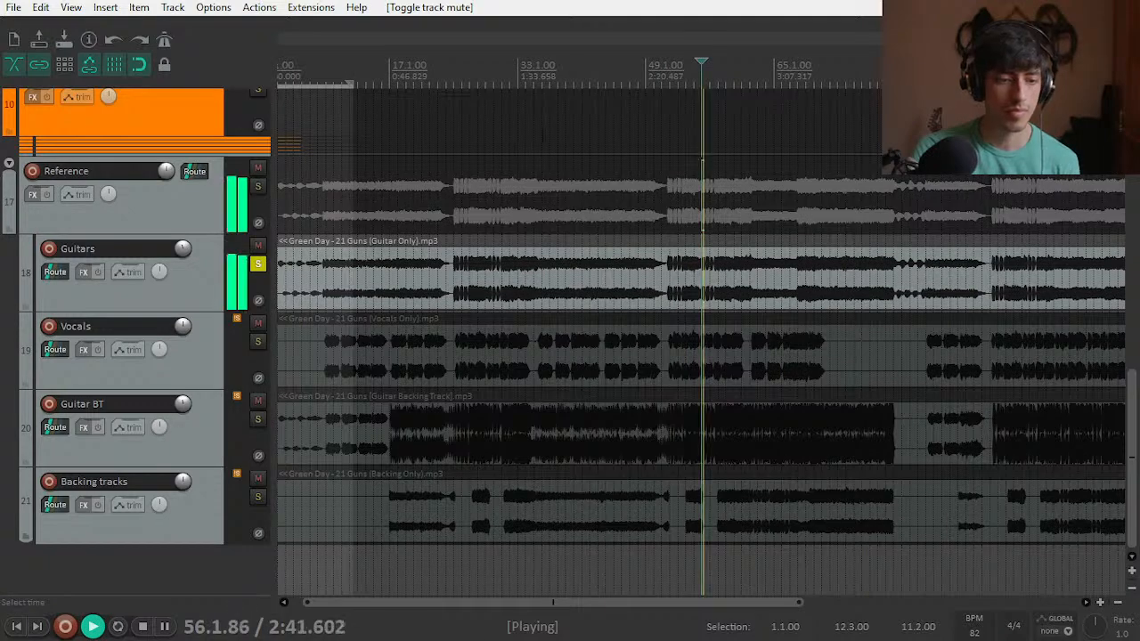
pyautogui.press('=')
pyautogui.click(657, 120)
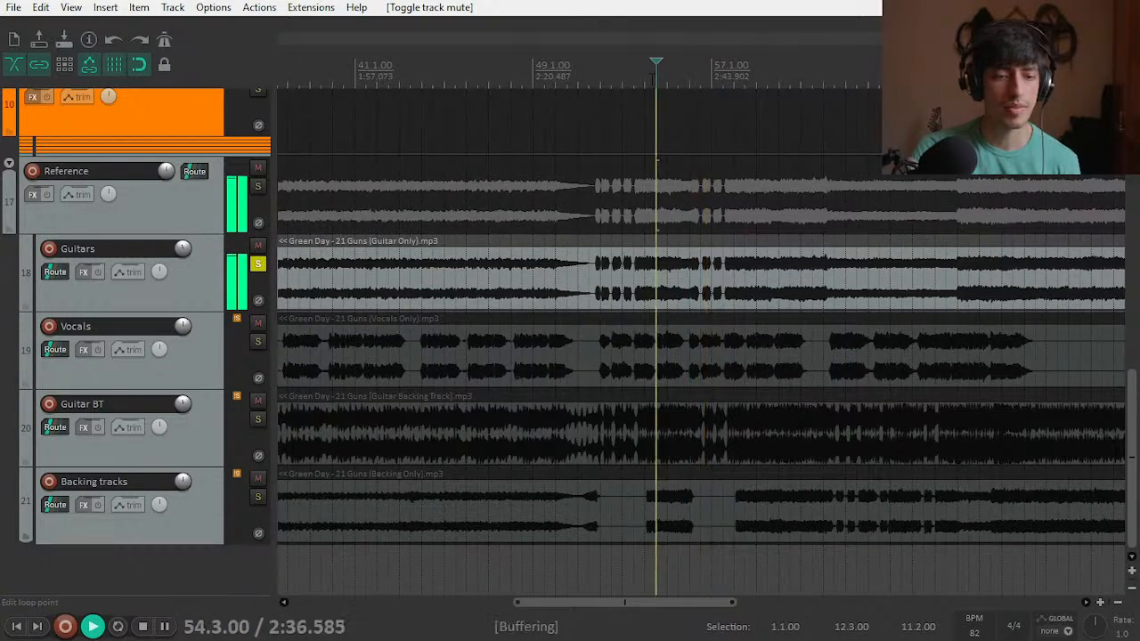
pyautogui.press('=')
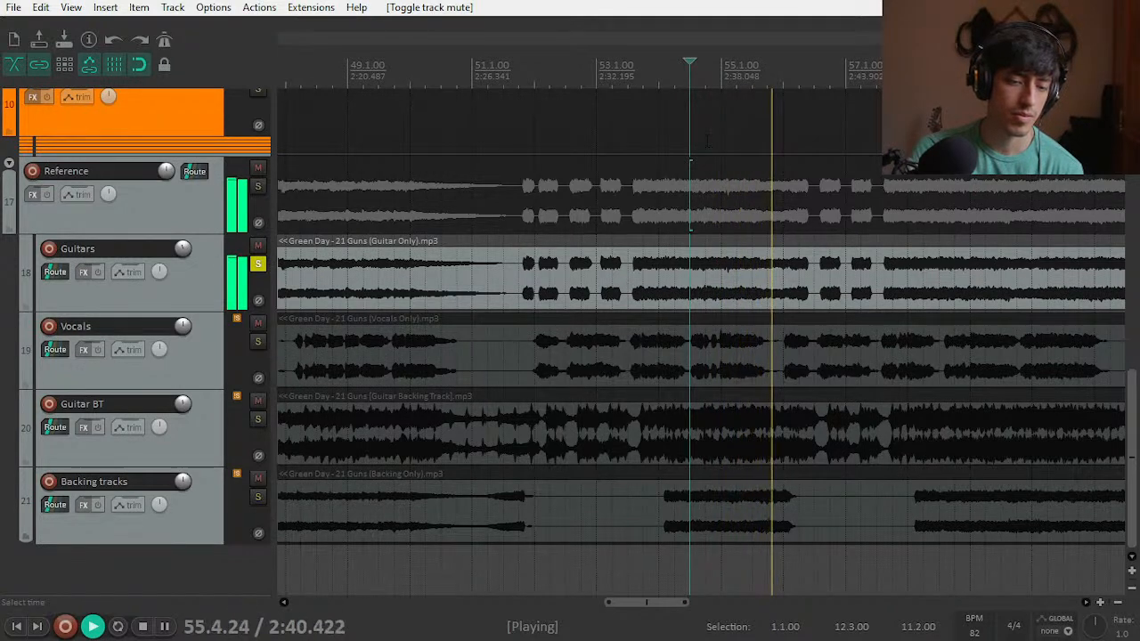
pyautogui.press('space')
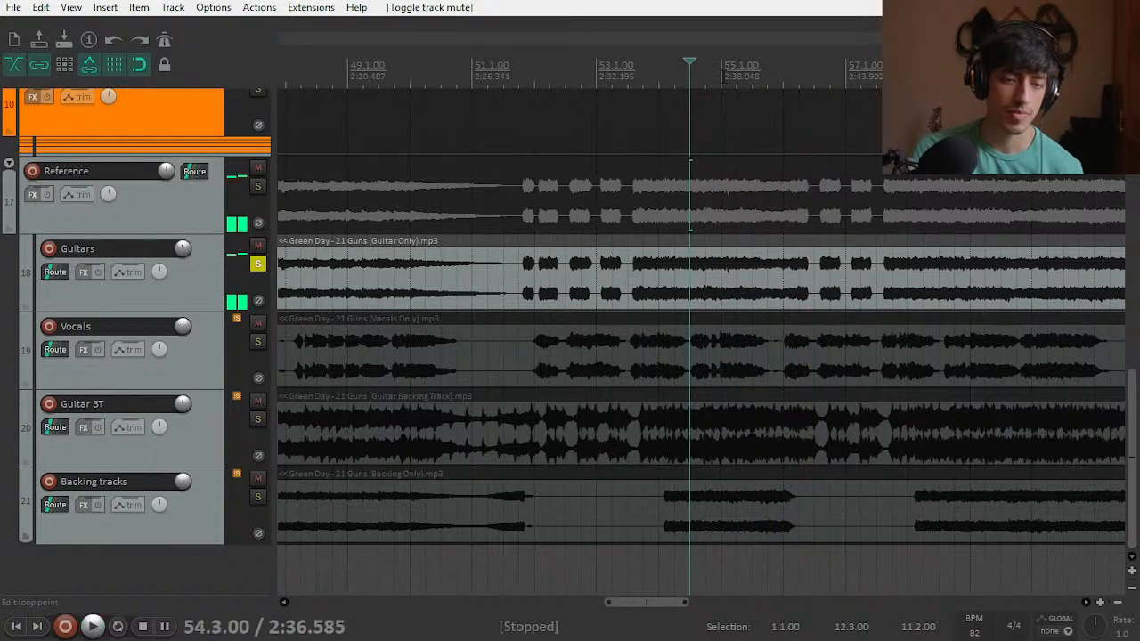
# Step: Play the reference guitars from 55.1.00, unsolo them, and mute the Reference folder again
pyautogui.click(722, 72)
pyautogui.press('space')
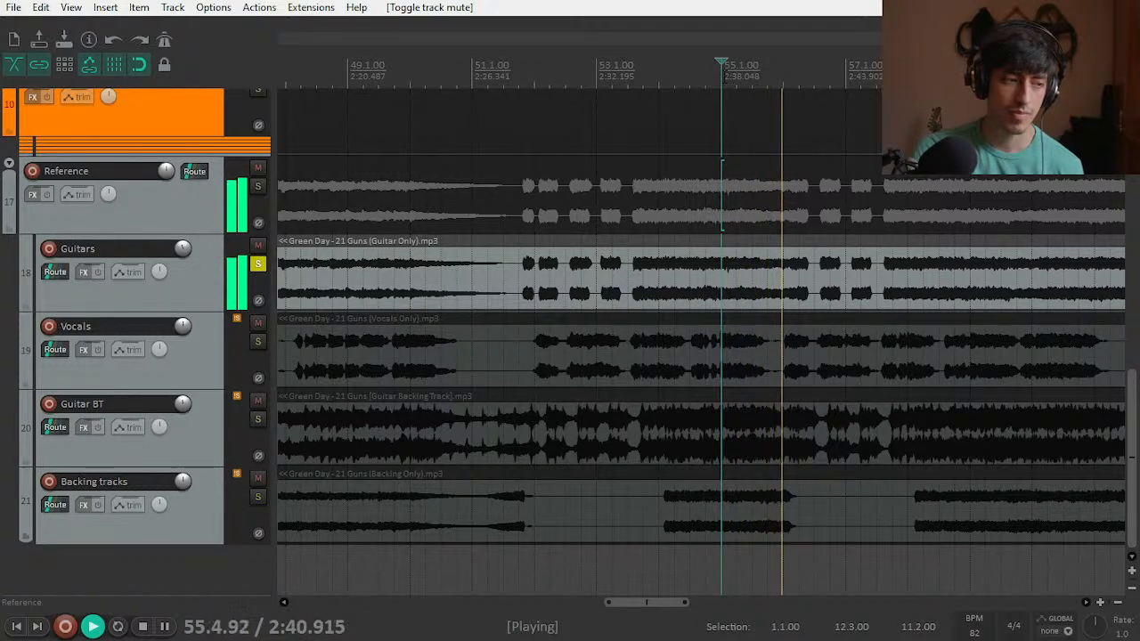
pyautogui.press('space')
pyautogui.click(258, 263)
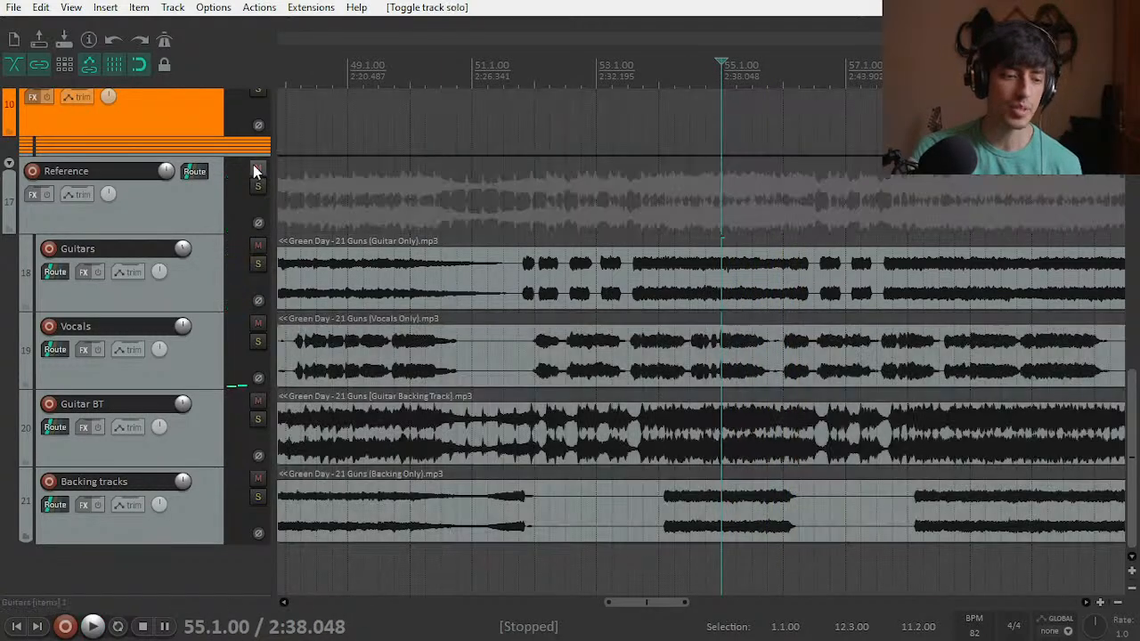
pyautogui.click(257, 167)
# Step: Return to the recorded guitar tracks and place the edit cursor at 5.1.00
pyautogui.scroll(-3, 763, 348)
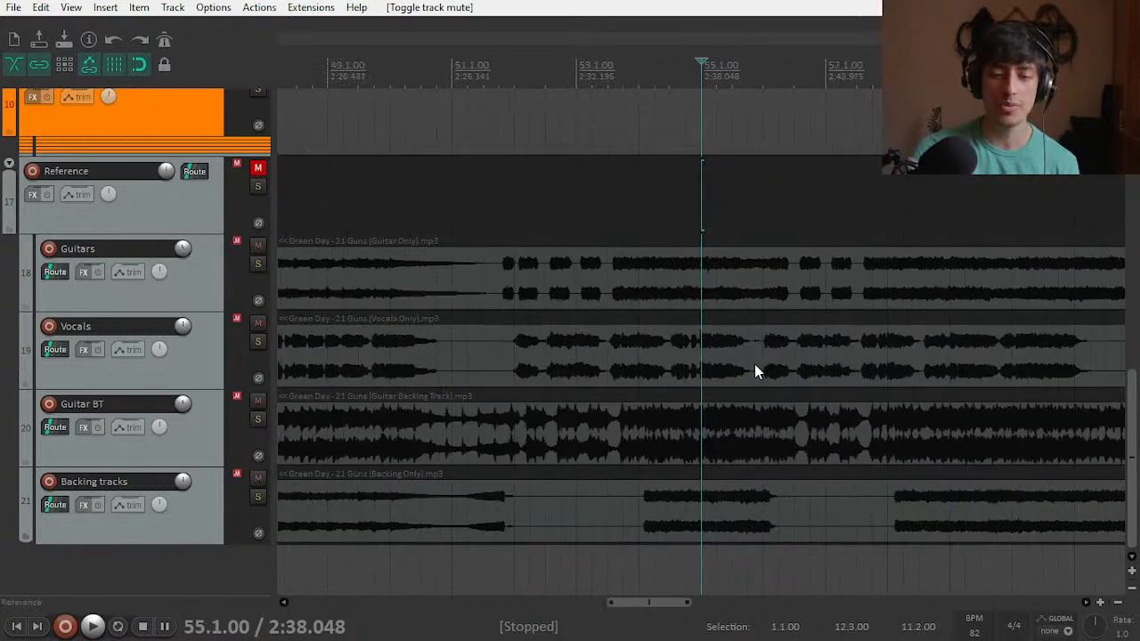
pyautogui.scroll(10, 98, 419)
pyautogui.moveTo(595, 600); pyautogui.dragTo(331, 595)
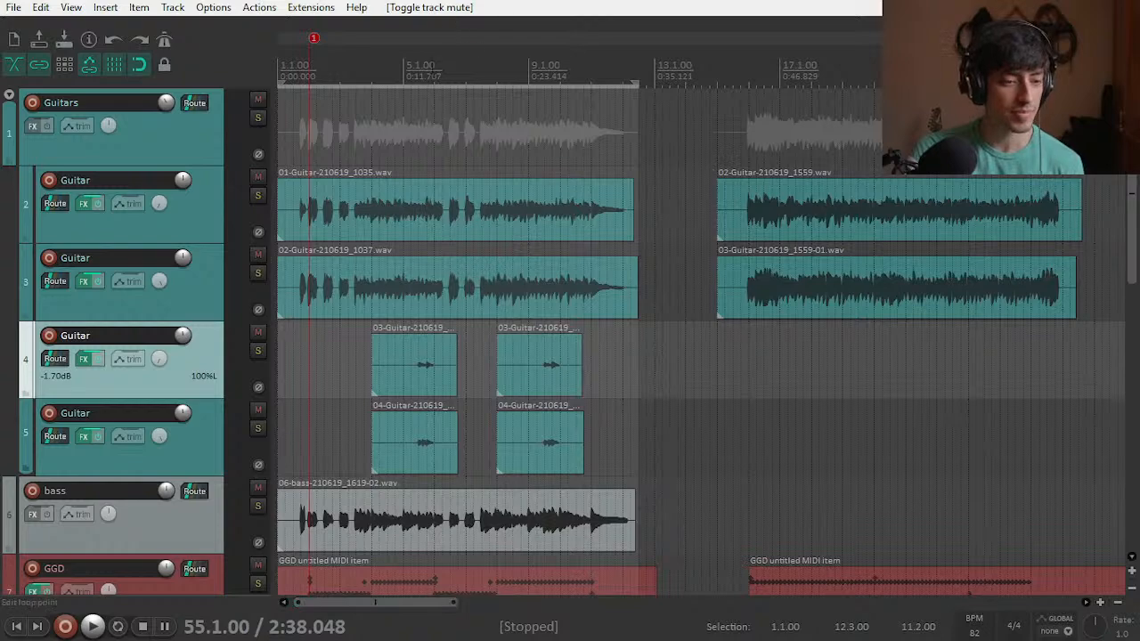
pyautogui.click(408, 73)
pyautogui.scroll(6, 539, 431)
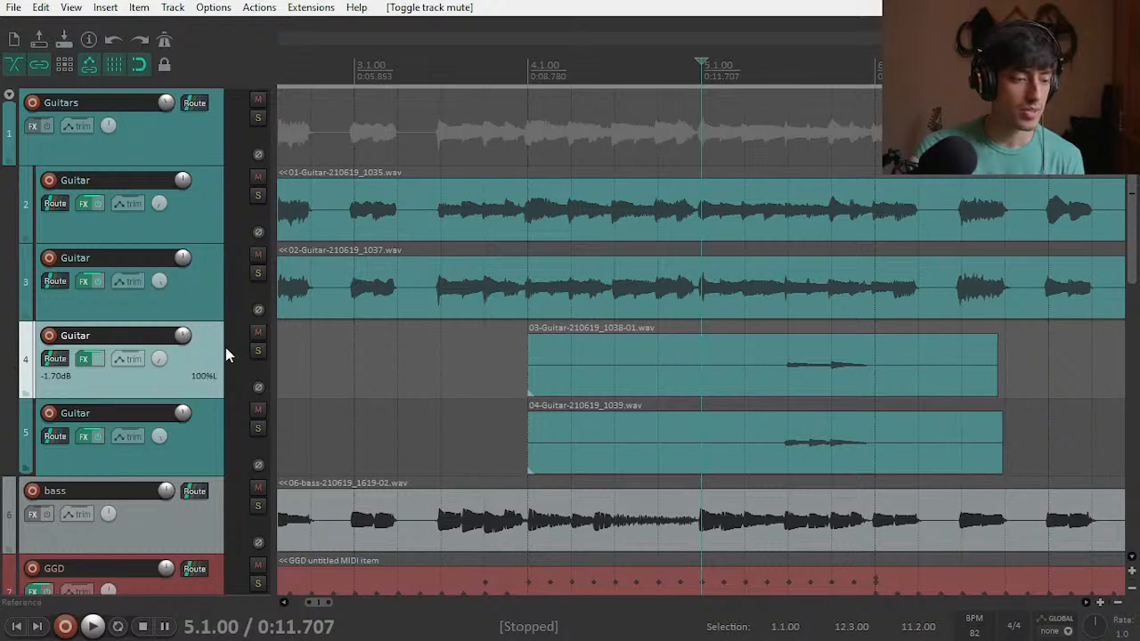
# Step: Solo the third guitar track panned to center, and play it from 5.1.00 with its Archetype Plini effects open
pyautogui.click(258, 351)
pyautogui.doubleClick(160, 365)
pyautogui.click(98, 360)
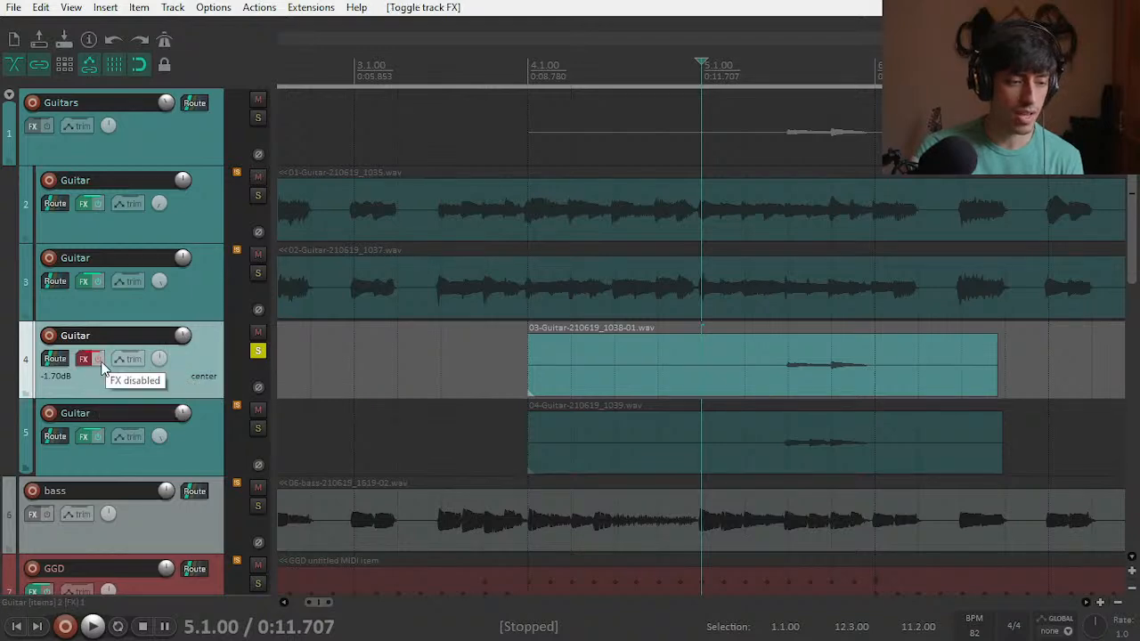
pyautogui.click(82, 360)
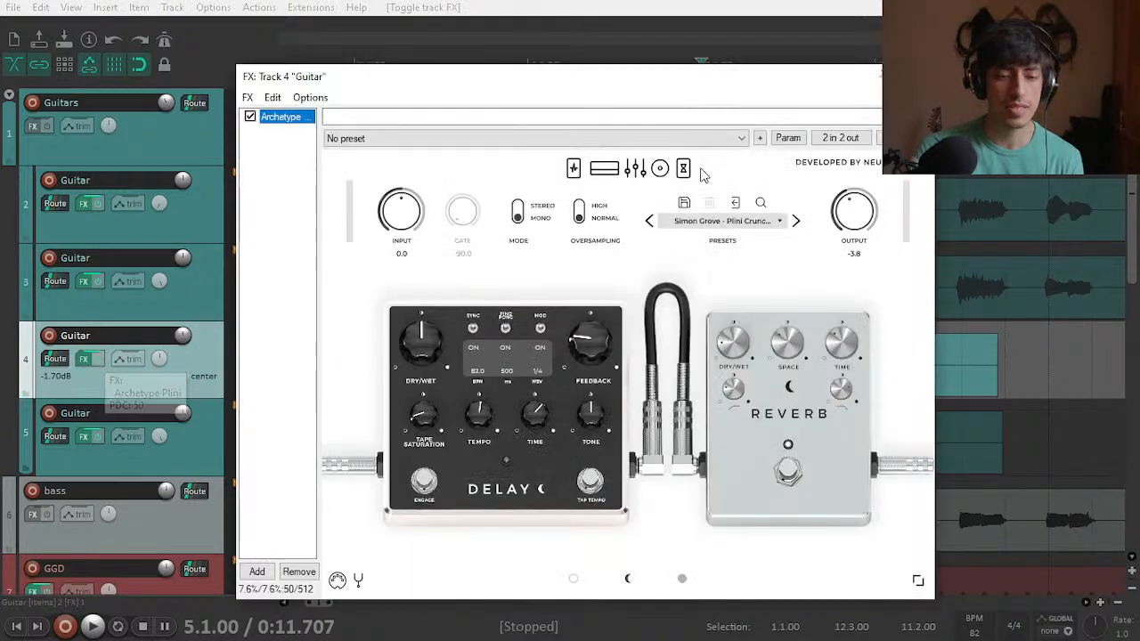
pyautogui.press('space')
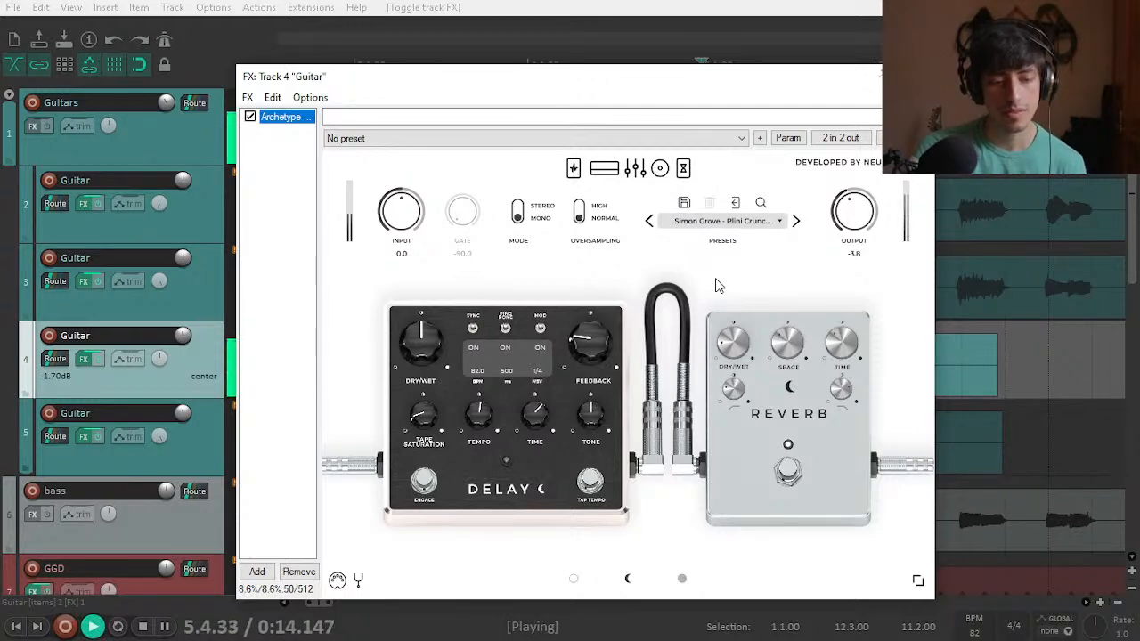
pyautogui.press('space')
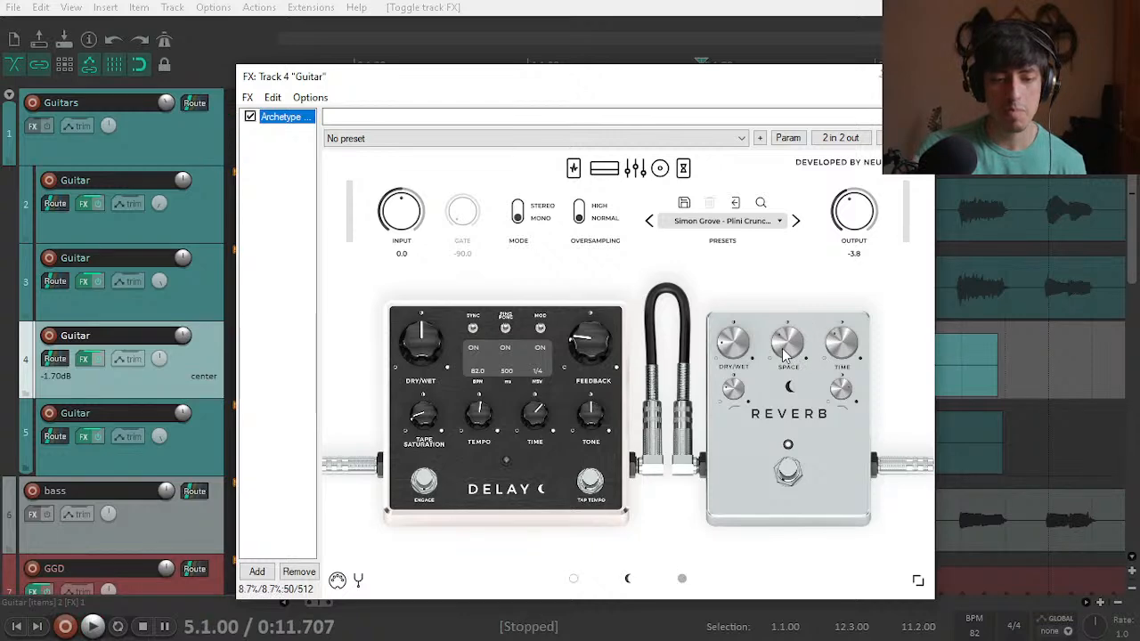
# Step: Nudge the Reverb pedal's Space control and replay the soloed third guitar from 5.1.00 several times to judge the reverb
pyautogui.moveTo(783, 354); pyautogui.dragTo(781, 351)
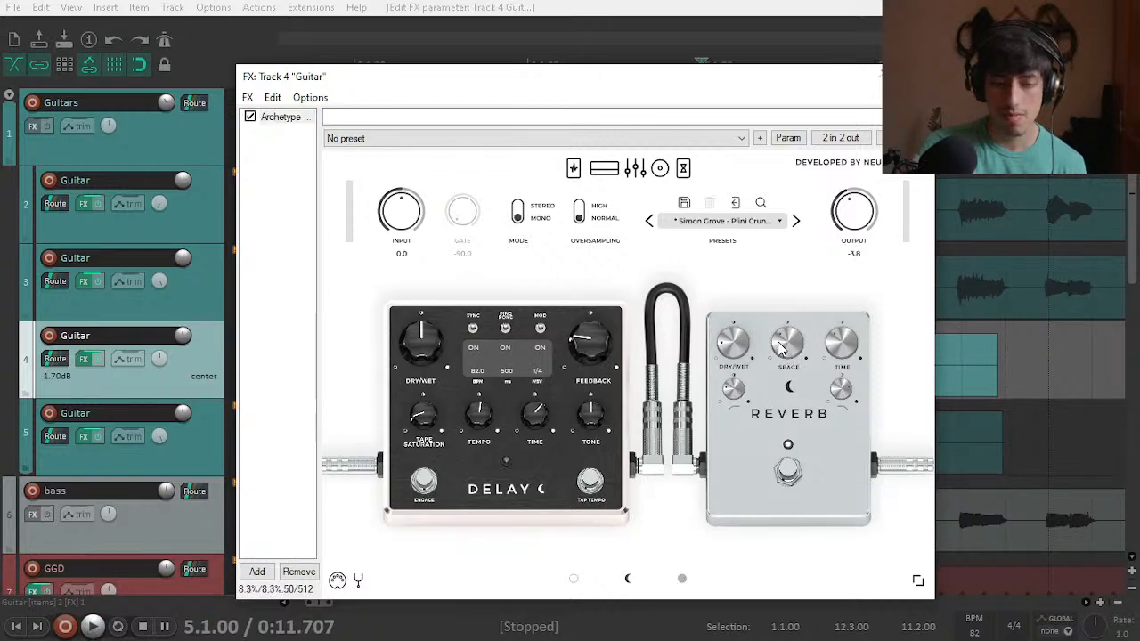
pyautogui.press('space')
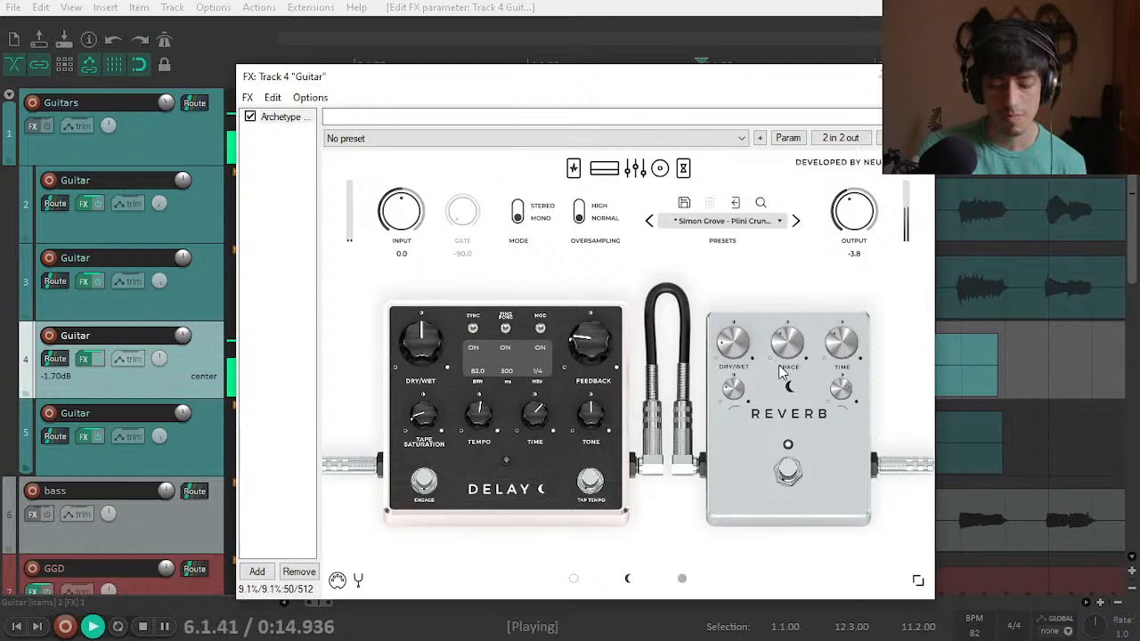
pyautogui.press('space')
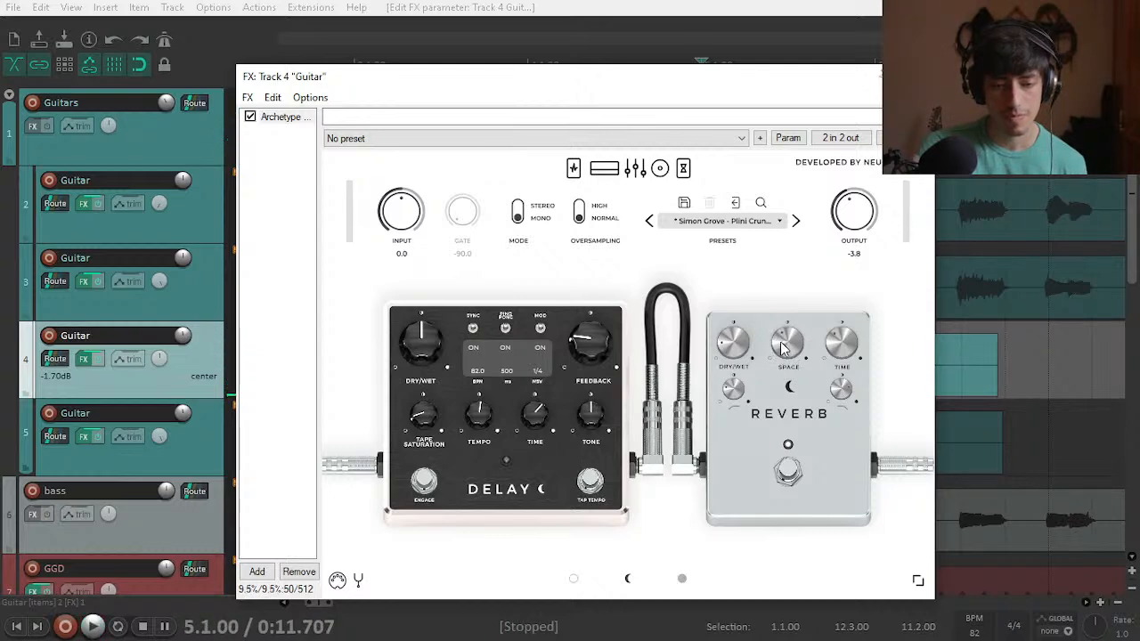
pyautogui.press('space')
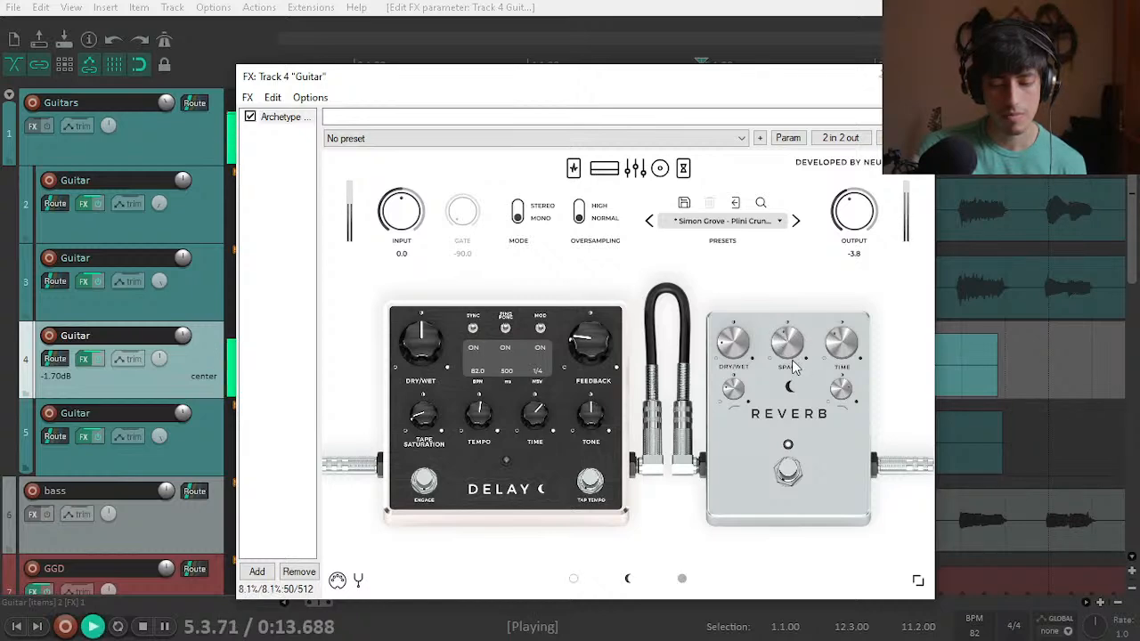
pyautogui.press('space')
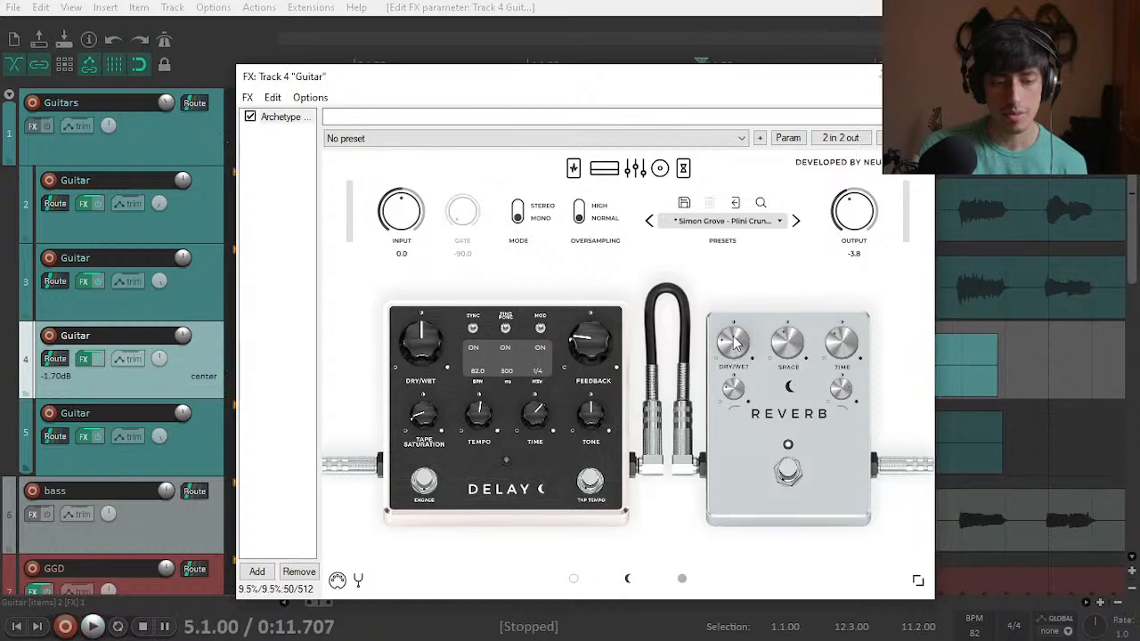
pyautogui.press('space')
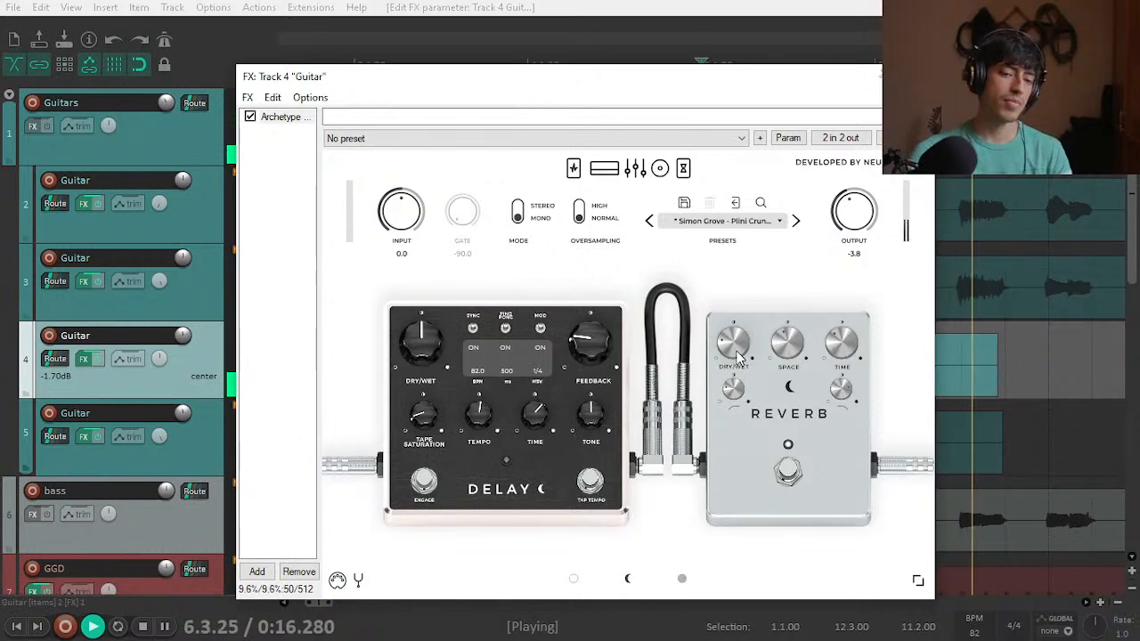
pyautogui.press('space')
pyautogui.press('space')
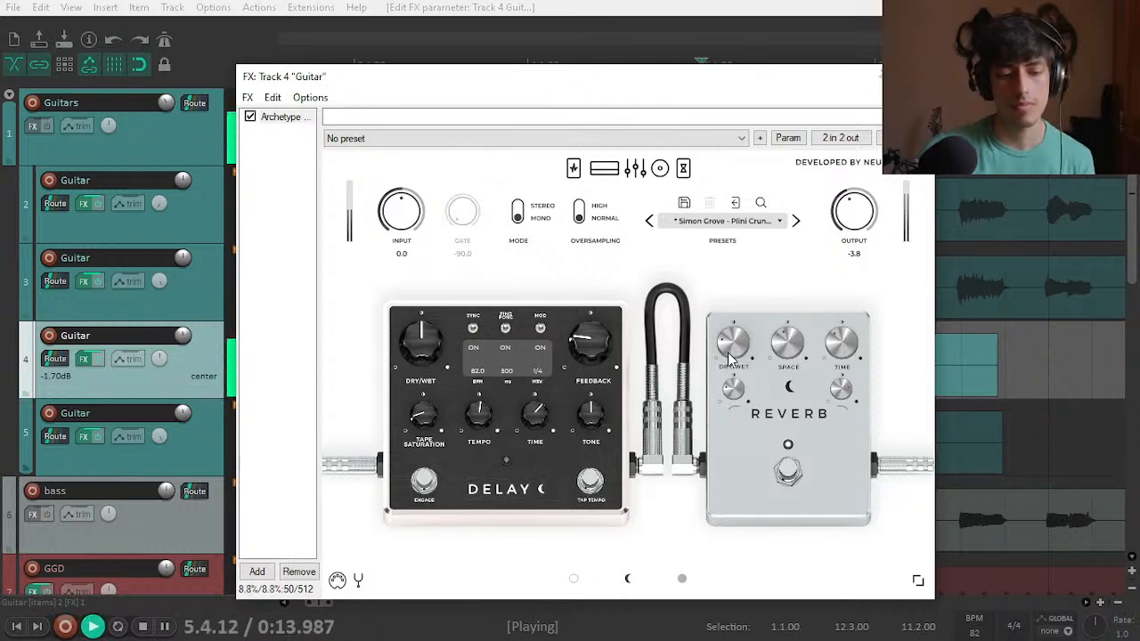
pyautogui.press('space')
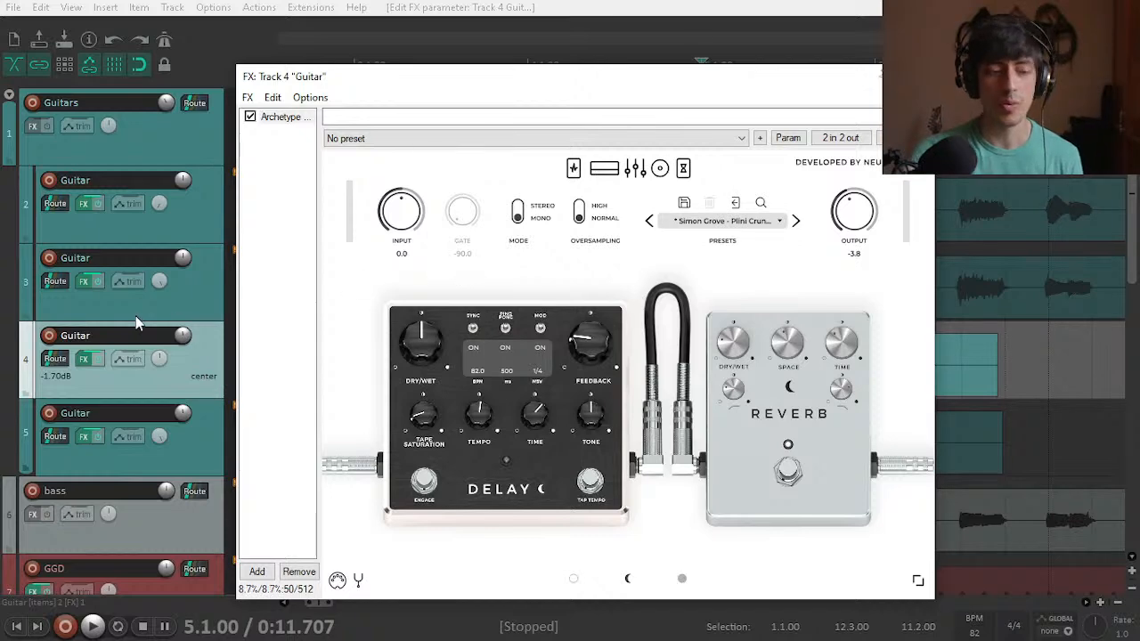
# Step: Check the second guitar's Archetype Plini amp, then play the third guitar from 5.1.00 while viewing its amp and overdrive pages
pyautogui.click(84, 289)
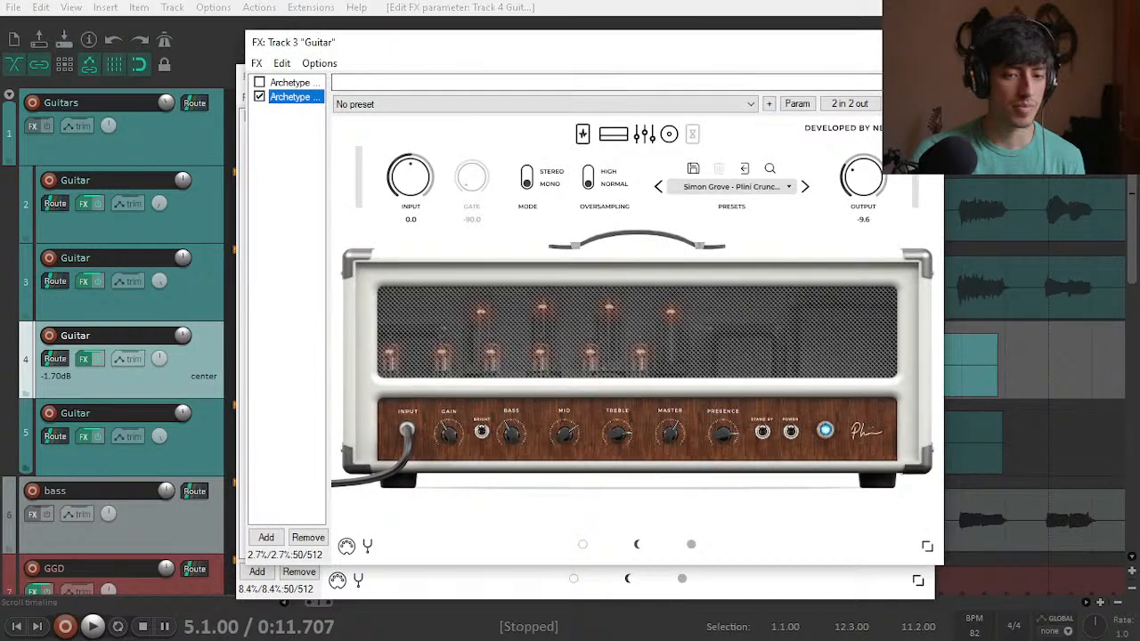
pyautogui.click(868, 42)
pyautogui.press('space')
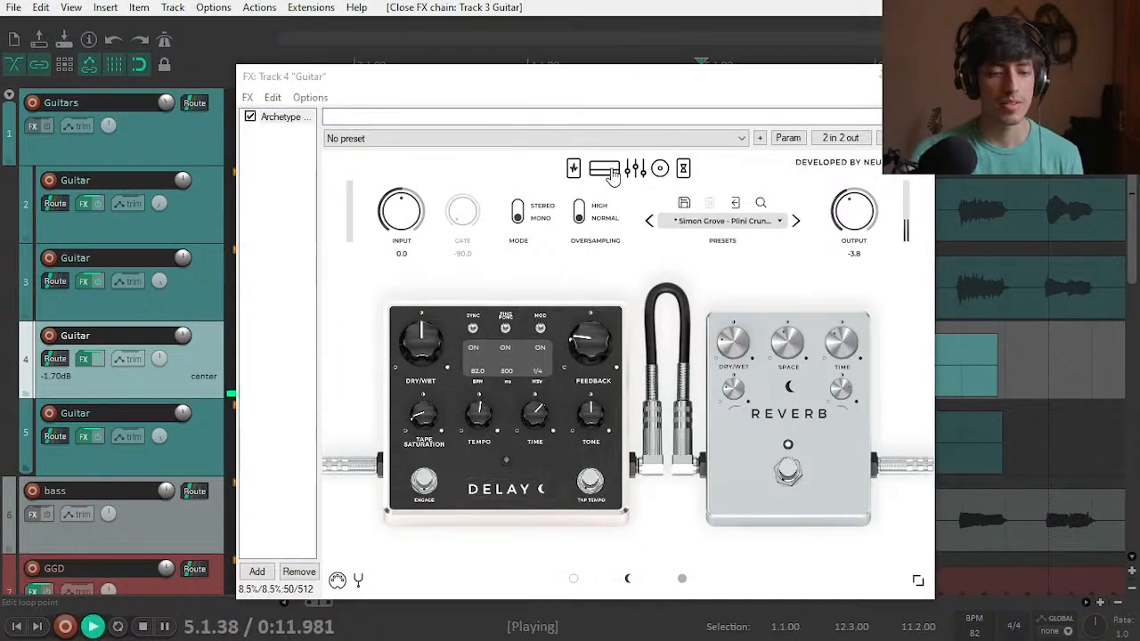
pyautogui.click(612, 175)
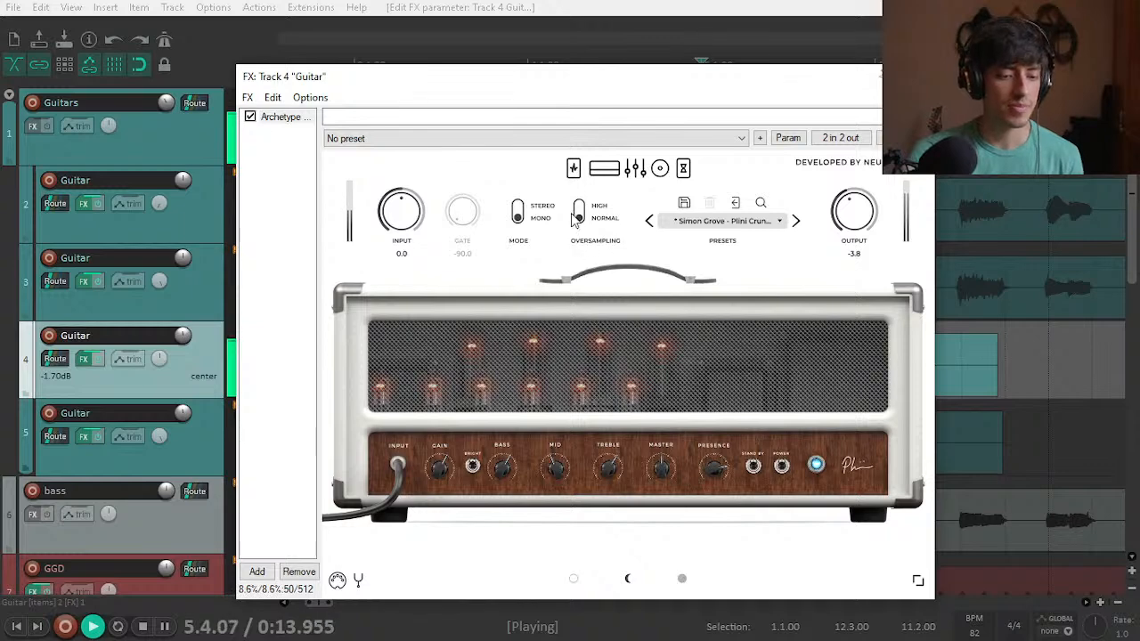
pyautogui.click(573, 169)
pyautogui.press('space')
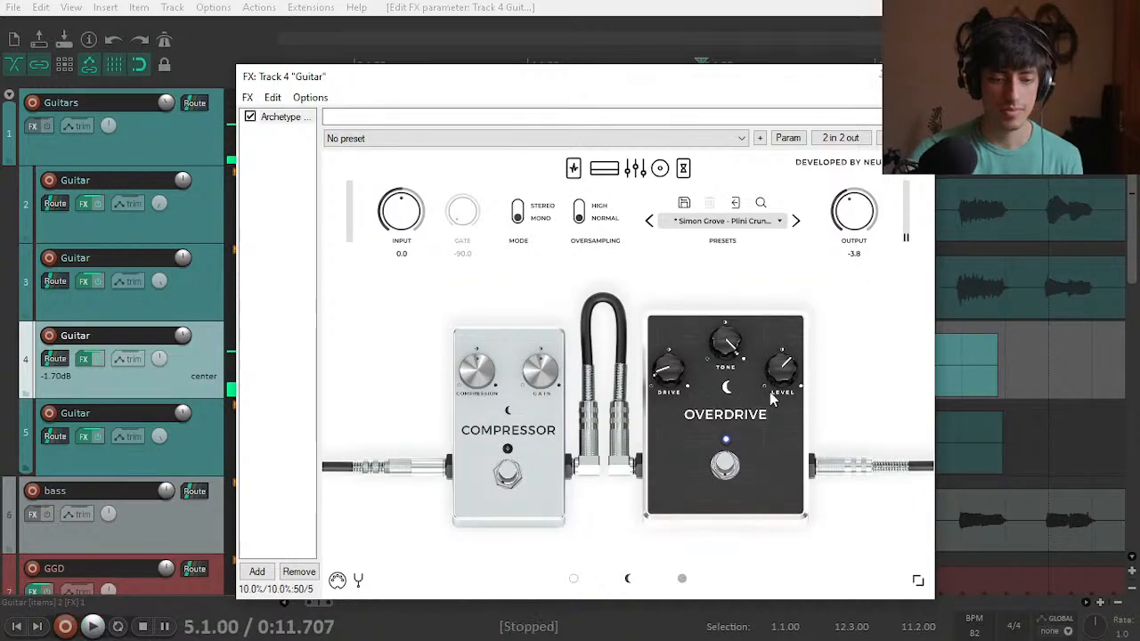
# Step: Return to the third guitar's amp page and replay the soloed track from 5.1.00 to judge its Treble control
pyautogui.click(611, 170)
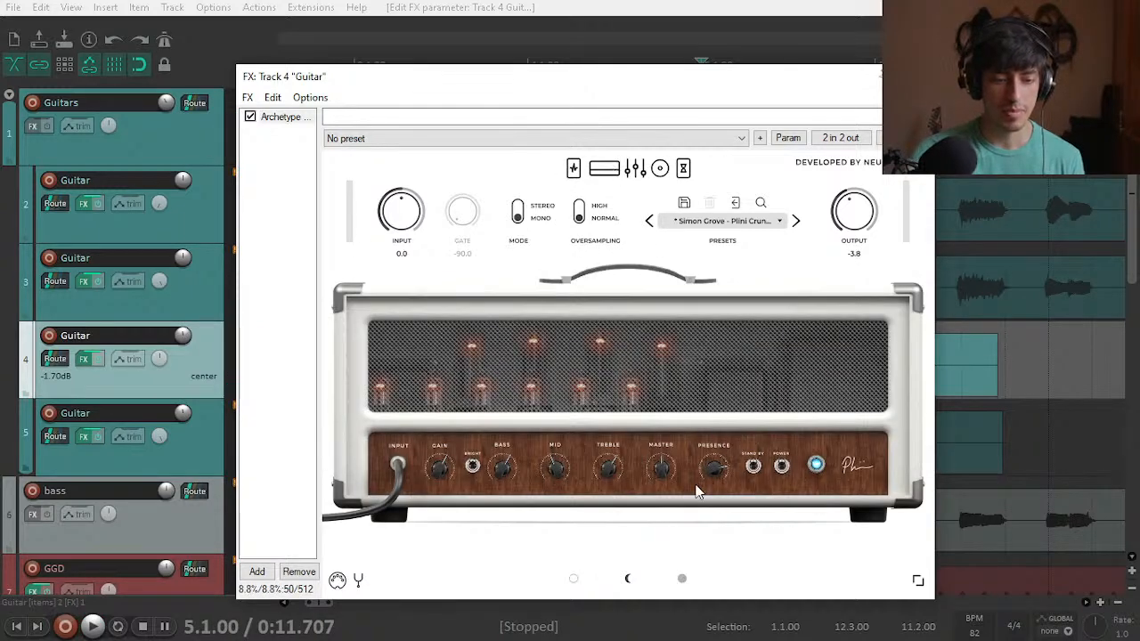
pyautogui.press('space')
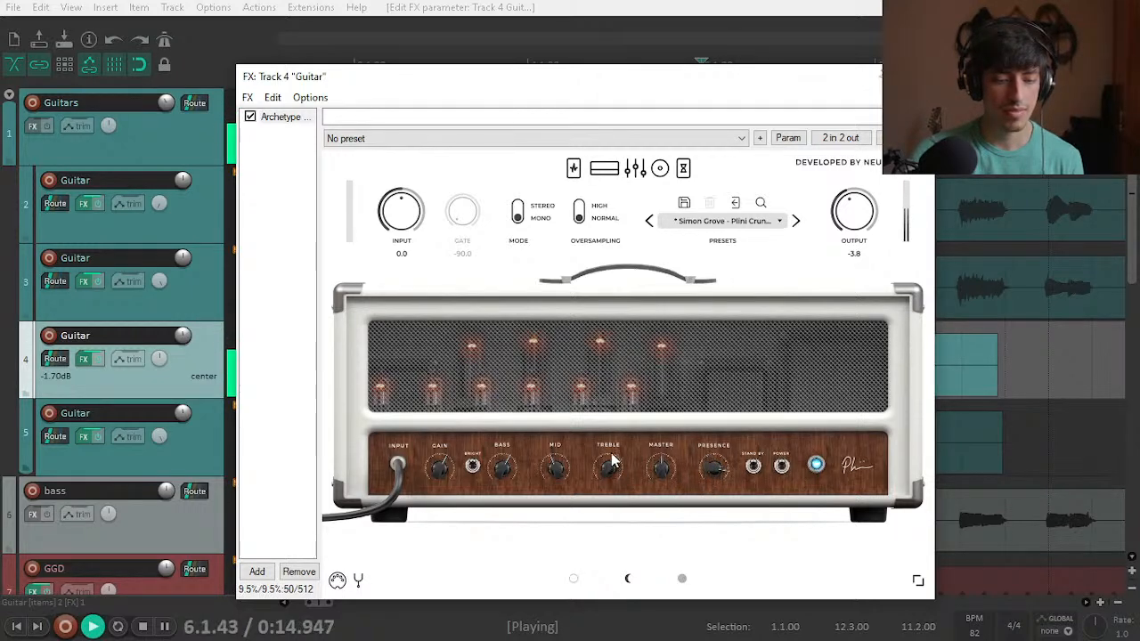
pyautogui.press('space')
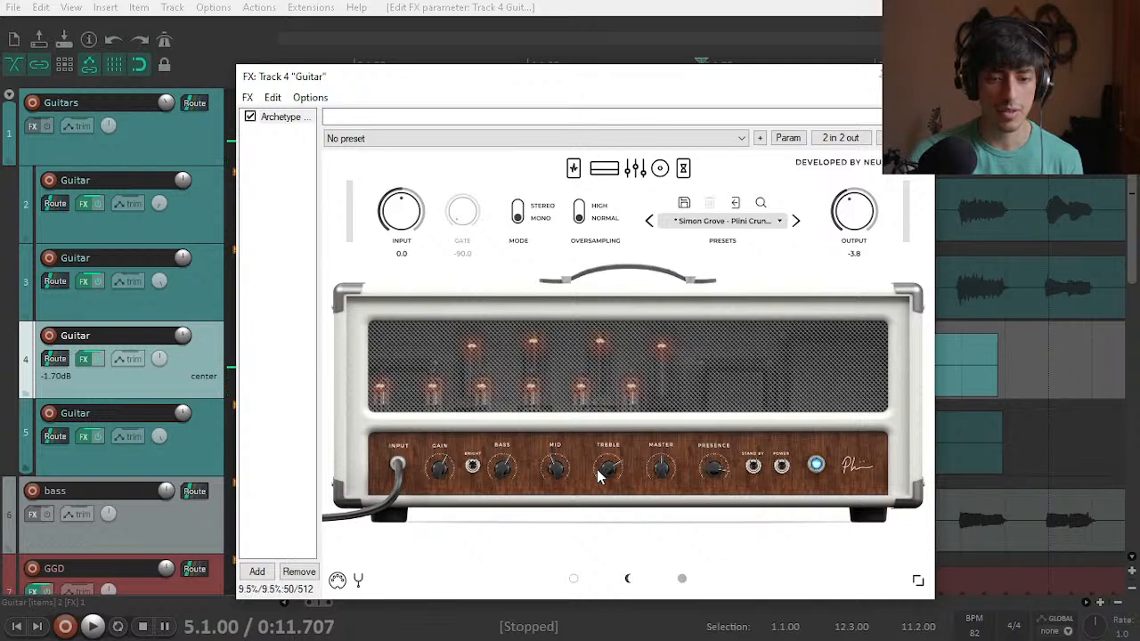
pyautogui.press('space')
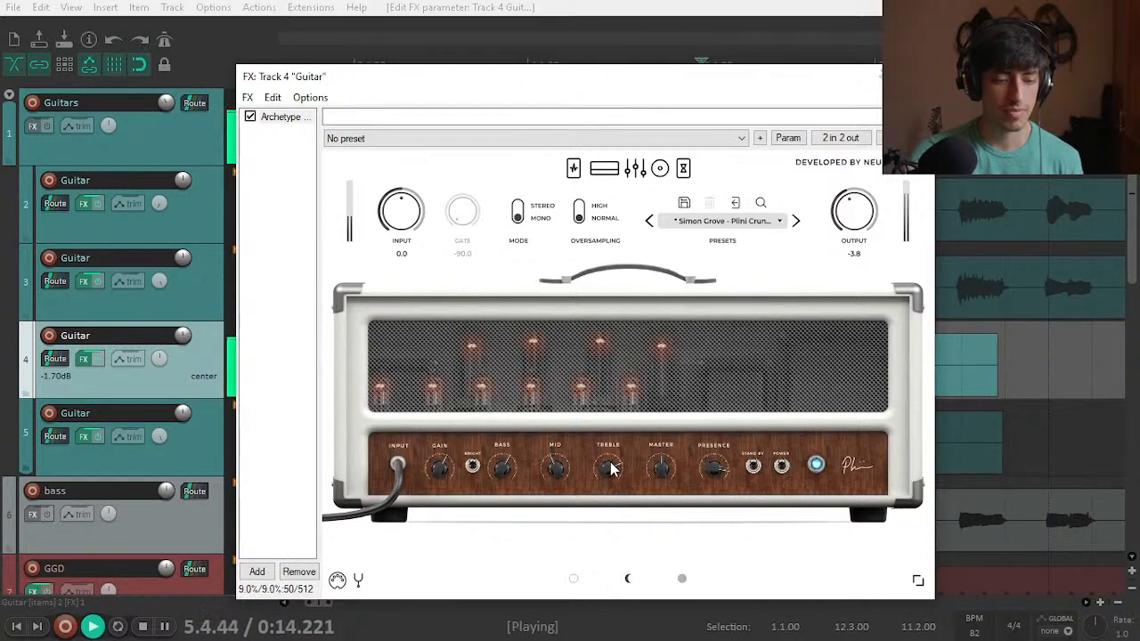
pyautogui.press('space')
# Step: Try boosting the 8 kHz band of the third guitar's equalizer to 3.1 and replay from 5.1.00
pyautogui.click(635, 169)
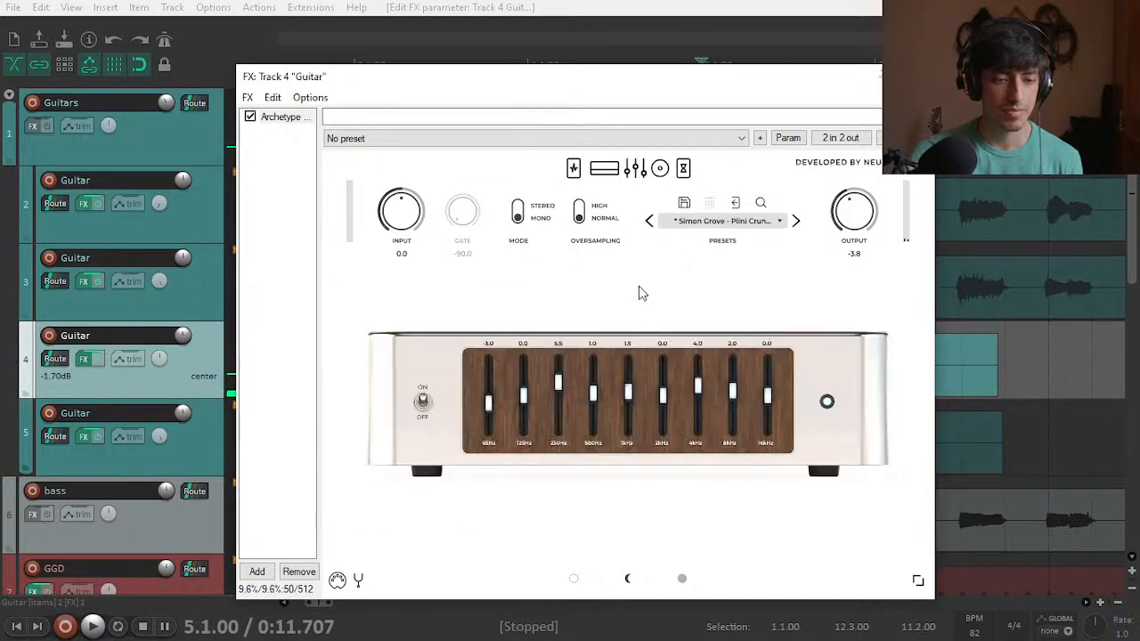
pyautogui.press('space')
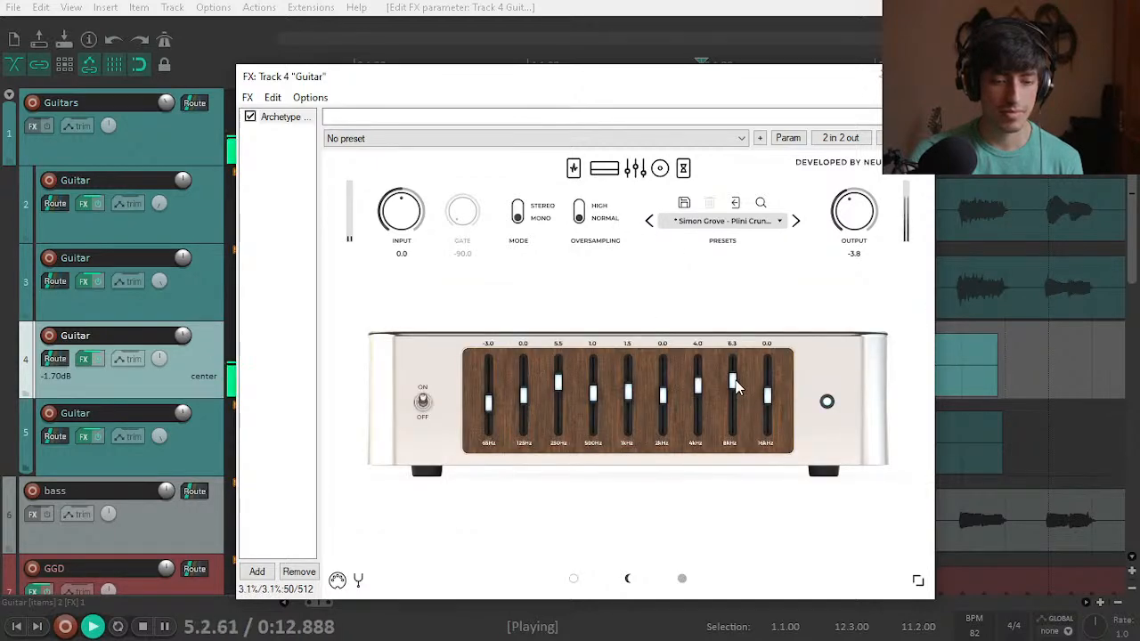
pyautogui.moveTo(734, 385); pyautogui.dragTo(732, 397)
pyautogui.press('space')
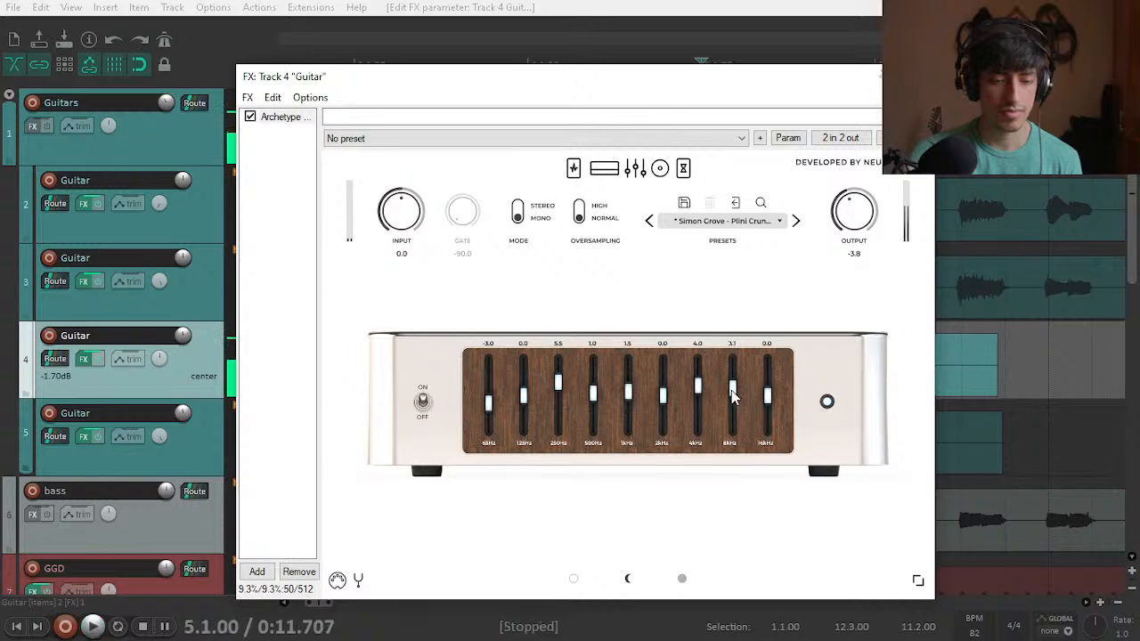
pyautogui.press('space')
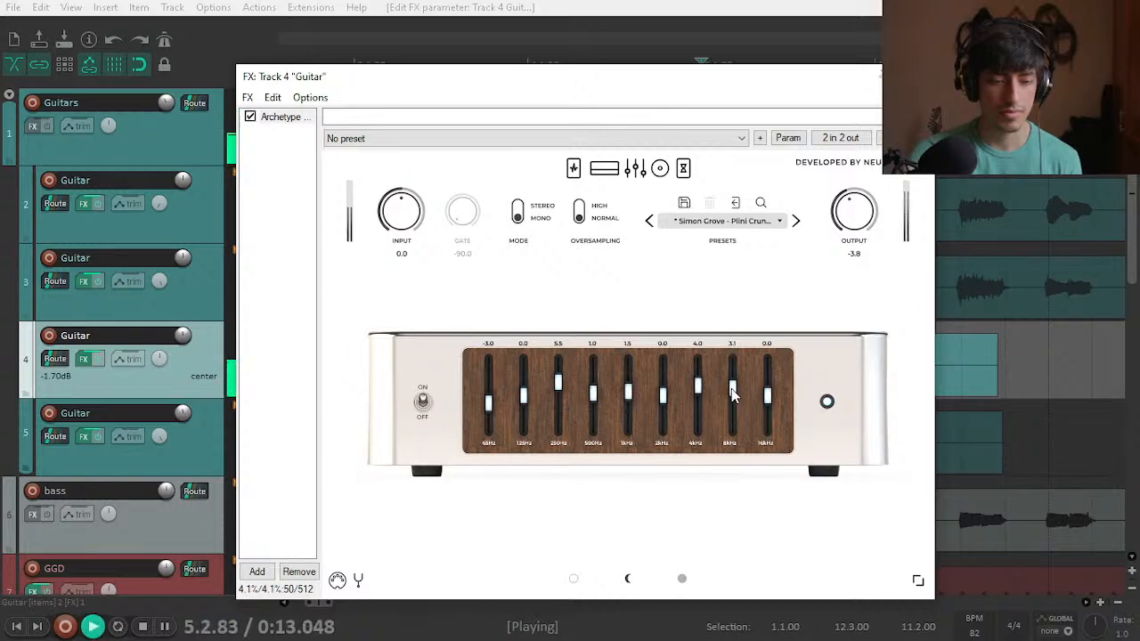
pyautogui.press('space')
# Step: Set the 2 kHz band of the third guitar's equalizer to 2.4 while replaying from 5.1.00
pyautogui.press('space')
pyautogui.moveTo(663, 397); pyautogui.dragTo(664, 391)
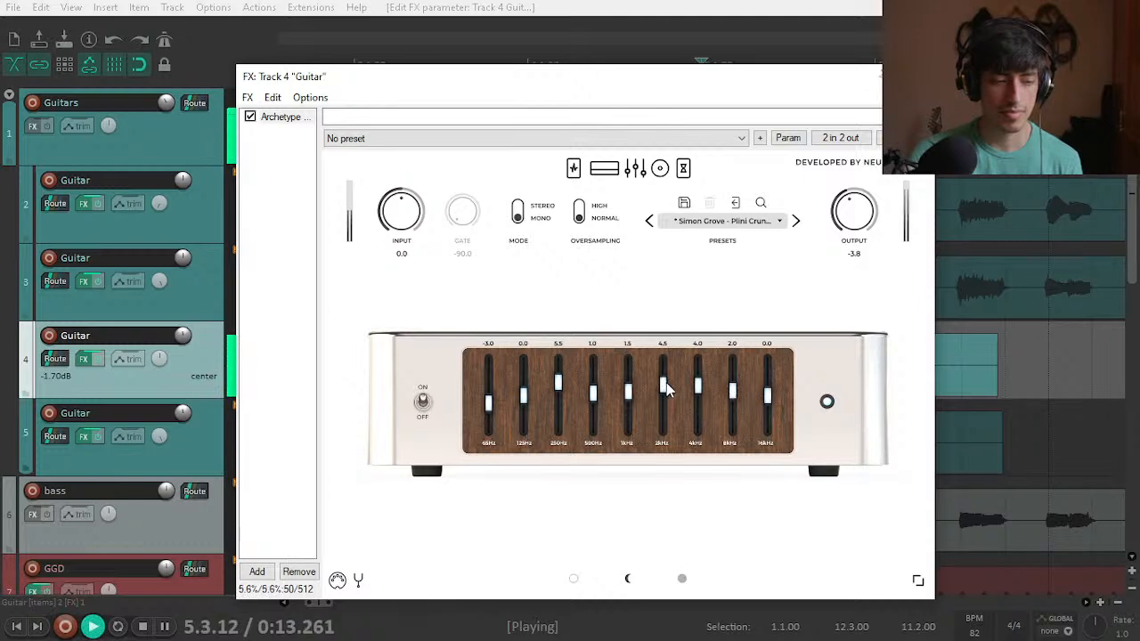
pyautogui.press('space')
pyautogui.press('space')
pyautogui.scroll(1, 668, 394)
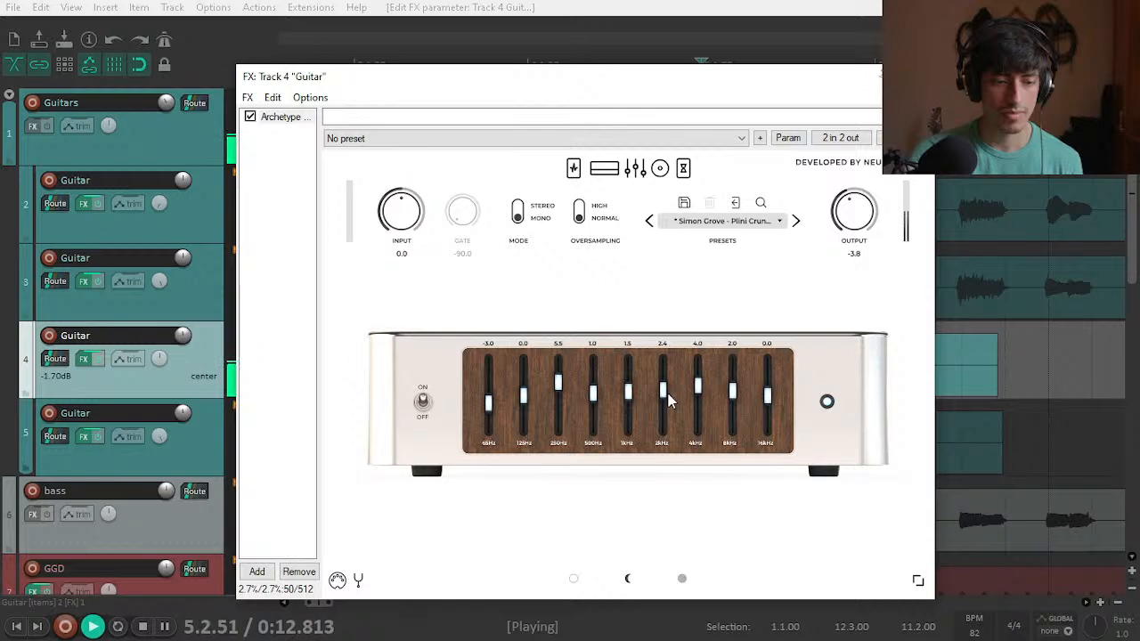
pyautogui.press('space')
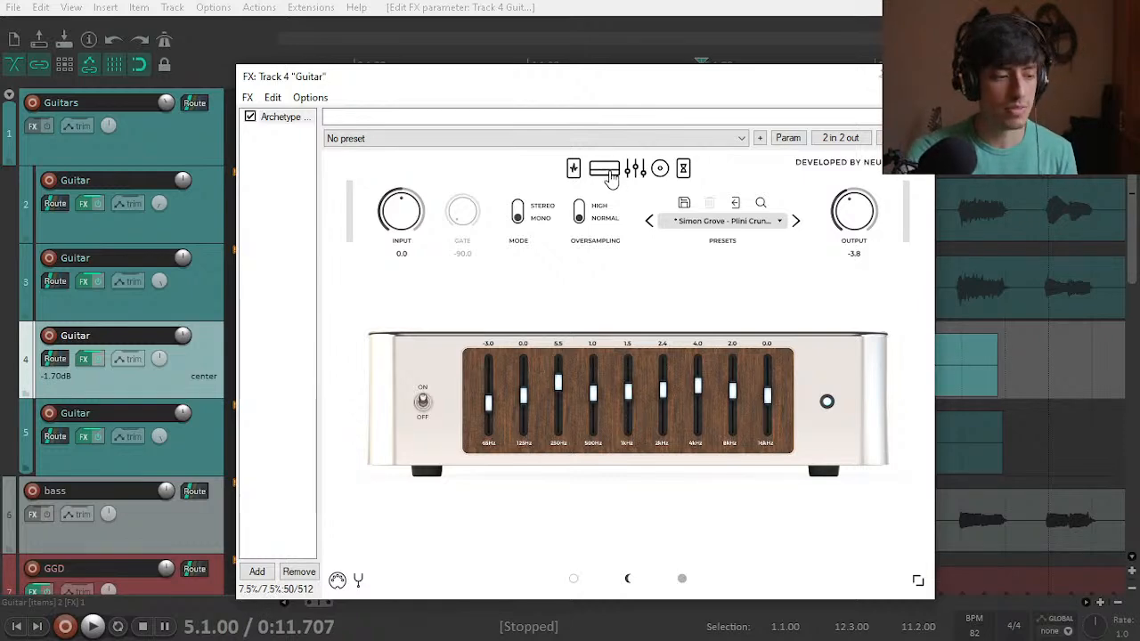
# Step: Replay the third guitar while reviewing its amp and overdrive settings, and close its effects window
pyautogui.press('space')
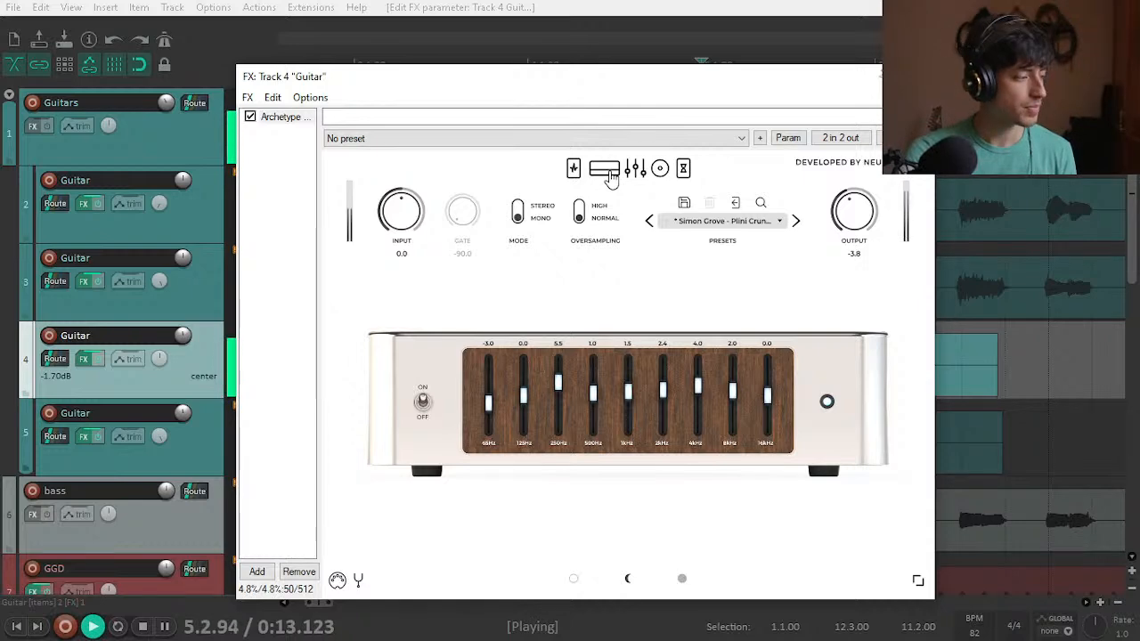
pyautogui.click(605, 171)
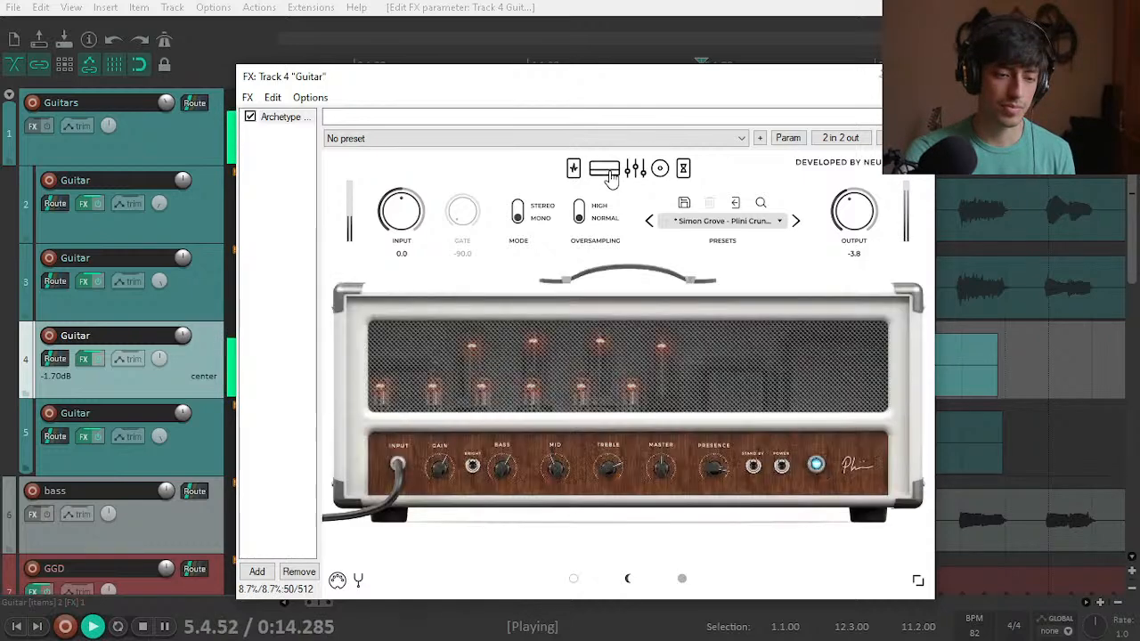
pyautogui.press('space')
pyautogui.press('space')
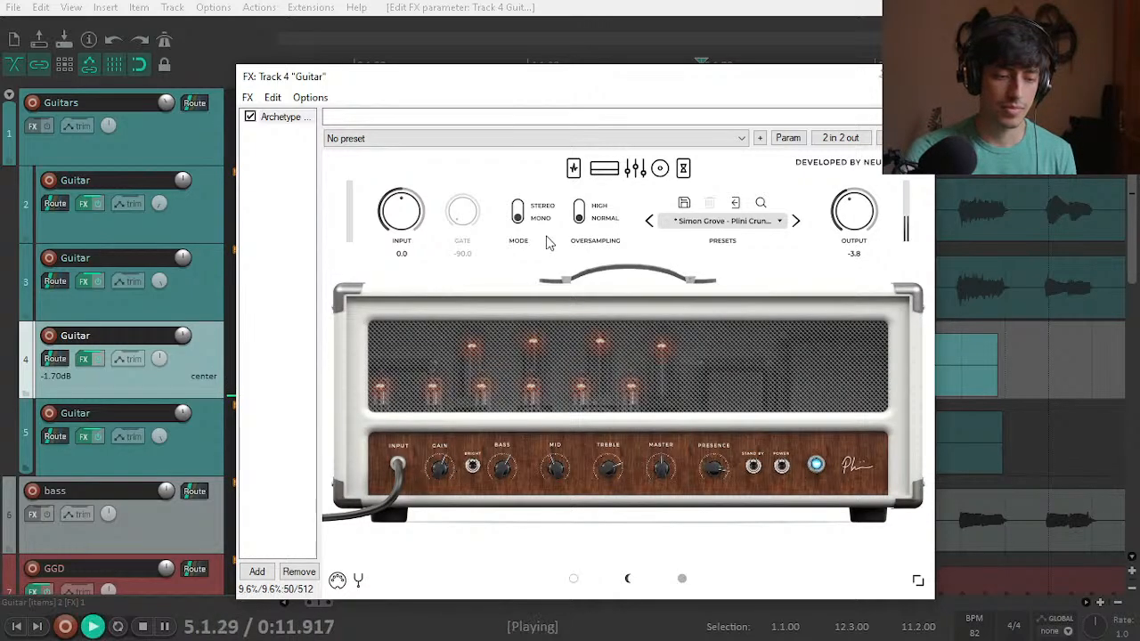
pyautogui.click(574, 170)
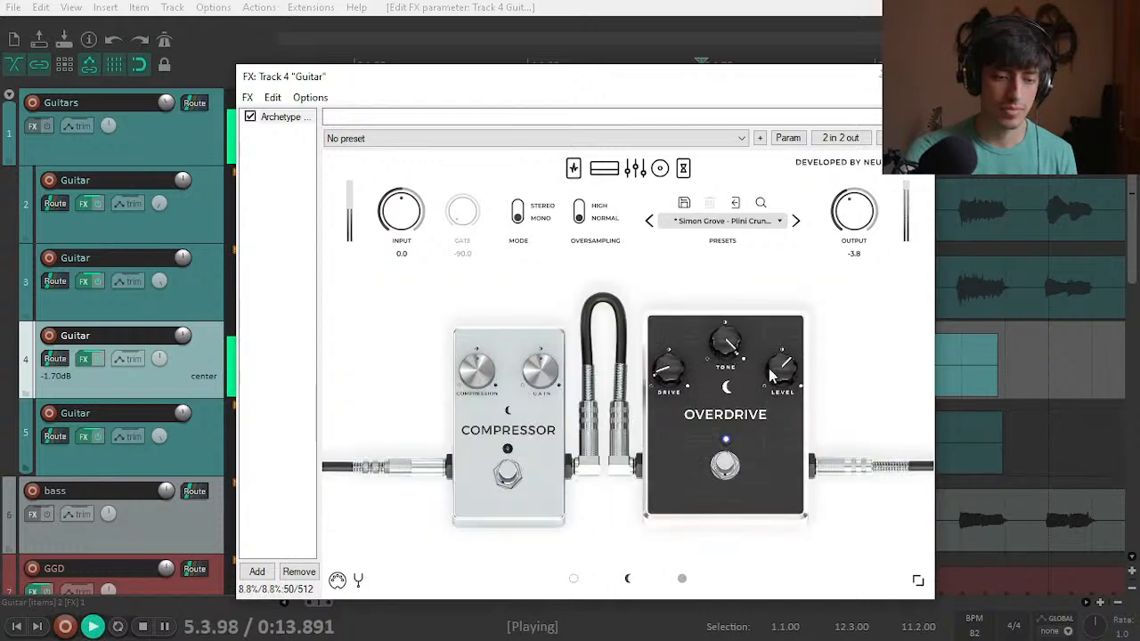
pyautogui.press('Escape')
pyautogui.press('space')
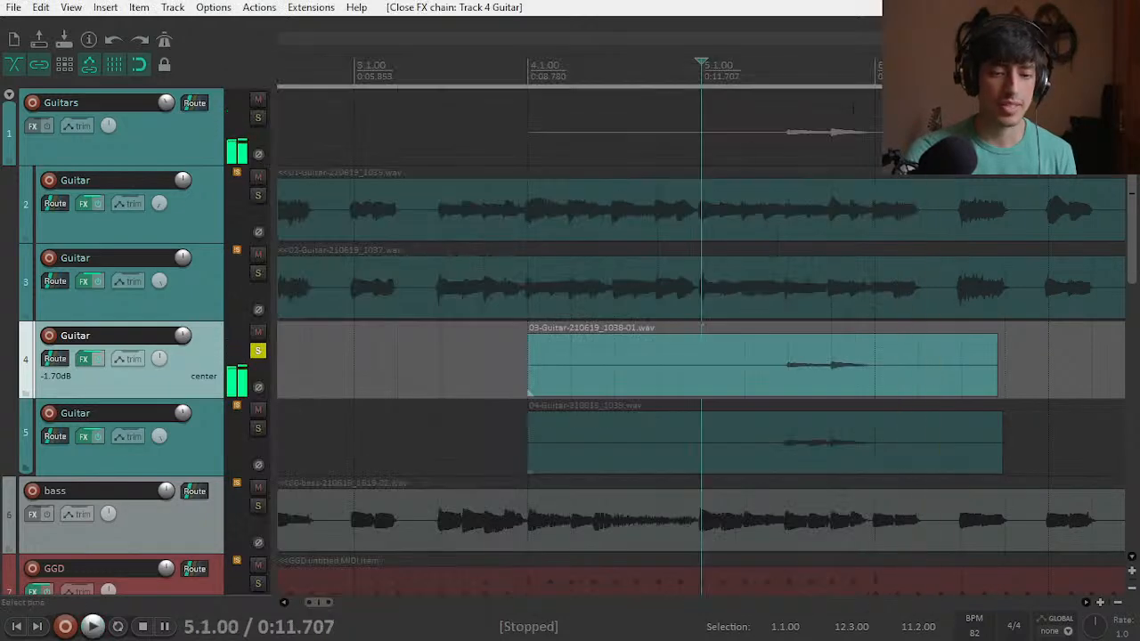
# Step: Solo the first two guitars alongside the third, play them together from 5.1.00, and unsolo those two
pyautogui.click(258, 256)
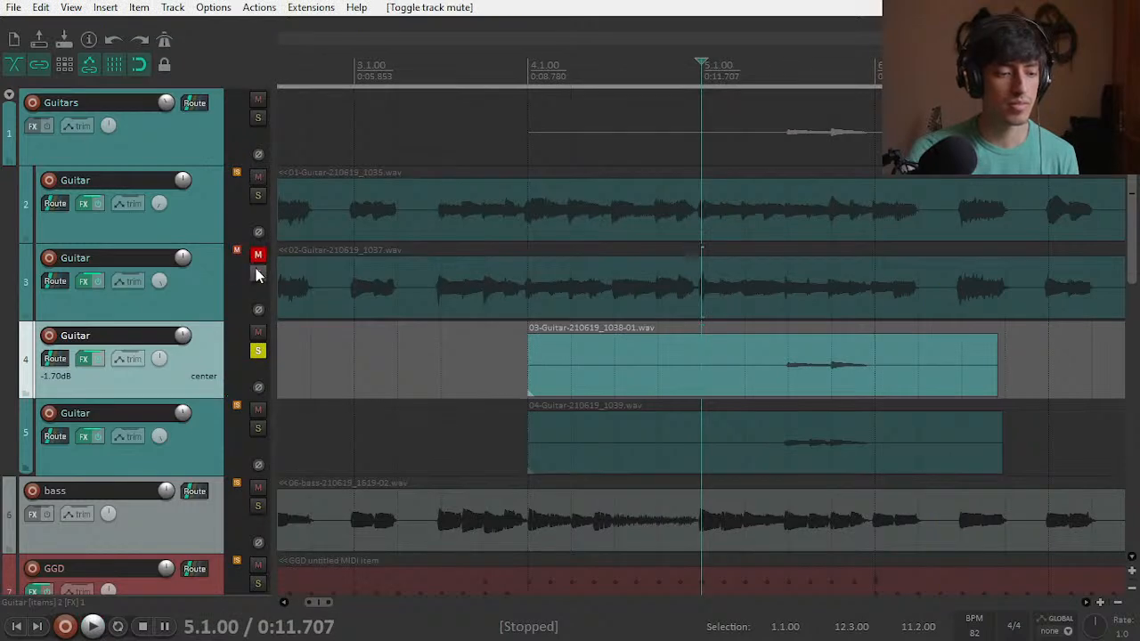
pyautogui.click(257, 274)
pyautogui.click(258, 256)
pyautogui.click(257, 196)
pyautogui.press('space')
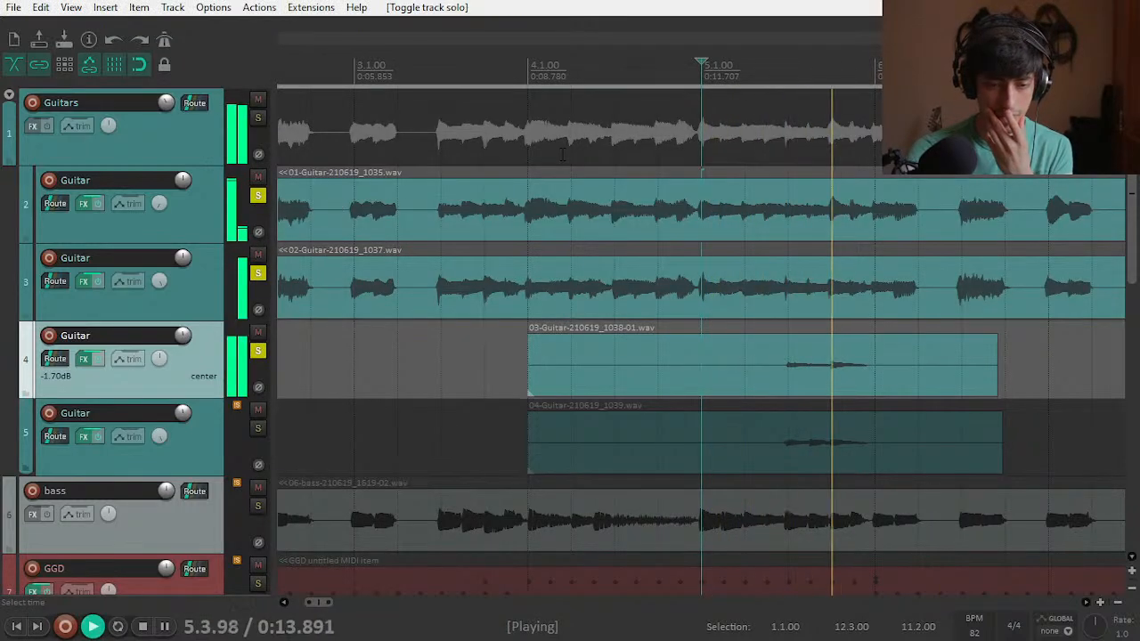
pyautogui.press('space')
pyautogui.click(257, 196)
pyautogui.click(258, 274)
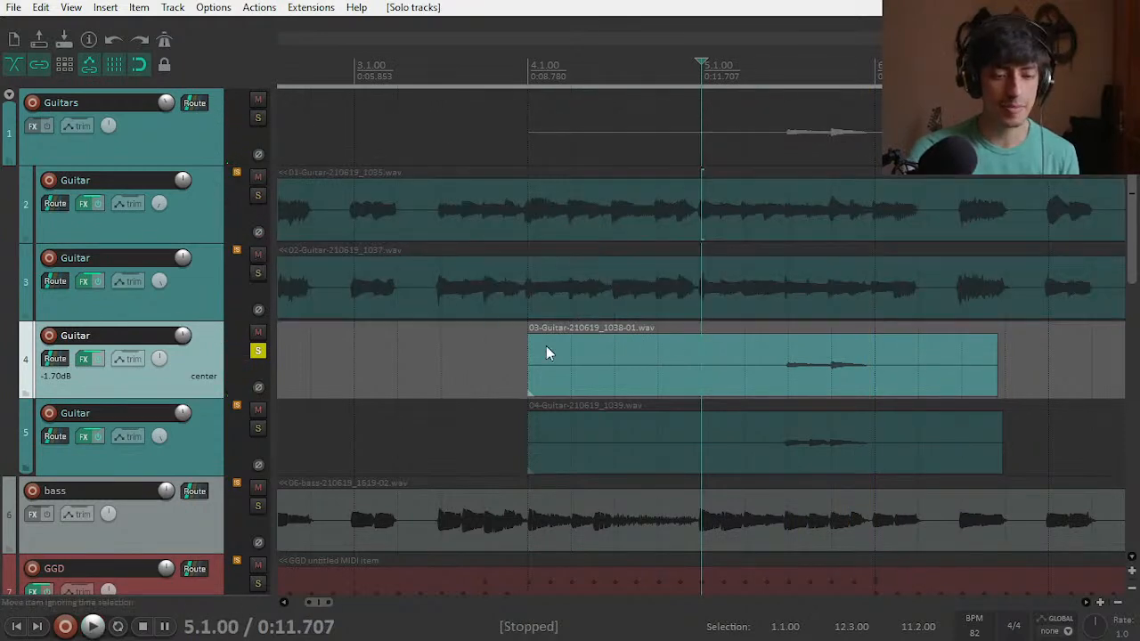
# Step: Copy the third guitar's Archetype Plini to the fourth guitar, remove the fourth guitar's old instance, and close both effects windows
pyautogui.click(87, 360)
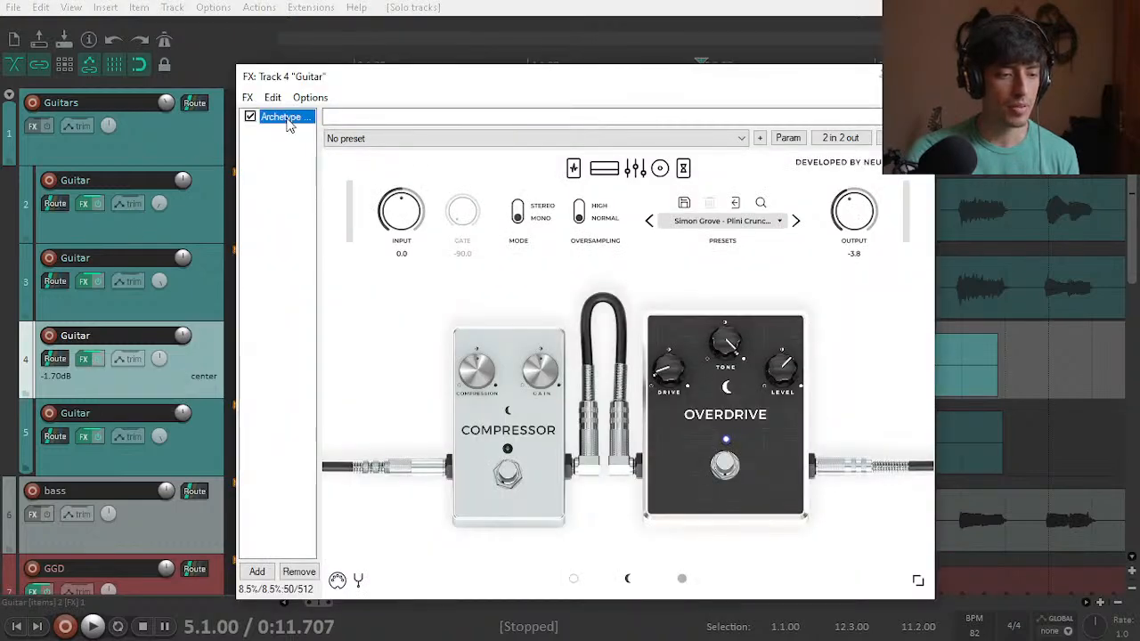
pyautogui.click(87, 438)
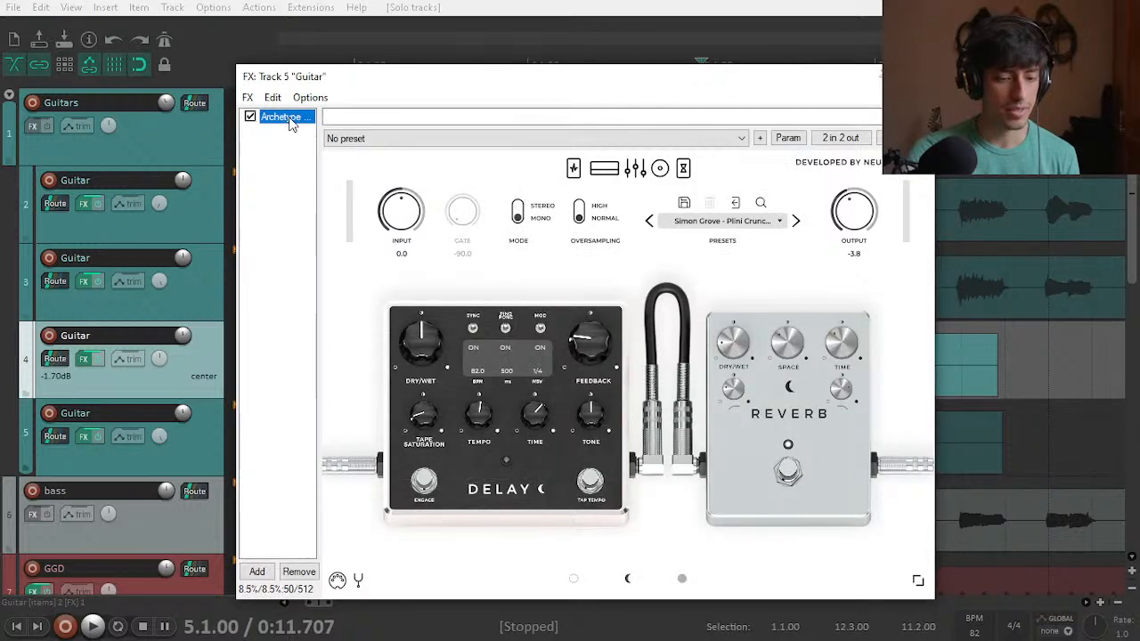
pyautogui.hotkey('ctrl', 'v')
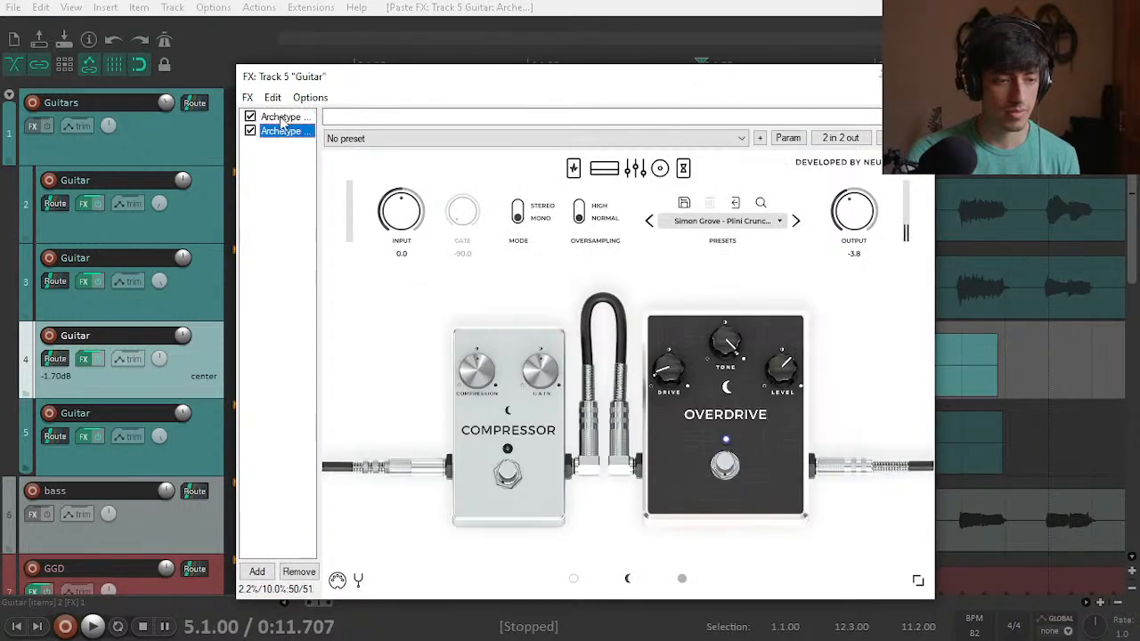
pyautogui.click(282, 117)
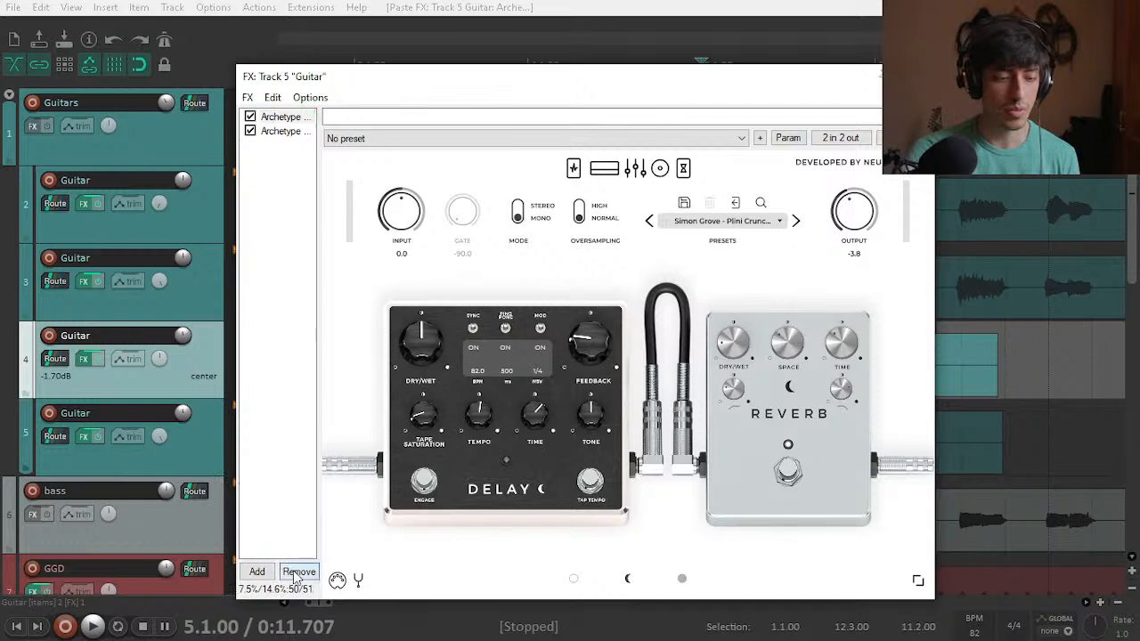
pyautogui.click(299, 571)
pyautogui.click(921, 75)
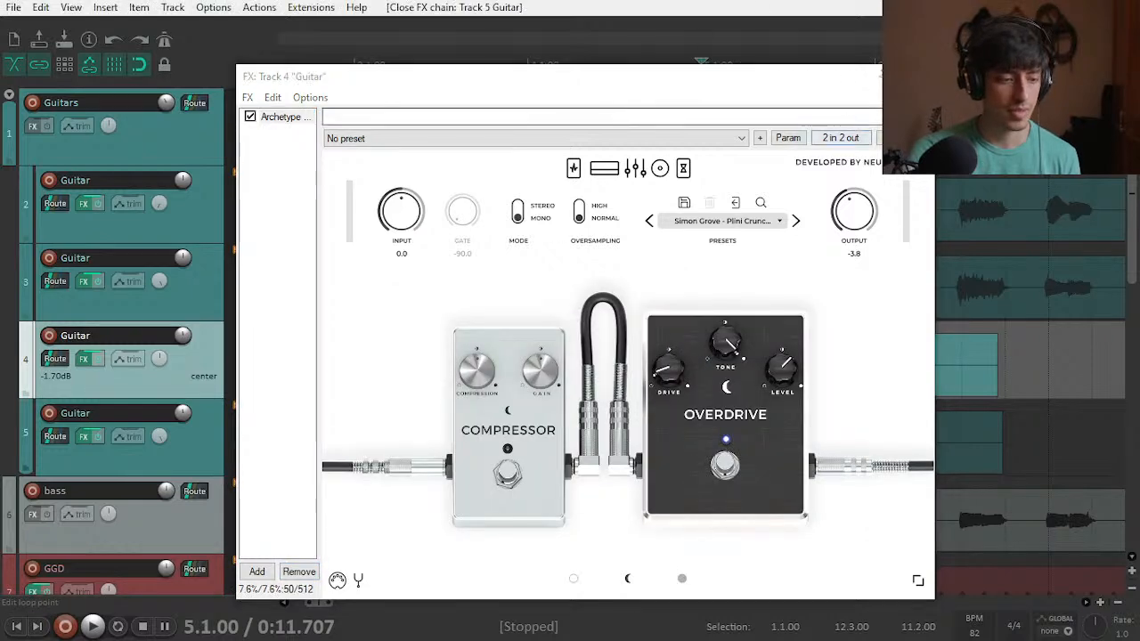
pyautogui.press('Escape')
# Step: Pan the third guitar 100% left, solo the fourth guitar as well, and play both from 5.1.00
pyautogui.moveTo(166, 351); pyautogui.dragTo(166, 392)
pyautogui.click(257, 427)
pyautogui.press('space')
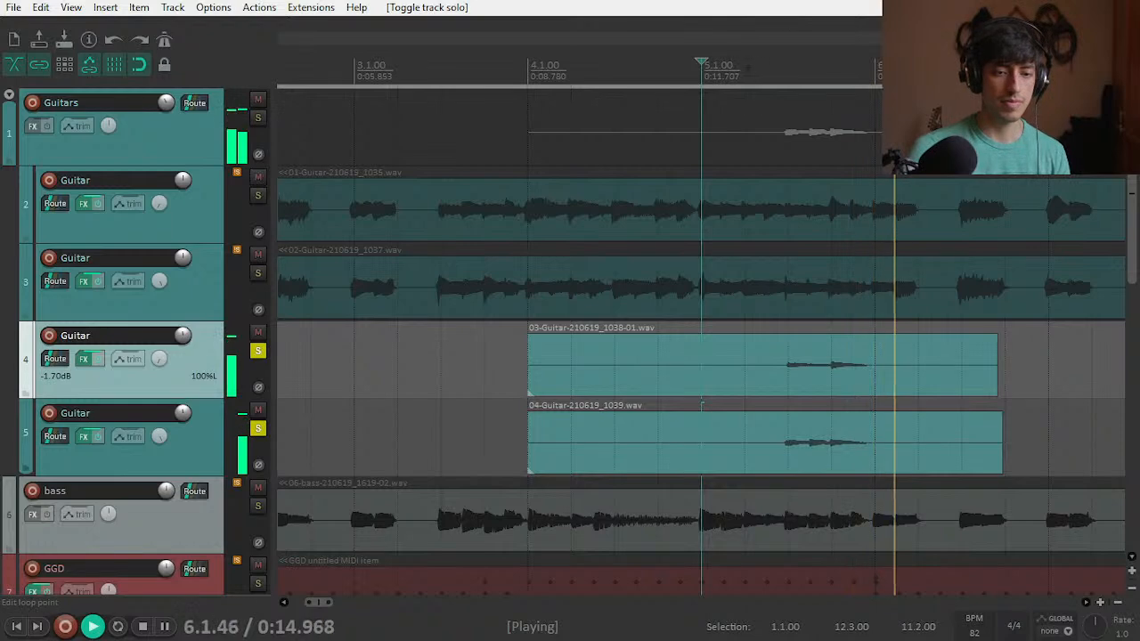
pyautogui.press('space')
# Step: Solo the first two guitars as well, play all four from 5.1.00, and unsolo every guitar track
pyautogui.click(258, 273)
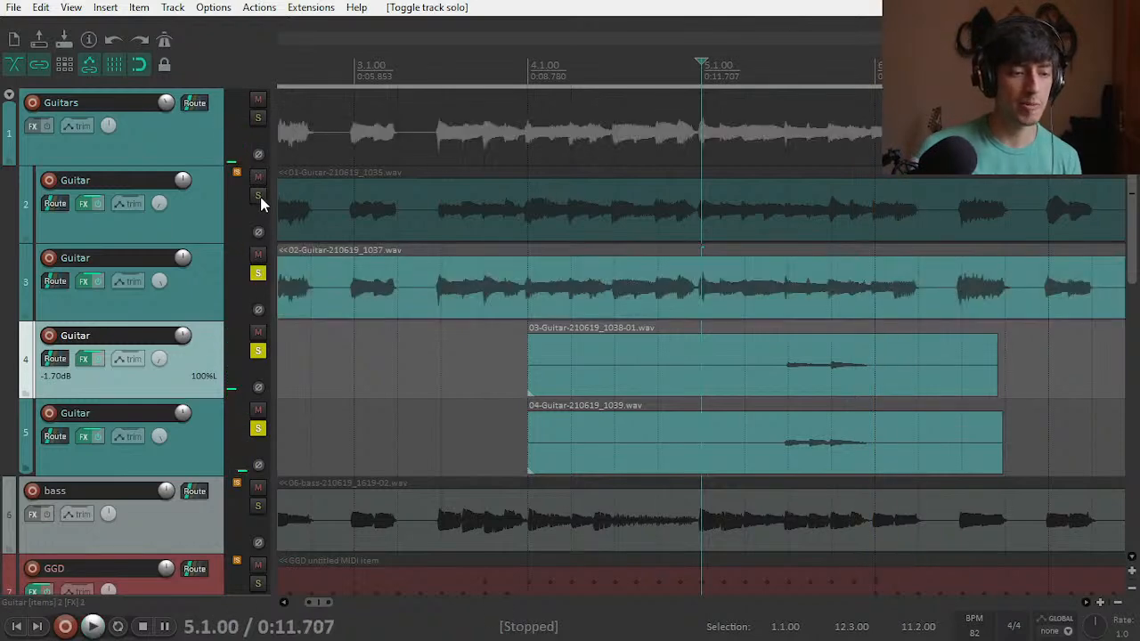
pyautogui.click(257, 196)
pyautogui.press('space')
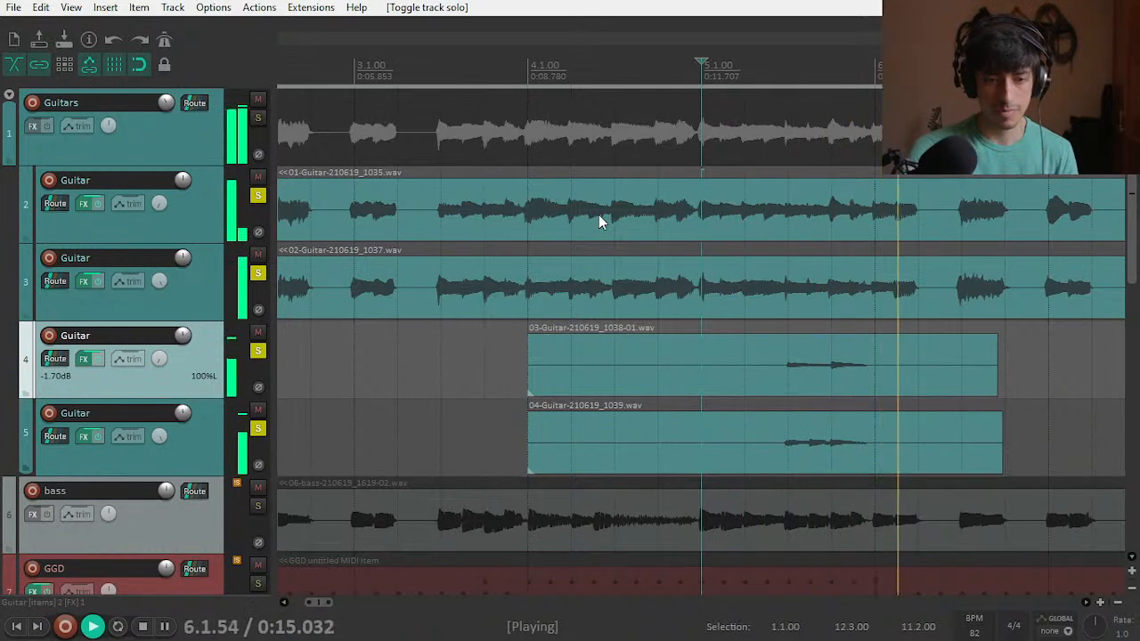
pyautogui.press('space')
pyautogui.click(257, 196)
pyautogui.click(257, 273)
pyautogui.click(258, 351)
pyautogui.click(257, 428)
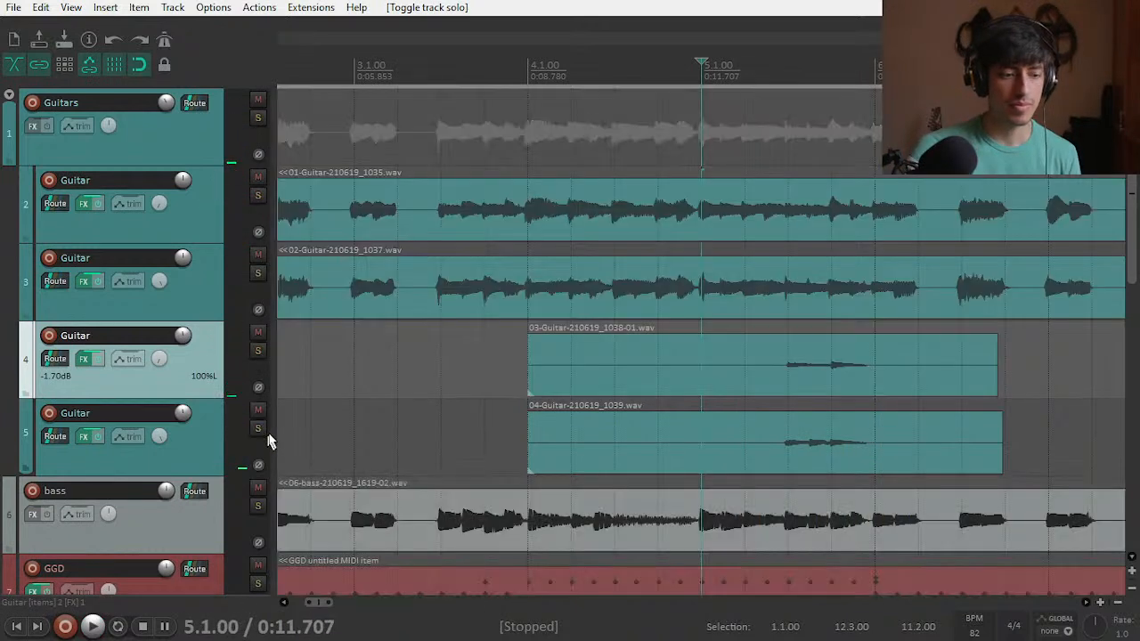
# Step: Place the edit cursor at 4.1.00 and play the guitars together with the bass and drums
pyautogui.click(528, 72)
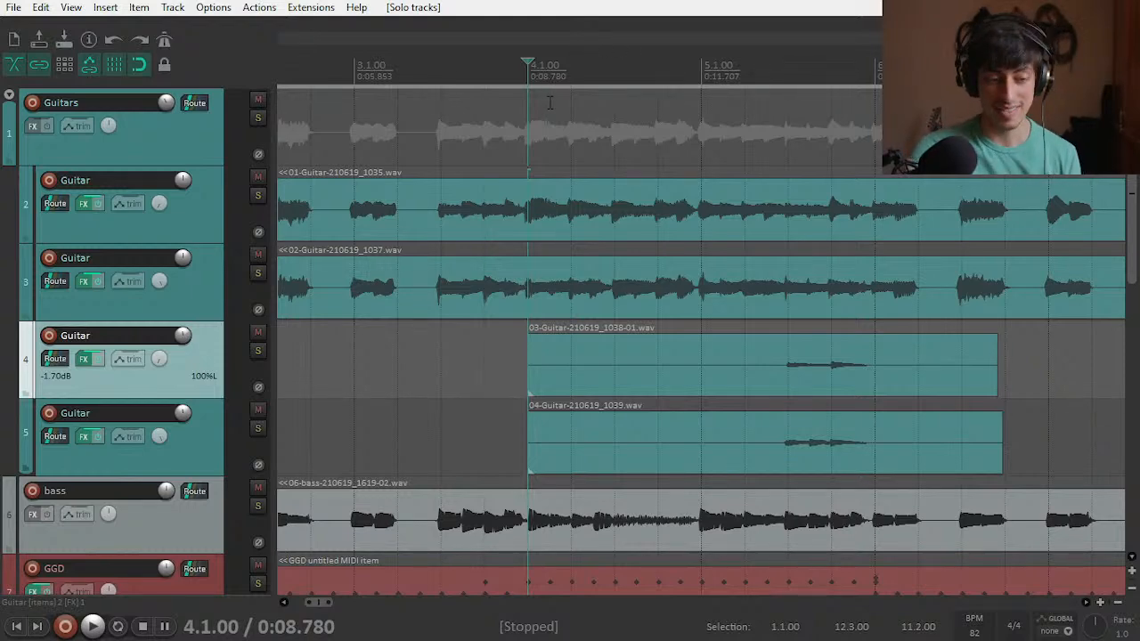
pyautogui.press('space')
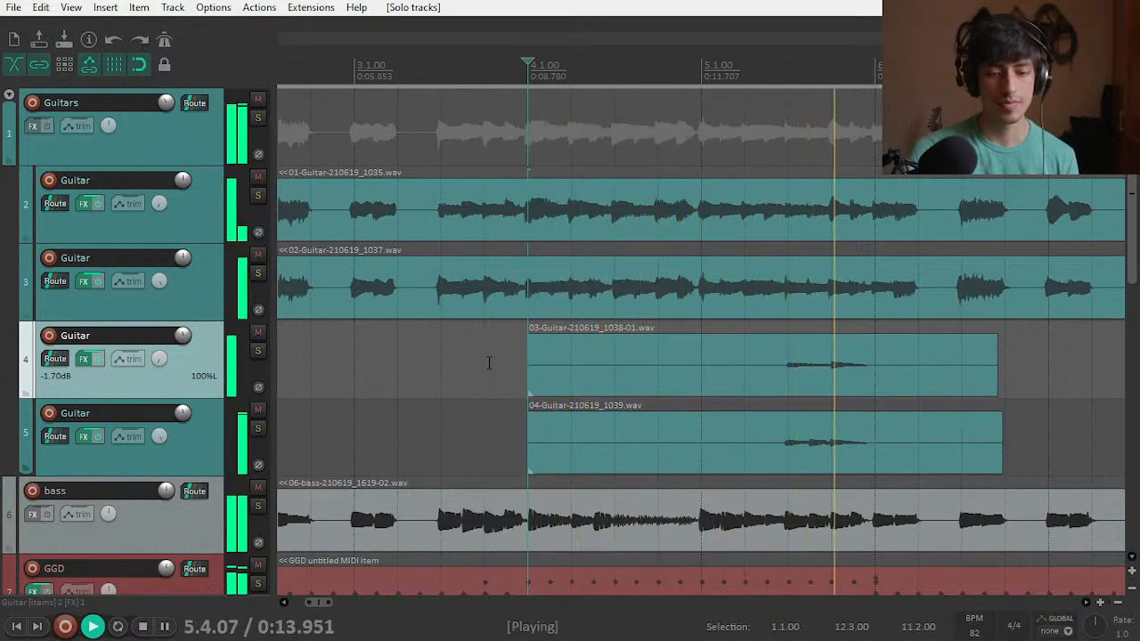
pyautogui.press('space')
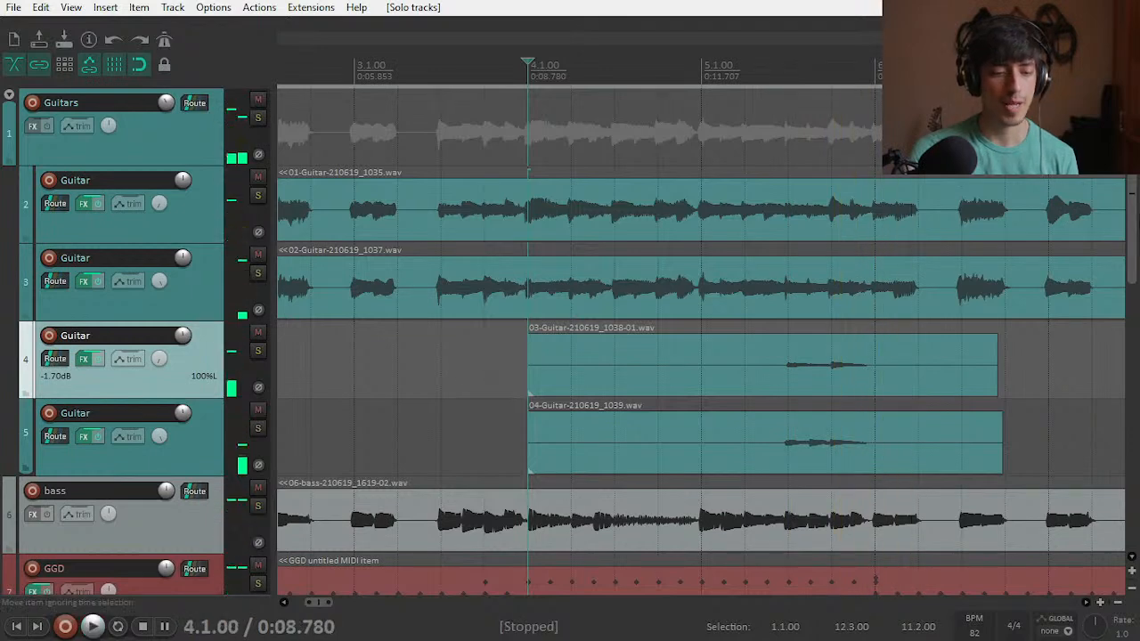
# Step: Collapse the Guitars folder and play the song from 1.3.00 with the bass track soloed
pyautogui.click(25, 157)
pyautogui.click(25, 157)
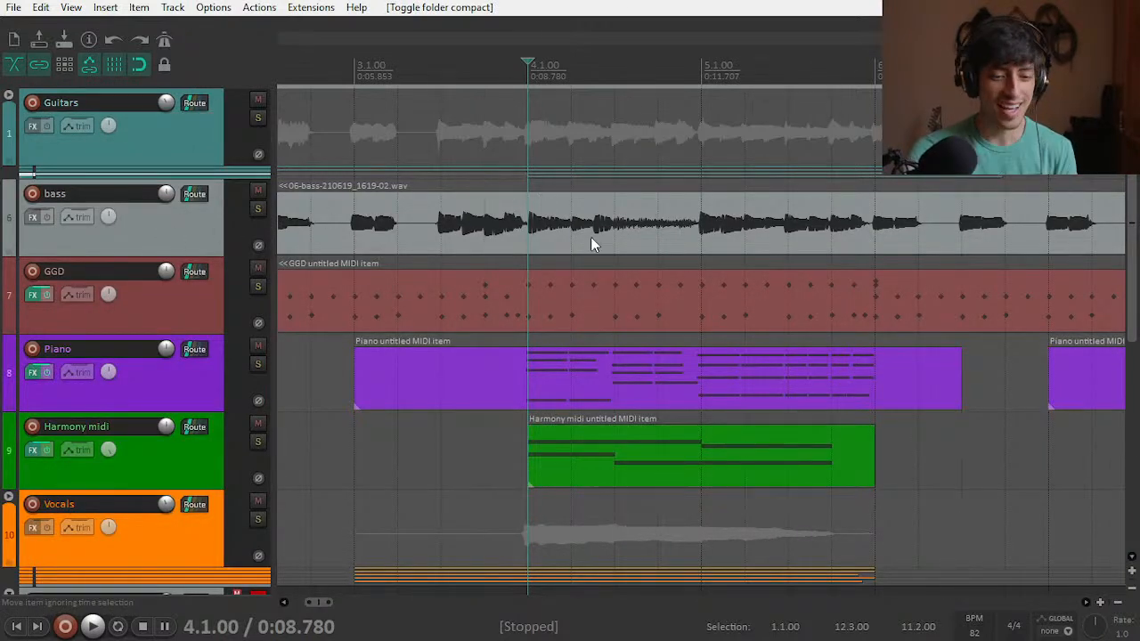
pyautogui.scroll(-3, 590, 237)
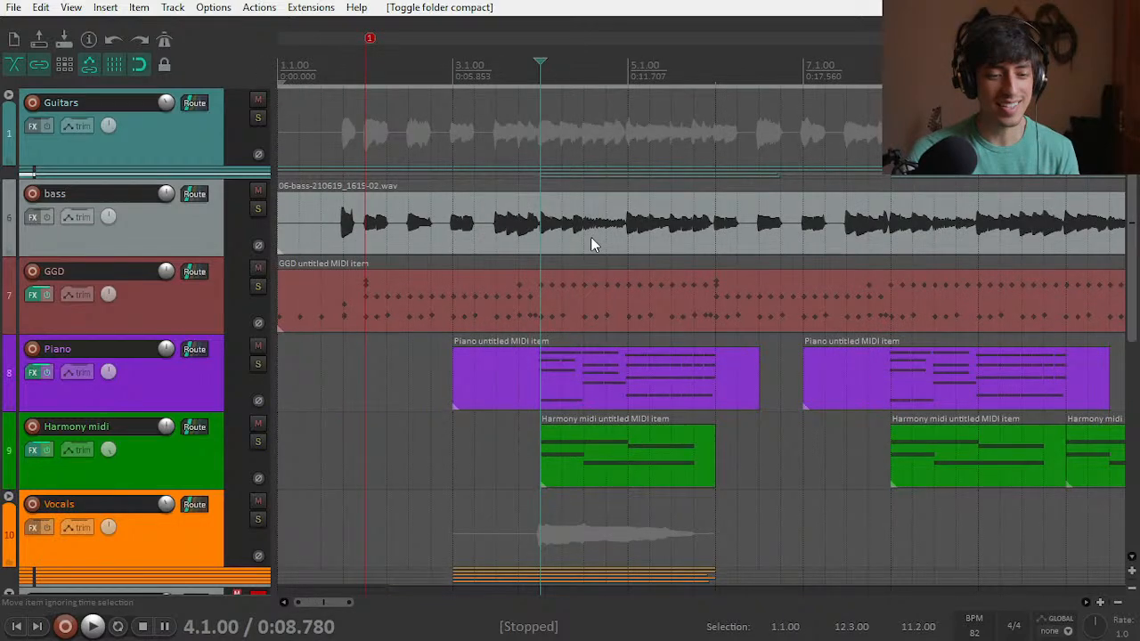
pyautogui.scroll(-1, 590, 236)
pyautogui.click(310, 64)
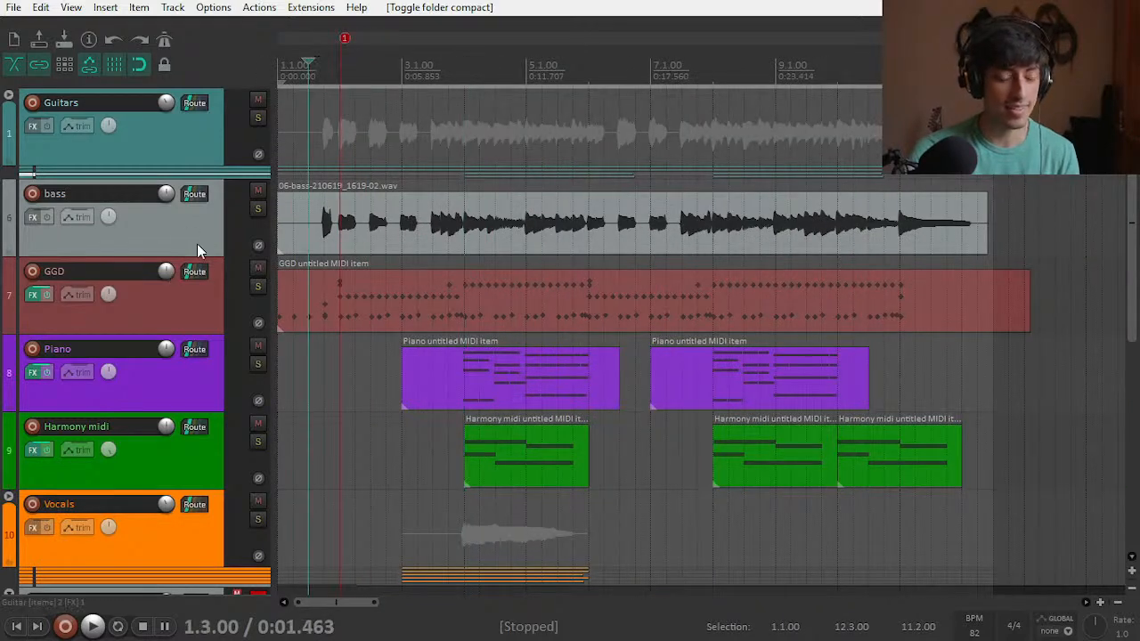
pyautogui.press('space')
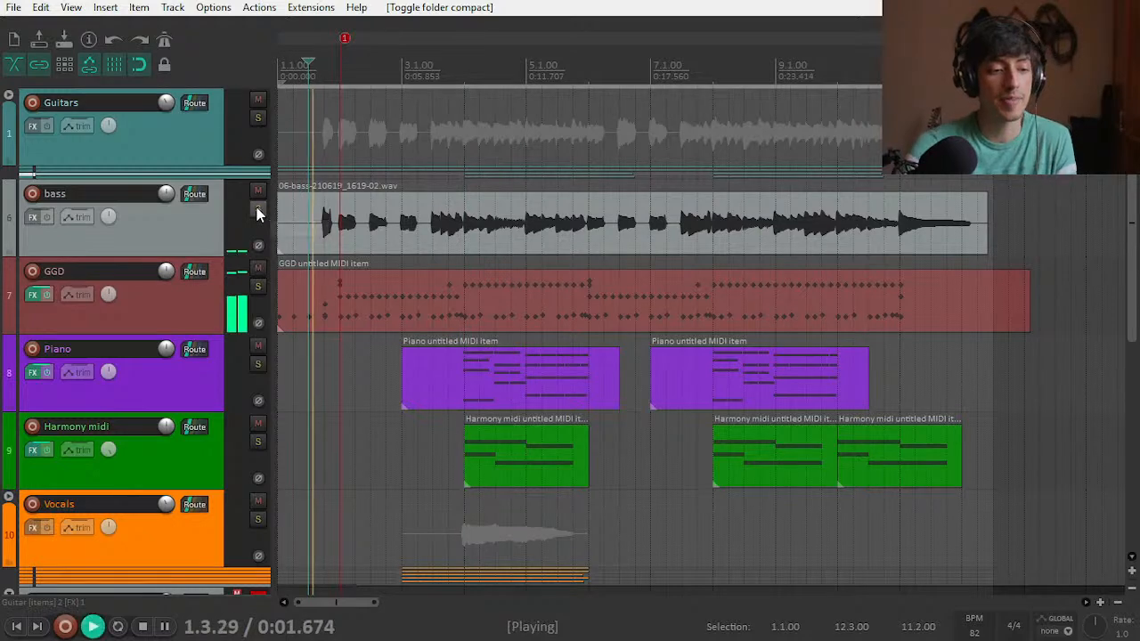
pyautogui.click(257, 214)
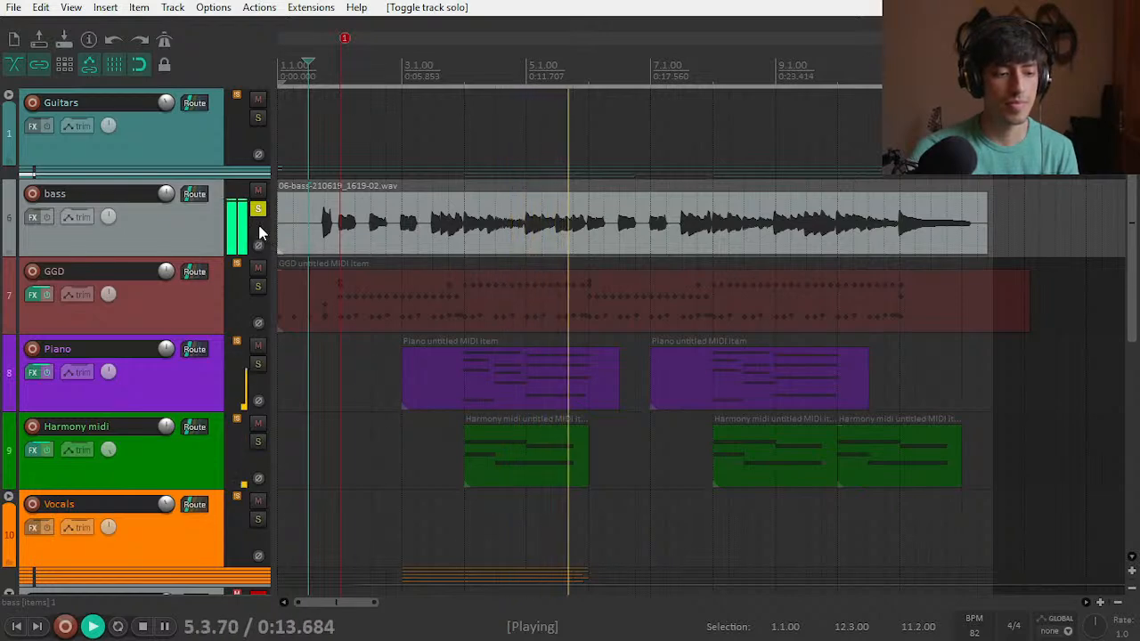
pyautogui.press('space')
# Step: Insert a new track at the end of the track list and move it directly below the bass track
pyautogui.moveTo(1132, 209); pyautogui.dragTo(1124, 446)
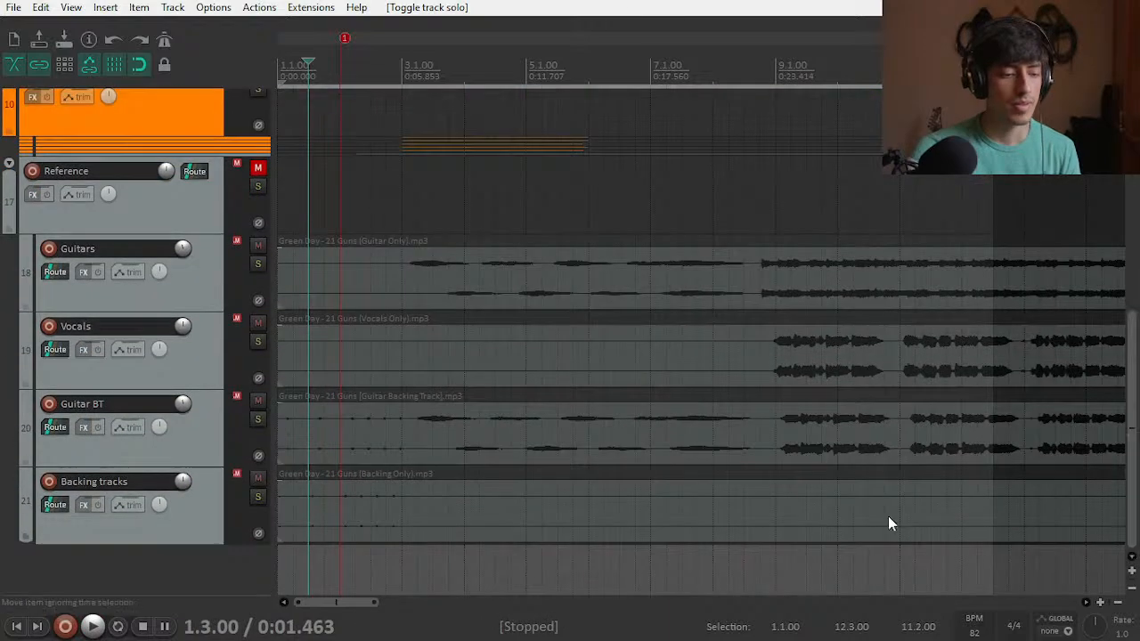
pyautogui.doubleClick(175, 588)
pyautogui.moveTo(176, 588); pyautogui.dragTo(178, 152)
# Step: Rename the bass track as "bass DI" and name the new track below it "Sans AMP"
pyautogui.doubleClick(85, 194)
pyautogui.click(85, 194)
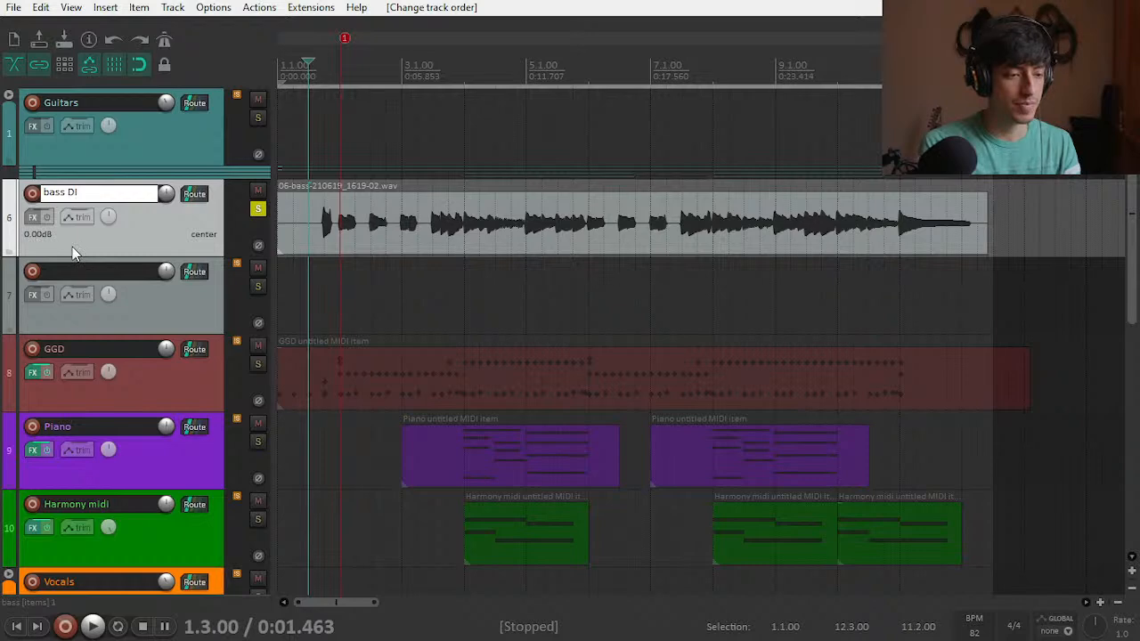
pyautogui.press('Tab')
pyautogui.write('Sans')
pyautogui.press('Return')
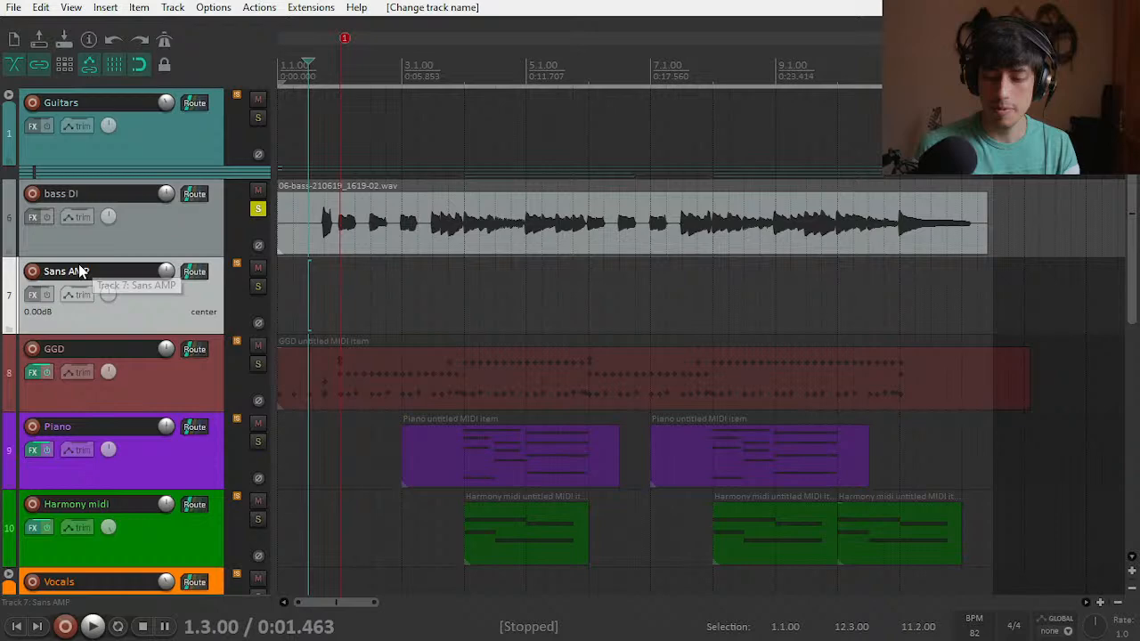
# Step: Start adding an effect to the Sans AMP track and clear the old plugin filter text
pyautogui.click(34, 295)
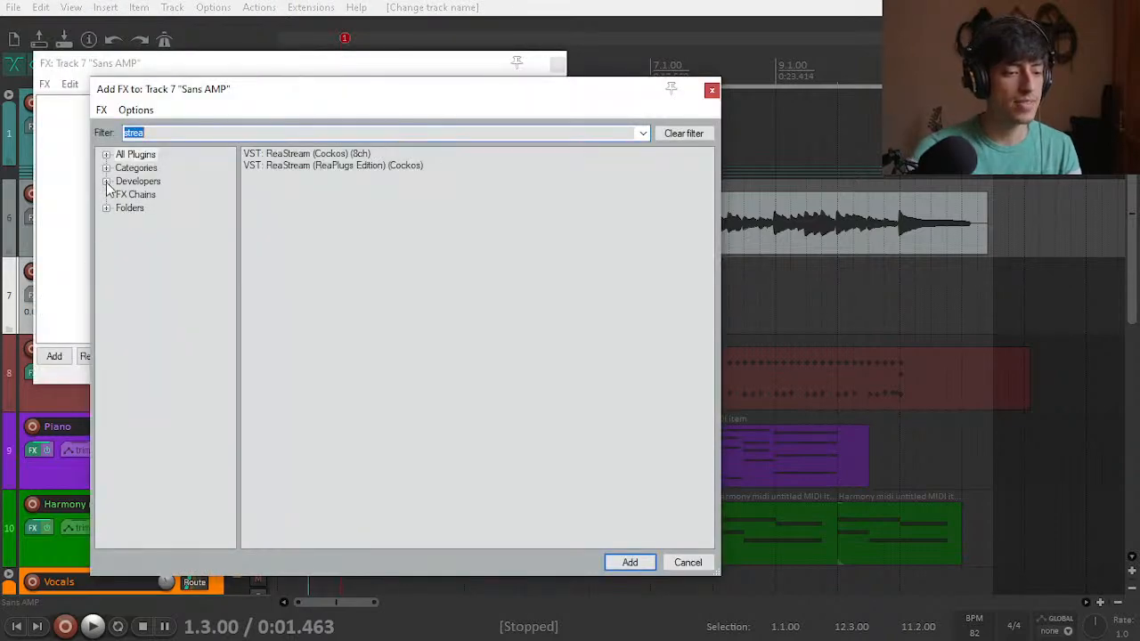
pyautogui.click(155, 133)
pyautogui.press('BackSpace')
pyautogui.press('BackSpace')
pyautogui.press('BackSpace')
pyautogui.press('BackSpace')
pyautogui.press('BackSpace')
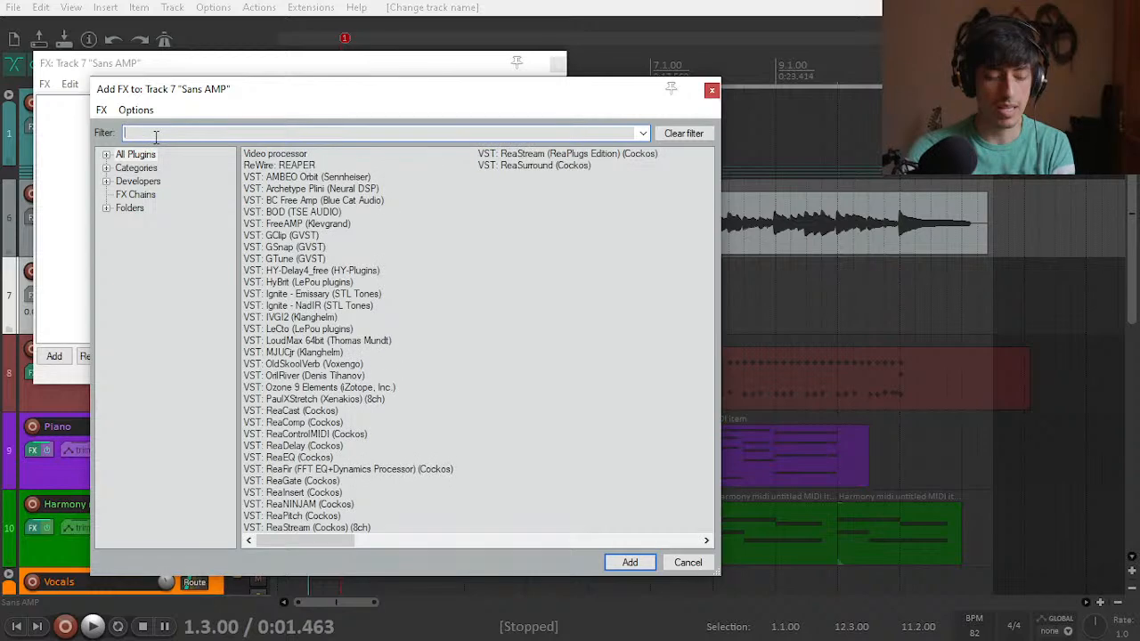
# Step: Add the BOD (TSE AUDIO) bass overdrive plug-in to the Sans AMP track
pyautogui.write('bod')
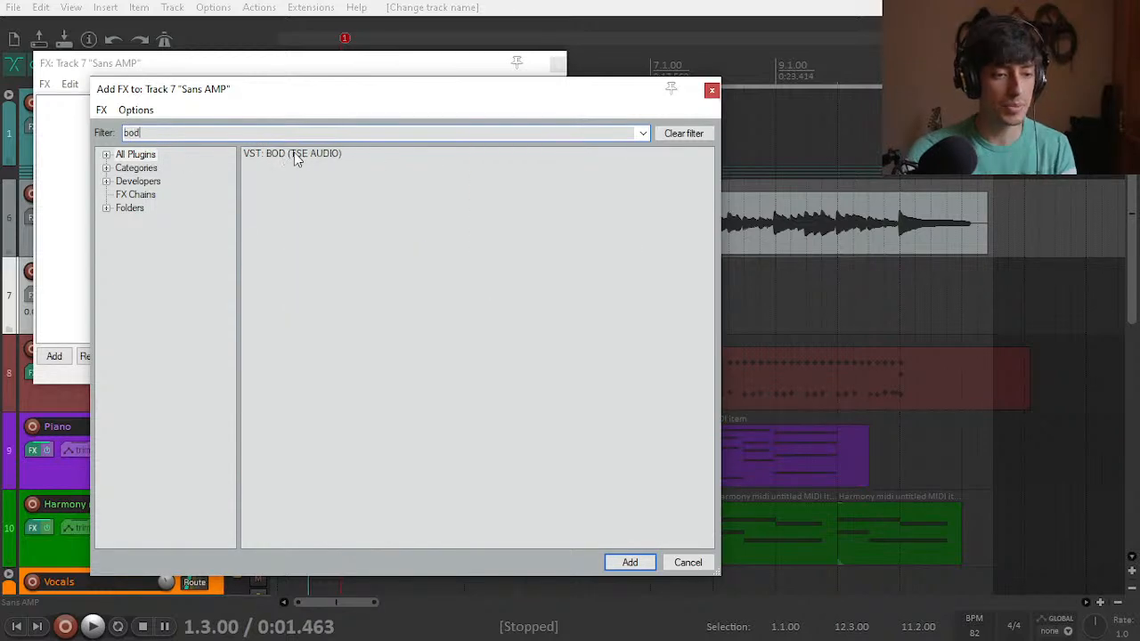
pyautogui.doubleClick(297, 154)
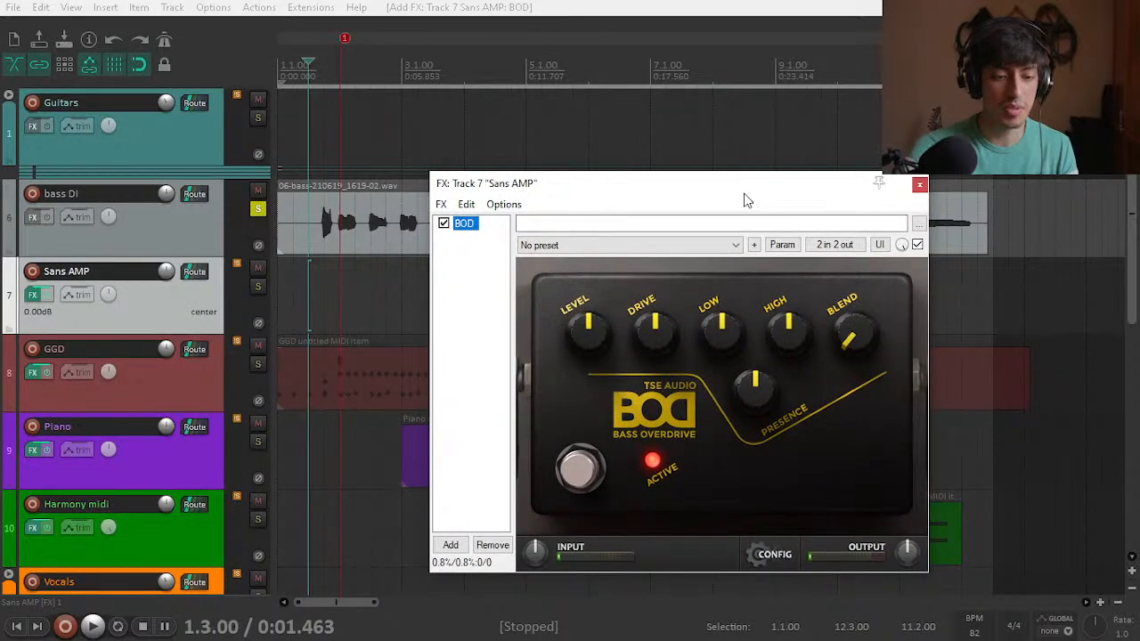
pyautogui.click(920, 184)
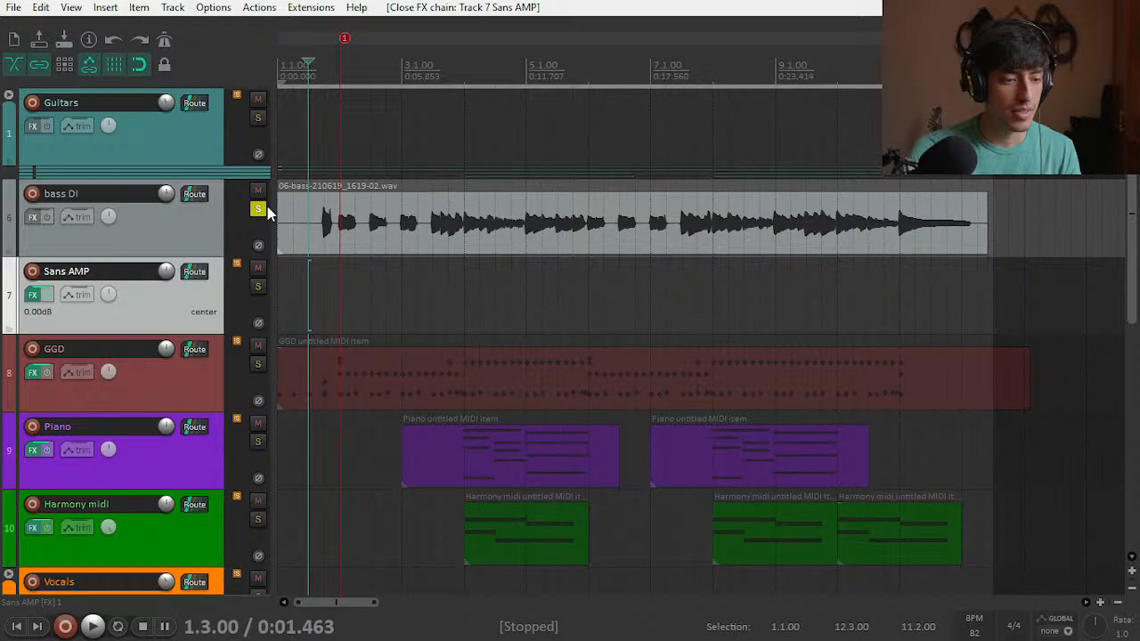
# Step: Unsolo the bass DI track and create a send from it to the Sans AMP track in the mixer
pyautogui.click(258, 208)
pyautogui.click(179, 233)
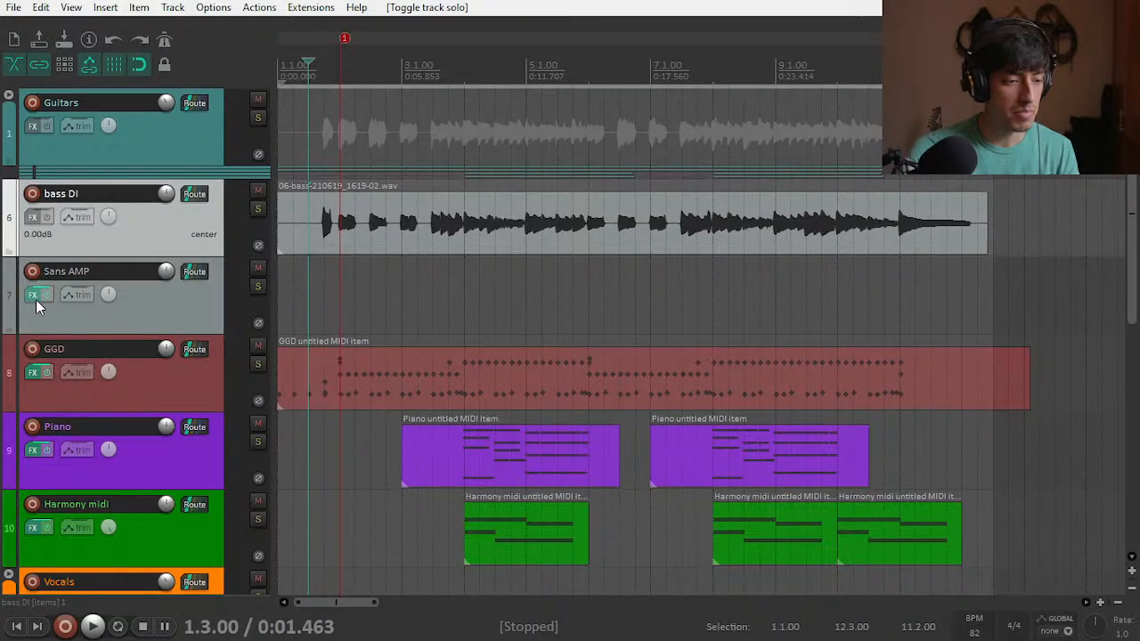
pyautogui.hotkey('ctrl', 'm')
pyautogui.moveTo(415, 621); pyautogui.dragTo(461, 632)
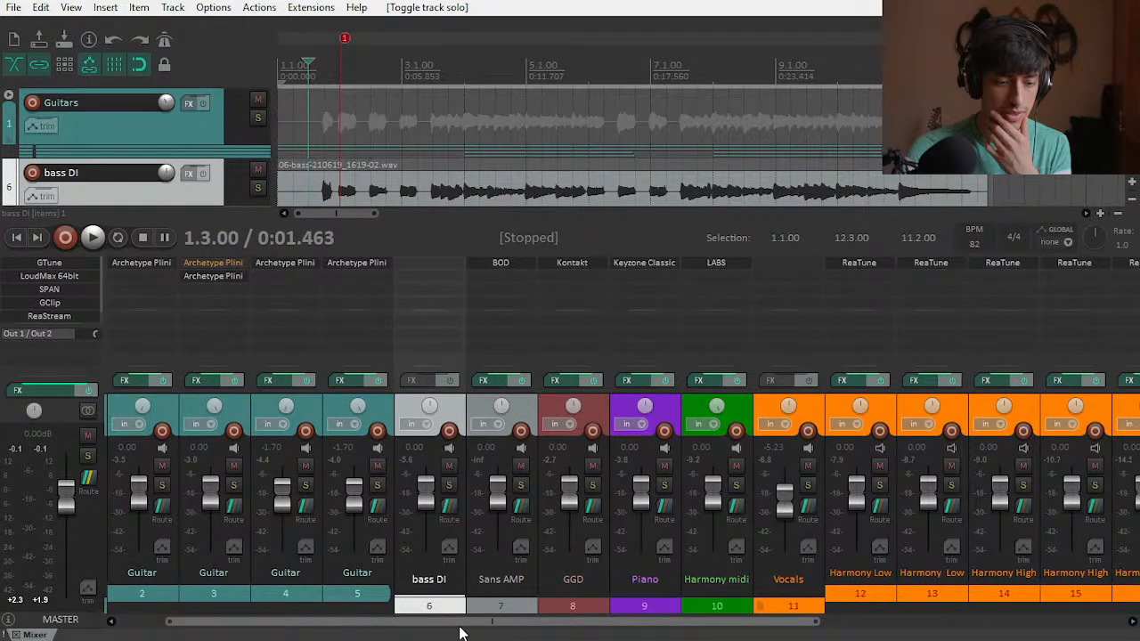
pyautogui.click(449, 519)
pyautogui.click(583, 484)
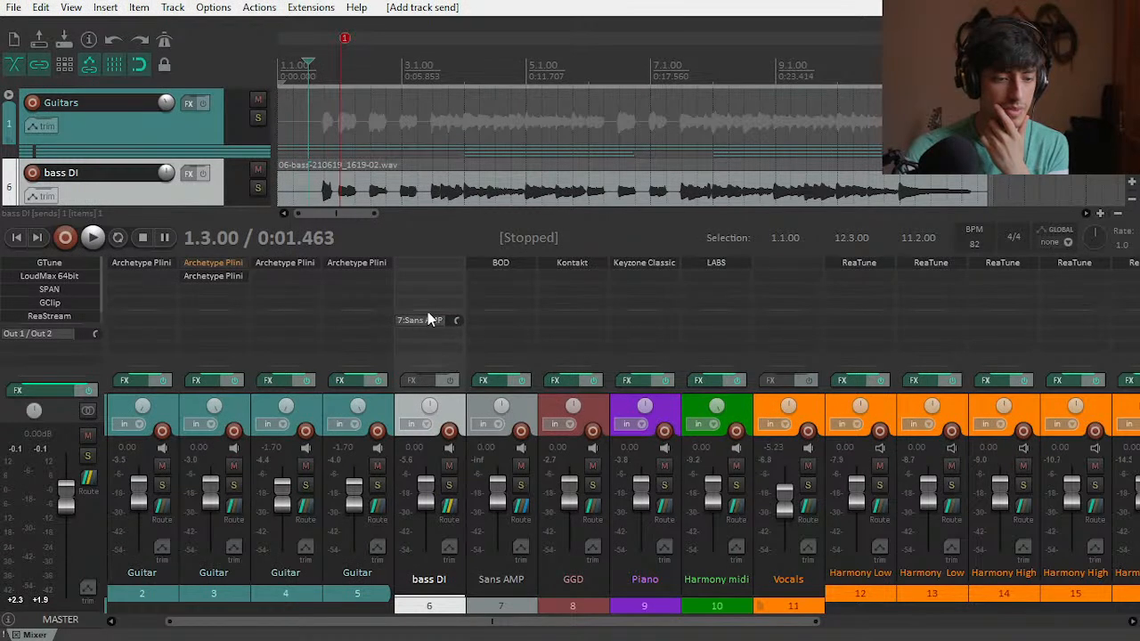
# Step: Examine the available send modes for the bass DI send to Sans AMP
pyautogui.click(429, 319)
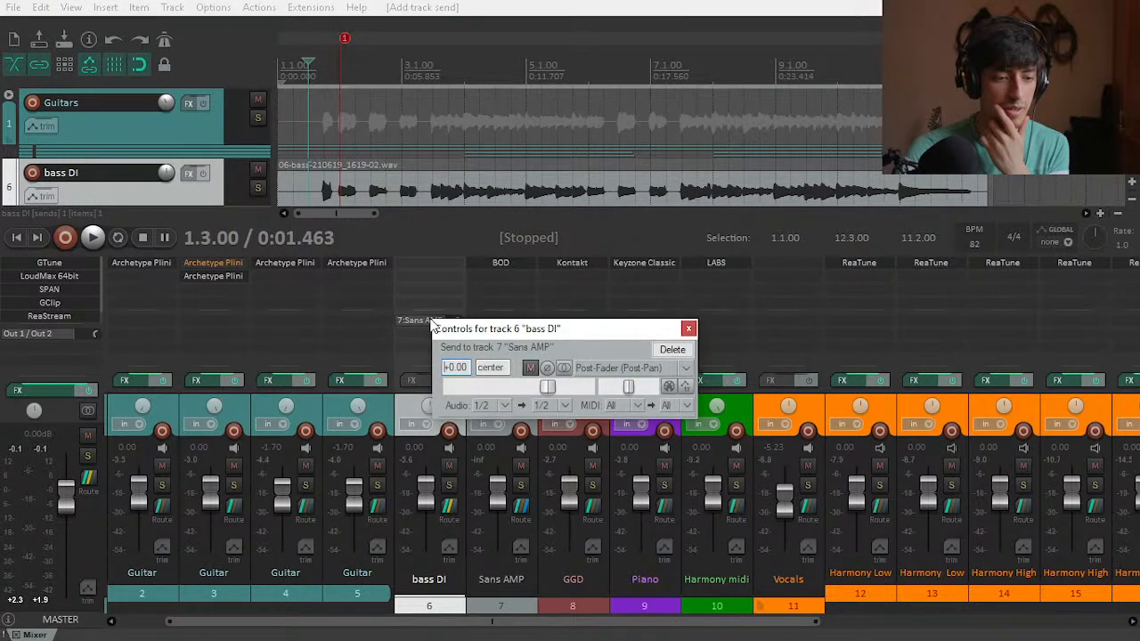
pyautogui.click(630, 368)
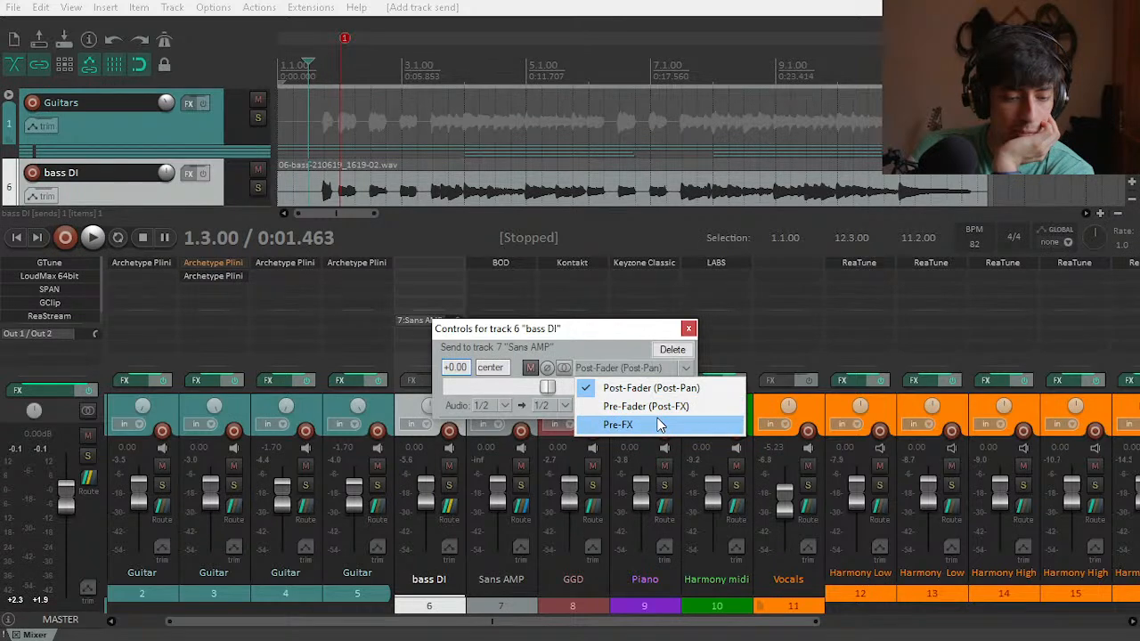
pyautogui.click(600, 333)
pyautogui.click(687, 369)
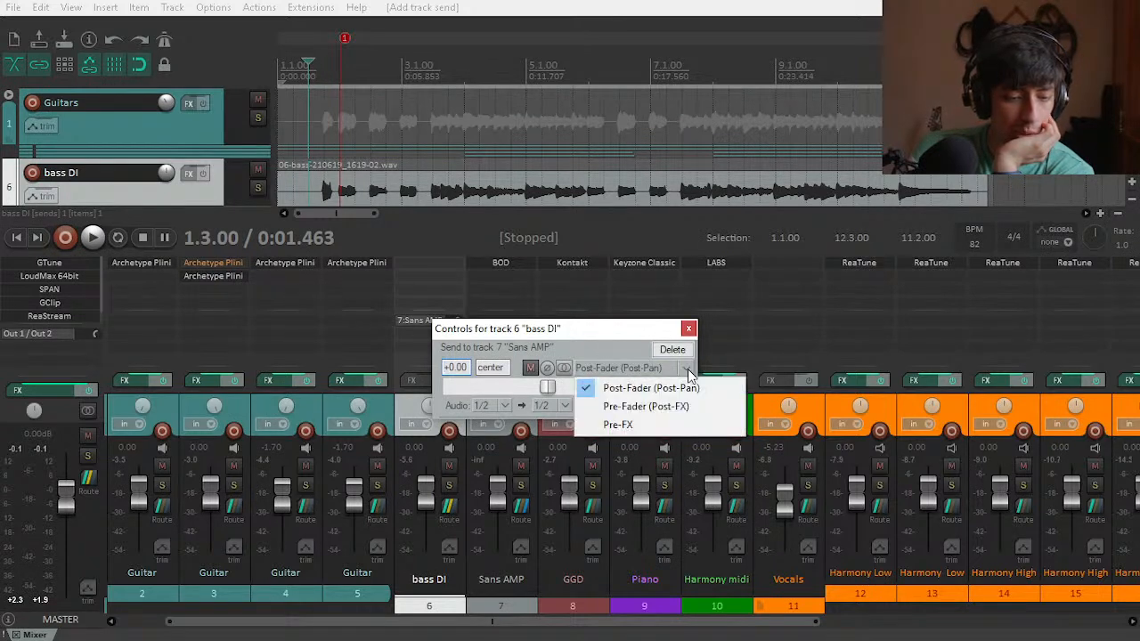
pyautogui.click(630, 338)
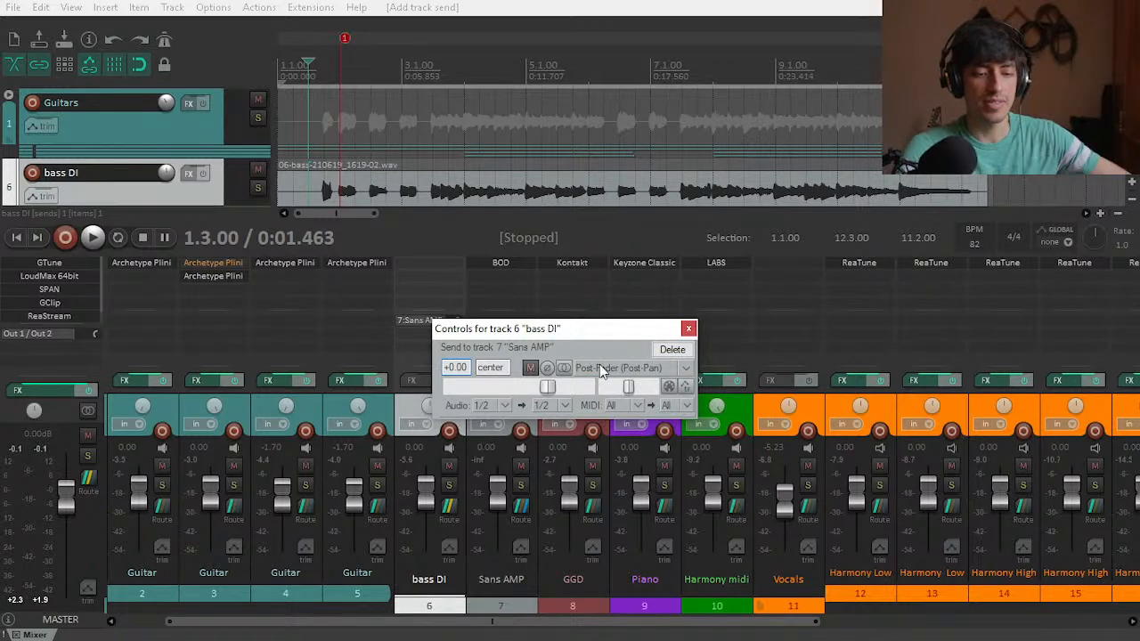
pyautogui.click(688, 328)
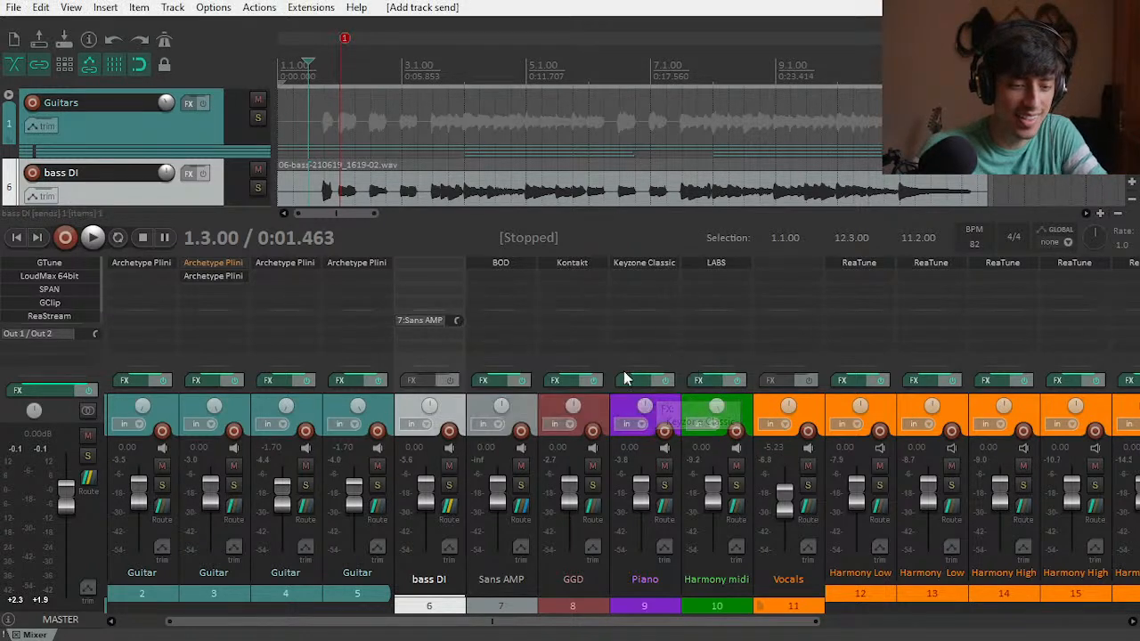
pyautogui.click(425, 323)
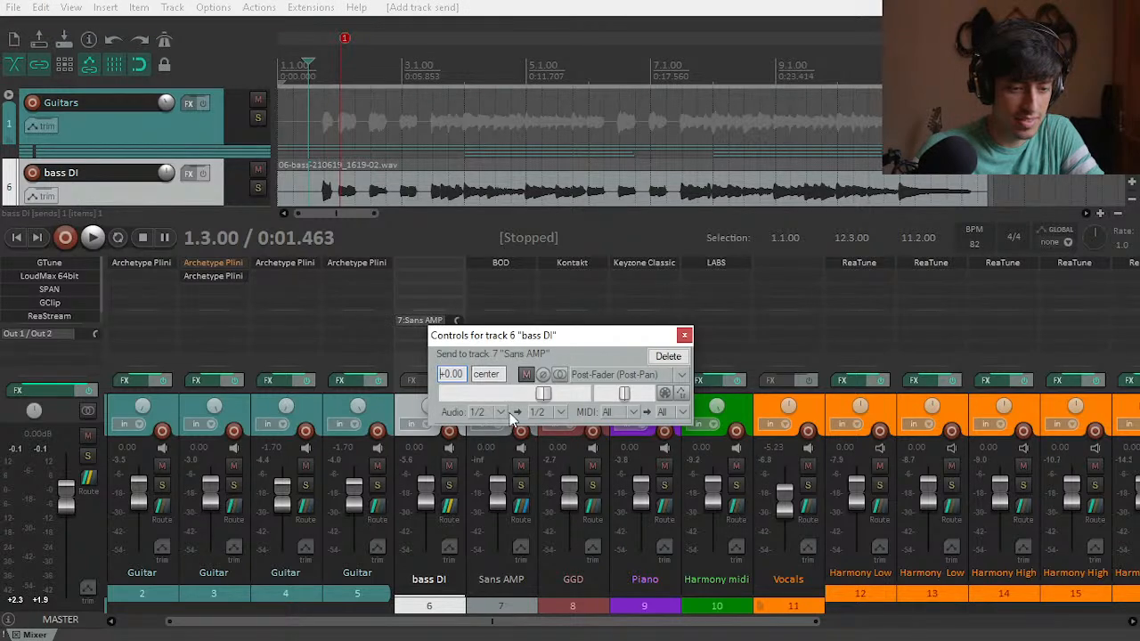
pyautogui.doubleClick(451, 293)
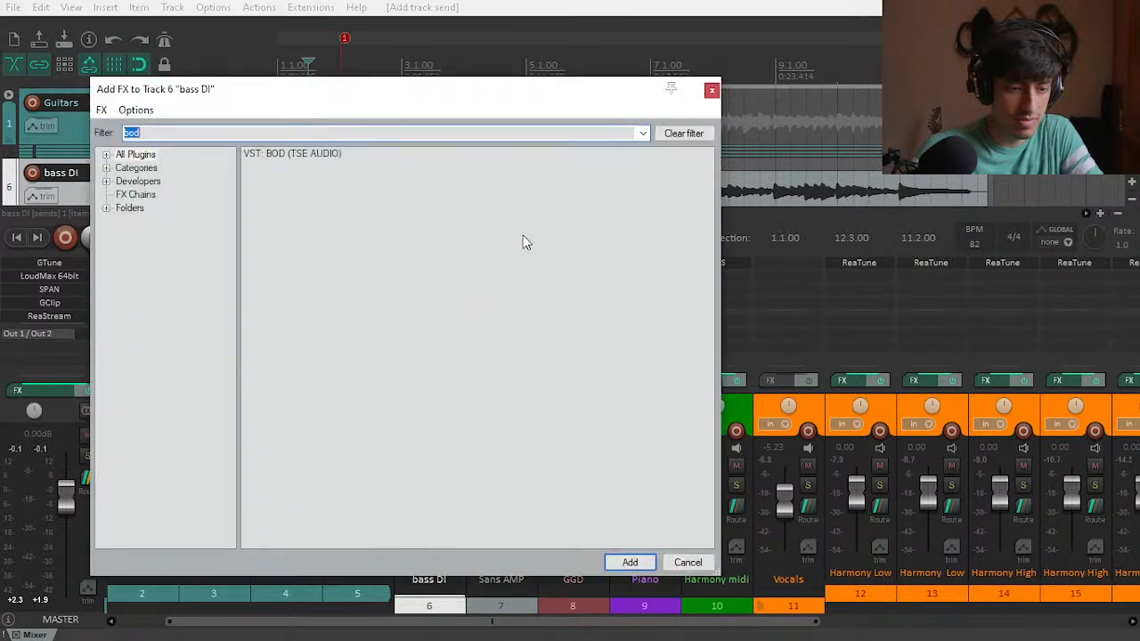
pyautogui.click(711, 90)
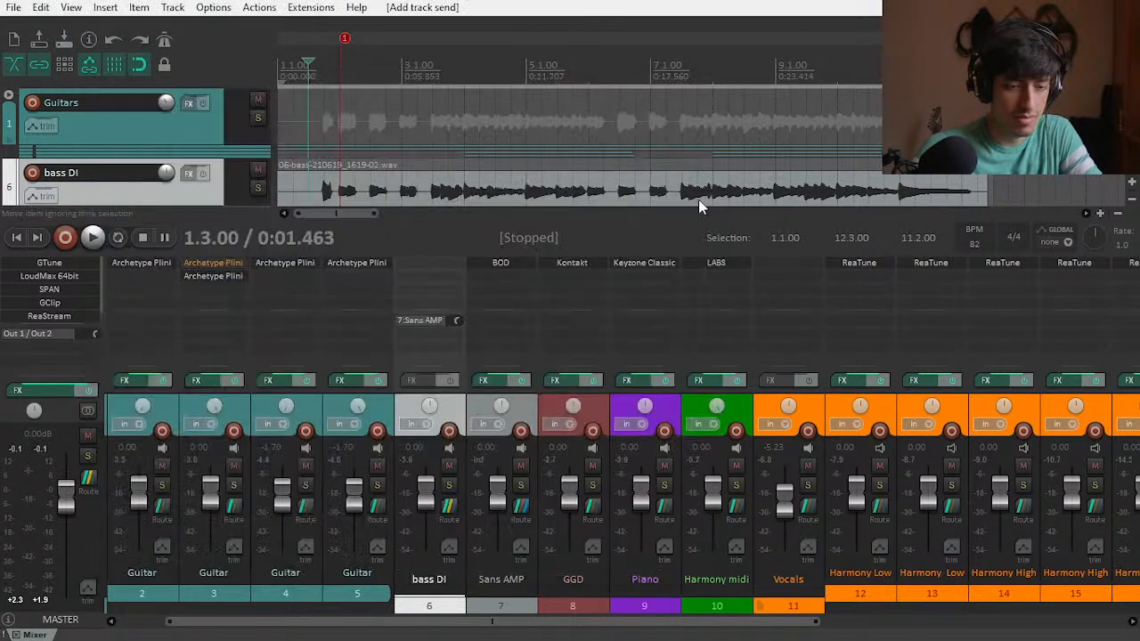
pyautogui.rightClick(454, 321)
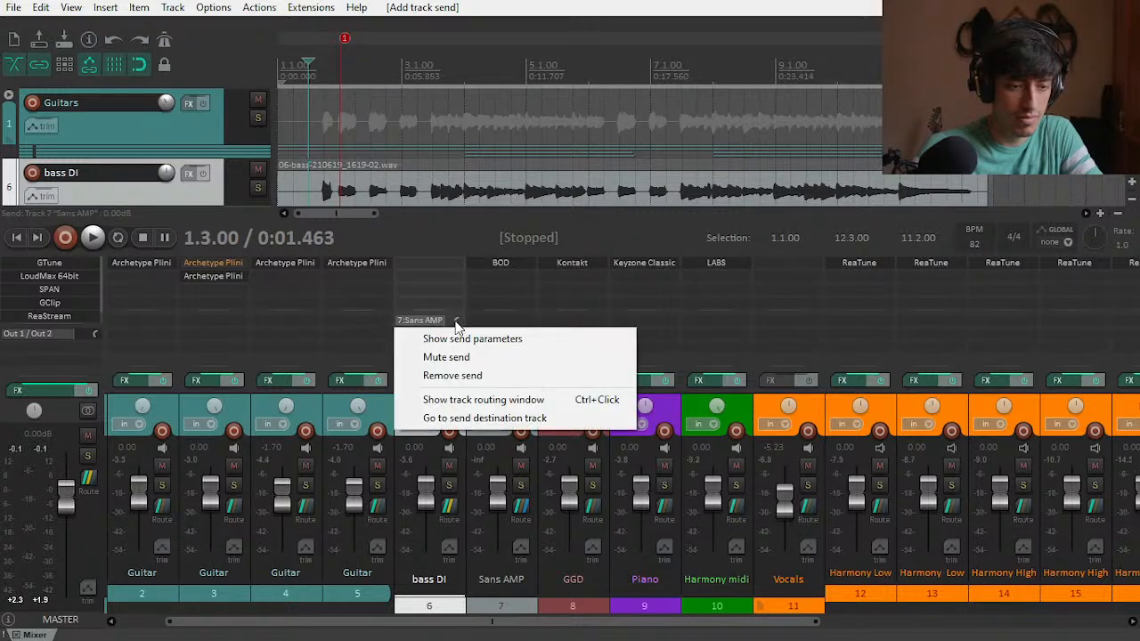
pyautogui.doubleClick(449, 283)
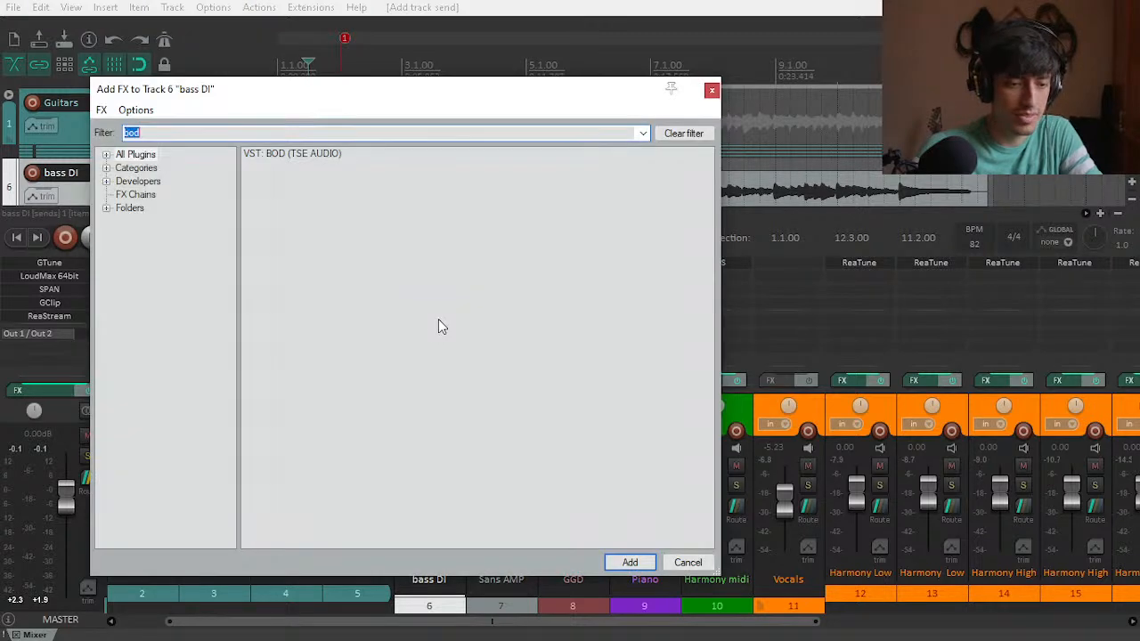
pyautogui.click(711, 92)
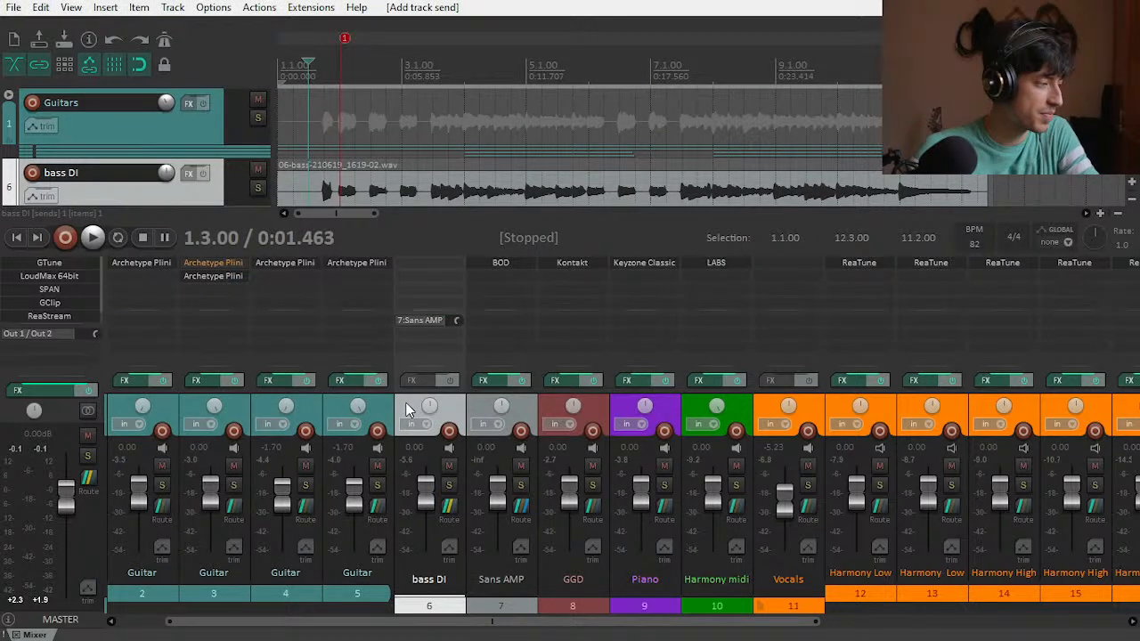
# Step: Set the bass DI send to Sans AMP to Pre-Fader (Post-FX)
pyautogui.click(429, 320)
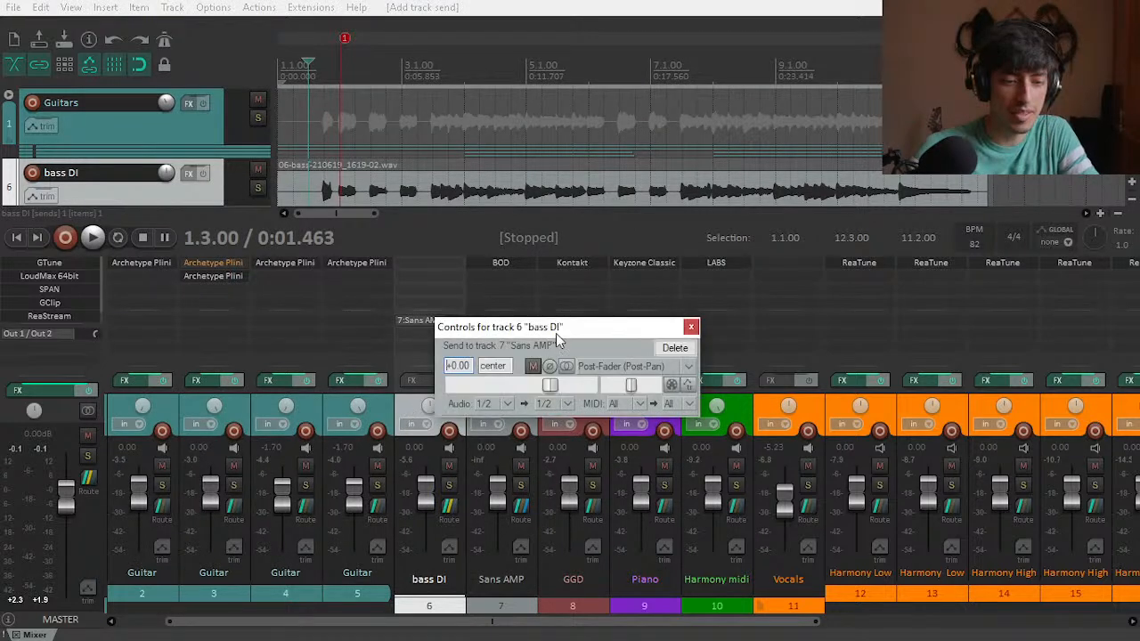
pyautogui.click(686, 367)
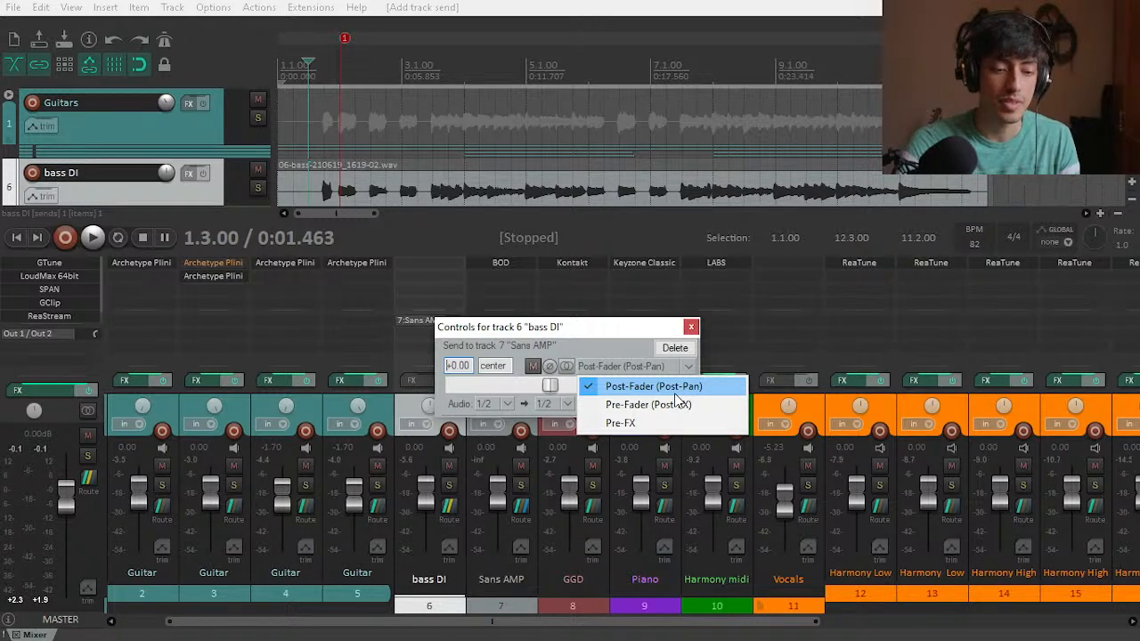
pyautogui.click(677, 405)
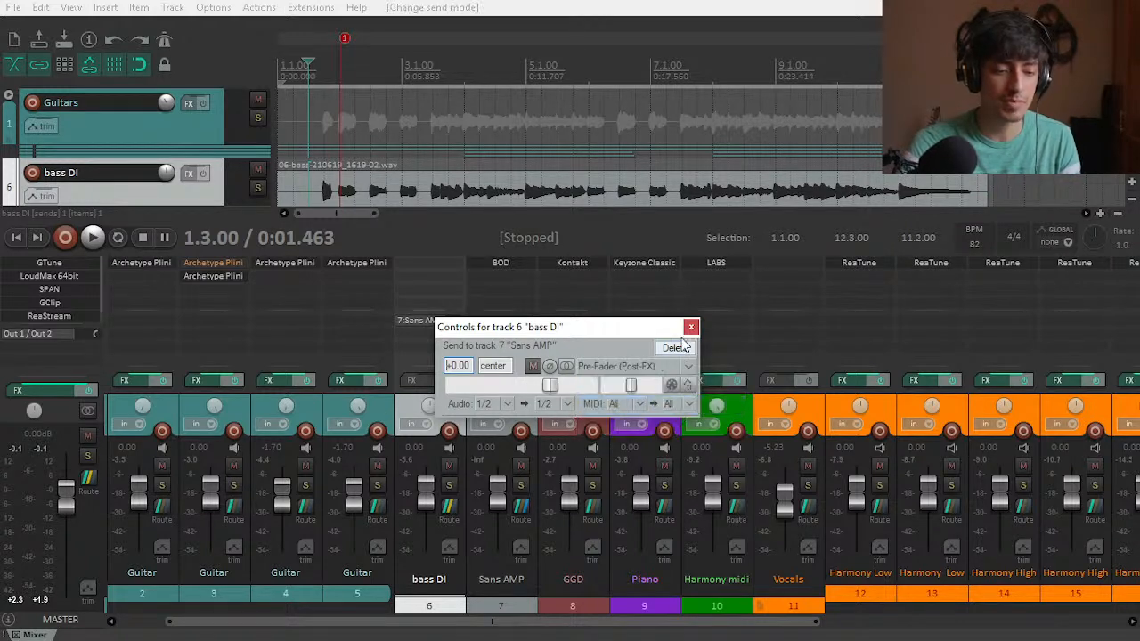
pyautogui.click(691, 327)
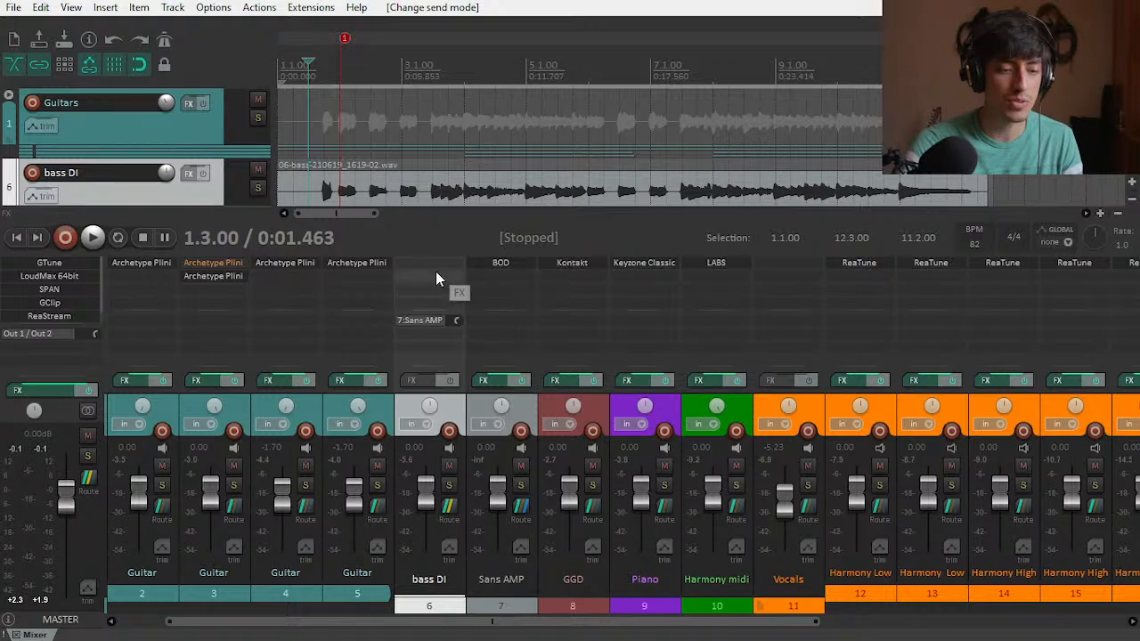
# Step: Solo the Sans AMP track and play it, comparing the sound with the BOD plug-in bypassed and active
pyautogui.click(520, 485)
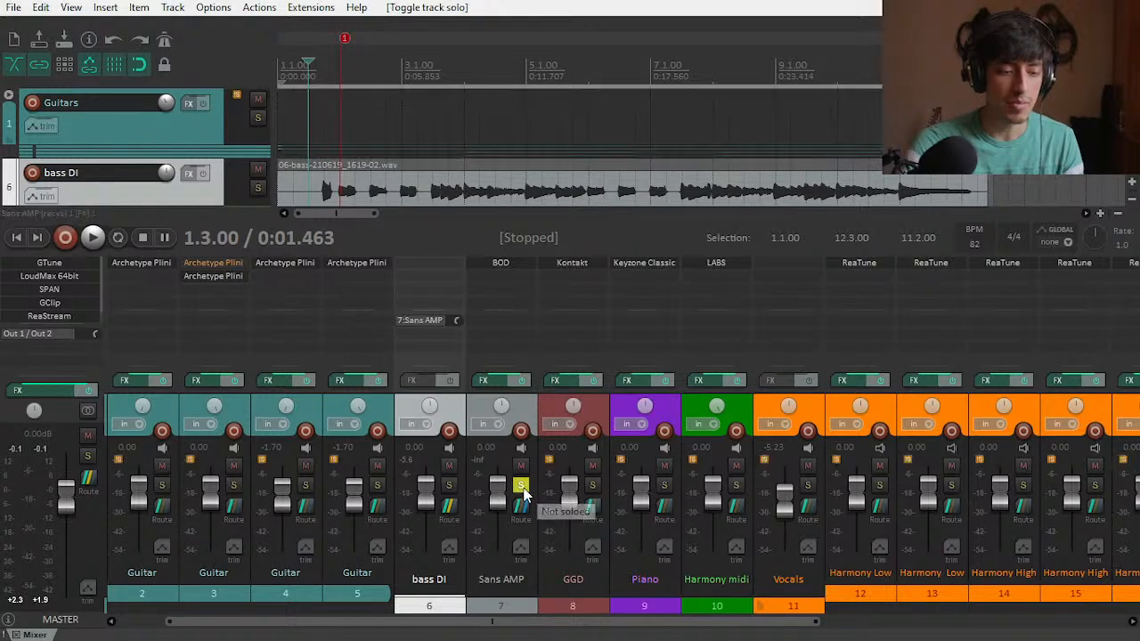
pyautogui.press('space')
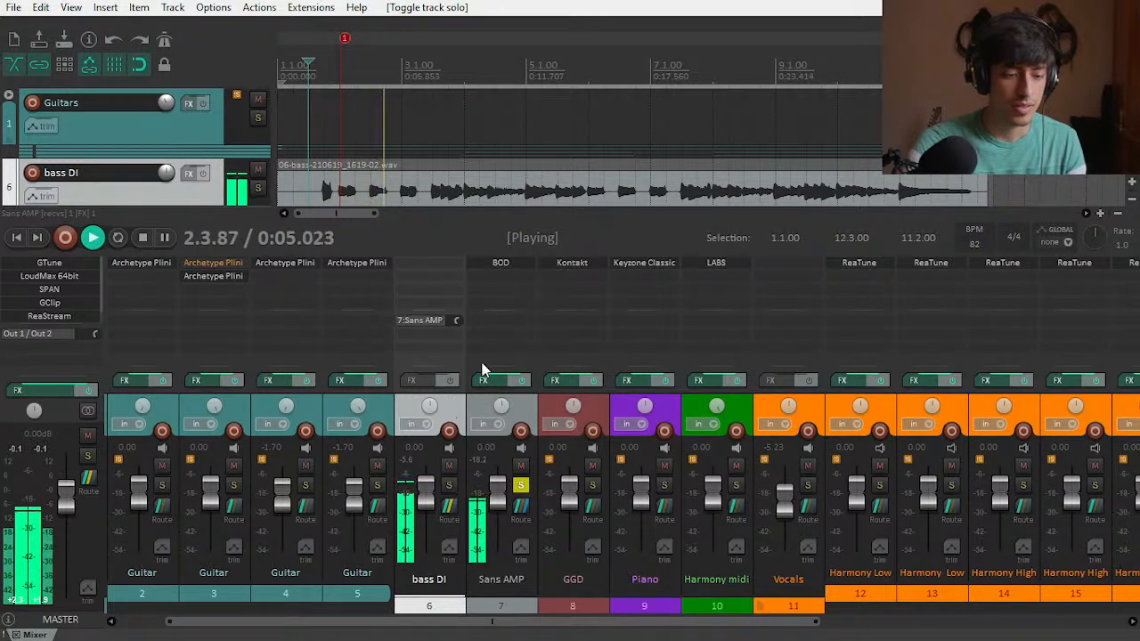
pyautogui.click(514, 263)
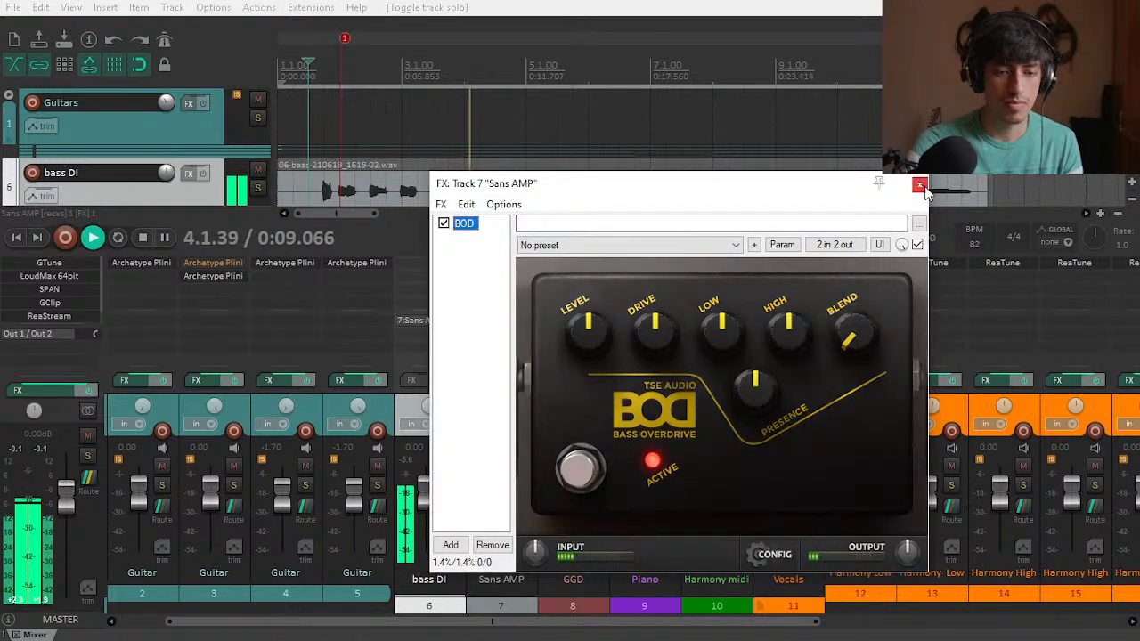
pyautogui.press('Escape')
pyautogui.keyDown('shift'); pyautogui.click(504, 265); pyautogui.keyUp('shift')
pyautogui.keyDown('shift'); pyautogui.click(506, 266); pyautogui.keyUp('shift')
pyautogui.press('space')
# Step: Inspect the BOD pedal's controls in its own window while starting playback of Sans AMP
pyautogui.click(507, 265)
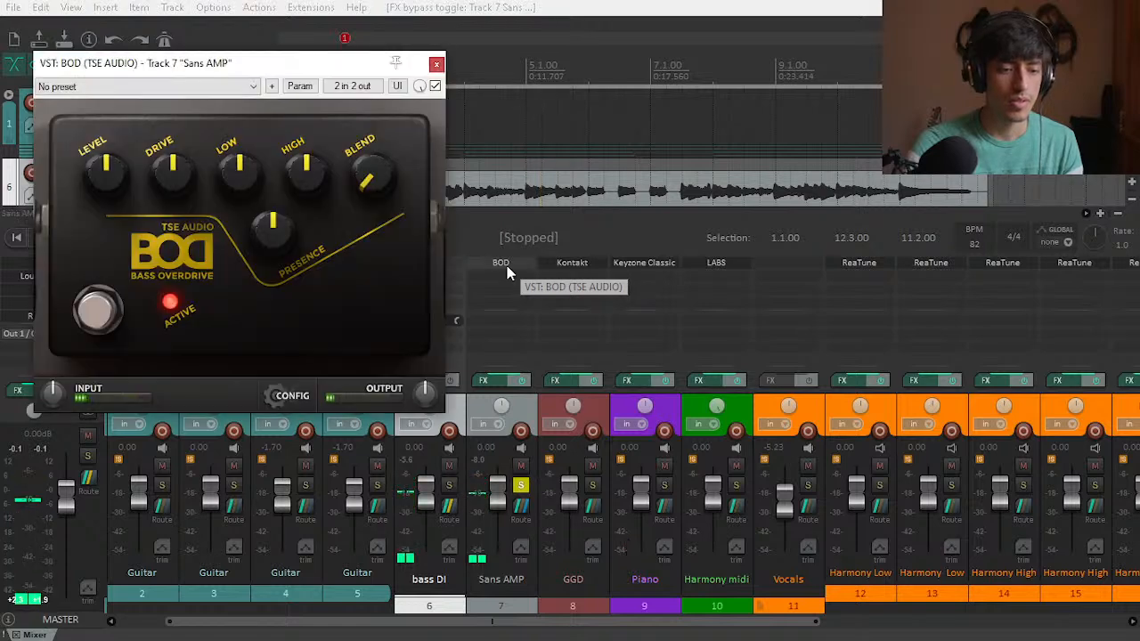
pyautogui.moveTo(188, 76); pyautogui.dragTo(614, 154)
pyautogui.press('space')
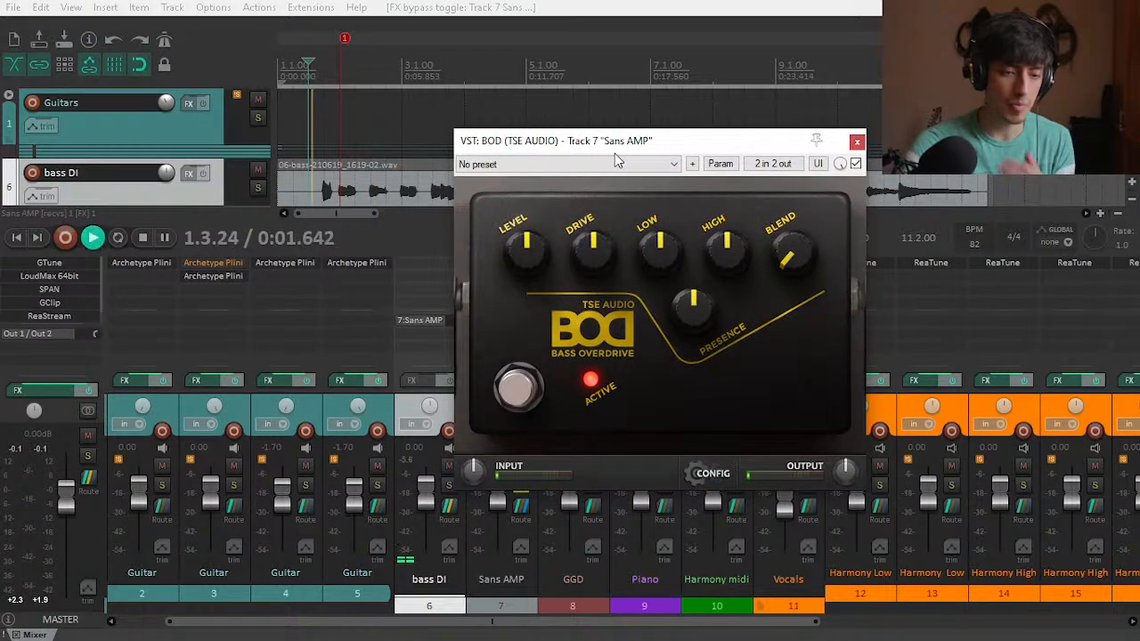
pyautogui.click(857, 143)
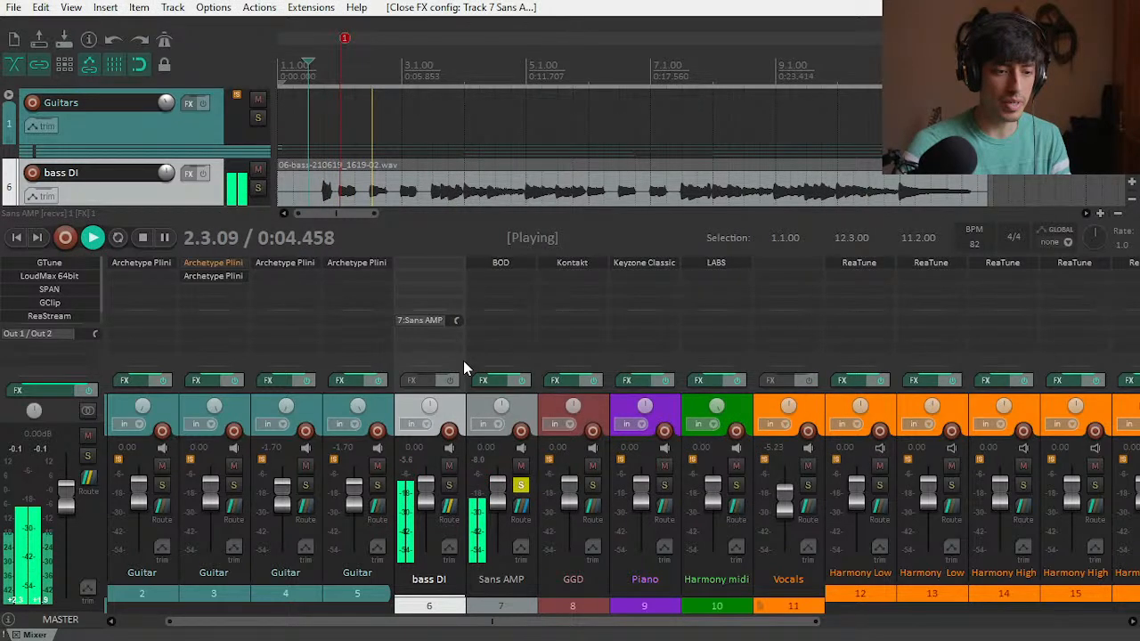
# Step: Audition the soloed Sans AMP track again, including a passage played from 3.3.00
pyautogui.press('space')
pyautogui.press('space')
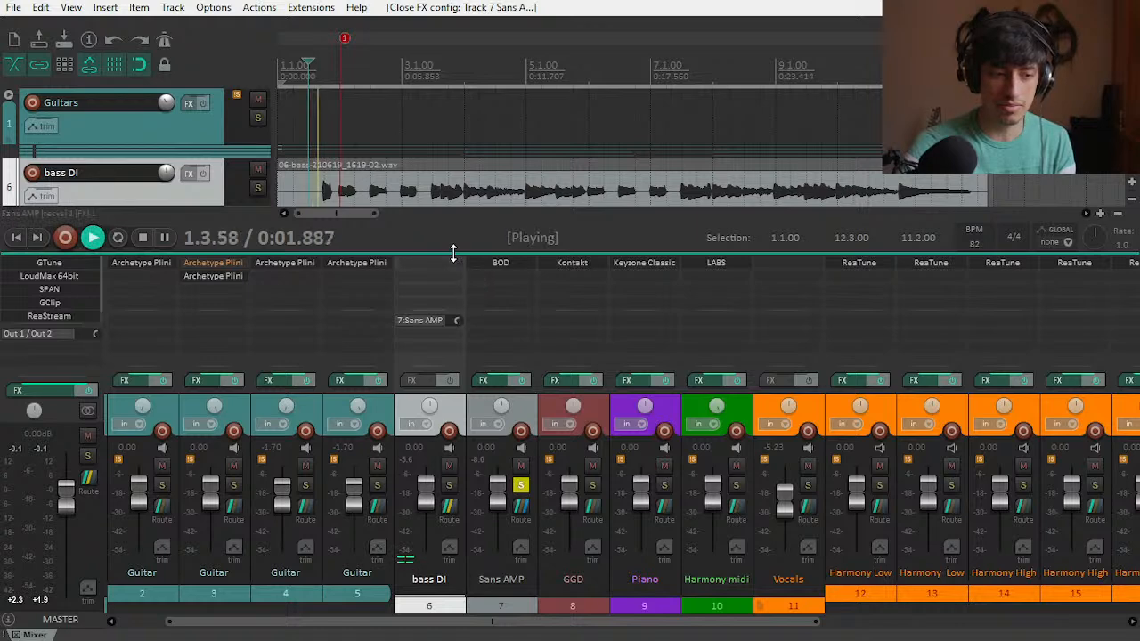
pyautogui.press('space')
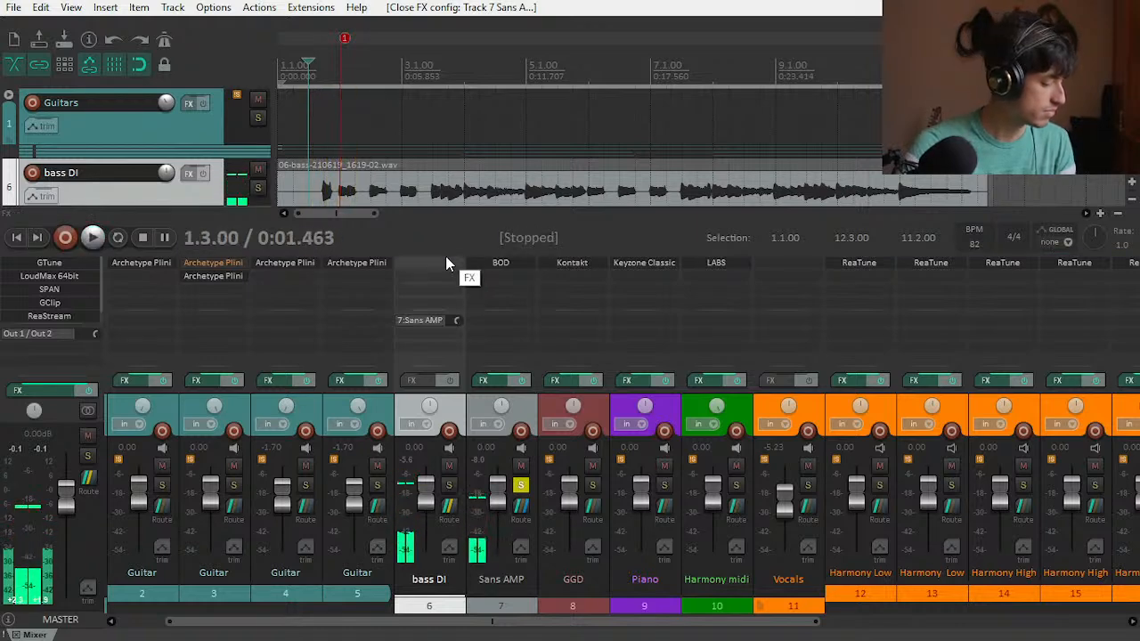
pyautogui.press('space')
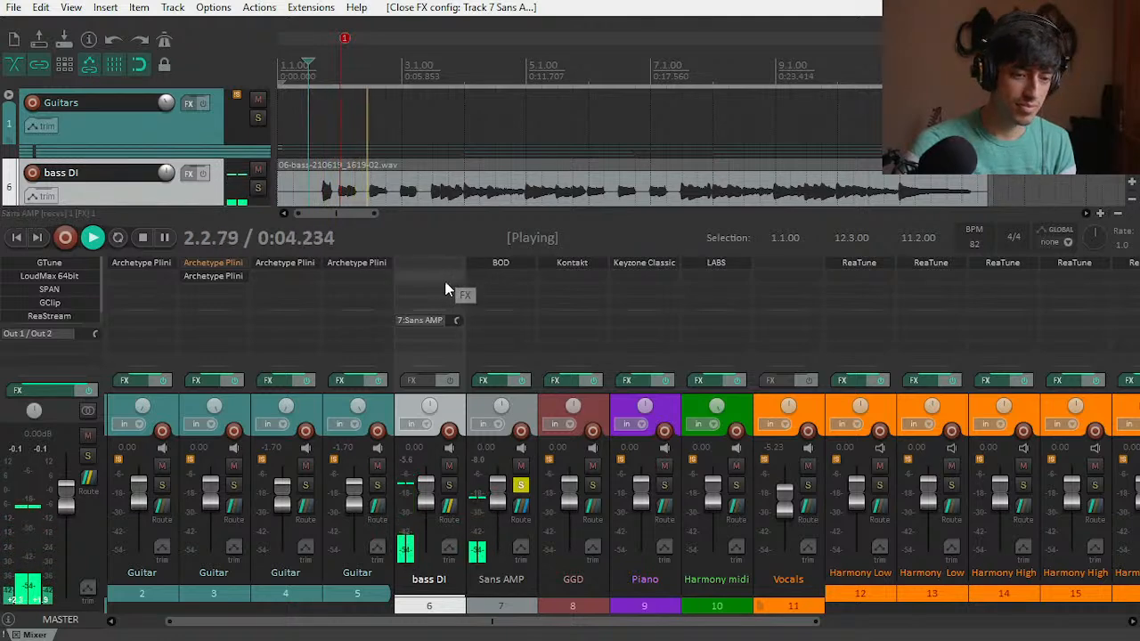
pyautogui.press('space')
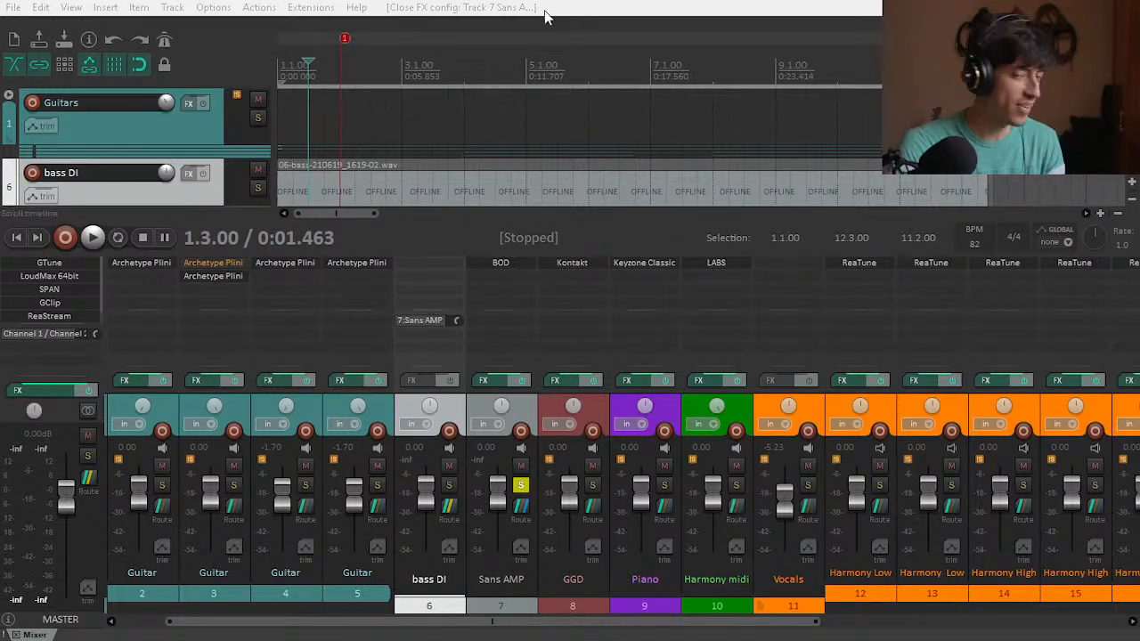
pyautogui.click(434, 71)
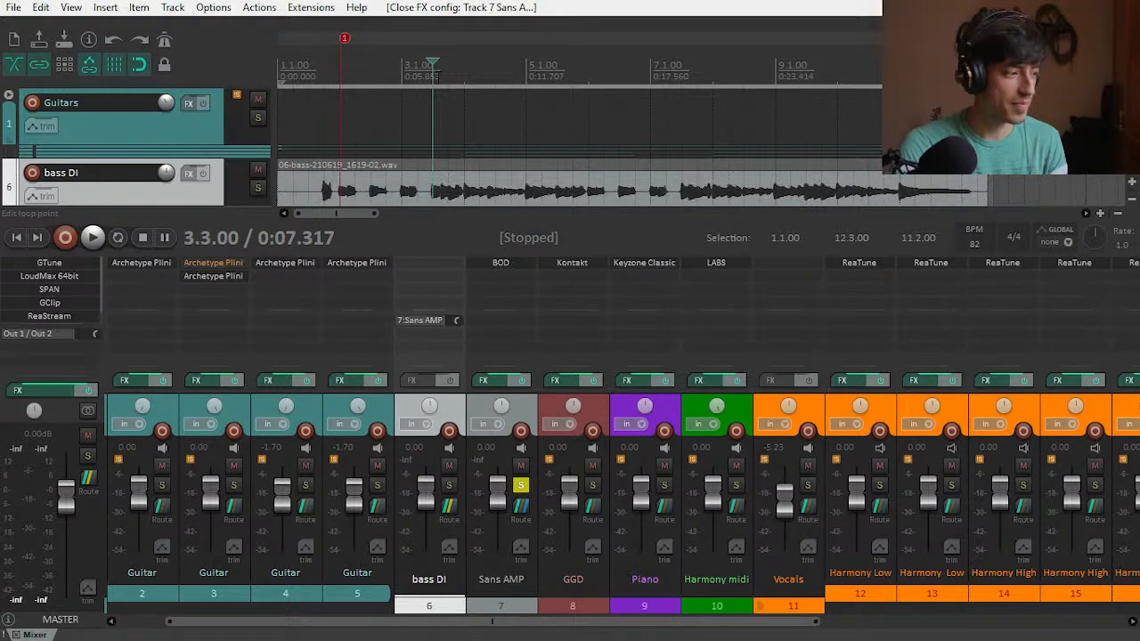
pyautogui.press('space')
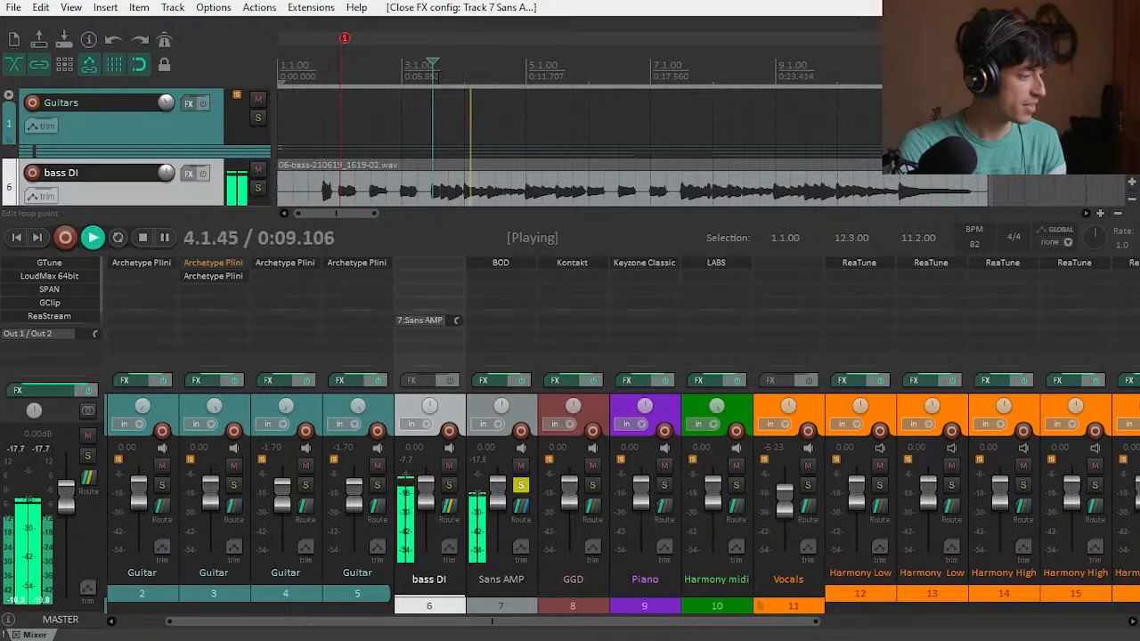
pyautogui.press('space')
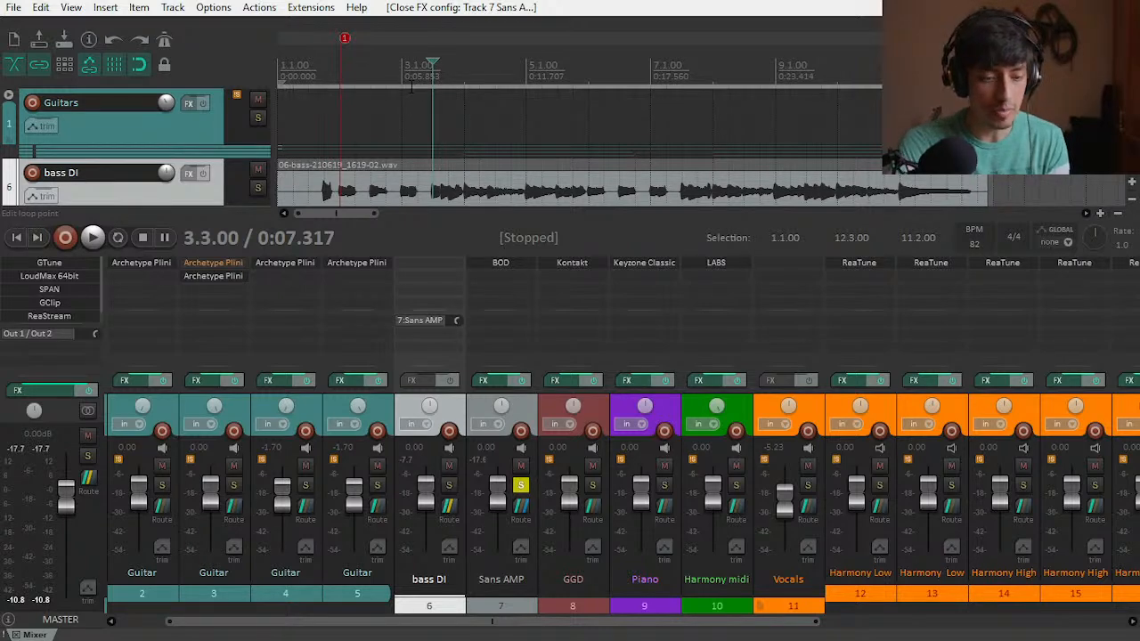
# Step: Solo the Guitar BT reference track, unmute the Reference folder and play the section starting around 17.1.00
pyautogui.hotkey('ctrl', 'm')
pyautogui.moveTo(1132, 249); pyautogui.dragTo(1131, 570)
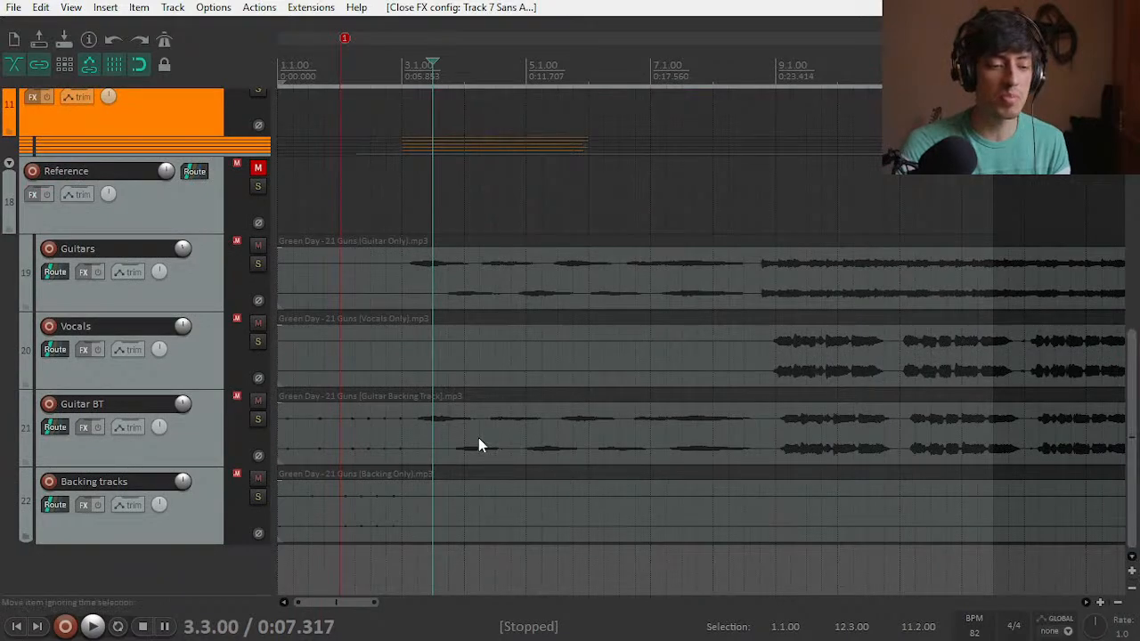
pyautogui.scroll(-6, 317, 381)
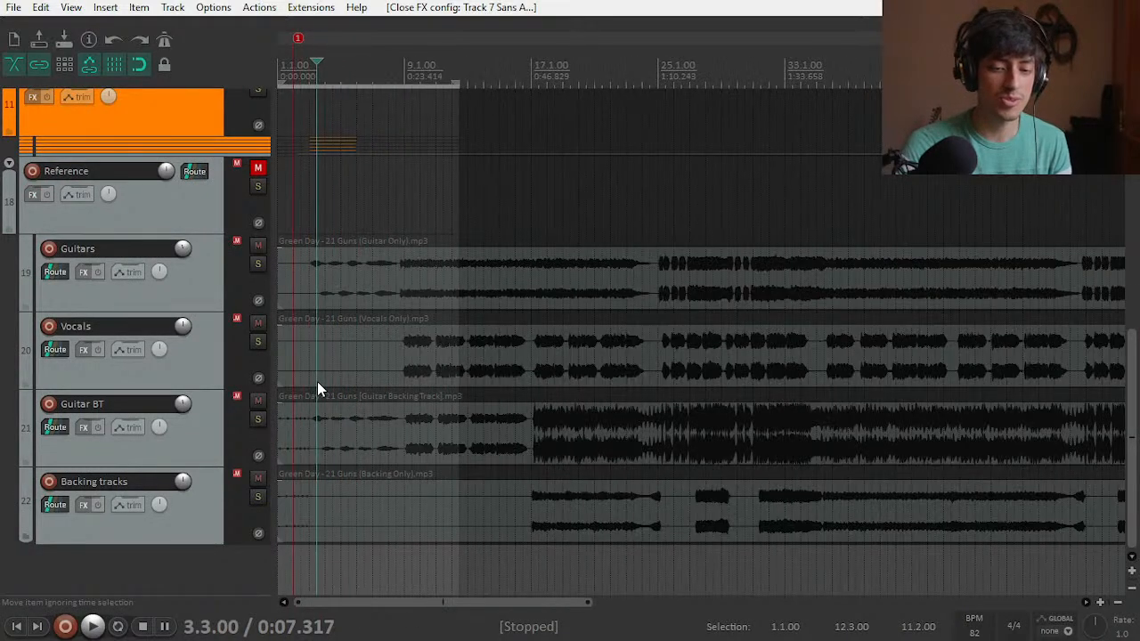
pyautogui.scroll(-3, 465, 303)
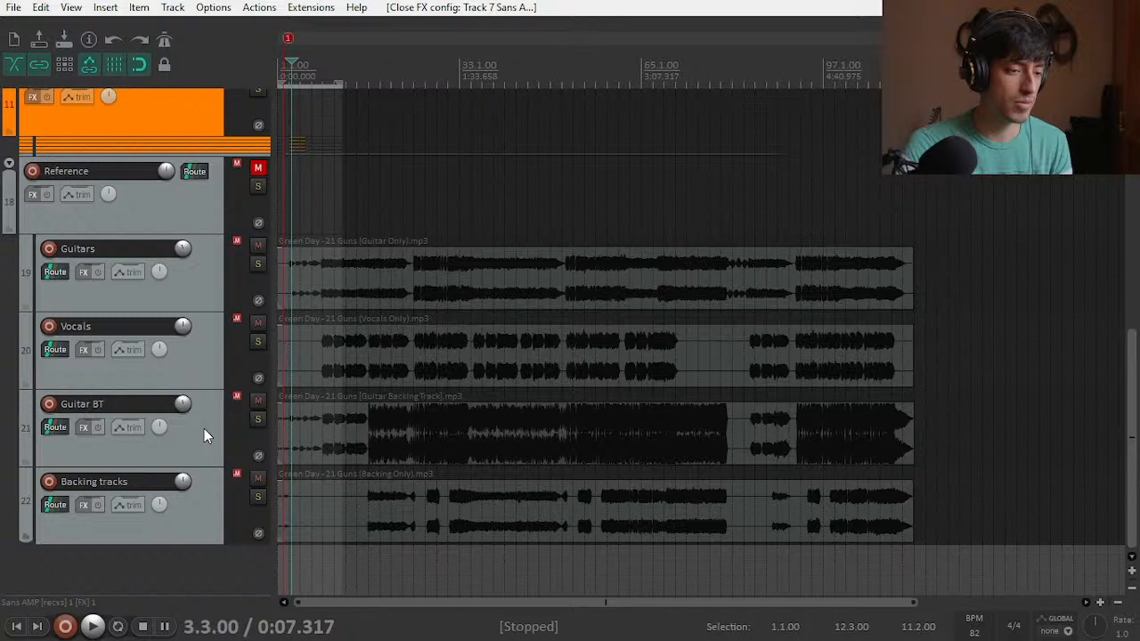
pyautogui.click(257, 418)
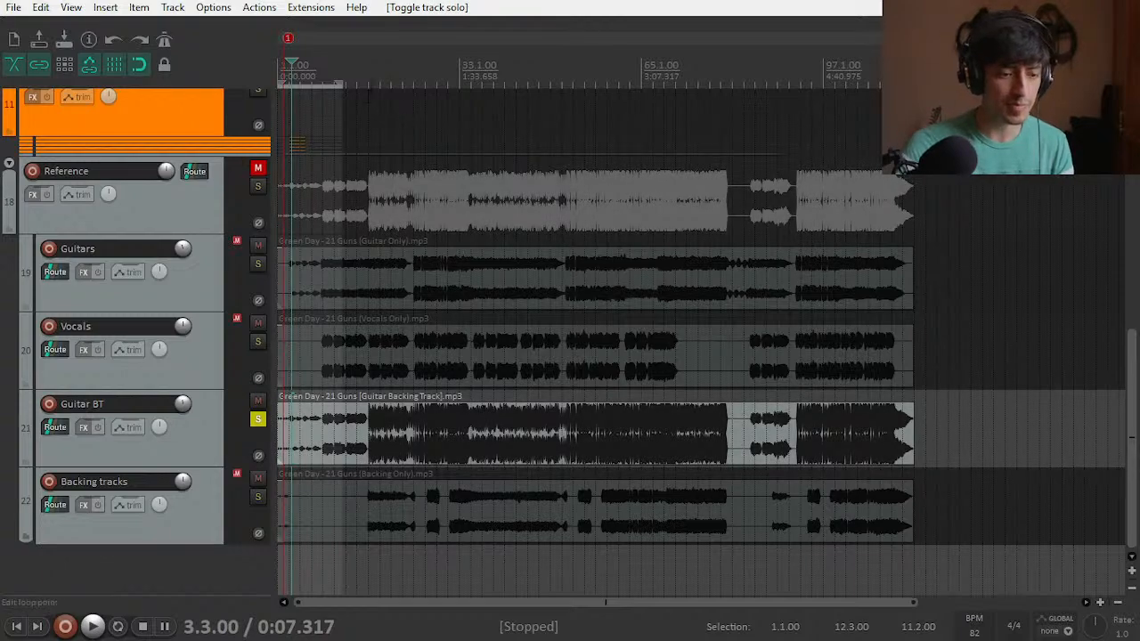
pyautogui.click(369, 392)
pyautogui.press('space')
pyautogui.scroll(3, 470, 433)
pyautogui.click(259, 167)
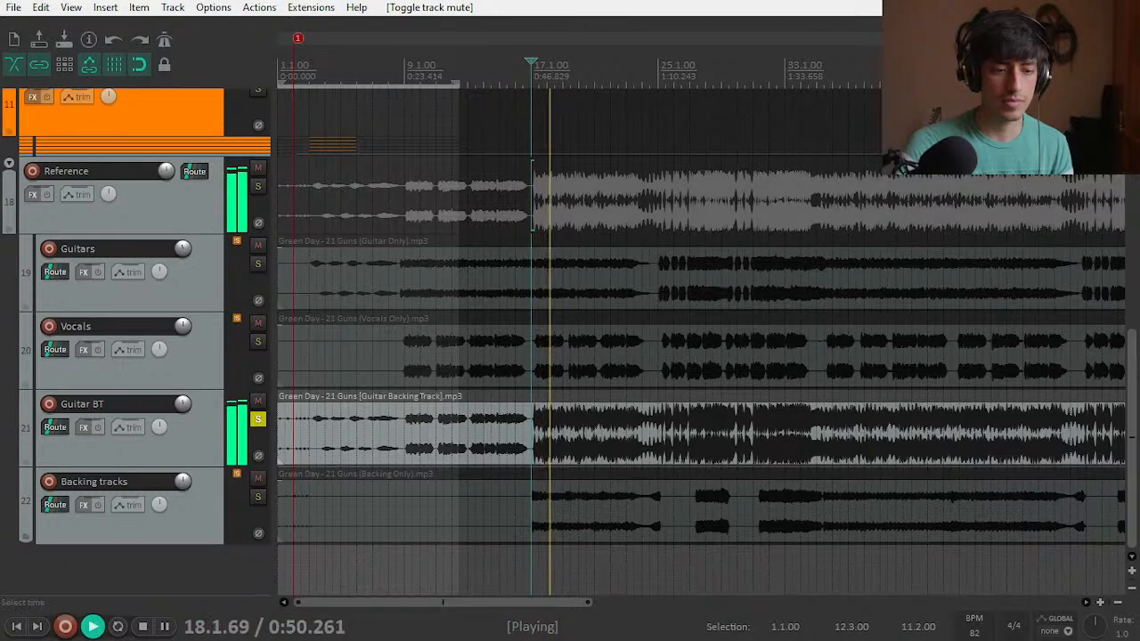
# Step: Audition the soloed Guitar BT reference from 24.3.00 and again from 26.2.00 to hear its bass tone
pyautogui.click(626, 73)
pyautogui.click(651, 73)
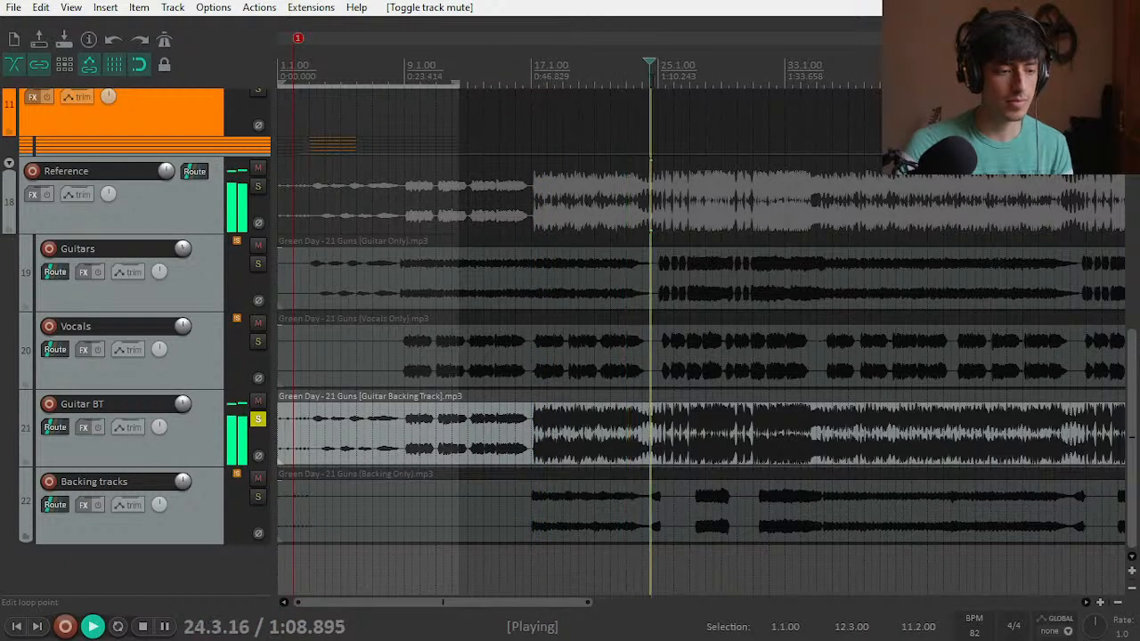
pyautogui.scroll(2, 686, 452)
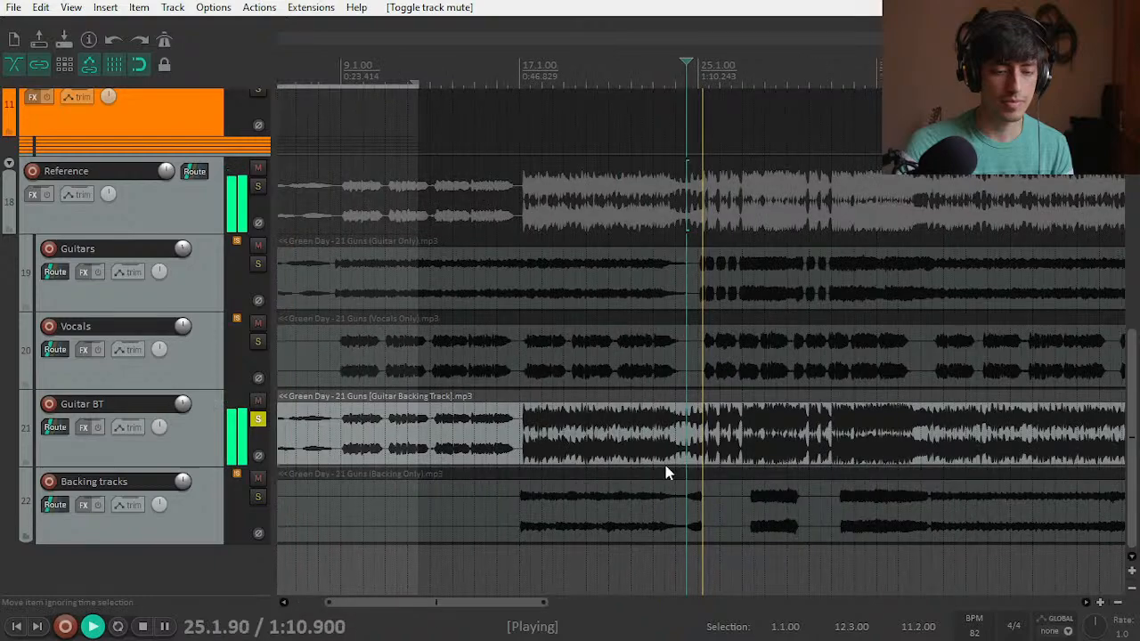
pyautogui.scroll(2, 686, 451)
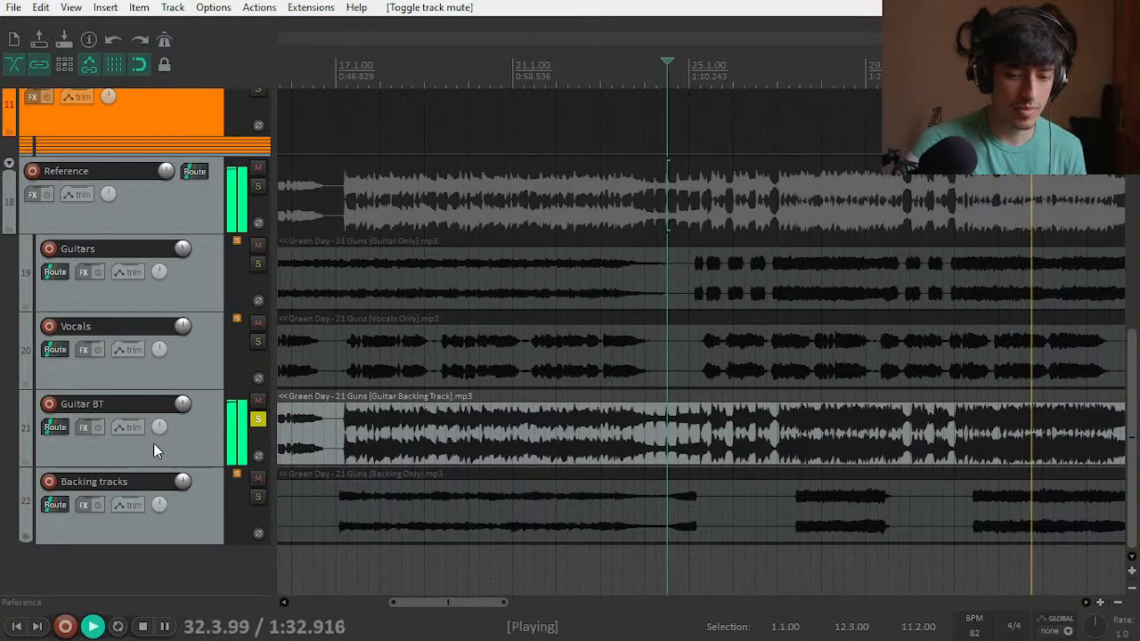
pyautogui.press('space')
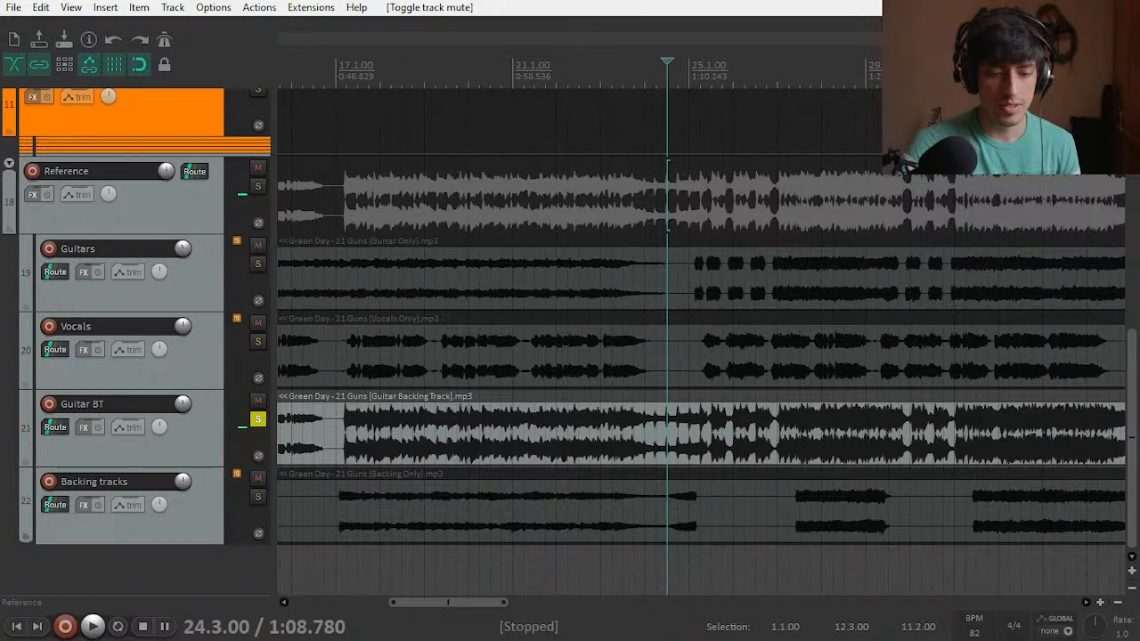
pyautogui.click(744, 78)
pyautogui.press('space')
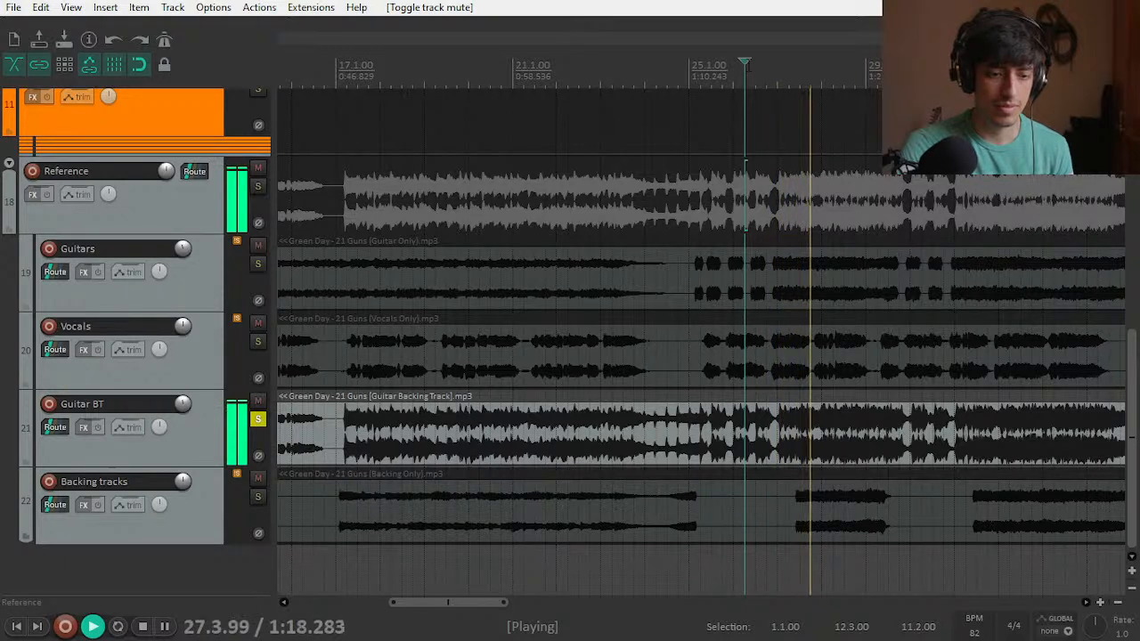
pyautogui.press('space')
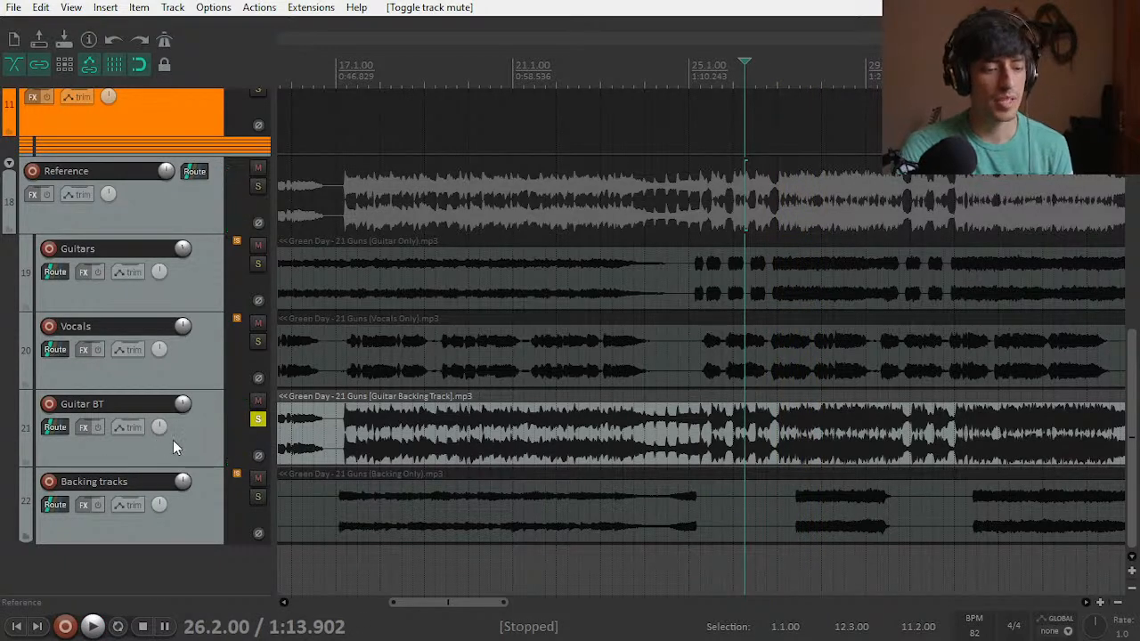
# Step: Unsolo Guitar BT, mute the Reference folder again and fully collapse its child tracks
pyautogui.click(257, 419)
pyautogui.click(257, 167)
pyautogui.moveTo(448, 602); pyautogui.dragTo(300, 575)
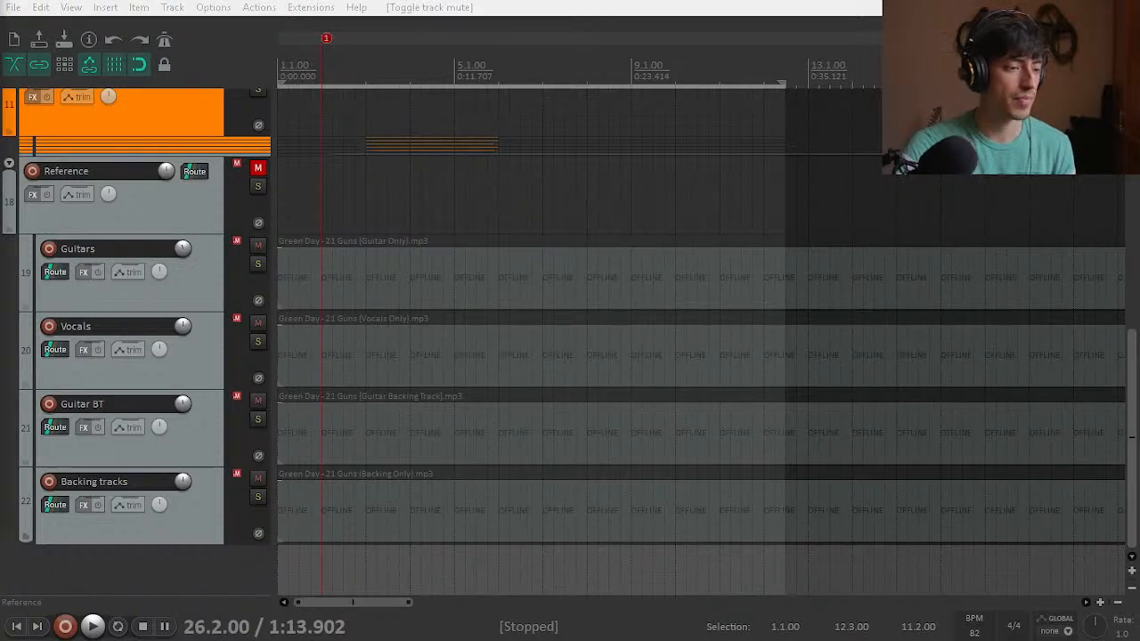
pyautogui.click(11, 164)
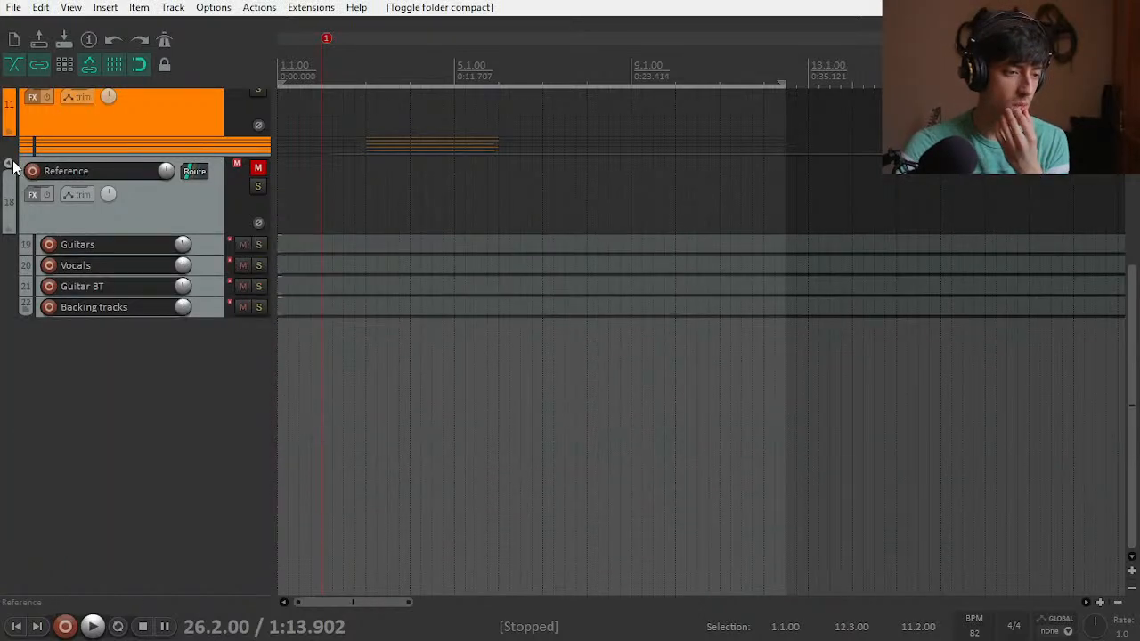
pyautogui.click(11, 164)
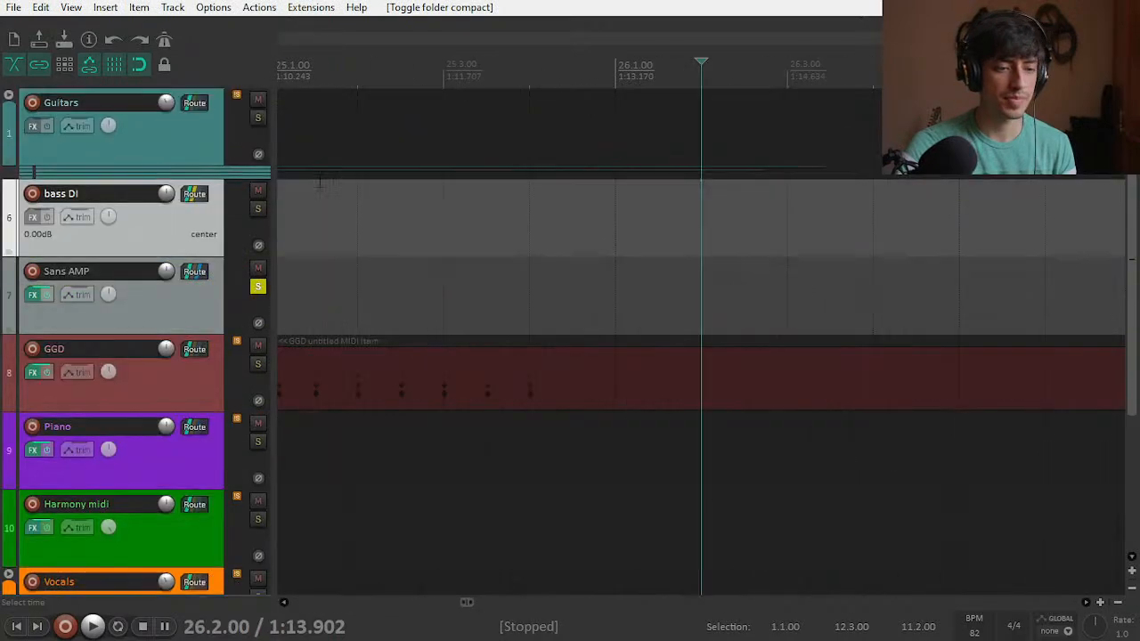
# Step: Play the soloed Sans AMP track from the project start and briefly compare it with the full mix
pyautogui.scroll(-5, 877, 198)
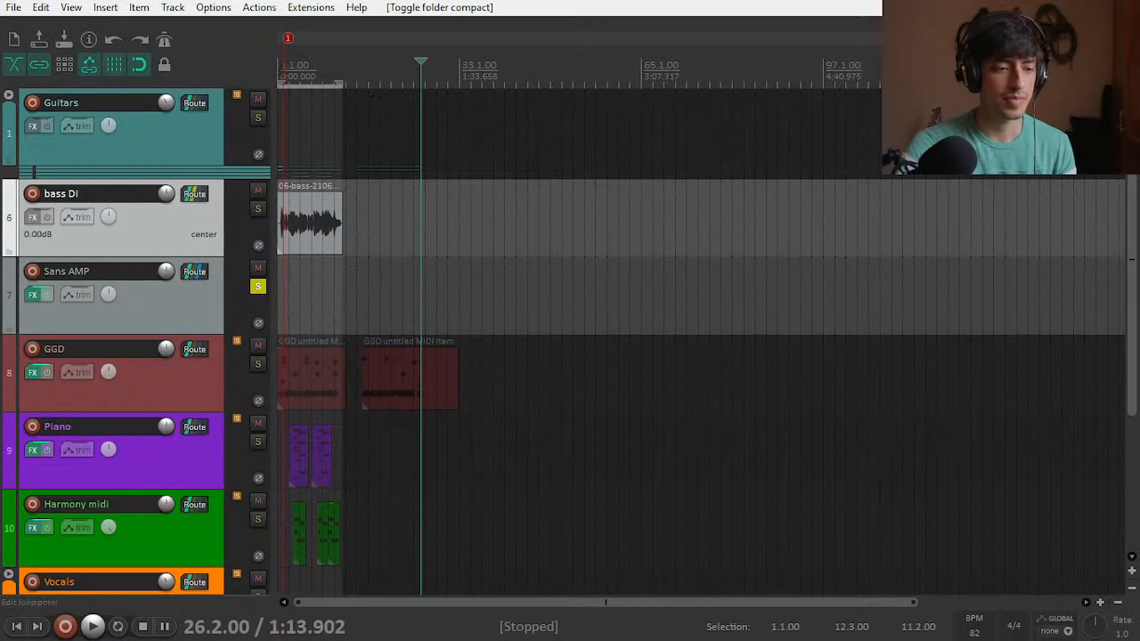
pyautogui.press('Home')
pyautogui.scroll(5, 202, 210)
pyautogui.press('space')
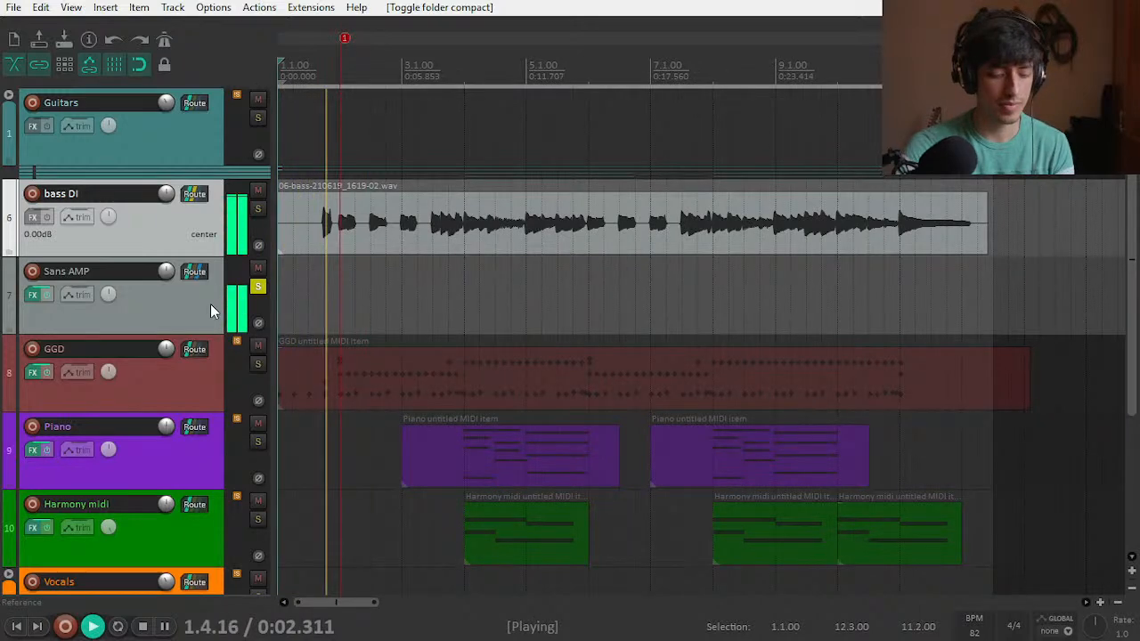
pyautogui.hotkey('ctrl', 'm')
pyautogui.press('space')
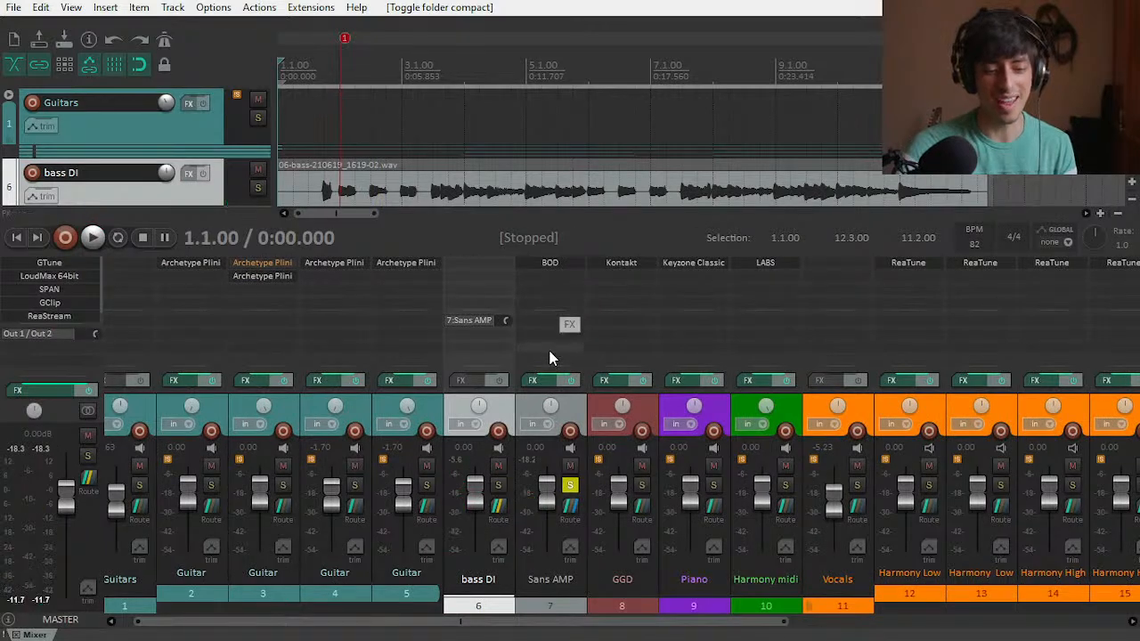
pyautogui.press('space')
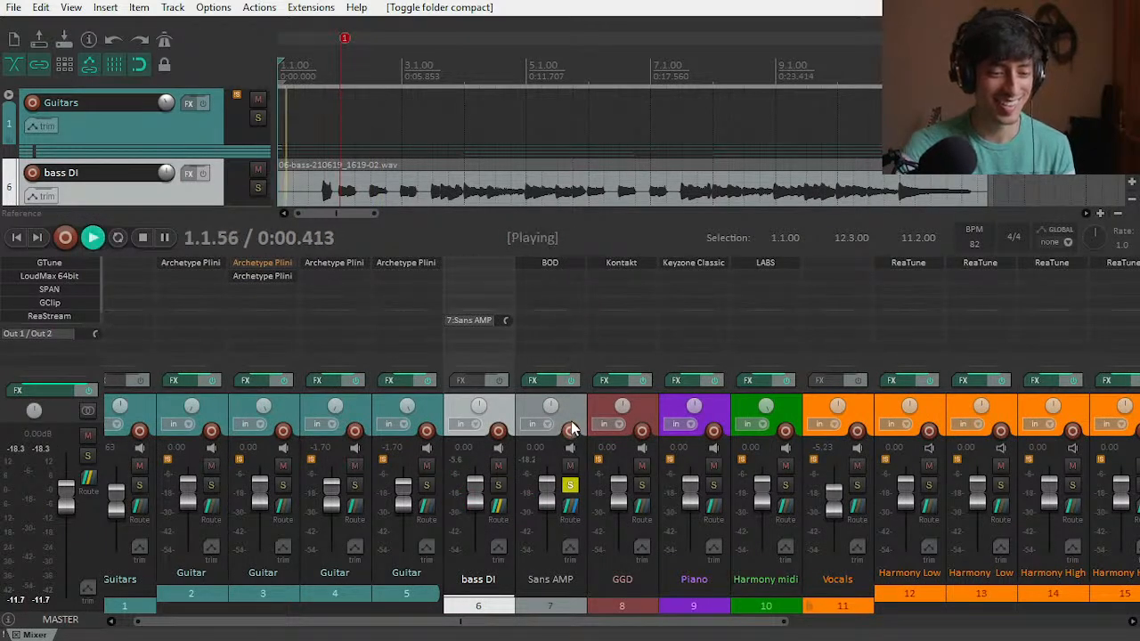
pyautogui.click(574, 489)
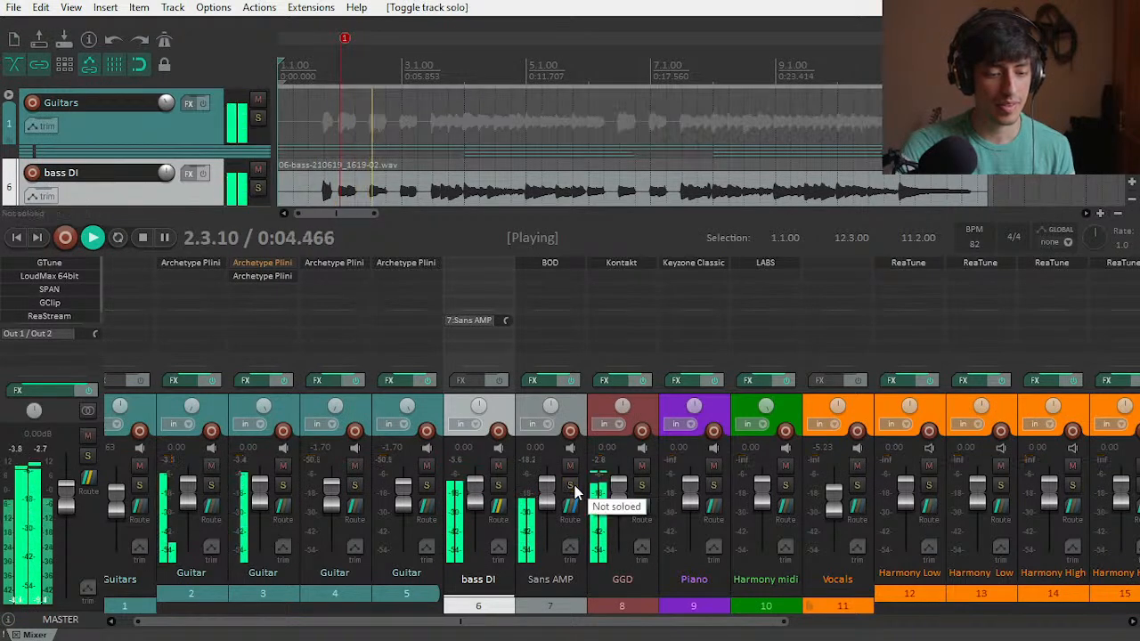
pyautogui.click(570, 485)
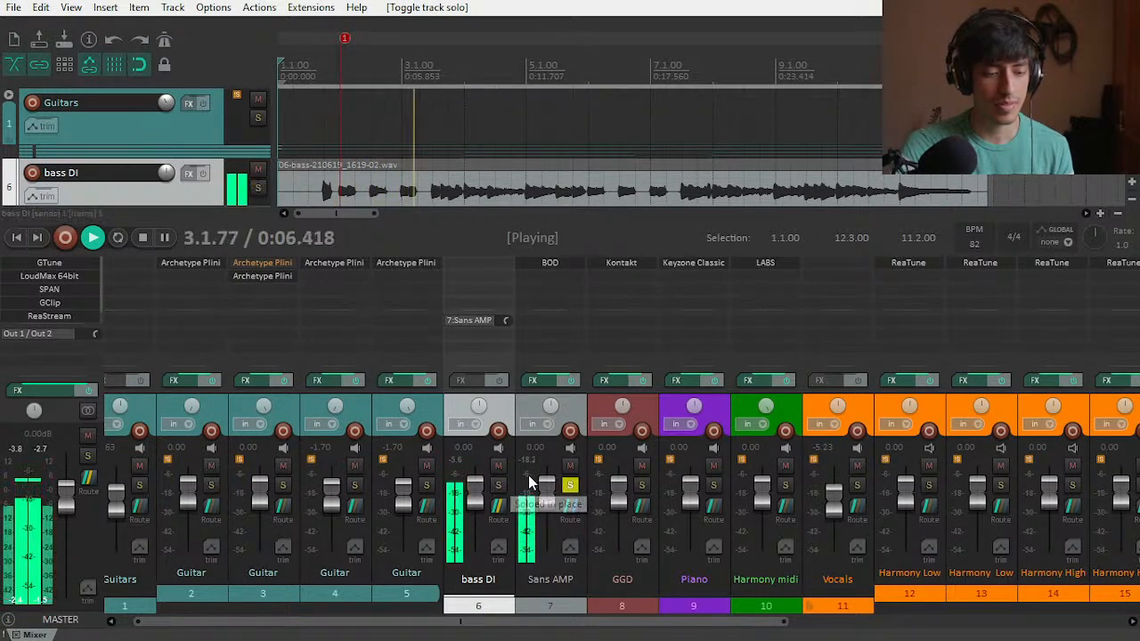
# Step: Raise the Low, High, Presence and Drive of BOD on Sans AMP during playback, keeping Level at centre
pyautogui.click(558, 262)
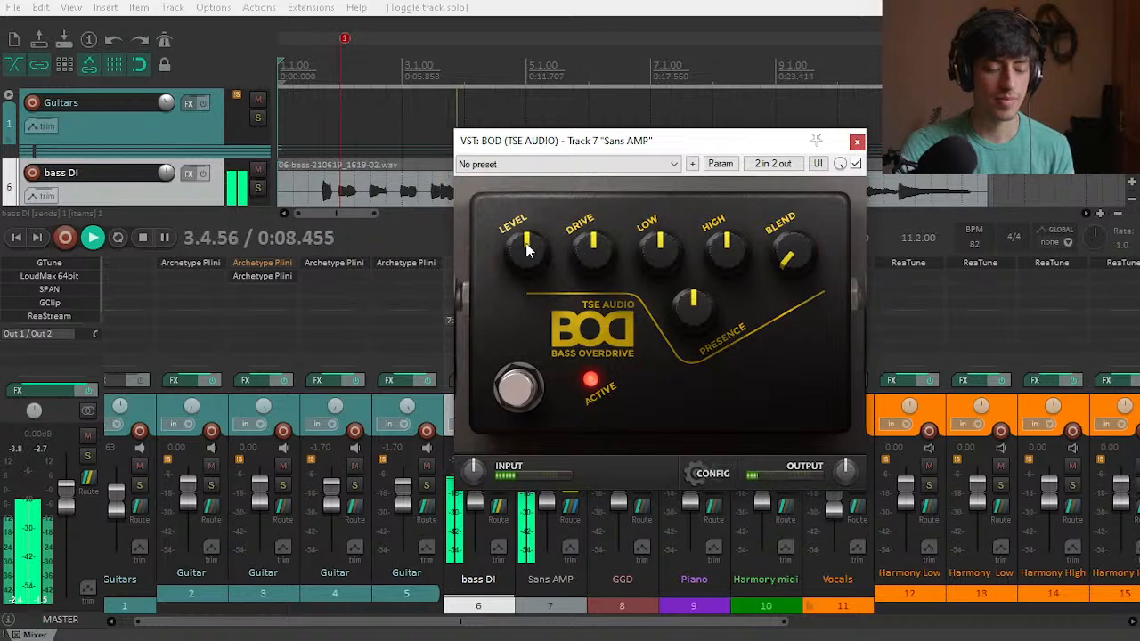
pyautogui.moveTo(660, 252); pyautogui.dragTo(705, 201)
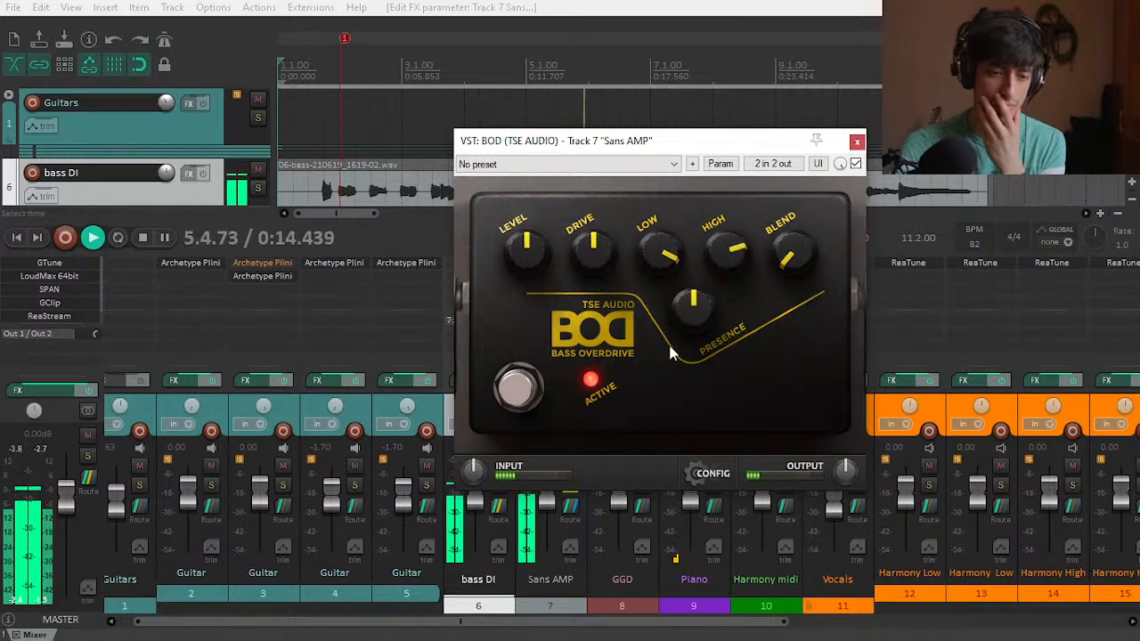
pyautogui.moveTo(691, 307); pyautogui.dragTo(687, 247)
pyautogui.moveTo(595, 240); pyautogui.dragTo(579, 216)
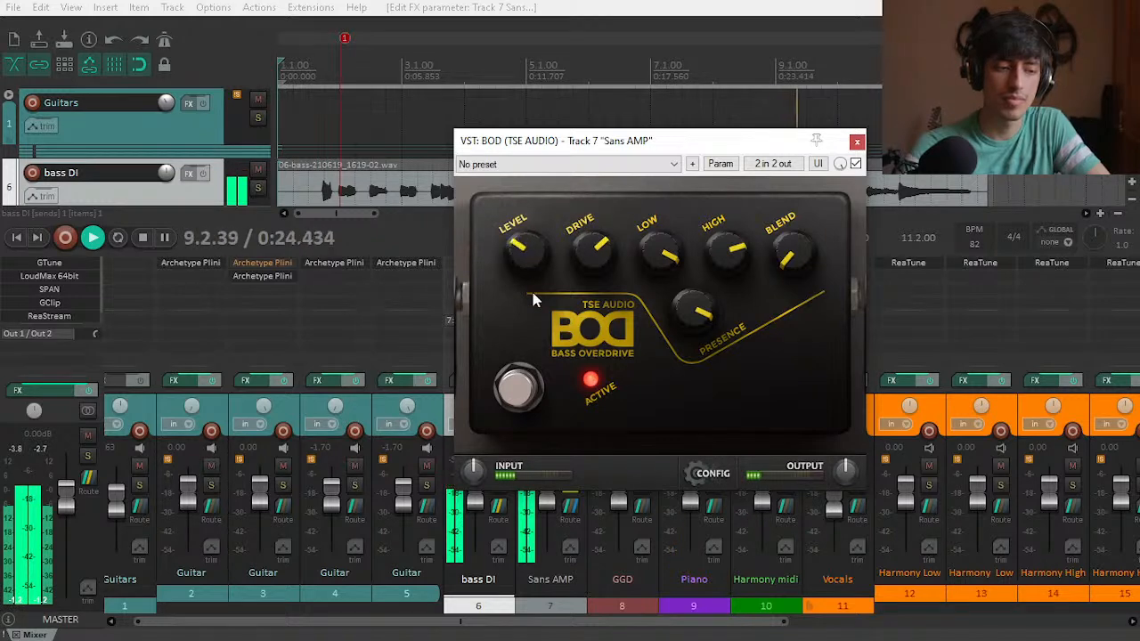
pyautogui.moveTo(526, 254); pyautogui.dragTo(531, 236)
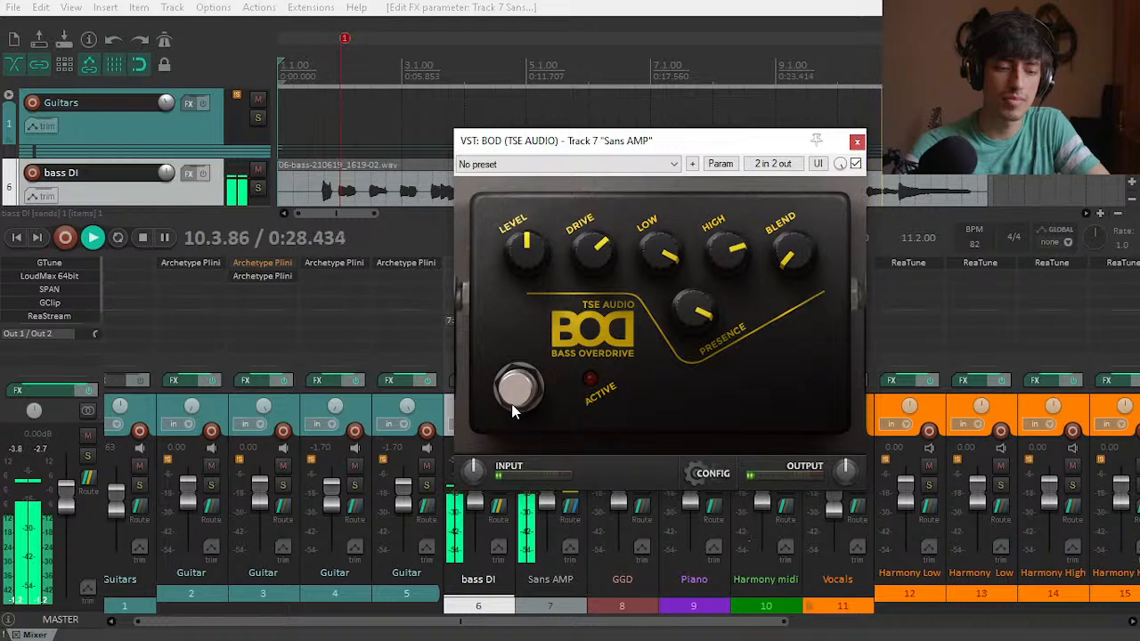
# Step: Replay the bass from the start, fine-tune BOD's Low, High and Presence upwards, and close the plug-in window
pyautogui.press('space')
pyautogui.press('space')
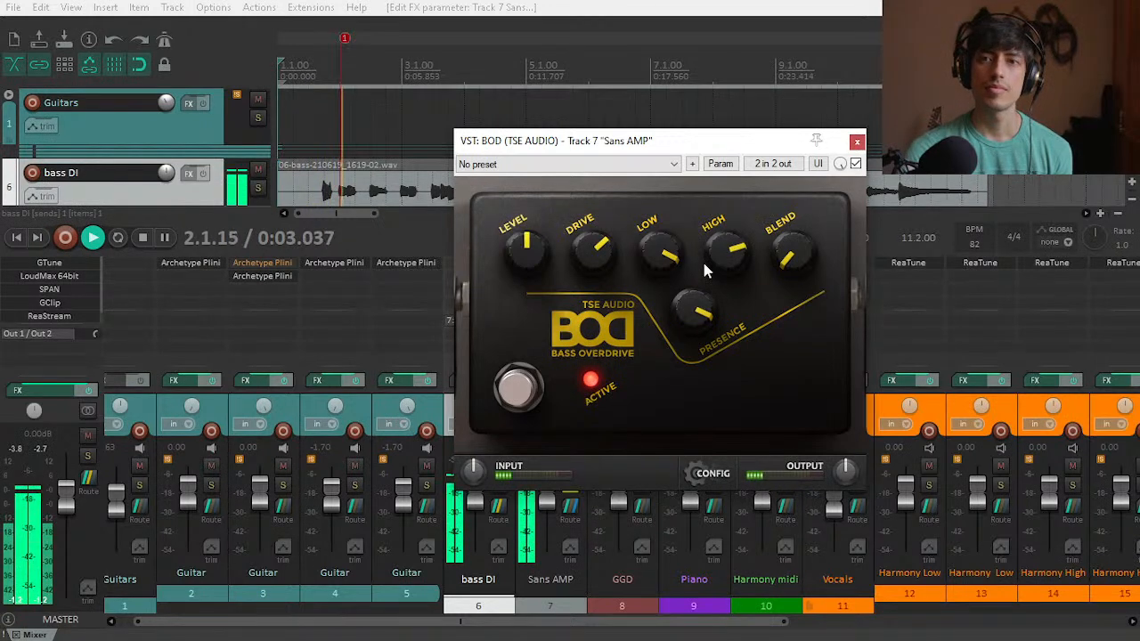
pyautogui.moveTo(727, 253)
pyautogui.mouseDown()
pyautogui.moveTo(727, 236)
pyautogui.moveTo(735, 246)
pyautogui.mouseUp()
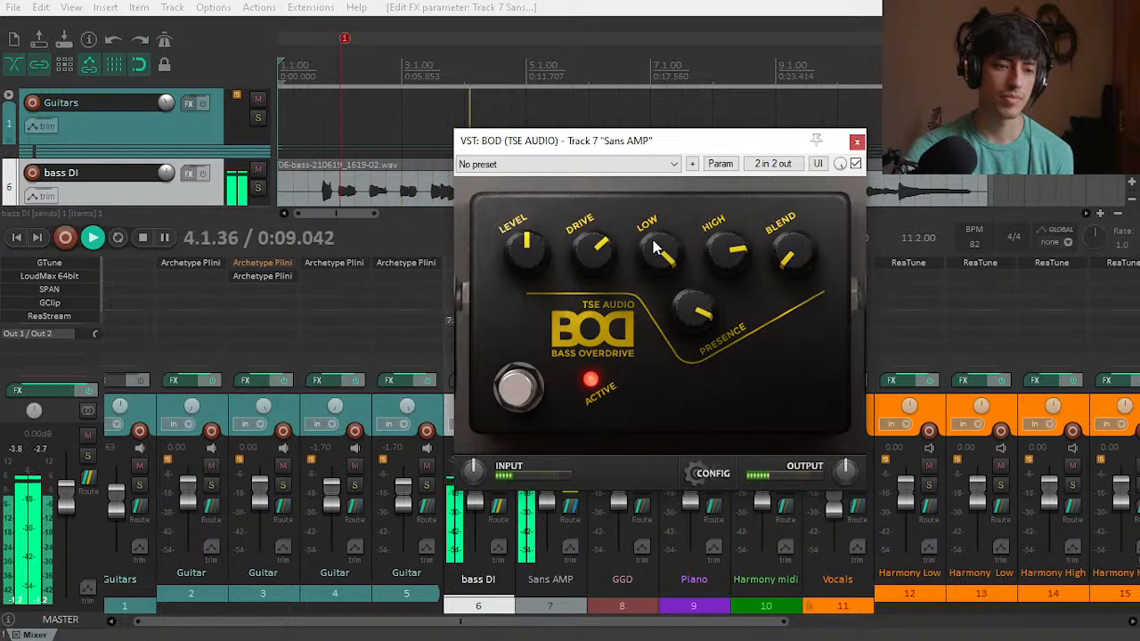
pyautogui.moveTo(657, 260); pyautogui.dragTo(657, 272)
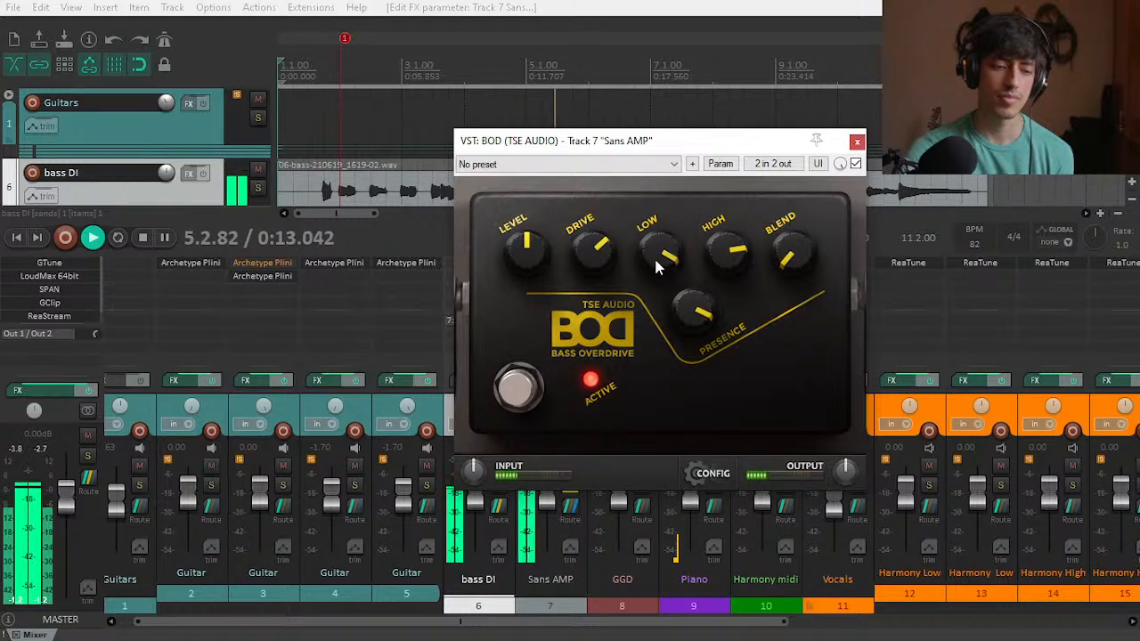
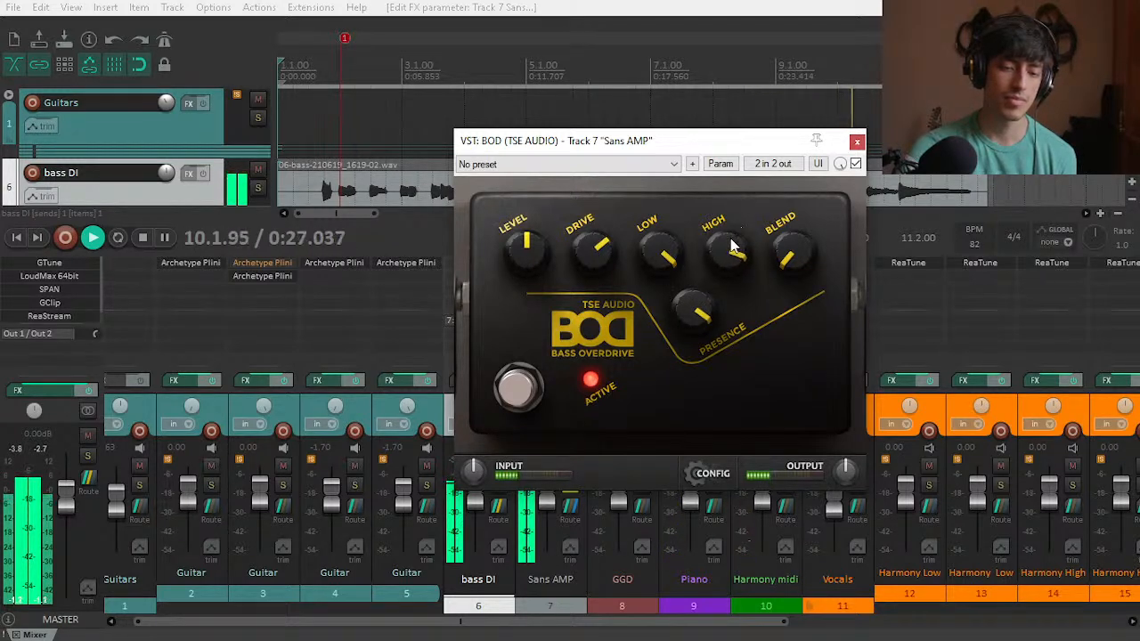
pyautogui.click(856, 142)
pyautogui.press('space')
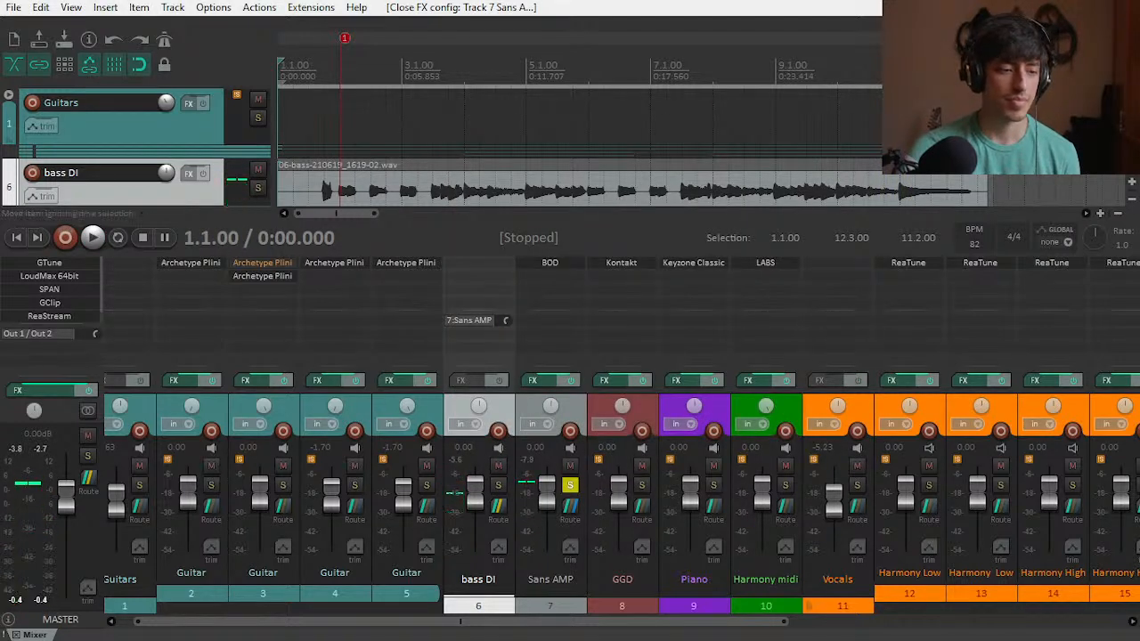
# Step: Hide the mixer and audition the soloed Sans AMP track from 9.4.00
pyautogui.hotkey('ctrl', 'm')
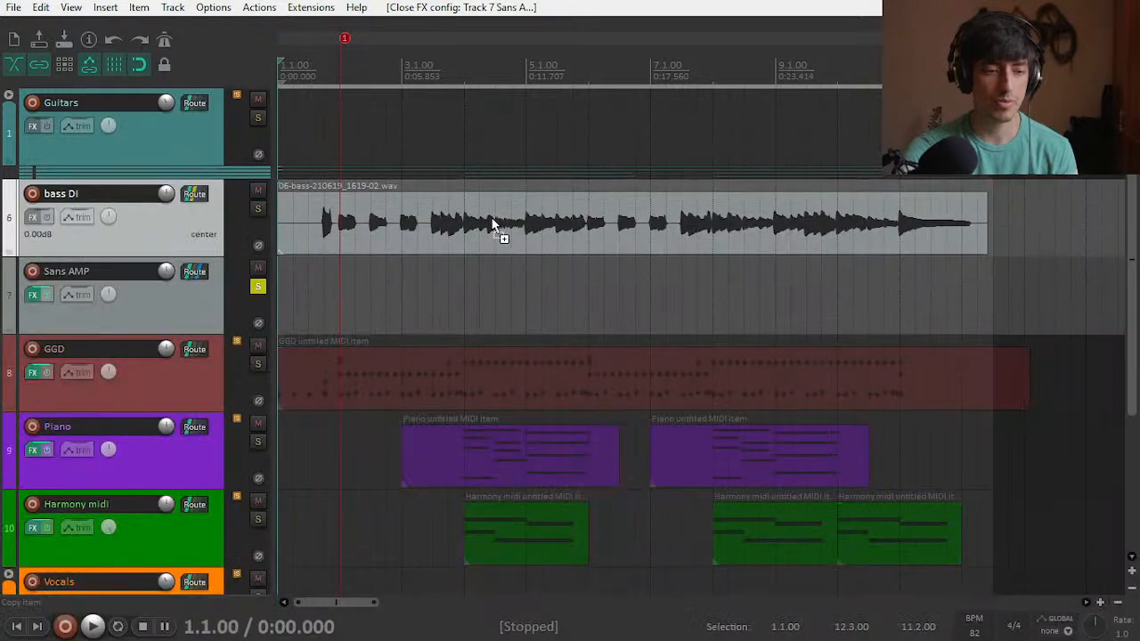
pyautogui.click(324, 66)
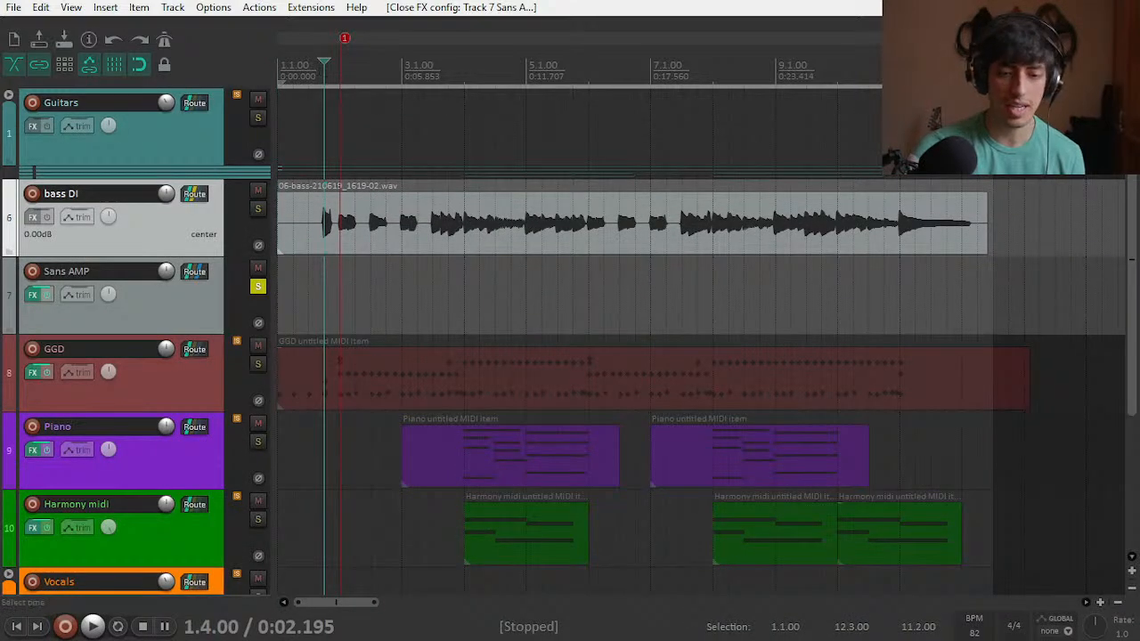
pyautogui.click(820, 71)
pyautogui.press('space')
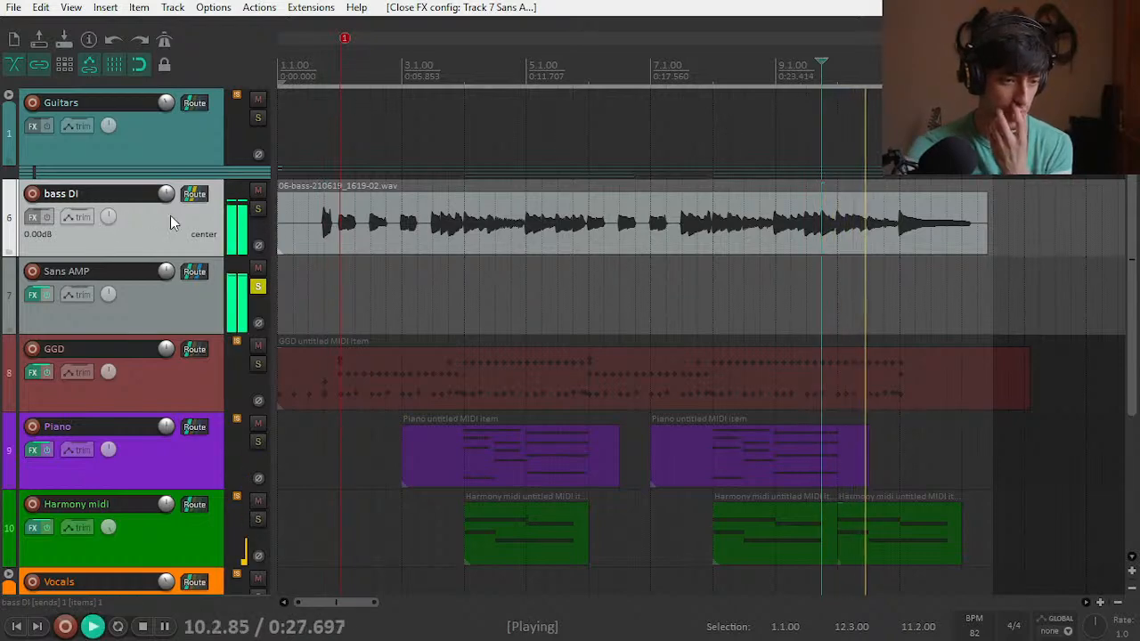
pyautogui.press('space')
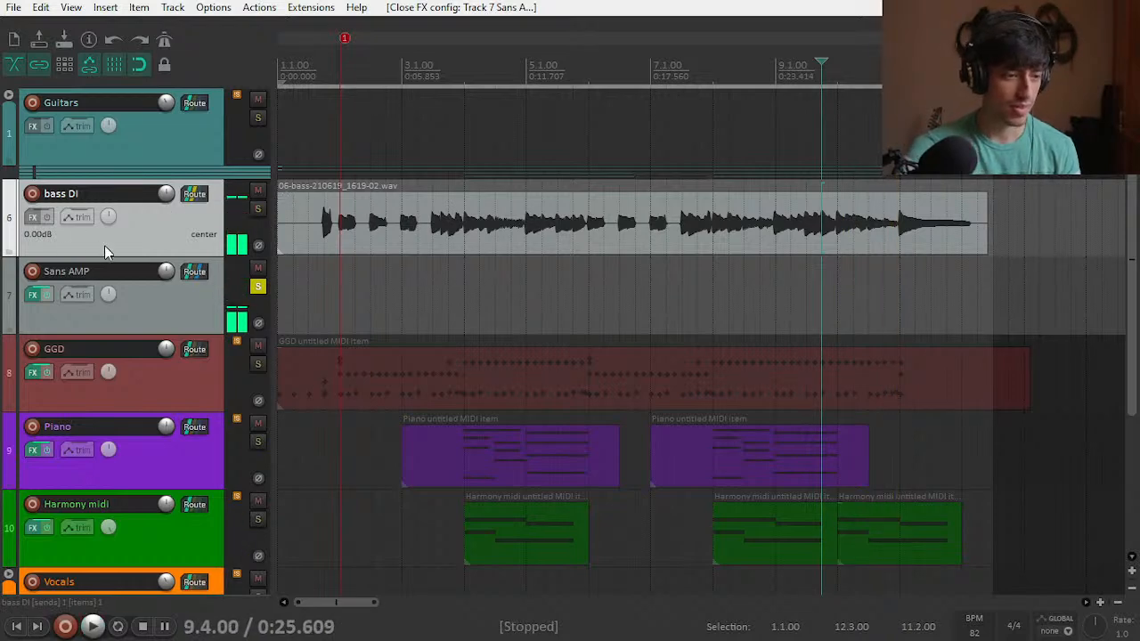
# Step: Compare the Sans AMP passage from 9.4.00 with its FX disabled and enabled, and return the edit cursor to 1.3.00
pyautogui.press('space')
pyautogui.click(46, 295)
pyautogui.press('space')
pyautogui.press('space')
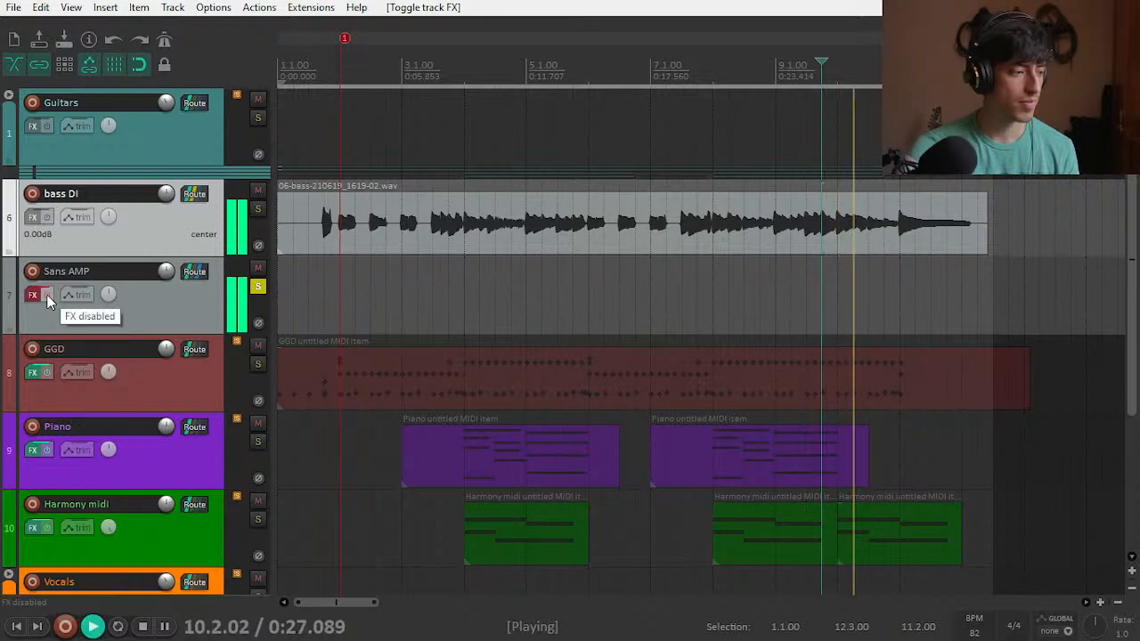
pyautogui.press('space')
pyautogui.click(47, 294)
pyautogui.click(308, 69)
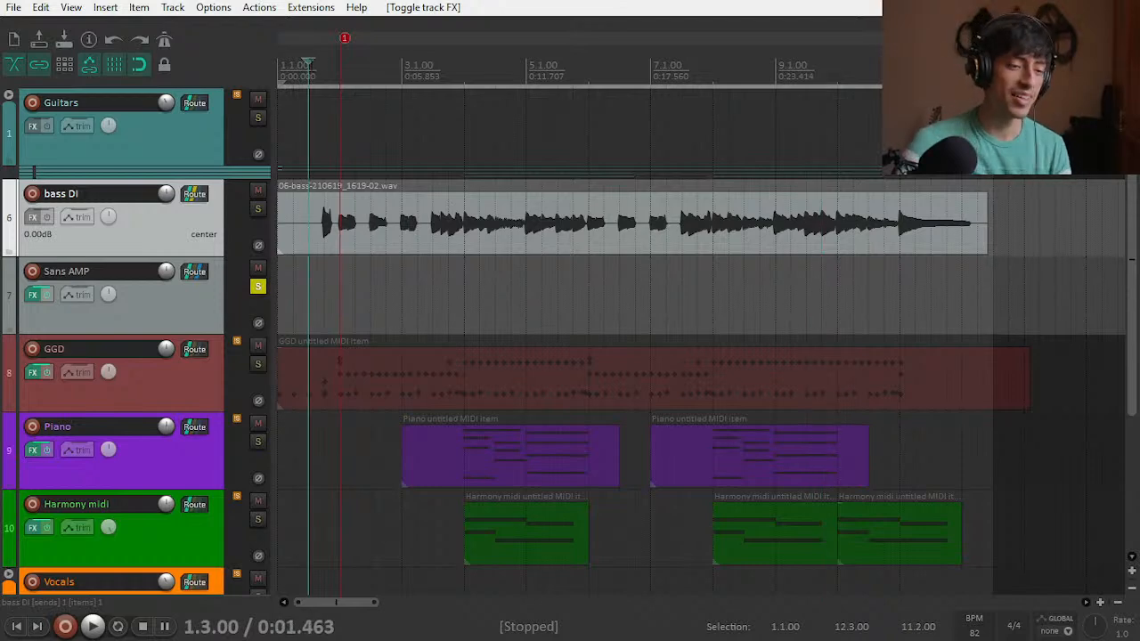
# Step: Audition Sans AMP from 1.3.00 with bass DI soloed alongside it, and again with only Sans AMP soloed
pyautogui.press('space')
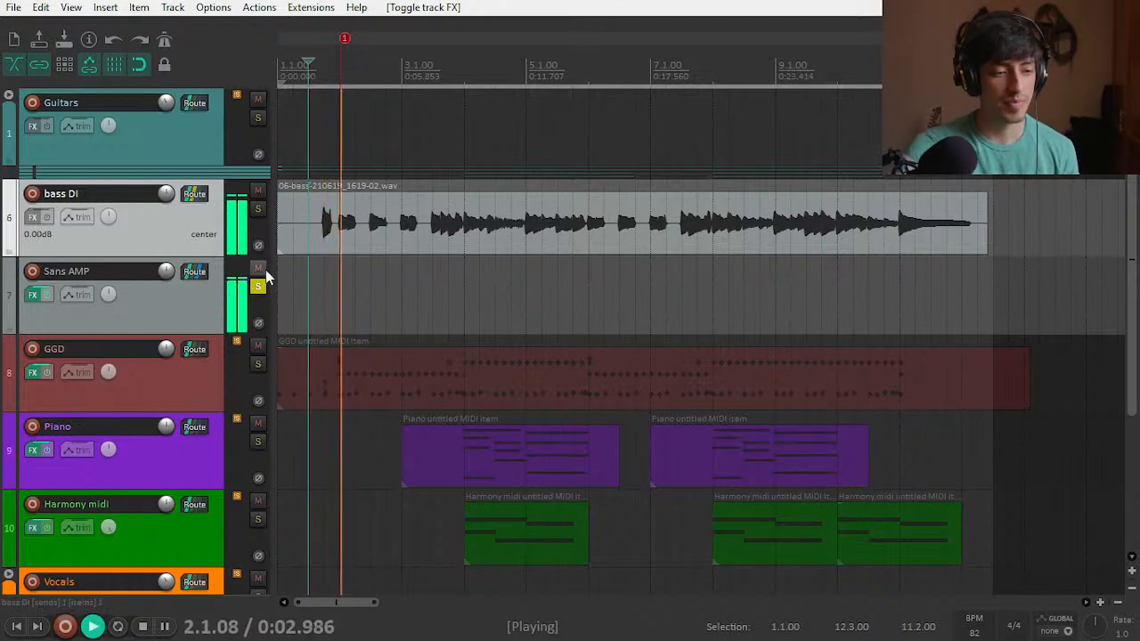
pyautogui.click(258, 208)
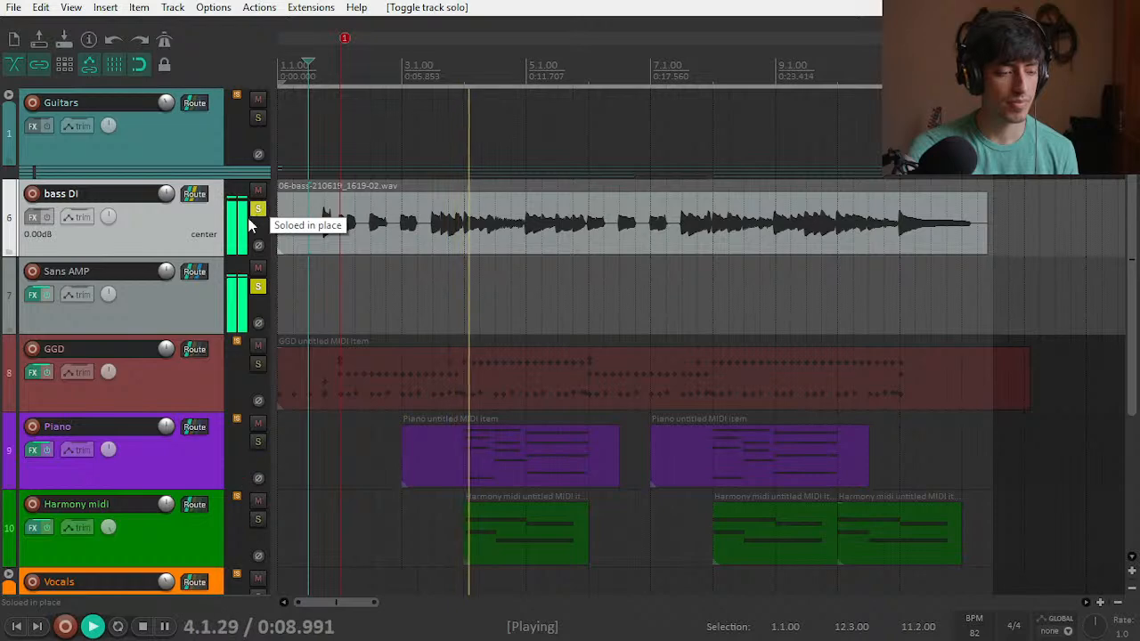
pyautogui.press('space')
pyautogui.click(257, 210)
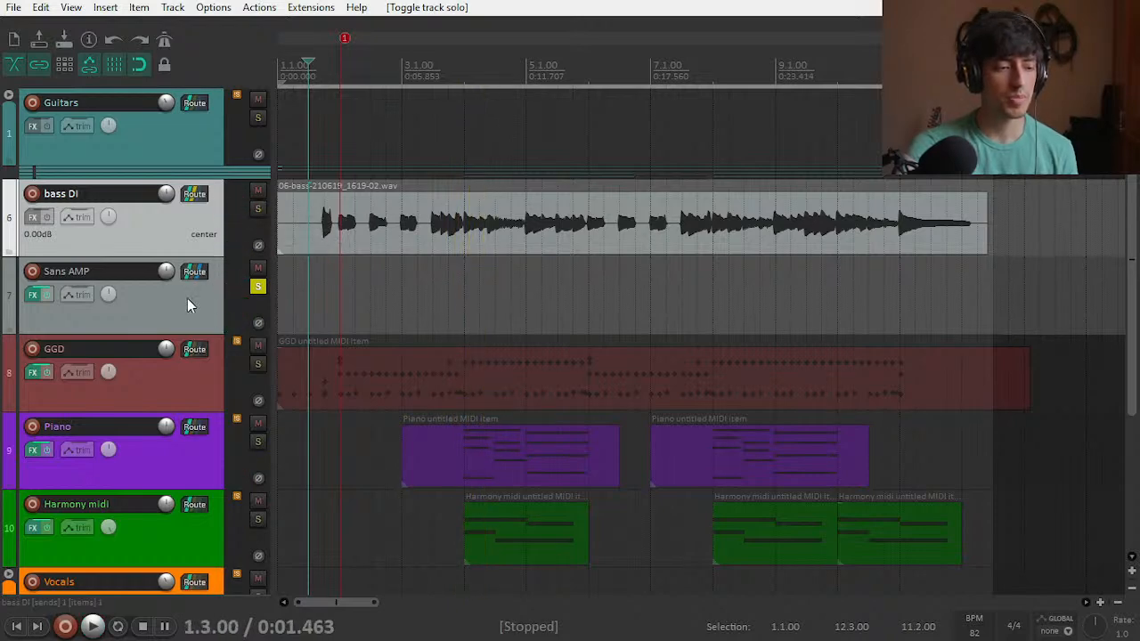
pyautogui.click(180, 309)
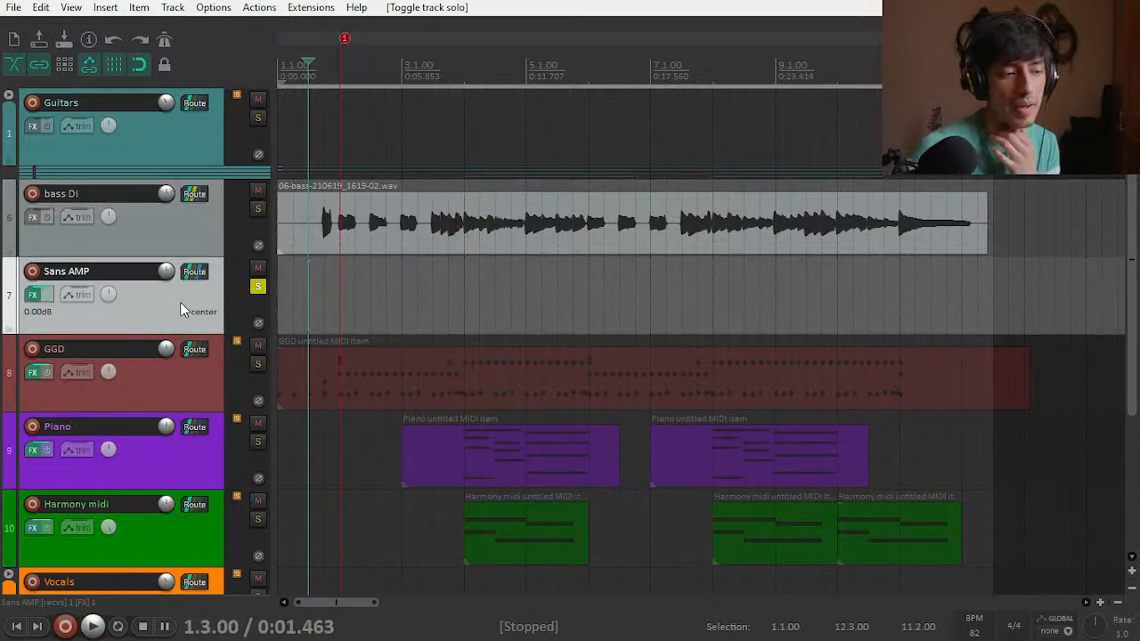
pyautogui.press('space')
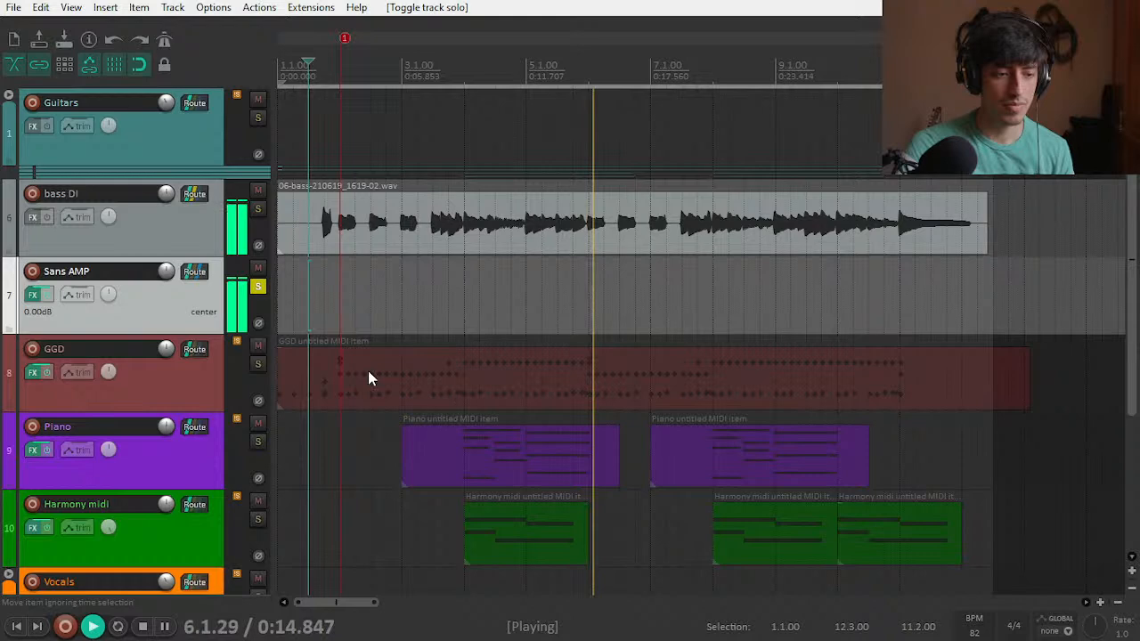
pyautogui.press('space')
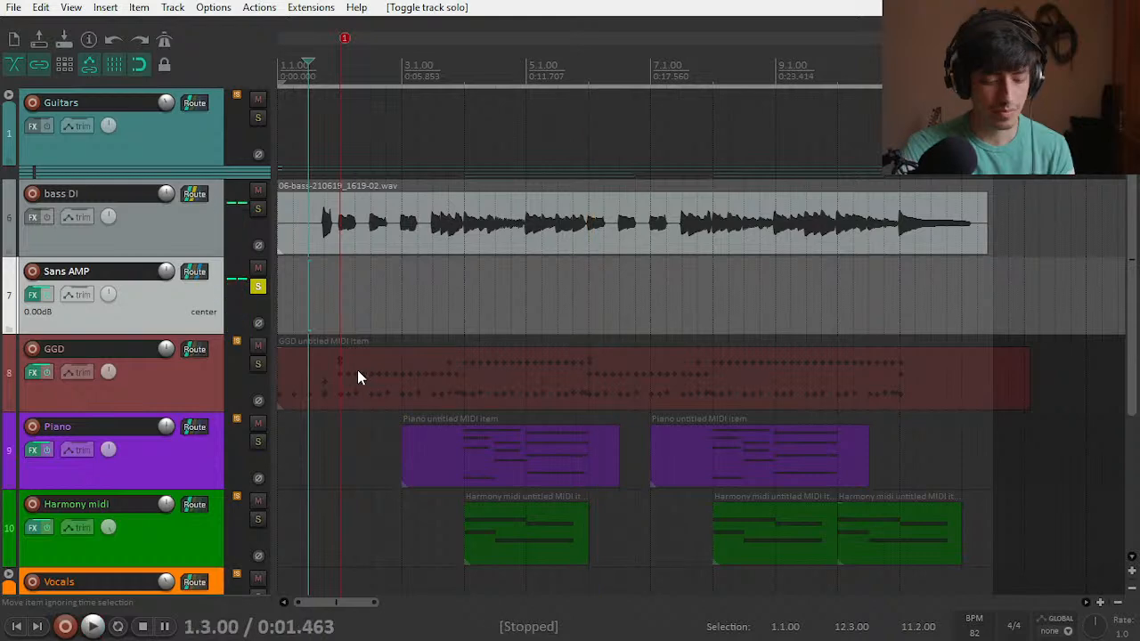
# Step: Add a new track named "Bass crunch" and place it directly below Sans AMP
pyautogui.hotkey('ctrl', 'm')
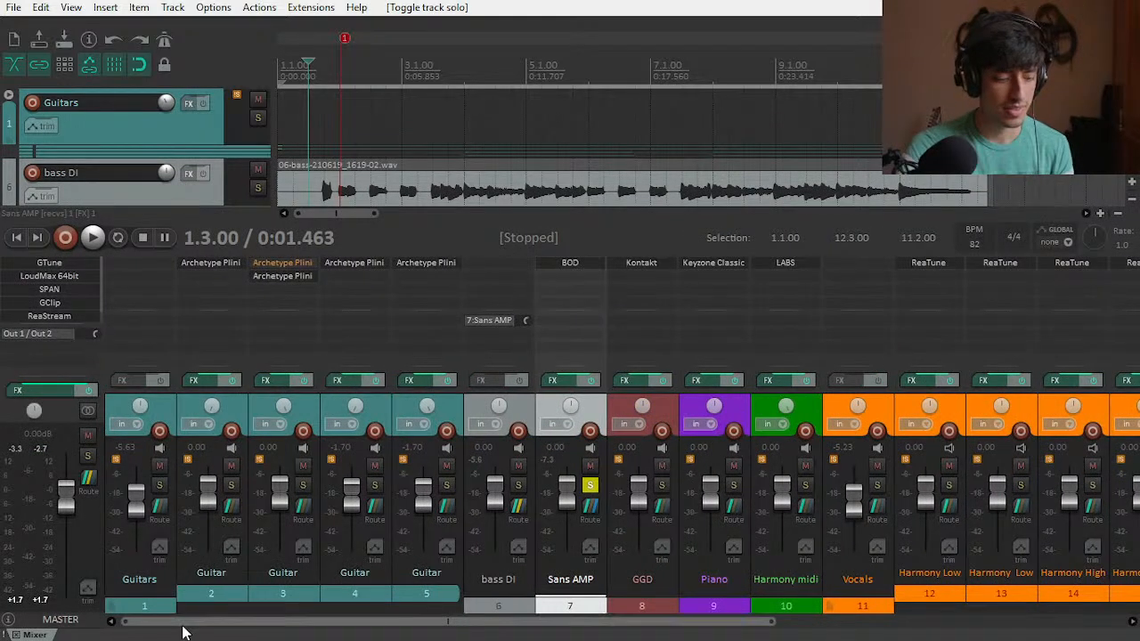
pyautogui.hotkey('ctrl', 'm')
pyautogui.scroll(-3, 216, 424)
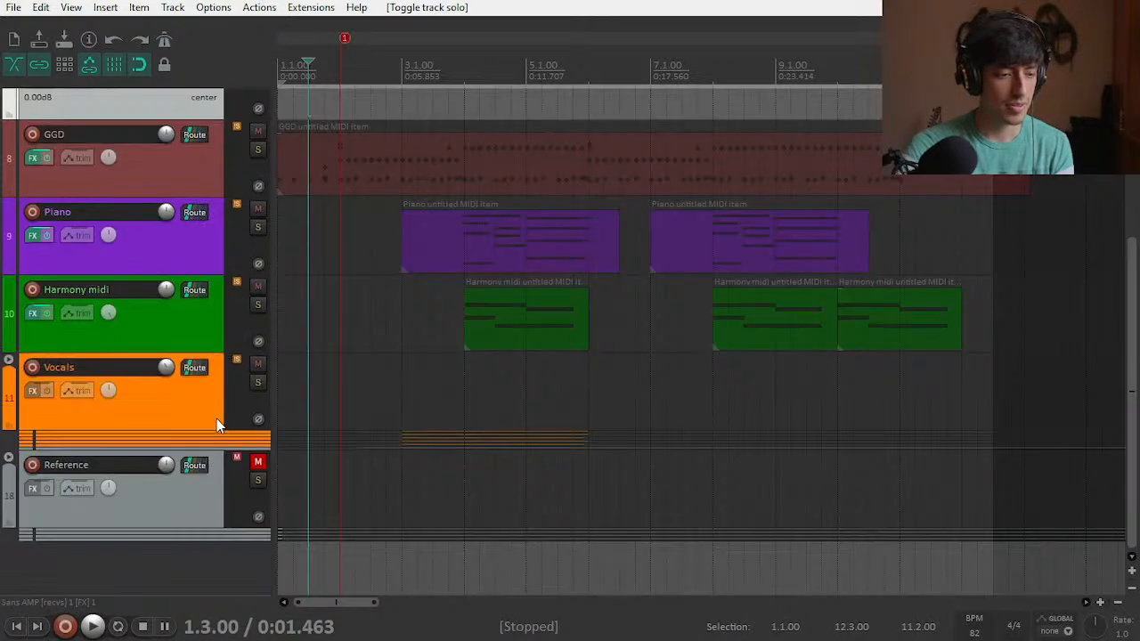
pyautogui.doubleClick(147, 586)
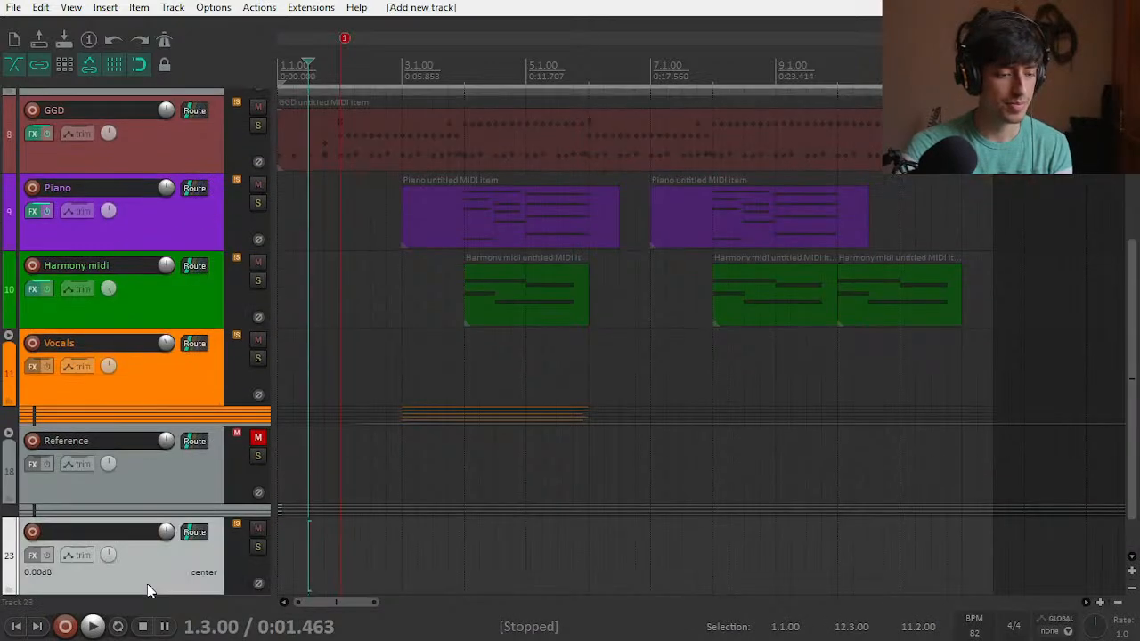
pyautogui.doubleClick(103, 534)
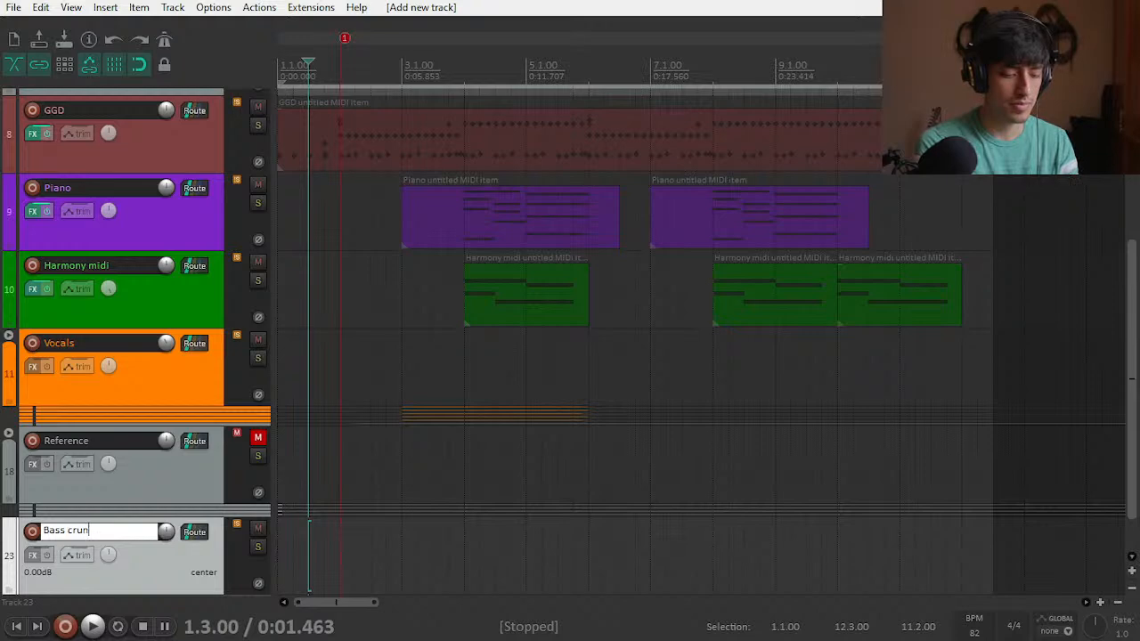
pyautogui.write('Bass crunch')
pyautogui.press('Return')
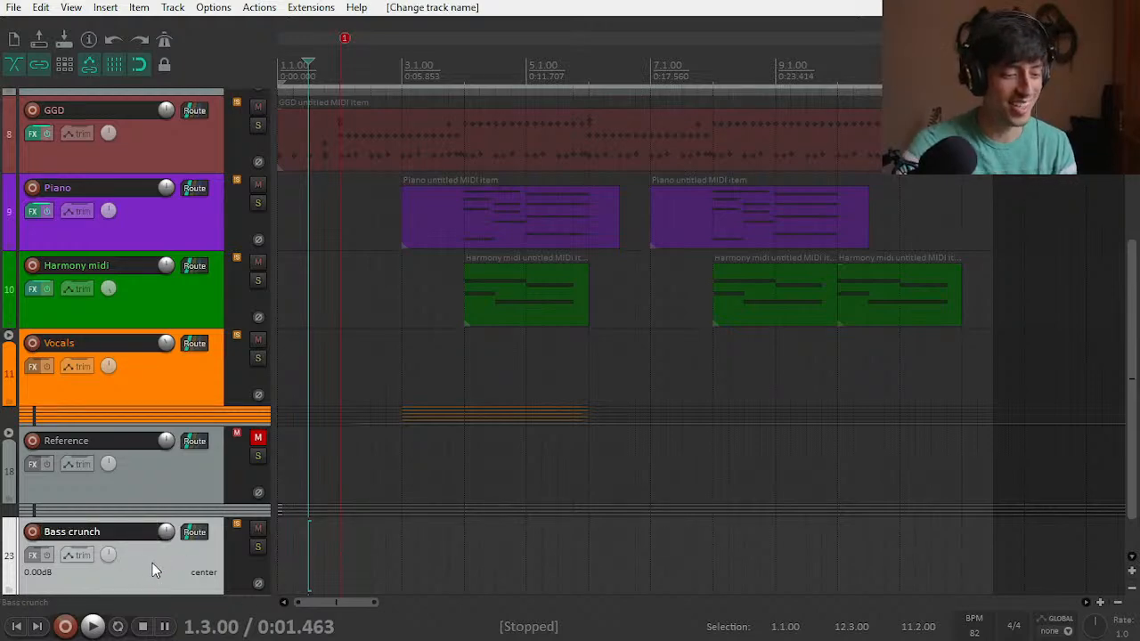
pyautogui.moveTo(157, 574); pyautogui.dragTo(120, 105)
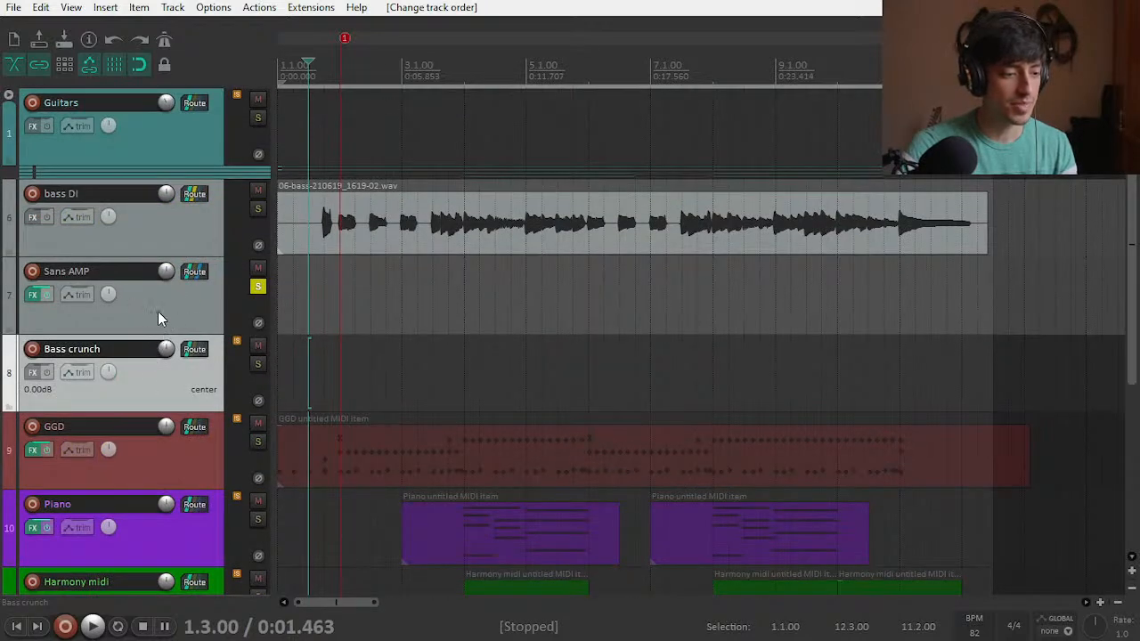
# Step: Add FreeAMP and IVGI2 from the Saturation folder to Bass crunch, and close its FX chain window
pyautogui.click(34, 371)
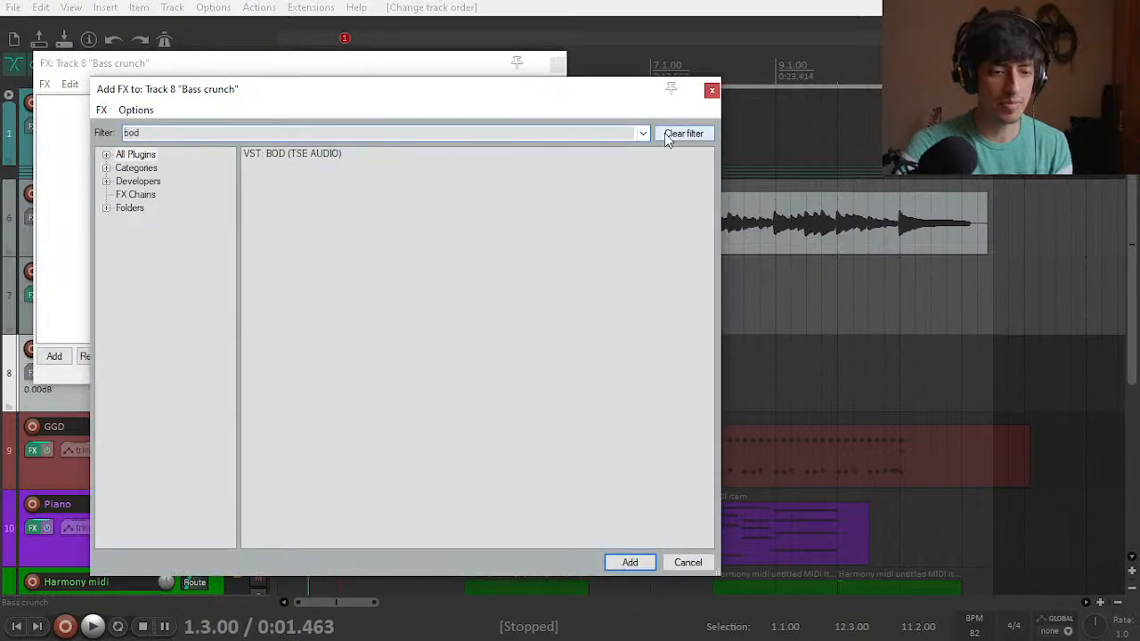
pyautogui.click(106, 209)
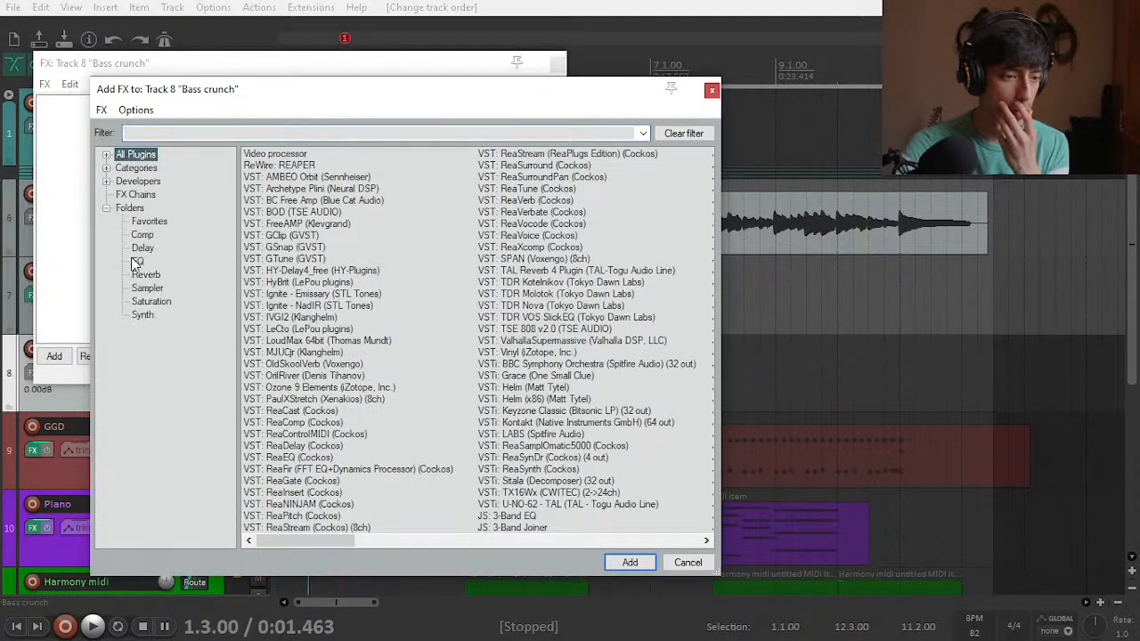
pyautogui.click(151, 302)
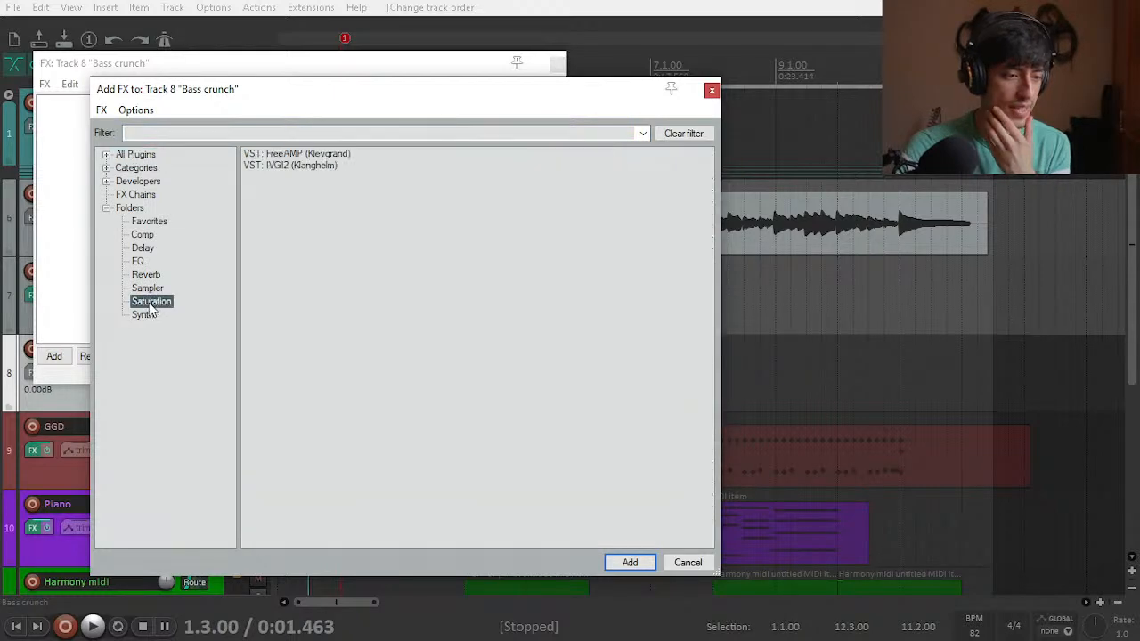
pyautogui.doubleClick(283, 155)
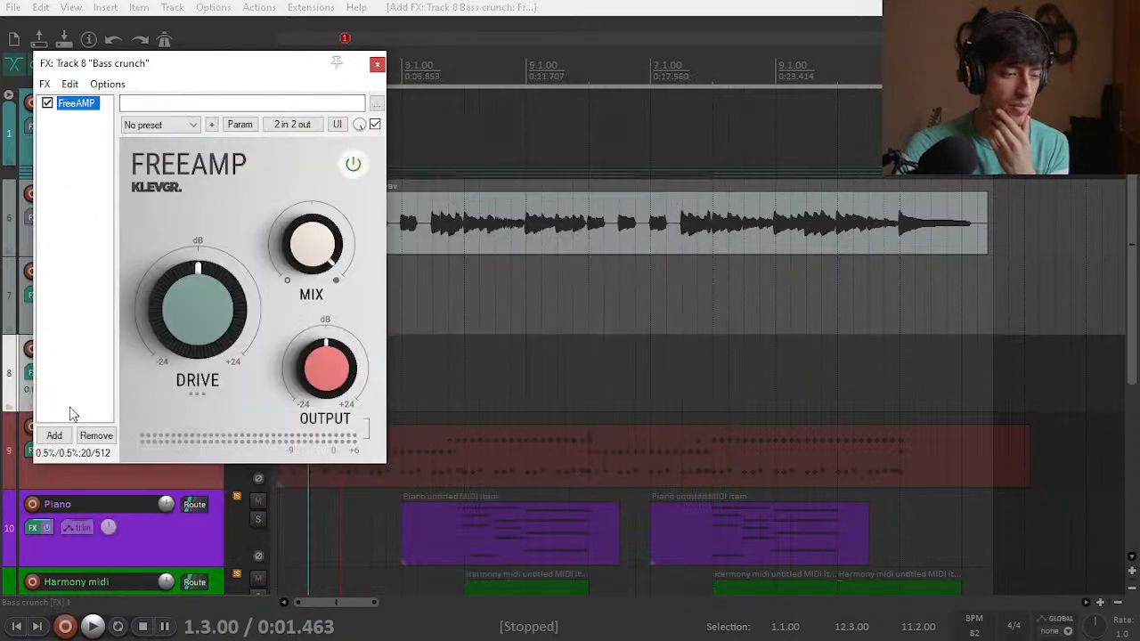
pyautogui.click(55, 435)
pyautogui.click(283, 167)
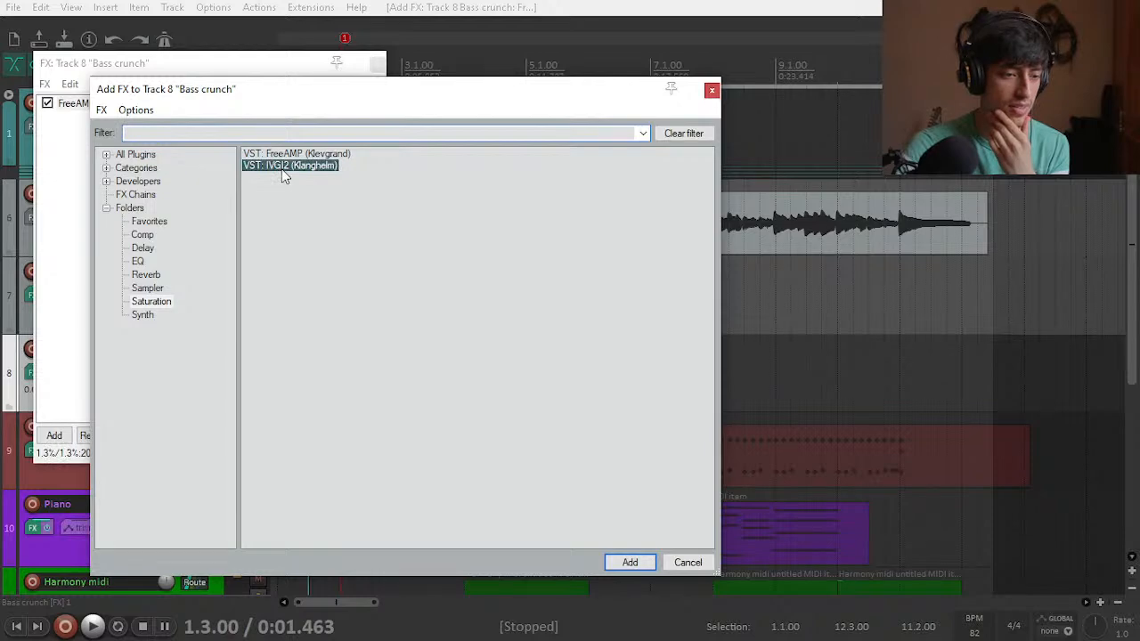
pyautogui.doubleClick(283, 167)
pyautogui.click(385, 66)
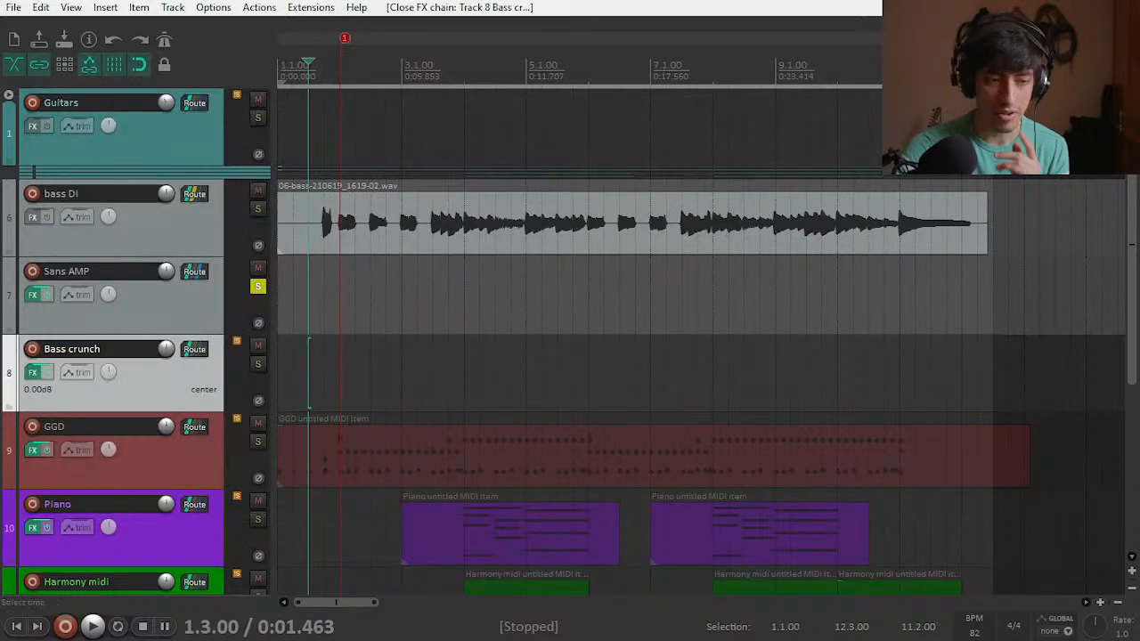
# Step: Show the mixer, create a send from Sans AMP to Bass crunch, and change its send mode
pyautogui.hotkey('ctrl', 'm')
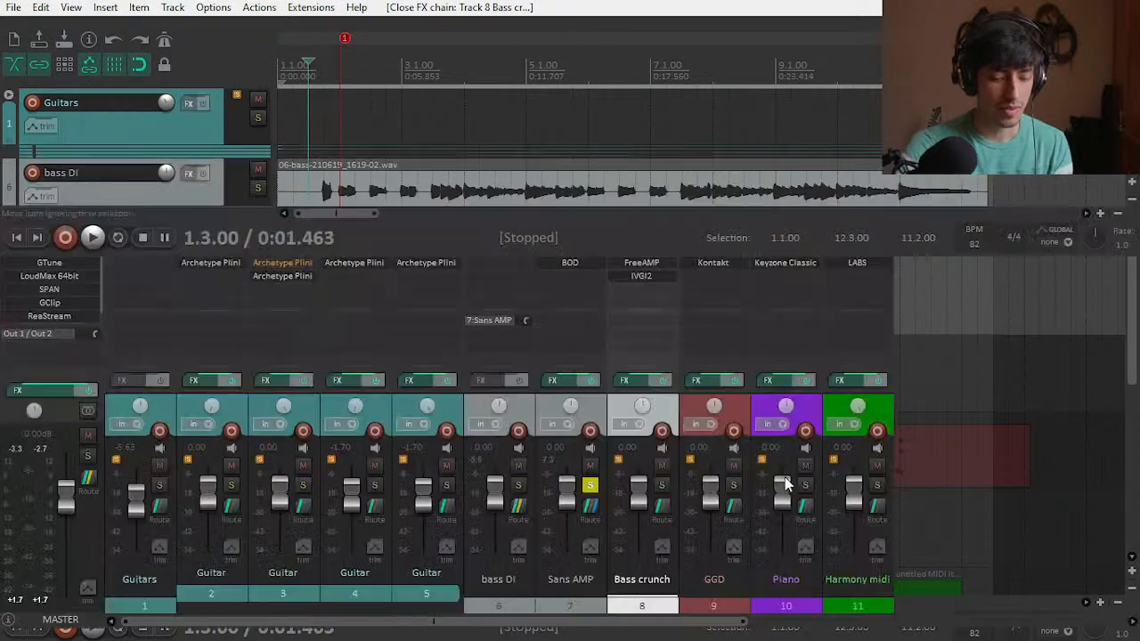
pyautogui.click(570, 324)
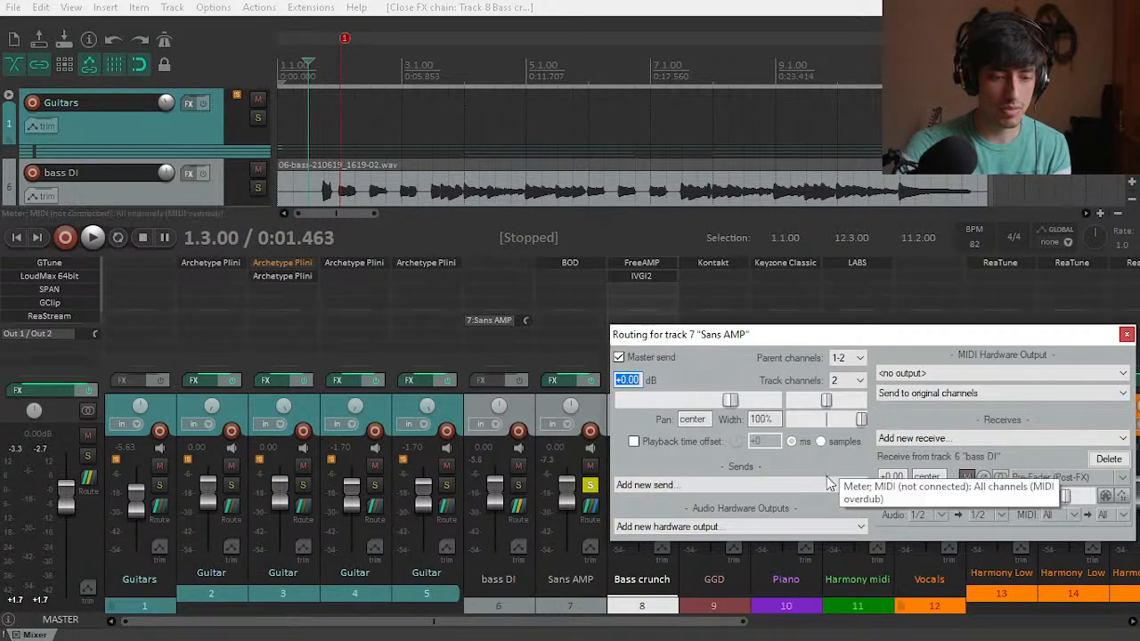
pyautogui.click(739, 484)
pyautogui.click(723, 301)
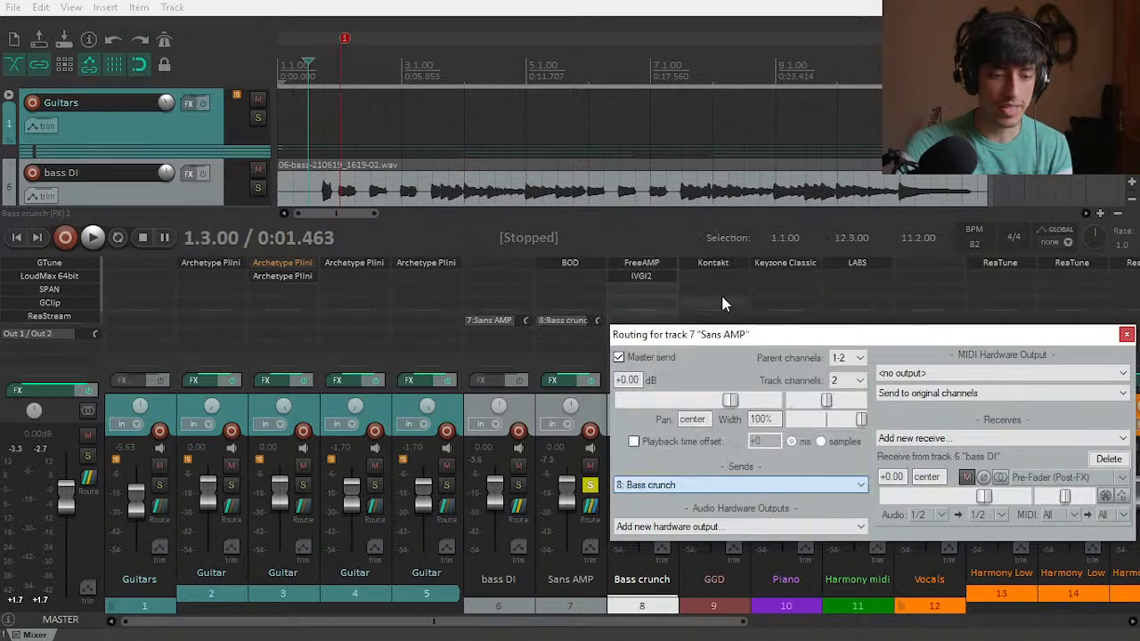
pyautogui.click(826, 523)
pyautogui.click(820, 562)
pyautogui.click(1126, 334)
# Step: Play from 1.3.00 with Bass crunch soloed instead of Sans AMP, and open FreeAMP with its power switched off
pyautogui.press('space')
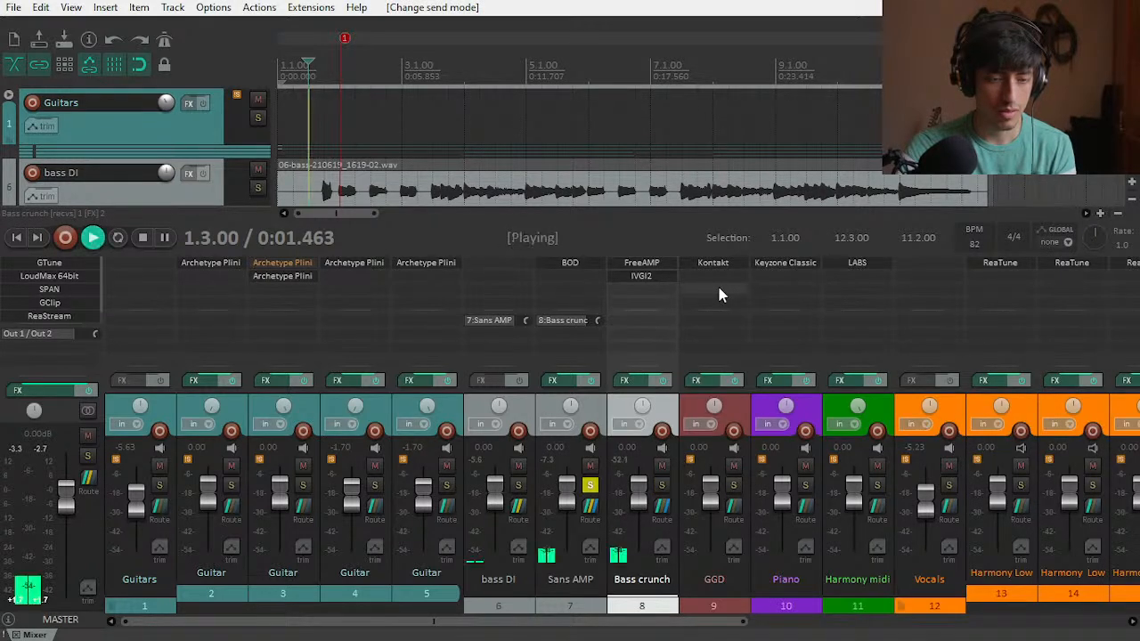
pyautogui.click(590, 485)
pyautogui.click(660, 485)
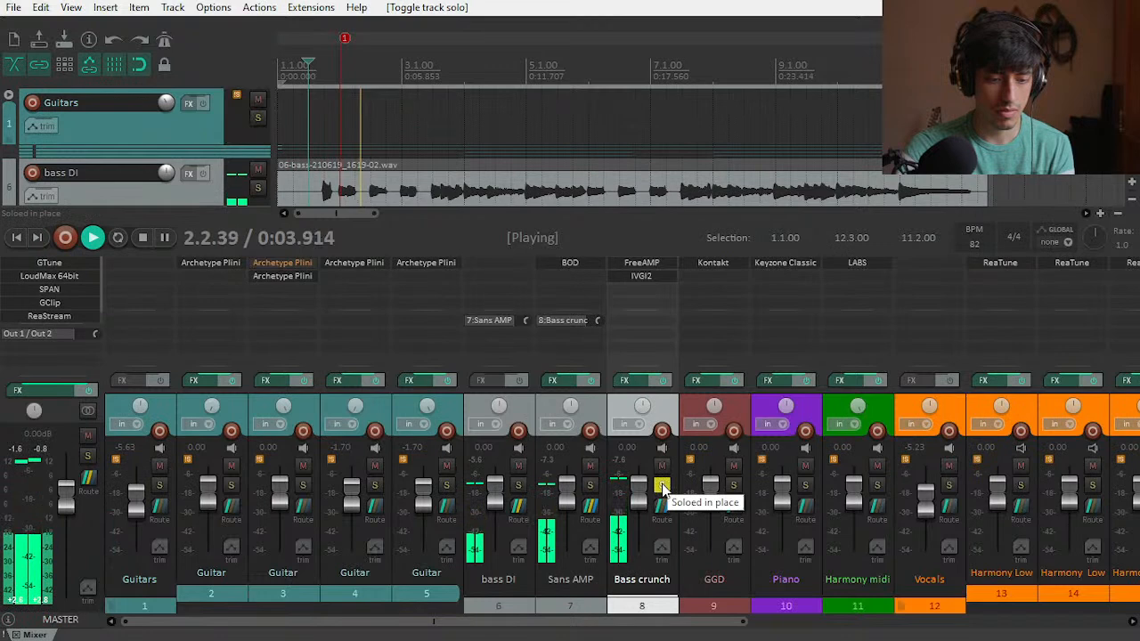
pyautogui.click(641, 269)
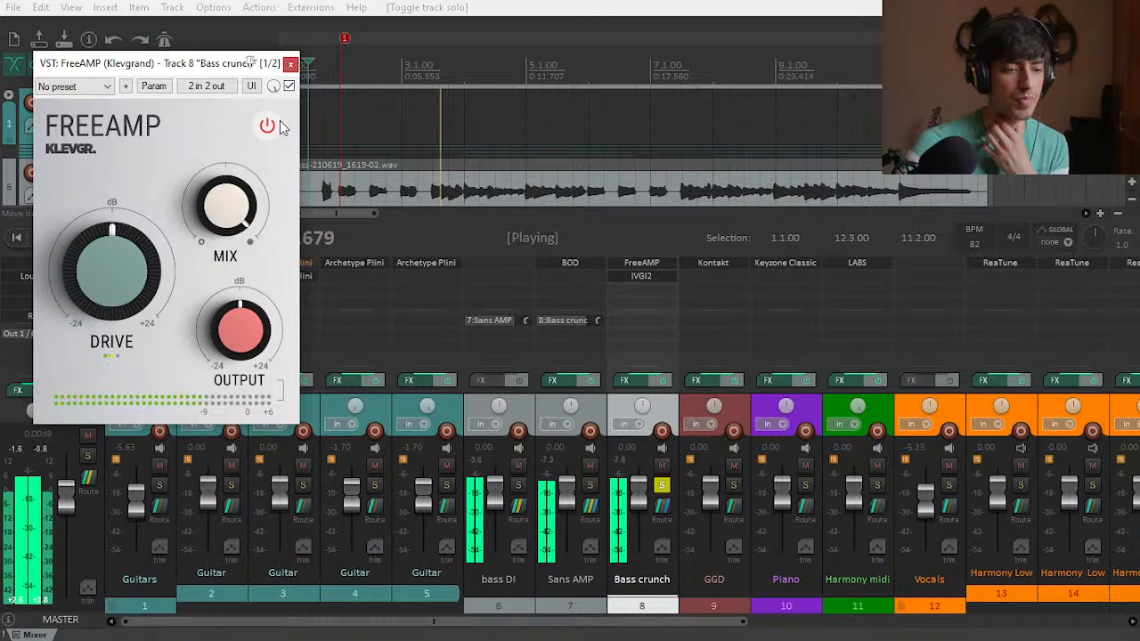
# Step: Try IVGI2 with Drive near 9, Output reduced and Asym Mix adjusted during playback, and bypass it
pyautogui.click(641, 276)
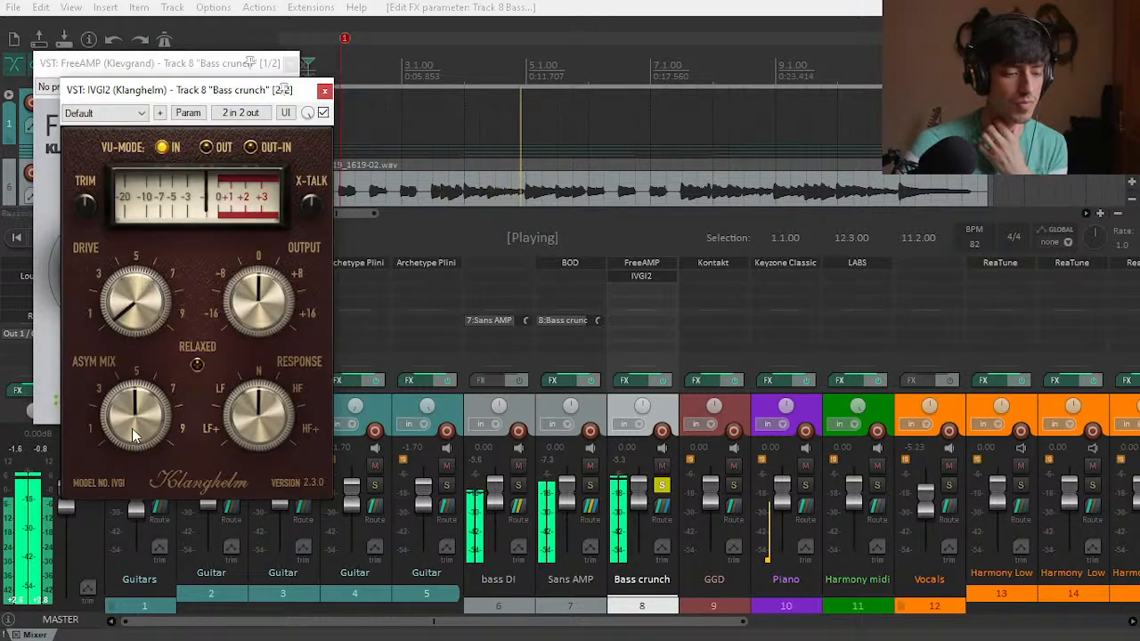
pyautogui.moveTo(131, 319); pyautogui.dragTo(147, 46)
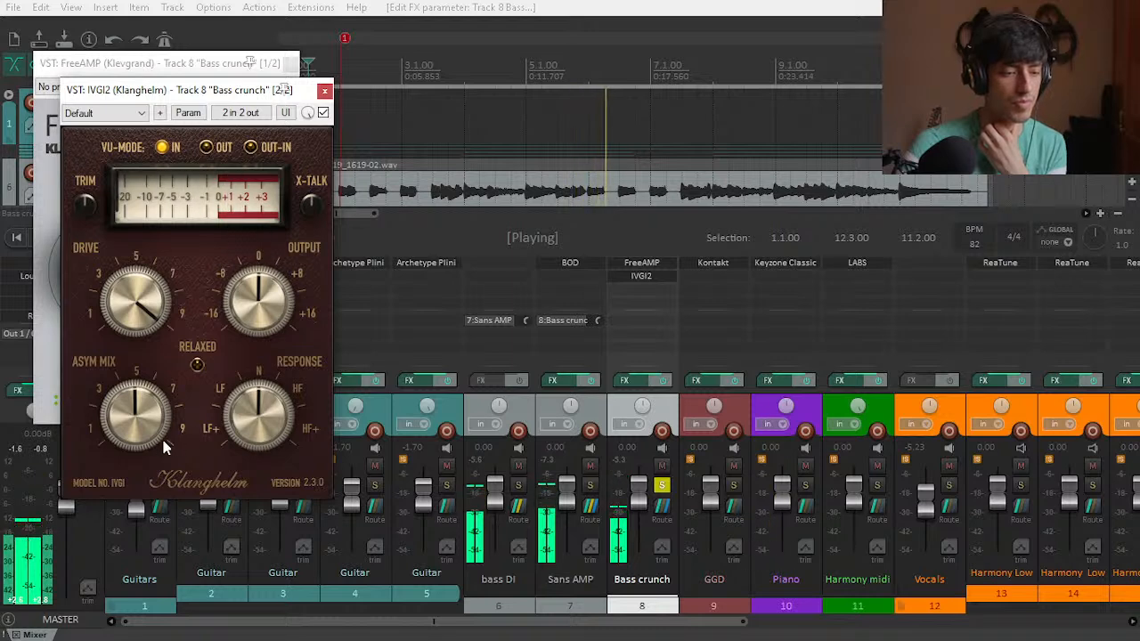
pyautogui.moveTo(269, 310)
pyautogui.mouseDown()
pyautogui.moveTo(276, 298)
pyautogui.moveTo(267, 331)
pyautogui.mouseUp()
pyautogui.moveTo(139, 405); pyautogui.dragTo(140, 372)
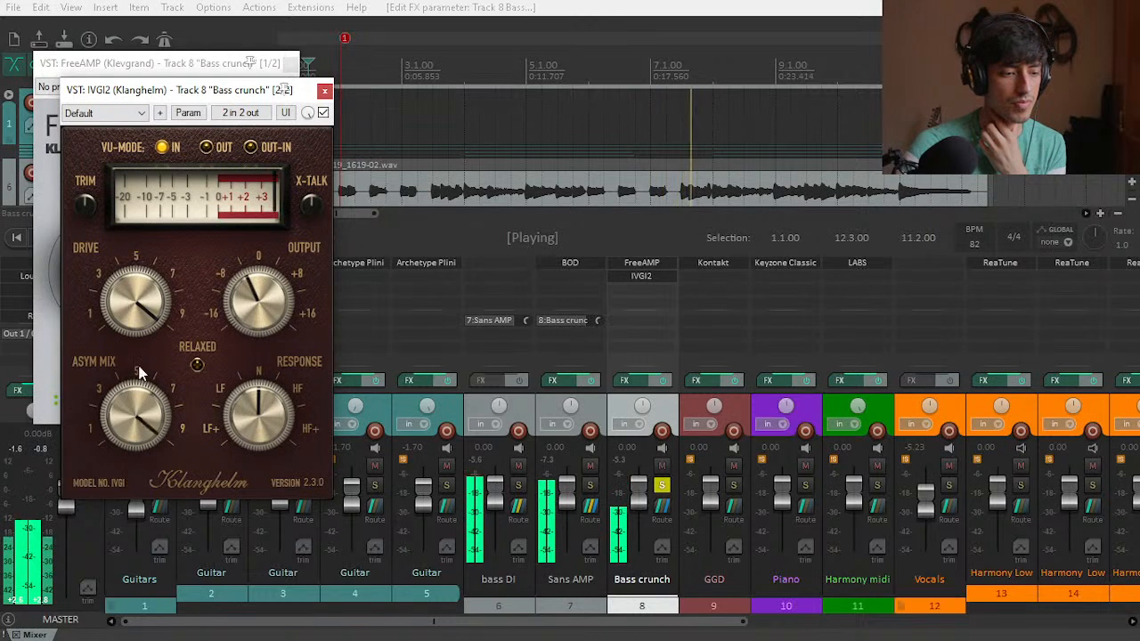
pyautogui.keyDown('shift'); pyautogui.click(643, 277); pyautogui.keyUp('shift')
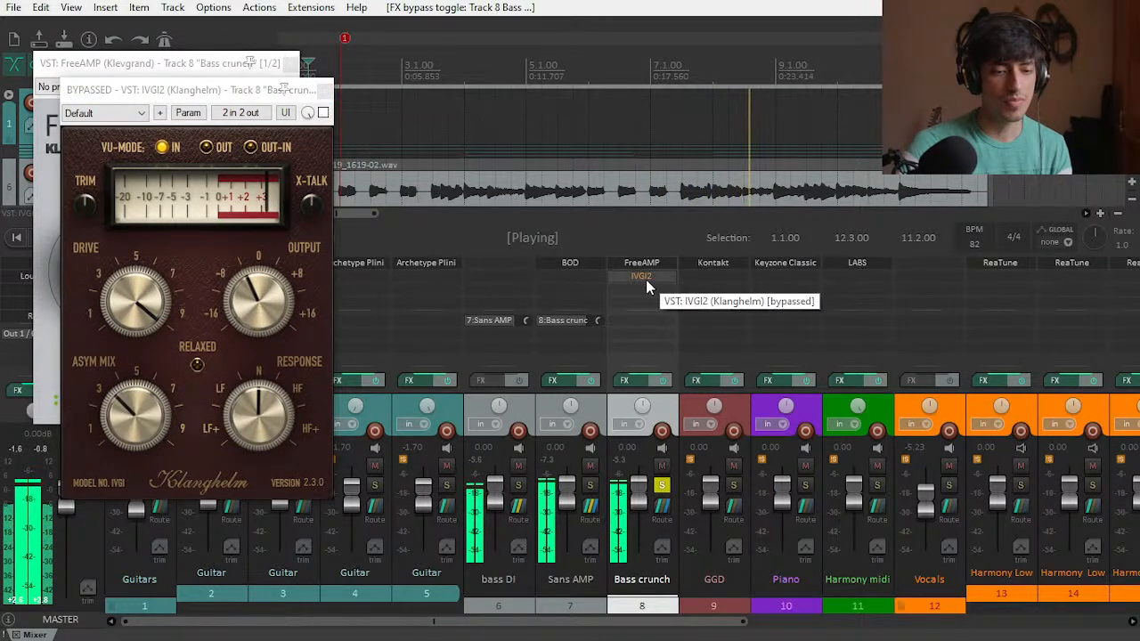
# Step: Set FreeAMP's Drive to 24 dB, restart playback with Bass crunch soloed, and switch FreeAMP on
pyautogui.click(647, 263)
pyautogui.click(647, 262)
pyautogui.moveTo(153, 287); pyautogui.dragTo(160, 102)
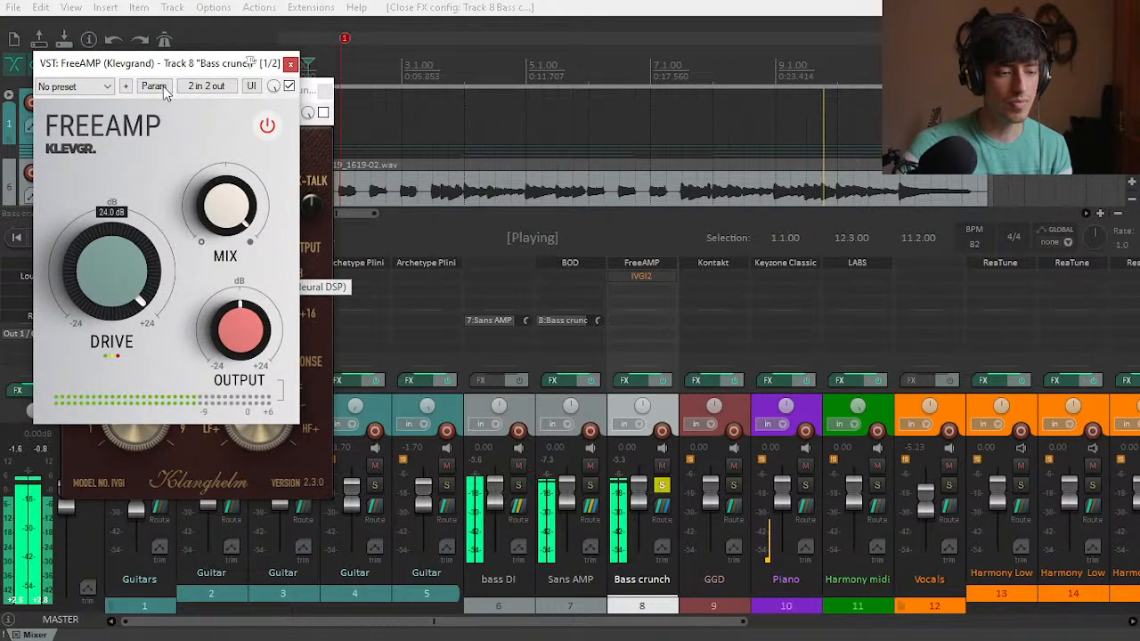
pyautogui.click(661, 485)
pyautogui.click(660, 485)
pyautogui.press('space')
pyautogui.press('space')
pyautogui.click(267, 125)
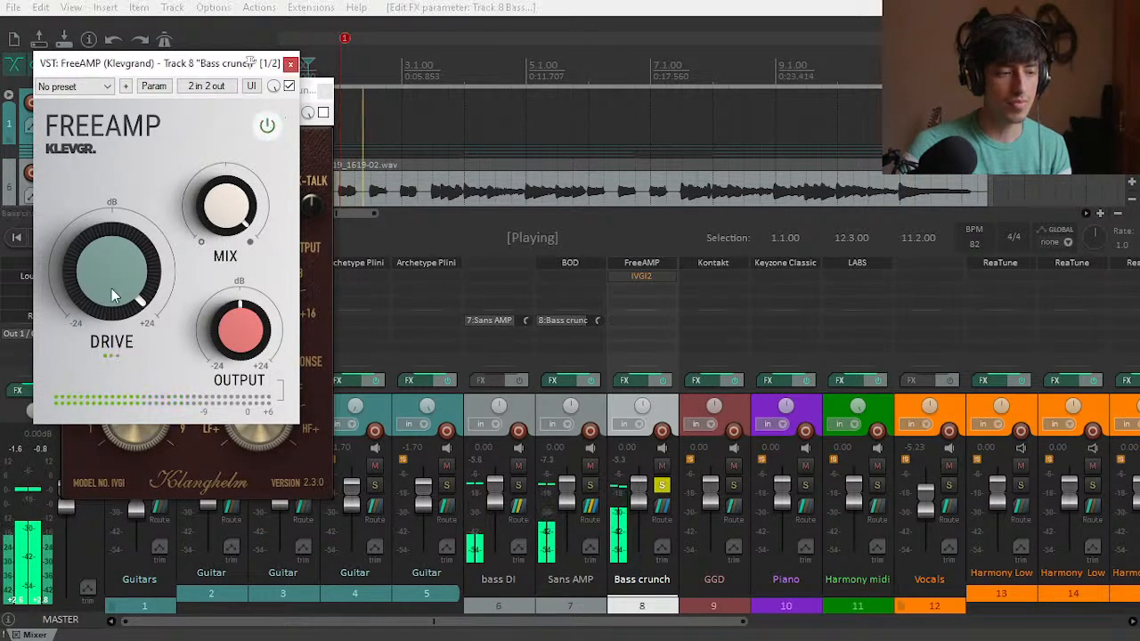
pyautogui.moveTo(114, 285); pyautogui.dragTo(113, 254)
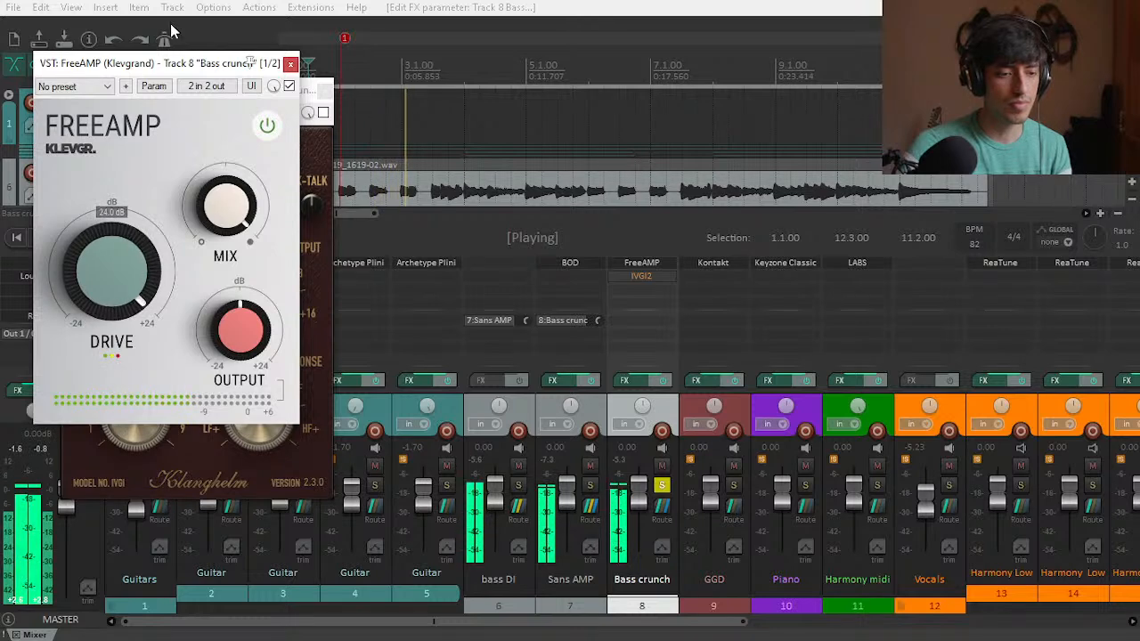
# Step: Re-enable IVGI2, reset it to the factory default, and set its Drive to about 7
pyautogui.keyDown('ctrl'); pyautogui.click(633, 276); pyautogui.keyUp('ctrl')
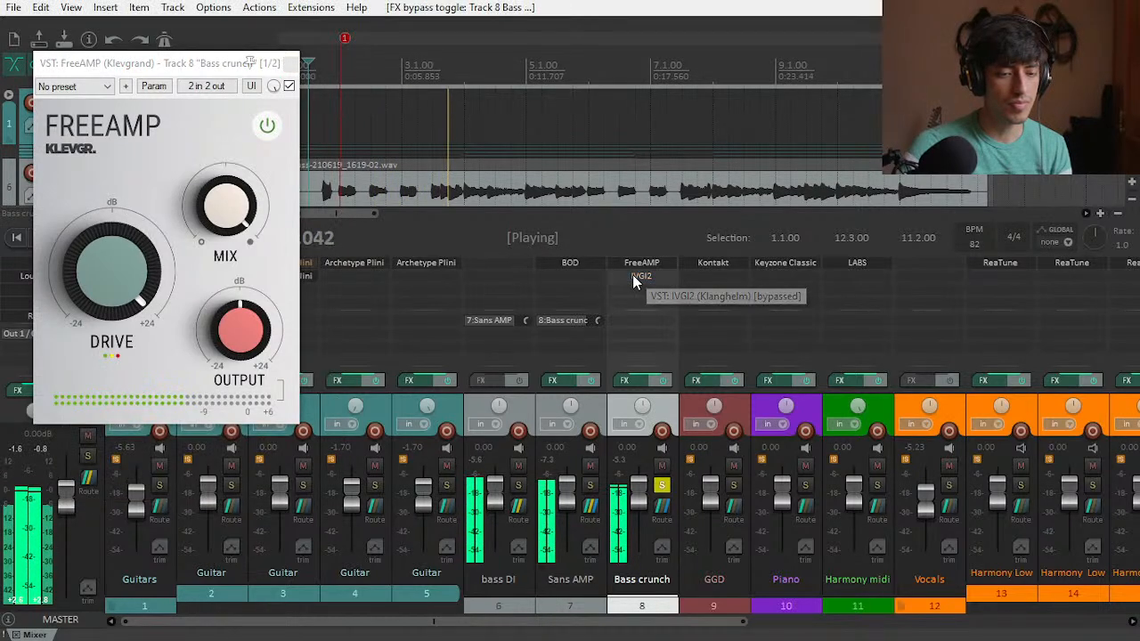
pyautogui.keyDown('ctrl'); pyautogui.click(633, 278); pyautogui.keyUp('ctrl')
pyautogui.click(133, 113)
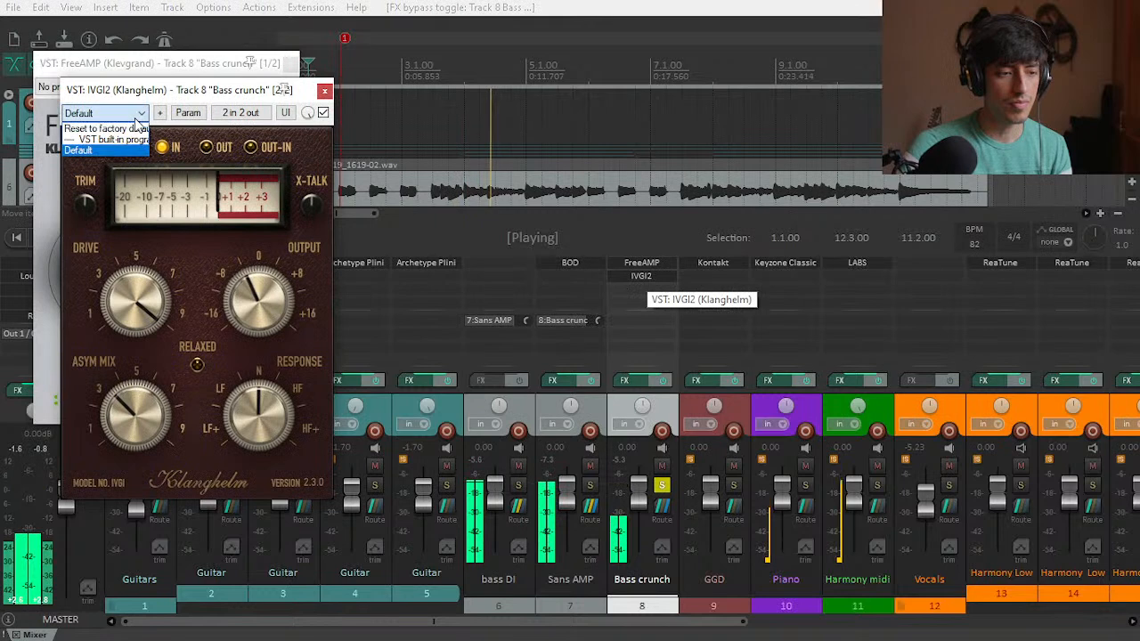
pyautogui.click(133, 129)
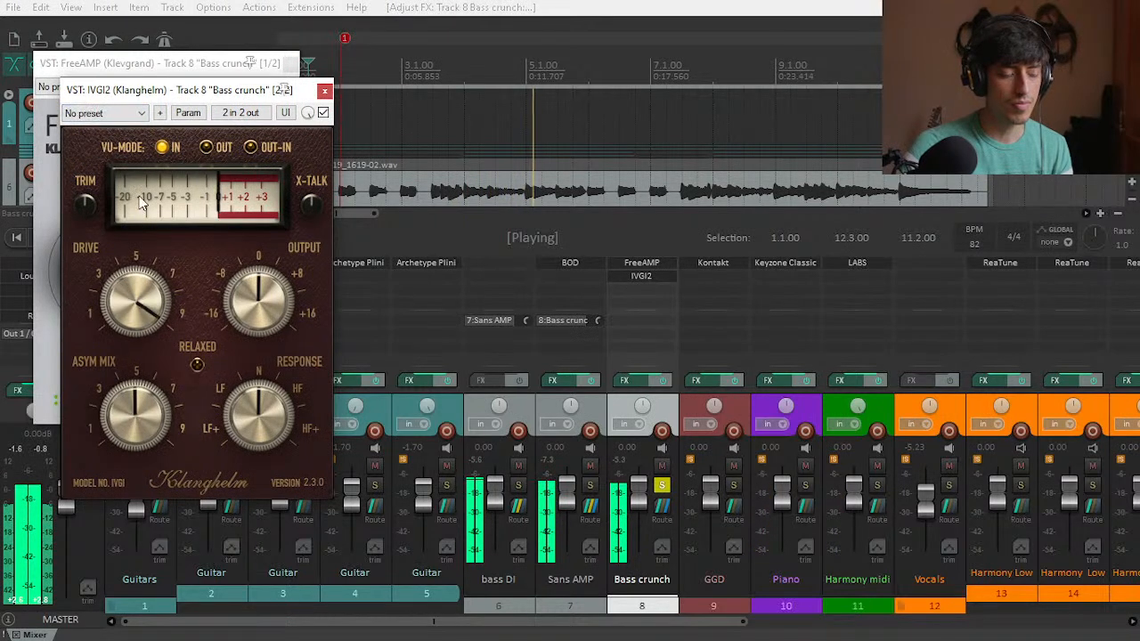
pyautogui.scroll(-5, 146, 245)
pyautogui.scroll(-1, 149, 242)
# Step: Move the IVGI2 window aside and set FreeAMP's Output to about -0.19 dB
pyautogui.moveTo(178, 89); pyautogui.dragTo(374, 89)
pyautogui.click(233, 338)
pyautogui.moveTo(233, 338); pyautogui.dragTo(234, 256)
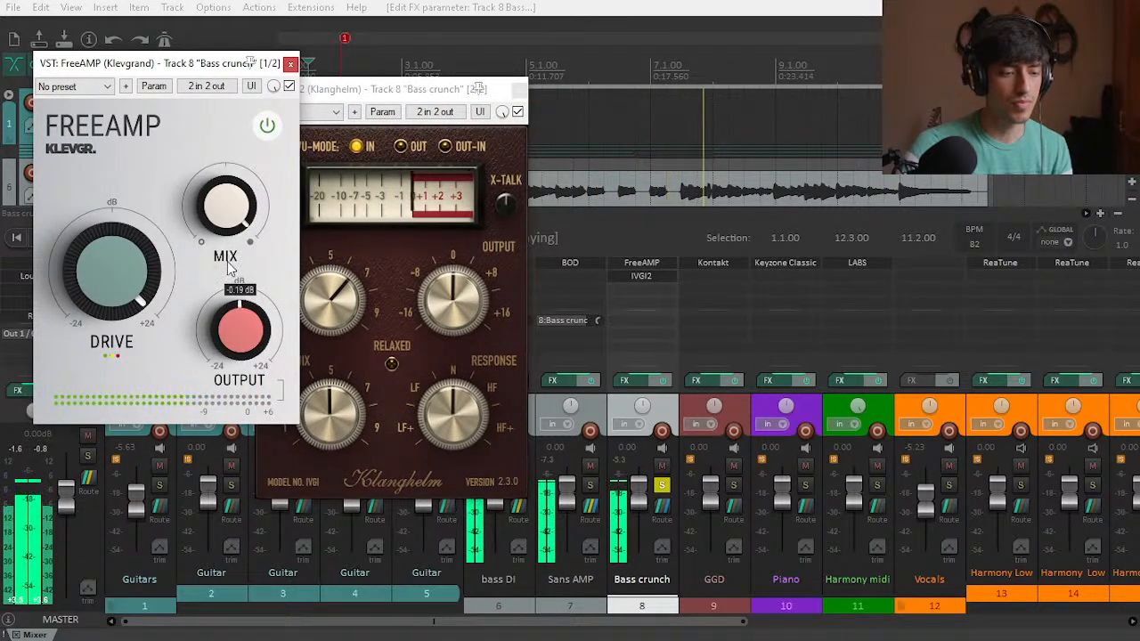
# Step: Close the IVGI2 and FreeAMP windows, stop playback, and solo bass DI and Sans AMP together with Bass crunch
pyautogui.click(380, 101)
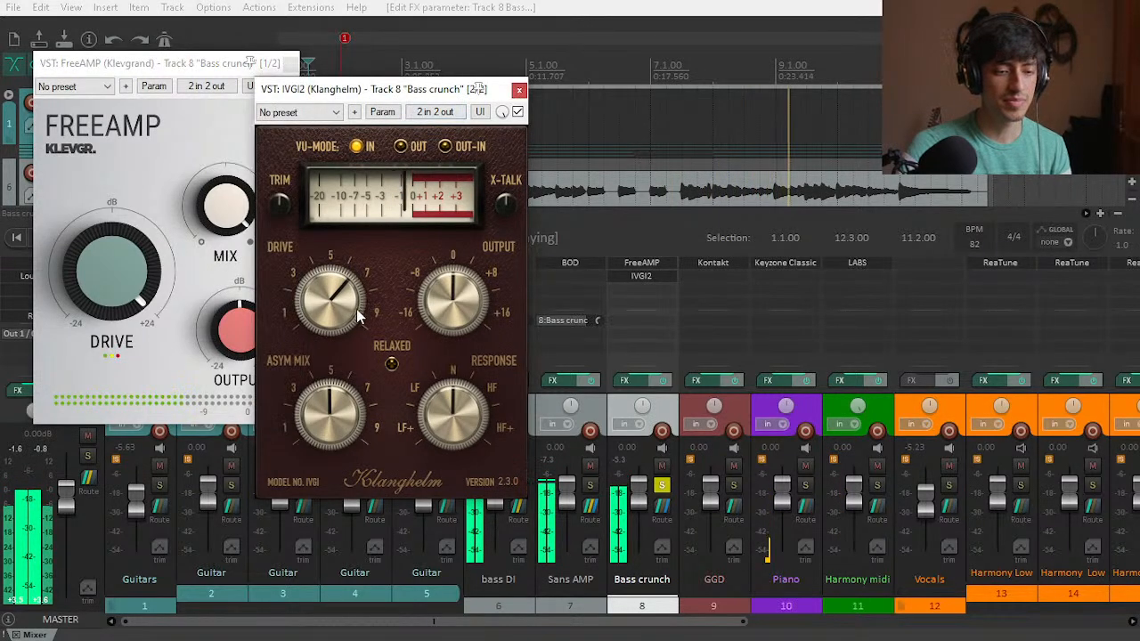
pyautogui.click(519, 90)
pyautogui.click(291, 63)
pyautogui.press('space')
pyautogui.click(591, 485)
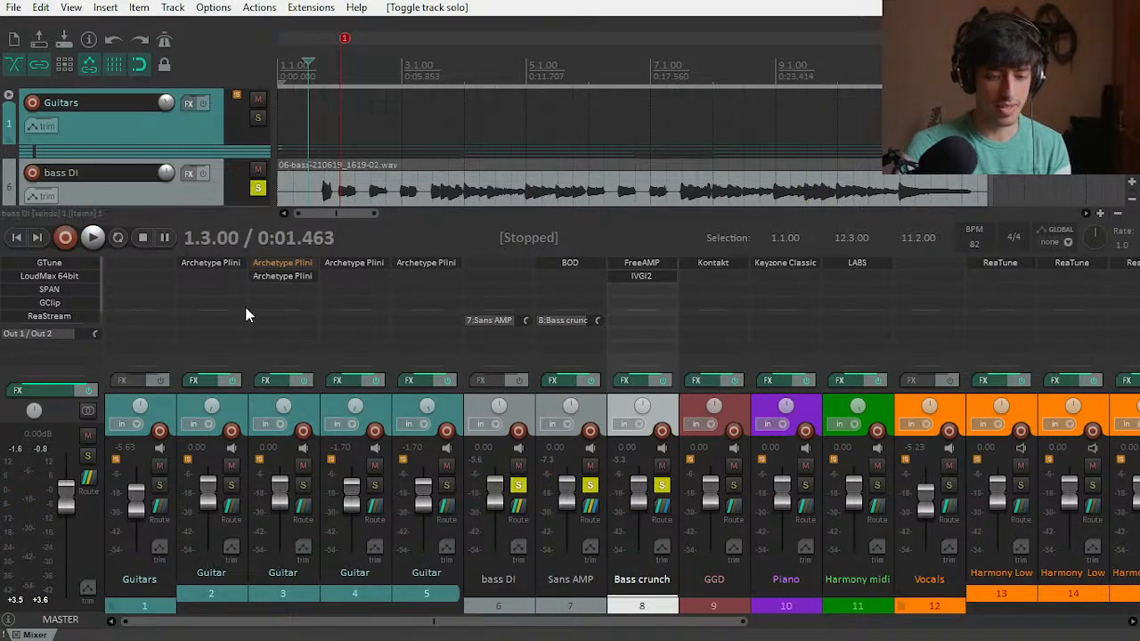
# Step: Hide the mixer and add a new track named Bass Bus below the Reference track
pyautogui.hotkey('ctrl', 'm')
pyautogui.scroll(-4, 133, 485)
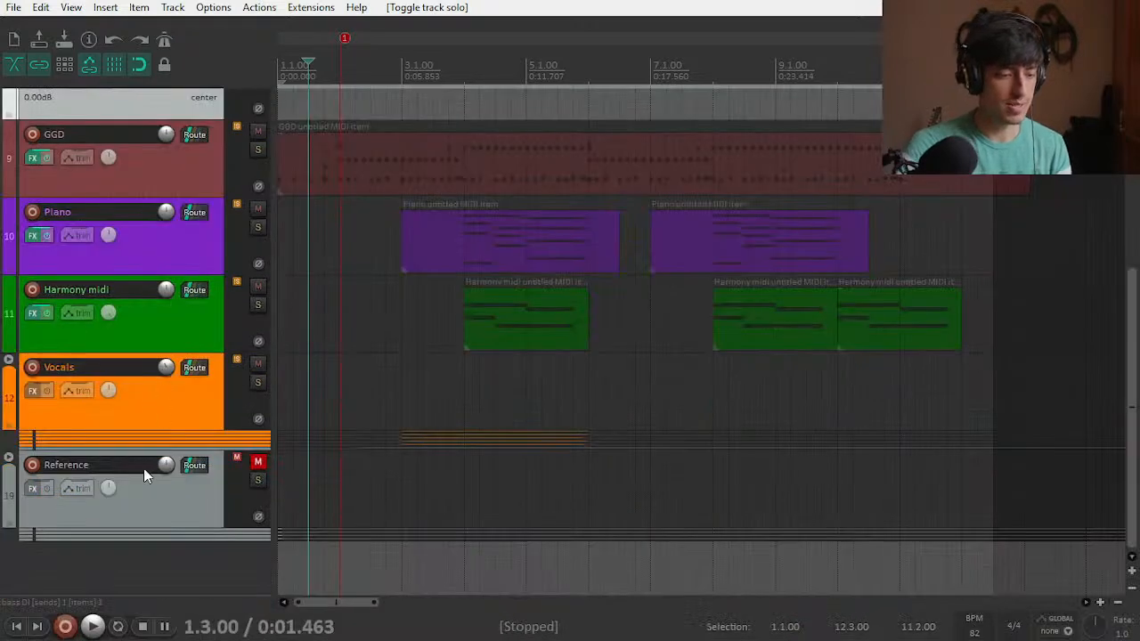
pyautogui.doubleClick(128, 570)
pyautogui.doubleClick(136, 532)
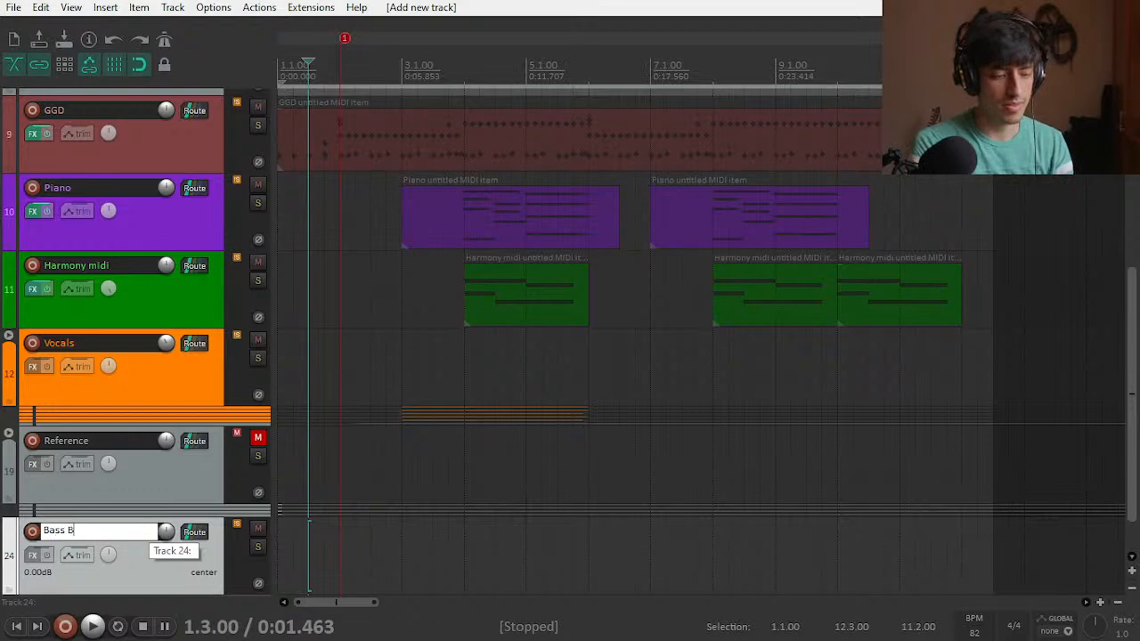
pyautogui.press('Return')
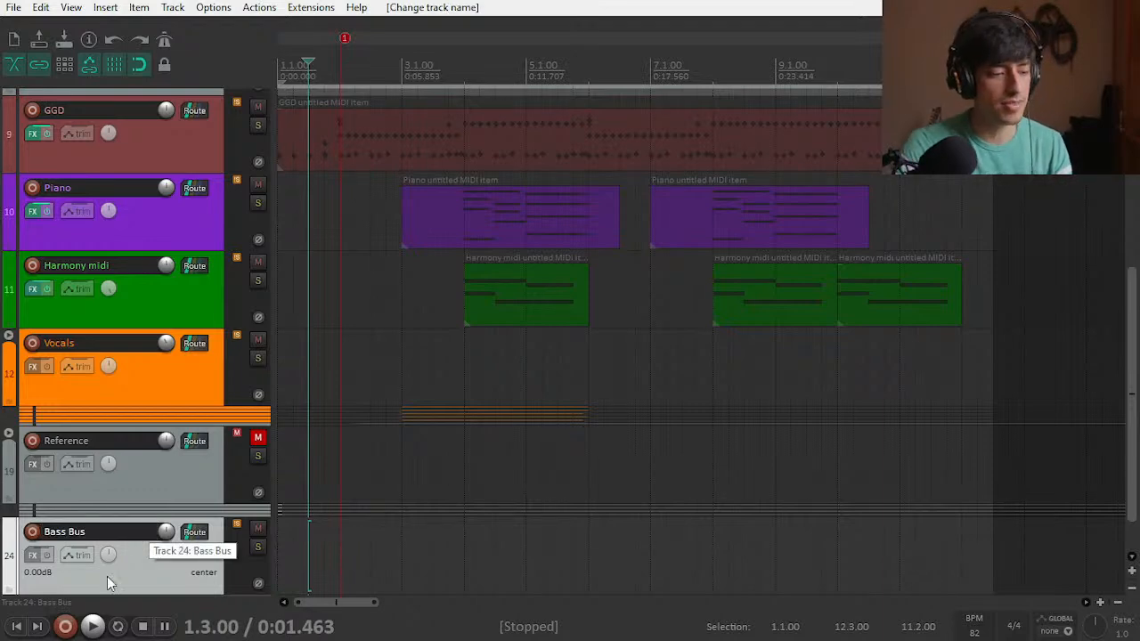
# Step: Move Bass Bus above bass DI and nest bass DI, Sans AMP and Bass crunch inside it as a folder
pyautogui.moveTo(135, 581); pyautogui.dragTo(170, 187)
pyautogui.moveTo(174, 333); pyautogui.dragTo(201, 229)
pyautogui.moveTo(187, 387); pyautogui.dragTo(201, 333)
pyautogui.moveTo(186, 426); pyautogui.dragTo(192, 405)
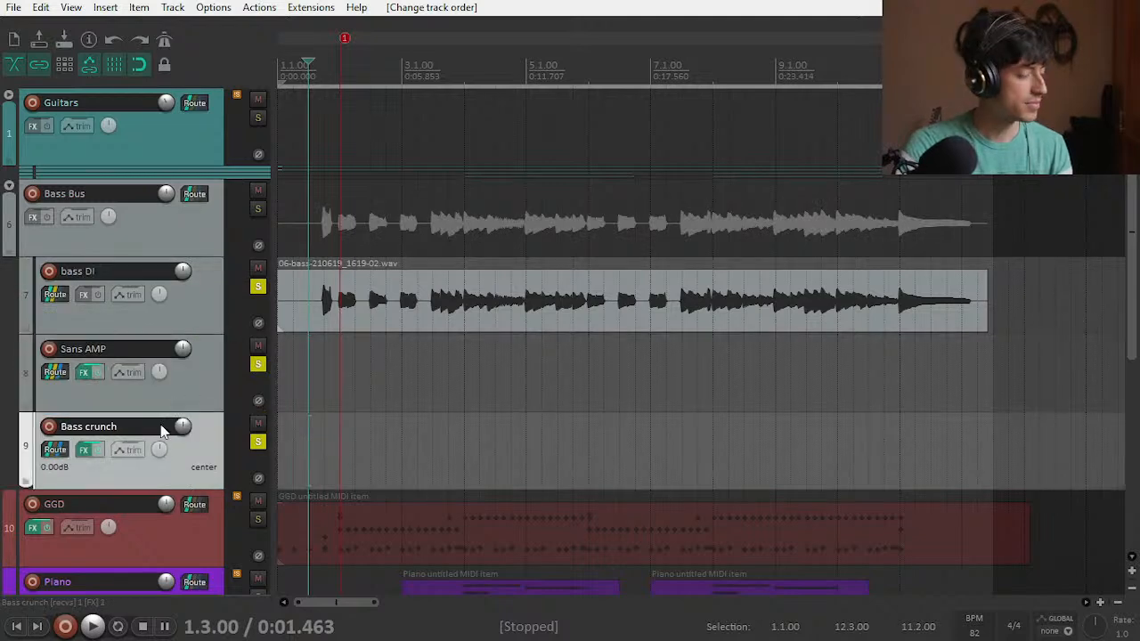
# Step: Try turning off the Bass Bus folder, undo that, and cycle the folder through its compact views
pyautogui.click(8, 254)
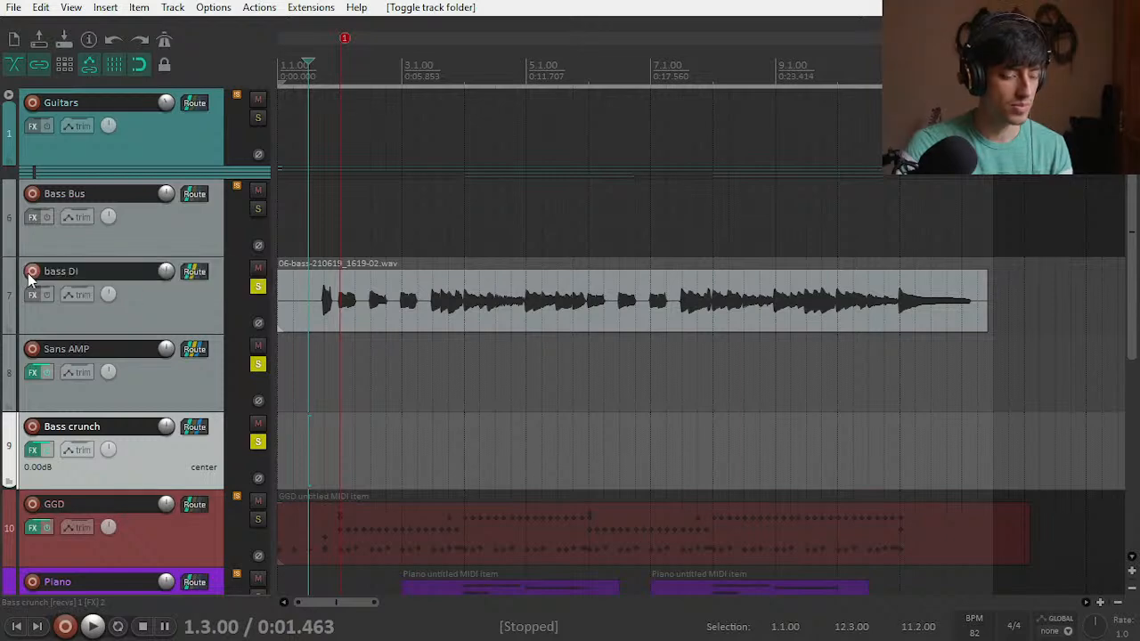
pyautogui.hotkey('ctrl', 'z')
pyautogui.click(9, 187)
pyautogui.click(9, 187)
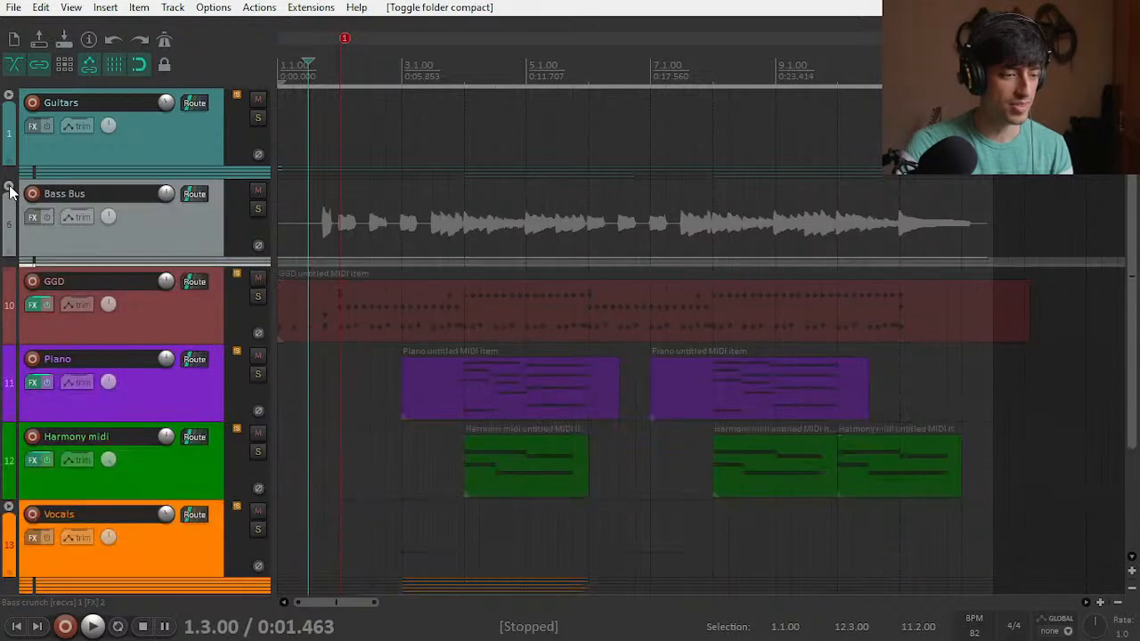
pyautogui.click(9, 188)
pyautogui.click(8, 188)
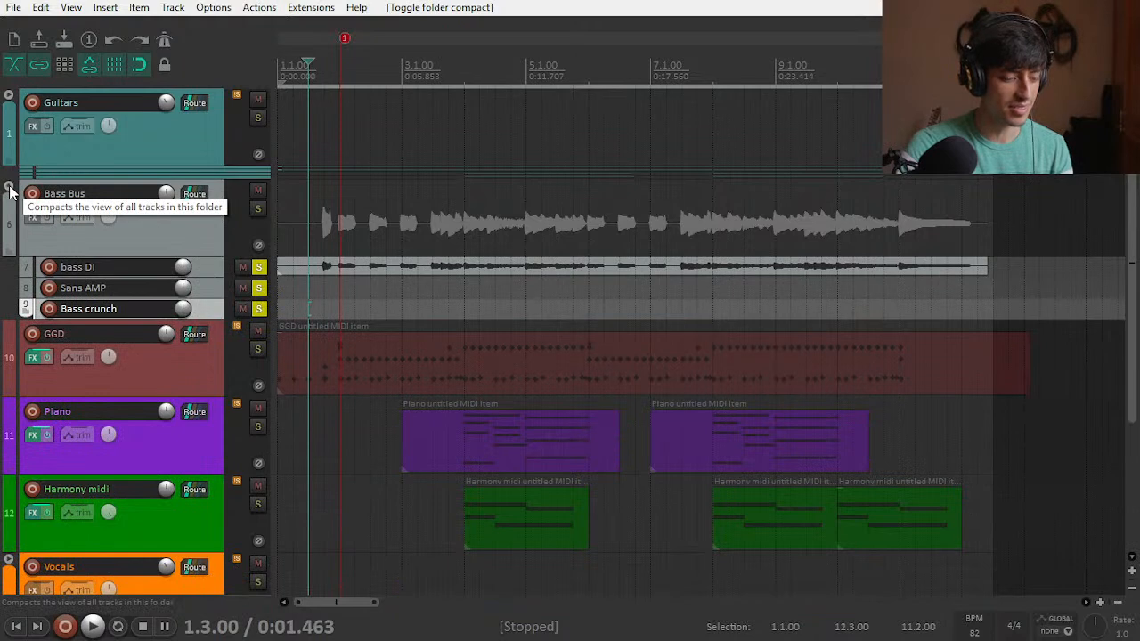
pyautogui.click(9, 187)
# Step: Select bass DI through Bass crunch and regroup the three tracks under the Bass Bus folder
pyautogui.moveTo(9, 190); pyautogui.dragTo(179, 224)
pyautogui.keyDown('shift'); pyautogui.click(182, 299); pyautogui.keyUp('shift')
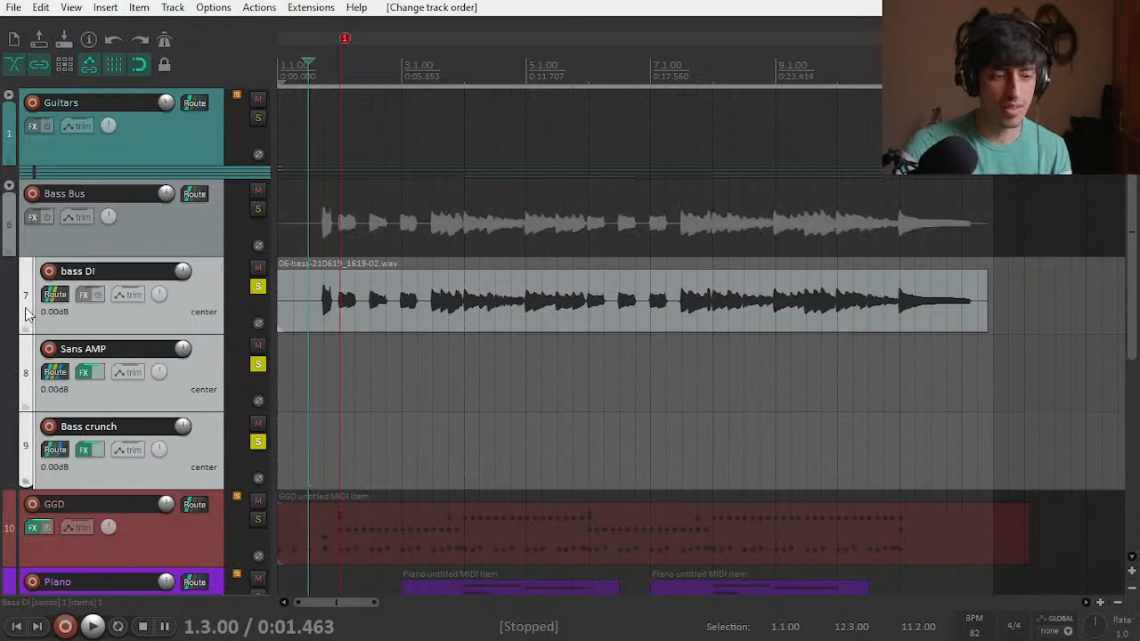
pyautogui.click(453, 402)
pyautogui.click(308, 405)
# Step: Clear the solos on the three bass child tracks, solo Bass Bus instead, and play it briefly
pyautogui.moveTo(257, 287); pyautogui.dragTo(258, 443)
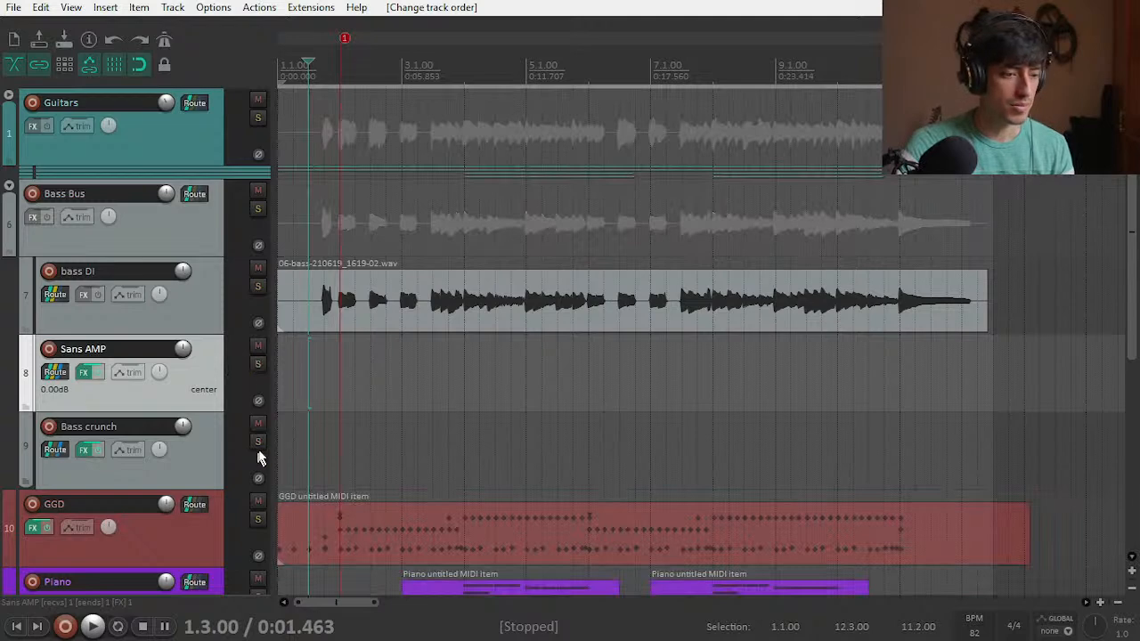
pyautogui.click(258, 210)
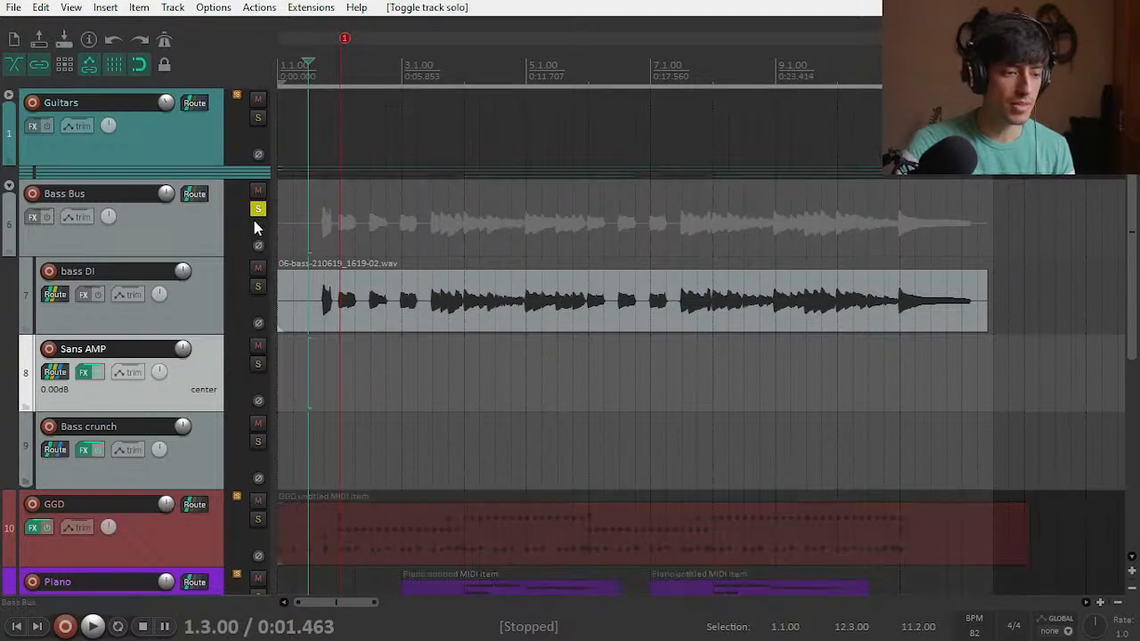
pyautogui.press('space')
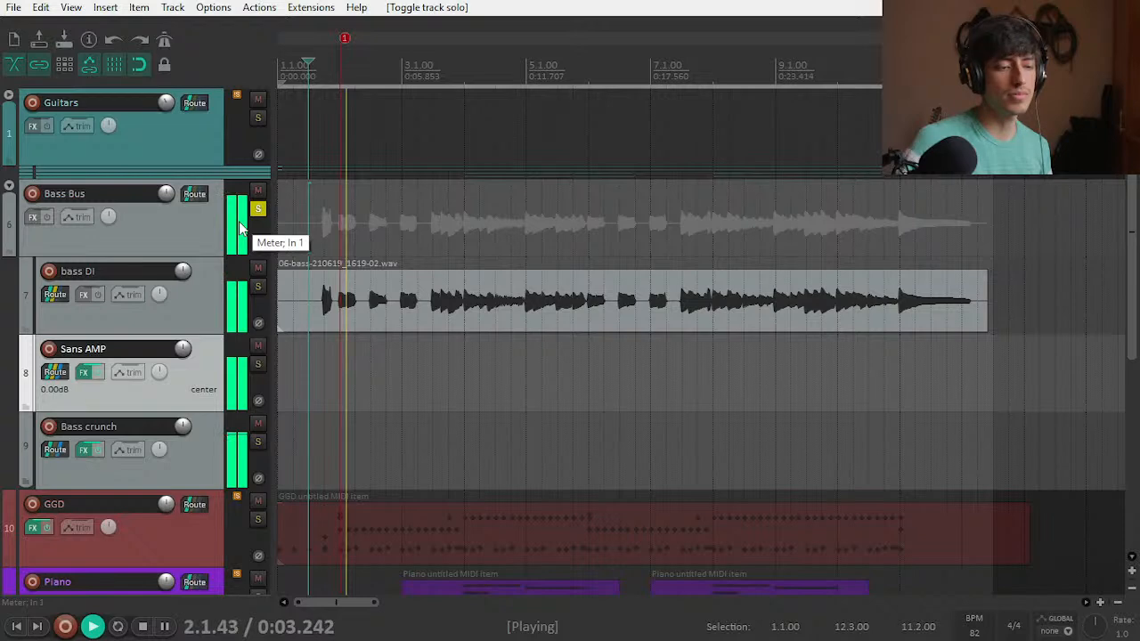
pyautogui.press('space')
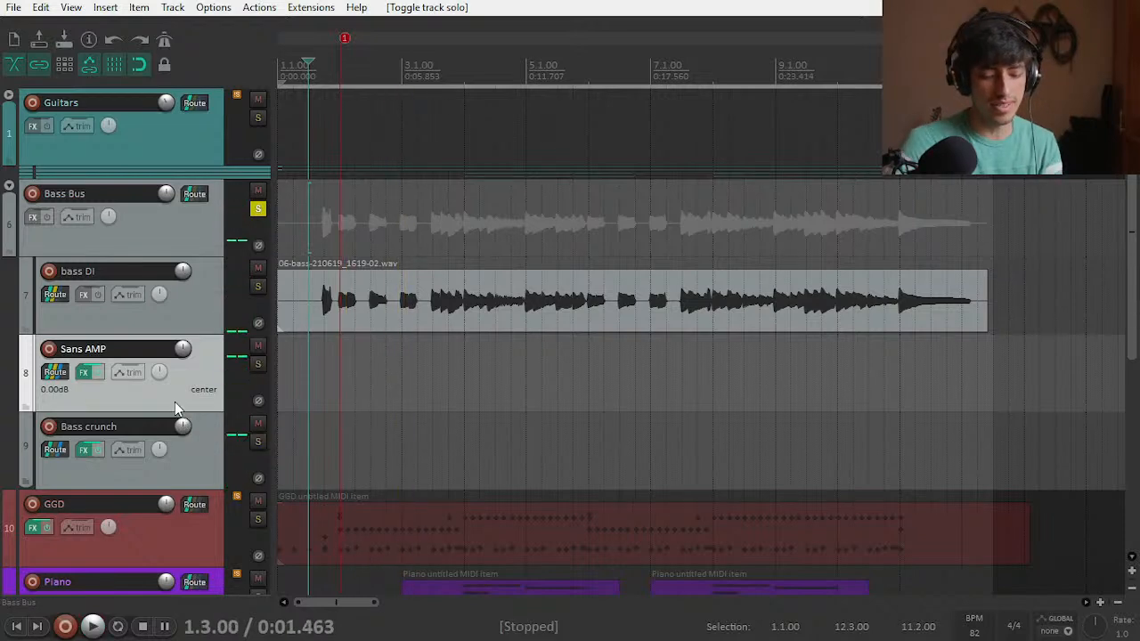
# Step: Show the mixer and pull the Bass crunch and bass DI volumes down to -inf
pyautogui.hotkey('ctrl', 'm')
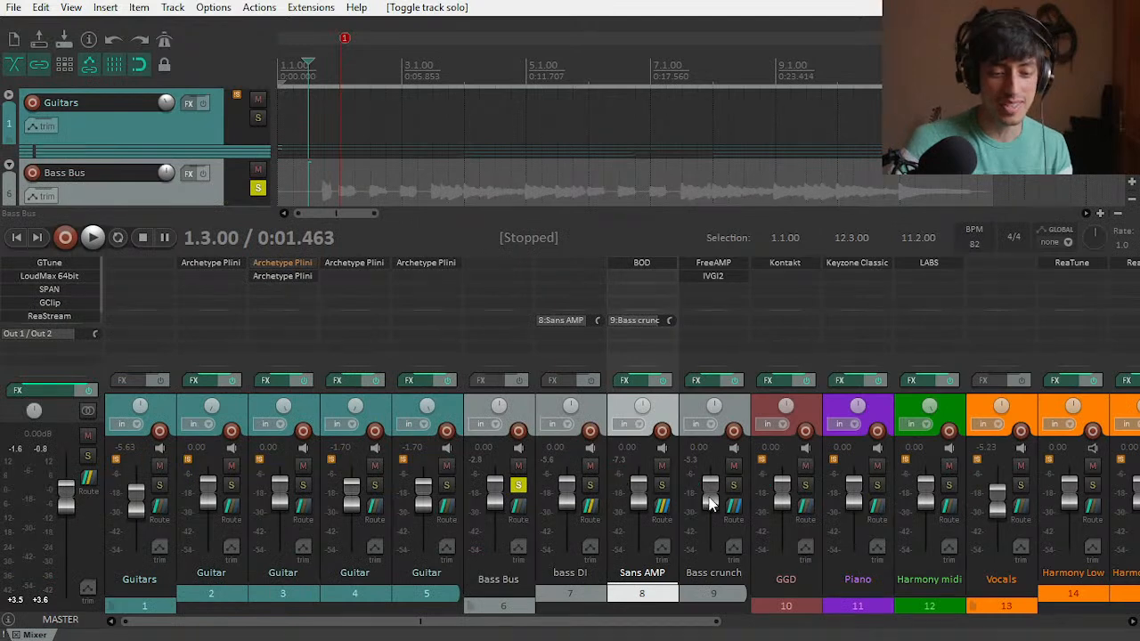
pyautogui.moveTo(707, 497); pyautogui.dragTo(710, 547)
pyautogui.moveTo(566, 486); pyautogui.dragTo(568, 545)
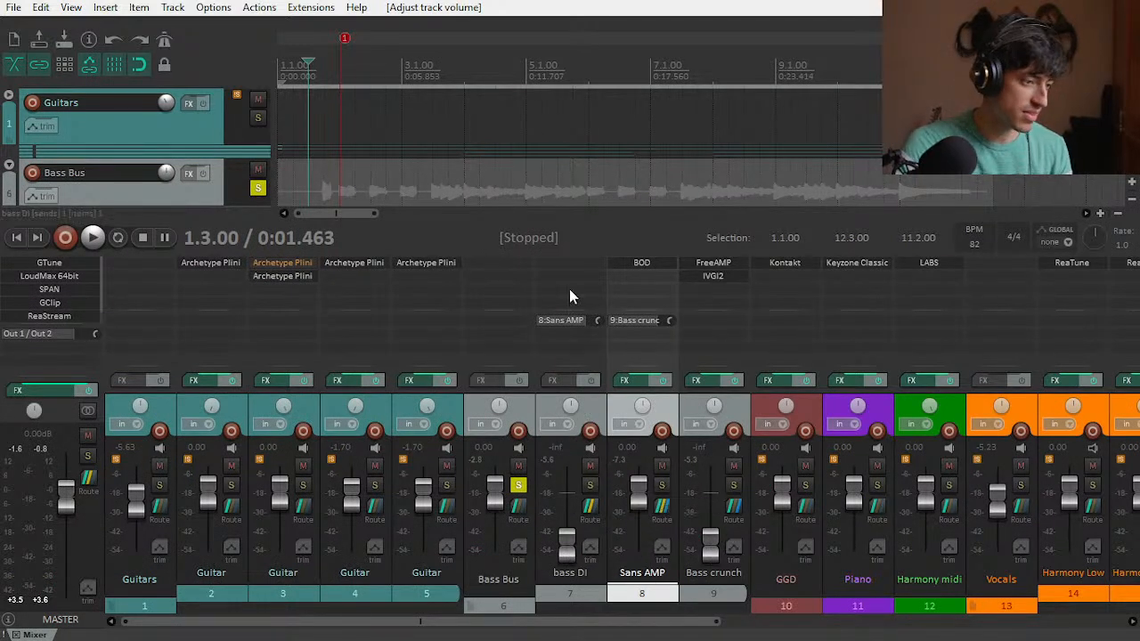
# Step: During playback, blend bass DI in at -20.5 dB and Bass crunch at -19.7 dB under Sans AMP
pyautogui.press('space')
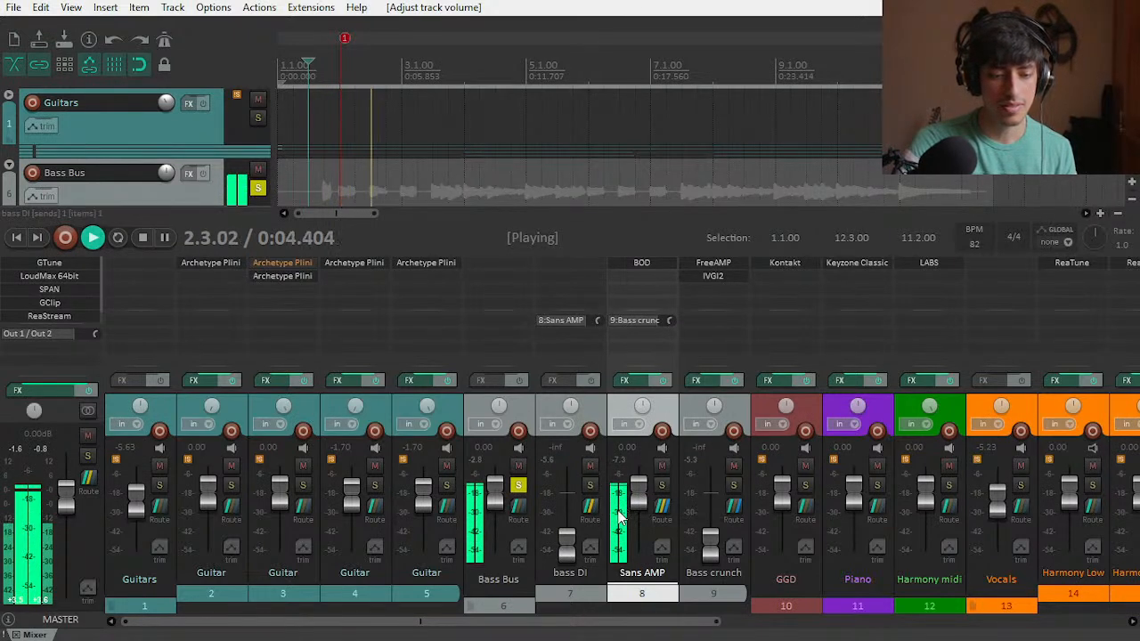
pyautogui.moveTo(566, 544)
pyautogui.mouseDown()
pyautogui.moveTo(565, 509)
pyautogui.moveTo(571, 527)
pyautogui.mouseUp()
pyautogui.moveTo(710, 541); pyautogui.dragTo(710, 517)
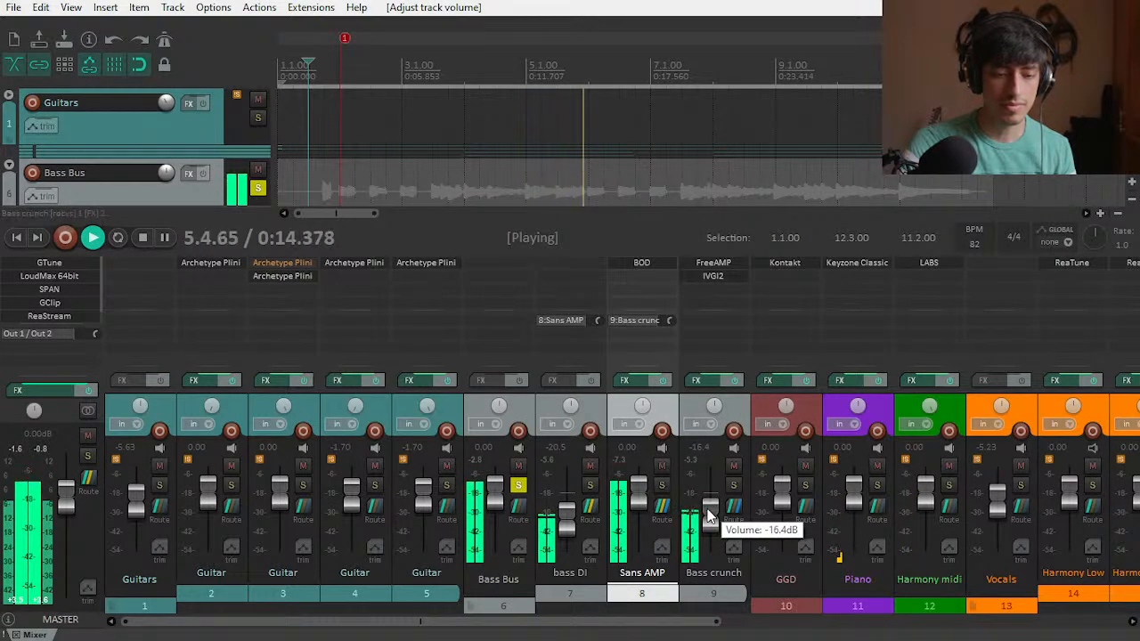
pyautogui.moveTo(709, 516); pyautogui.dragTo(710, 521)
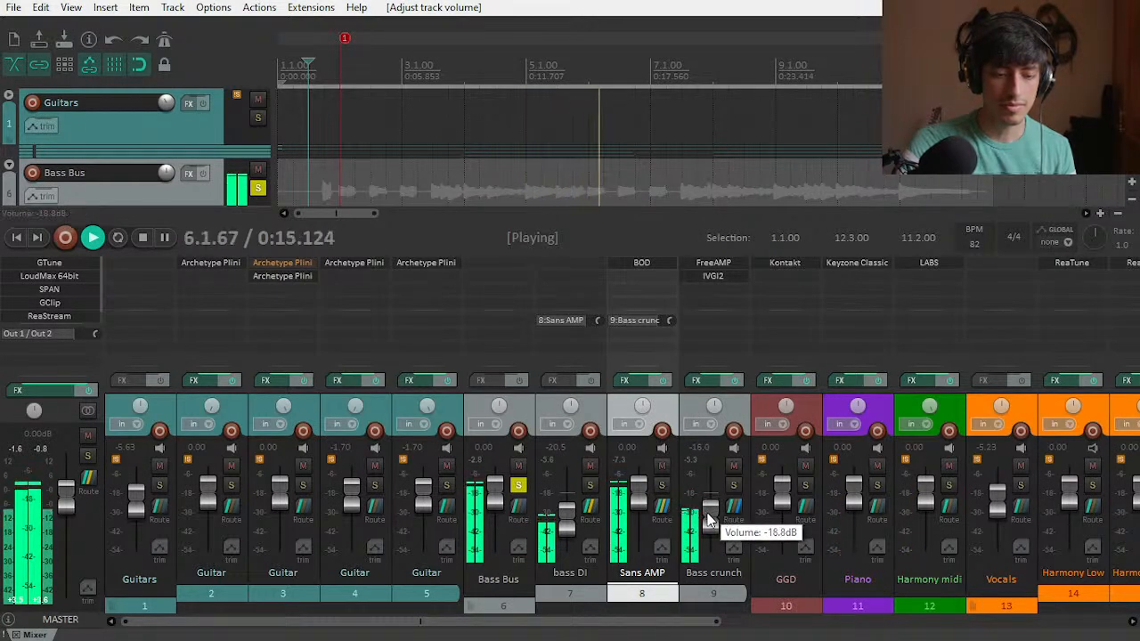
# Step: Compare the bass blend by toggling the Bass crunch and bass DI mutes and the Sans AMP solo, recheck the DI level, and stop playback
pyautogui.click(732, 465)
pyautogui.click(733, 465)
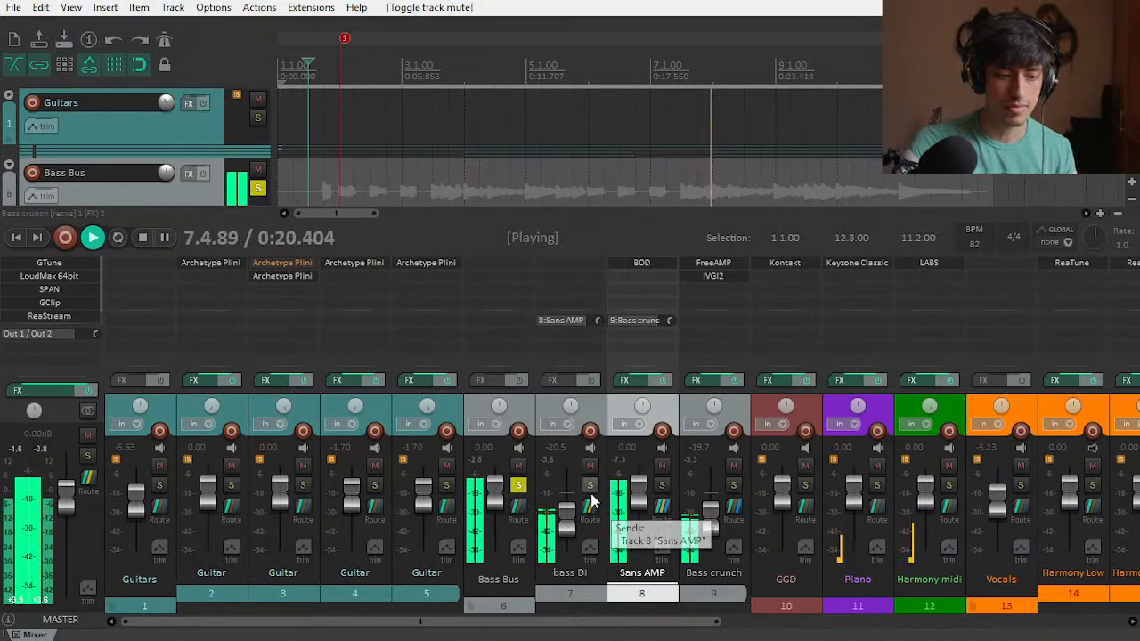
pyautogui.click(589, 467)
pyautogui.click(590, 466)
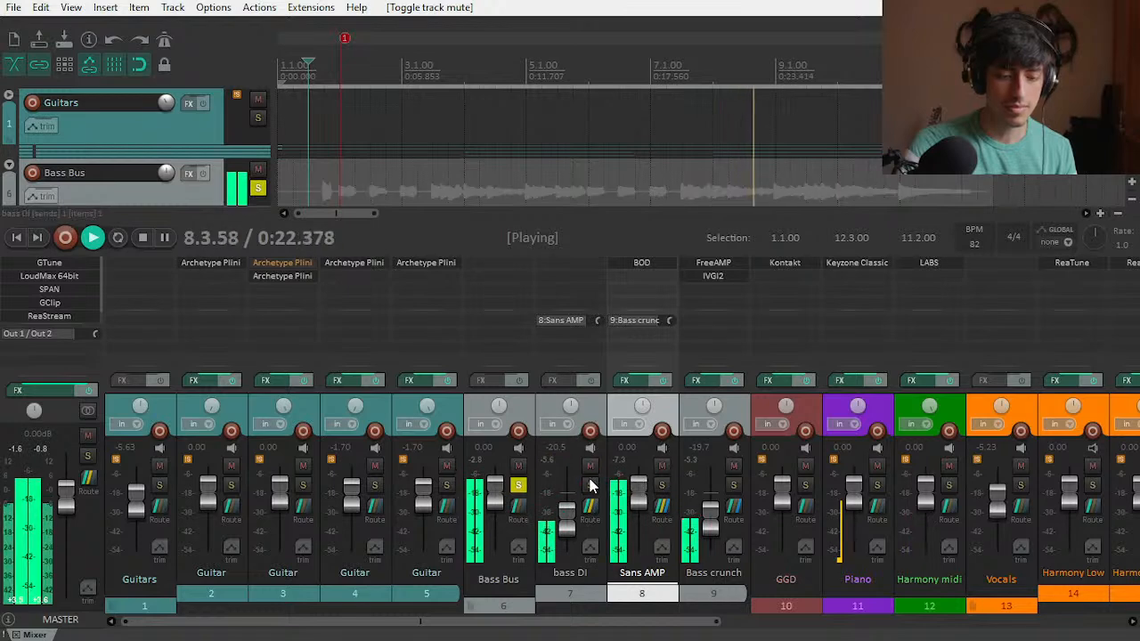
pyautogui.click(661, 485)
pyautogui.click(661, 485)
pyautogui.moveTo(566, 525); pyautogui.dragTo(568, 512)
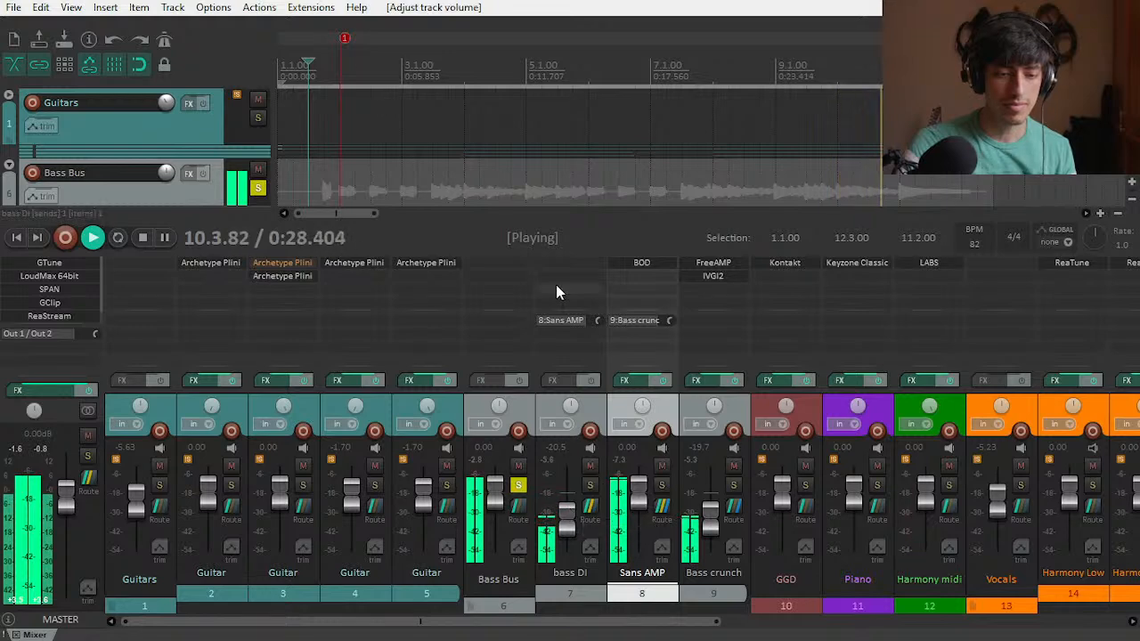
pyautogui.press('space')
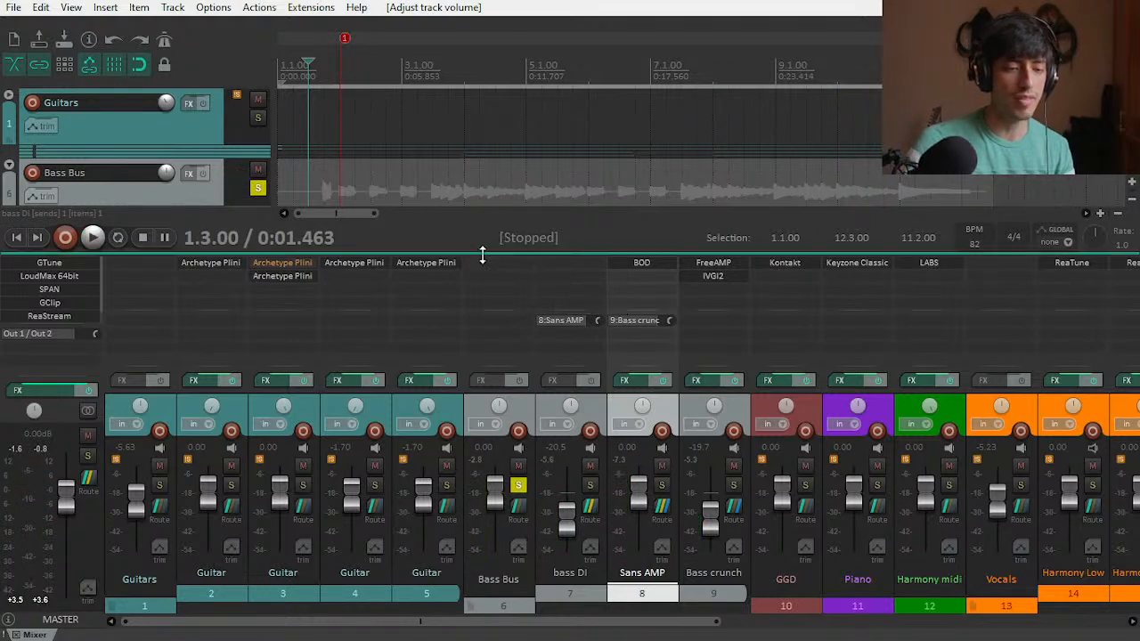
# Step: Insert the MJUCjr compressor from the Comp plugin folder on the Bass Bus track
pyautogui.doubleClick(484, 263)
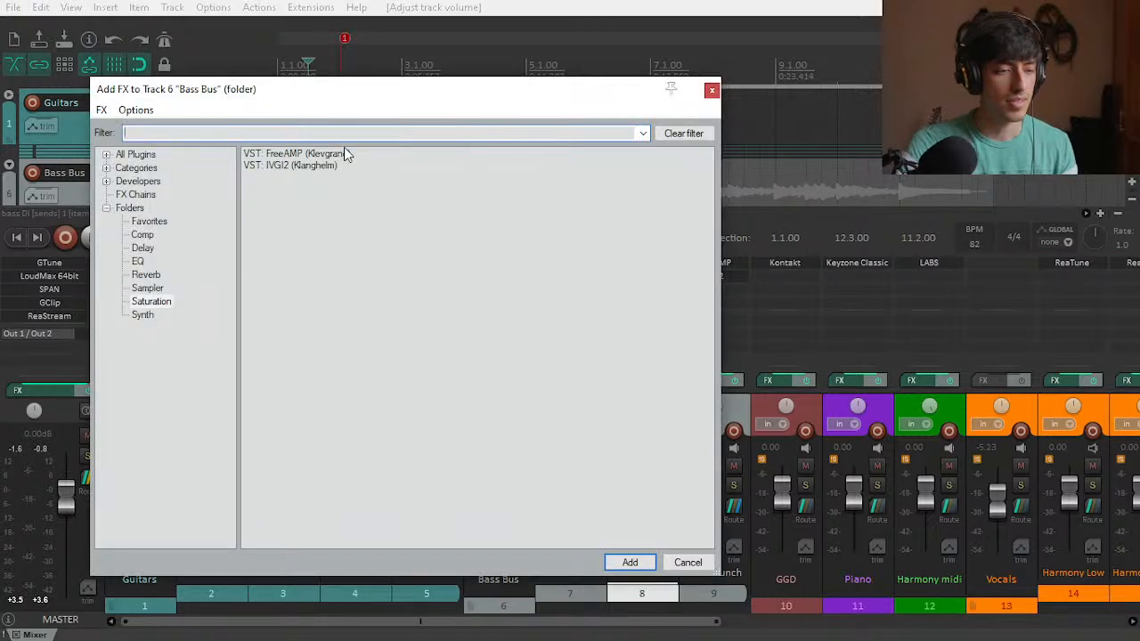
pyautogui.write('COMP')
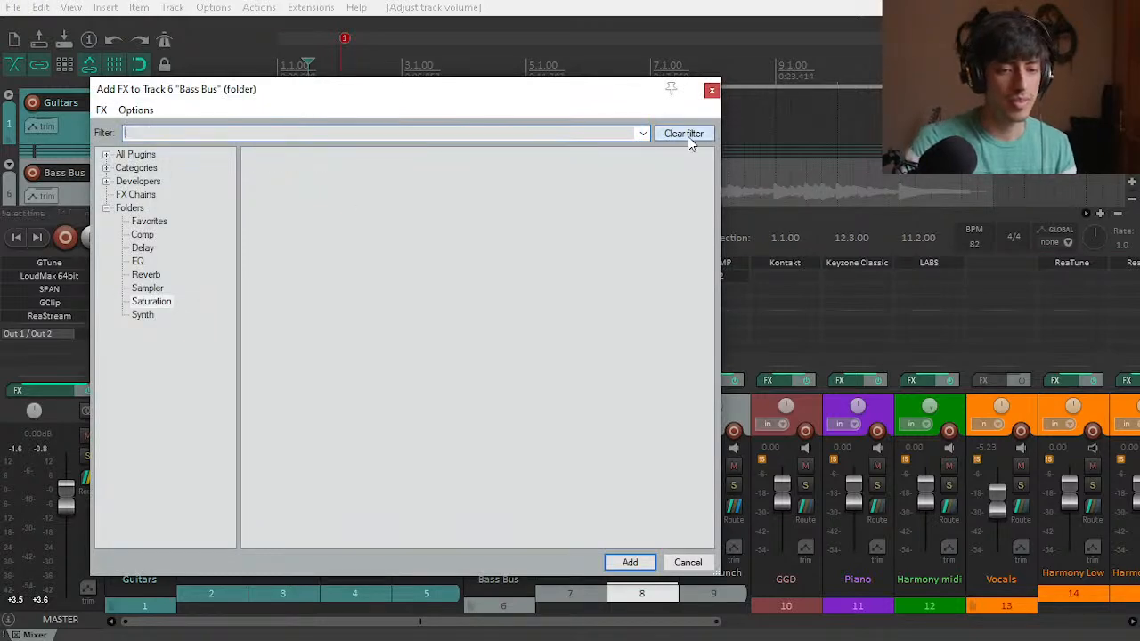
pyautogui.click(687, 133)
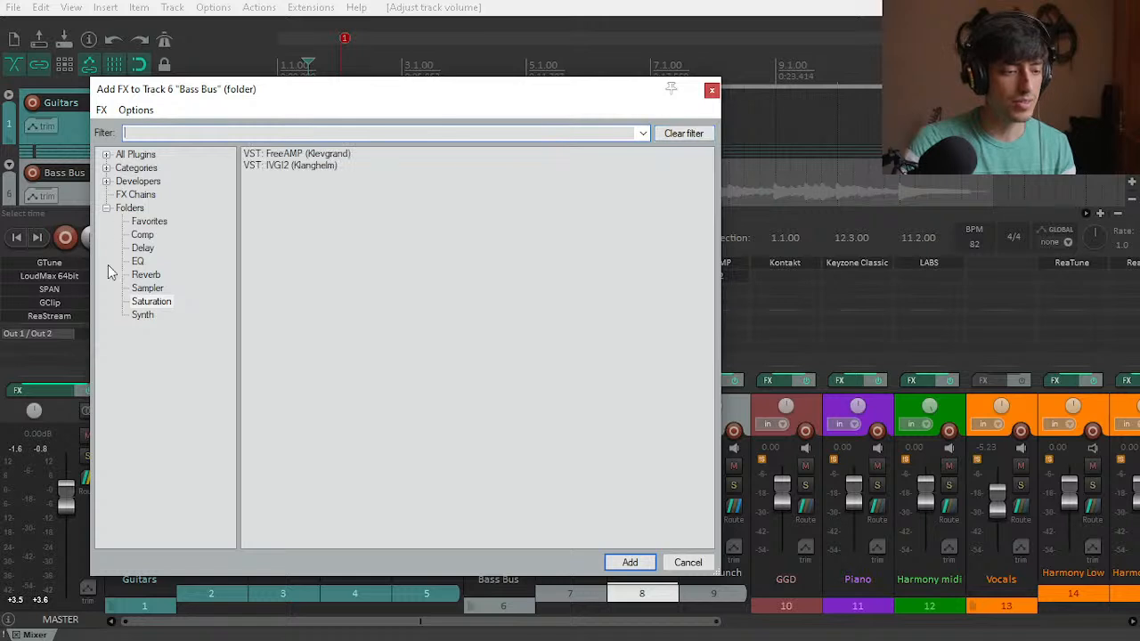
pyautogui.click(144, 235)
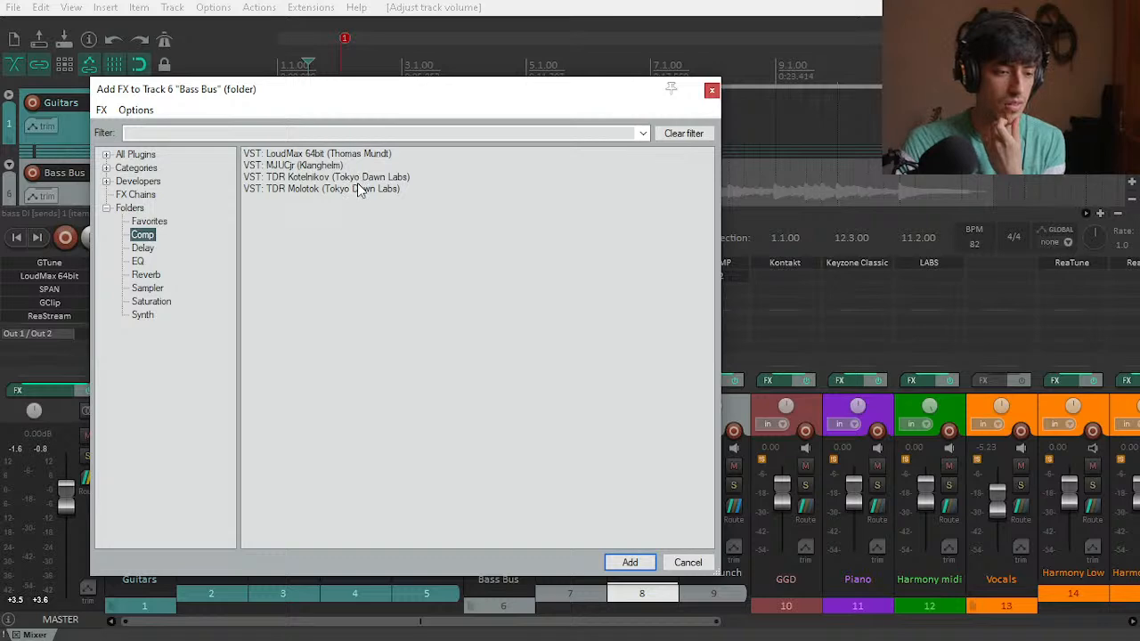
pyautogui.click(333, 167)
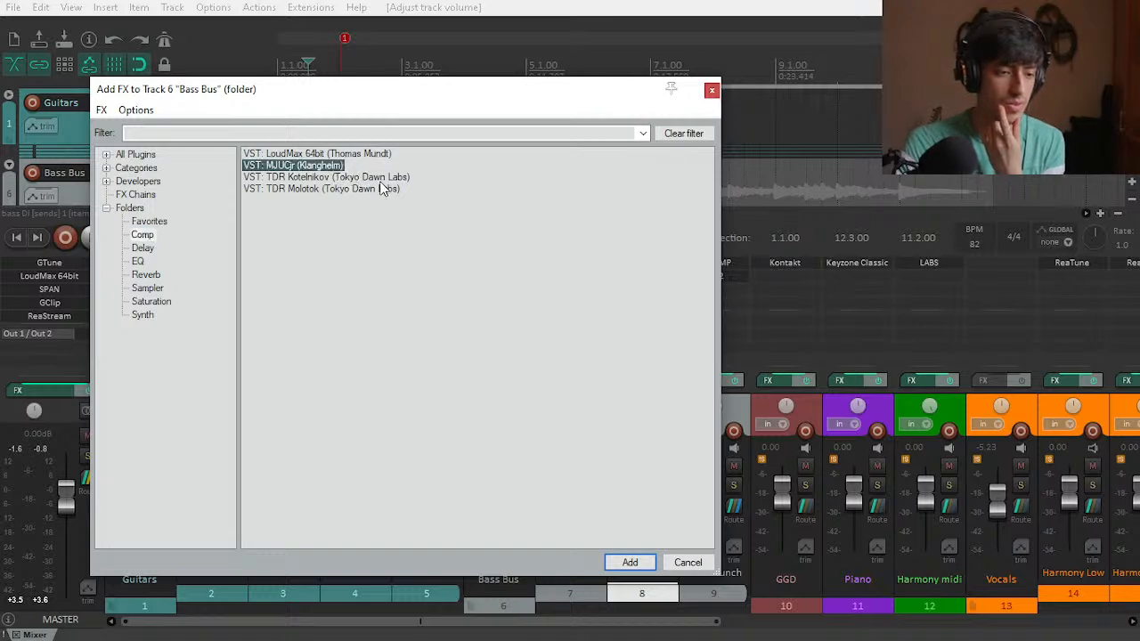
pyautogui.doubleClick(316, 167)
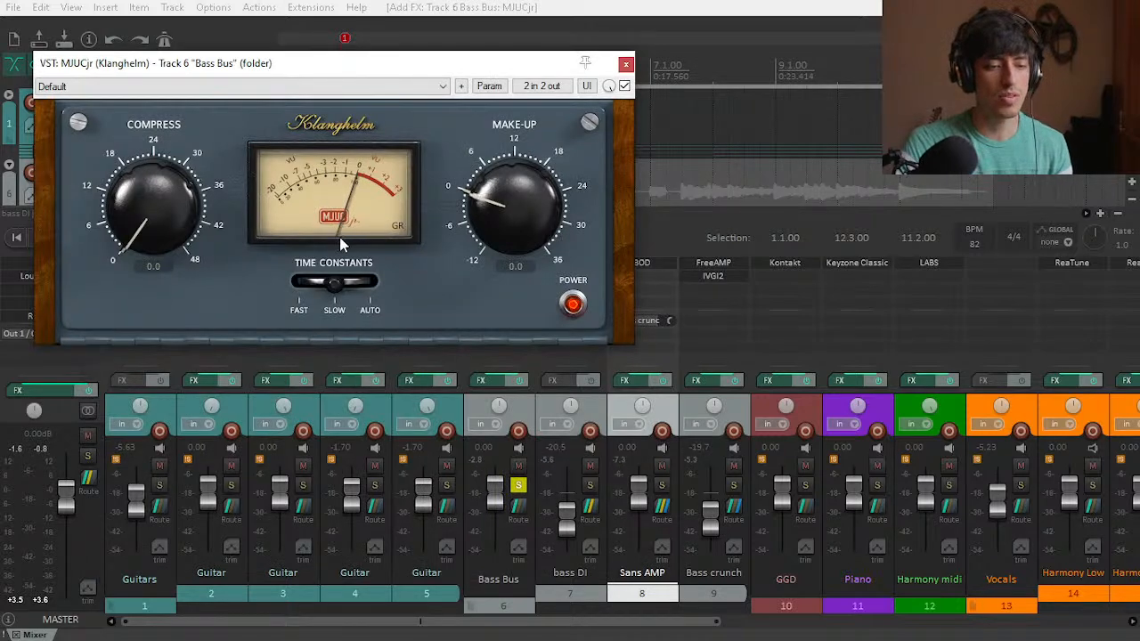
# Step: Start playback and set MJUCjr's Time Constants to Fast and Compress to 33.2
pyautogui.press('space')
pyautogui.click(322, 282)
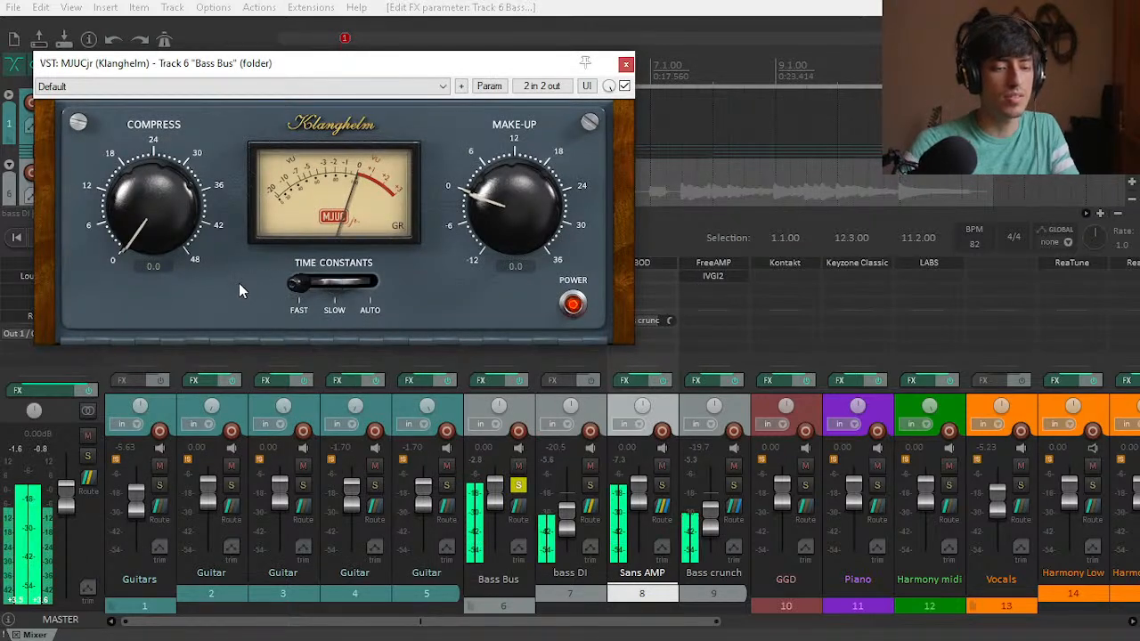
pyautogui.moveTo(147, 230); pyautogui.dragTo(338, 91)
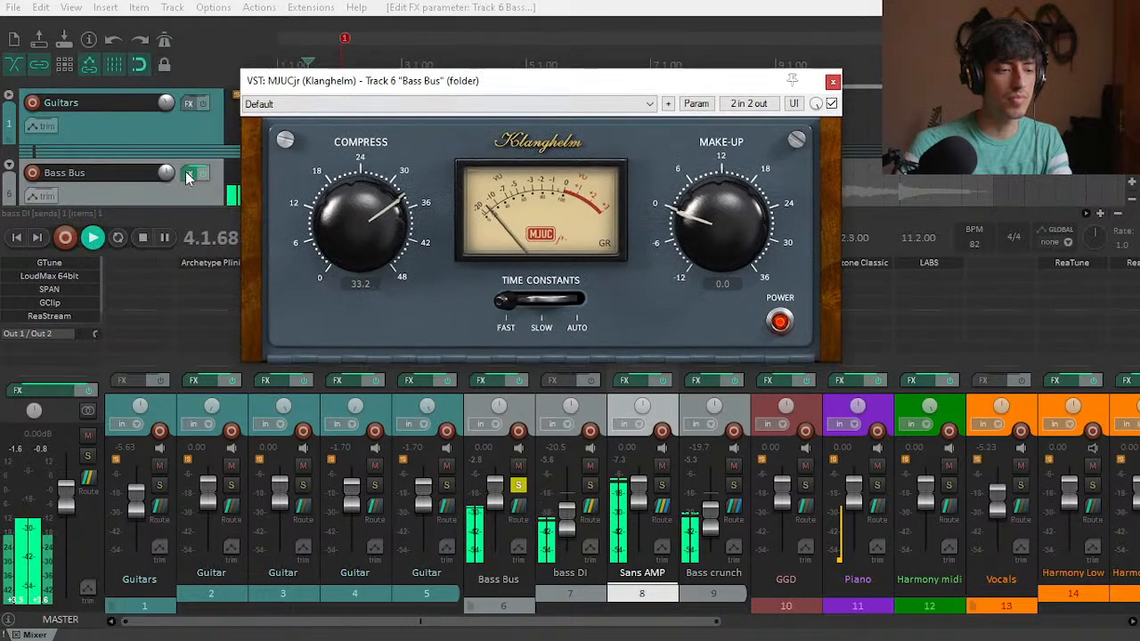
# Step: Open the master track's GClip, arrange its window beside MJUCjr to watch the waveform, and bypass MJUCjr for comparison
pyautogui.click(49, 303)
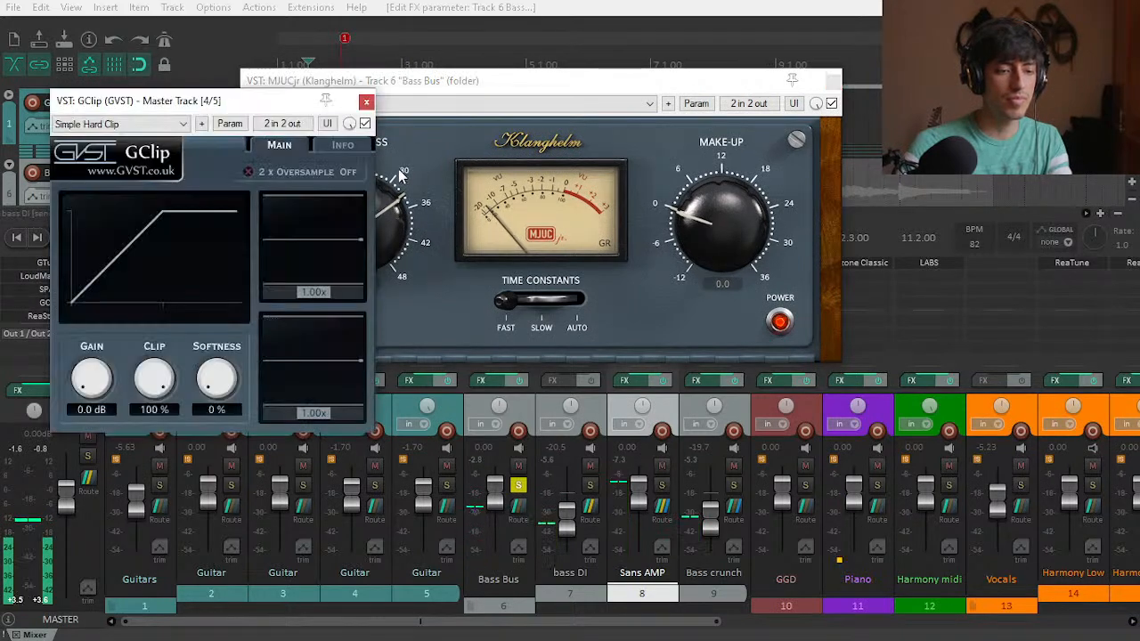
pyautogui.moveTo(134, 95); pyautogui.dragTo(867, 87)
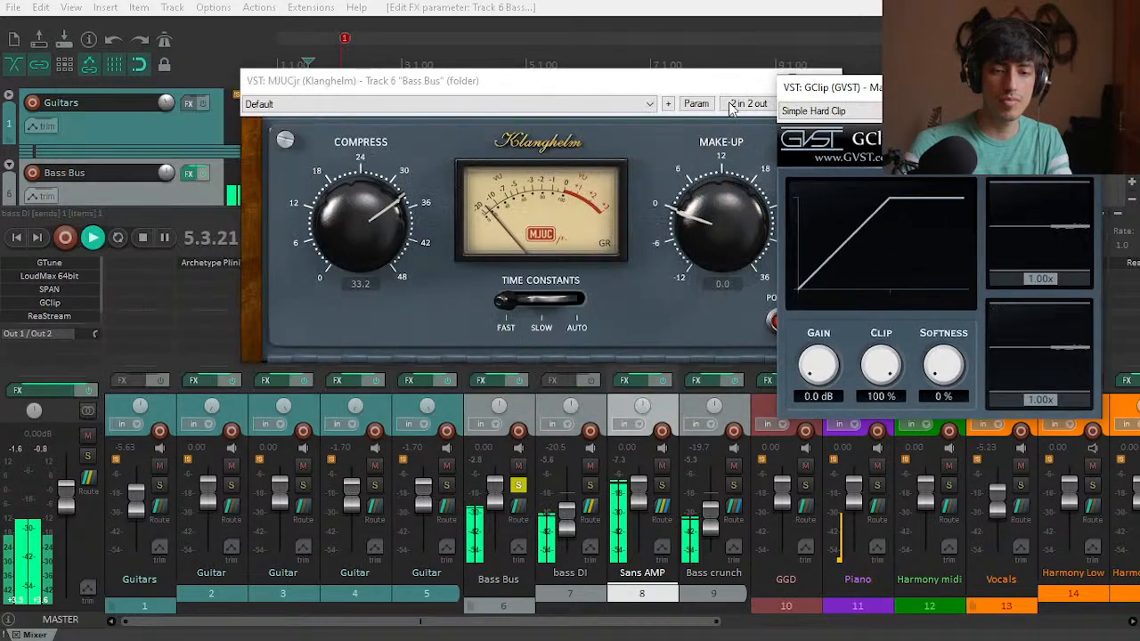
pyautogui.click(386, 89)
pyautogui.moveTo(385, 89); pyautogui.dragTo(216, 53)
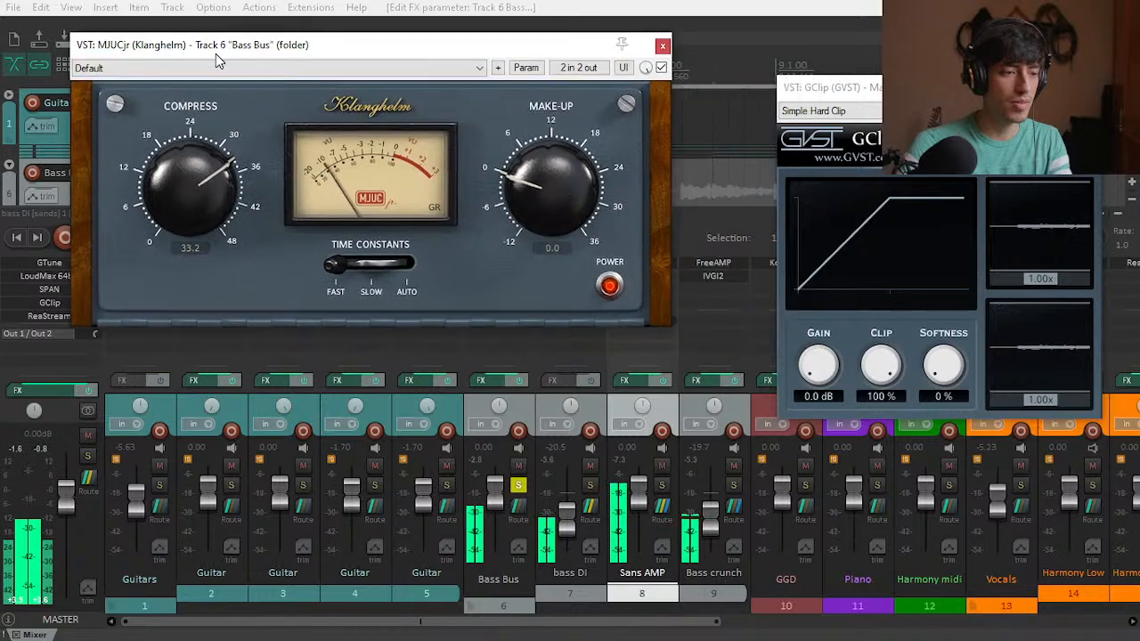
pyautogui.click(660, 67)
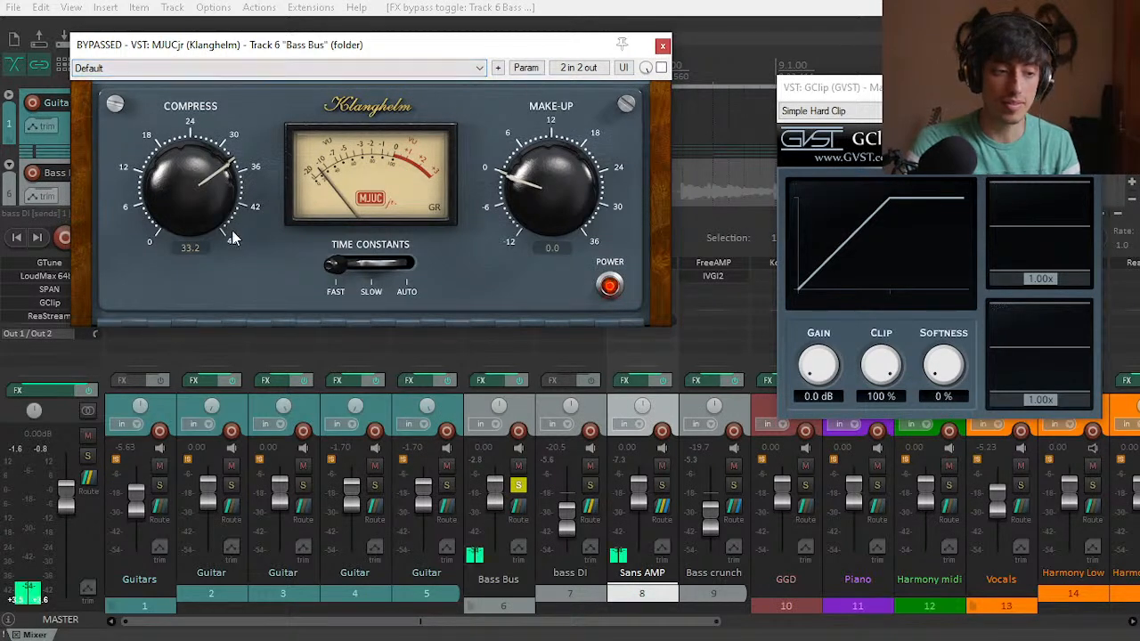
# Step: Try MJUCjr's Compress at 48, set Make-up to 2.2 and Compress to 39.1, and re-enable the bypassed plugin
pyautogui.moveTo(216, 213); pyautogui.dragTo(242, 7)
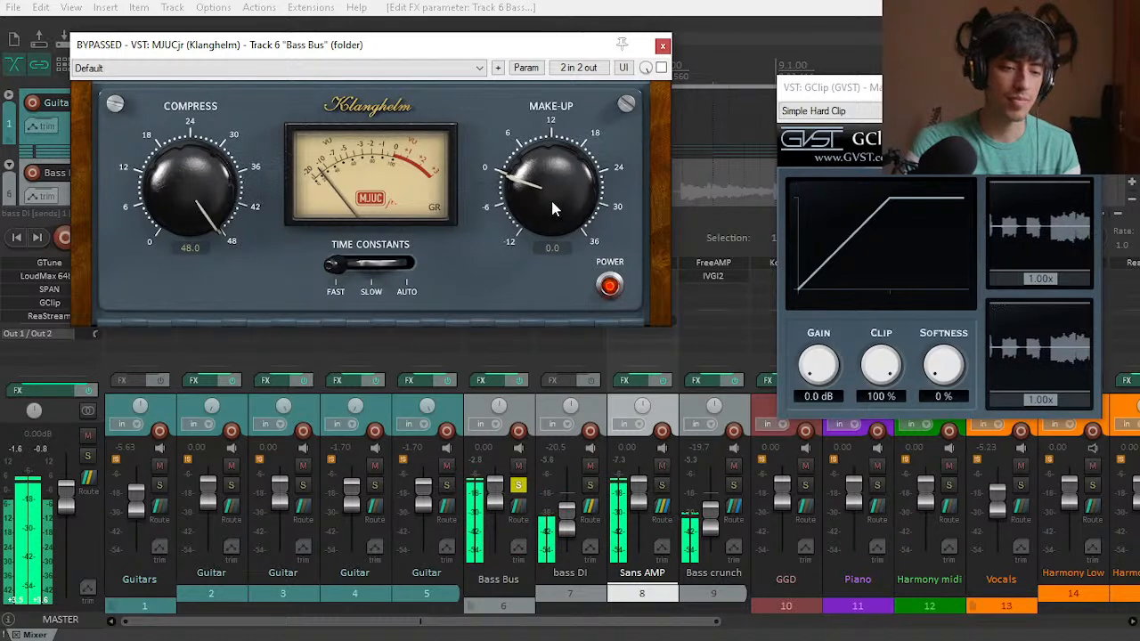
pyautogui.moveTo(550, 197); pyautogui.dragTo(542, 183)
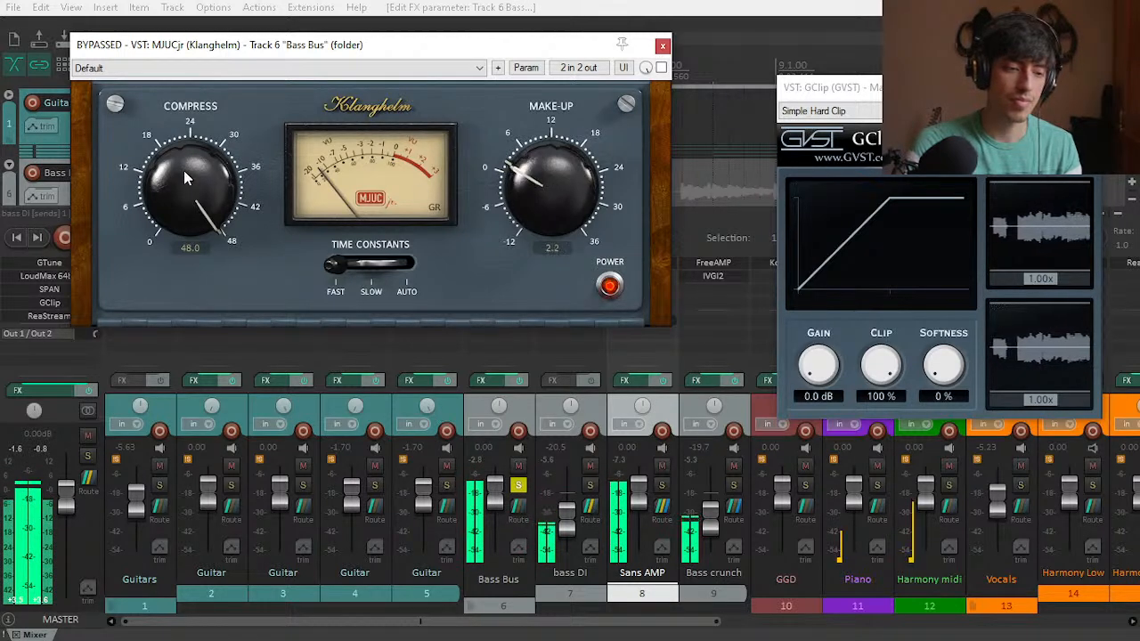
pyautogui.moveTo(173, 237); pyautogui.dragTo(170, 263)
pyautogui.moveTo(239, 176); pyautogui.dragTo(194, 167)
pyautogui.click(660, 67)
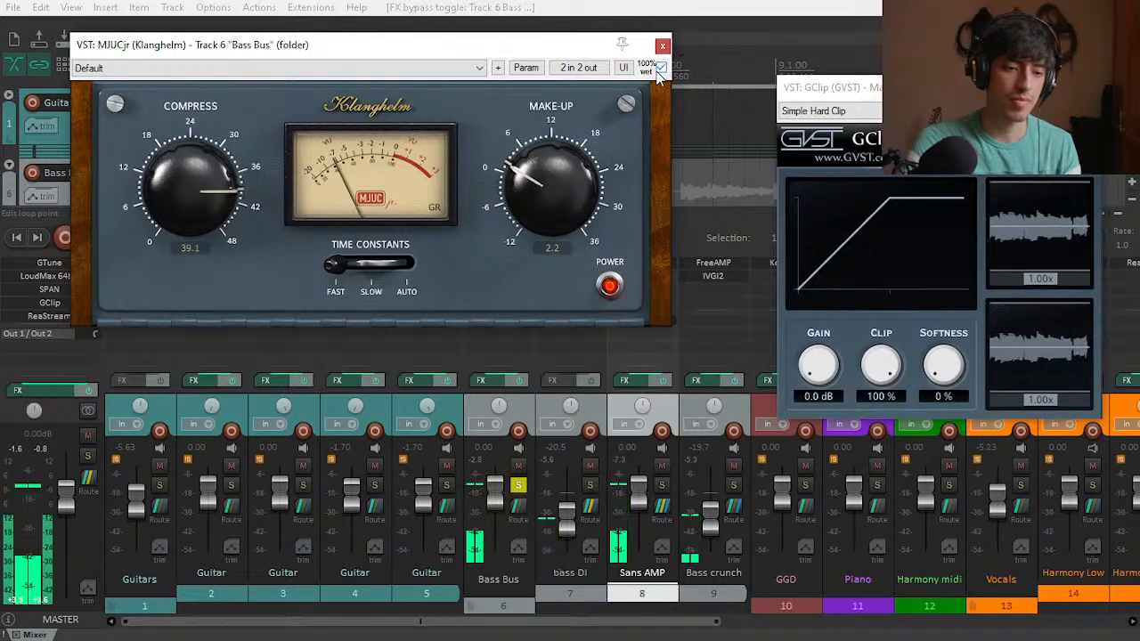
# Step: Lower MJUCjr's Compress to 26.2, raise Make-up to 11.4, and close the plugin window
pyautogui.moveTo(207, 195); pyautogui.dragTo(203, 285)
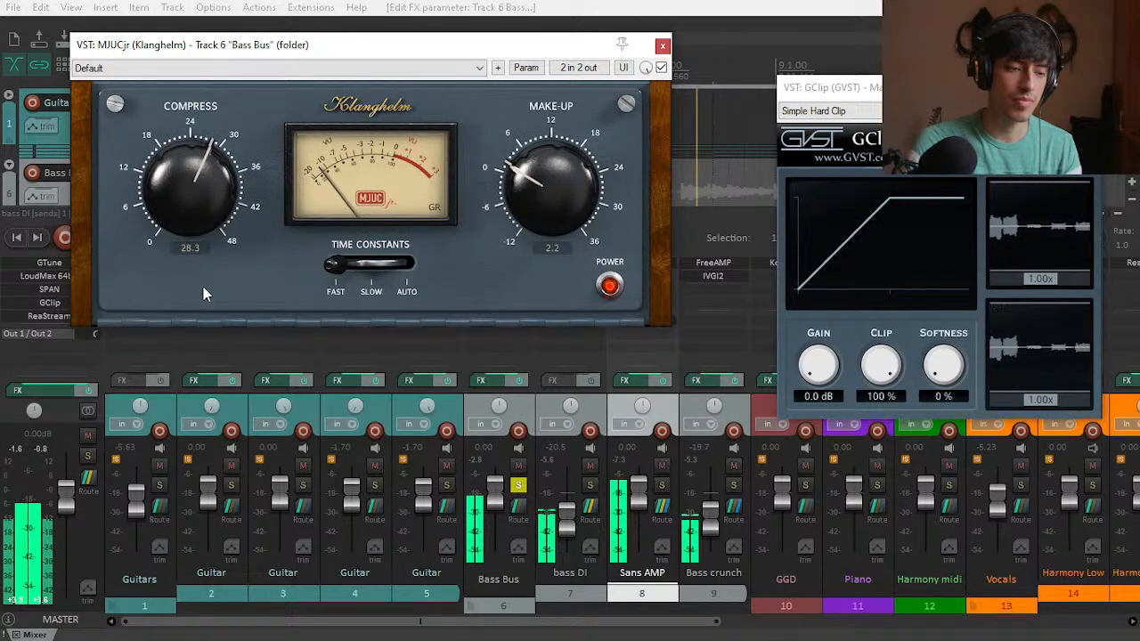
pyautogui.scroll(-2, 171, 210)
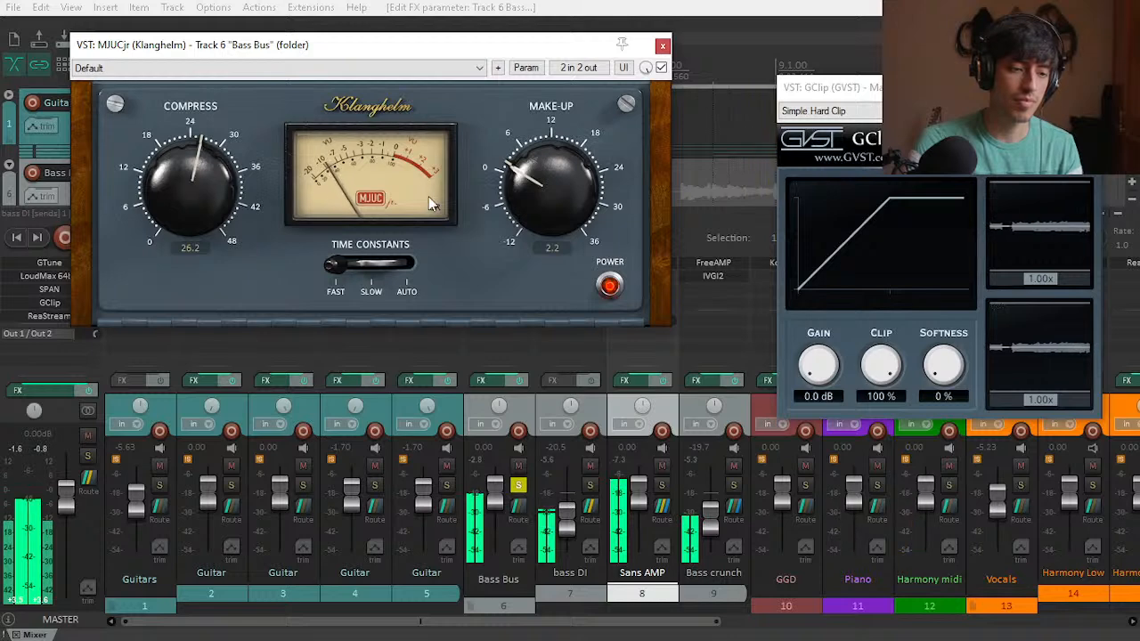
pyautogui.moveTo(509, 213); pyautogui.dragTo(522, 122)
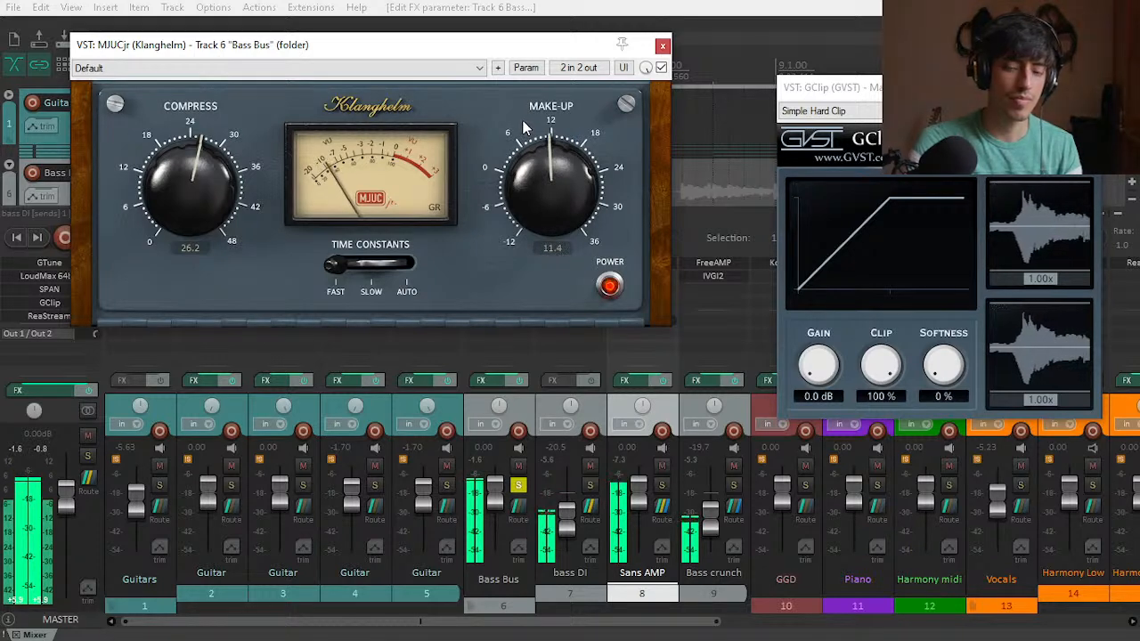
pyautogui.click(662, 46)
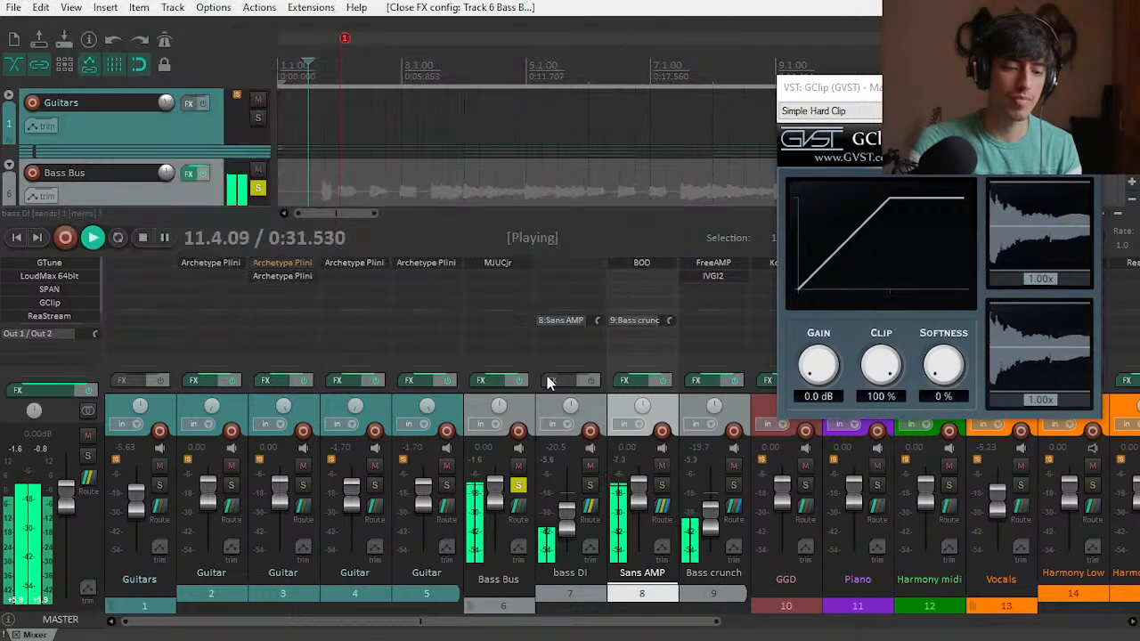
# Step: Clear the Bass Bus solo, stop playback, and close the GClip window and the mixer
pyautogui.click(518, 485)
pyautogui.press('space')
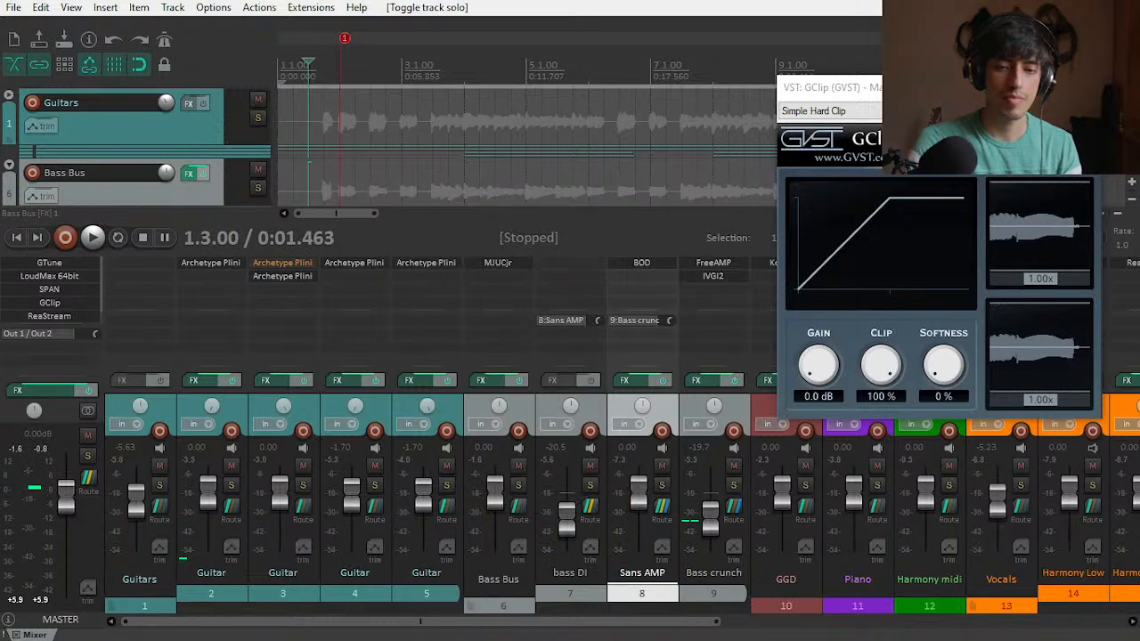
pyautogui.press('Escape')
pyautogui.hotkey('ctrl', 'm')
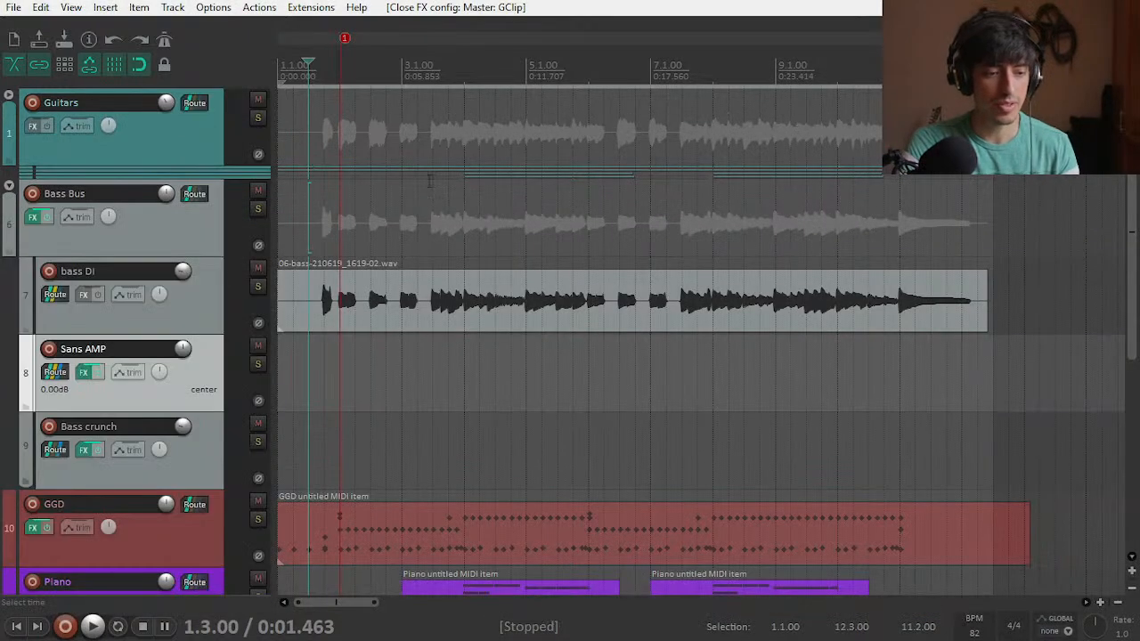
# Step: Play the full mix, collapse the Bass Bus folder's child tracks, and stop playback
pyautogui.press('space')
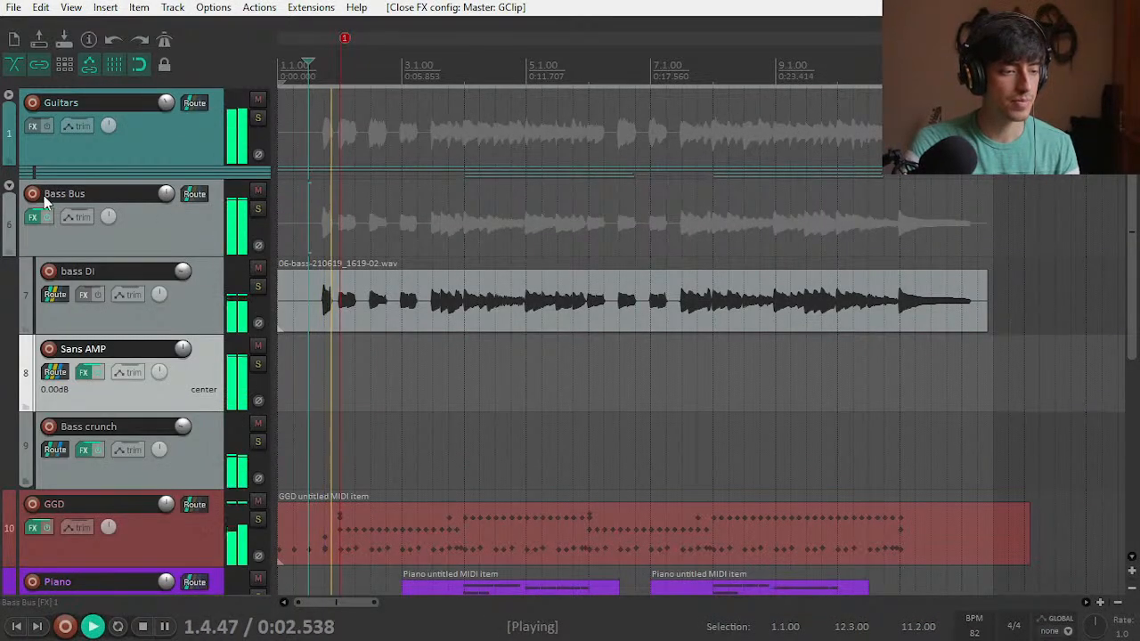
pyautogui.click(8, 189)
pyautogui.click(8, 188)
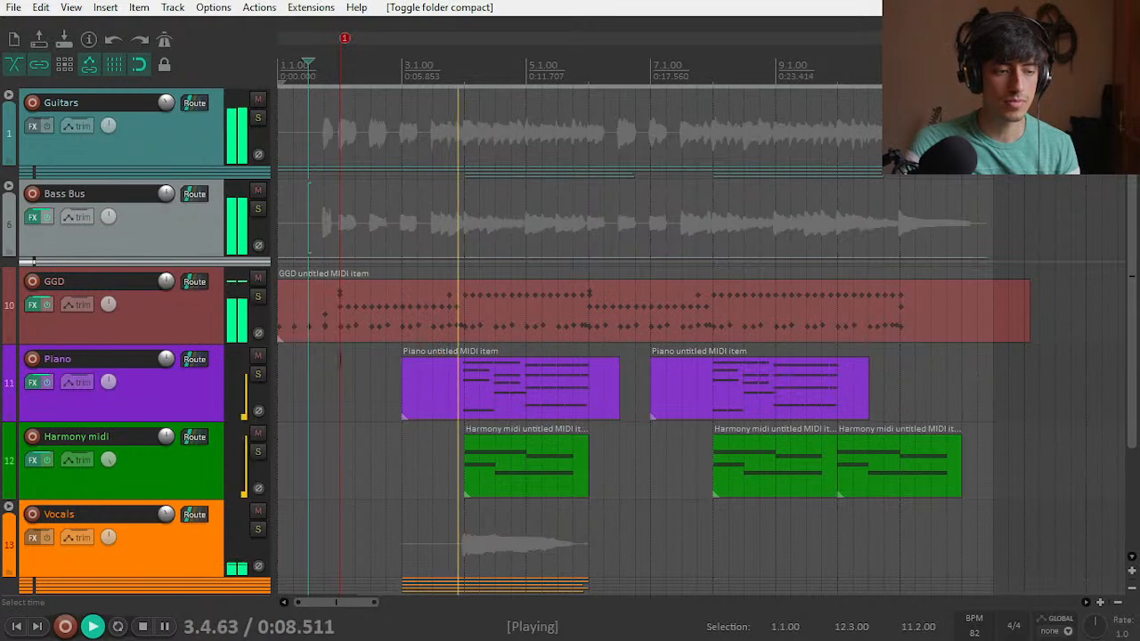
pyautogui.press('space')
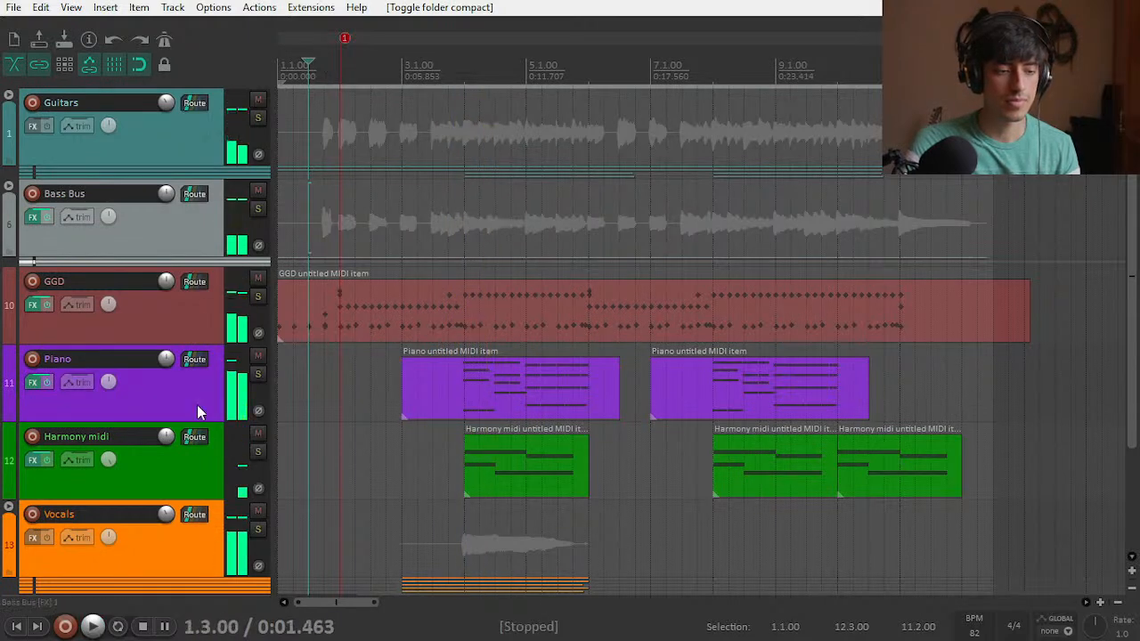
# Step: Mute the Vocals folder and play the mix while toggling the Bass Bus mute and solo to compare
pyautogui.click(258, 514)
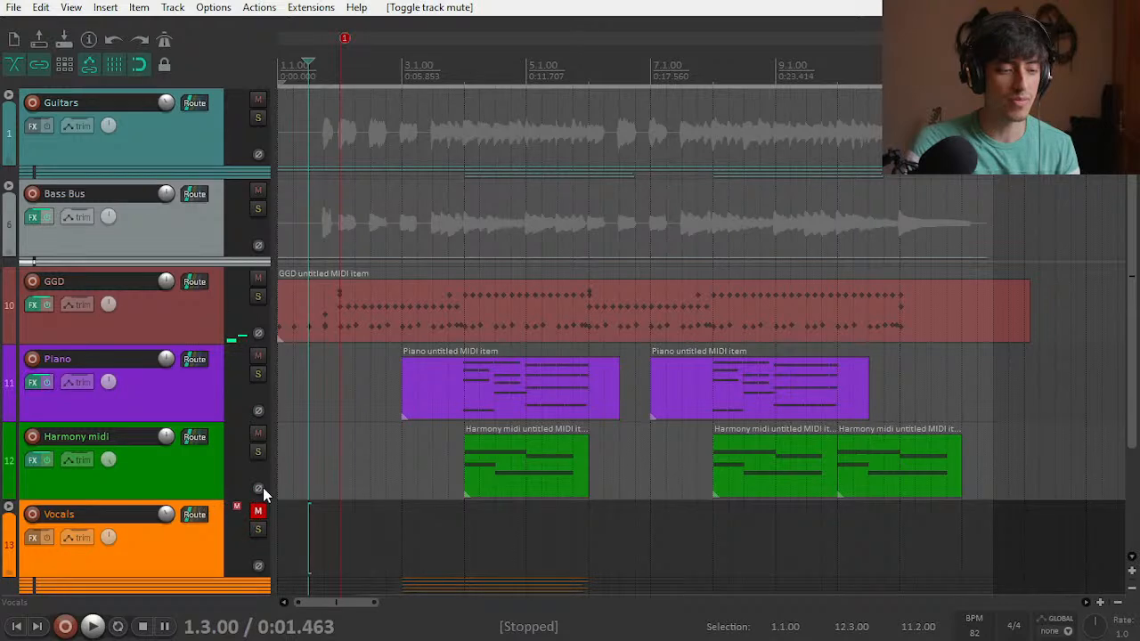
pyautogui.press('space')
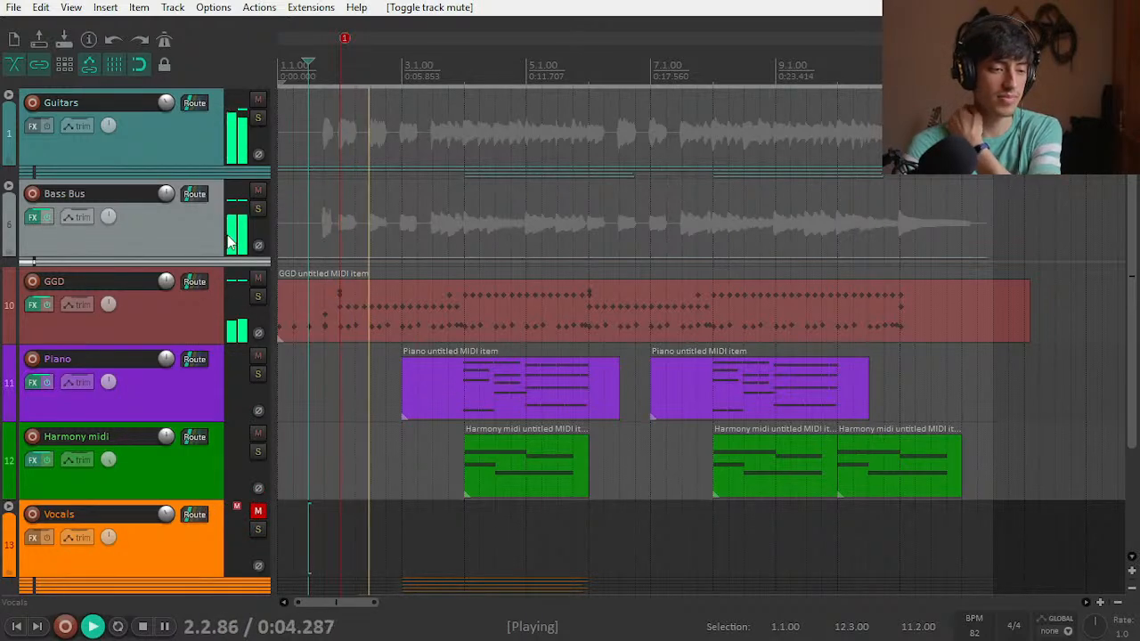
pyautogui.click(258, 189)
pyautogui.click(258, 190)
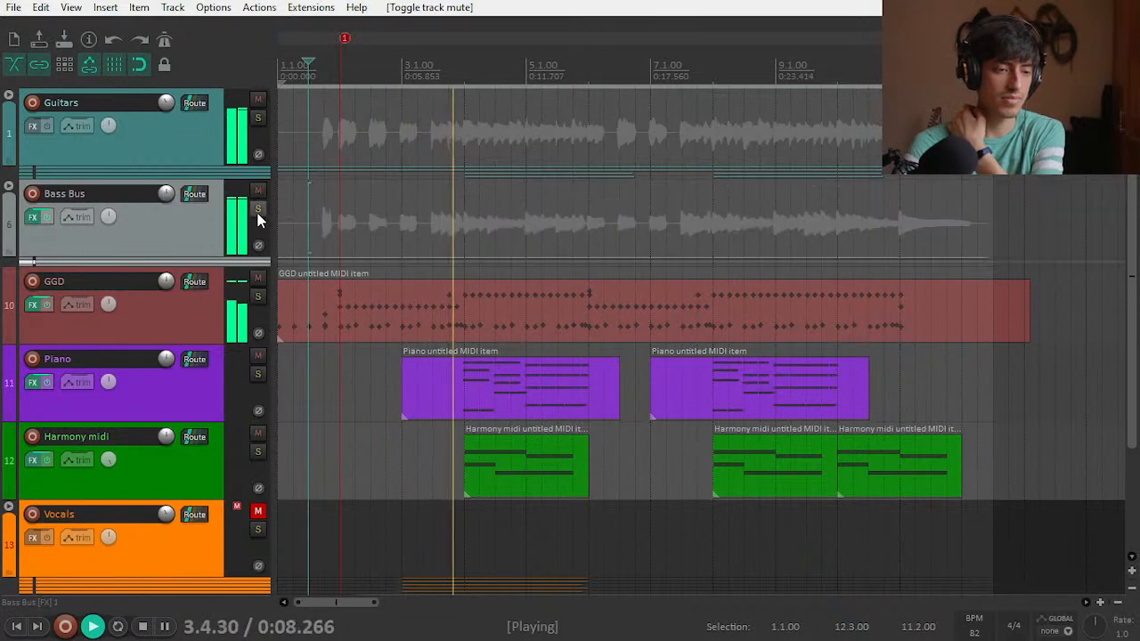
pyautogui.click(258, 210)
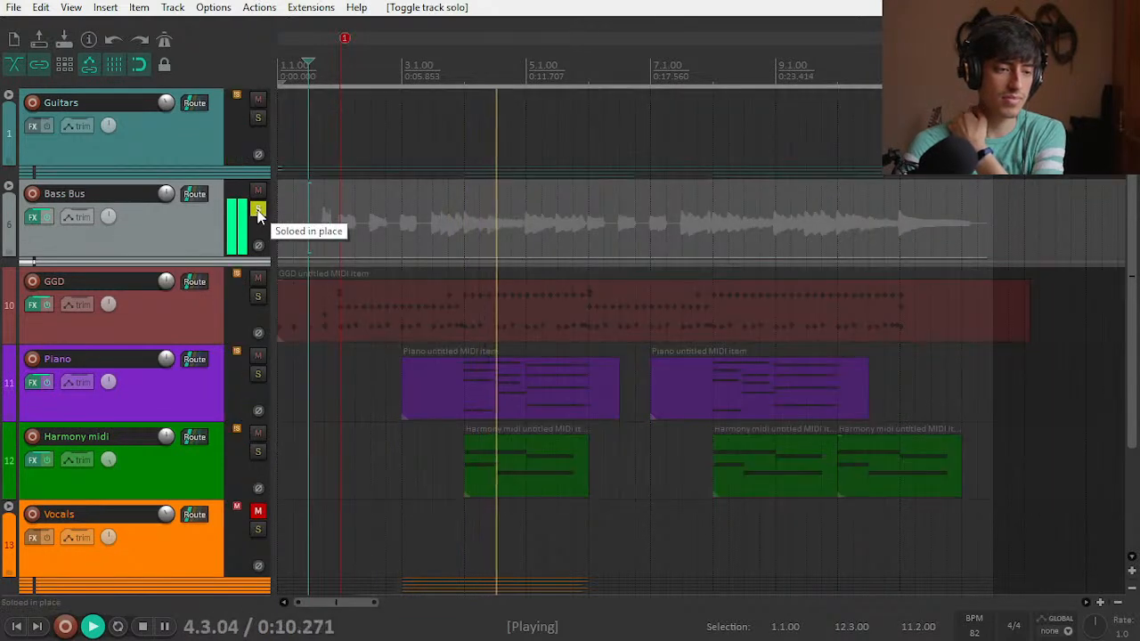
pyautogui.click(258, 210)
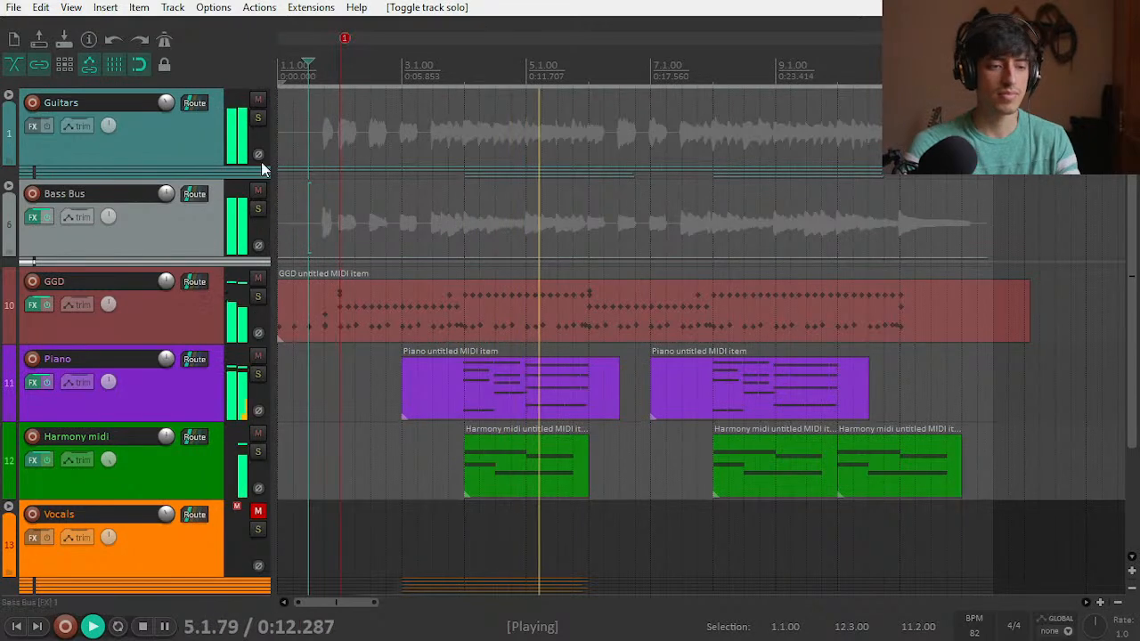
# Step: Replay the section with Bass Bus soloed, stop playback, and clear the solo
pyautogui.press('space')
pyautogui.click(258, 211)
pyautogui.press('space')
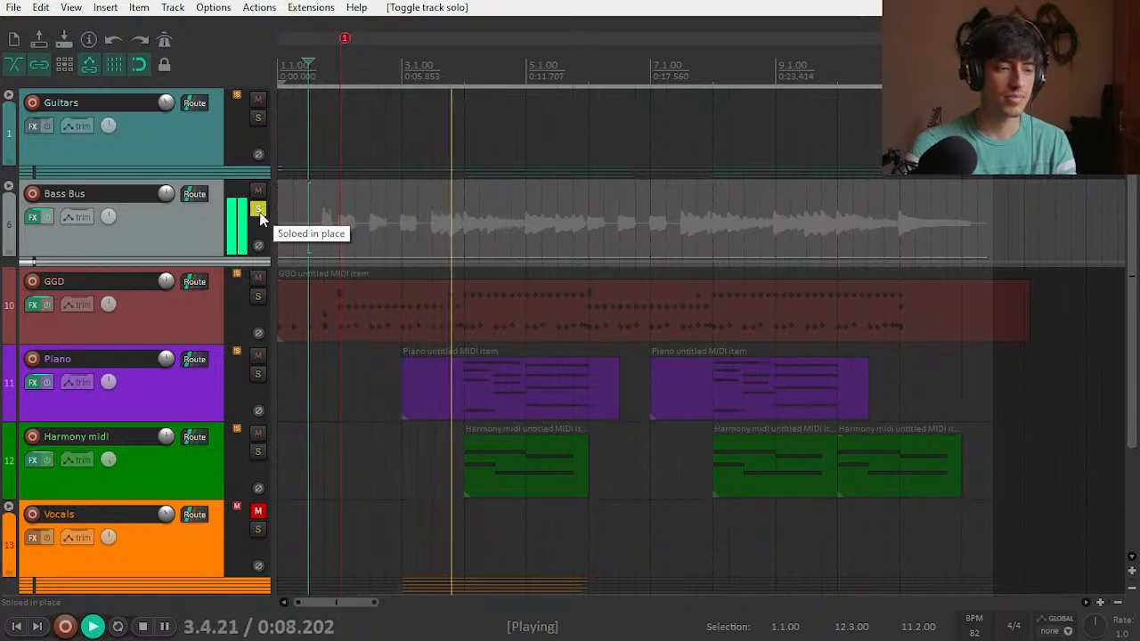
pyautogui.press('space')
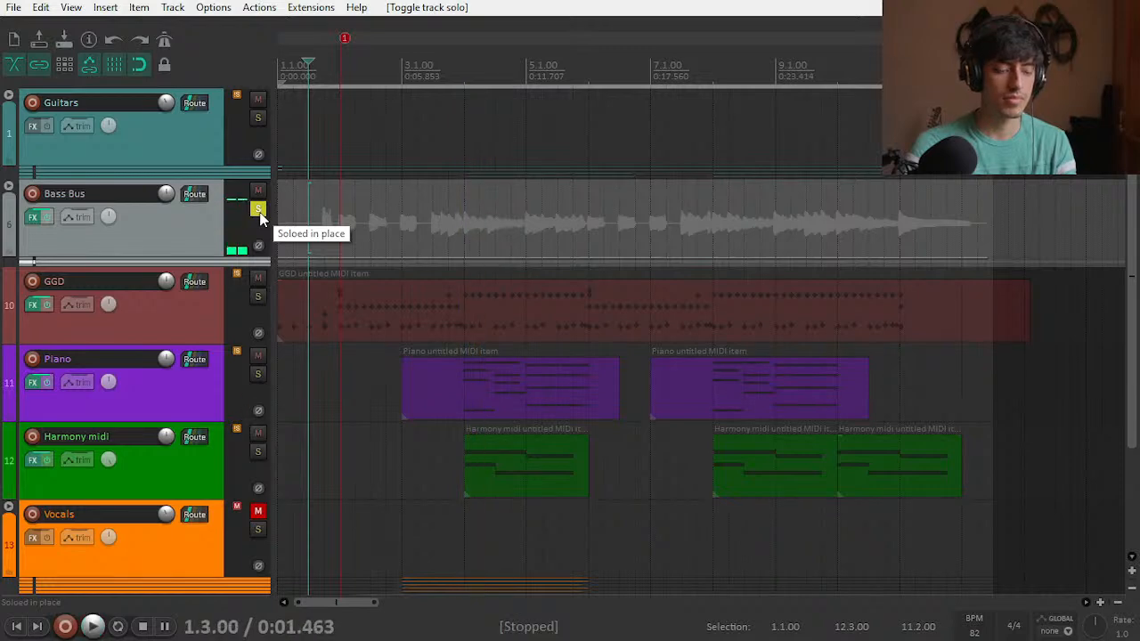
pyautogui.click(257, 208)
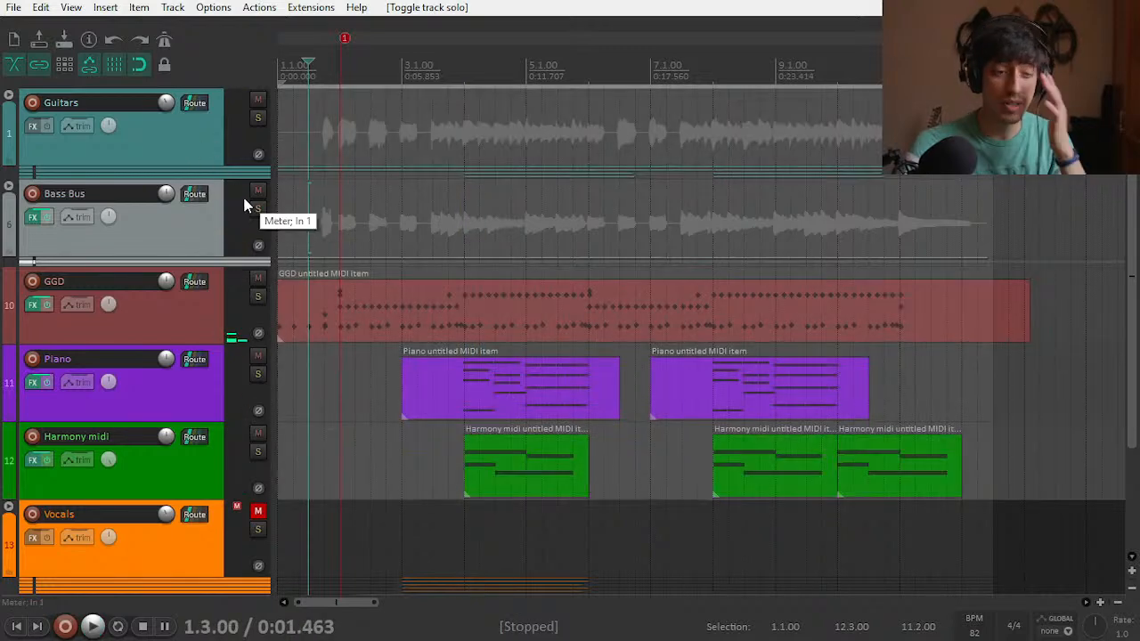
# Step: Expand the Guitars folder to show its four guitar tracks at small height, and start playback
pyautogui.click(9, 95)
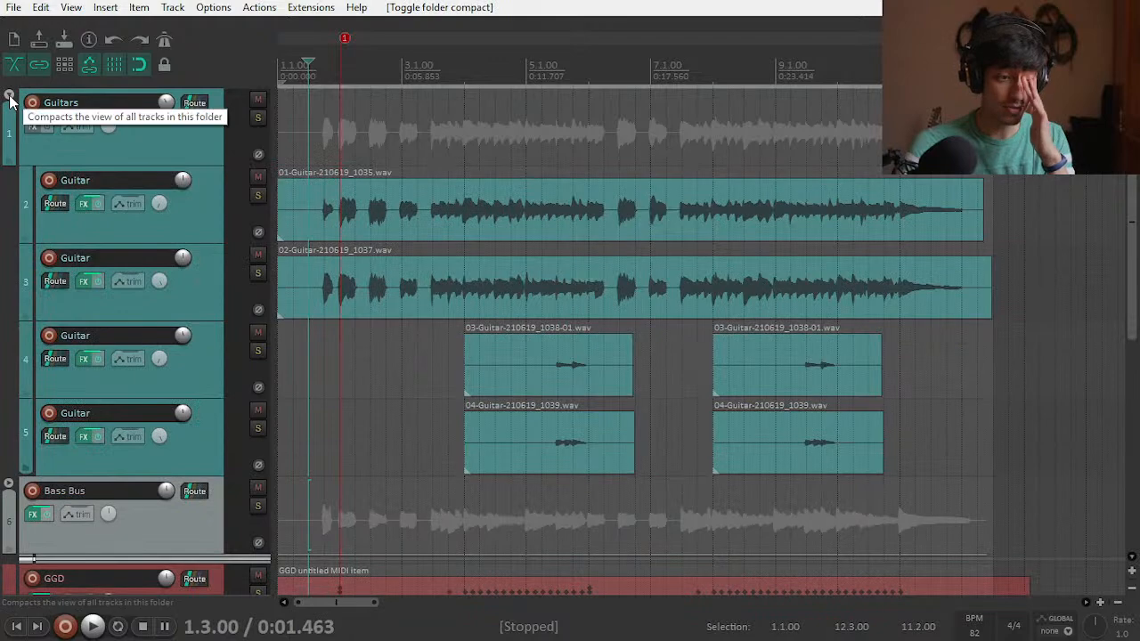
pyautogui.click(9, 95)
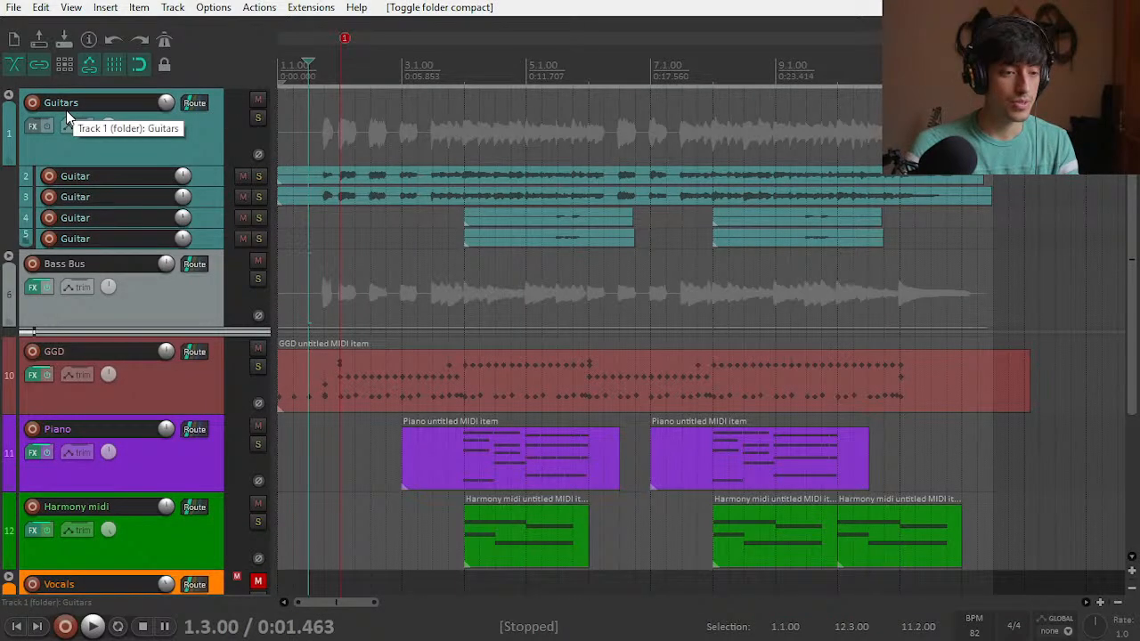
pyautogui.press('space')
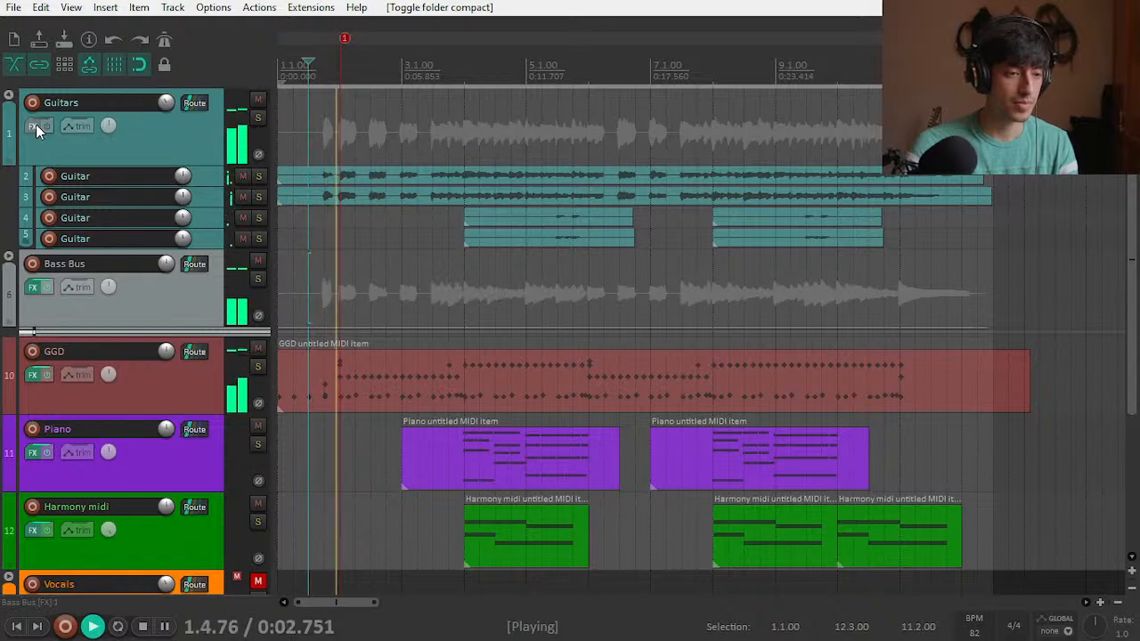
# Step: Find ReEQ among all plugins with the filter EQ and insert it on the Guitars folder track
pyautogui.click(33, 126)
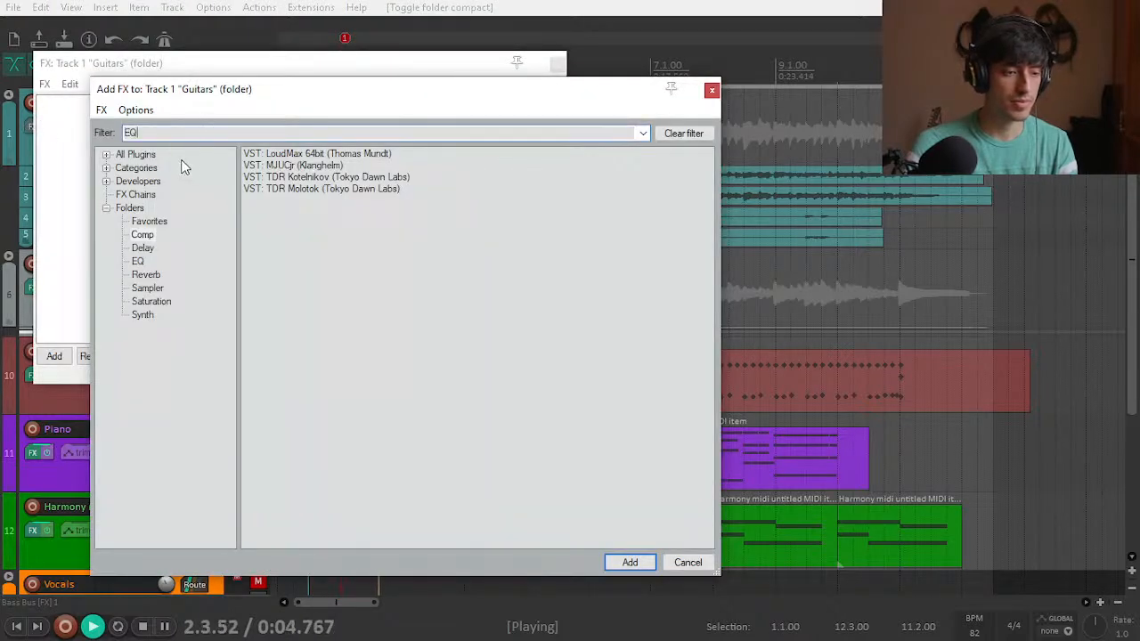
pyautogui.click(143, 156)
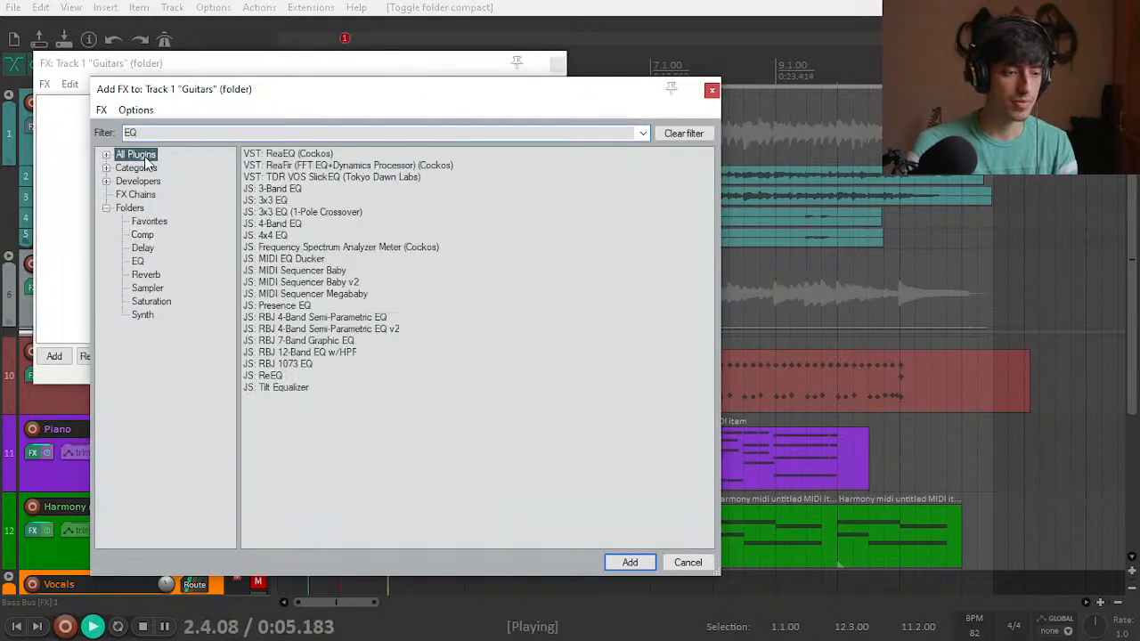
pyautogui.doubleClick(274, 378)
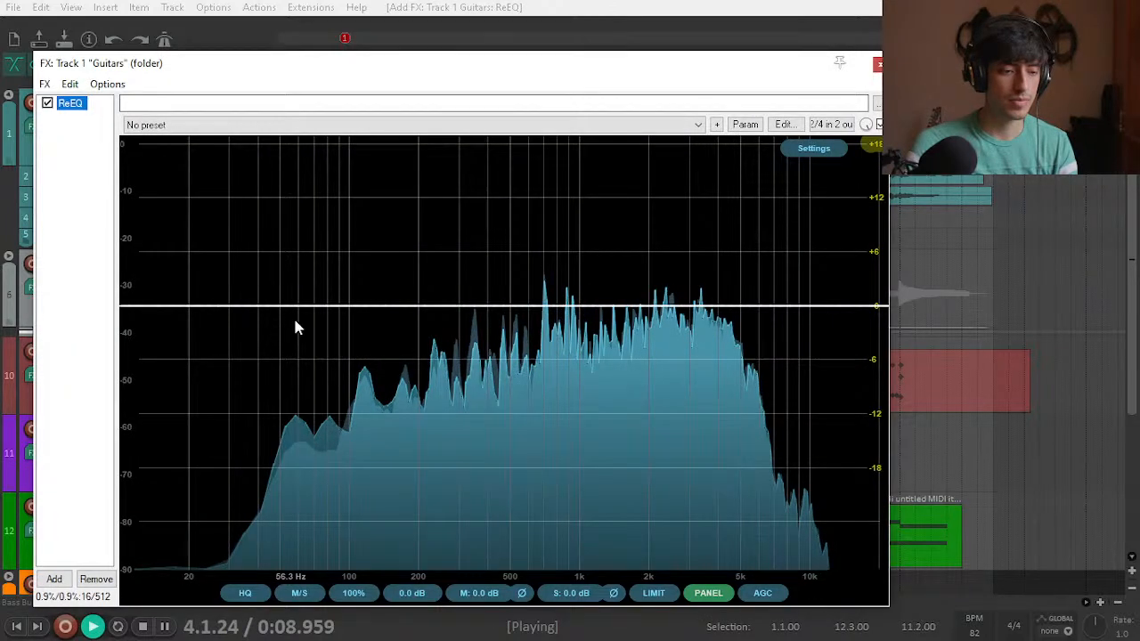
# Step: Add a ReEQ band at about 60 Hz and make it a Low Cut with a 36 dB slope
pyautogui.doubleClick(297, 327)
pyautogui.click(316, 506)
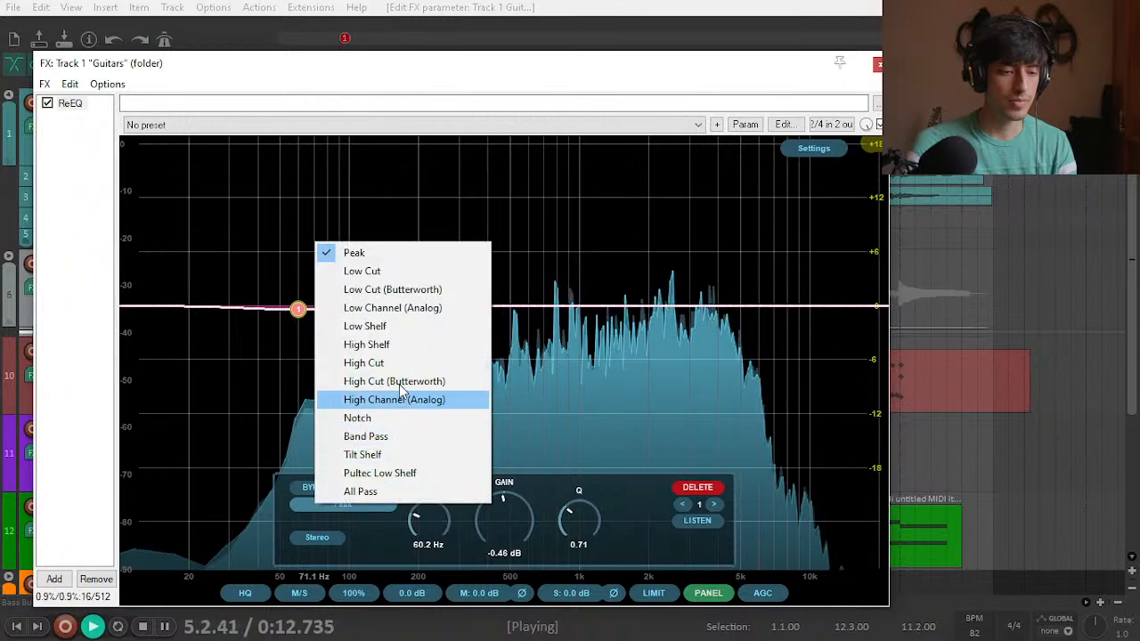
pyautogui.click(397, 271)
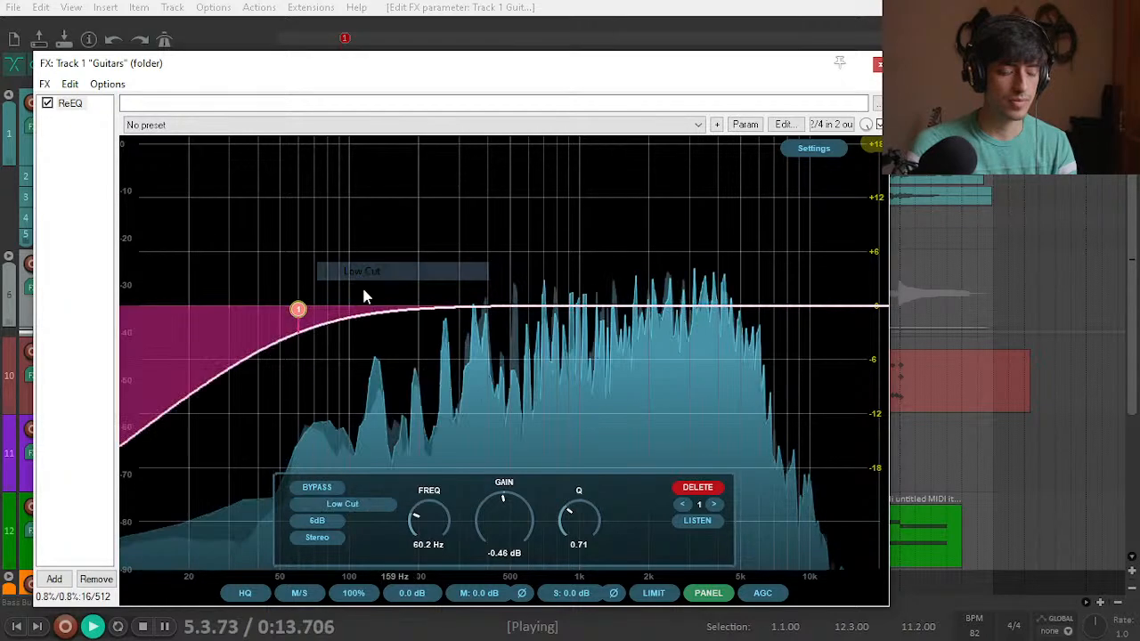
pyautogui.click(317, 520)
pyautogui.click(365, 444)
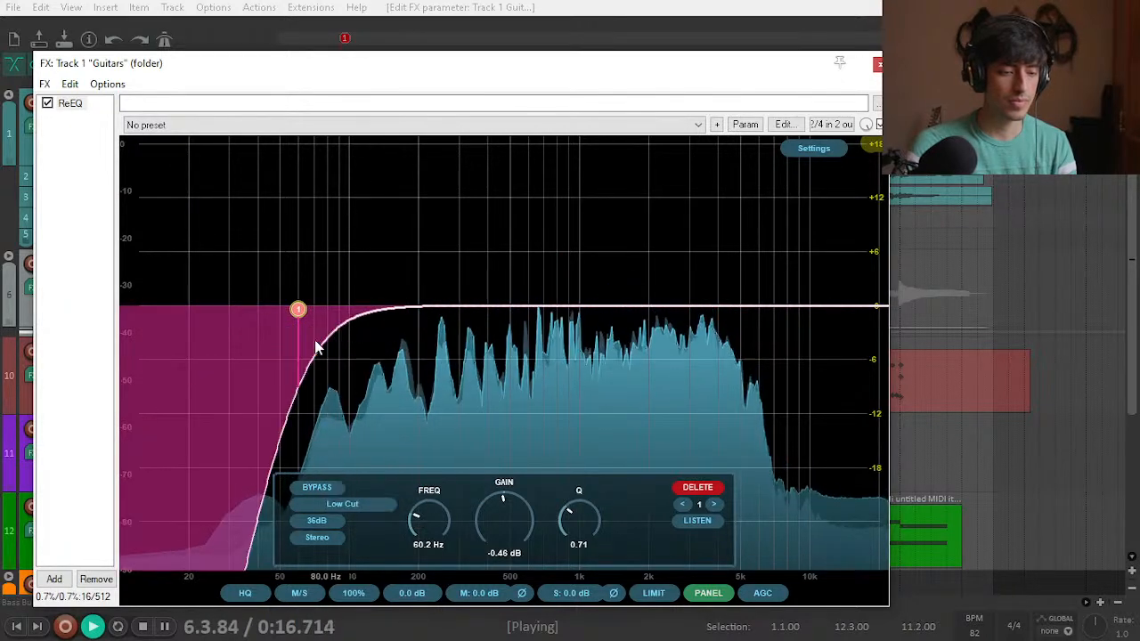
# Step: Restart playback, move the low cut to 92.9 Hz, and set its slope to 24 dB
pyautogui.press('space')
pyautogui.press('space')
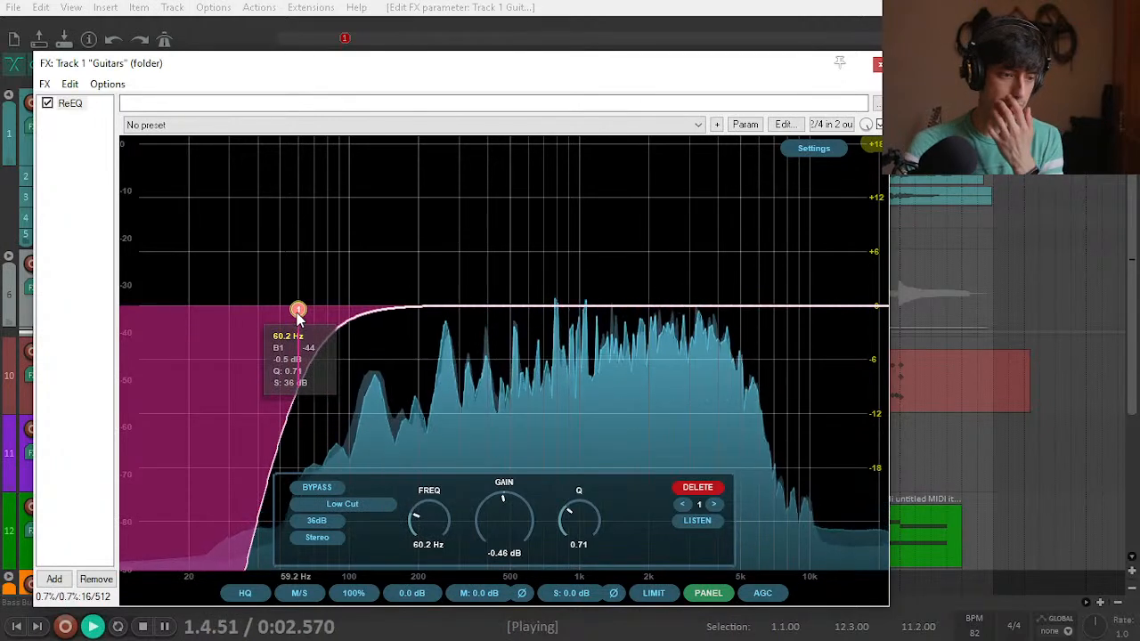
pyautogui.moveTo(303, 313); pyautogui.dragTo(348, 303)
pyautogui.click(313, 522)
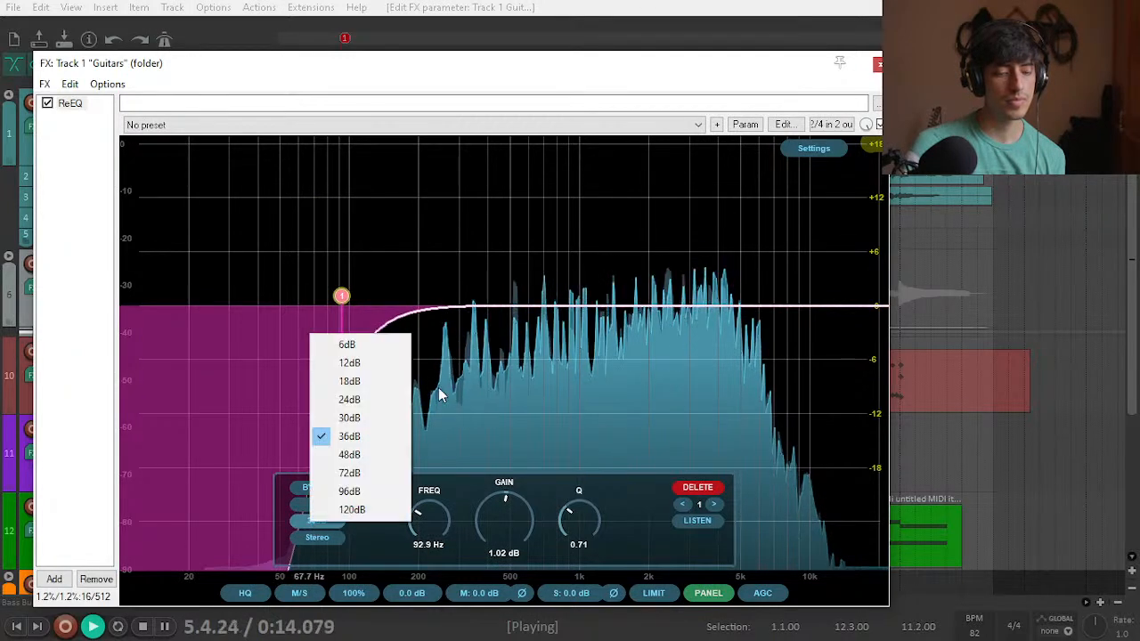
pyautogui.click(361, 399)
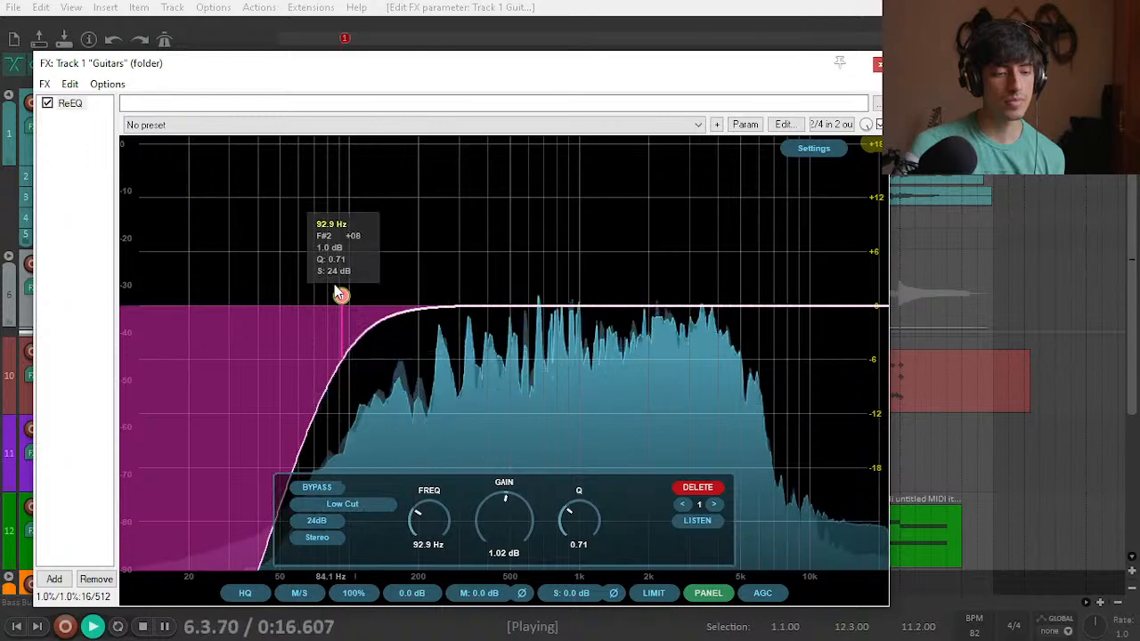
# Step: Set the low cut's slope to 18 dB and raise its frequency to 105 Hz
pyautogui.click(320, 524)
pyautogui.click(362, 385)
pyautogui.moveTo(342, 297); pyautogui.dragTo(354, 298)
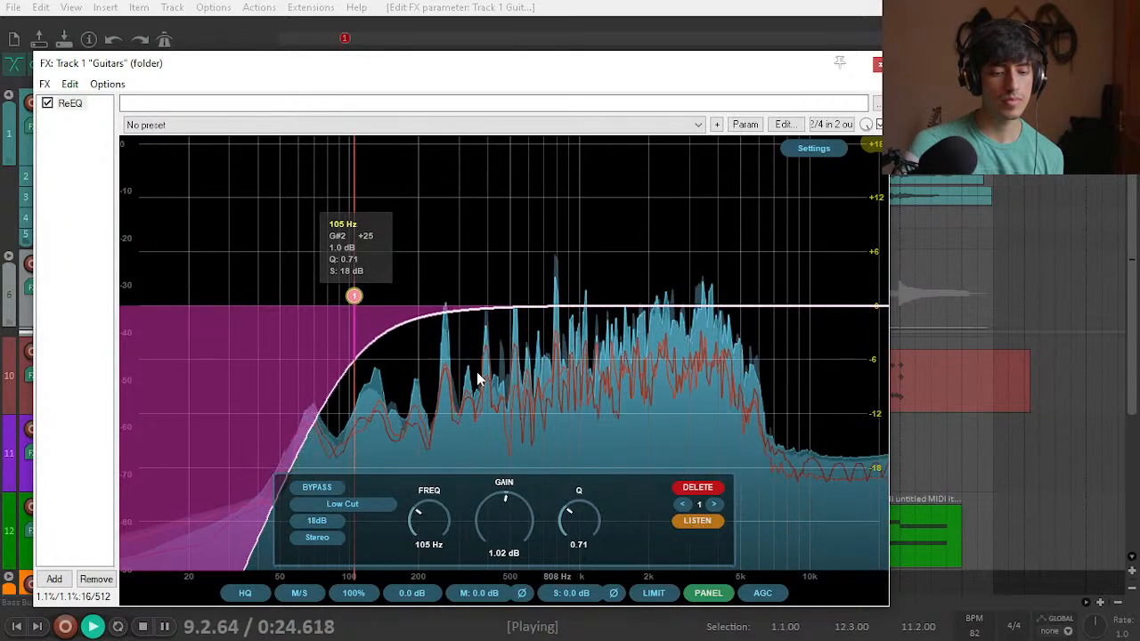
# Step: Nudge the low cut in the Guitars folder's ReEQ to 106 Hz and close the FX window
pyautogui.click(879, 63)
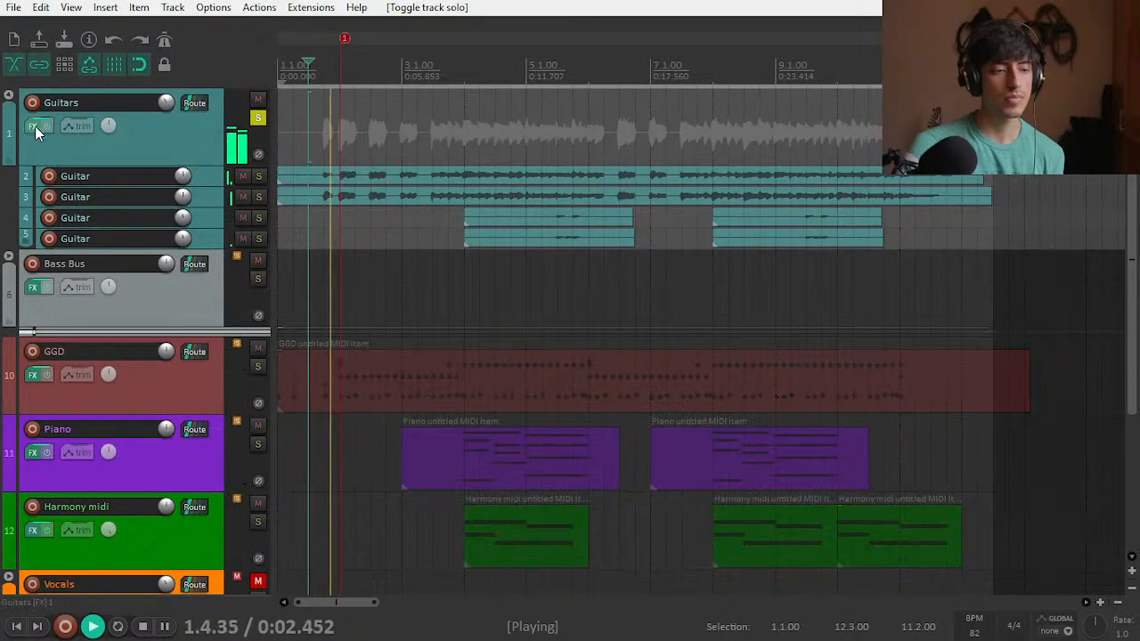
pyautogui.click(35, 125)
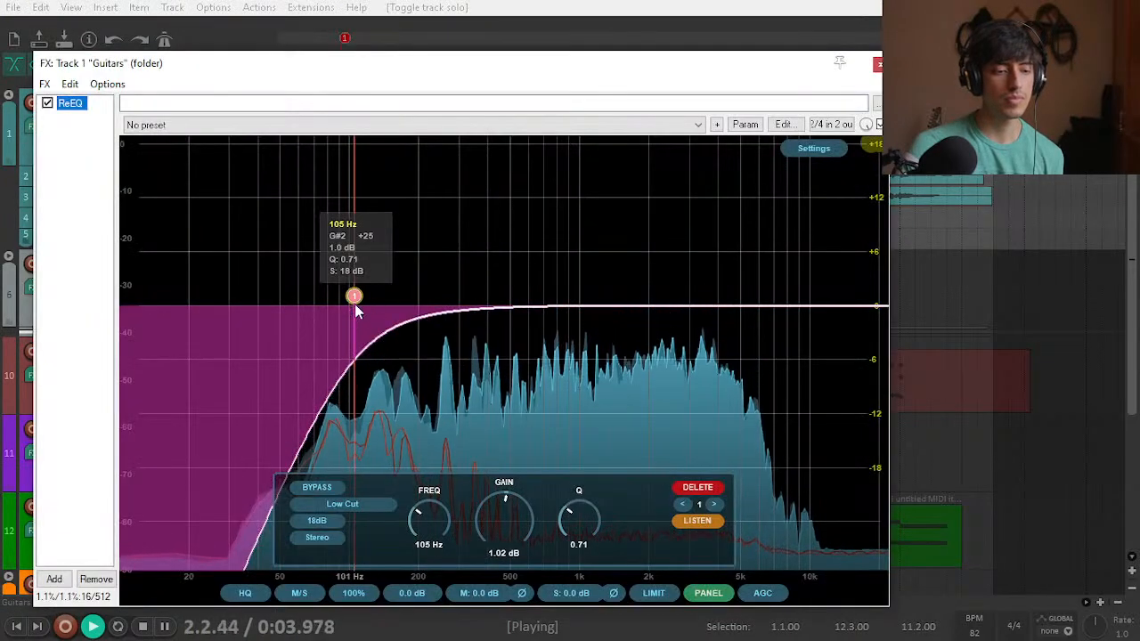
pyautogui.click(354, 309)
pyautogui.moveTo(354, 307); pyautogui.dragTo(356, 307)
pyautogui.click(878, 64)
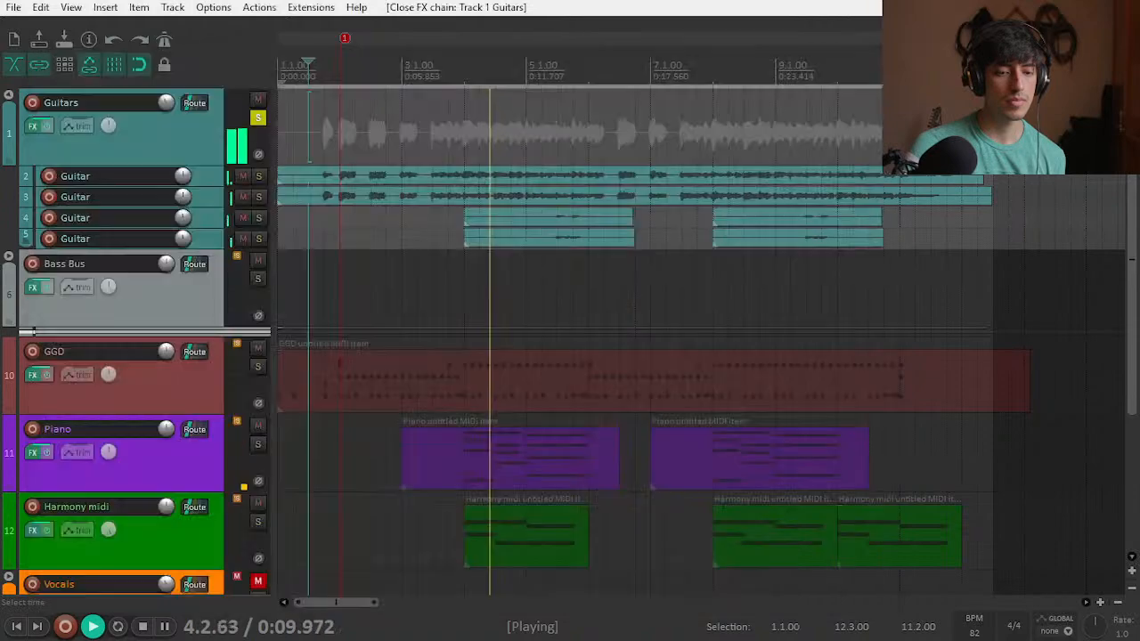
# Step: Reopen the Guitars folder's FX chain and compare the sound with ReEQ bypassed and enabled
pyautogui.click(35, 126)
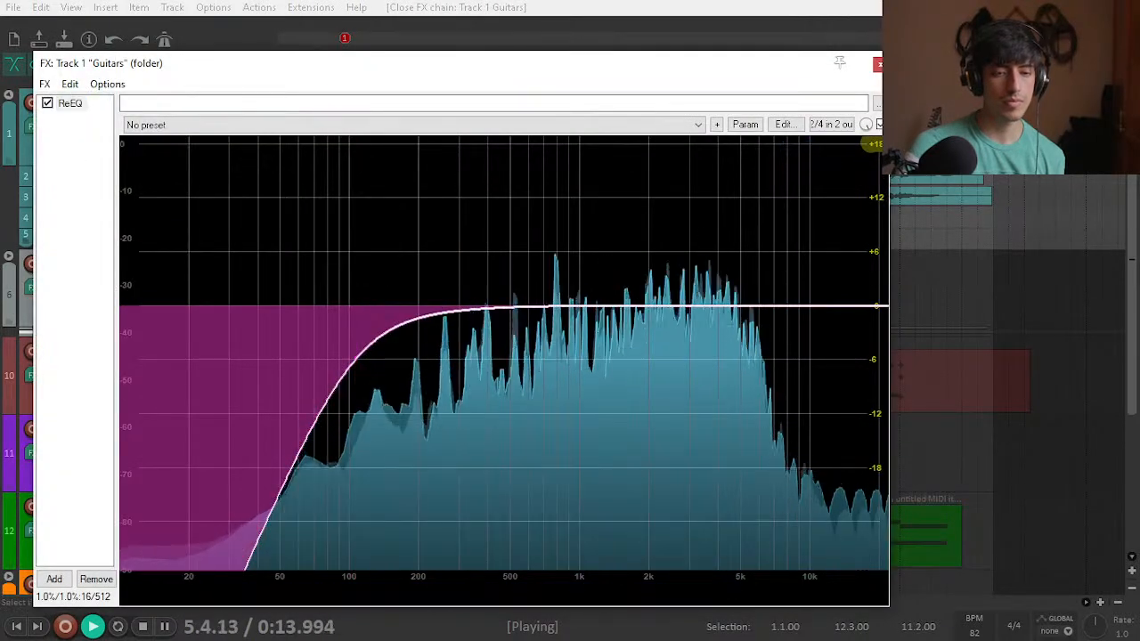
pyautogui.click(48, 103)
pyautogui.click(47, 103)
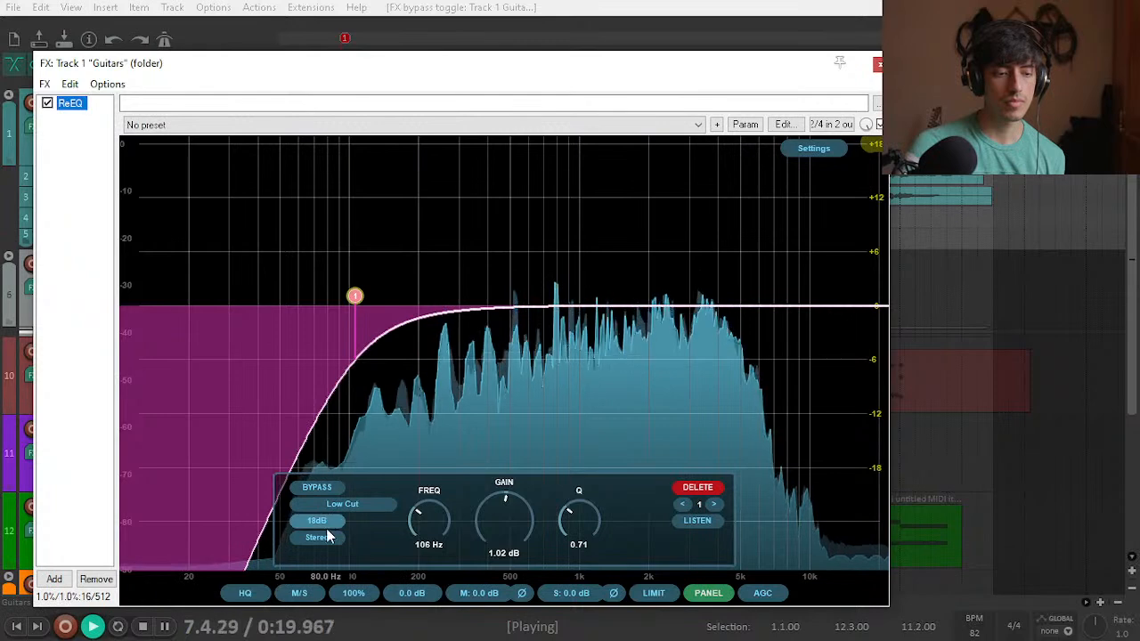
# Step: Set the ReEQ low cut's slope to 12 dB, lower its frequency slightly, and close the Guitars FX window
pyautogui.click(318, 521)
pyautogui.click(381, 370)
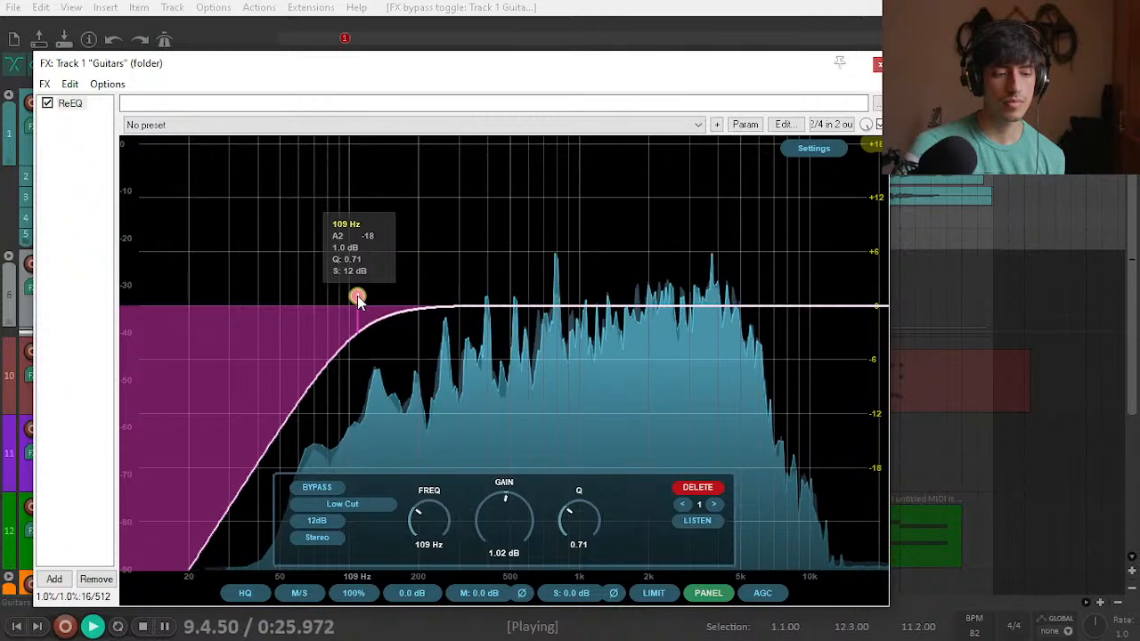
pyautogui.moveTo(354, 300); pyautogui.dragTo(350, 299)
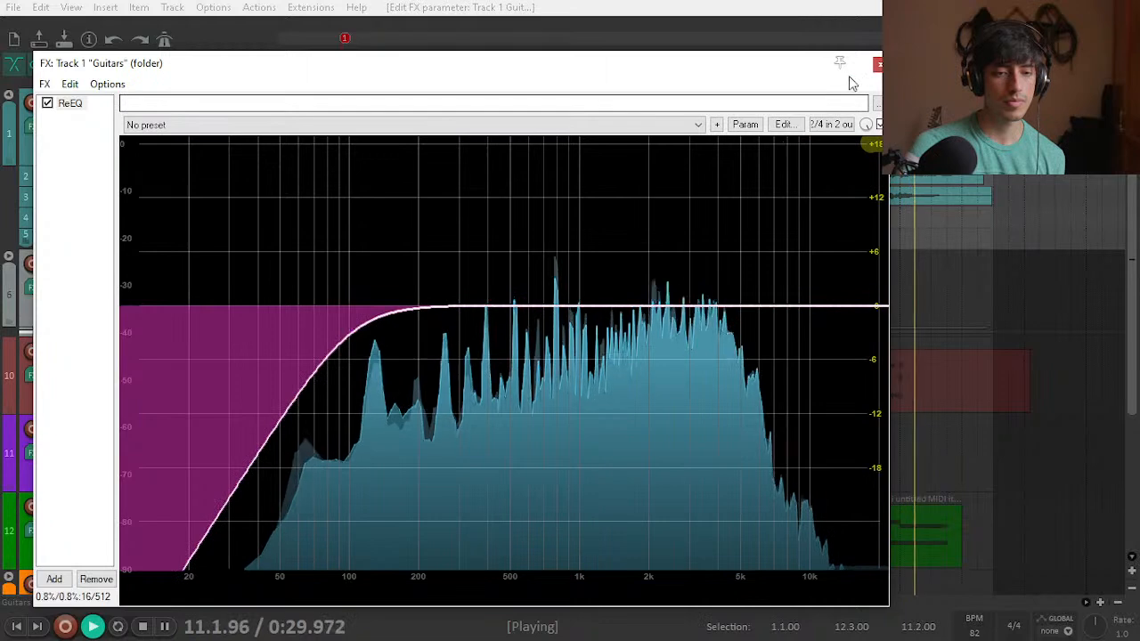
pyautogui.click(878, 64)
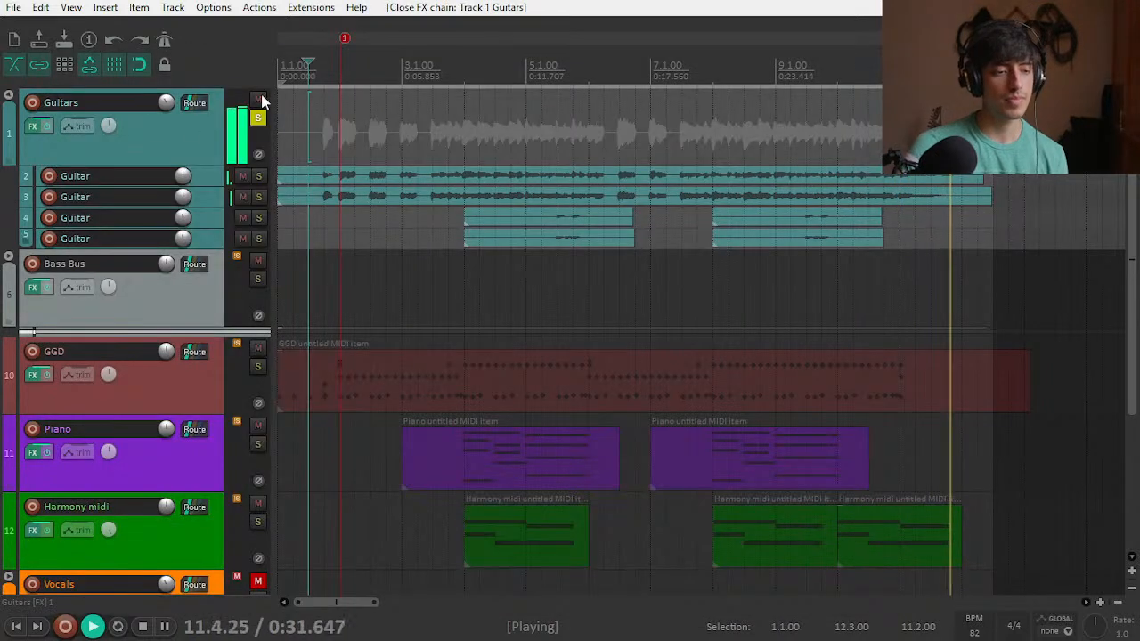
# Step: Restart playback and compare the Guitars folder with its whole FX chain disabled and enabled
pyautogui.press('space')
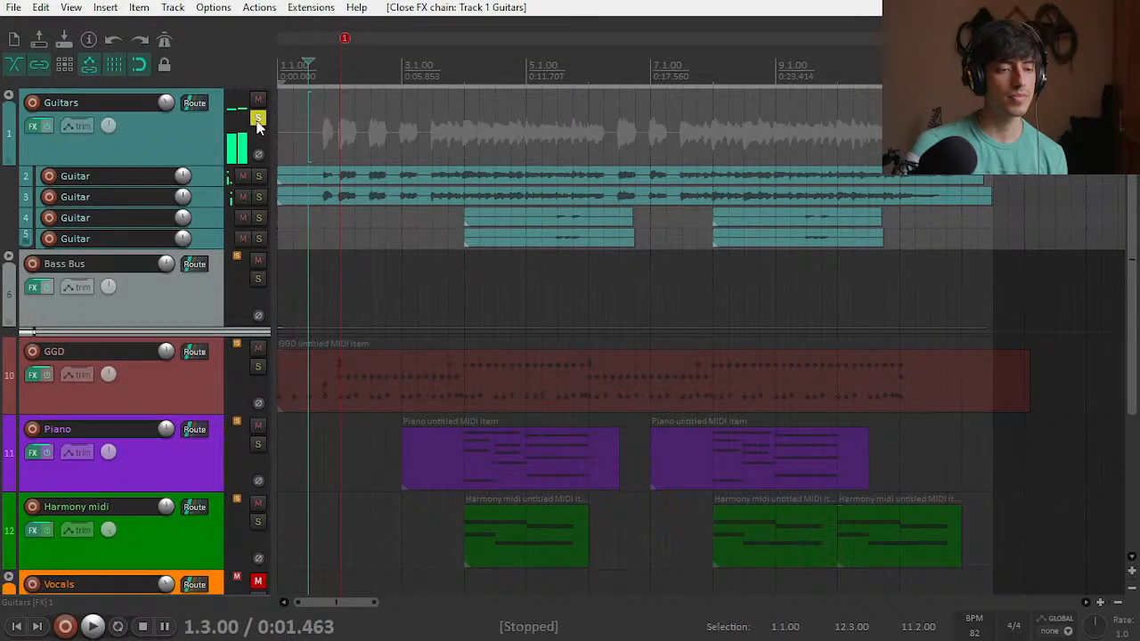
pyautogui.press('space')
pyautogui.click(49, 127)
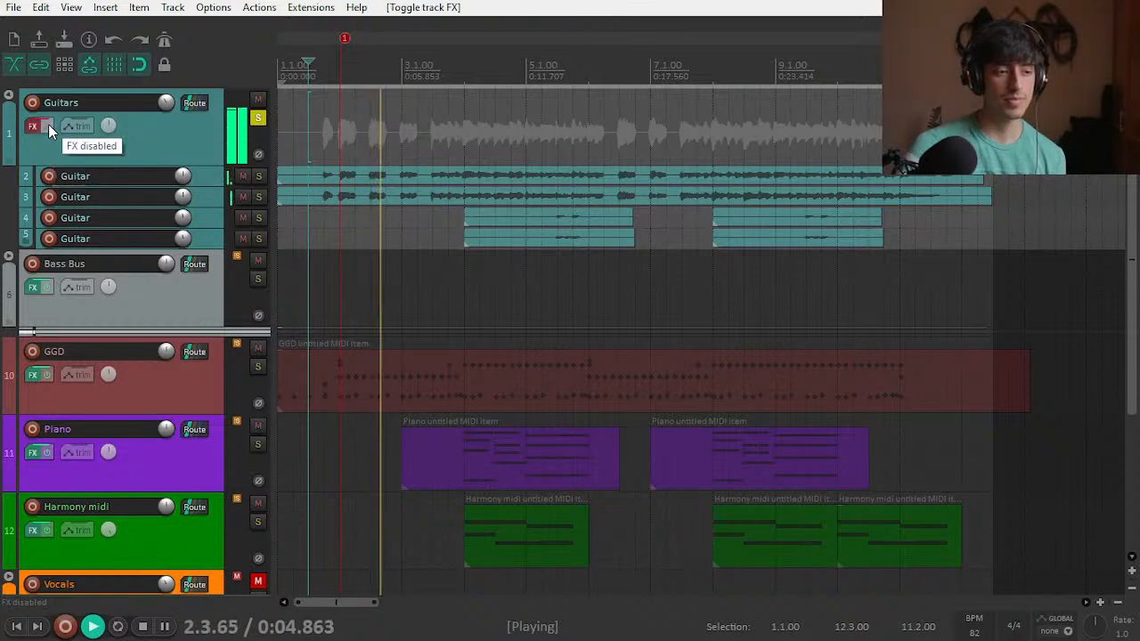
pyautogui.click(49, 127)
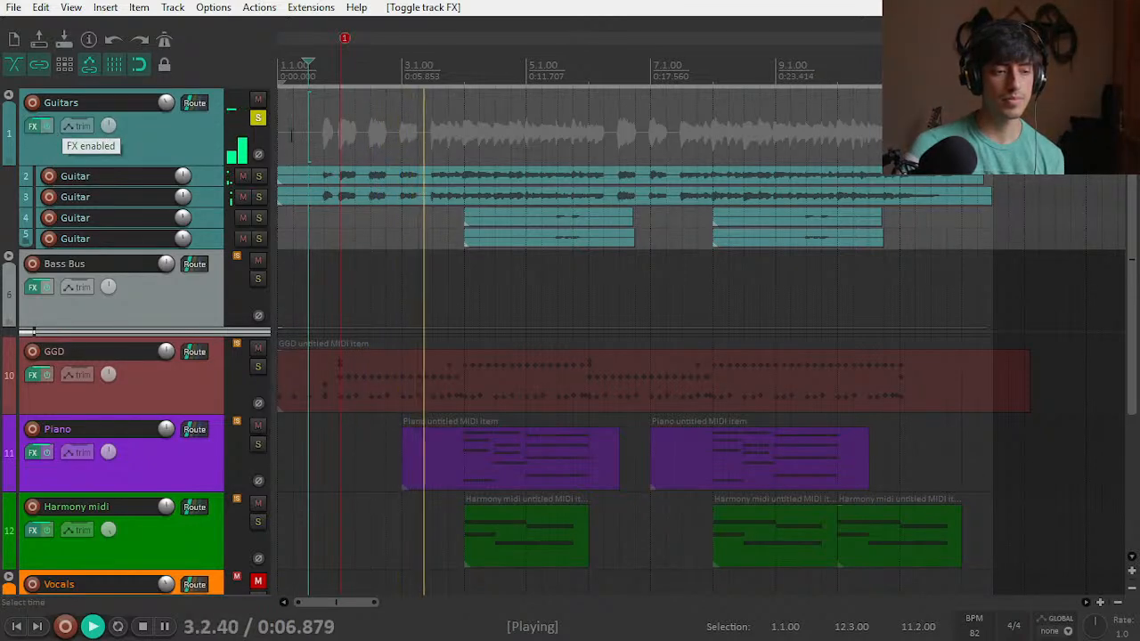
# Step: Solo the Bass Bus and unsolo the Guitars folder so that only the bass is soloed
pyautogui.click(257, 278)
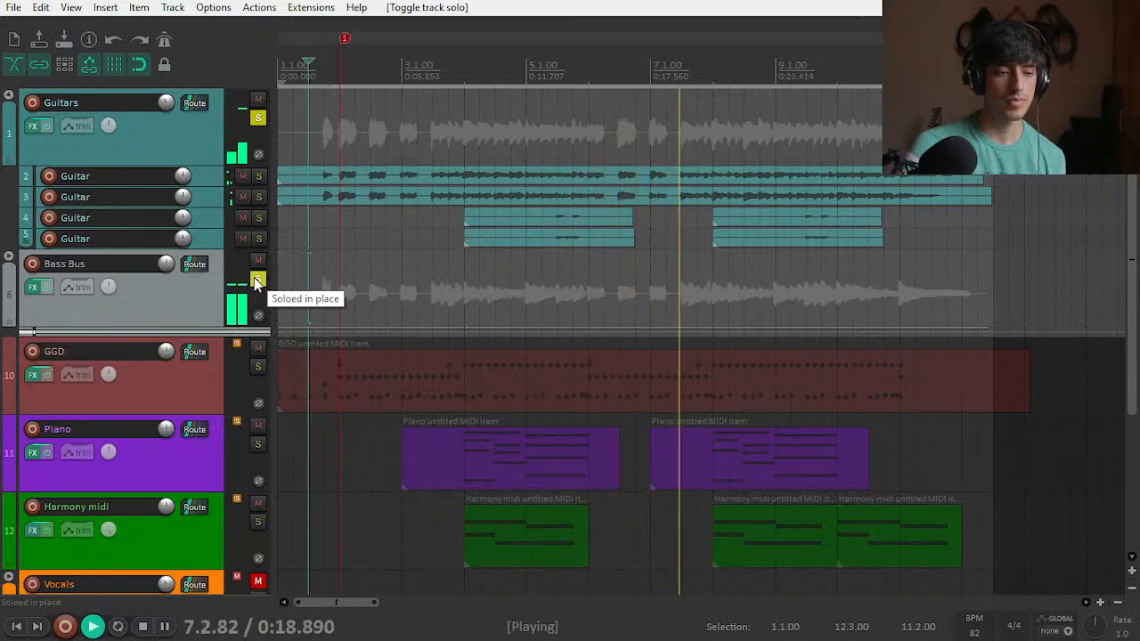
pyautogui.click(258, 121)
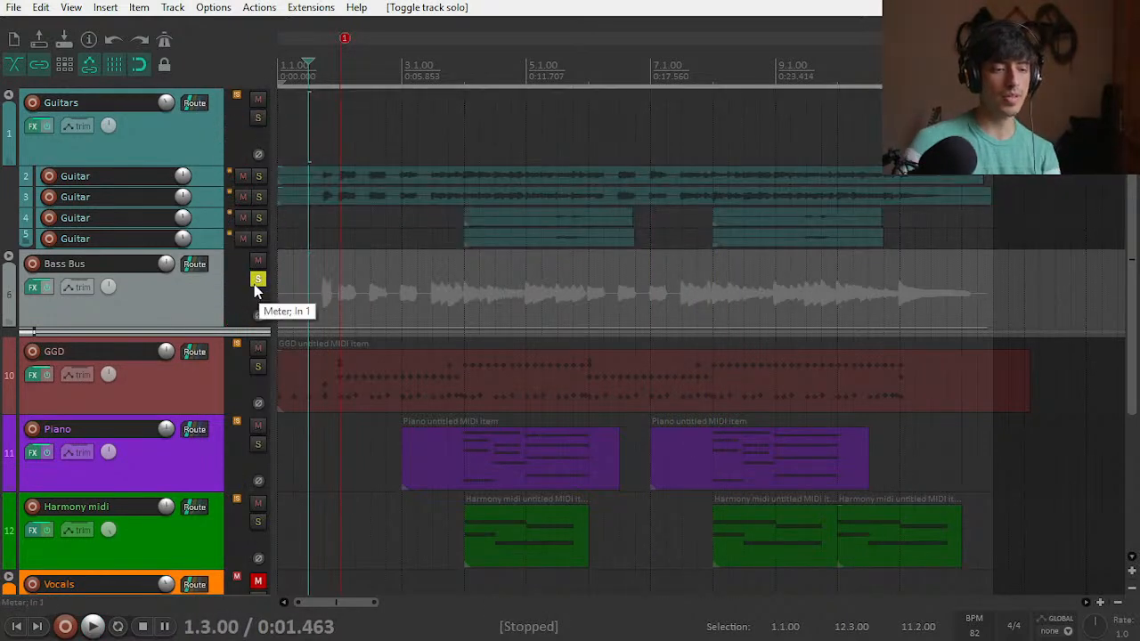
pyautogui.click(256, 281)
pyautogui.click(256, 281)
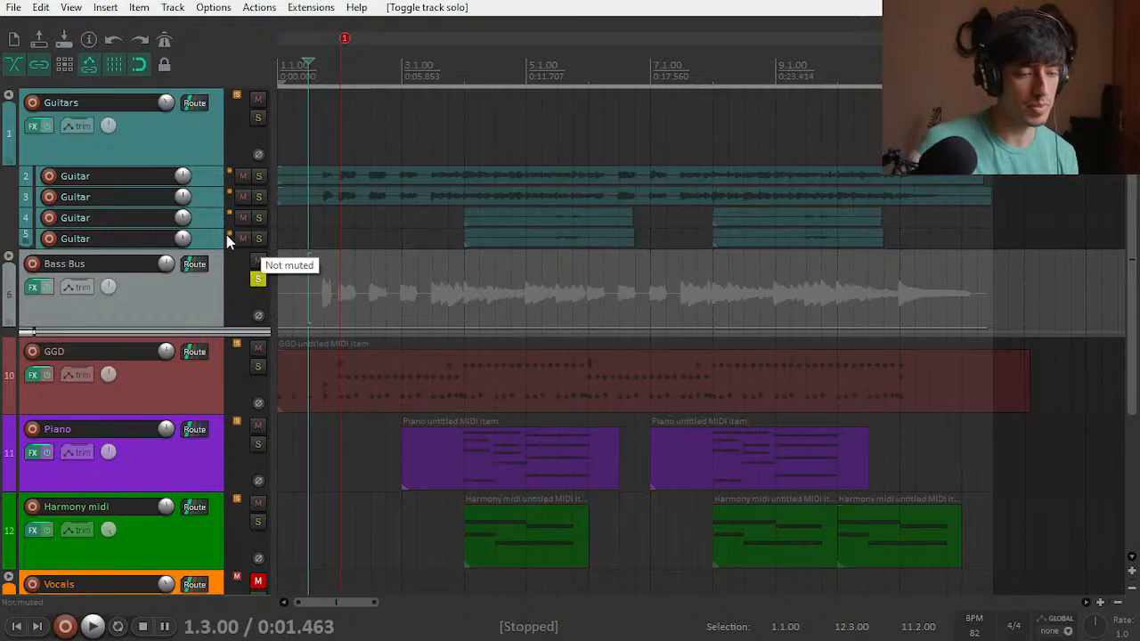
# Step: Play the soloed bass and examine its low-end spectrum with SPAN on the master track
pyautogui.press('space')
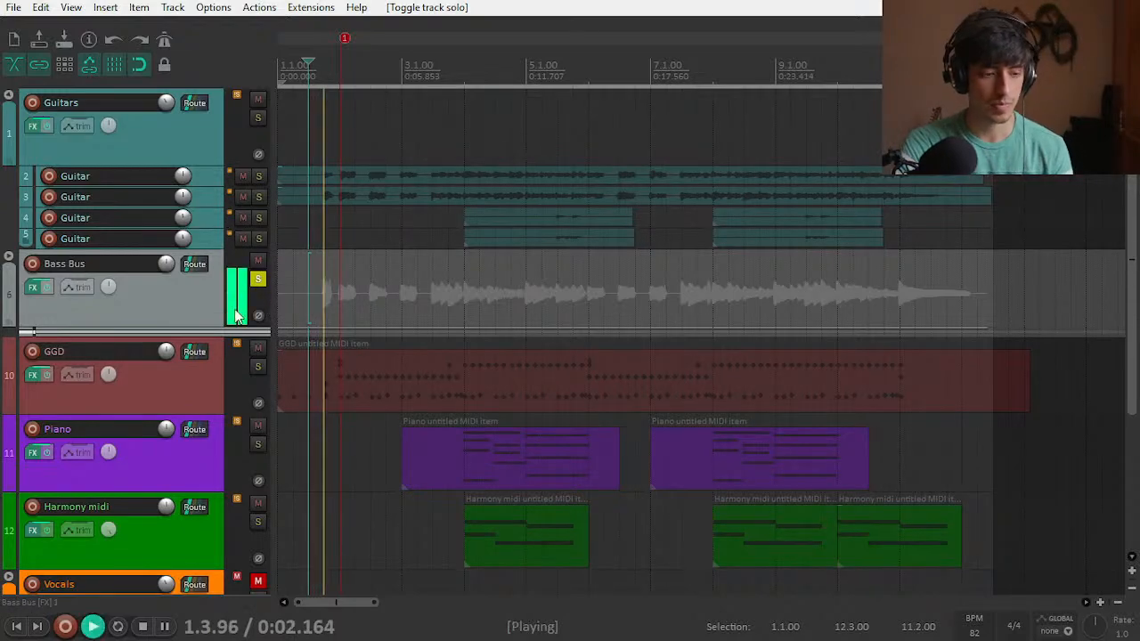
pyautogui.hotkey('ctrl', 'm')
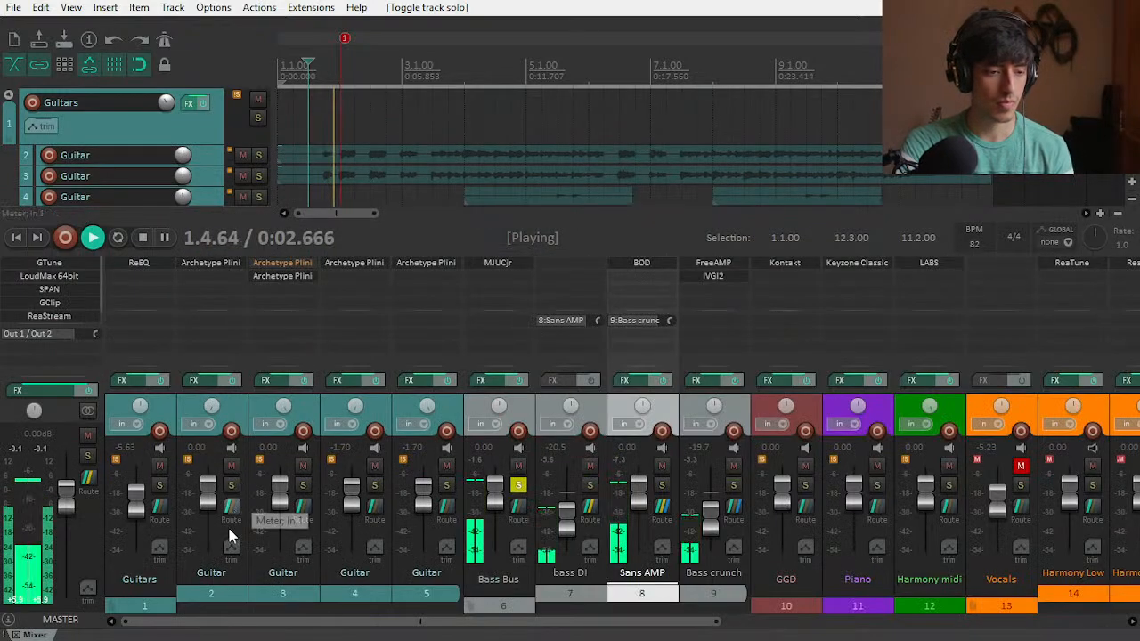
pyautogui.click(74, 290)
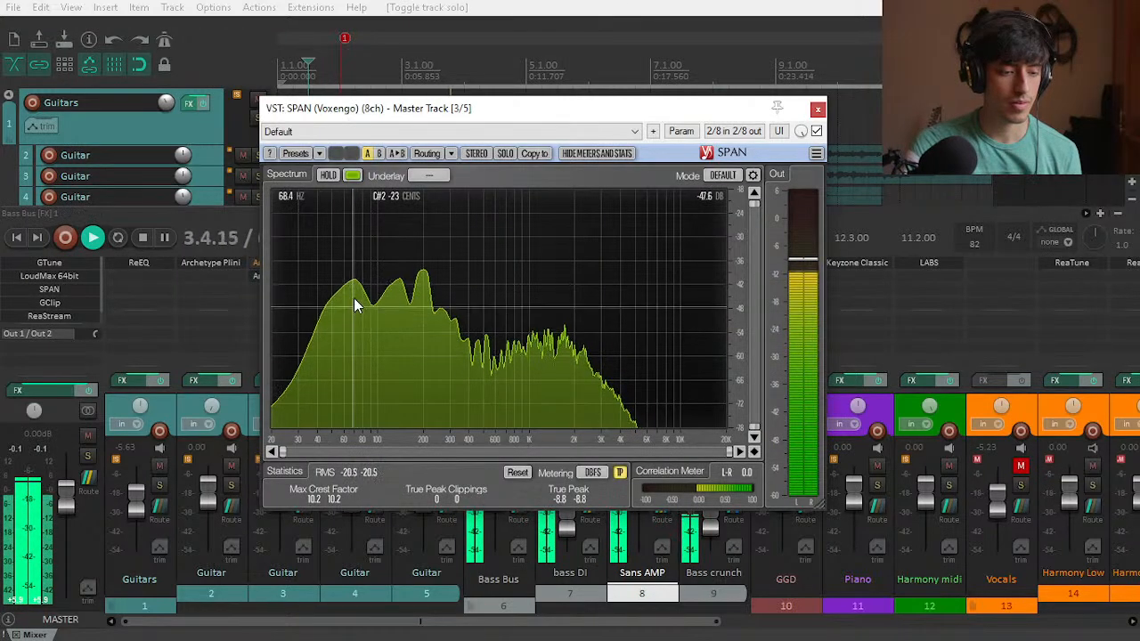
pyautogui.press('space')
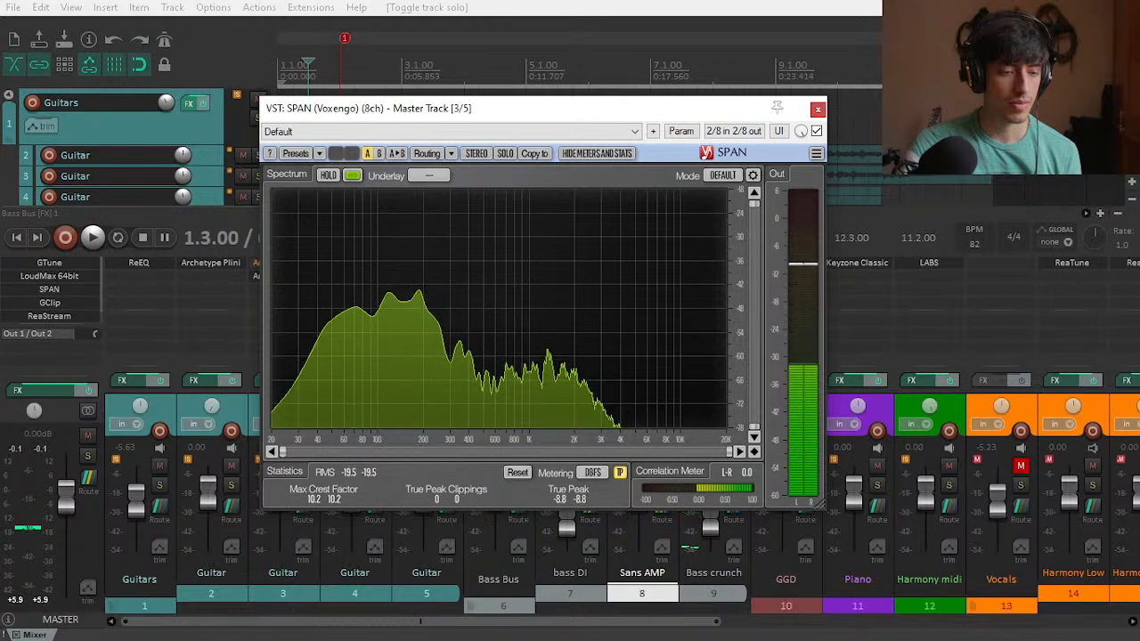
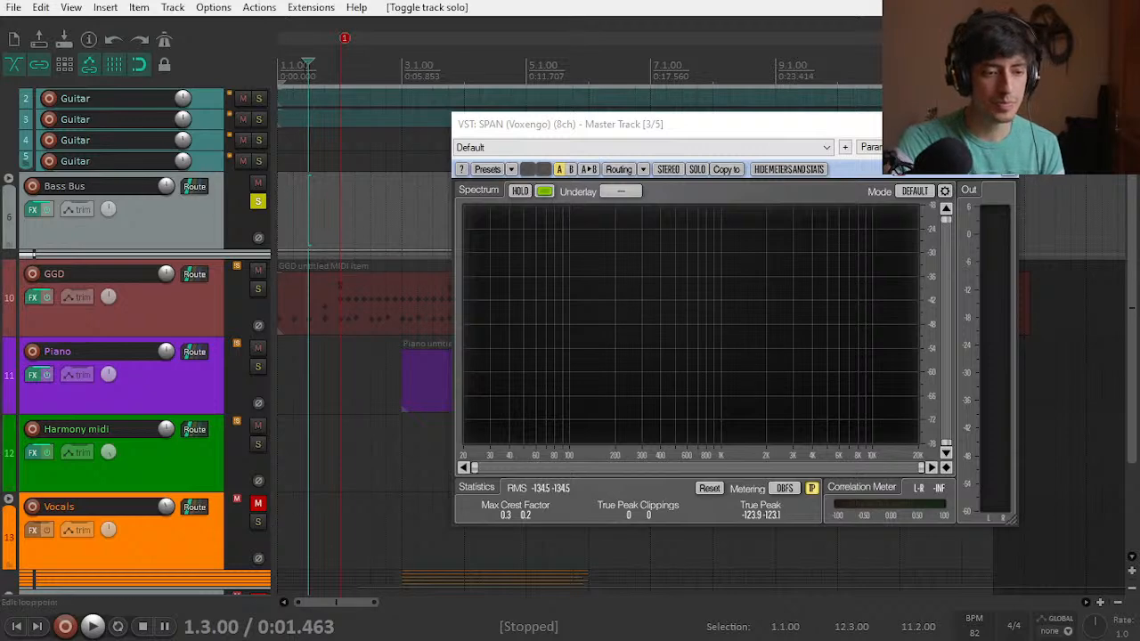
# Step: Replay the bass to watch its spectrum again, stop playback, and close SPAN and the mixer
pyautogui.press('space')
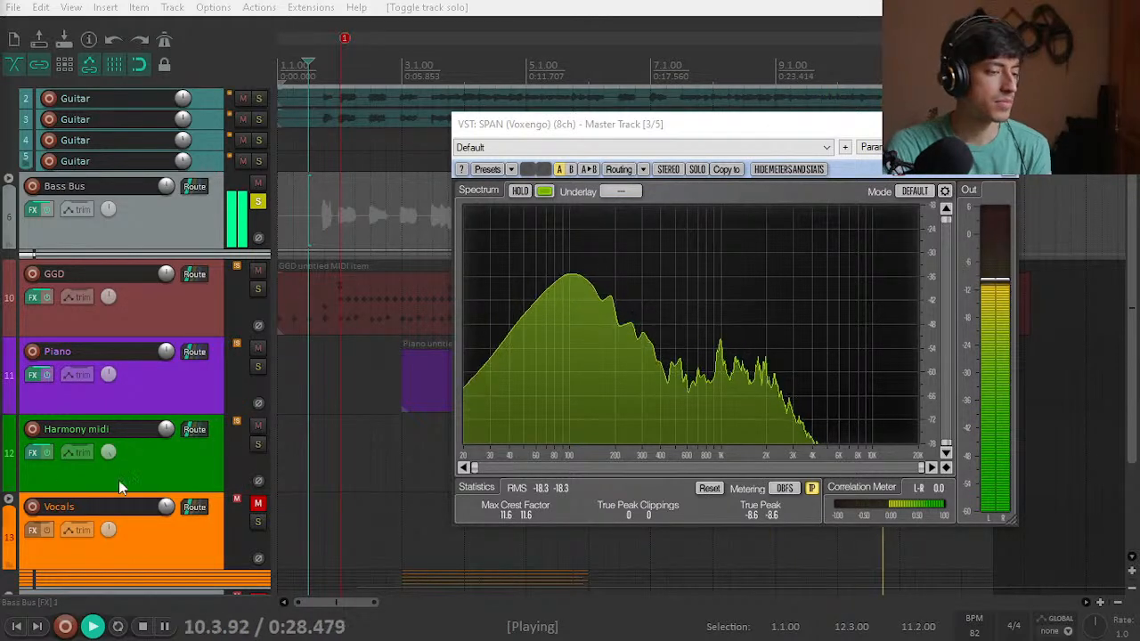
pyautogui.click(543, 125)
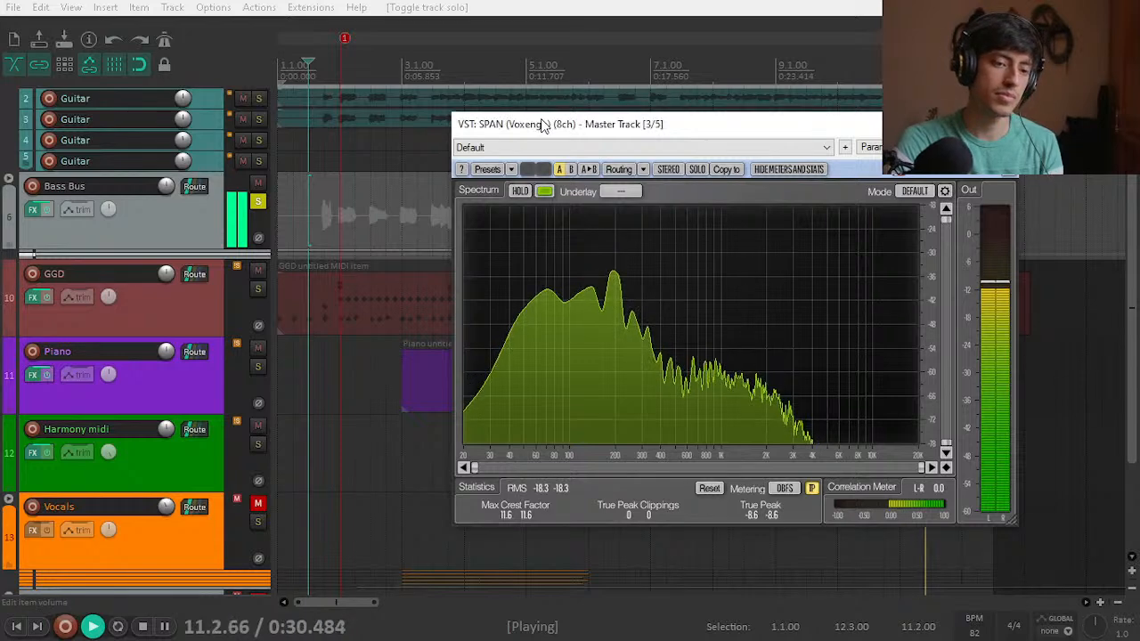
pyautogui.press('space')
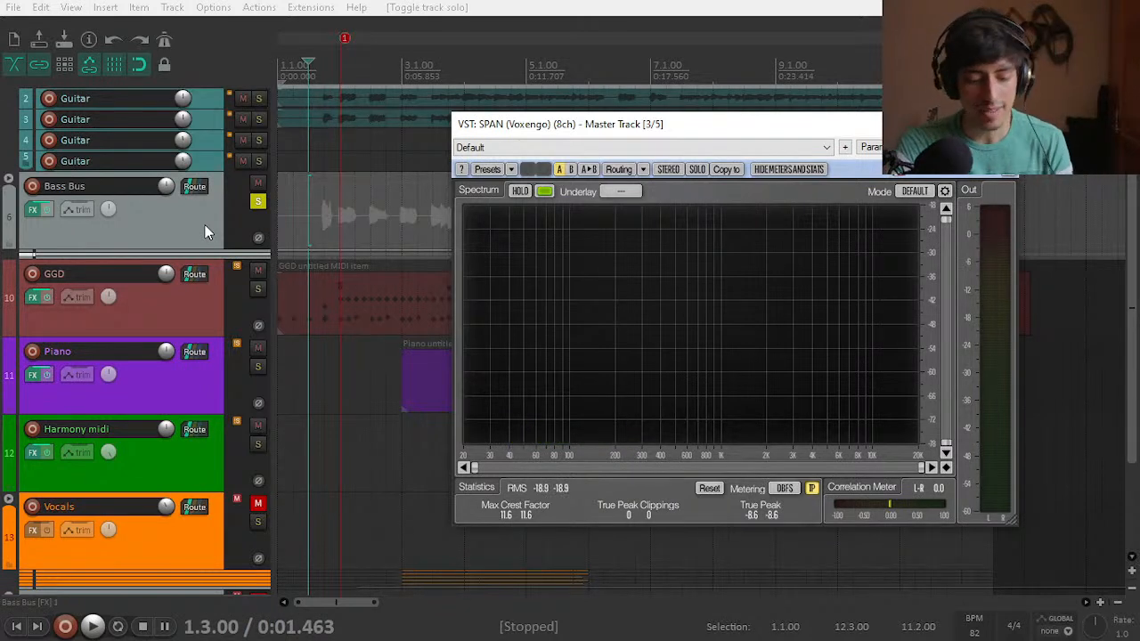
pyautogui.hotkey('ctrl', 'm')
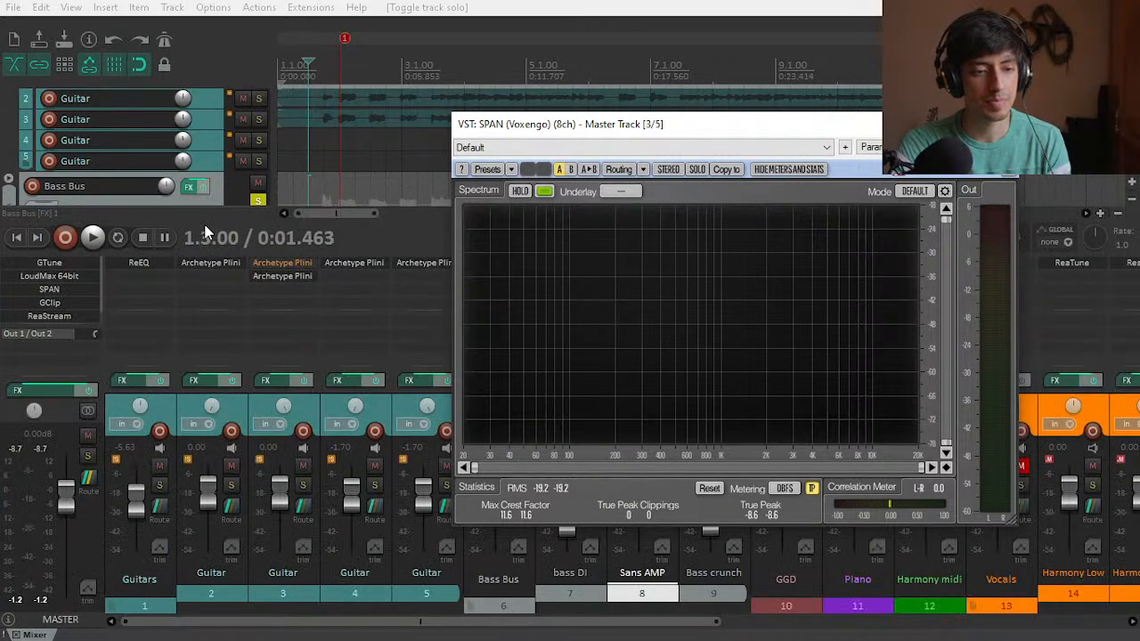
pyautogui.press('Escape')
pyautogui.hotkey('ctrl', 'm')
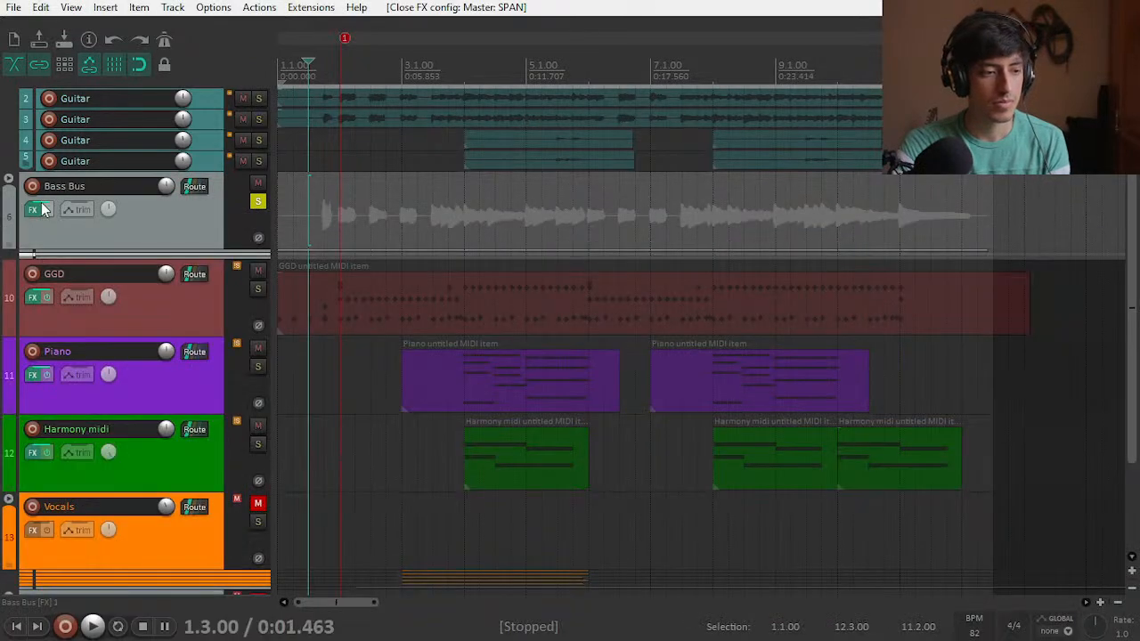
# Step: Try LoudMax from the unfiltered Comp plugin folder on the Bass Bus, and remove it from the chain
pyautogui.click(40, 211)
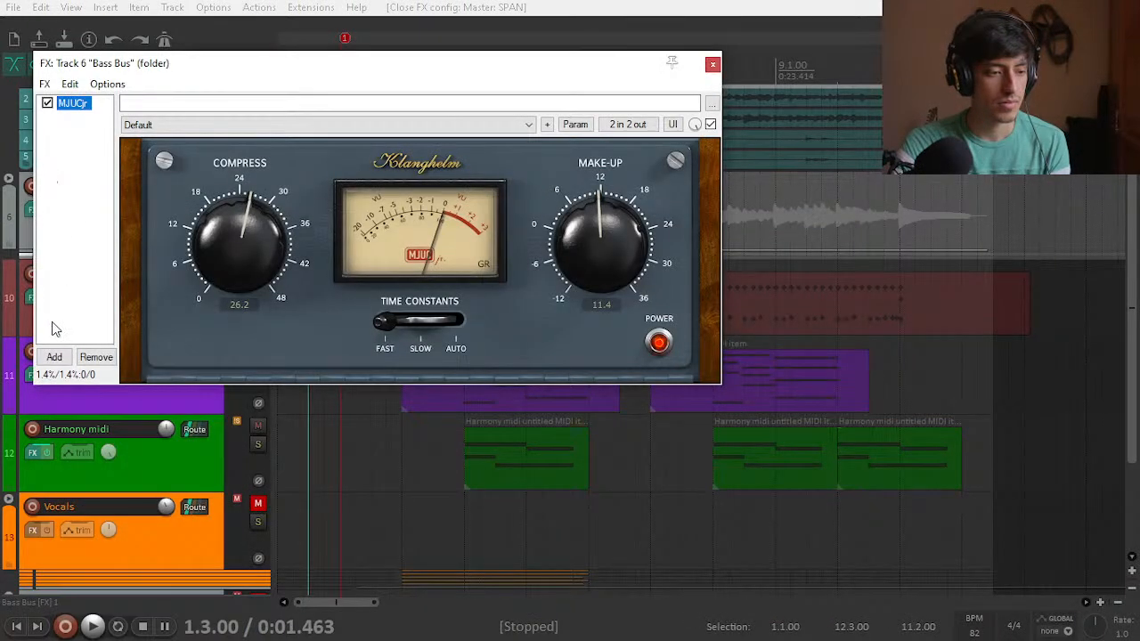
pyautogui.click(54, 356)
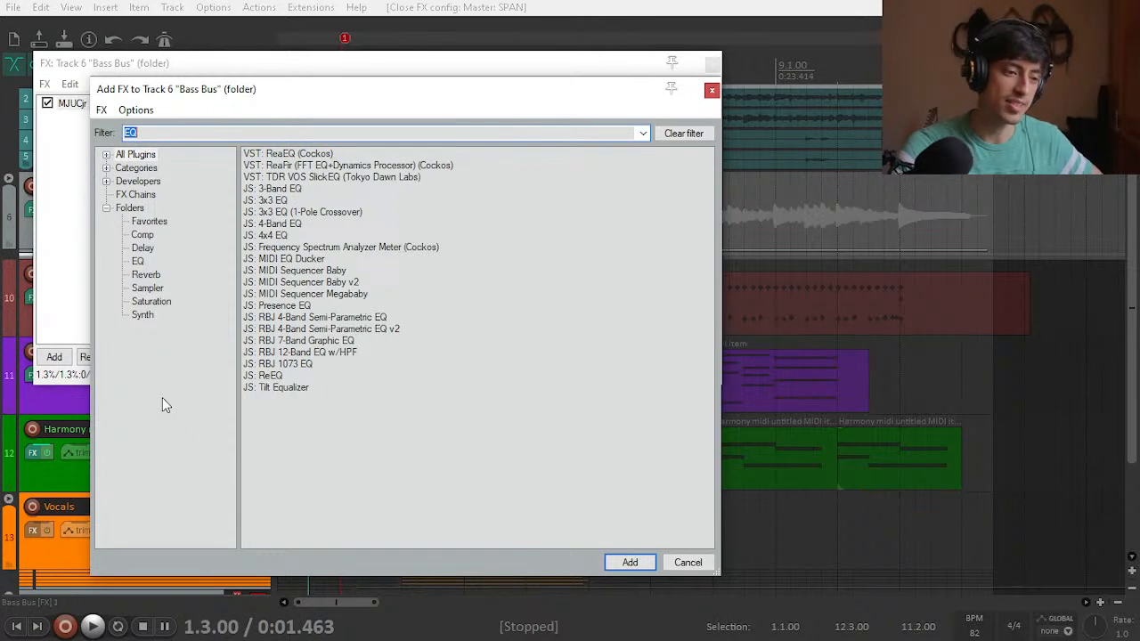
pyautogui.click(146, 235)
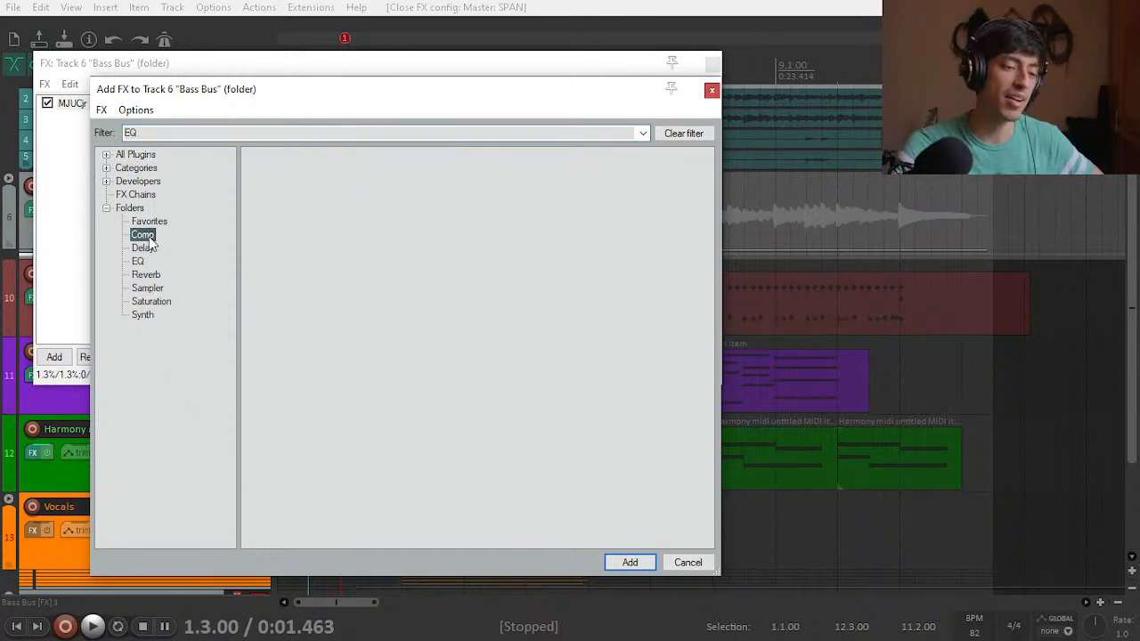
pyautogui.click(682, 133)
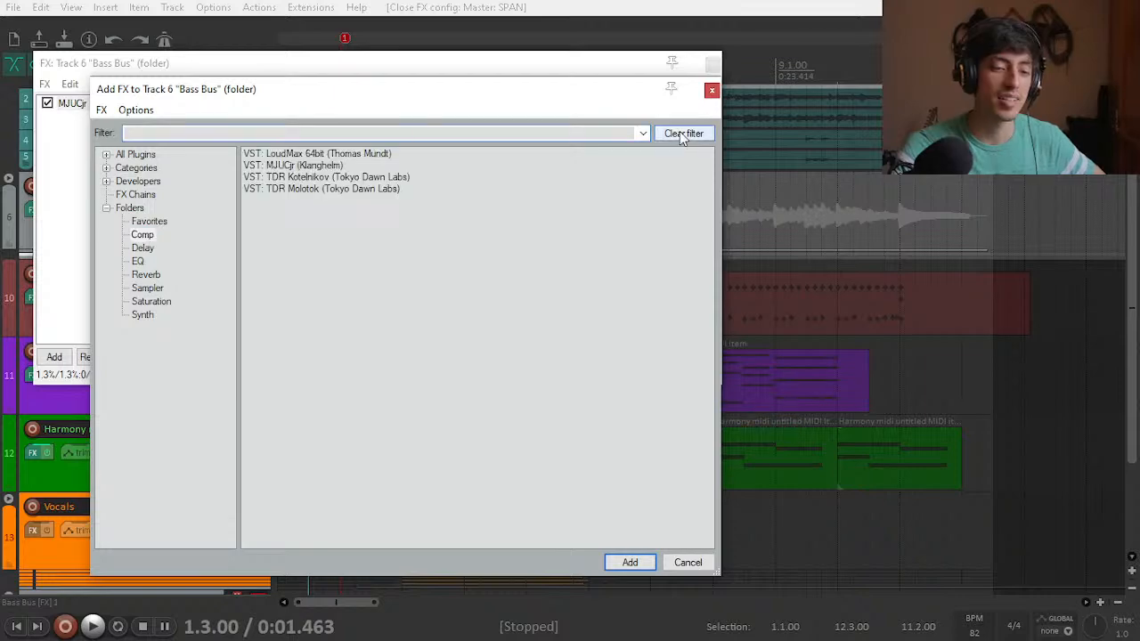
pyautogui.doubleClick(331, 154)
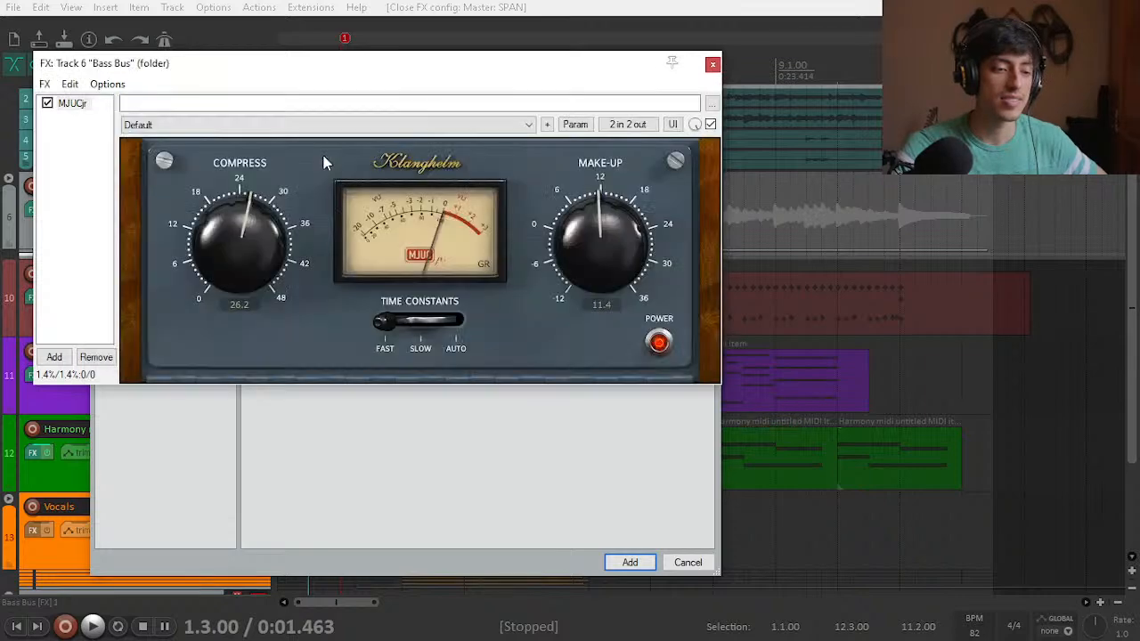
pyautogui.click(96, 289)
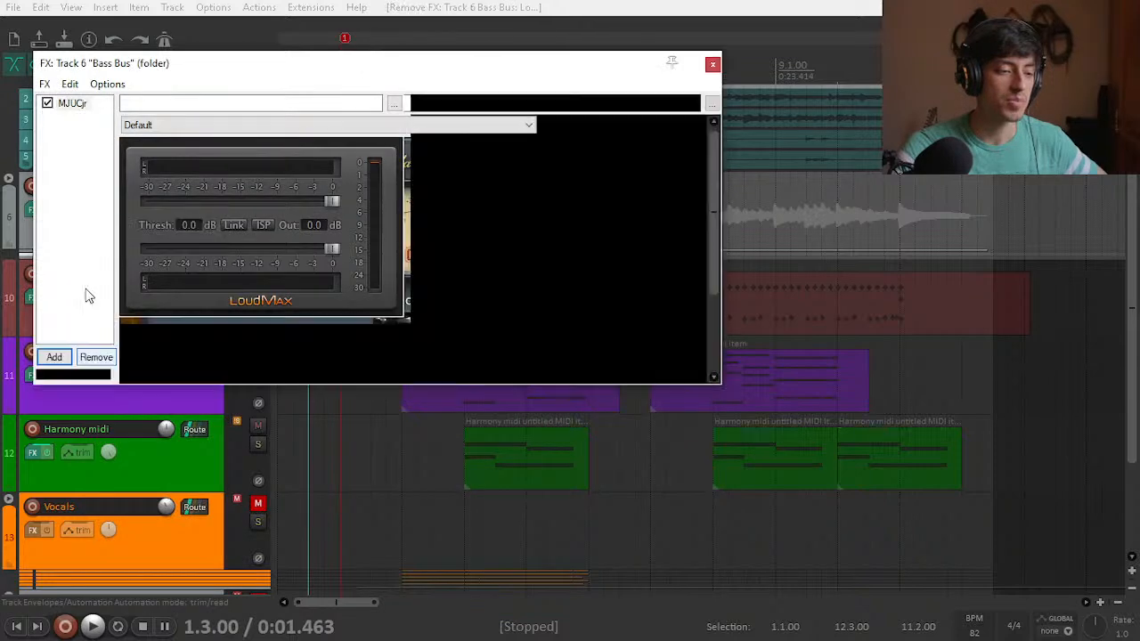
# Step: Try the TDR Kotelnikov and TDR Molotok compressors on the Bass Bus, and remove both from the chain
pyautogui.click(62, 359)
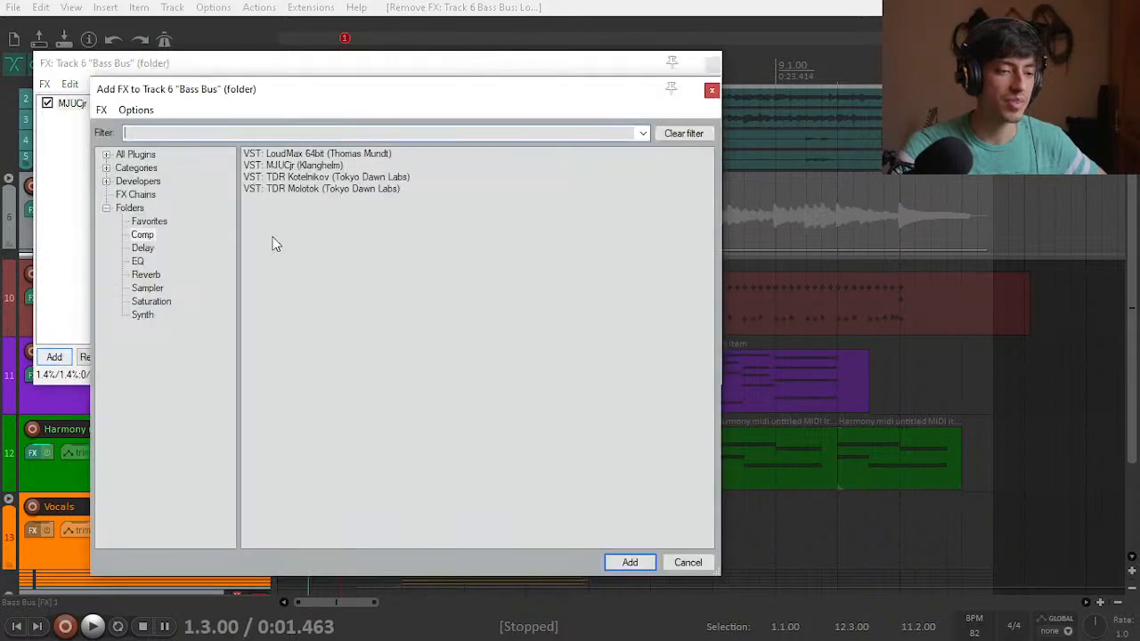
pyautogui.click(327, 166)
pyautogui.doubleClick(329, 177)
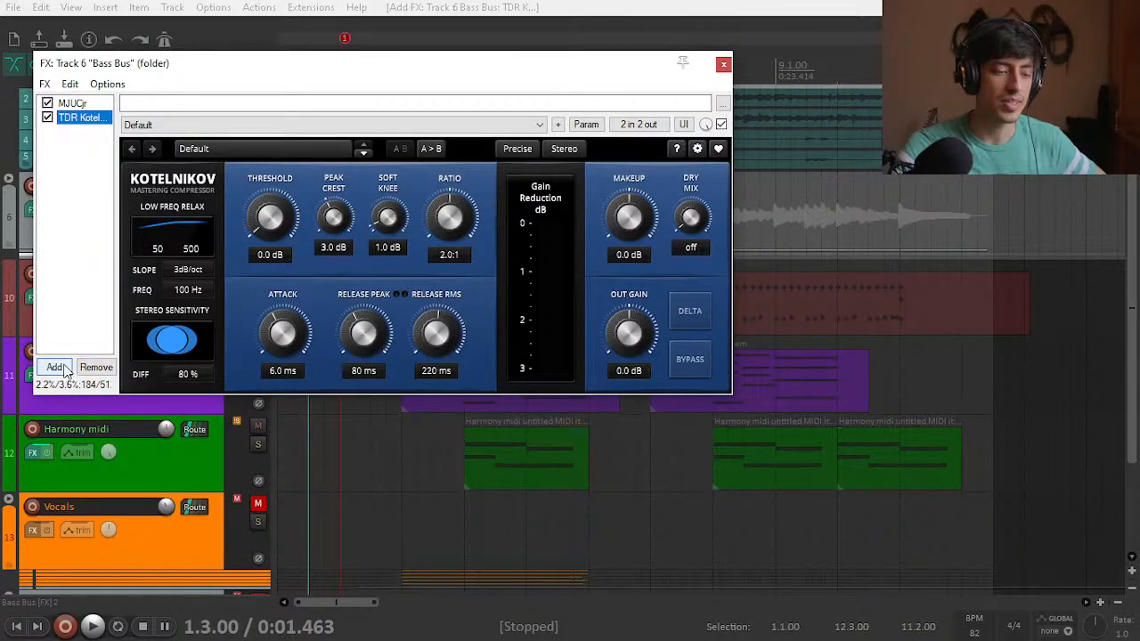
pyautogui.click(55, 369)
pyautogui.doubleClick(305, 188)
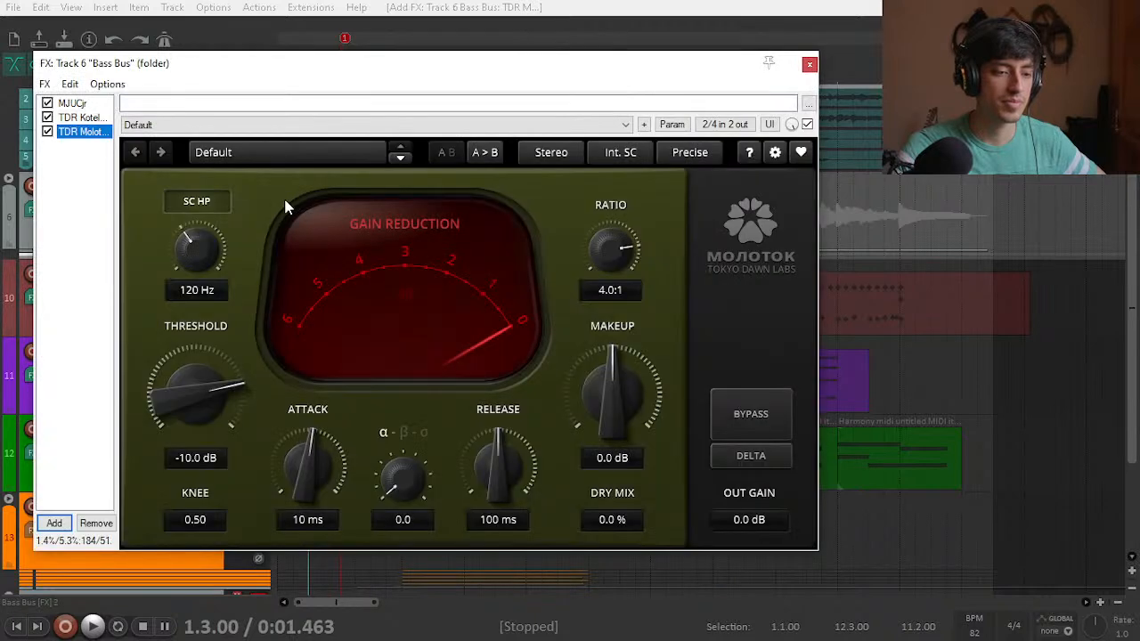
pyautogui.click(105, 527)
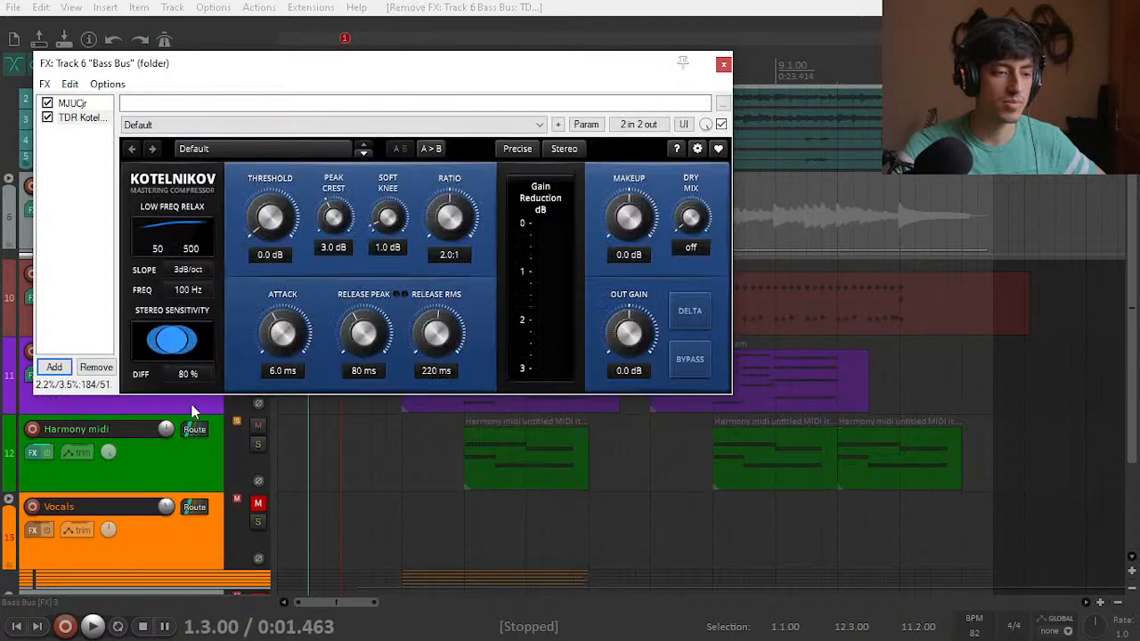
pyautogui.click(93, 359)
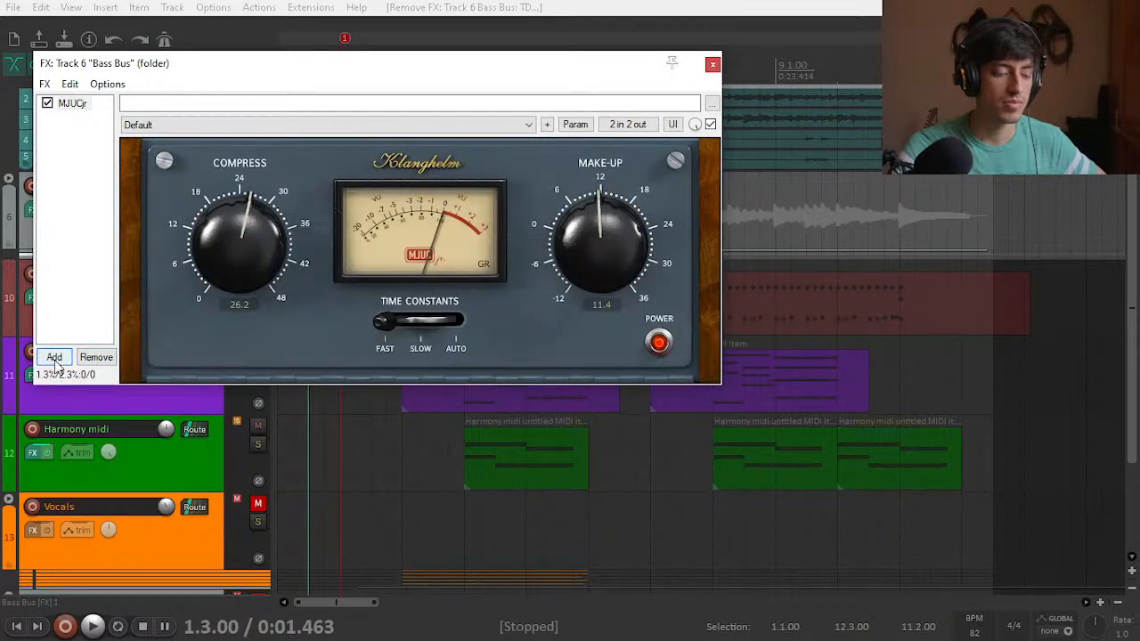
# Step: Add TDR Nova from the EQ plugin folder to the Bass Bus and play the soloed bass through it
pyautogui.click(54, 357)
pyautogui.click(139, 261)
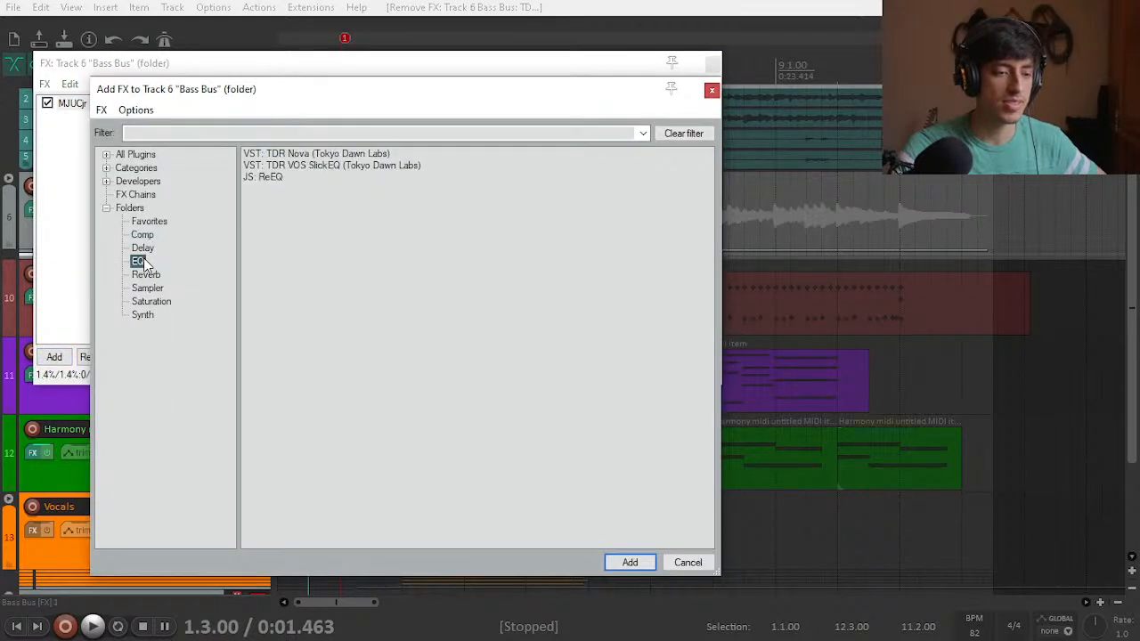
pyautogui.doubleClick(344, 154)
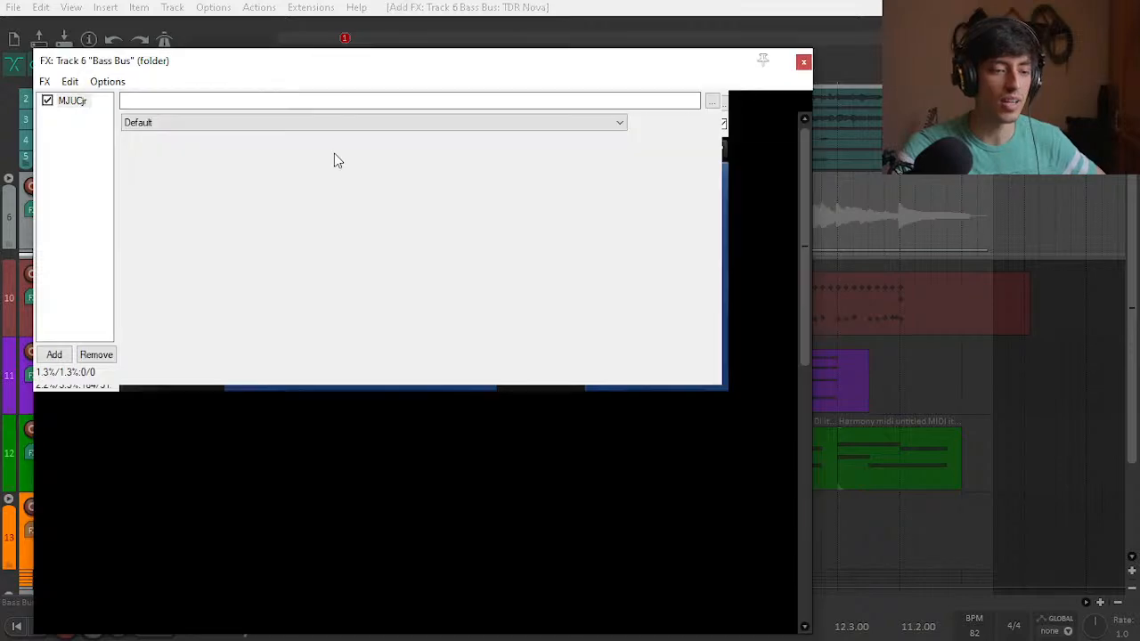
pyautogui.moveTo(401, 76); pyautogui.dragTo(547, 55)
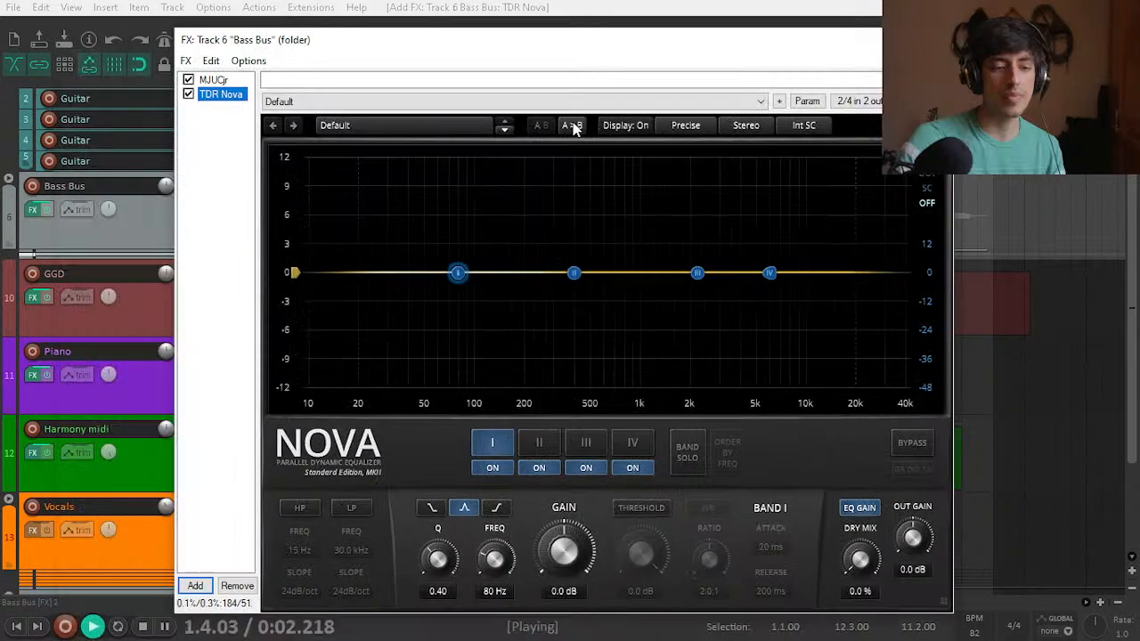
pyautogui.moveTo(375, 44); pyautogui.dragTo(493, 53)
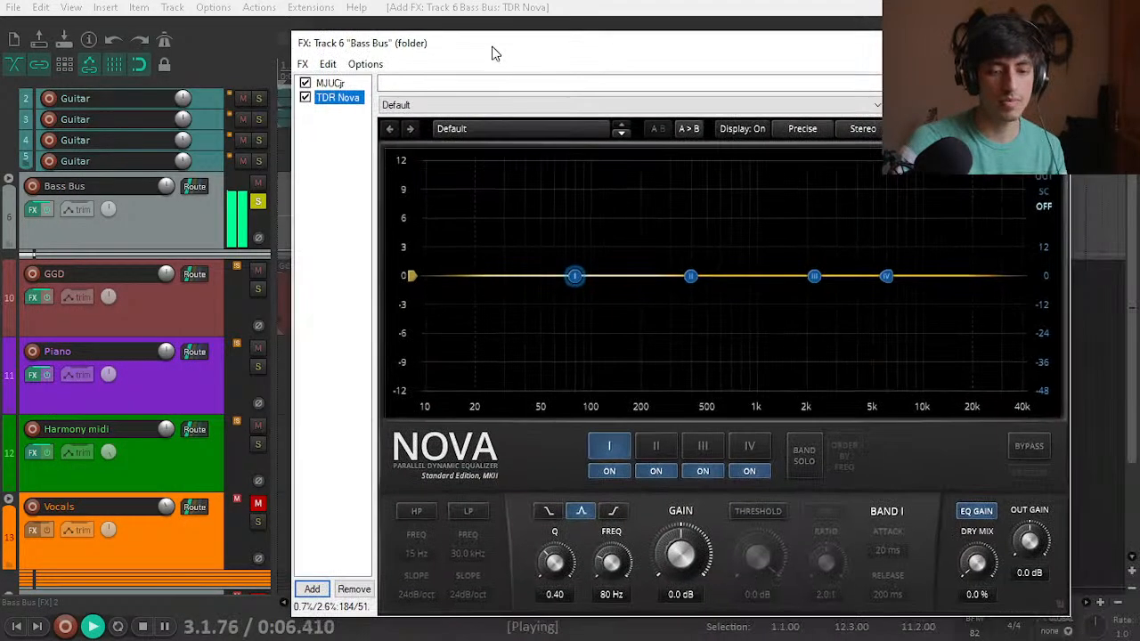
pyautogui.press('space')
pyautogui.press('space')
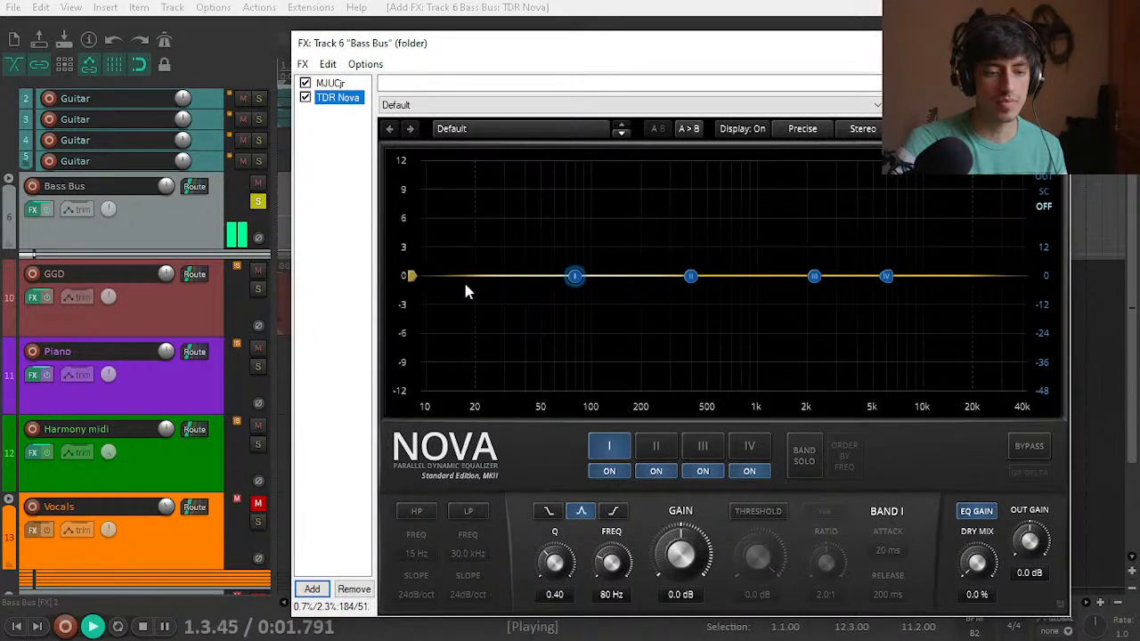
# Step: Try TDR Nova's 1 Band Dyn preset on the playing bass, stop playback, and look through the other presets
pyautogui.click(532, 130)
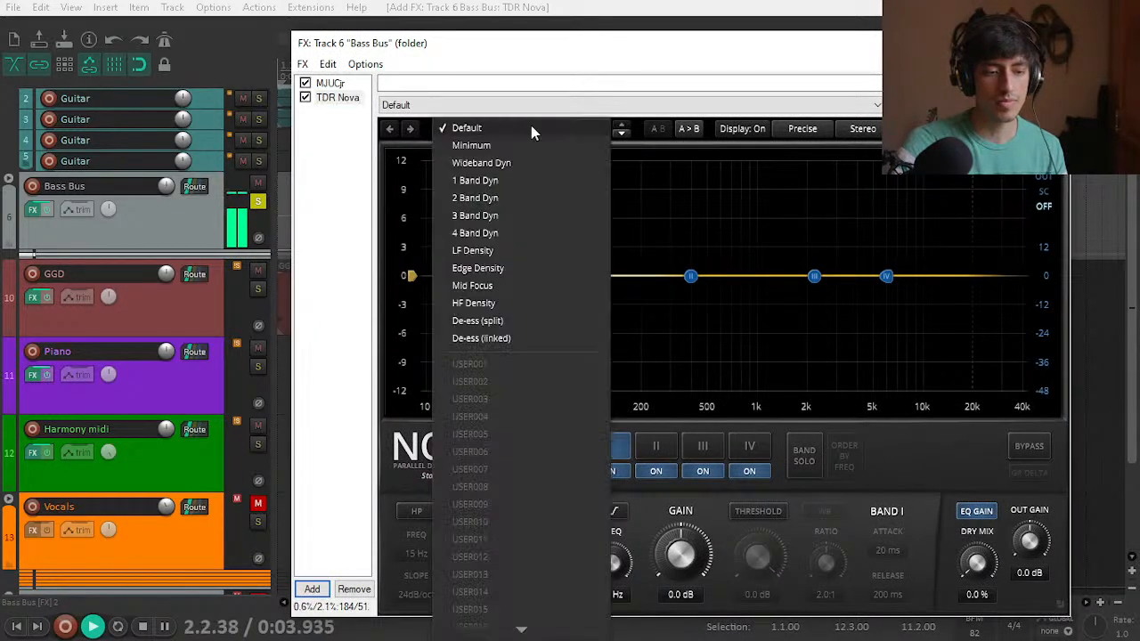
pyautogui.click(477, 180)
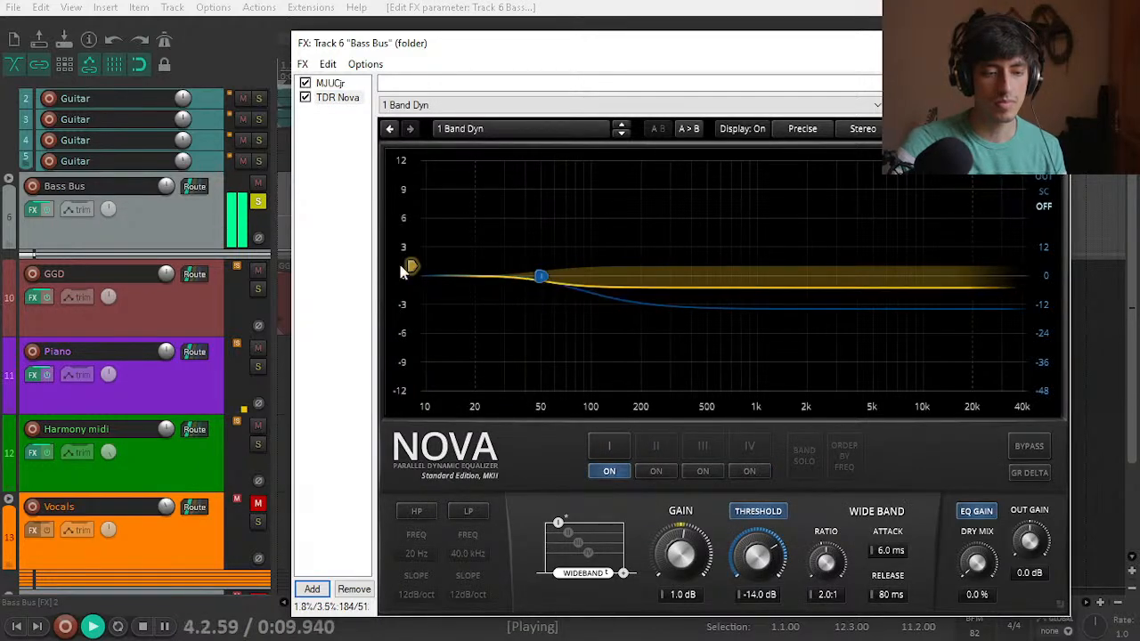
pyautogui.press('space')
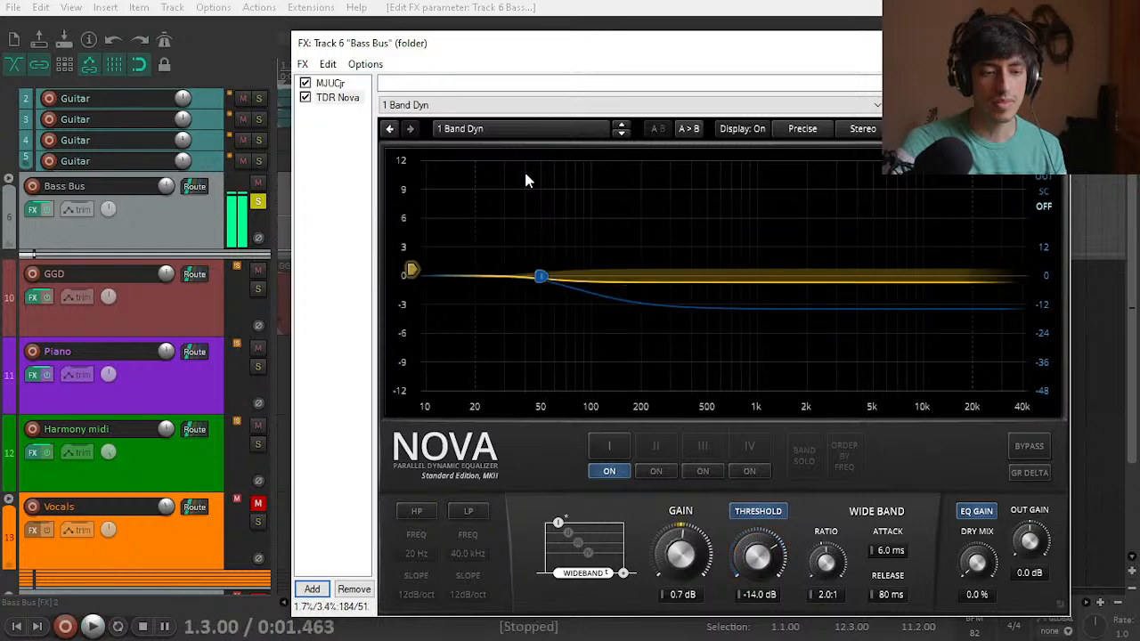
pyautogui.click(523, 128)
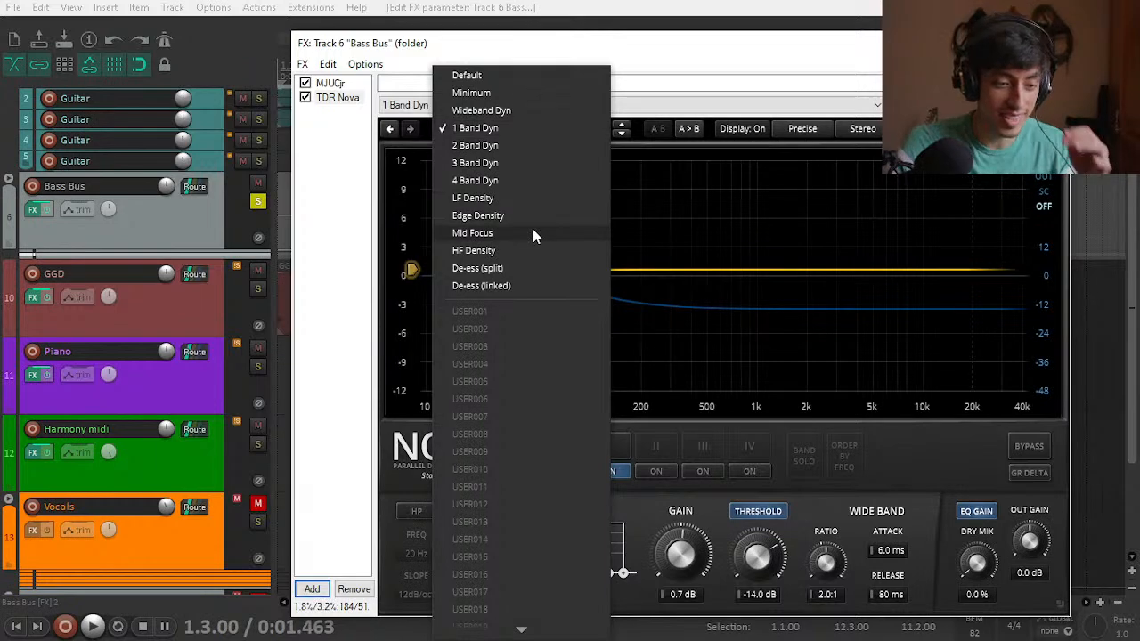
pyautogui.click(512, 138)
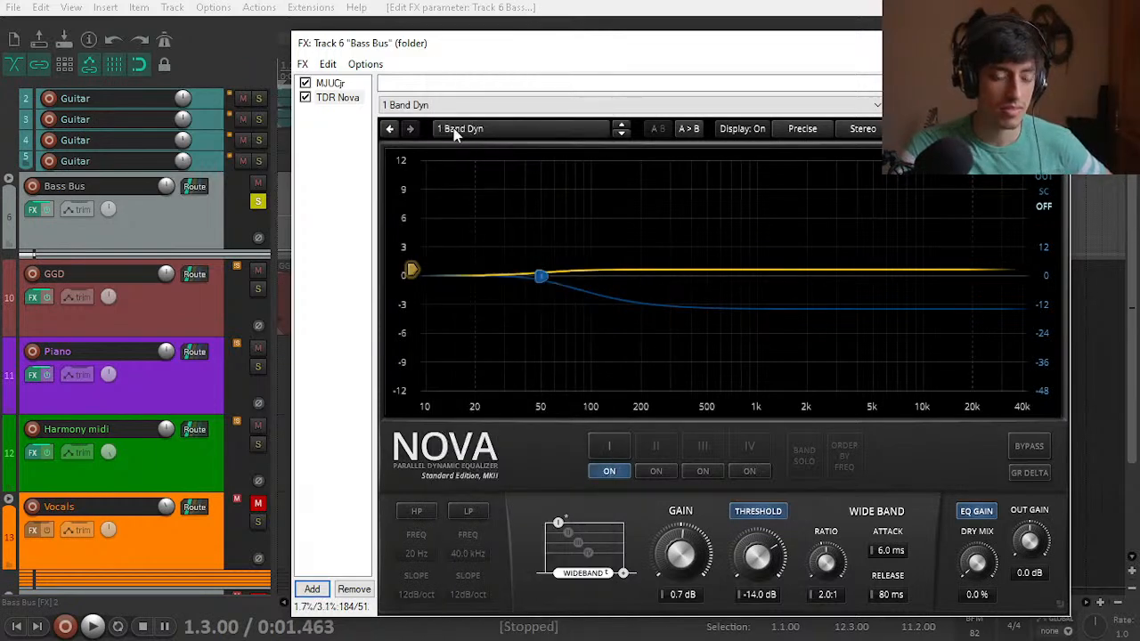
# Step: Load TDR Nova's 2 Band Dyn preset, play the bass, and select band I
pyautogui.click(461, 129)
pyautogui.click(469, 146)
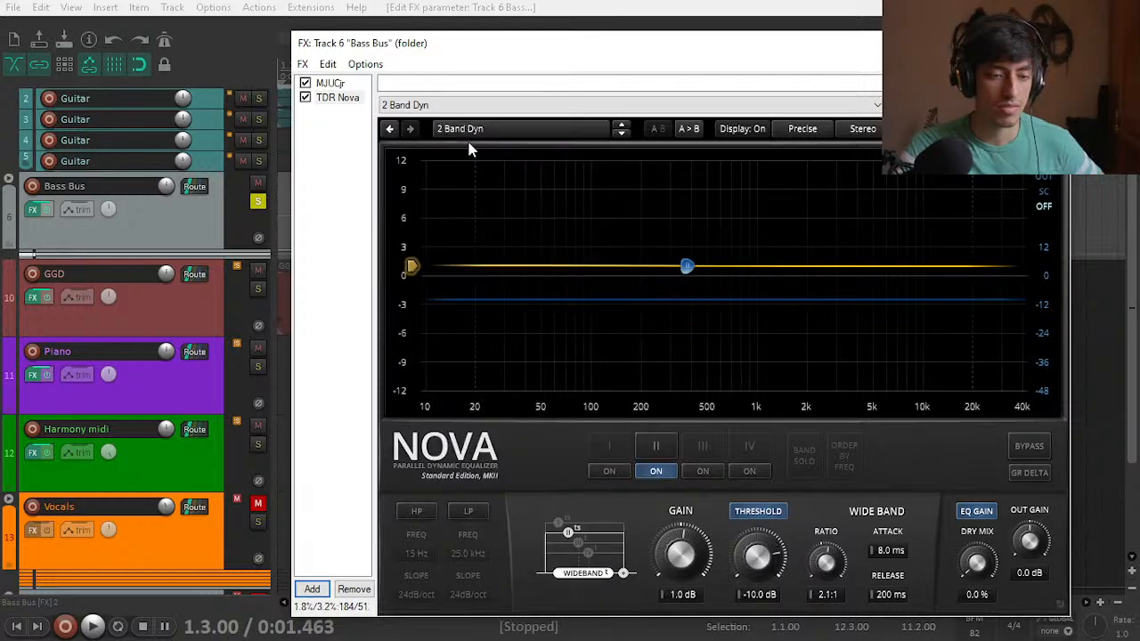
pyautogui.press('space')
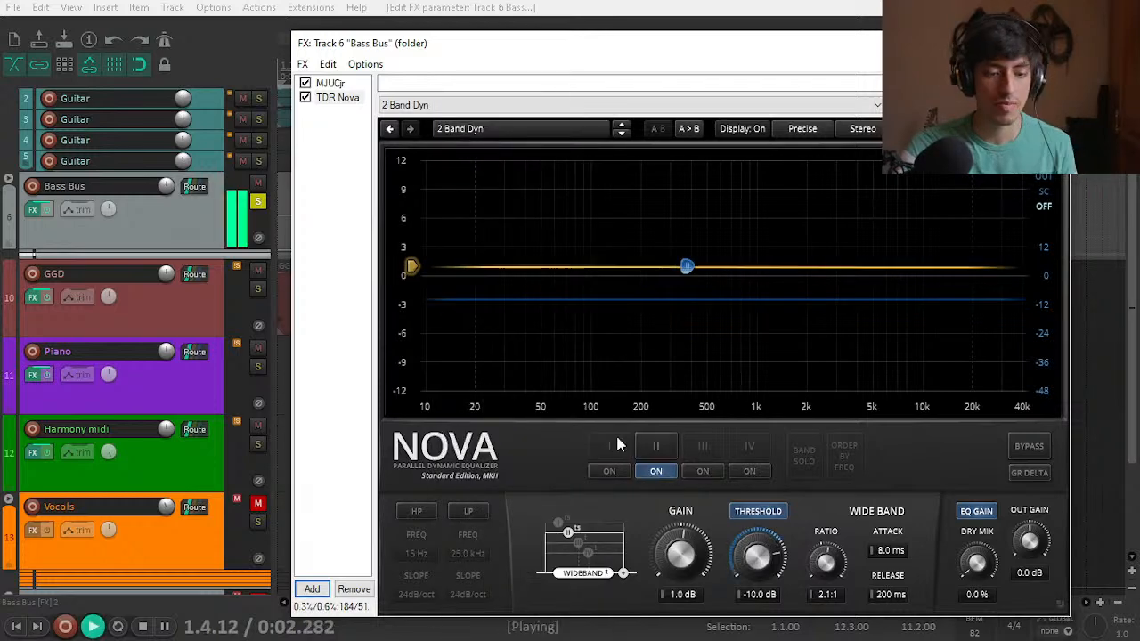
pyautogui.click(614, 444)
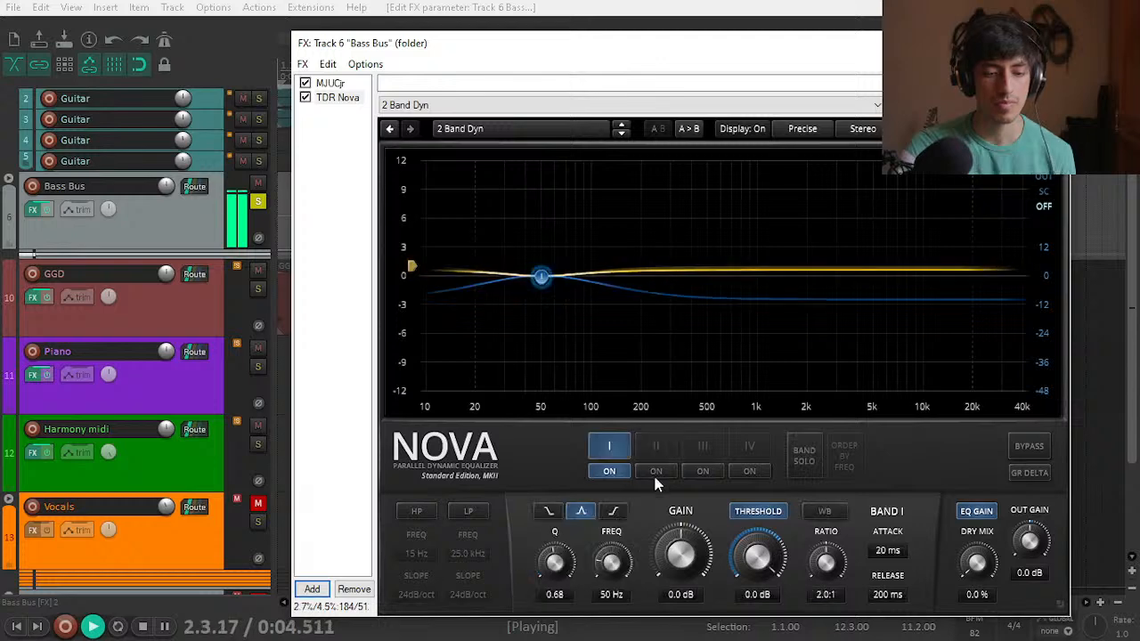
# Step: Make Nova's band I a high shelf between 500 Hz and 1 kHz and set the wideband gain to -1.7 dB
pyautogui.moveTo(540, 277); pyautogui.dragTo(474, 369)
pyautogui.click(603, 514)
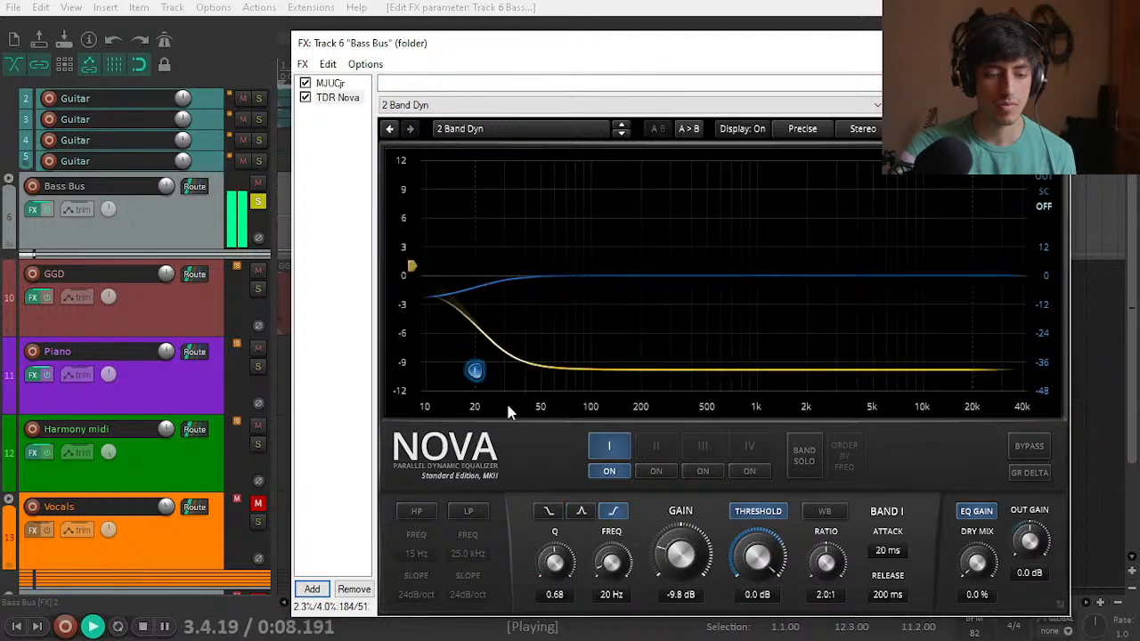
pyautogui.moveTo(474, 369); pyautogui.dragTo(772, 237)
pyautogui.click(622, 330)
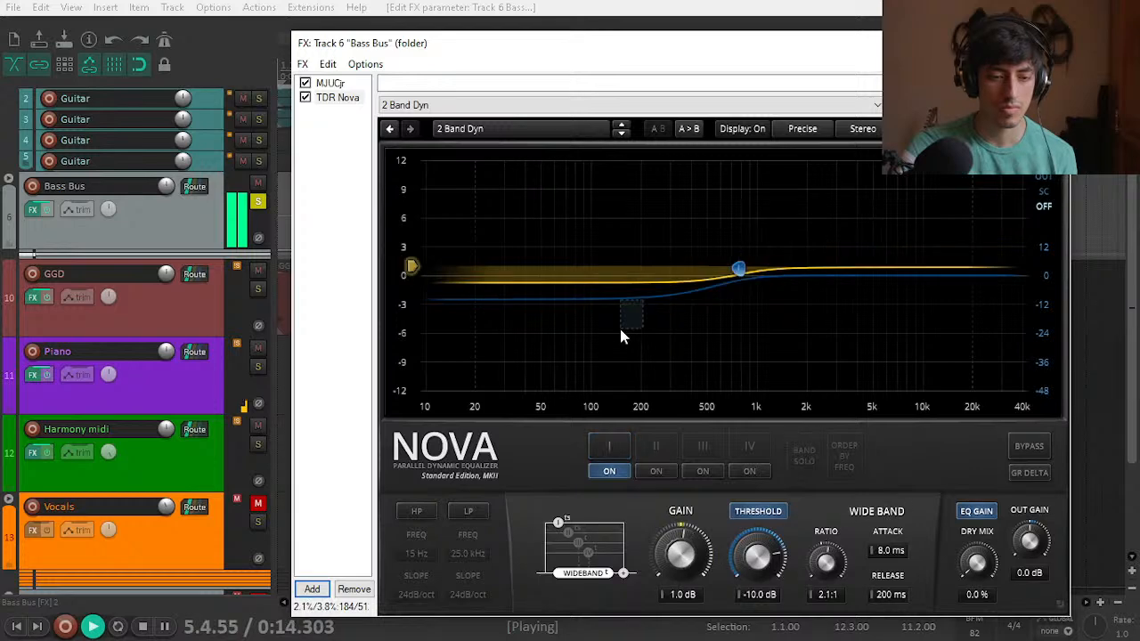
pyautogui.moveTo(410, 267); pyautogui.dragTo(412, 292)
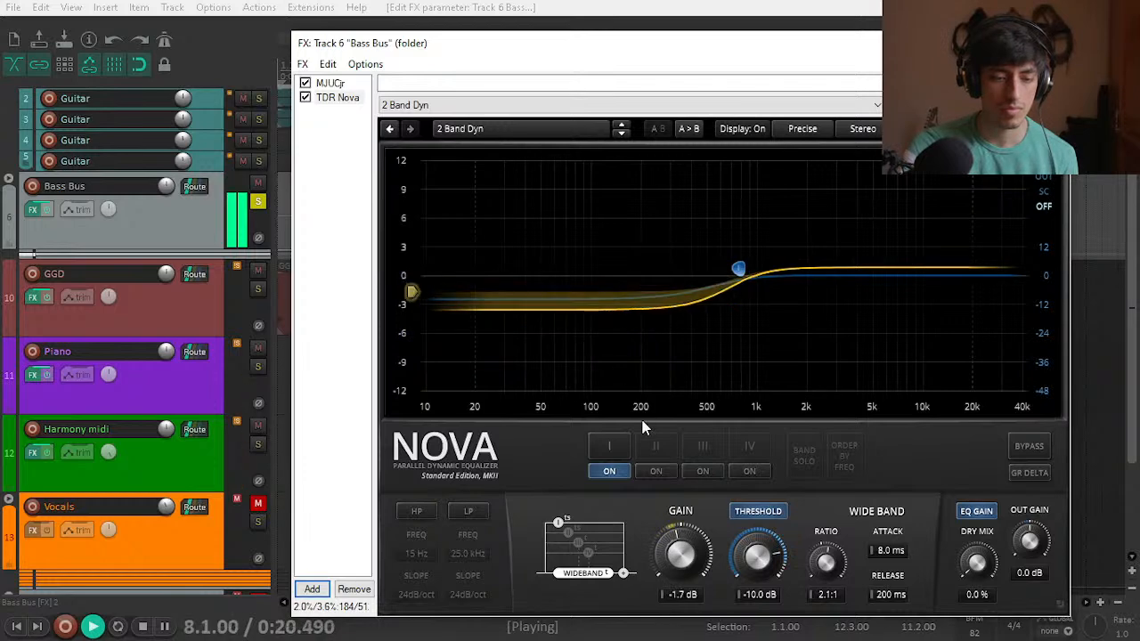
pyautogui.press('space')
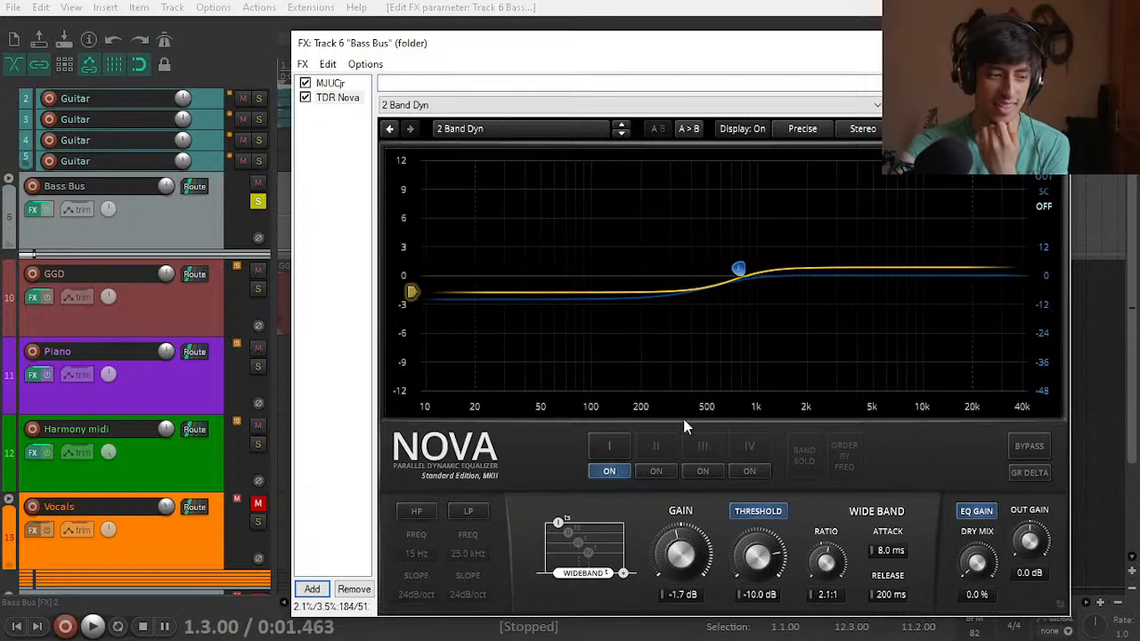
# Step: Bypass TDR Nova, add TDR Kotelnikov from the Comp folder to the Bass Bus, and play the bass
pyautogui.click(312, 590)
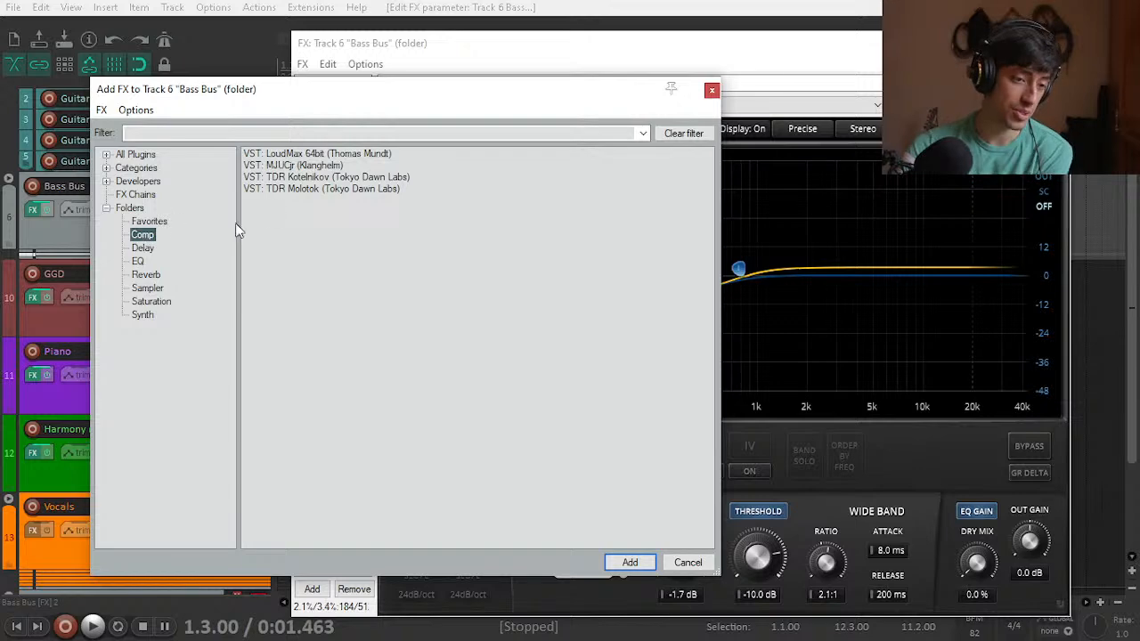
pyautogui.doubleClick(325, 177)
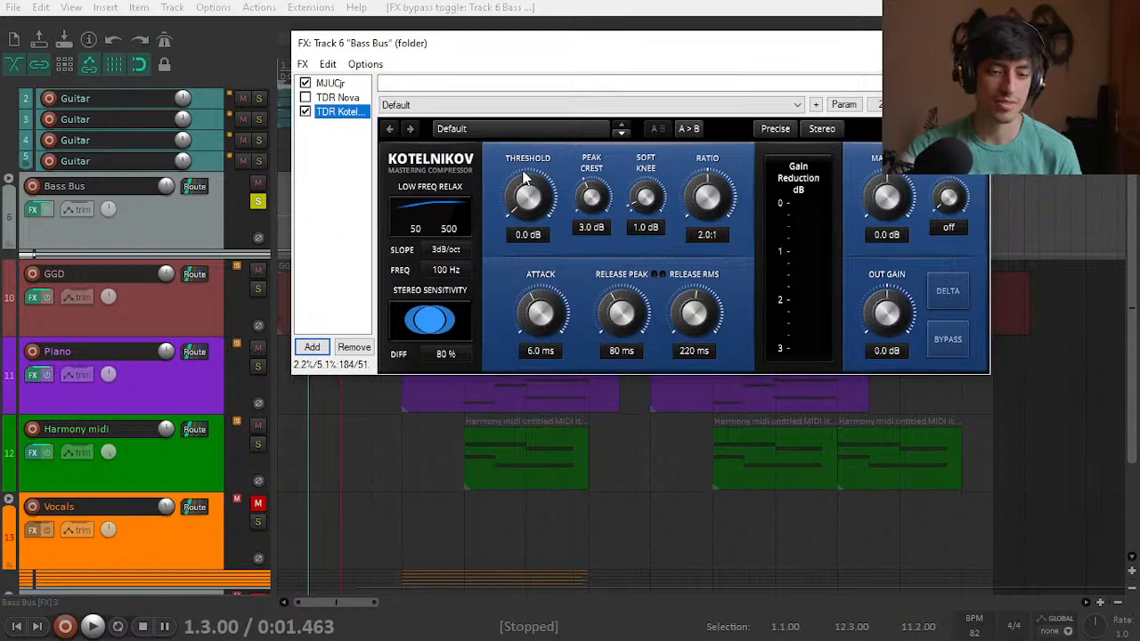
pyautogui.press('space')
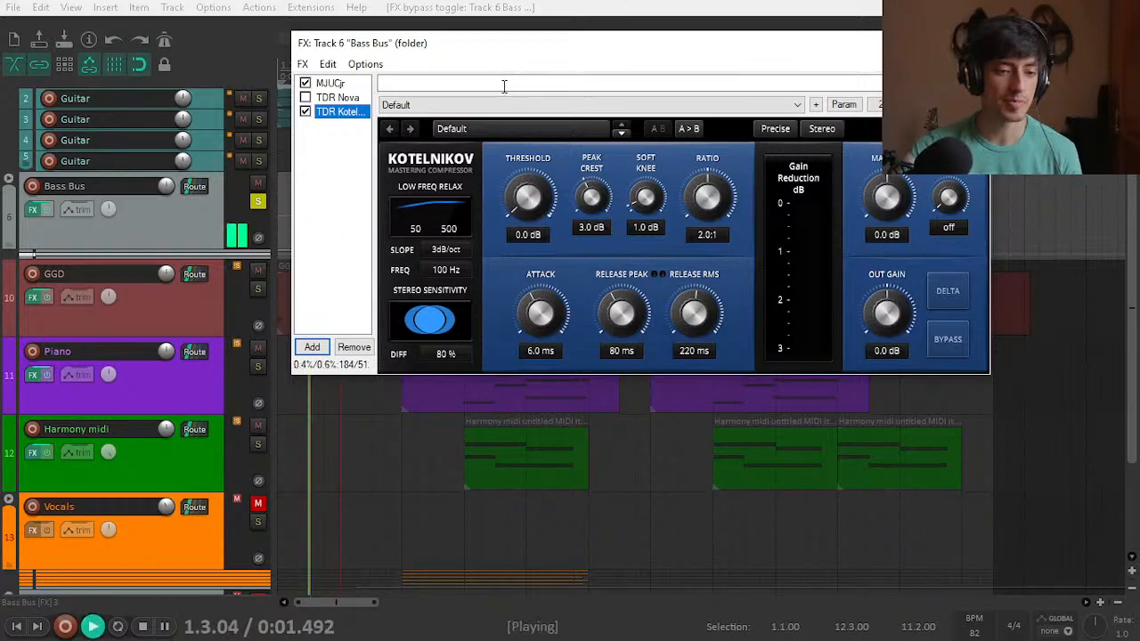
# Step: Set Kotelnikov's threshold to -24.0 dB and its attack to 0.02 ms
pyautogui.moveTo(527, 205); pyautogui.dragTo(527, 258)
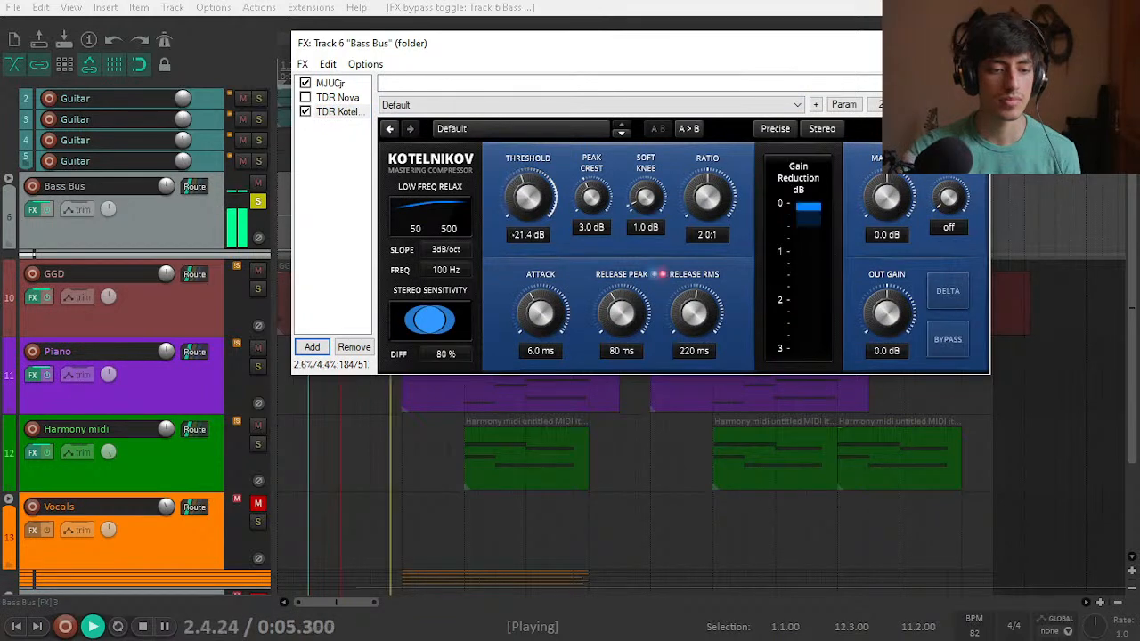
pyautogui.moveTo(527, 210); pyautogui.dragTo(522, 207)
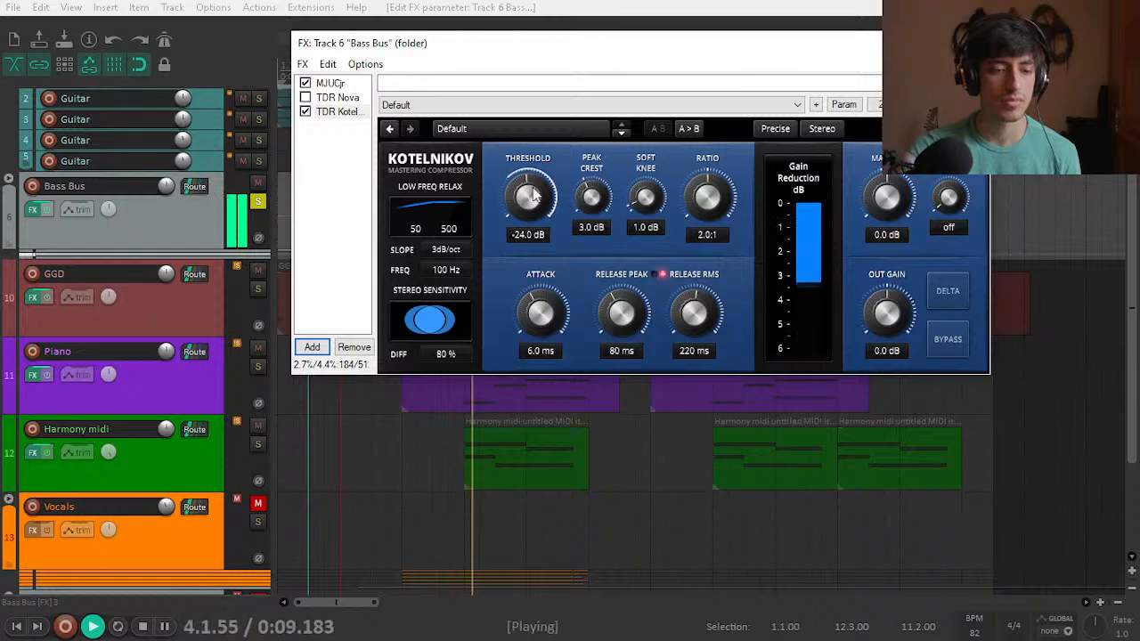
pyautogui.press('space')
pyautogui.moveTo(540, 313); pyautogui.dragTo(547, 356)
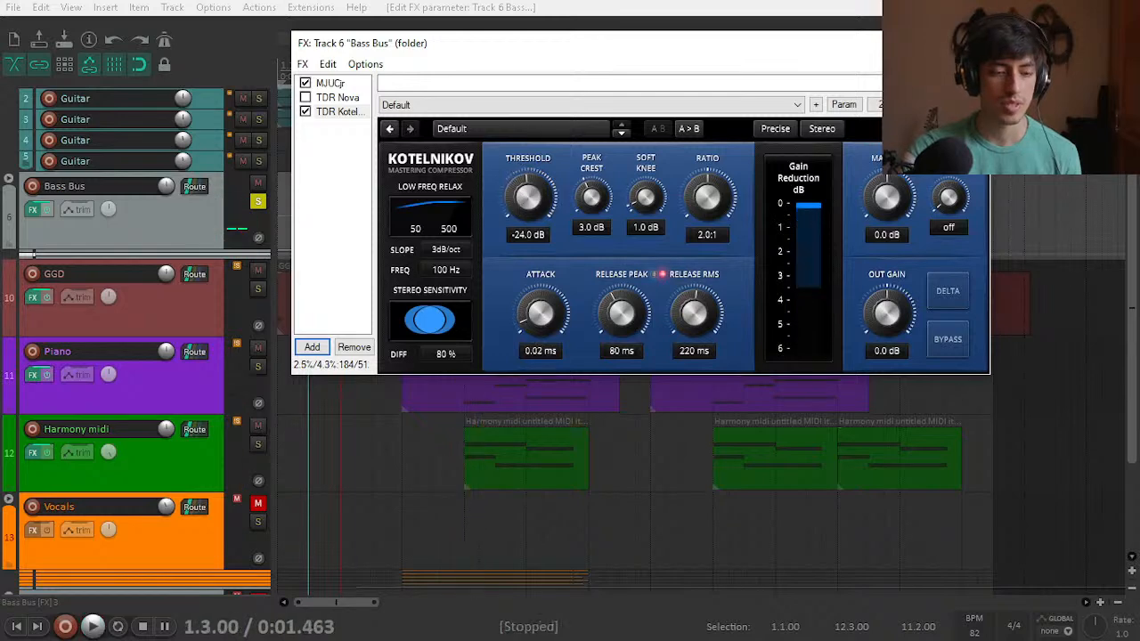
# Step: Set Kotelnikov's release peak to 31 ms, release RMS to 80 ms, ratio to 4.3:1 and threshold to -23.7 dB during playback
pyautogui.press('space')
pyautogui.moveTo(623, 305); pyautogui.dragTo(623, 342)
pyautogui.moveTo(693, 314); pyautogui.dragTo(699, 333)
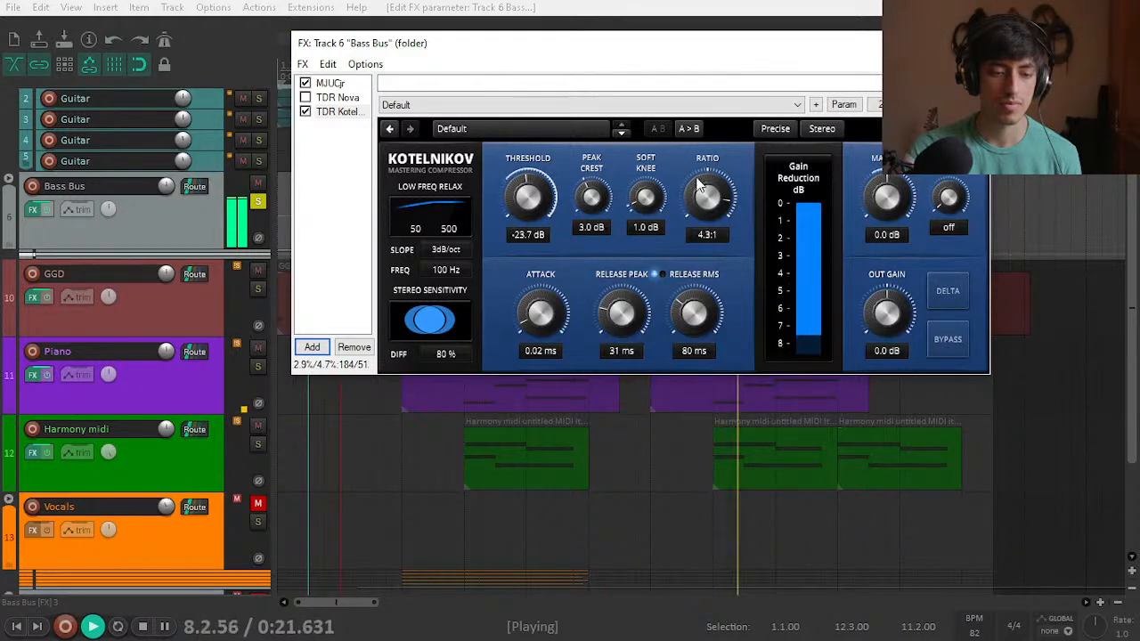
pyautogui.press('space')
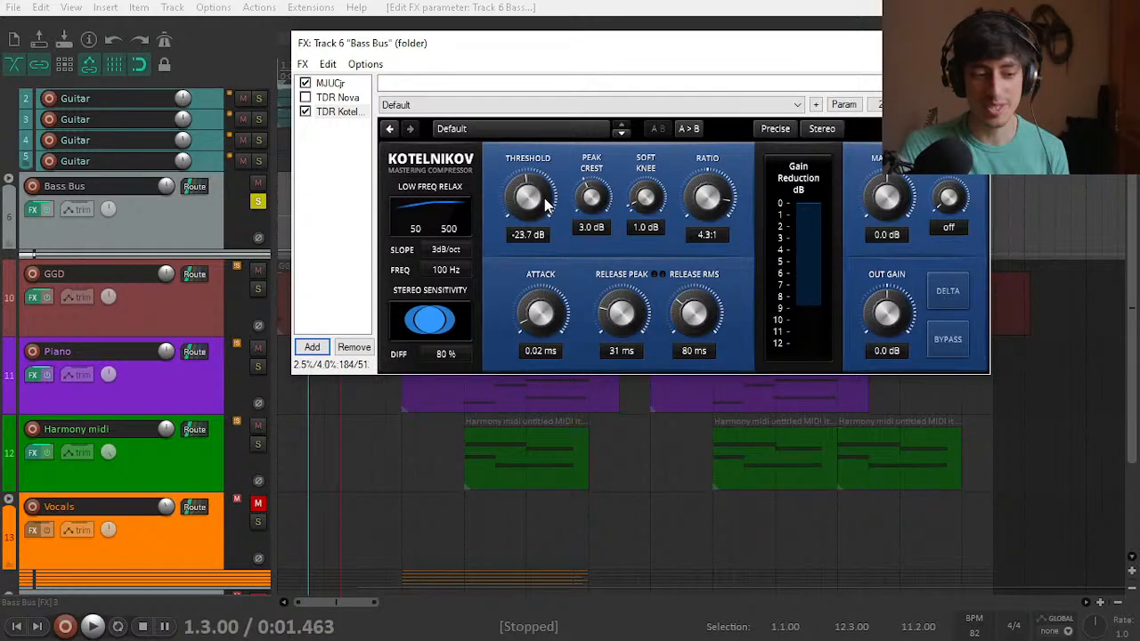
# Step: Replay the bass, raise Kotelnikov's makeup gain to 2.6 dB, and unsolo the Bass Bus
pyautogui.press('space')
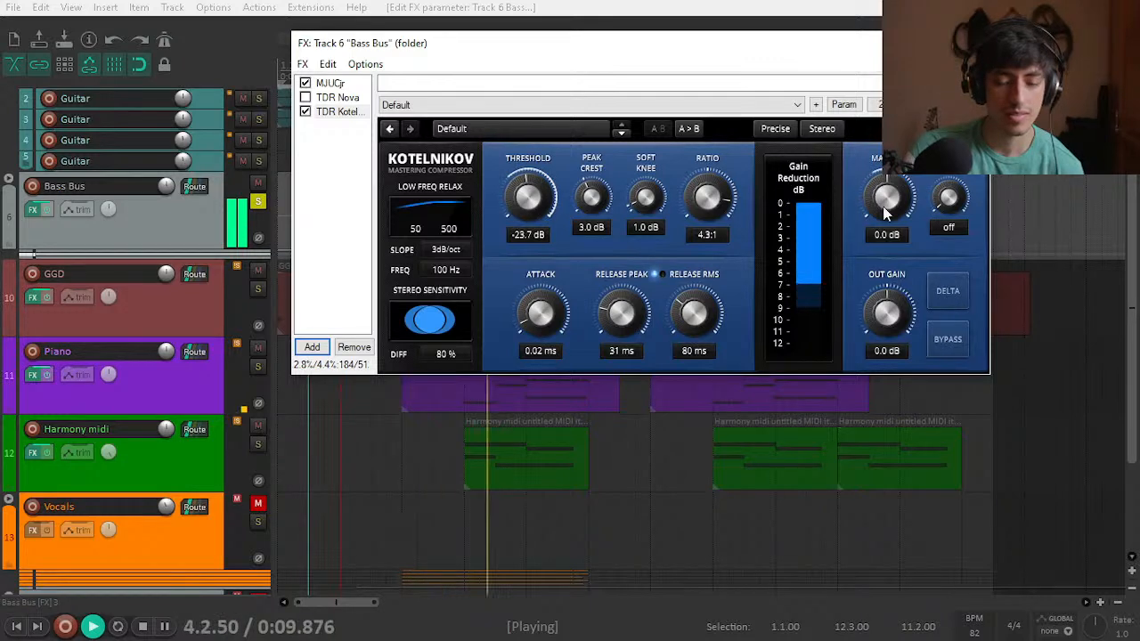
pyautogui.moveTo(885, 211); pyautogui.dragTo(886, 198)
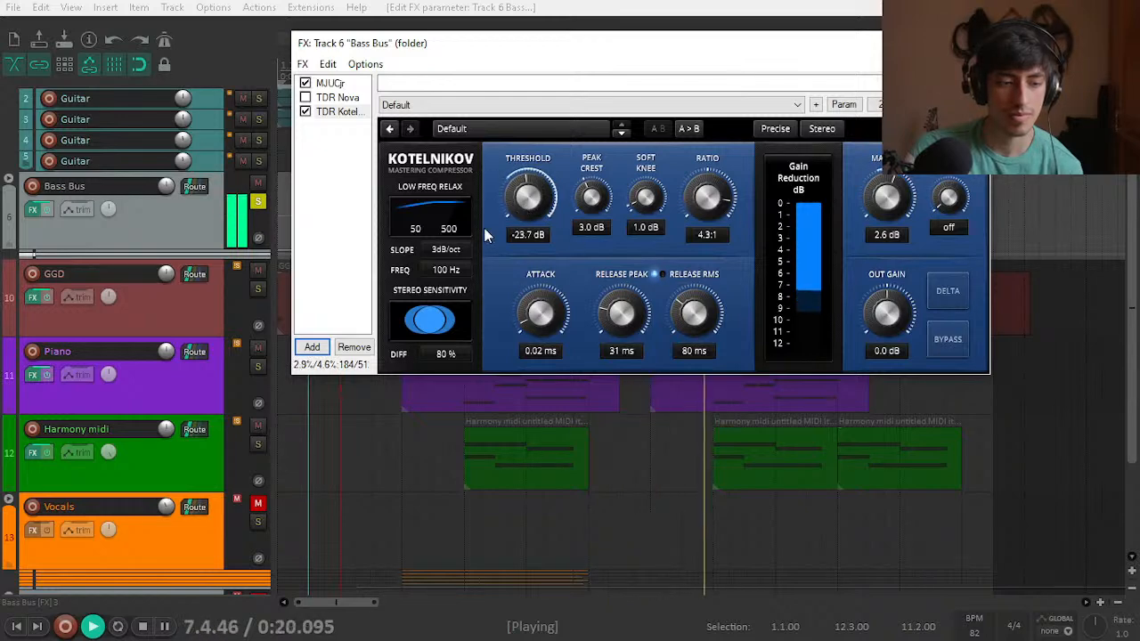
pyautogui.click(260, 203)
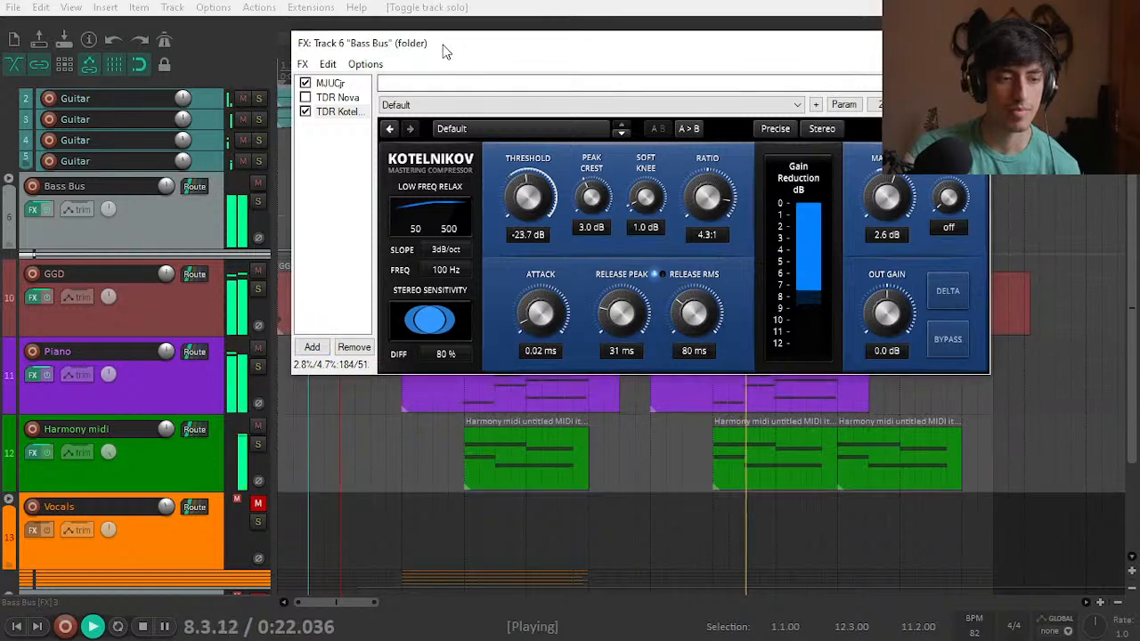
# Step: Play the full mix from measure 1.4 and set Kotelnikov's makeup gain to 5.1 dB
pyautogui.moveTo(447, 45); pyautogui.dragTo(469, 227)
pyautogui.click(325, 67)
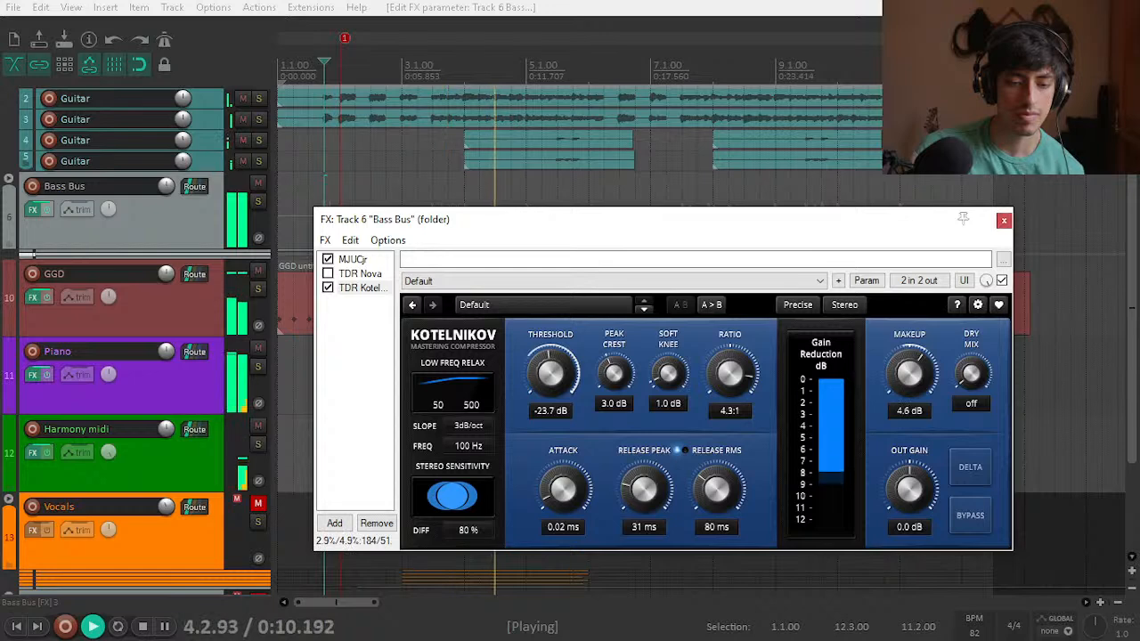
pyautogui.moveTo(911, 353); pyautogui.dragTo(912, 356)
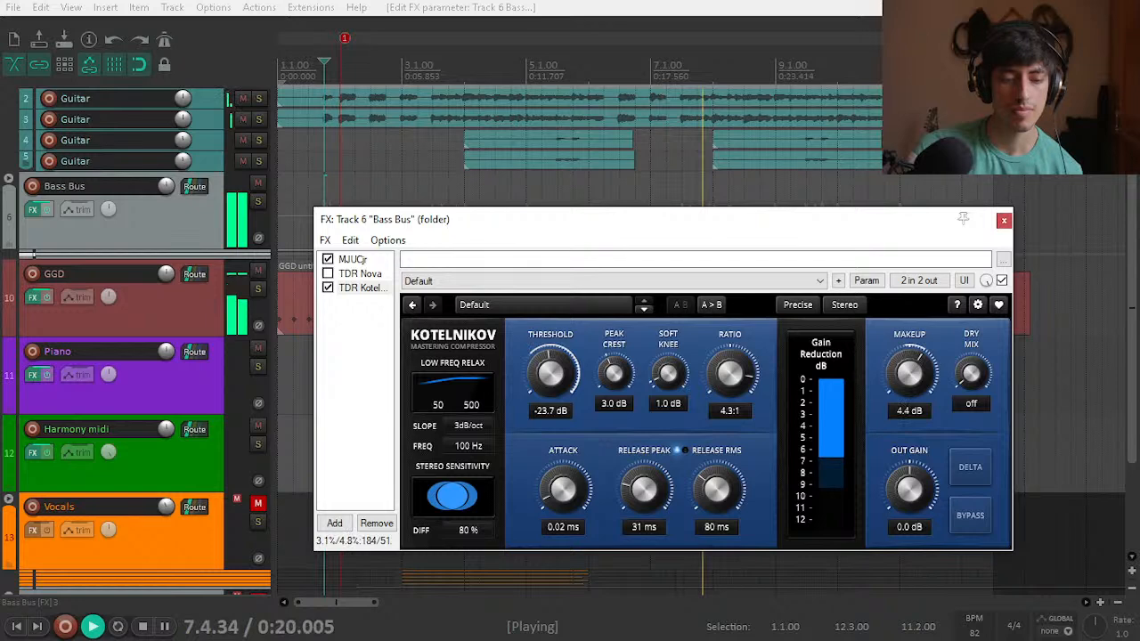
pyautogui.moveTo(909, 374)
pyautogui.mouseDown()
pyautogui.moveTo(905, 389)
pyautogui.moveTo(906, 369)
pyautogui.mouseUp()
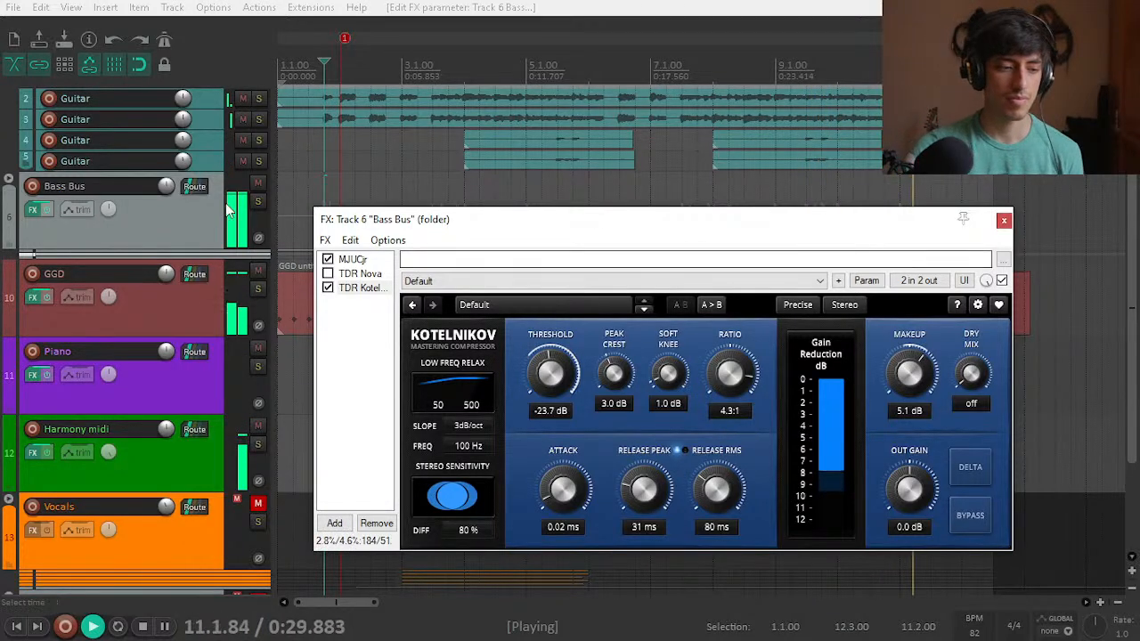
# Step: Solo the Bass Bus again, open GClip from the master track, and play the bass to examine its waveform
pyautogui.press('space')
pyautogui.click(257, 201)
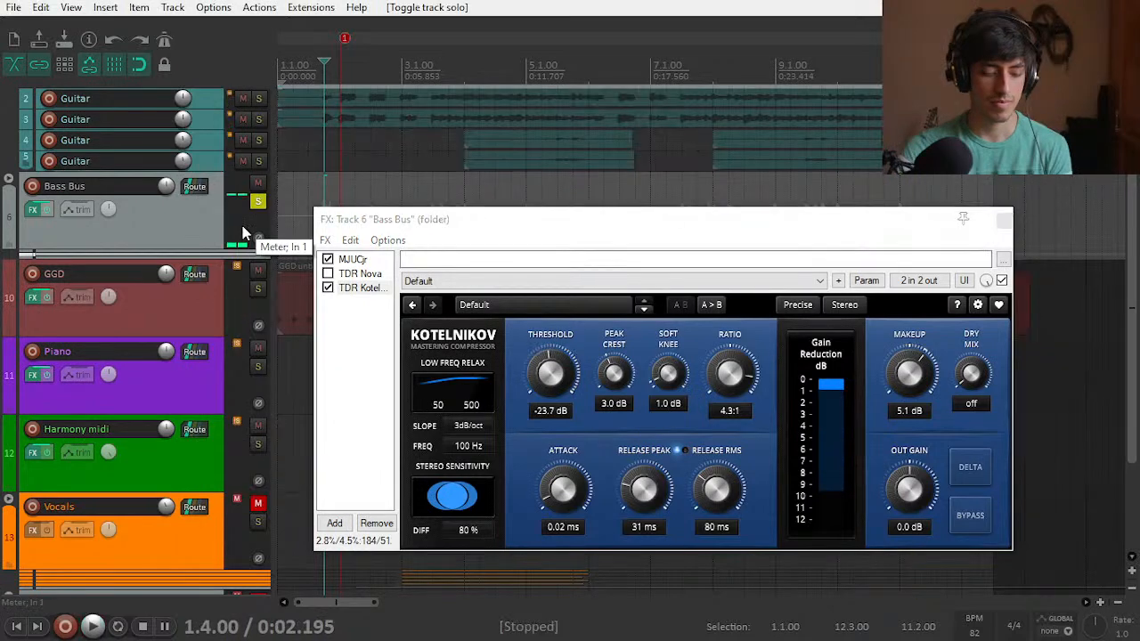
pyautogui.hotkey('ctrl', 'm')
pyautogui.click(49, 303)
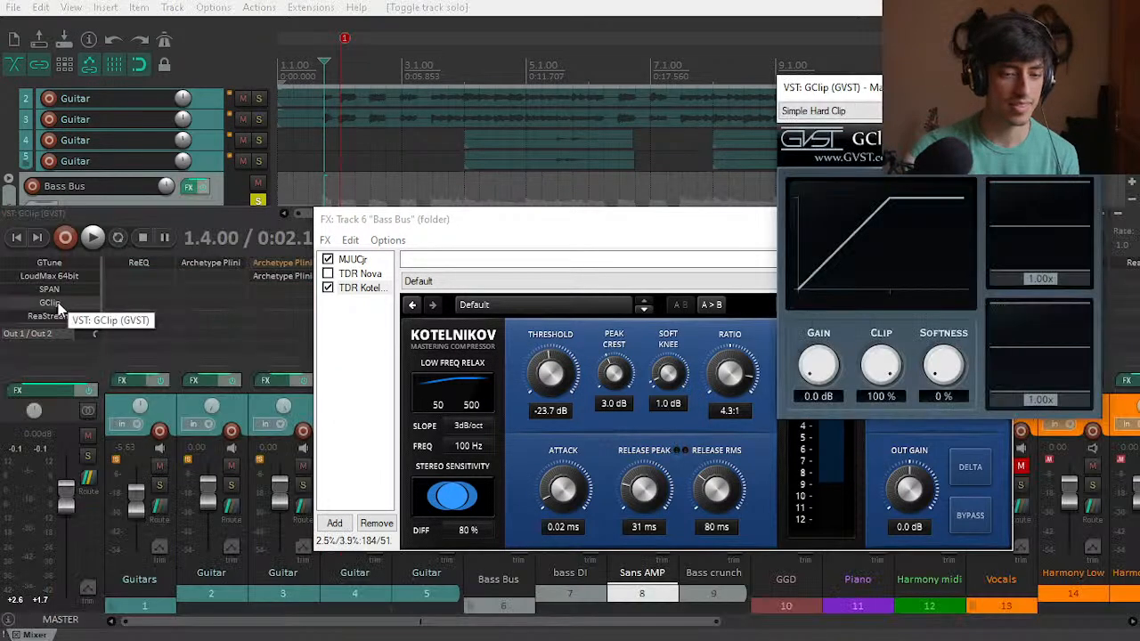
pyautogui.press('space')
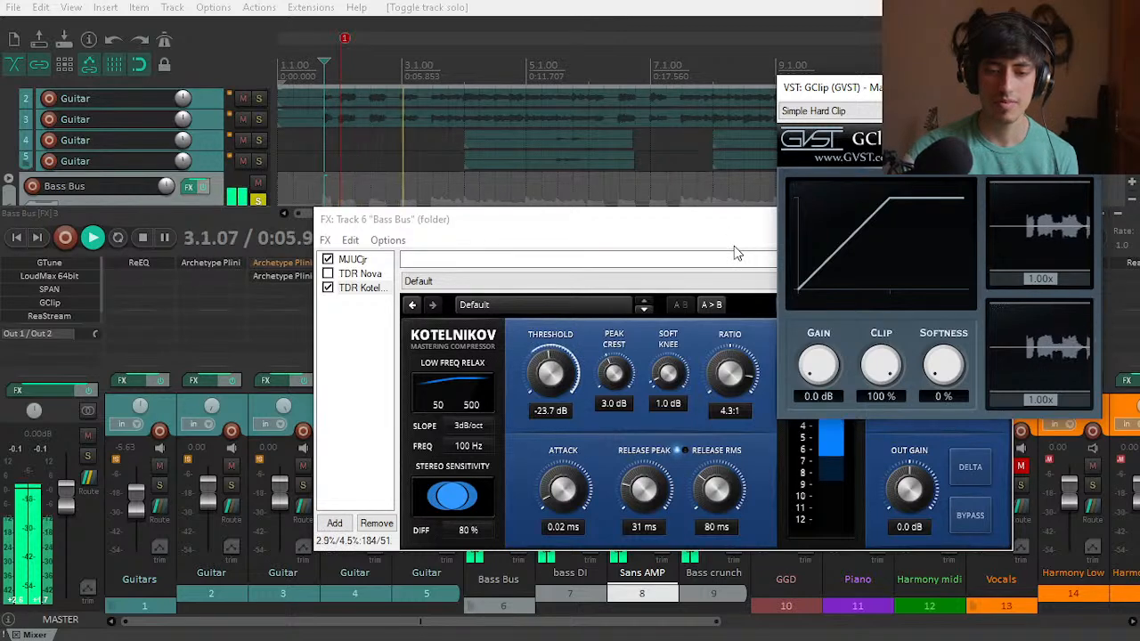
pyautogui.click(674, 244)
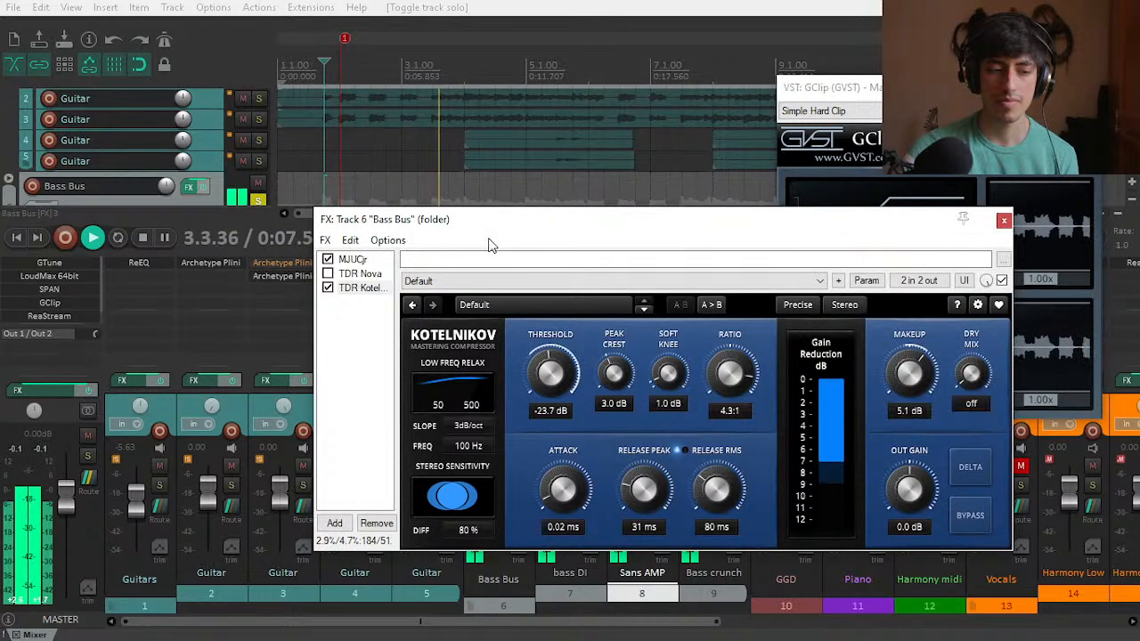
# Step: Close the Bass Bus effects, replay the soloed bass against GClip's waveform, close GClip, and unsolo the Bass Bus
pyautogui.moveTo(428, 246); pyautogui.dragTo(123, 247)
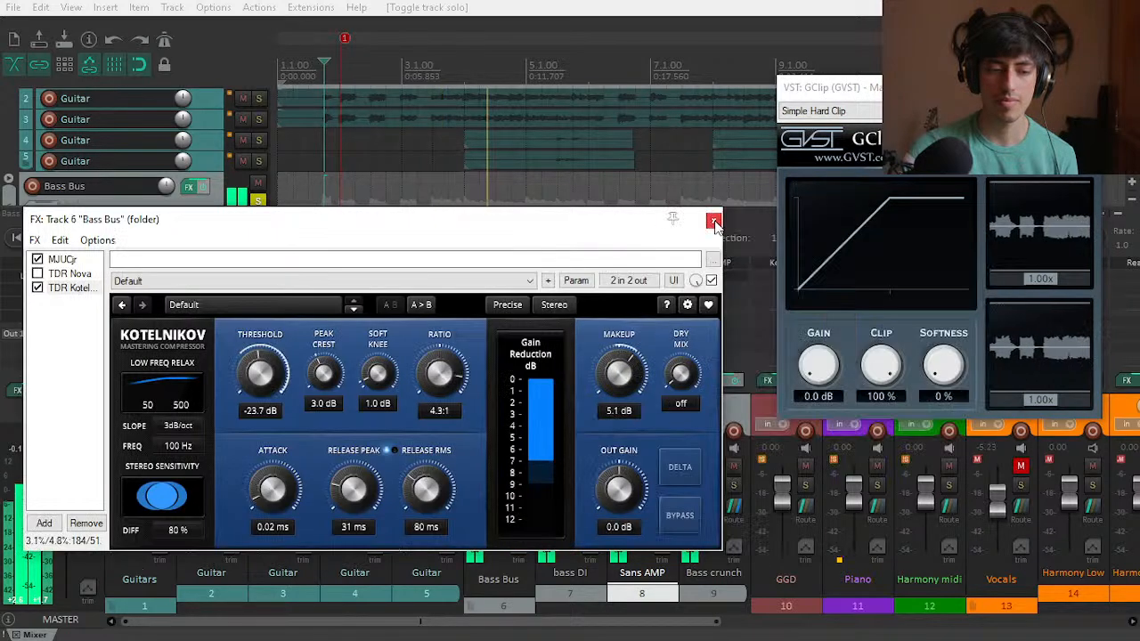
pyautogui.click(699, 220)
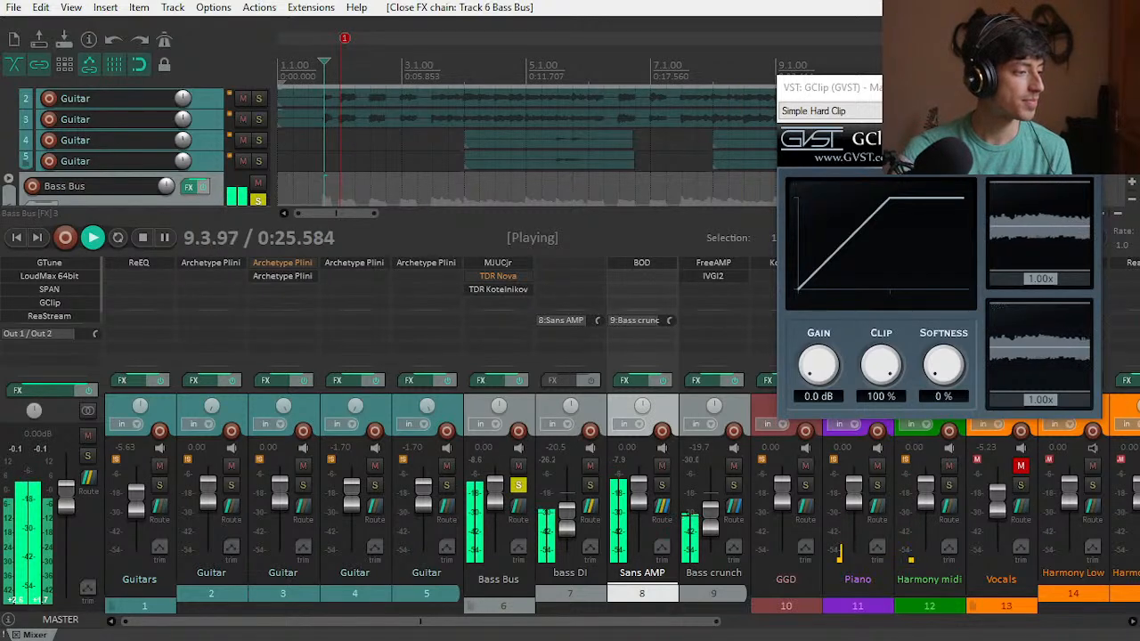
pyautogui.press('space')
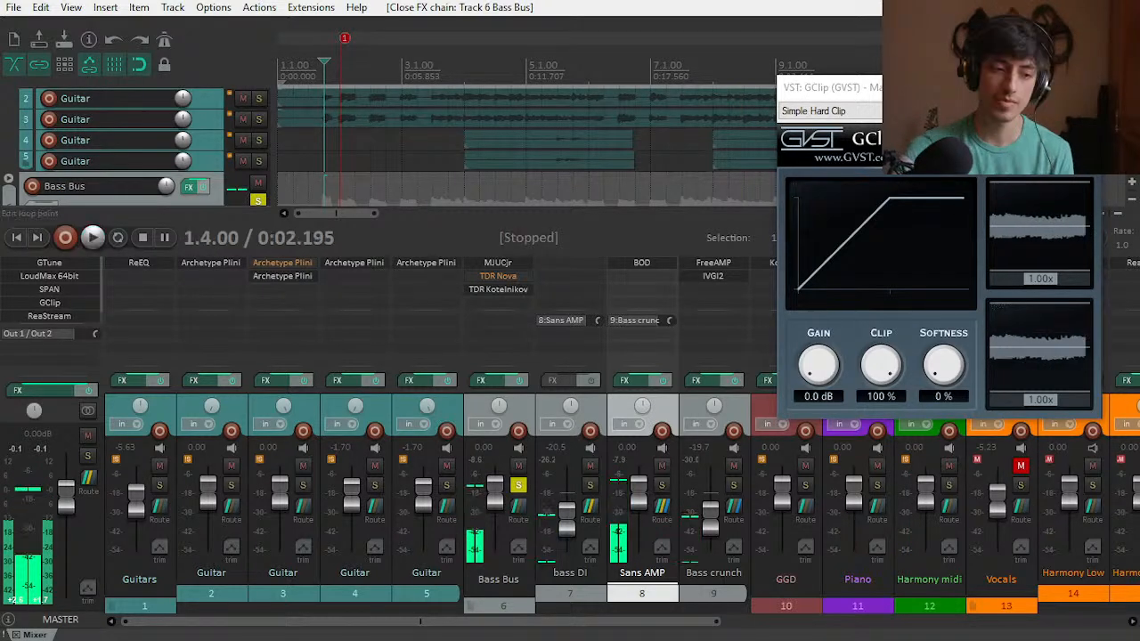
pyautogui.press('space')
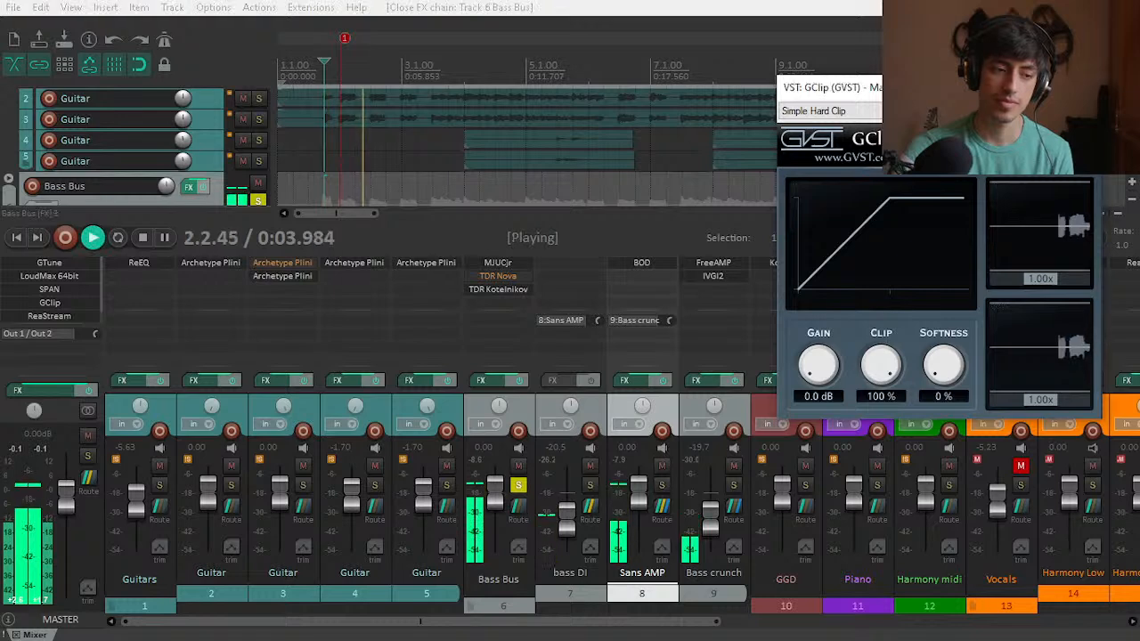
pyautogui.press('Escape')
pyautogui.click(258, 200)
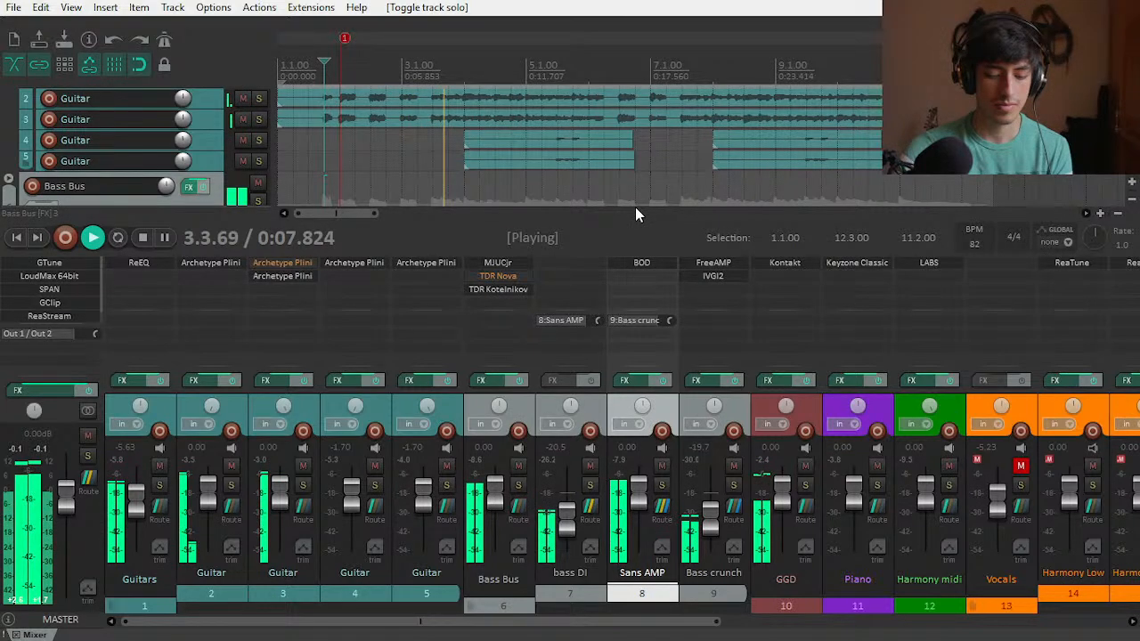
# Step: Hide the mixer and compare the full mix with the Bass Bus muted and unmuted, ending playback
pyautogui.hotkey('ctrl', 'm')
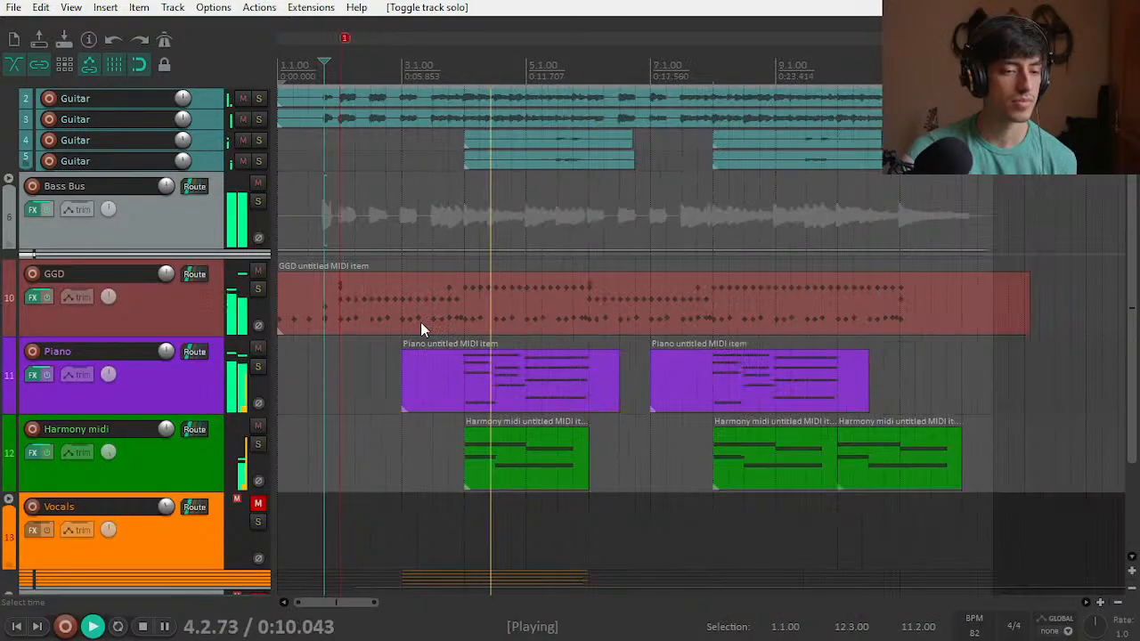
pyautogui.press('-')
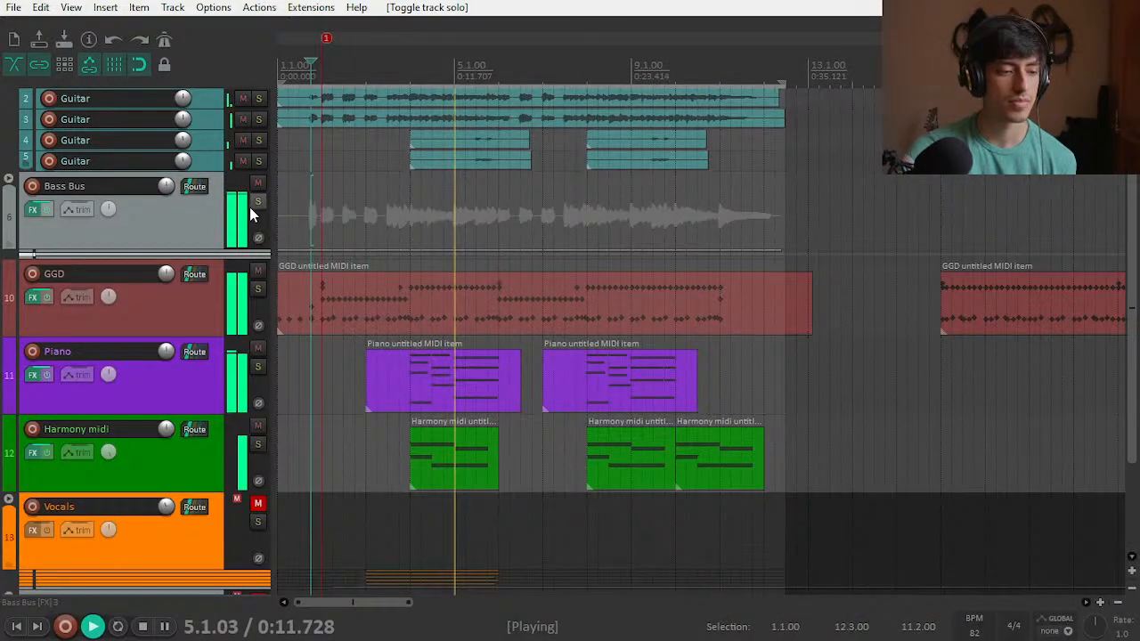
pyautogui.click(257, 183)
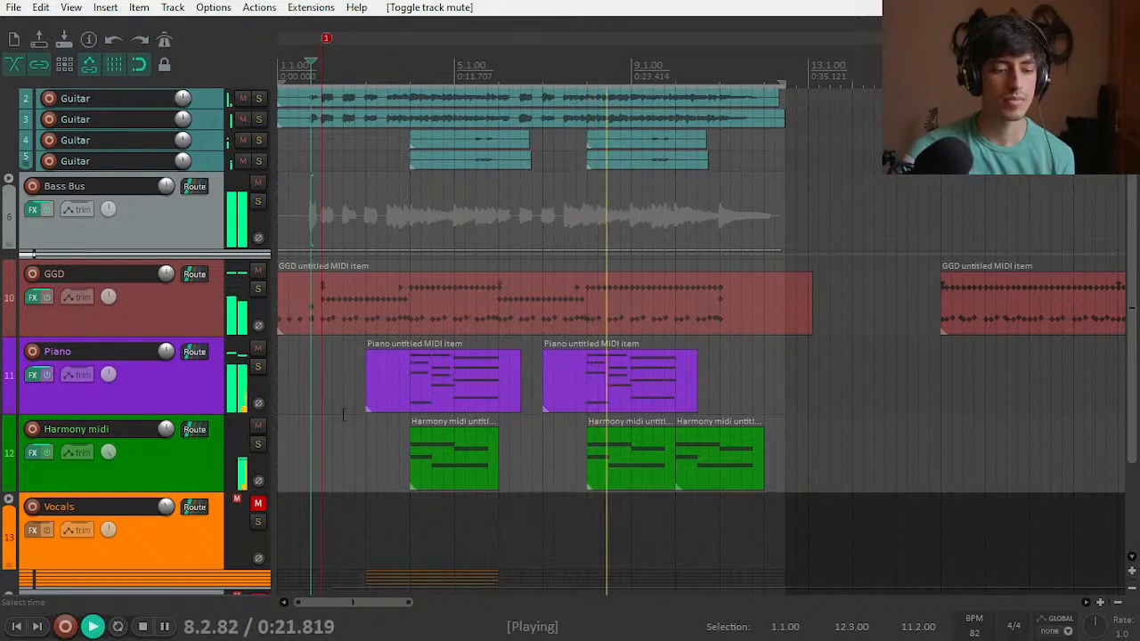
pyautogui.press('space')
# Step: Examine the notes and velocities of the first Piano MIDI item in the MIDI editor
pyautogui.click(387, 418)
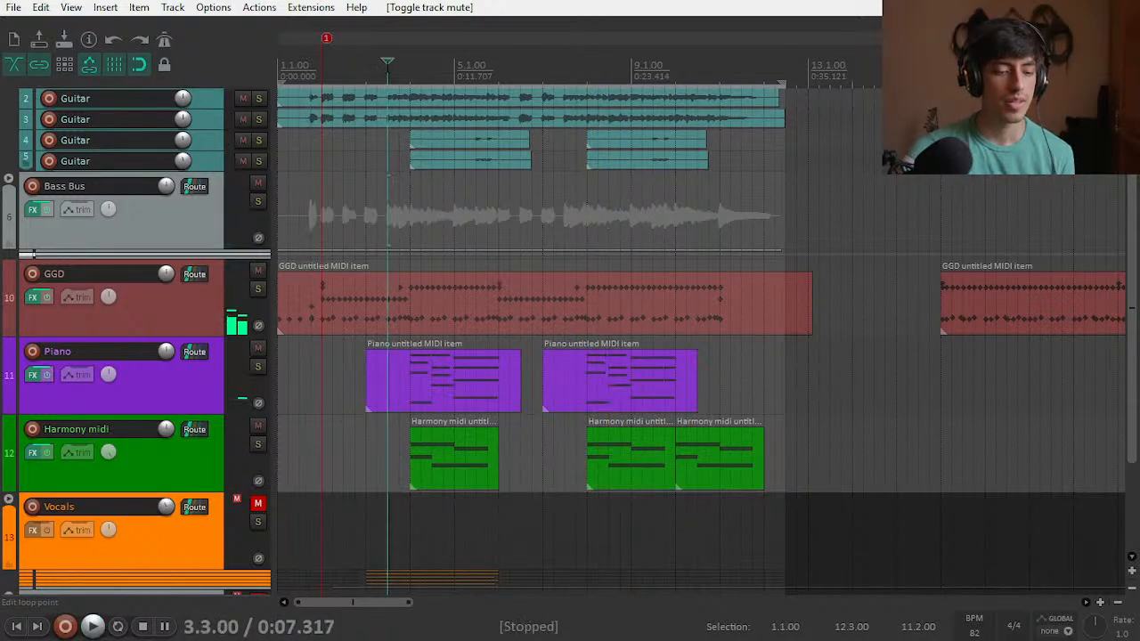
pyautogui.click(456, 379)
pyautogui.doubleClick(455, 377)
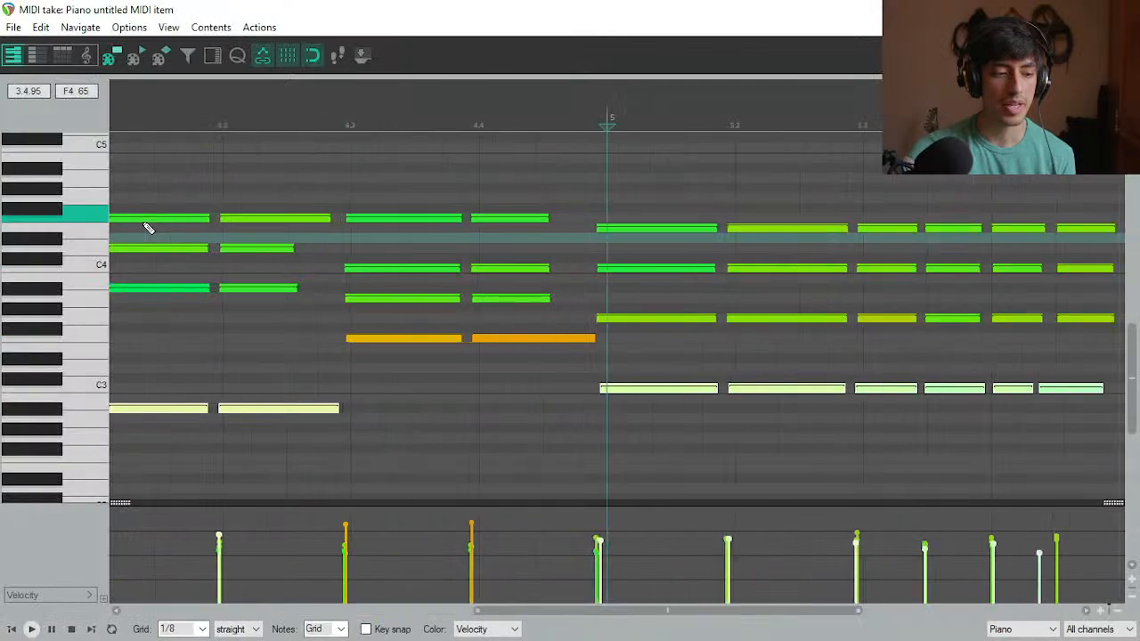
pyautogui.scroll(-4, 151, 225)
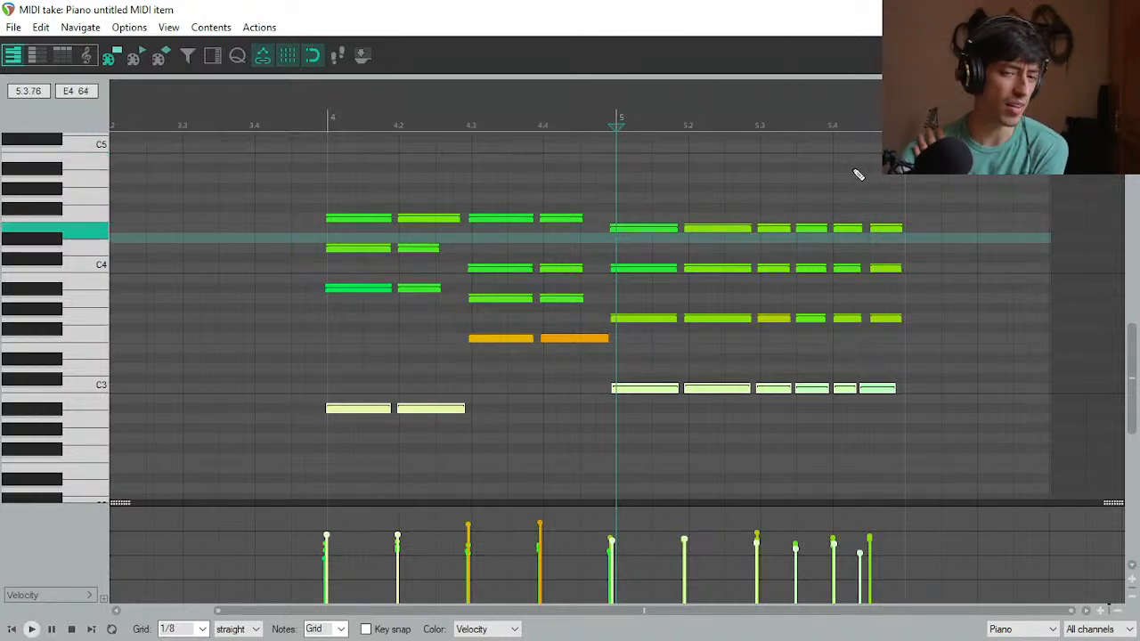
pyautogui.click(344, 186)
pyautogui.scroll(5, 343, 186)
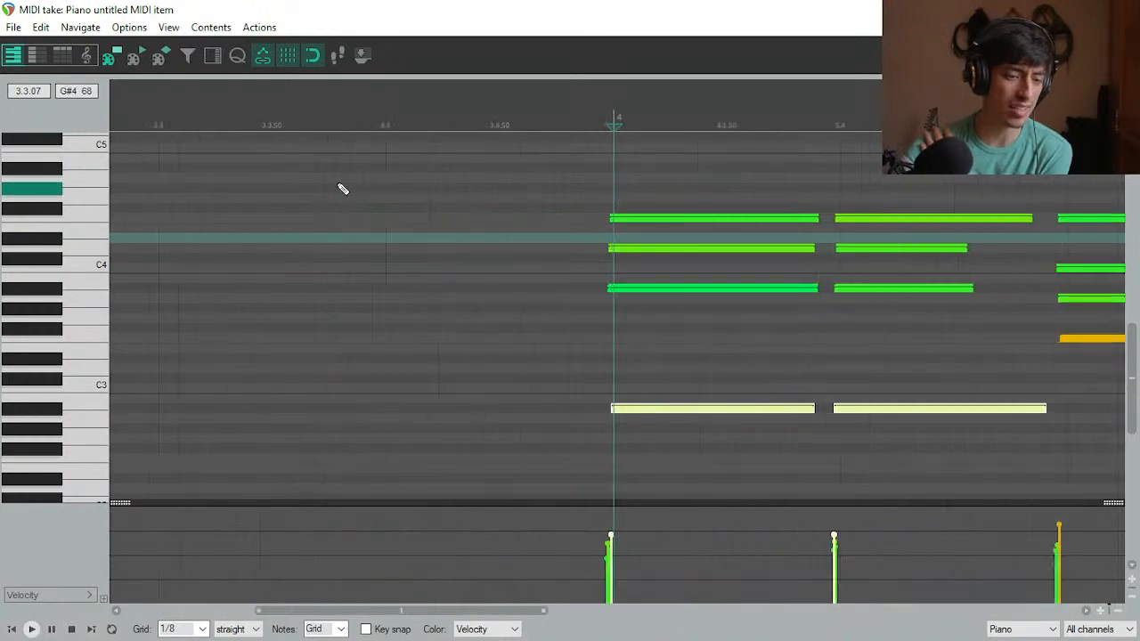
pyautogui.scroll(-4, 771, 253)
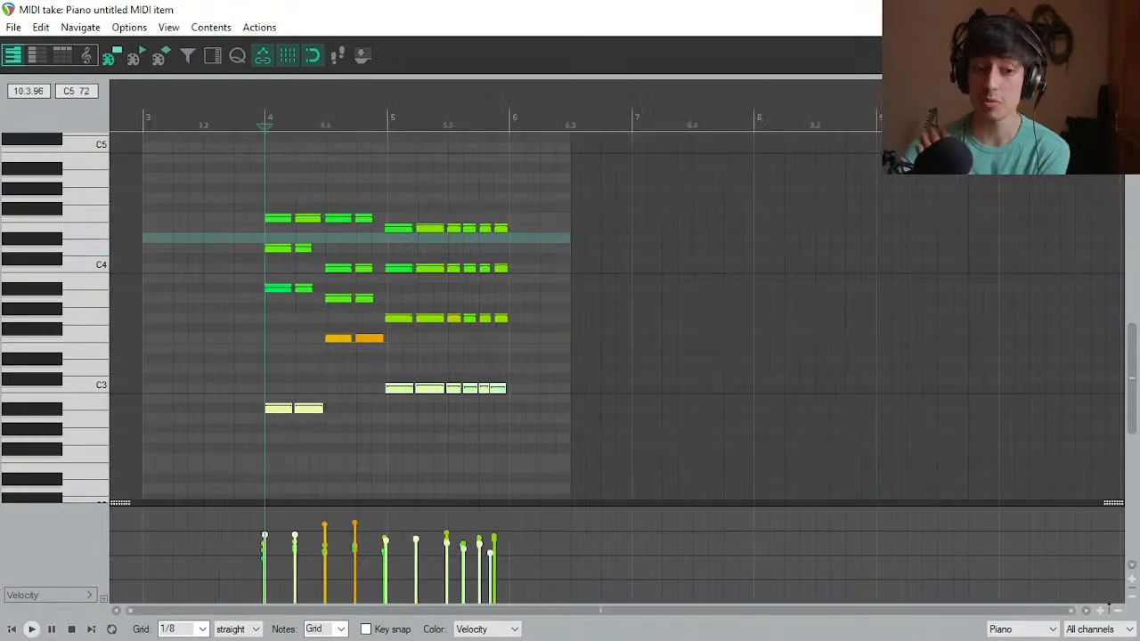
pyautogui.press('Escape')
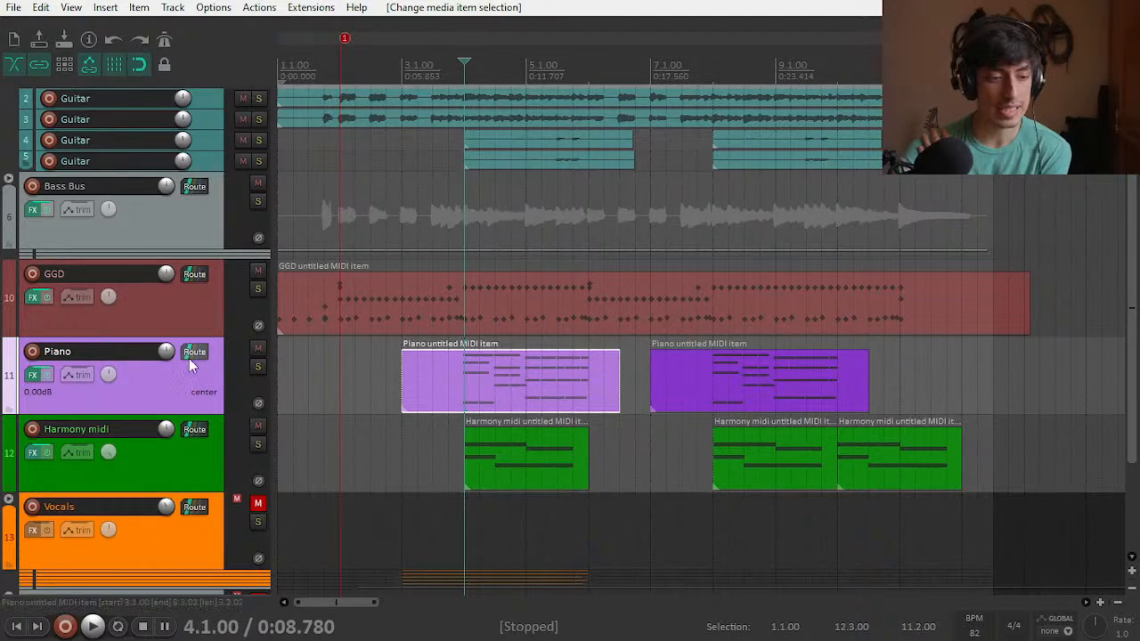
# Step: Inspect the Piano track's Keyzone Classic instrument and solo the Piano to audition it from measure 4
pyautogui.click(36, 374)
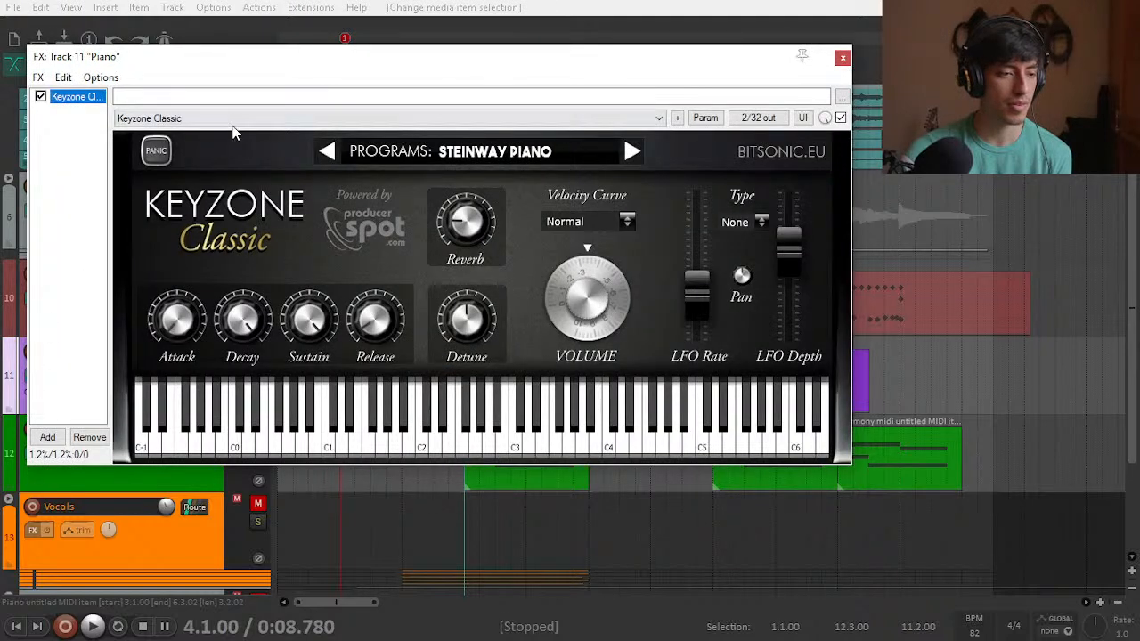
pyautogui.click(842, 58)
pyautogui.press('space')
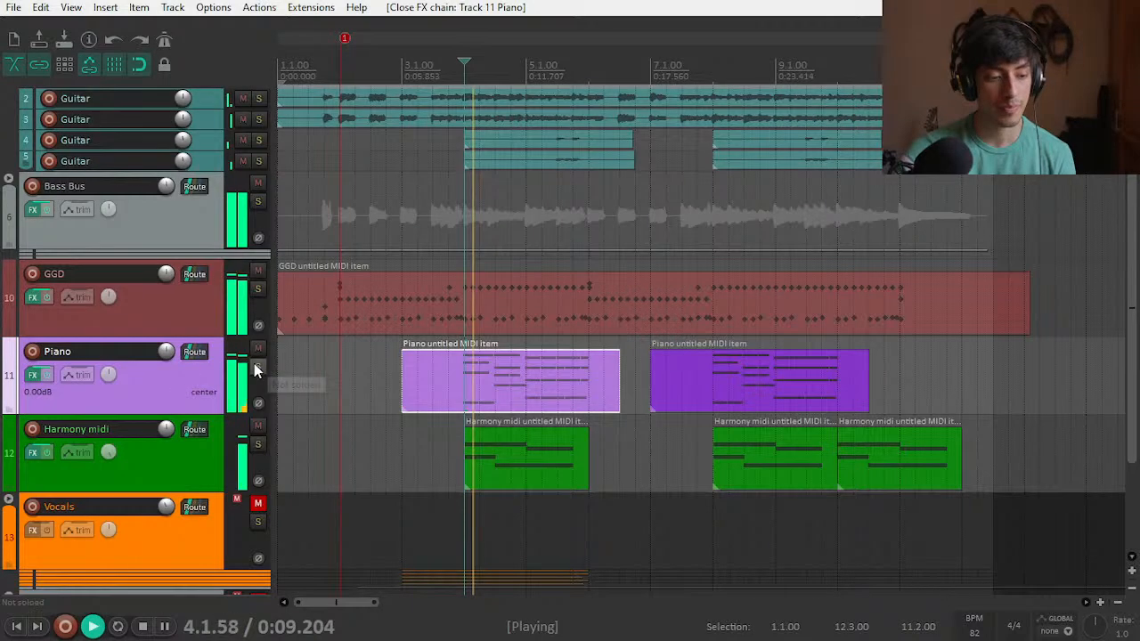
pyautogui.click(258, 367)
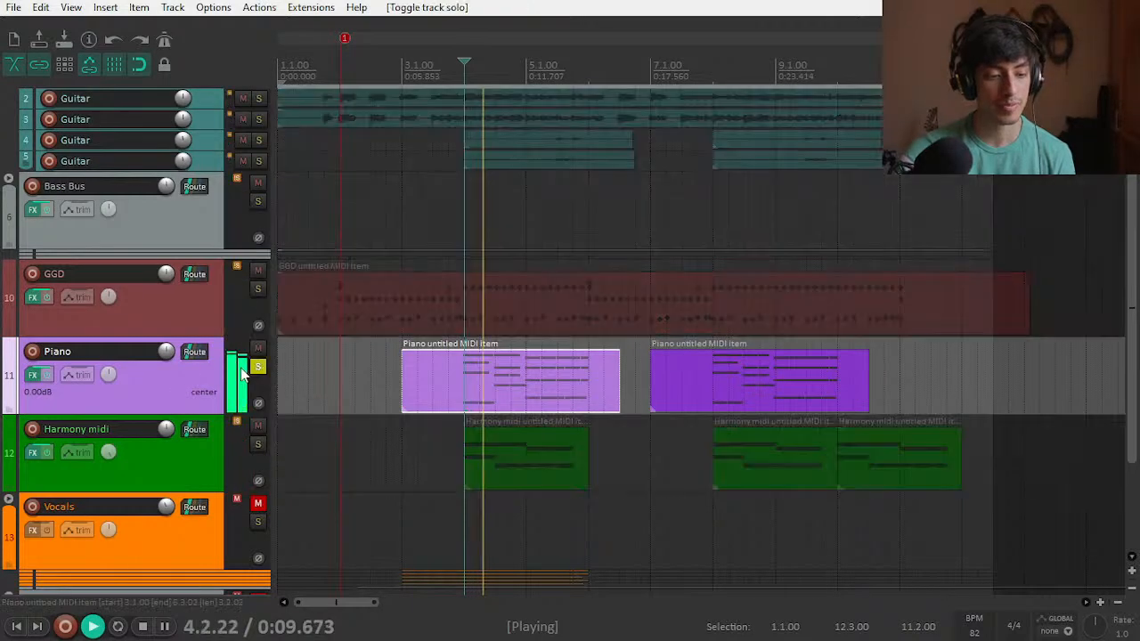
pyautogui.click(34, 375)
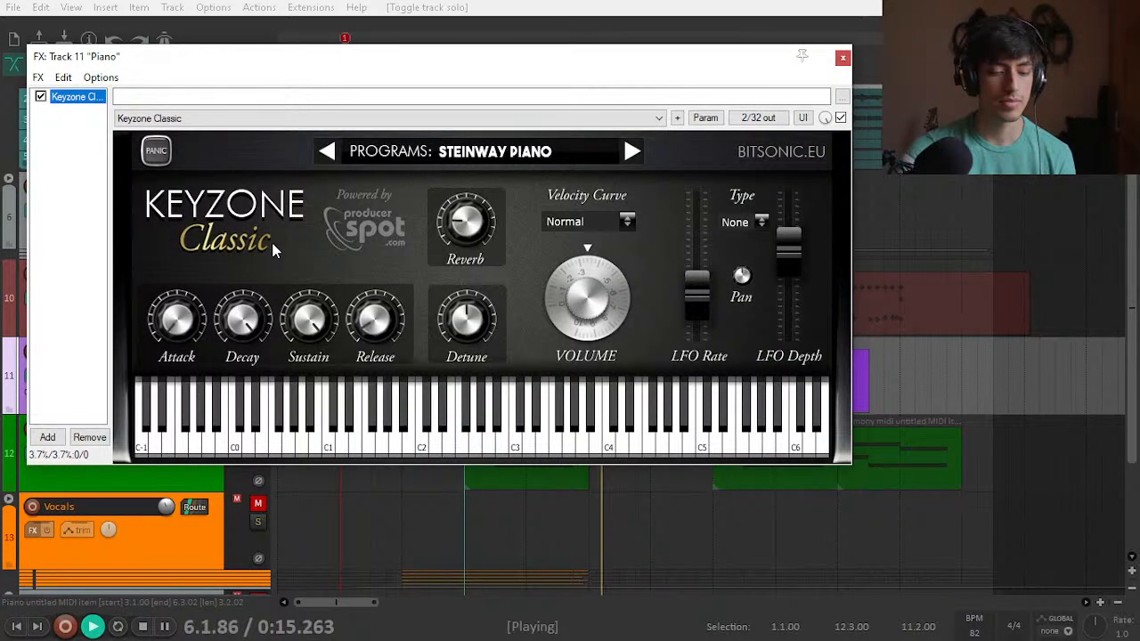
pyautogui.click(842, 59)
pyautogui.press('space')
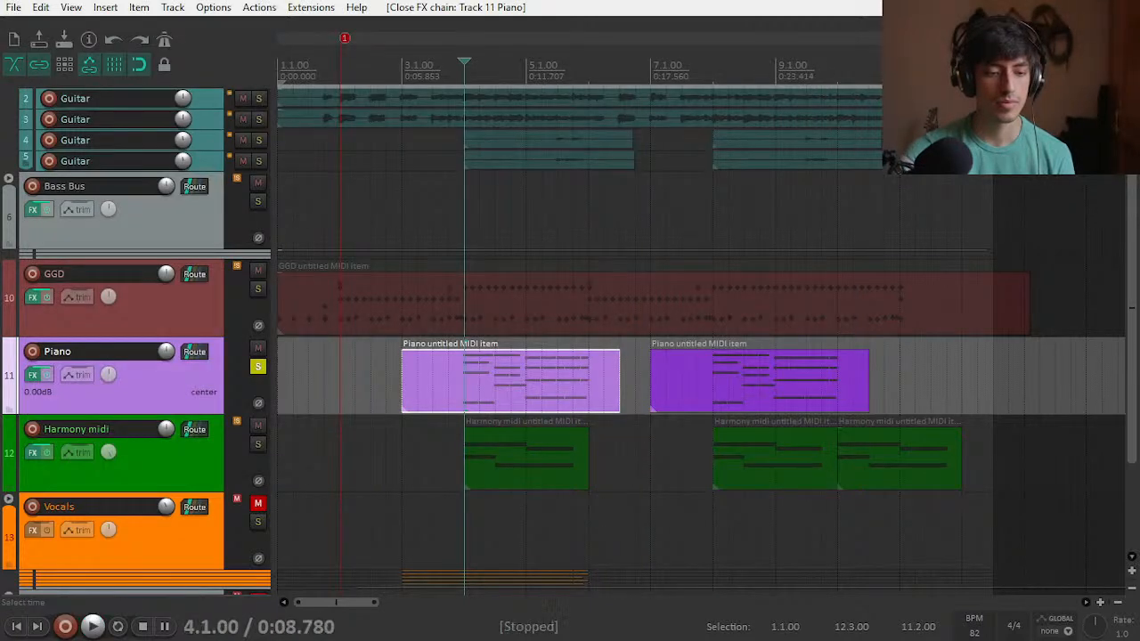
# Step: Replay the soloed piano from measure 4 and briefly recheck its Keyzone Classic settings
pyautogui.press('space')
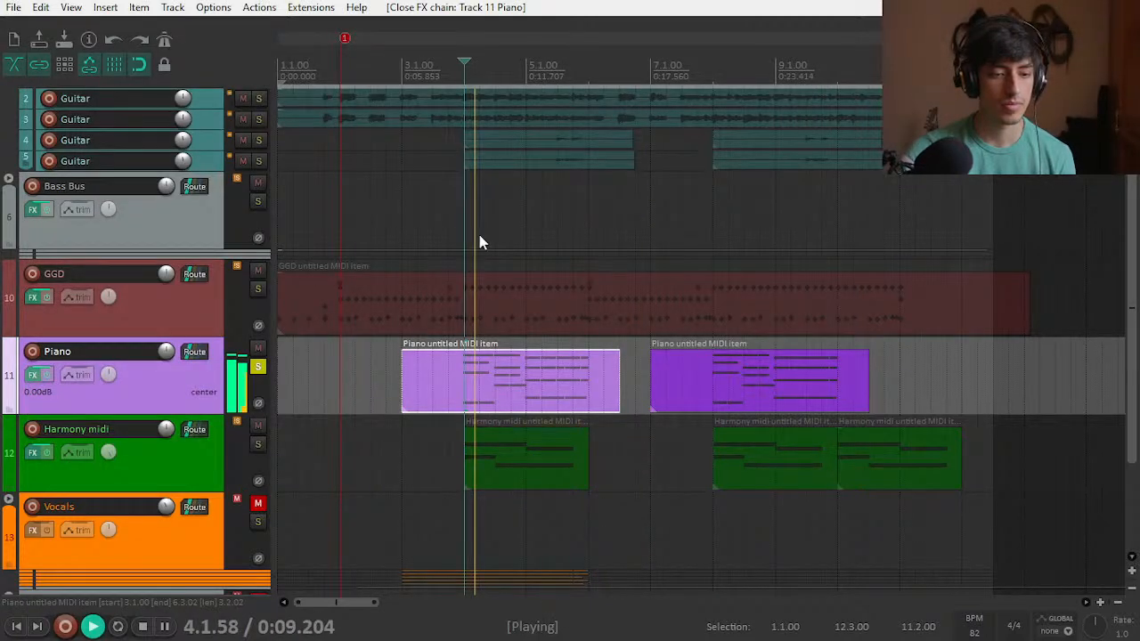
pyautogui.click(34, 375)
pyautogui.press('space')
pyautogui.click(842, 59)
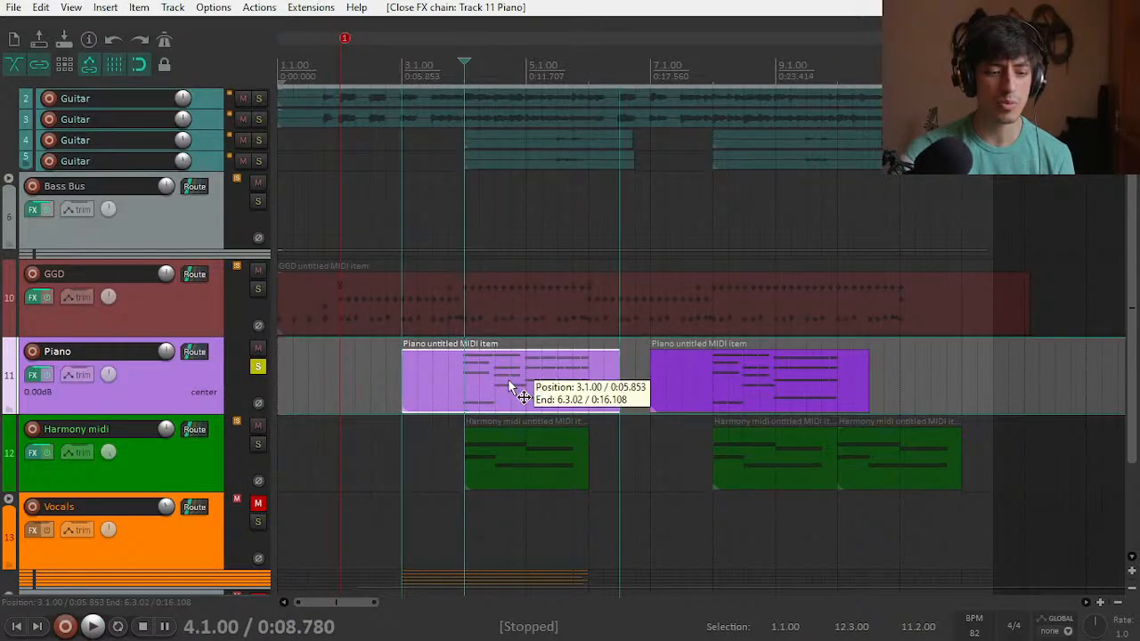
# Step: Play the first Piano MIDI item in the MIDI editor from just before measure 4 to examine its low notes
pyautogui.doubleClick(508, 380)
pyautogui.click(252, 128)
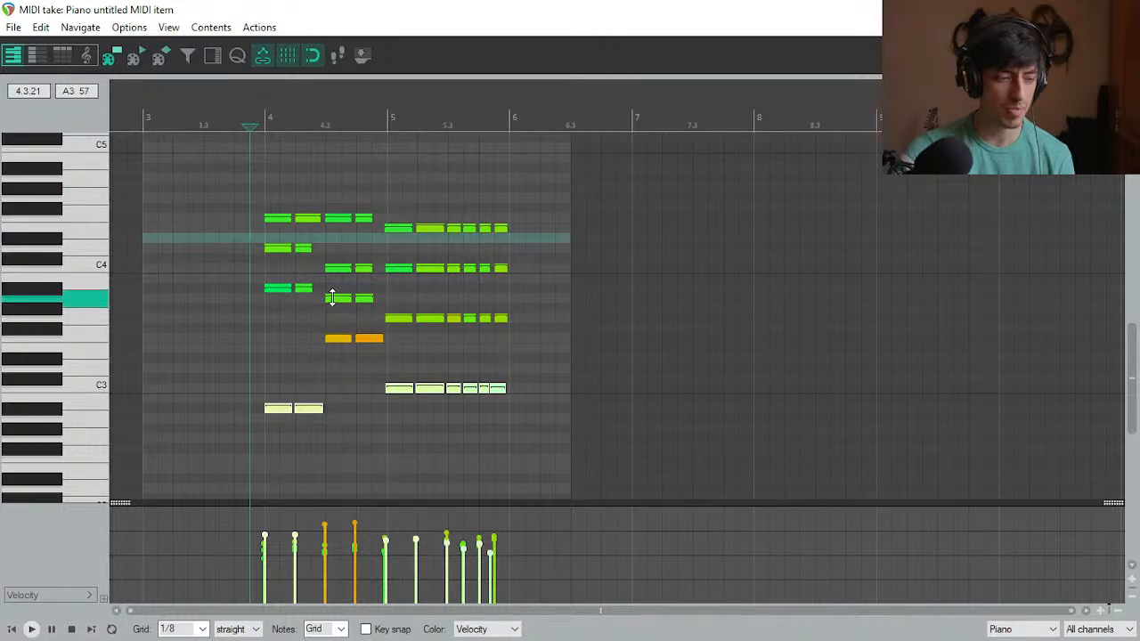
pyautogui.press('space')
pyautogui.scroll(3, 508, 334)
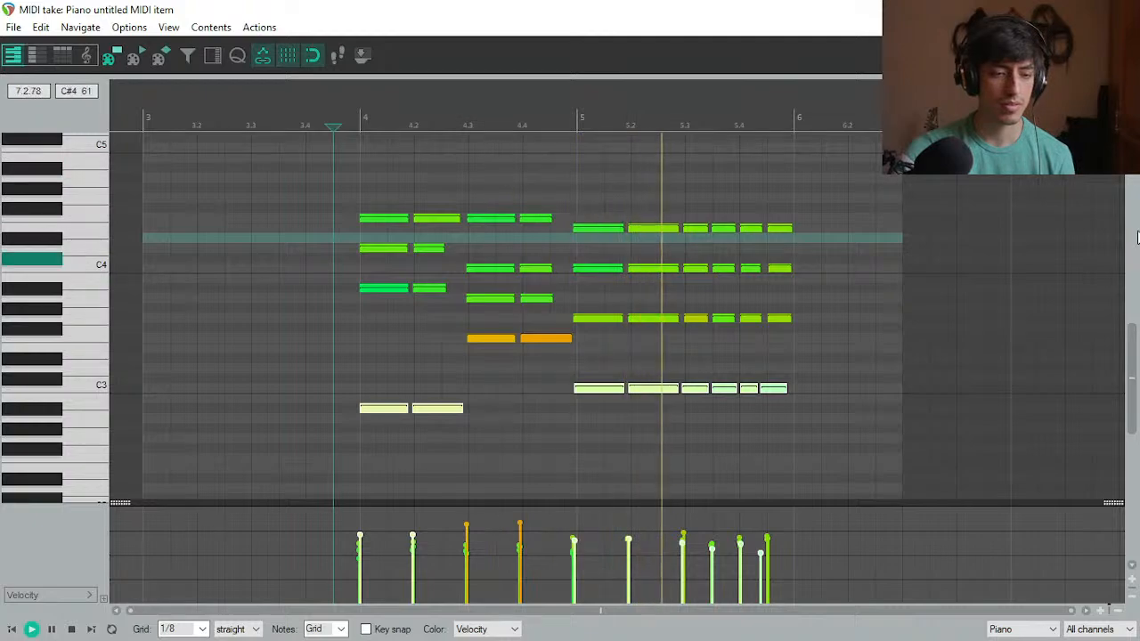
pyautogui.moveTo(1131, 347); pyautogui.dragTo(1111, 407)
pyautogui.press('space')
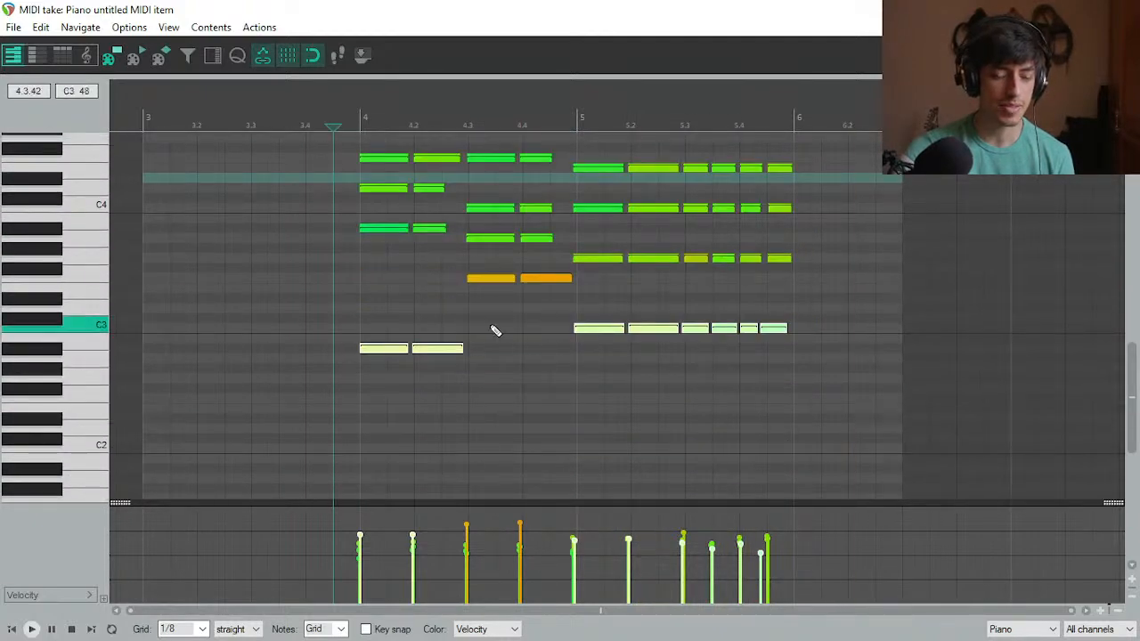
# Step: Lower the velocity of the two loud low notes in measure 4's second half to match the surrounding notes, and replay the part
pyautogui.click(543, 314)
pyautogui.moveTo(543, 308); pyautogui.dragTo(495, 261)
pyautogui.click(521, 534)
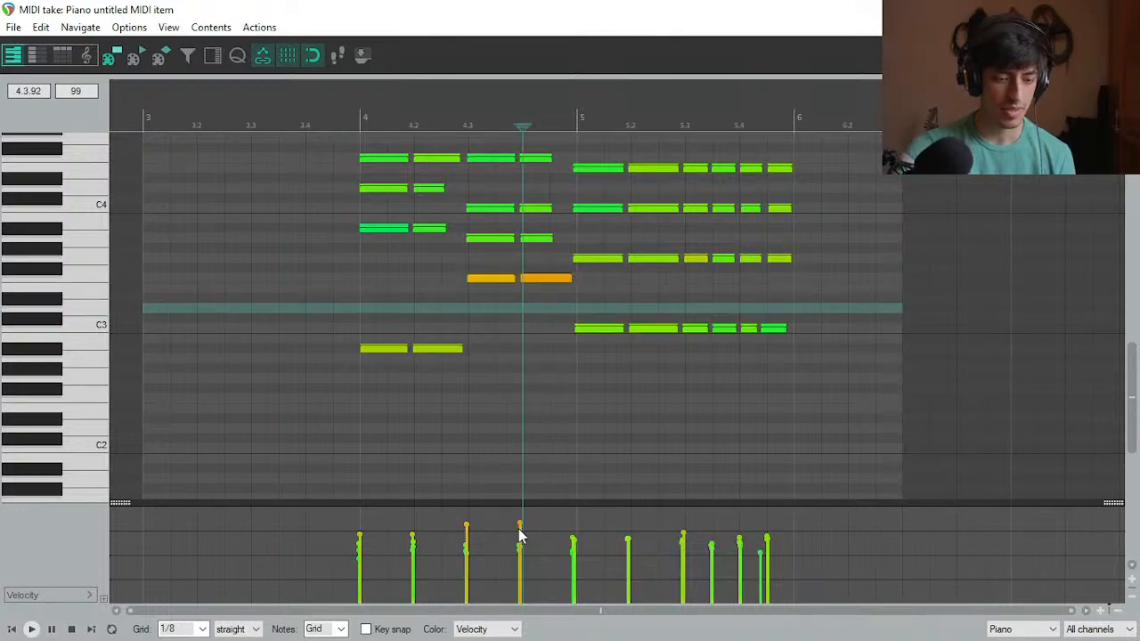
pyautogui.moveTo(558, 339); pyautogui.dragTo(497, 267)
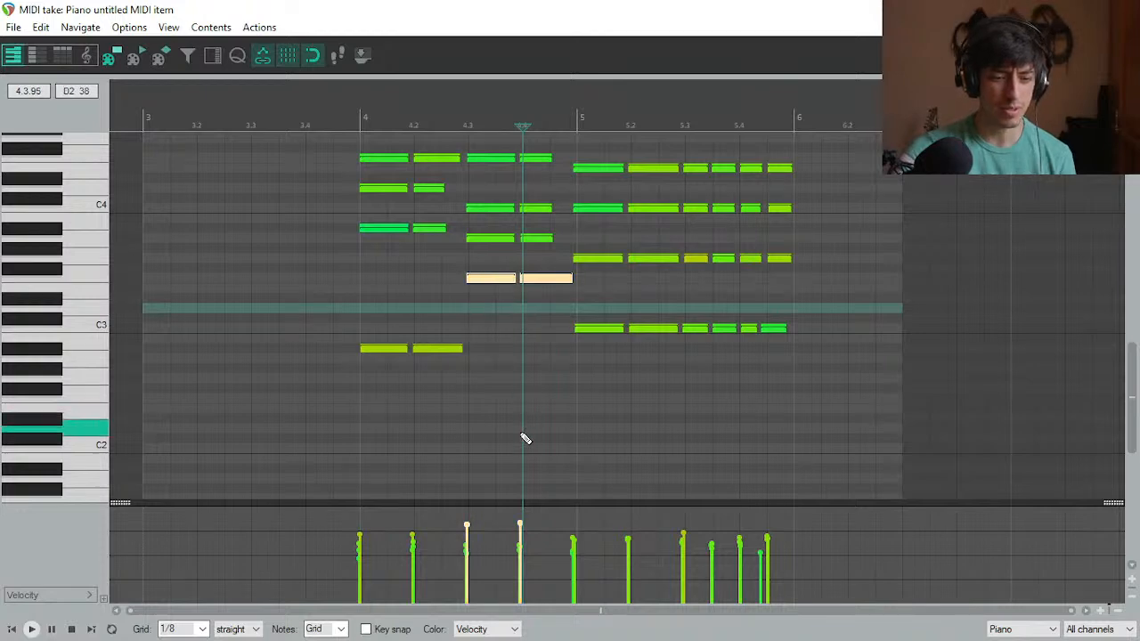
pyautogui.moveTo(520, 522); pyautogui.dragTo(520, 536)
pyautogui.click(334, 120)
pyautogui.press('space')
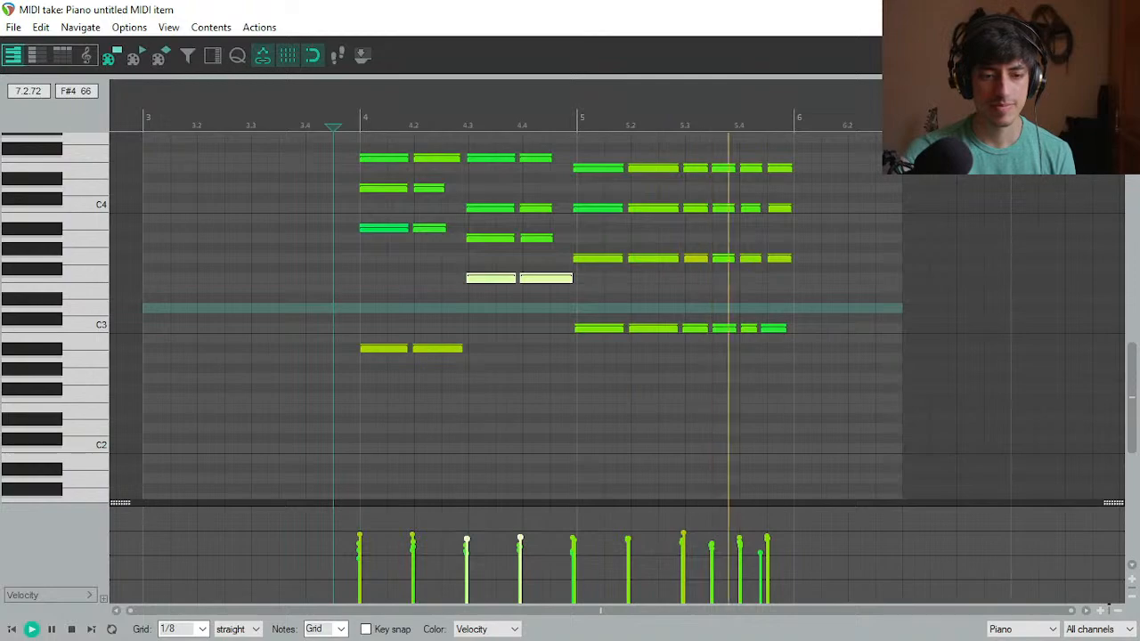
pyautogui.press('Escape')
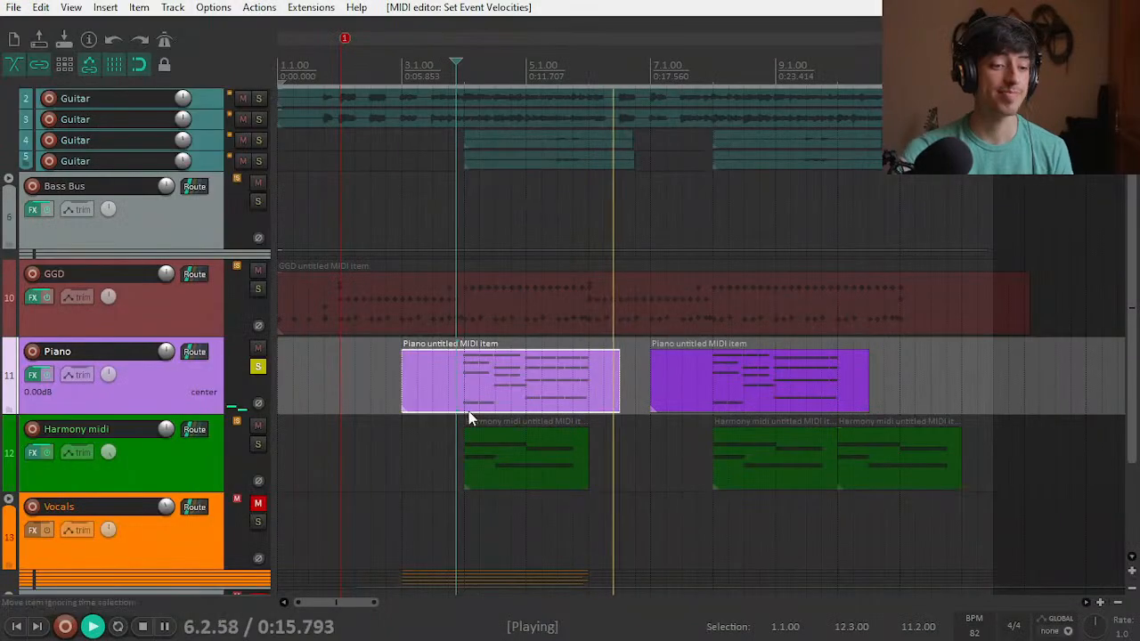
pyautogui.press('space')
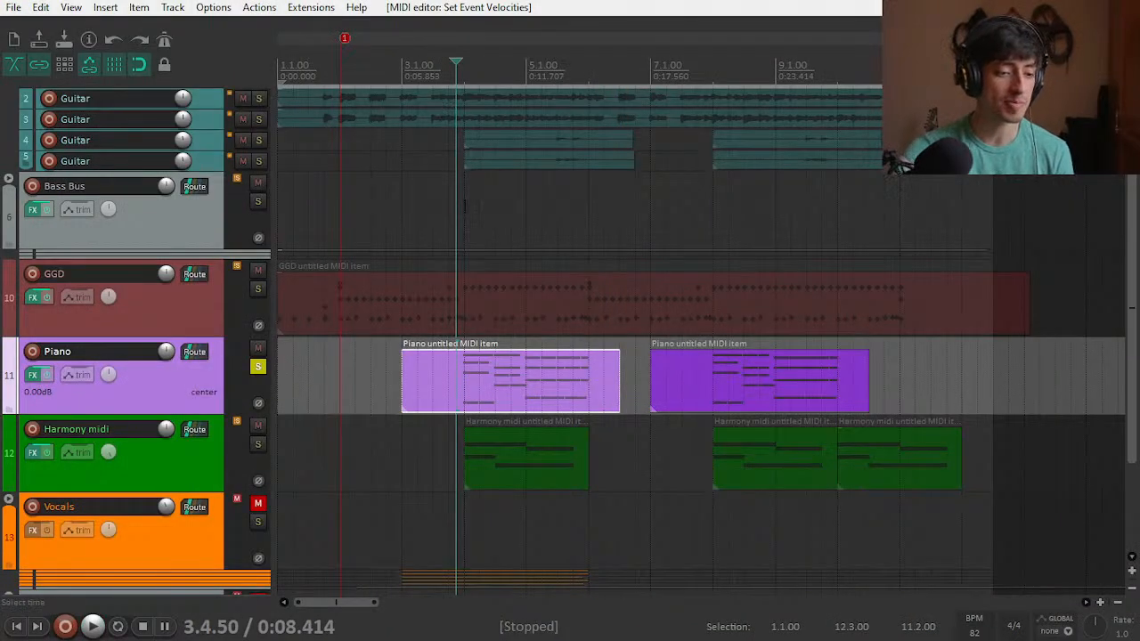
# Step: Replay the edited piano part from 3.4.50 with Keyzone Classic open to review its reverb setting
pyautogui.press('space')
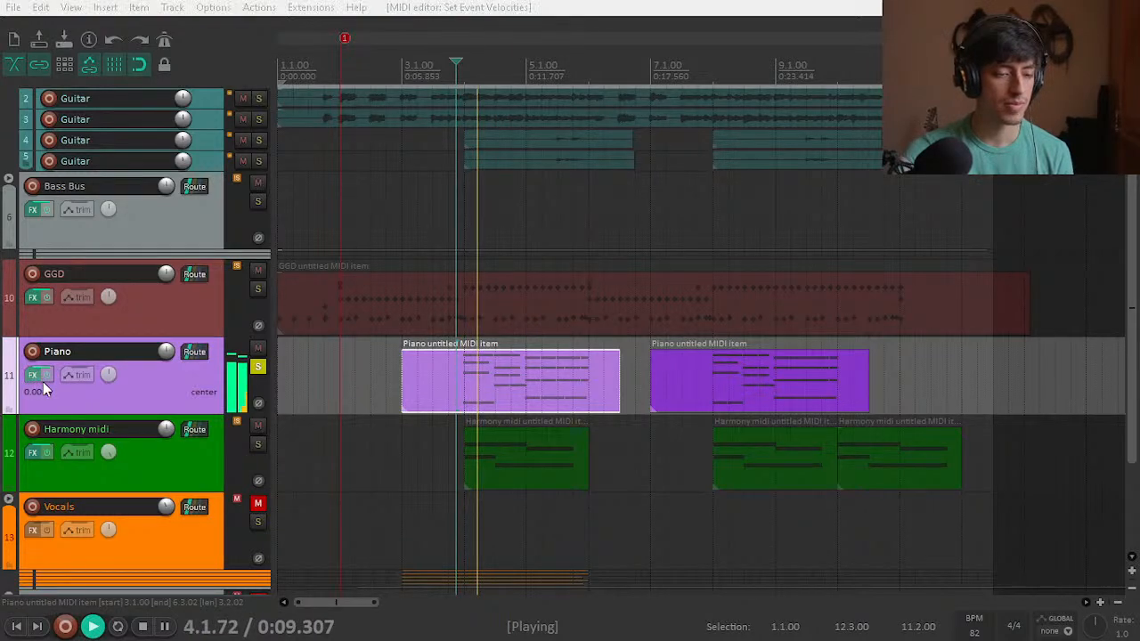
pyautogui.click(35, 375)
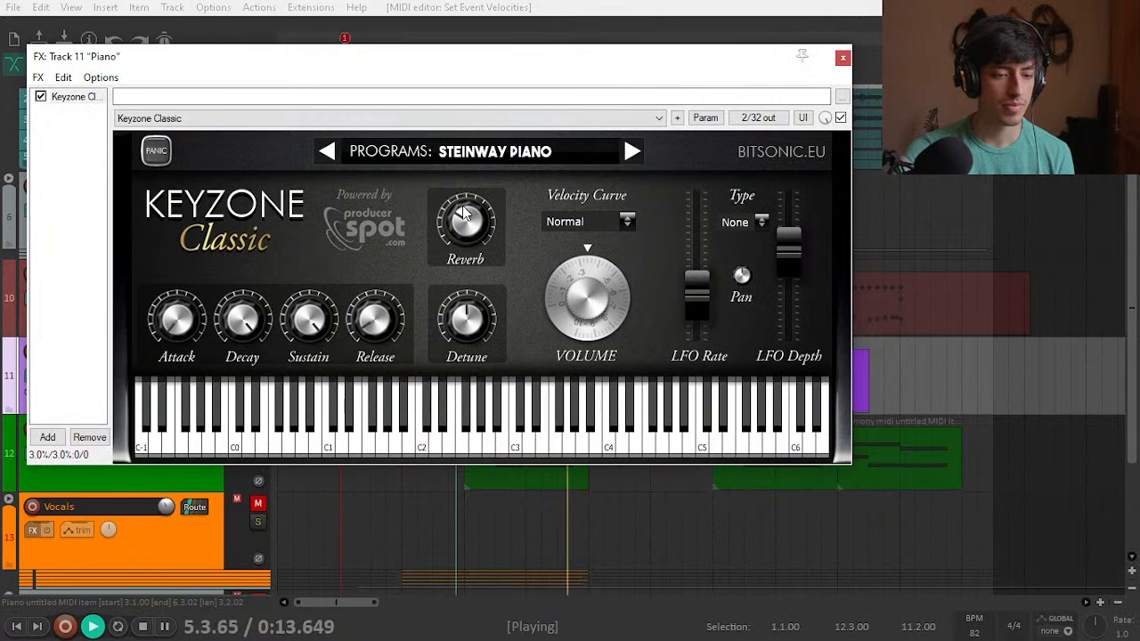
pyautogui.press('space')
pyautogui.click(842, 58)
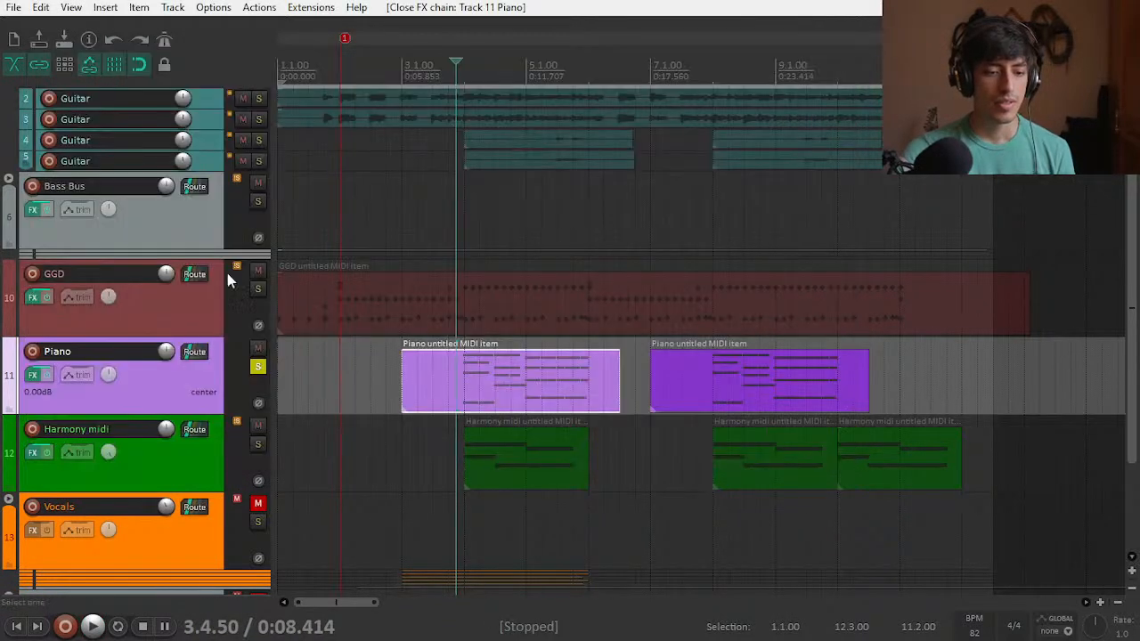
# Step: Add the TDR VOS SlickEQ plugin to the Piano track and play the part through it
pyautogui.click(33, 374)
pyautogui.click(47, 437)
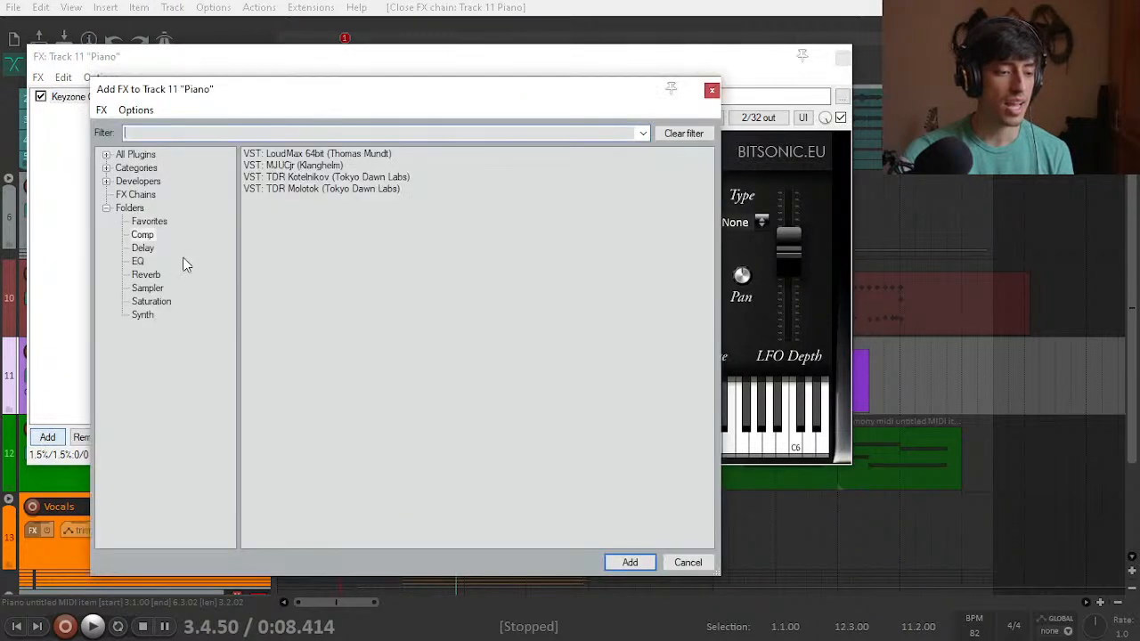
pyautogui.write('EQ')
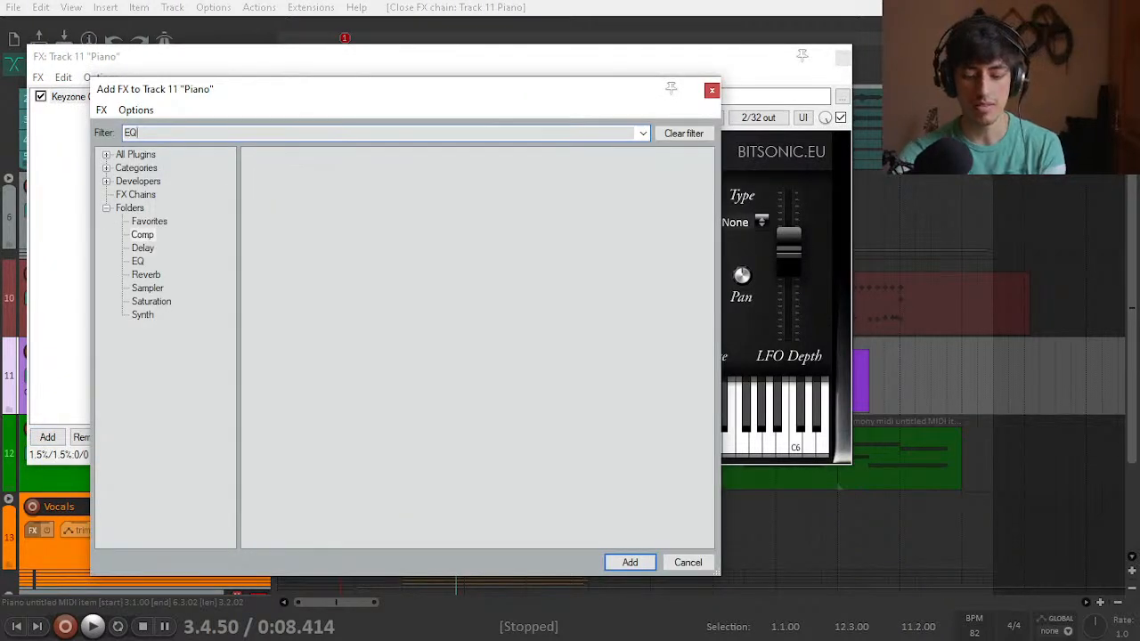
pyautogui.click(138, 261)
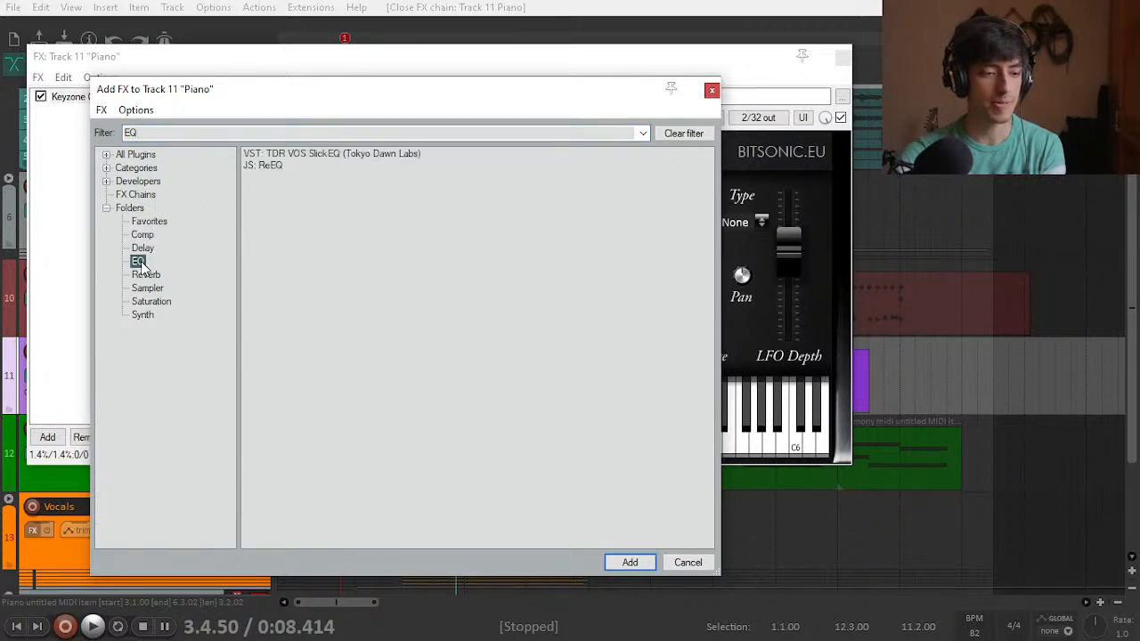
pyautogui.click(684, 133)
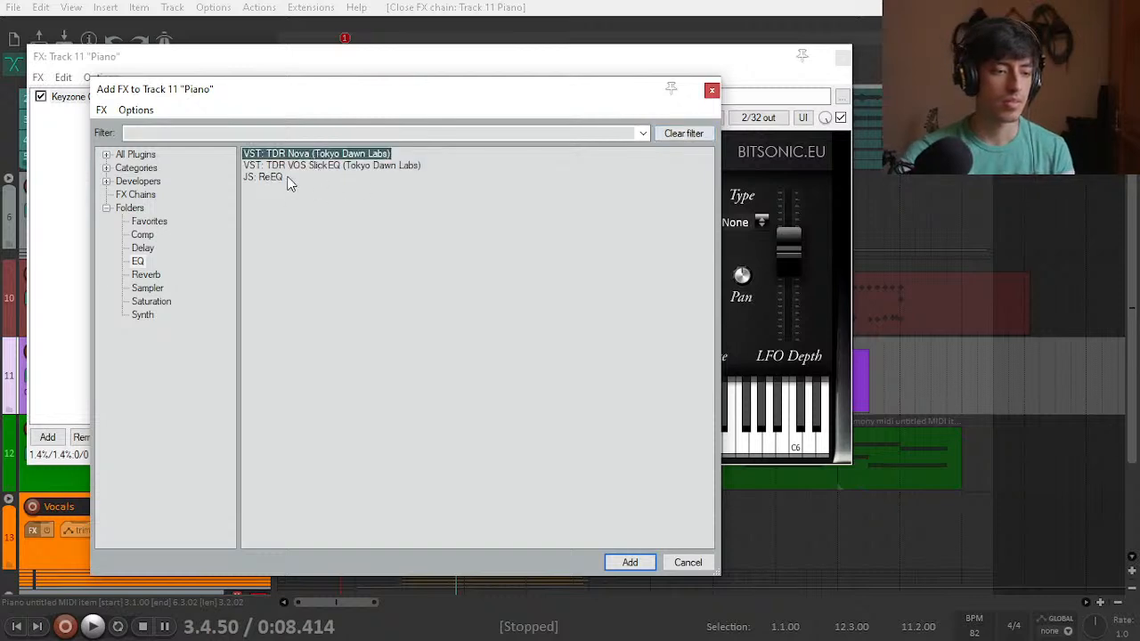
pyautogui.click(275, 194)
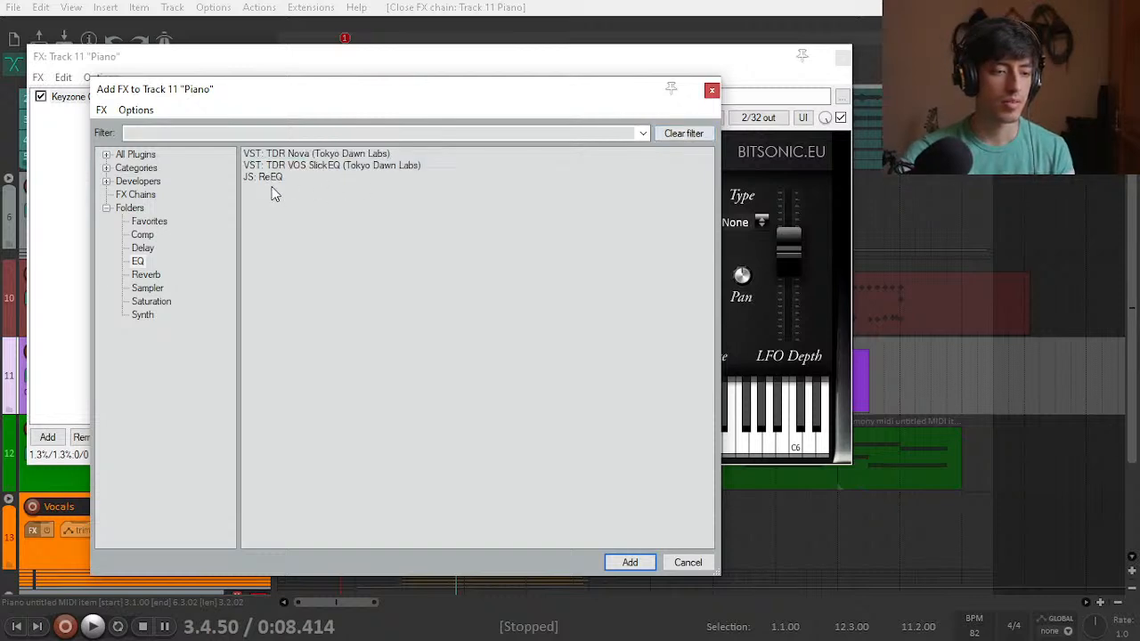
pyautogui.doubleClick(314, 166)
pyautogui.press('space')
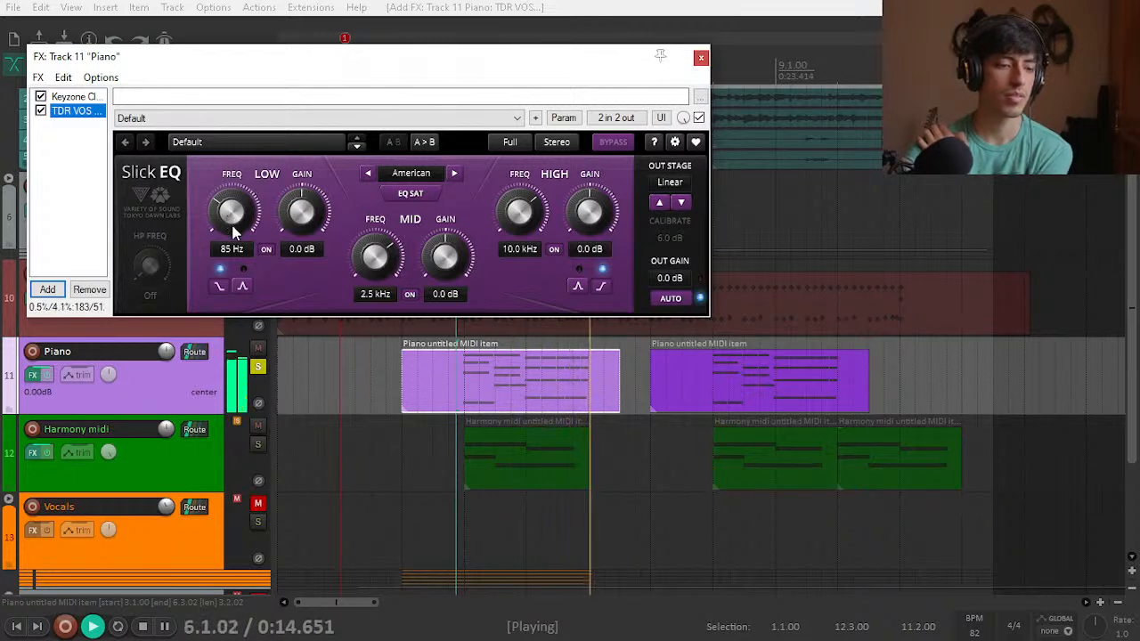
pyautogui.press('space')
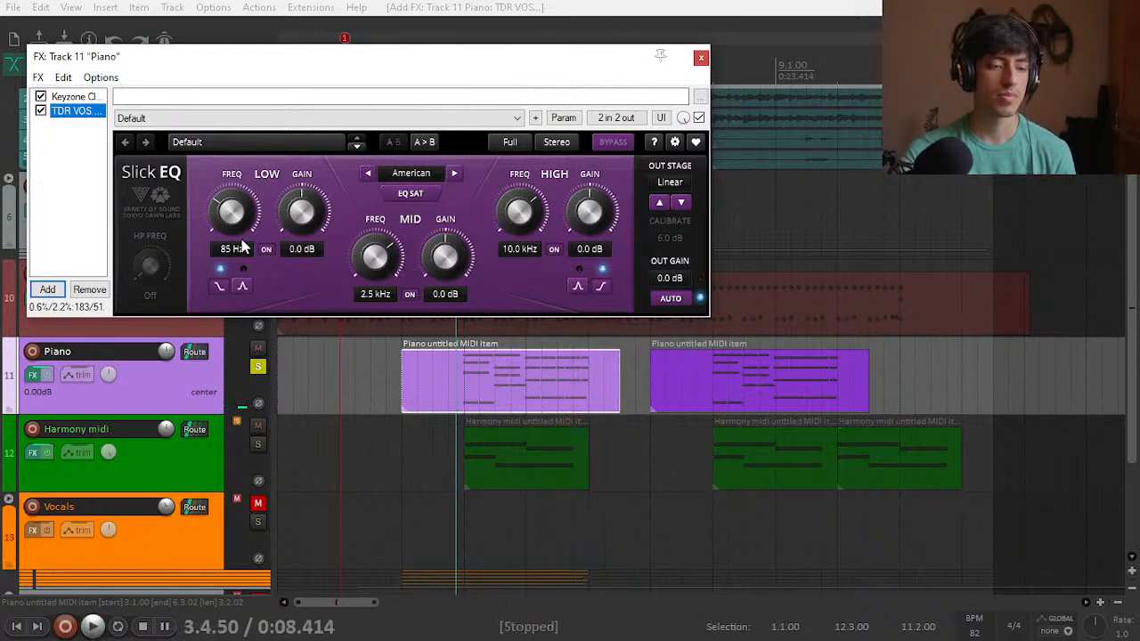
# Step: Set SlickEQ's low band to 108 Hz with -17.5 dB gain while auditioning the soloed piano
pyautogui.press('space')
pyautogui.moveTo(230, 214); pyautogui.dragTo(249, 305)
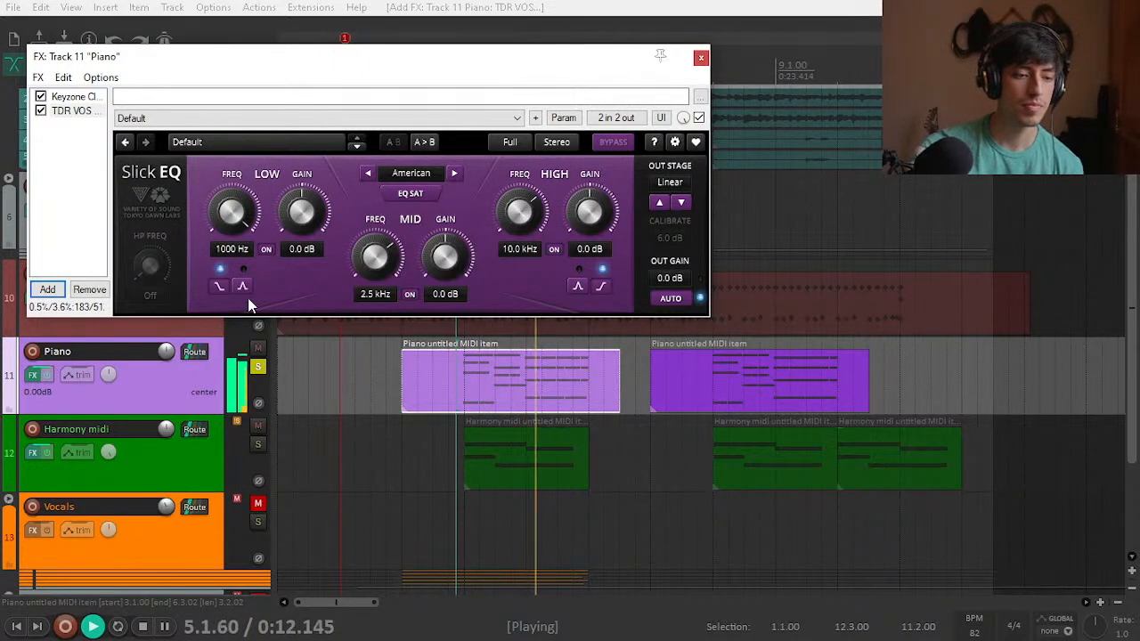
pyautogui.moveTo(302, 211); pyautogui.dragTo(299, 260)
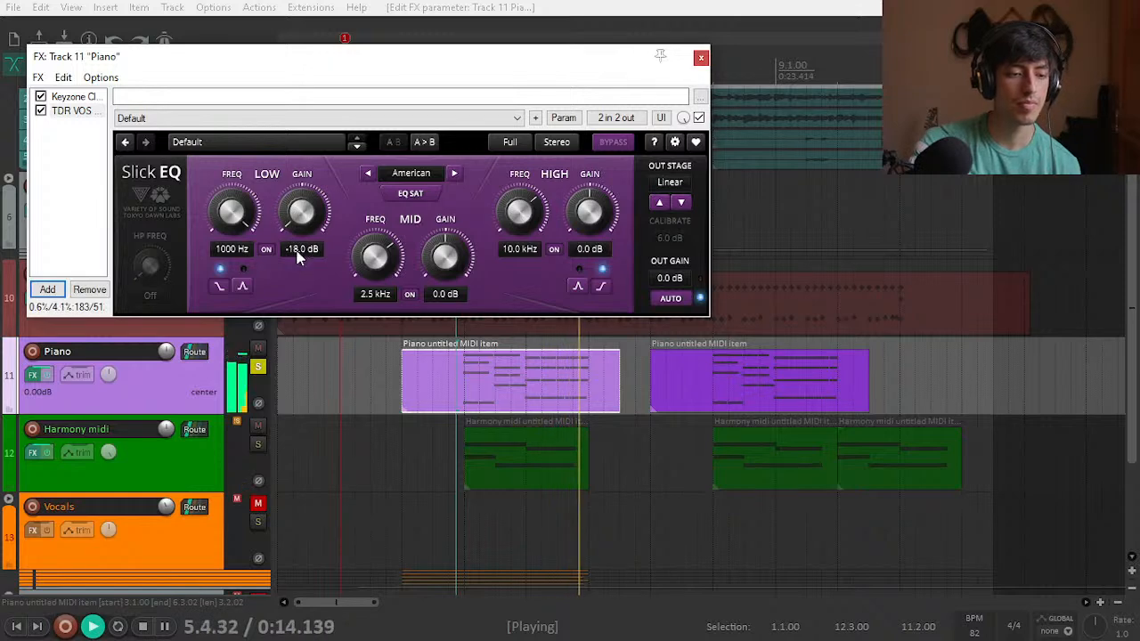
pyautogui.scroll(1, 297, 228)
pyautogui.moveTo(254, 190); pyautogui.dragTo(234, 259)
pyautogui.press('space')
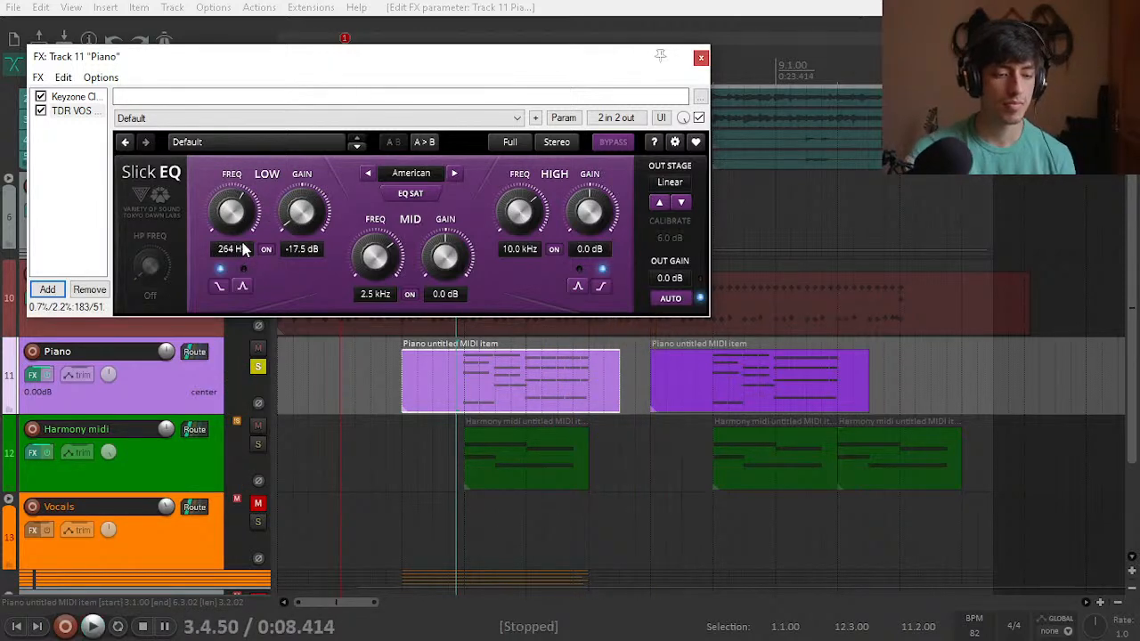
pyautogui.moveTo(222, 212)
pyautogui.mouseDown()
pyautogui.moveTo(222, 267)
pyautogui.moveTo(234, 221)
pyautogui.mouseUp()
pyautogui.press('space')
pyautogui.press('space')
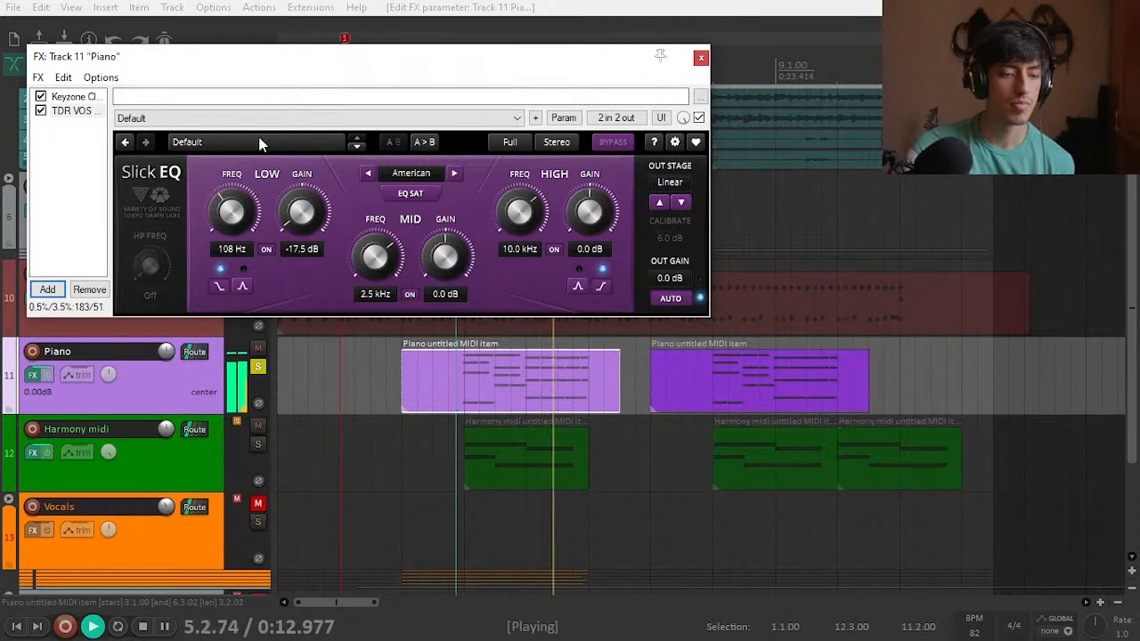
# Step: Unsolo the piano and play the full mix from 3.4.50 to judge the low cut in context
pyautogui.moveTo(274, 67); pyautogui.dragTo(607, 112)
pyautogui.press('space')
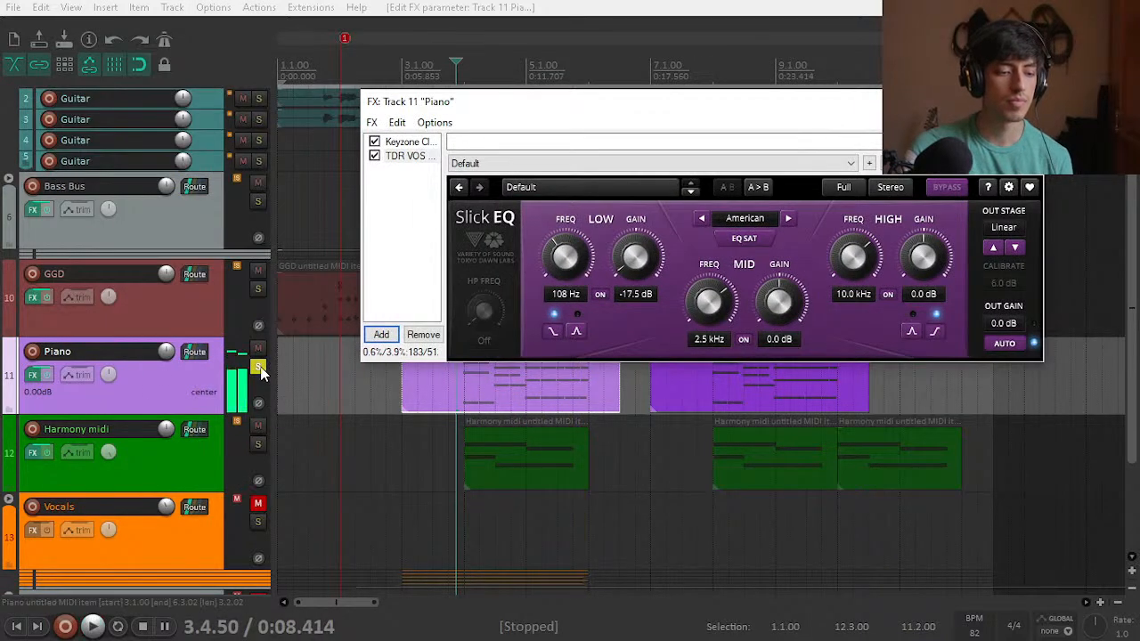
pyautogui.click(258, 365)
pyautogui.press('space')
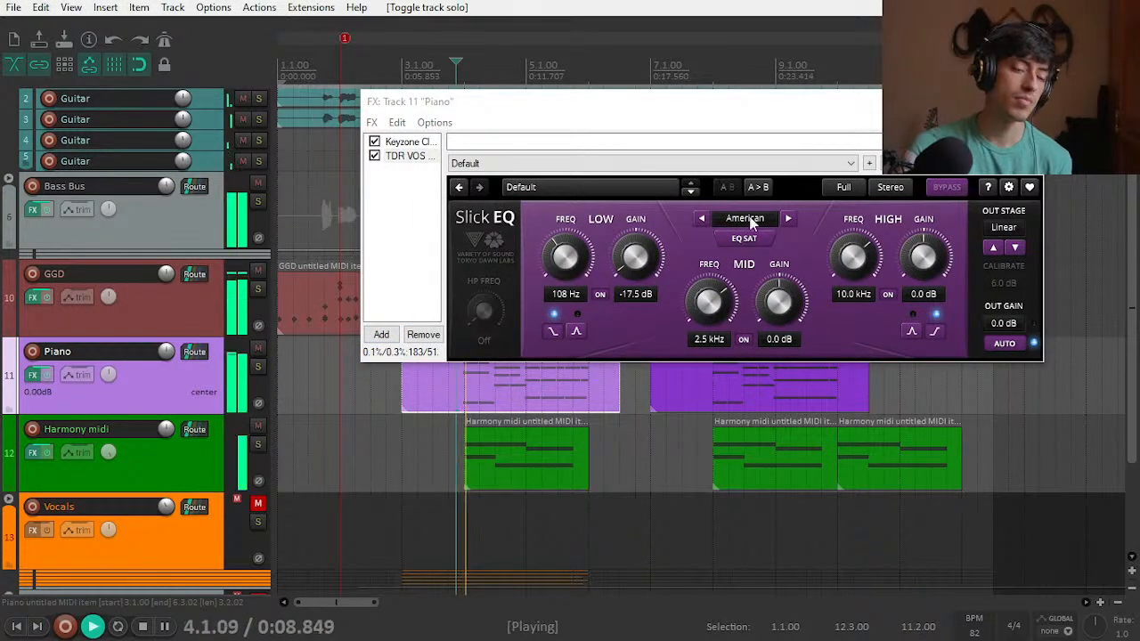
pyautogui.click(565, 258)
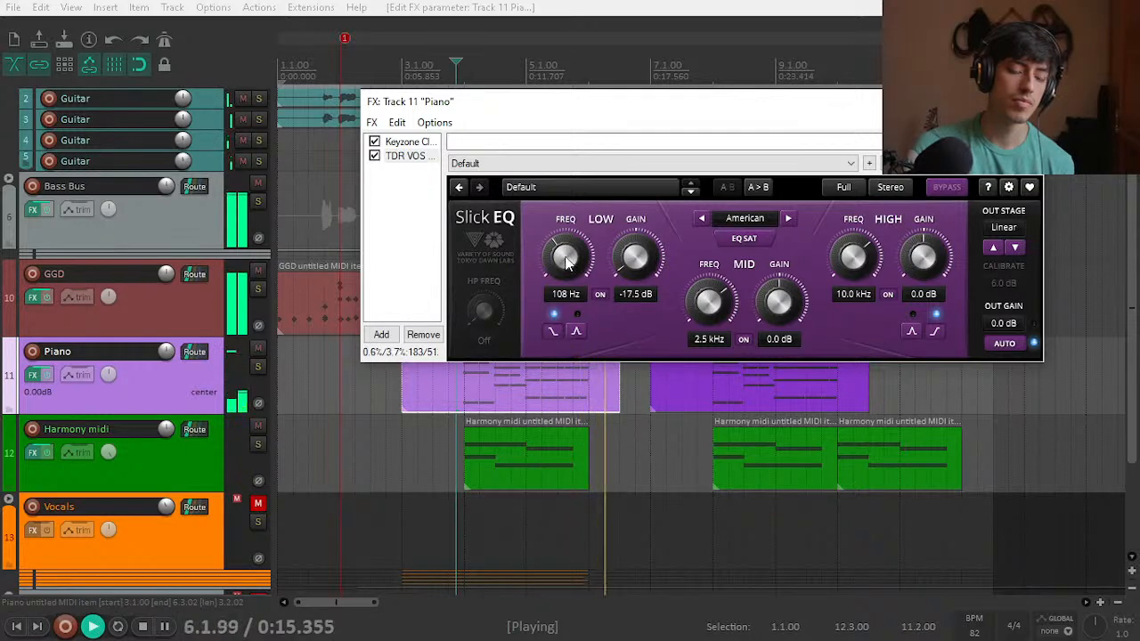
pyautogui.press('space')
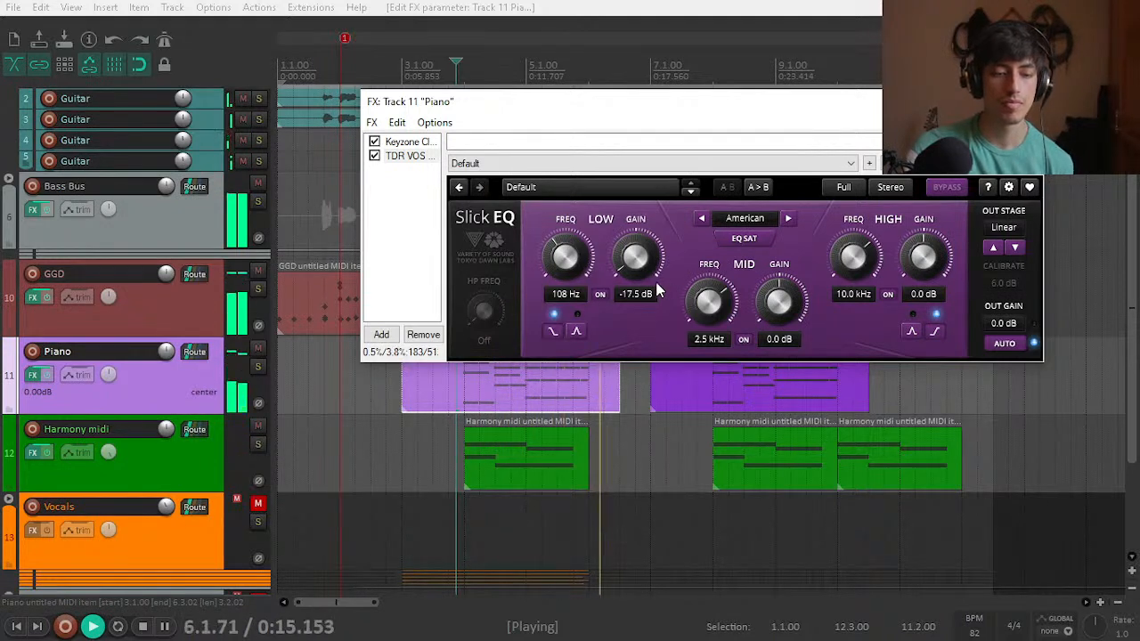
pyautogui.press('space')
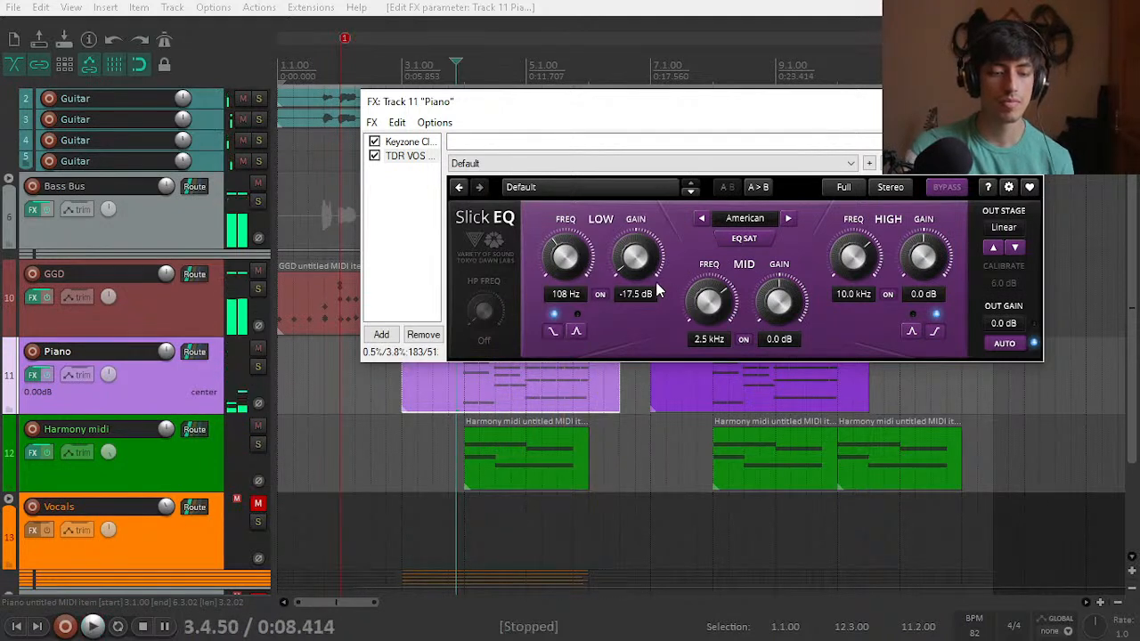
# Step: Solo the piano, sweep the boosted SlickEQ mid band, and set it to 561 Hz with -4.6 dB gain
pyautogui.click(254, 369)
pyautogui.press('space')
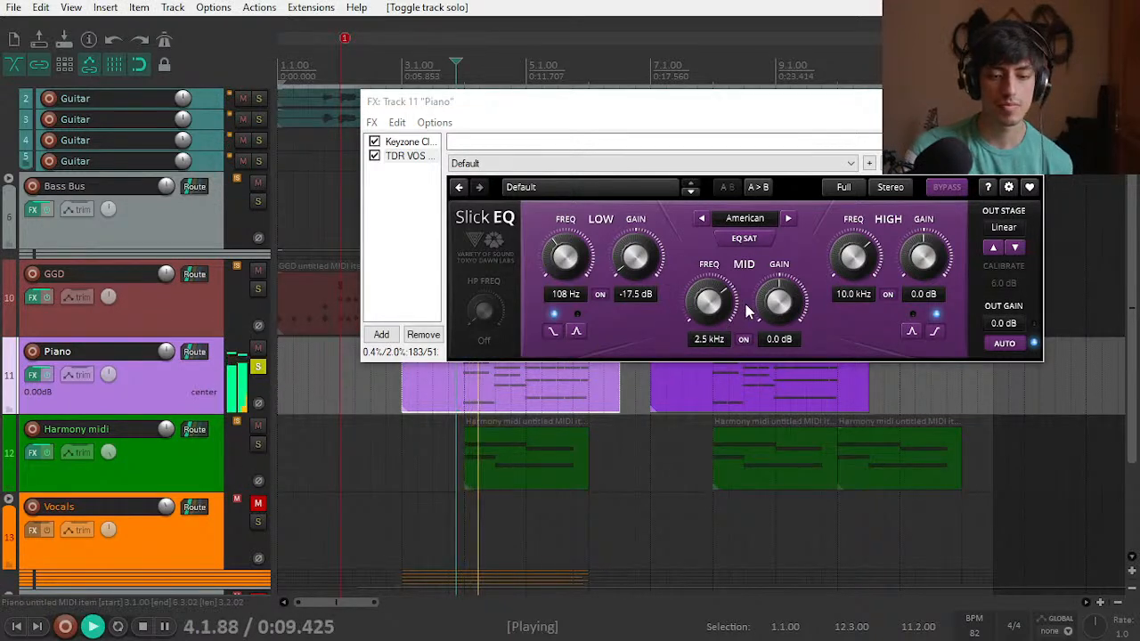
pyautogui.press('space')
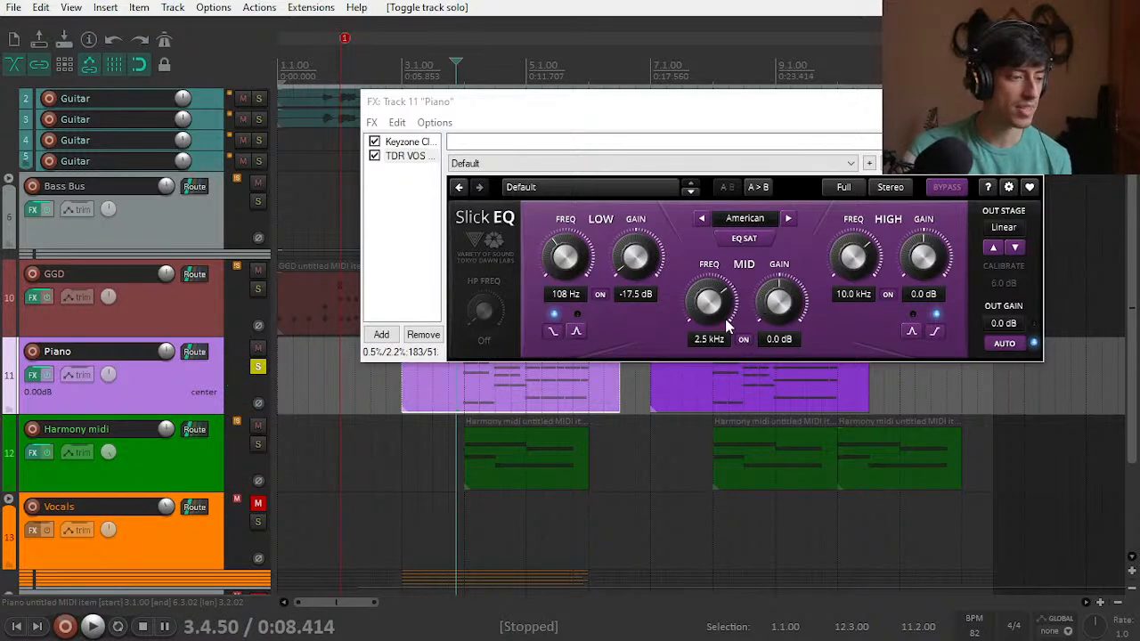
pyautogui.moveTo(754, 333); pyautogui.dragTo(753, 262)
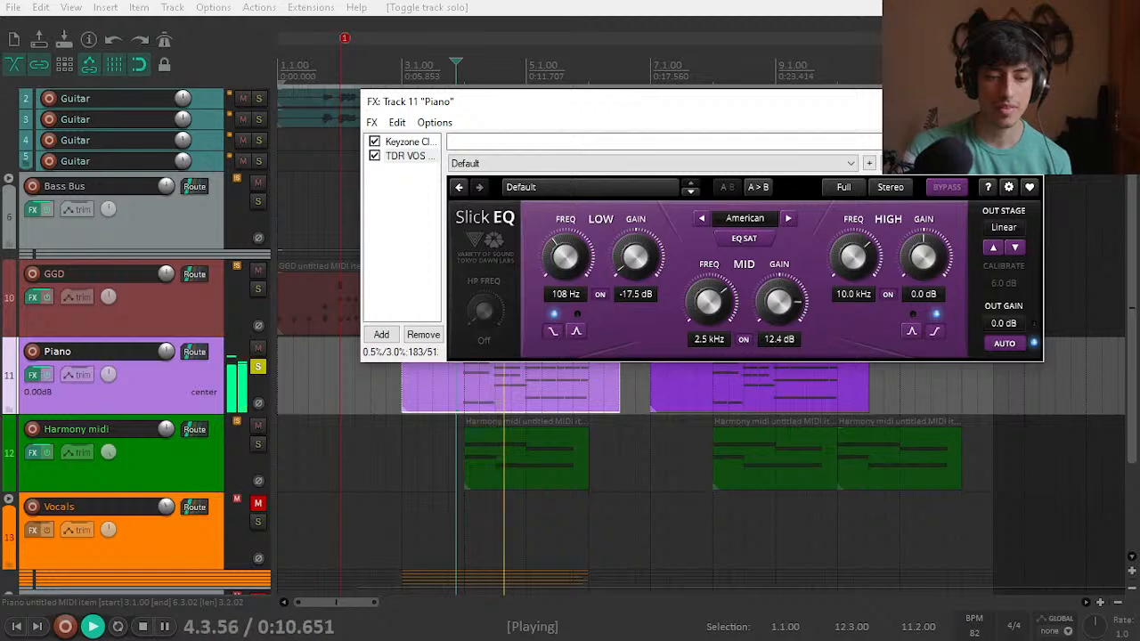
pyautogui.moveTo(708, 303); pyautogui.dragTo(709, 313)
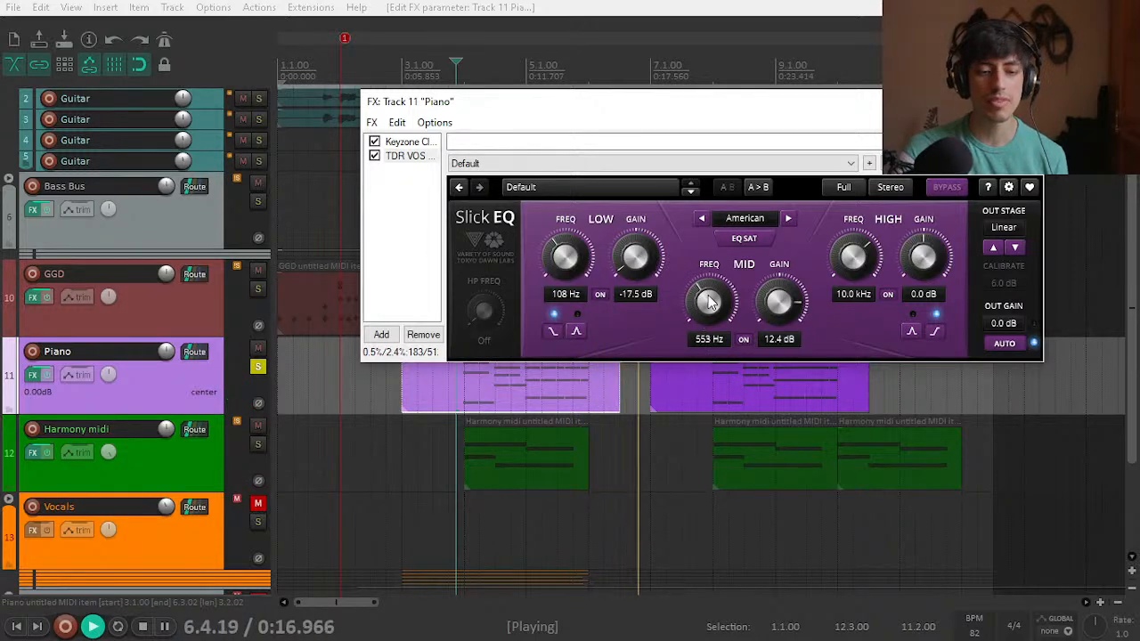
pyautogui.press('space')
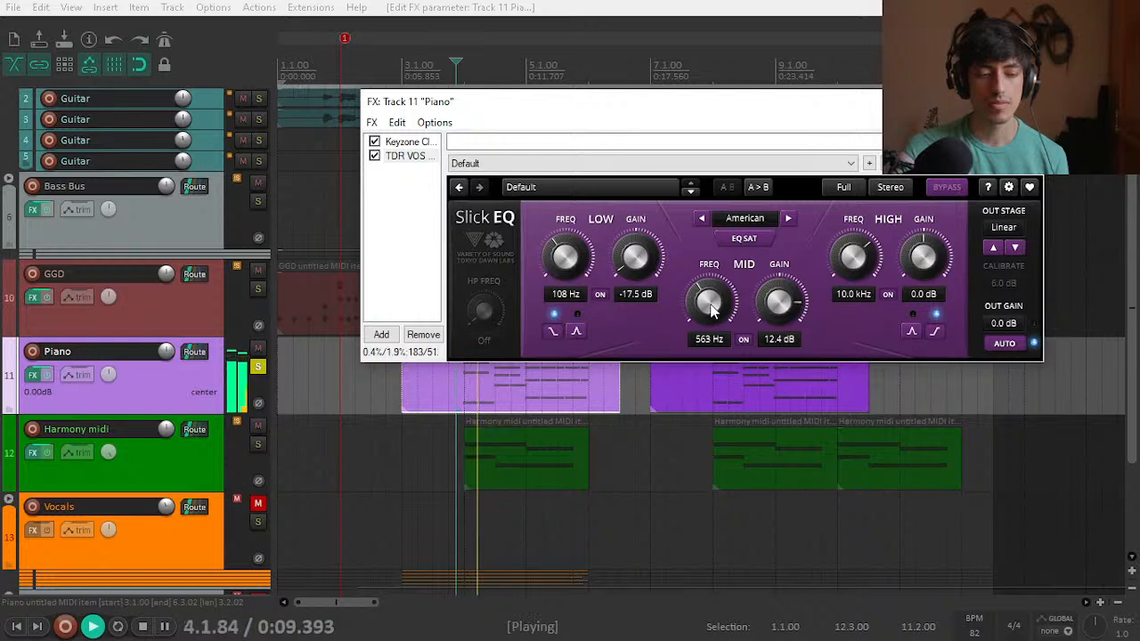
pyautogui.moveTo(744, 307); pyautogui.dragTo(781, 351)
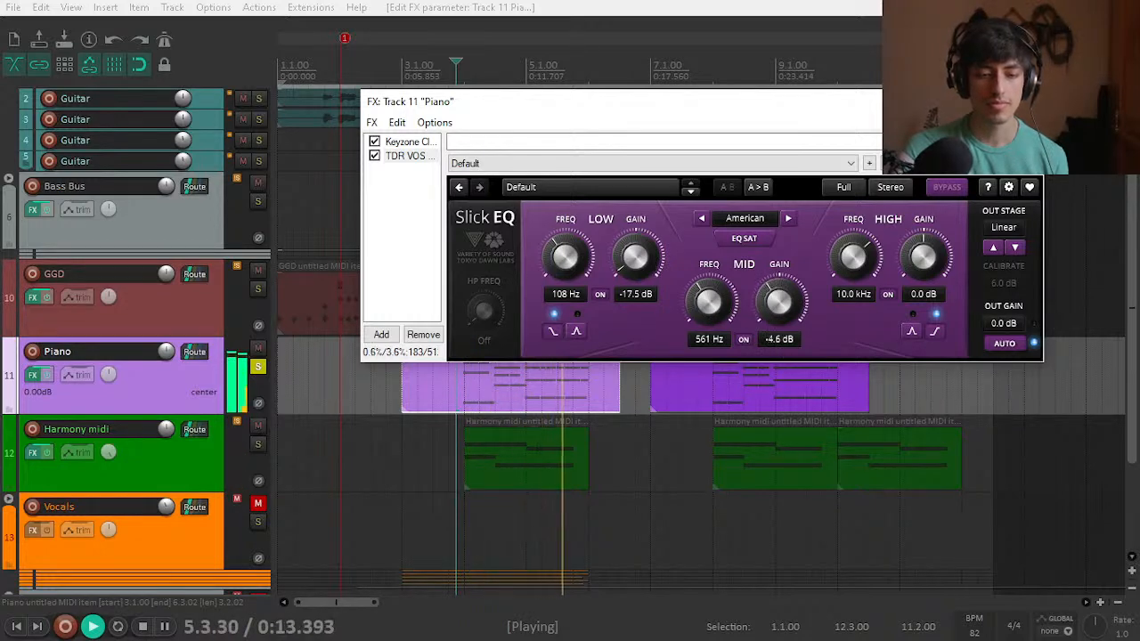
# Step: Replay the soloed piano with SlickEQ bypassed and re-enabled to compare the sound
pyautogui.press('space')
pyautogui.press('space')
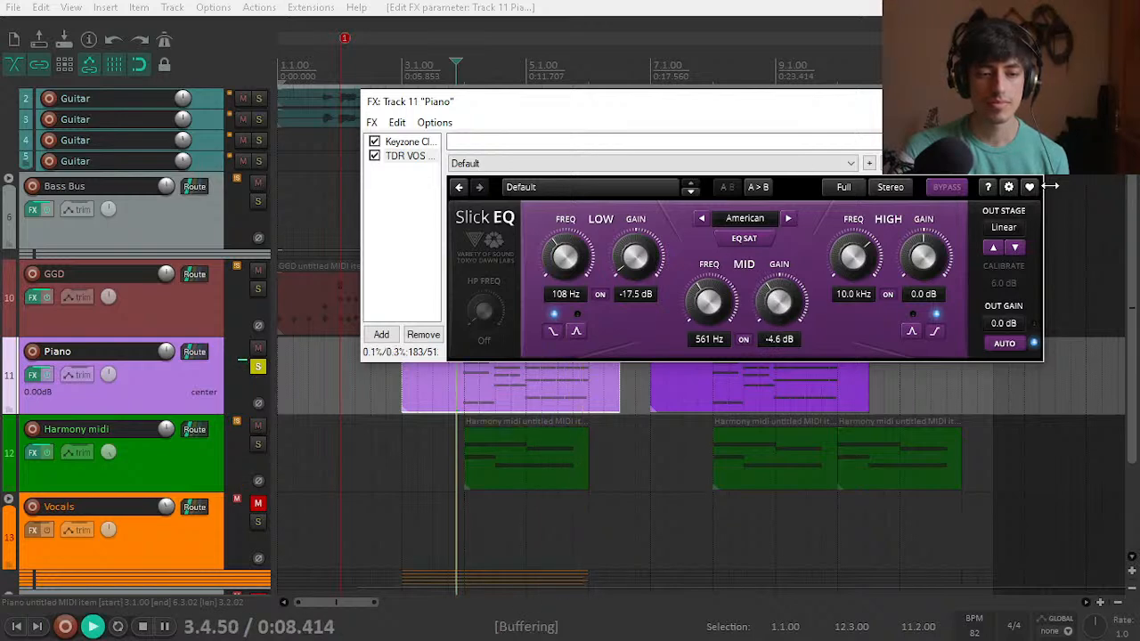
pyautogui.hotkey('ctrl', 'b')
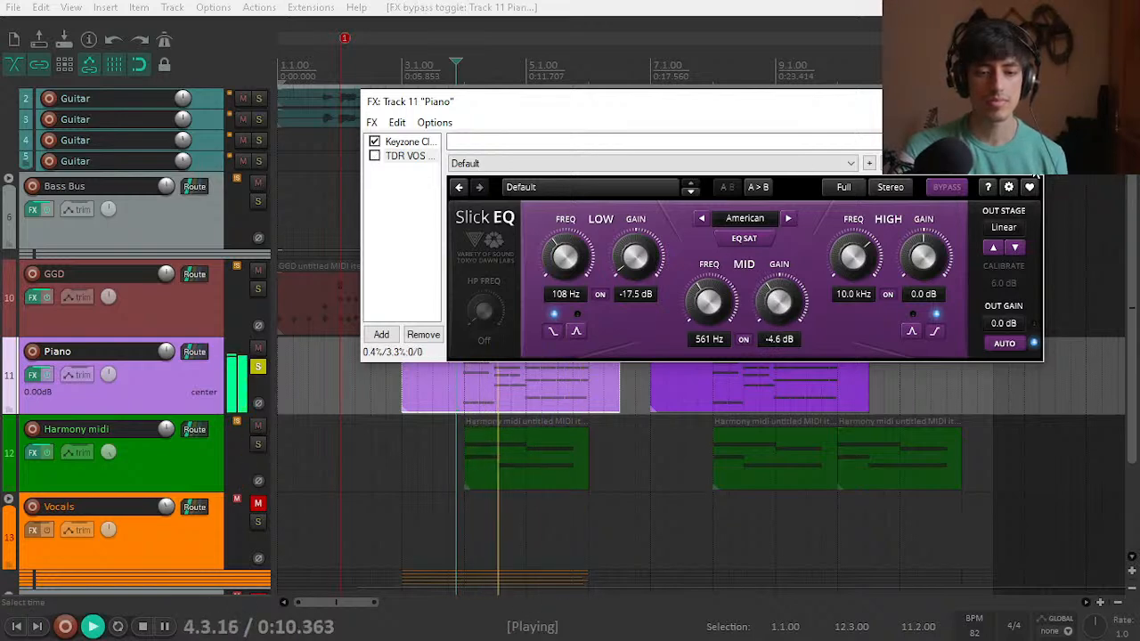
pyautogui.hotkey('ctrl', 'b')
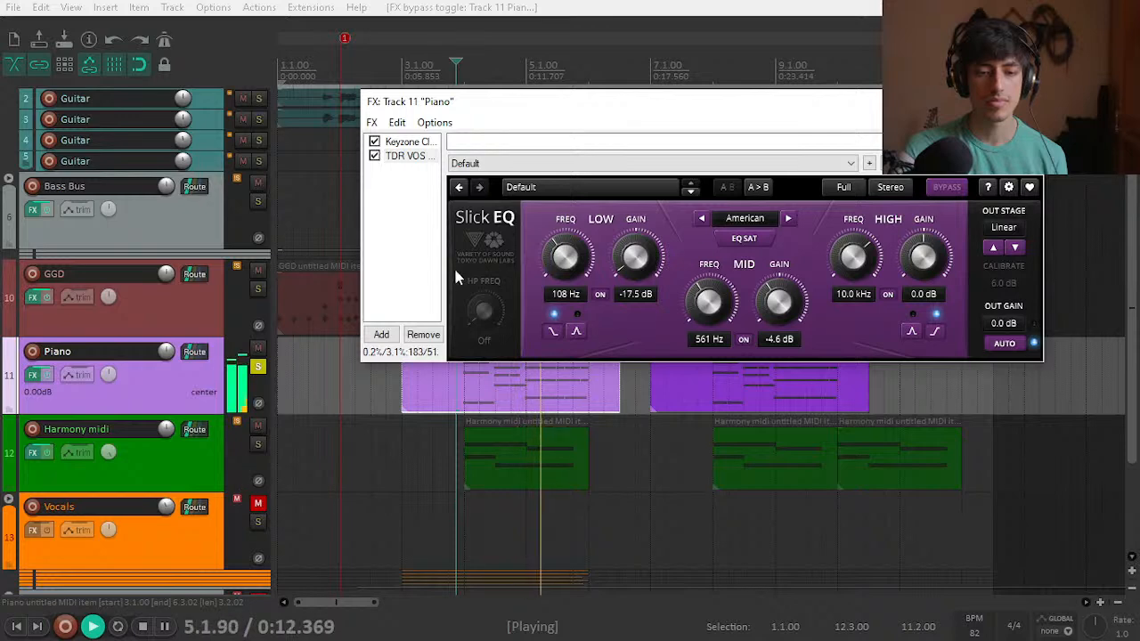
pyautogui.press('space')
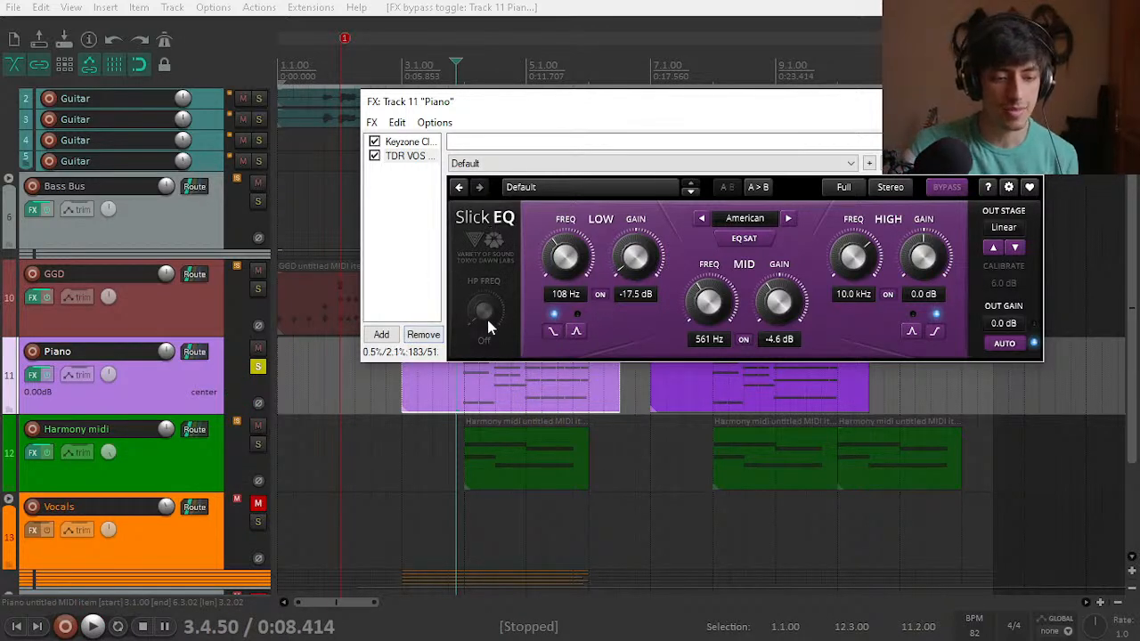
# Step: Unsolo the piano, close its FX chain and replay the full mix from 3.4.50
pyautogui.press('space')
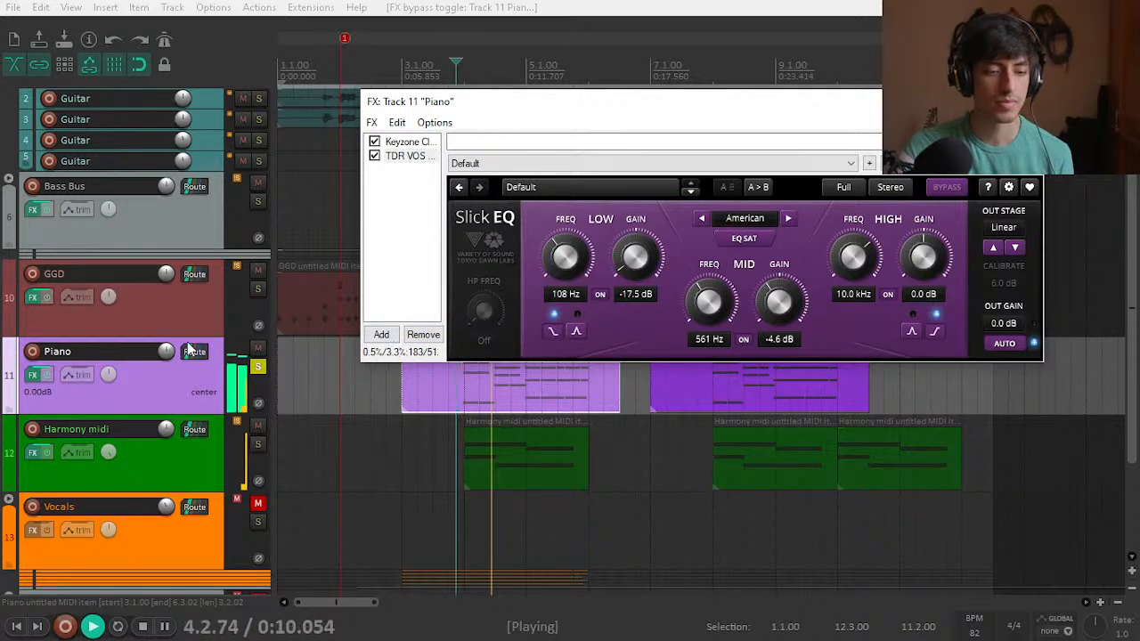
pyautogui.click(257, 366)
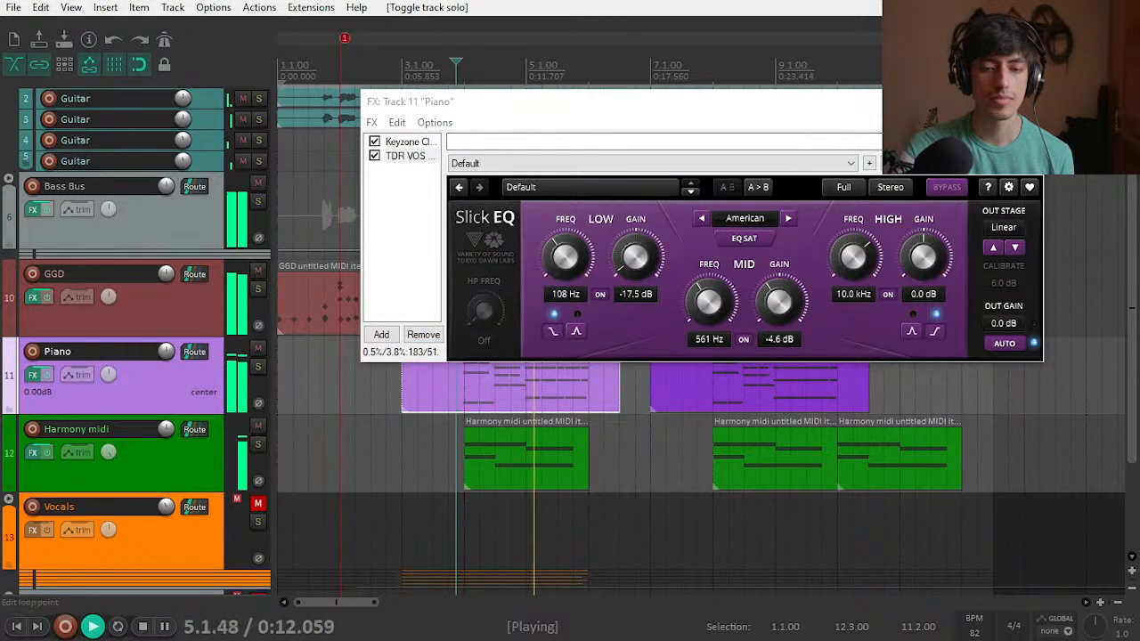
pyautogui.press('Escape')
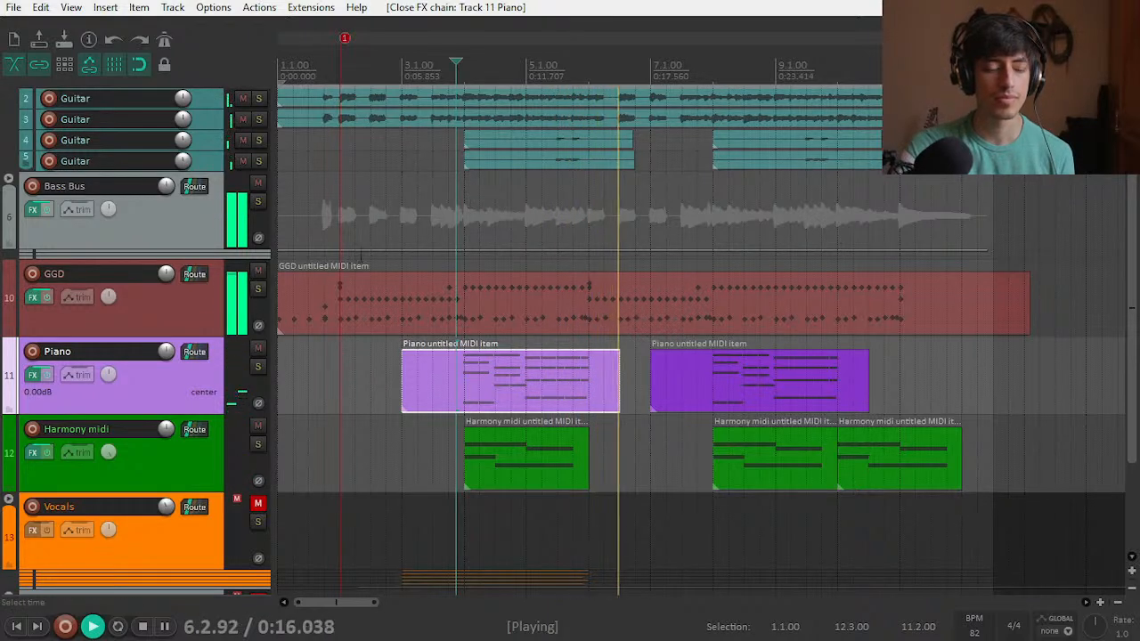
pyautogui.press('space')
pyautogui.press('space')
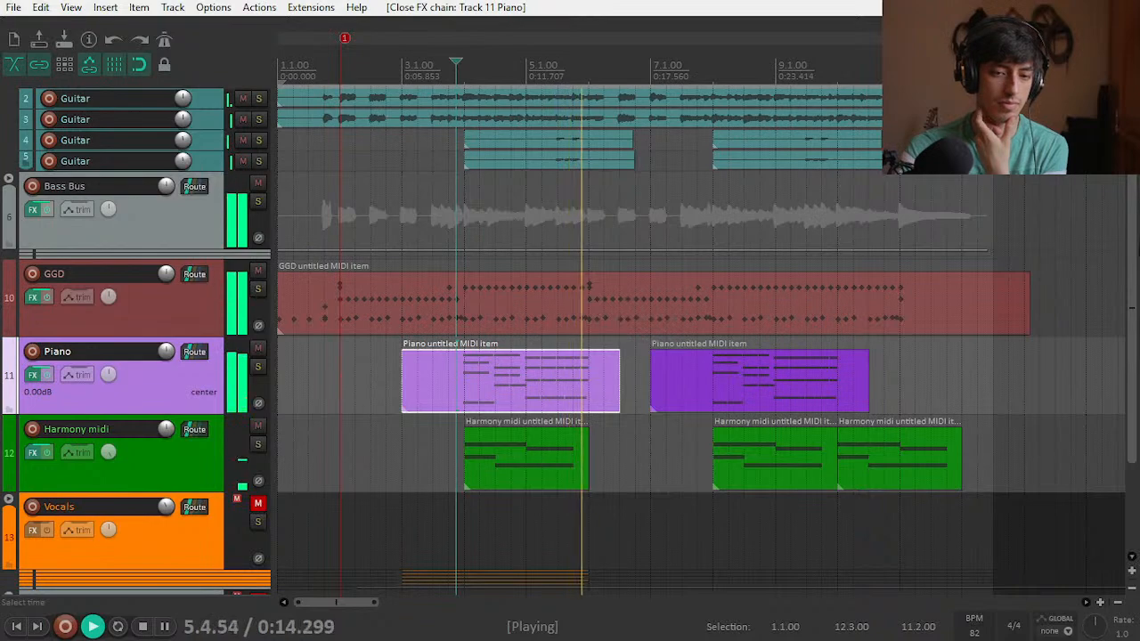
pyautogui.scroll(2, 627, 278)
pyautogui.scroll(-5, 626, 279)
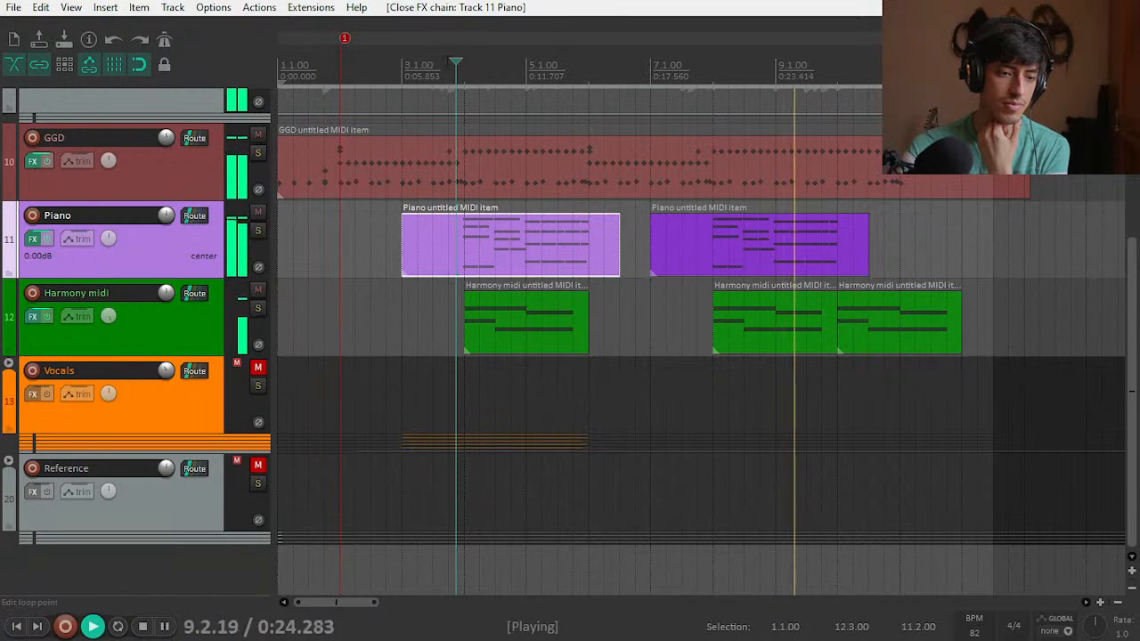
# Step: Play the soloed piano from 3.3.00 with the mixer shown and examine GClip on the master track
pyautogui.click(432, 233)
pyautogui.press('space')
pyautogui.click(258, 232)
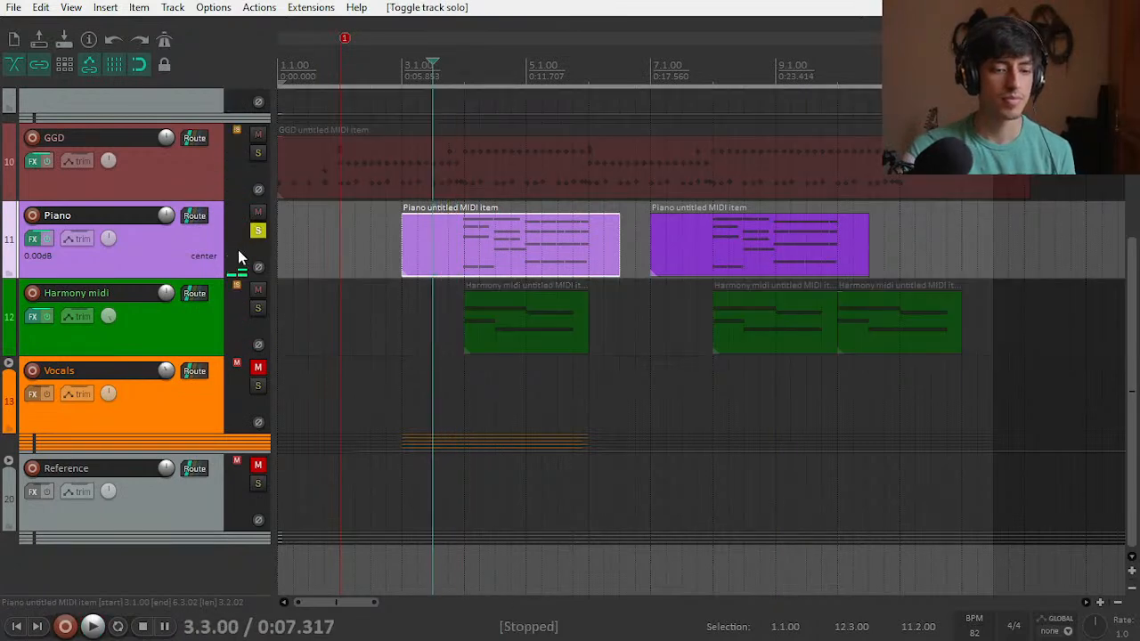
pyautogui.press('space')
pyautogui.hotkey('ctrl', 'm')
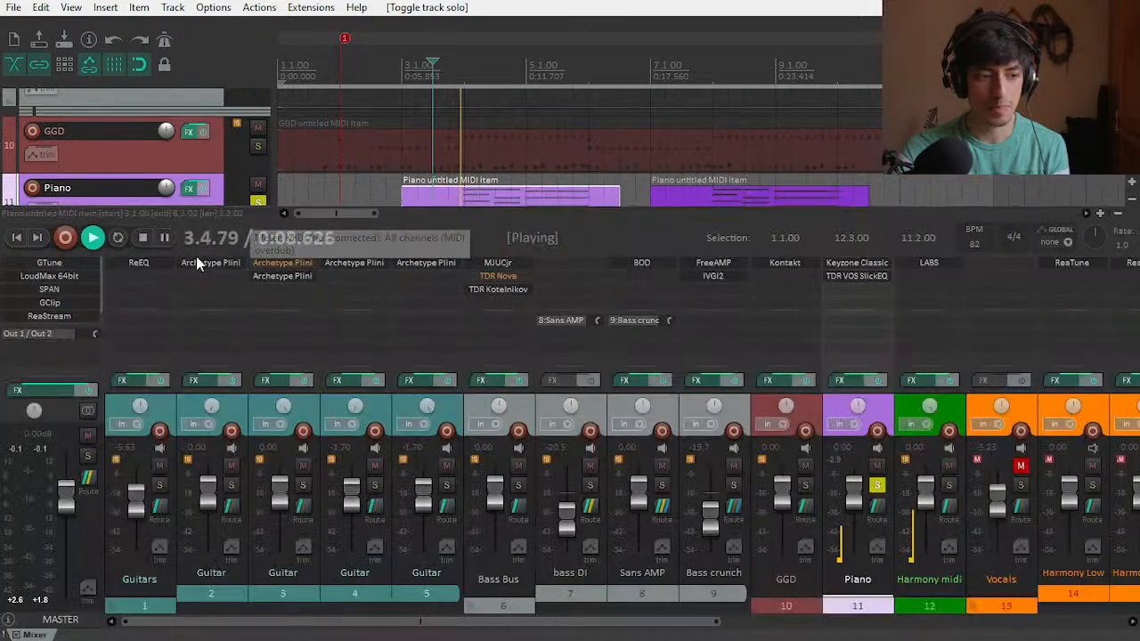
pyautogui.click(65, 303)
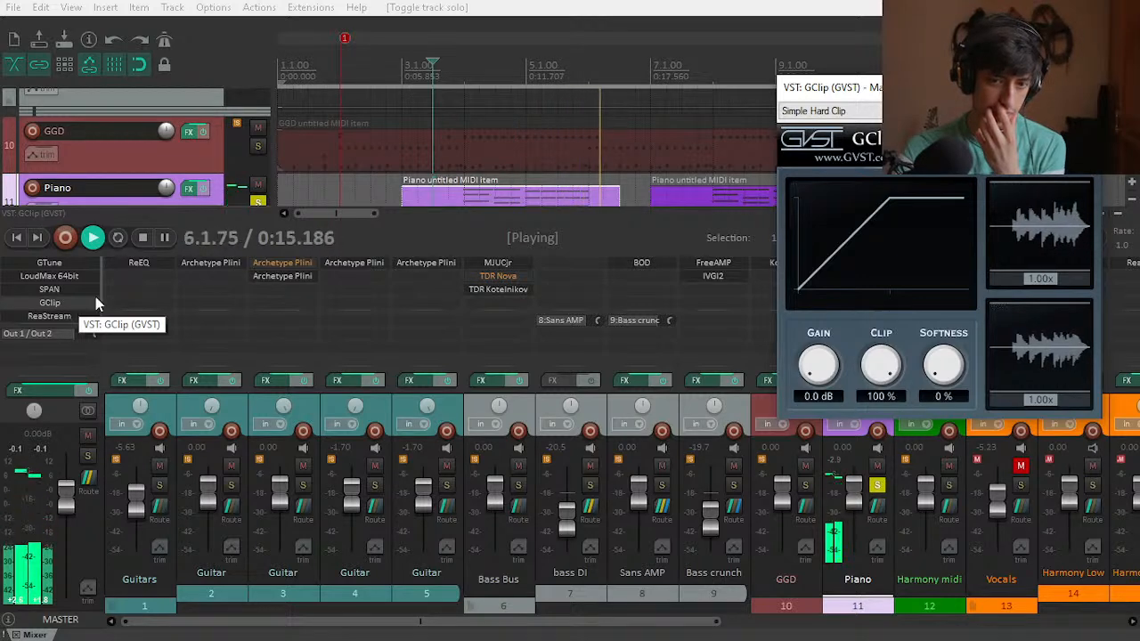
pyautogui.press('space')
pyautogui.press('Escape')
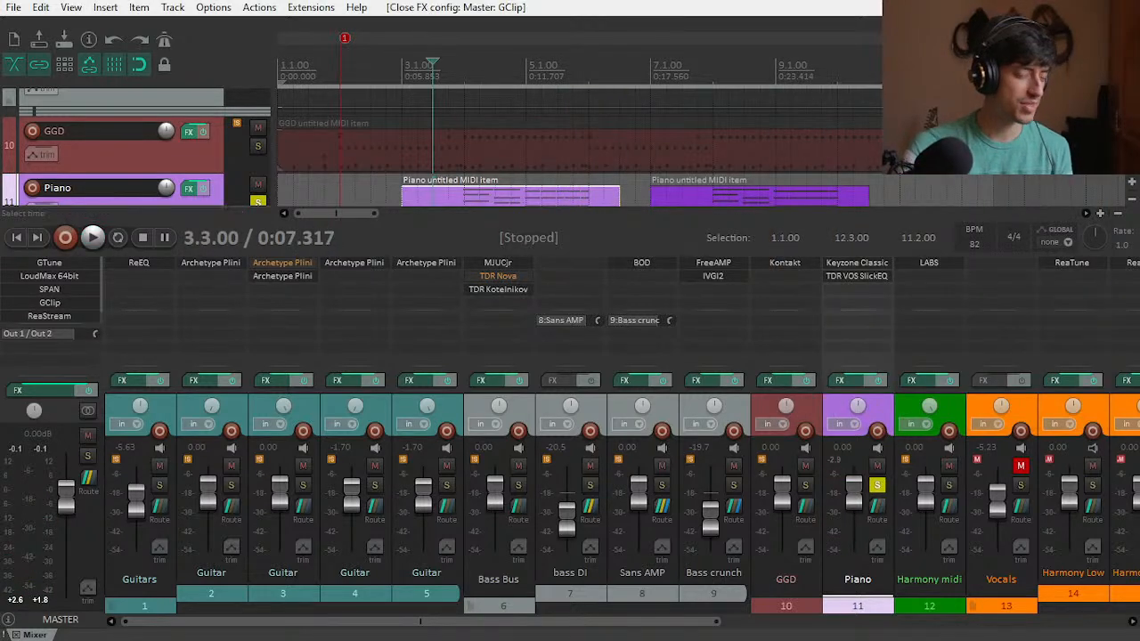
# Step: Add the MJUCjr compressor to the Piano track and set its time constants to Auto during playback
pyautogui.hotkey('ctrl', 'm')
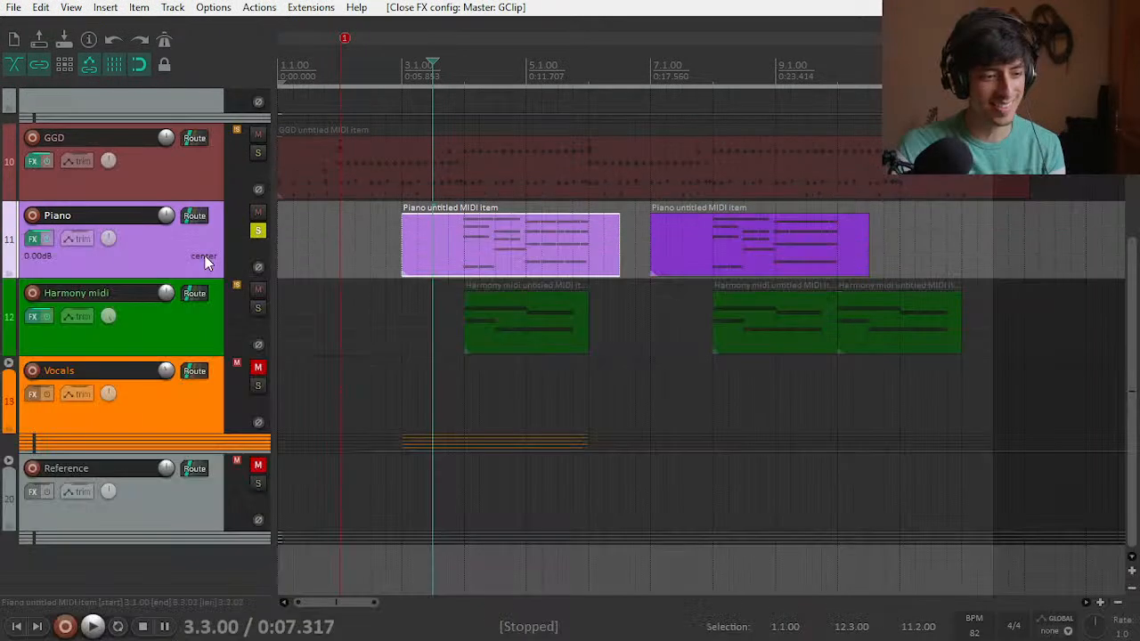
pyautogui.click(32, 240)
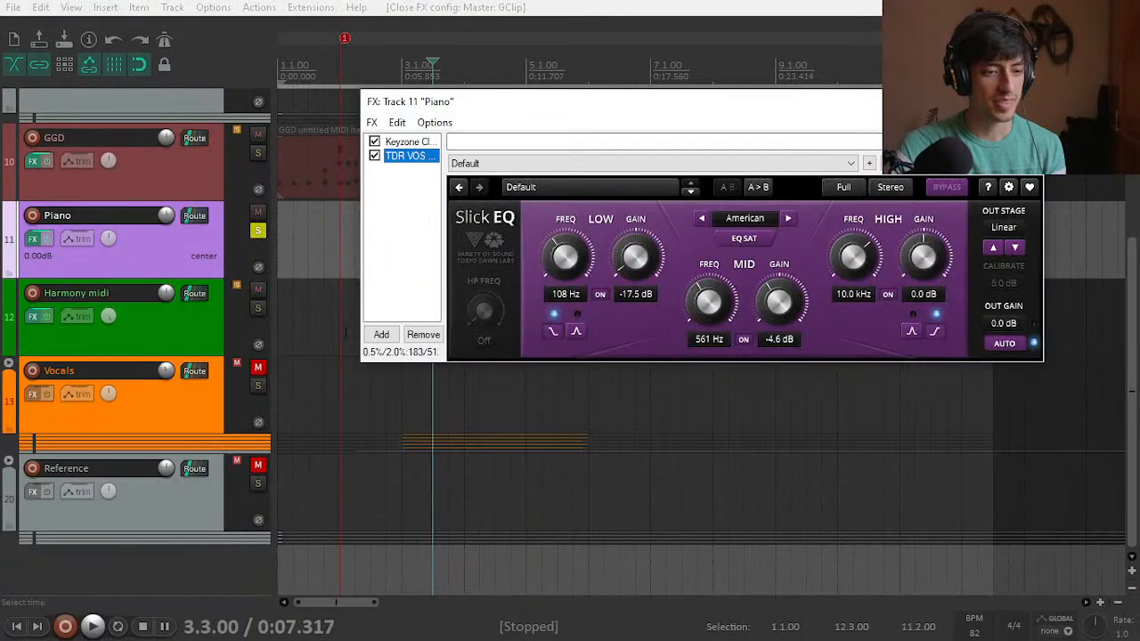
pyautogui.click(381, 334)
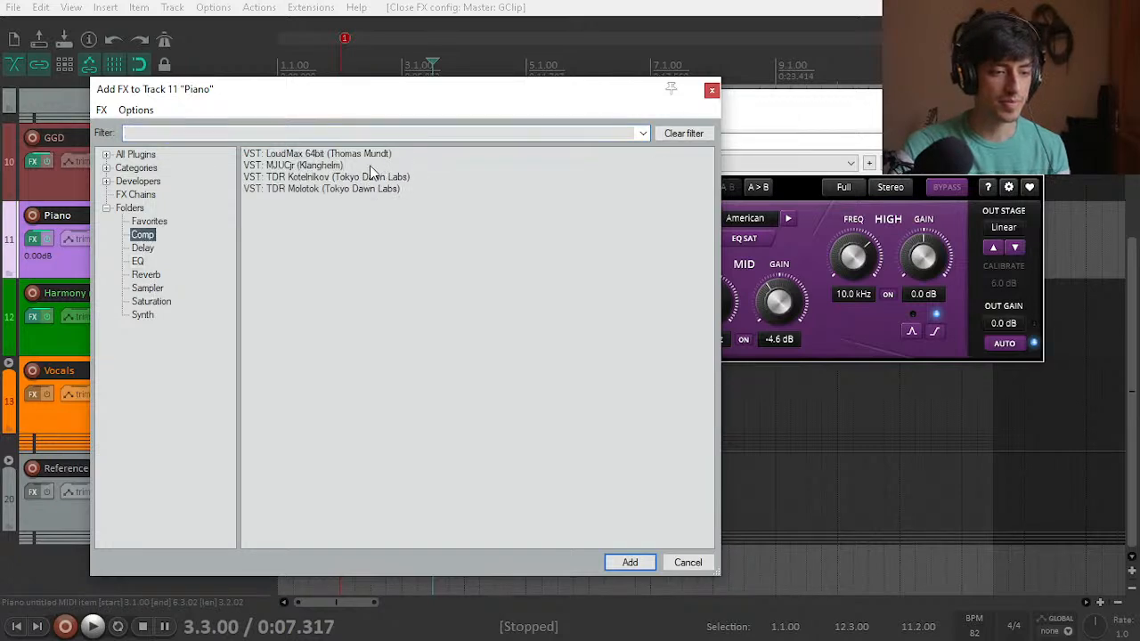
pyautogui.doubleClick(312, 166)
pyautogui.press('space')
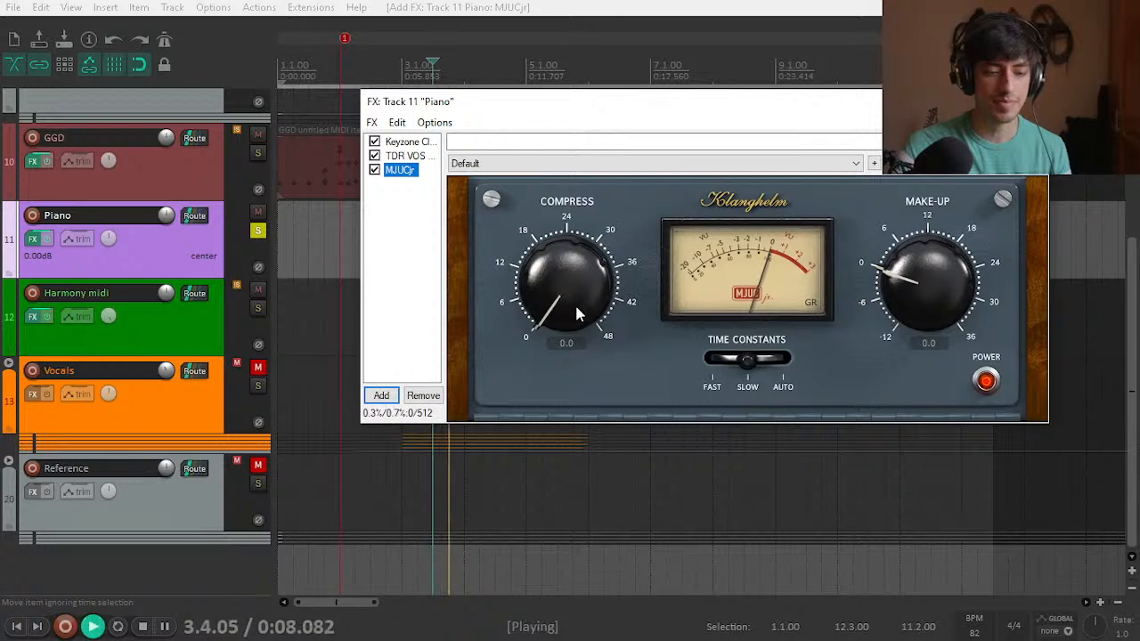
pyautogui.click(783, 359)
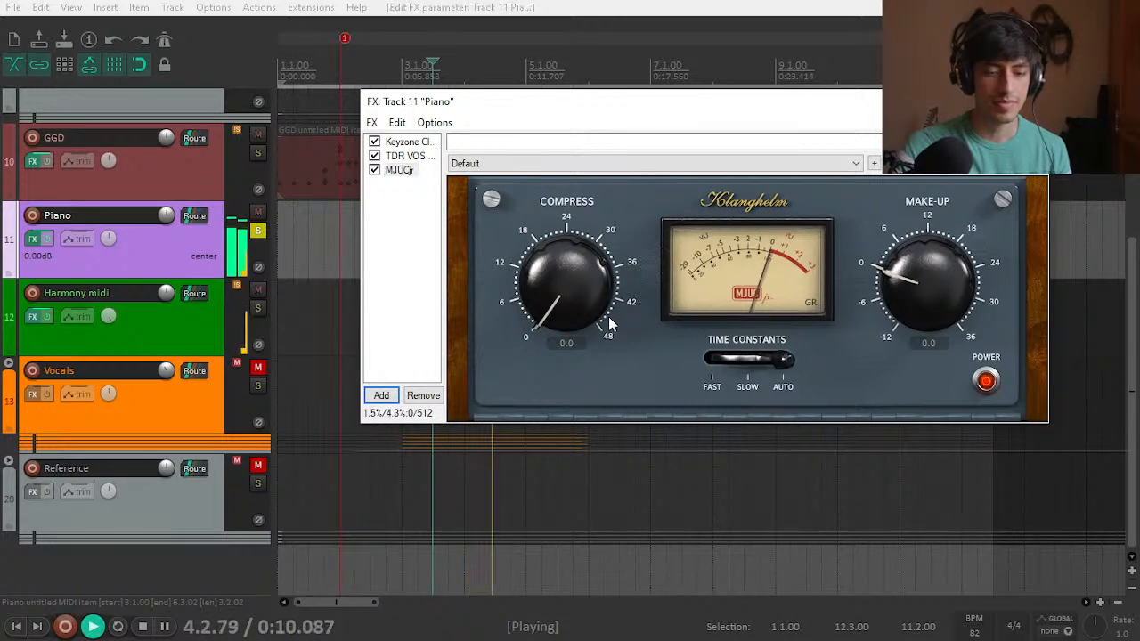
# Step: Set MJUCjr's compress to 16.8 and make-up to 3.4 while replaying the soloed piano
pyautogui.moveTo(559, 294)
pyautogui.mouseDown()
pyautogui.moveTo(561, 254)
pyautogui.moveTo(679, 7)
pyautogui.moveTo(580, 289)
pyautogui.moveTo(566, 274)
pyautogui.moveTo(566, 308)
pyautogui.mouseUp()
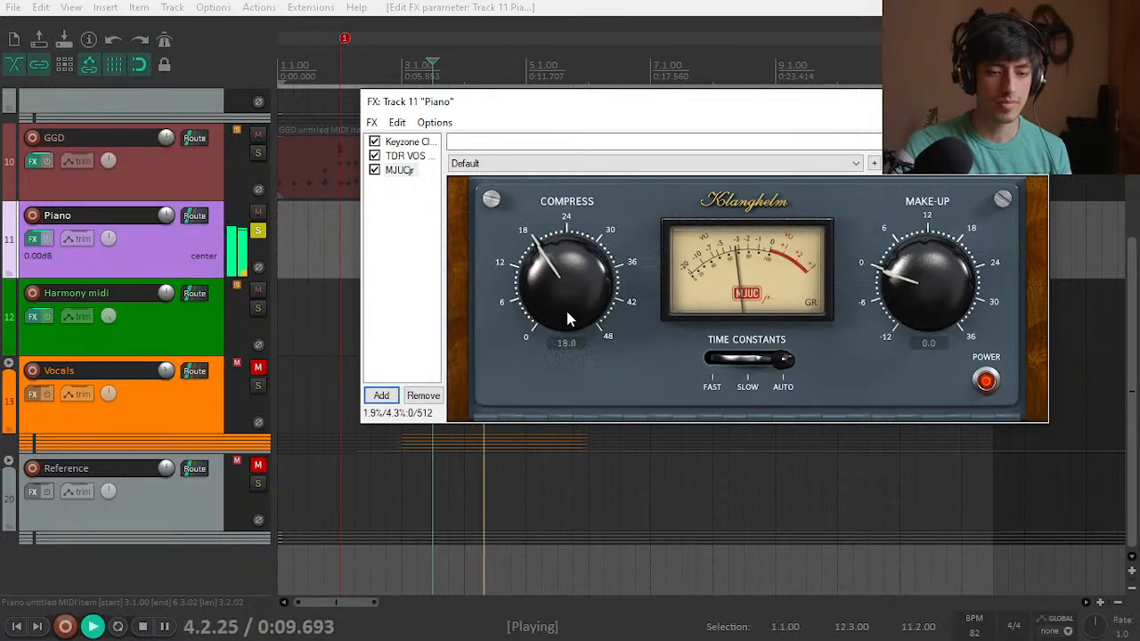
pyautogui.press('space')
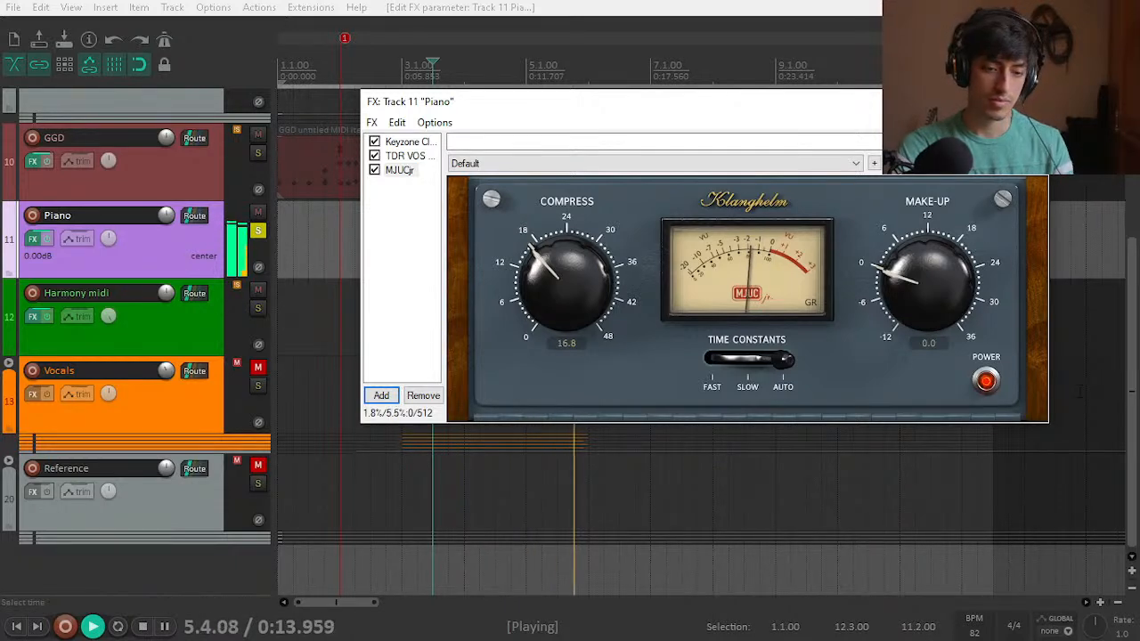
pyautogui.press('space')
pyautogui.moveTo(916, 285); pyautogui.dragTo(915, 260)
pyautogui.press('space')
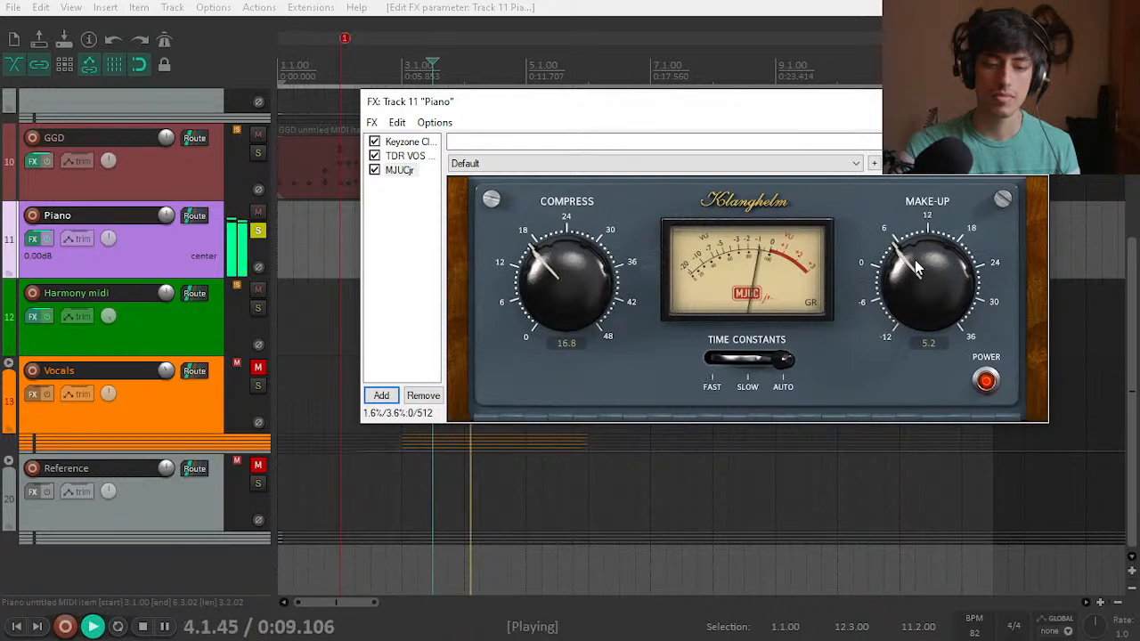
pyautogui.scroll(-3, 922, 281)
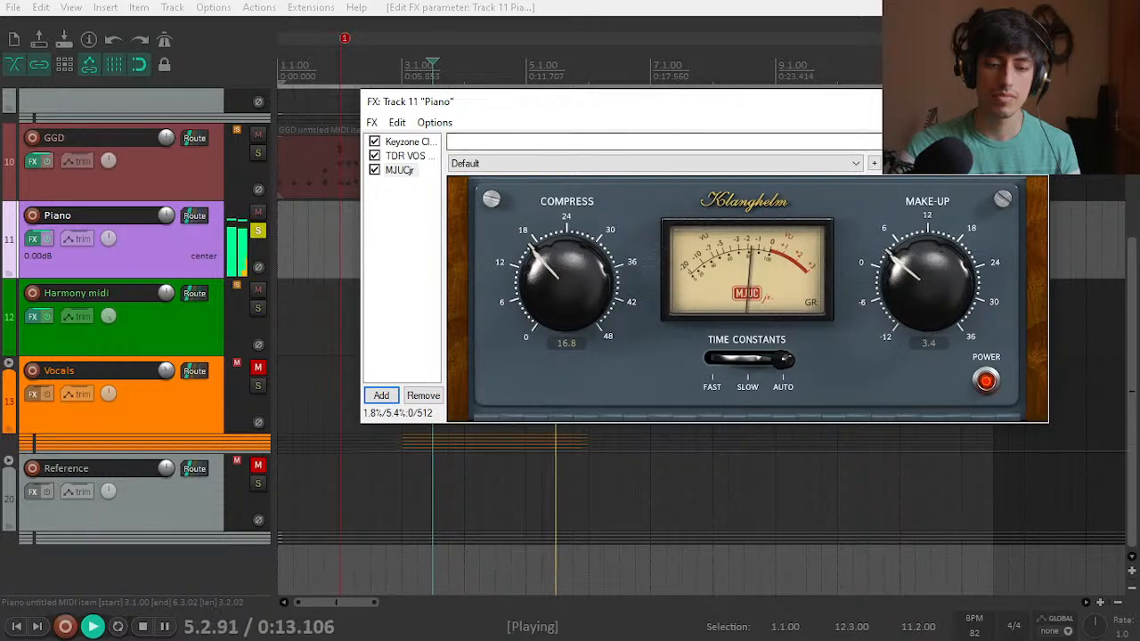
# Step: Replay the compressed piano with the mixer and the master track's GClip shown to check for clipping, and close the plugin windows
pyautogui.hotkey('ctrl', 'm')
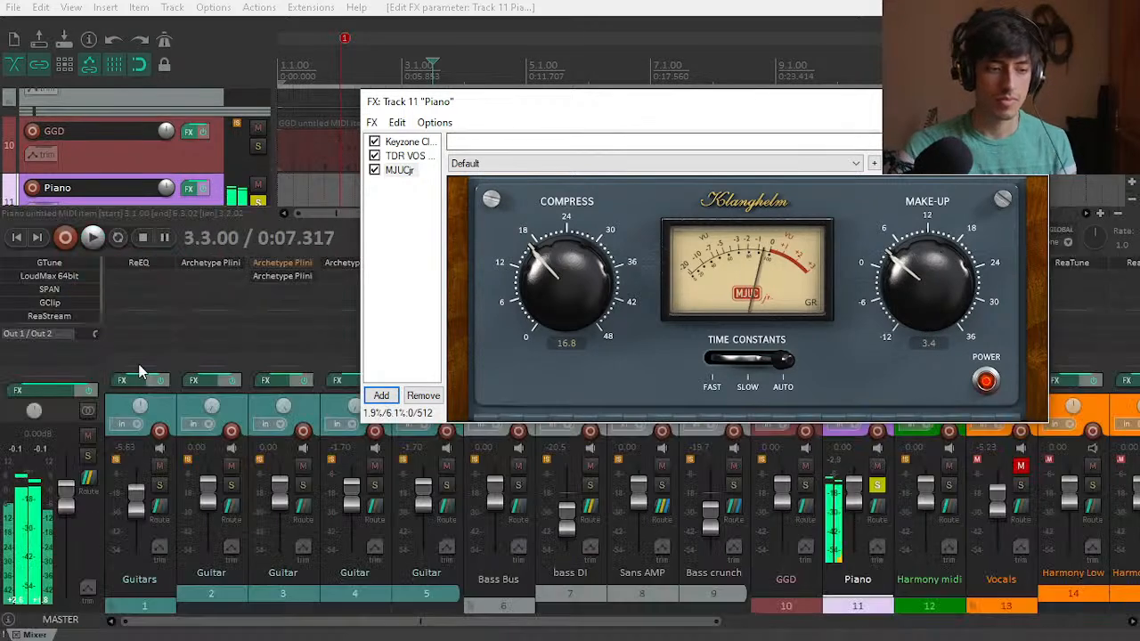
pyautogui.click(63, 300)
pyautogui.press('space')
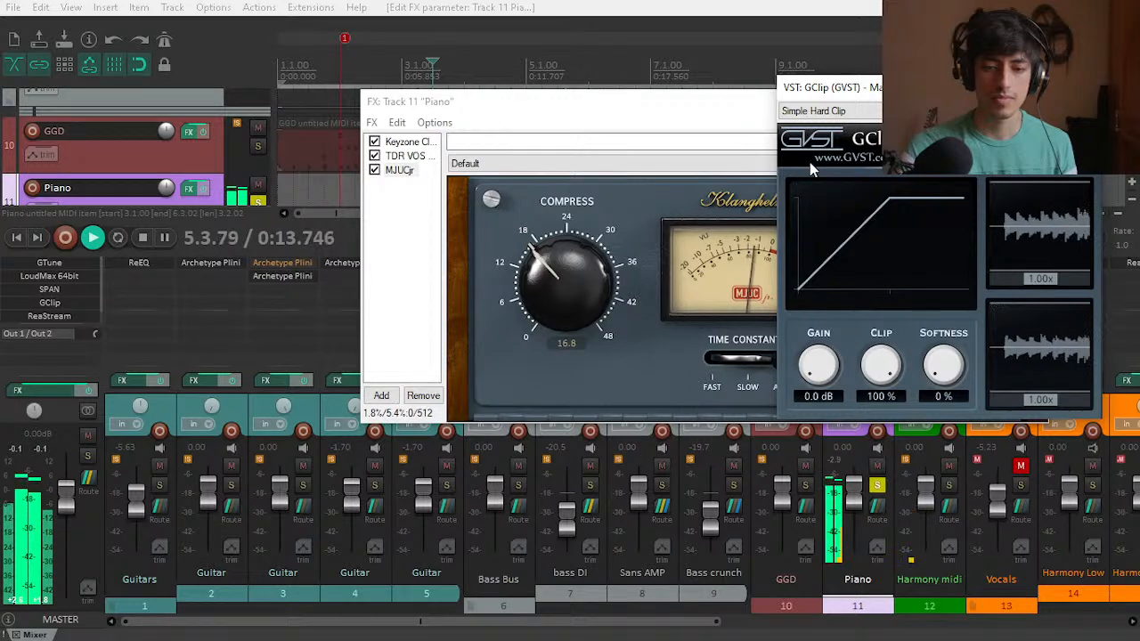
pyautogui.press('space')
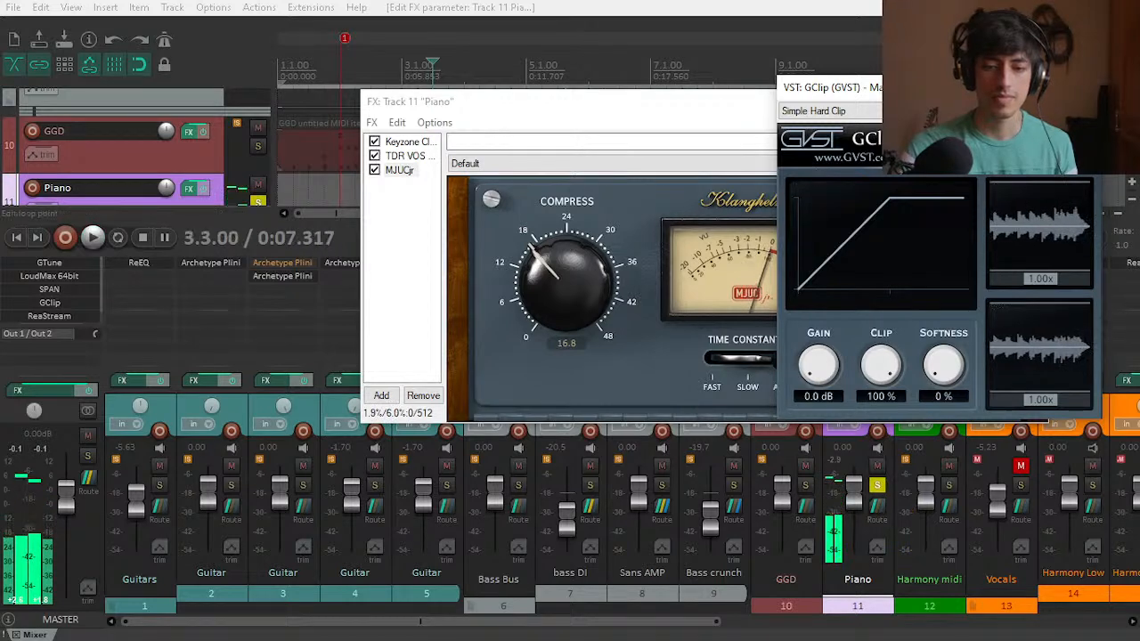
pyautogui.press('Escape')
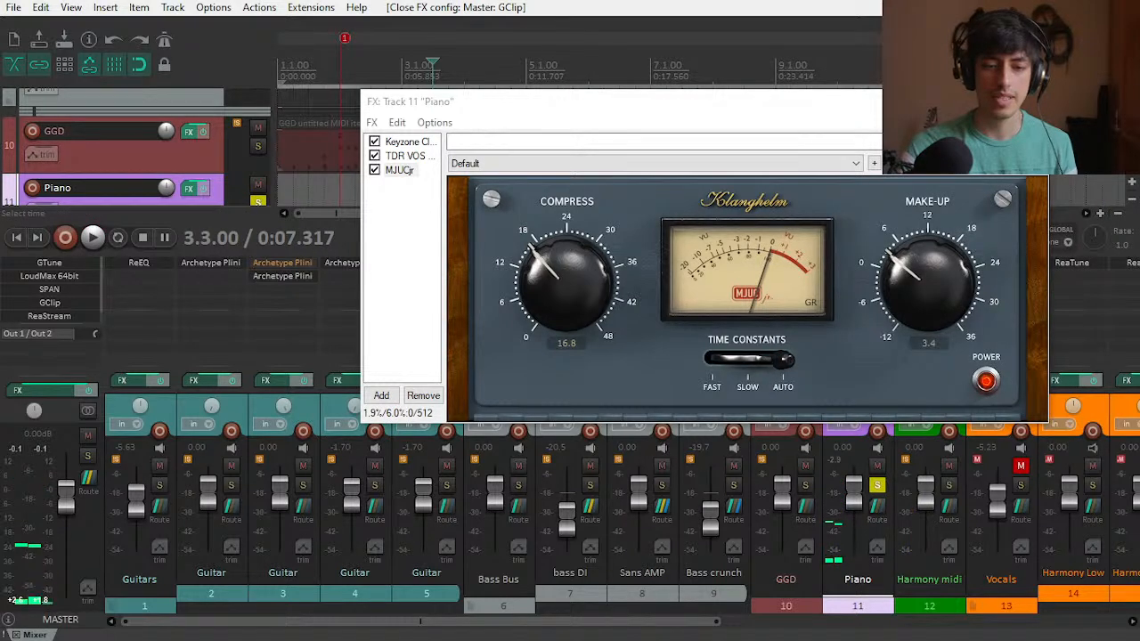
pyautogui.press('Escape')
# Step: Unsolo the Piano track during playback and listen to the full mix from 3.3.00
pyautogui.press('space')
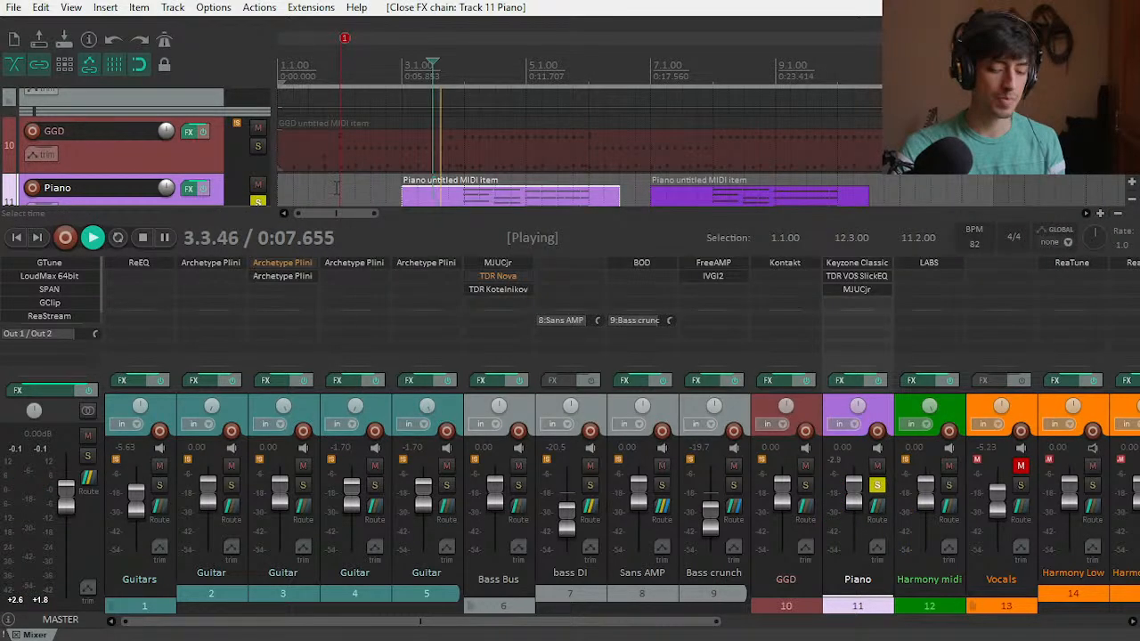
pyautogui.hotkey('ctrl', 'm')
pyautogui.press('F6')
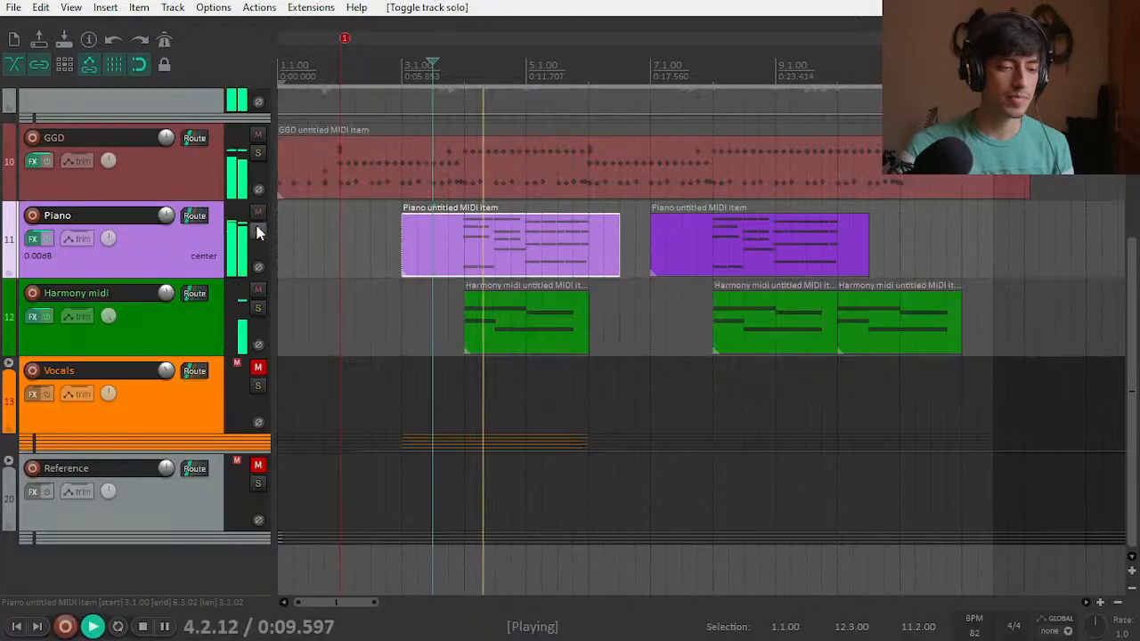
pyautogui.moveTo(1127, 265); pyautogui.dragTo(1127, 203)
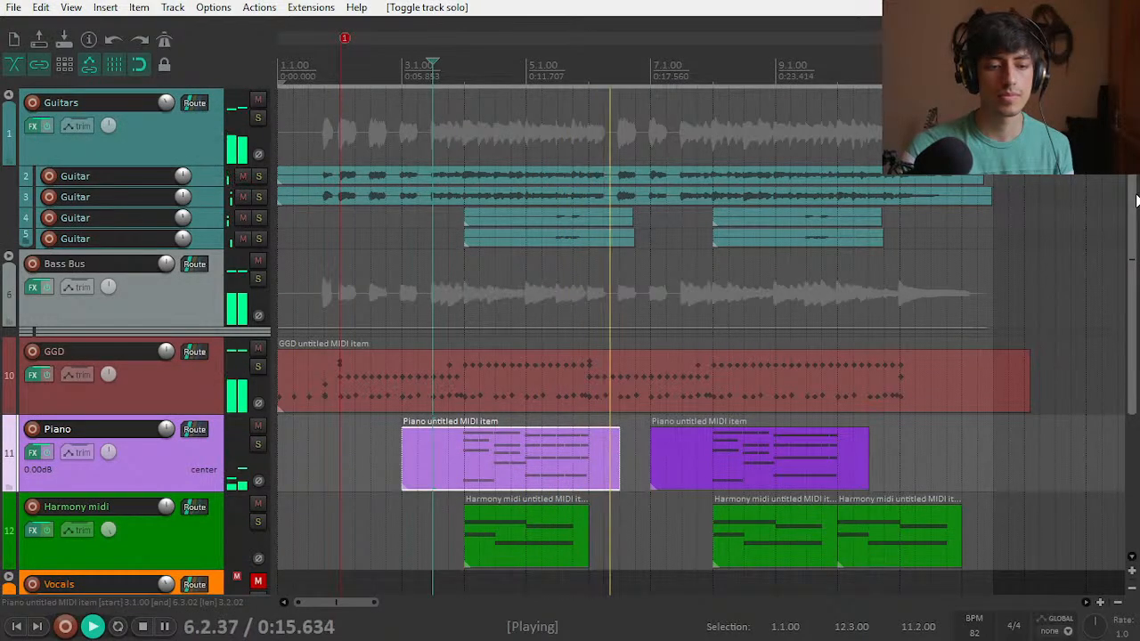
pyautogui.press('space')
pyautogui.scroll(-3, 1131, 200)
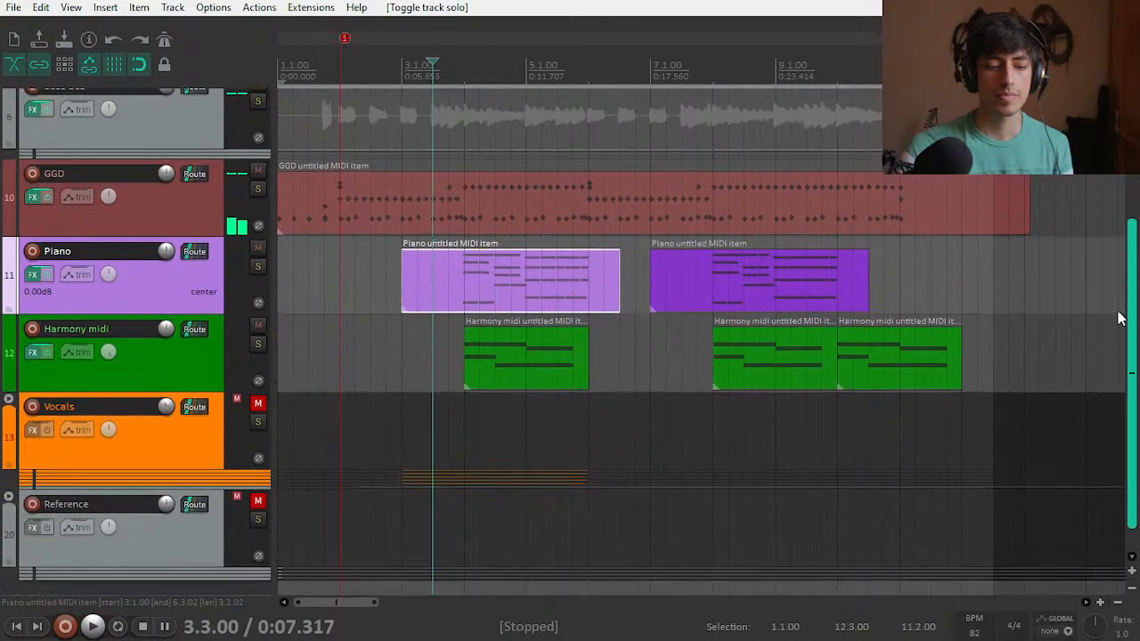
# Step: Solo the Harmony midi track and pan it towards the centre while playing it
pyautogui.click(257, 332)
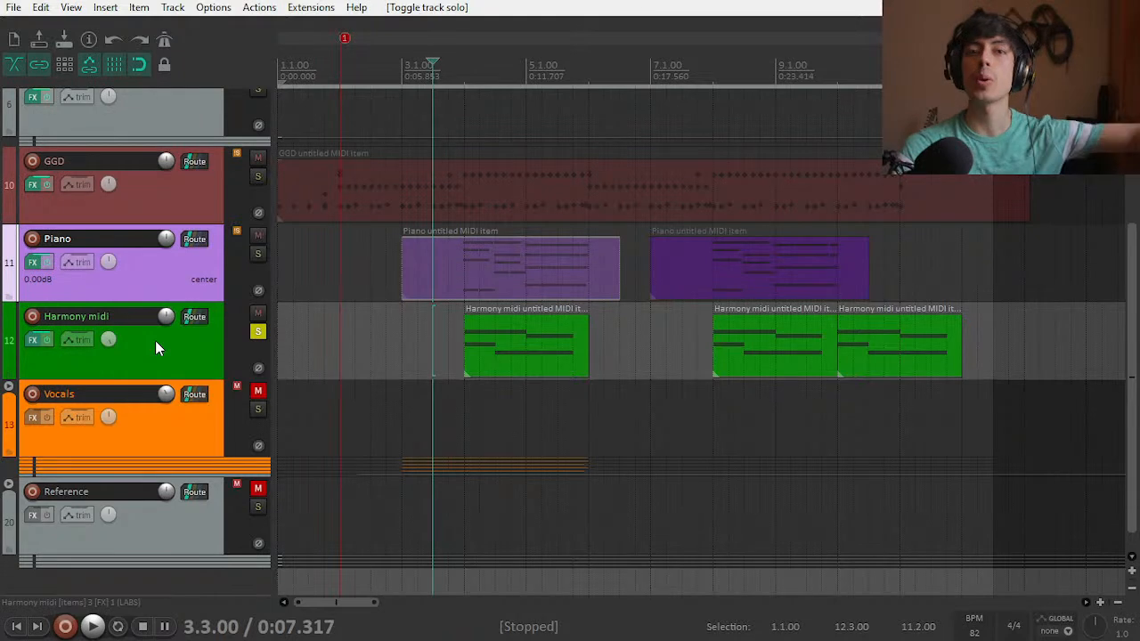
pyautogui.press('space')
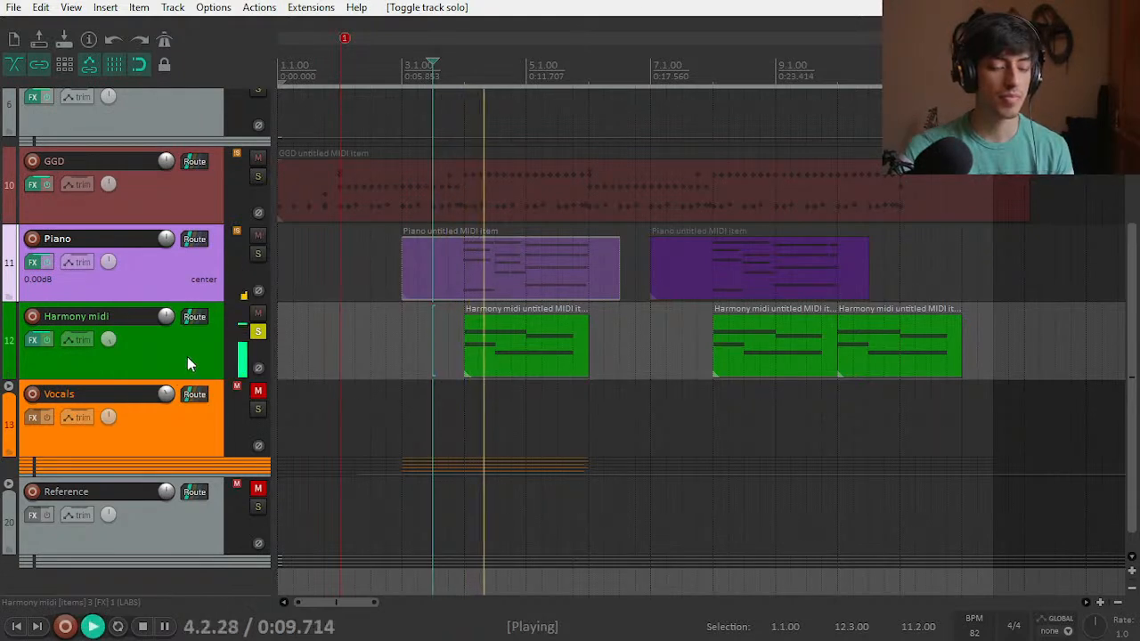
pyautogui.moveTo(108, 339); pyautogui.dragTo(109, 359)
pyautogui.press('space')
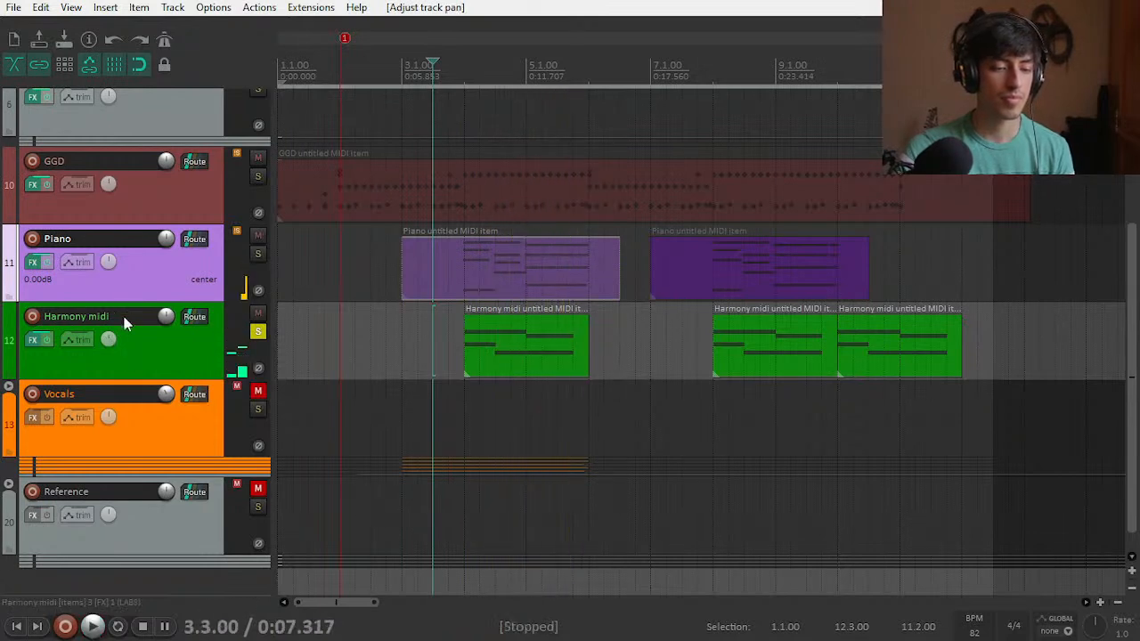
# Step: Solo the Vocals folder alongside Harmony midi and play both from 3.3.00
pyautogui.click(259, 408)
pyautogui.press('space')
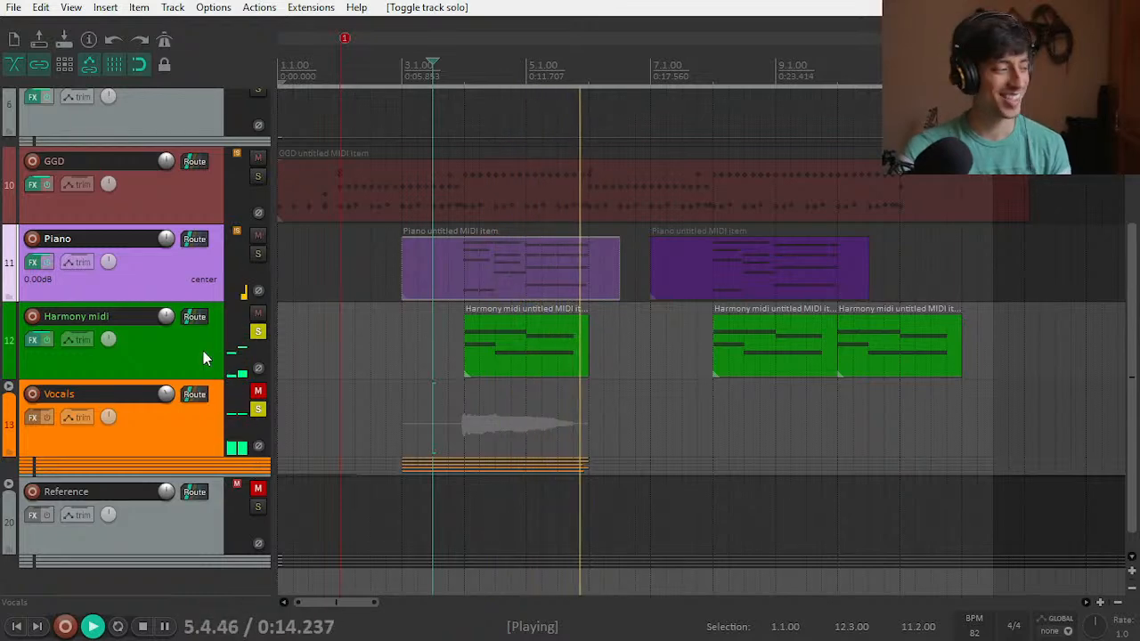
pyautogui.press('space')
# Step: Unsolo and mute the Harmony midi track, and unmute the Vocals folder
pyautogui.click(256, 332)
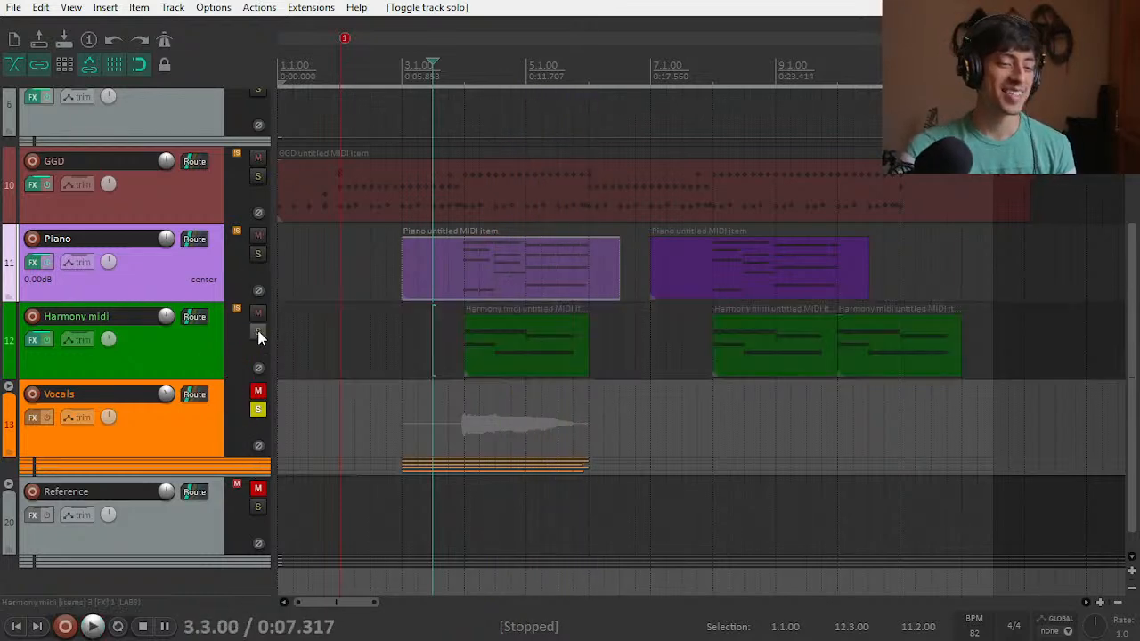
pyautogui.click(257, 314)
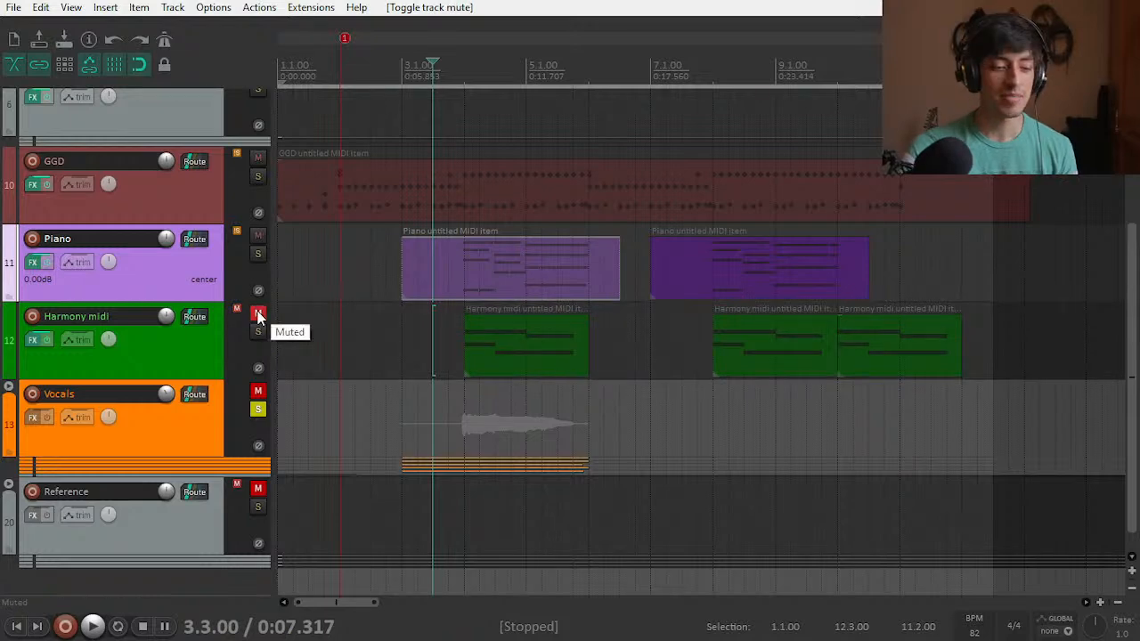
pyautogui.click(258, 394)
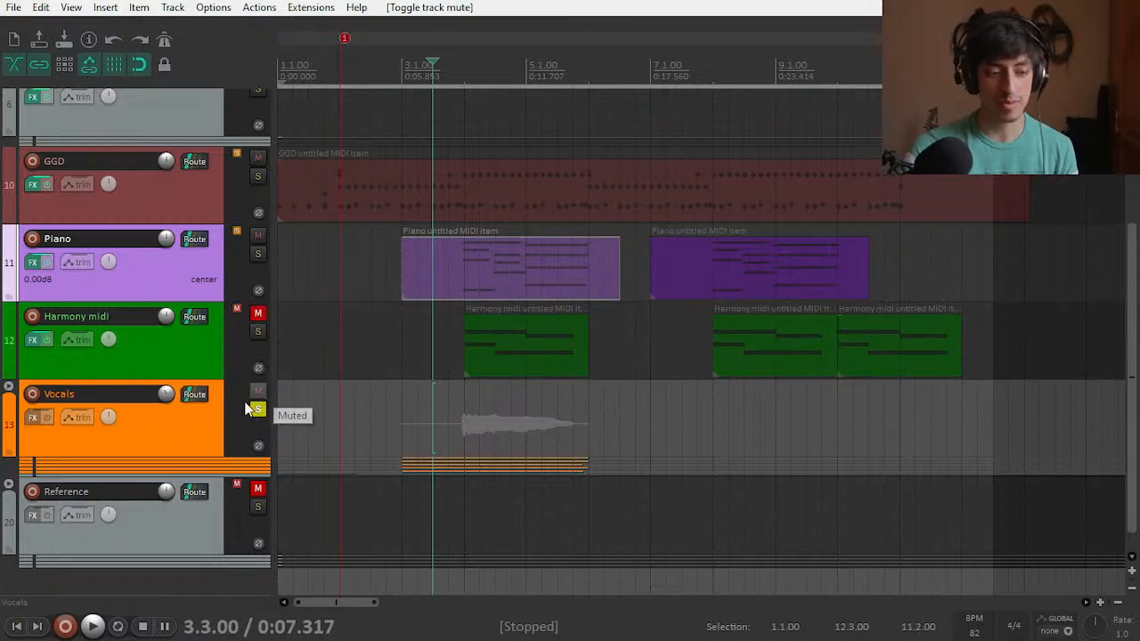
# Step: Expand the Vocals folder and examine ReaTune's manual pitch correction on the first Harmony Low track
pyautogui.click(9, 386)
pyautogui.moveTo(1132, 246); pyautogui.dragTo(1132, 362)
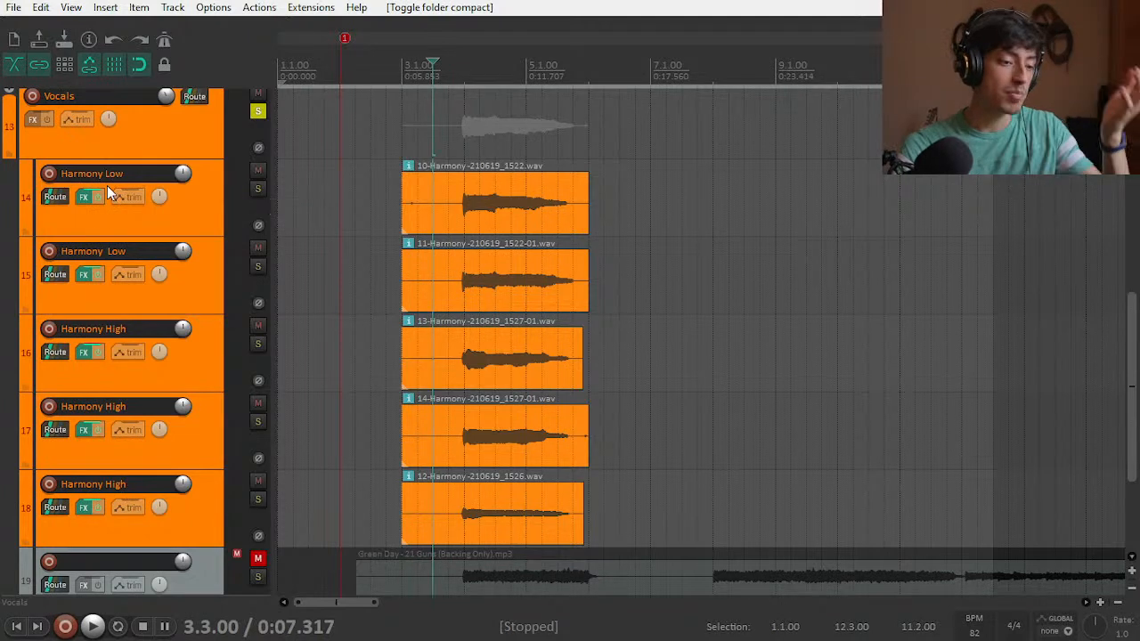
pyautogui.click(83, 196)
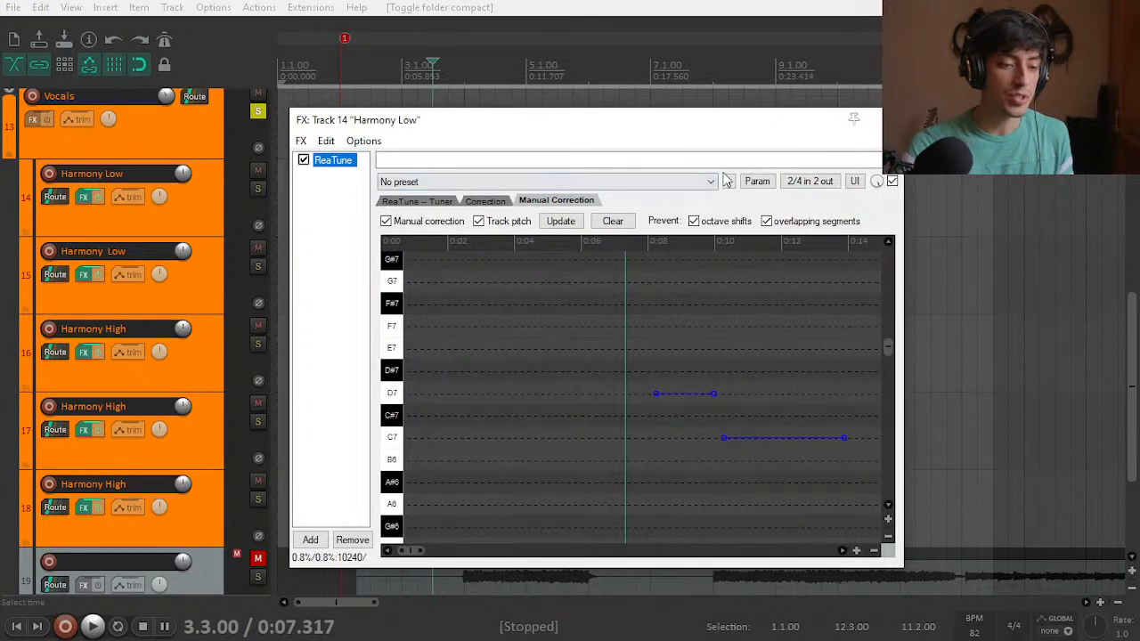
pyautogui.click(889, 120)
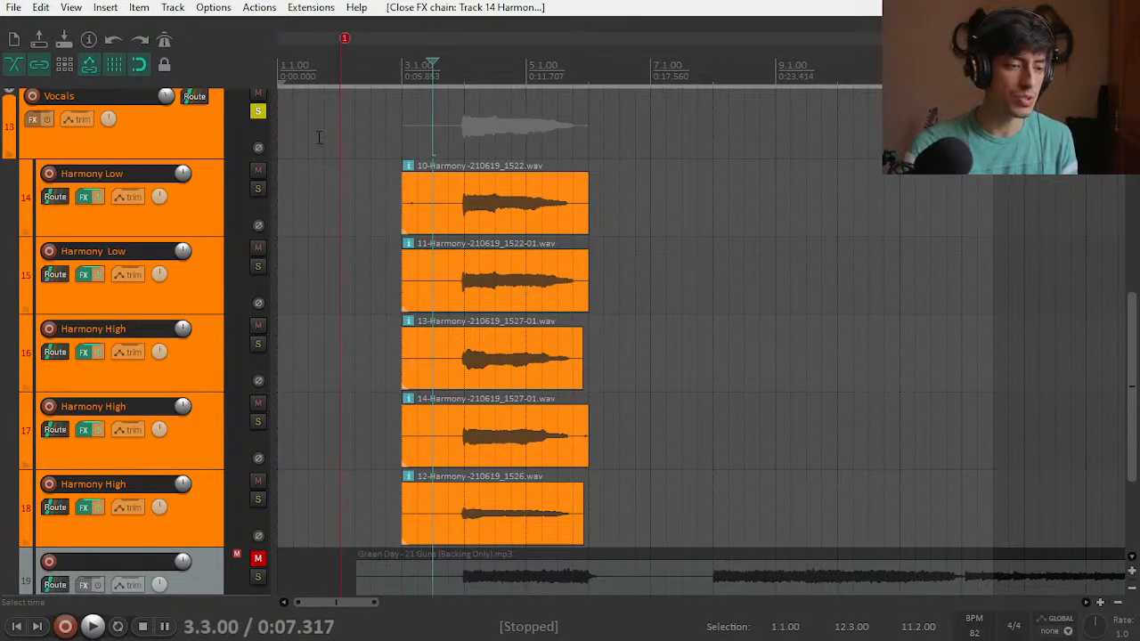
# Step: Bypass the FX on all five harmony vocal tracks and play them uncorrected from 3.3.00
pyautogui.click(96, 197)
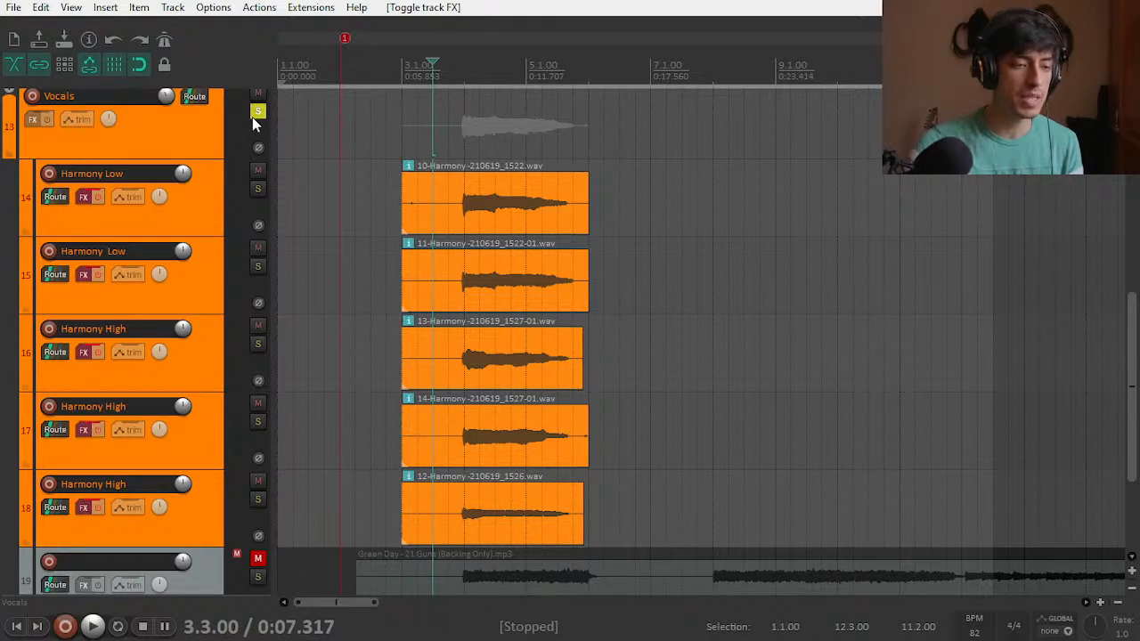
pyautogui.press('space')
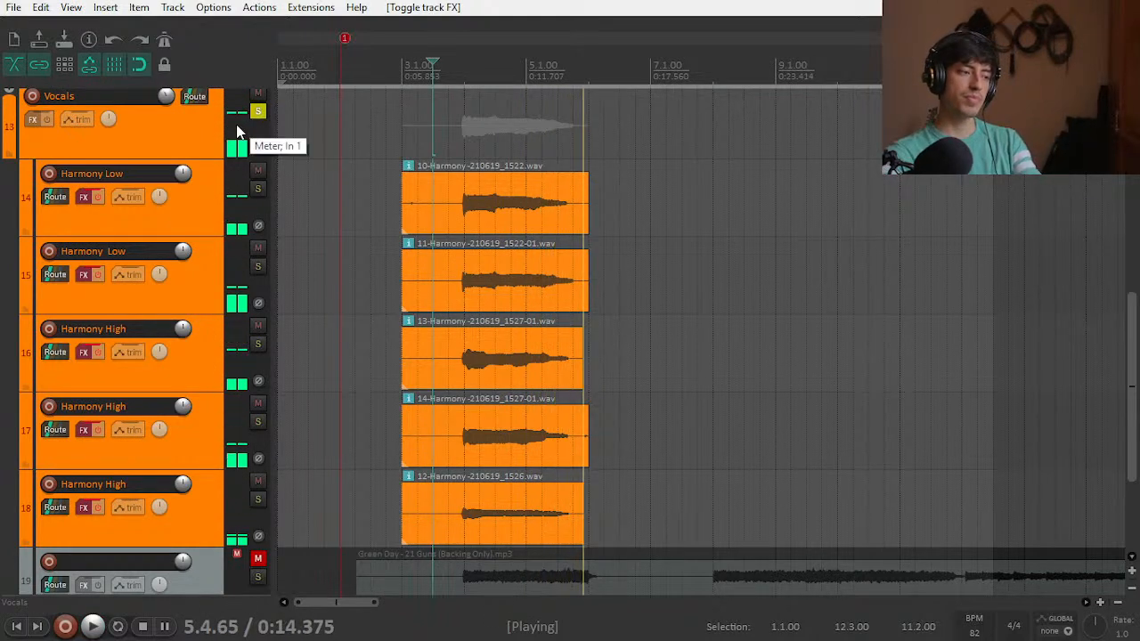
pyautogui.press('space')
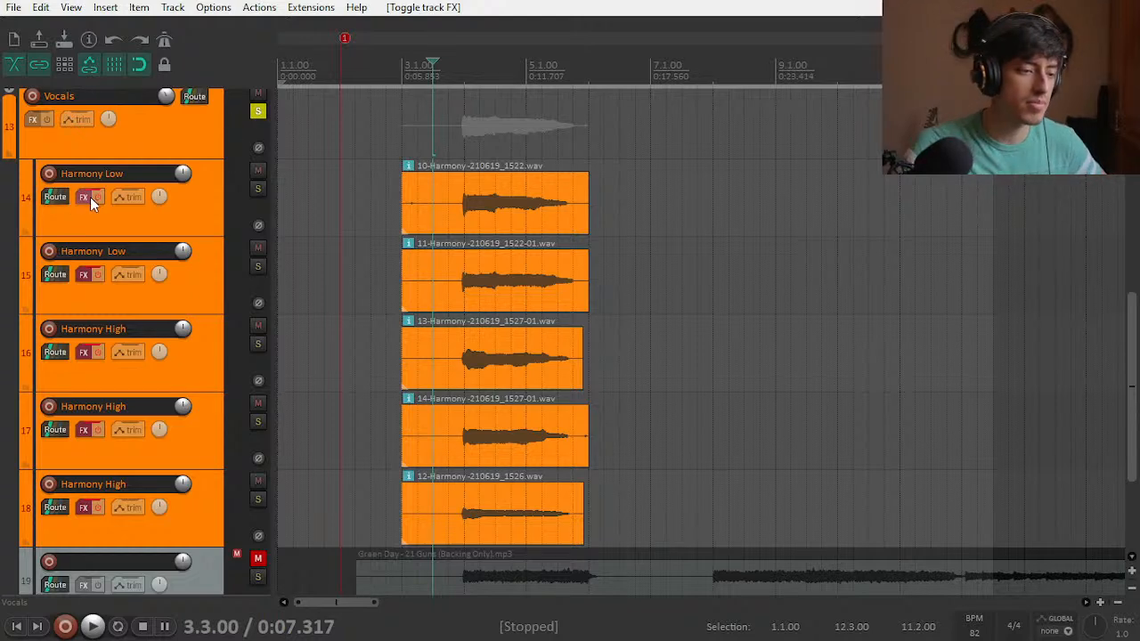
# Step: Re-enable the FX on all five harmony vocal tracks and replay the soloed Vocals folder to compare
pyautogui.click(101, 276)
pyautogui.click(101, 352)
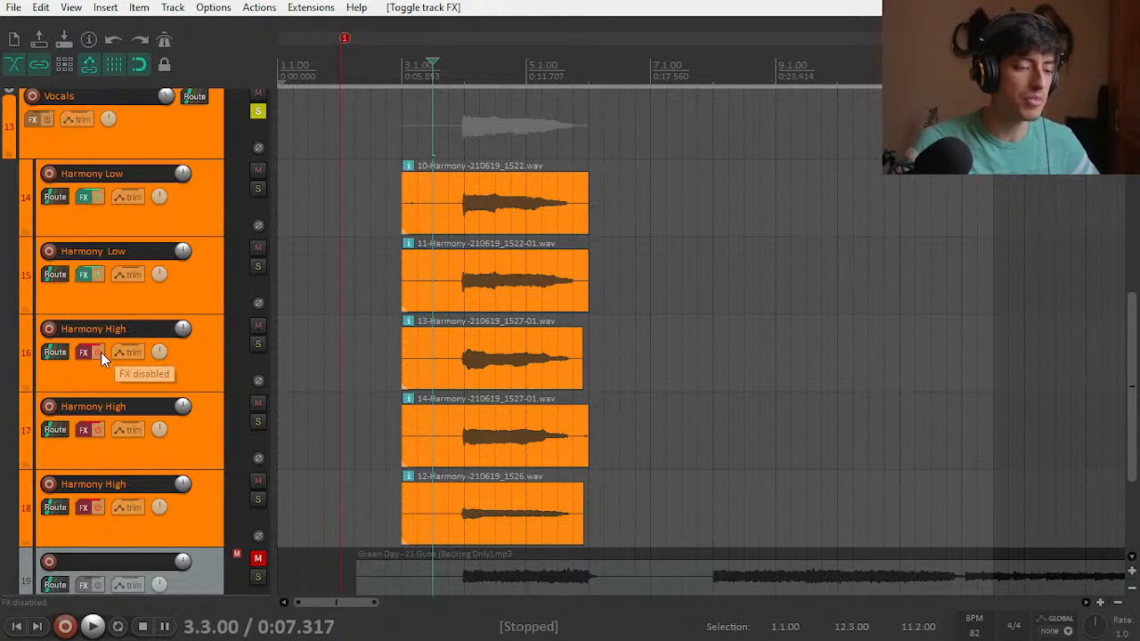
pyautogui.click(95, 429)
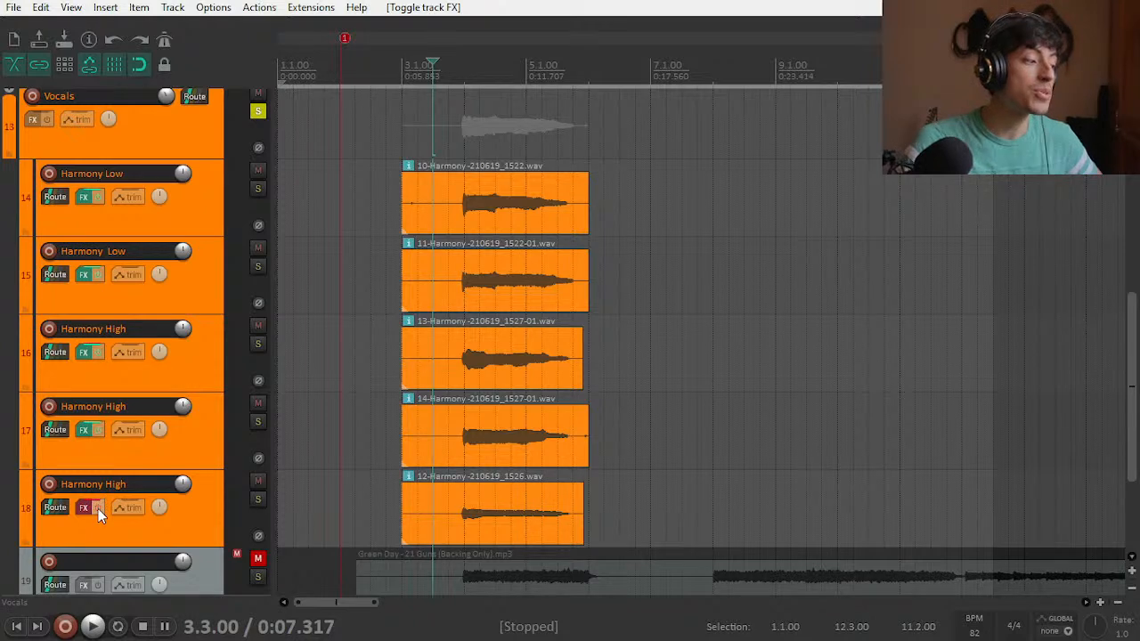
pyautogui.click(98, 509)
pyautogui.click(257, 111)
pyautogui.click(257, 112)
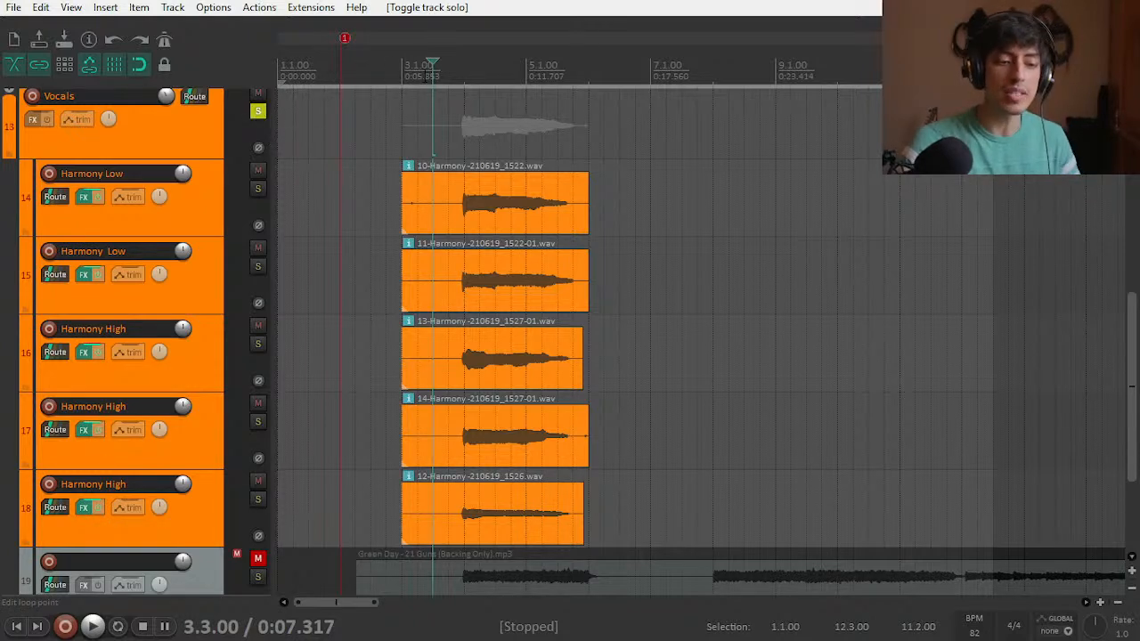
pyautogui.press('space')
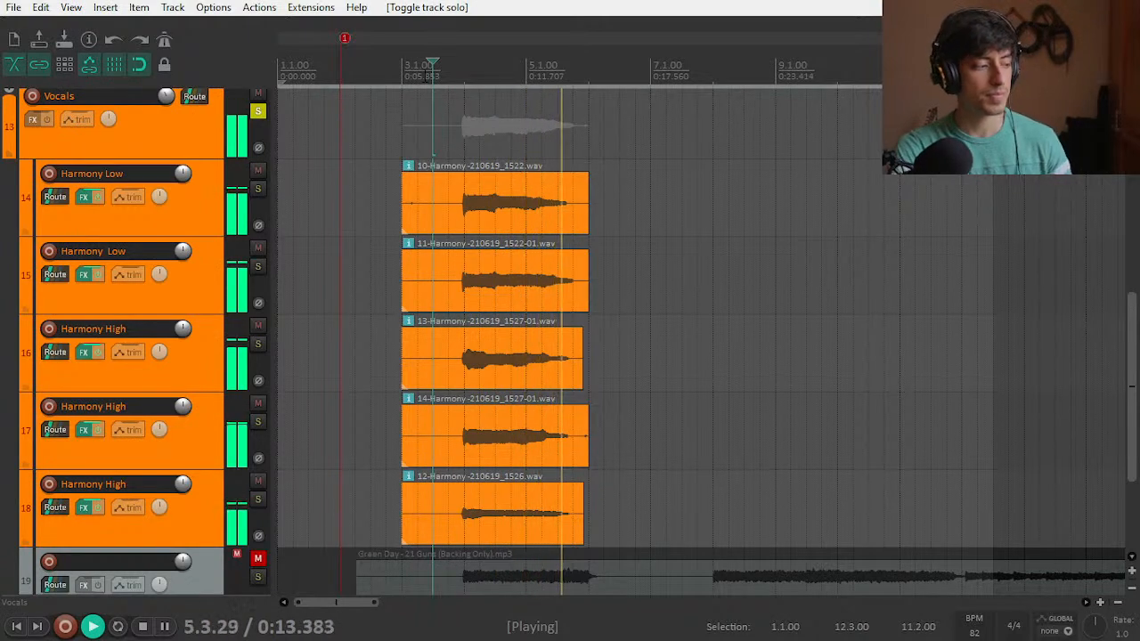
pyautogui.press('space')
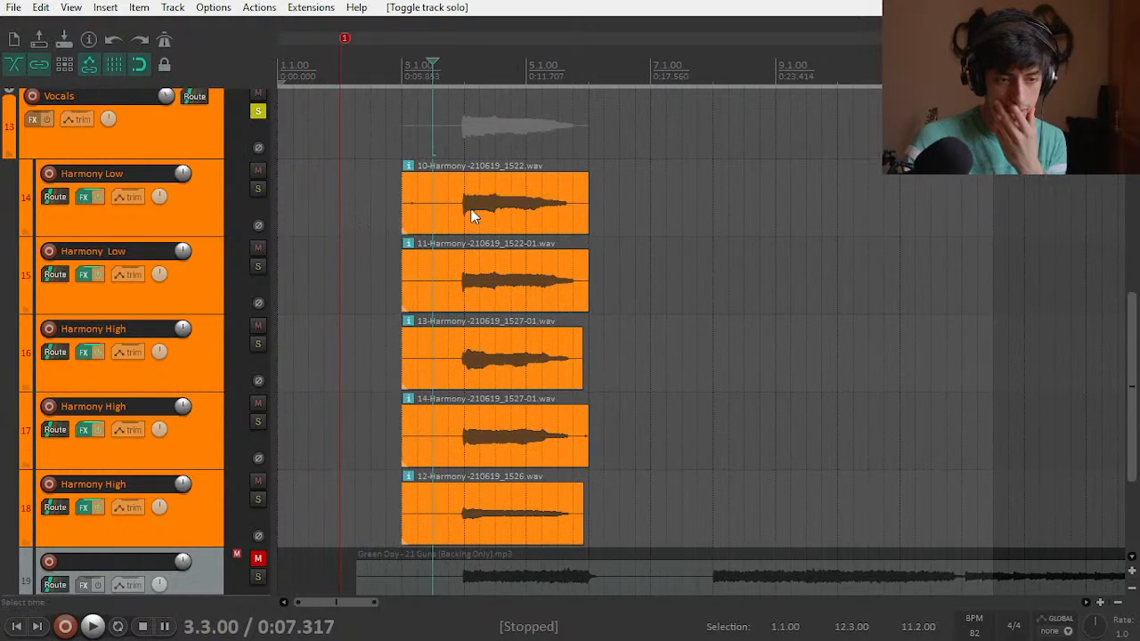
# Step: Freeze the first Harmony Low track to mono, rendering its pitch correction
pyautogui.moveTo(1137, 352); pyautogui.dragTo(1137, 324)
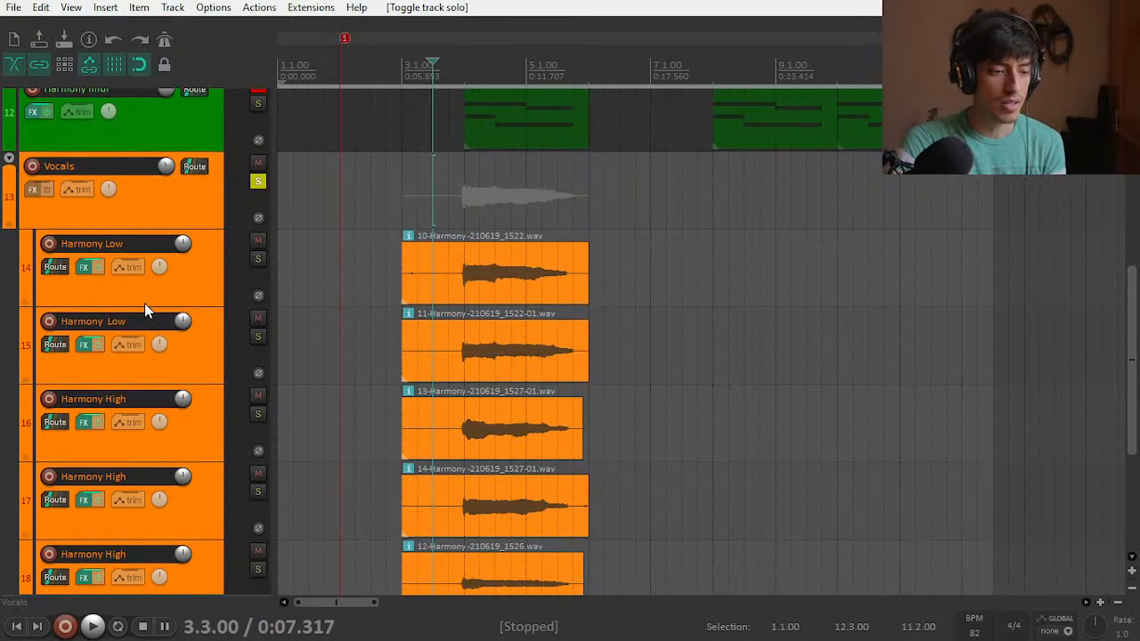
pyautogui.rightClick(177, 286)
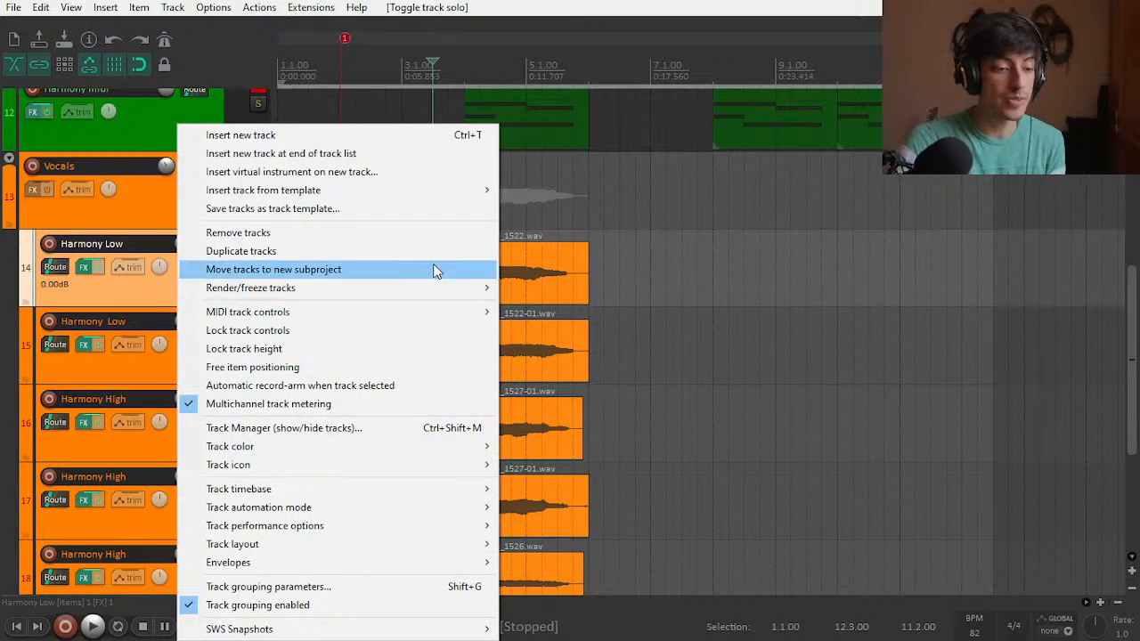
pyautogui.moveTo(465, 472)
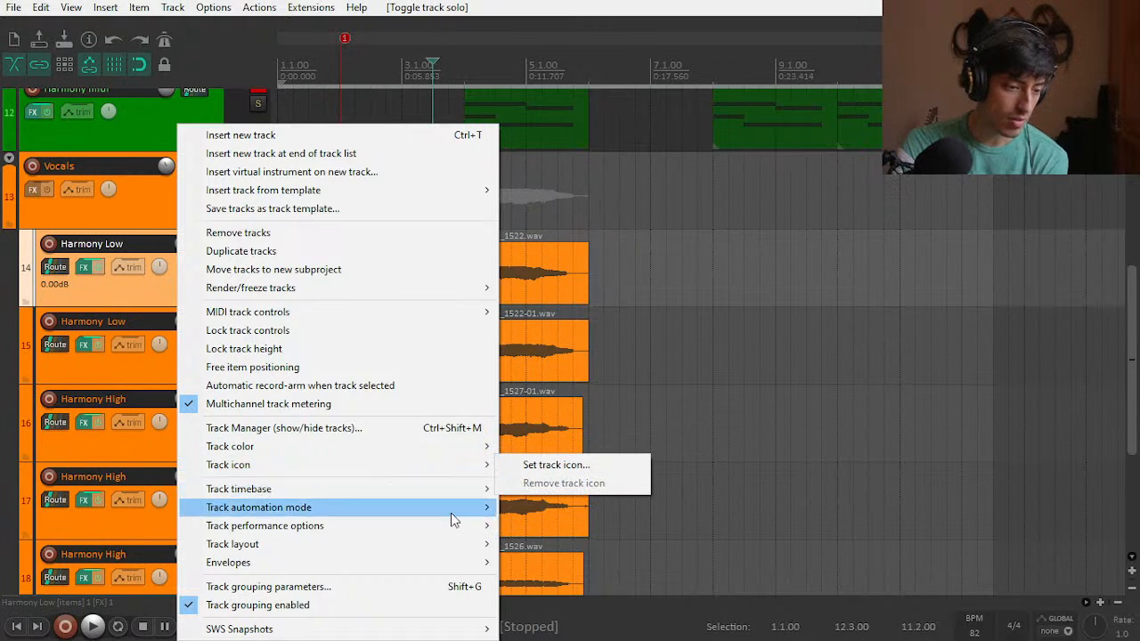
pyautogui.moveTo(423, 294)
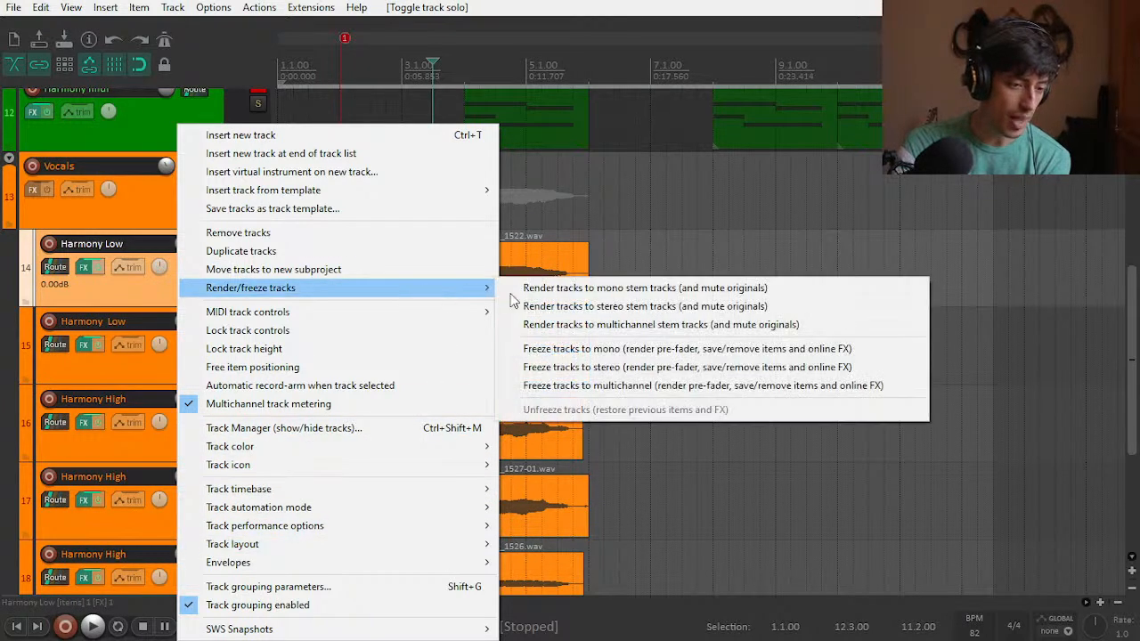
pyautogui.click(710, 350)
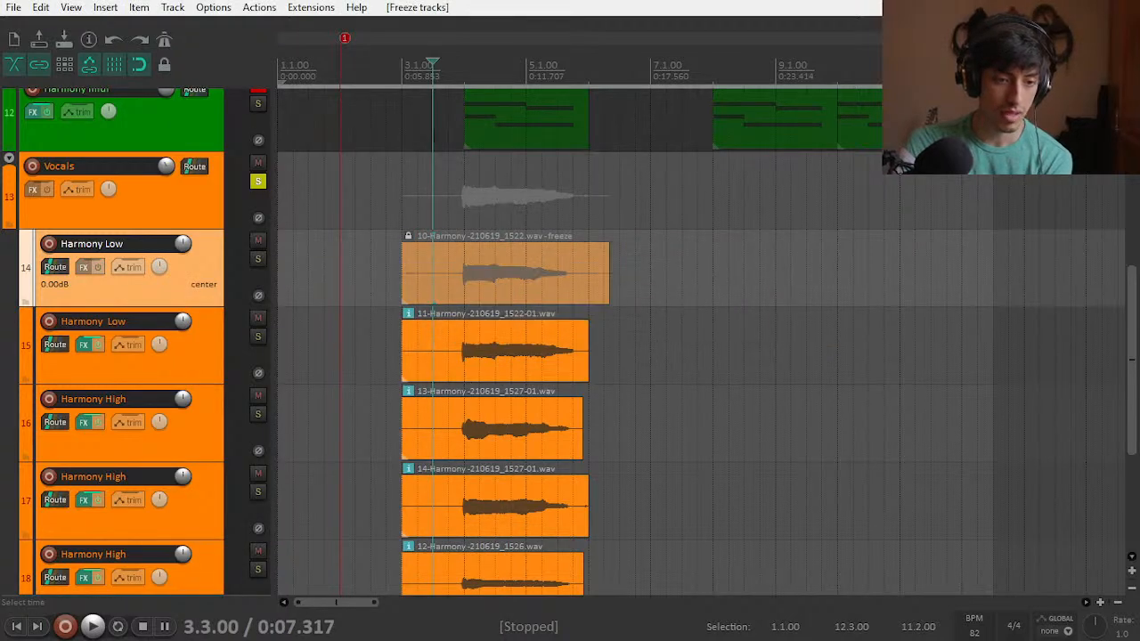
# Step: Play the frozen first Harmony Low track soloed from 3.3.00, stop and unsolo it
pyautogui.press('space')
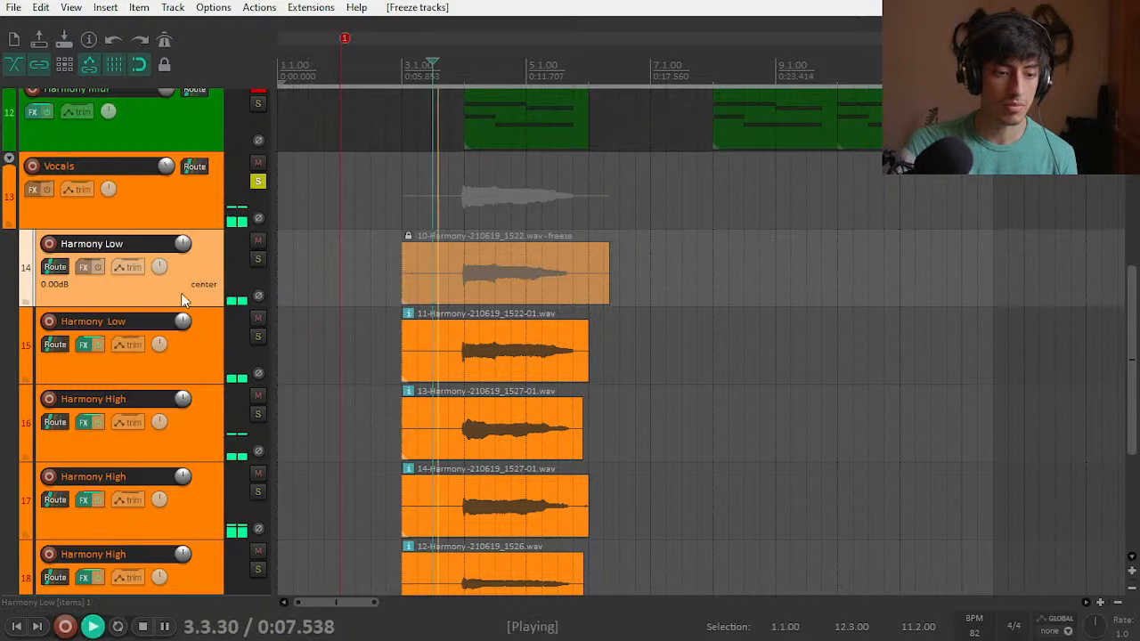
pyautogui.click(258, 259)
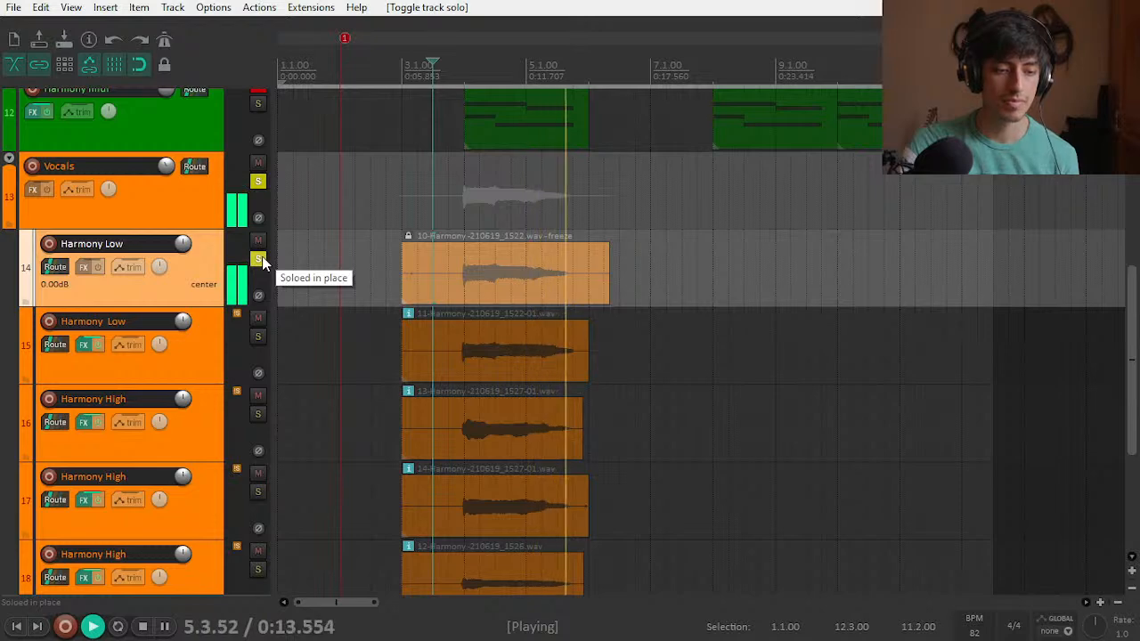
pyautogui.press('space')
pyautogui.click(259, 259)
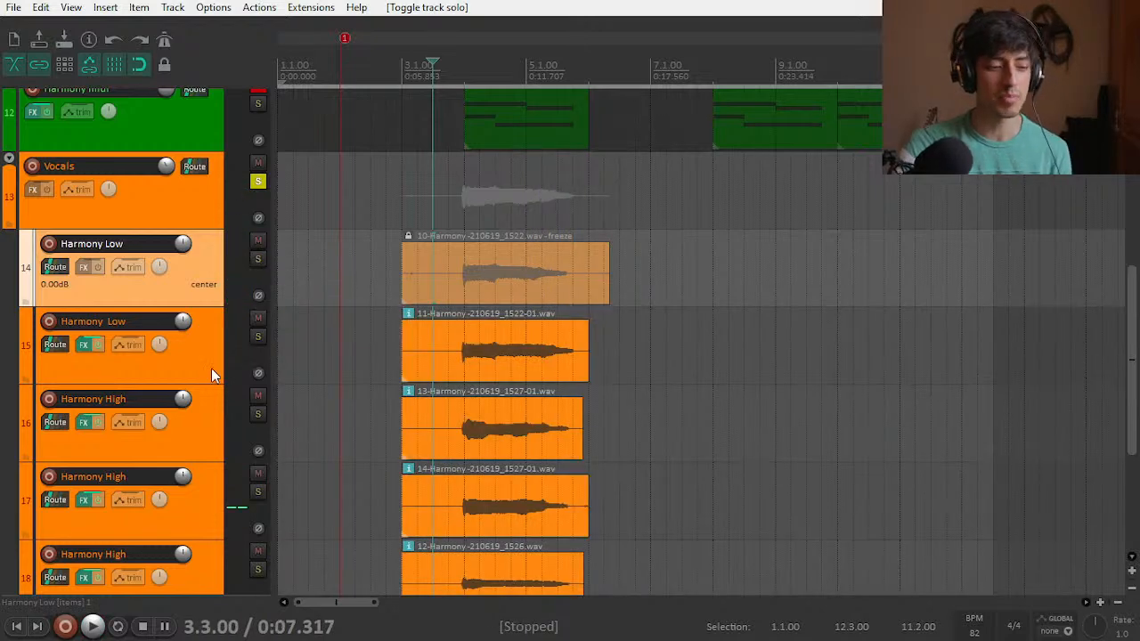
# Step: Solo the second Harmony Low track and freeze it to mono
pyautogui.click(258, 335)
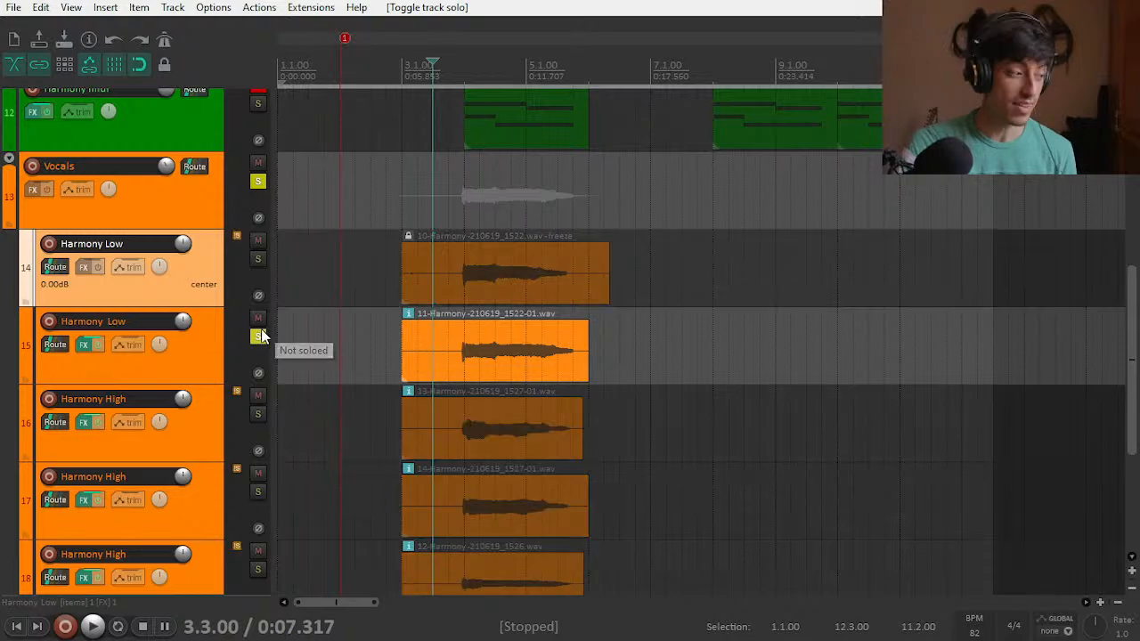
pyautogui.rightClick(192, 359)
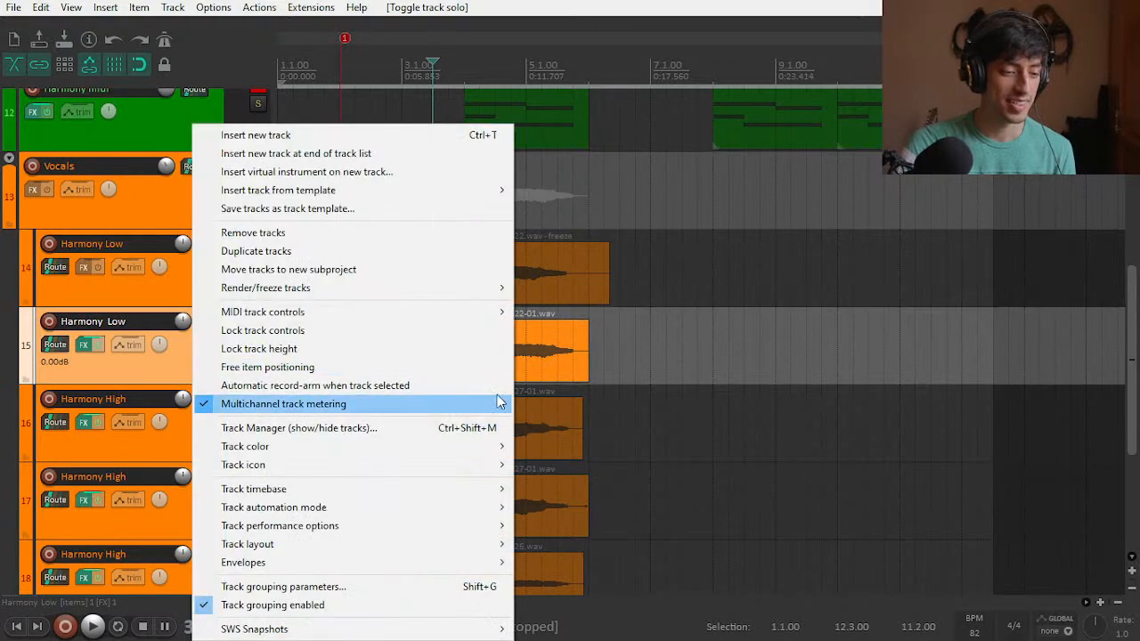
pyautogui.moveTo(488, 297)
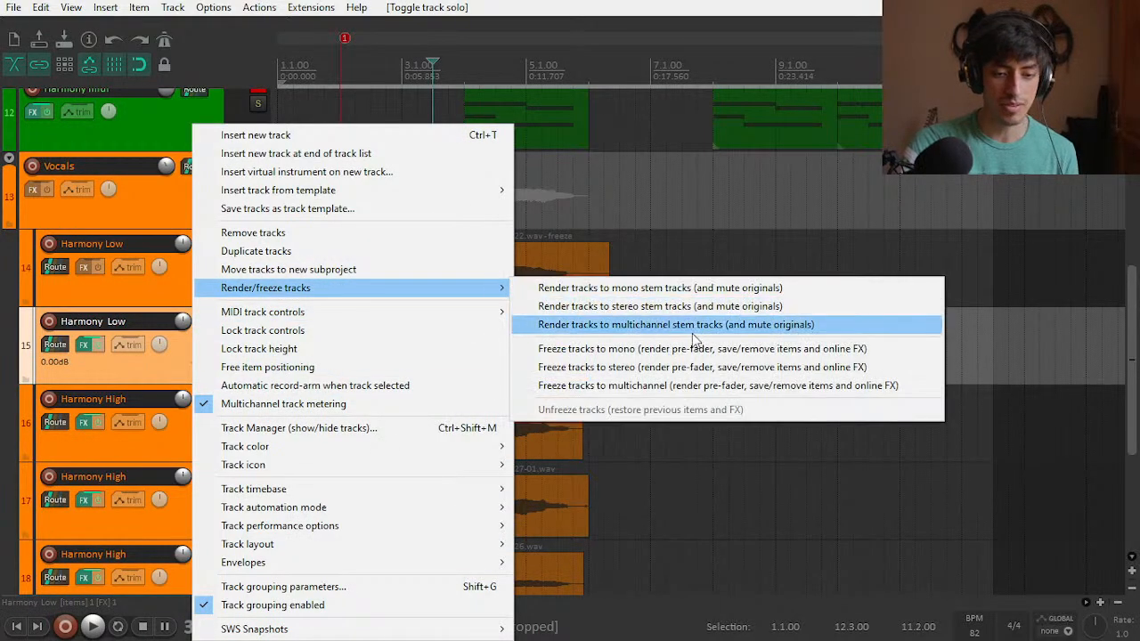
pyautogui.click(723, 354)
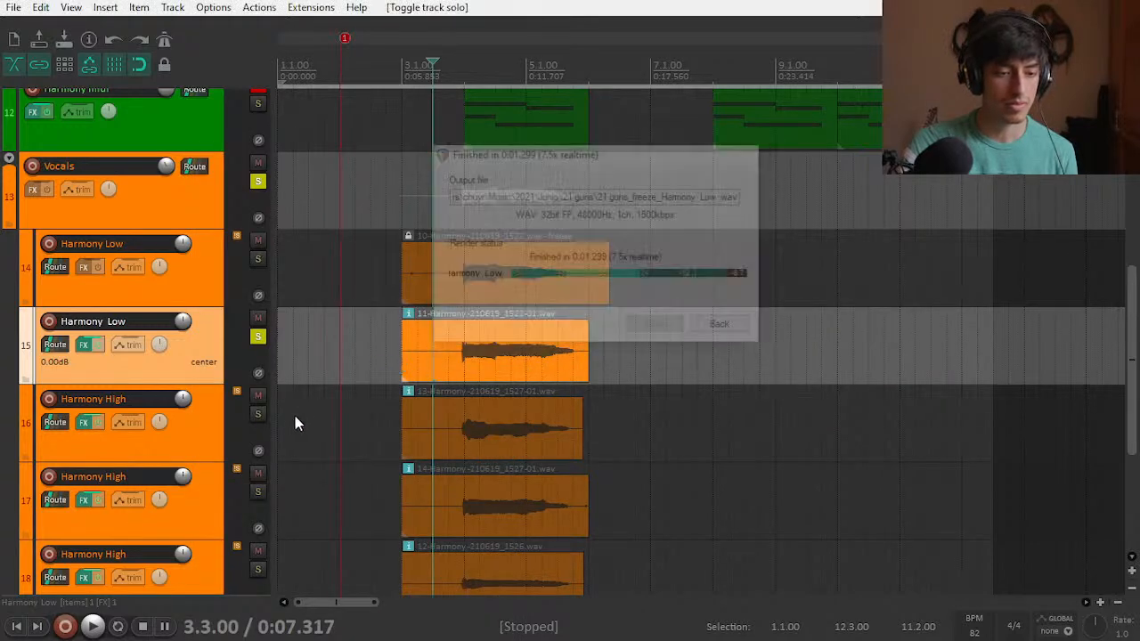
# Step: Listen to the frozen second Harmony Low track on its own, stop playback and release its solo
pyautogui.scroll(-1, 1136, 354)
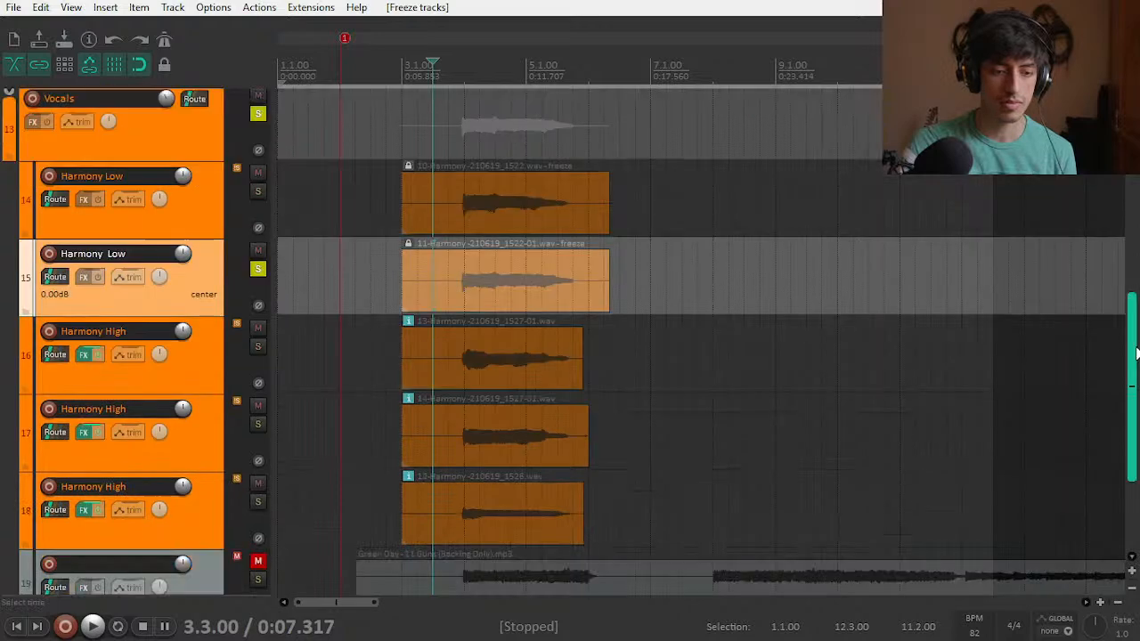
pyautogui.press('space')
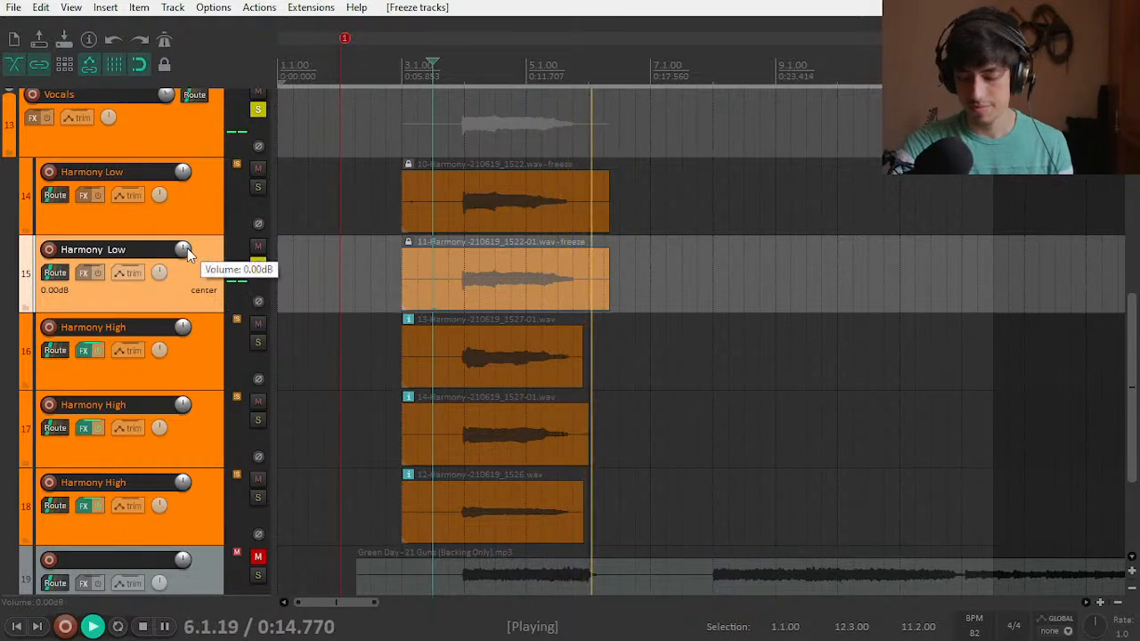
pyautogui.press('space')
pyautogui.click(258, 264)
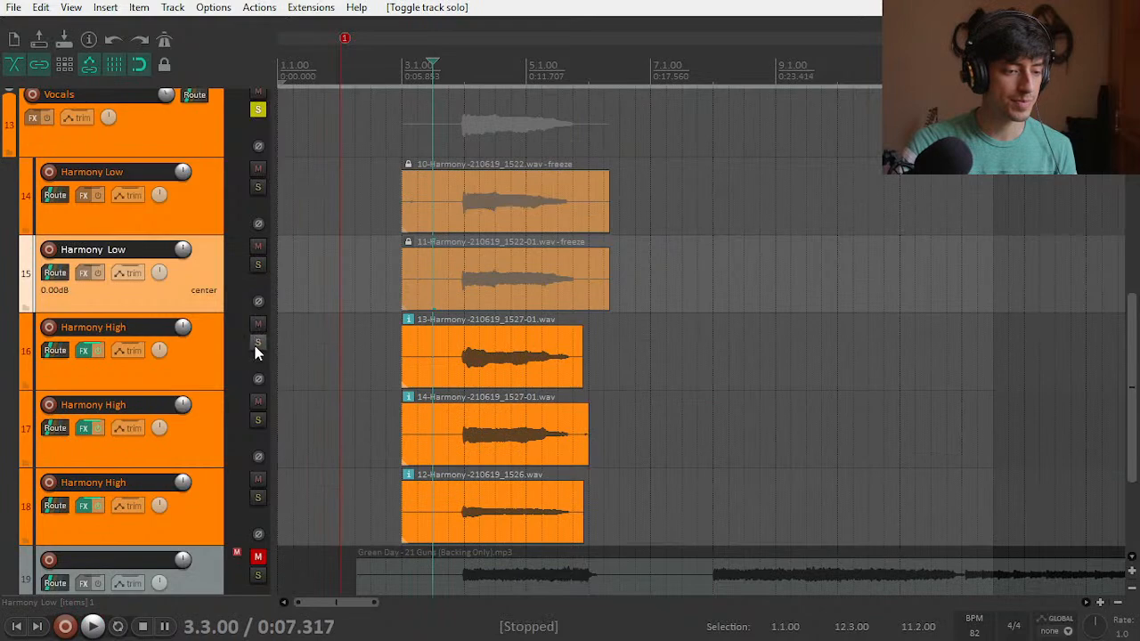
# Step: Solo the first Harmony High track and freeze it to mono
pyautogui.click(257, 342)
pyautogui.rightClick(163, 370)
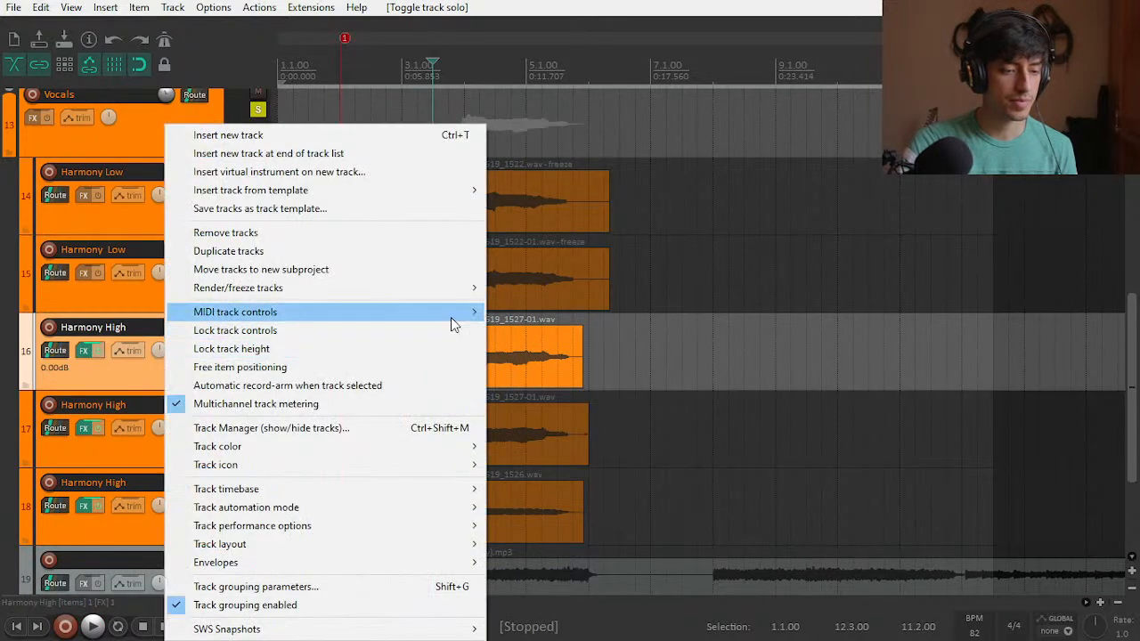
pyautogui.moveTo(472, 290)
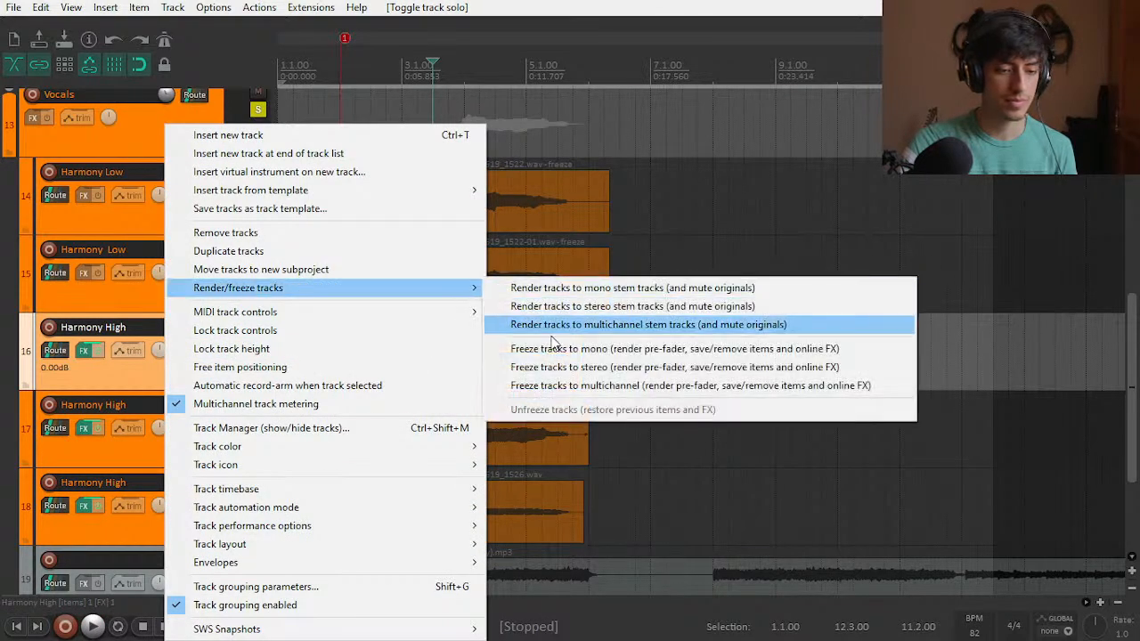
pyautogui.click(597, 351)
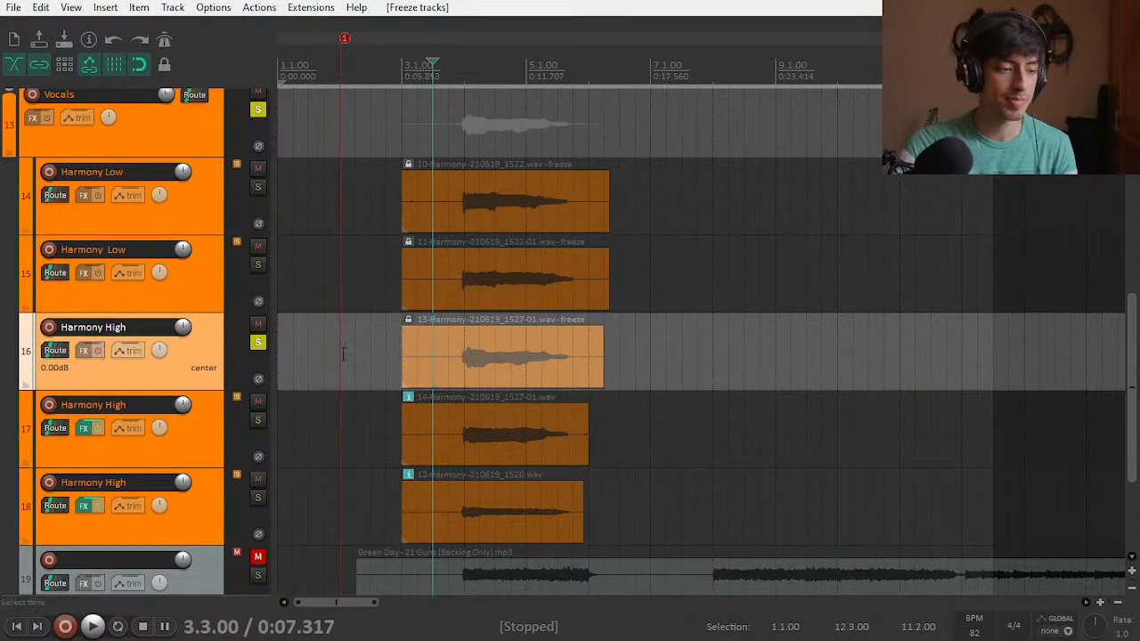
# Step: Play back the frozen first Harmony High track alone, stop and take it out of solo
pyautogui.scroll(-1, 342, 354)
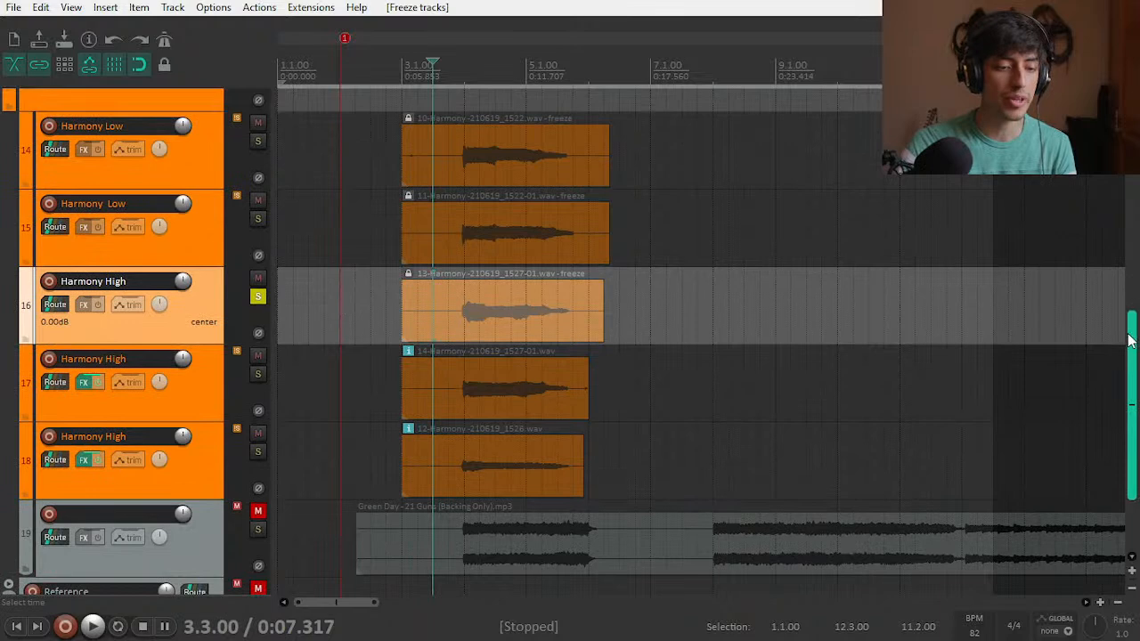
pyautogui.press('space')
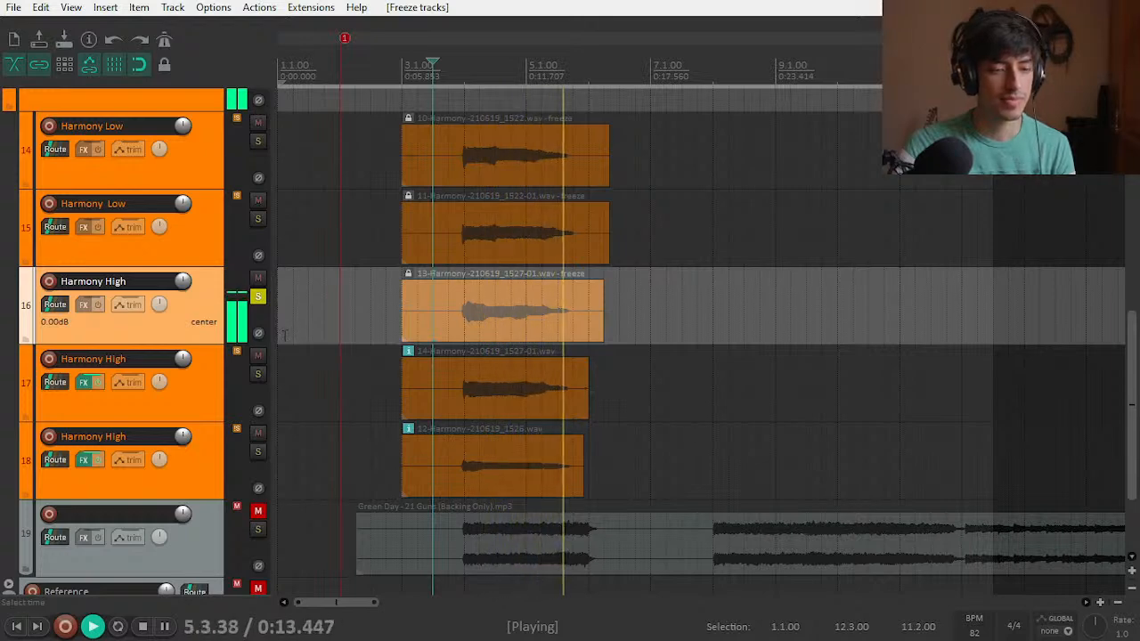
pyautogui.press('space')
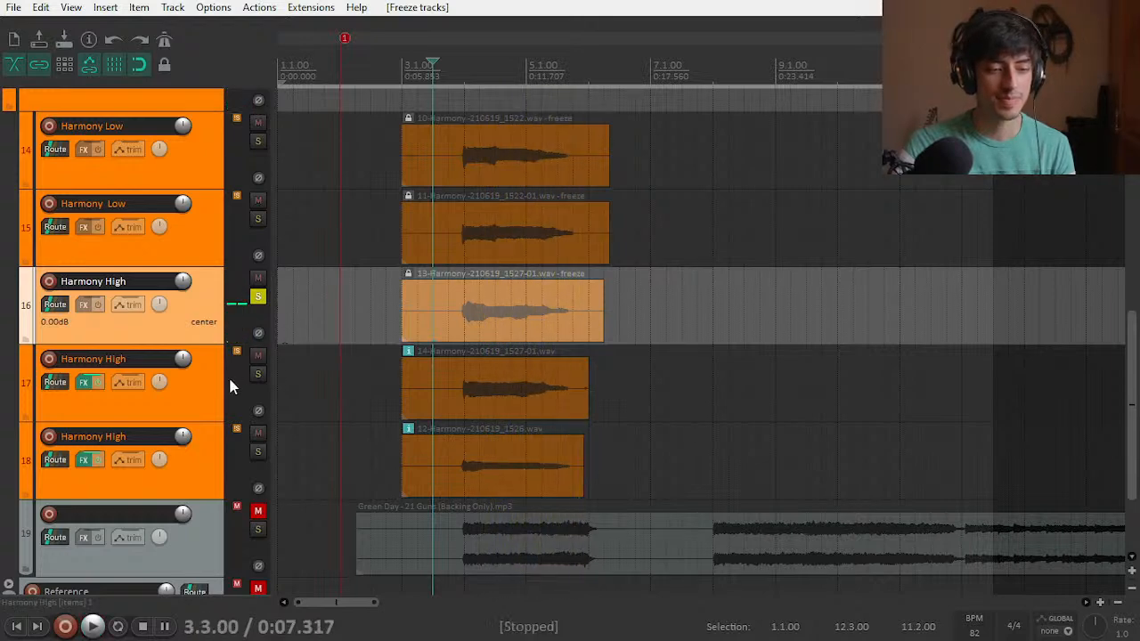
pyautogui.click(258, 299)
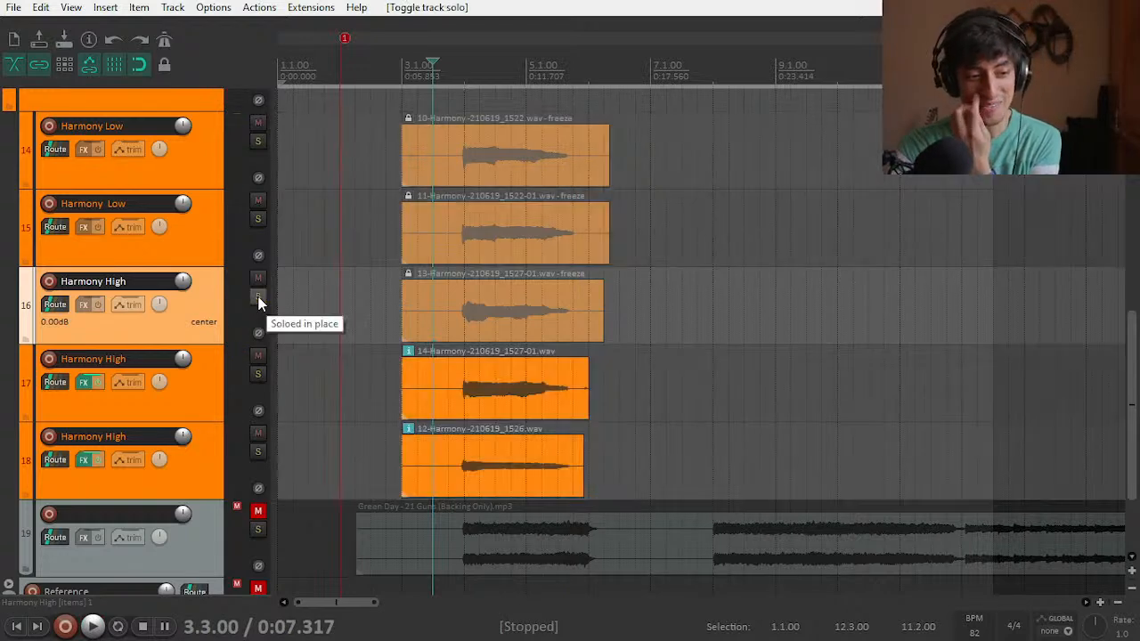
# Step: Solo the second Harmony High track and freeze it to mono
pyautogui.click(258, 374)
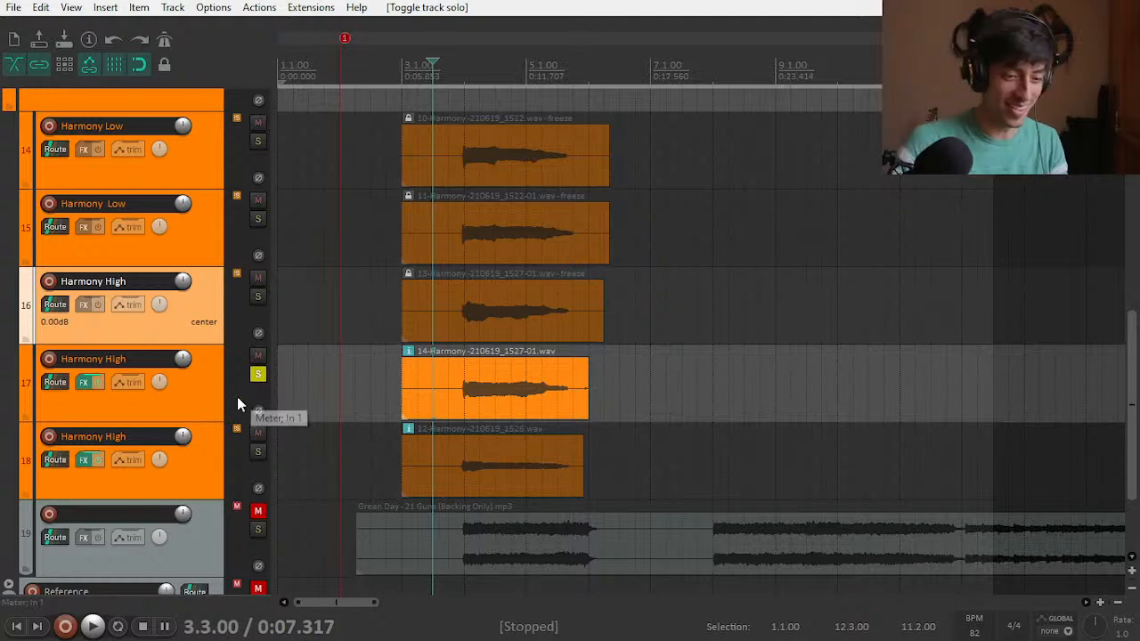
pyautogui.rightClick(187, 396)
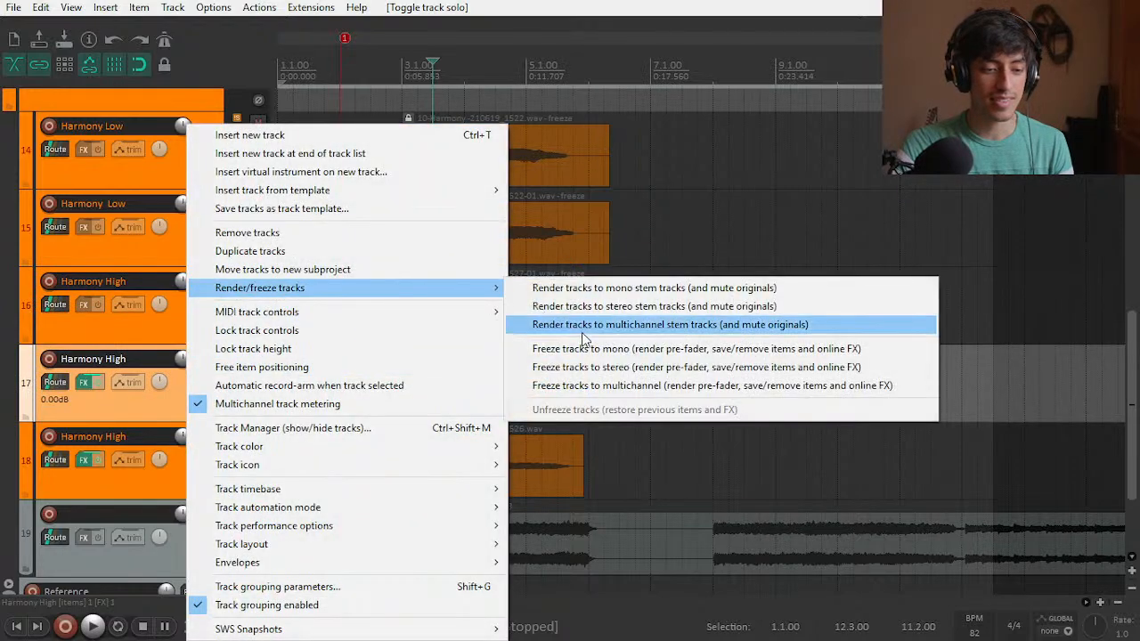
pyautogui.click(543, 349)
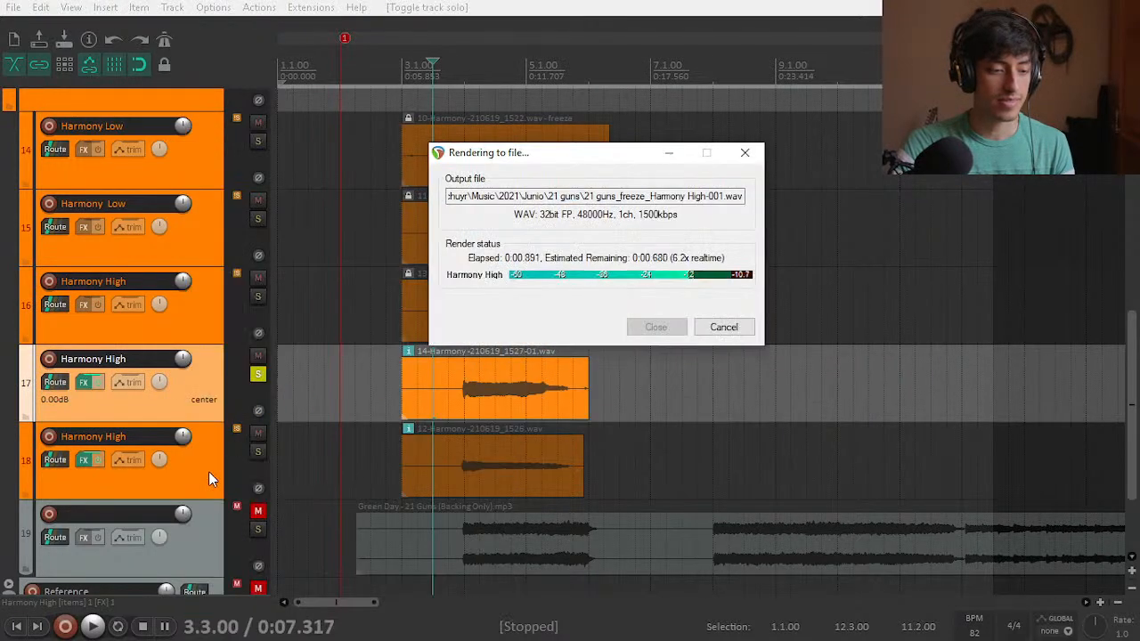
# Step: Listen to the frozen second Harmony High track alone, and again with the first Harmony High track soloed alongside it
pyautogui.press('space')
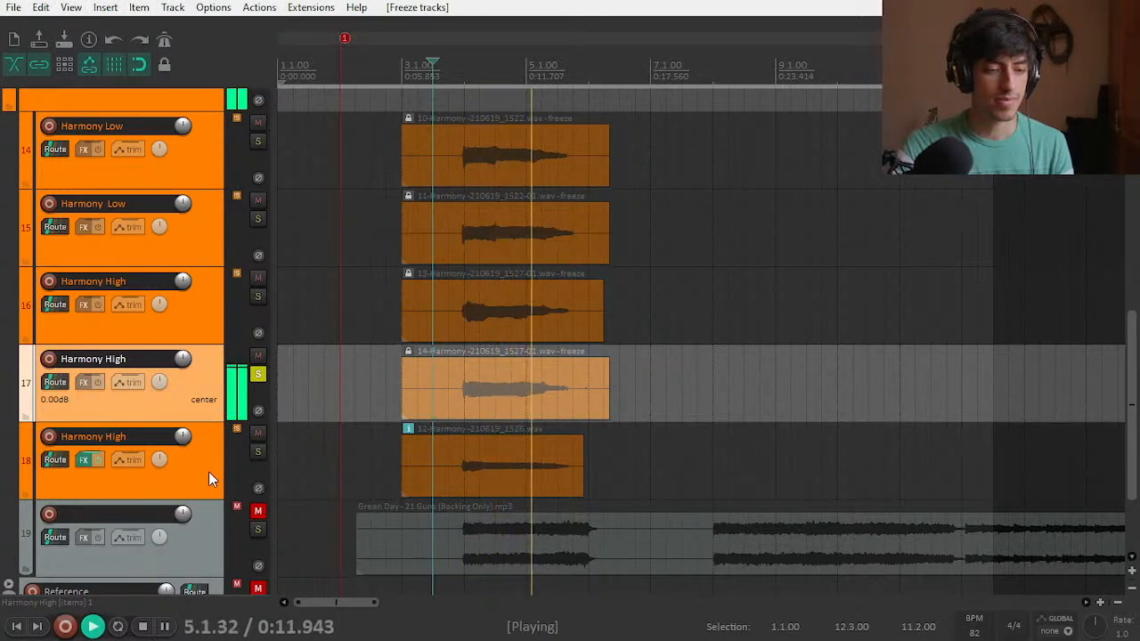
pyautogui.click(257, 302)
pyautogui.press('space')
pyautogui.press('space')
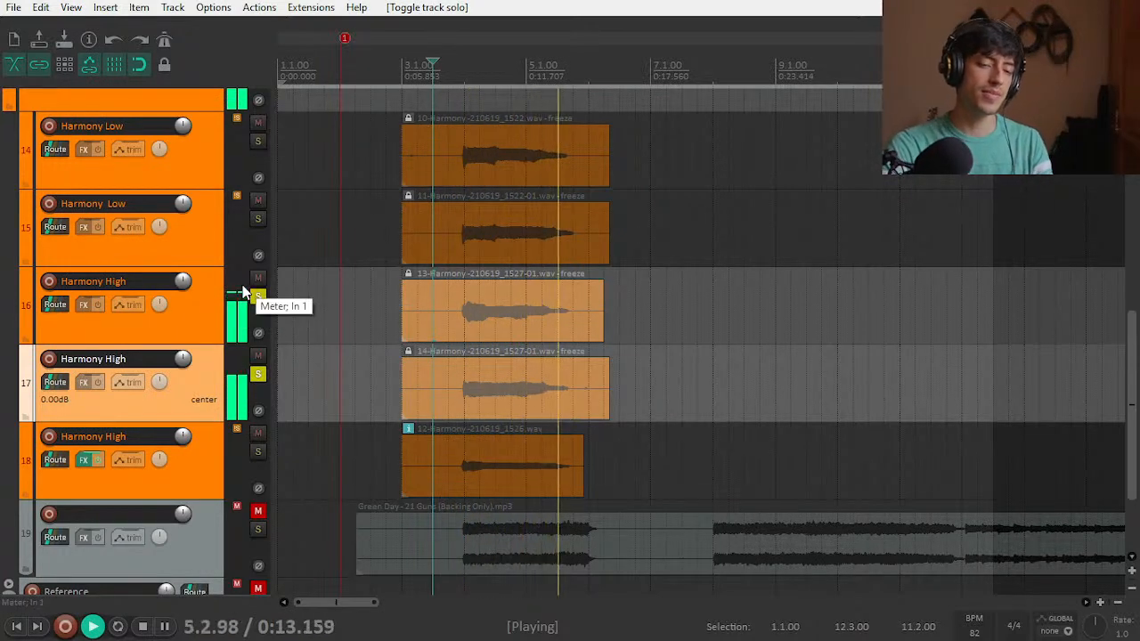
pyautogui.press('space')
# Step: Solo only the two frozen Harmony Low tracks and play them together from 3.3.00
pyautogui.click(258, 220)
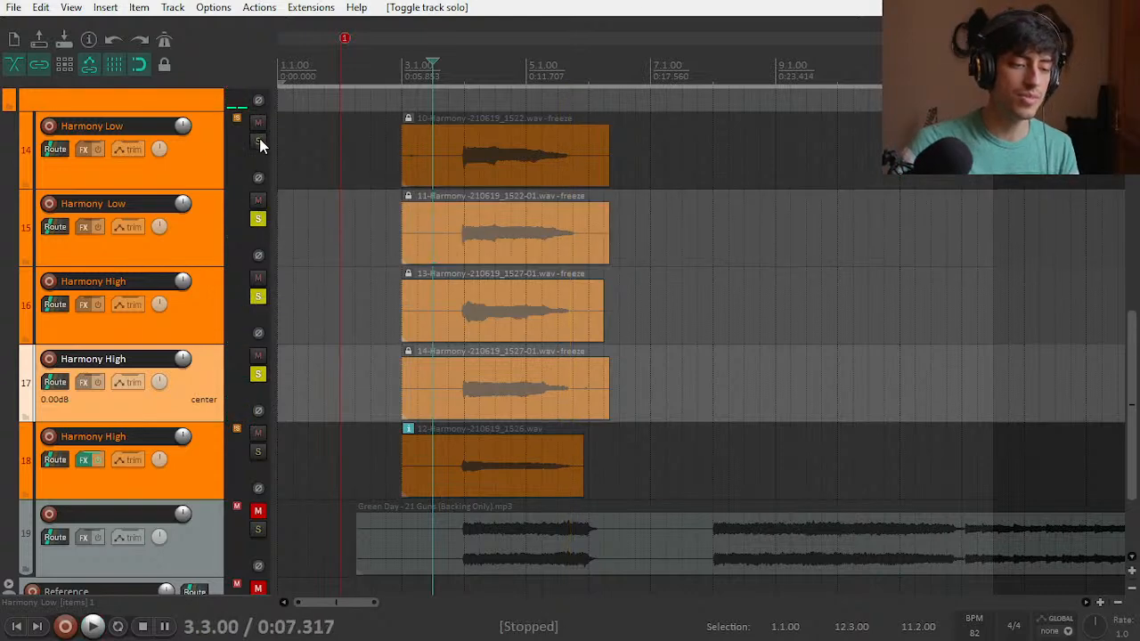
pyautogui.click(258, 141)
pyautogui.click(258, 297)
pyautogui.click(258, 374)
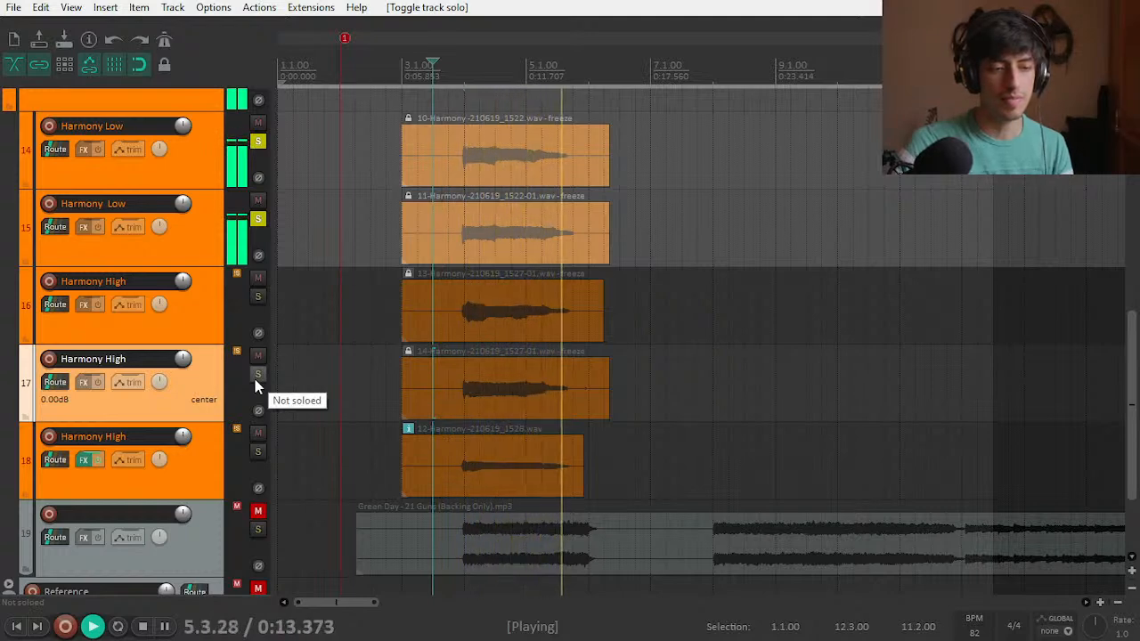
pyautogui.press('space')
# Step: Solo only the last Harmony High track and listen to it before freezing
pyautogui.click(254, 454)
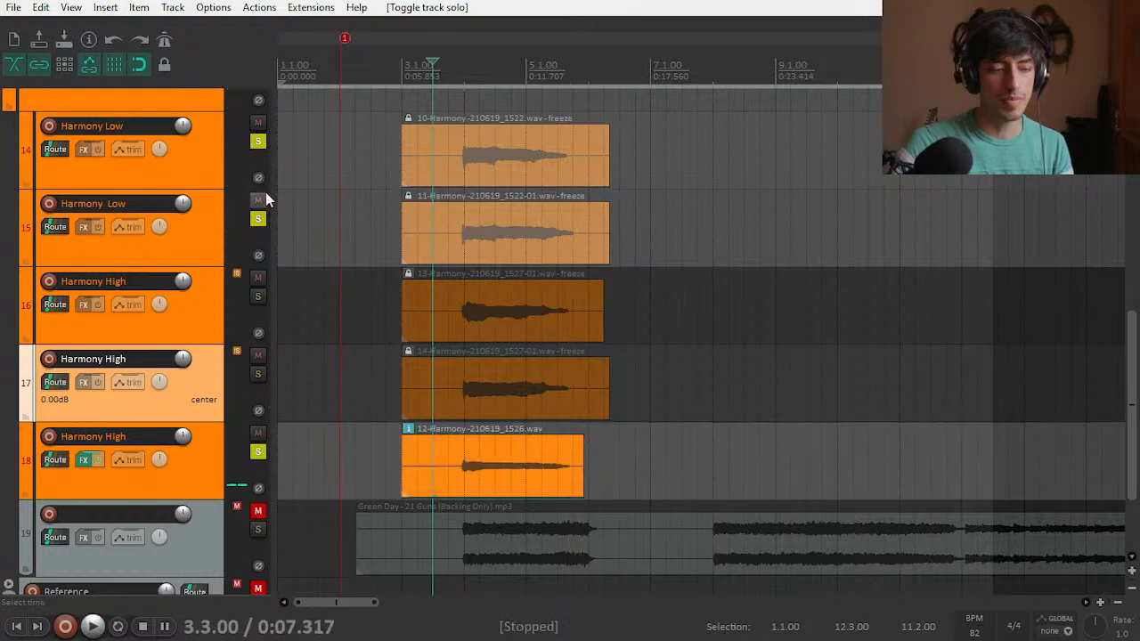
pyautogui.click(257, 141)
pyautogui.click(258, 219)
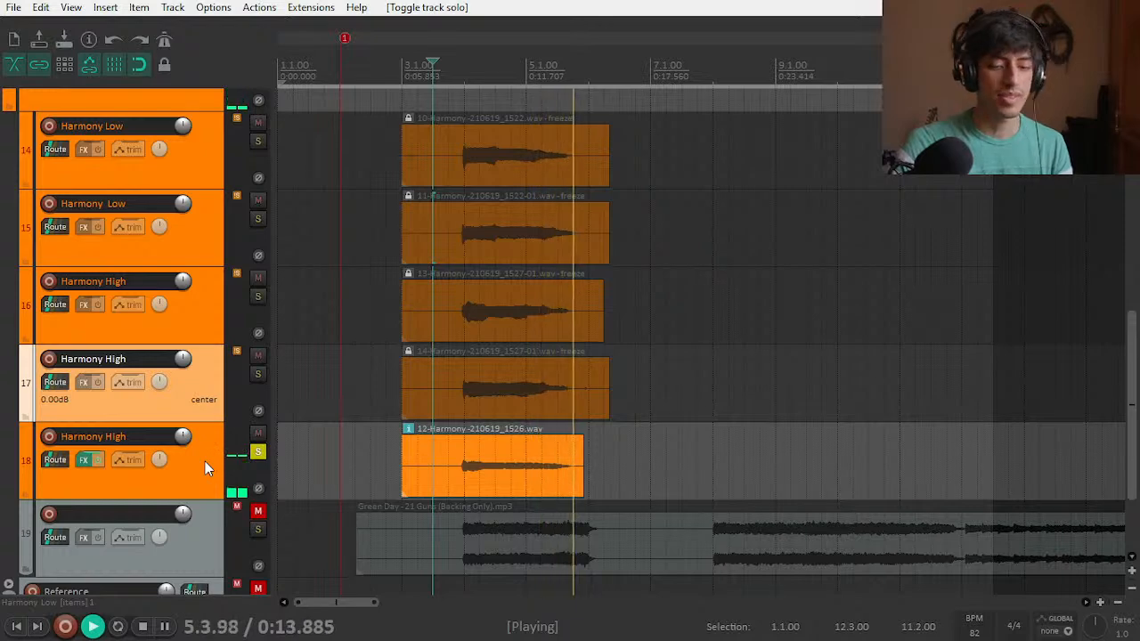
pyautogui.press('space')
# Step: Freeze the last Harmony High track to mono, then unsolo it and play all five frozen harmony tracks
pyautogui.rightClick(189, 476)
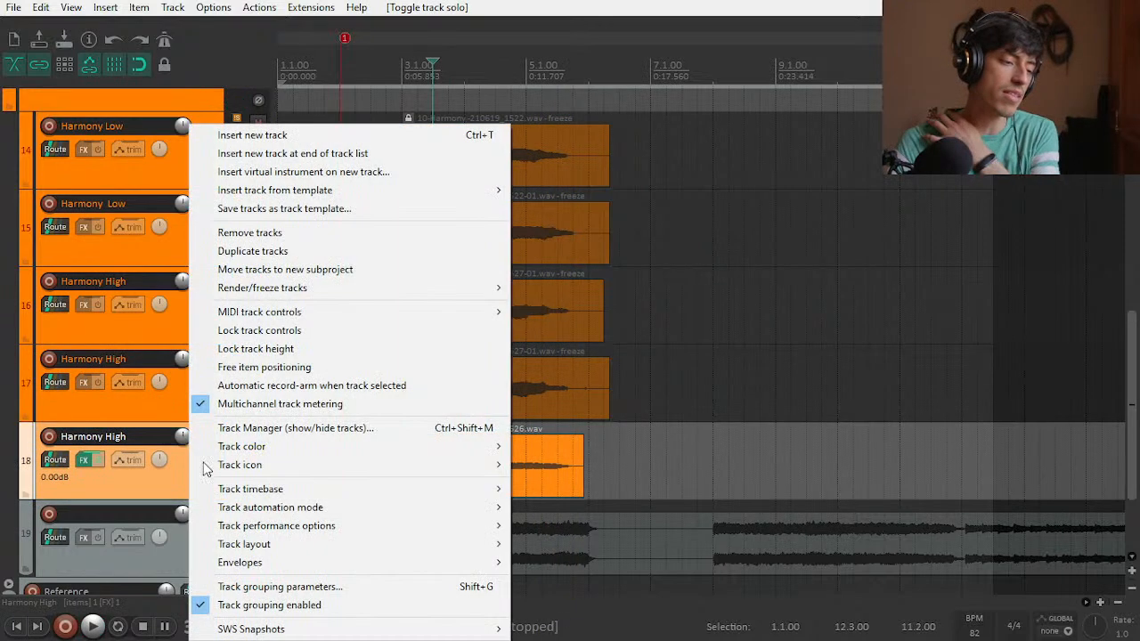
pyautogui.moveTo(424, 296)
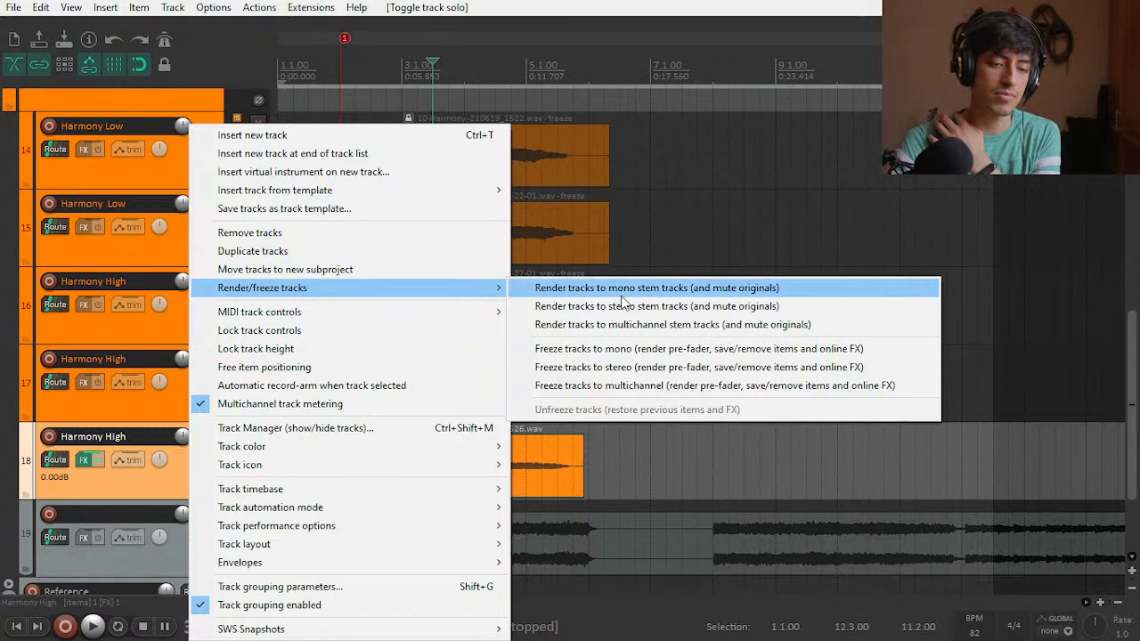
pyautogui.click(637, 348)
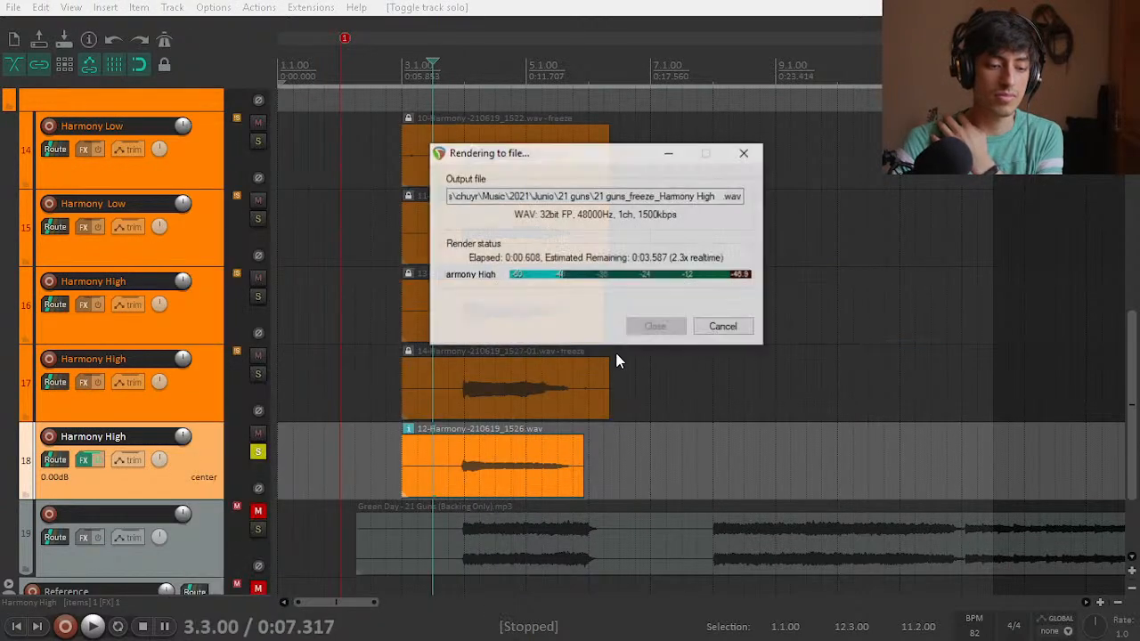
pyautogui.click(259, 452)
pyautogui.press('space')
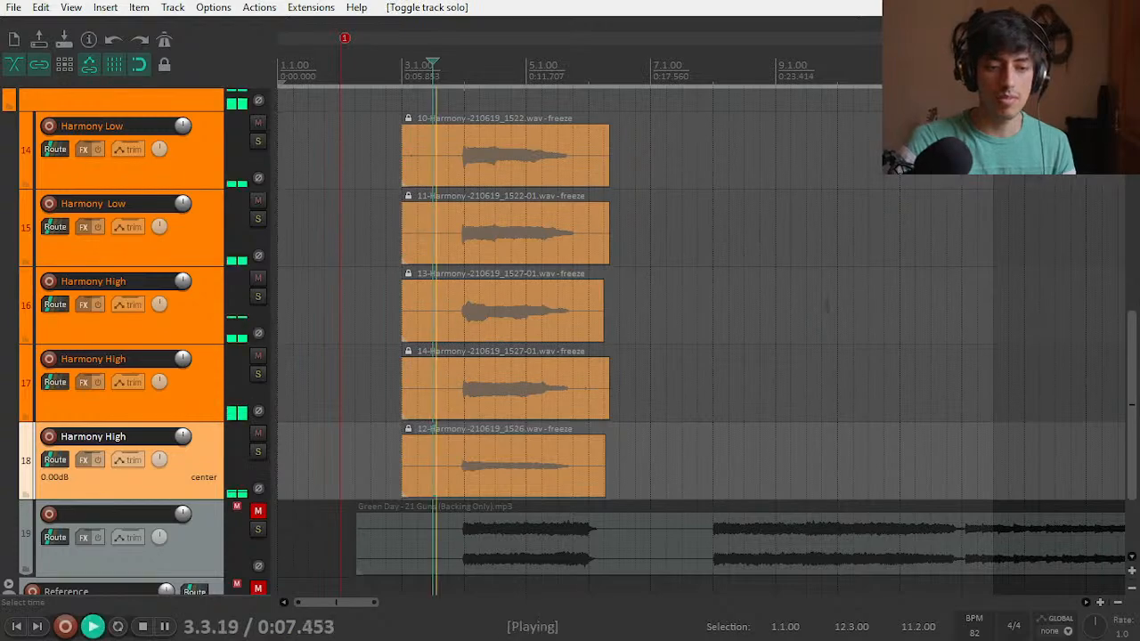
# Step: Select and copy all five frozen harmony items across the Harmony Low and Harmony High tracks
pyautogui.scroll(2, 514, 320)
pyautogui.moveTo(1136, 367); pyautogui.dragTo(1136, 330)
pyautogui.scroll(-2, 1136, 329)
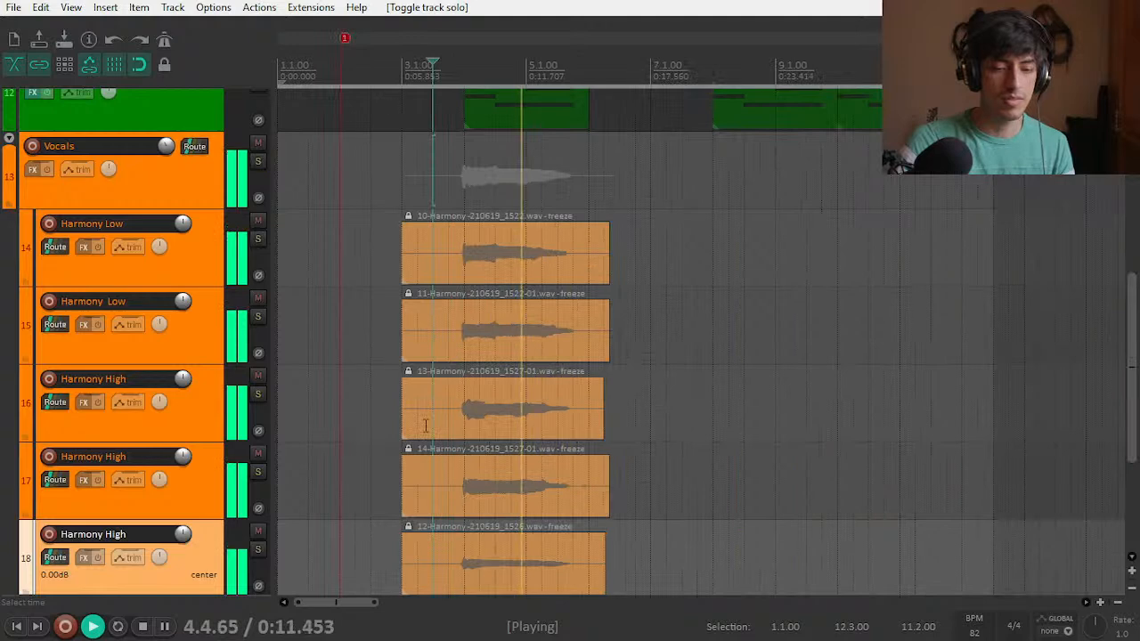
pyautogui.scroll(-1, 1136, 431)
pyautogui.scroll(-1, 1136, 431)
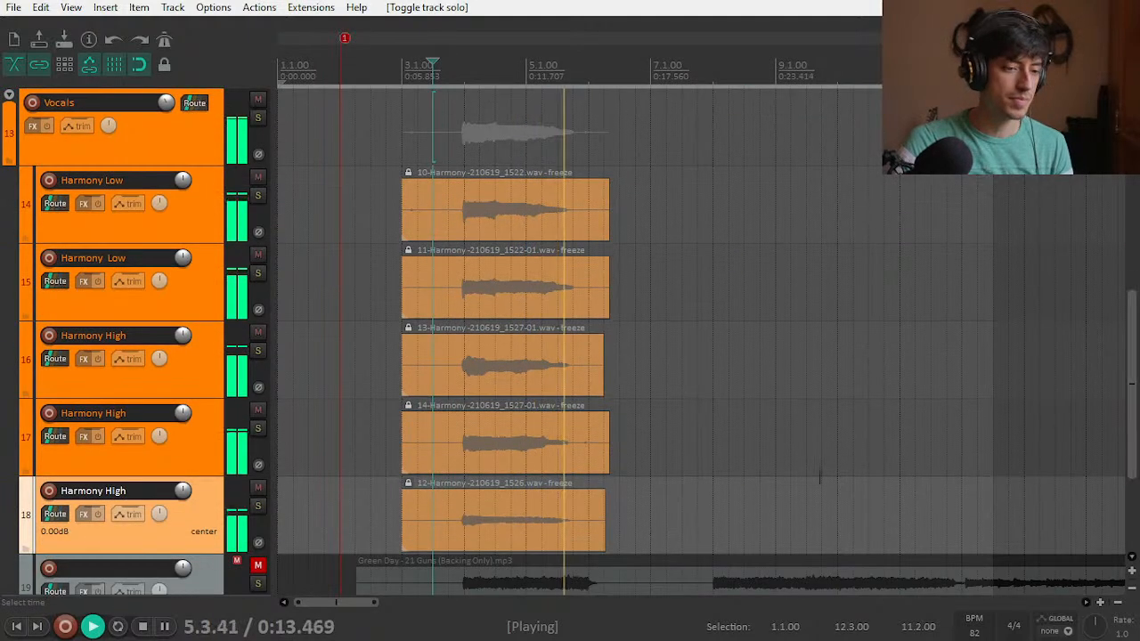
pyautogui.moveTo(666, 535); pyautogui.dragTo(441, 159)
pyautogui.moveTo(716, 472); pyautogui.dragTo(478, 209)
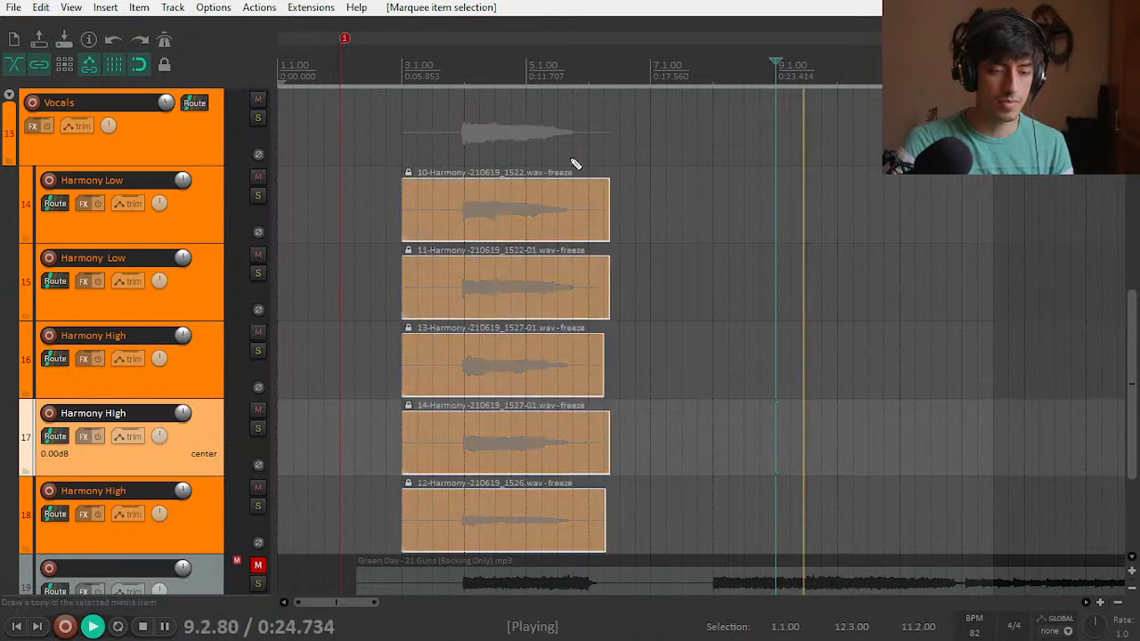
# Step: Try to paste the five copied harmony items at 7.1.00 with the second Harmony High track selected, and undo the paste
pyautogui.scroll(1, 756, 89)
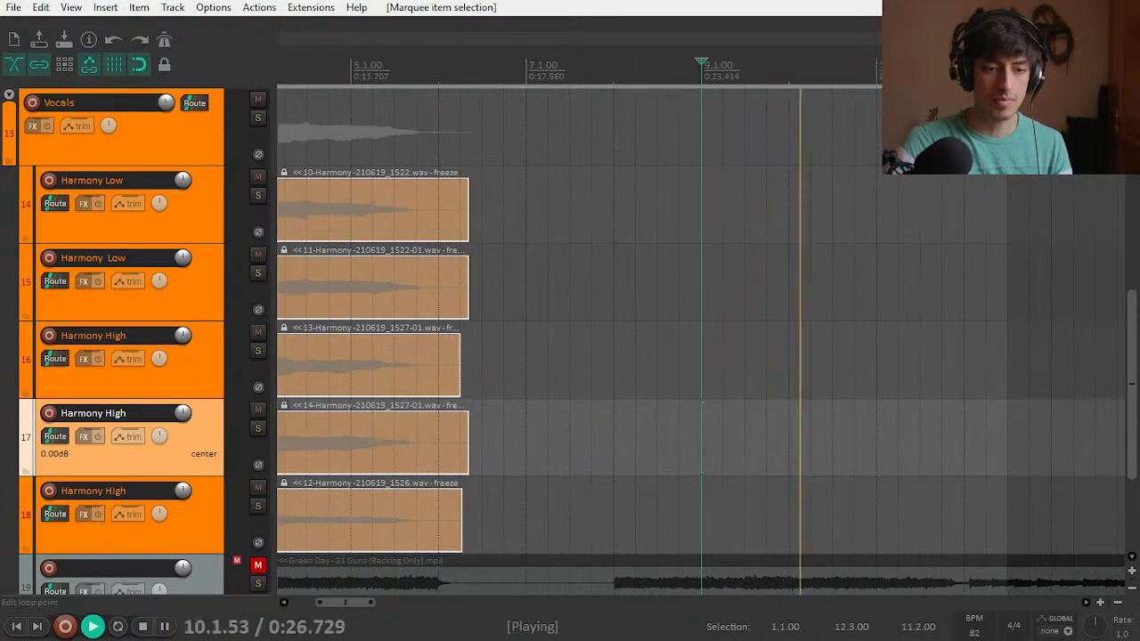
pyautogui.click(592, 69)
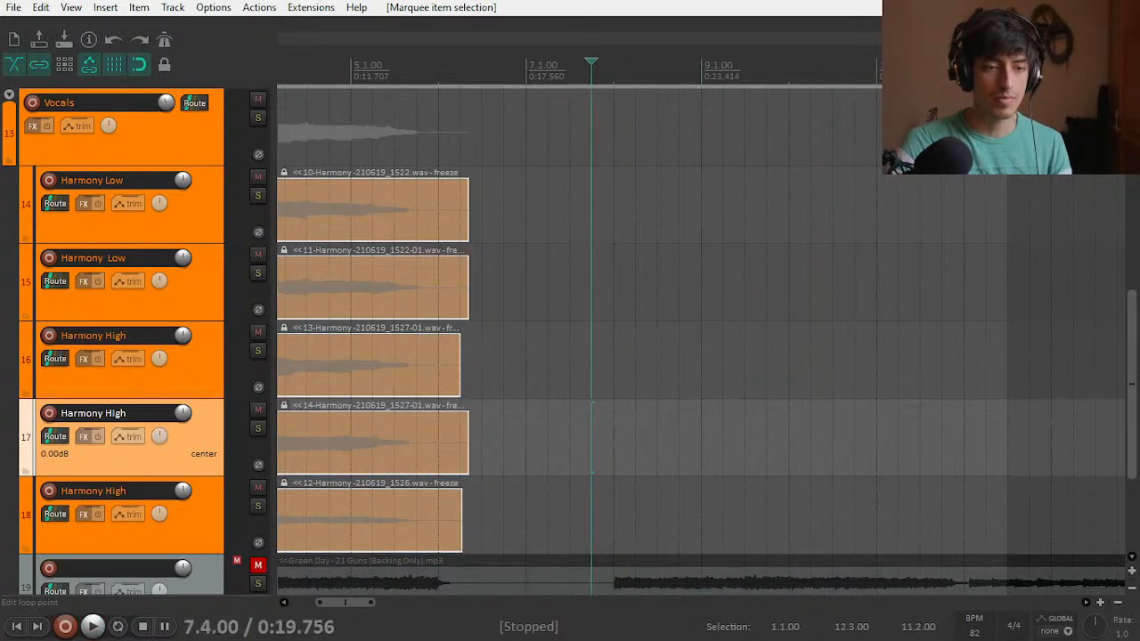
pyautogui.click(531, 70)
pyautogui.hotkey('ctrl', 'v')
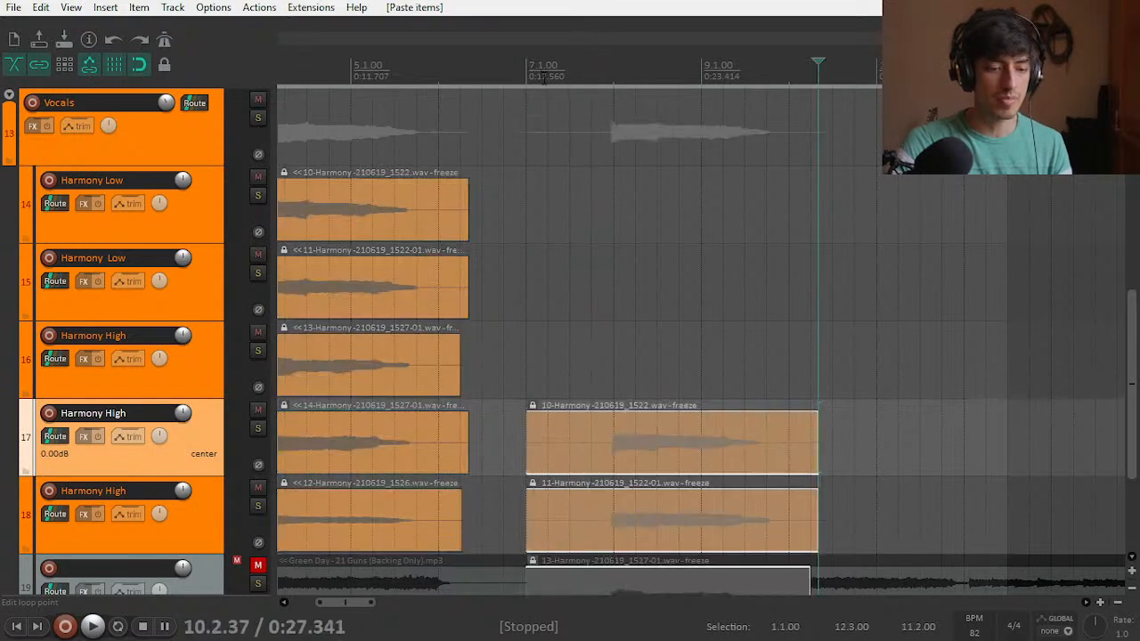
pyautogui.hotkey('ctrl', 'z')
# Step: Select the first Harmony Low track as the destination for the copied harmony items
pyautogui.click(187, 224)
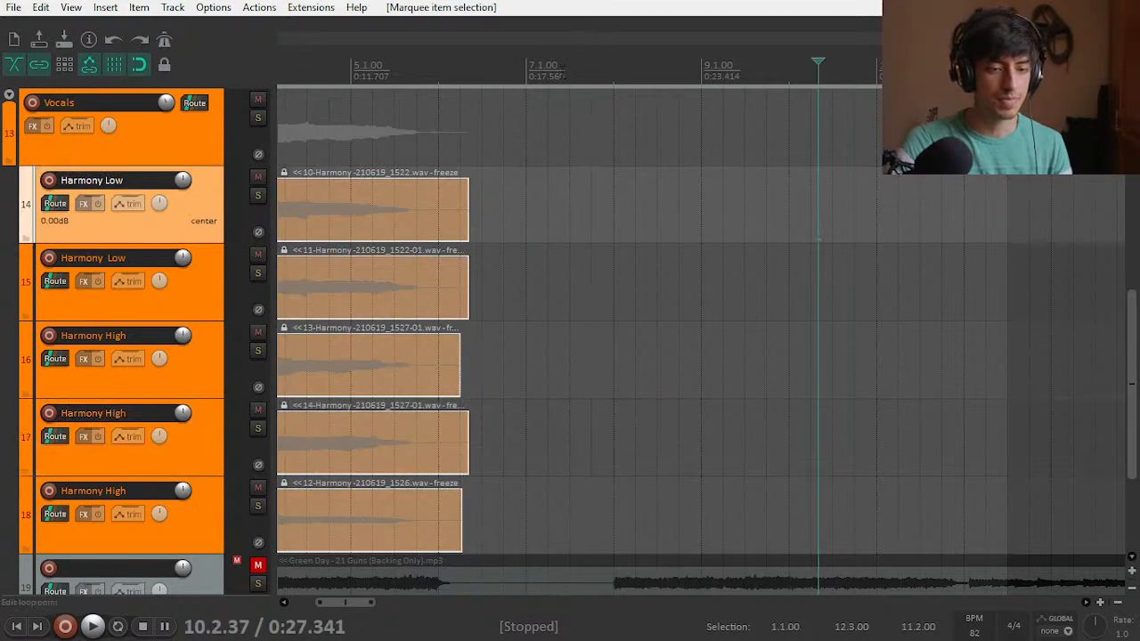
# Step: Paste the copied harmony vocal items onto tracks 14–18 at bar 7.1.00 and play them back
pyautogui.click(531, 49)
pyautogui.hotkey('ctrl', 'v')
pyautogui.press('space')
pyautogui.click(529, 70)
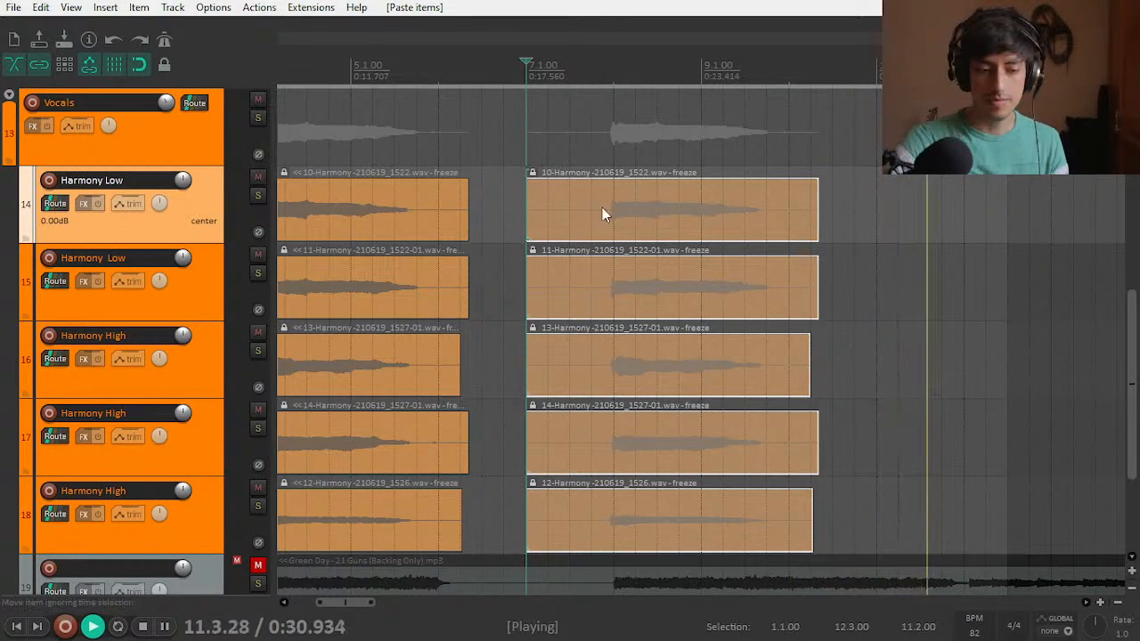
pyautogui.press('space')
# Step: Collapse the Vocals folder's child tracks to small height and enlarge the two Harmony Low tracks
pyautogui.scroll(-4, 601, 207)
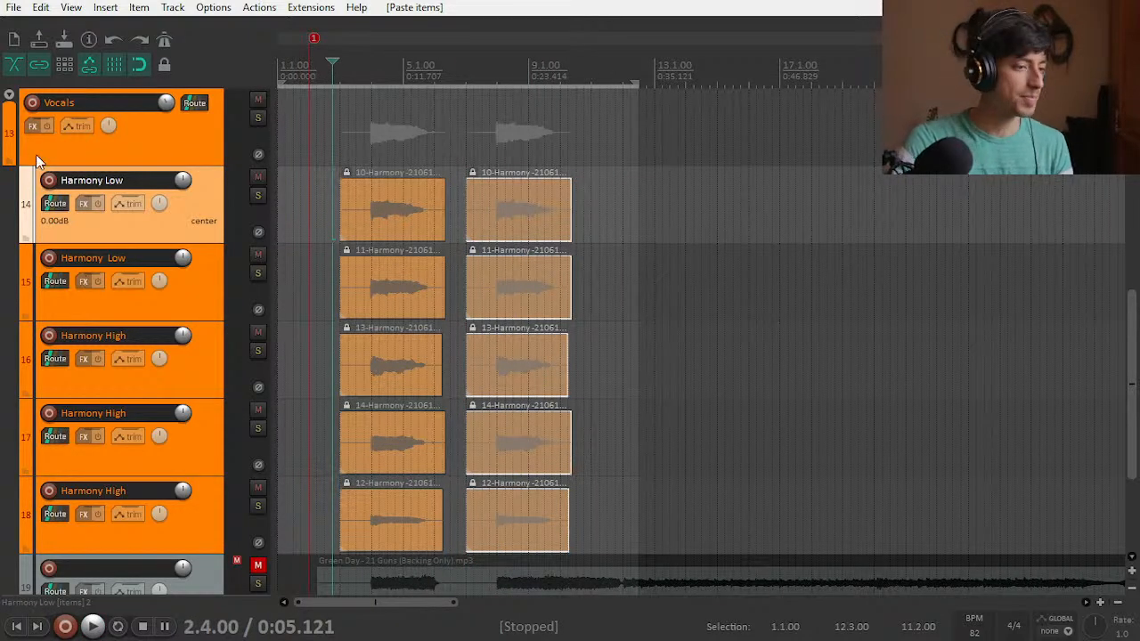
pyautogui.click(15, 105)
pyautogui.scroll(3, 332, 377)
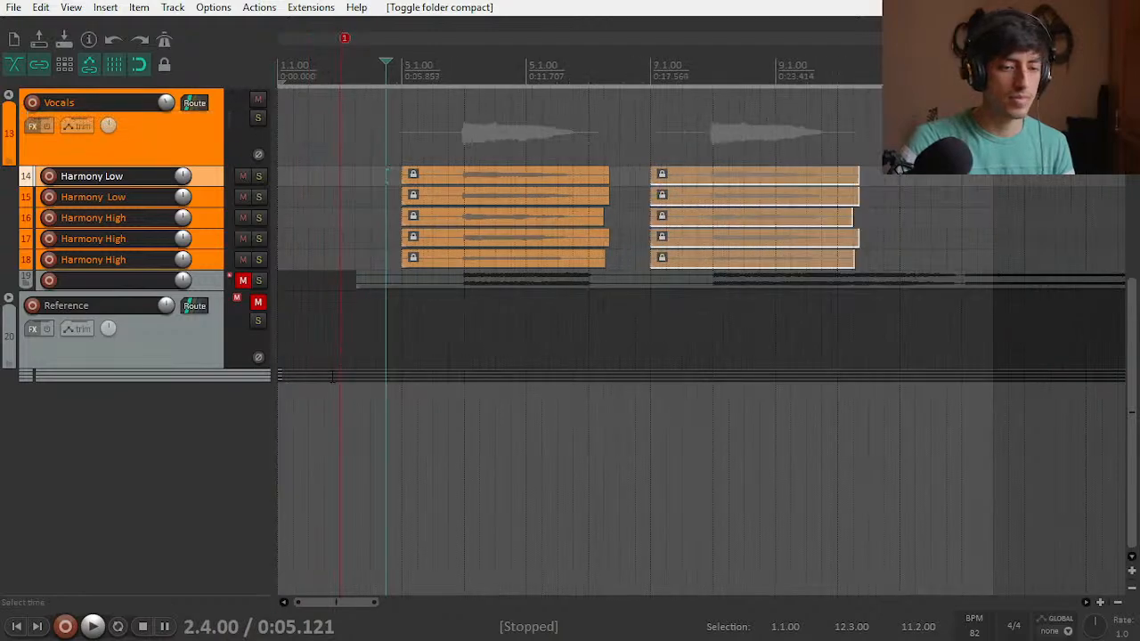
pyautogui.click(156, 463)
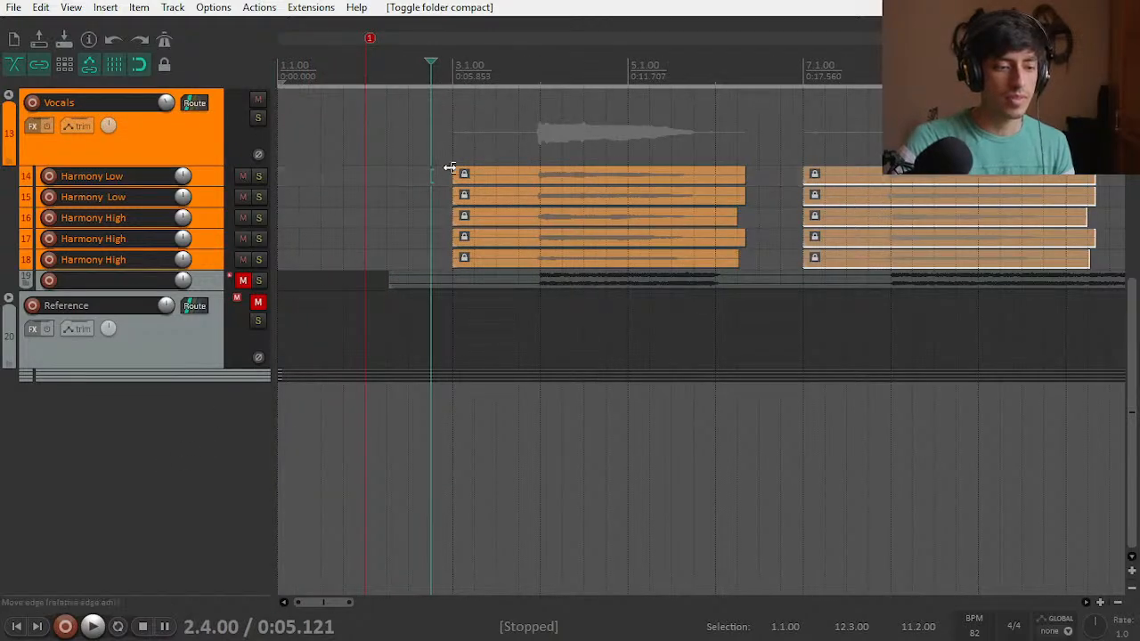
pyautogui.moveTo(208, 185); pyautogui.dragTo(213, 336)
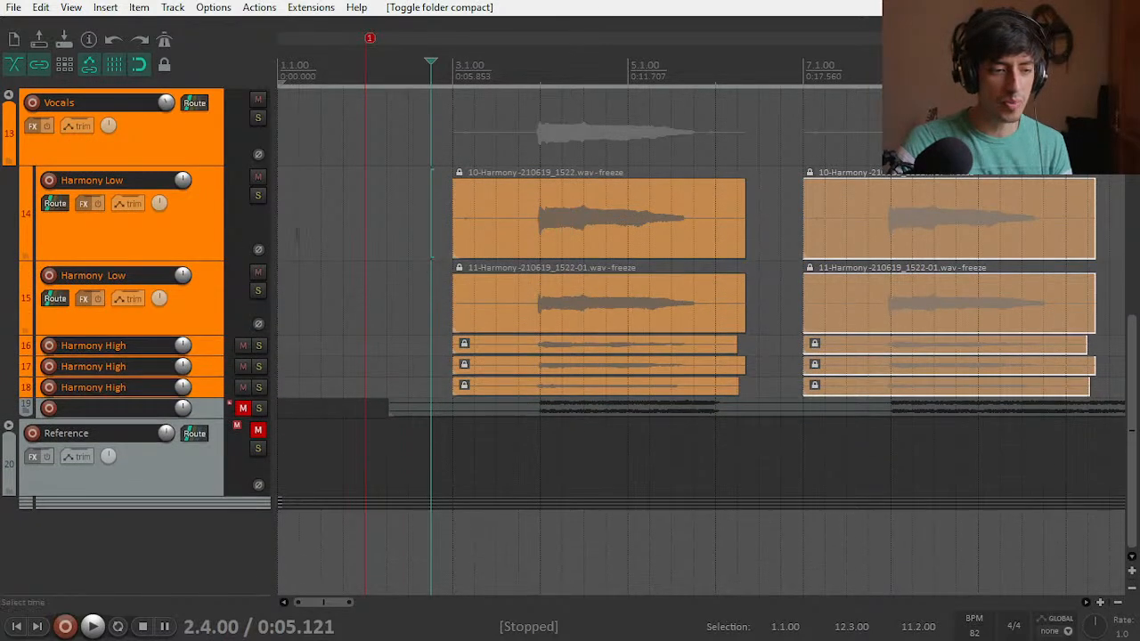
# Step: Add the ReEQ plugin from the EQ folder to track 14, Harmony Low
pyautogui.click(386, 213)
pyautogui.click(496, 213)
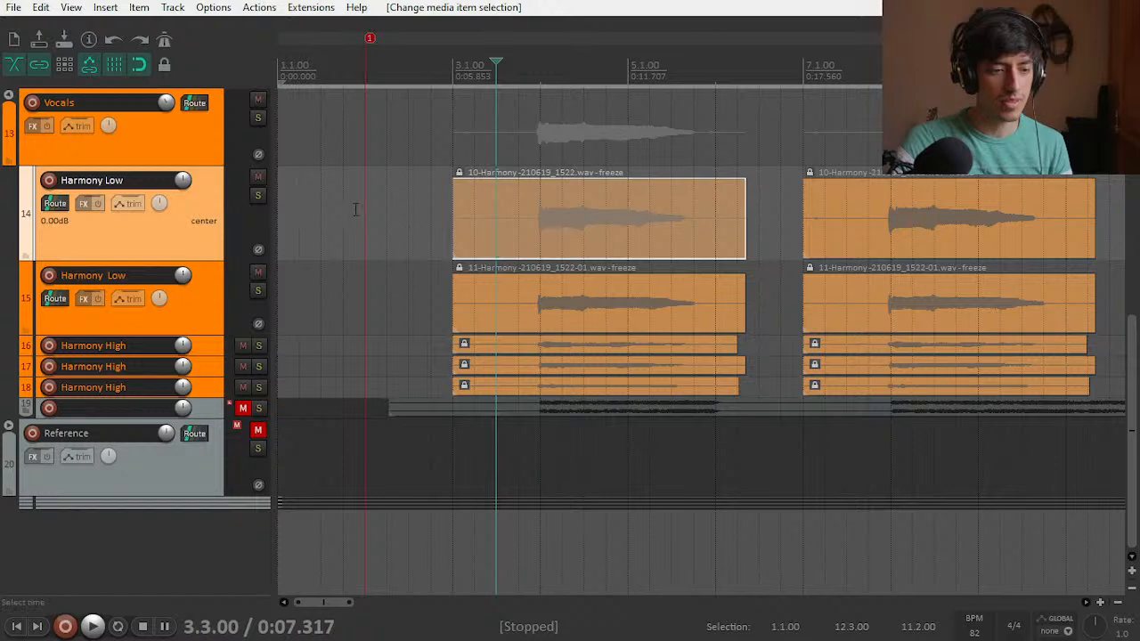
pyautogui.click(354, 209)
pyautogui.press('f')
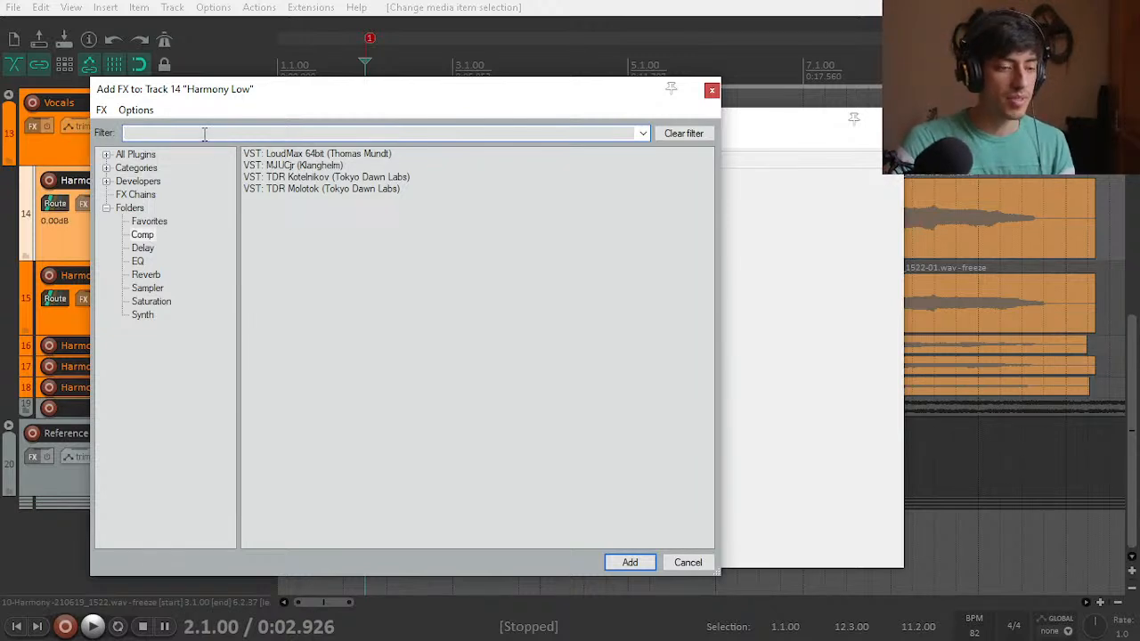
pyautogui.write('Q')
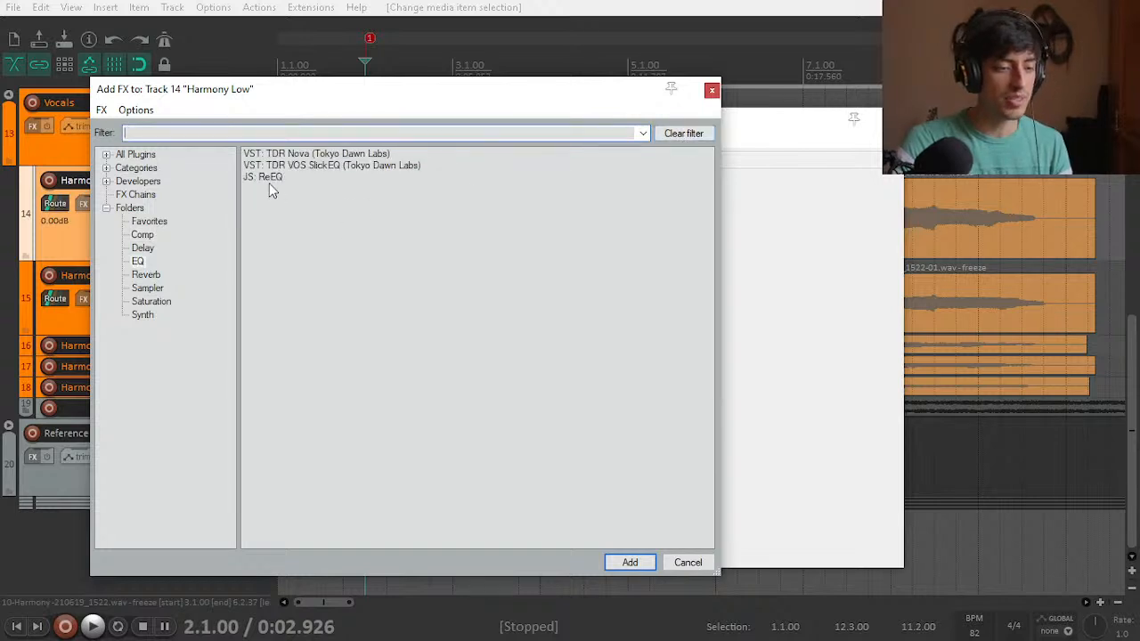
pyautogui.doubleClick(268, 177)
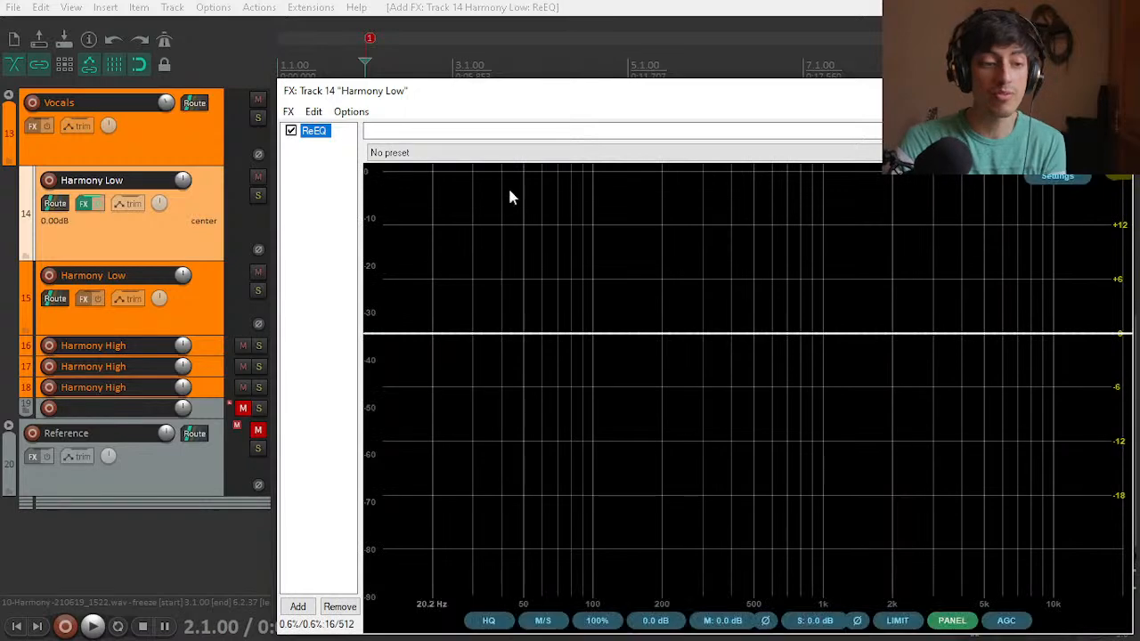
# Step: Set a repeating time selection from 3.4.00 to 5.4.00 over the first harmony phrase, with the edit cursor at its start
pyautogui.moveTo(817, 109); pyautogui.dragTo(634, 429)
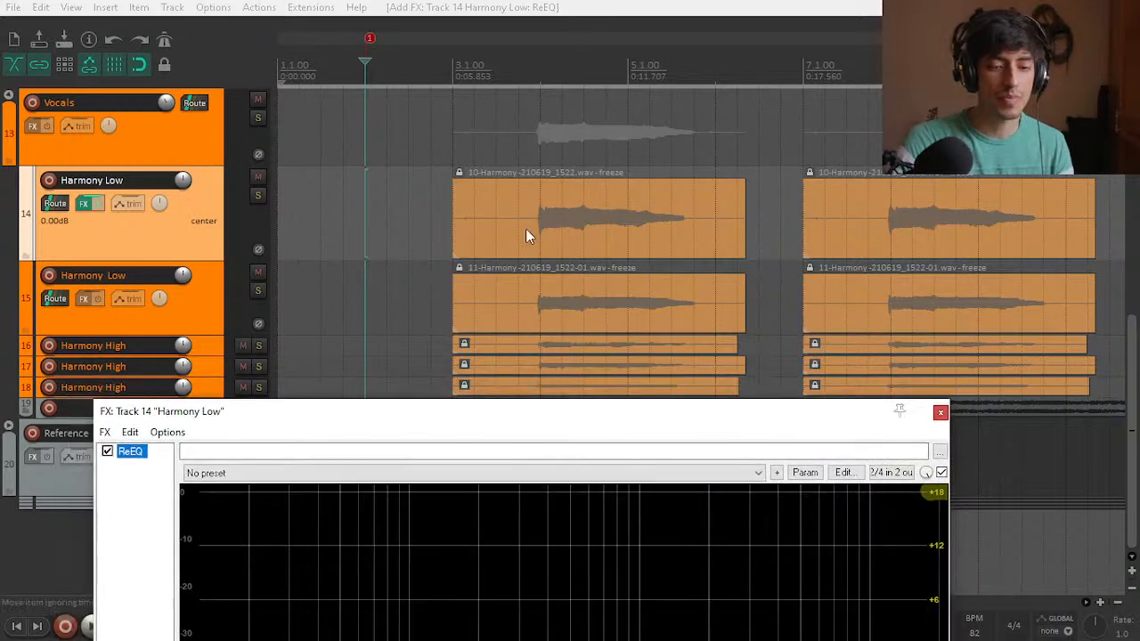
pyautogui.moveTo(521, 89); pyautogui.dragTo(704, 93)
pyautogui.moveTo(631, 418); pyautogui.dragTo(932, 103)
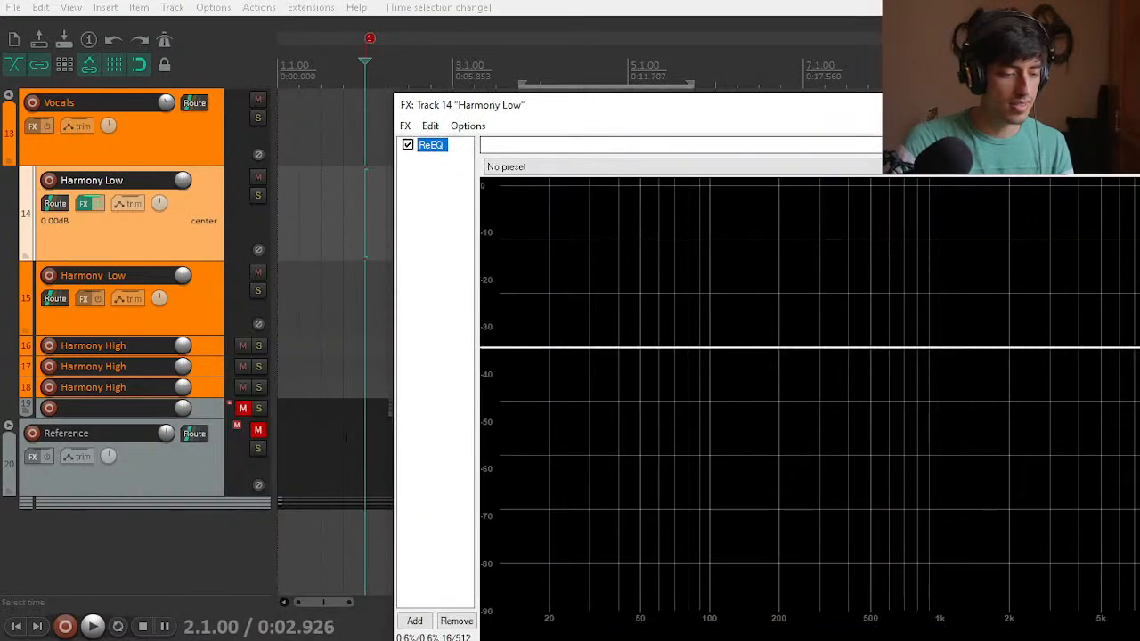
pyautogui.click(116, 626)
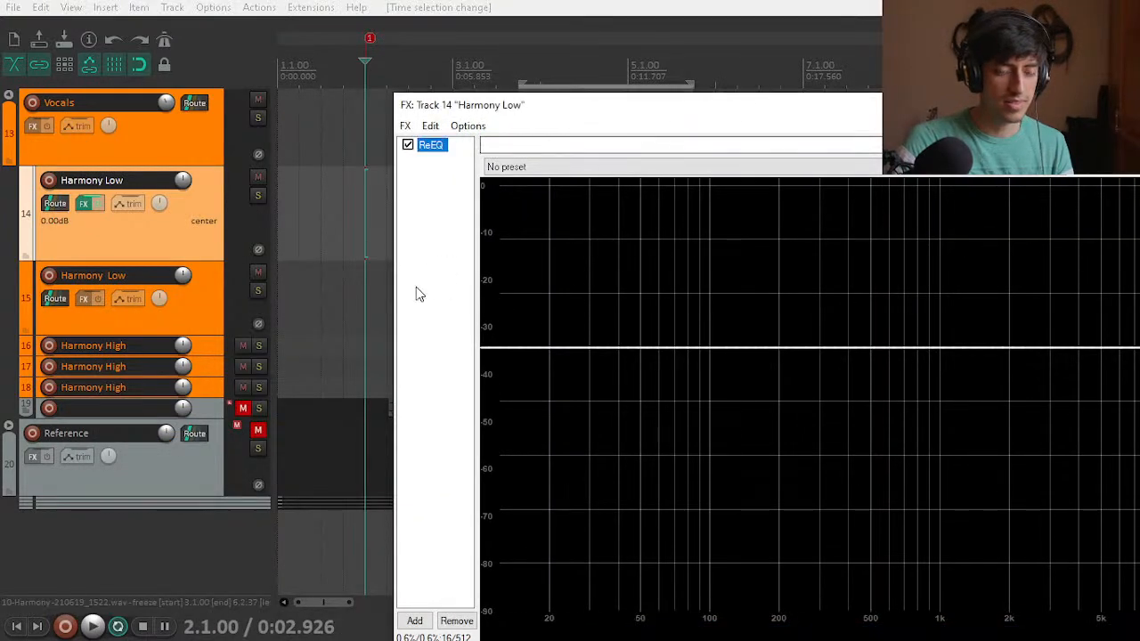
pyautogui.click(519, 69)
pyautogui.click(546, 116)
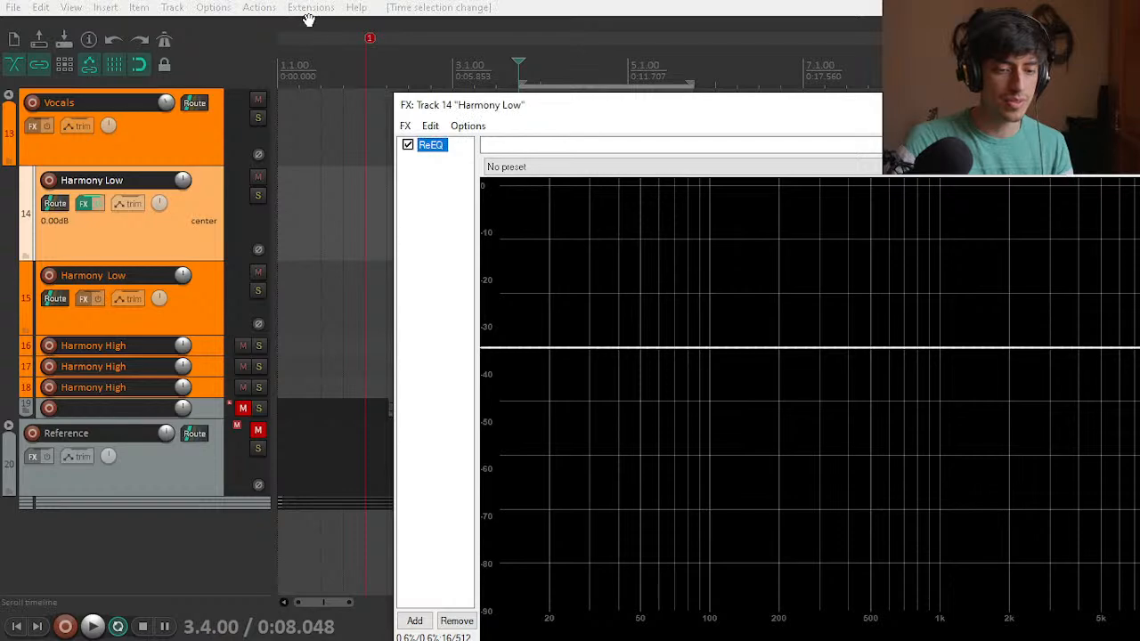
# Step: Solo the Harmony Low track and play the loop with the whole ReEQ window in view
pyautogui.moveTo(674, 125); pyautogui.dragTo(434, 66)
pyautogui.press('space')
pyautogui.click(258, 201)
pyautogui.press('space')
pyautogui.press('space')
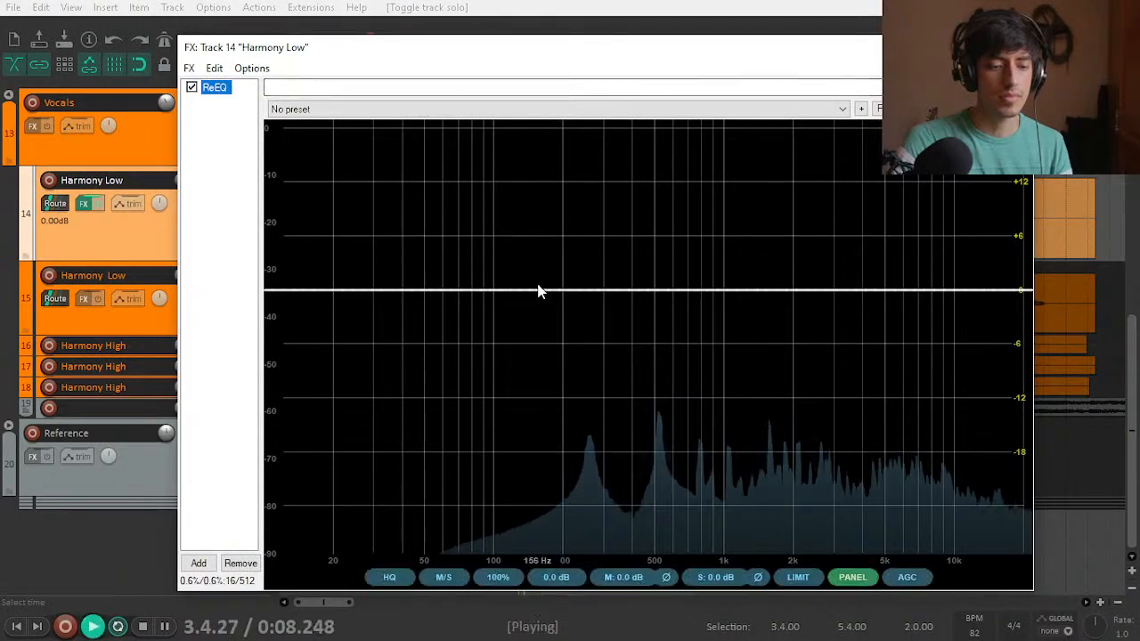
# Step: Add EQ band 1 and make it a Low Cut filter at about 251 Hz
pyautogui.doubleClick(532, 297)
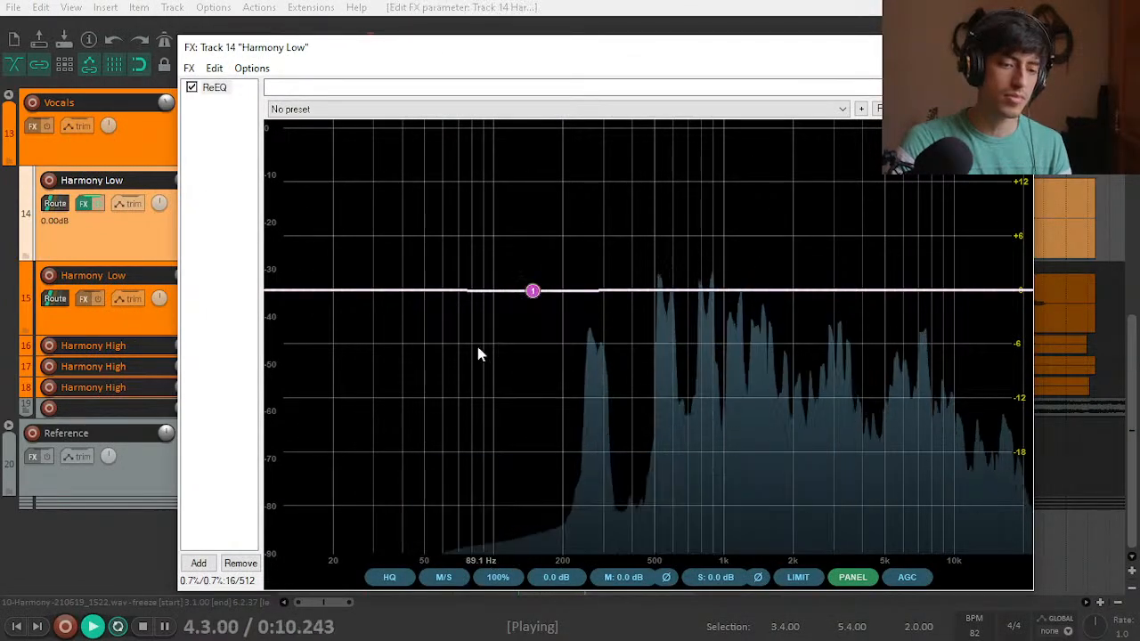
pyautogui.moveTo(534, 308); pyautogui.dragTo(511, 412)
pyautogui.press('space')
pyautogui.click(487, 488)
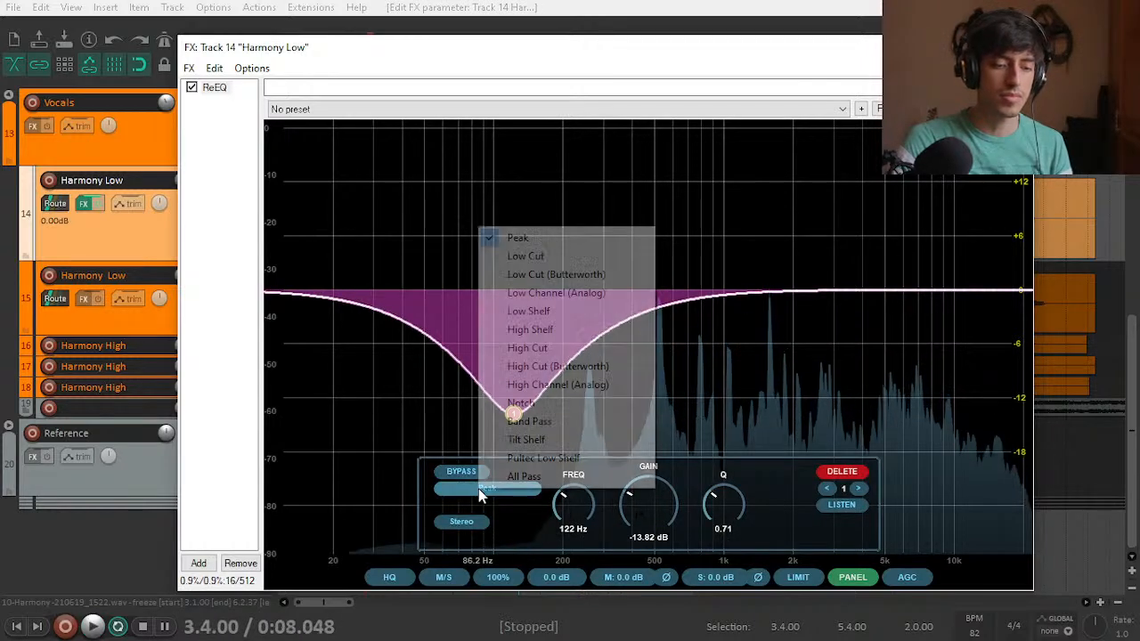
pyautogui.click(525, 256)
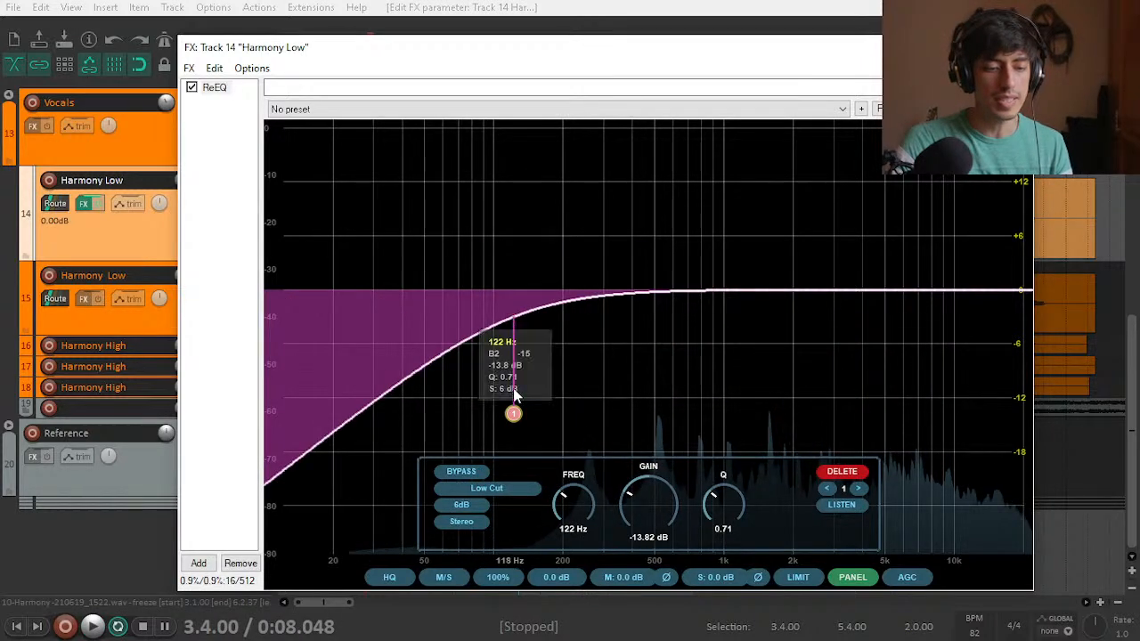
pyautogui.moveTo(514, 424); pyautogui.dragTo(584, 423)
pyautogui.press('space')
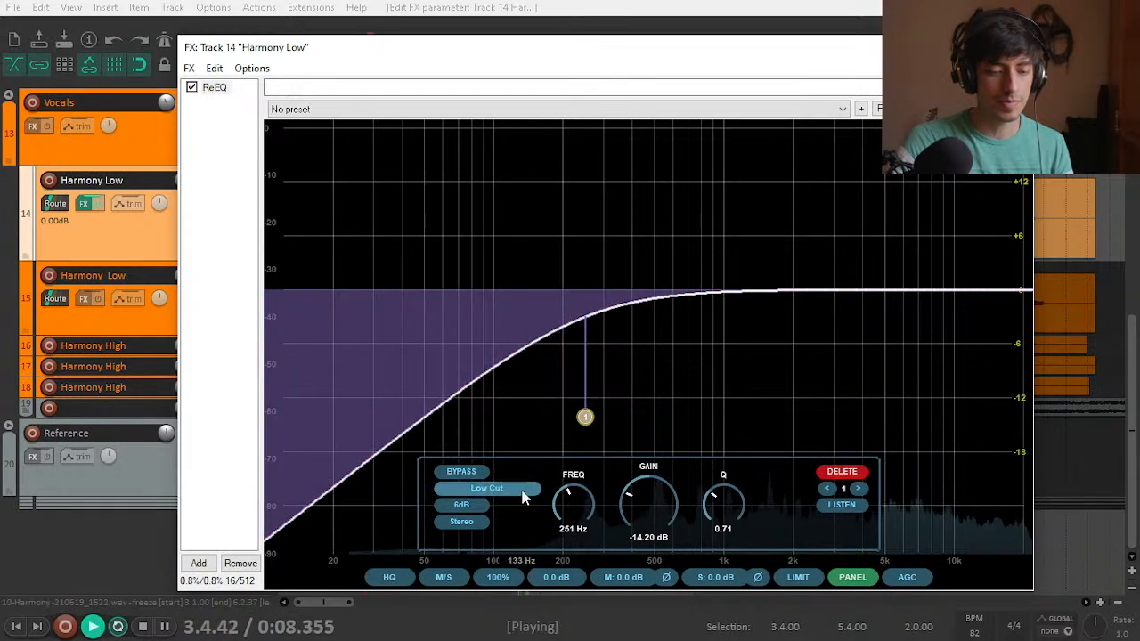
# Step: Steepen band 1's low cut to a 24 dB slope and move it to about 266 Hz while auditioning the loop
pyautogui.click(468, 507)
pyautogui.click(508, 383)
pyautogui.moveTo(585, 417)
pyautogui.mouseDown()
pyautogui.moveTo(646, 419)
pyautogui.moveTo(578, 419)
pyautogui.moveTo(605, 416)
pyautogui.mouseUp()
pyautogui.press('space')
pyautogui.press('space')
pyautogui.press('space')
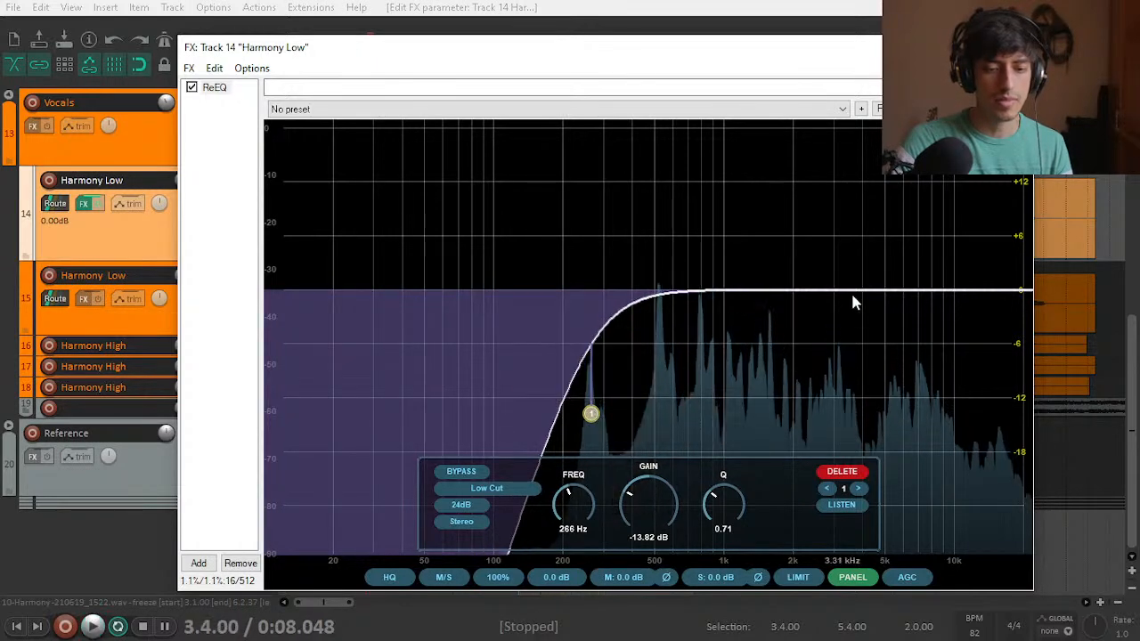
# Step: Add Peak band 2 and sweep it with a boost during playback to about 506 Hz and 17.5 dB
pyautogui.doubleClick(778, 293)
pyautogui.moveTo(778, 298); pyautogui.dragTo(763, 273)
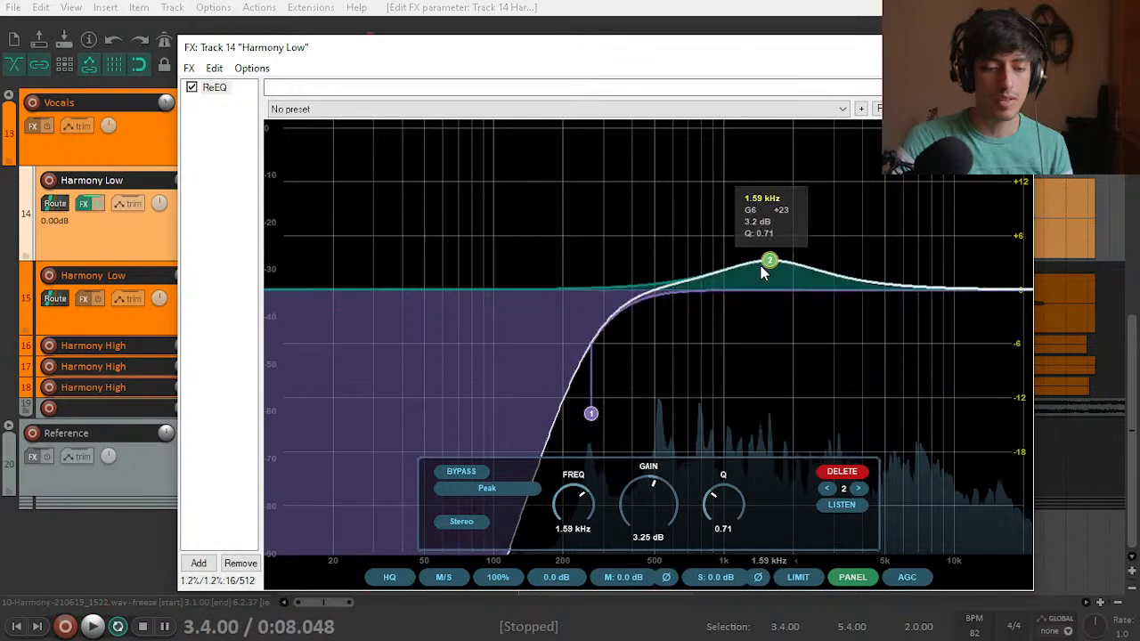
pyautogui.click(501, 488)
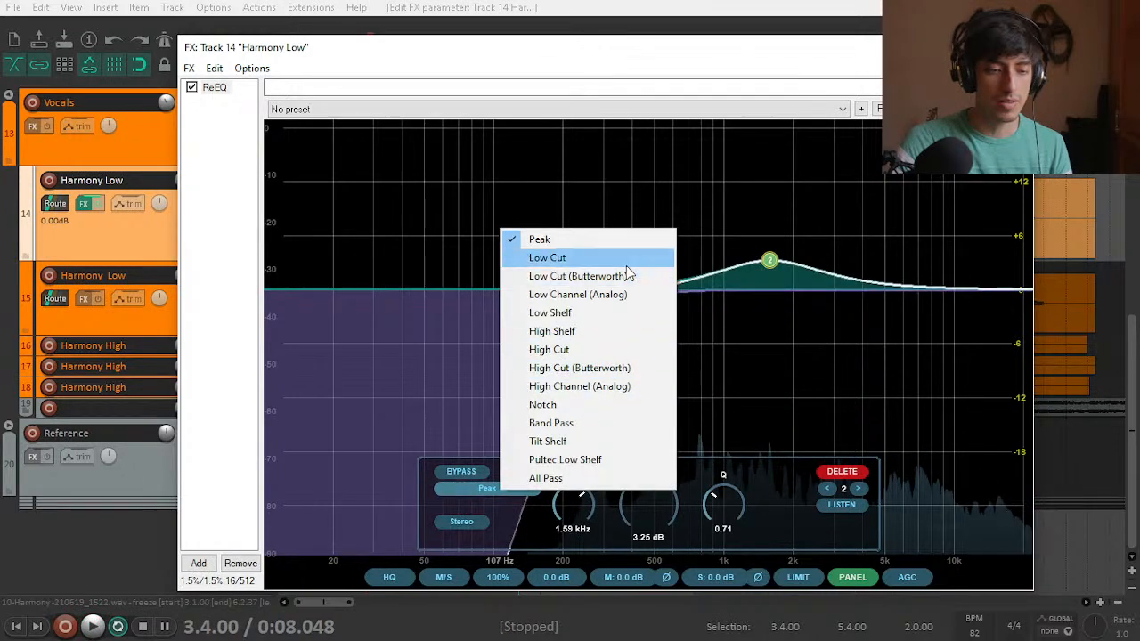
pyautogui.moveTo(769, 260); pyautogui.dragTo(738, 300)
pyautogui.press('space')
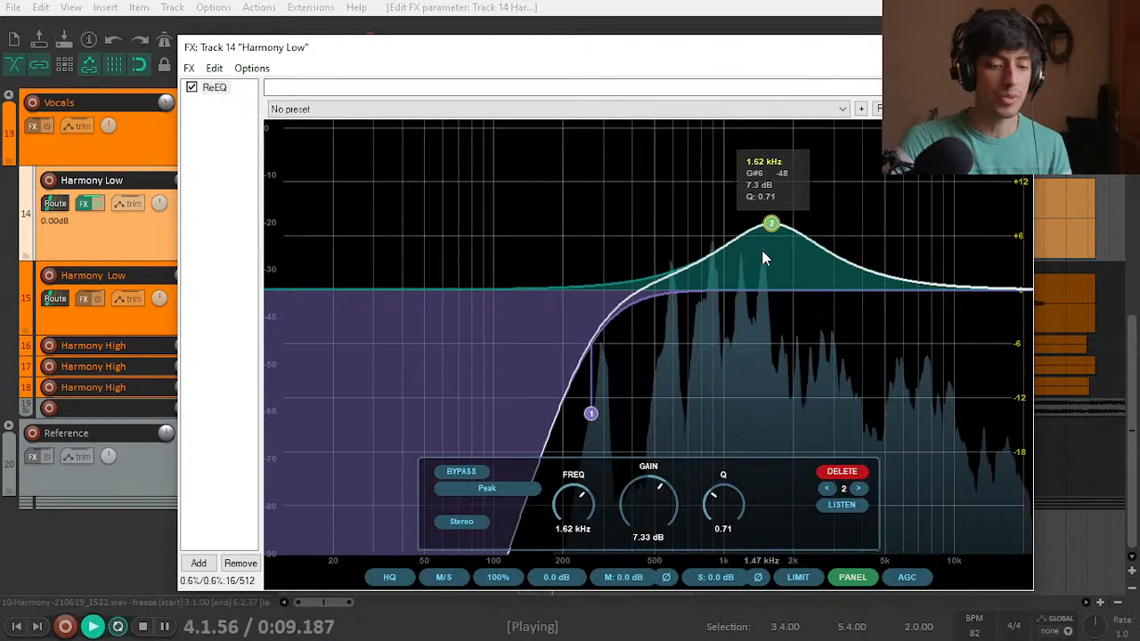
pyautogui.moveTo(771, 223); pyautogui.dragTo(655, 136)
pyautogui.press('space')
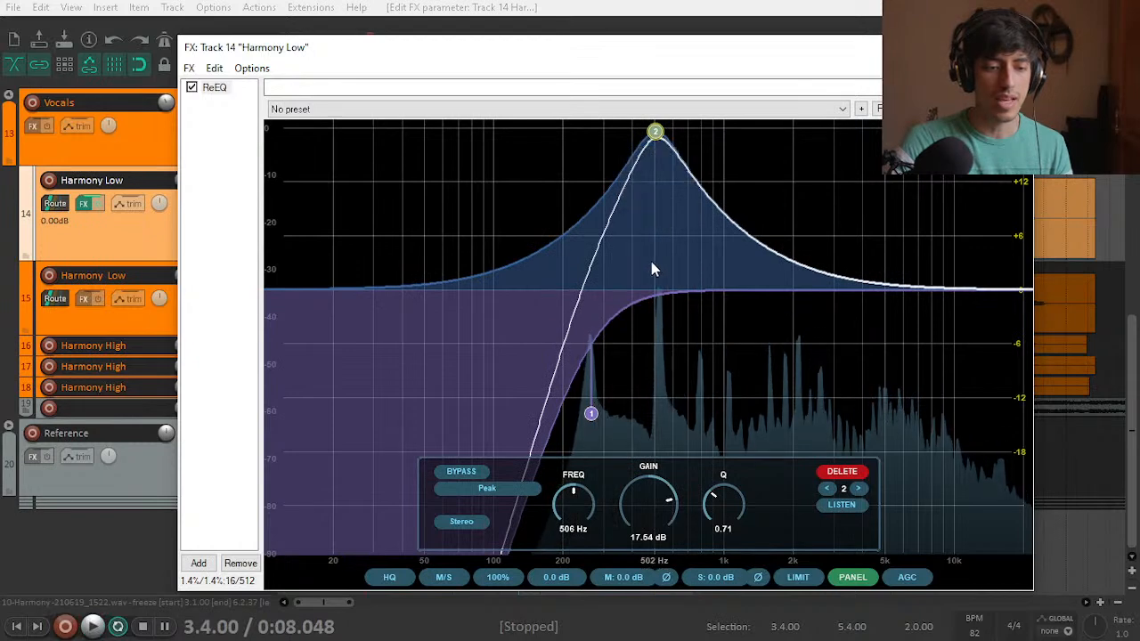
# Step: Turn band 2 into a narrow cut with a gain of about -8.86 dB and a Q of about 5.76, auditioning the loop
pyautogui.moveTo(644, 504); pyautogui.dragTo(651, 590)
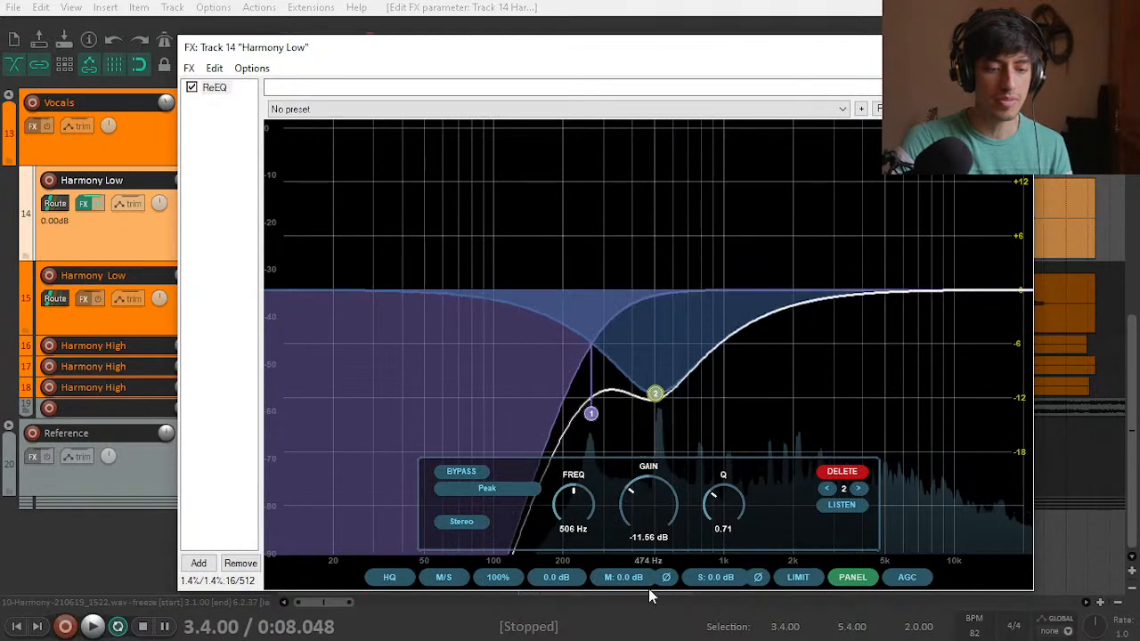
pyautogui.moveTo(713, 516); pyautogui.dragTo(716, 434)
pyautogui.press('space')
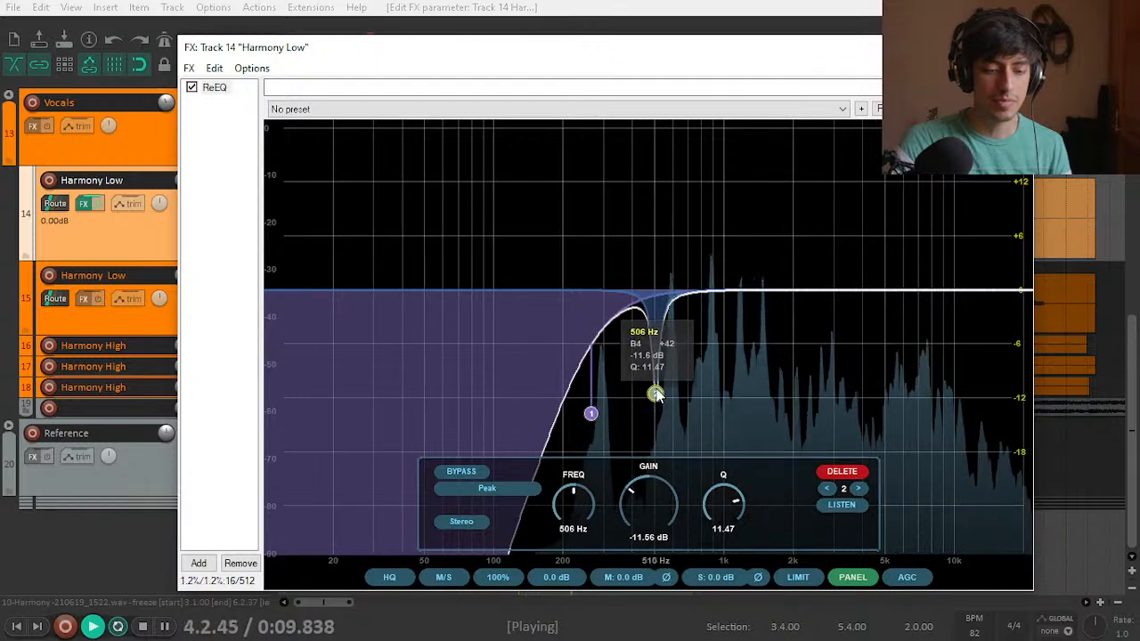
pyautogui.moveTo(643, 495)
pyautogui.mouseDown()
pyautogui.moveTo(647, 465)
pyautogui.moveTo(644, 489)
pyautogui.mouseUp()
pyautogui.moveTo(717, 497); pyautogui.dragTo(718, 525)
pyautogui.press('space')
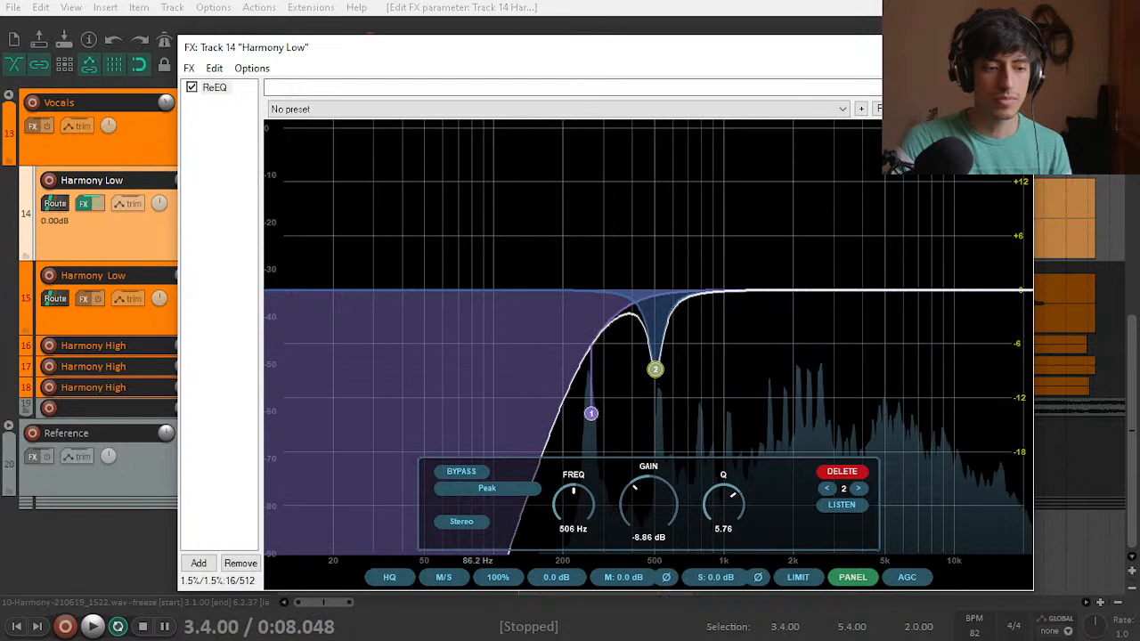
pyautogui.press('space')
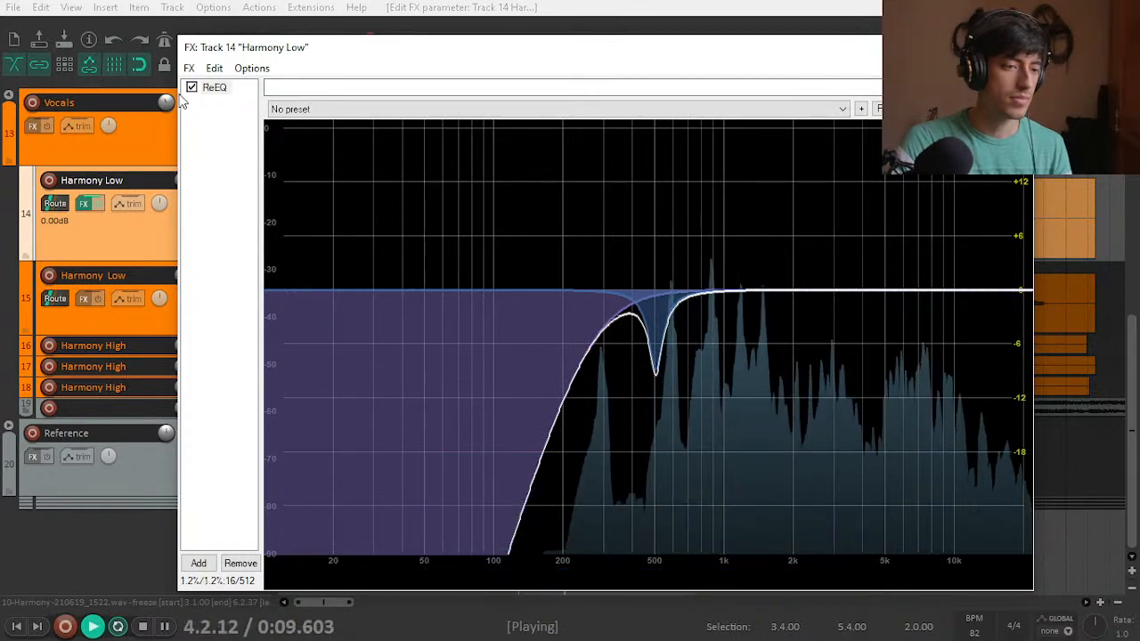
# Step: Lower band 1's low-cut frequency to about 180 Hz, comparing the sound with ReEQ bypassed
pyautogui.press('space')
pyautogui.moveTo(590, 407); pyautogui.dragTo(579, 420)
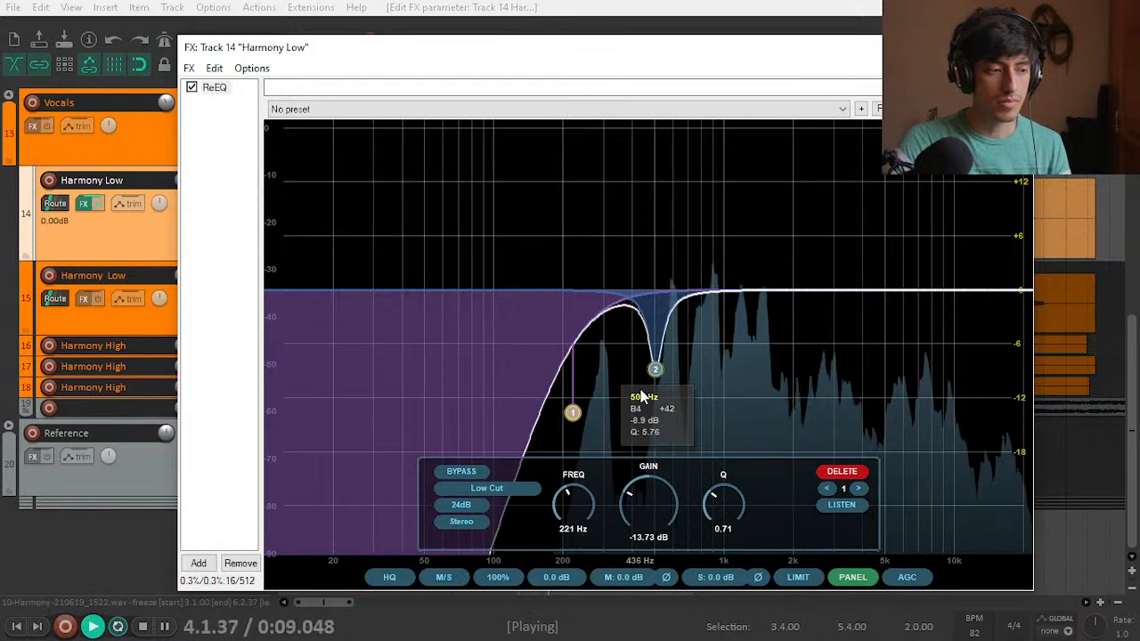
pyautogui.click(192, 87)
pyautogui.press('space')
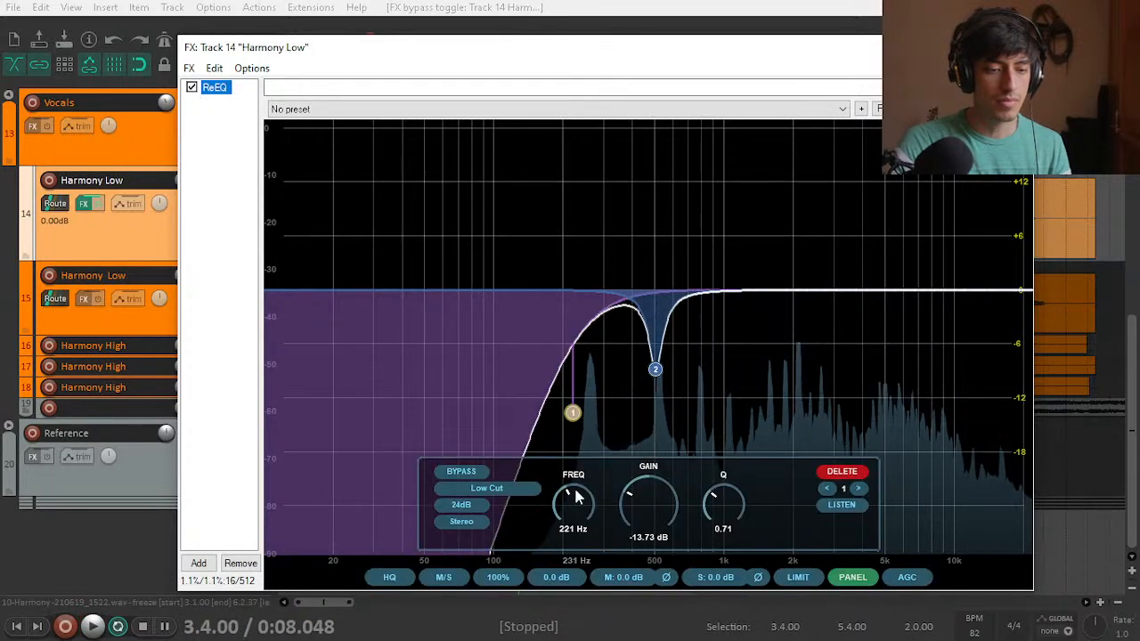
pyautogui.moveTo(572, 413); pyautogui.dragTo(552, 415)
pyautogui.press('space')
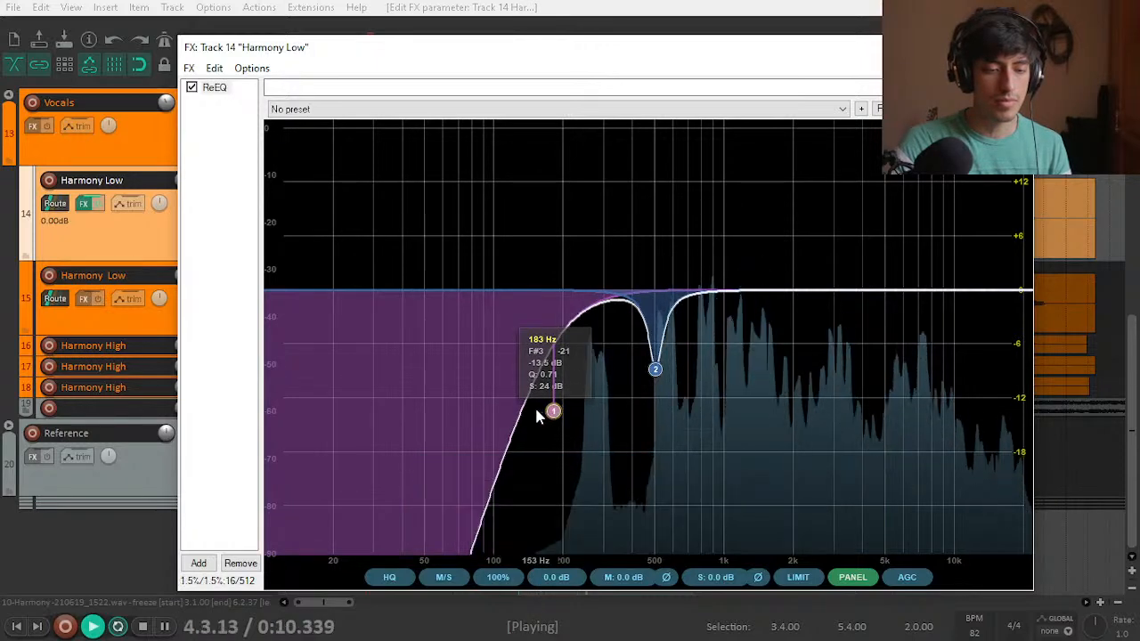
pyautogui.moveTo(540, 412); pyautogui.dragTo(552, 410)
pyautogui.press('space')
# Step: Add and enable band 3 as a High Shelf at about 7.02 kHz with a 6.4 dB boost
pyautogui.doubleClick(999, 296)
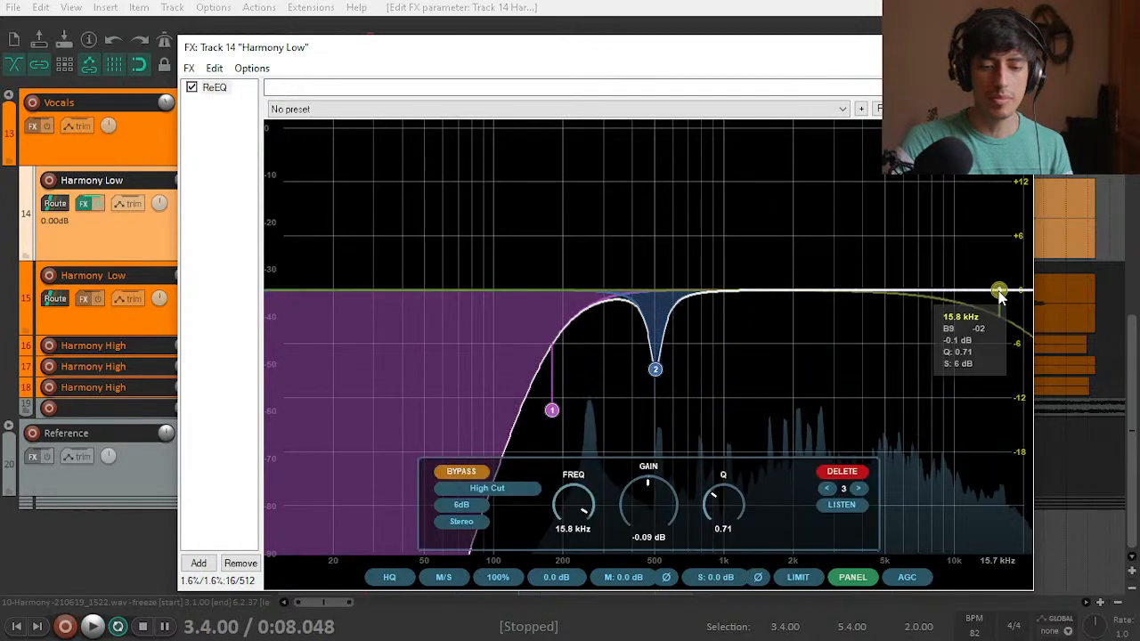
pyautogui.moveTo(997, 295); pyautogui.dragTo(920, 232)
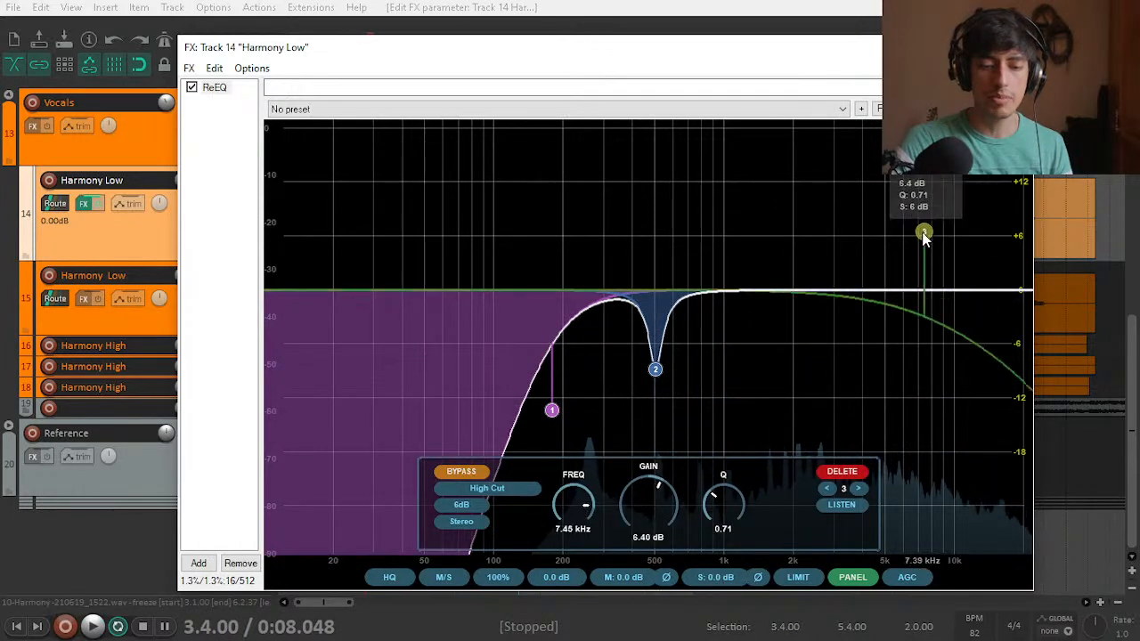
pyautogui.click(469, 473)
pyautogui.click(479, 491)
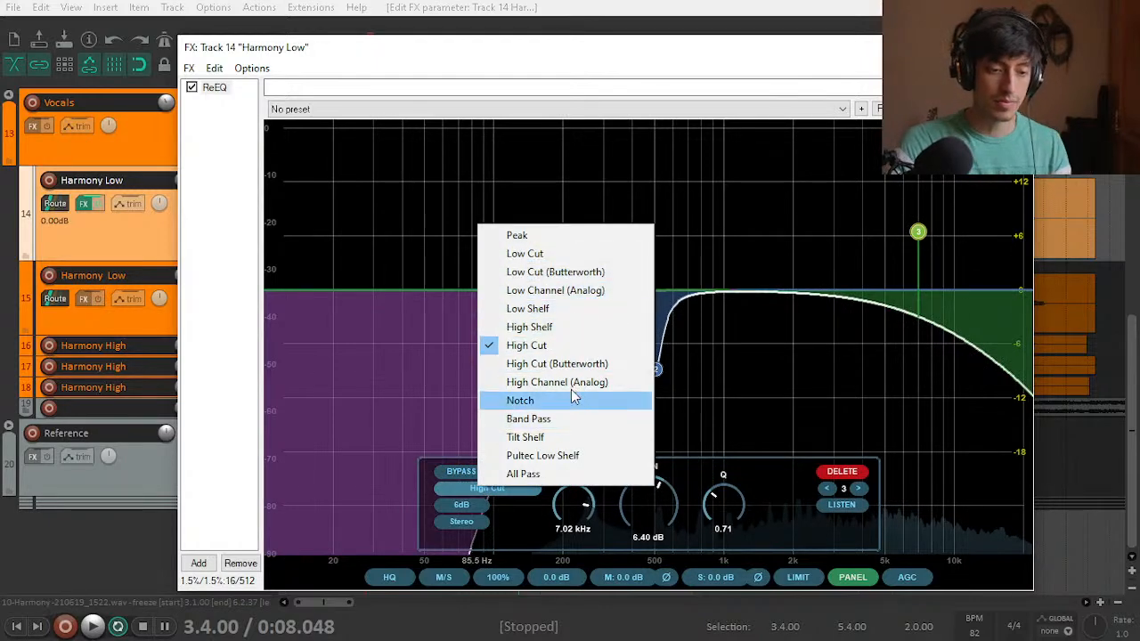
pyautogui.click(574, 327)
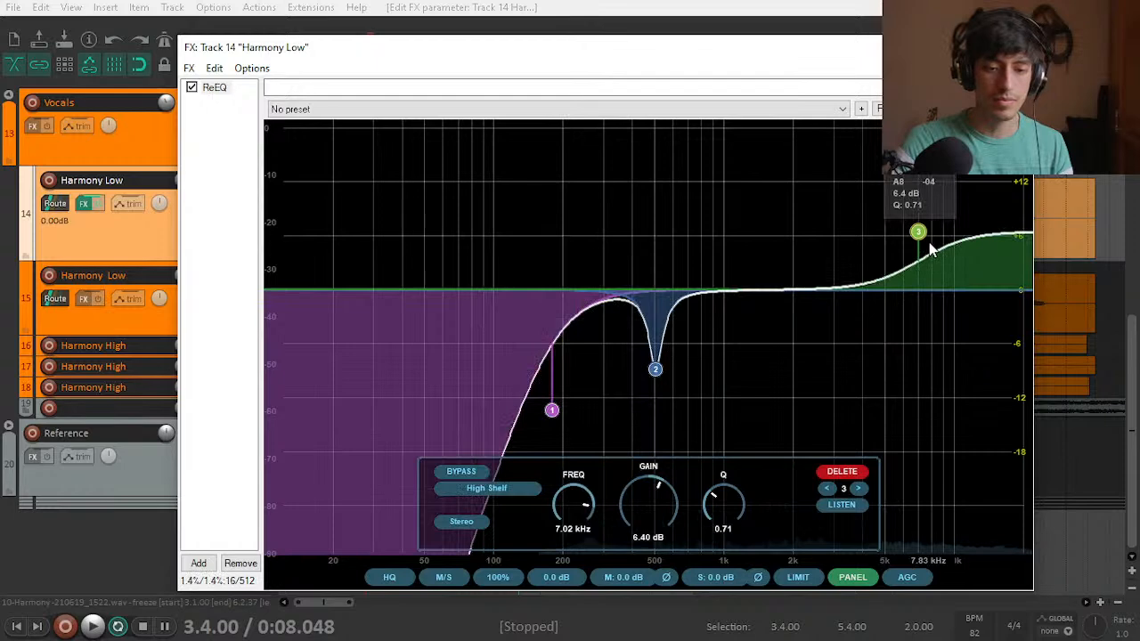
# Step: Move the high shelf to about 2.76 kHz with a gain of about 5.3 dB during playback
pyautogui.press('space')
pyautogui.moveTo(917, 234); pyautogui.dragTo(825, 253)
pyautogui.press('space')
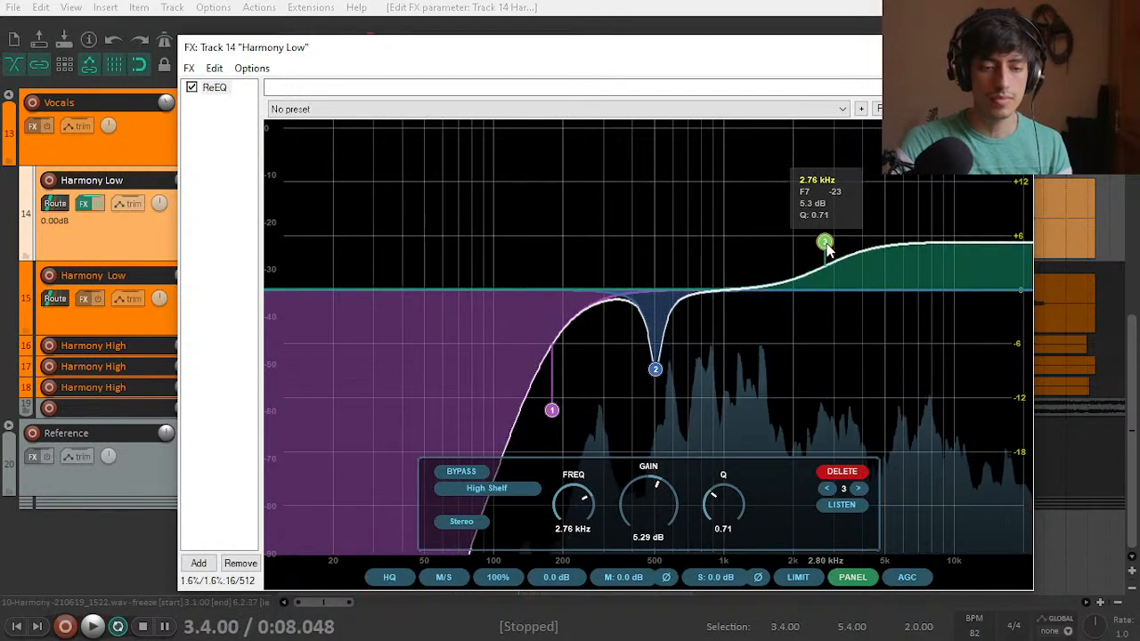
# Step: Shift band 3's high shelf to about 2.33 kHz with a 4.8 dB gain, comparing the loop with ReEQ bypassed
pyautogui.press('space')
pyautogui.moveTo(826, 250)
pyautogui.mouseDown()
pyautogui.moveTo(833, 182)
pyautogui.moveTo(810, 218)
pyautogui.moveTo(705, 242)
pyautogui.moveTo(808, 244)
pyautogui.mouseUp()
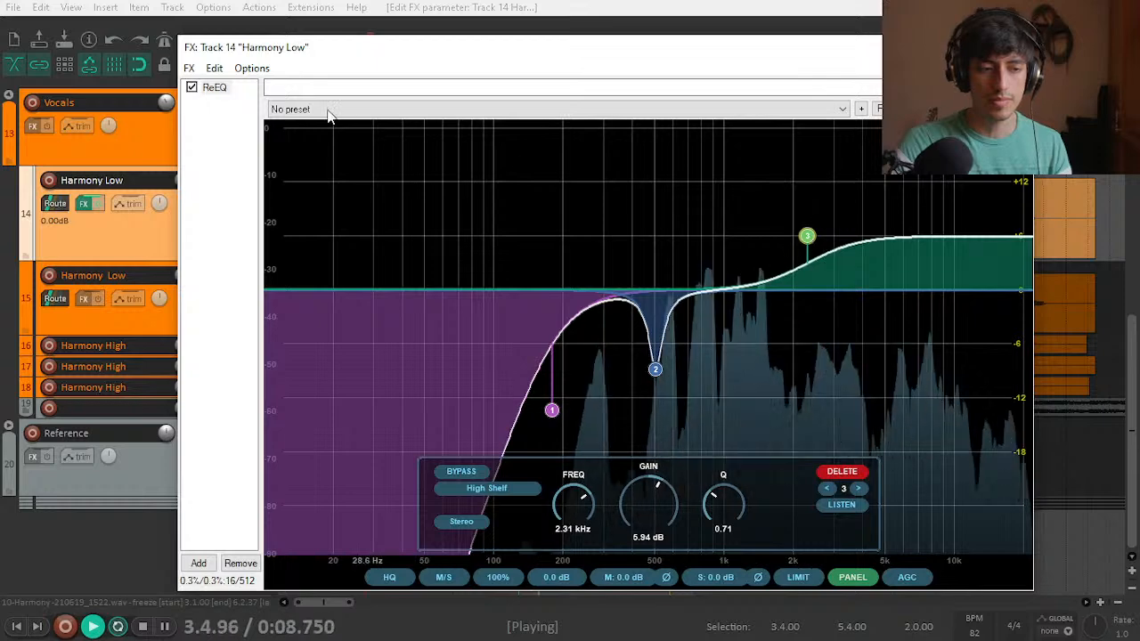
pyautogui.click(192, 88)
pyautogui.click(192, 89)
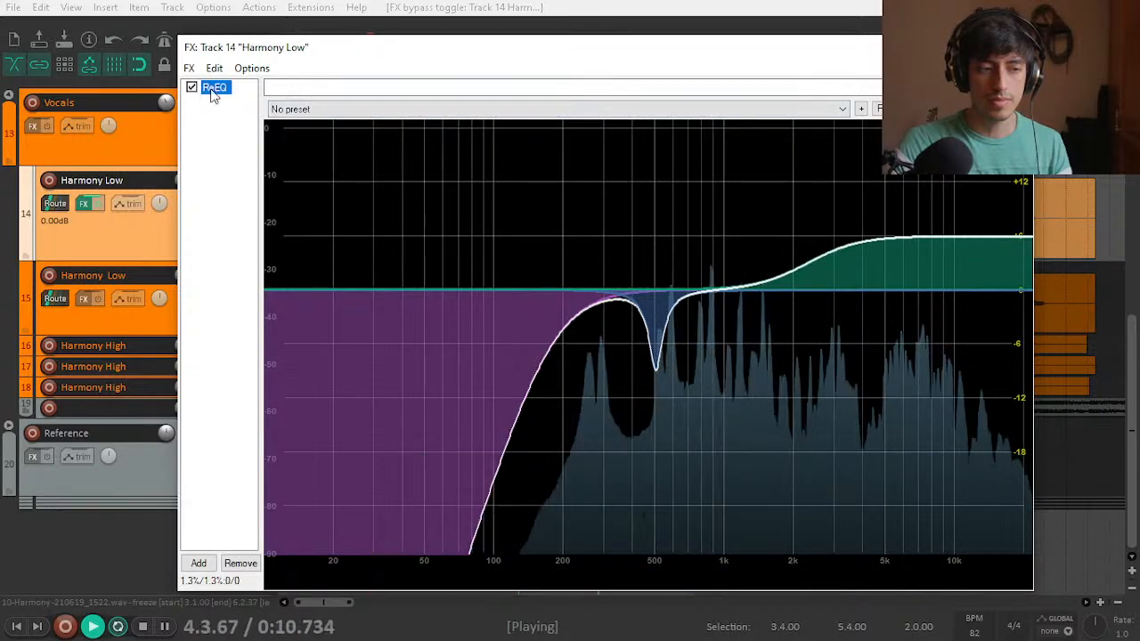
pyautogui.moveTo(809, 237); pyautogui.dragTo(810, 253)
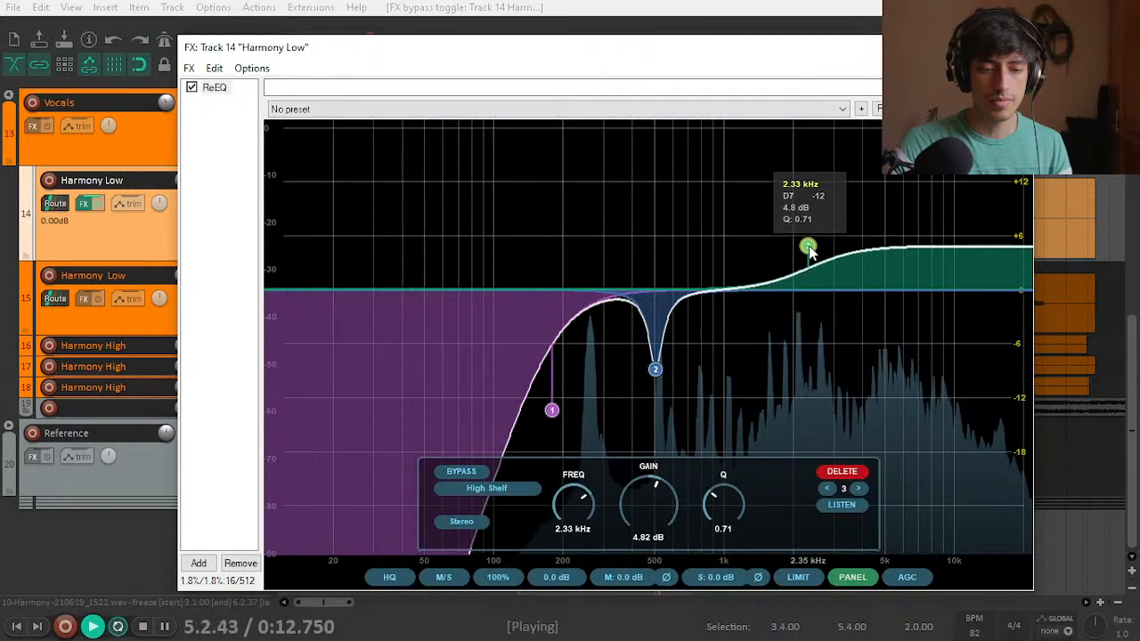
pyautogui.press('space')
pyautogui.press('space')
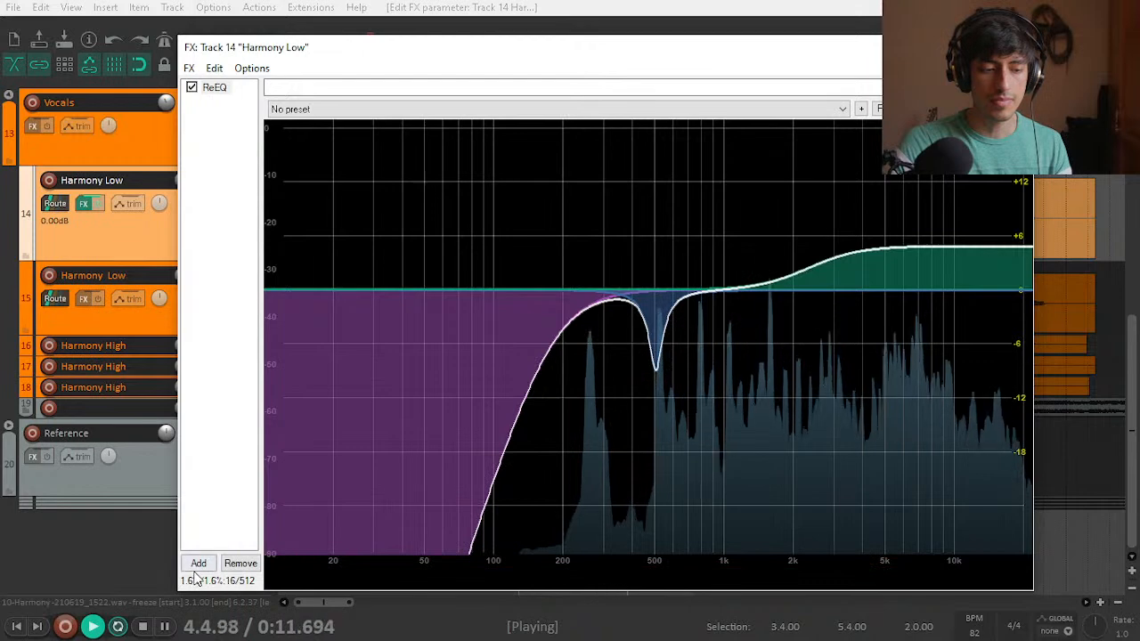
pyautogui.press('space')
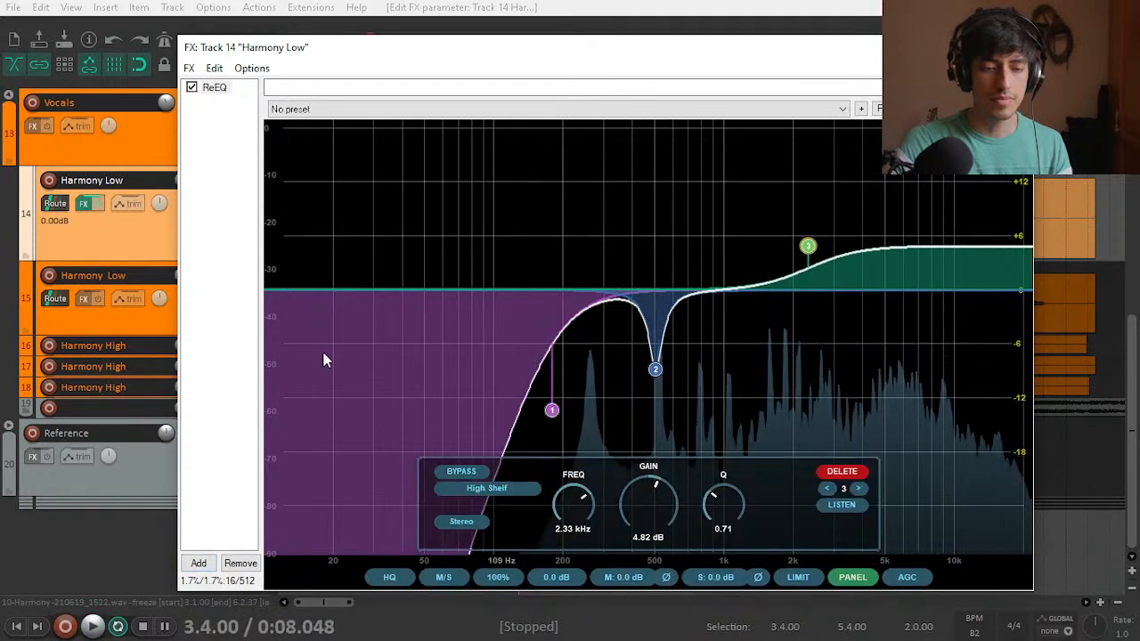
# Step: Add the MJUCjr compressor from the Comp folder after ReEQ on the Harmony Low track
pyautogui.click(199, 562)
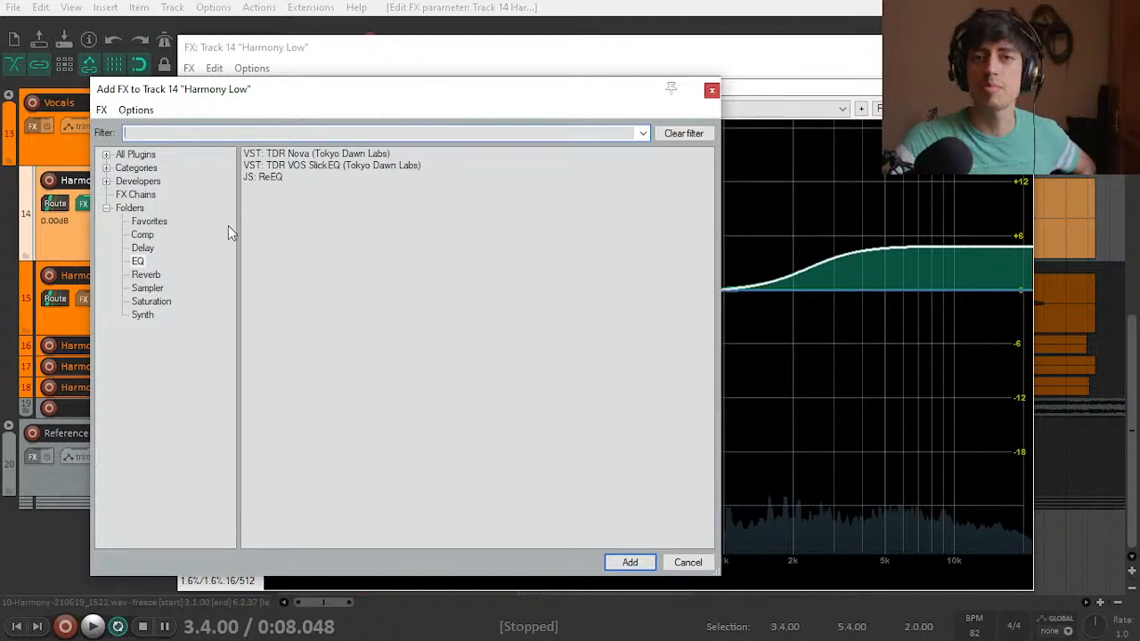
pyautogui.click(143, 235)
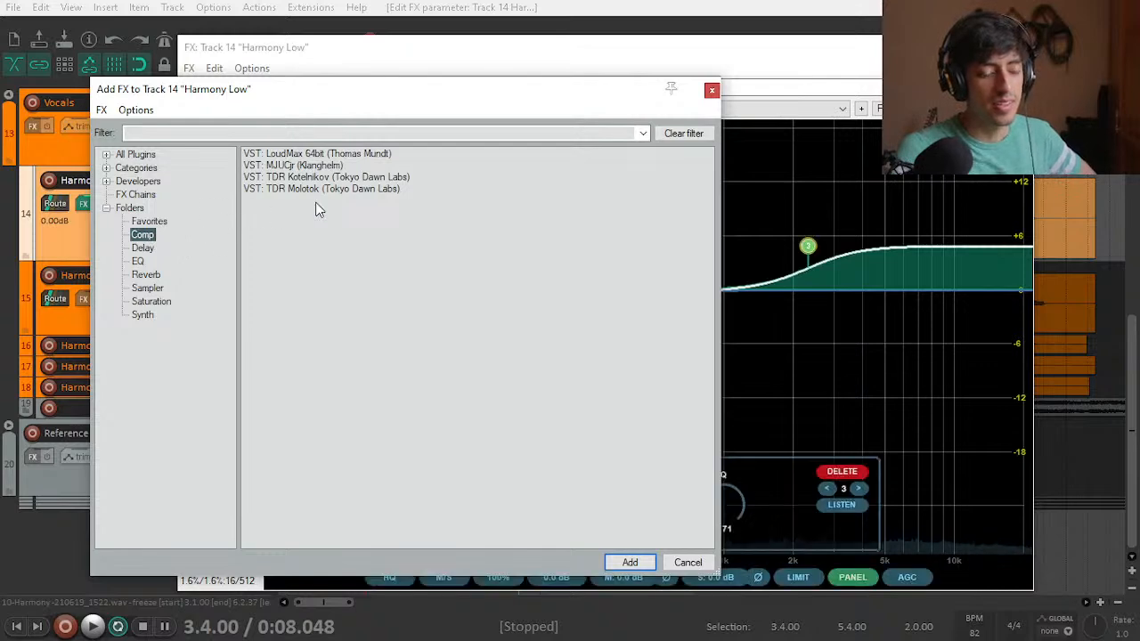
pyautogui.click(335, 166)
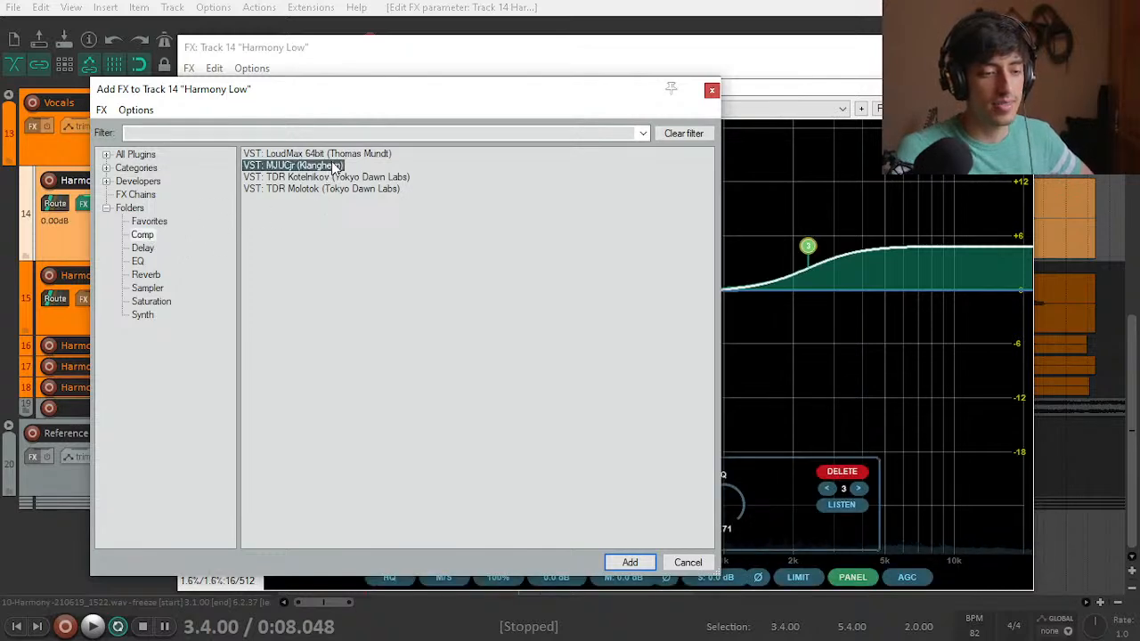
pyautogui.doubleClick(314, 168)
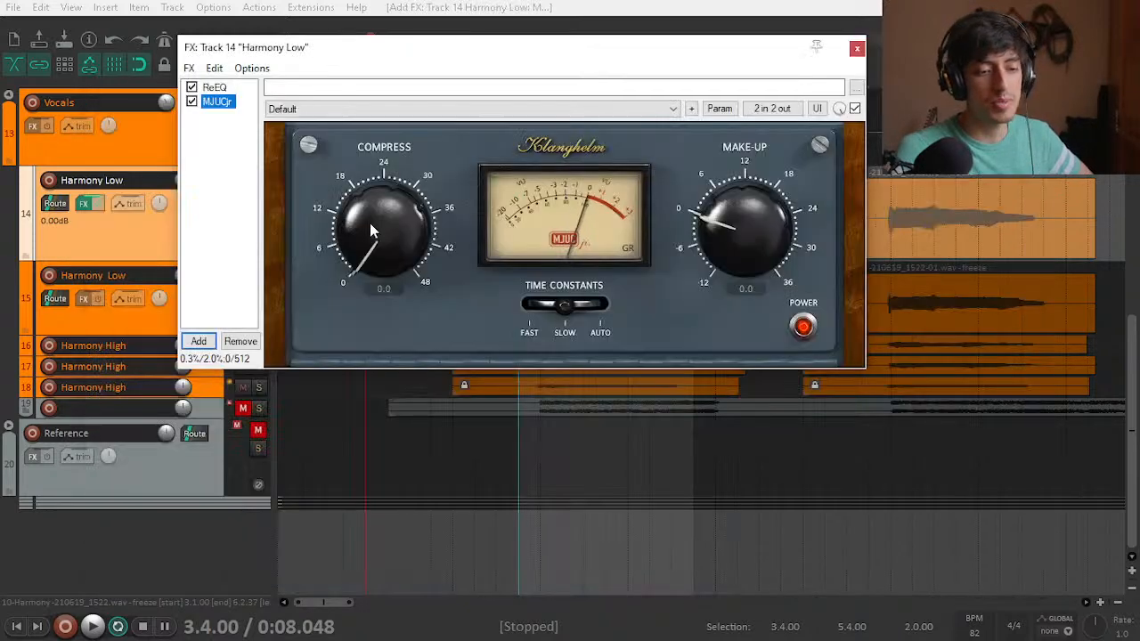
# Step: Set MJUCjr to fast time constants, compress at about 19.1 and make-up at about 5.7 while auditioning the loop
pyautogui.moveTo(496, 57); pyautogui.dragTo(541, 96)
pyautogui.press('space')
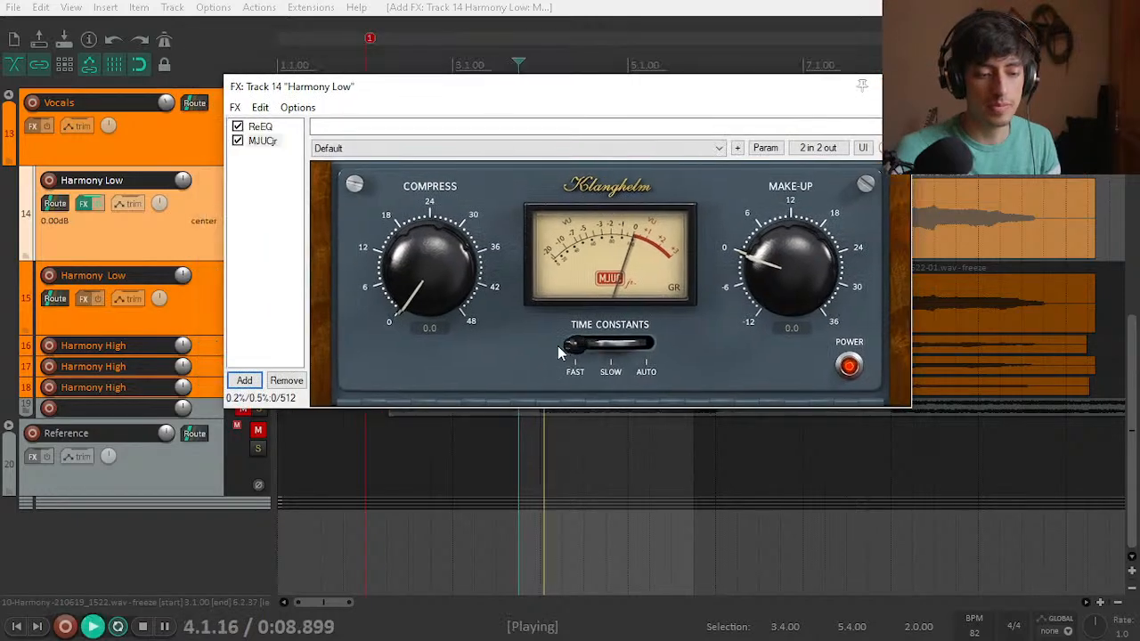
pyautogui.moveTo(428, 267); pyautogui.dragTo(425, 88)
pyautogui.press('space')
pyautogui.press('space')
pyautogui.moveTo(428, 278)
pyautogui.mouseDown()
pyautogui.moveTo(417, 308)
pyautogui.moveTo(428, 288)
pyautogui.moveTo(428, 299)
pyautogui.mouseUp()
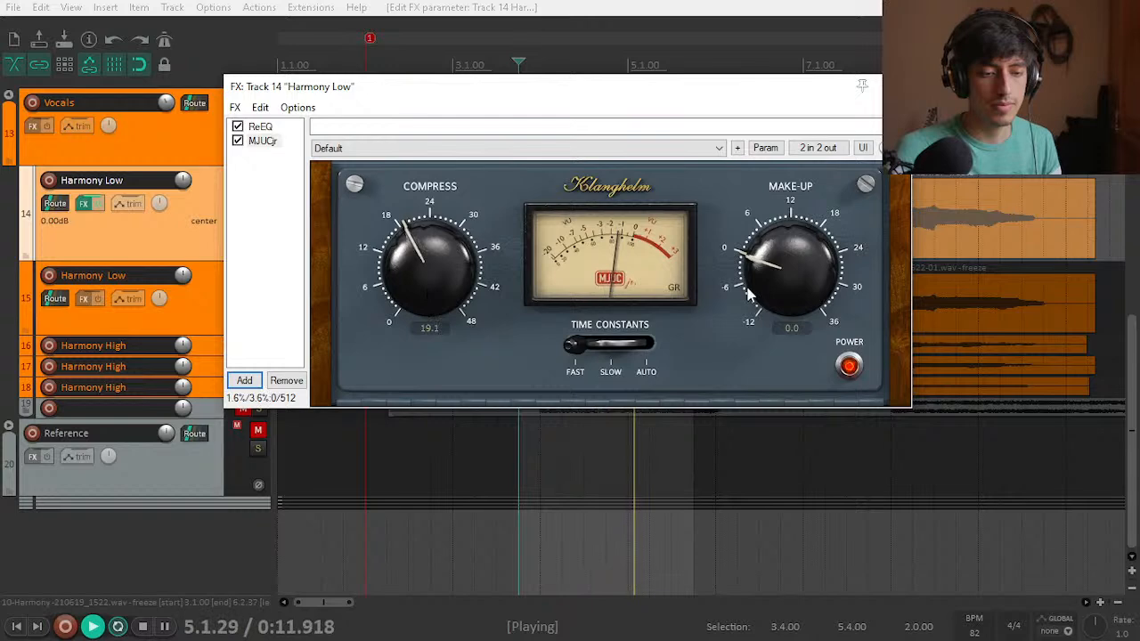
pyautogui.moveTo(779, 300); pyautogui.dragTo(767, 256)
pyautogui.press('space')
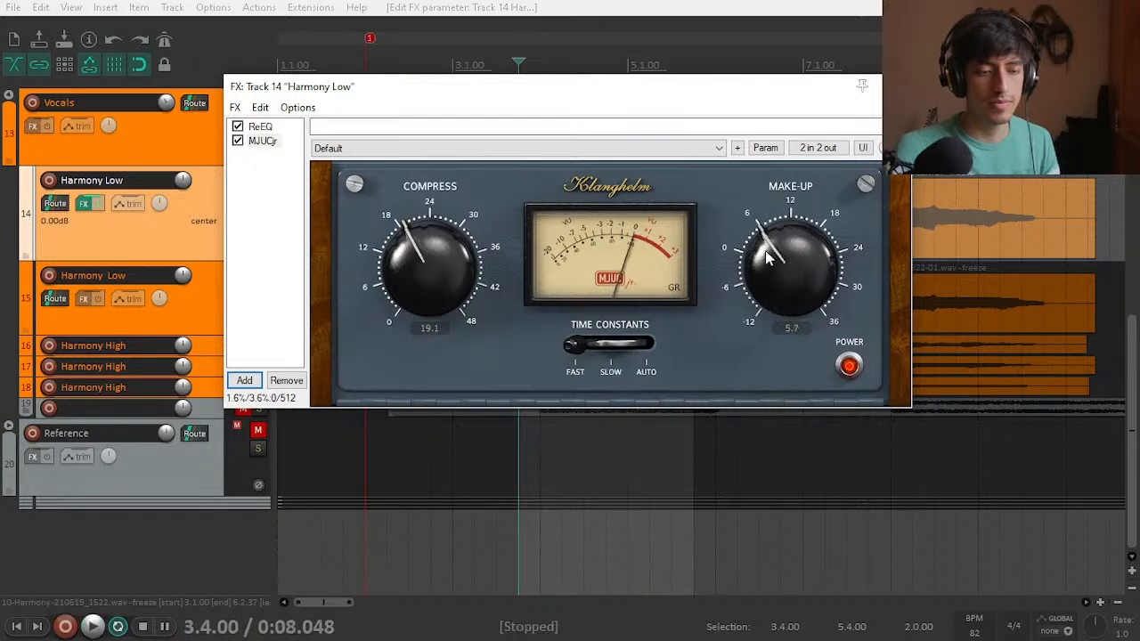
# Step: Compare the looped Harmony Low track with MJUCjr bypassed and with all its effects bypassed, then close its FX chain
pyautogui.press('space')
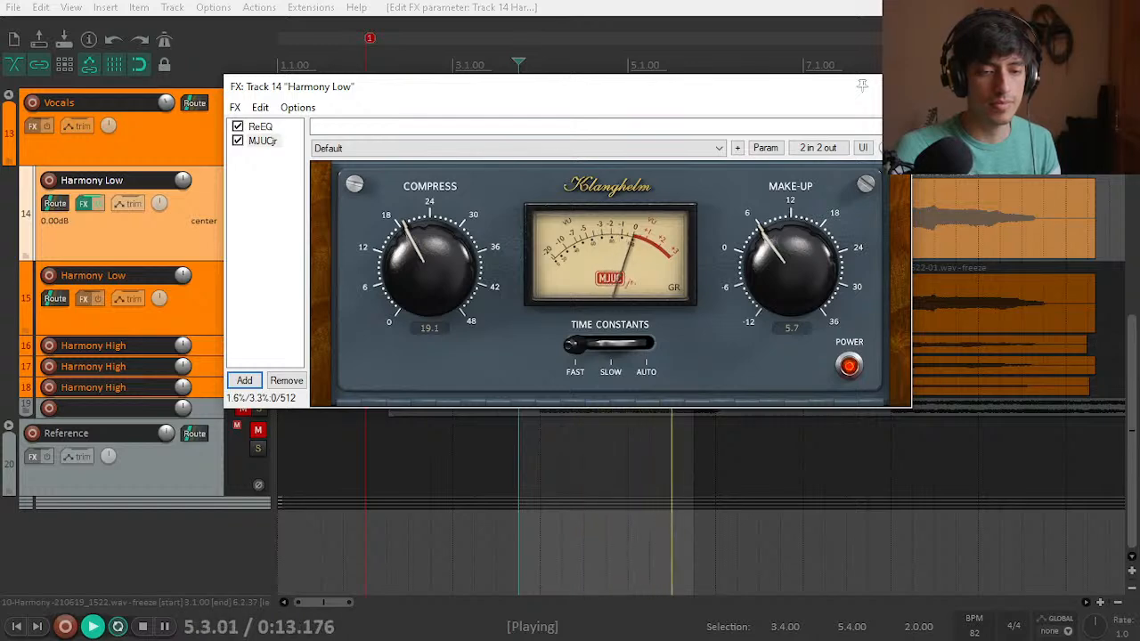
pyautogui.click(238, 140)
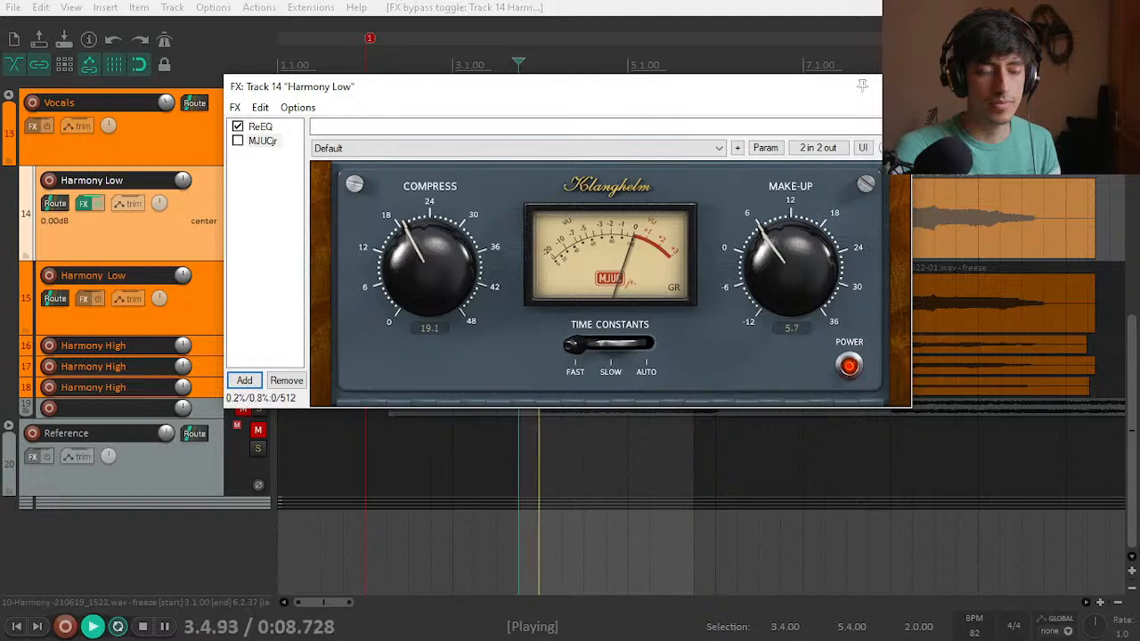
pyautogui.click(96, 204)
pyautogui.press('space')
pyautogui.press('space')
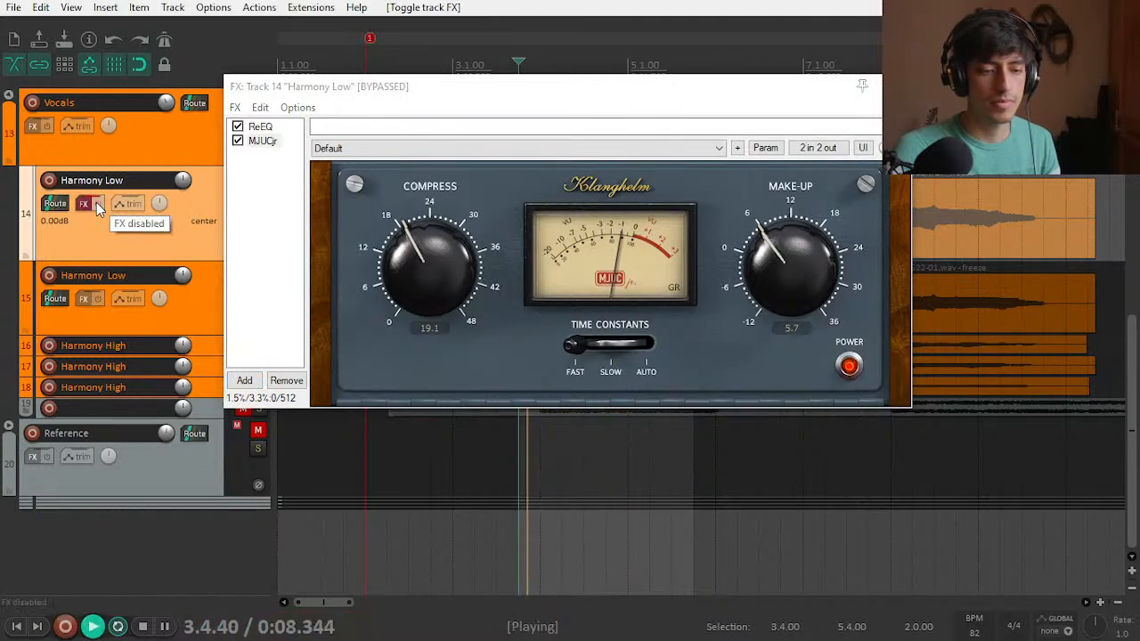
pyautogui.click(96, 204)
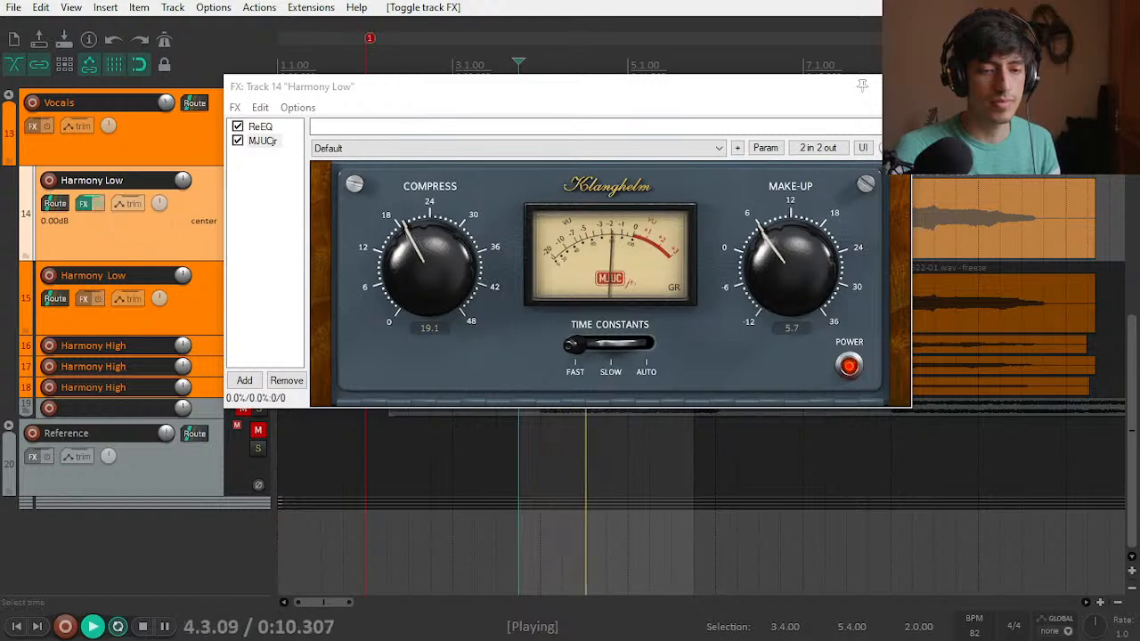
pyautogui.click(82, 204)
pyautogui.press('space')
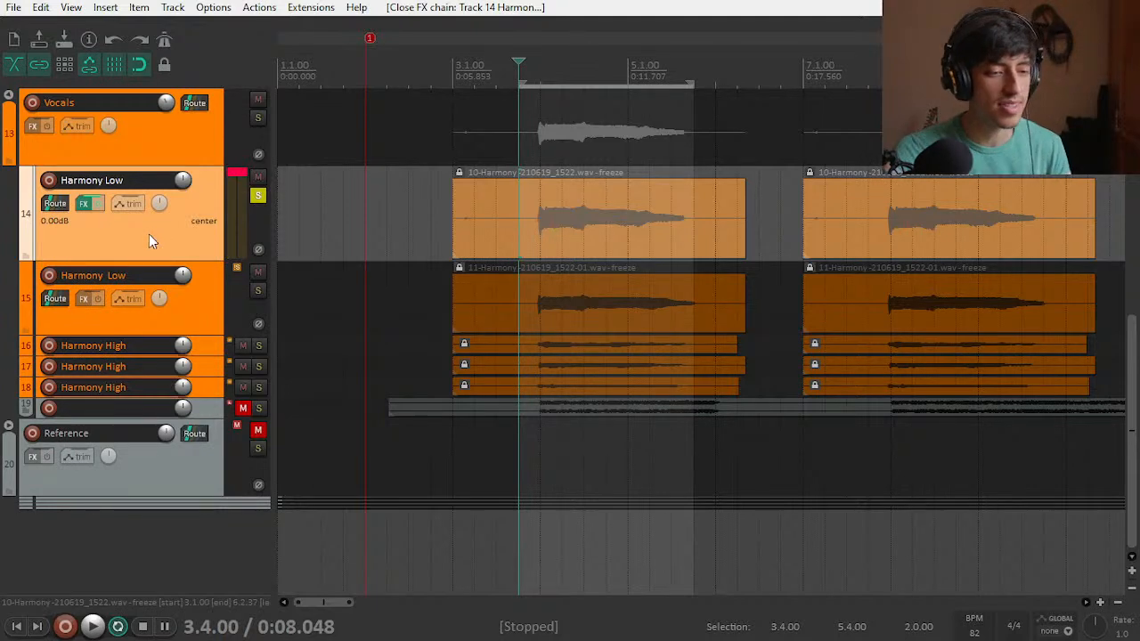
# Step: Add a new track below the Reference folder and name it "Reverb vocals"
pyautogui.doubleClick(181, 560)
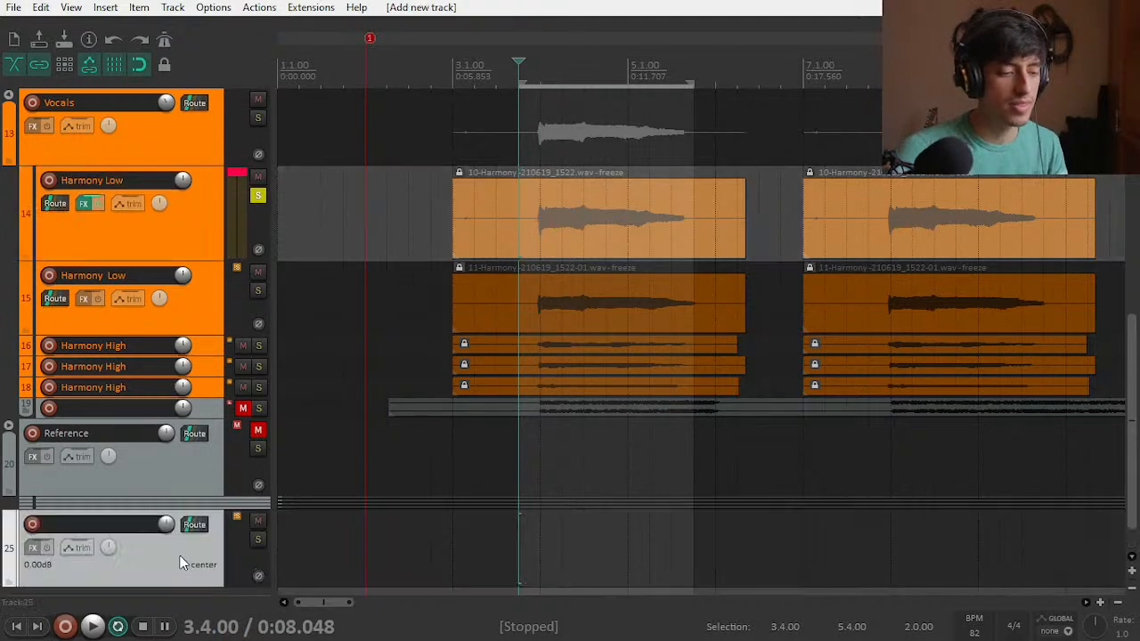
pyautogui.doubleClick(119, 524)
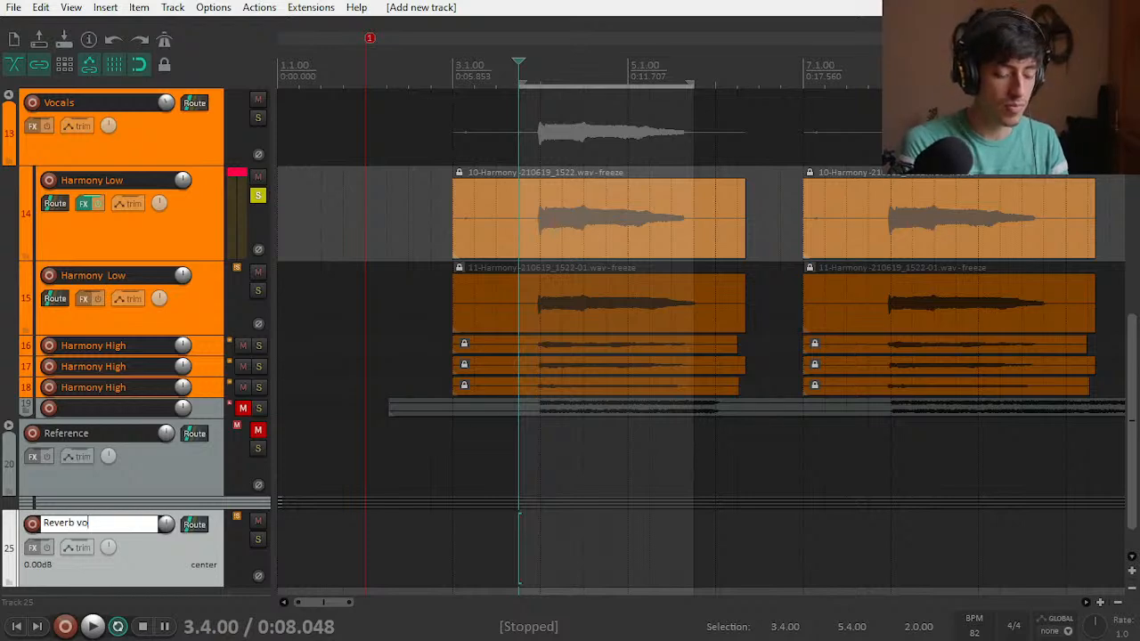
pyautogui.write('s')
pyautogui.press('Return')
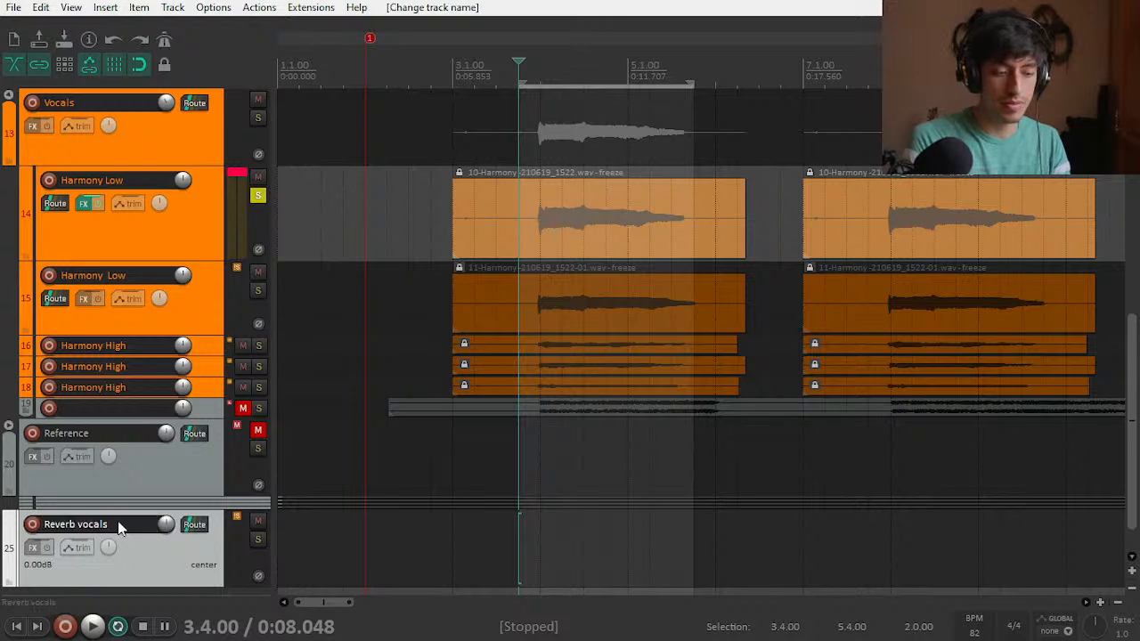
# Step: Insert the OrilRiver reverb from the Reverb folder on the Reverb vocals track and close its FX chain
pyautogui.click(36, 547)
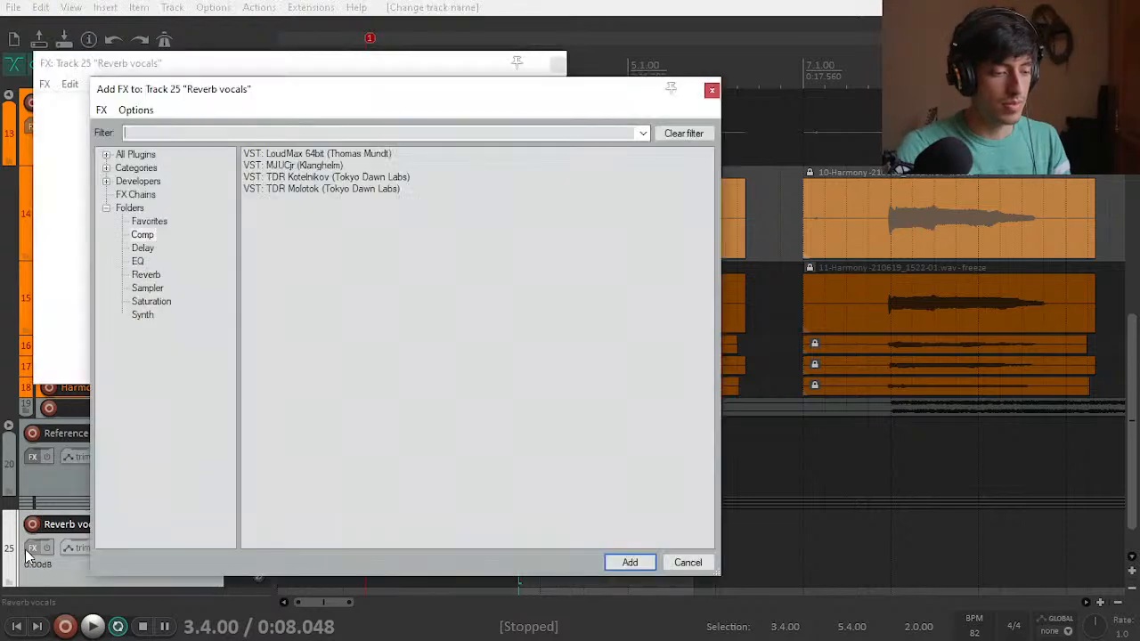
pyautogui.click(145, 275)
pyautogui.doubleClick(352, 166)
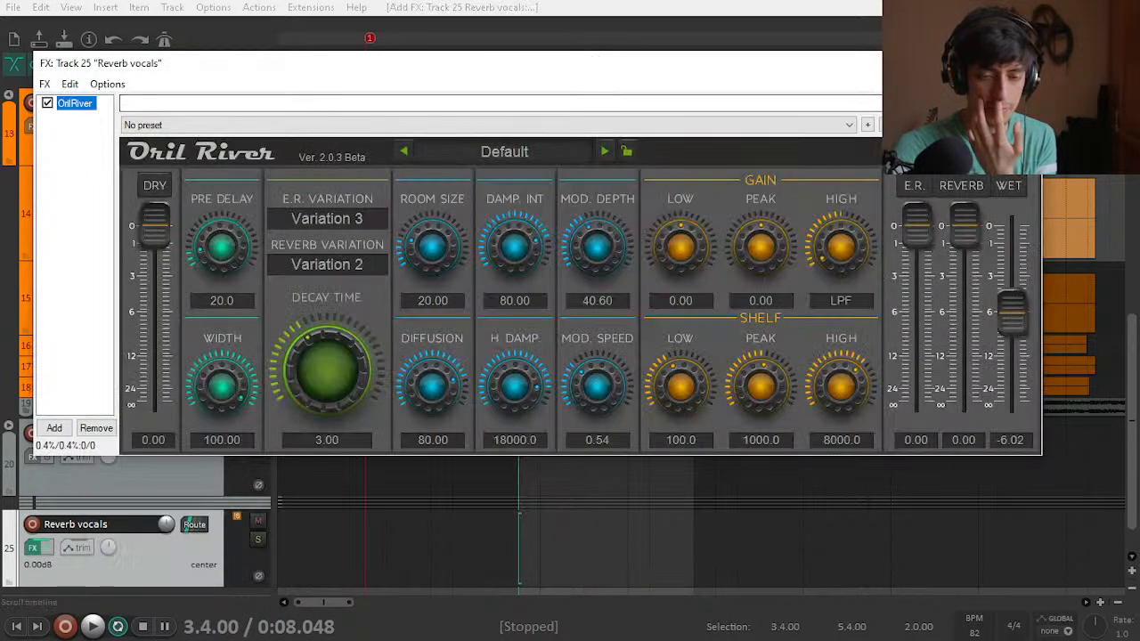
pyautogui.press('Escape')
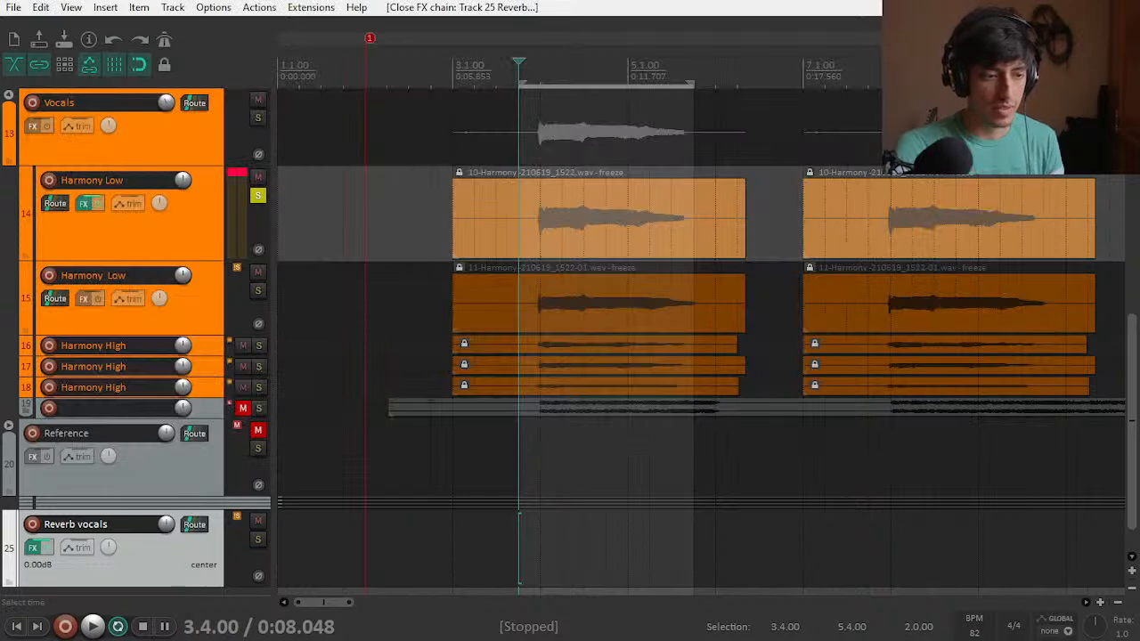
# Step: Show the mixer and add a send from the Vocals folder track to track 25, Reverb vocals
pyautogui.hotkey('ctrl', 'm')
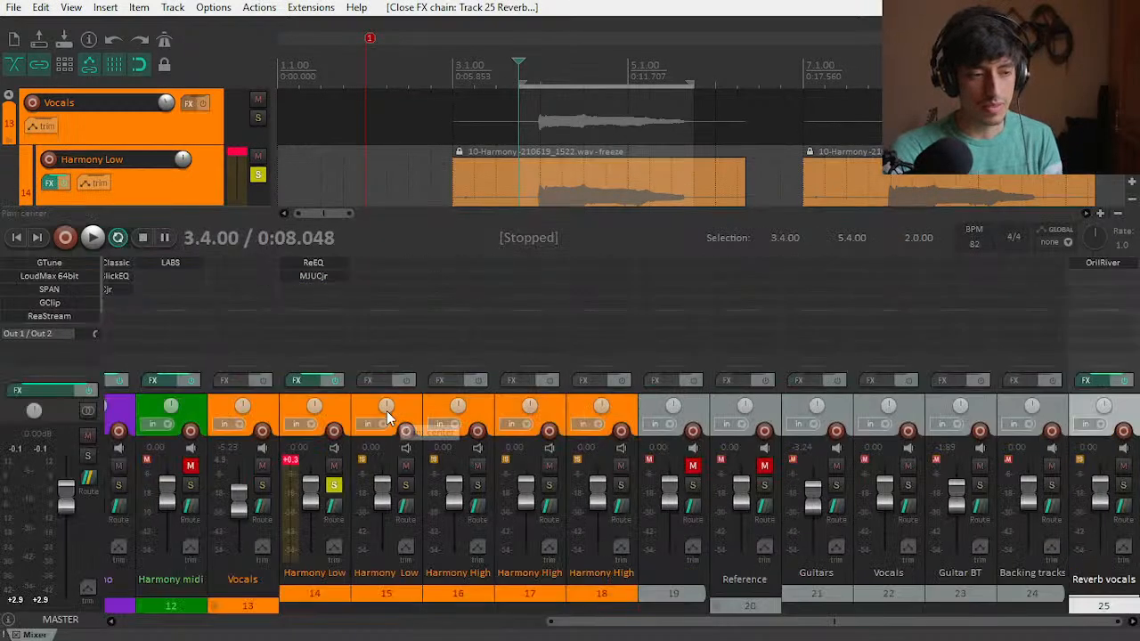
pyautogui.click(246, 322)
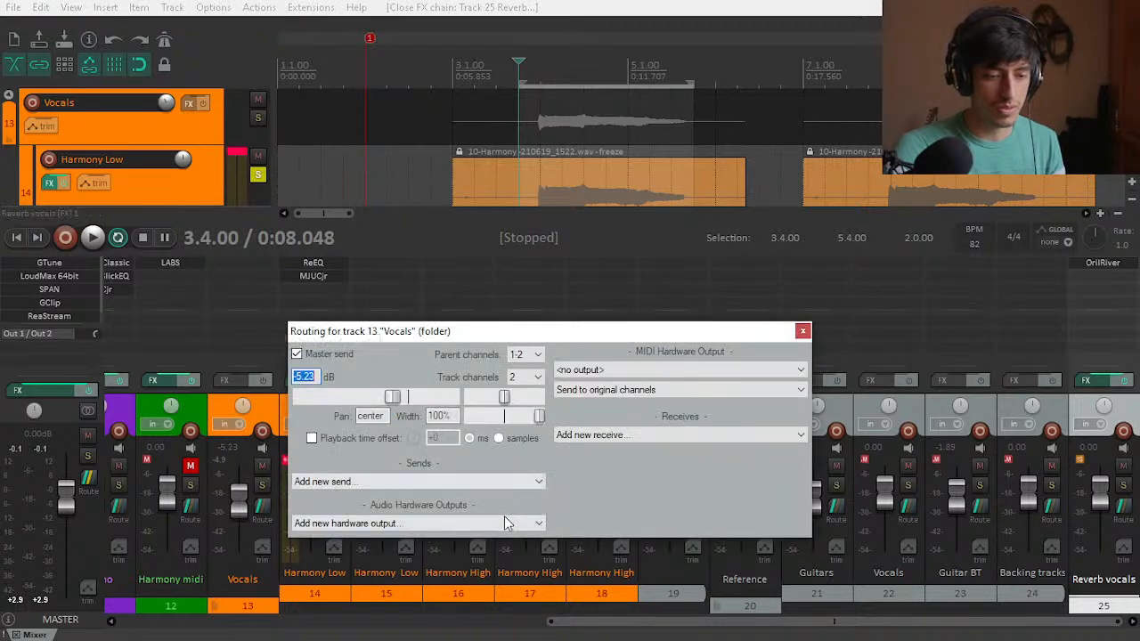
pyautogui.click(474, 479)
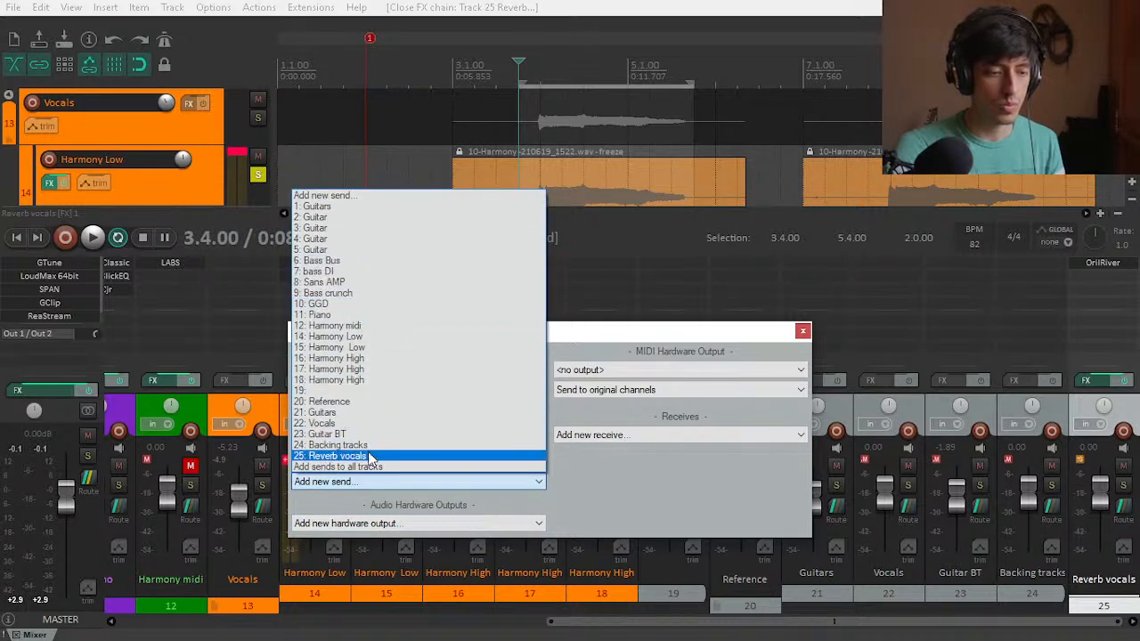
pyautogui.click(367, 457)
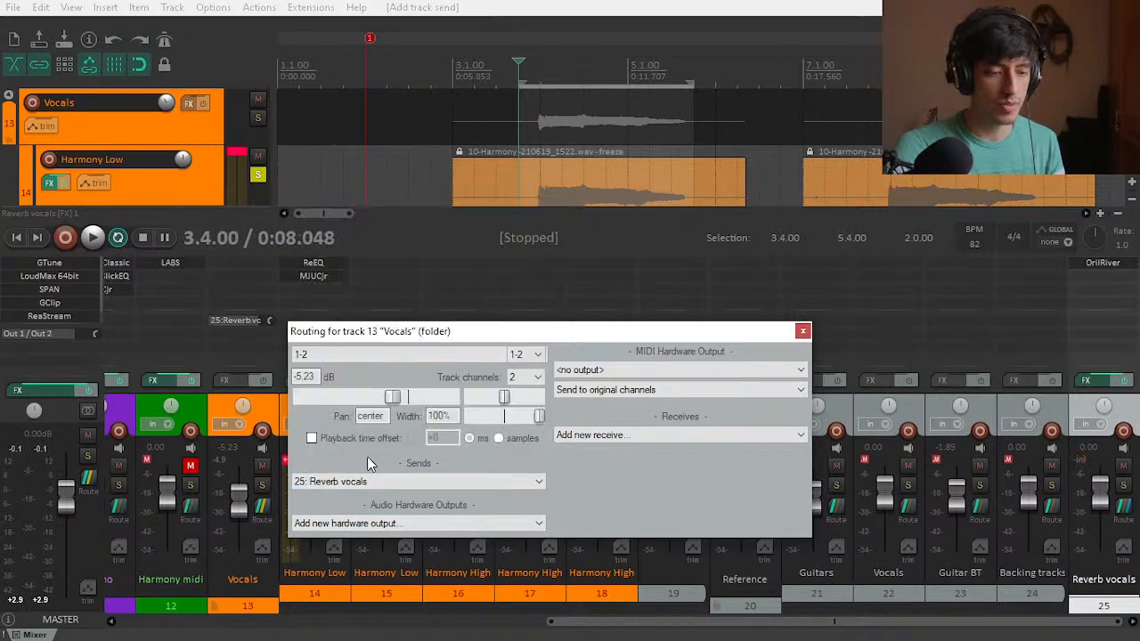
pyautogui.click(802, 332)
# Step: Audition the reverb send, unsolo Harmony Low, and solo the whole Vocals folder for loop playback
pyautogui.press('space')
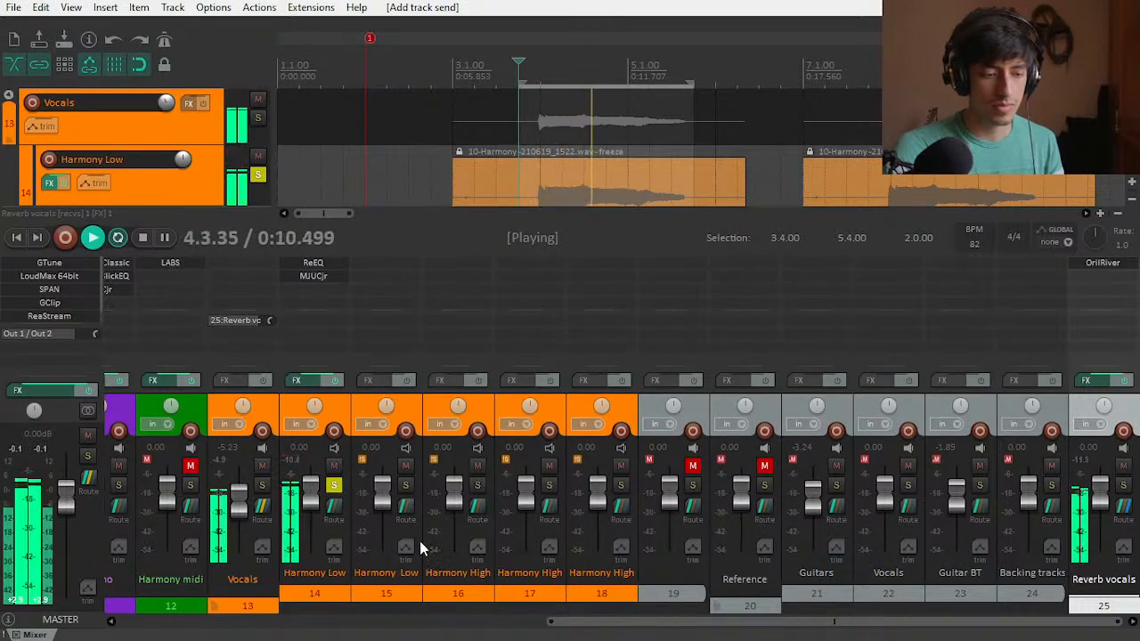
pyautogui.click(333, 485)
pyautogui.press('space')
pyautogui.click(262, 485)
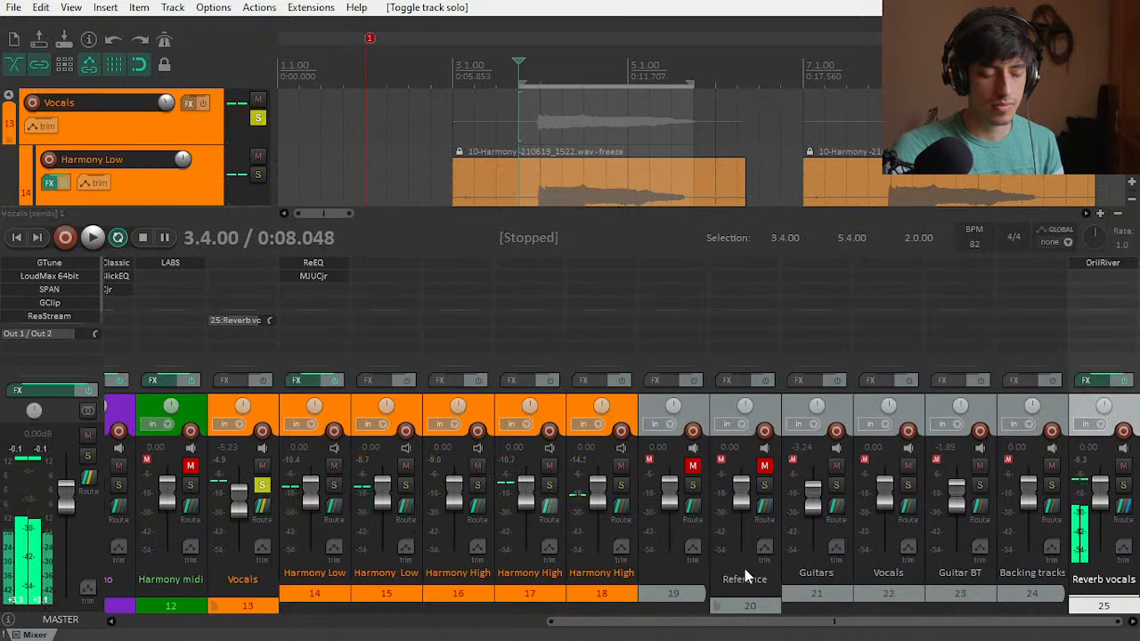
pyautogui.press('space')
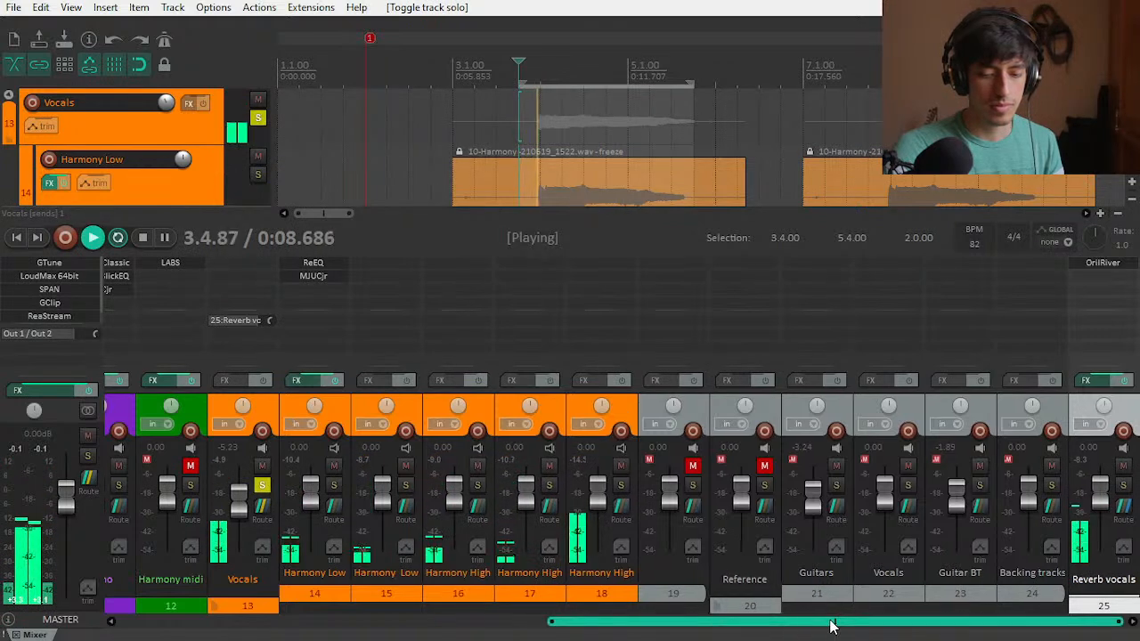
# Step: Make OrilRiver on the Reverb vocals track fully wet, with the dry level at -∞ and wet at 0.00
pyautogui.click(1102, 262)
pyautogui.moveTo(68, 187); pyautogui.dragTo(71, 409)
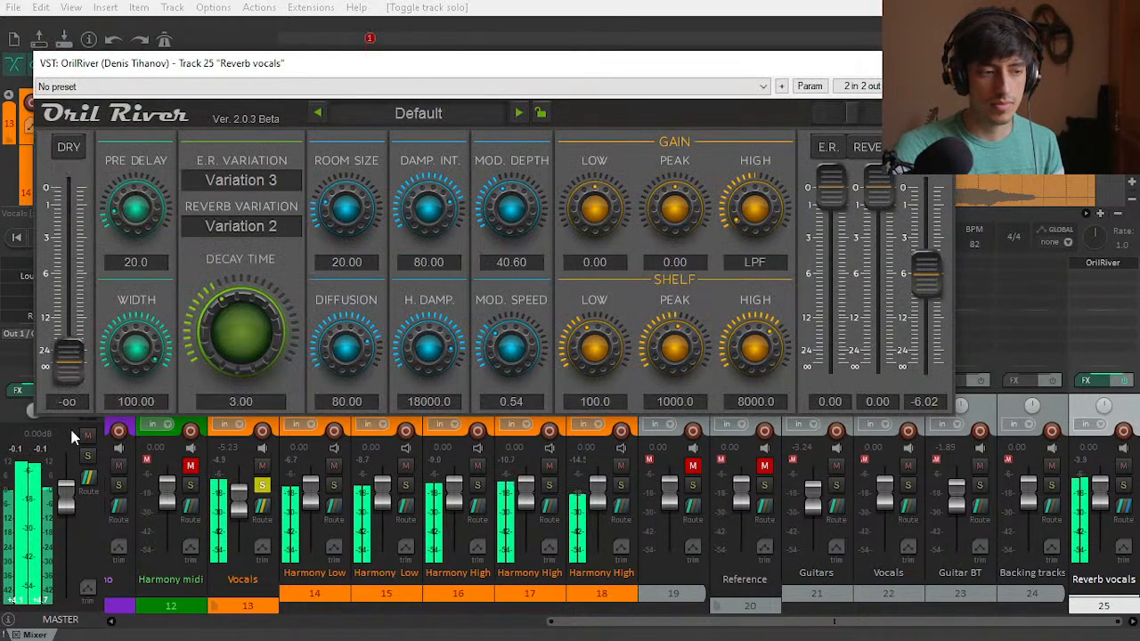
pyautogui.moveTo(926, 271); pyautogui.dragTo(922, 183)
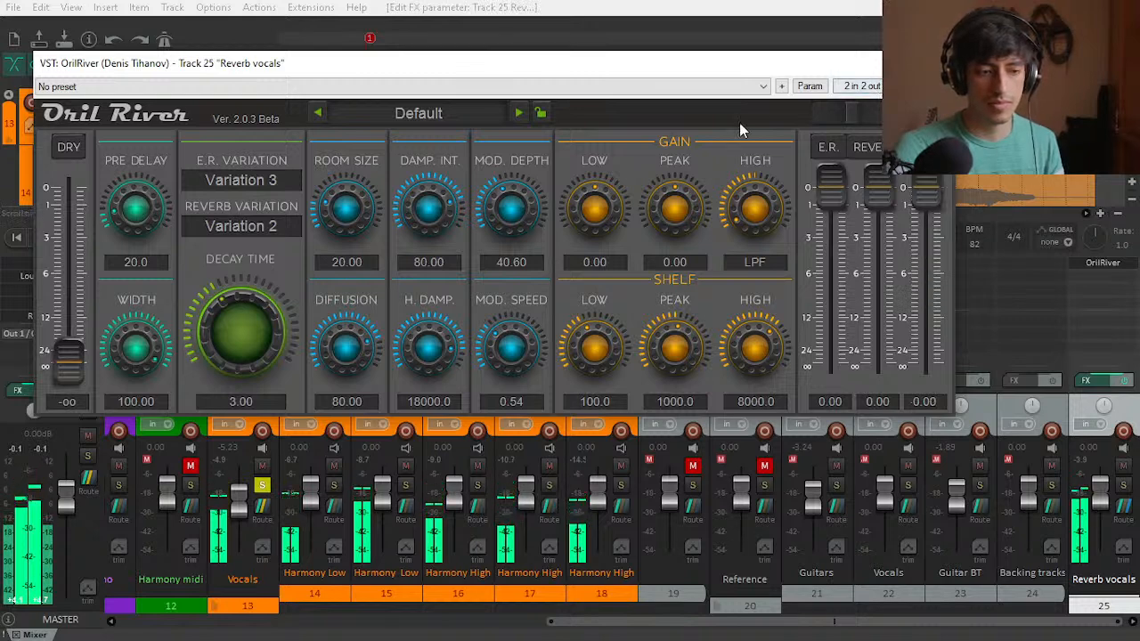
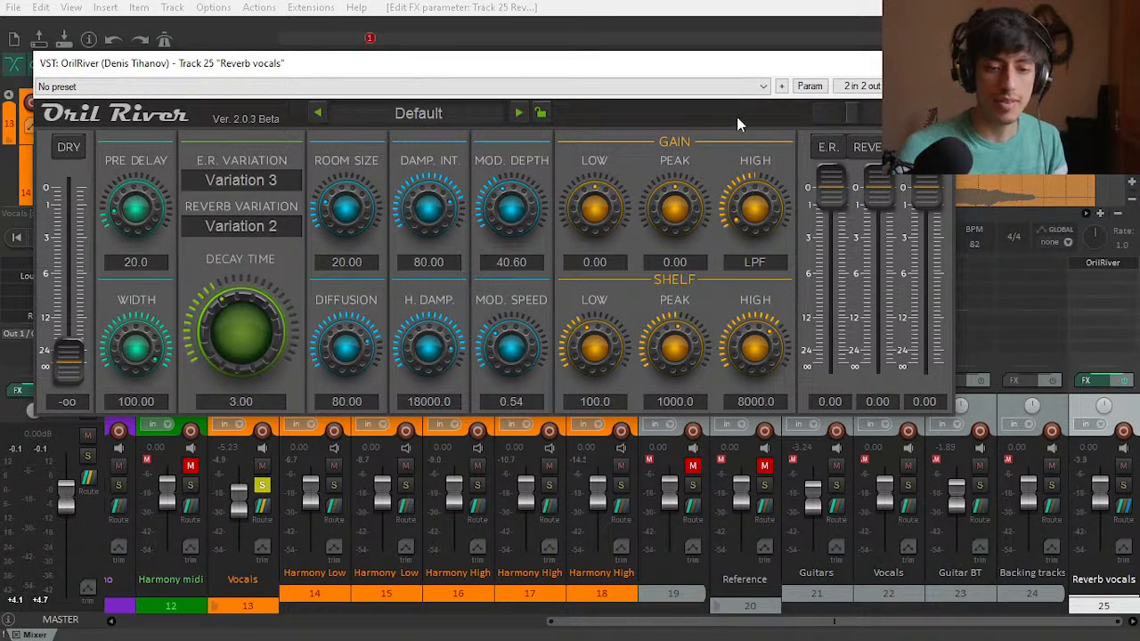
# Step: Set OrilRiver's high gain to about -13.68 and its high shelf frequency to about 16540.9
pyautogui.moveTo(756, 222); pyautogui.dragTo(759, 260)
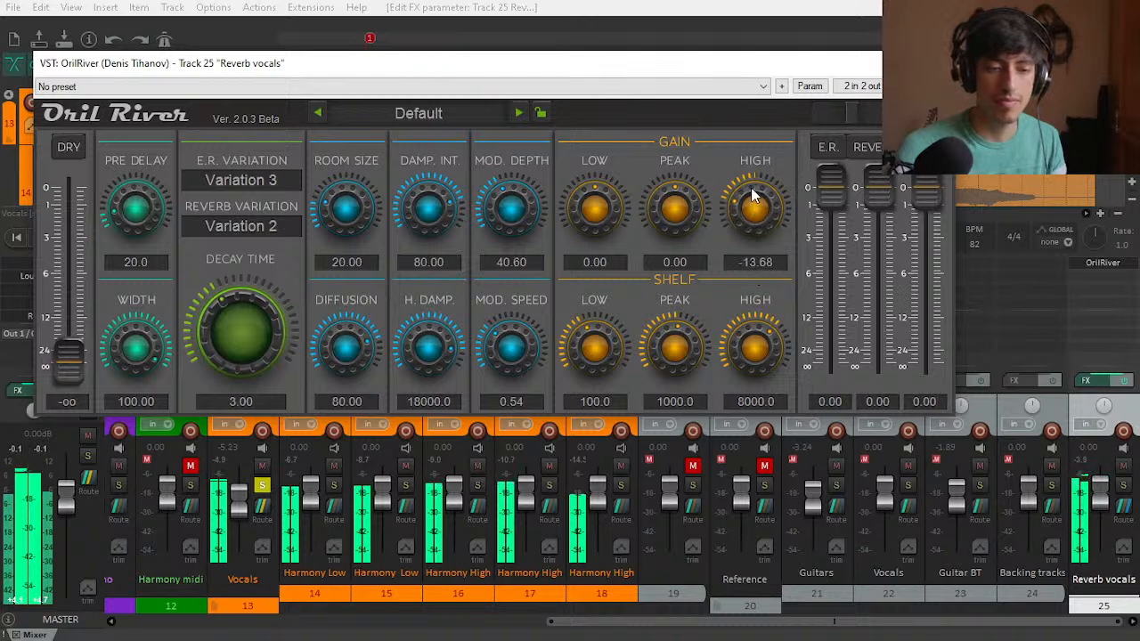
pyautogui.scroll(3, 750, 349)
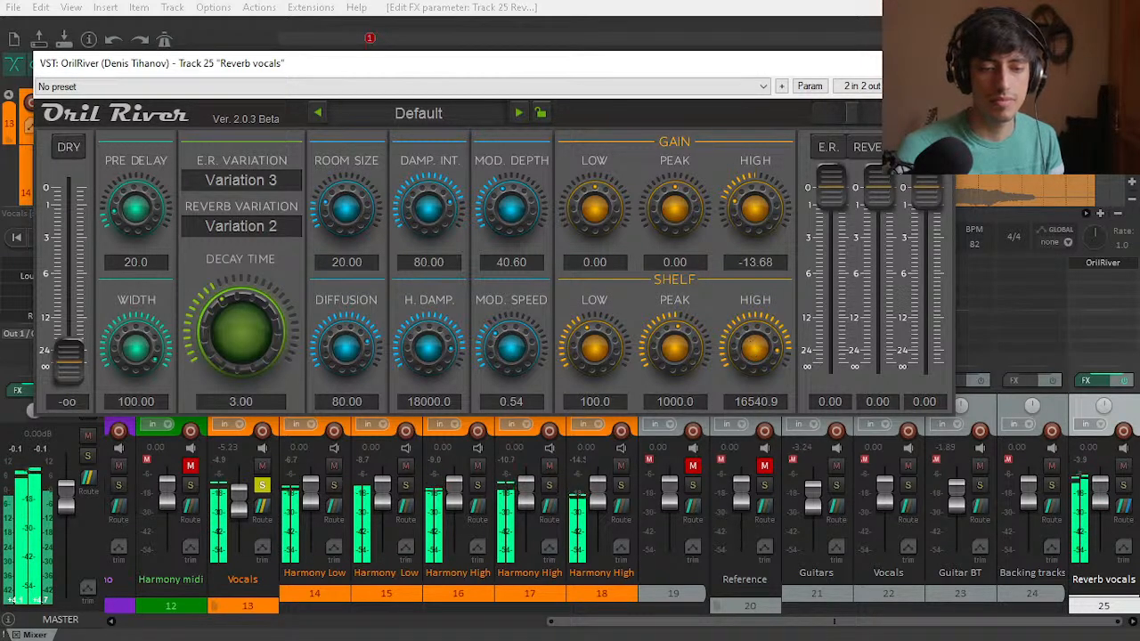
# Step: Close OrilRiver and lower the Reverb vocals track volume to -5.63 dB while the loop plays
pyautogui.click(957, 63)
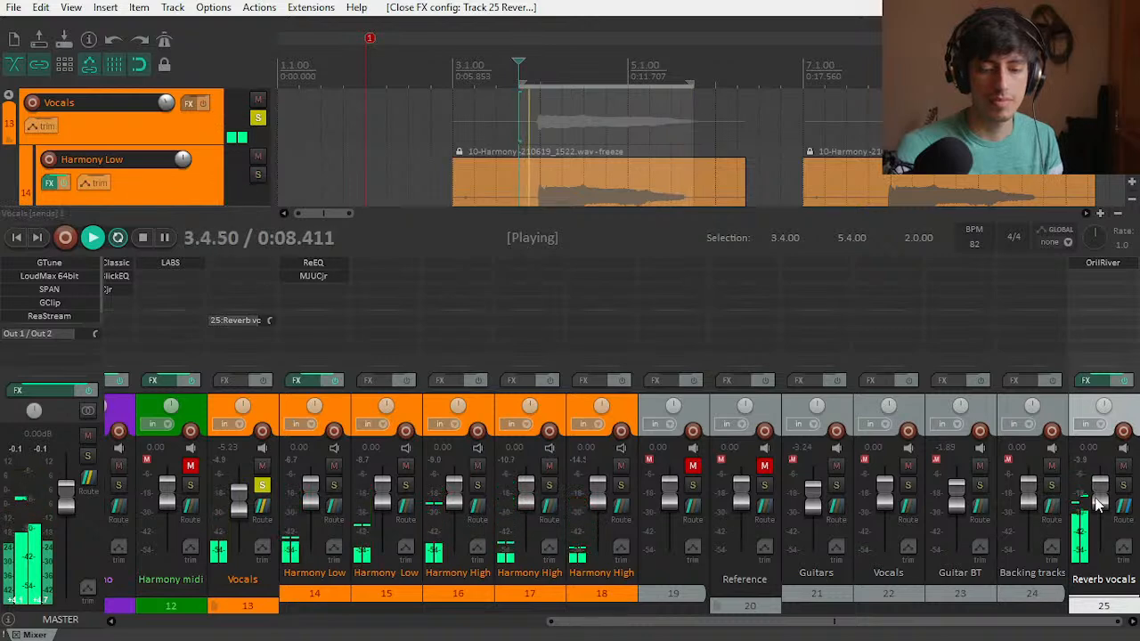
pyautogui.scroll(-3, 1098, 505)
pyautogui.press('space')
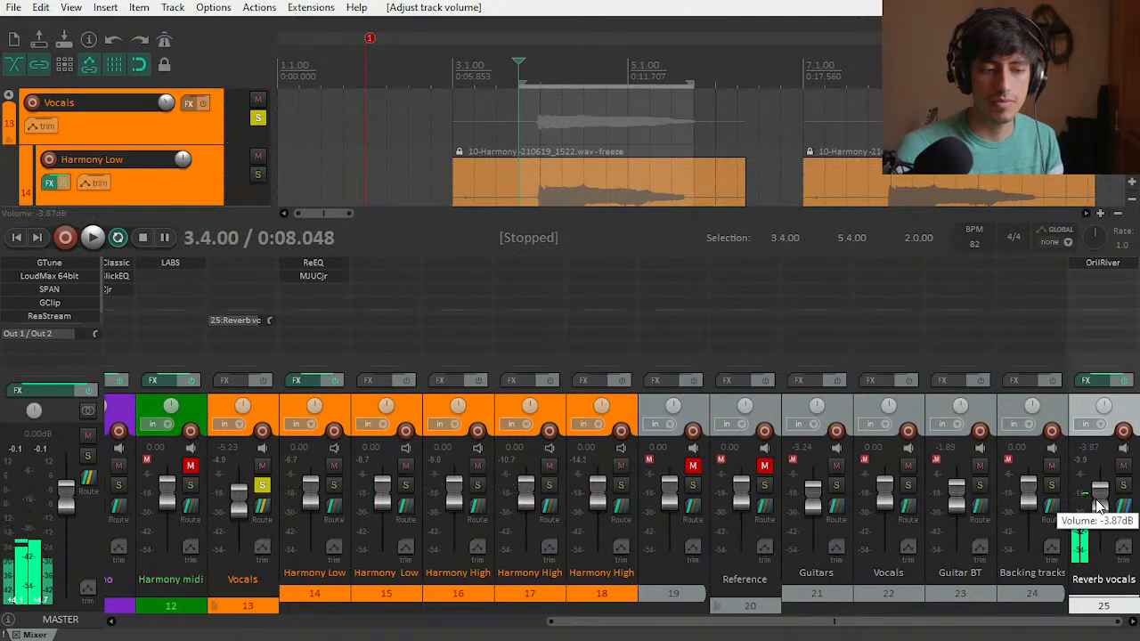
pyautogui.press('space')
pyautogui.scroll(-2, 1099, 507)
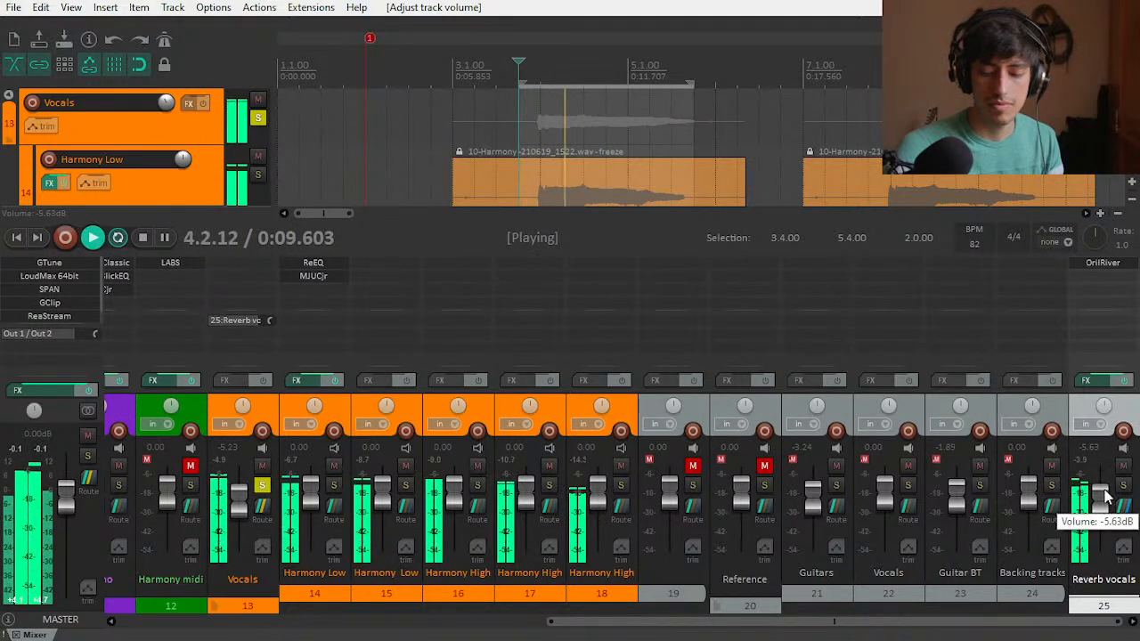
# Step: Compare the soloed vocals with and without reverb by muting and unmuting the Reverb vocals track during loop playback
pyautogui.click(1123, 466)
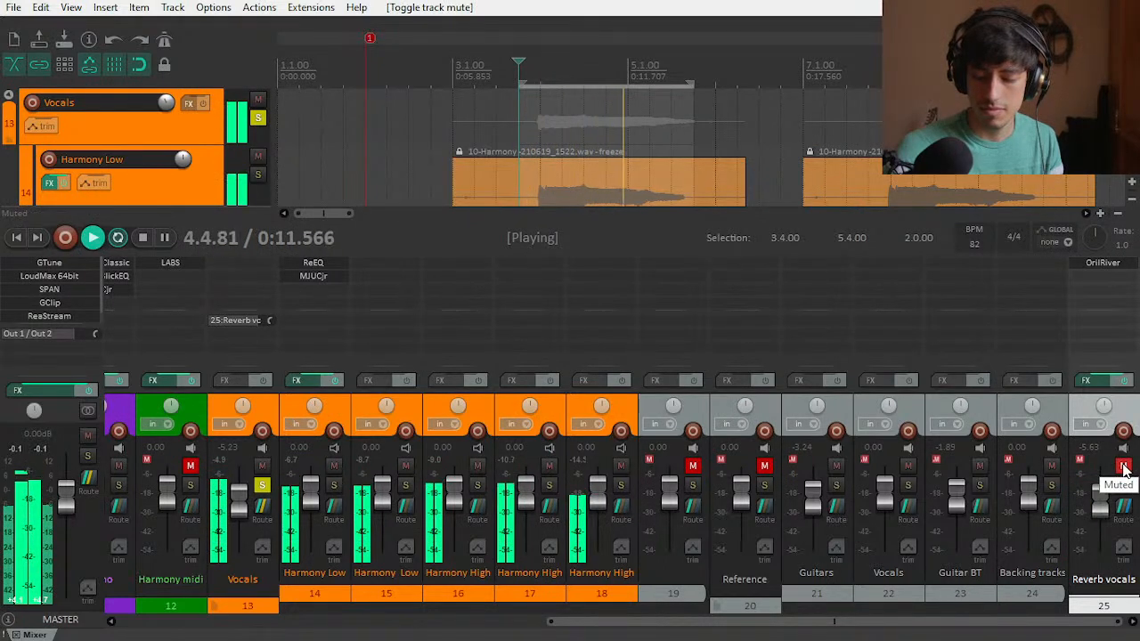
pyautogui.click(1122, 466)
pyautogui.press('space')
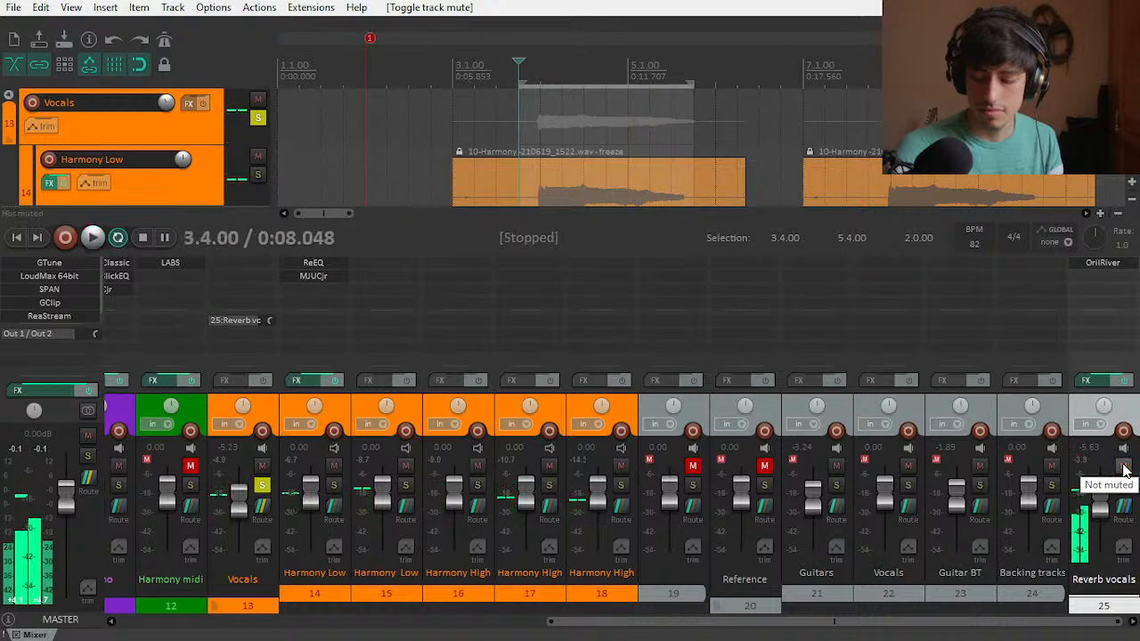
pyautogui.press('space')
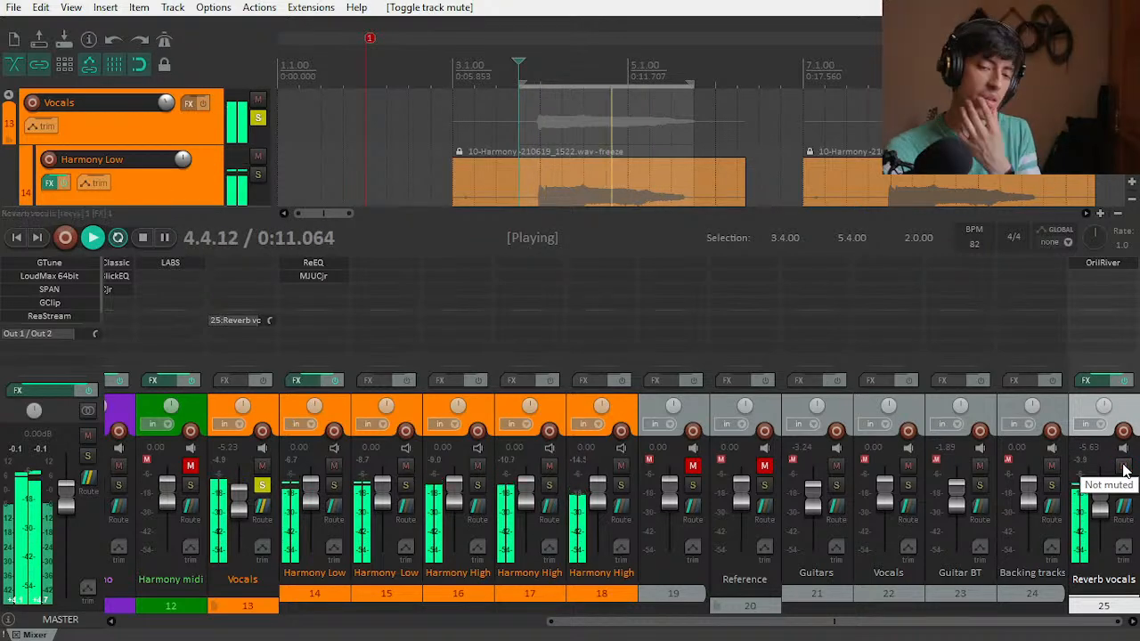
pyautogui.click(1122, 466)
pyautogui.click(1122, 466)
pyautogui.press('space')
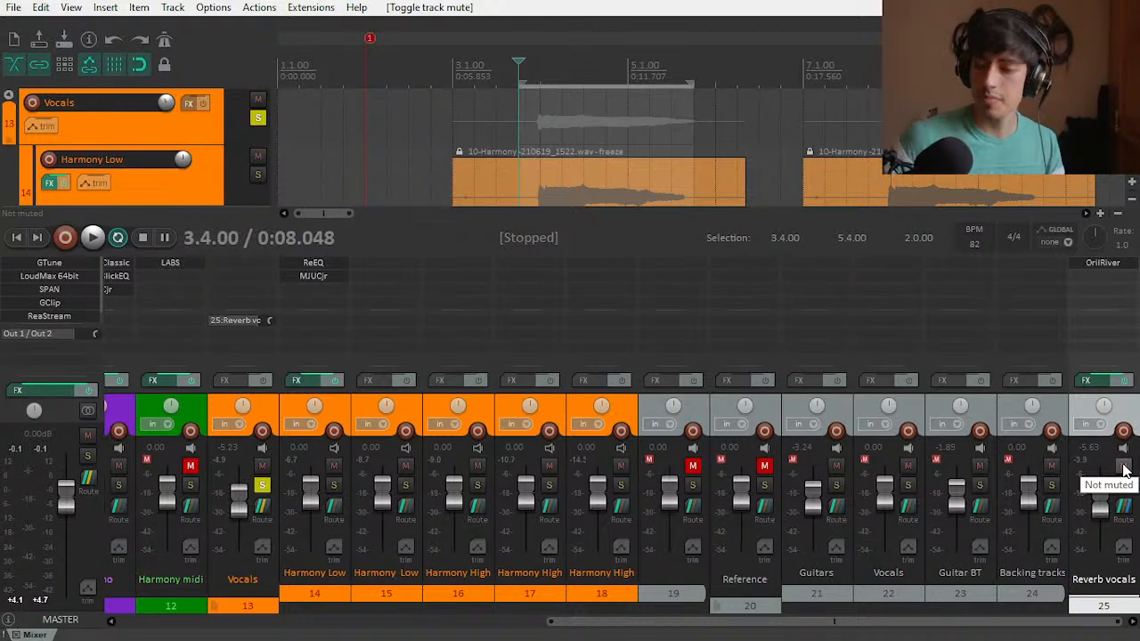
pyautogui.press('space')
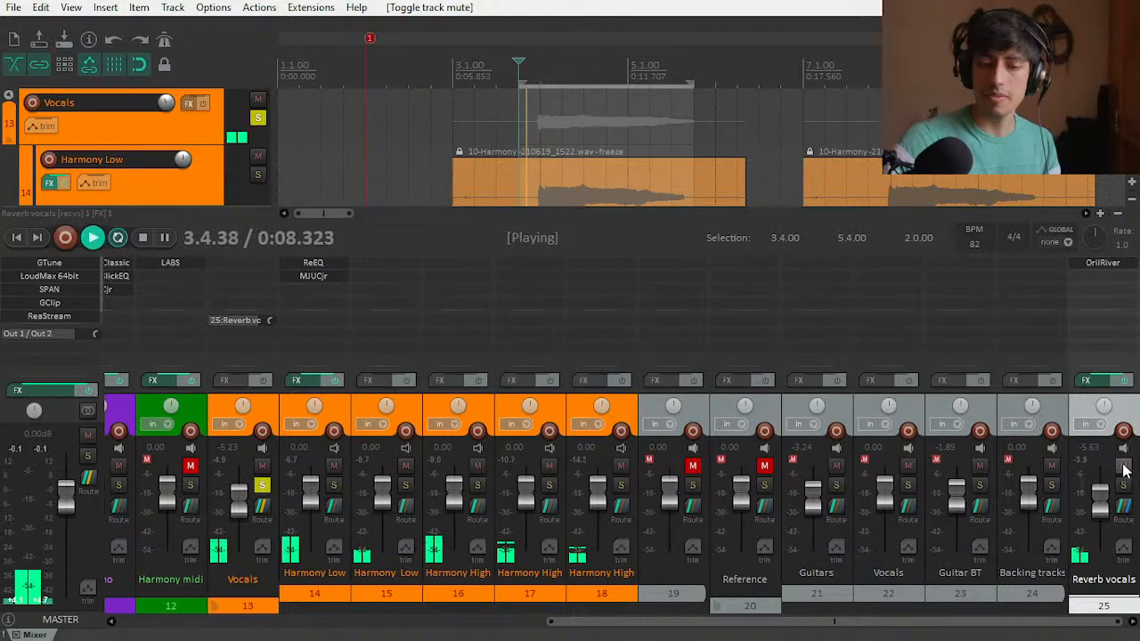
# Step: Unsolo the Vocals folder and lower the Reverb vocals volume to -9.97 dB while listening in the full mix
pyautogui.click(262, 485)
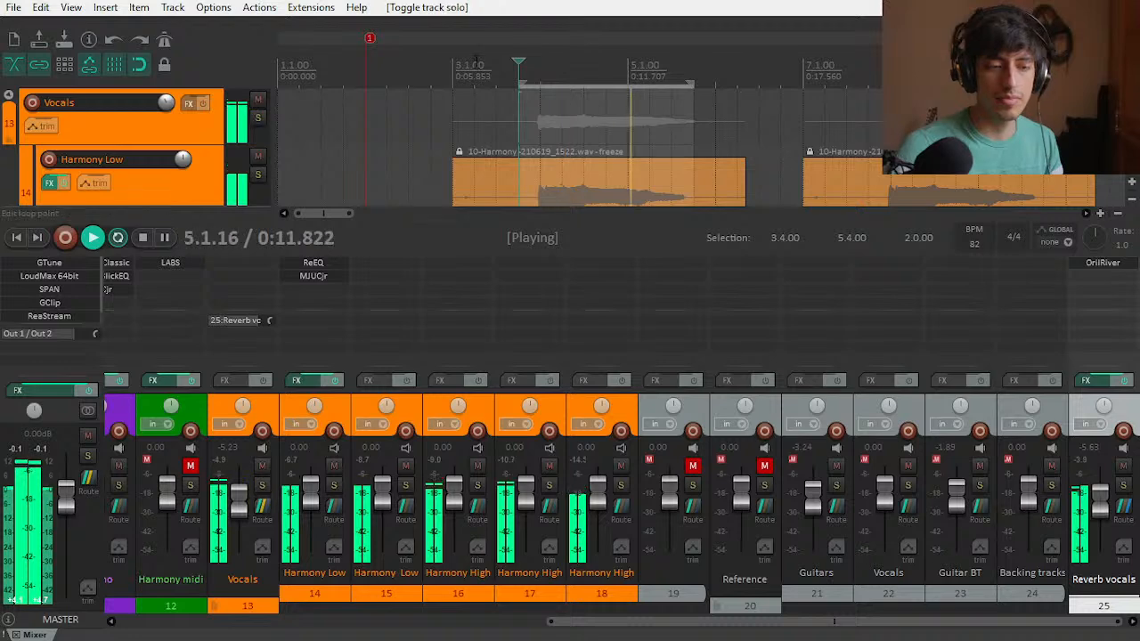
pyautogui.press('space')
pyautogui.press('space')
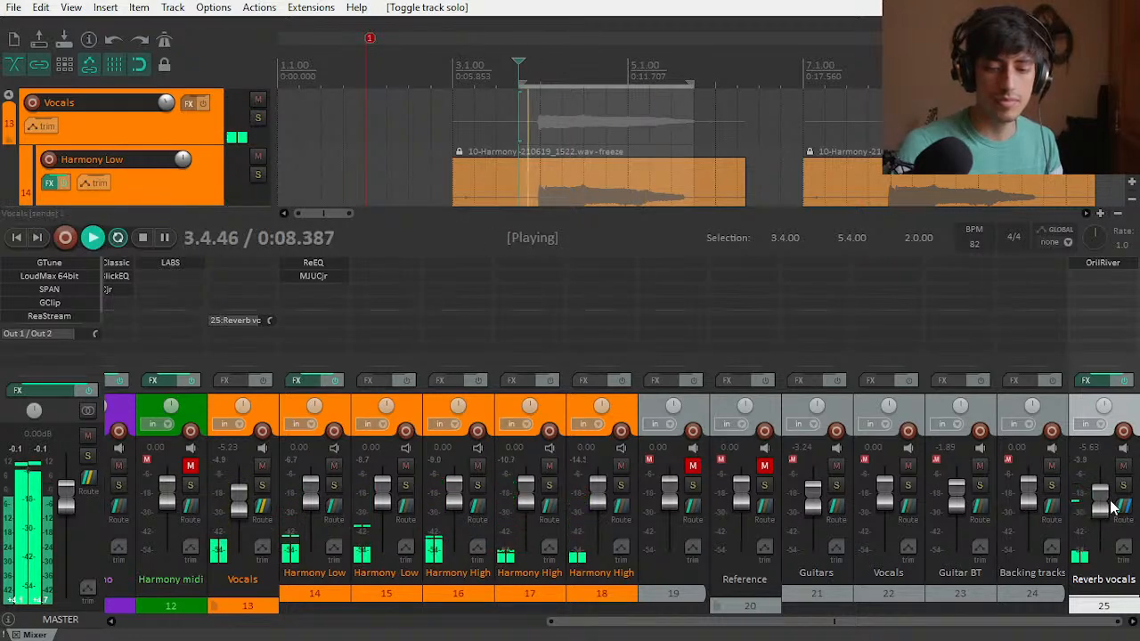
pyautogui.moveTo(1098, 508); pyautogui.dragTo(1103, 515)
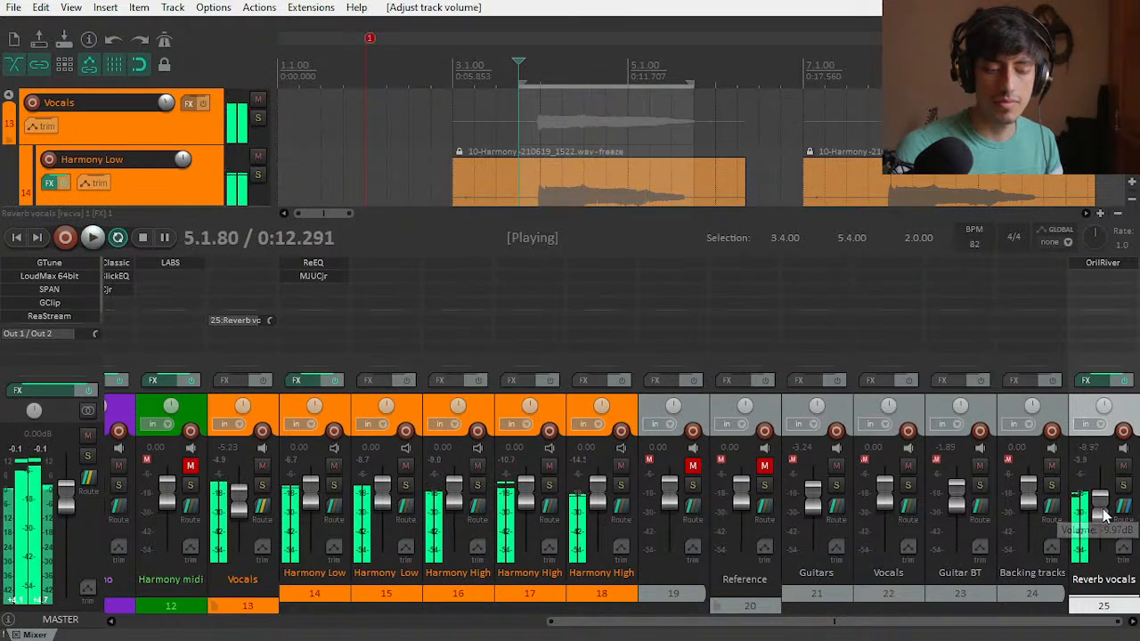
pyautogui.press('space')
pyautogui.press('space')
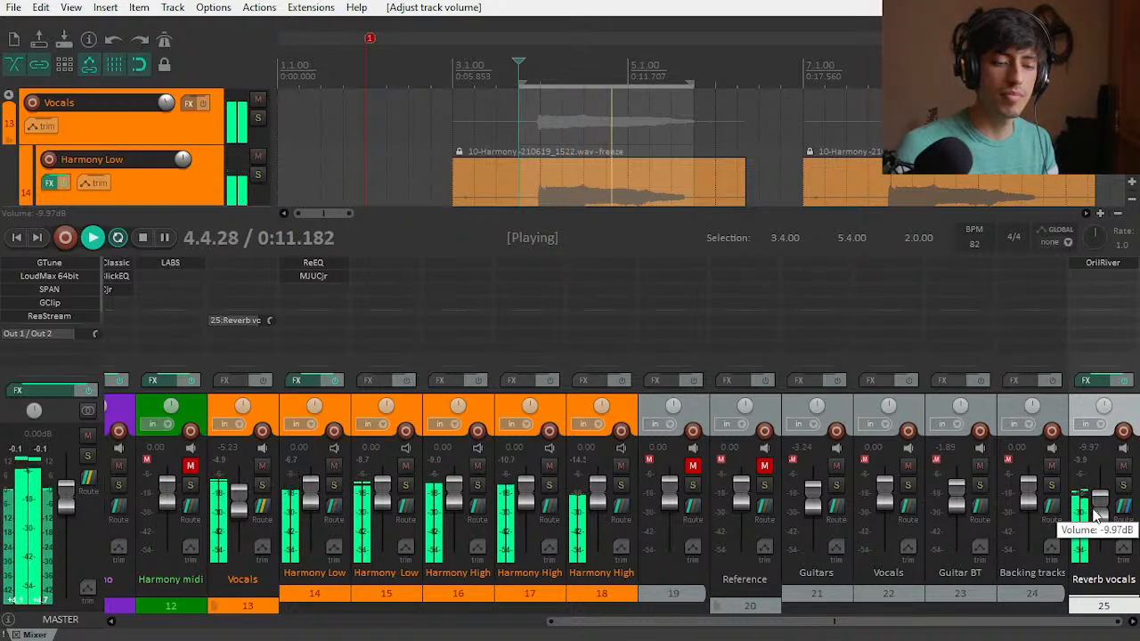
# Step: Solo the Vocals folder again and fine-tune the Reverb vocals volume to -10.0 dB during loop playback
pyautogui.press('space')
pyautogui.click(260, 485)
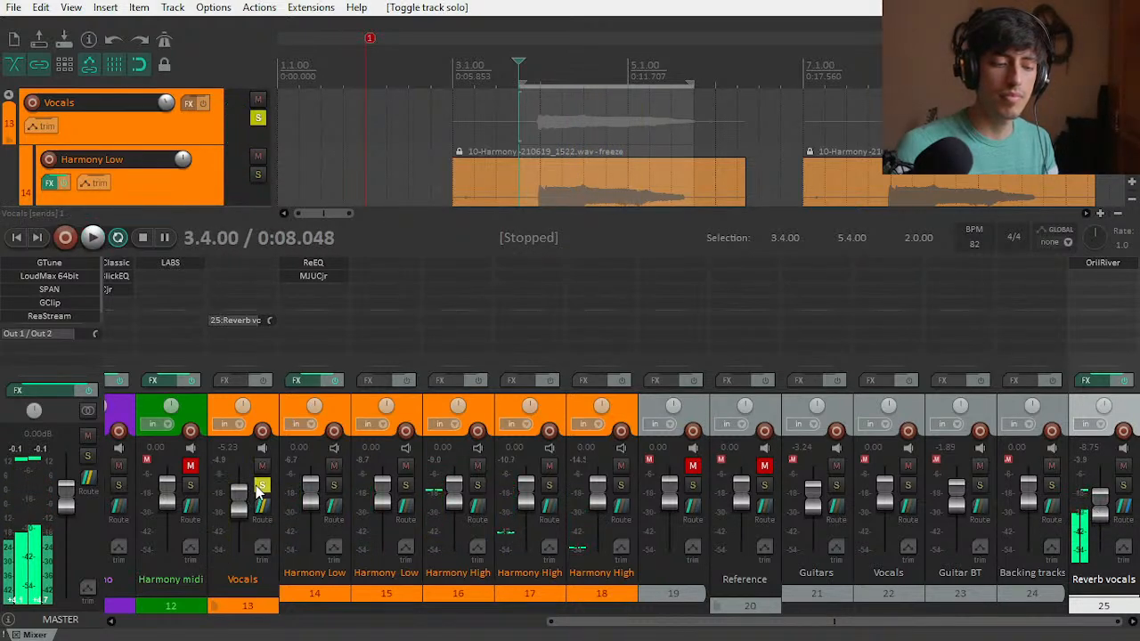
pyautogui.press('space')
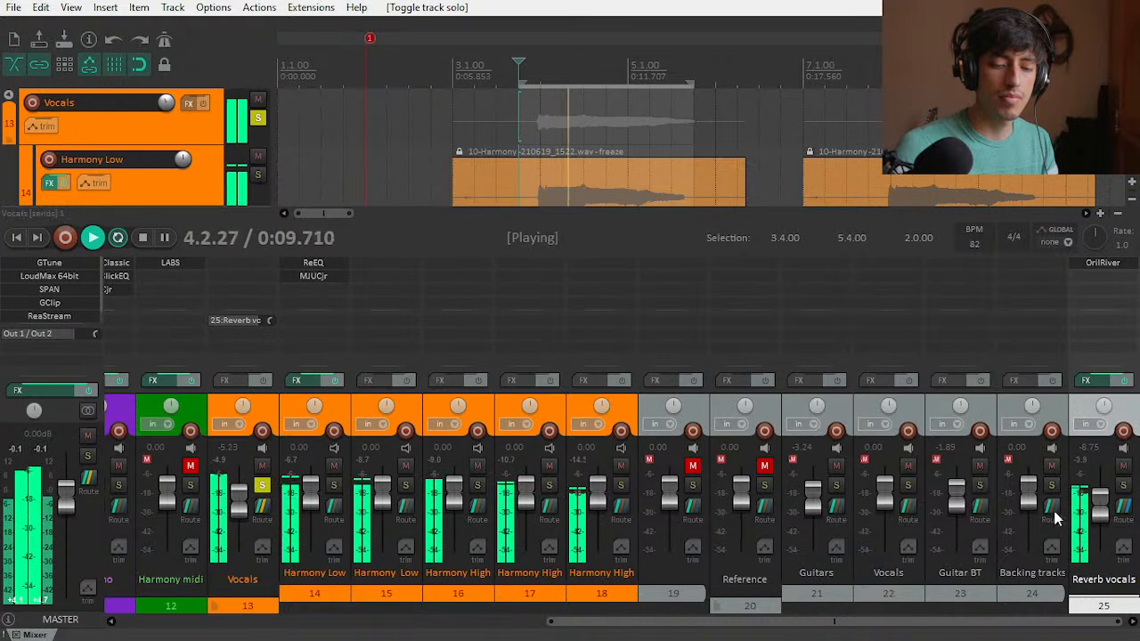
pyautogui.scroll(-2, 1102, 514)
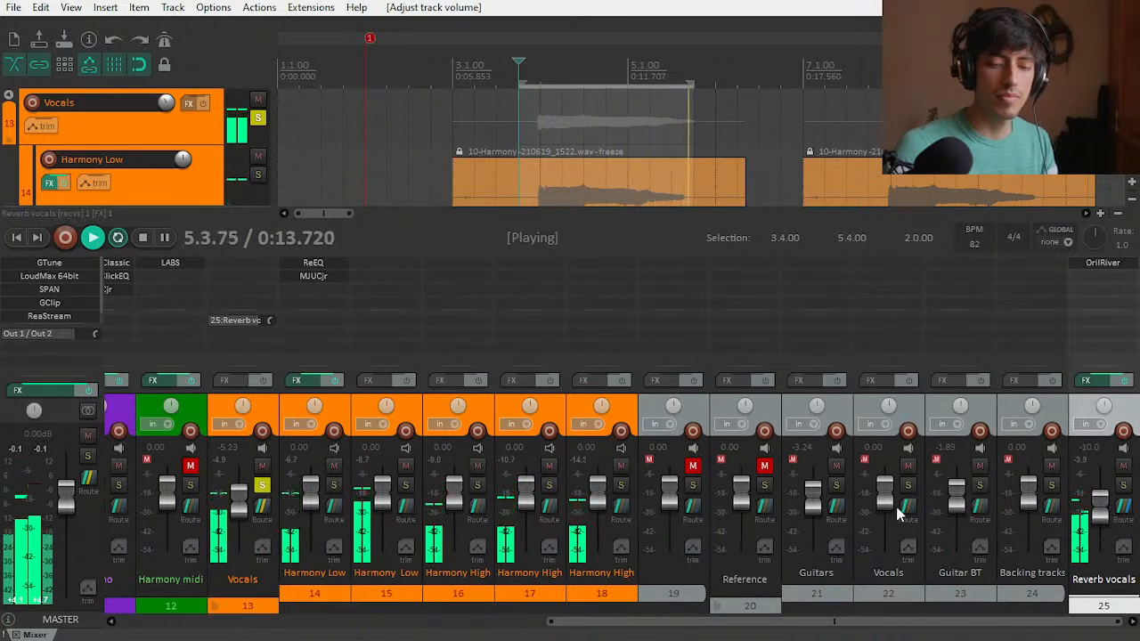
pyautogui.press('space')
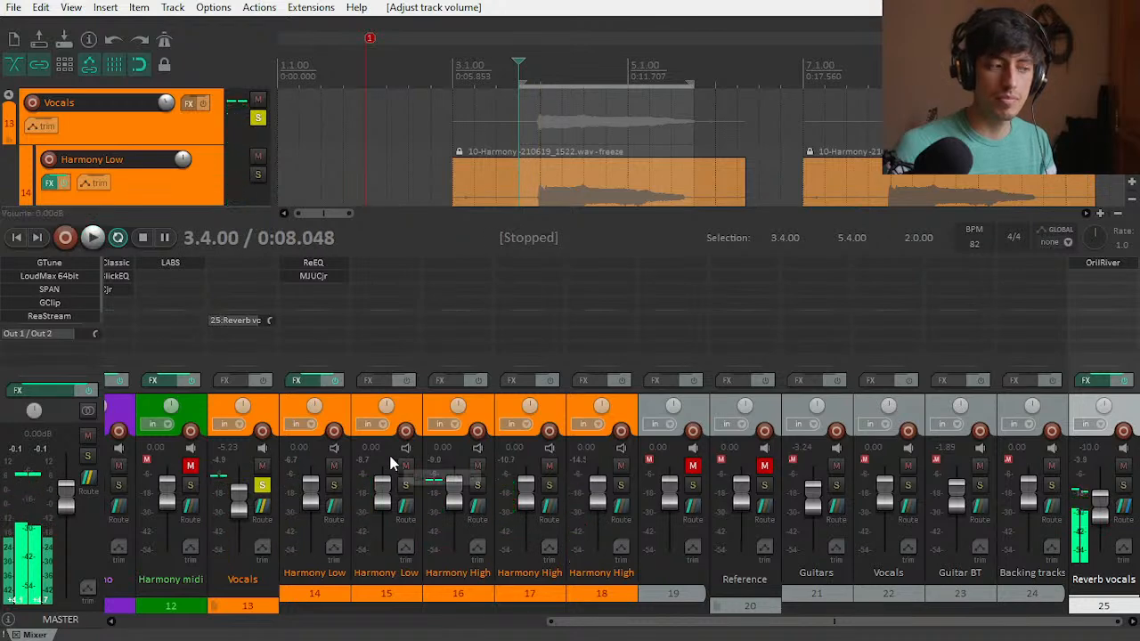
# Step: Add ReEQ after OrilRiver on the Reverb vocals track, check its spectrum during playback, and close it
pyautogui.doubleClick(1088, 272)
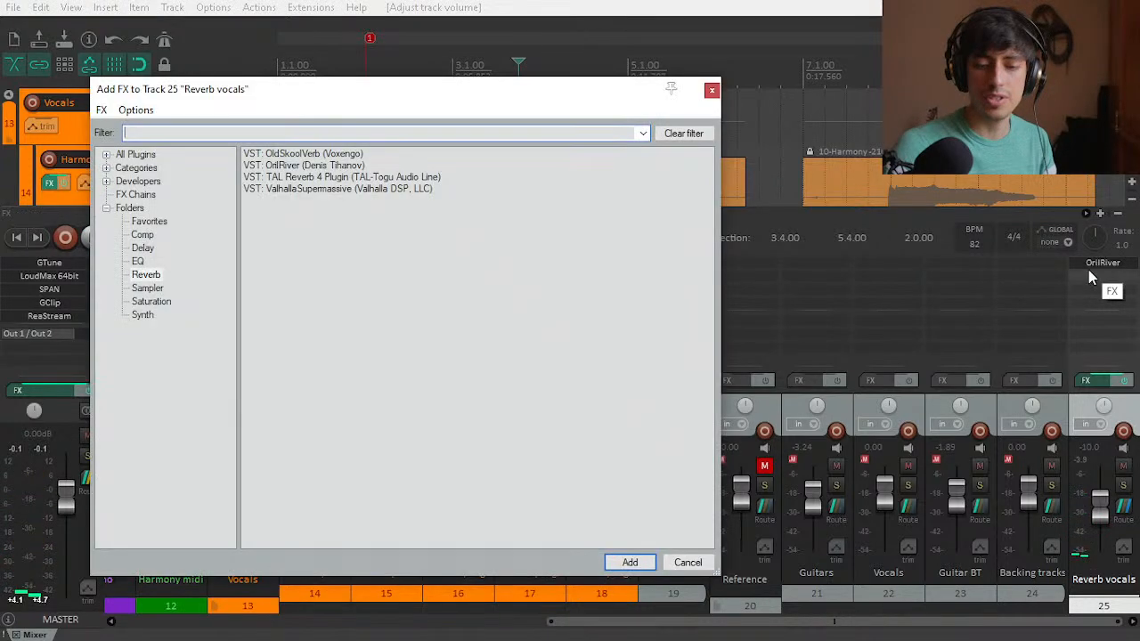
pyautogui.click(138, 261)
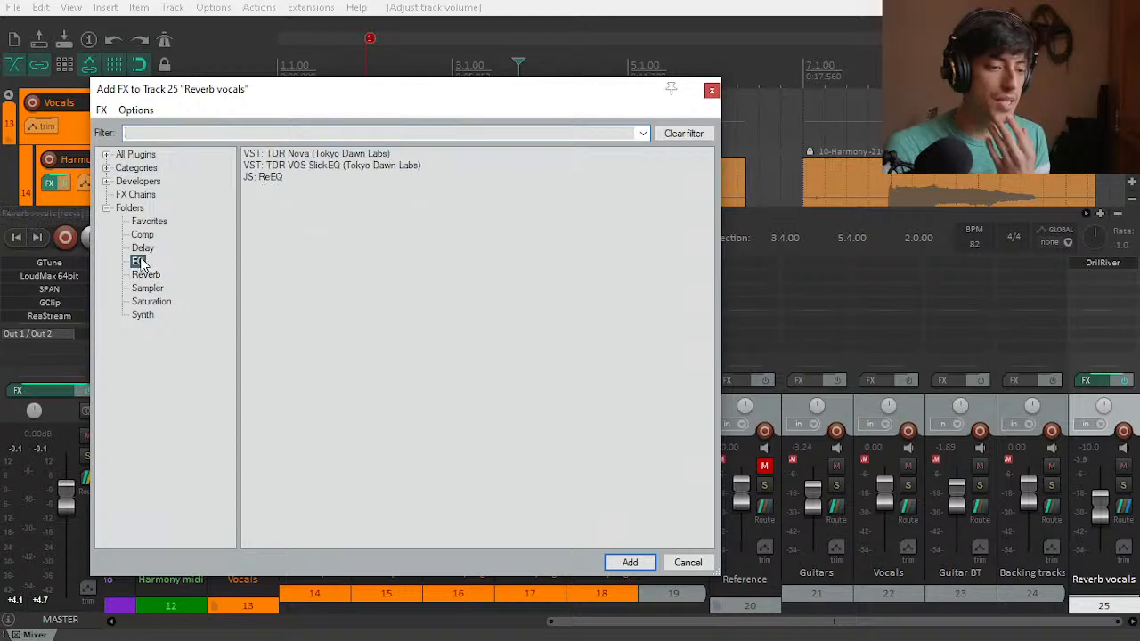
pyautogui.doubleClick(267, 178)
pyautogui.press('space')
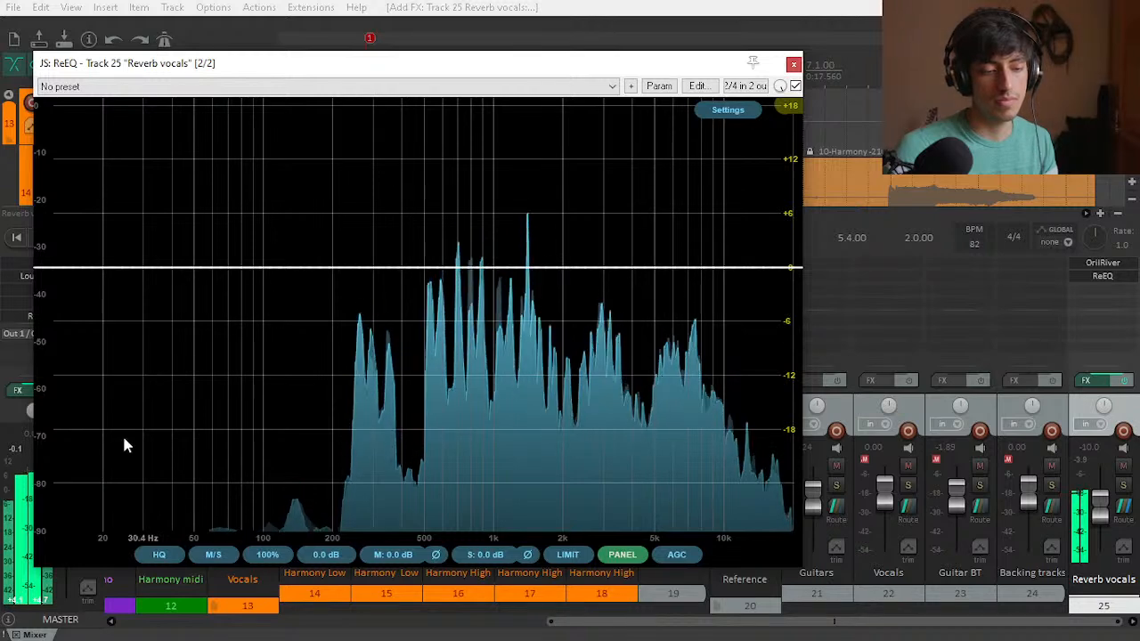
pyautogui.click(793, 63)
pyautogui.press('space')
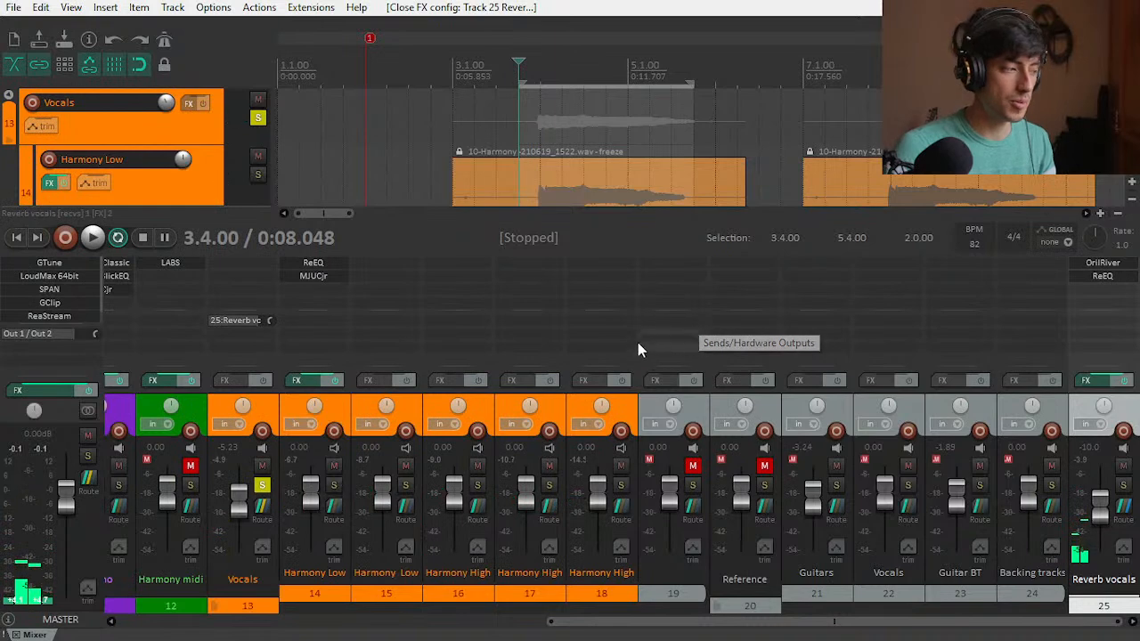
# Step: Copy ReEQ and MJUCjr from Harmony Low track 14 to the other harmony tracks, 15 through 18
pyautogui.press('space')
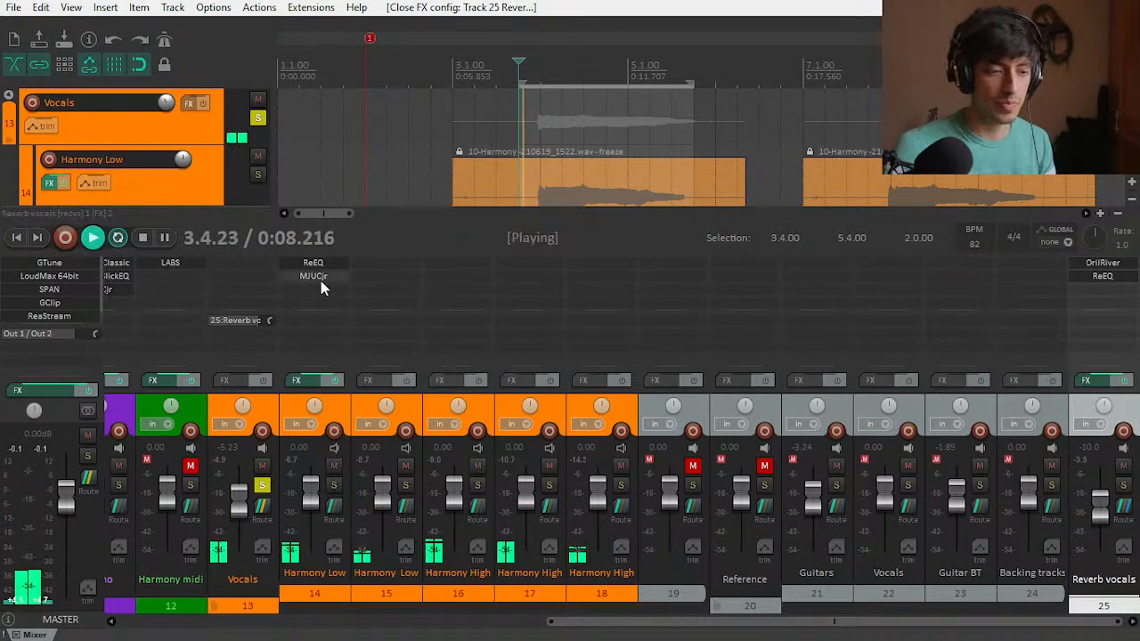
pyautogui.press('space')
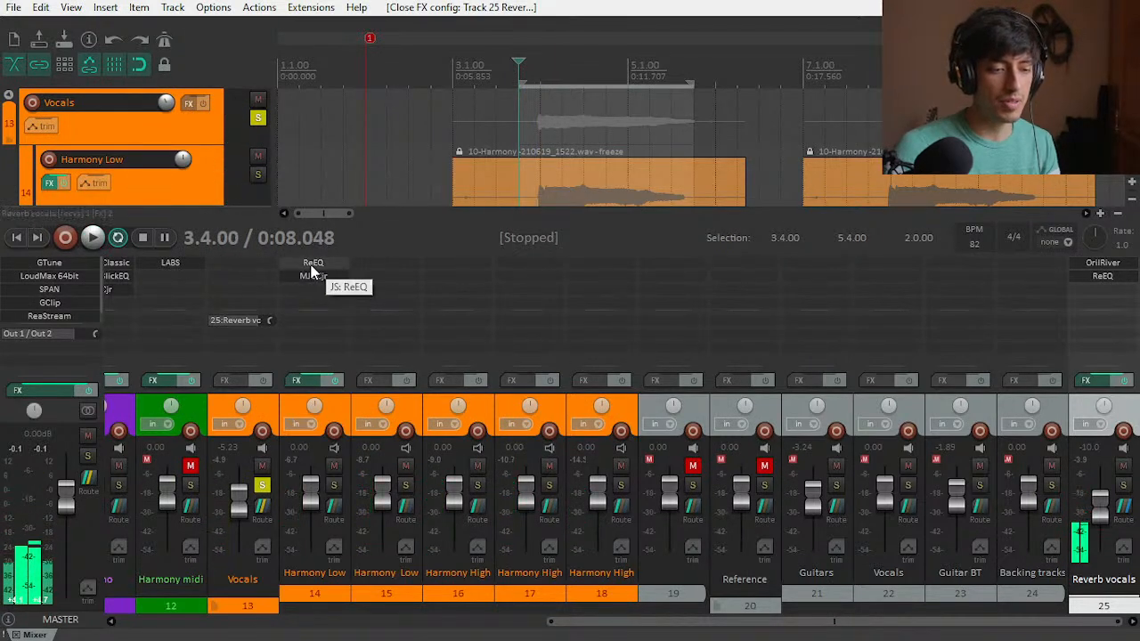
pyautogui.moveTo(312, 269); pyautogui.dragTo(366, 259)
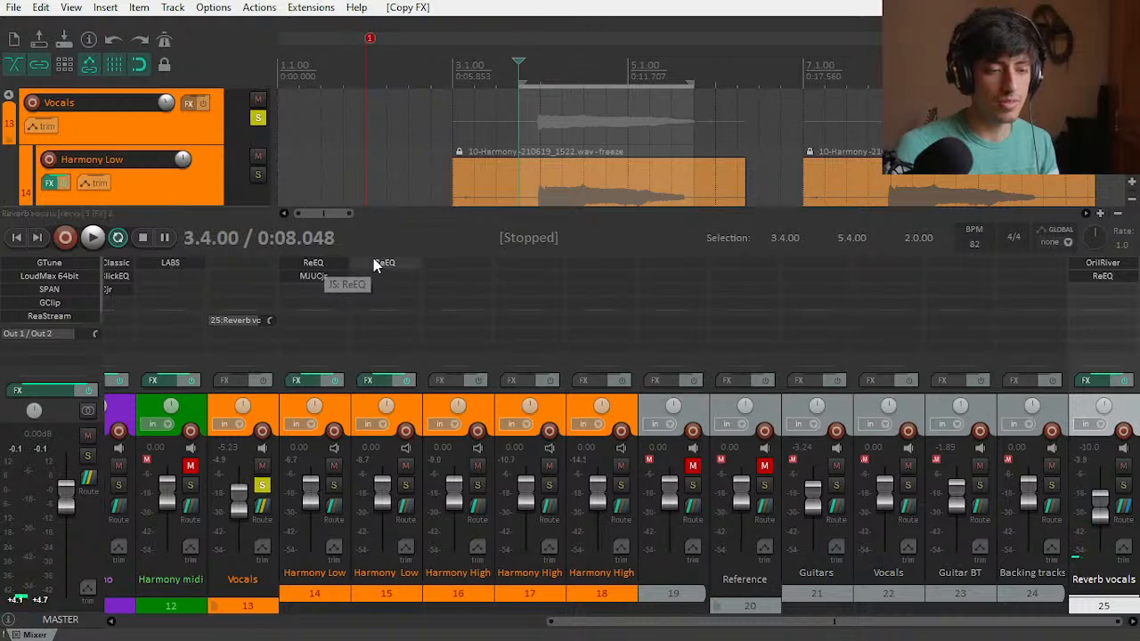
pyautogui.moveTo(436, 274); pyautogui.dragTo(530, 267)
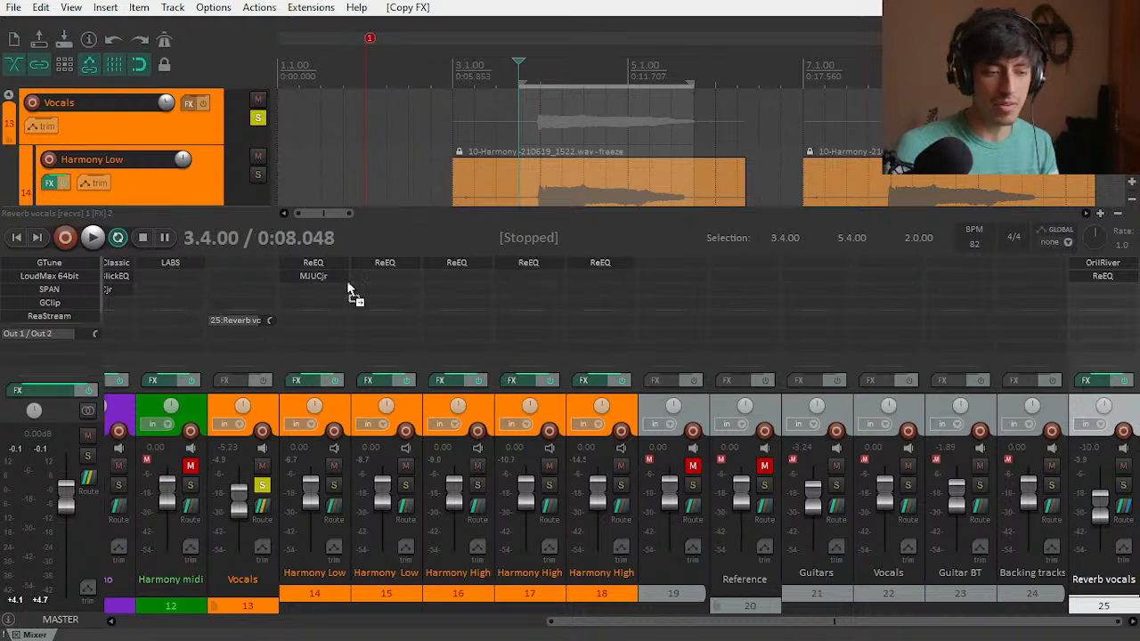
pyautogui.moveTo(442, 281); pyautogui.dragTo(593, 275)
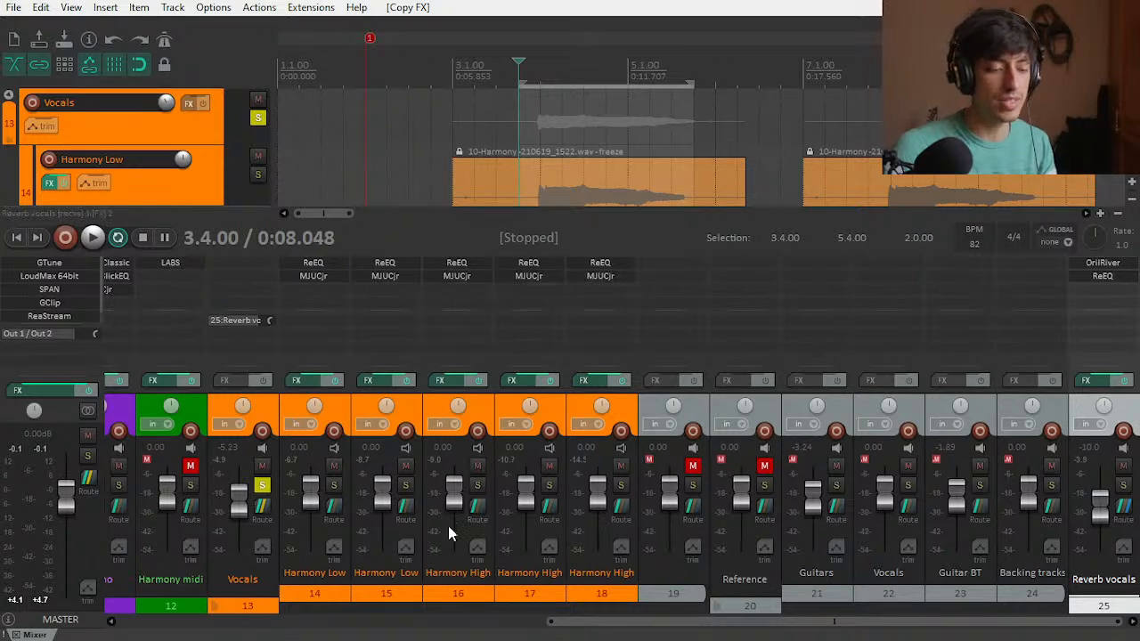
# Step: Solo Harmony High track 16, lower its MJUCjr Compress to 17.9 during playback, and close the plugin
pyautogui.click(457, 577)
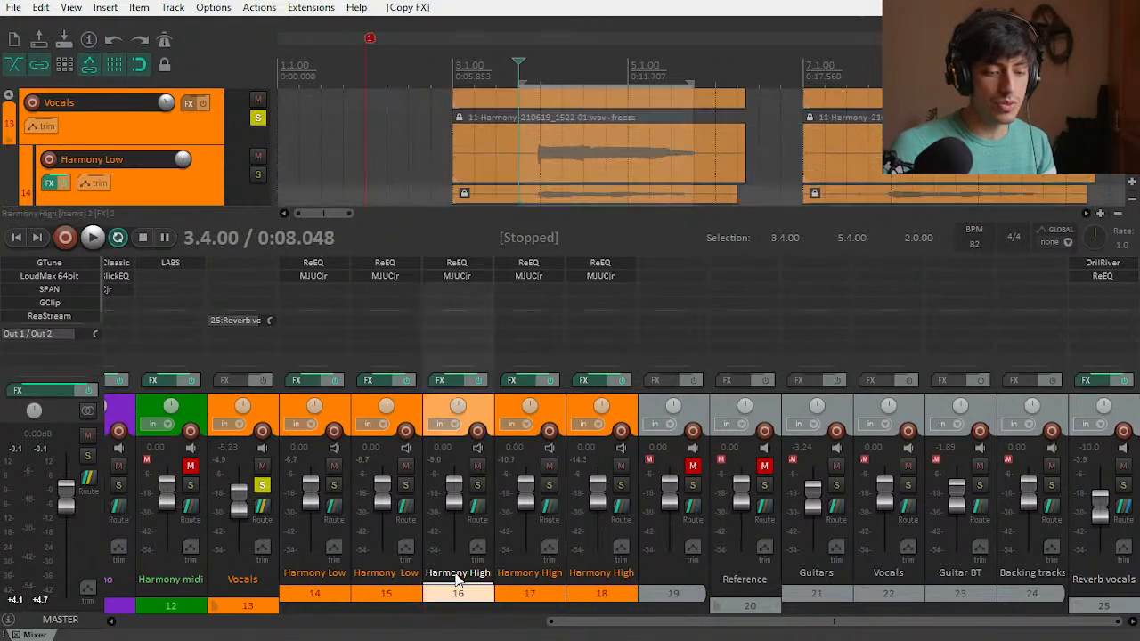
pyautogui.click(457, 277)
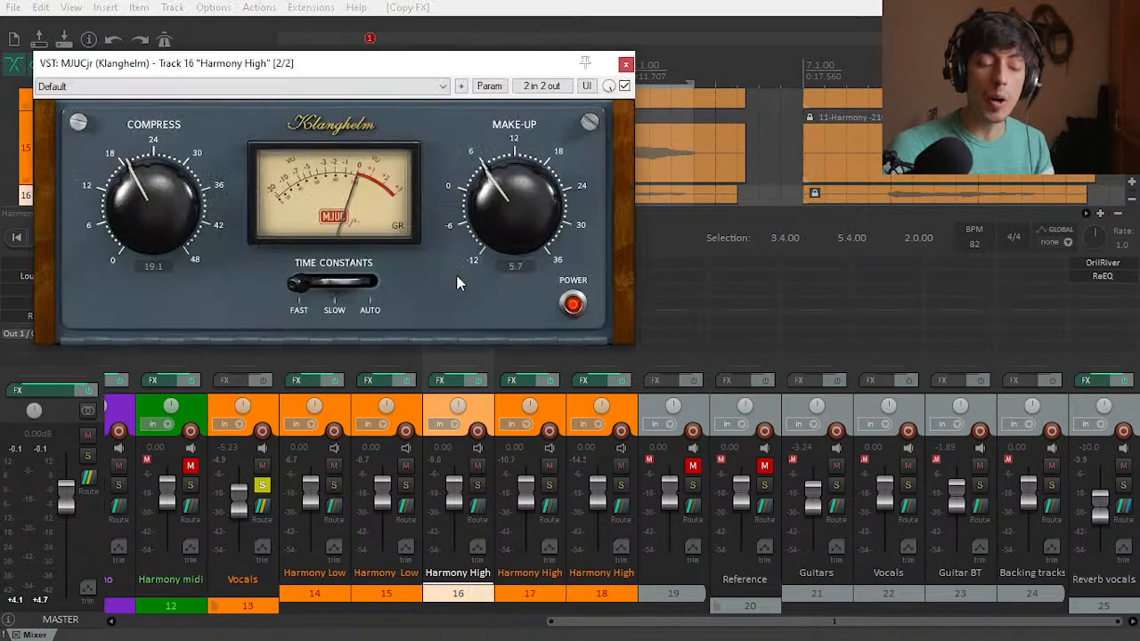
pyautogui.click(476, 485)
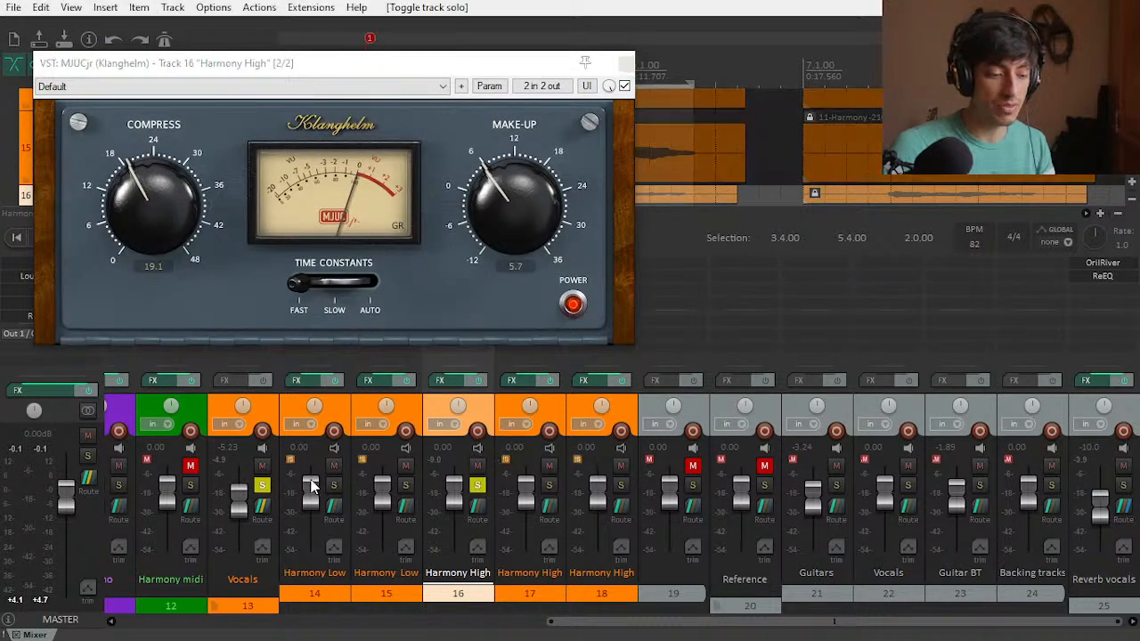
pyautogui.press('space')
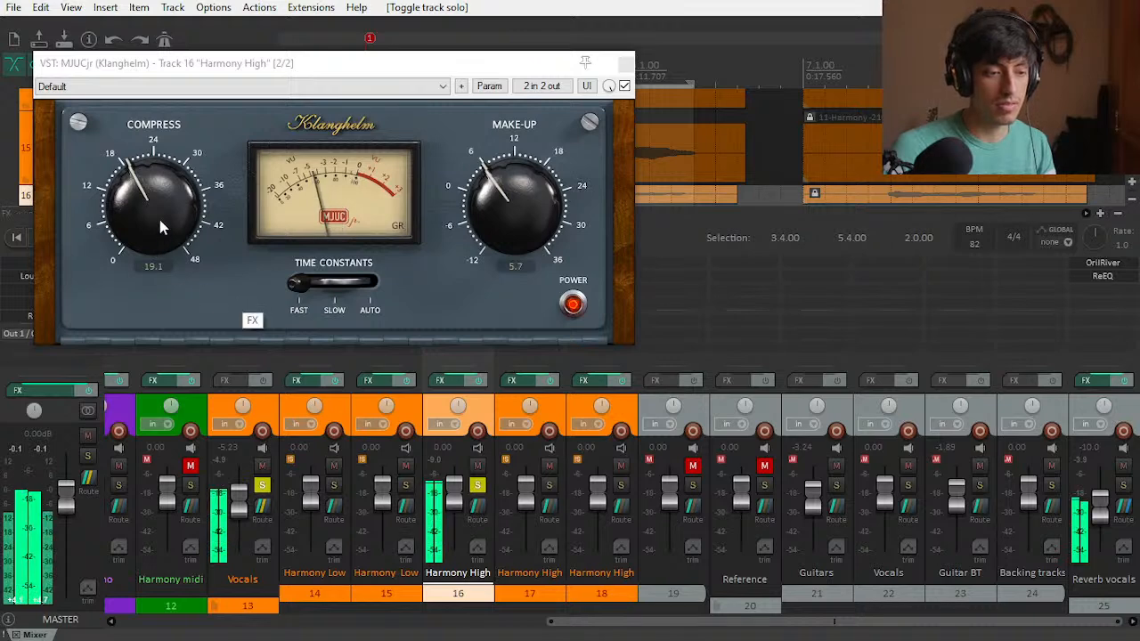
pyautogui.scroll(-1, 151, 218)
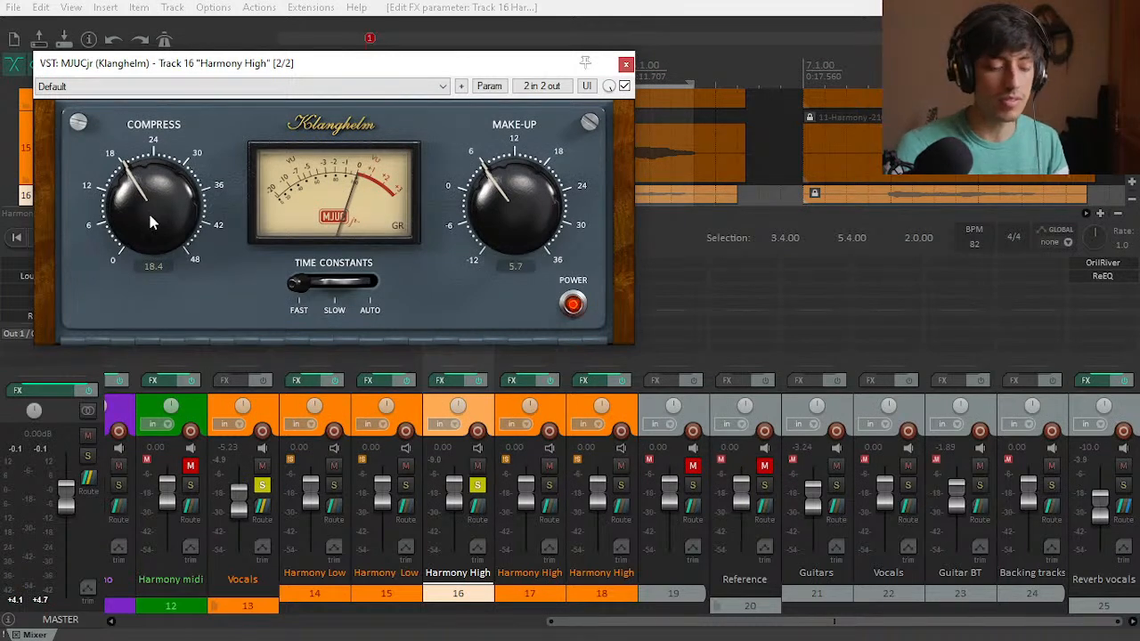
pyautogui.moveTo(289, 285); pyautogui.dragTo(188, 284)
pyautogui.scroll(-1, 133, 191)
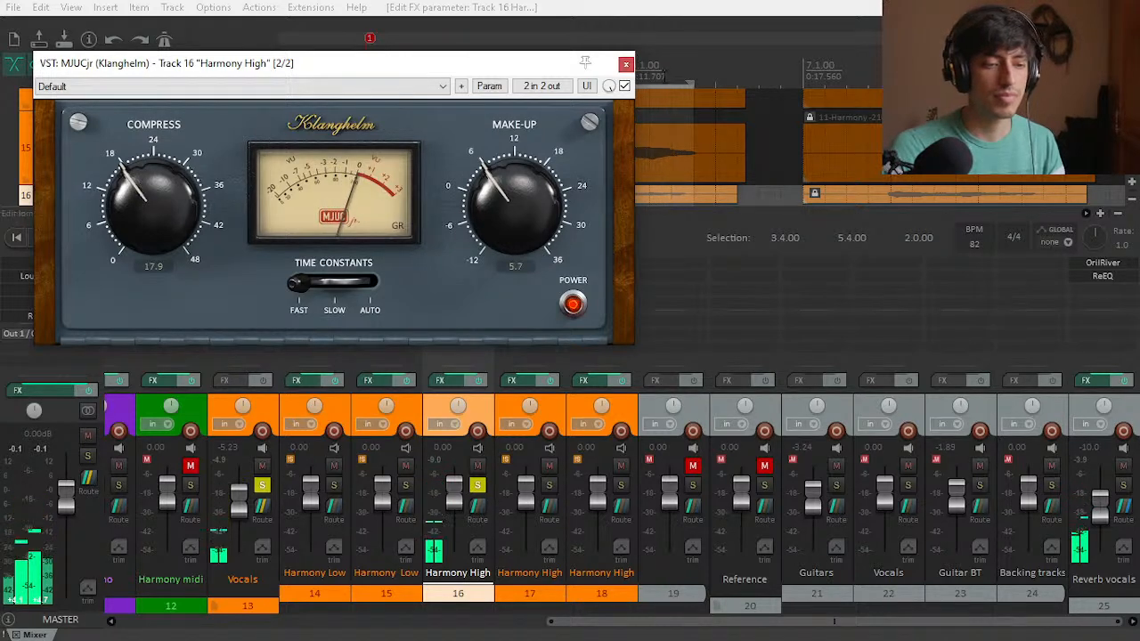
pyautogui.press('space')
pyautogui.press('Escape')
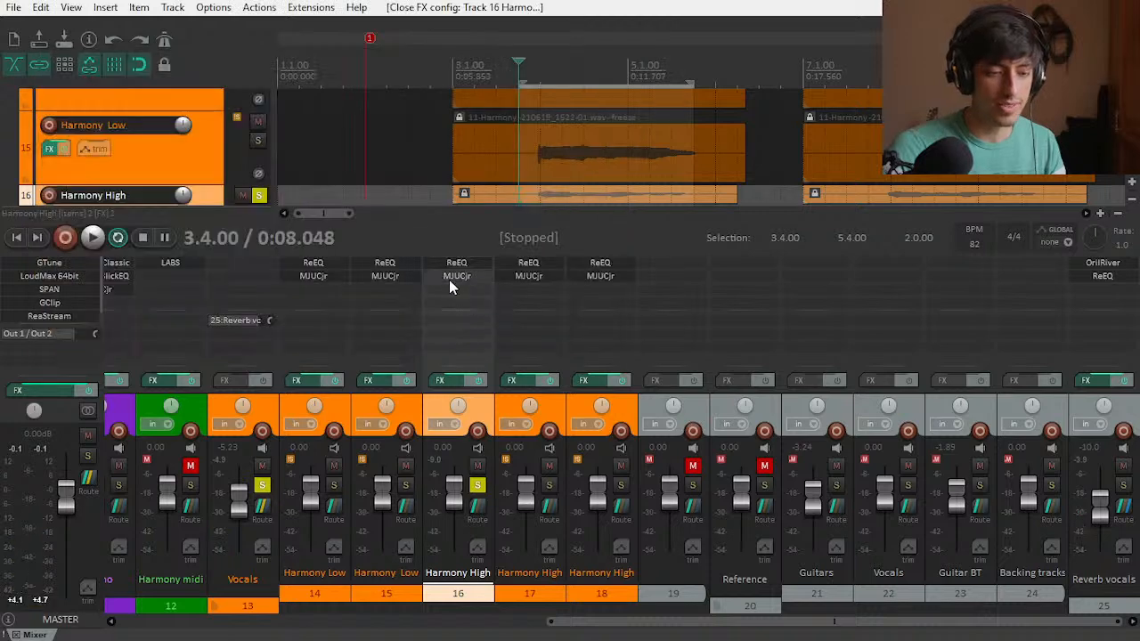
# Step: Replace MJUCjr on the other Harmony High tracks with copies of track 16's MJUCjr
pyautogui.moveTo(534, 281); pyautogui.dragTo(528, 287)
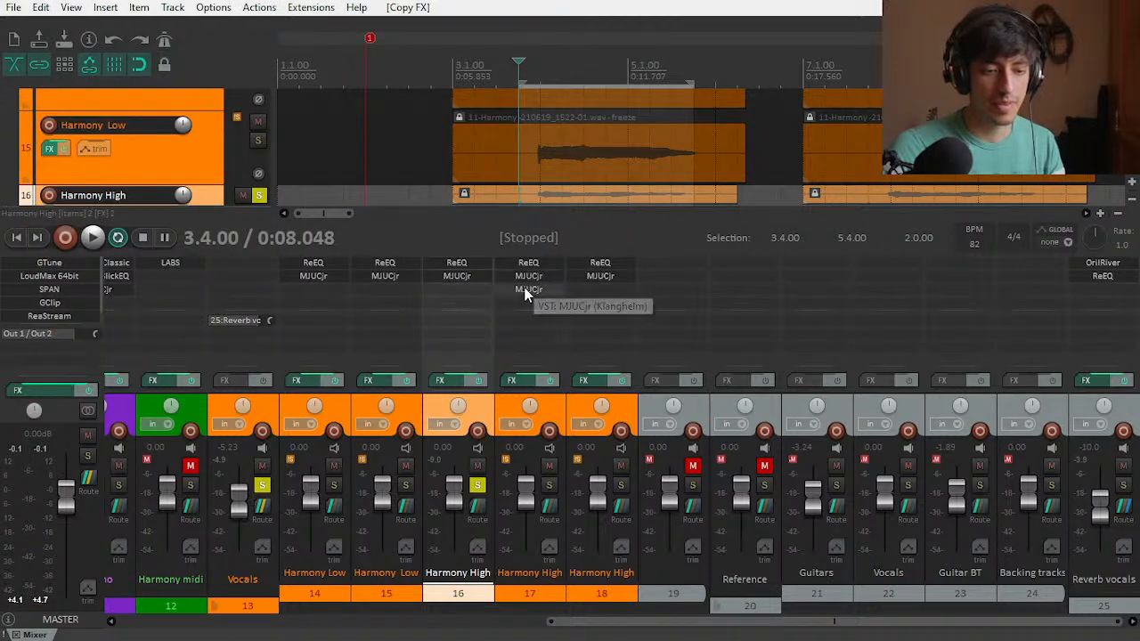
pyautogui.press('Delete')
pyautogui.moveTo(531, 284); pyautogui.dragTo(541, 276)
pyautogui.doubleClick(593, 298)
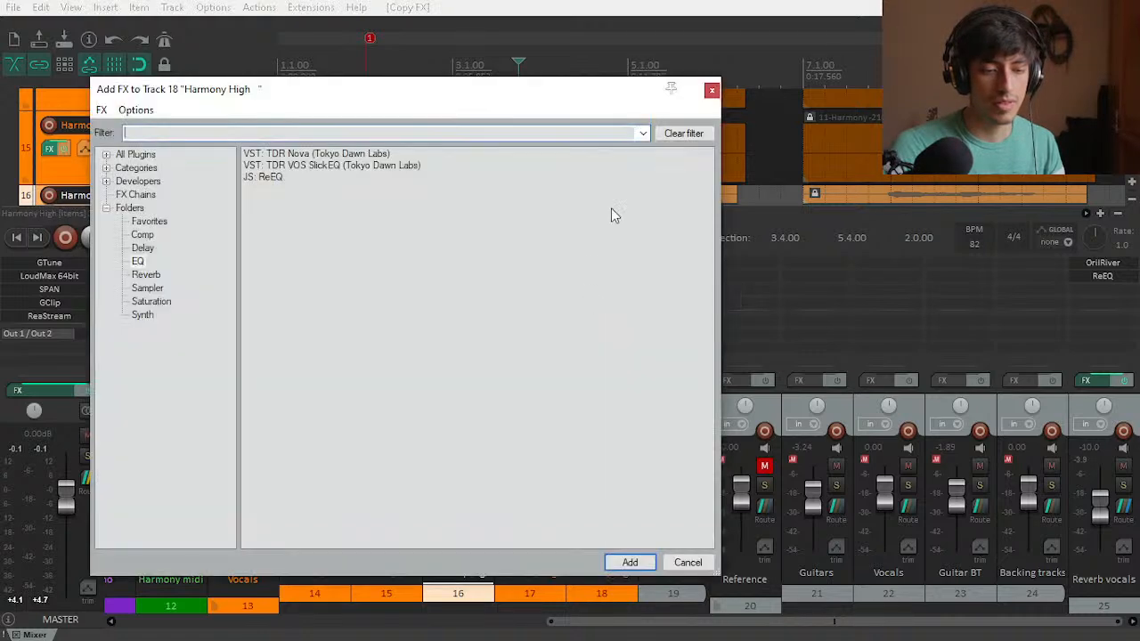
pyautogui.click(712, 90)
# Step: Solo Harmony High track 18 instead of track 16, raise its MJUCjr Compress to 20.5 during playback, and close the plugin
pyautogui.click(620, 485)
pyautogui.click(477, 485)
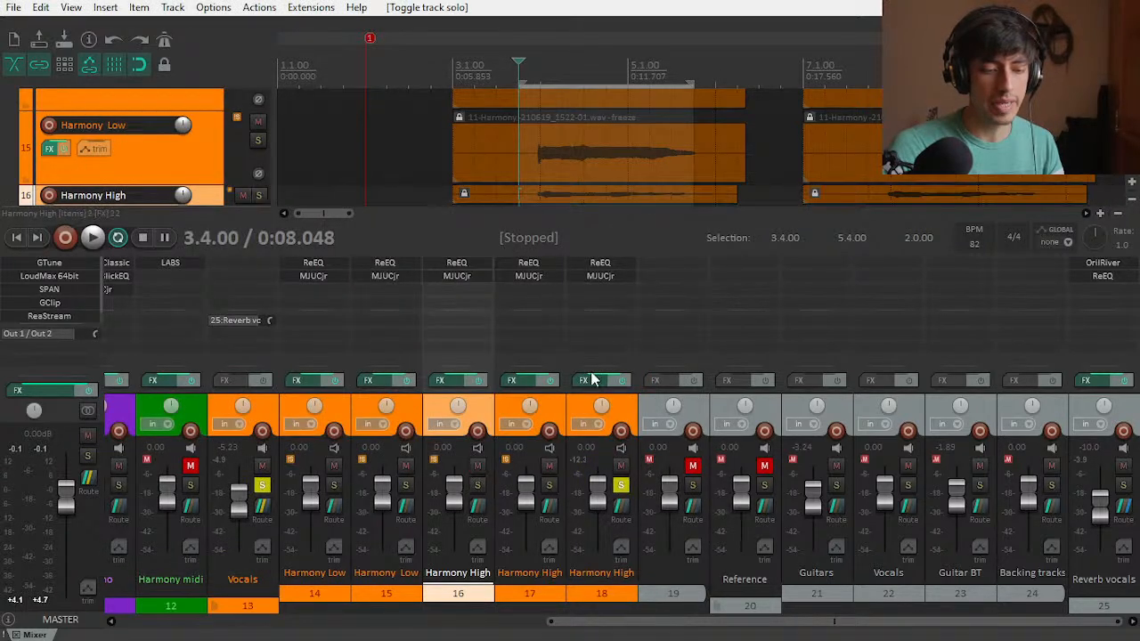
pyautogui.click(602, 278)
pyautogui.press('space')
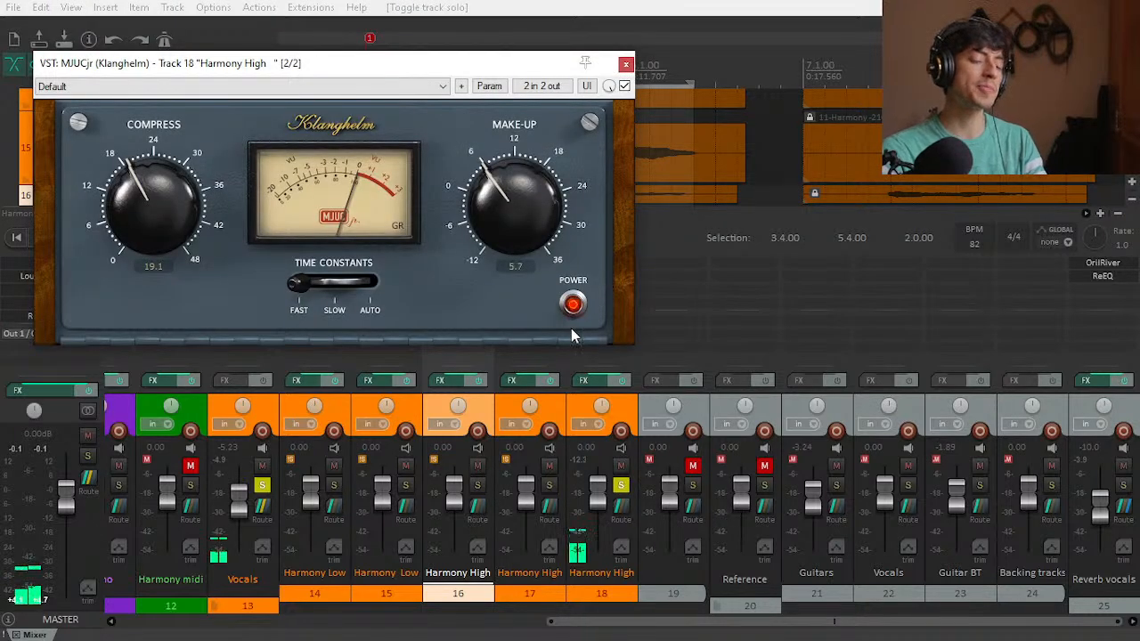
pyautogui.scroll(2, 165, 200)
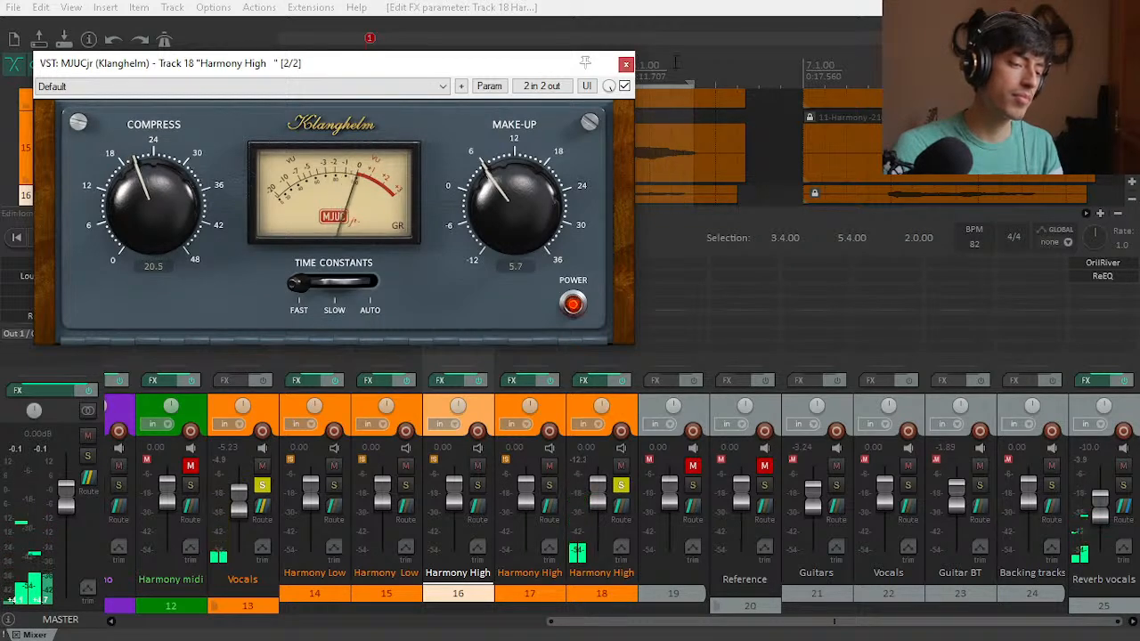
pyautogui.click(626, 63)
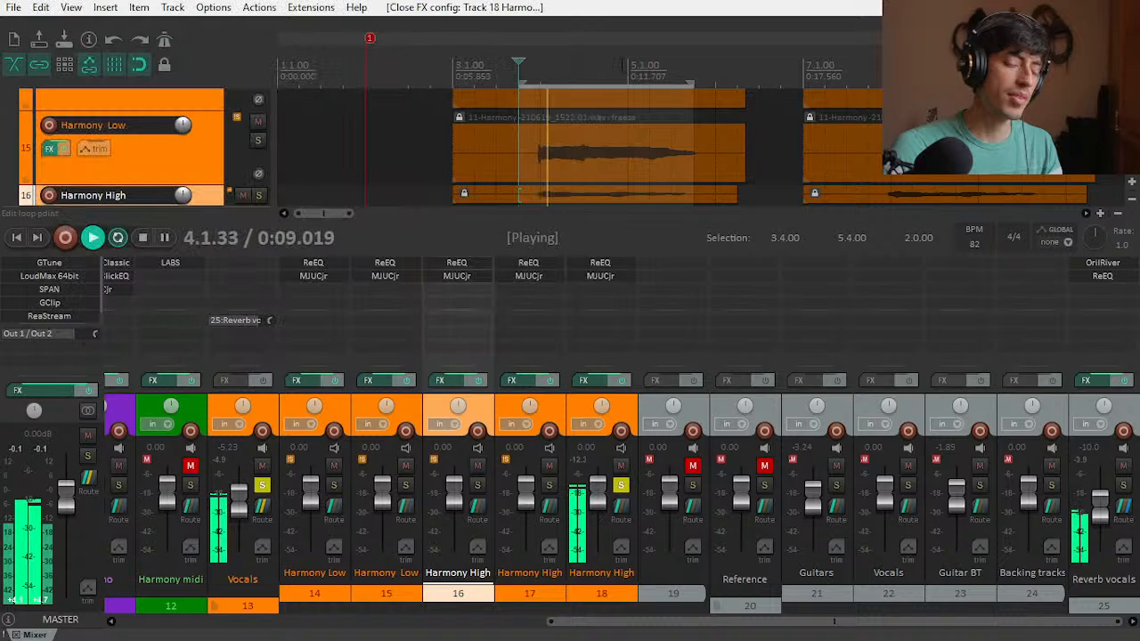
# Step: Compare playback with and without effects by bypassing and re-enabling the effects on Harmony High track 18 and Reverb vocals
pyautogui.press('space')
pyautogui.press('space')
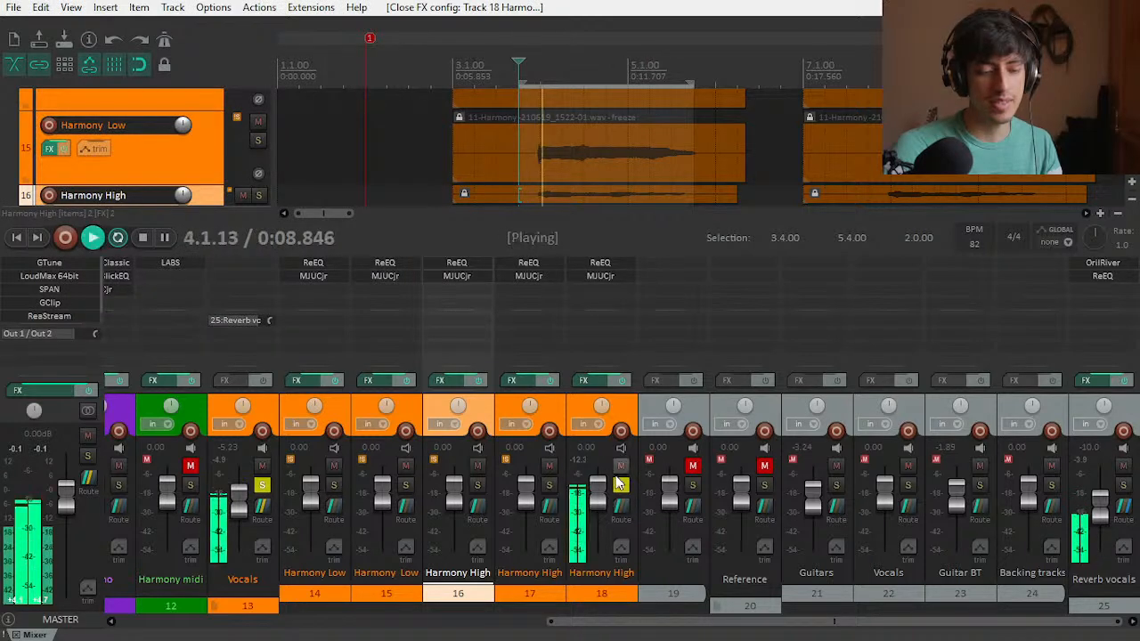
pyautogui.click(621, 380)
pyautogui.click(1122, 380)
pyautogui.press('space')
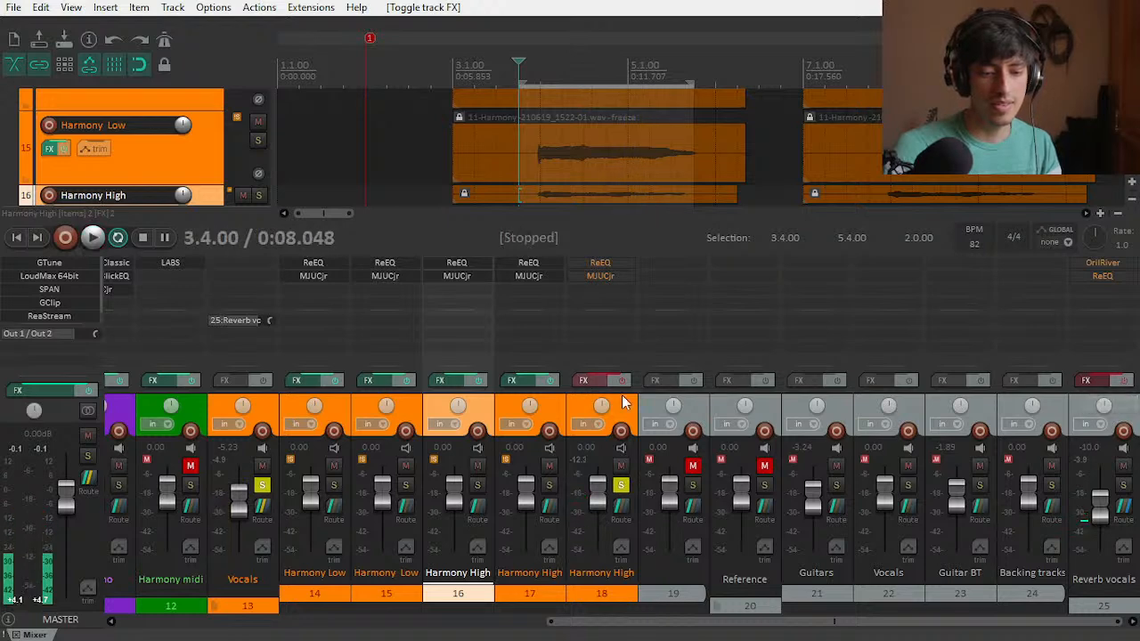
pyautogui.press('space')
pyautogui.click(621, 380)
pyautogui.click(1123, 380)
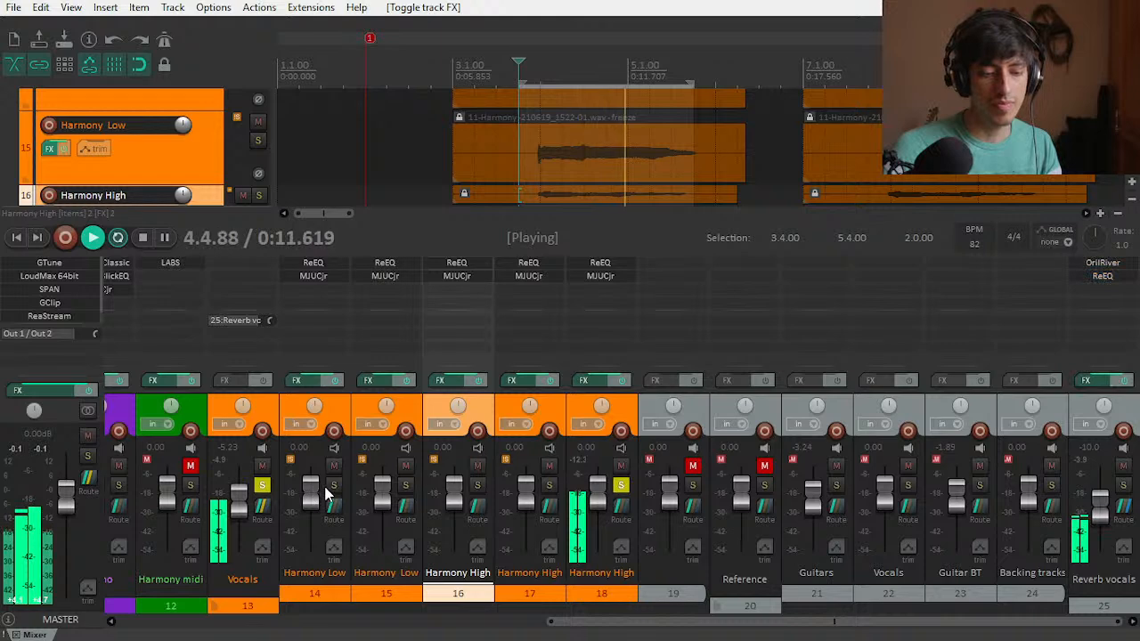
# Step: Unsolo Harmony High track 18 and the Vocals folder, auditioning the harmonies together and in the full mix
pyautogui.click(621, 485)
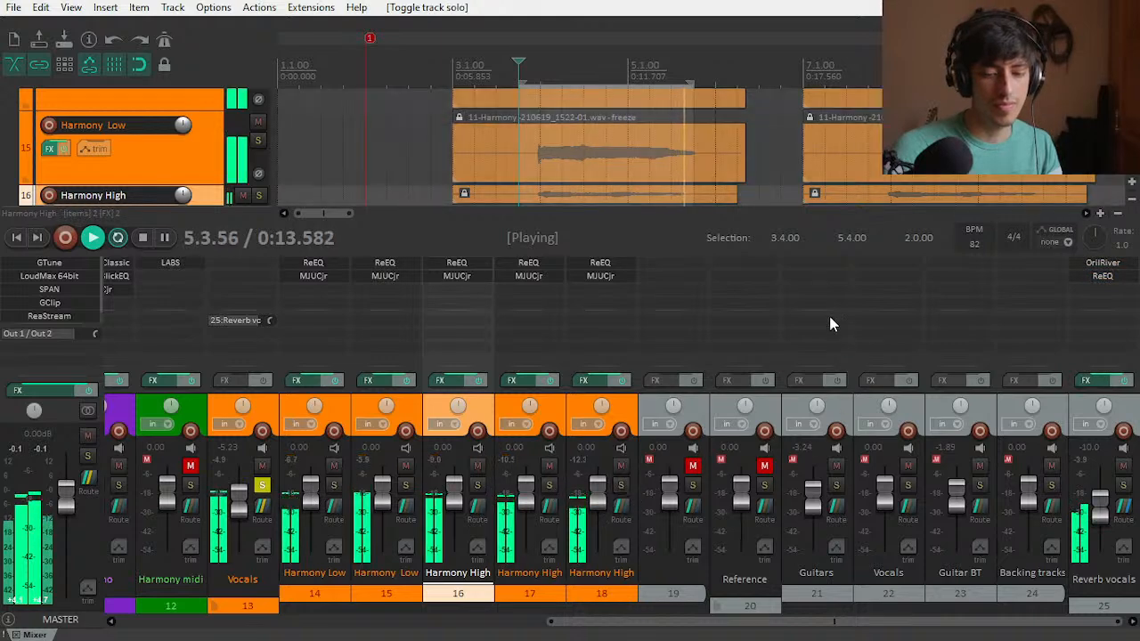
pyautogui.press('space')
pyautogui.press('space')
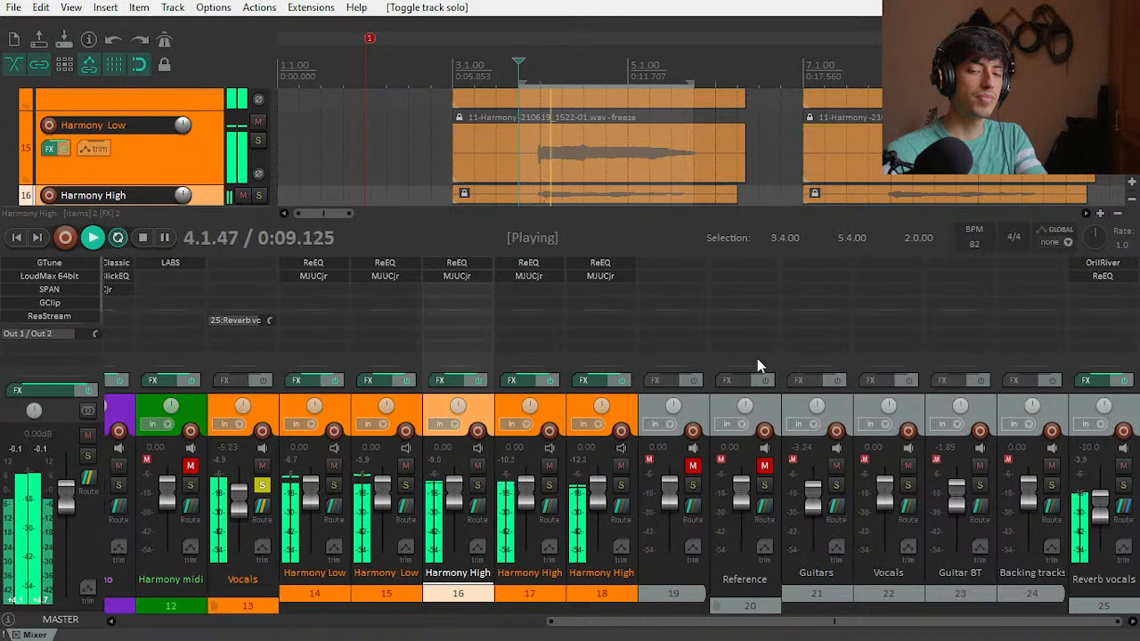
pyautogui.press('space')
pyautogui.press('space')
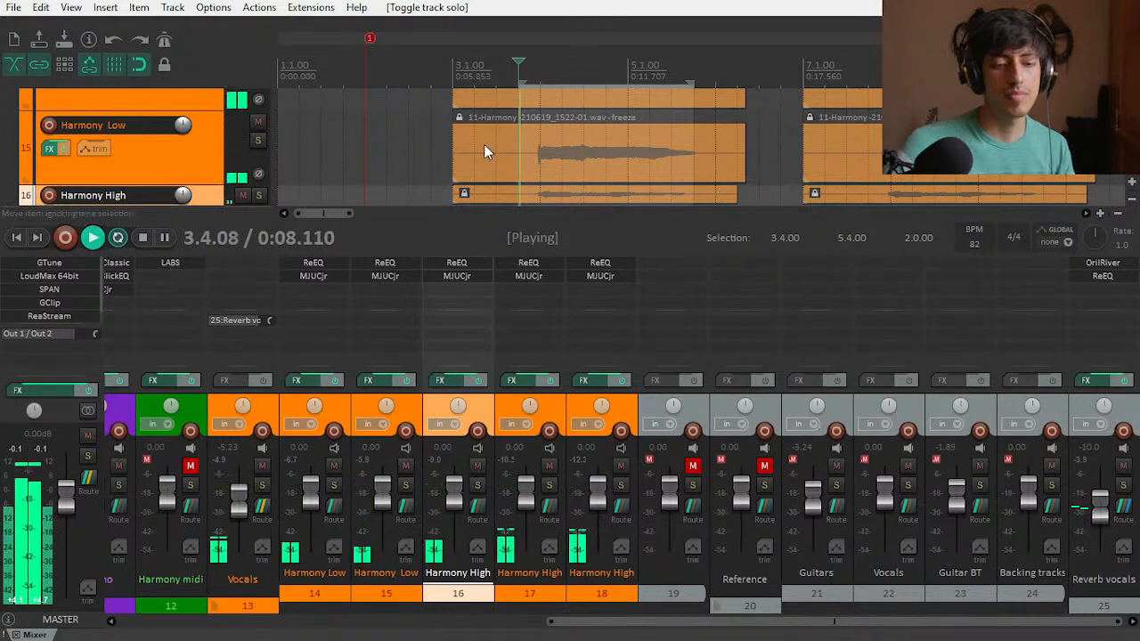
pyautogui.click(242, 510)
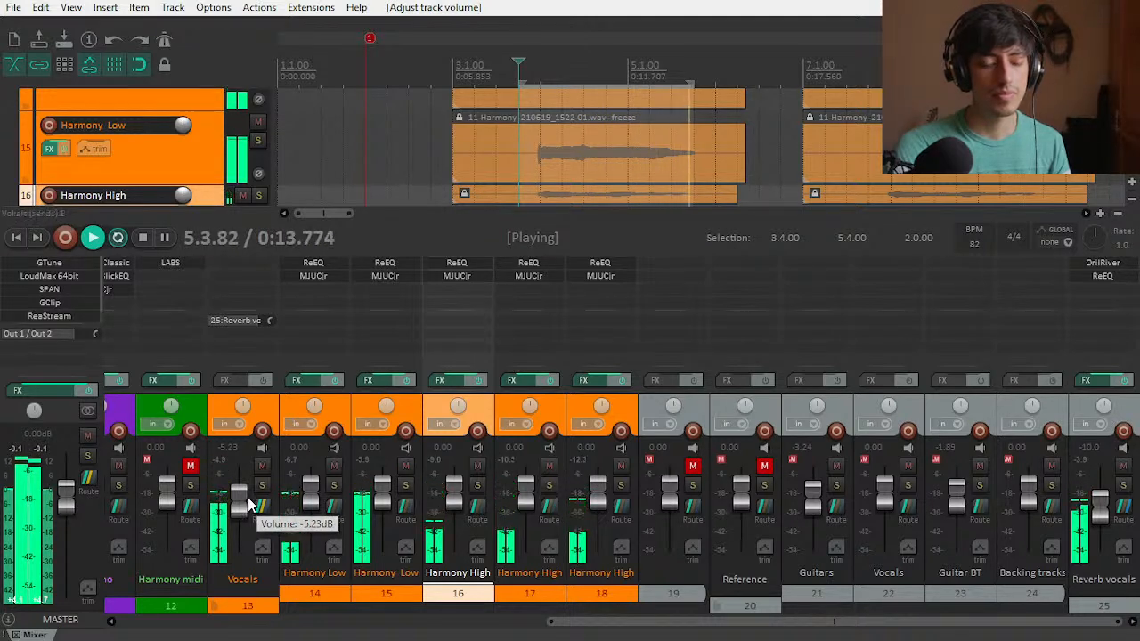
pyautogui.press('space')
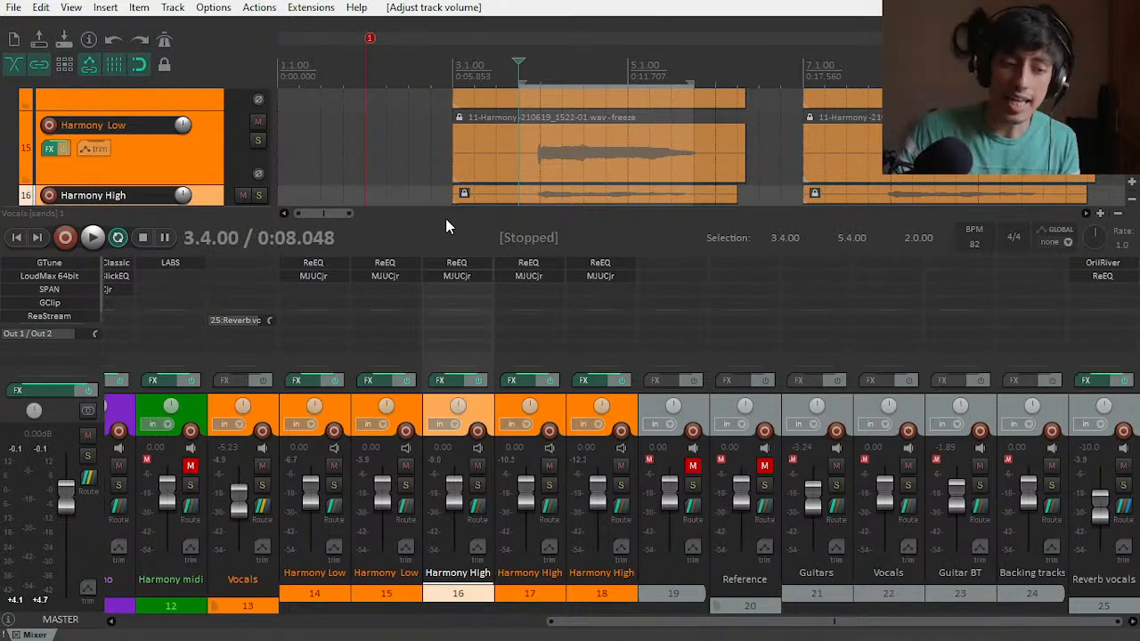
pyautogui.press('space')
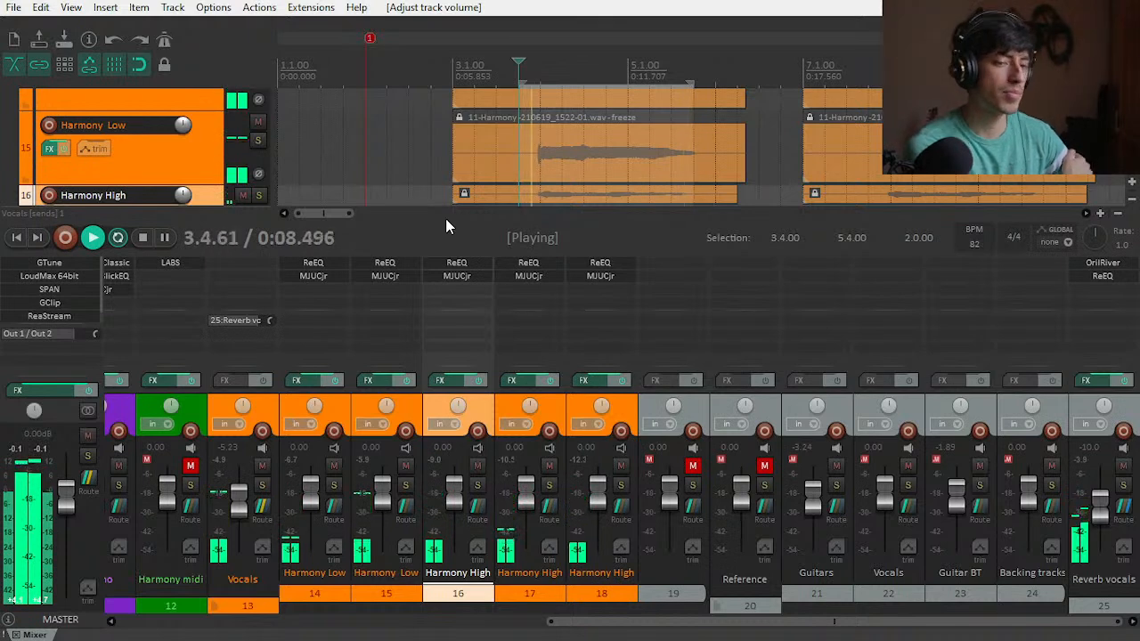
pyautogui.press('space')
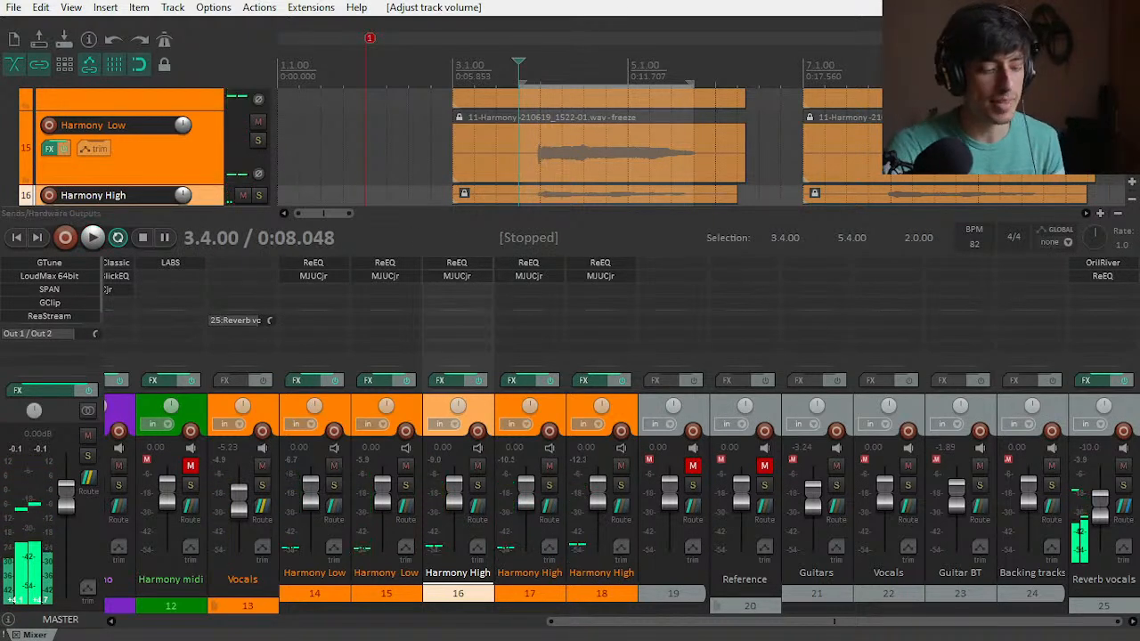
# Step: Hide the mixer and compact the Guitars and Bass Bus folders in the track list
pyautogui.hotkey('ctrl', 'm')
pyautogui.scroll(2, 672, 479)
pyautogui.hotkey('ctrl', 'pagedown')
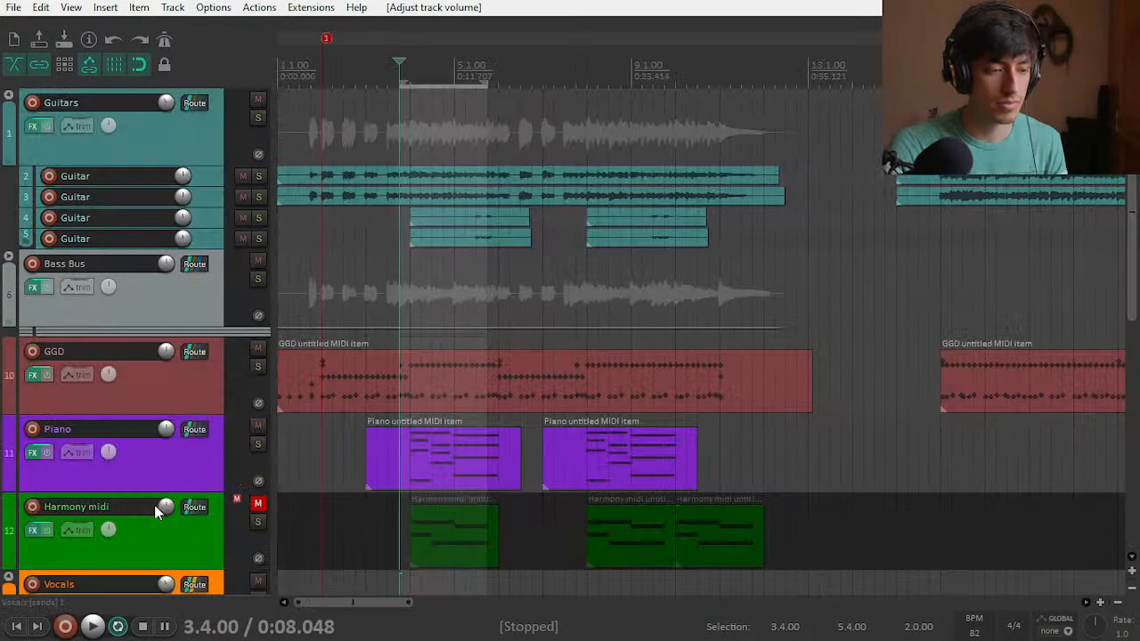
pyautogui.click(8, 96)
pyautogui.click(9, 187)
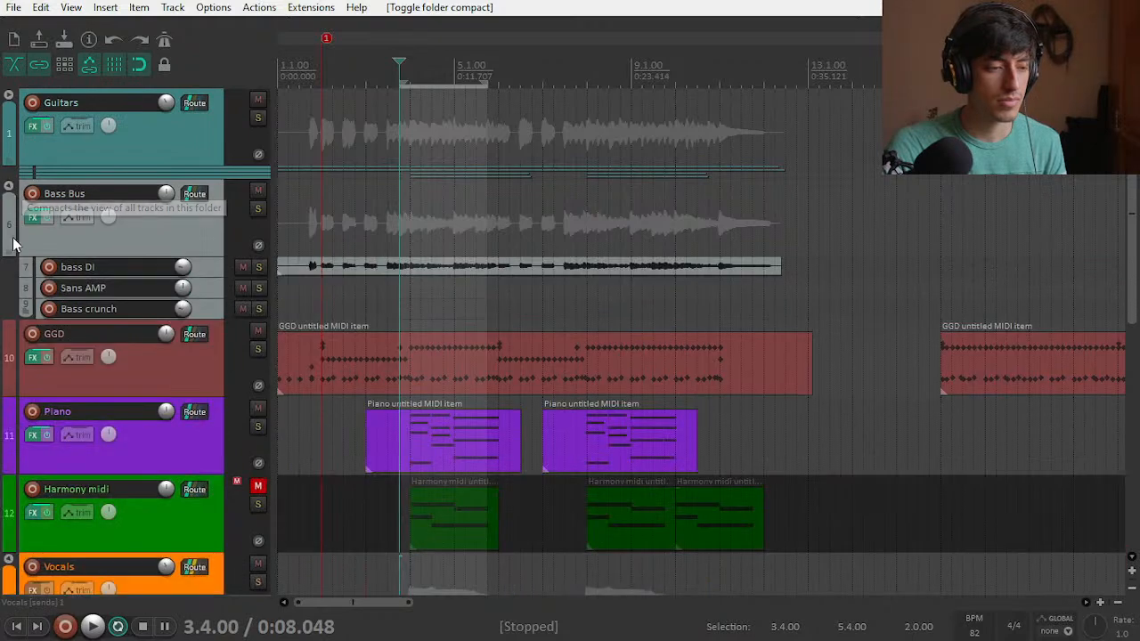
pyautogui.click(11, 188)
pyautogui.scroll(-2, 67, 480)
pyautogui.scroll(-1, 67, 475)
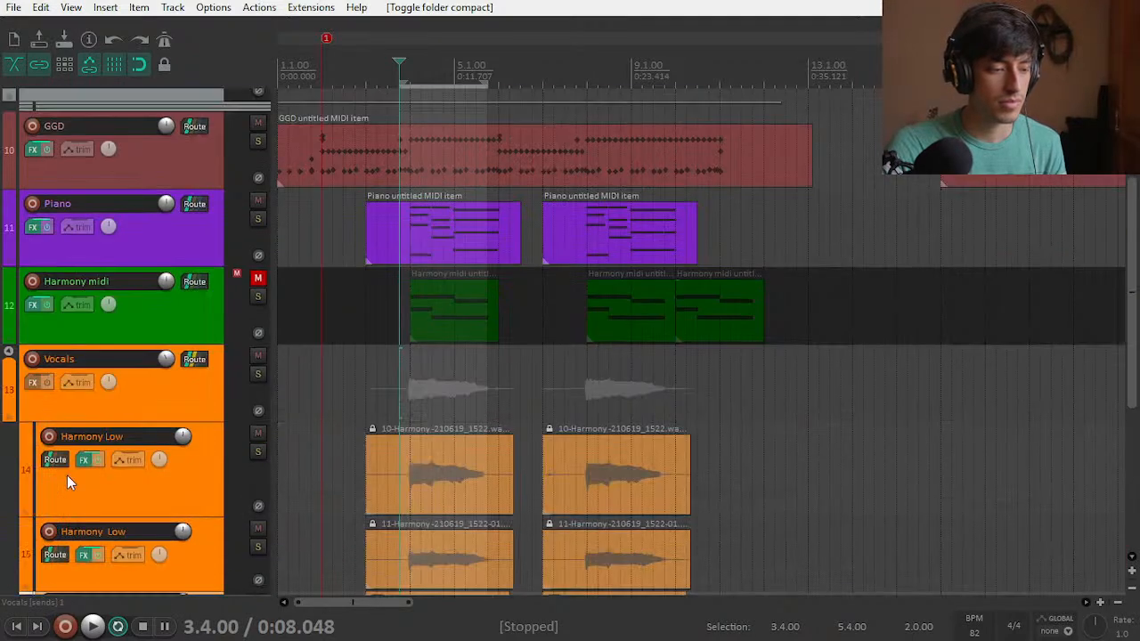
# Step: Compact the Vocals and Reference folders and reduce the track heights until every track fits in the arrange view
pyautogui.click(9, 355)
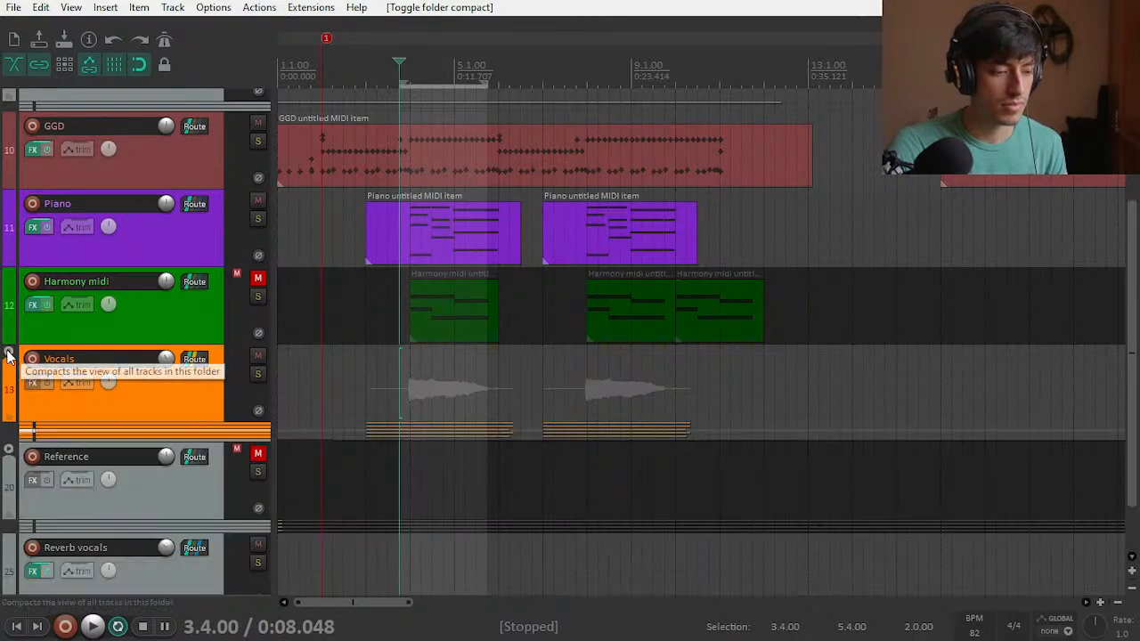
pyautogui.click(11, 453)
pyautogui.click(11, 452)
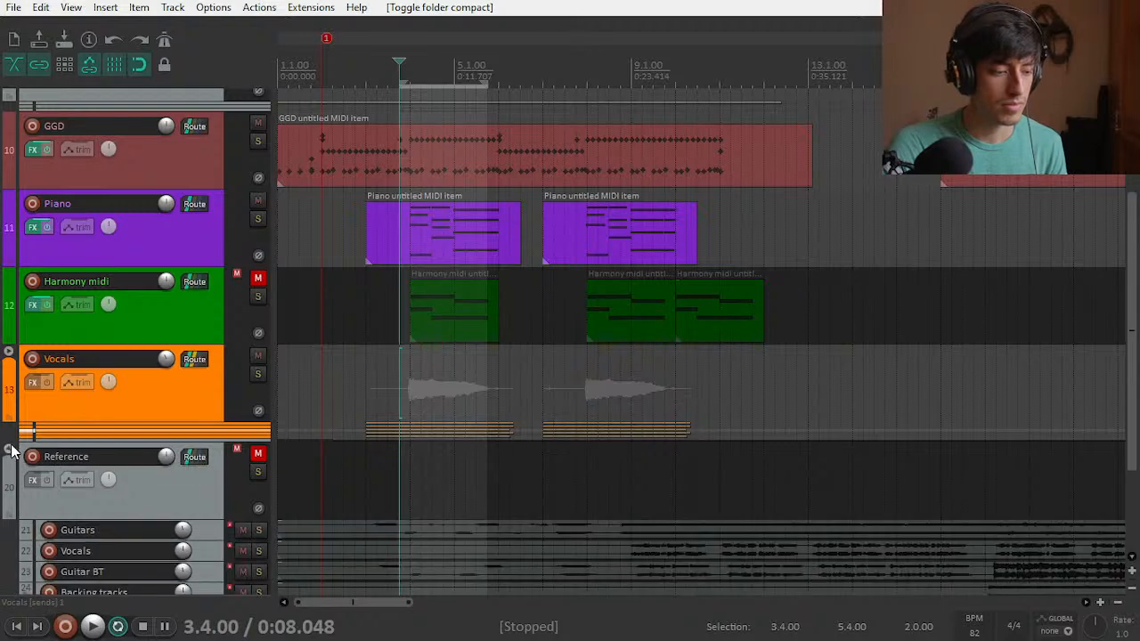
pyautogui.click(11, 451)
pyautogui.scroll(-1, 67, 484)
pyautogui.scroll(-3, 135, 333)
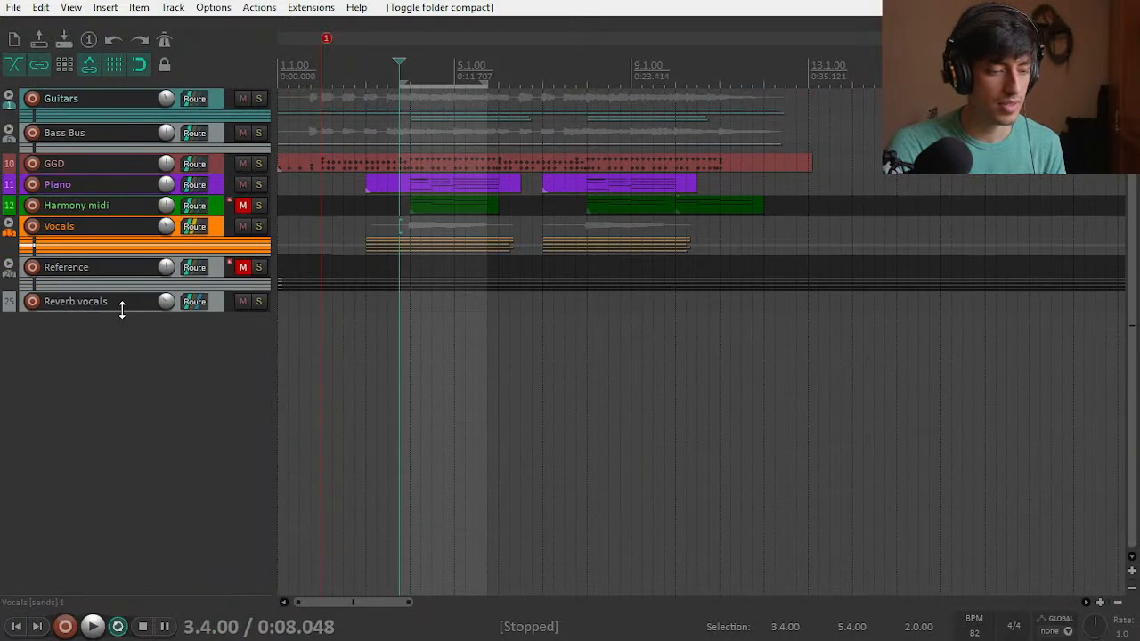
pyautogui.scroll(1, 119, 300)
# Step: Move the edit cursor back to the project start at 1.1.00
pyautogui.press('Left')
pyautogui.press('Left')
pyautogui.press('Left')
pyautogui.press('Left')
pyautogui.press('Left')
pyautogui.press('Left')
pyautogui.press('Left')
pyautogui.press('Left')
pyautogui.press('Left')
pyautogui.press('Left')
pyautogui.press('Left')
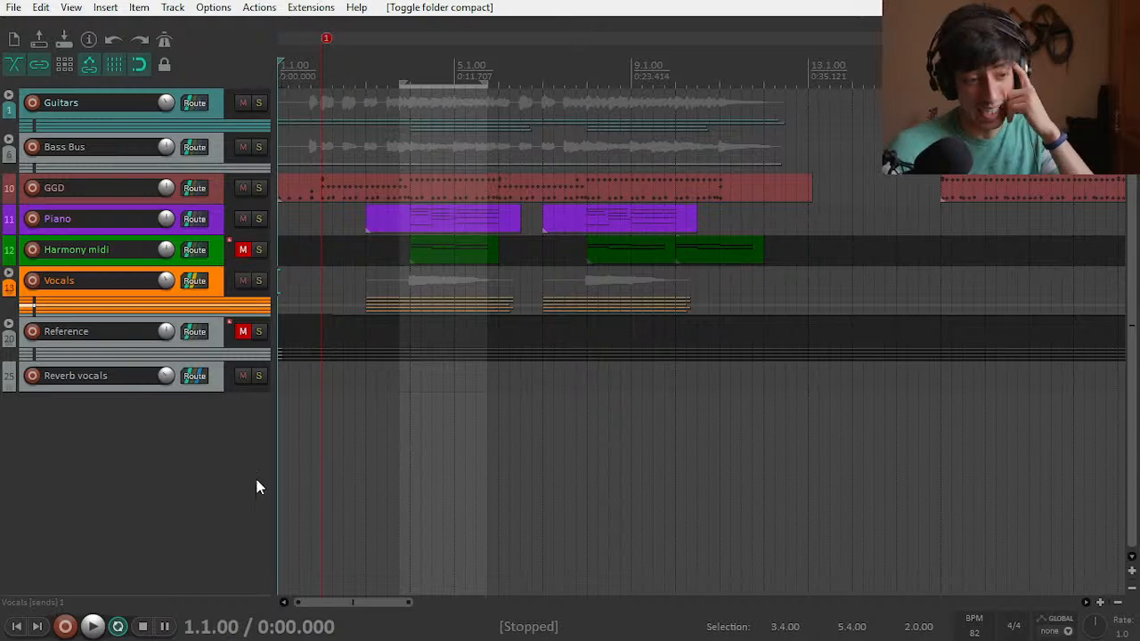
pyautogui.scroll(1, 292, 485)
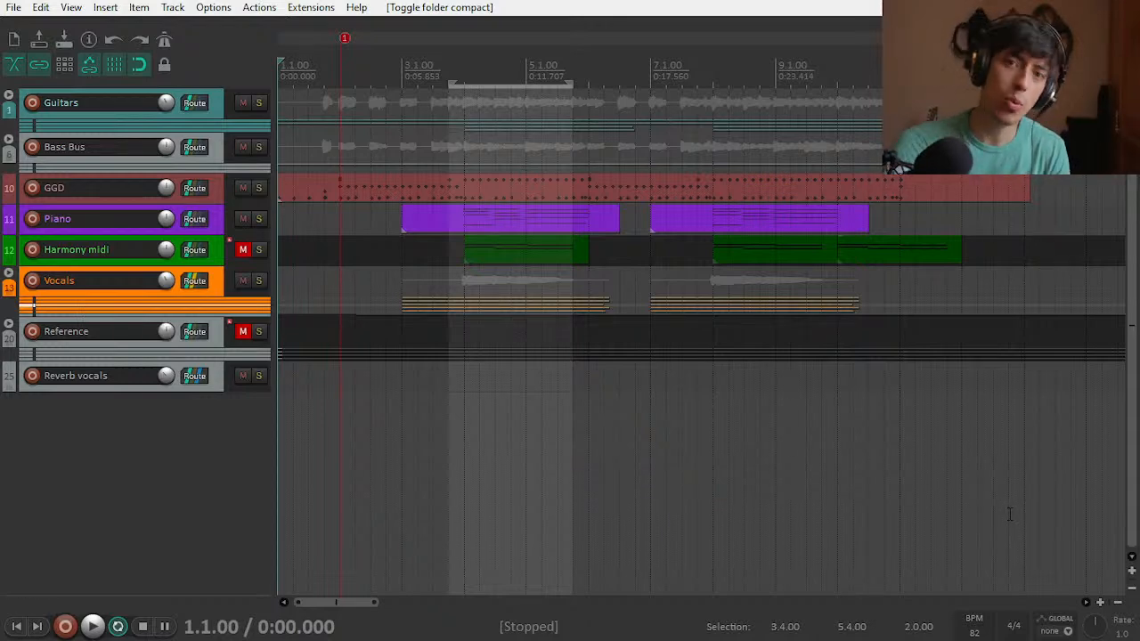
# Step: Show the mixer and lower the master volume to -17.2 dB while playing the mix from the start
pyautogui.hotkey('ctrl', 'm')
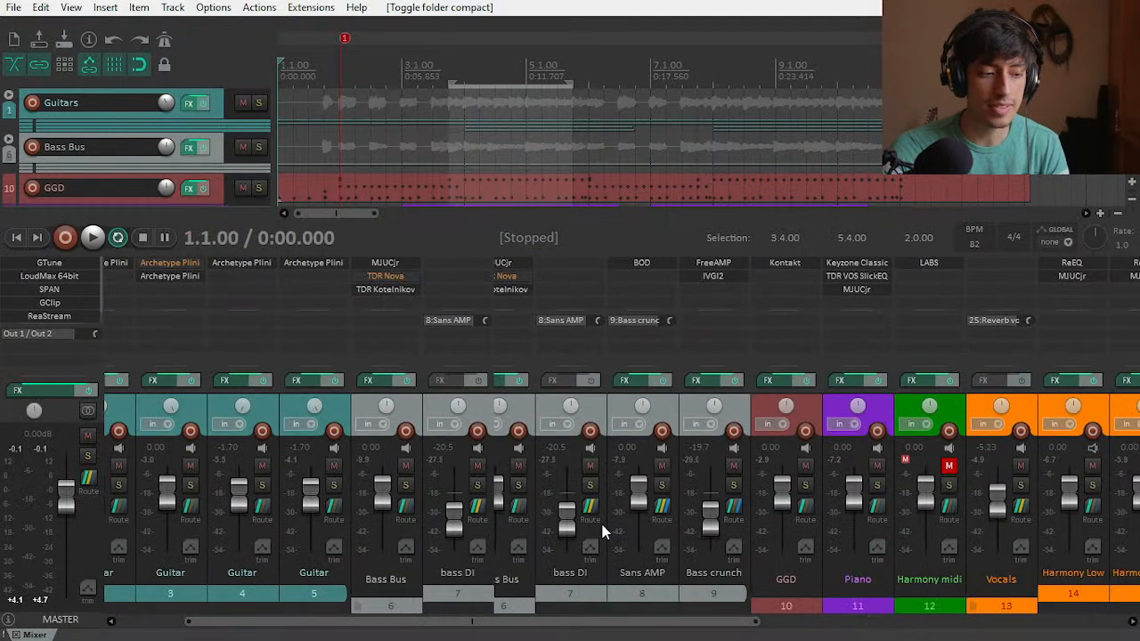
pyautogui.moveTo(68, 495)
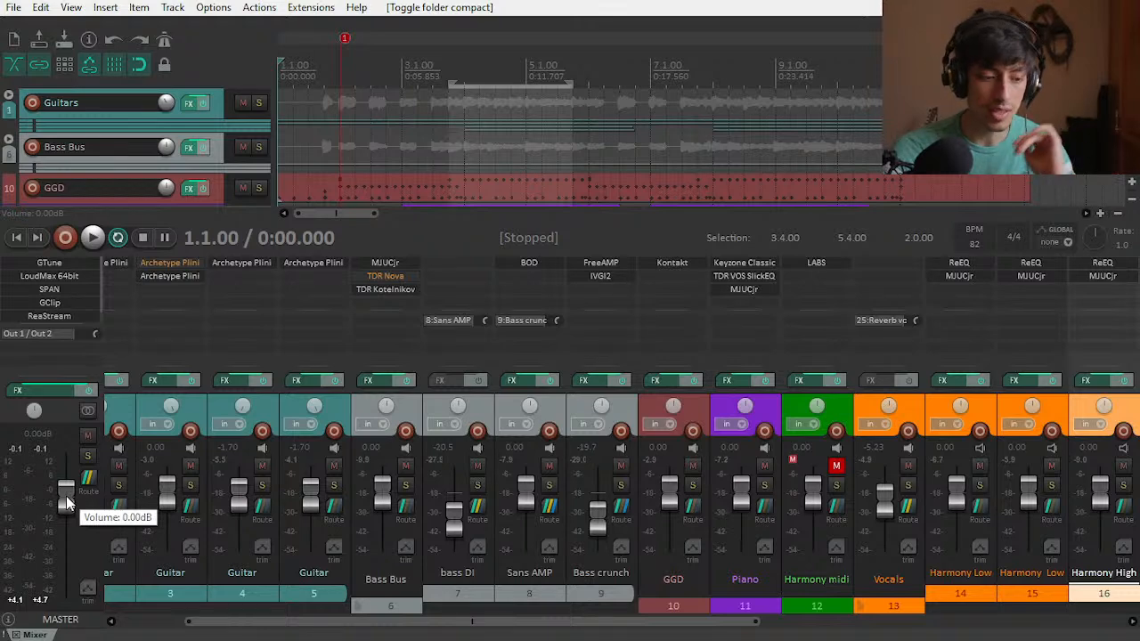
pyautogui.moveTo(66, 502); pyautogui.dragTo(65, 543)
pyautogui.press('space')
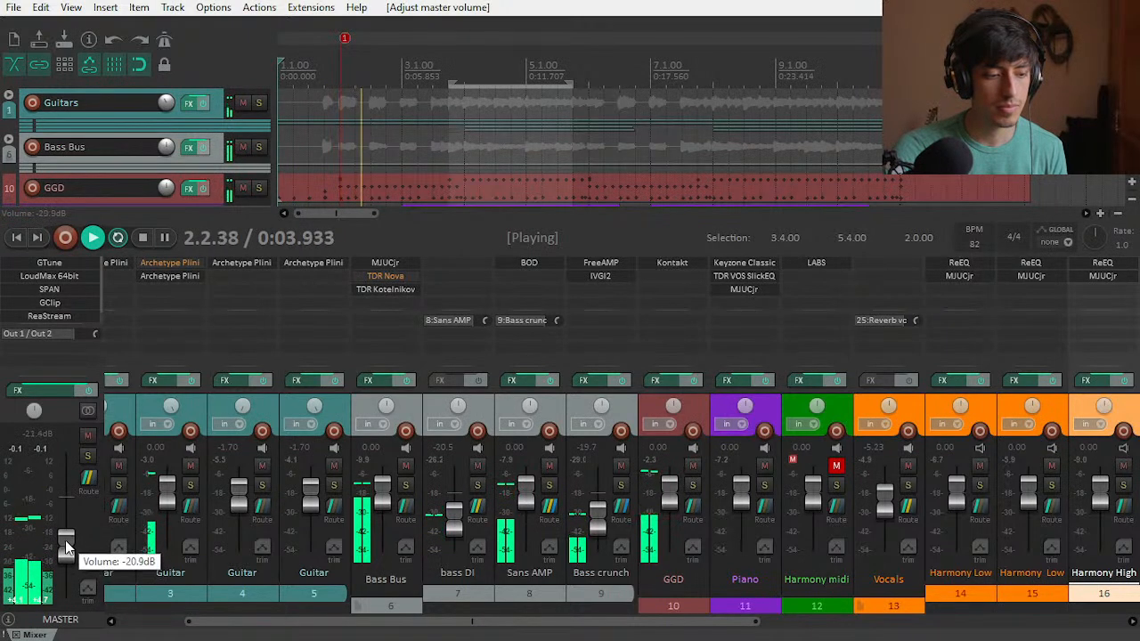
pyautogui.press('space')
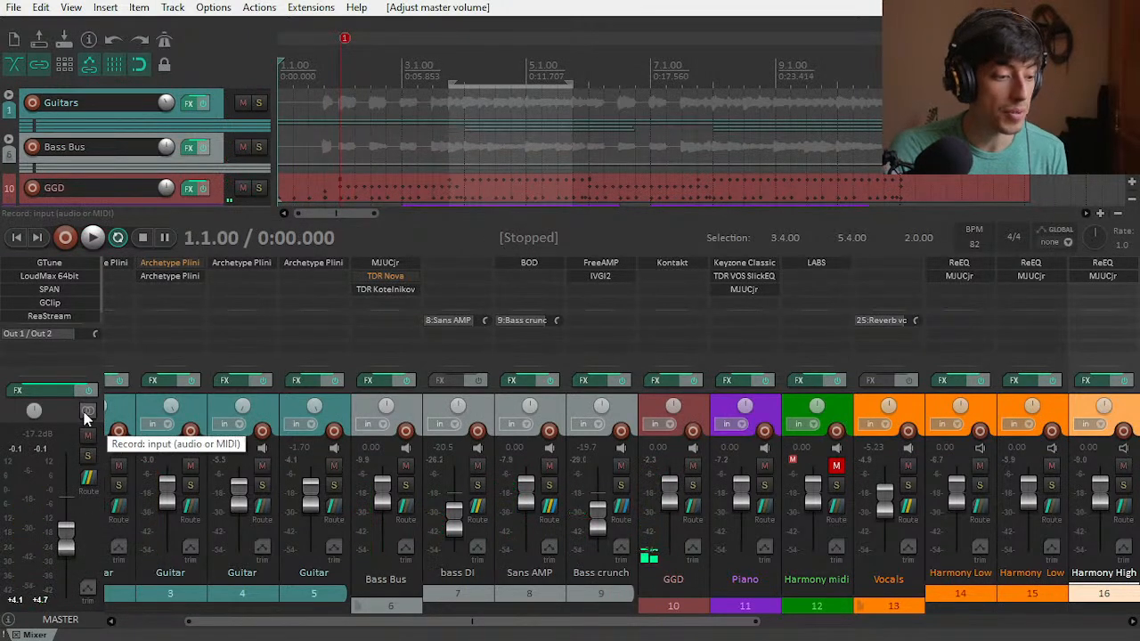
# Step: Switch the master output to mono and audition the full mix from bar 2 with the Guitars bus in view
pyautogui.click(87, 412)
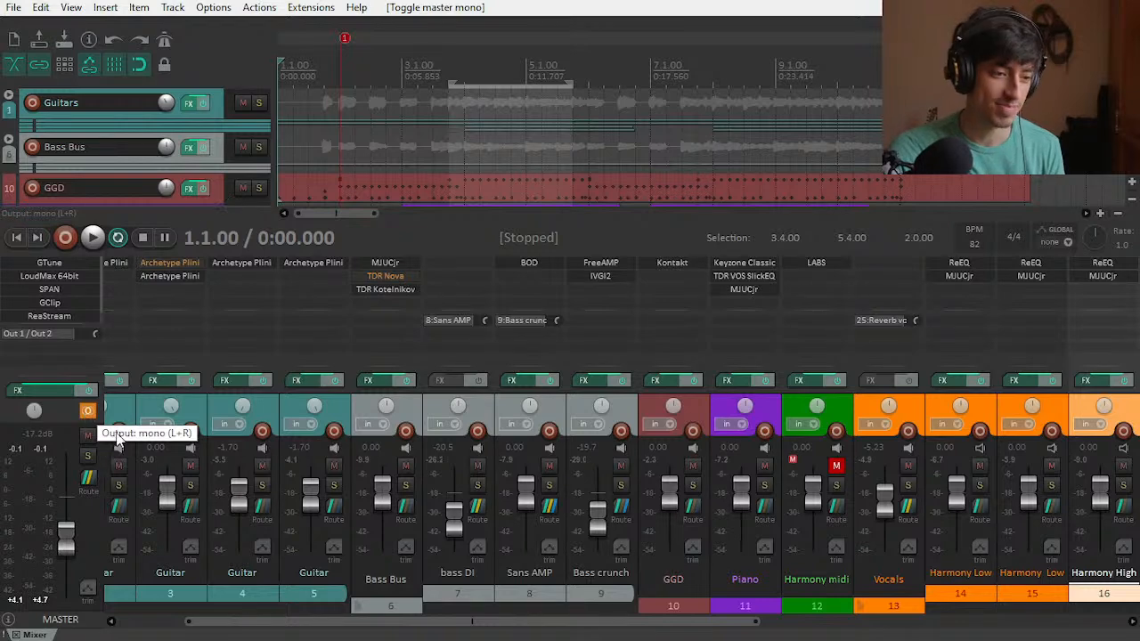
pyautogui.press('space')
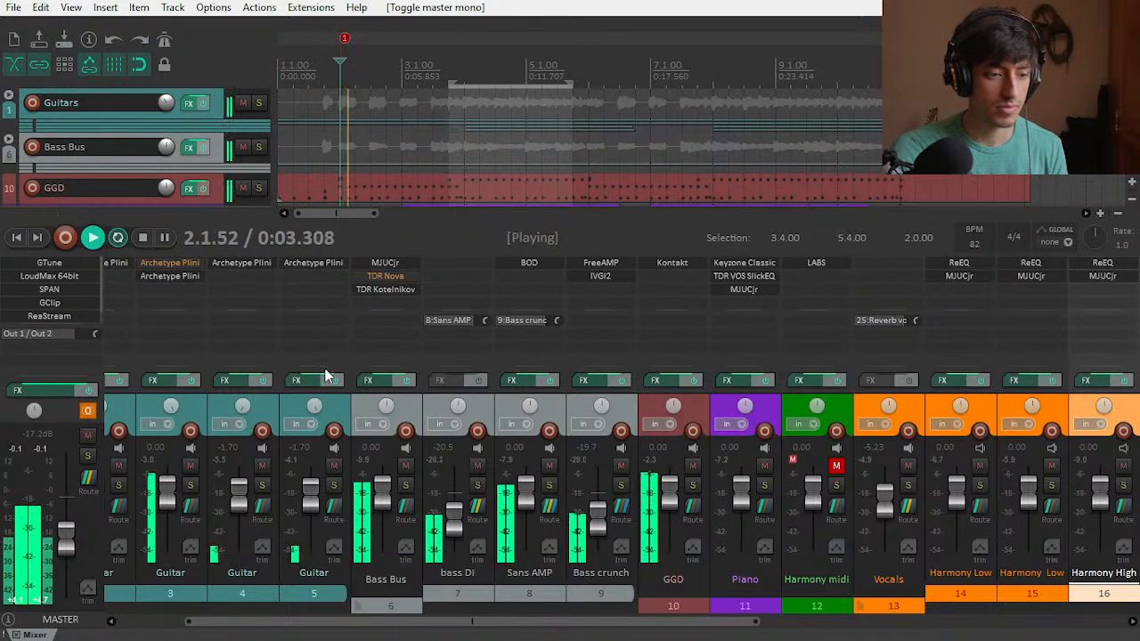
pyautogui.moveTo(223, 620); pyautogui.dragTo(145, 620)
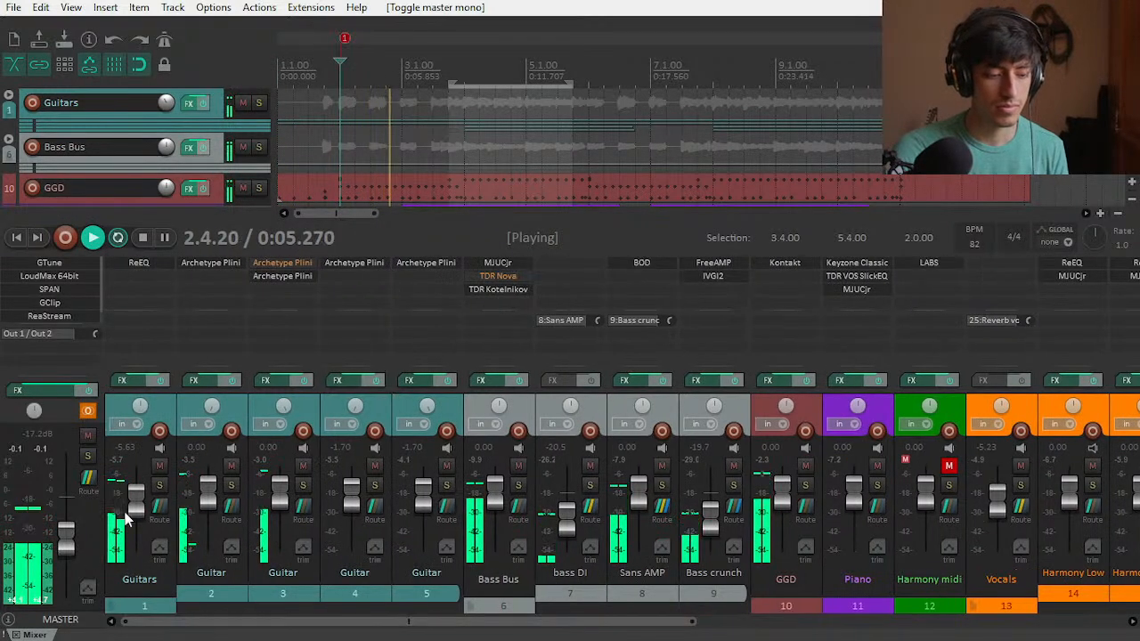
pyautogui.press('space')
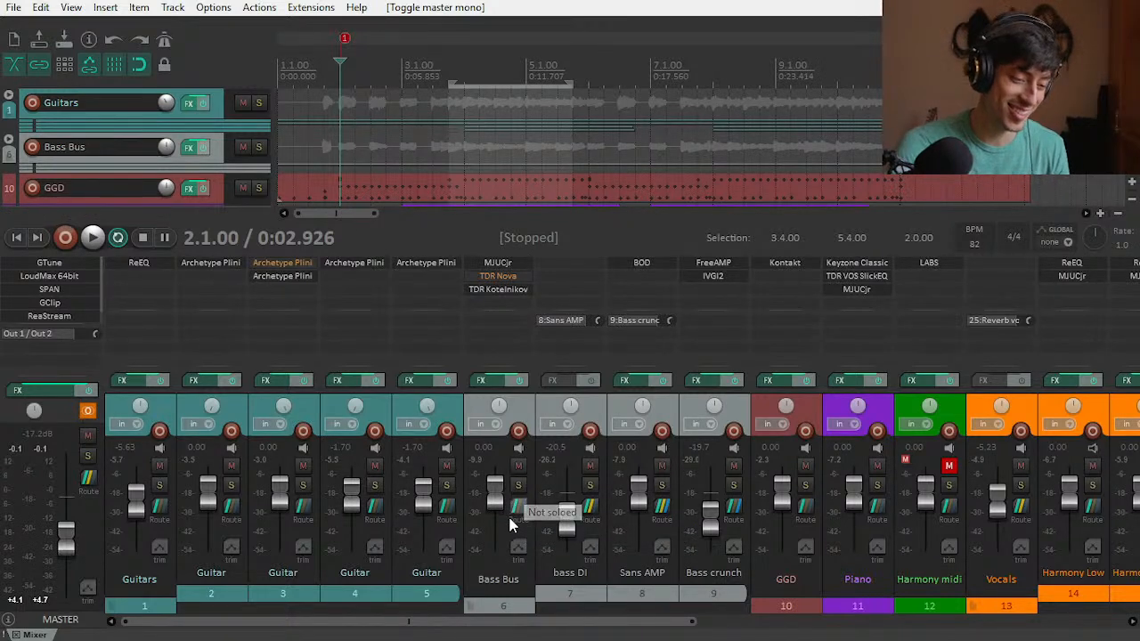
# Step: During mono playback, set the Bass Bus volume to -5.02 dB and the master volume to -19.1 dB
pyautogui.press('space')
pyautogui.moveTo(495, 499); pyautogui.dragTo(498, 505)
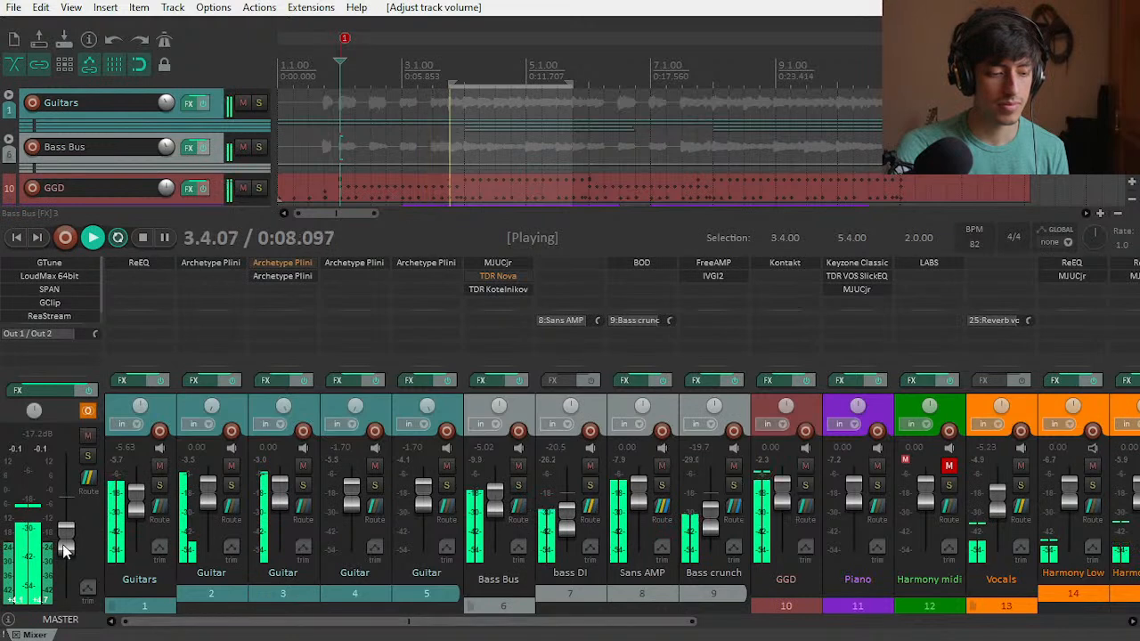
pyautogui.scroll(-2, 64, 549)
pyautogui.click(91, 413)
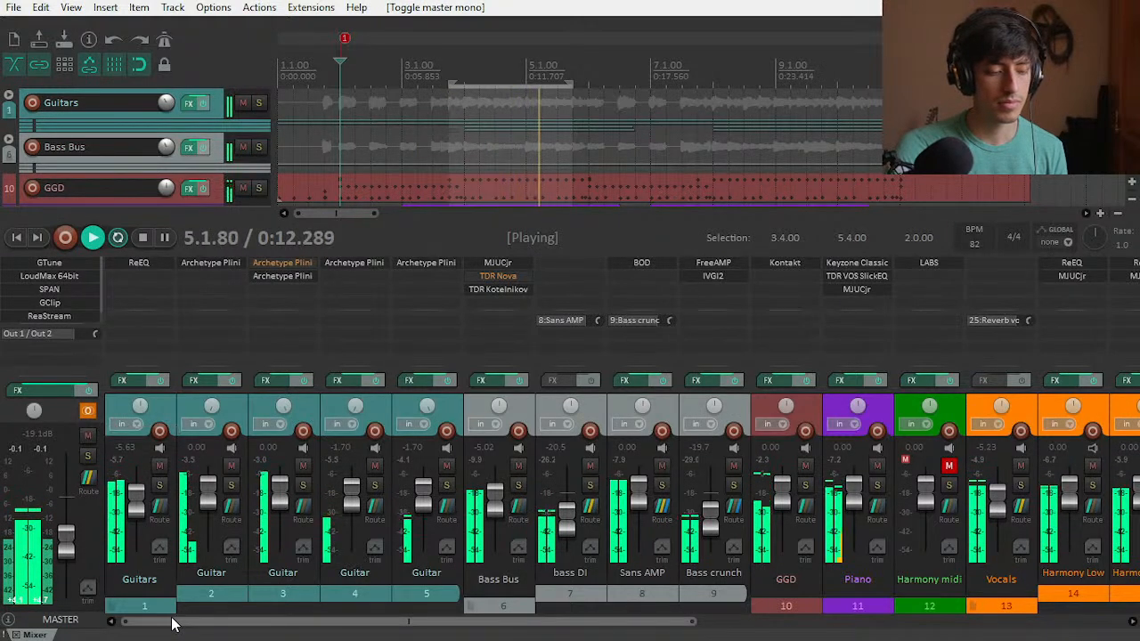
pyautogui.press('space')
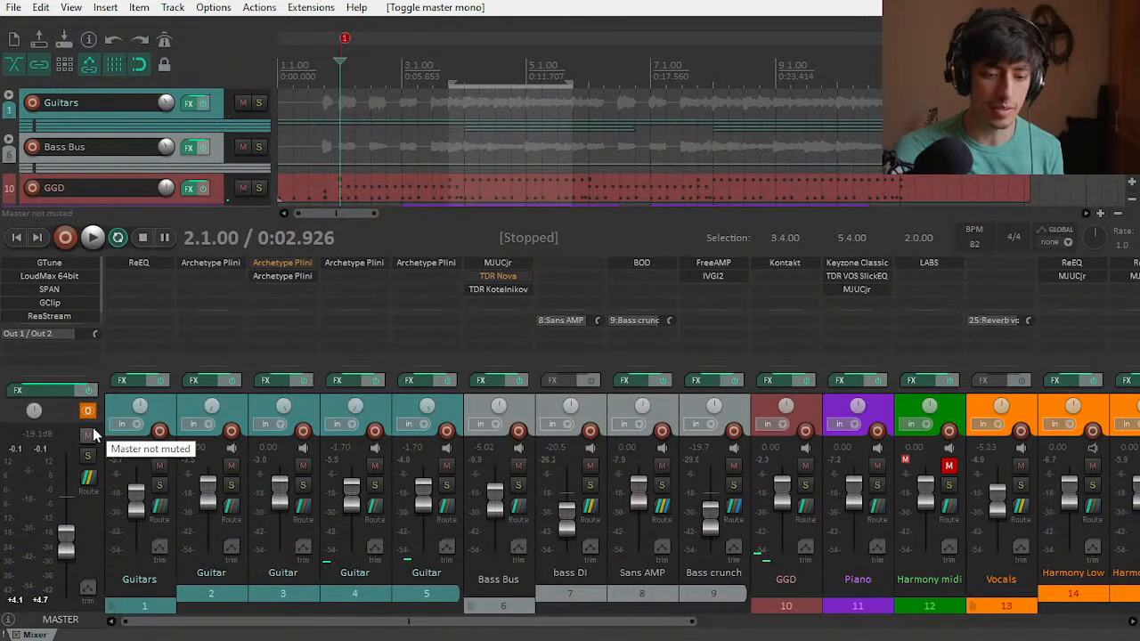
# Step: Reset the master volume to 0.00 dB, return the master output to stereo, and play the mix from bar 2
pyautogui.doubleClick(62, 531)
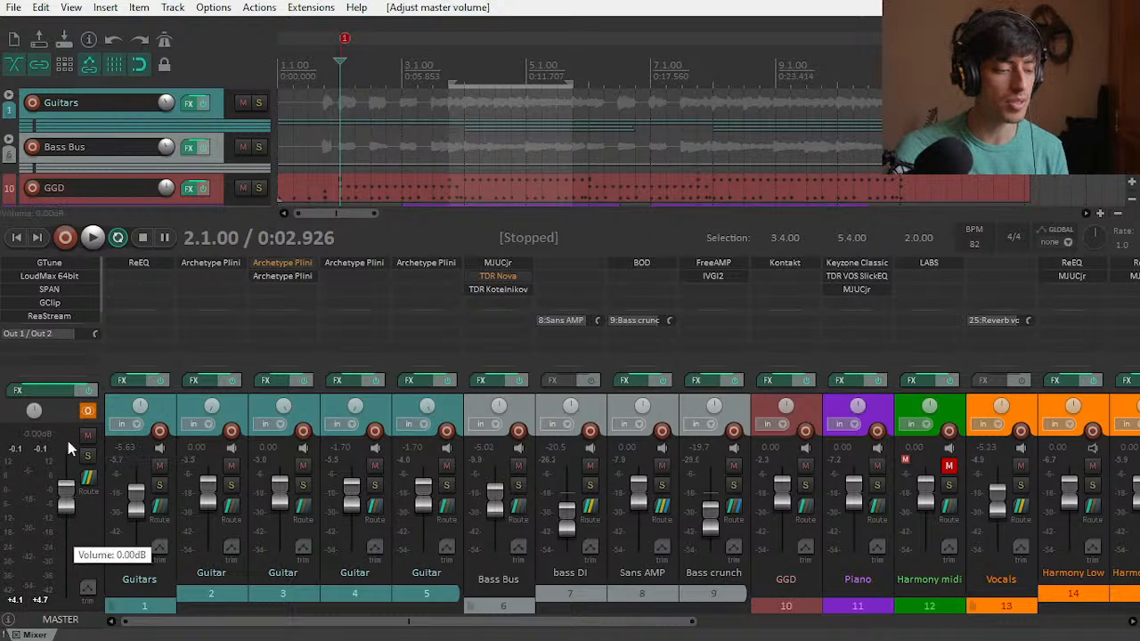
pyautogui.click(87, 410)
pyautogui.press('space')
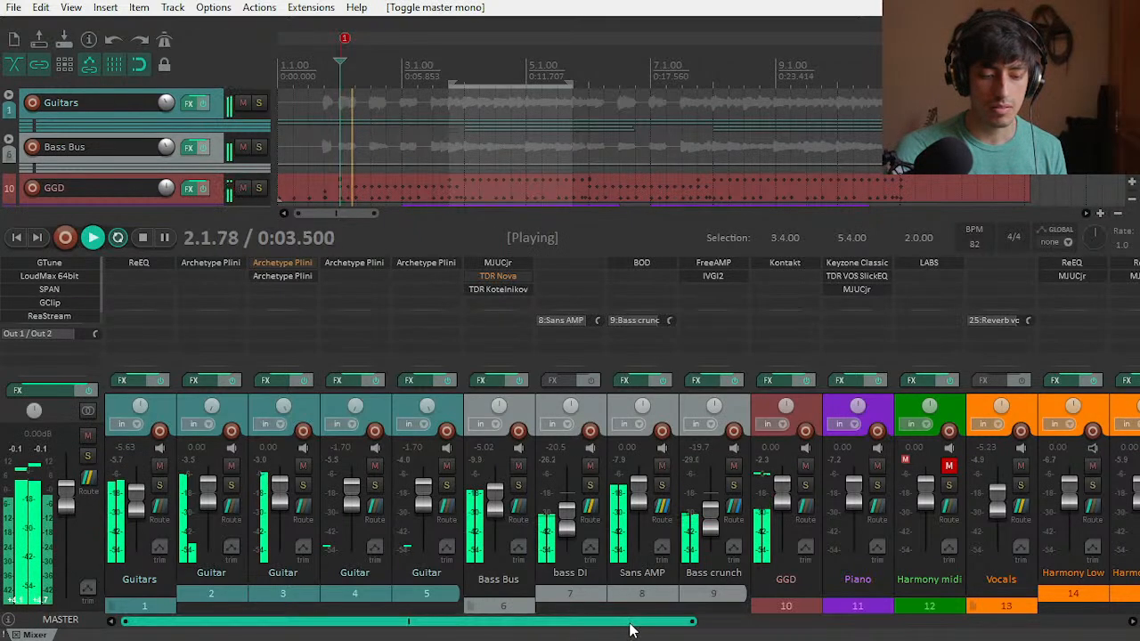
# Step: Stop the full mix, solo the Vocals bus, and audition the harmonies from the start of the time selection
pyautogui.hscroll(8, 646, 485)
pyautogui.press('space')
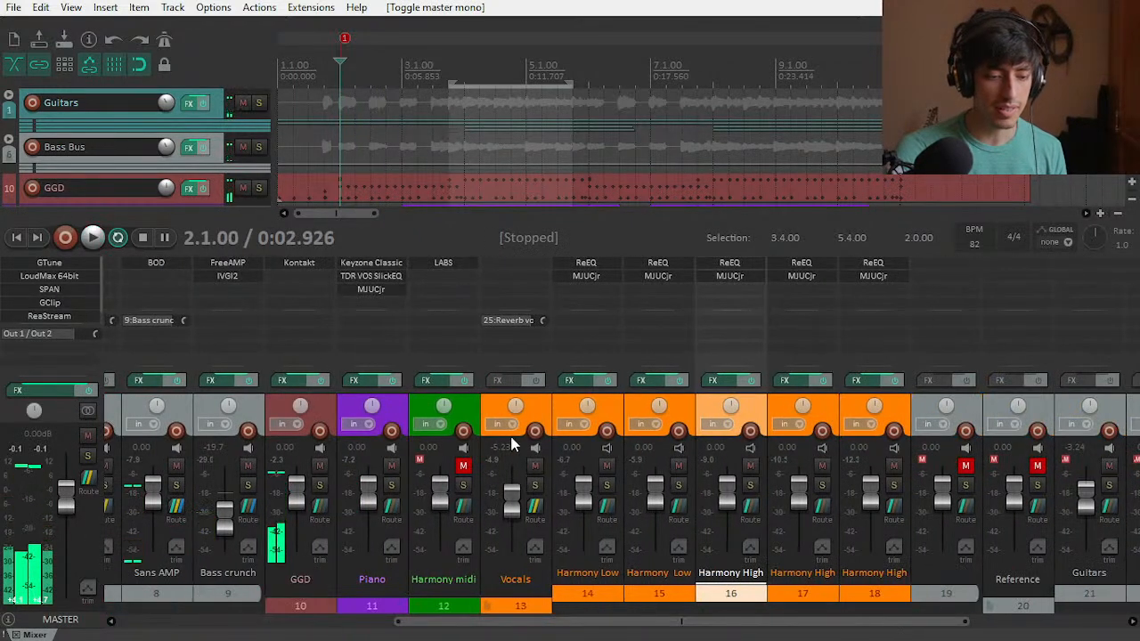
pyautogui.click(534, 486)
pyautogui.press('space')
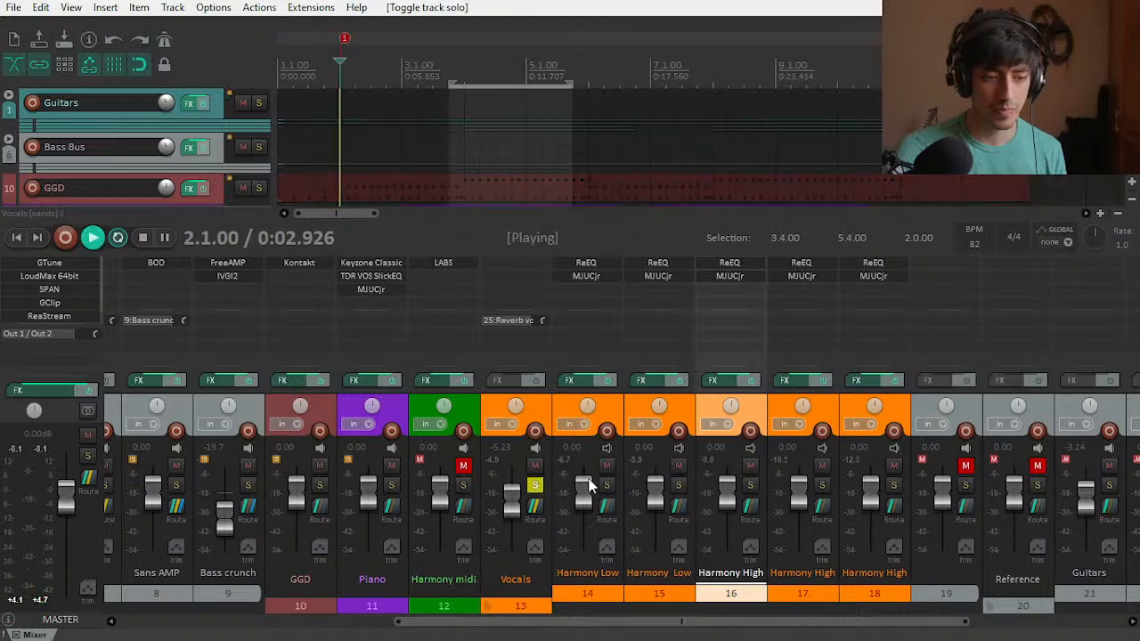
pyautogui.press('space')
pyautogui.click(449, 61)
pyautogui.press('space')
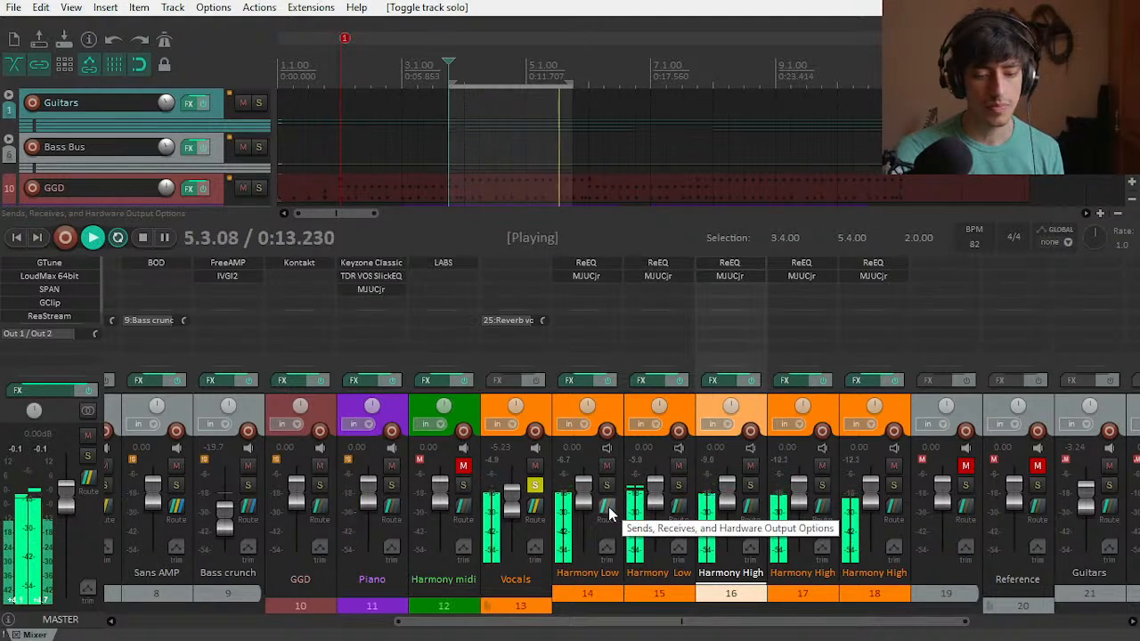
pyautogui.press('space')
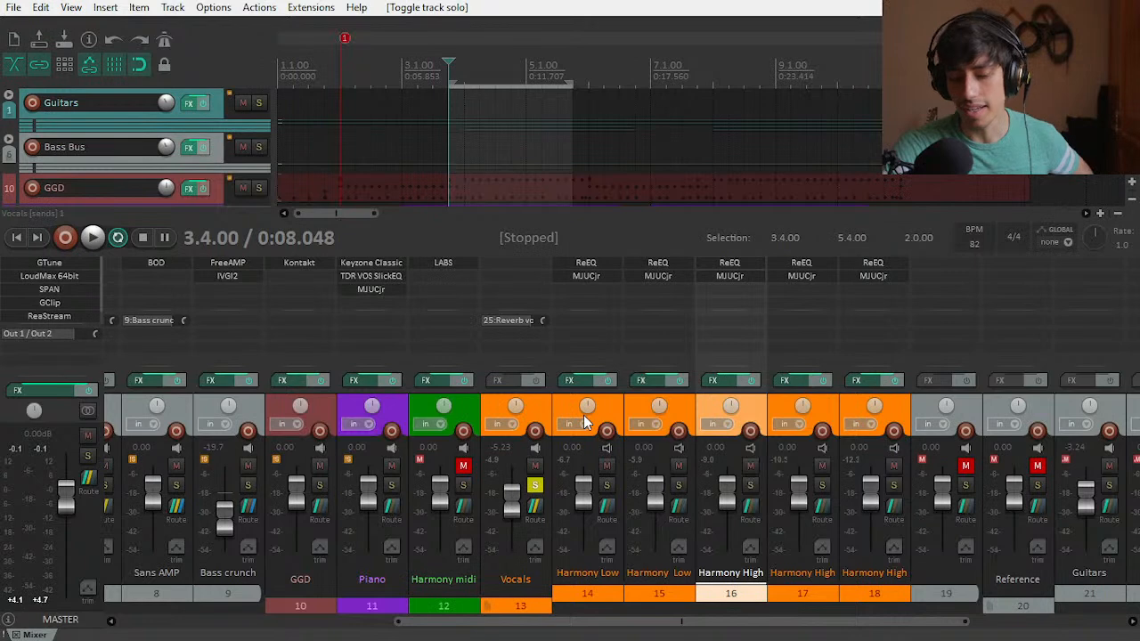
# Step: Try panning the Harmony Low and Harmony High tracks hard left and right while auditioning the soloed vocals
pyautogui.moveTo(588, 409); pyautogui.dragTo(587, 416)
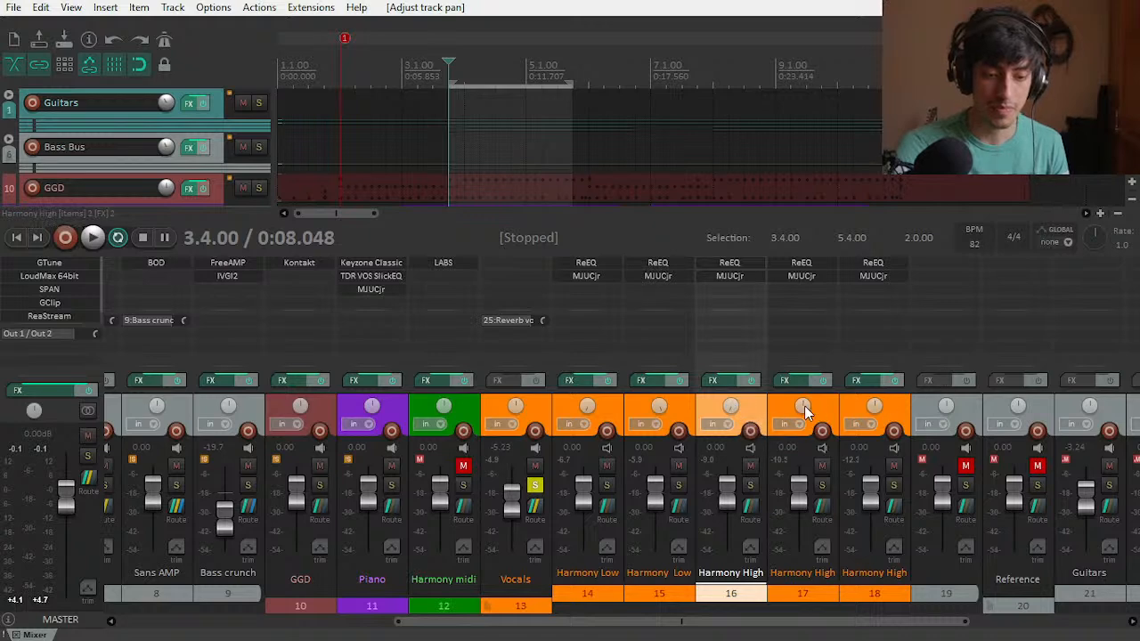
pyautogui.press('space')
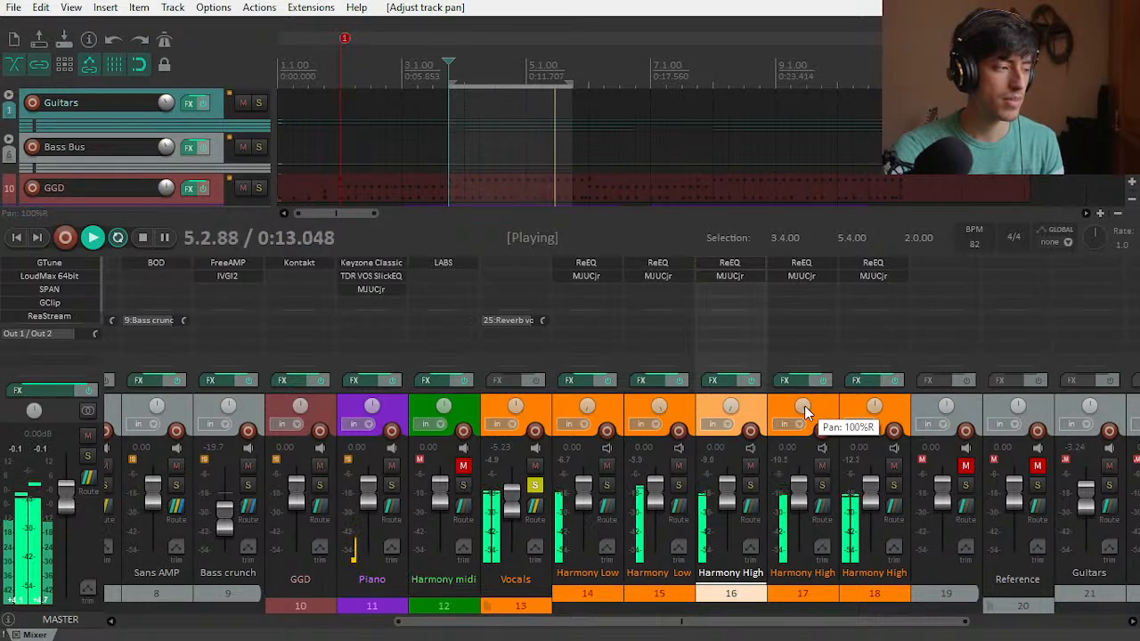
pyautogui.press('space')
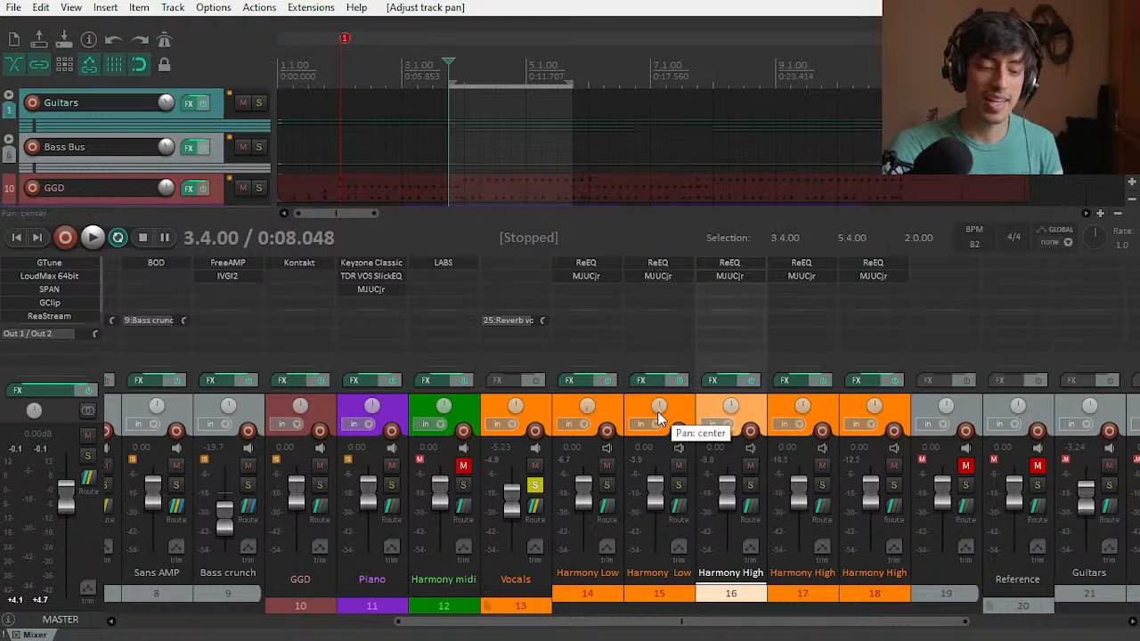
# Step: Pan the two Harmony Low tracks about 25% left and 26% right, and Harmony High track 16 to 25% left
pyautogui.moveTo(586, 412)
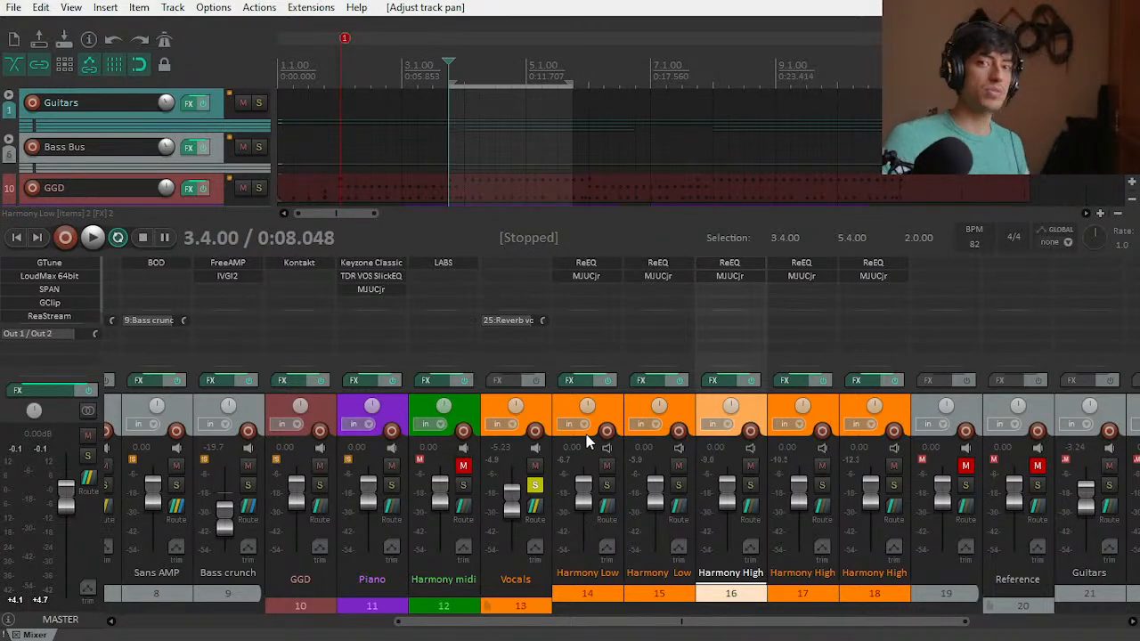
pyautogui.press('space')
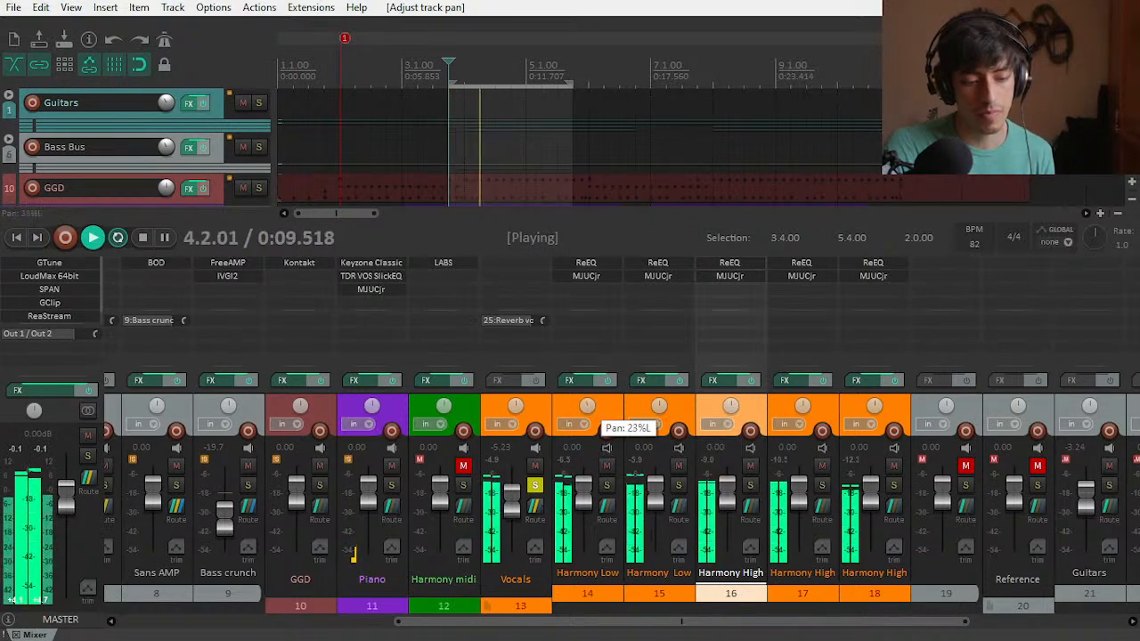
pyautogui.moveTo(659, 406)
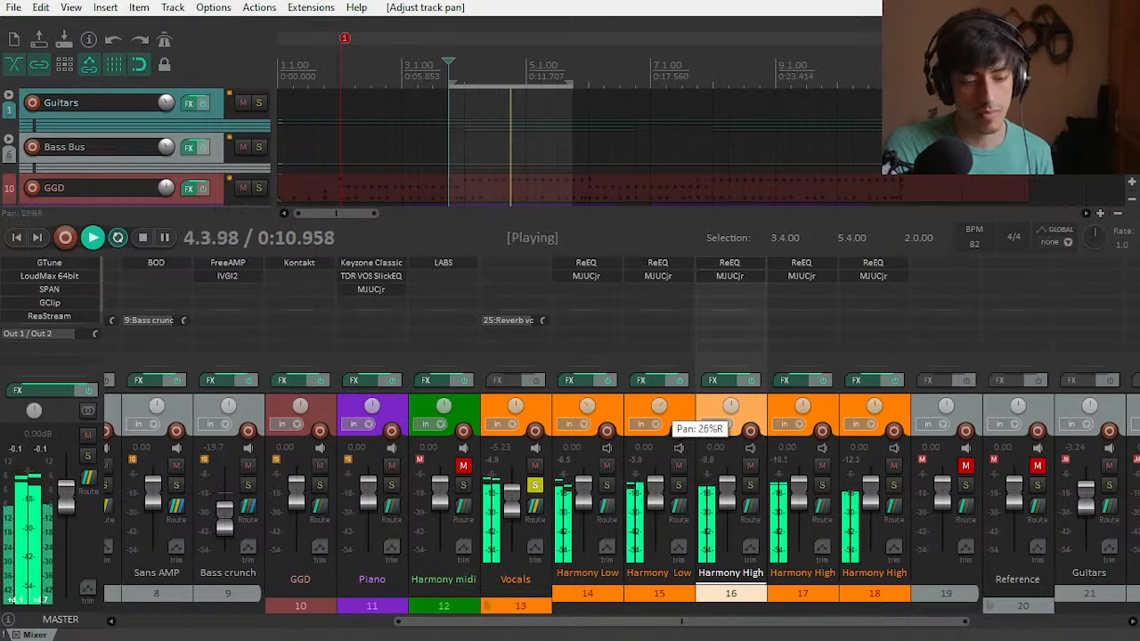
pyautogui.click(588, 409)
pyautogui.press('space')
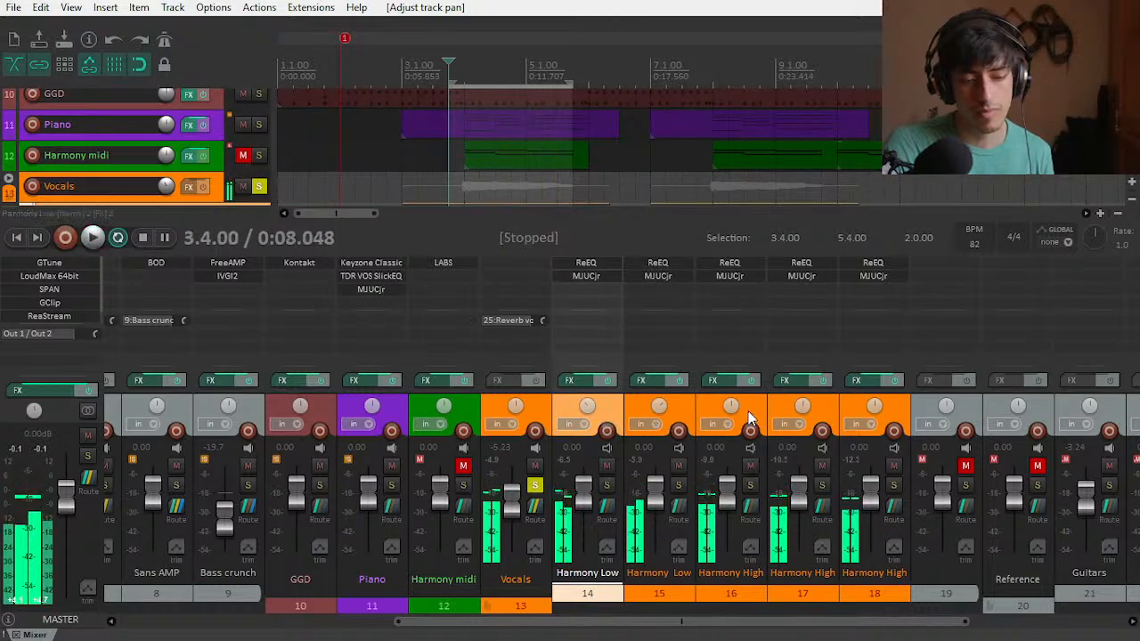
pyautogui.moveTo(730, 411)
pyautogui.press('space')
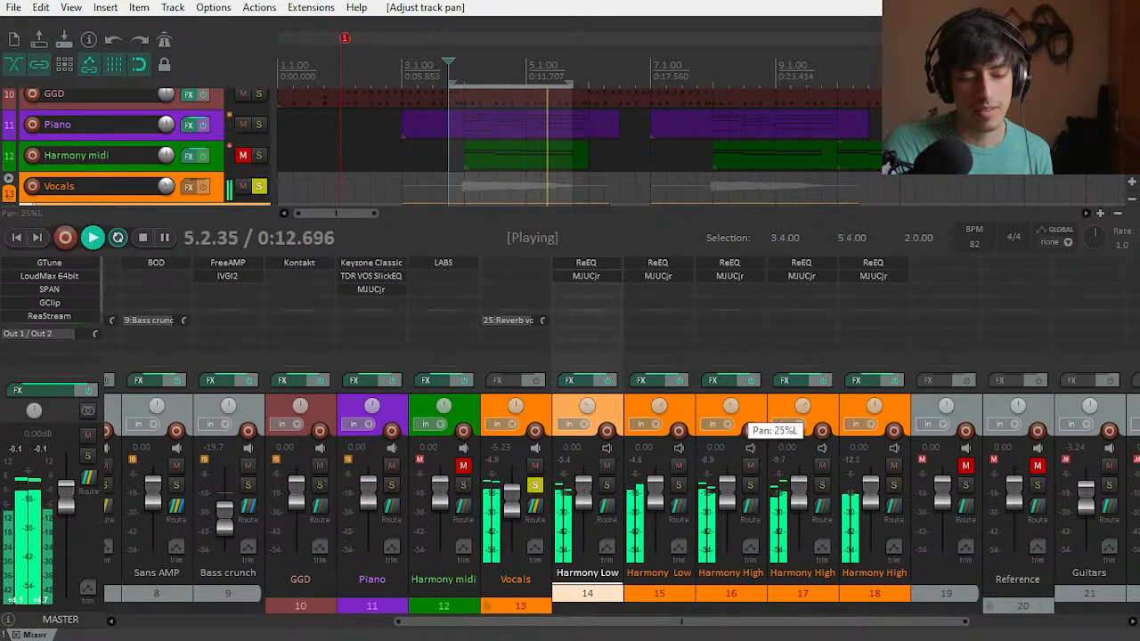
# Step: Play the soloed harmonies with the master output in mono, and return it to stereo
pyautogui.press('space')
pyautogui.press('space')
pyautogui.click(89, 414)
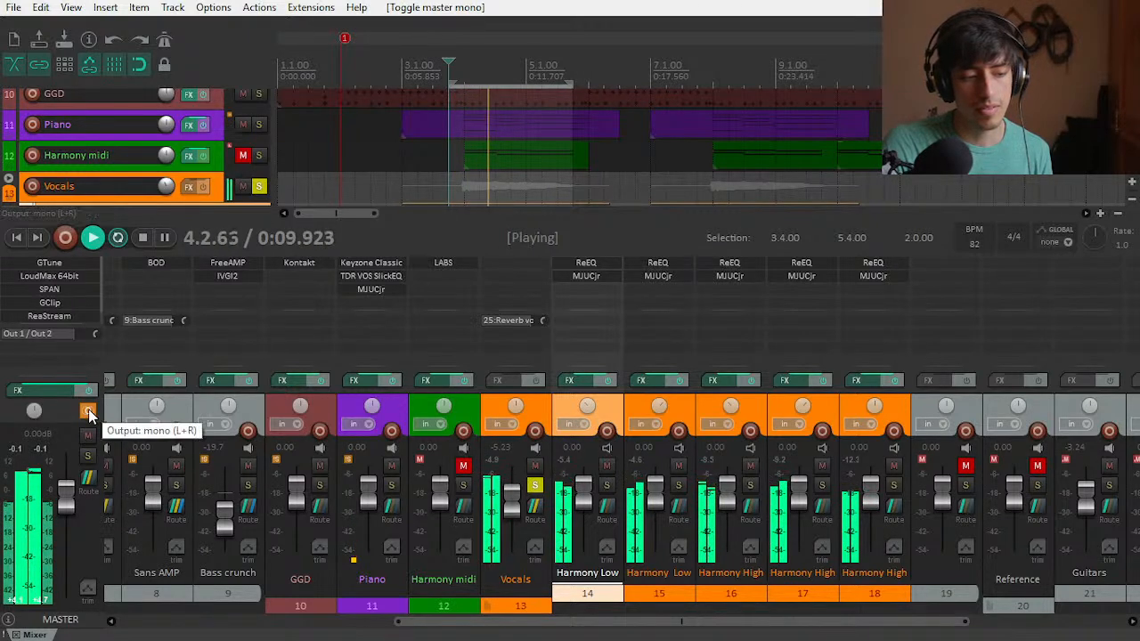
pyautogui.press('space')
# Step: Widen the harmony panning by ear, setting Harmony High track 17 to 32% right and Harmony Low track 15 to 39% right
pyautogui.moveTo(590, 405)
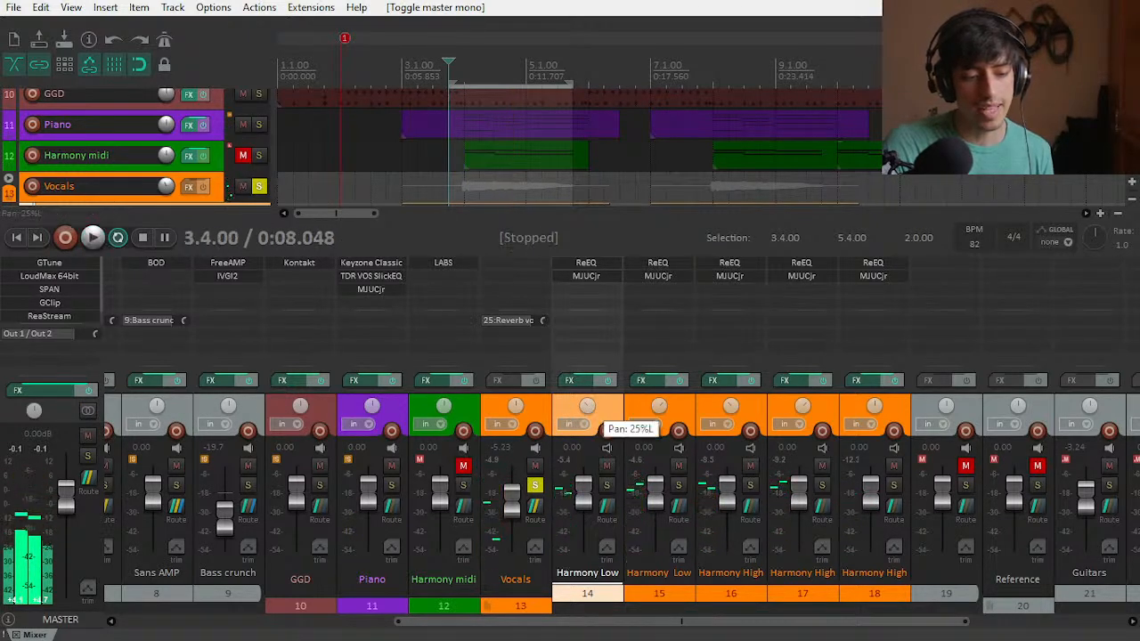
pyautogui.scroll(-2, 590, 408)
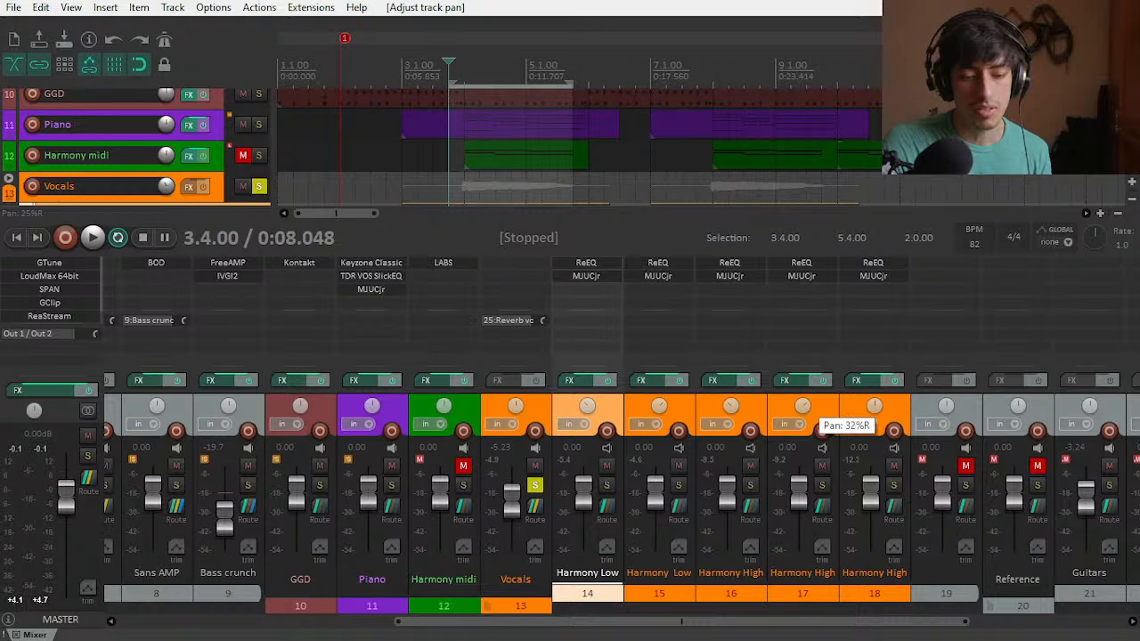
pyautogui.press('space')
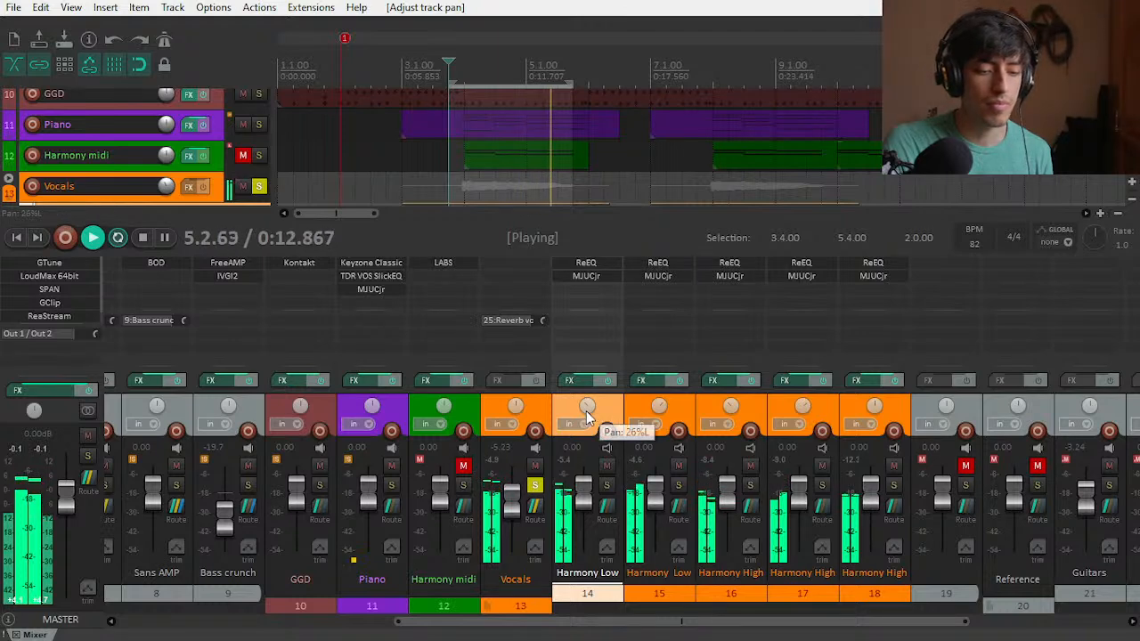
pyautogui.scroll(-1, 586, 411)
pyautogui.press('space')
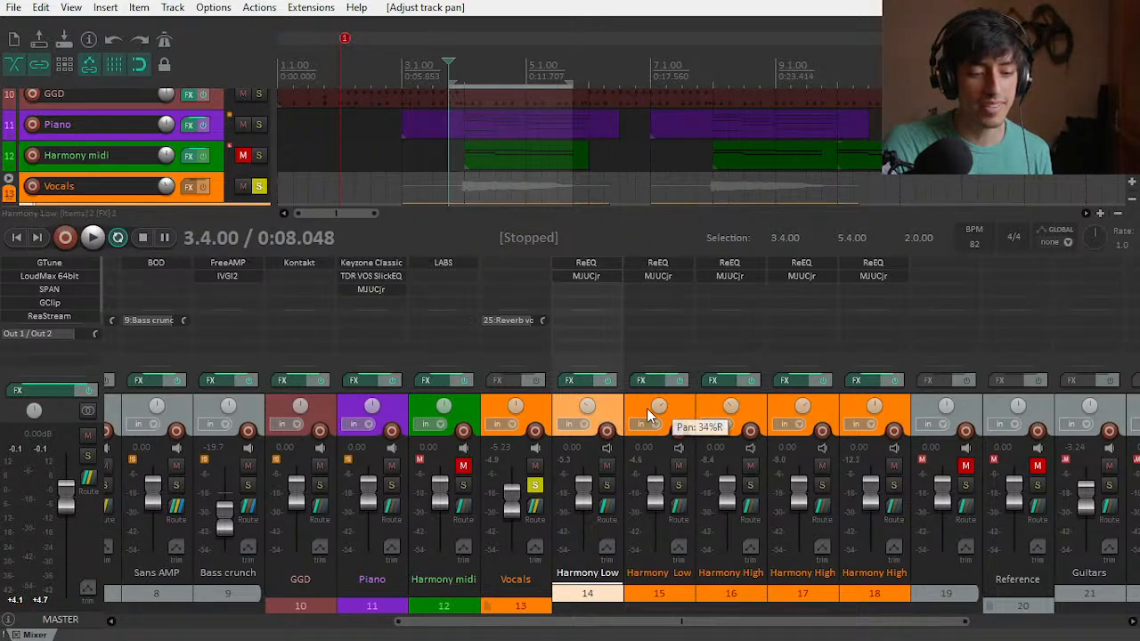
pyautogui.press('space')
pyautogui.scroll(-5, 596, 409)
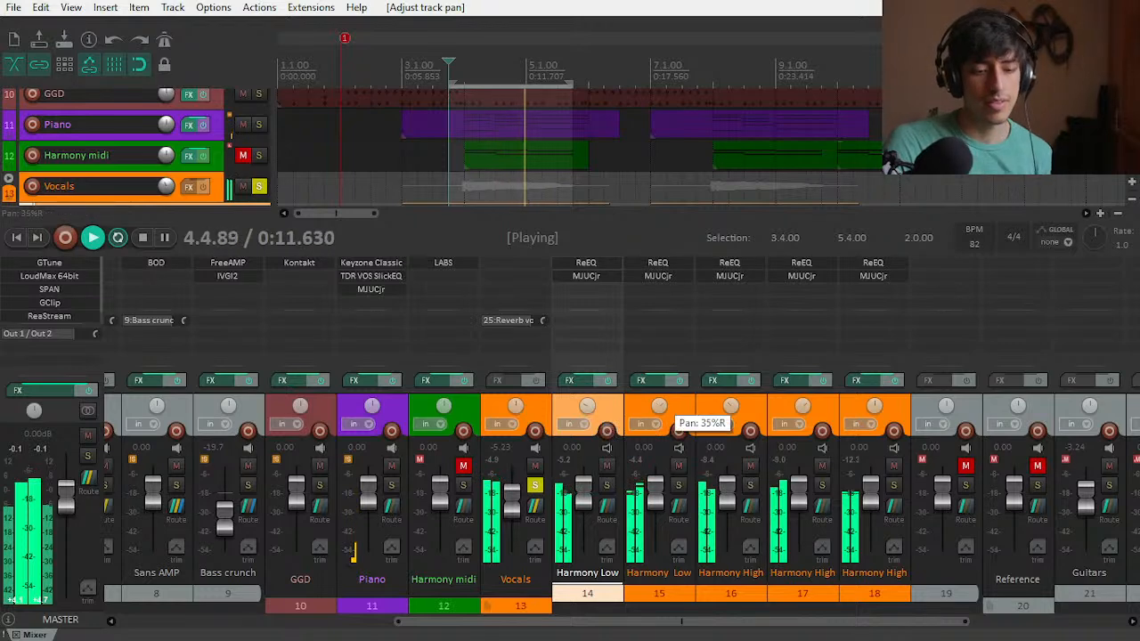
pyautogui.scroll(1, 674, 406)
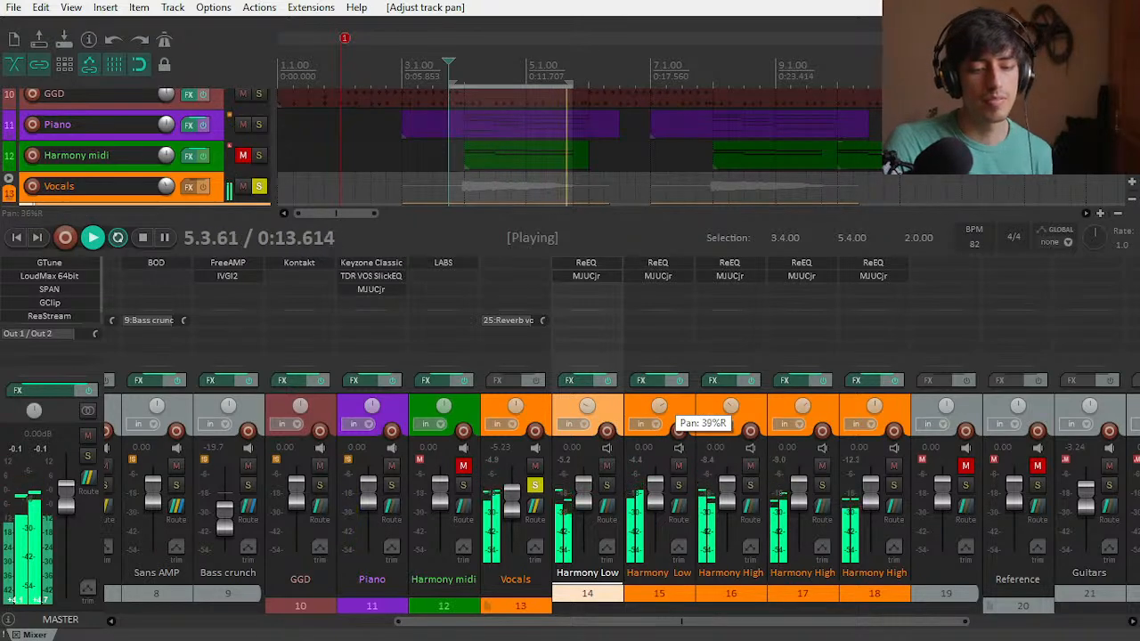
# Step: Replay the widened harmonies, switching the master output to mono and back to stereo for comparison
pyautogui.press('space')
pyautogui.press('space')
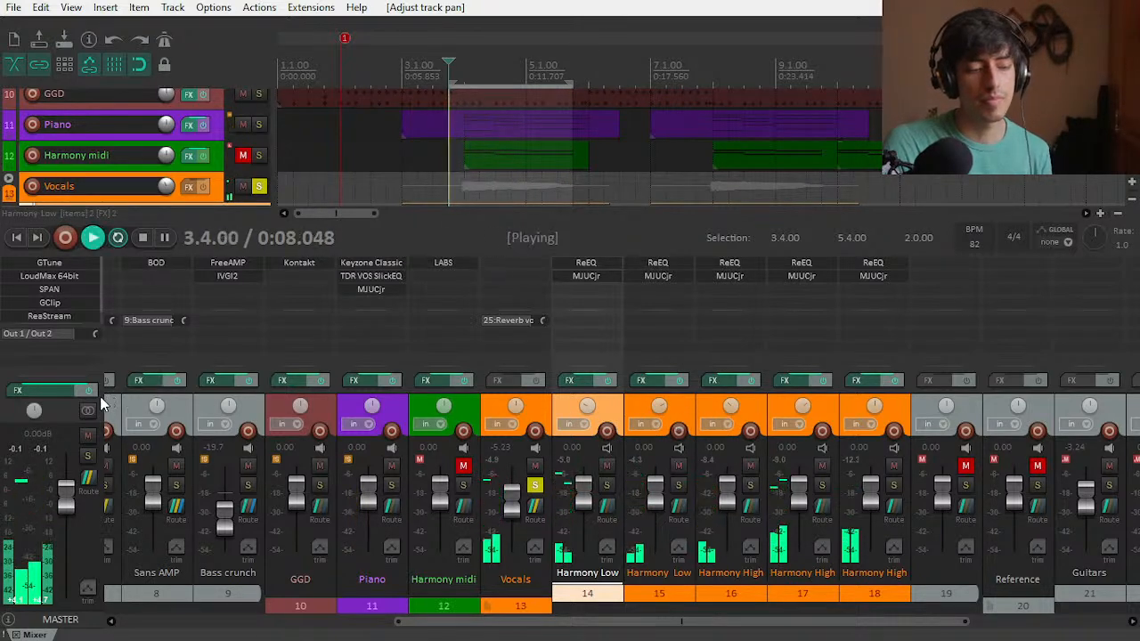
pyautogui.click(89, 413)
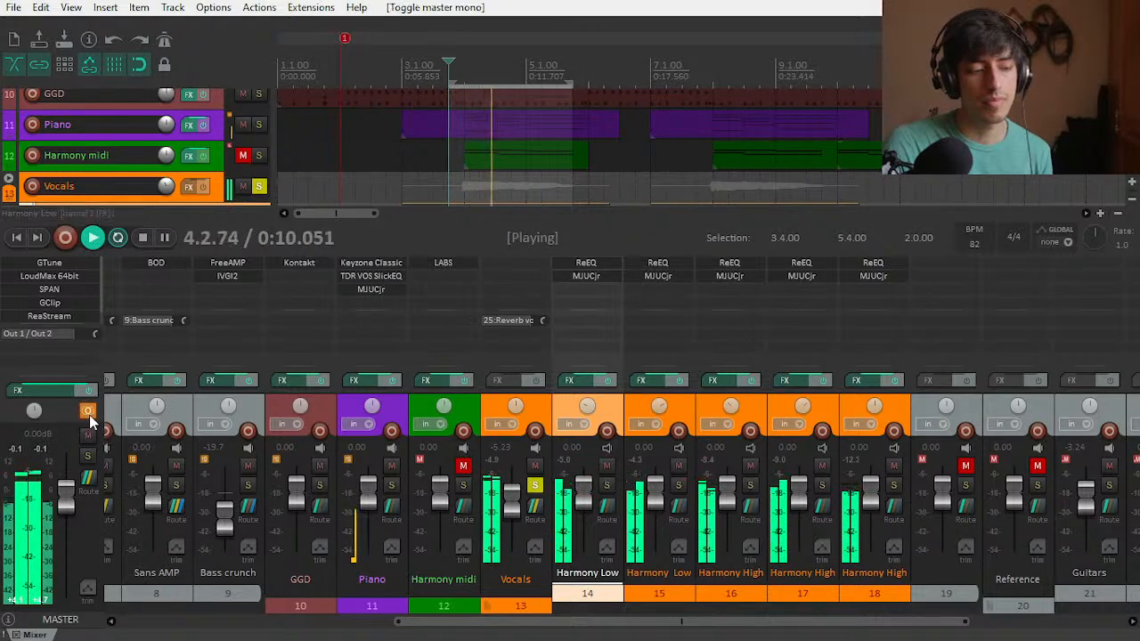
pyautogui.click(88, 412)
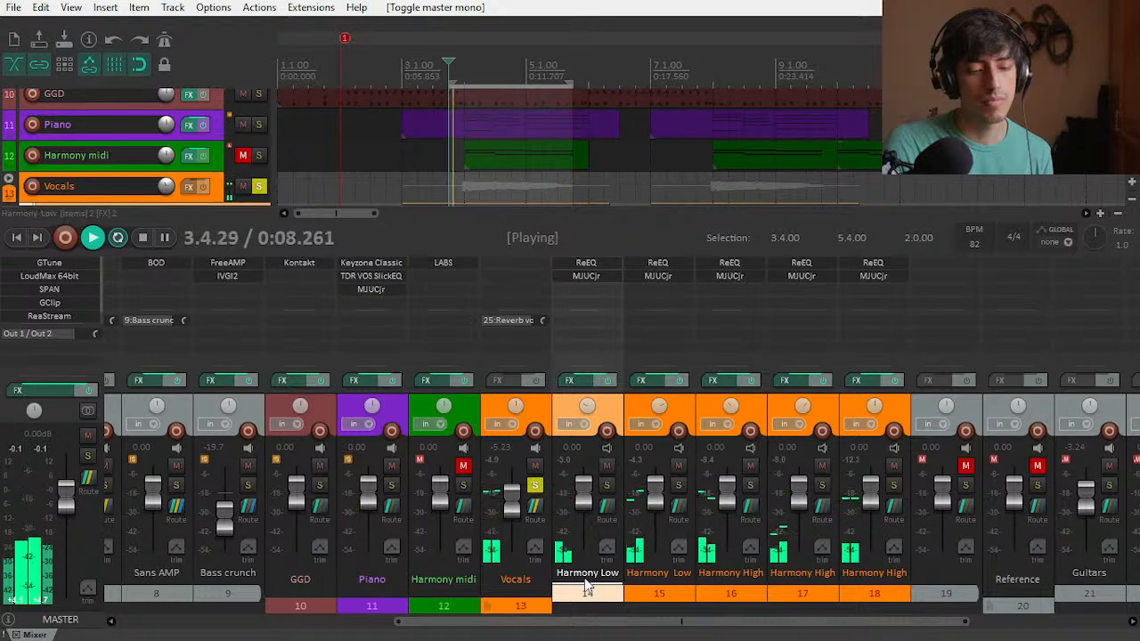
# Step: Unsolo the Vocals bus and audition the panned harmonies within the full mix
pyautogui.press('space')
pyautogui.click(535, 486)
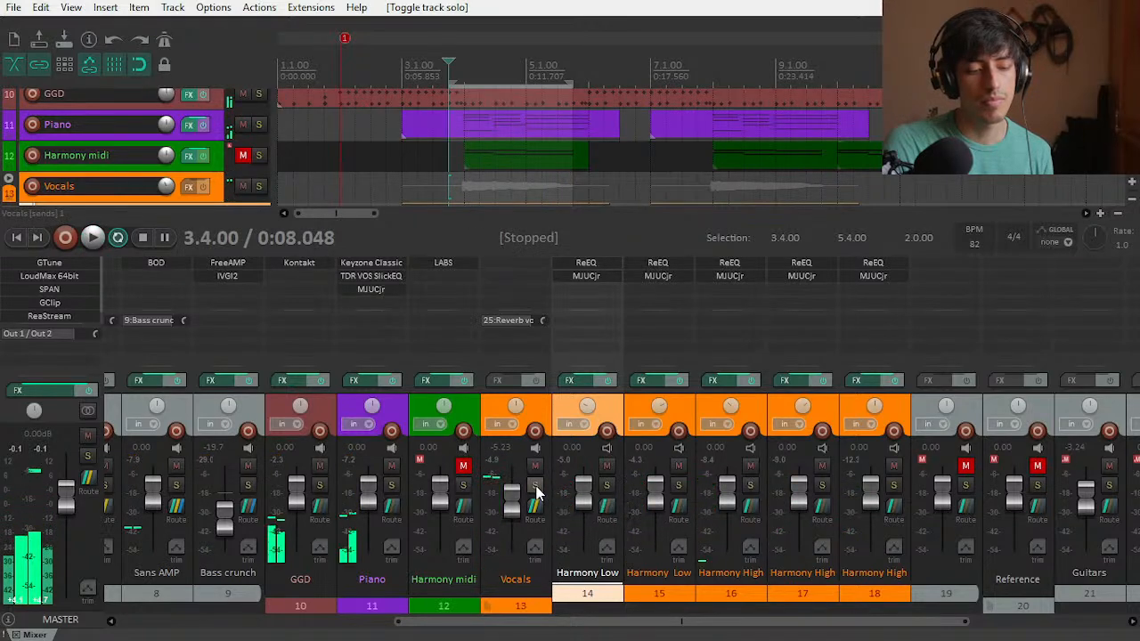
pyautogui.press('space')
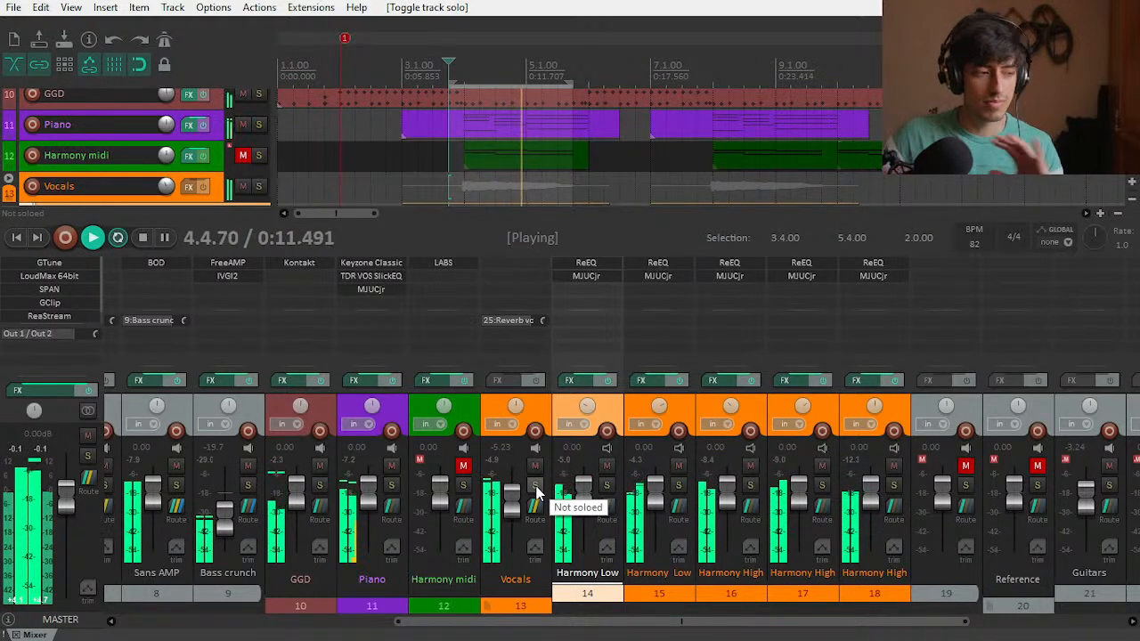
pyautogui.press('space')
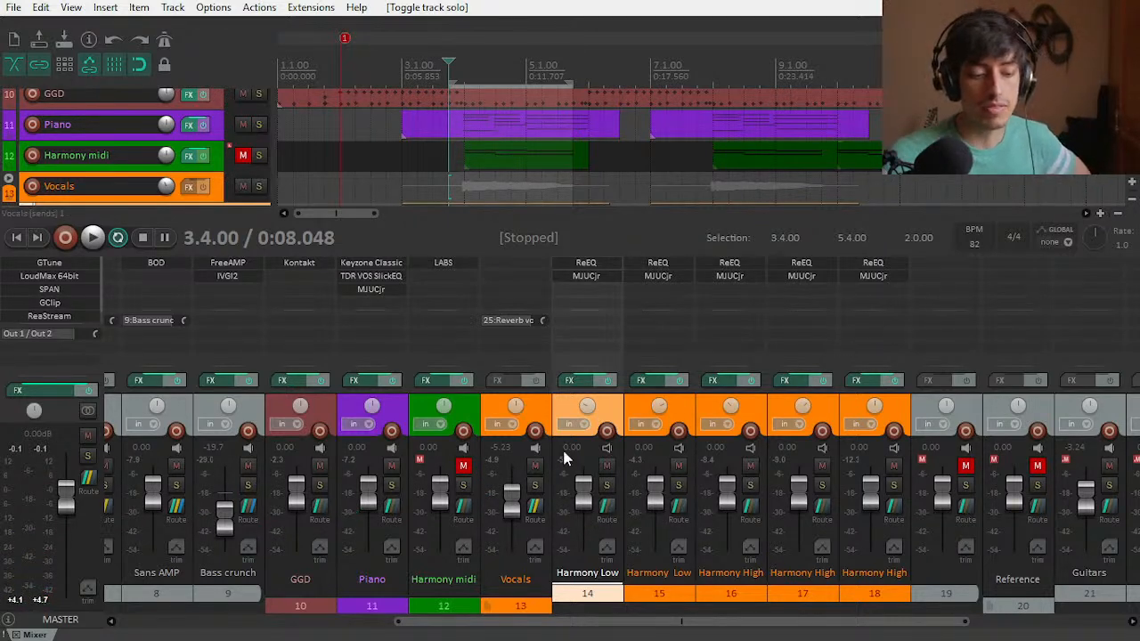
# Step: Set the Reverb vocals track volume to -12.00 dB in its routing settings, and show the first mixer channels again
pyautogui.moveTo(644, 621); pyautogui.dragTo(970, 638)
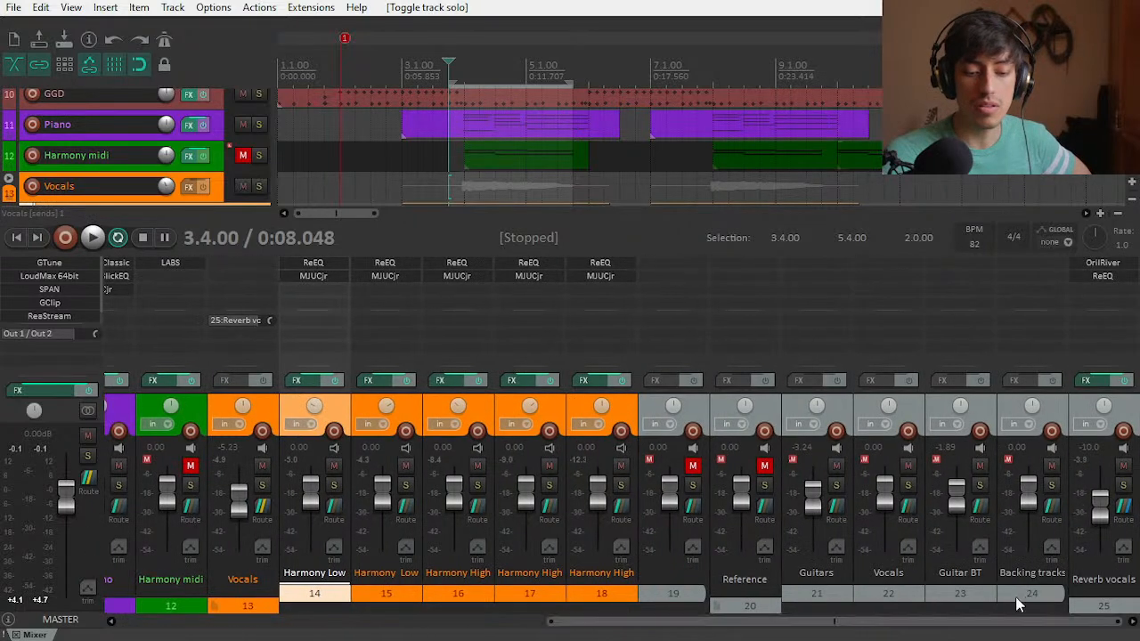
pyautogui.moveTo(1098, 519)
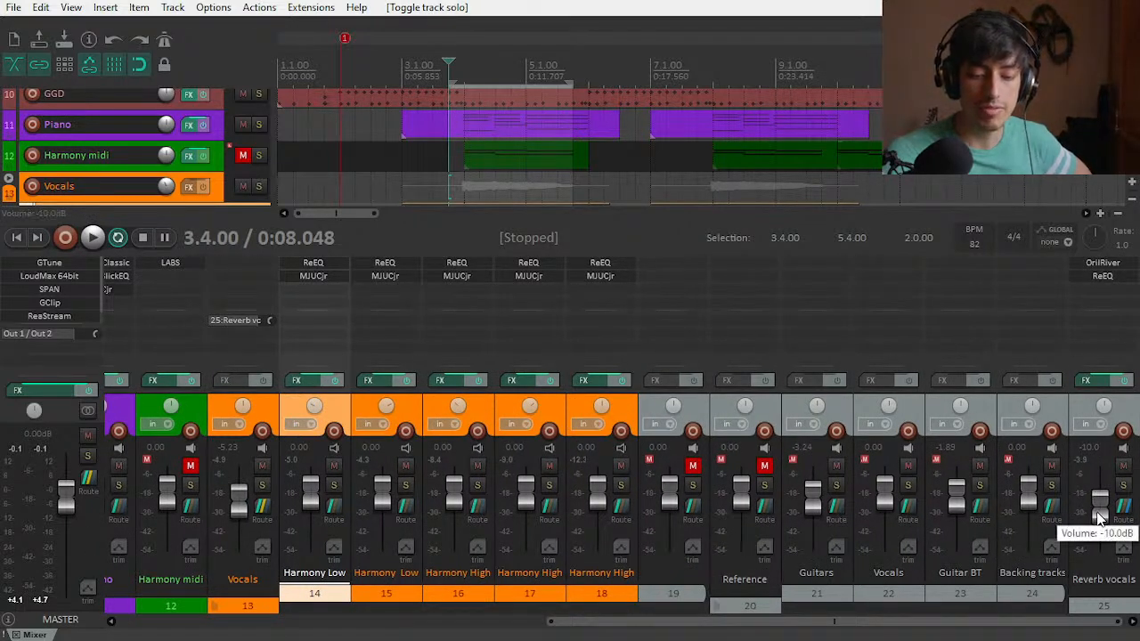
pyautogui.moveTo(1099, 487); pyautogui.dragTo(1095, 457)
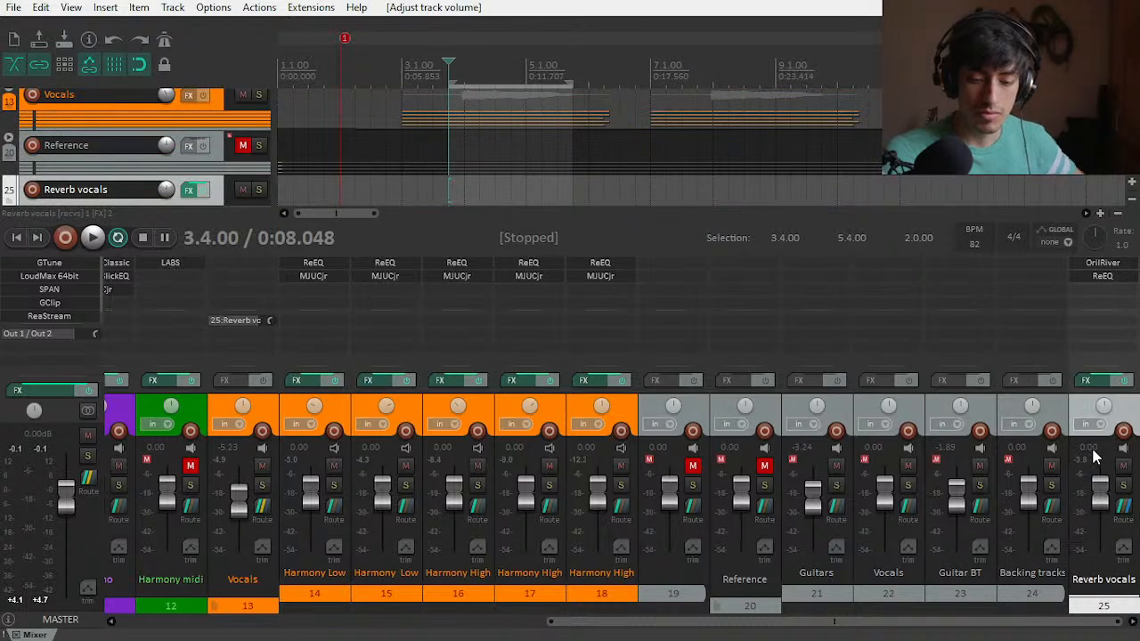
pyautogui.rightClick(1088, 456)
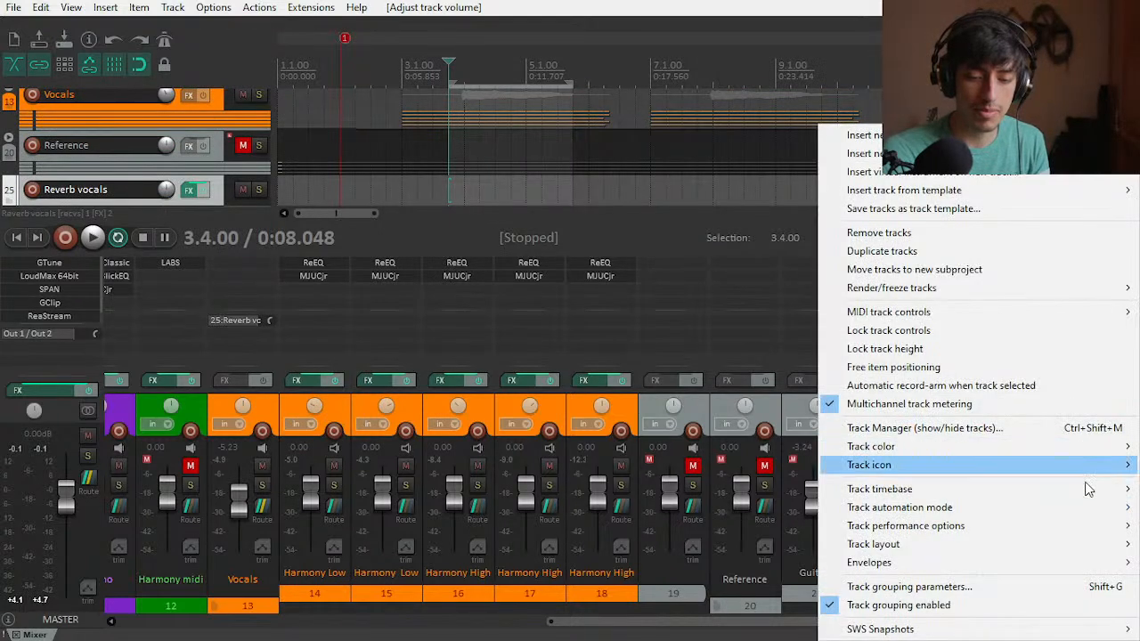
pyautogui.click(756, 17)
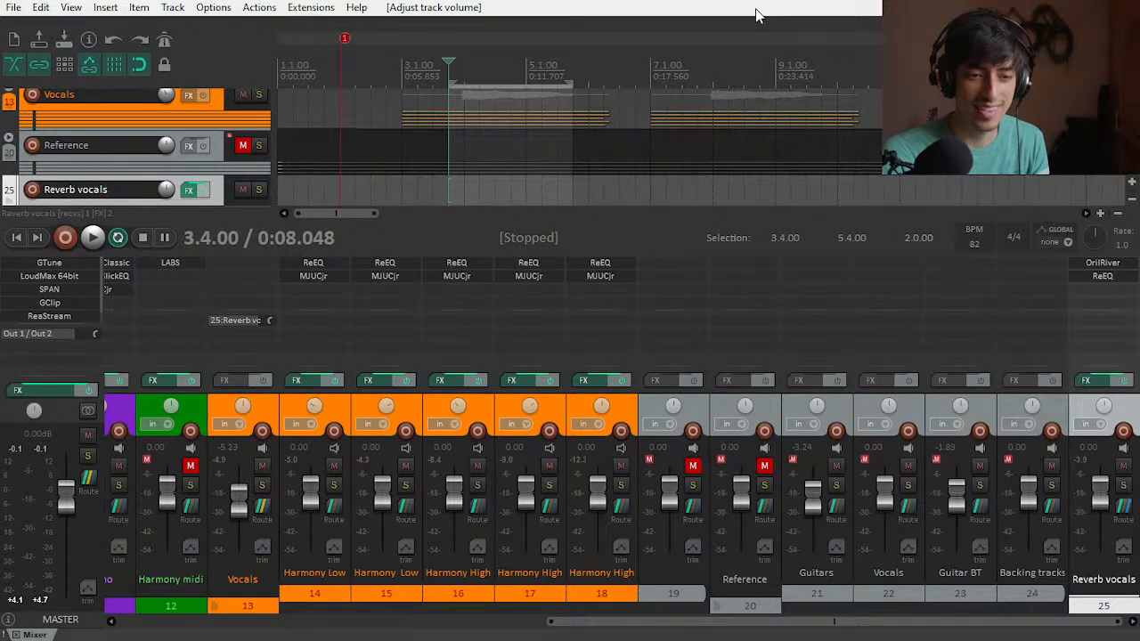
pyautogui.click(1101, 497)
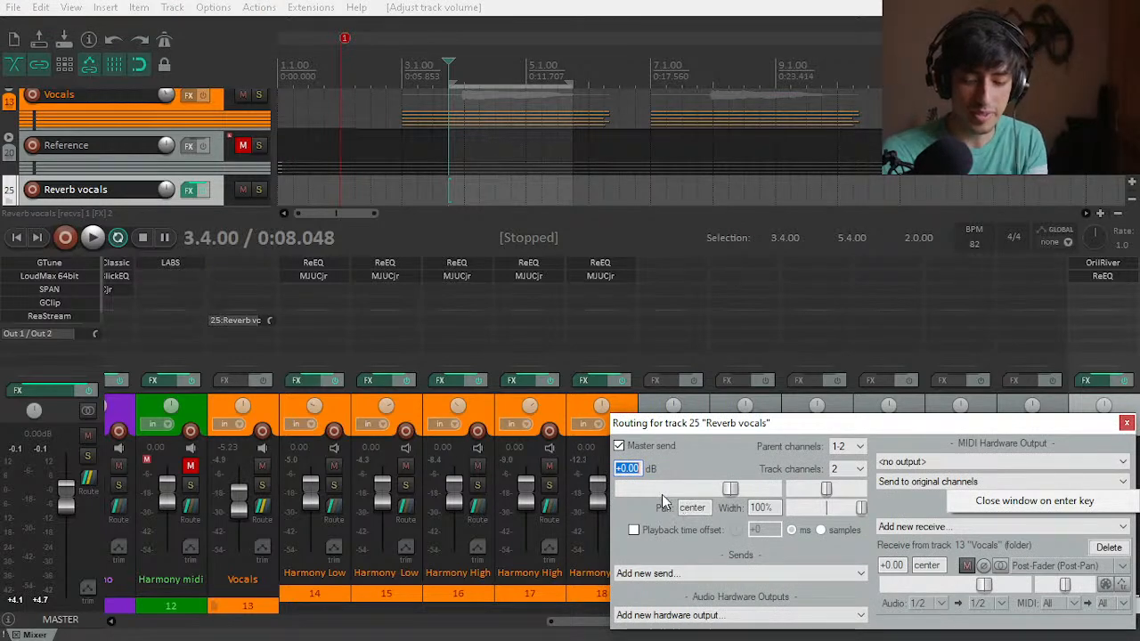
pyautogui.click(629, 469)
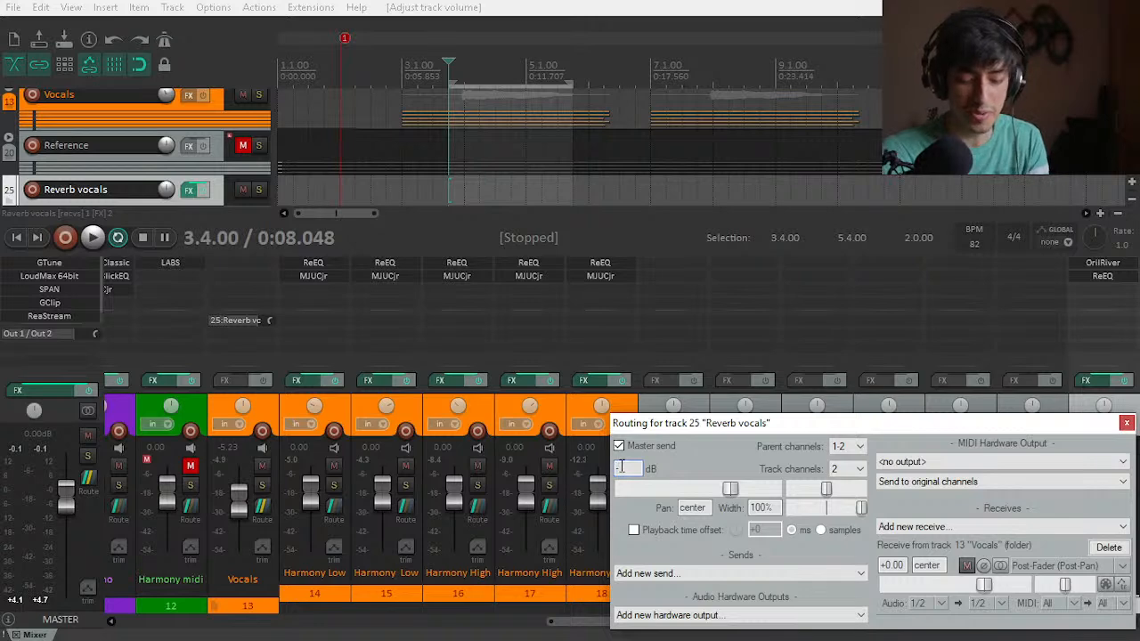
pyautogui.click(899, 489)
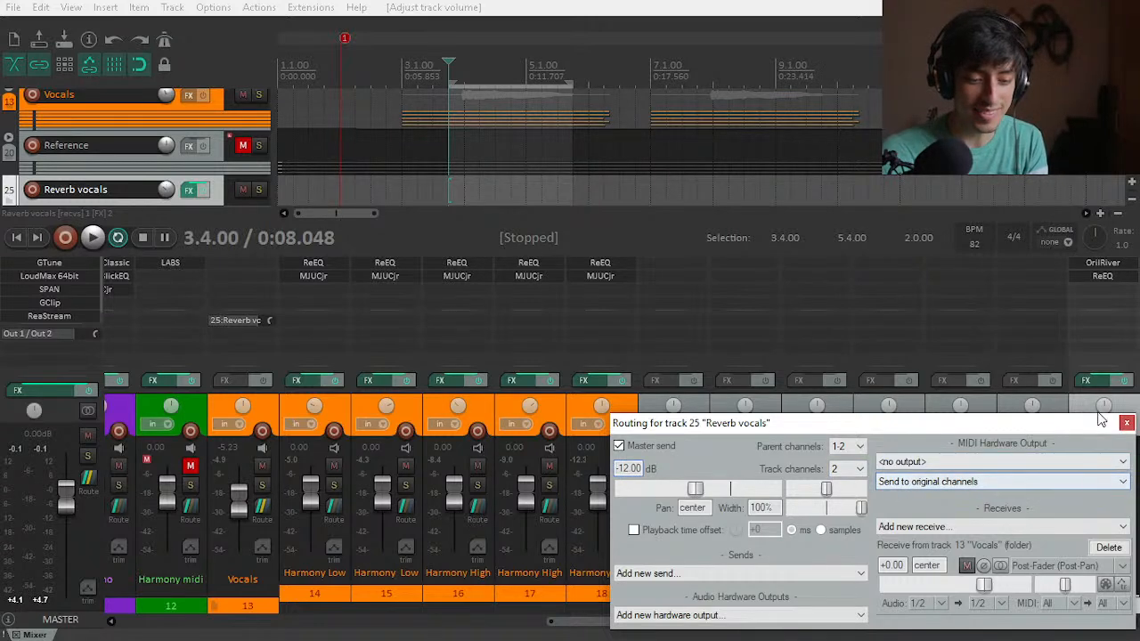
pyautogui.click(1126, 422)
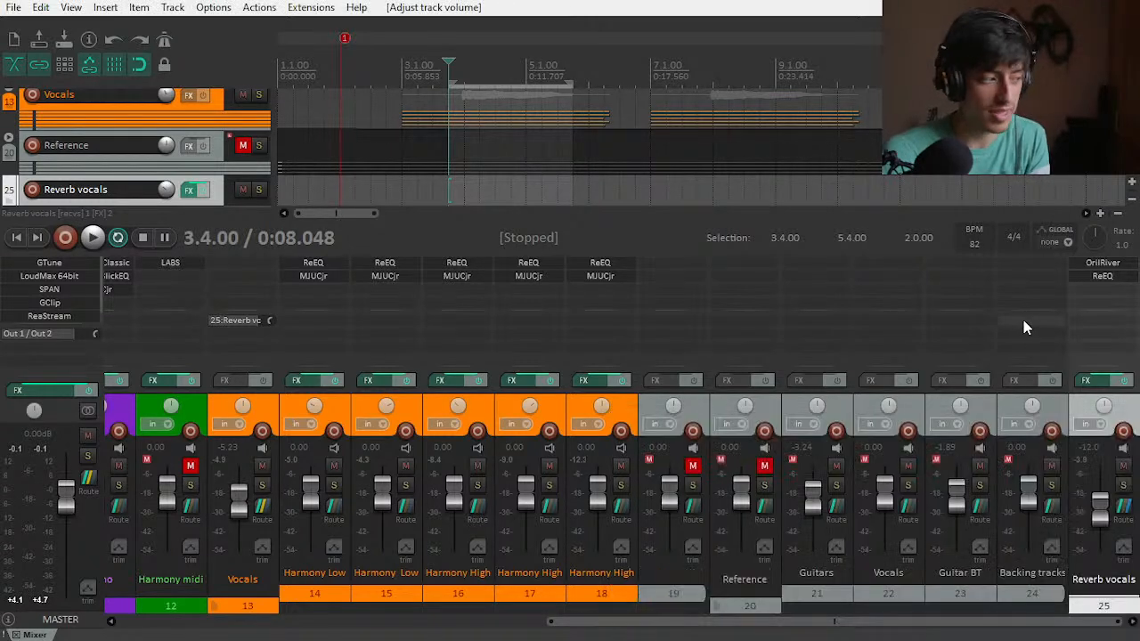
pyautogui.moveTo(580, 621); pyautogui.dragTo(49, 598)
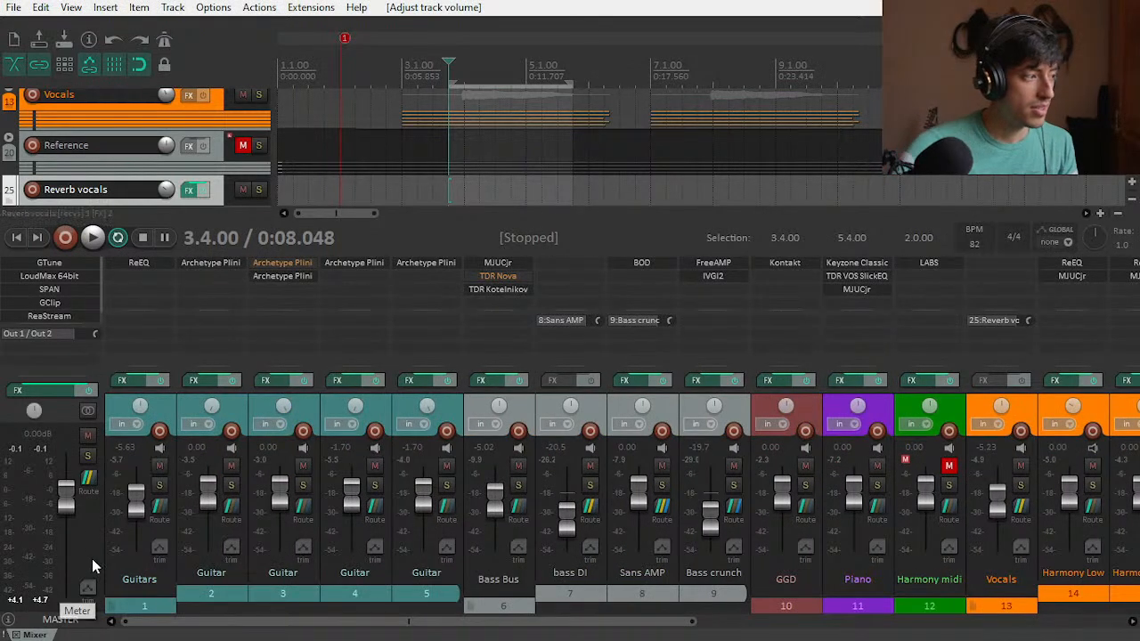
# Step: Switch the master output to mono, lower the master volume to -12.8 dB, and audition the selected passage
pyautogui.press('space')
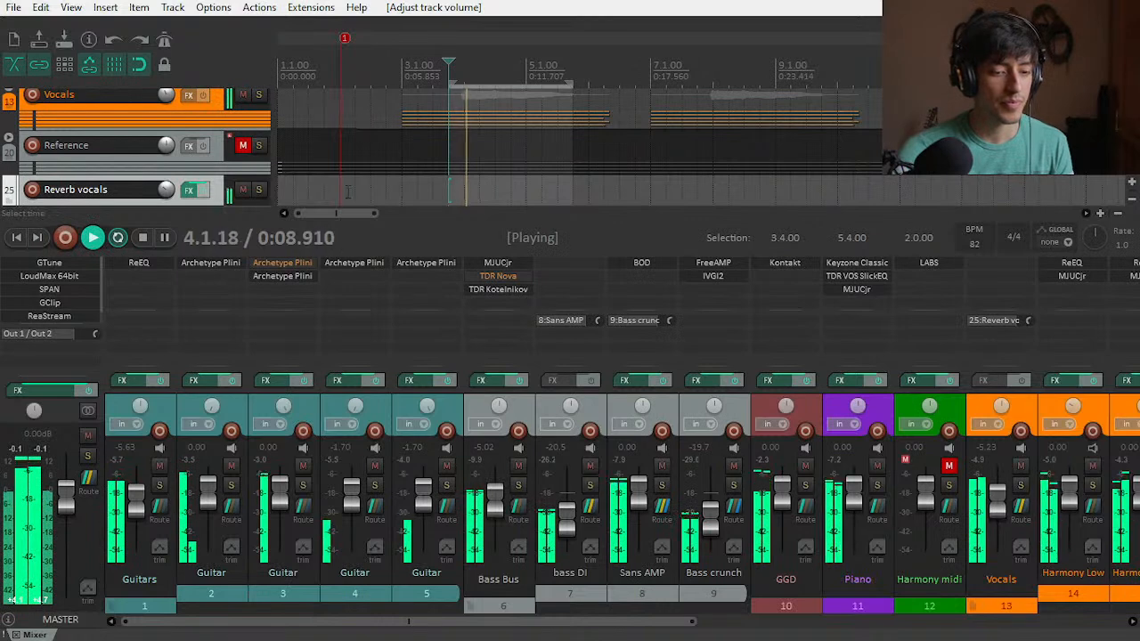
pyautogui.press('space')
pyautogui.click(86, 412)
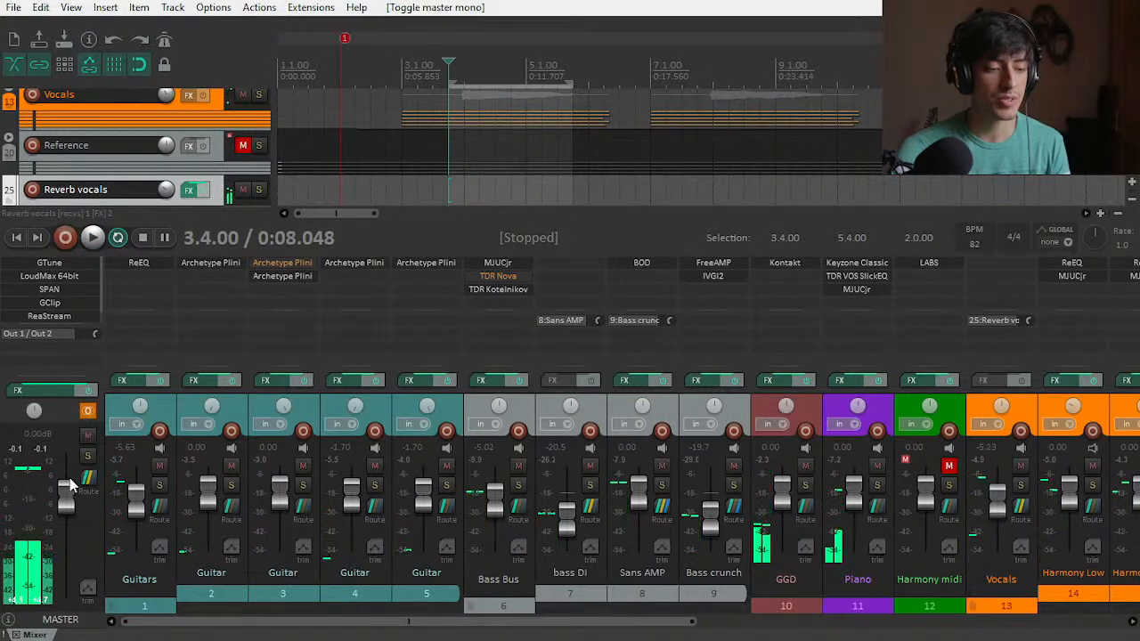
pyautogui.moveTo(67, 501); pyautogui.dragTo(71, 535)
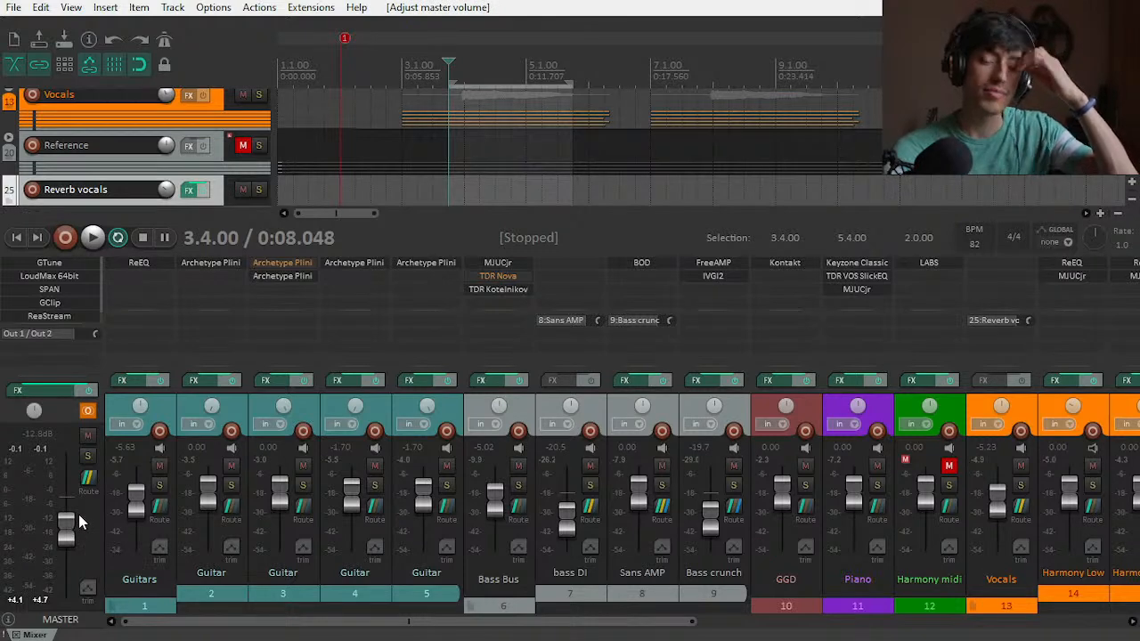
pyautogui.press('space')
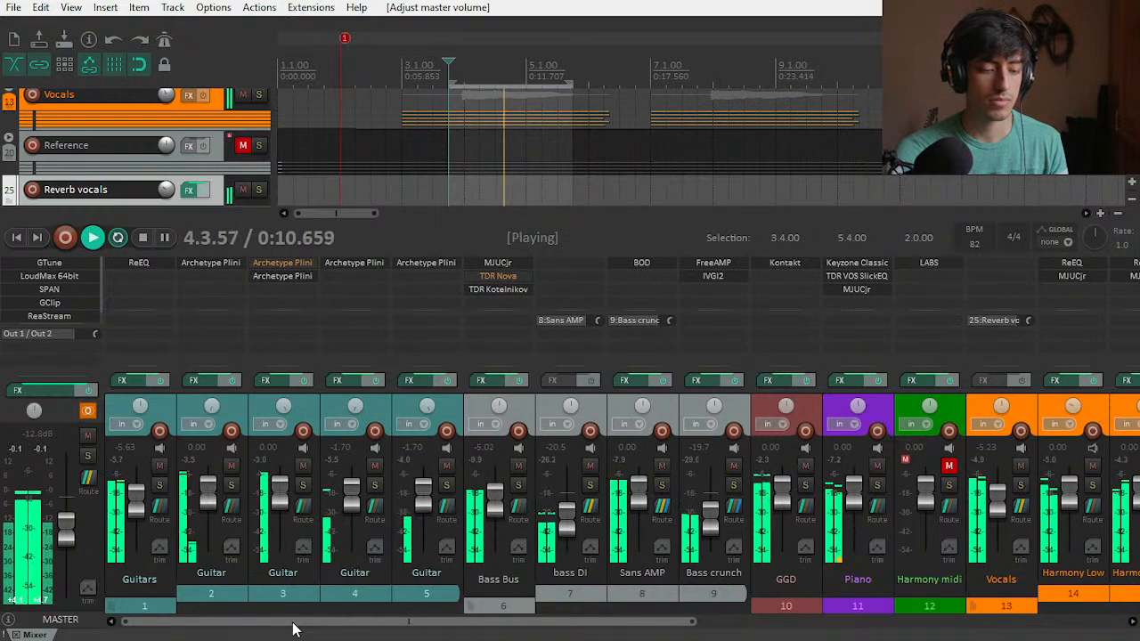
pyautogui.press('space')
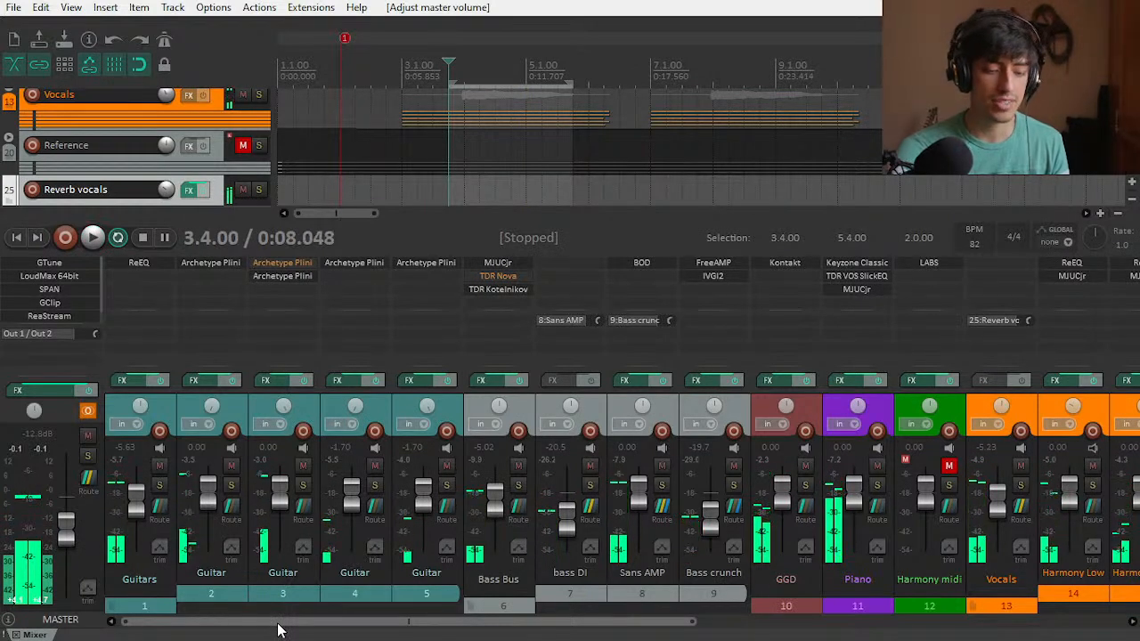
# Step: Pull the Guitars, Piano, Bass Bus and Vocals faders all the way down to -inf
pyautogui.hscroll(5, 452, 634)
pyautogui.moveTo(437, 628); pyautogui.dragTo(192, 628)
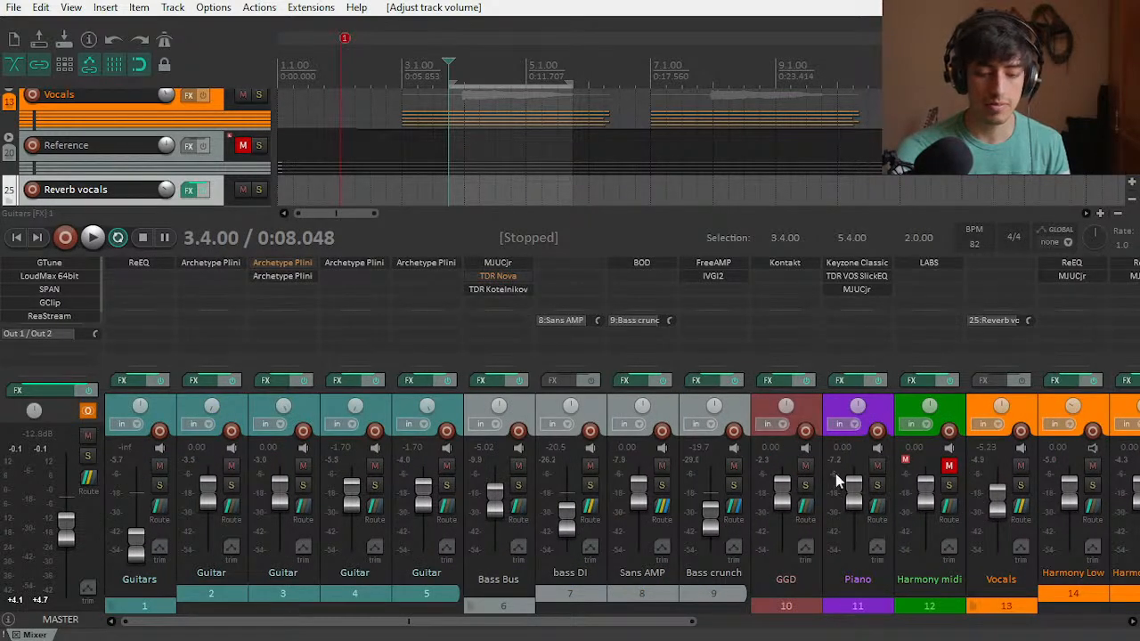
pyautogui.moveTo(847, 496); pyautogui.dragTo(848, 539)
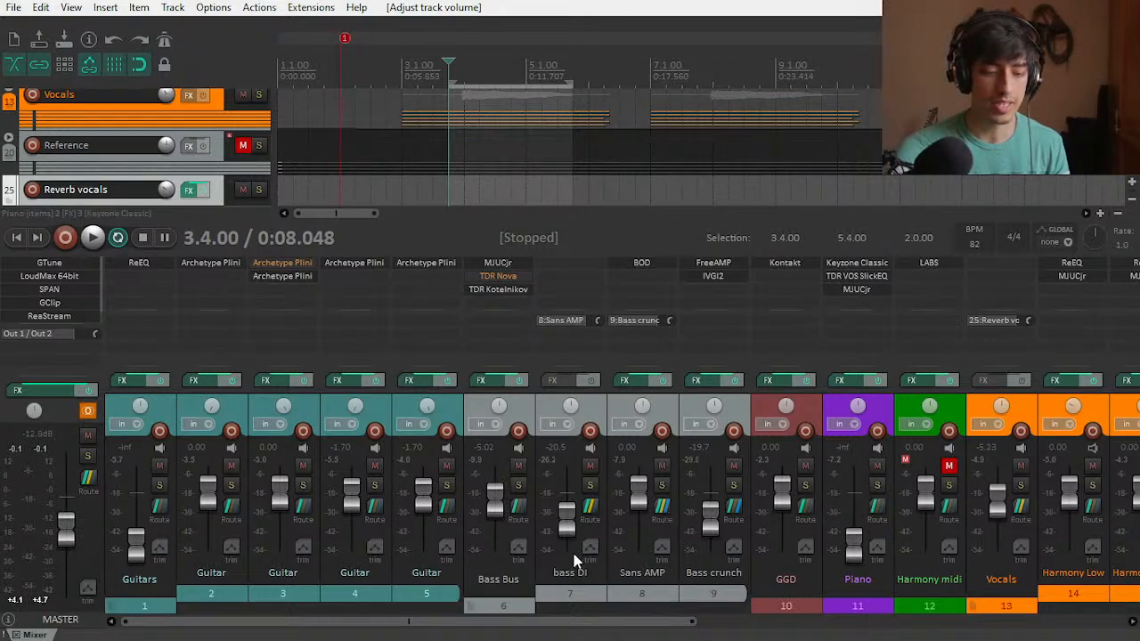
pyautogui.moveTo(495, 497); pyautogui.dragTo(613, 628)
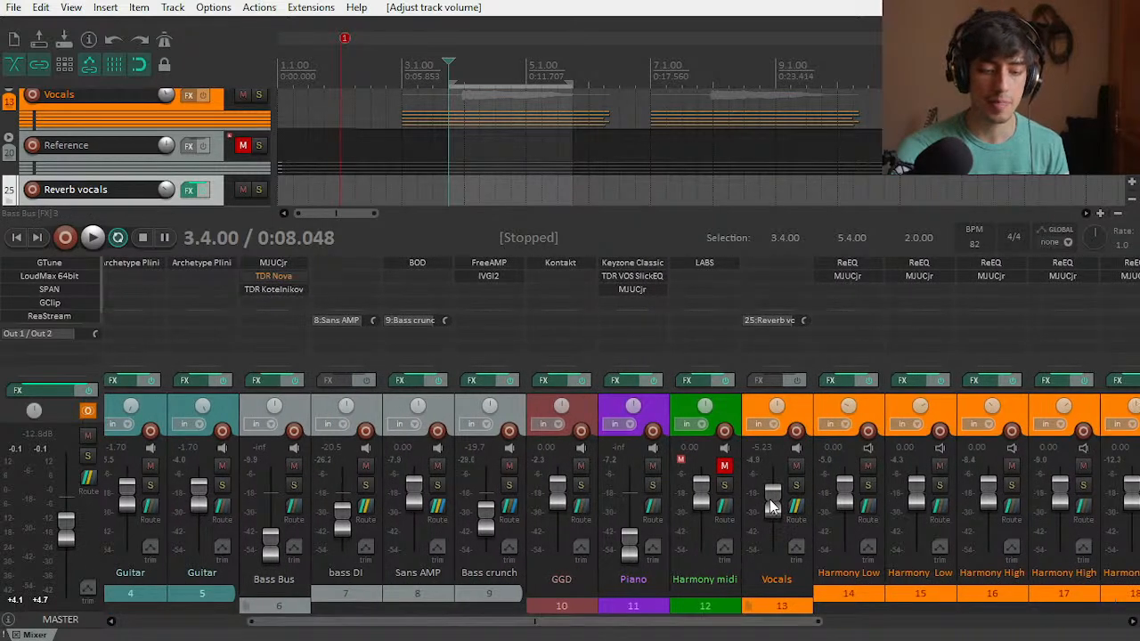
pyautogui.moveTo(771, 514); pyautogui.dragTo(771, 547)
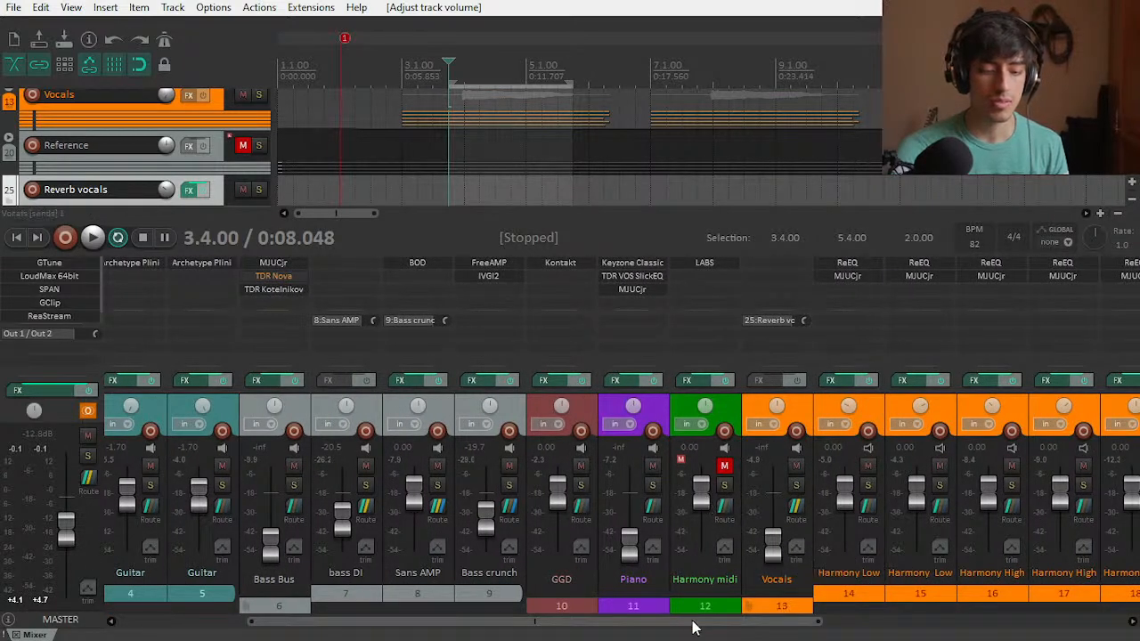
pyautogui.moveTo(689, 627); pyautogui.dragTo(395, 638)
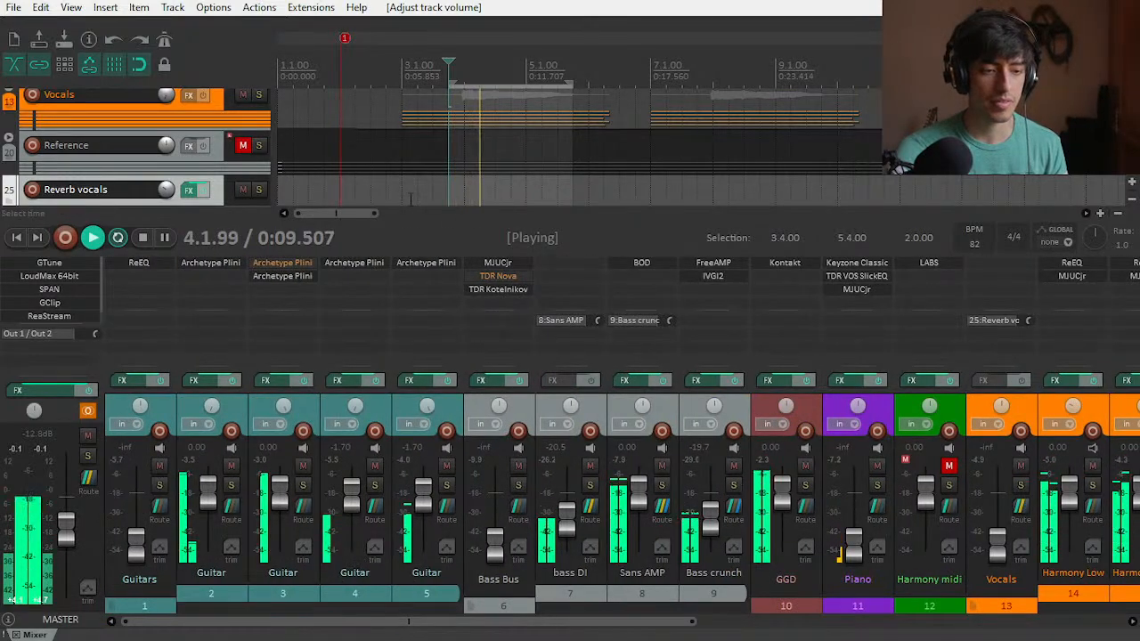
# Step: Extend the loop selection so it runs from 1.4.00 to 12.3.00, covering the whole first section of the song
pyautogui.click(401, 66)
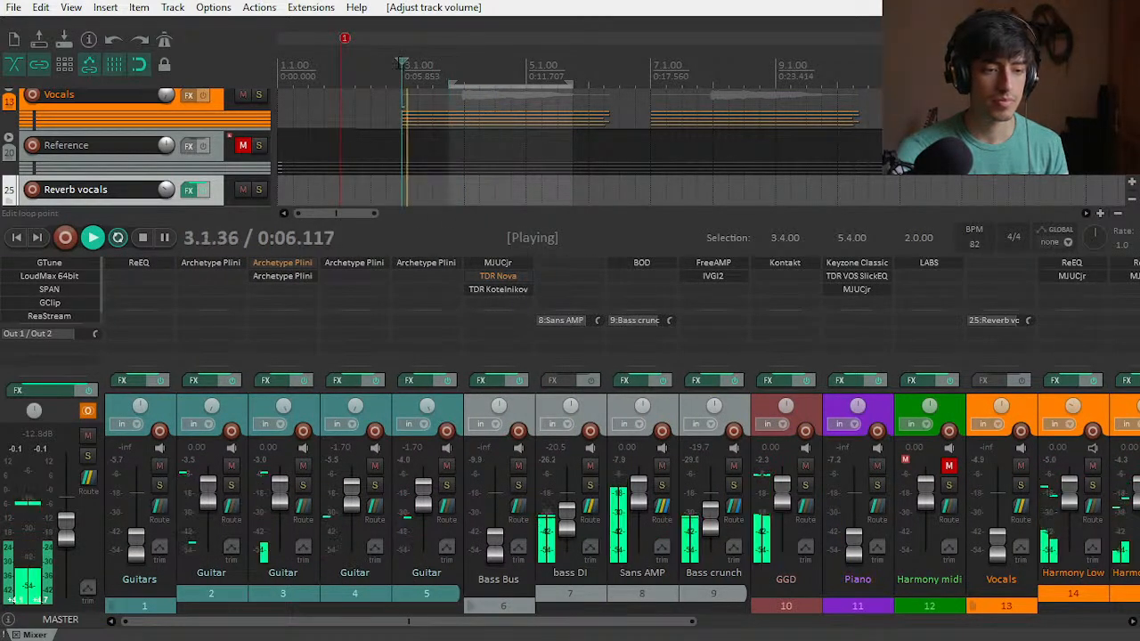
pyautogui.moveTo(402, 69); pyautogui.dragTo(857, 171)
pyautogui.scroll(-3, 570, 134)
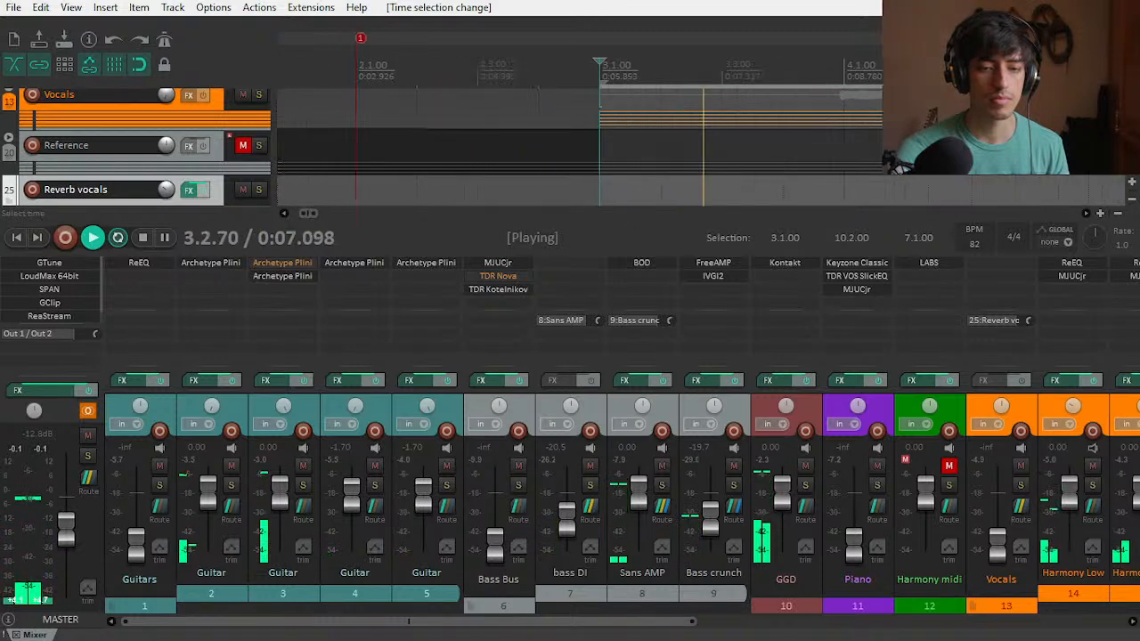
pyautogui.moveTo(568, 87); pyautogui.dragTo(604, 87)
pyautogui.press('space')
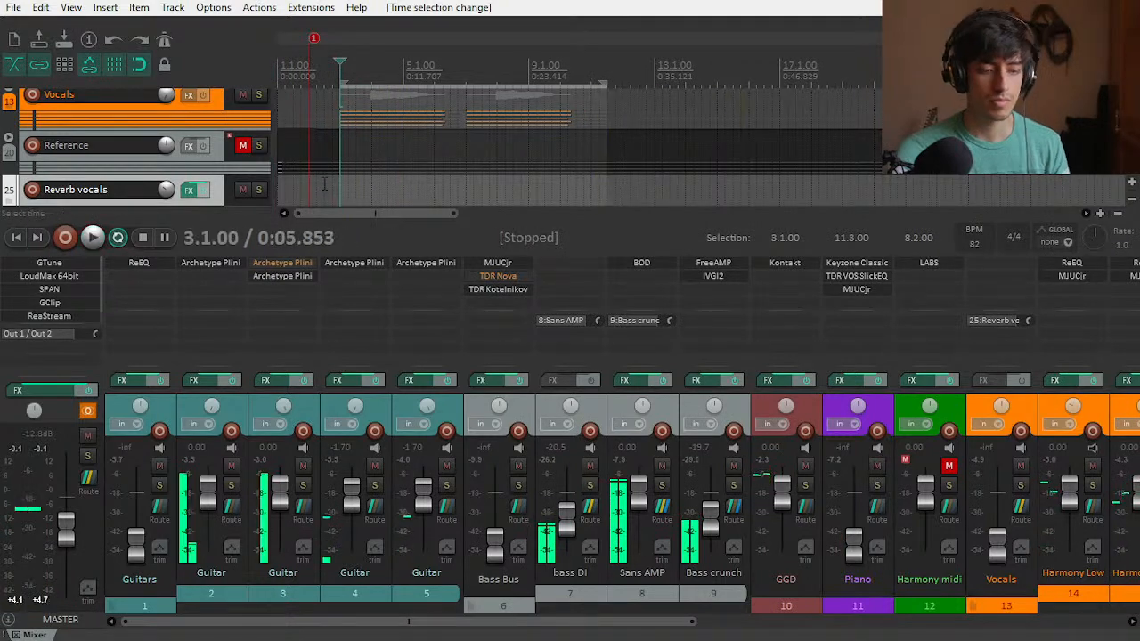
pyautogui.hotkey('ctrl', 'm')
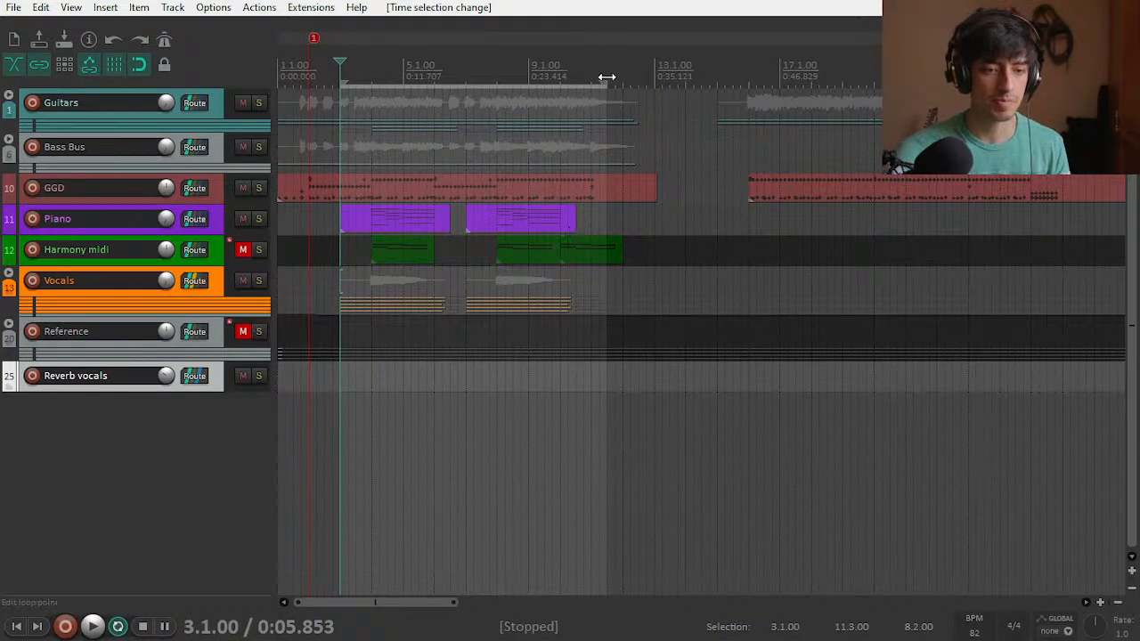
pyautogui.moveTo(606, 77); pyautogui.dragTo(639, 80)
pyautogui.moveTo(339, 87); pyautogui.dragTo(302, 89)
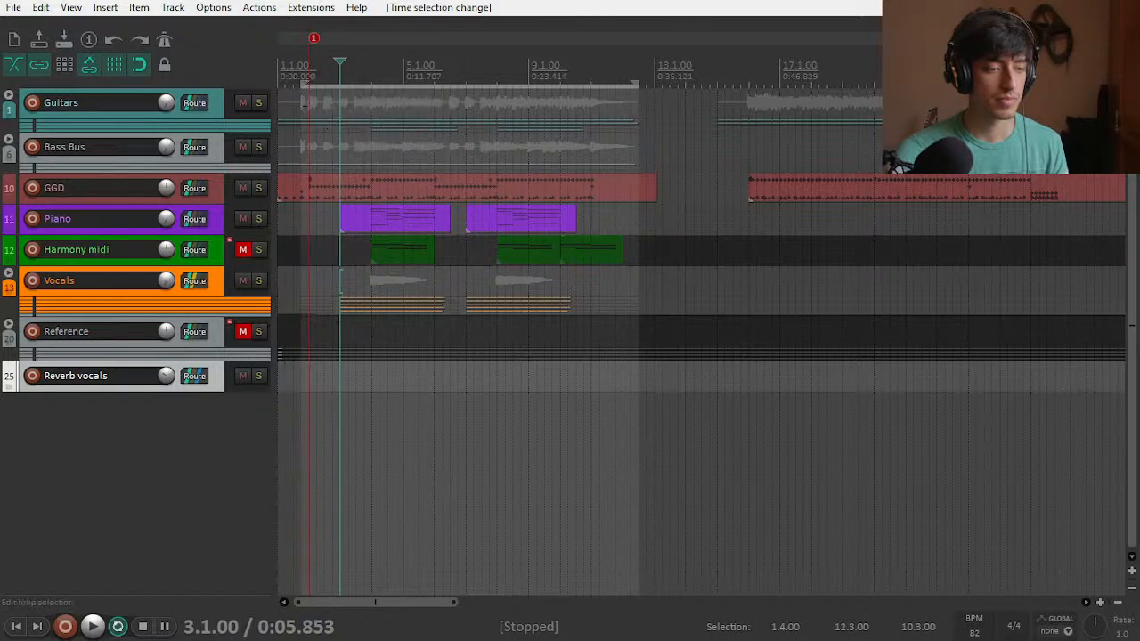
# Step: Place the edit cursor at 1.3.00 and move marker 1 to the start of the loop selection
pyautogui.click(295, 67)
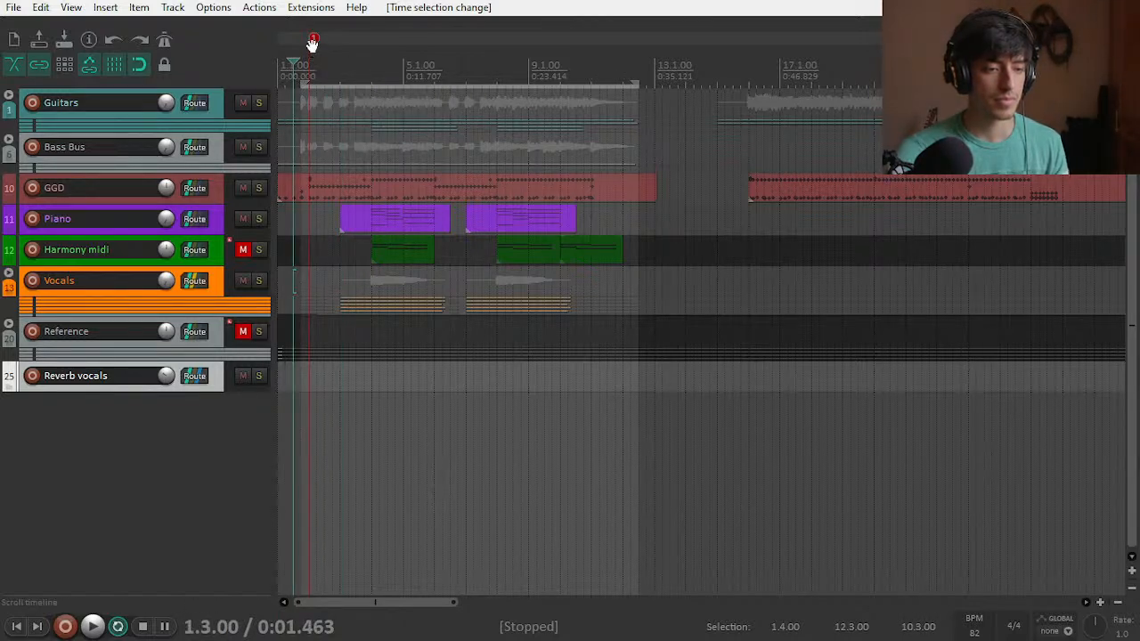
pyautogui.moveTo(303, 42); pyautogui.dragTo(303, 43)
pyautogui.scroll(5, 287, 206)
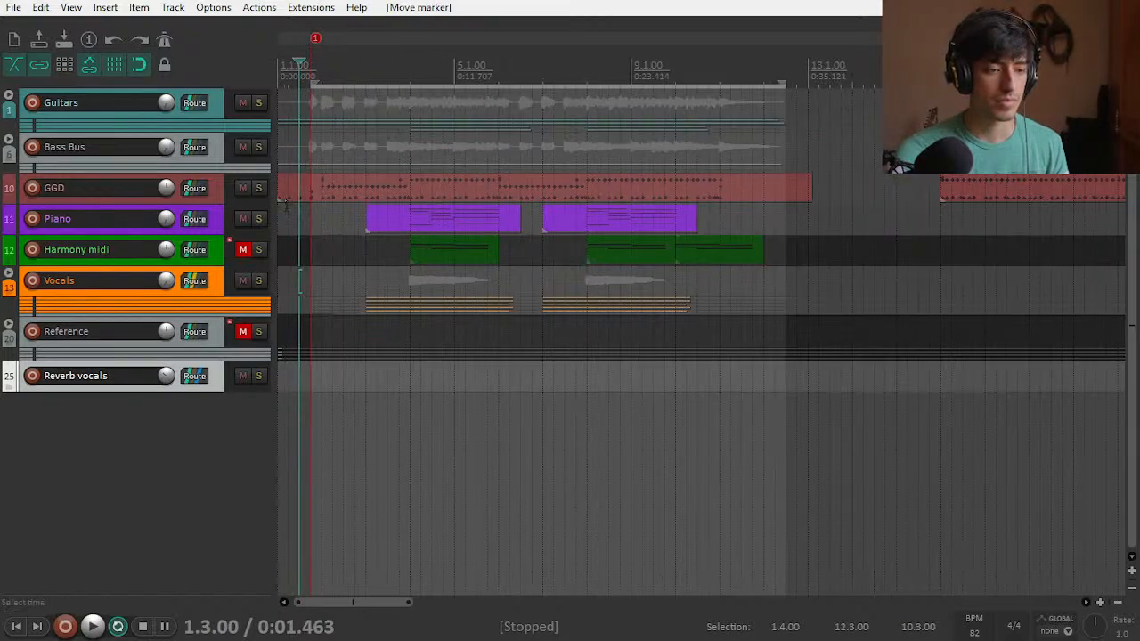
pyautogui.scroll(-2, 286, 206)
# Step: Play the section with the mixer shown, reset the master volume to 0.00 dB, and listen to the drum level
pyautogui.press('space')
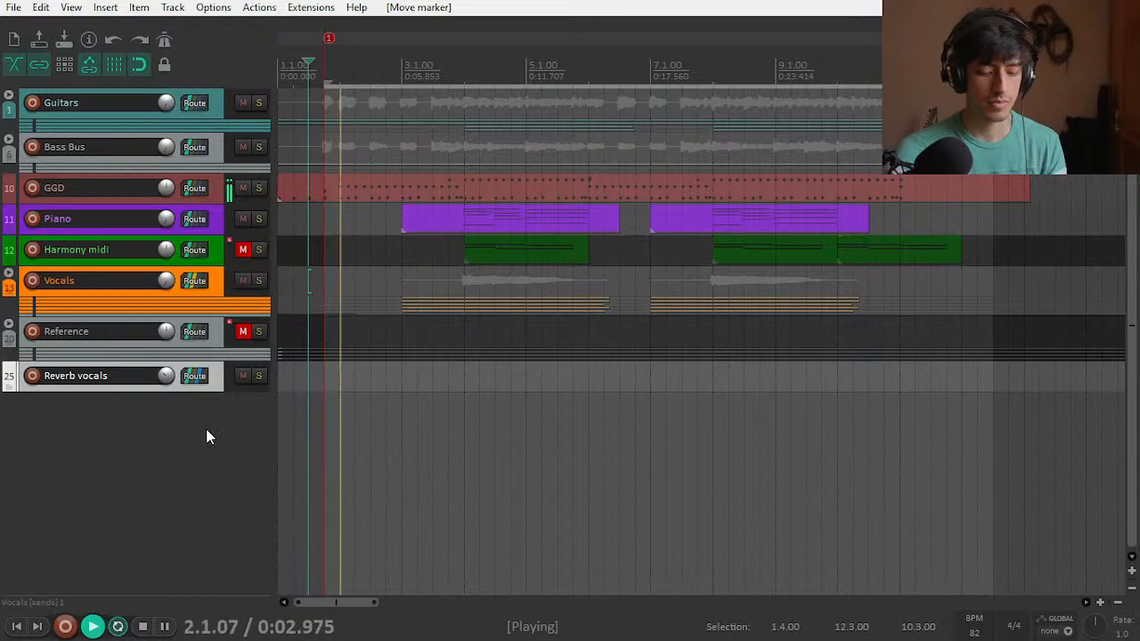
pyautogui.hotkey('ctrl', 'm')
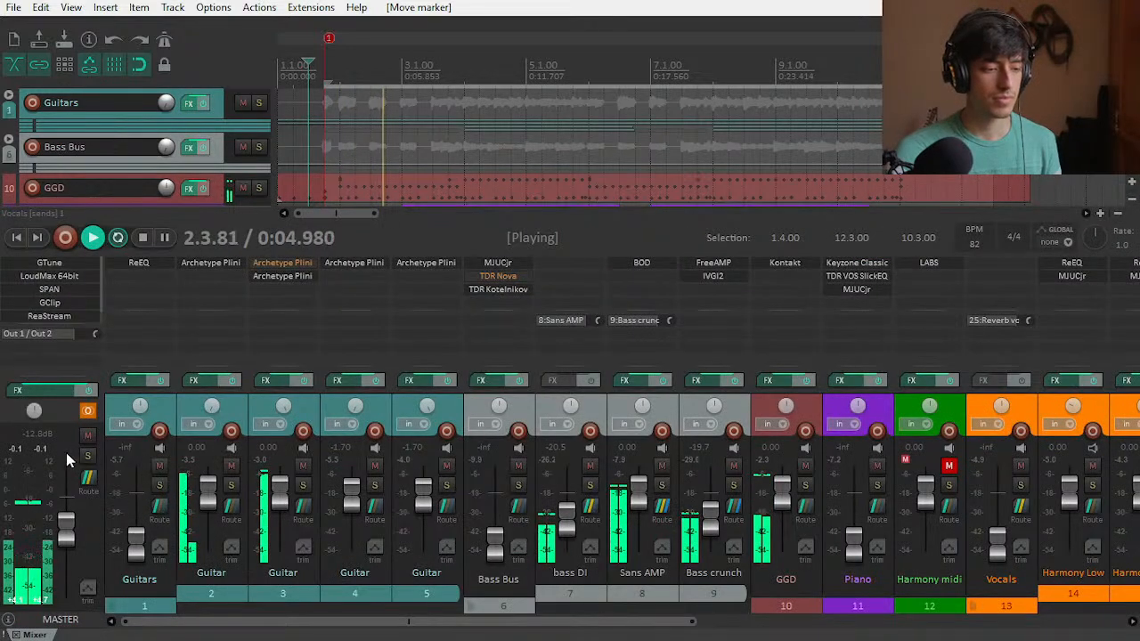
pyautogui.doubleClick(65, 528)
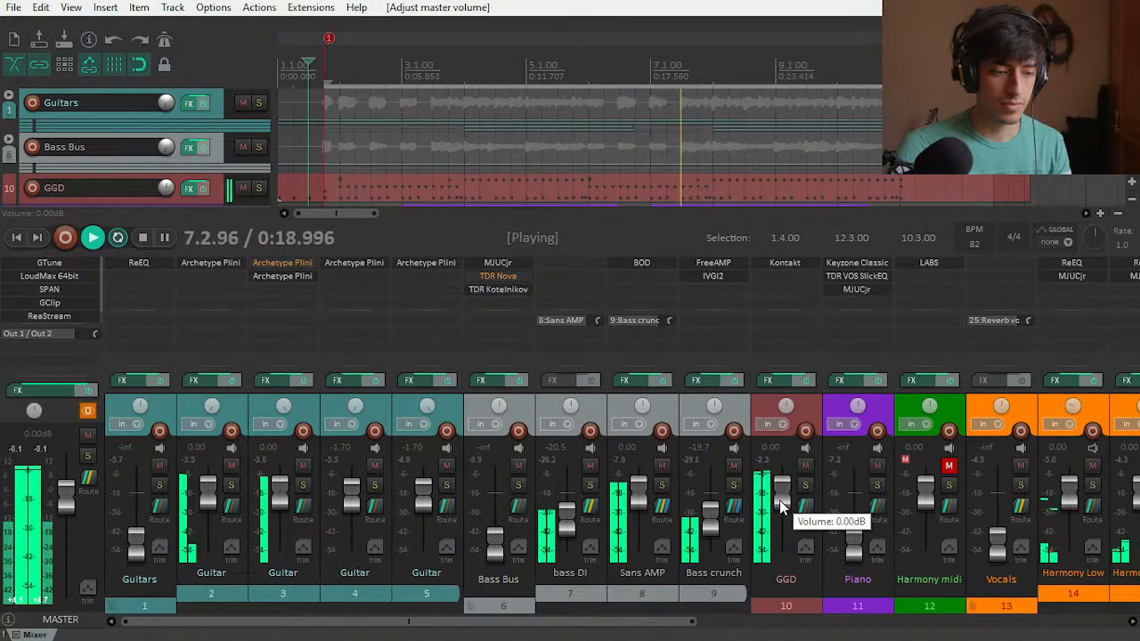
pyautogui.press('space')
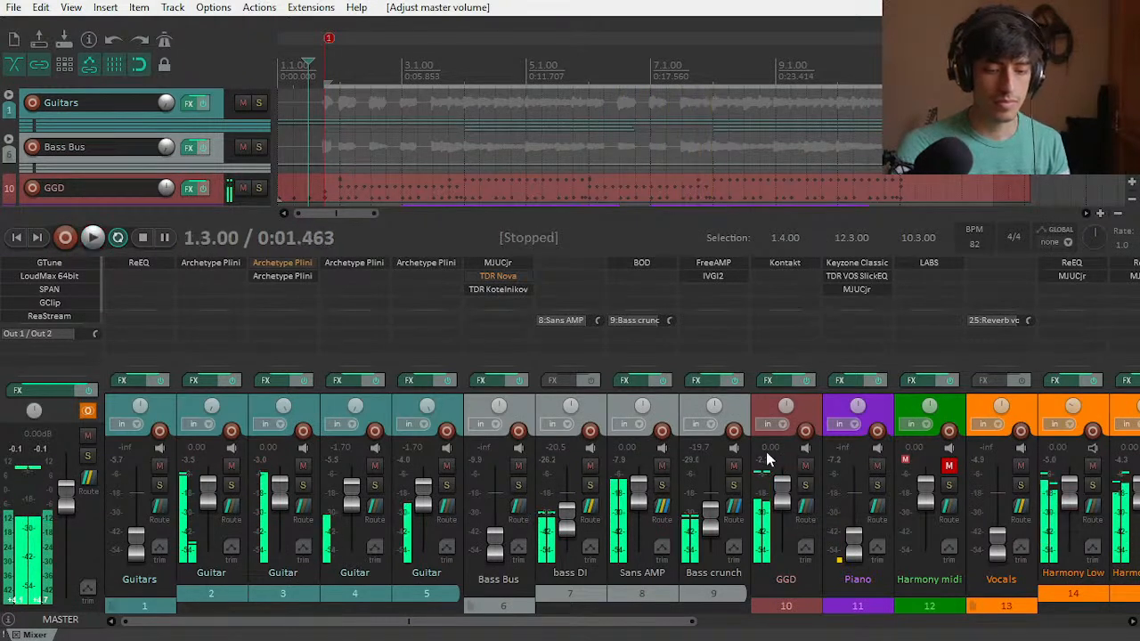
# Step: Set the GGD drum track volume to -3.00 dB in its routing settings
pyautogui.click(780, 490)
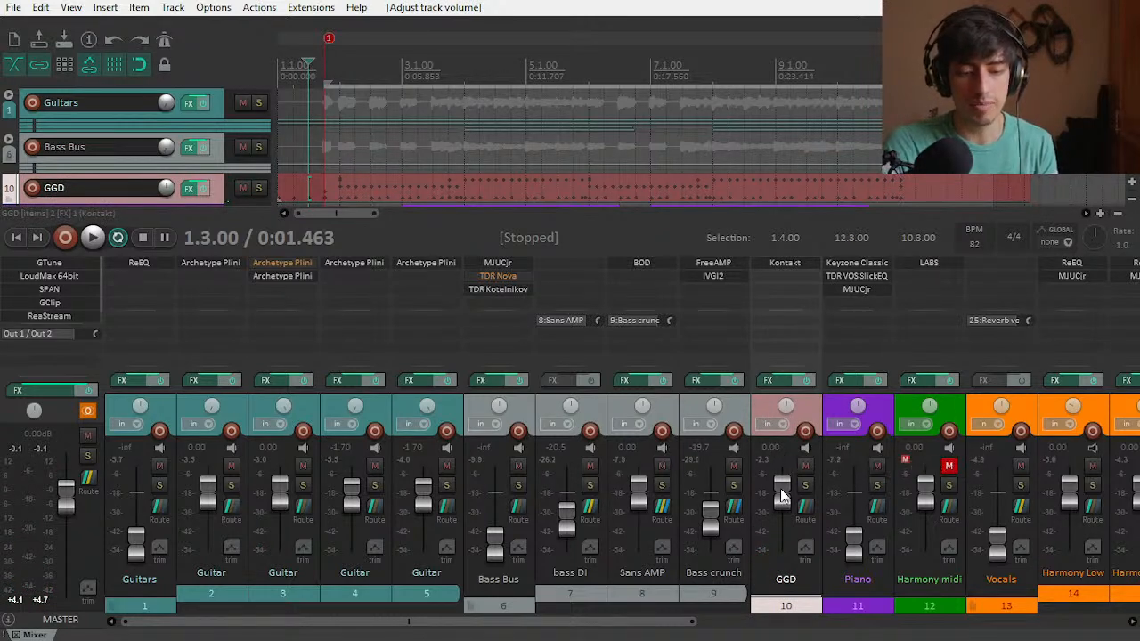
pyautogui.rightClick(781, 488)
pyautogui.write('-3.00')
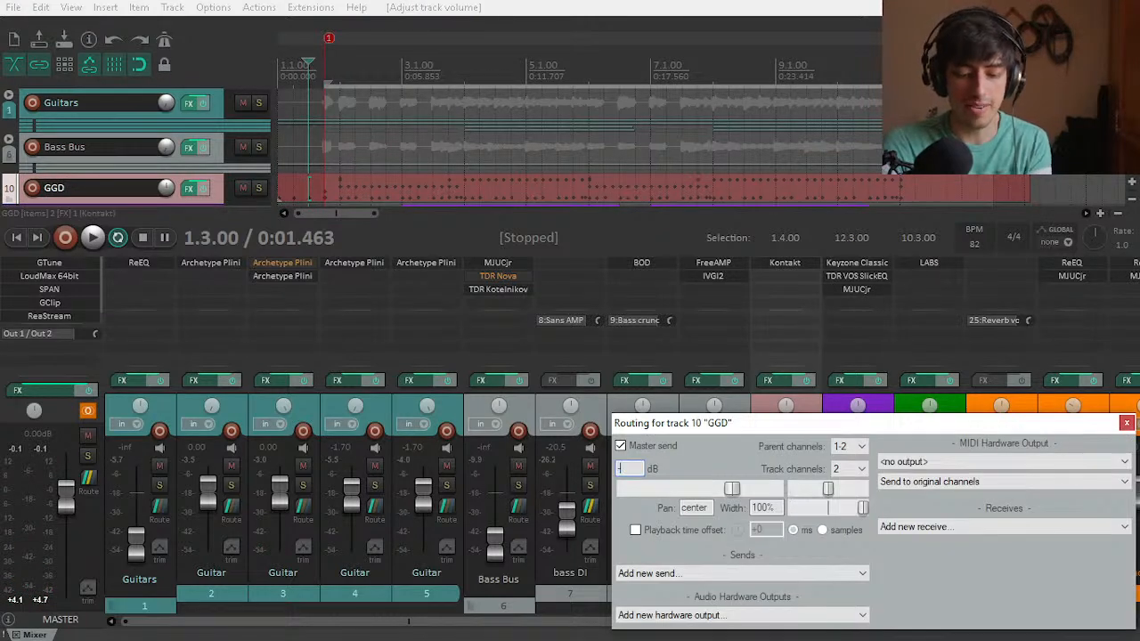
pyautogui.click(1126, 423)
# Step: Play the section, raise the Guitars bus slightly to about -33 dB, and lower the master volume to -10.2 dB
pyautogui.press('space')
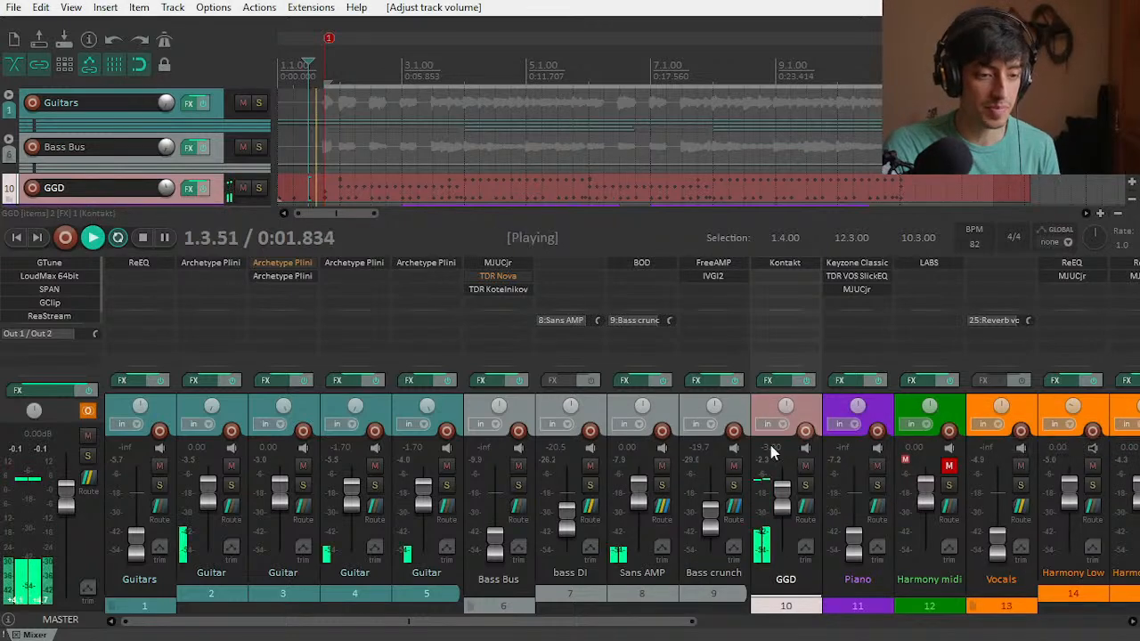
pyautogui.moveTo(134, 541); pyautogui.dragTo(125, 529)
pyautogui.moveTo(64, 508); pyautogui.dragTo(77, 537)
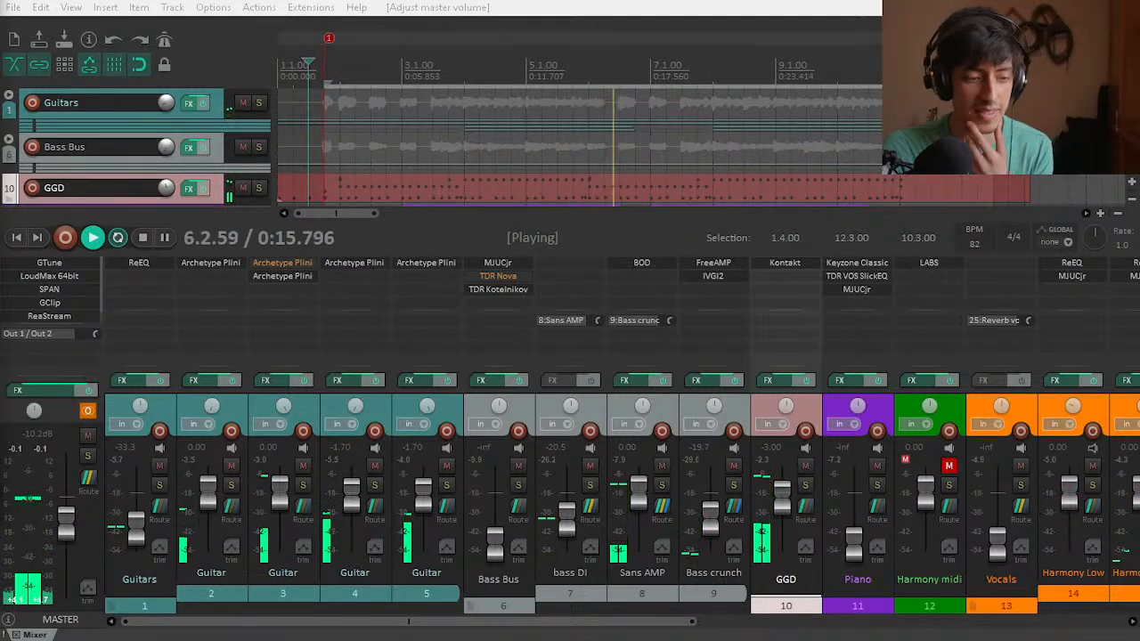
# Step: Raise the Guitars bus gradually to -11.3 dB by ear against the drums, and stop playback
pyautogui.moveTo(133, 520); pyautogui.dragTo(140, 516)
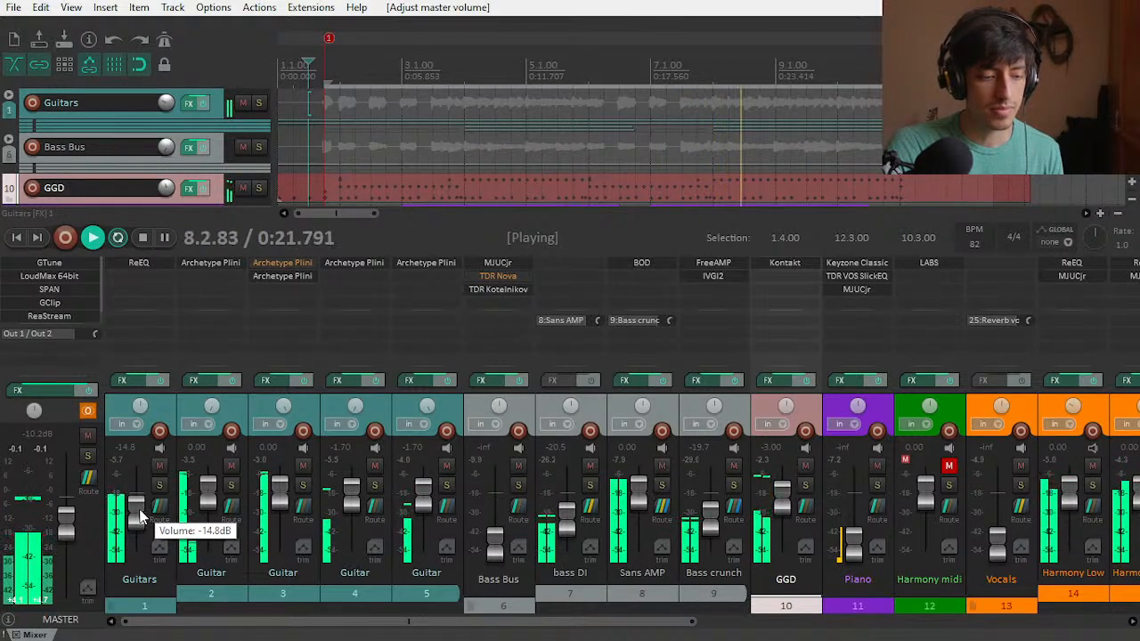
pyautogui.scroll(1, 138, 516)
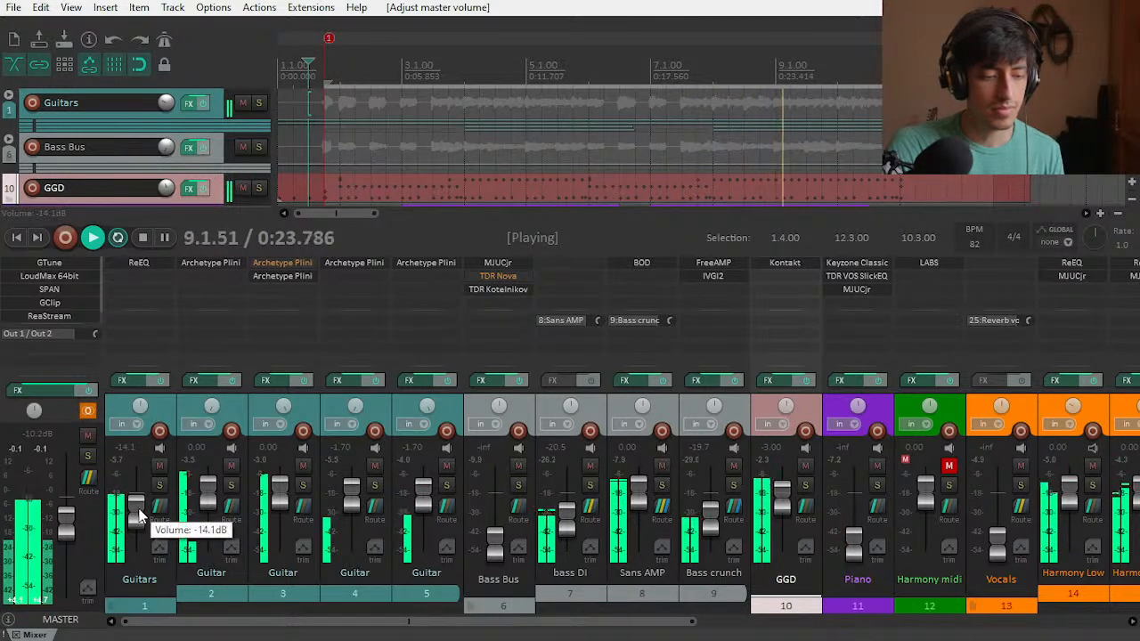
pyautogui.scroll(2, 138, 516)
pyautogui.scroll(2, 138, 515)
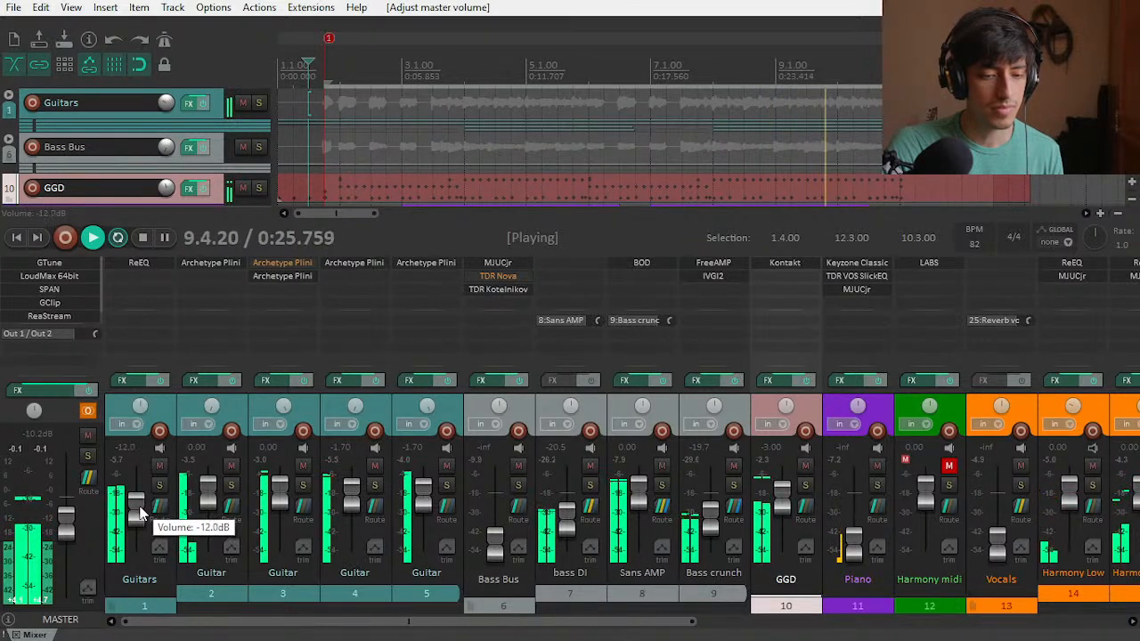
pyautogui.press('space')
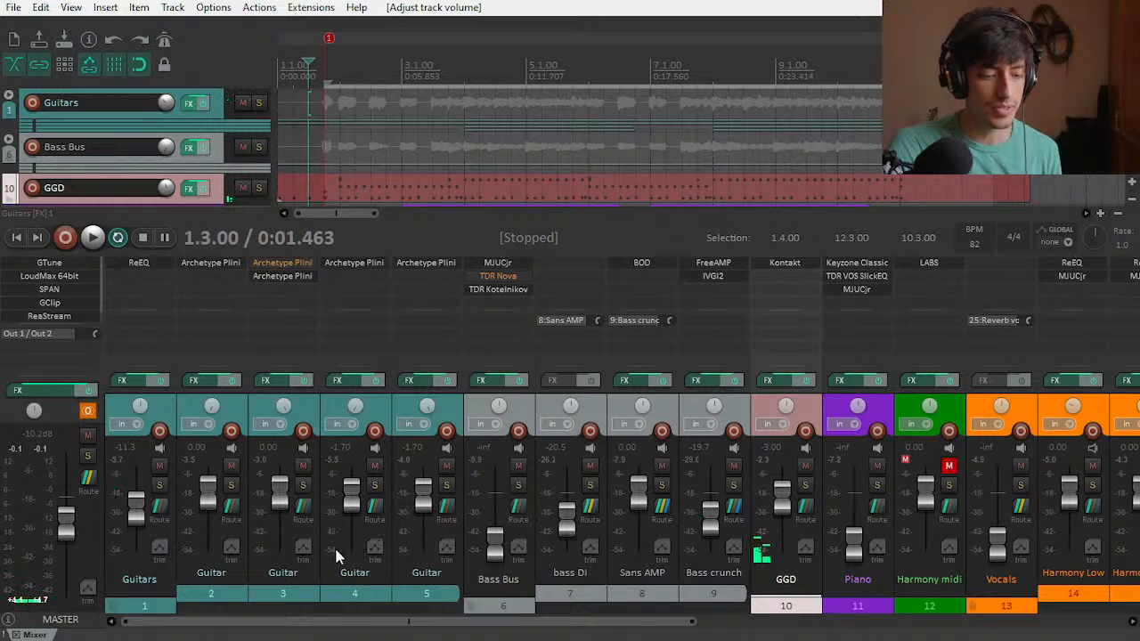
# Step: Select guitar tracks 4 and 5 together and look through the track options for the grouping commands
pyautogui.click(338, 572)
pyautogui.keyDown('ctrl'); pyautogui.click(433, 570); pyautogui.keyUp('ctrl')
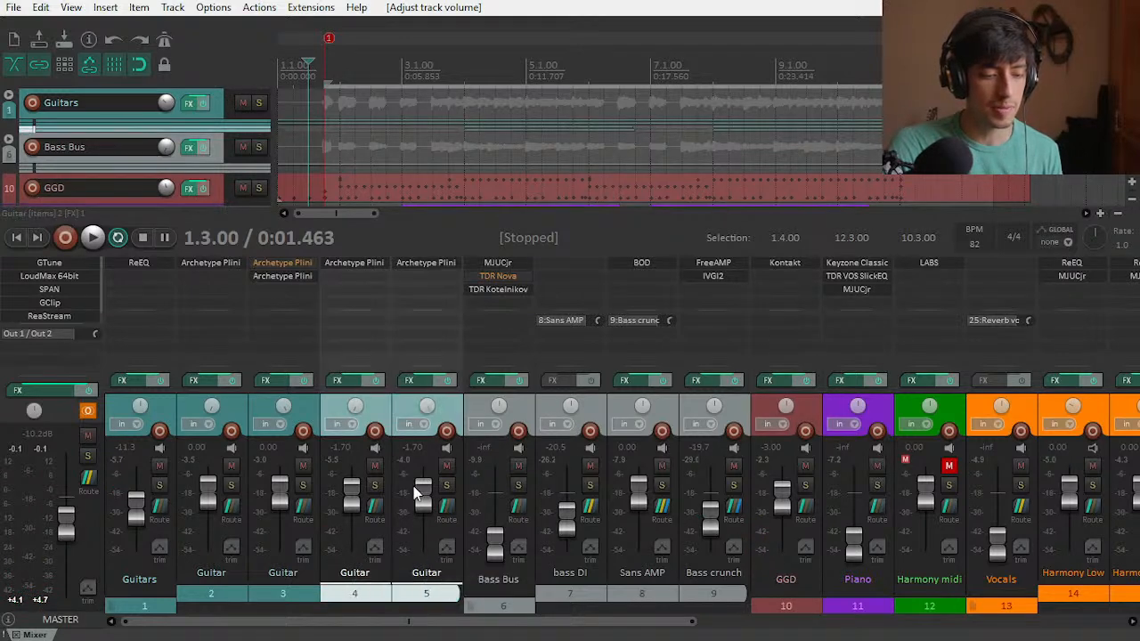
pyautogui.rightClick(416, 571)
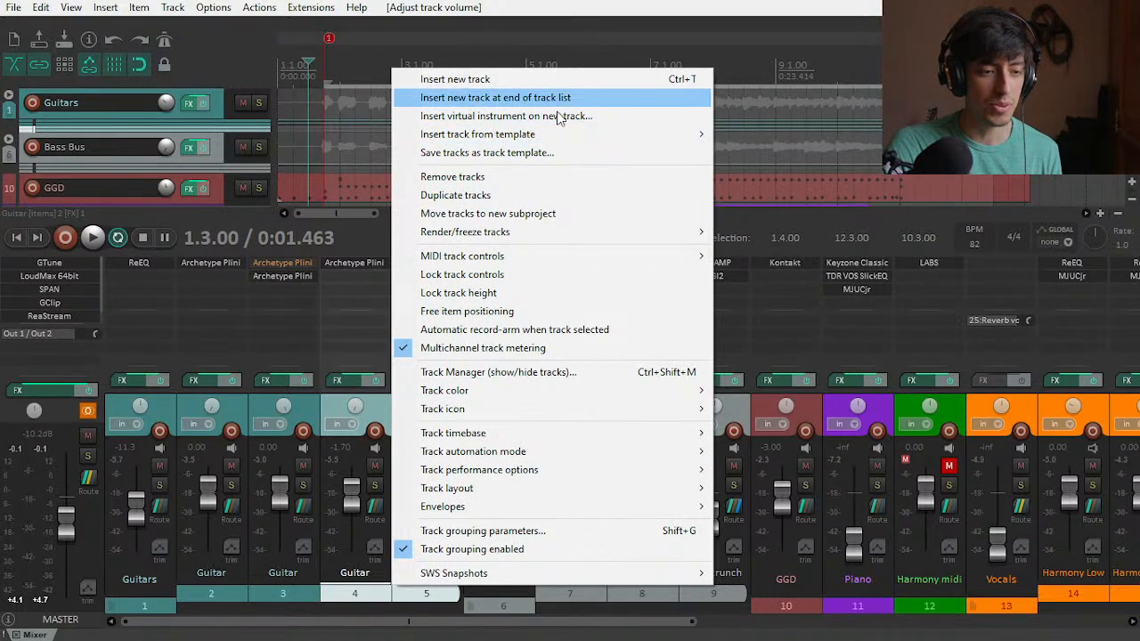
pyautogui.moveTo(623, 441)
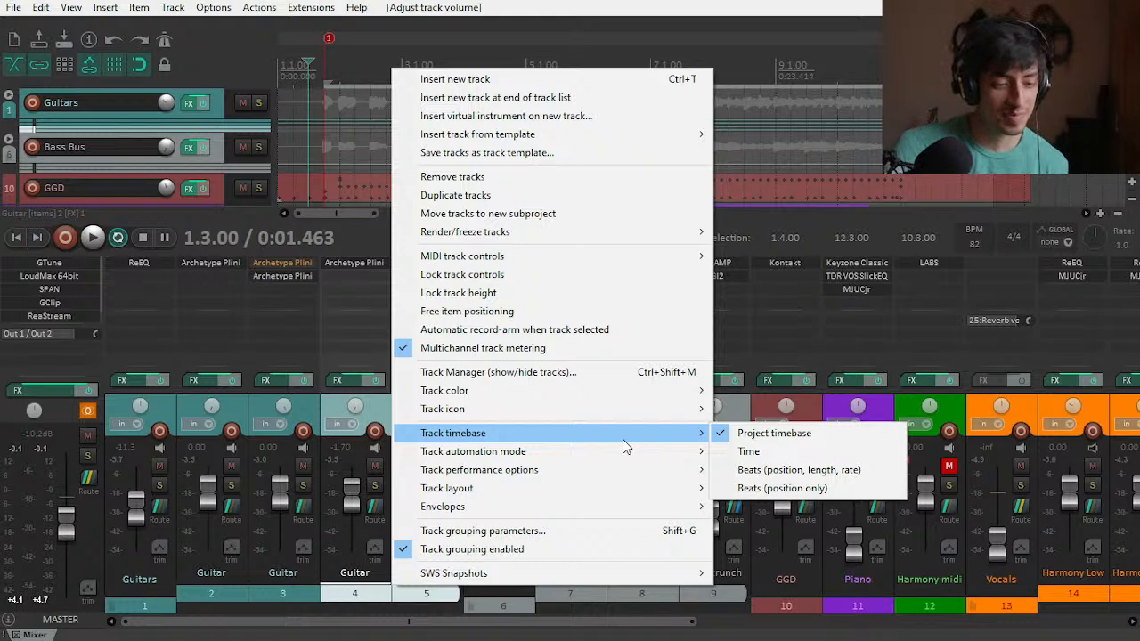
pyautogui.click(173, 16)
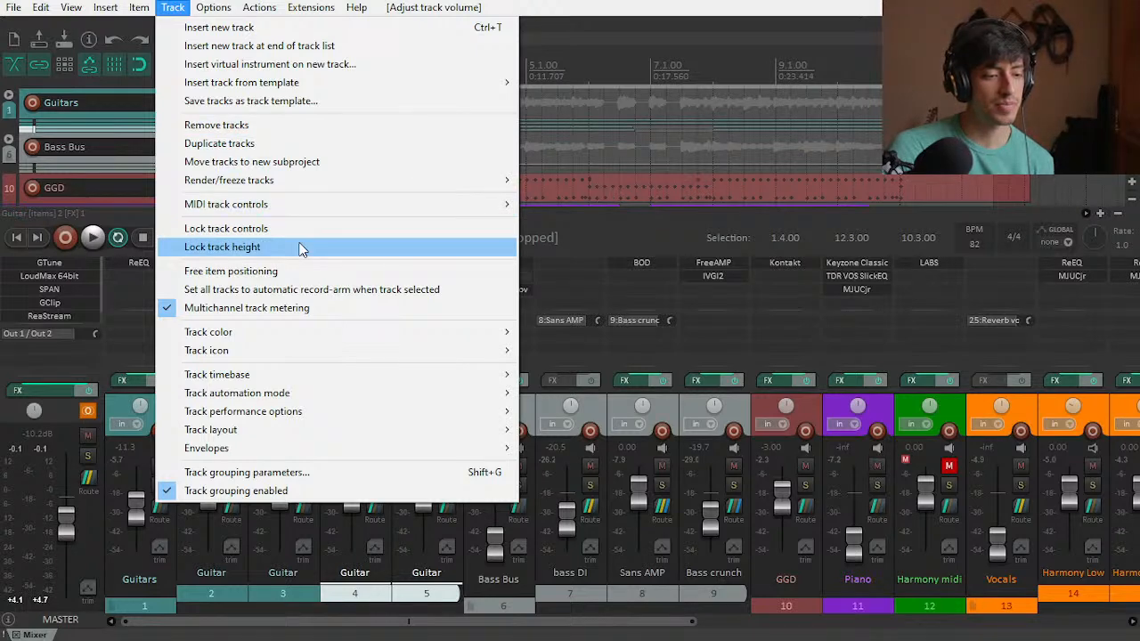
pyautogui.moveTo(316, 357)
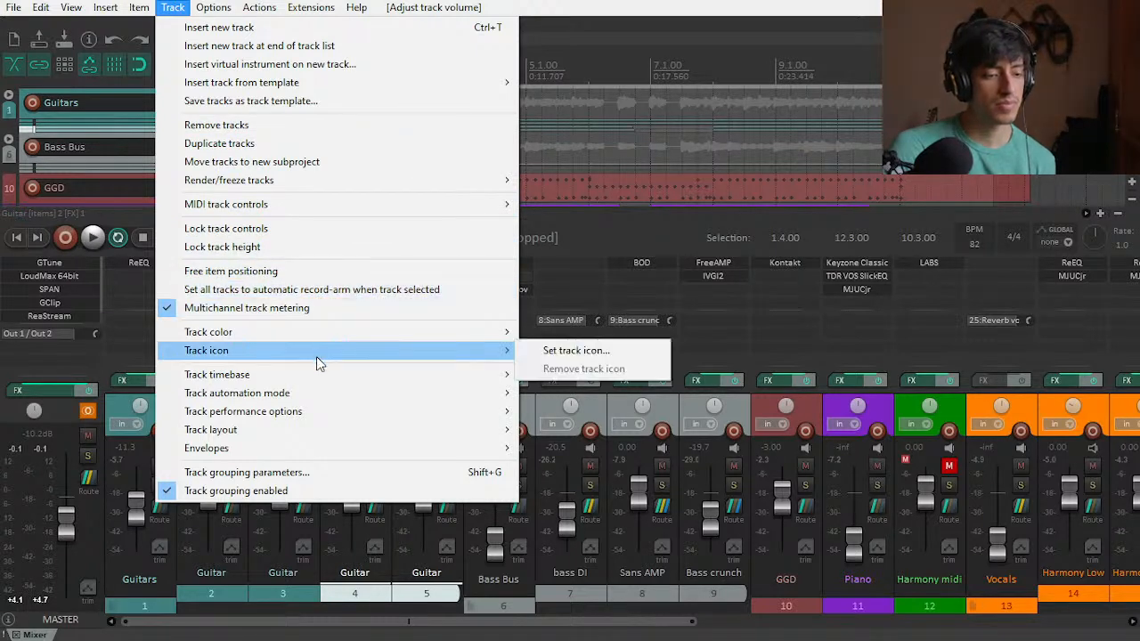
pyautogui.moveTo(341, 414)
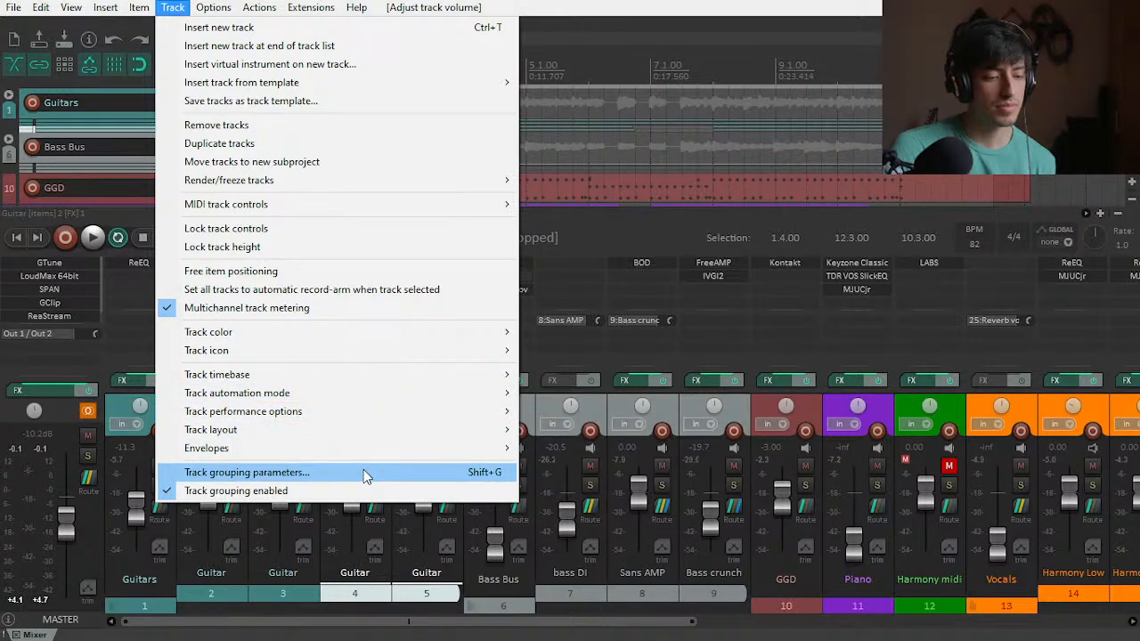
pyautogui.press('Escape')
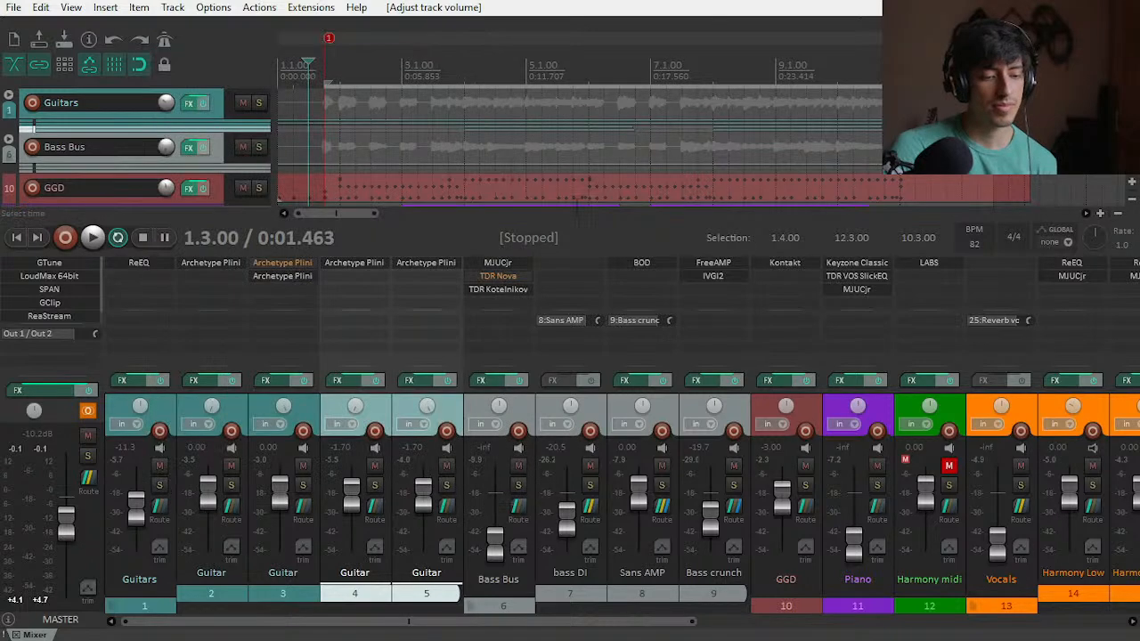
# Step: Play the section, lower guitar tracks 4 and 5 together to -2.80 dB, and restart playback from bar 5
pyautogui.press('space')
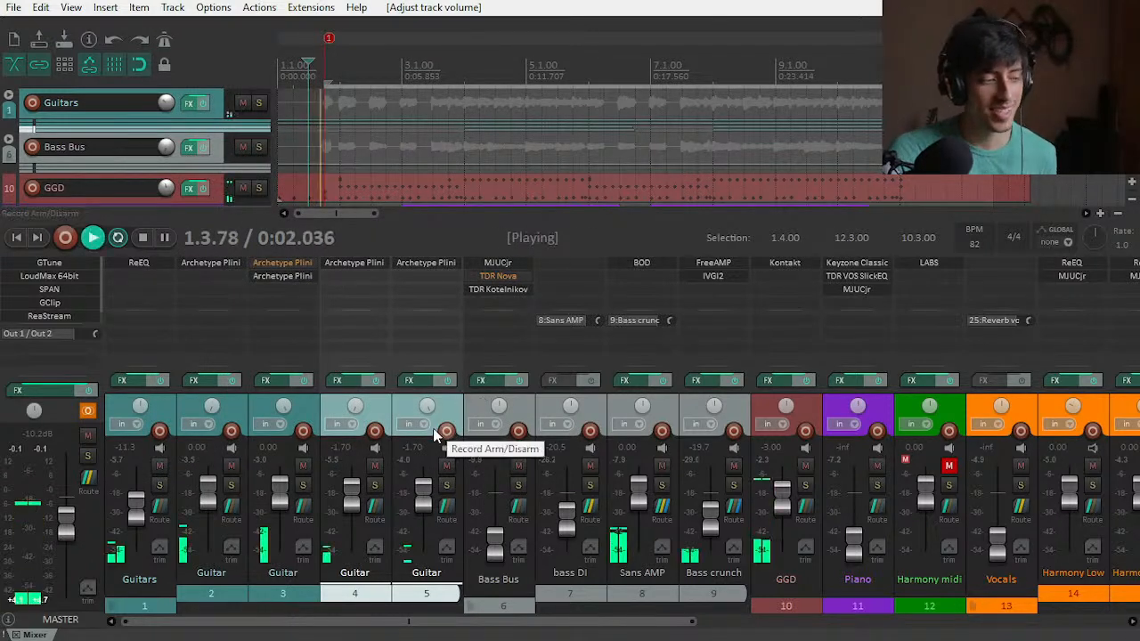
pyautogui.moveTo(424, 493)
pyautogui.moveTo(424, 489); pyautogui.dragTo(425, 492)
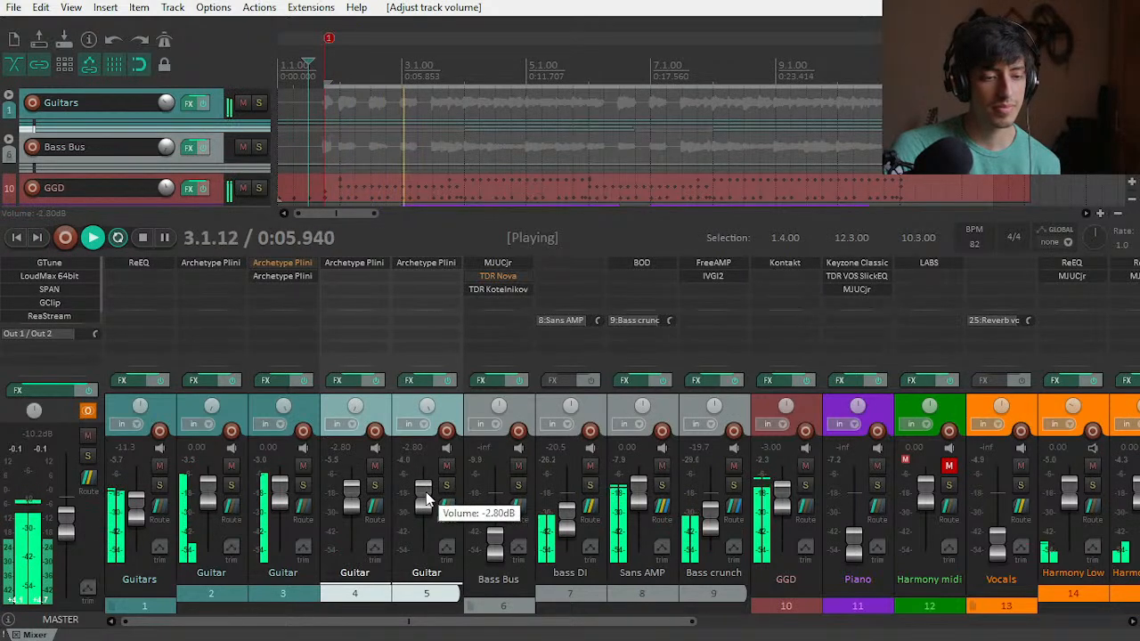
pyautogui.click(511, 72)
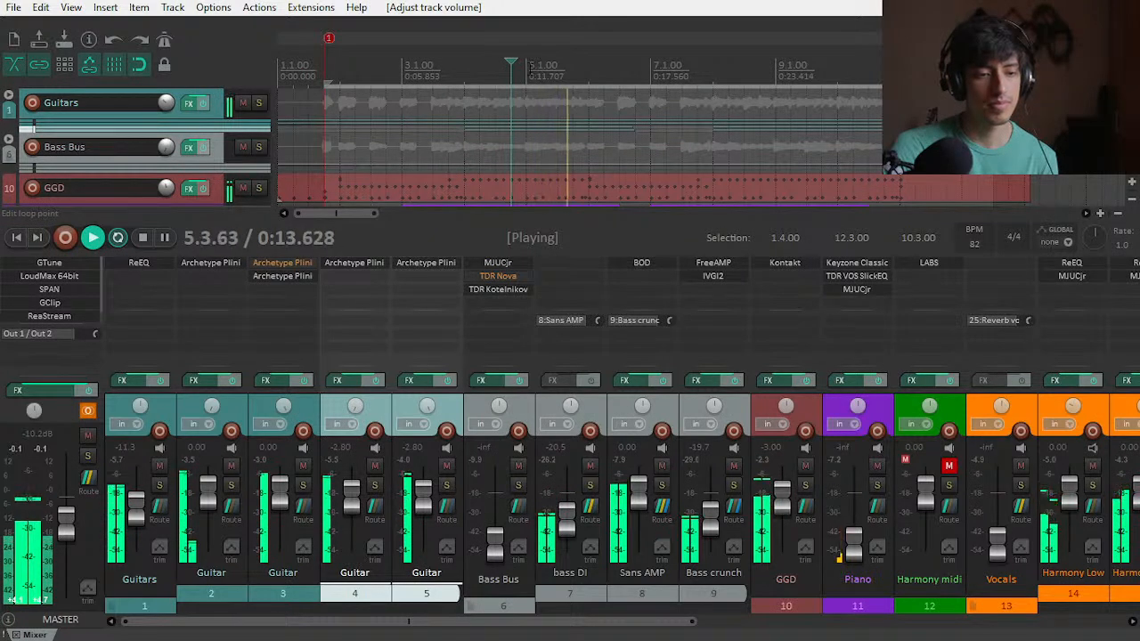
pyautogui.click(528, 71)
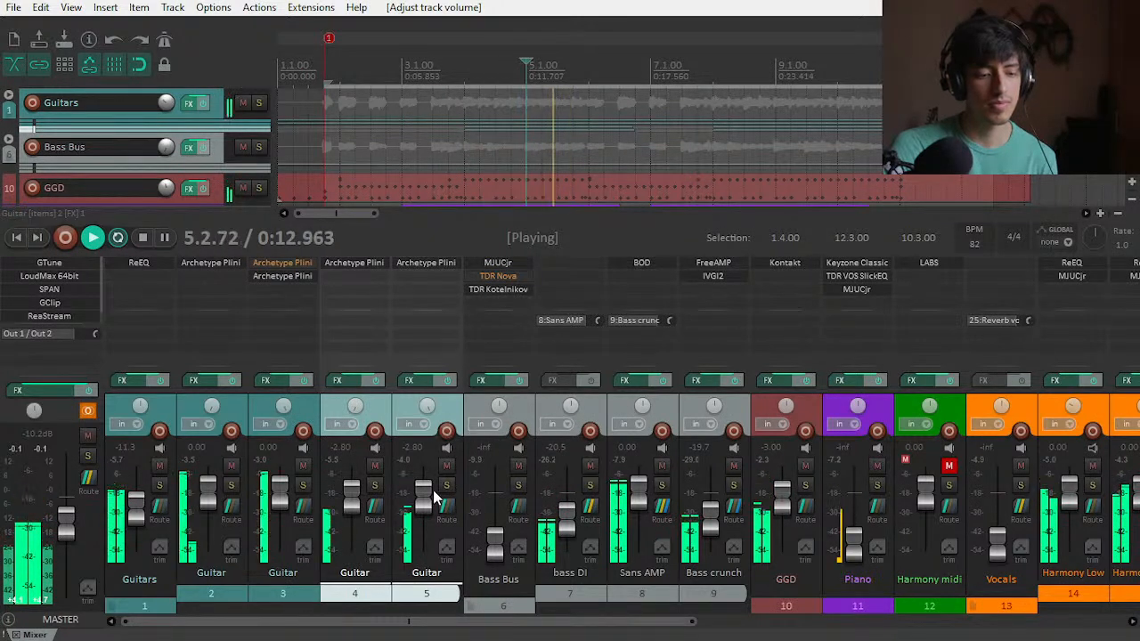
# Step: Lower guitar tracks 4 and 5 further to -3.97 dB by ear, replaying from bar 5 and stopping playback
pyautogui.scroll(-1, 424, 497)
pyautogui.press('space')
pyautogui.press('space')
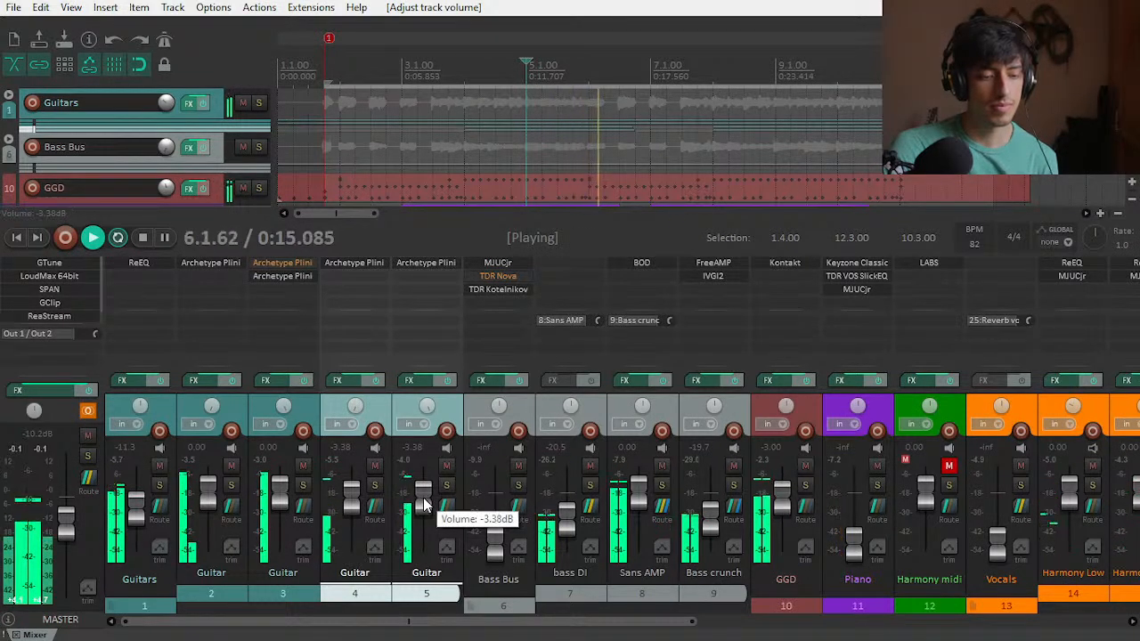
pyautogui.press('space')
pyautogui.scroll(1, 424, 490)
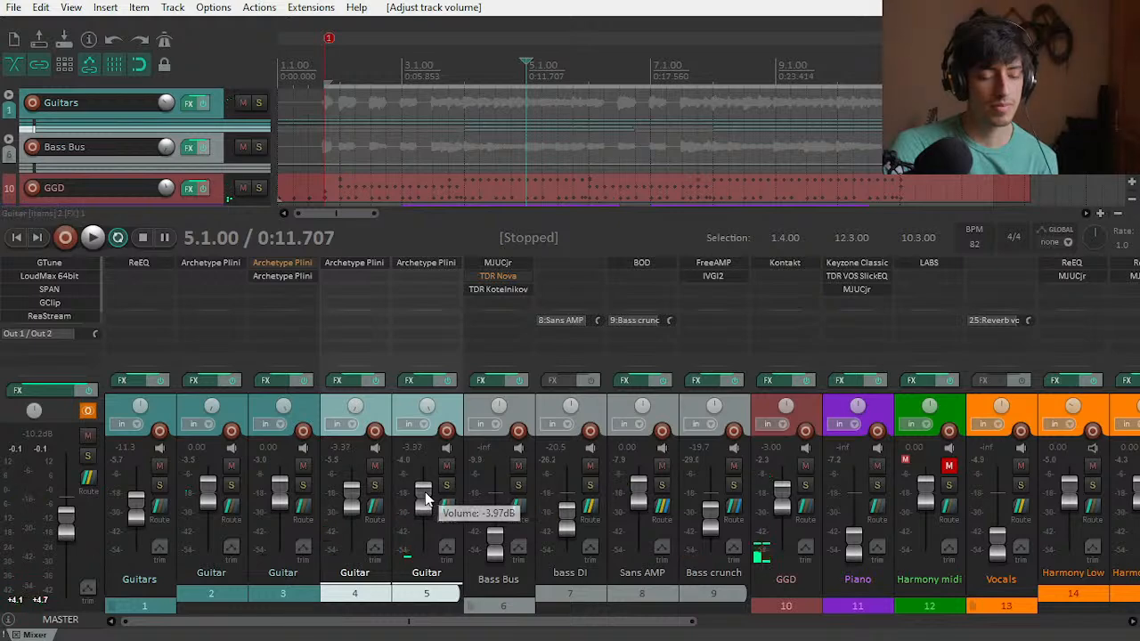
pyautogui.scroll(-3, 425, 492)
pyautogui.press('space')
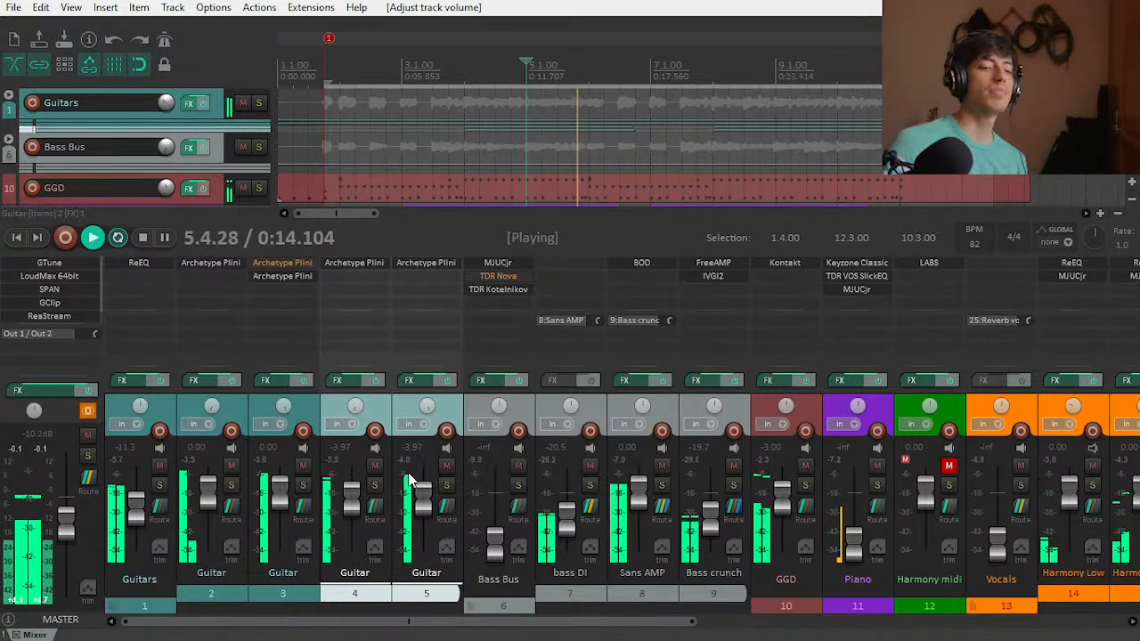
pyautogui.press('space')
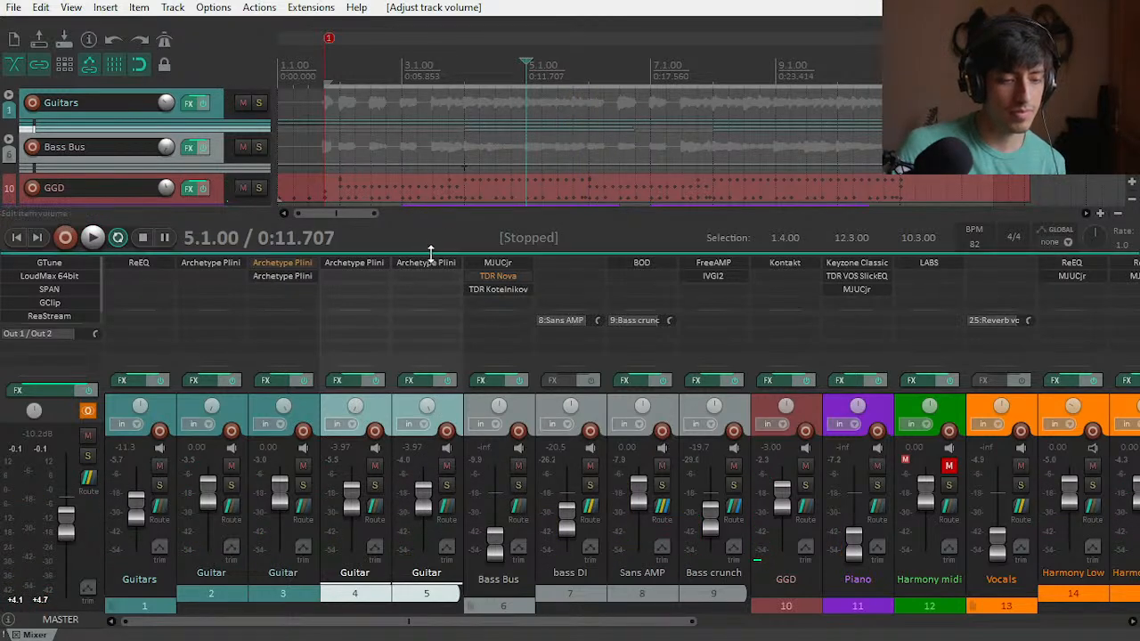
# Step: Enlarge the mixer and raise guitar tracks 4 and 5 together to -2.51 dB, checking the level in playback
pyautogui.moveTo(437, 267); pyautogui.dragTo(437, 302)
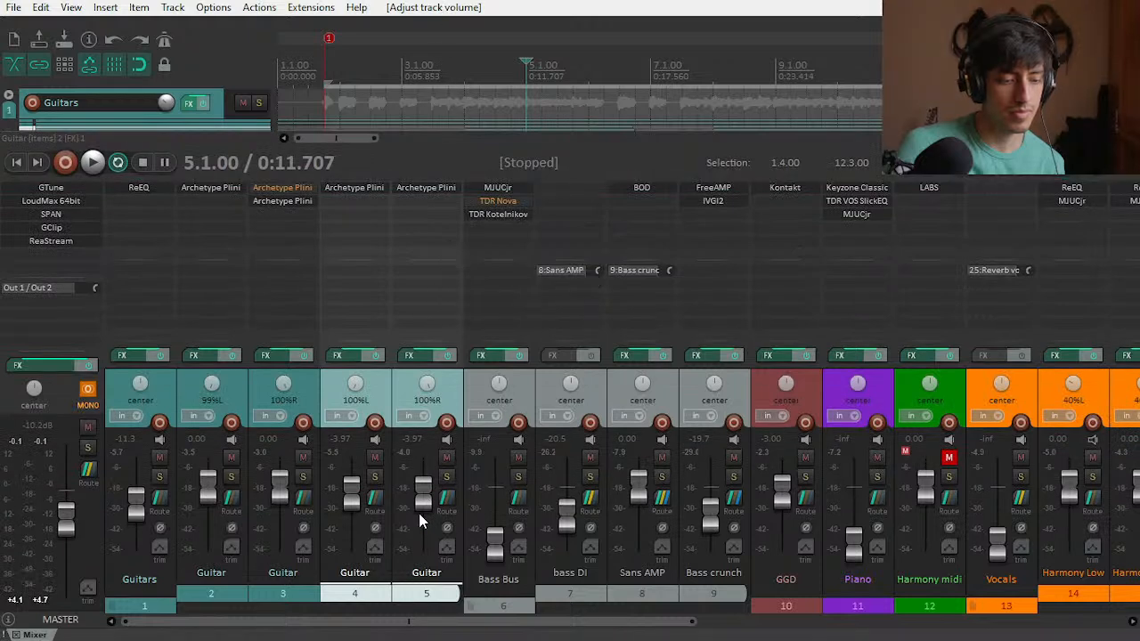
pyautogui.moveTo(422, 503); pyautogui.dragTo(420, 501)
pyautogui.press('space')
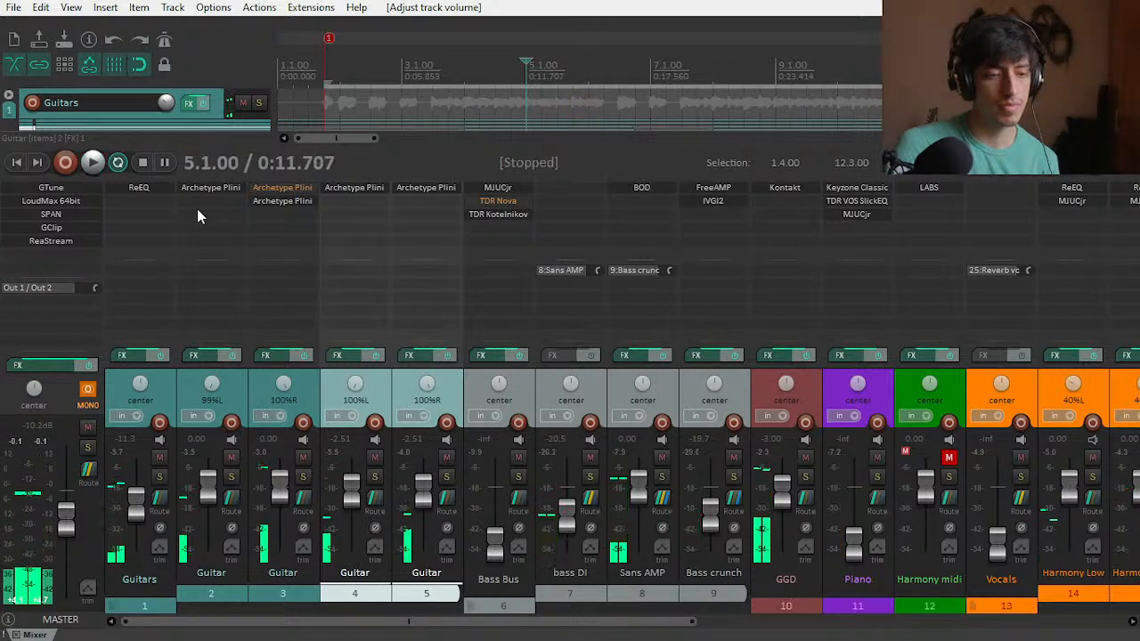
# Step: Play from position 1.4.00 and fine-tune the Guitars bus to -11.4 dB by ear, stopping playback at the end
pyautogui.press('space')
pyautogui.click(325, 53)
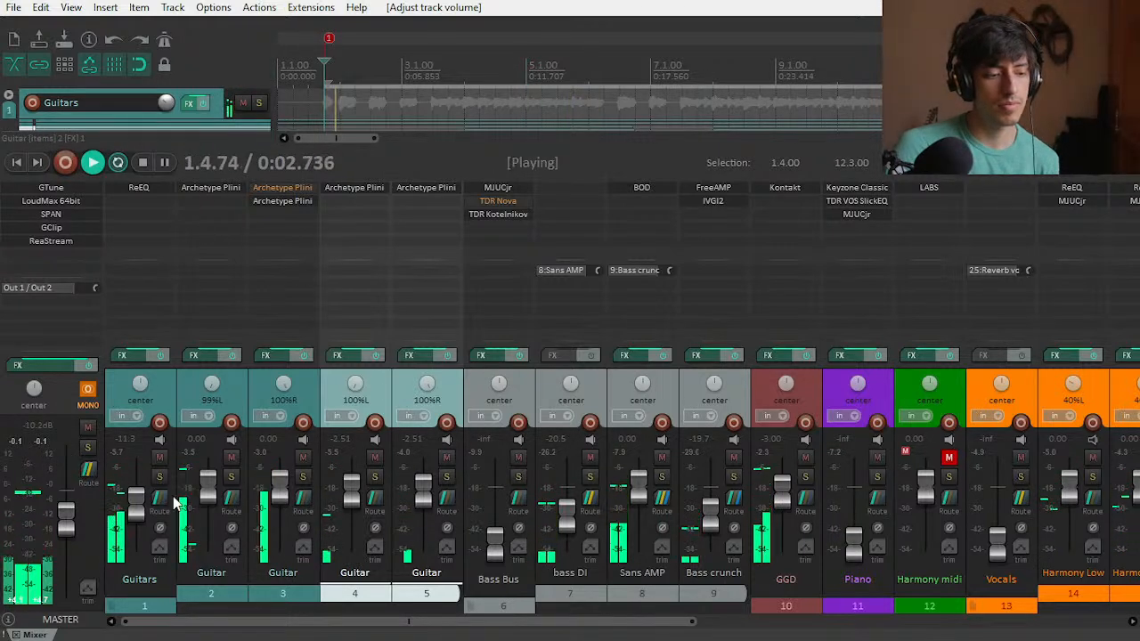
pyautogui.moveTo(140, 512)
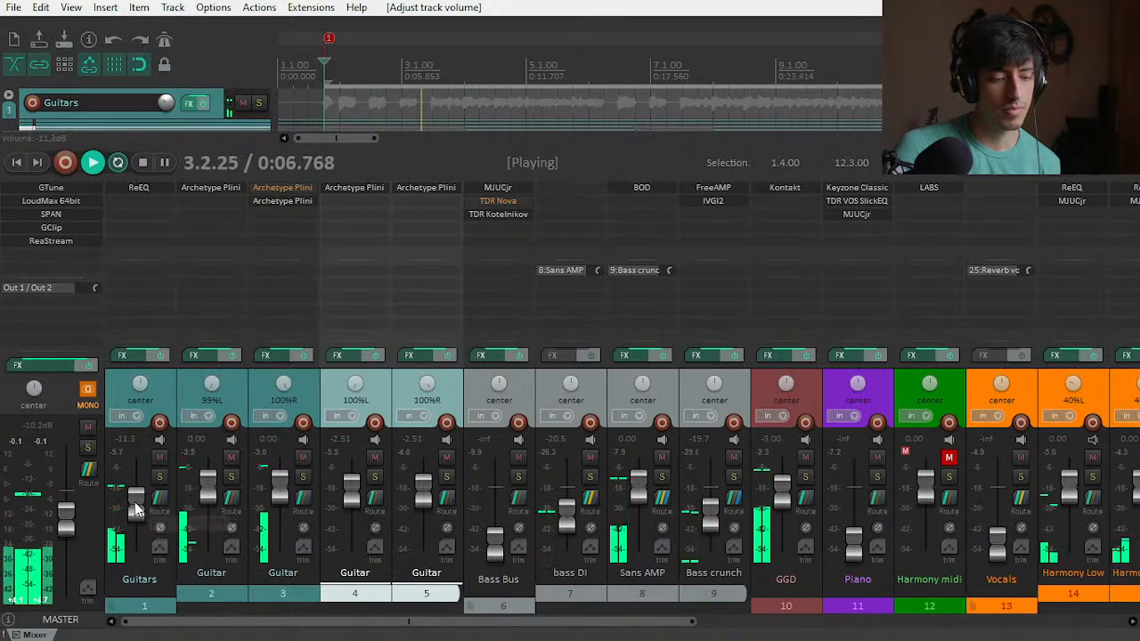
pyautogui.scroll(-2, 136, 508)
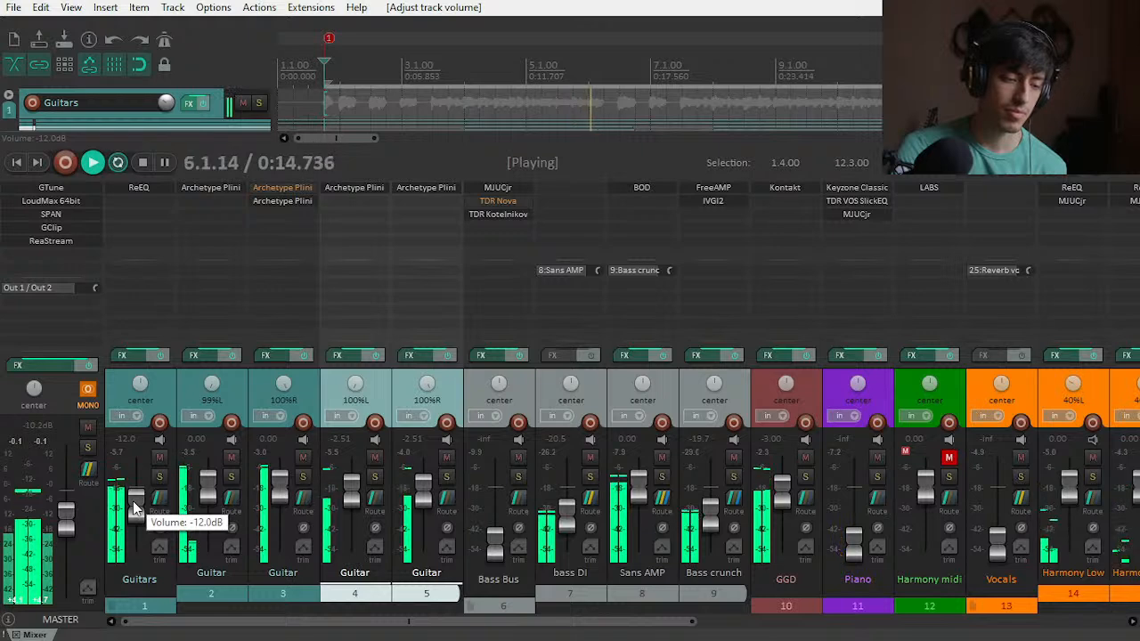
pyautogui.scroll(2, 134, 507)
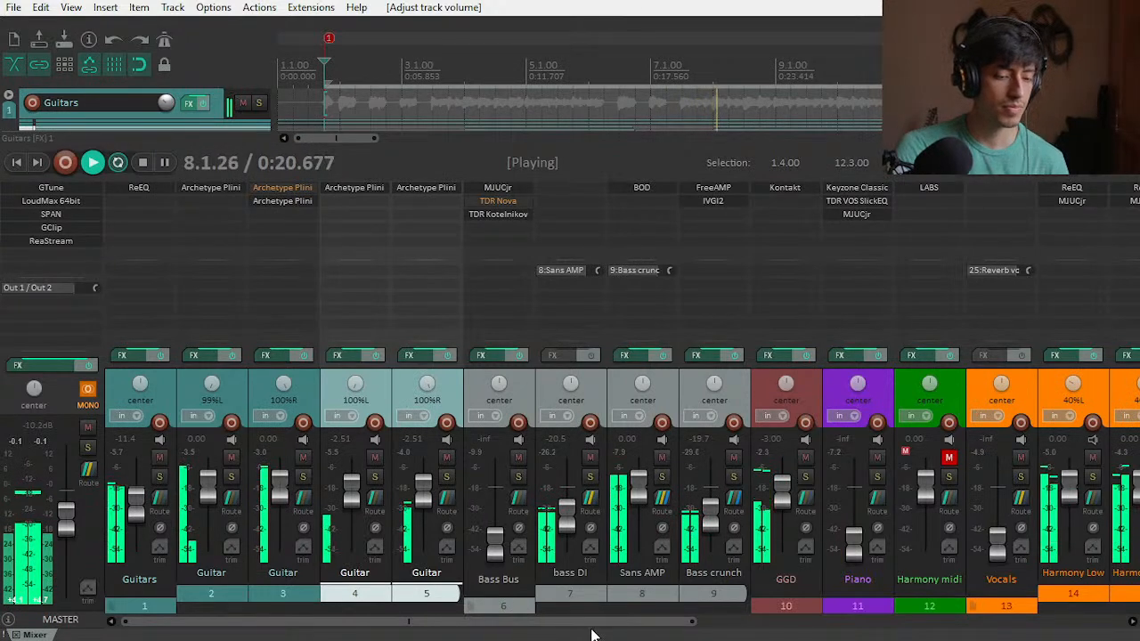
pyautogui.press('space')
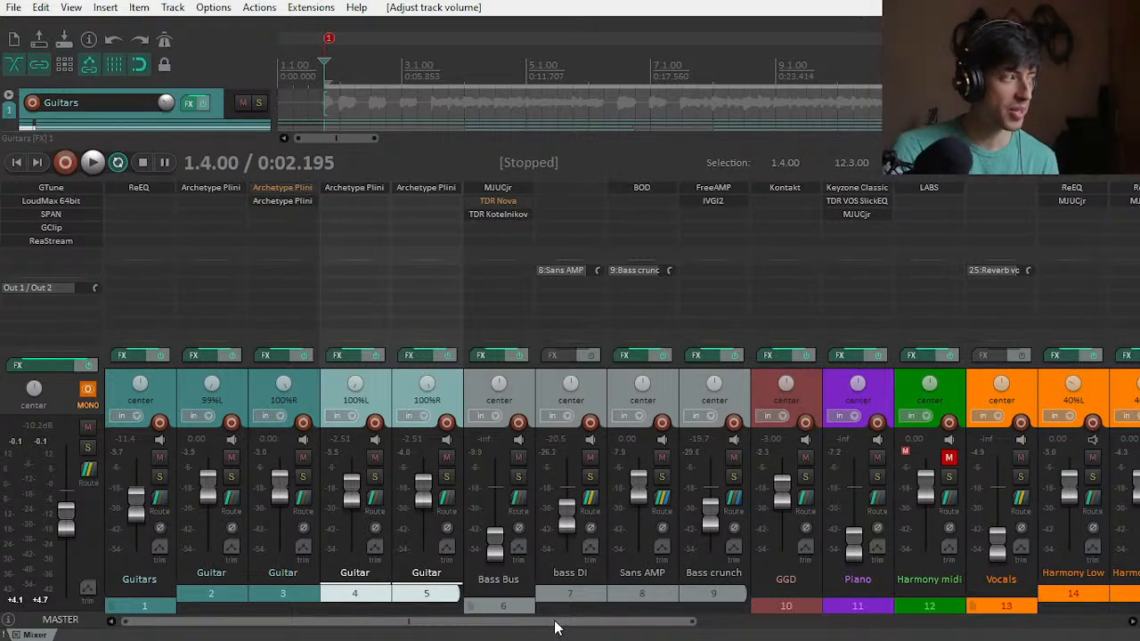
# Step: Play the section and raise the Bass Bus to -17.1 dB by ear against the drums and guitars, and stop playback
pyautogui.press('space')
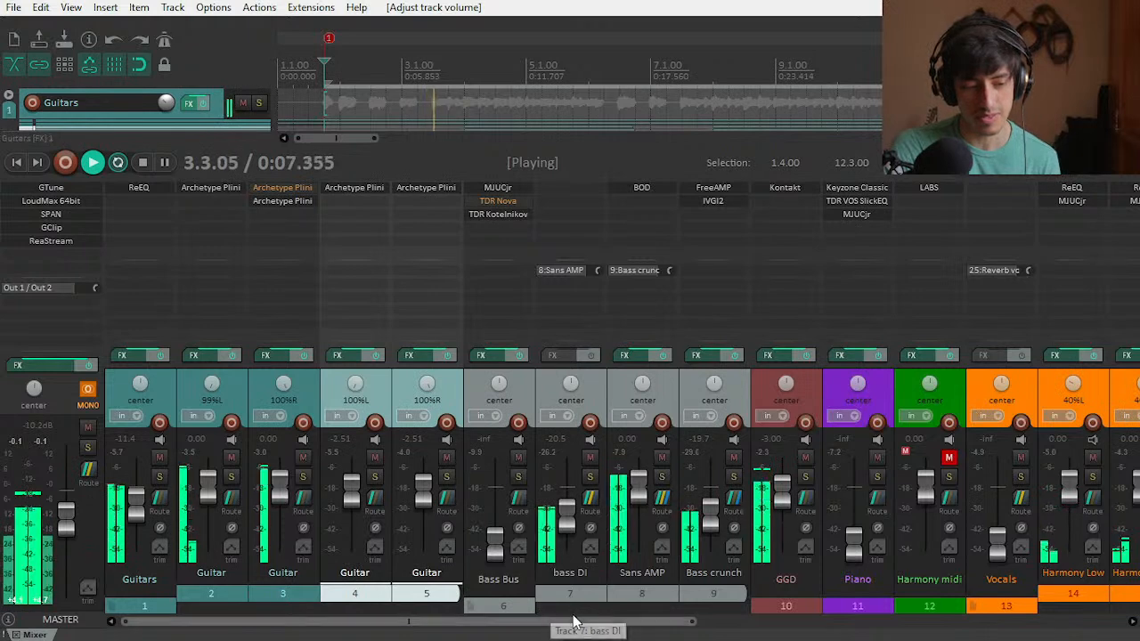
pyautogui.moveTo(577, 626); pyautogui.dragTo(512, 623)
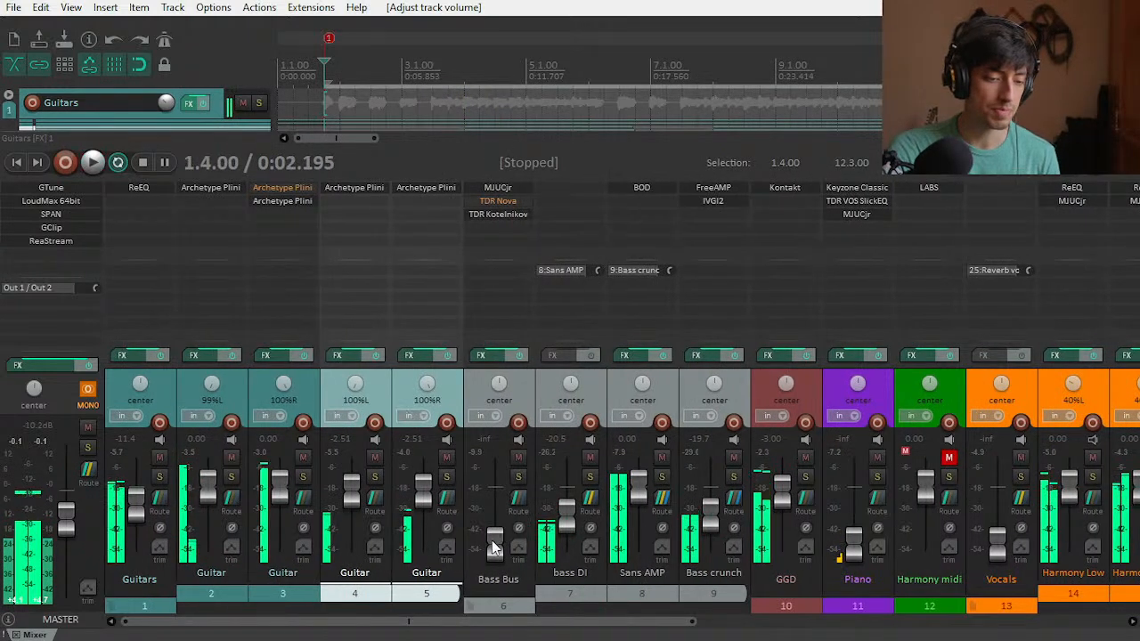
pyautogui.press('space')
pyautogui.moveTo(495, 544); pyautogui.dragTo(489, 504)
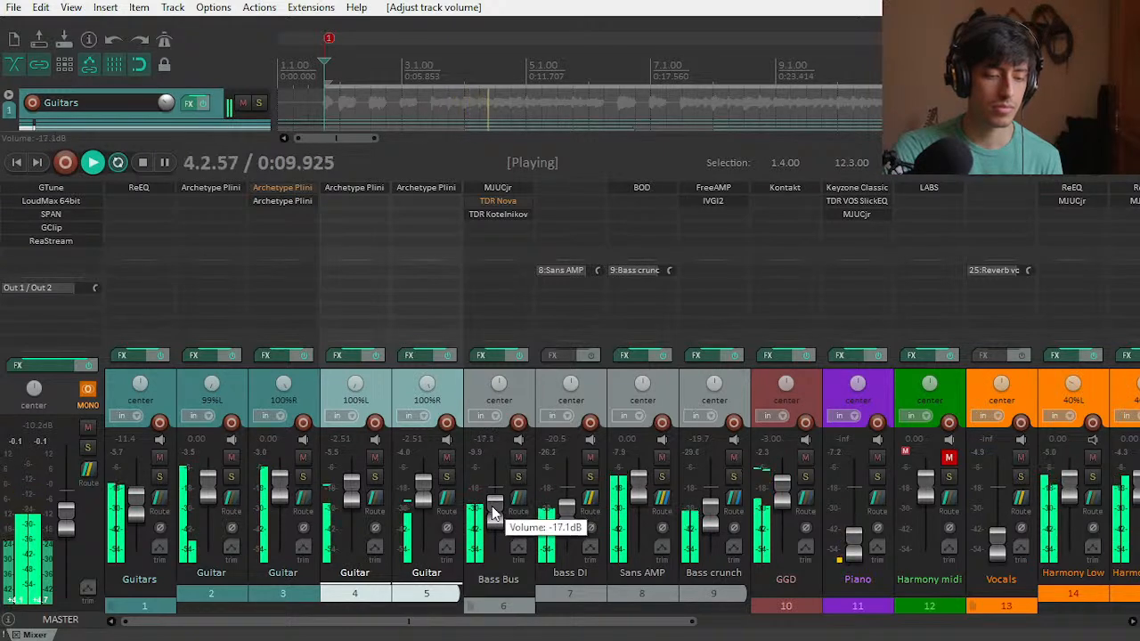
pyautogui.press('space')
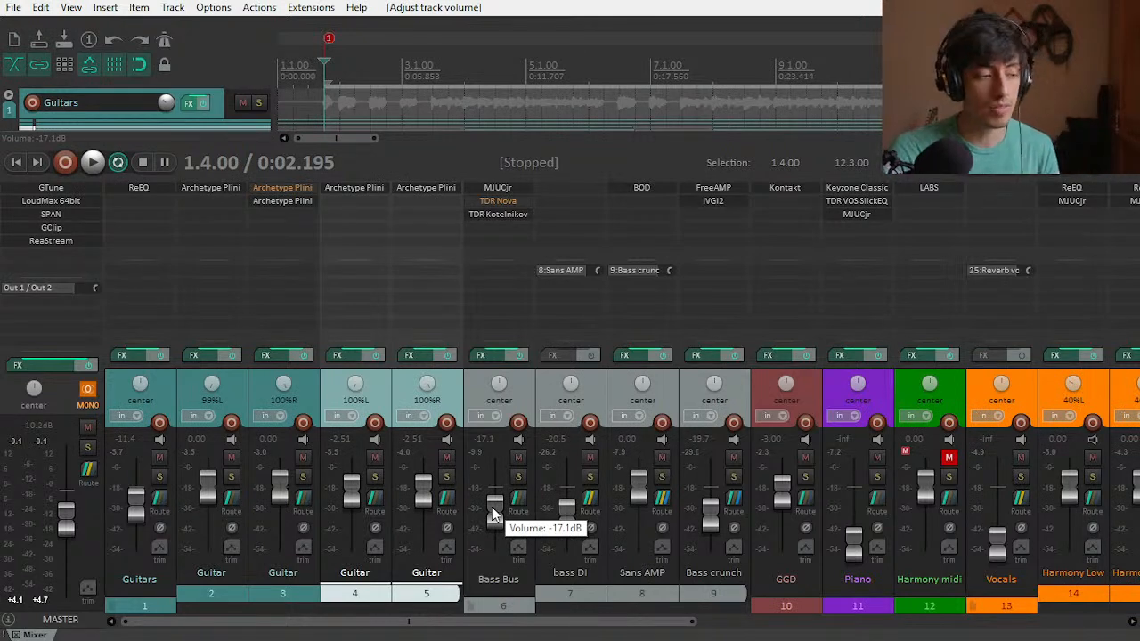
# Step: Replay the section with the Bass Bus briefly muted and unmuted to judge its contribution, and stop playback
pyautogui.press('space')
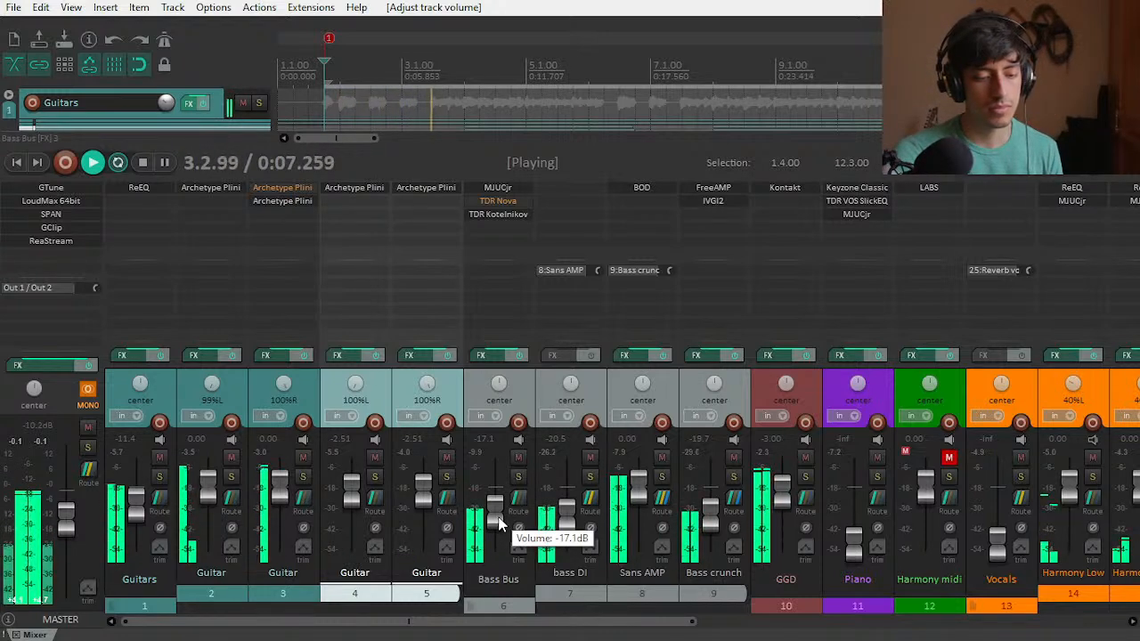
pyautogui.click(518, 457)
pyautogui.click(518, 457)
pyautogui.press('space')
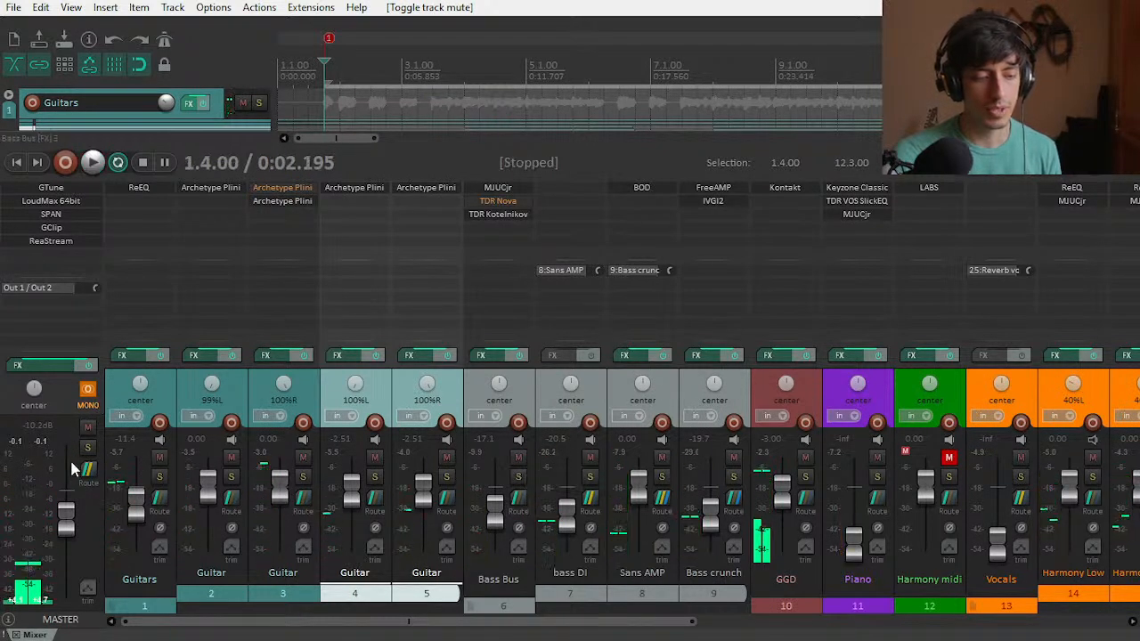
# Step: Reset the master volume to 0.00 dB and replay the section, toggling the Bass Bus mute for comparison
pyautogui.doubleClick(66, 513)
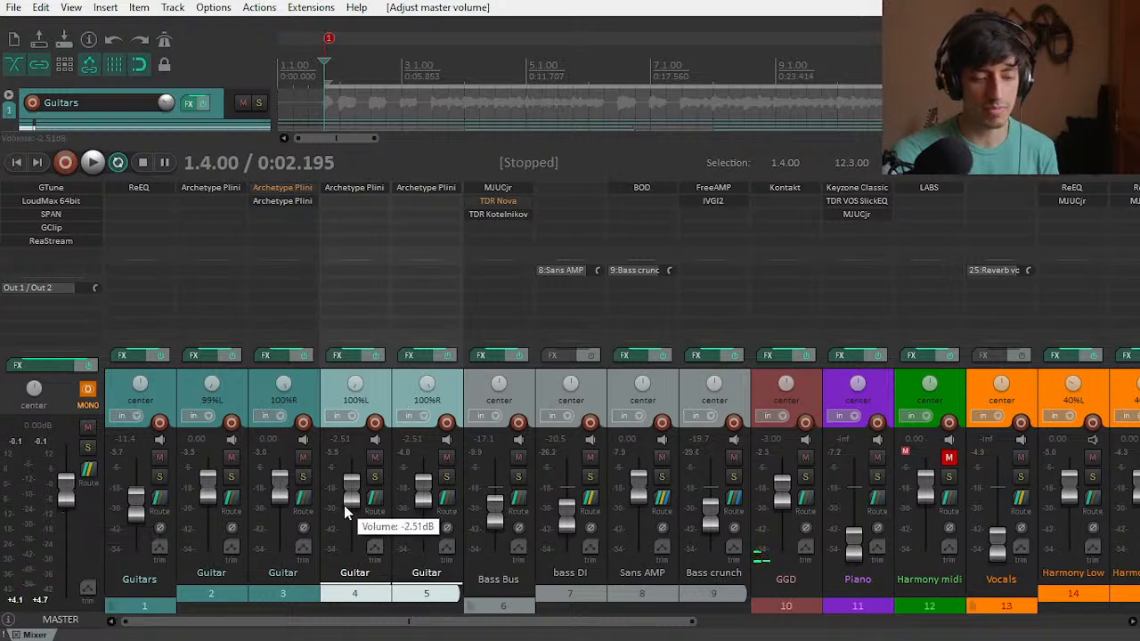
pyautogui.press('space')
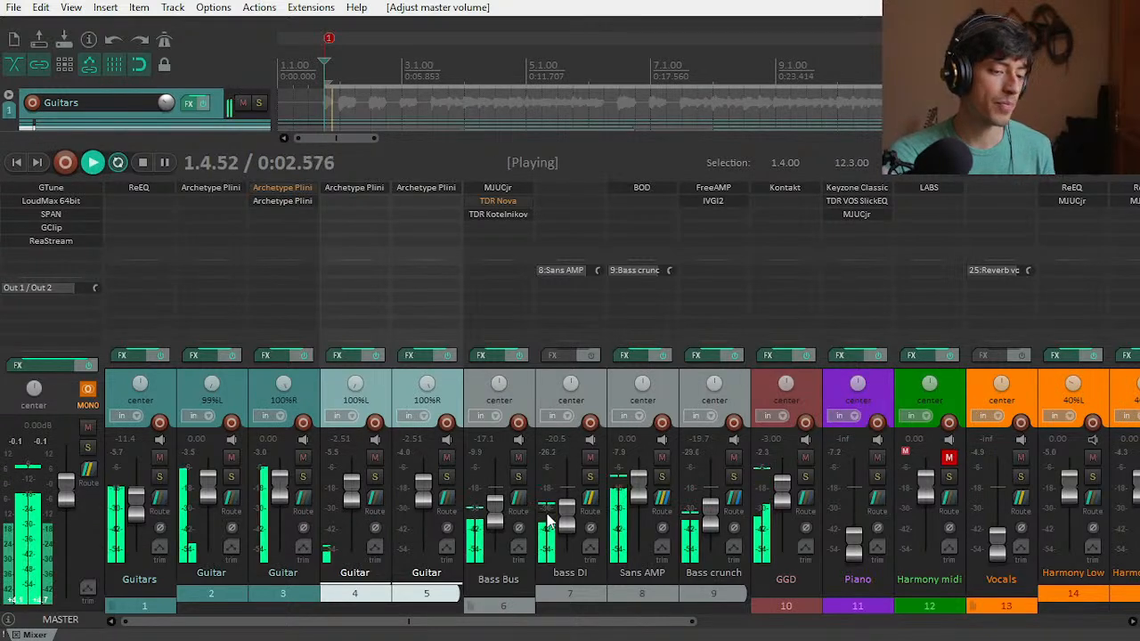
pyautogui.click(518, 458)
pyautogui.click(518, 457)
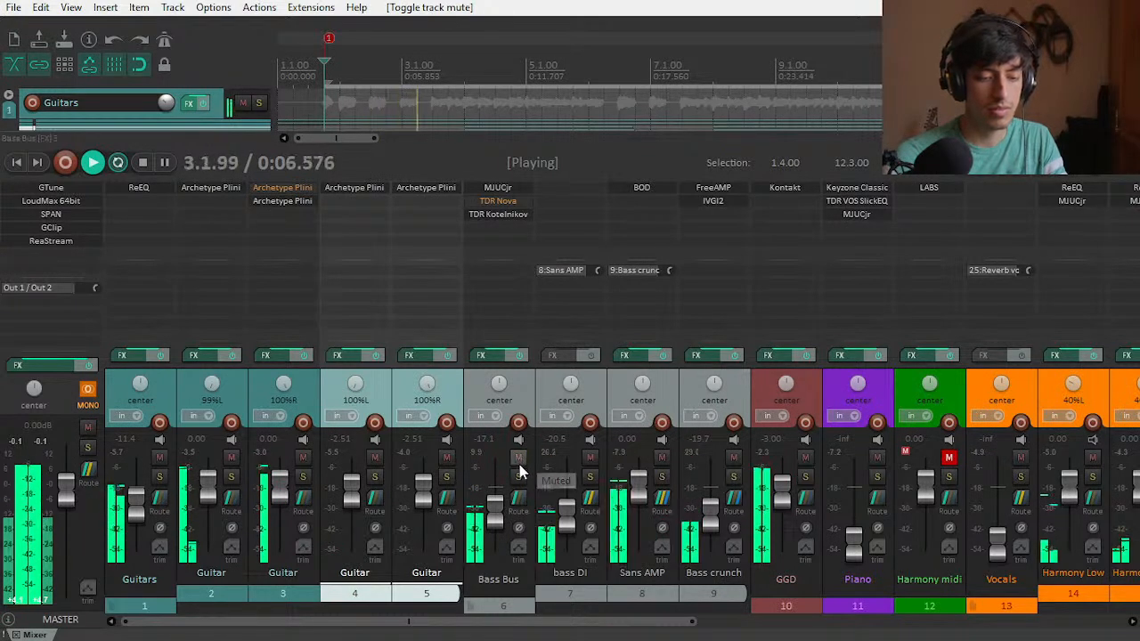
# Step: Raise the Bass Bus gradually to -12.5 dB by ear during playback and select its track
pyautogui.scroll(2, 496, 506)
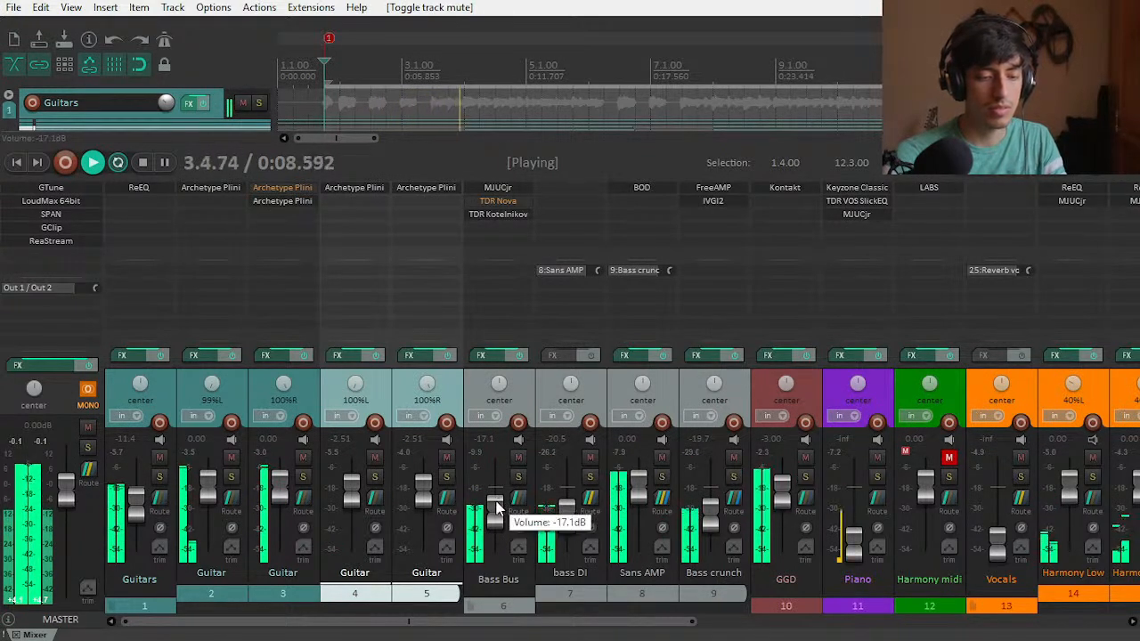
pyautogui.scroll(2, 497, 506)
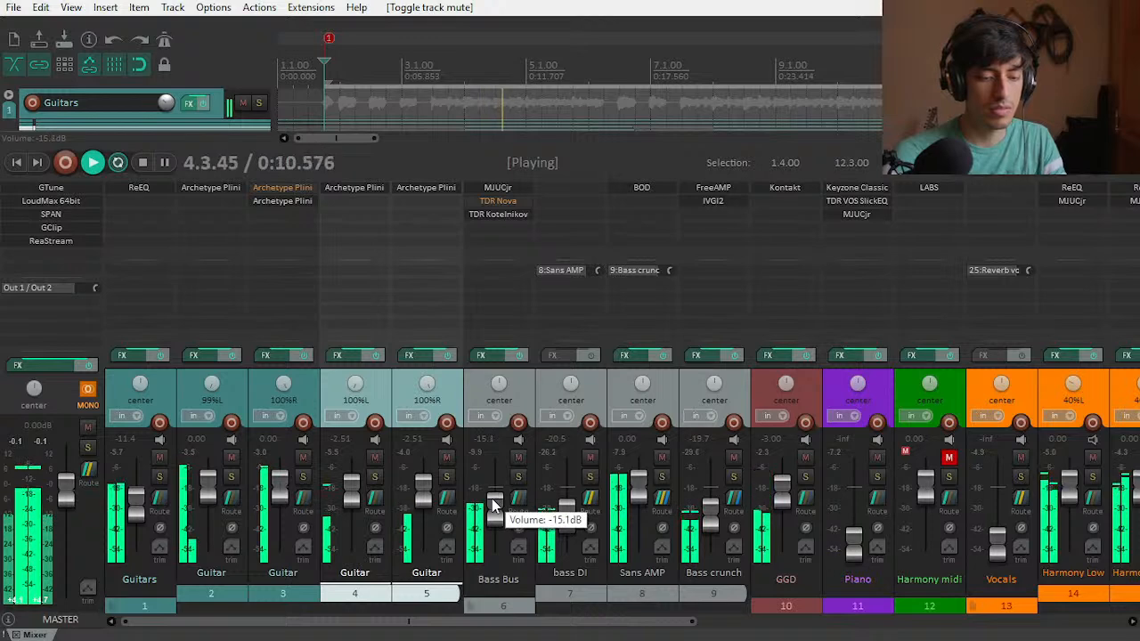
pyautogui.scroll(5, 495, 505)
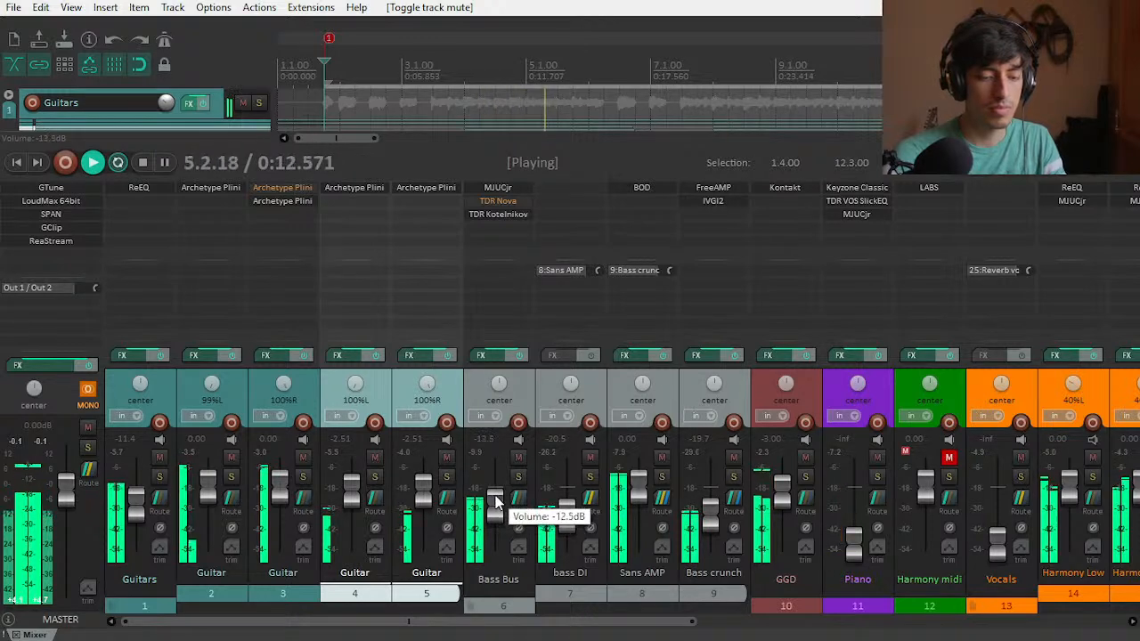
pyautogui.rightClick(497, 504)
pyautogui.click(497, 576)
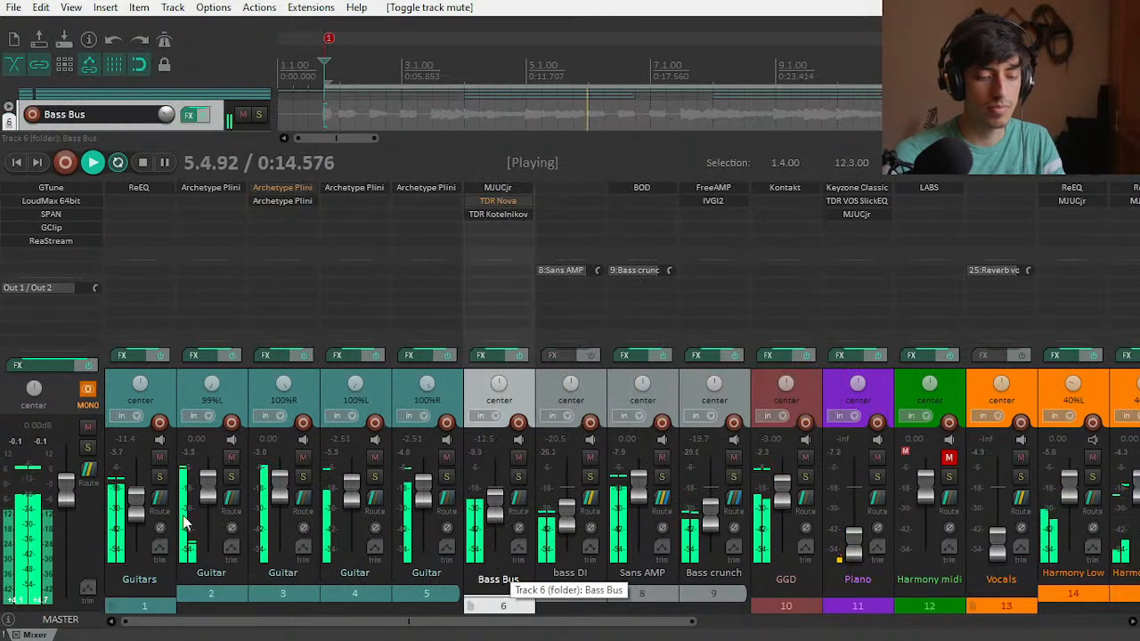
# Step: Mute and unmute the Bass Bus during playback for comparison, and lower its volume to -13.8 dB
pyautogui.click(518, 458)
pyautogui.click(518, 458)
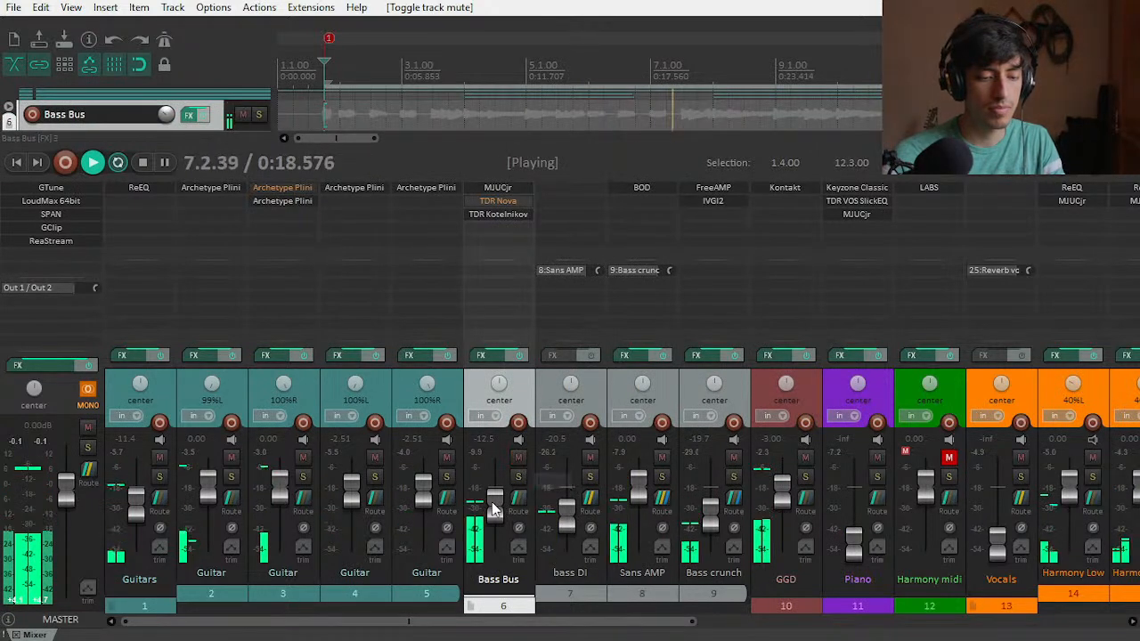
pyautogui.scroll(-3, 494, 509)
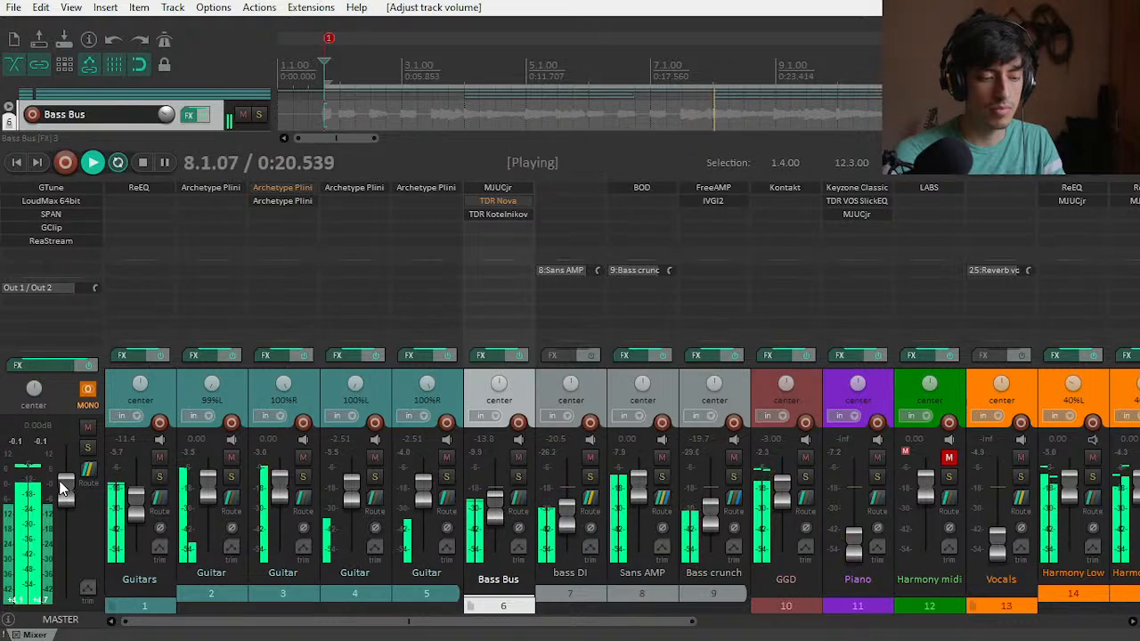
# Step: Compare the balance at master volumes of -8.59 dB and 0.00 dB, lower the Bass Bus to -14.5 dB, and restart playback
pyautogui.moveTo(61, 486); pyautogui.dragTo(60, 512)
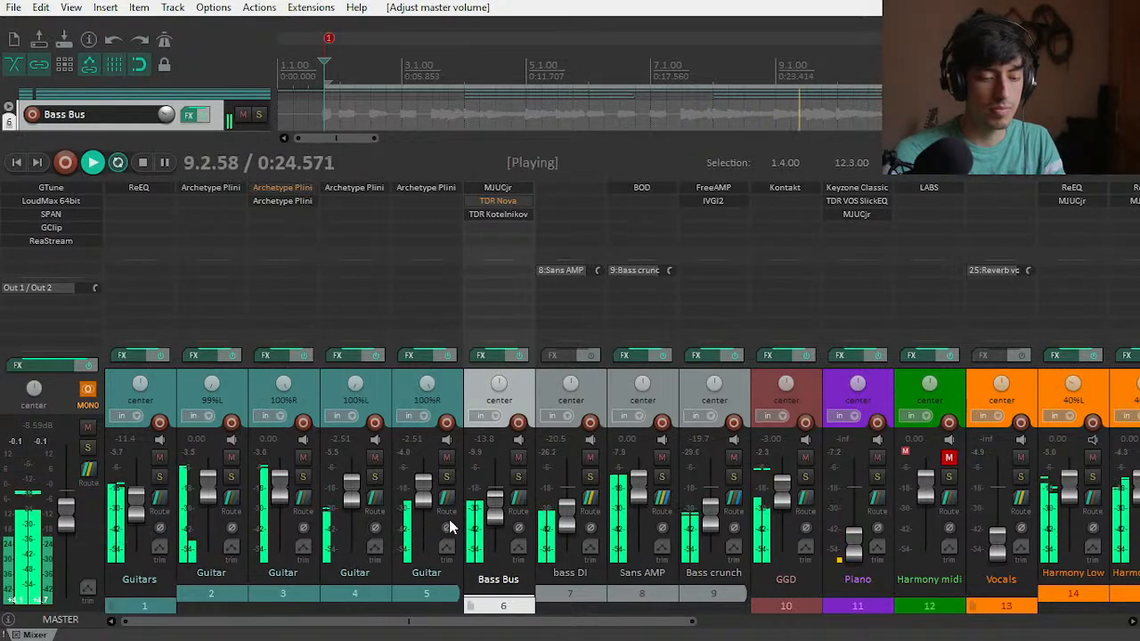
pyautogui.doubleClick(65, 511)
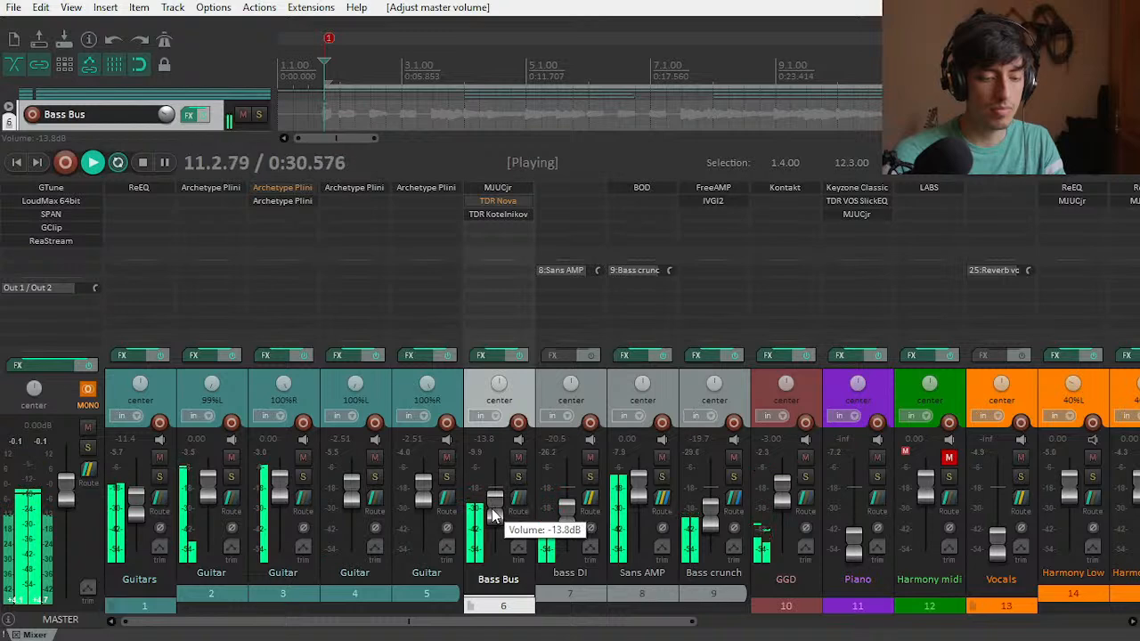
pyautogui.moveTo(494, 517); pyautogui.dragTo(494, 515)
pyautogui.press('space')
pyautogui.press('space')
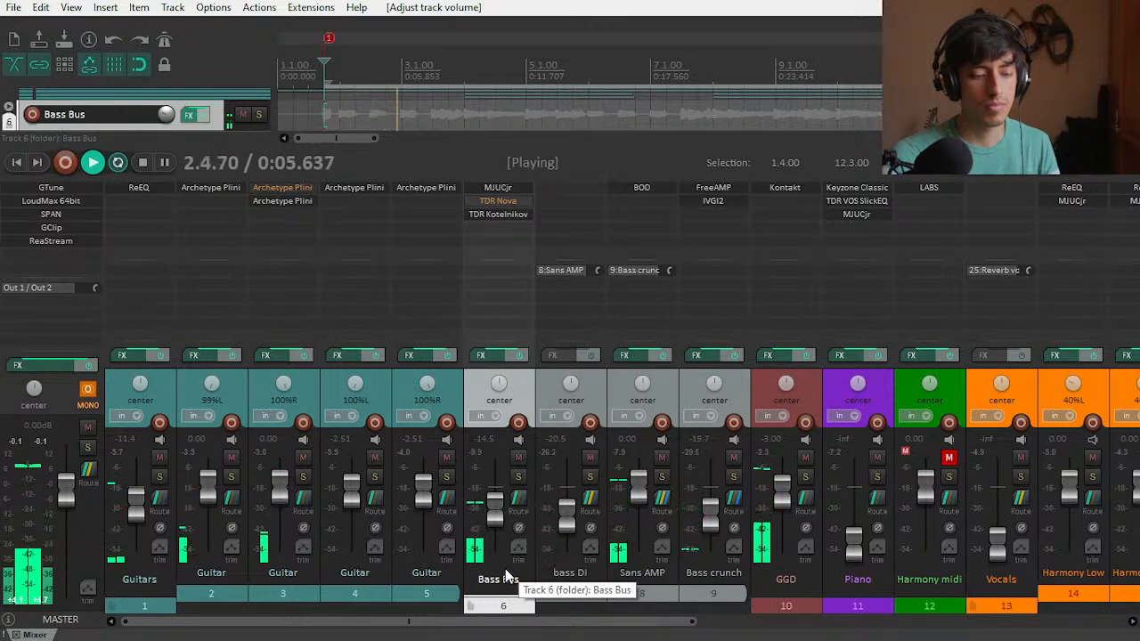
# Step: Toggle the Bass Bus mute for comparison, lower the master volume to -11.5 dB, and replay the section
pyautogui.click(518, 457)
pyautogui.click(519, 458)
pyautogui.moveTo(73, 500); pyautogui.dragTo(70, 532)
pyautogui.press('space')
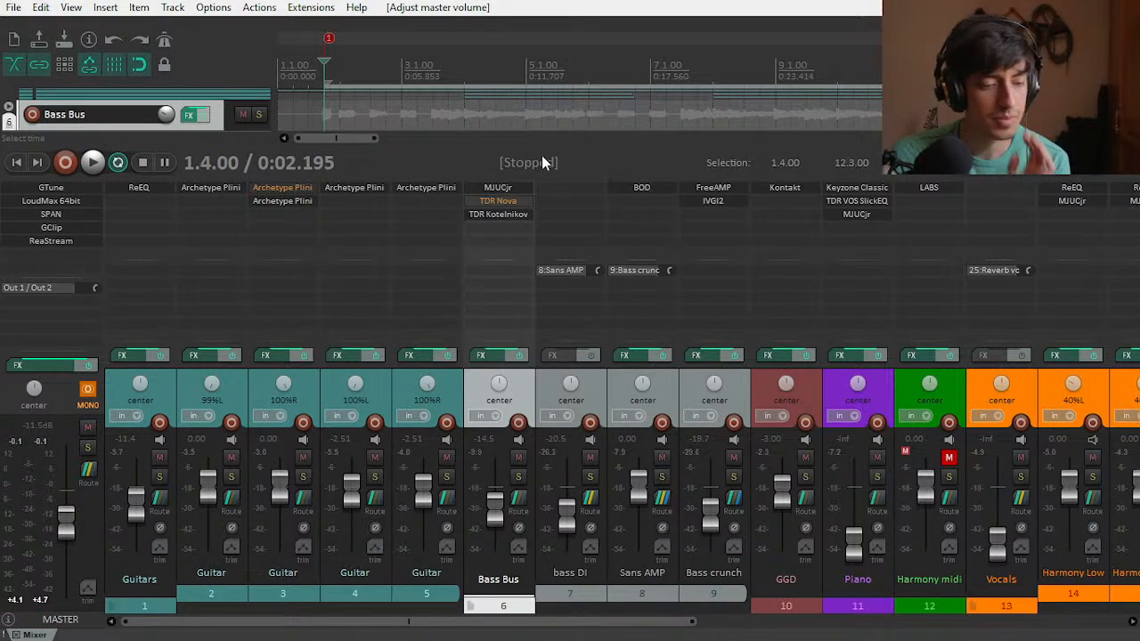
pyautogui.press('space')
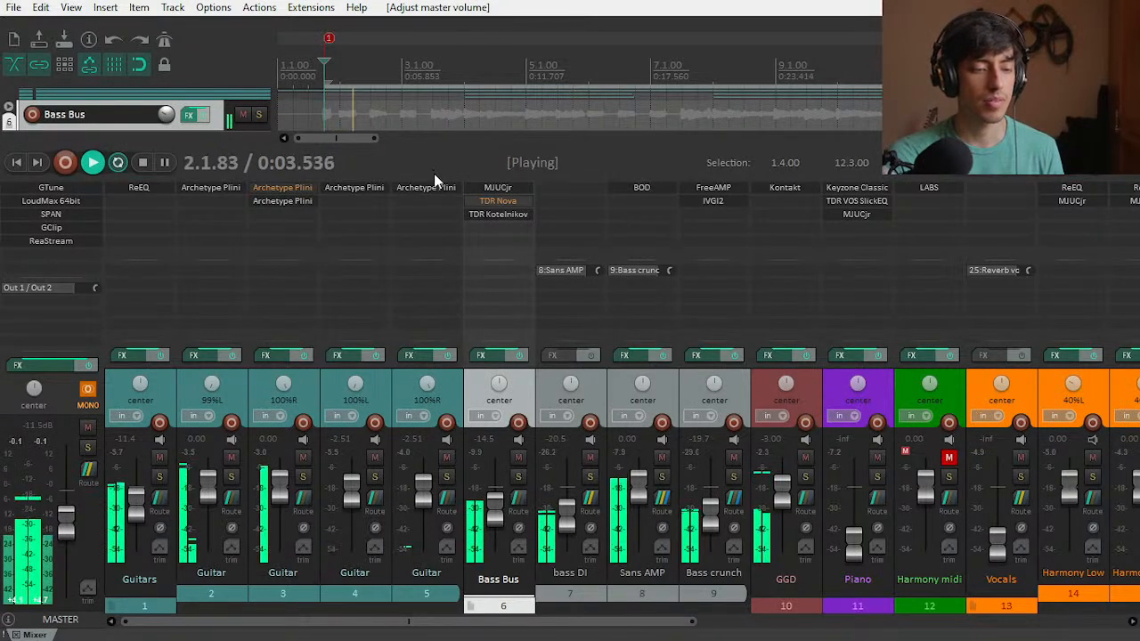
# Step: Enlarge the arrange view to show the lower tracks and start playback from 3.4.00 in the piano part
pyautogui.moveTo(438, 178); pyautogui.dragTo(435, 356)
pyautogui.press('space')
pyautogui.click(437, 71)
pyautogui.press('space')
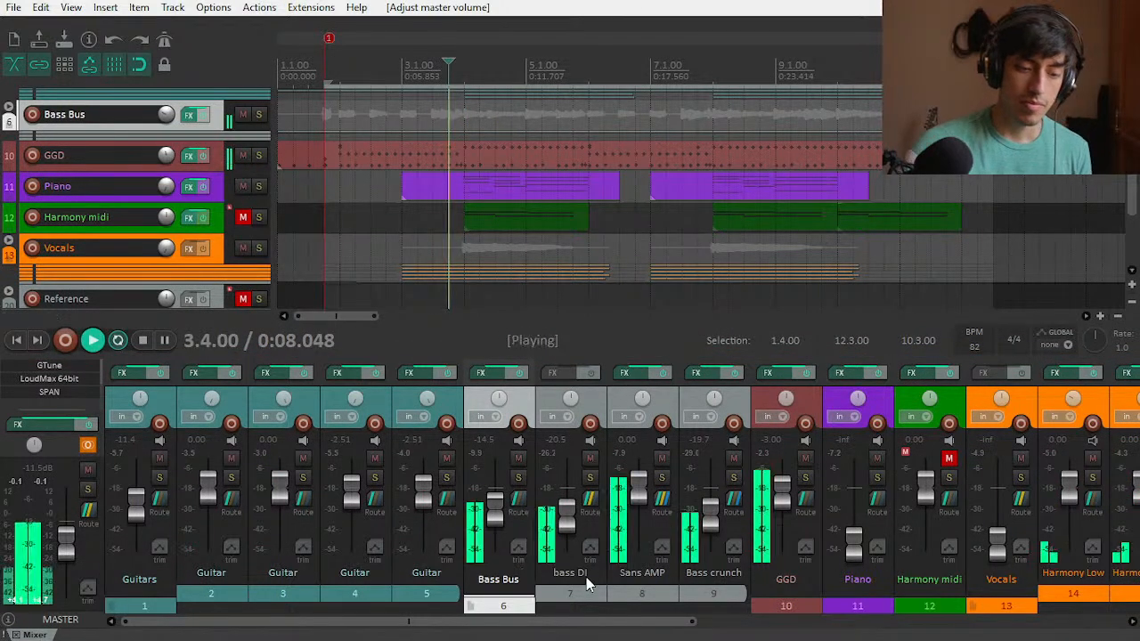
# Step: Raise the Piano track by ear to -7.03 dB, replaying from 3.4.00 between adjustments
pyautogui.moveTo(852, 545); pyautogui.dragTo(857, 509)
pyautogui.press('space')
pyautogui.press('space')
pyautogui.press('space')
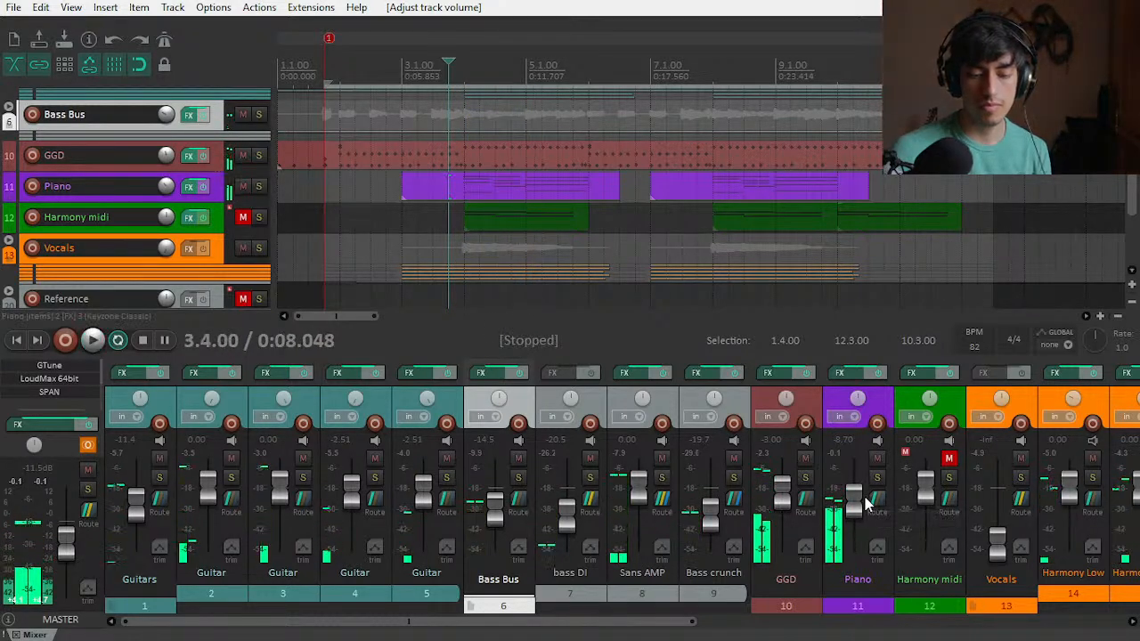
pyautogui.press('space')
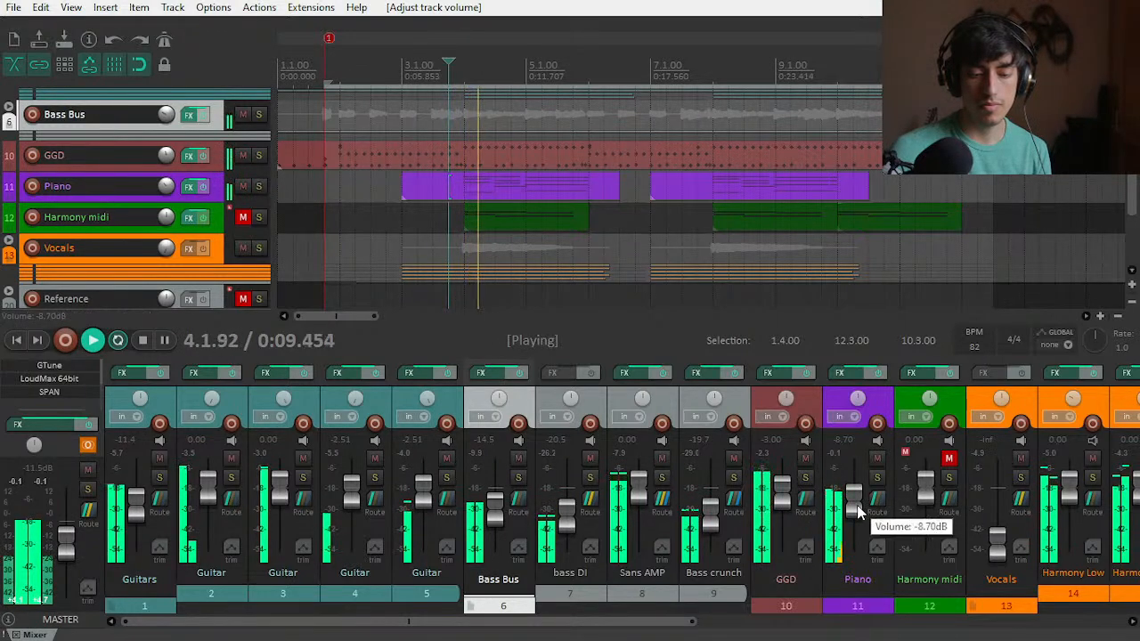
pyautogui.moveTo(858, 513); pyautogui.dragTo(857, 507)
pyautogui.press('space')
pyautogui.press('space')
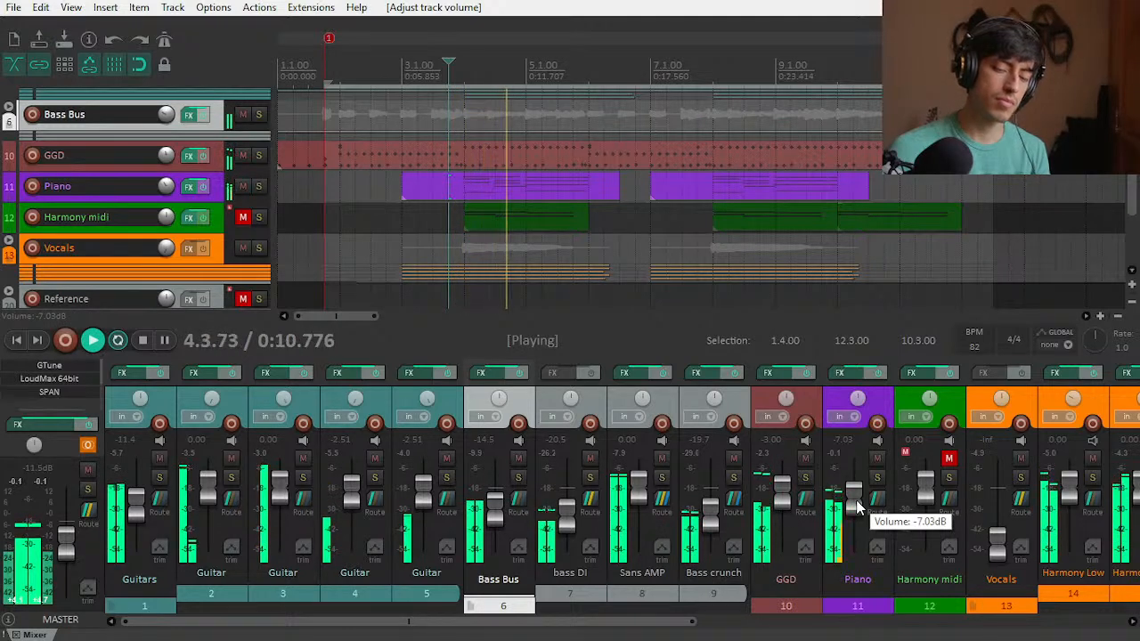
# Step: Mute and unmute the Piano during playback to judge its contribution, and stop playback
pyautogui.click(877, 459)
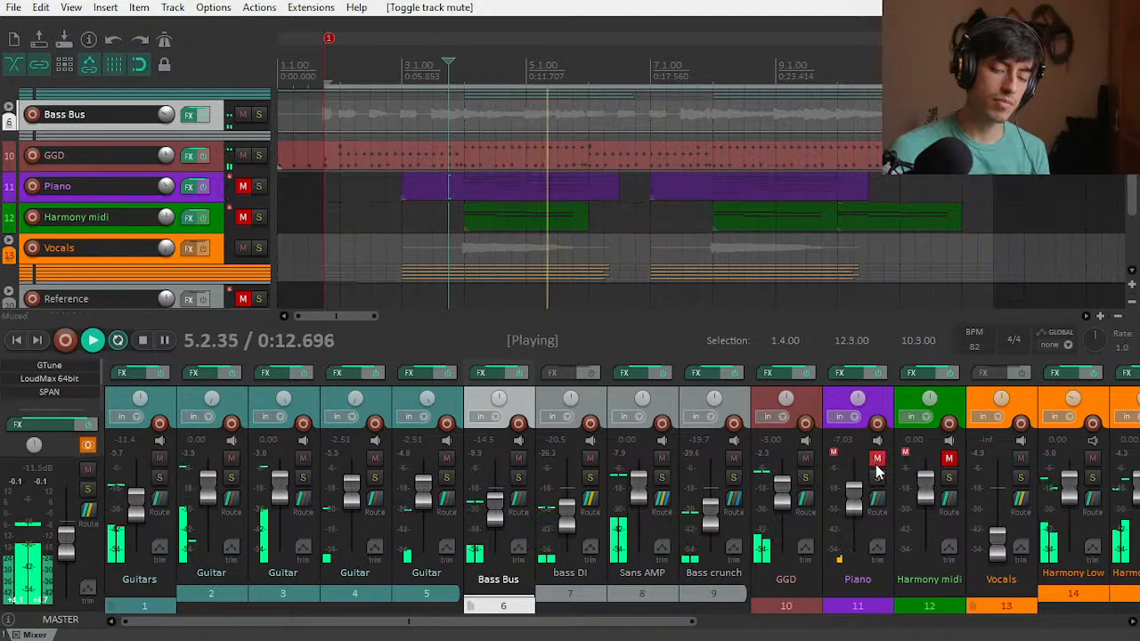
pyautogui.click(877, 458)
pyautogui.press('space')
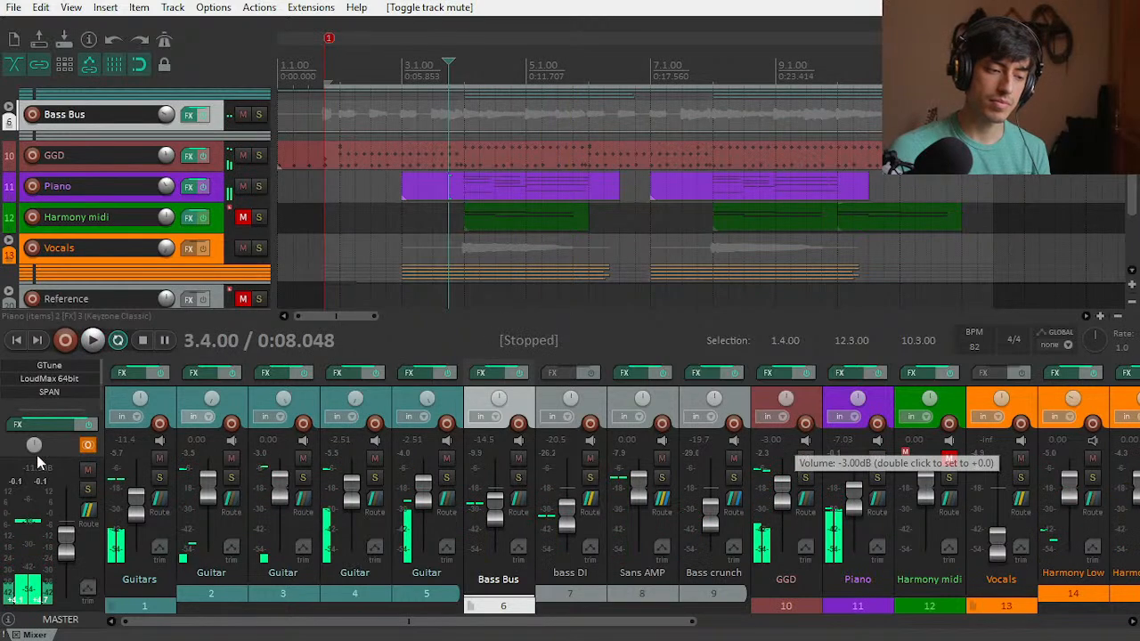
# Step: Reset the master volume to 0.00 dB, replay with the Piano muted and unmuted for comparison, and stop playback
pyautogui.press('space')
pyautogui.doubleClick(63, 529)
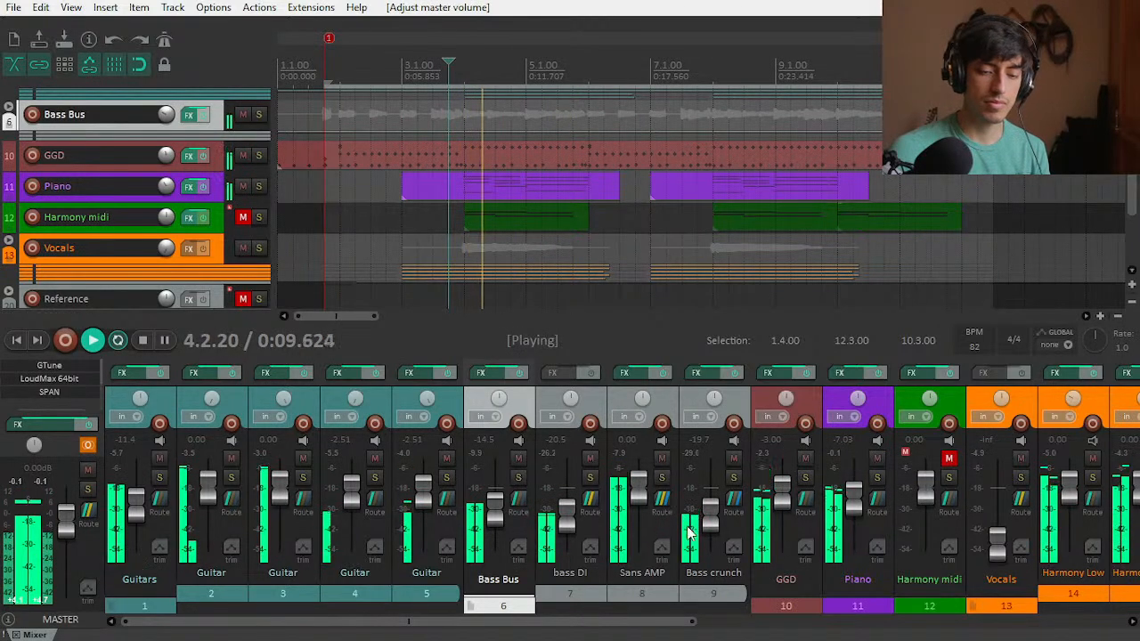
pyautogui.click(875, 457)
pyautogui.click(875, 457)
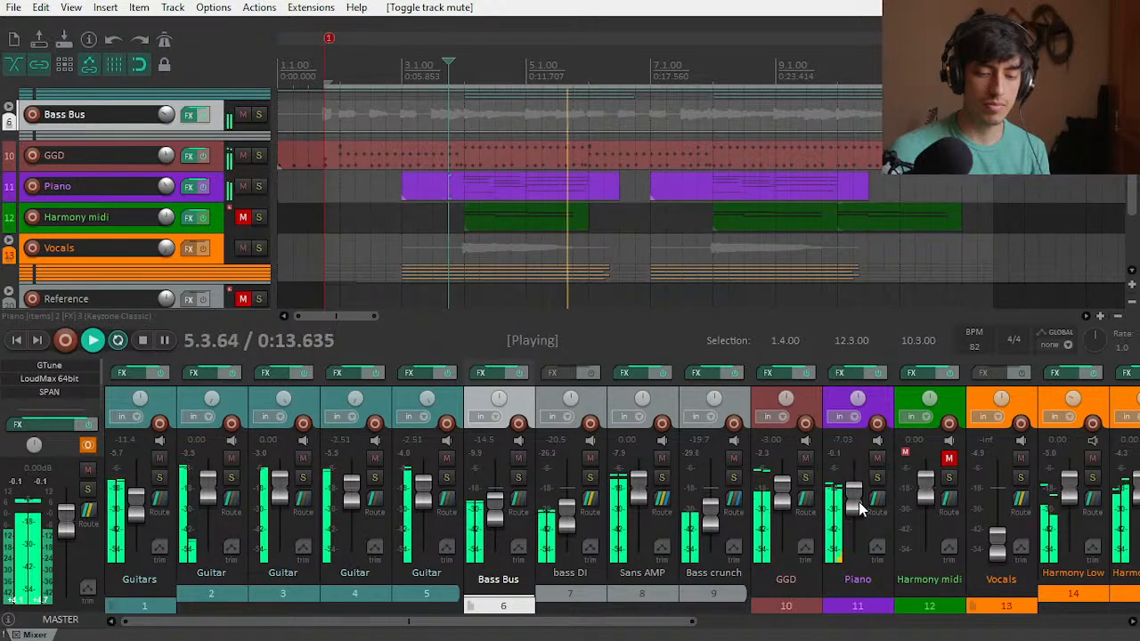
pyautogui.click(859, 510)
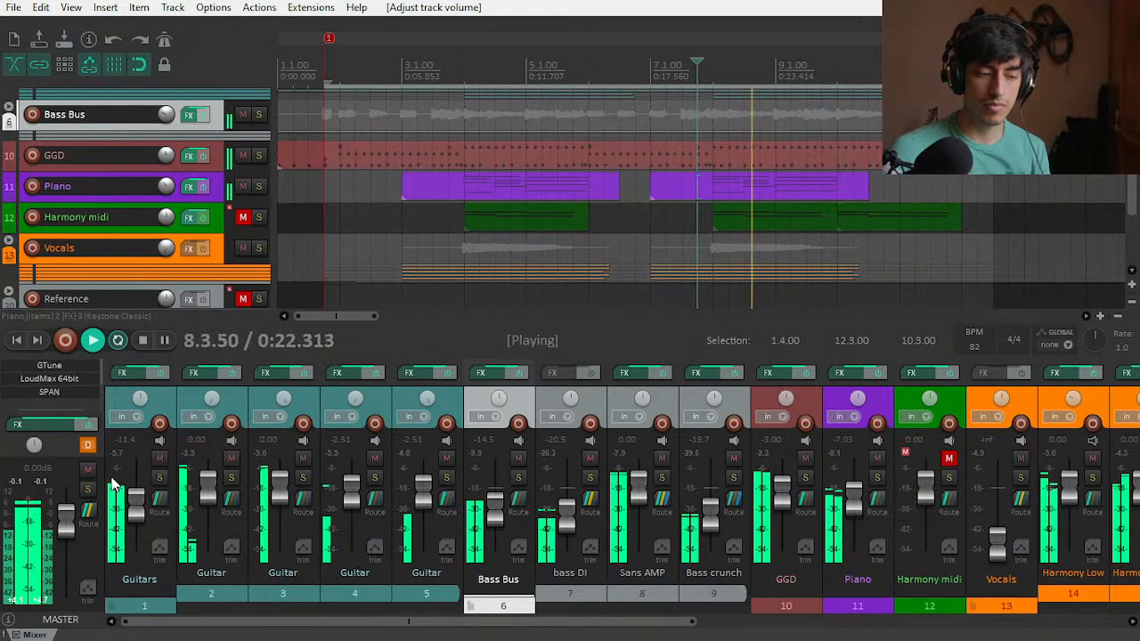
pyautogui.press('space')
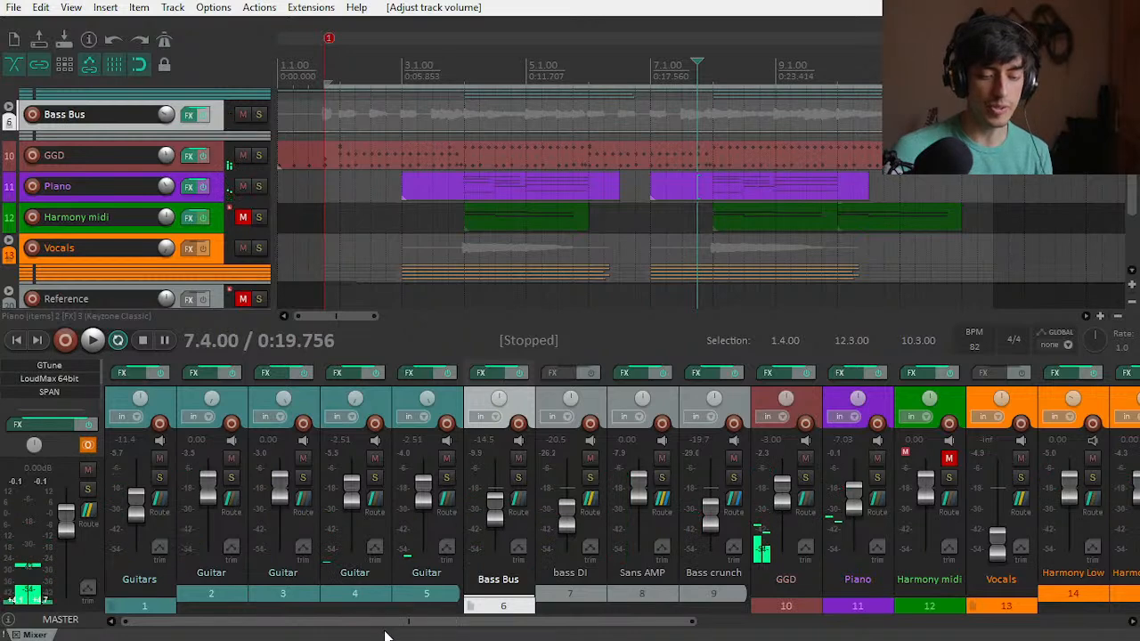
# Step: Play from 3.1.00, raise the Vocals folder track by ear to -12.2 dB, and stop playback
pyautogui.moveTo(411, 620); pyautogui.dragTo(604, 614)
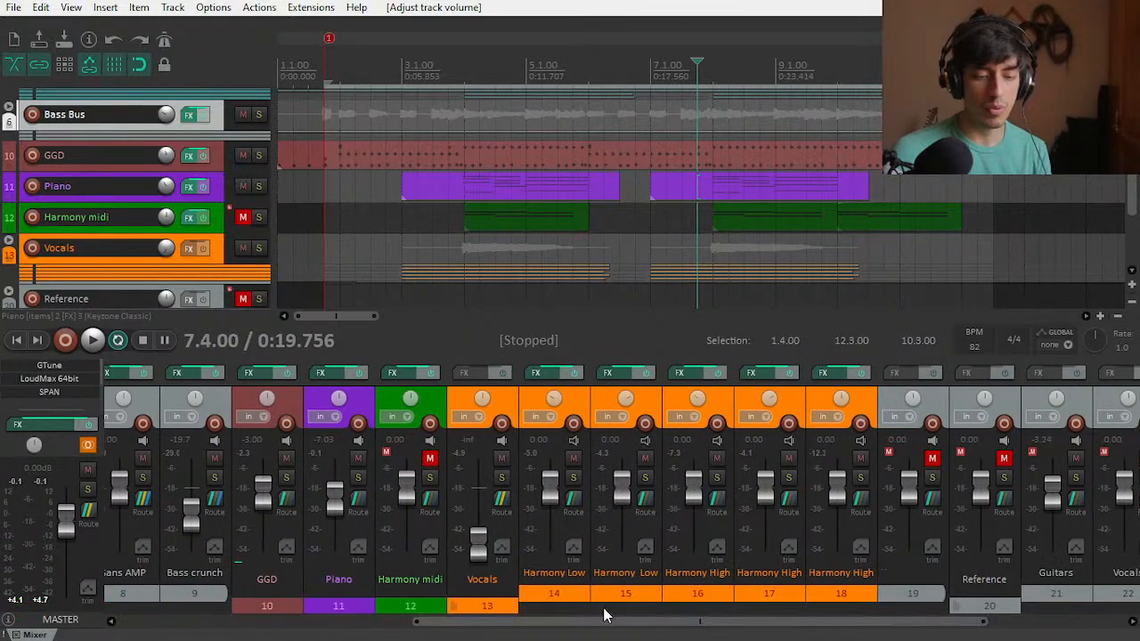
pyautogui.press('space')
pyautogui.click(386, 70)
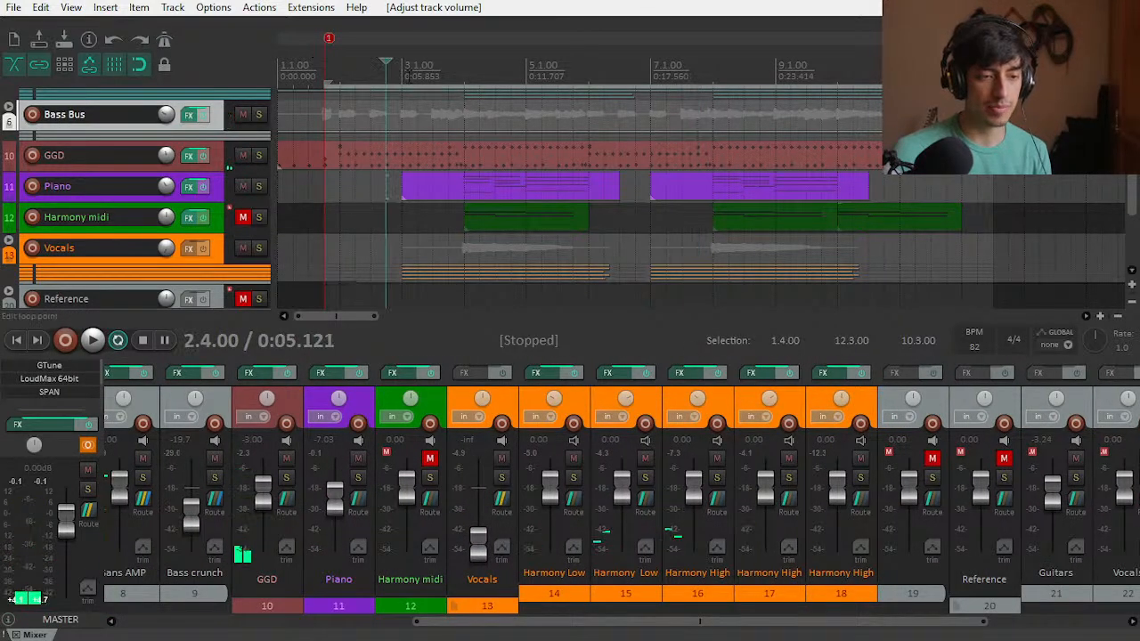
pyautogui.press('space')
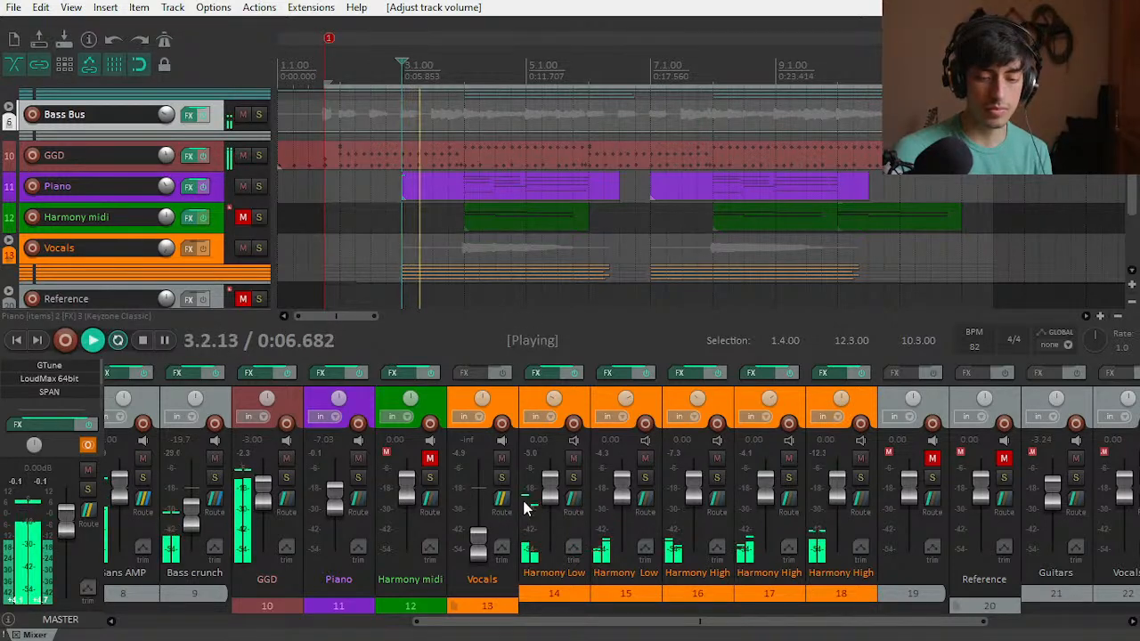
pyautogui.scroll(10, 461, 517)
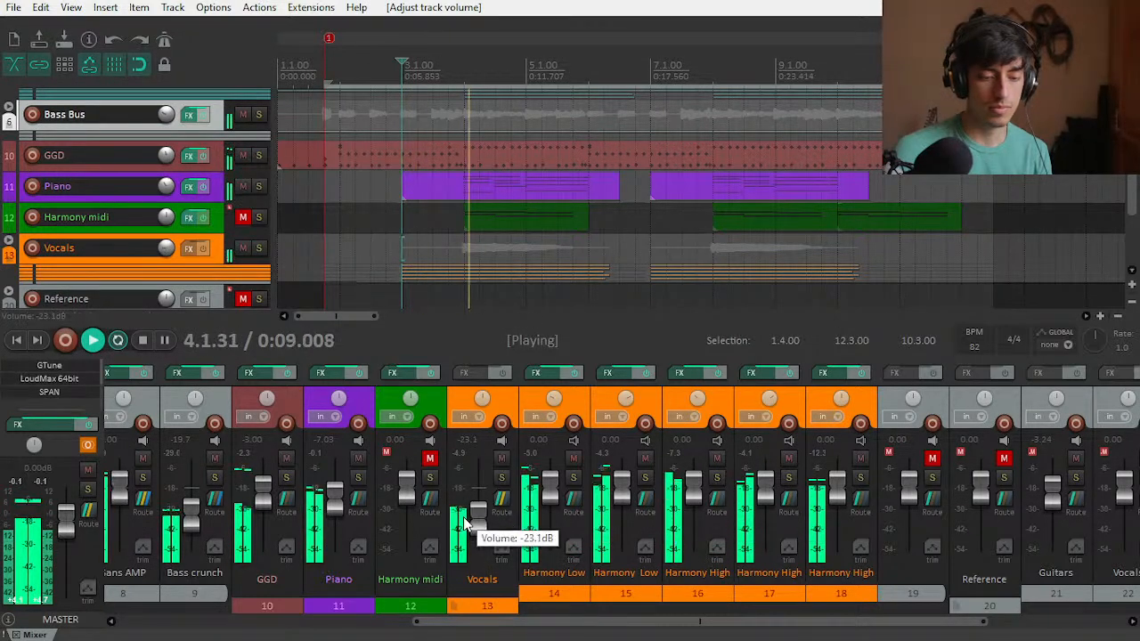
pyautogui.rightClick(461, 520)
pyautogui.click(476, 523)
pyautogui.scroll(5, 477, 521)
pyautogui.scroll(2, 479, 523)
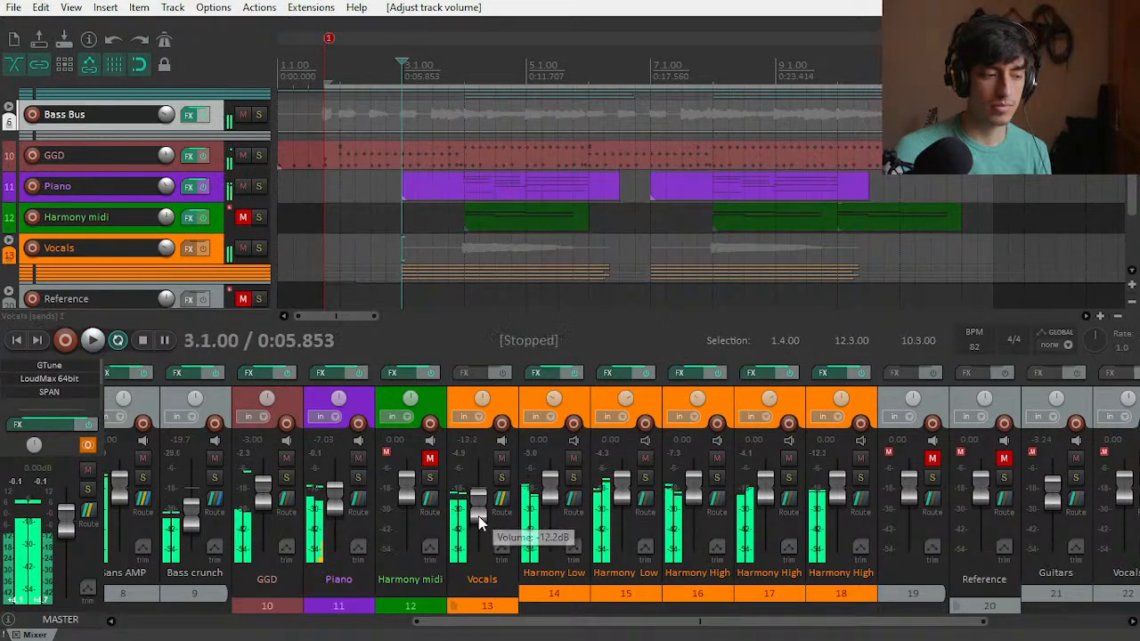
pyautogui.press('space')
# Step: Fine-tune the Vocals by ear to -11.6 dB and replay the section with the master volume at -4.52 dB
pyautogui.press('space')
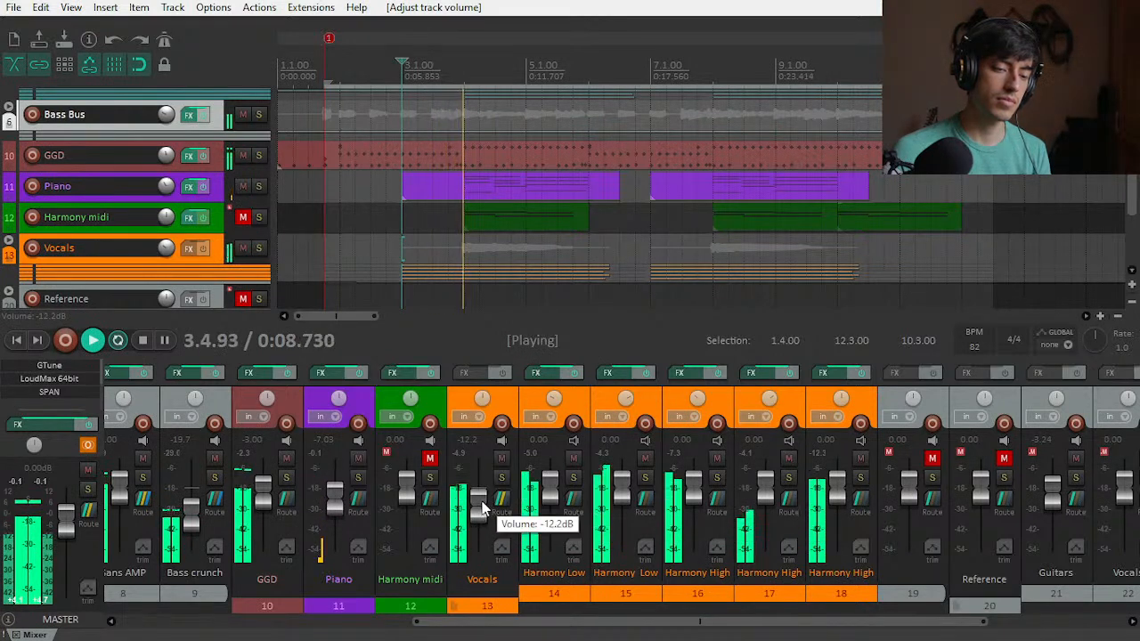
pyautogui.scroll(4, 479, 505)
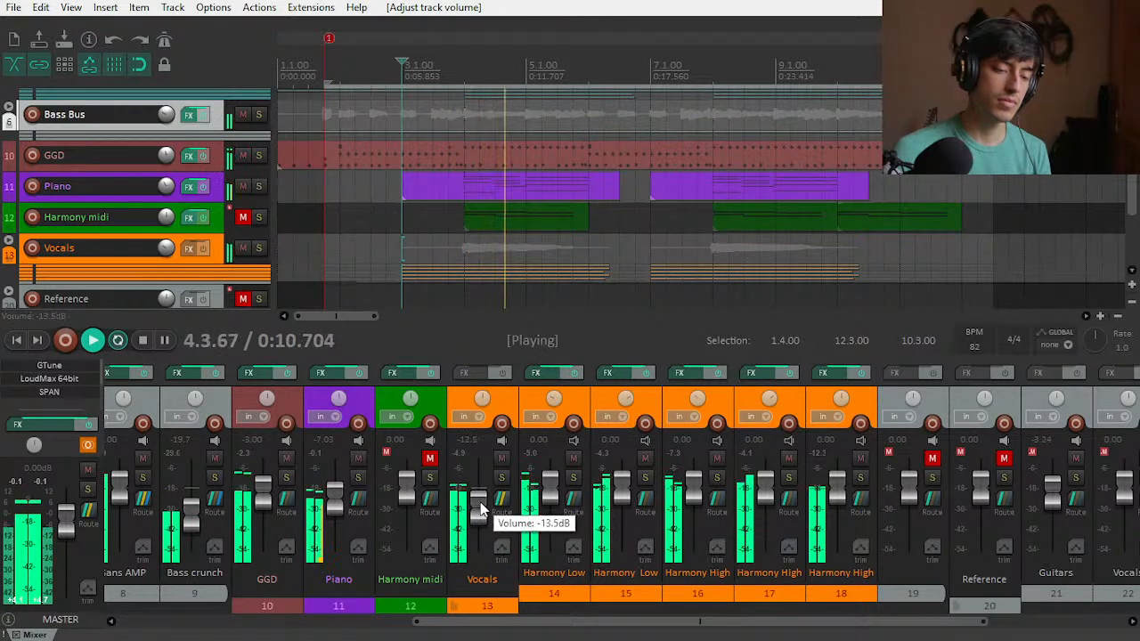
pyautogui.scroll(-3, 476, 498)
pyautogui.press('space')
pyautogui.scroll(-5, 71, 527)
pyautogui.press('space')
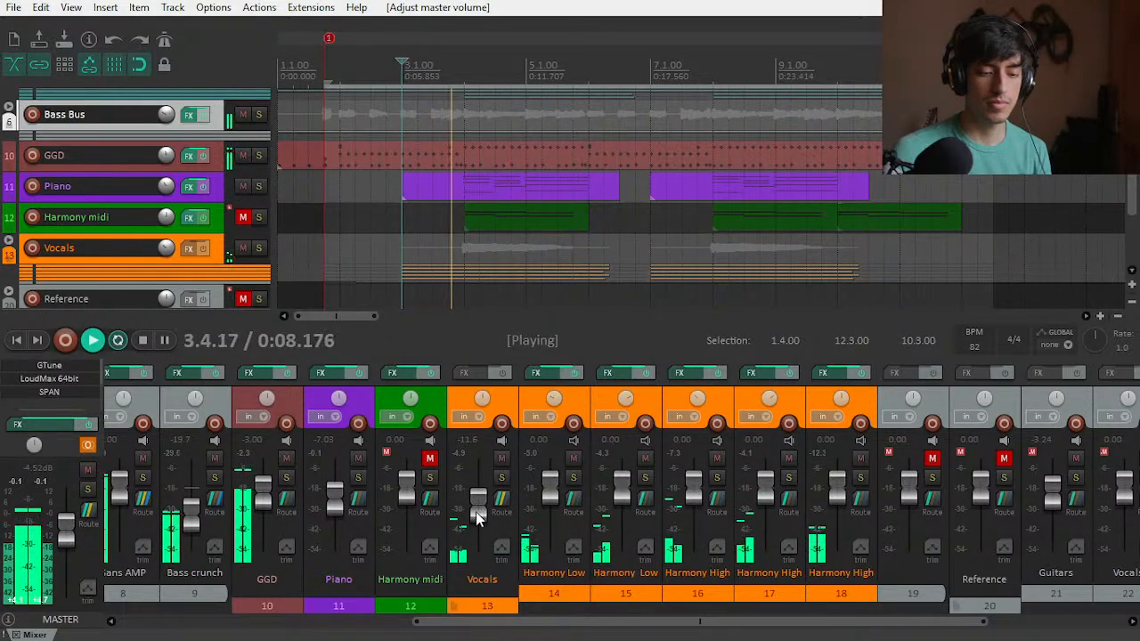
pyautogui.moveTo(479, 508)
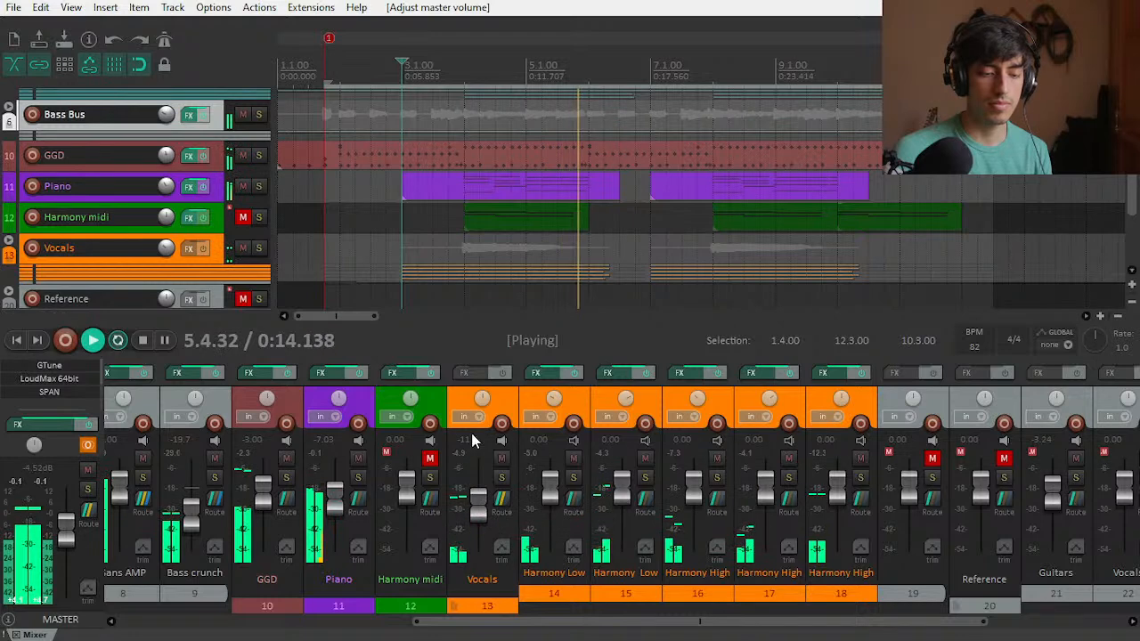
# Step: Set the Vocals track's volume to exactly -12 dB in its routing settings and close them
pyautogui.click(500, 511)
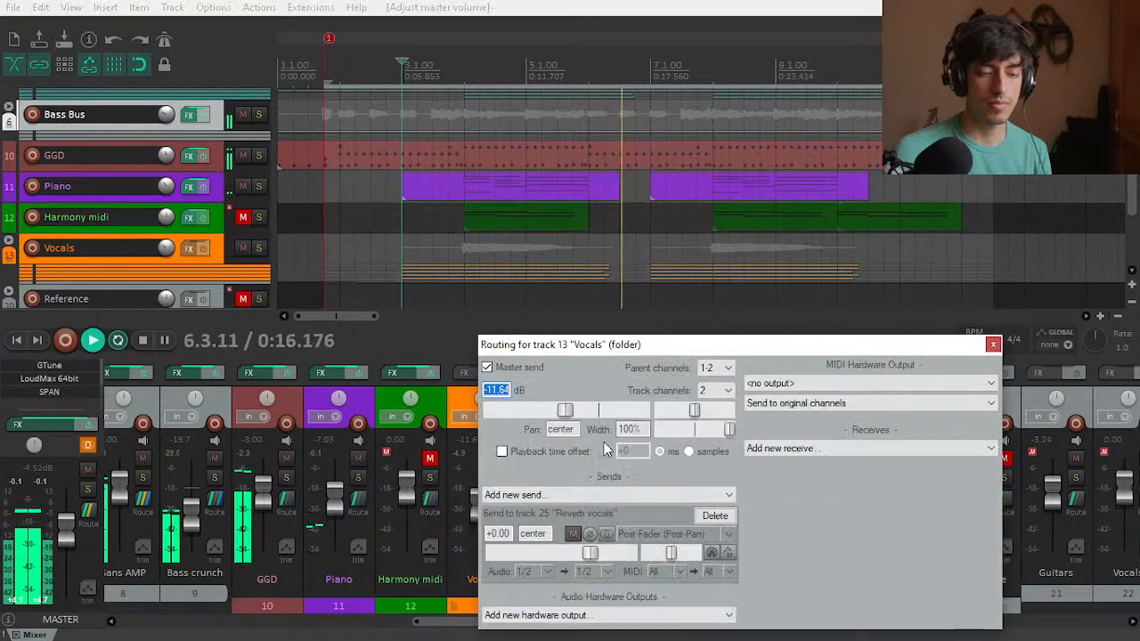
pyautogui.write('-12')
pyautogui.press('Return')
pyautogui.click(991, 345)
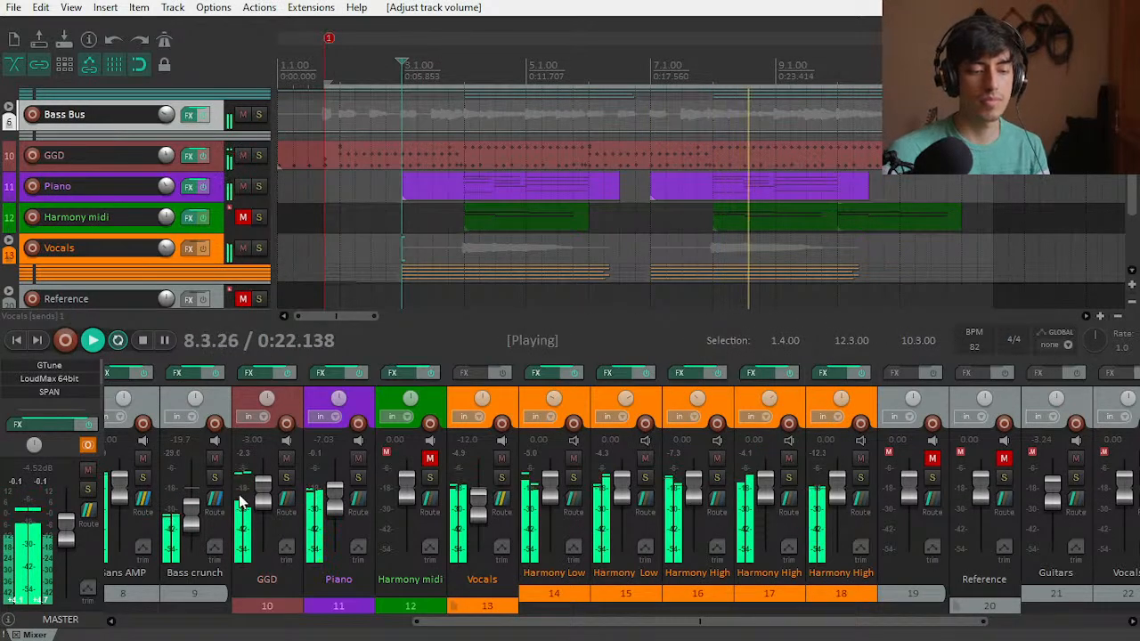
# Step: Lower the master volume to -8.05 dB and replay from 4.1.00
pyautogui.moveTo(66, 521); pyautogui.dragTo(67, 546)
pyautogui.press('space')
pyautogui.click(464, 188)
pyautogui.press('space')
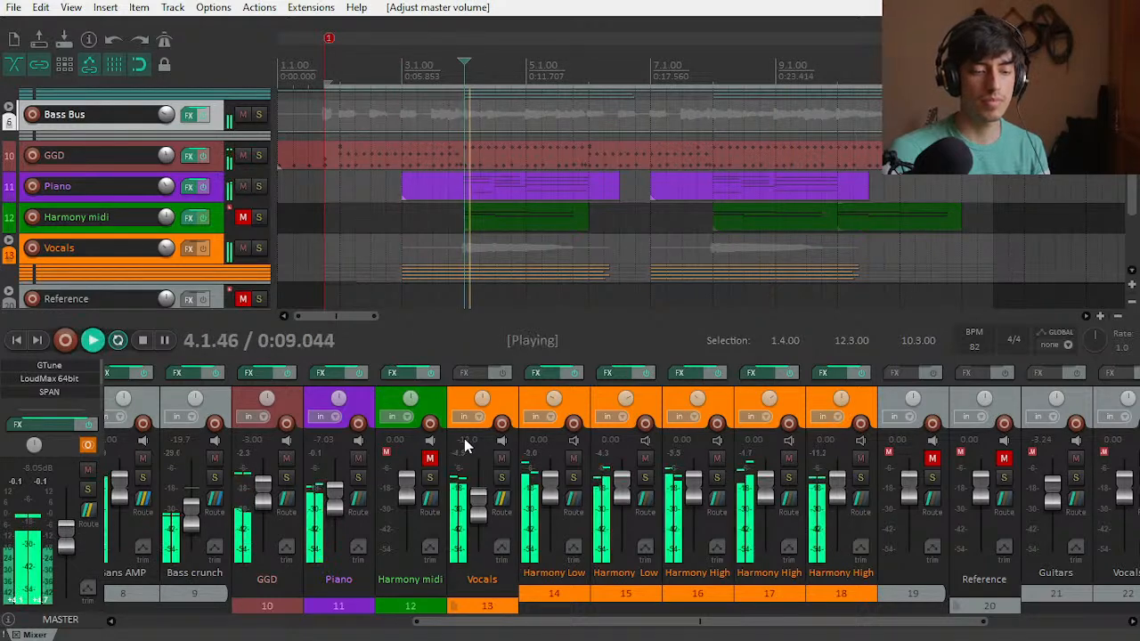
# Step: Set the Vocals track's volume to -13.00 dB in its routing settings, then replay the section and stop
pyautogui.click(501, 512)
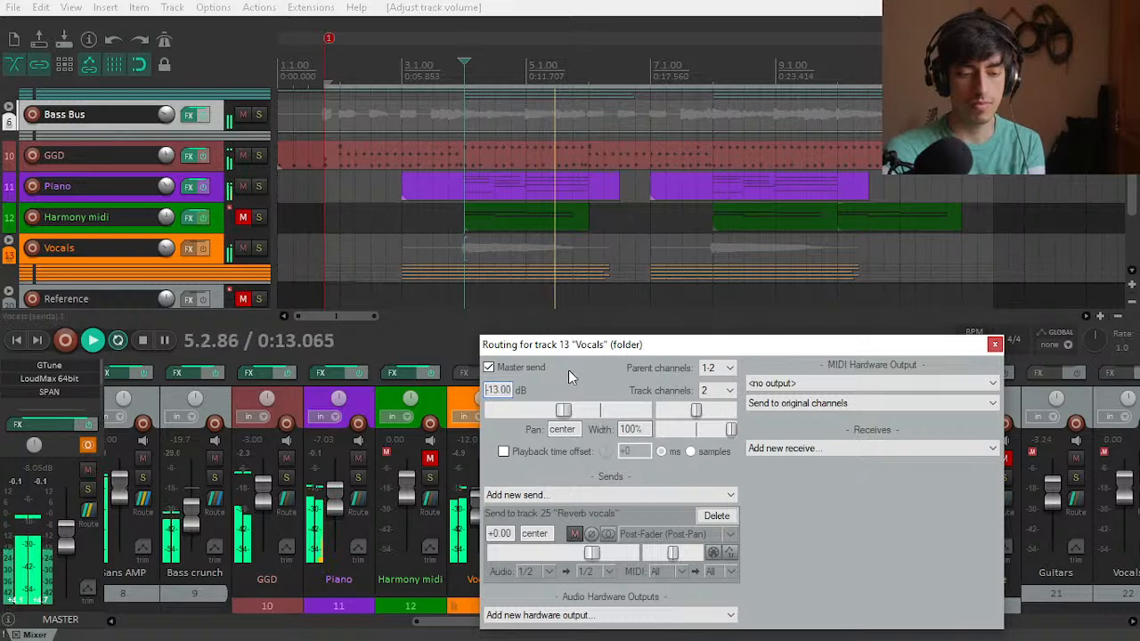
pyautogui.click(994, 343)
pyautogui.press('space')
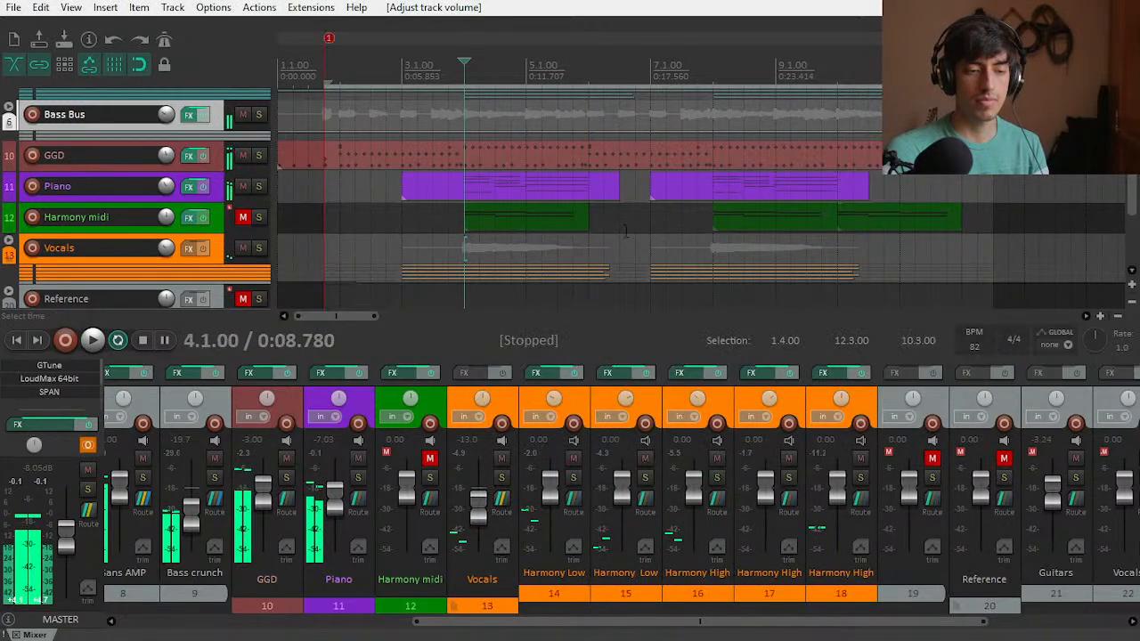
pyautogui.press('space')
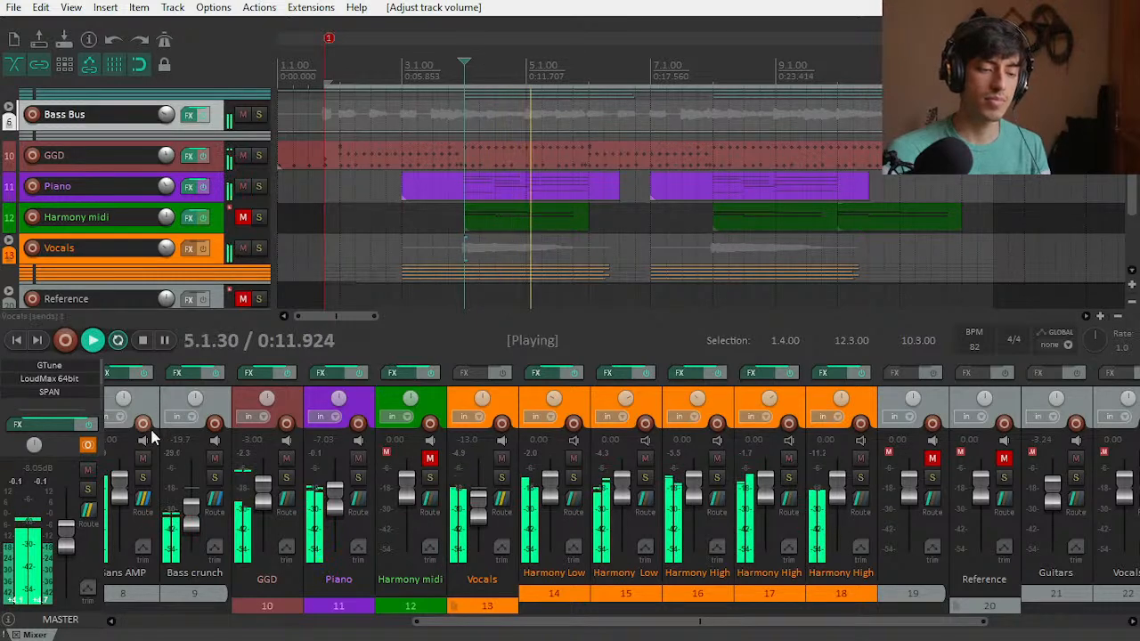
pyautogui.press('space')
# Step: Reset the master volume to 0.00 dB, switch off master mono, and play the mix from 1.1.00 before stopping
pyautogui.doubleClick(66, 541)
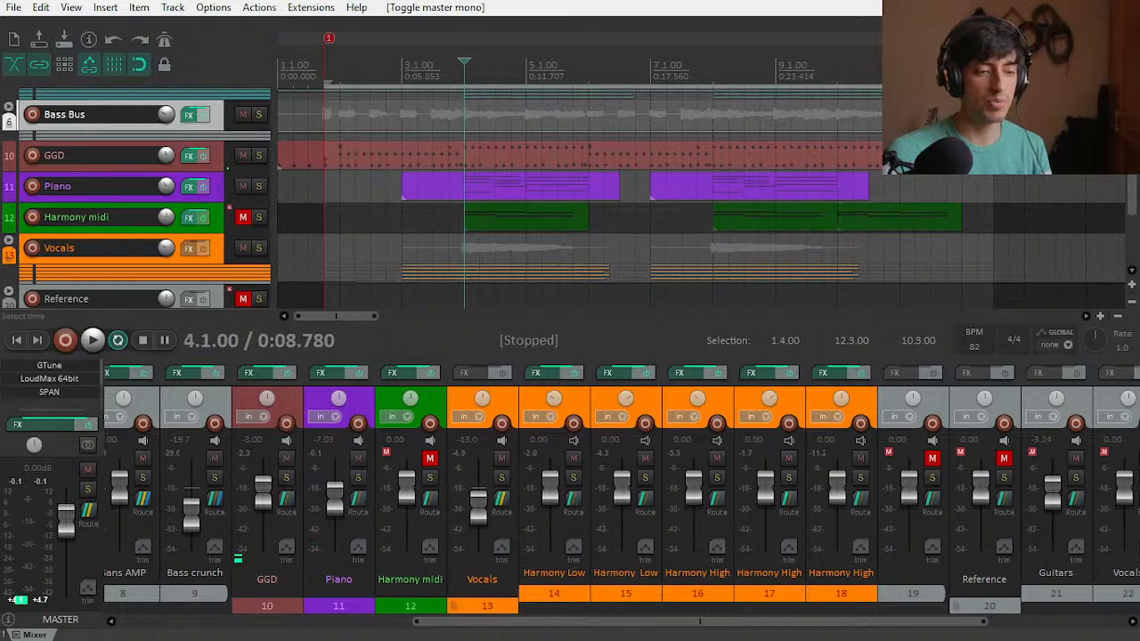
pyautogui.click(280, 239)
pyautogui.press('space')
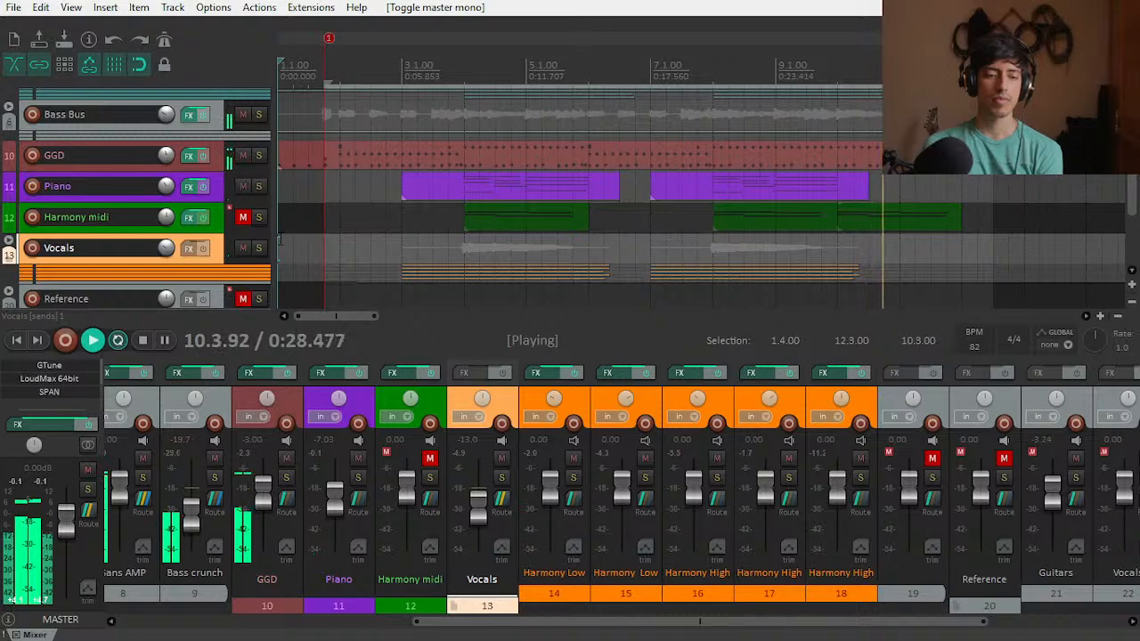
pyautogui.press('space')
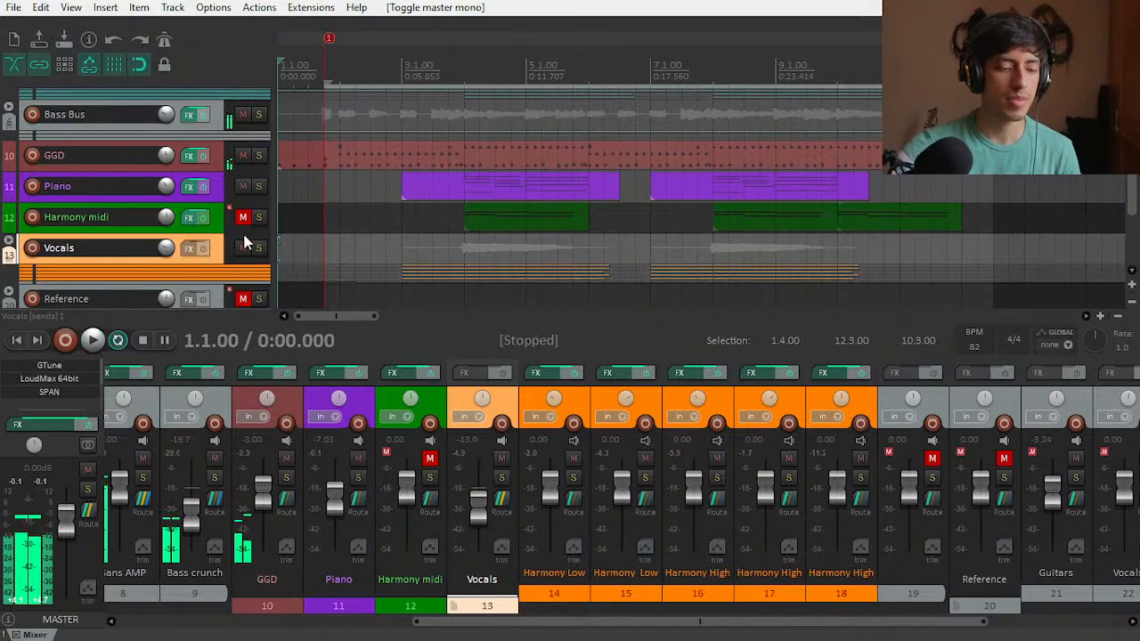
# Step: Play the mix, set the Bass Bus volume to -12.00 dB in its routing settings, and compare the bus muted and unmuted
pyautogui.moveTo(418, 621); pyautogui.dragTo(259, 621)
pyautogui.press('space')
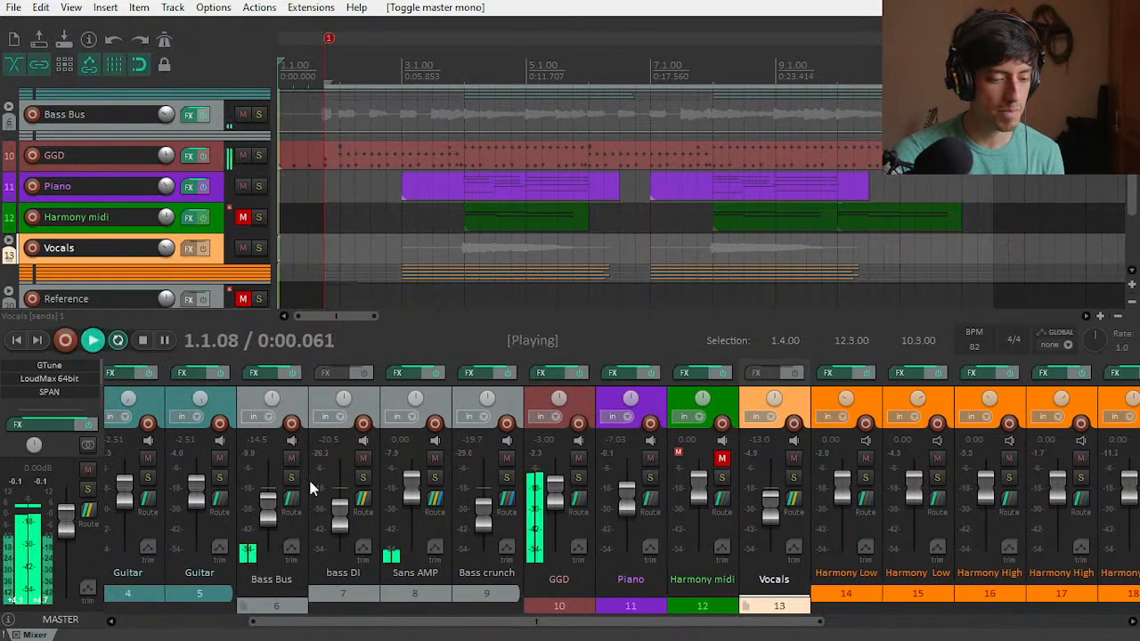
pyautogui.rightClick(270, 508)
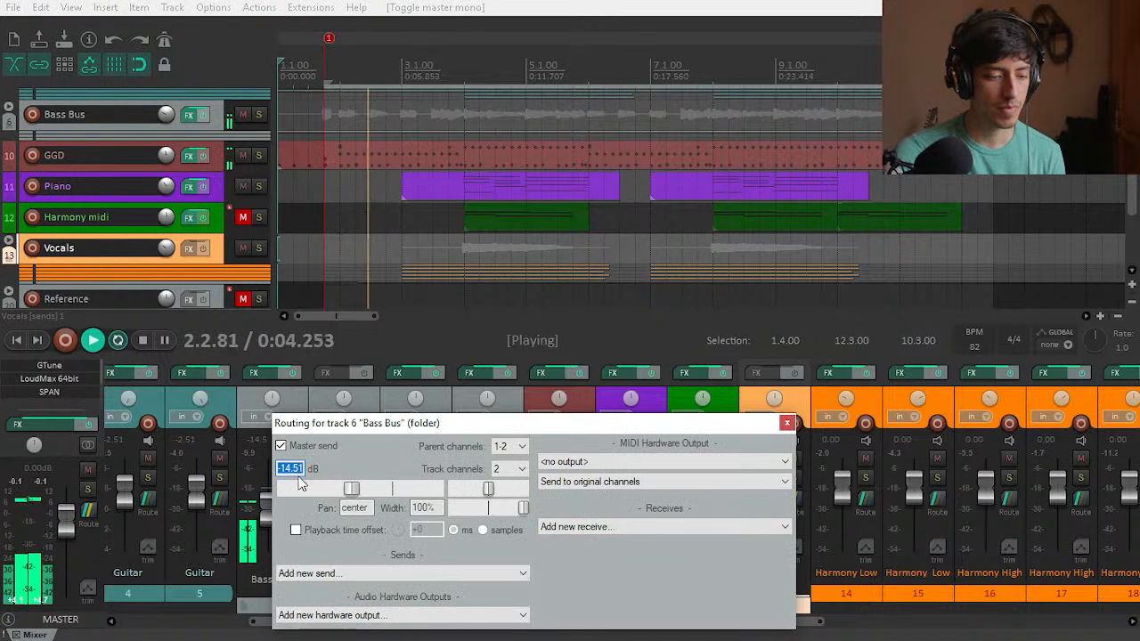
pyautogui.write('-')
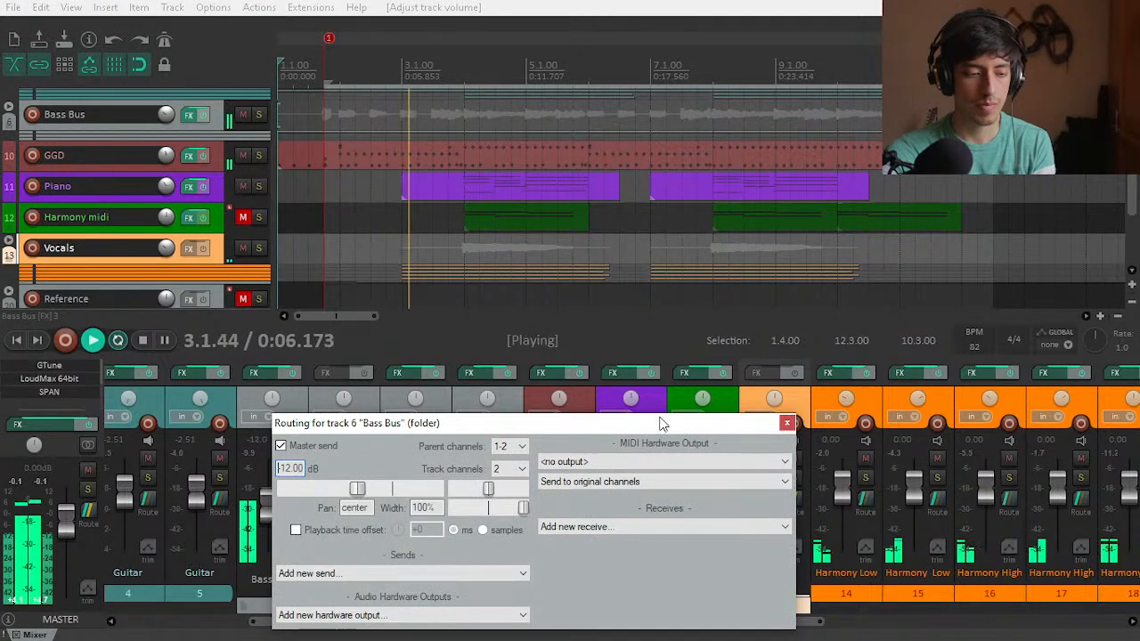
pyautogui.click(787, 423)
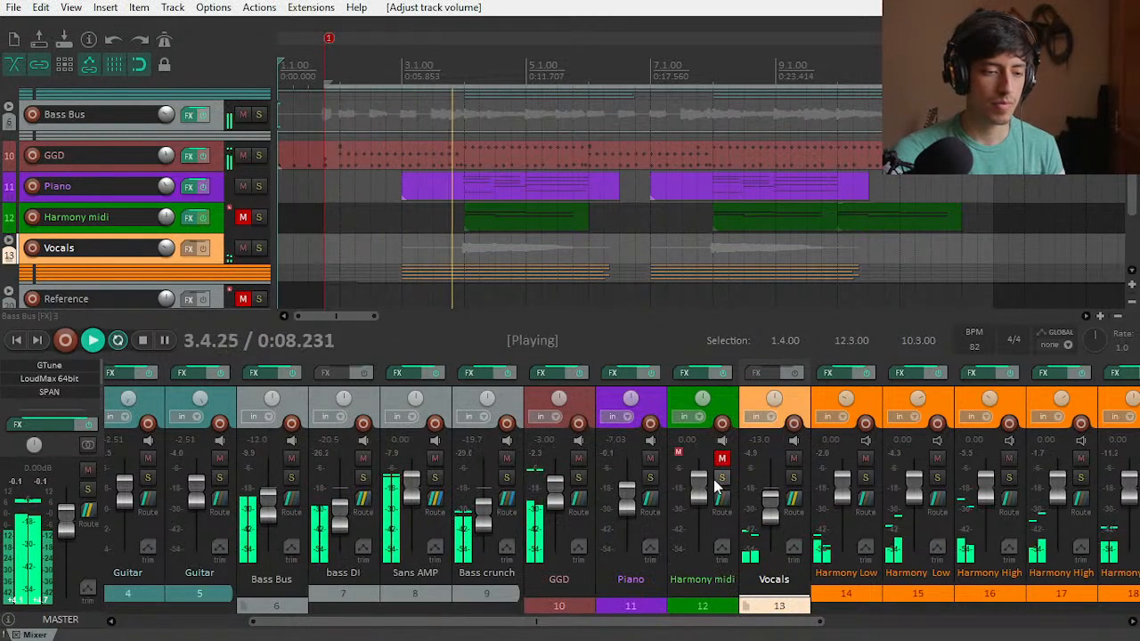
pyautogui.click(291, 458)
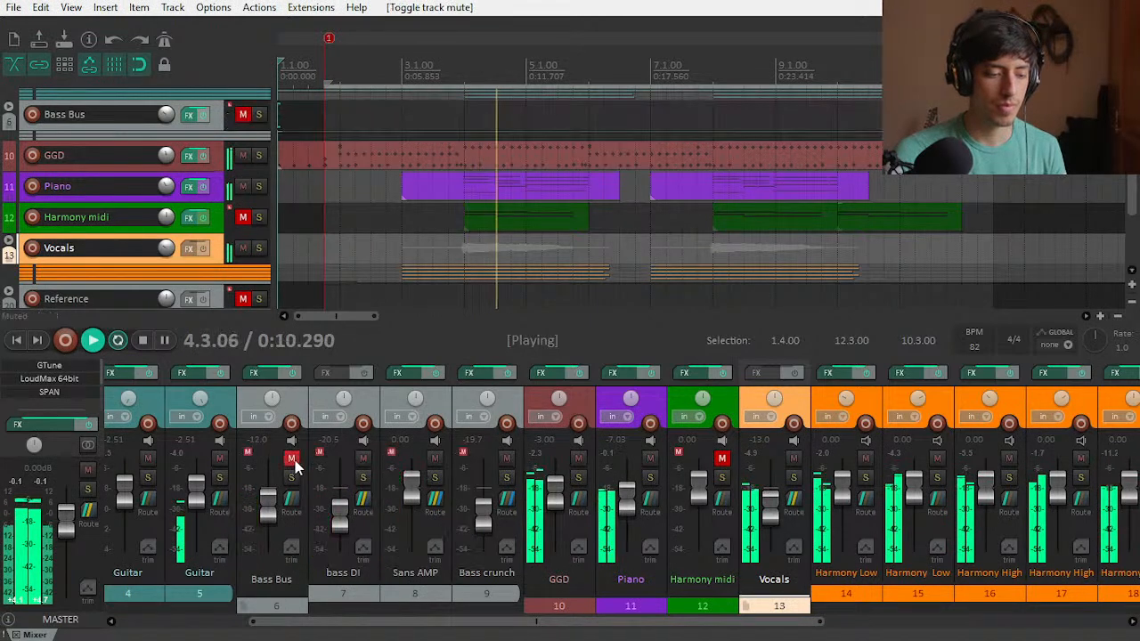
pyautogui.click(291, 458)
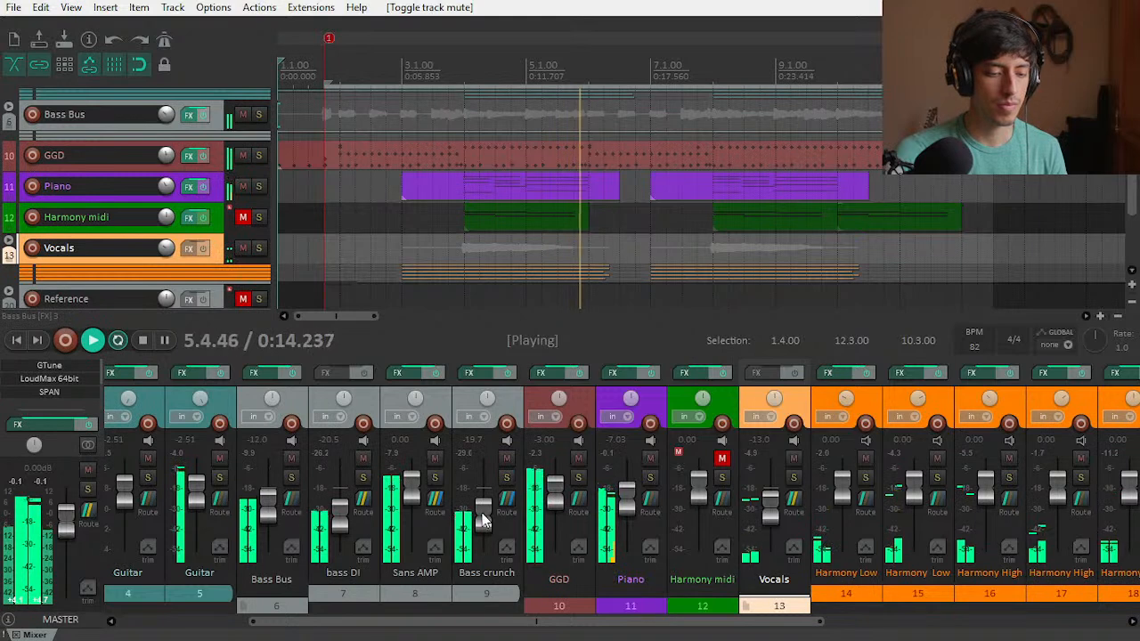
# Step: Raise the Bass crunch track's volume to -10.9 dB during playback, checking it briefly in solo, then stop
pyautogui.scroll(4, 484, 518)
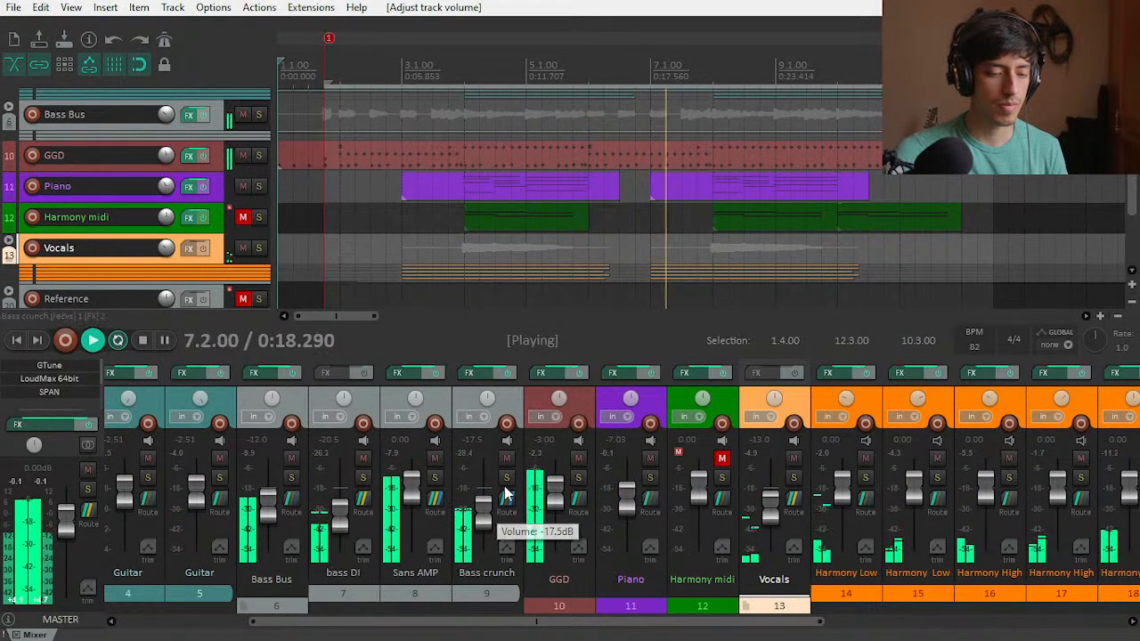
pyautogui.click(505, 481)
pyautogui.click(506, 482)
pyautogui.moveTo(485, 500); pyautogui.dragTo(481, 525)
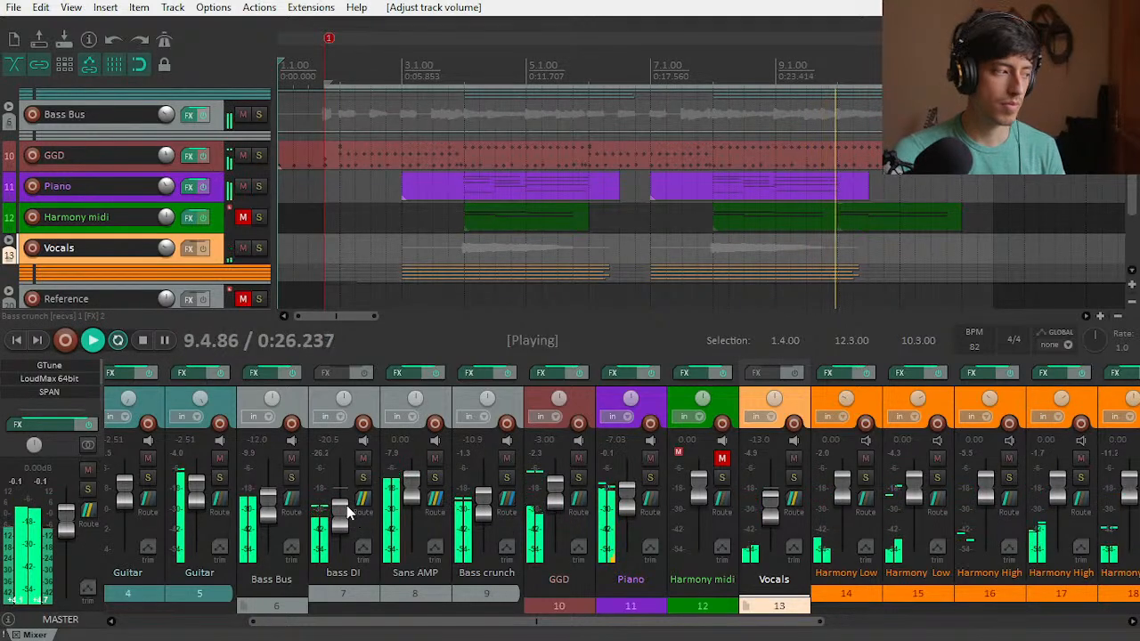
pyautogui.moveTo(346, 506)
pyautogui.press('space')
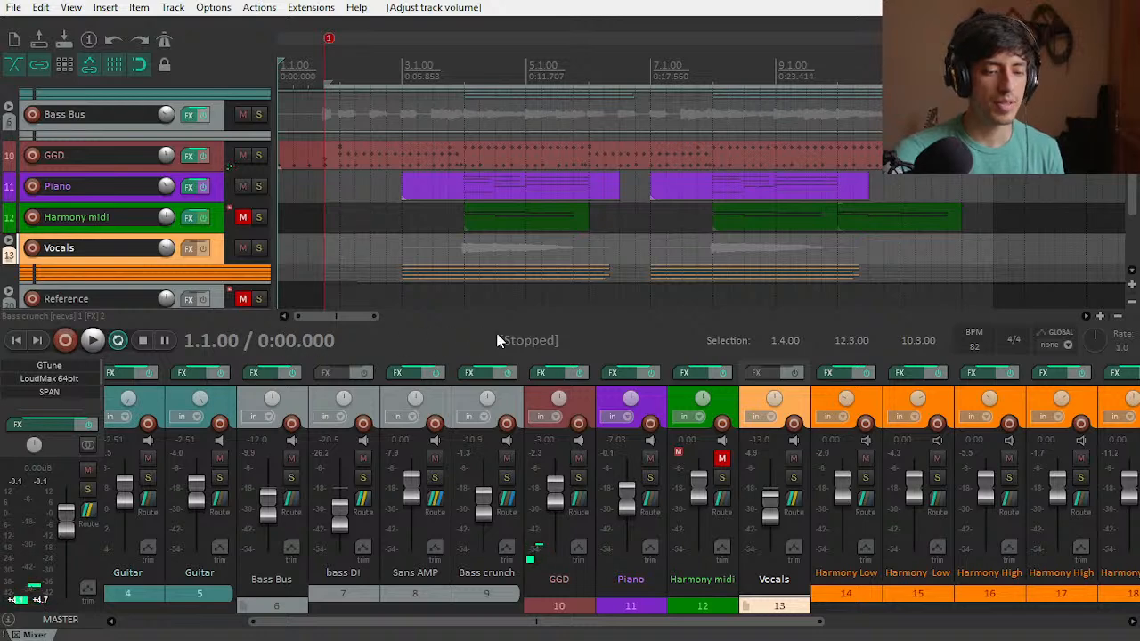
# Step: Enlarge the mixer and the master's FX slot area, and add iZotope's Ozone 9 Elements to the master track
pyautogui.moveTo(450, 356); pyautogui.dragTo(429, 87)
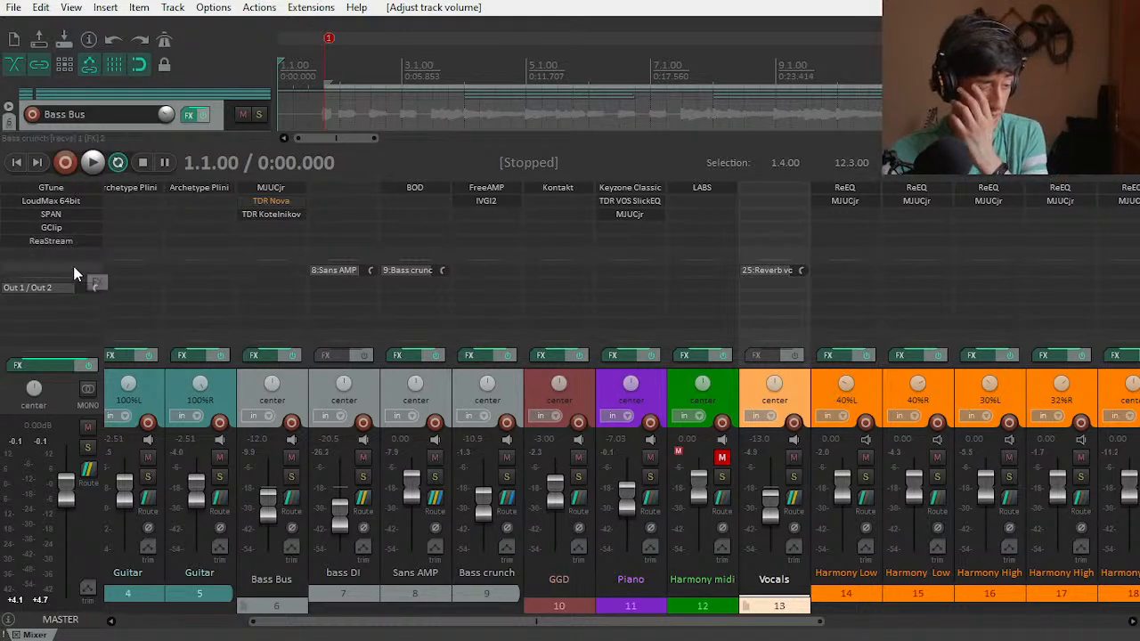
pyautogui.moveTo(75, 276); pyautogui.dragTo(73, 312)
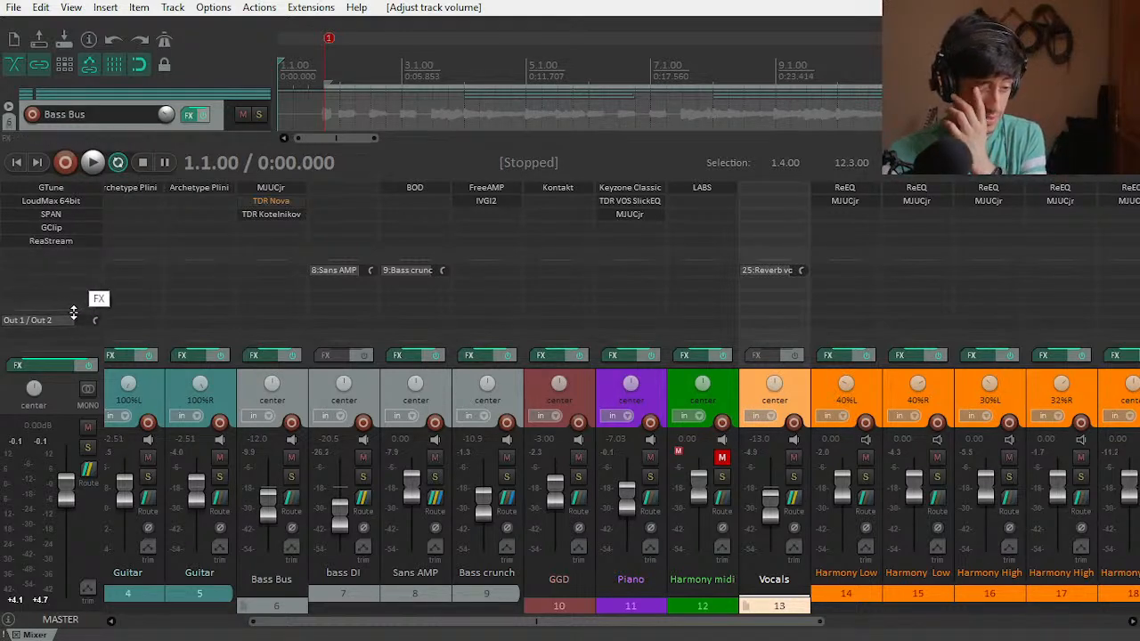
pyautogui.doubleClick(64, 255)
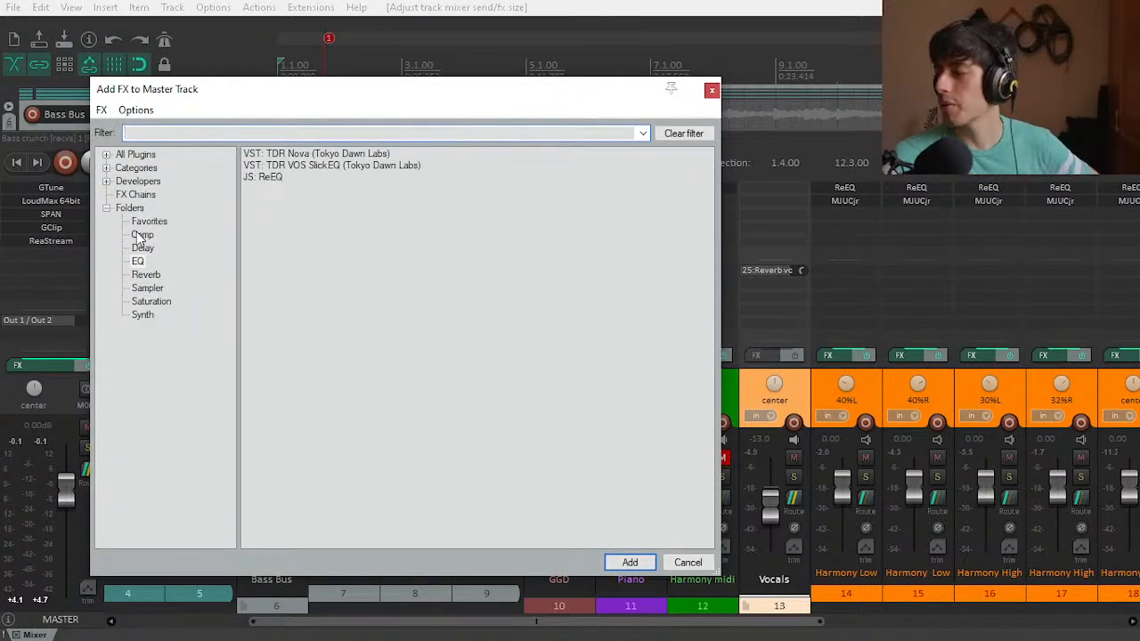
pyautogui.click(107, 162)
pyautogui.click(106, 161)
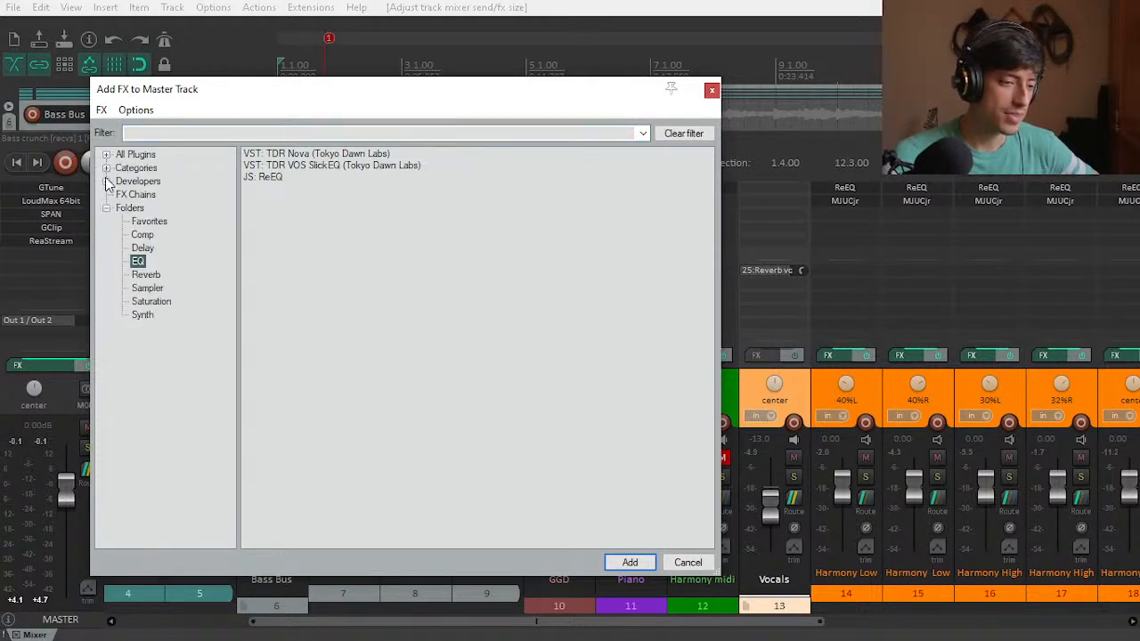
pyautogui.click(107, 182)
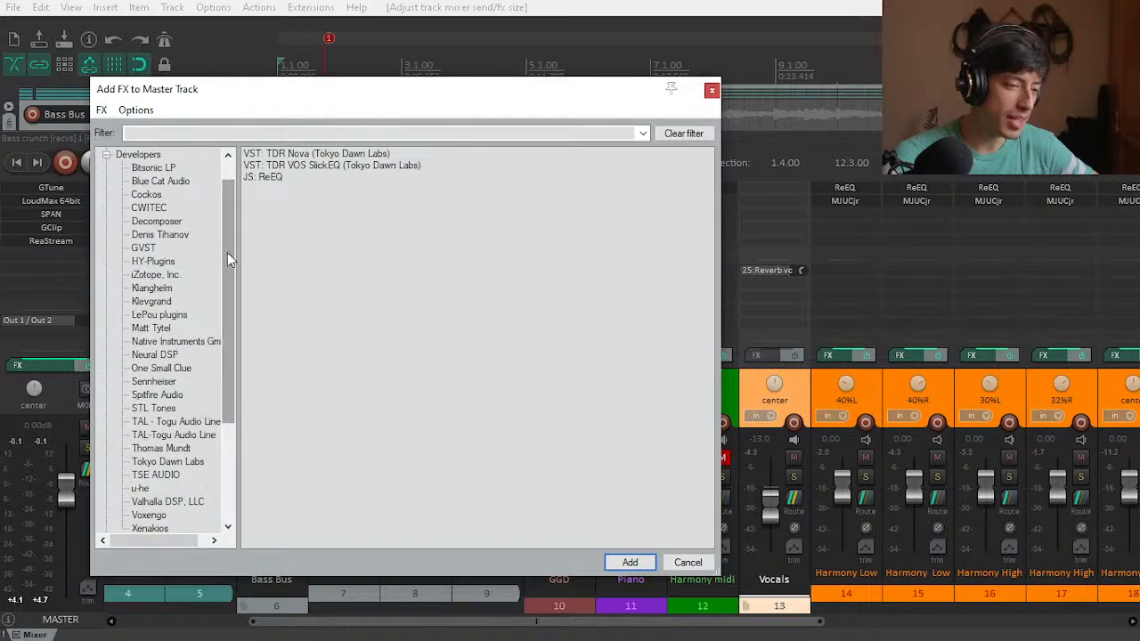
pyautogui.click(170, 276)
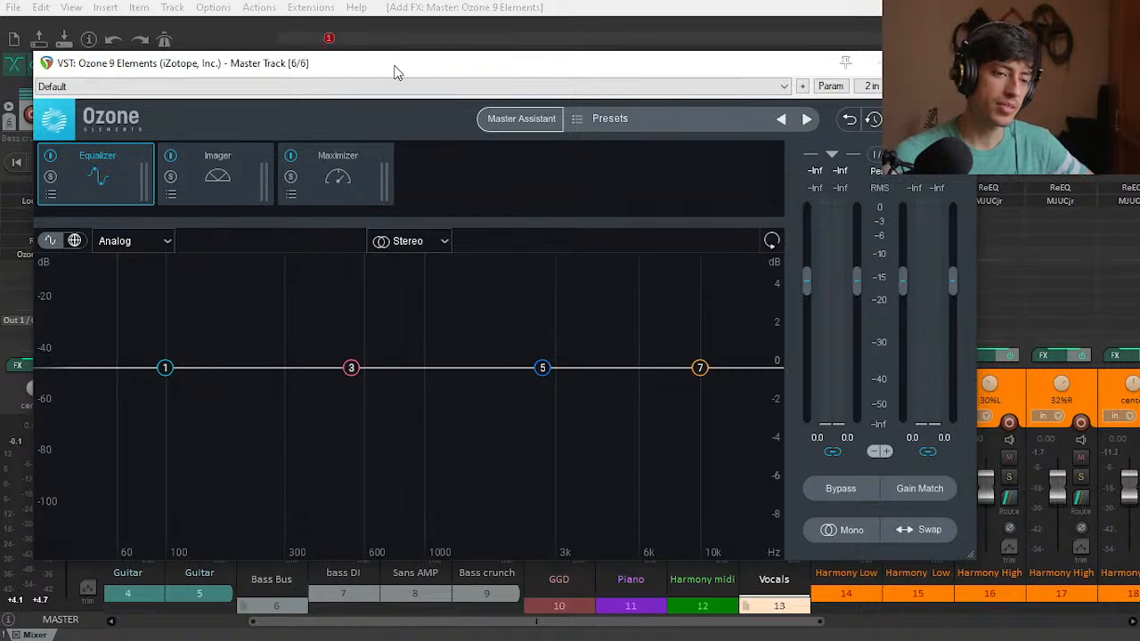
pyautogui.moveTo(574, 63); pyautogui.dragTo(652, 57)
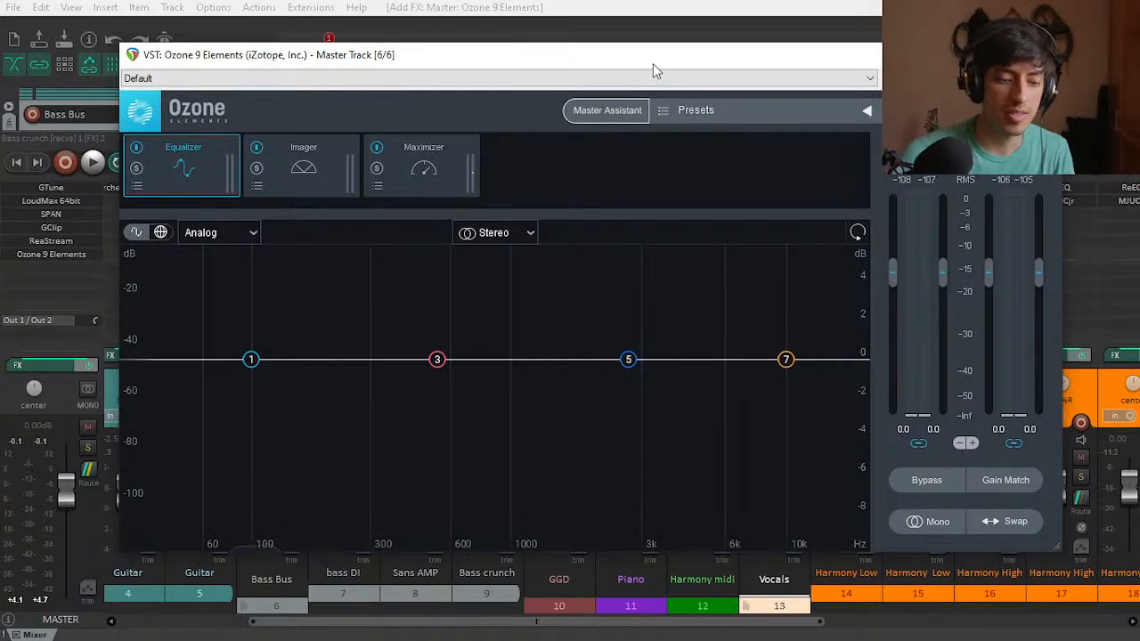
# Step: Run Ozone's Master Assistant on the playing mix with High intensity and Streaming destination, accept its suggestion, then stop and close the plugin
pyautogui.press('space')
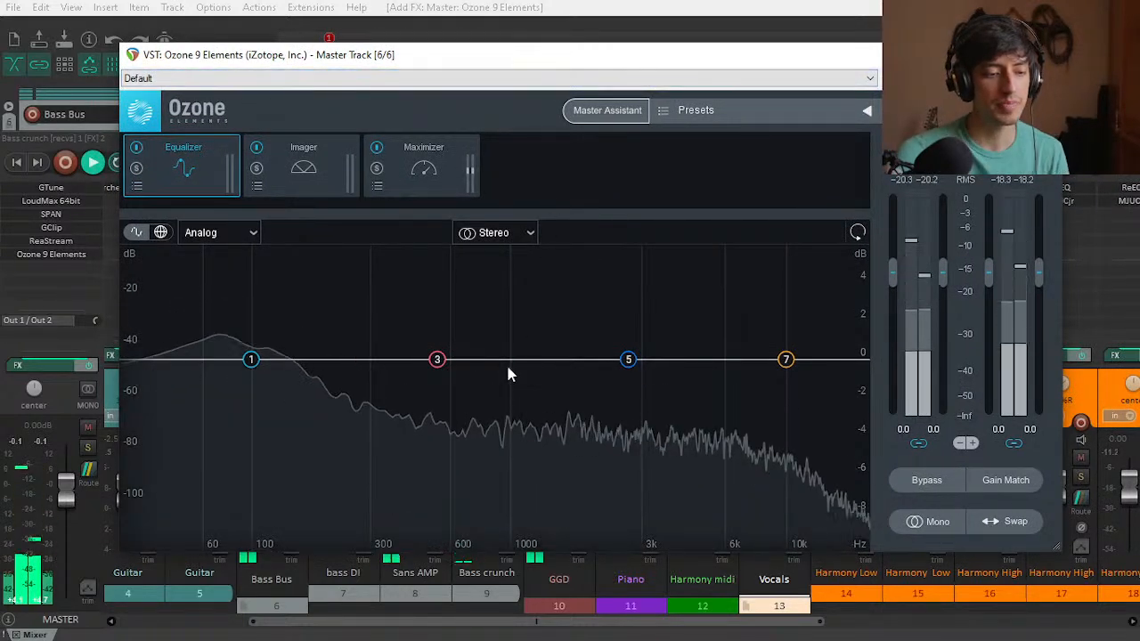
pyautogui.click(621, 110)
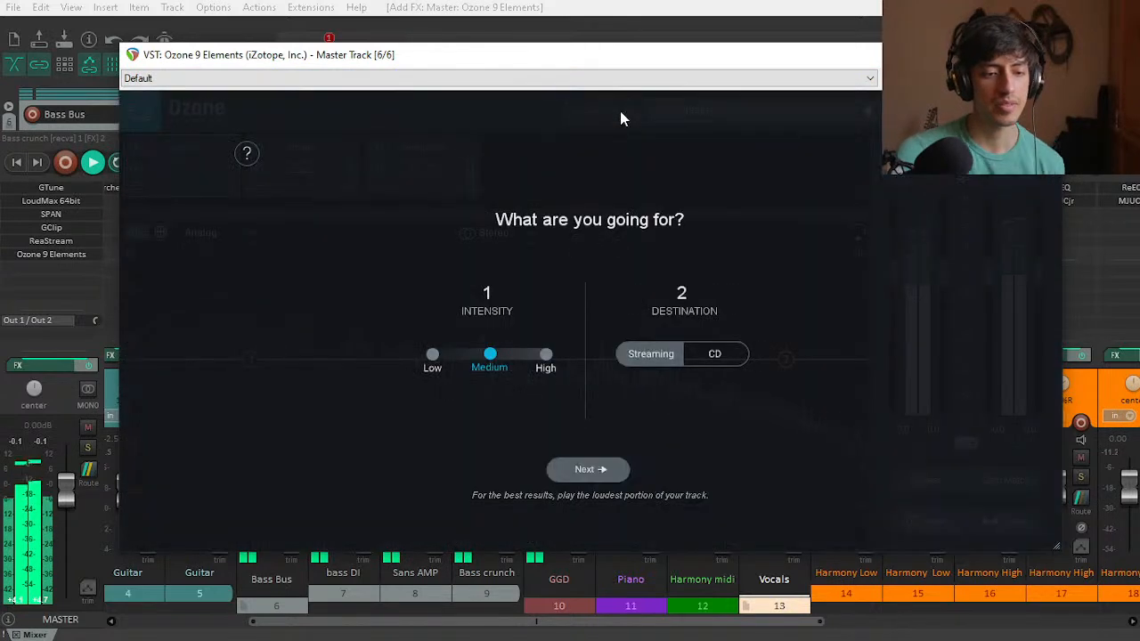
pyautogui.click(544, 360)
pyautogui.click(655, 354)
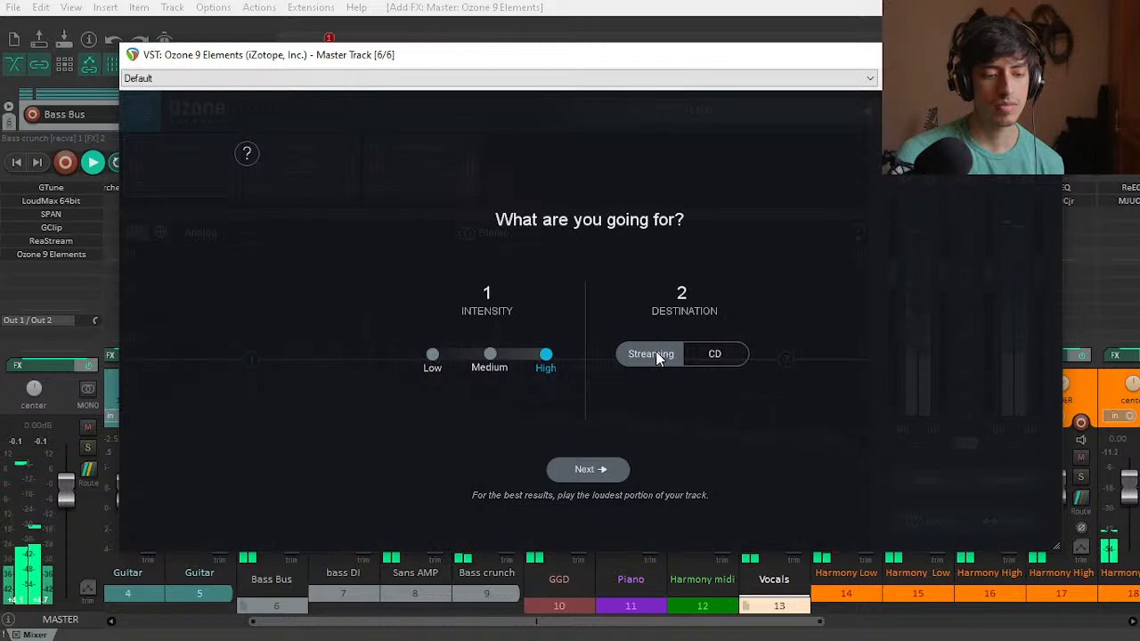
pyautogui.click(602, 474)
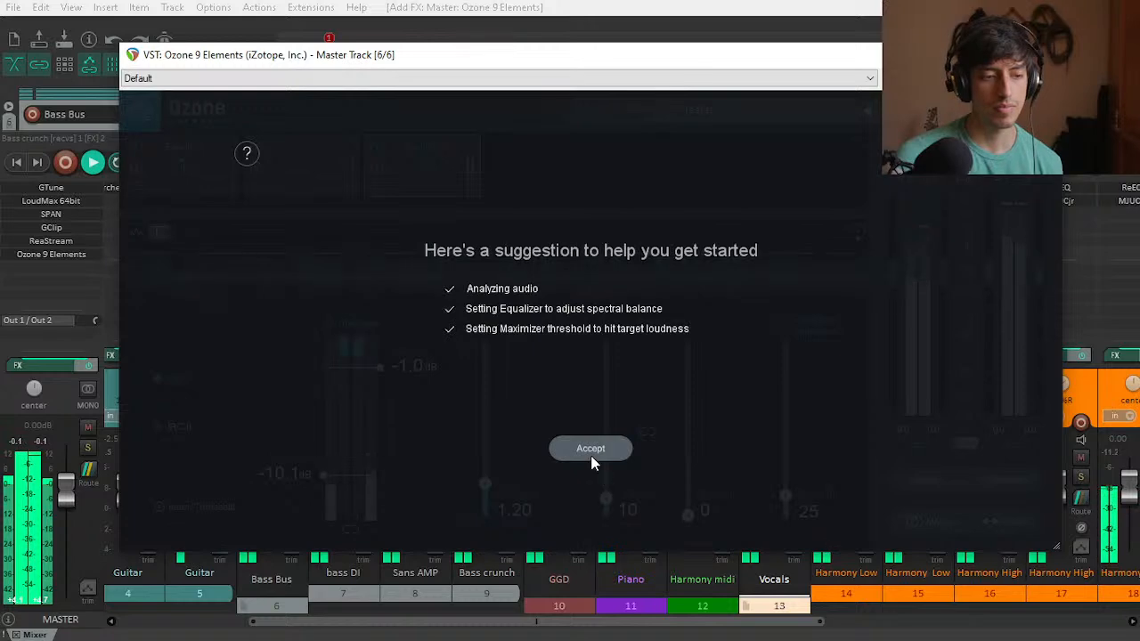
pyautogui.click(590, 449)
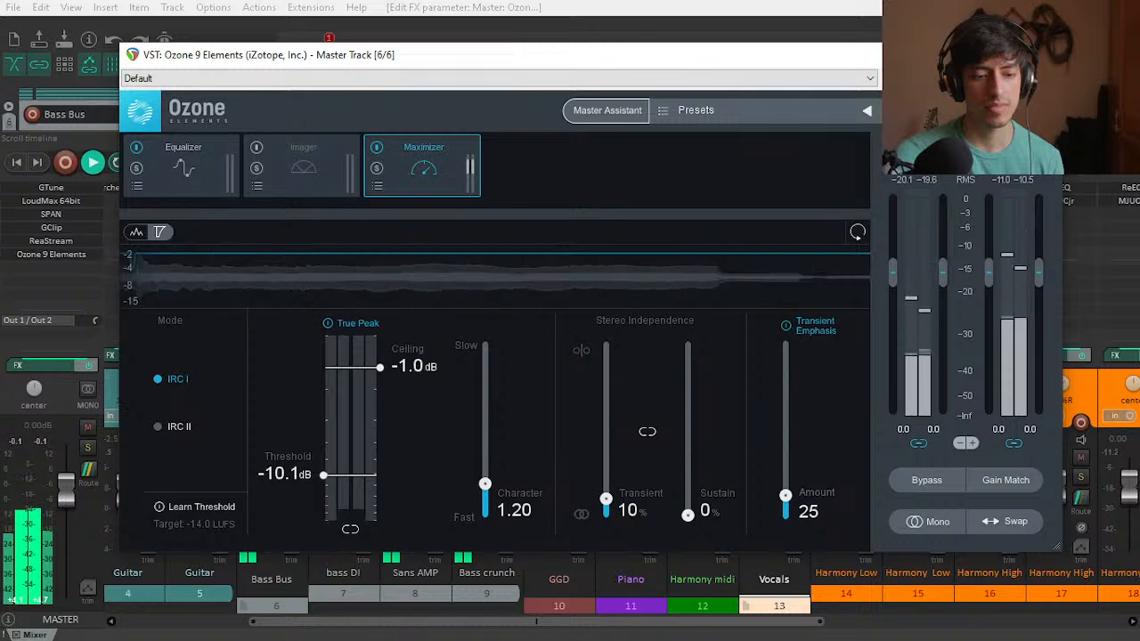
pyautogui.press('space')
pyautogui.press('Escape')
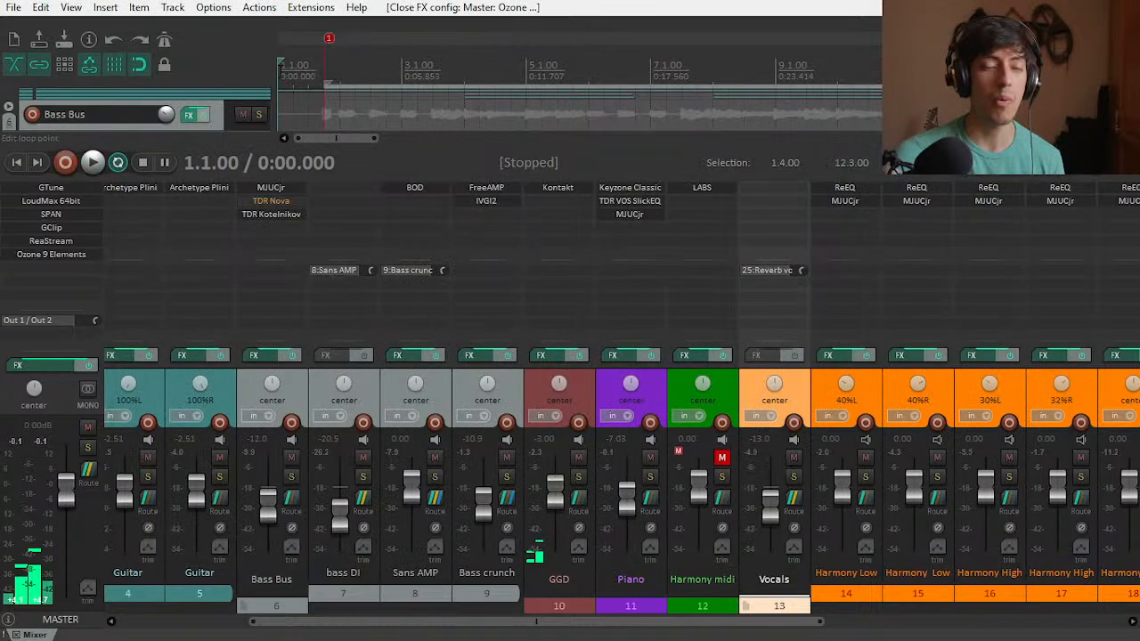
# Step: Review the Equalizer, Imager and Maximizer modules of the master's Ozone 9 Elements, play the mix briefly, close the plugin and stop
pyautogui.click(64, 253)
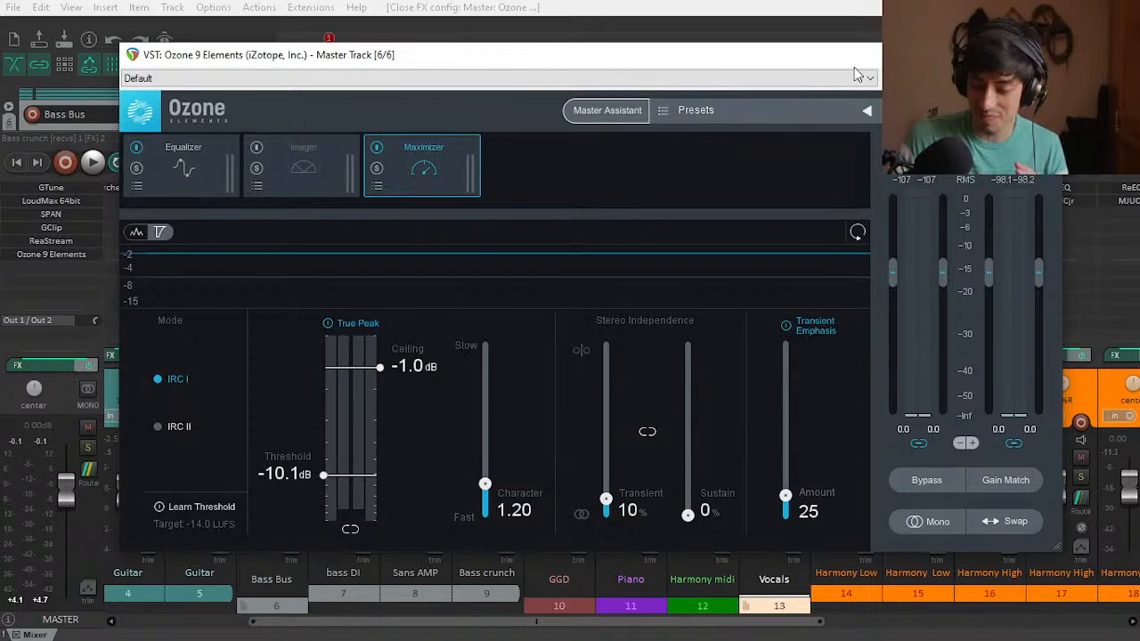
pyautogui.click(186, 175)
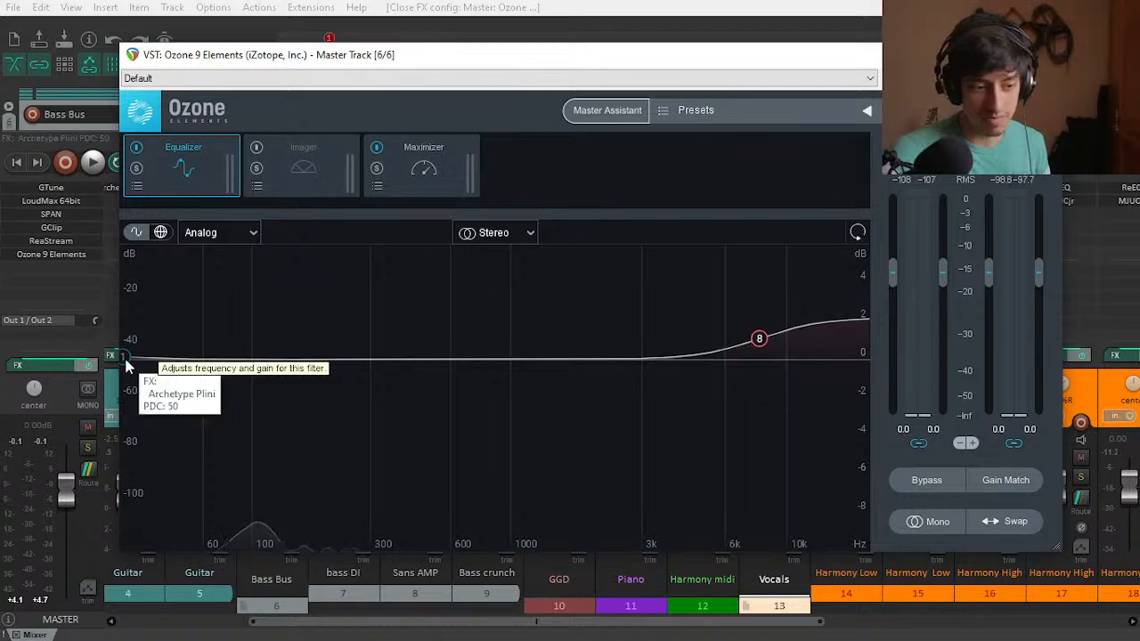
pyautogui.click(310, 178)
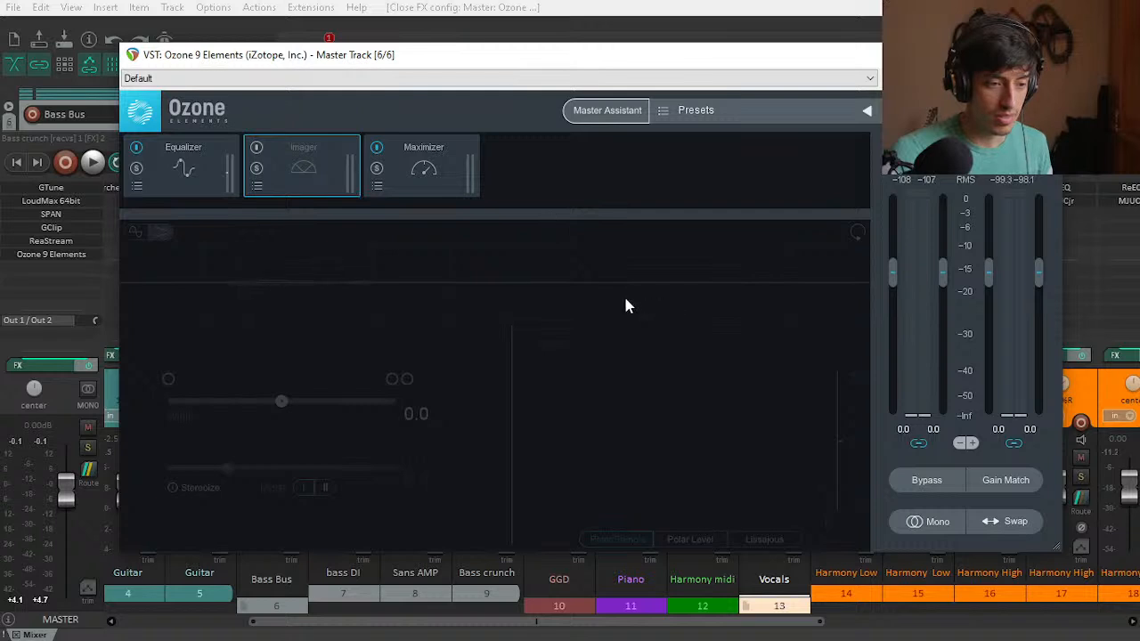
pyautogui.click(433, 167)
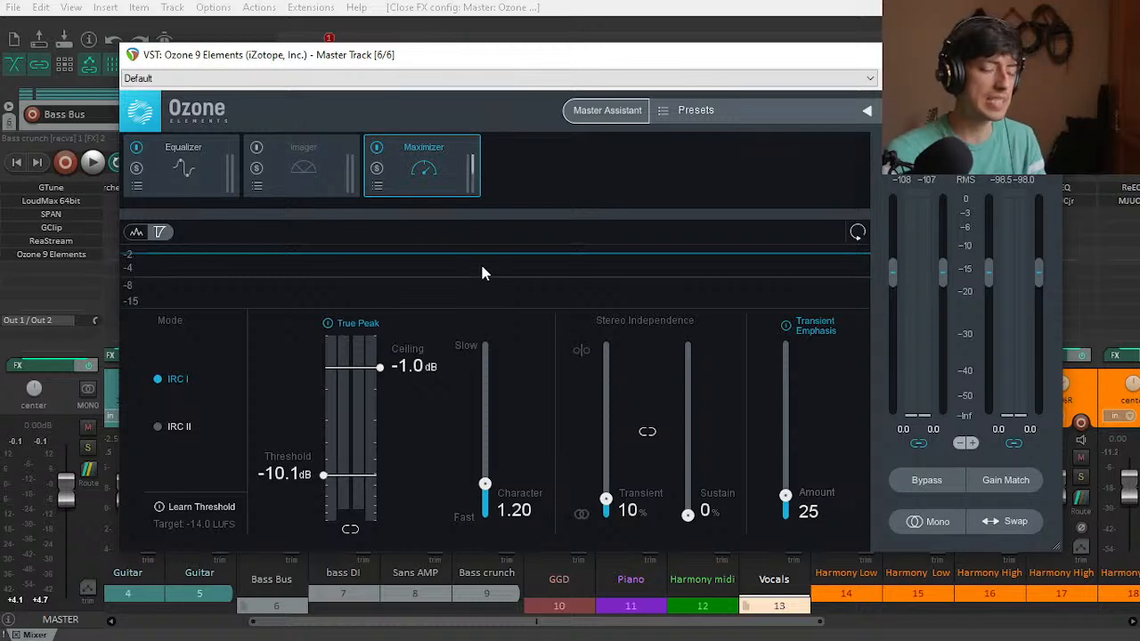
pyautogui.press('space')
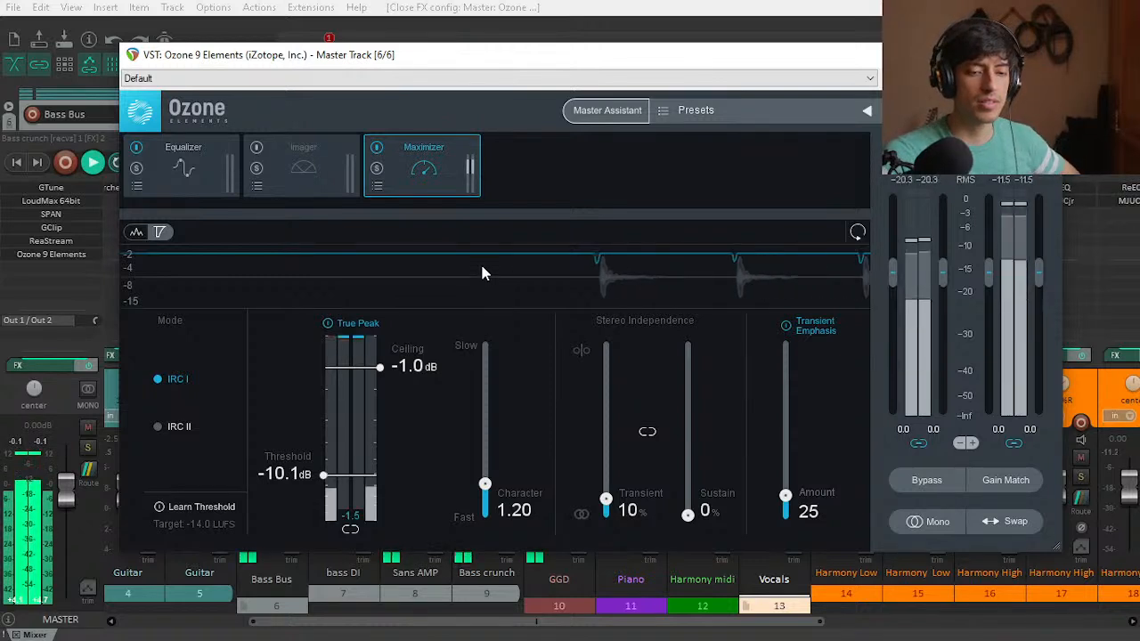
pyautogui.press('Escape')
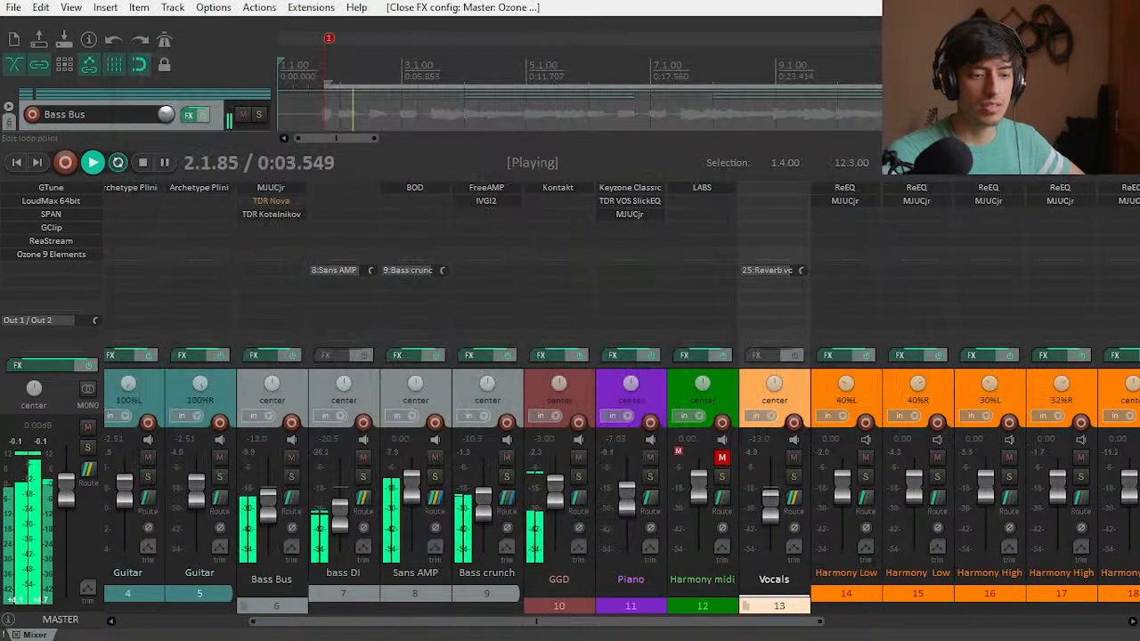
pyautogui.press('space')
# Step: Hide the mixer, play the mix from 1.1.00, and expand the Guitars folder to show its tracks
pyautogui.hotkey('ctrl', 'm')
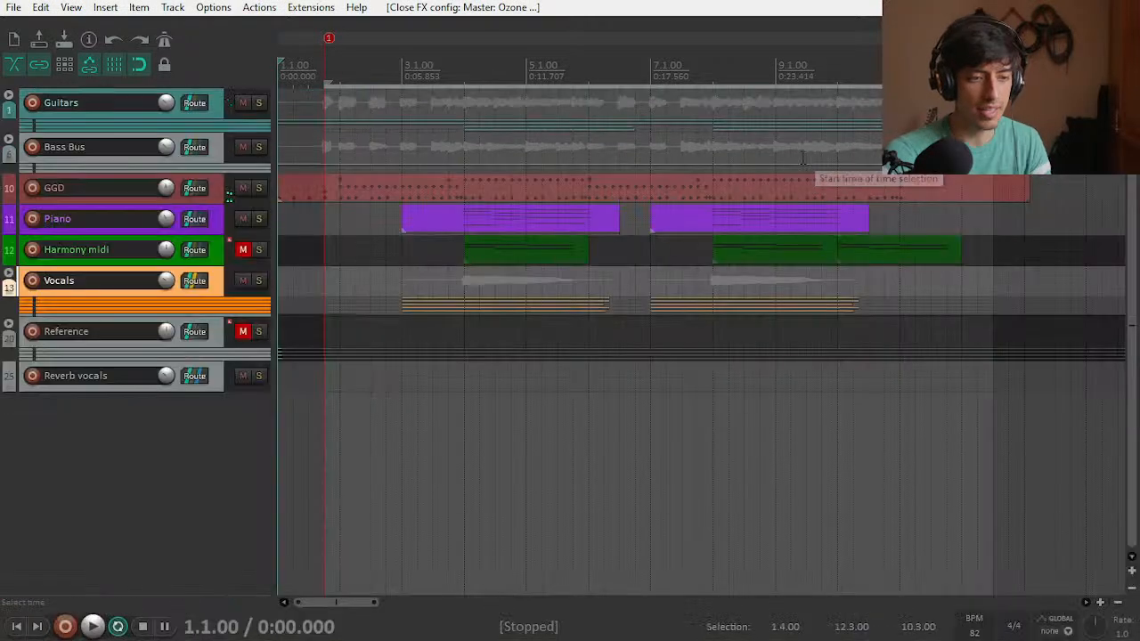
pyautogui.scroll(2, 383, 448)
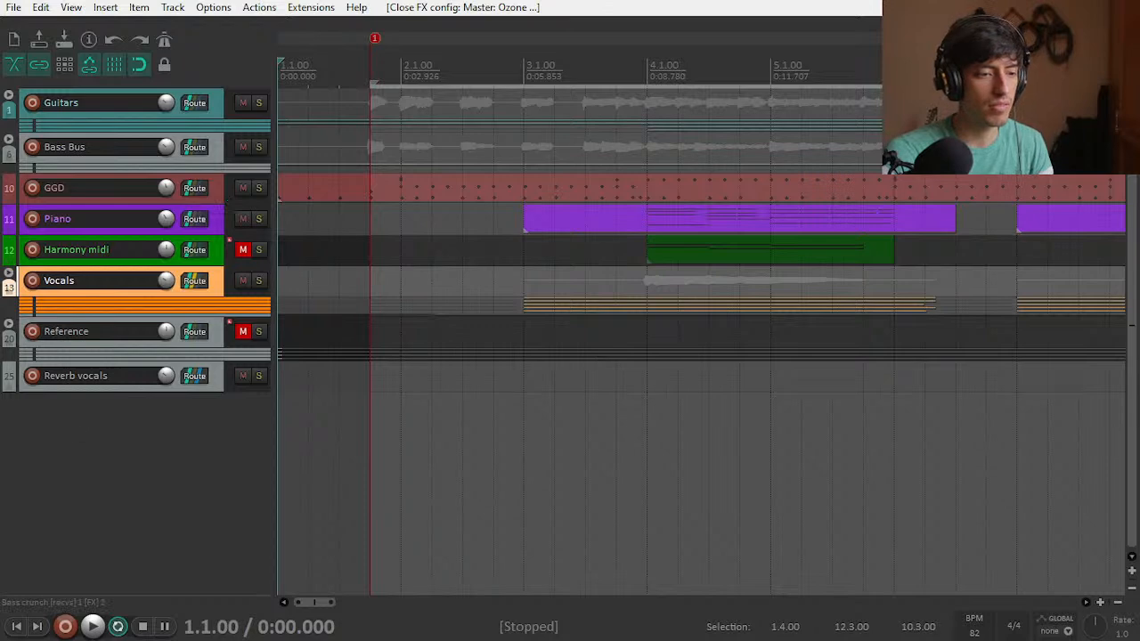
pyautogui.press('space')
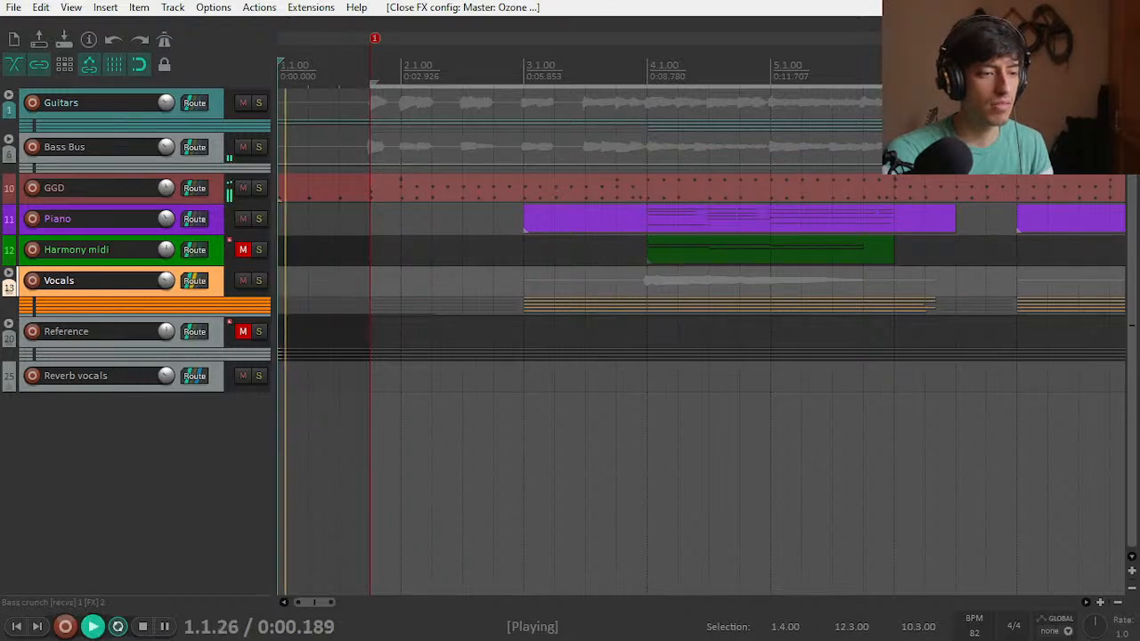
pyautogui.click(9, 96)
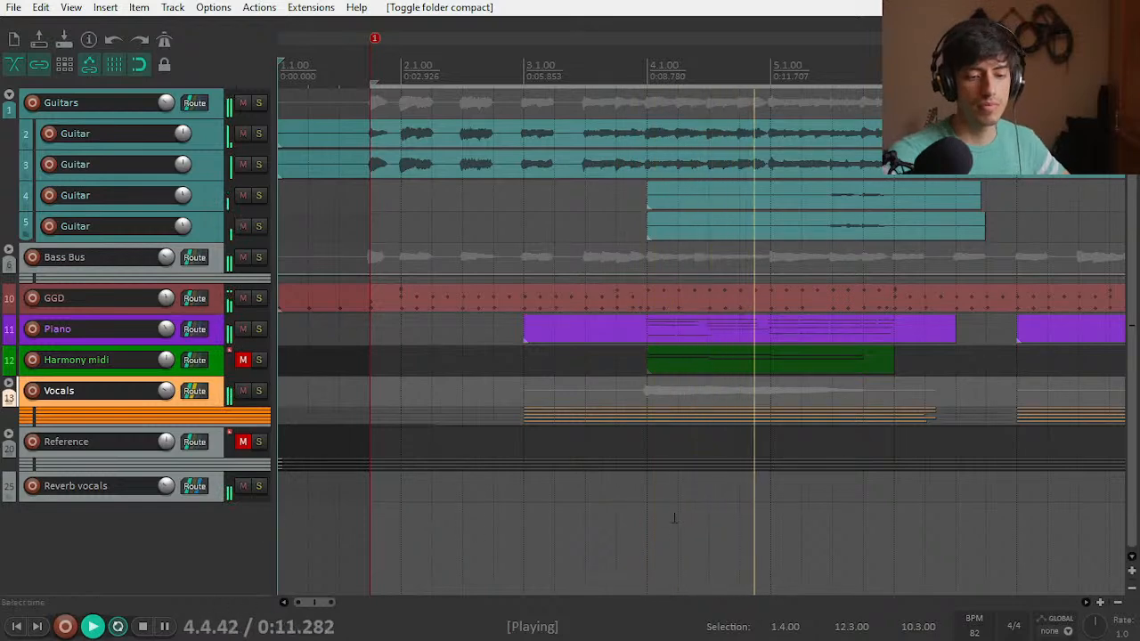
# Step: Show the mixer again and check Ozone 9 Elements on the master track during playback, then close its window
pyautogui.hotkey('ctrl', 'm')
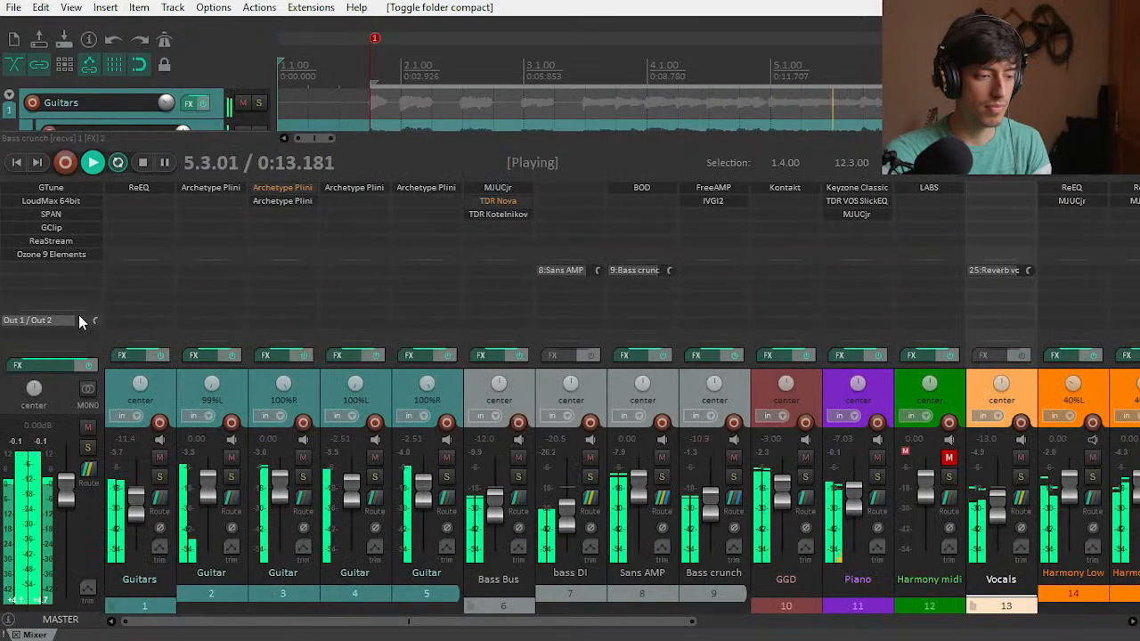
pyautogui.click(51, 254)
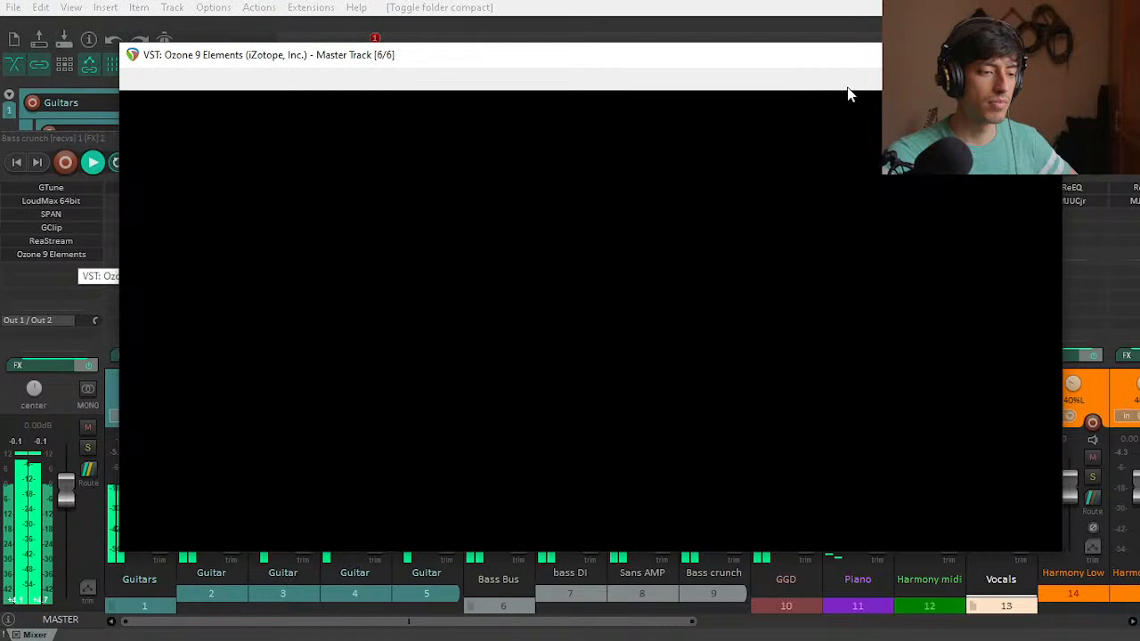
pyautogui.click(72, 252)
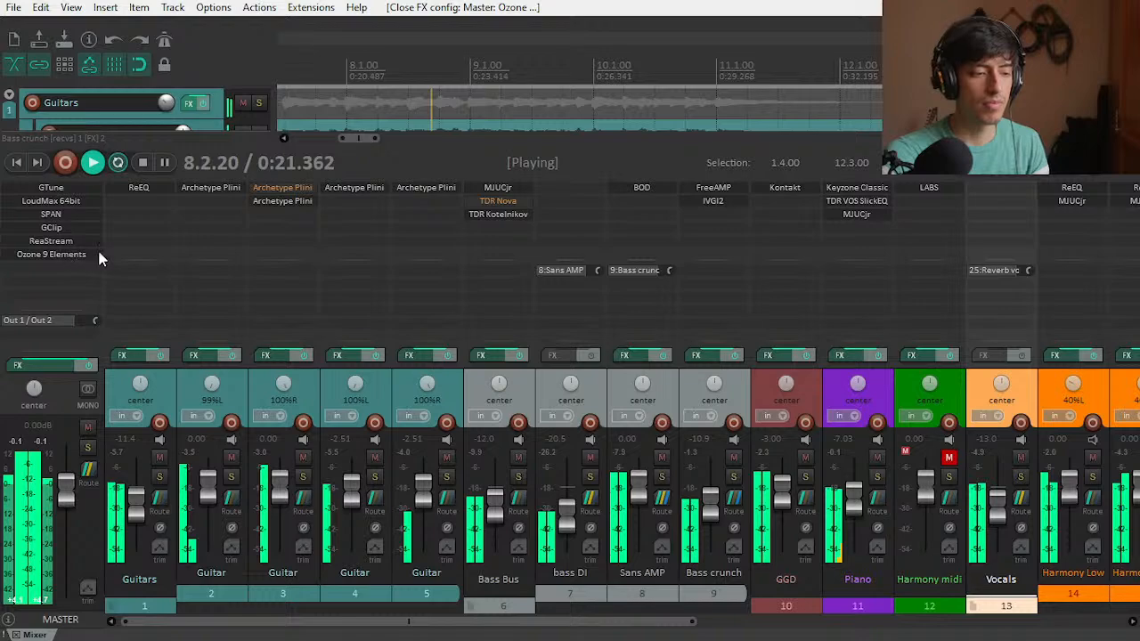
# Step: Inspect the Maximizer settings of the master's Ozone 9 Elements, close the effects window, and stop playback
pyautogui.click(92, 255)
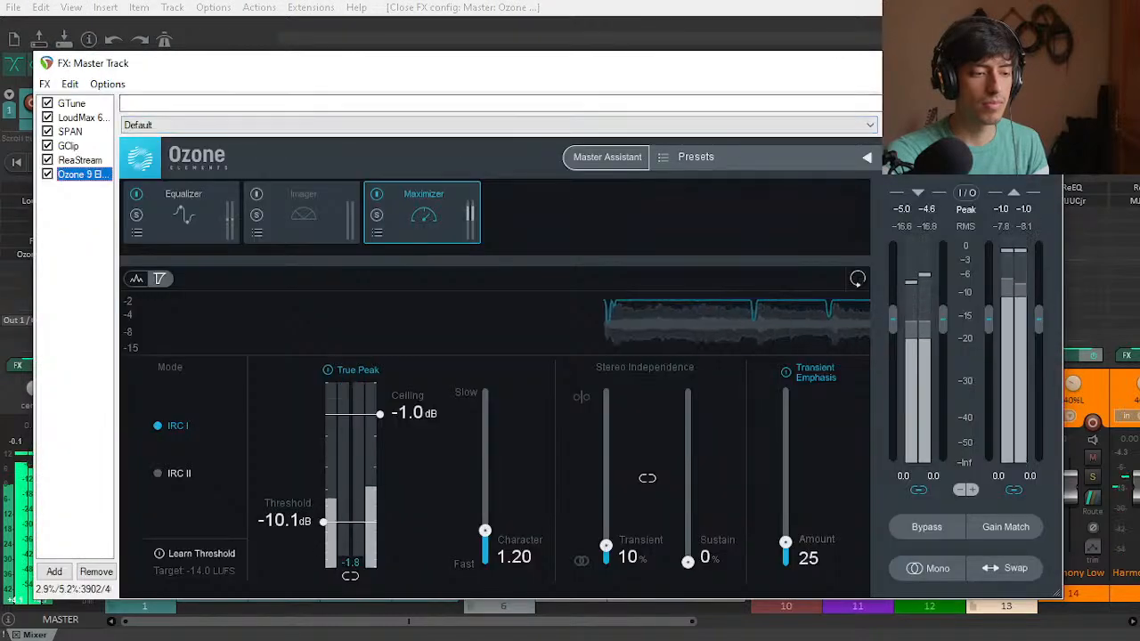
pyautogui.press('Escape')
pyautogui.press('space')
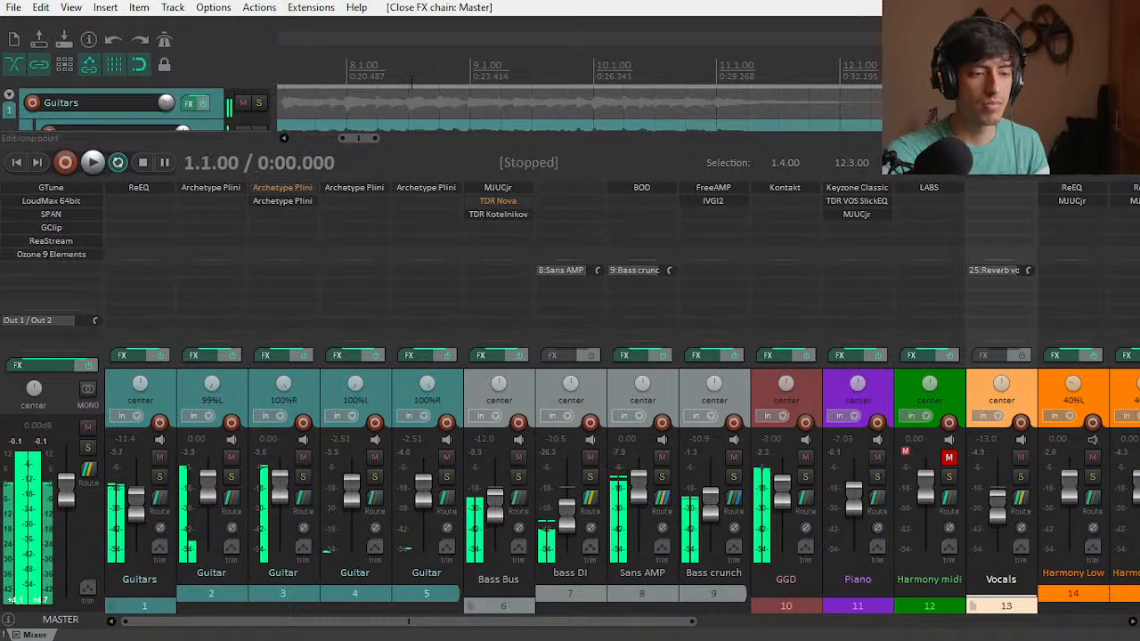
# Step: Play the mix from 1.1.00 and compare it with Ozone 9 Elements bypassed and active on the master
pyautogui.press('space')
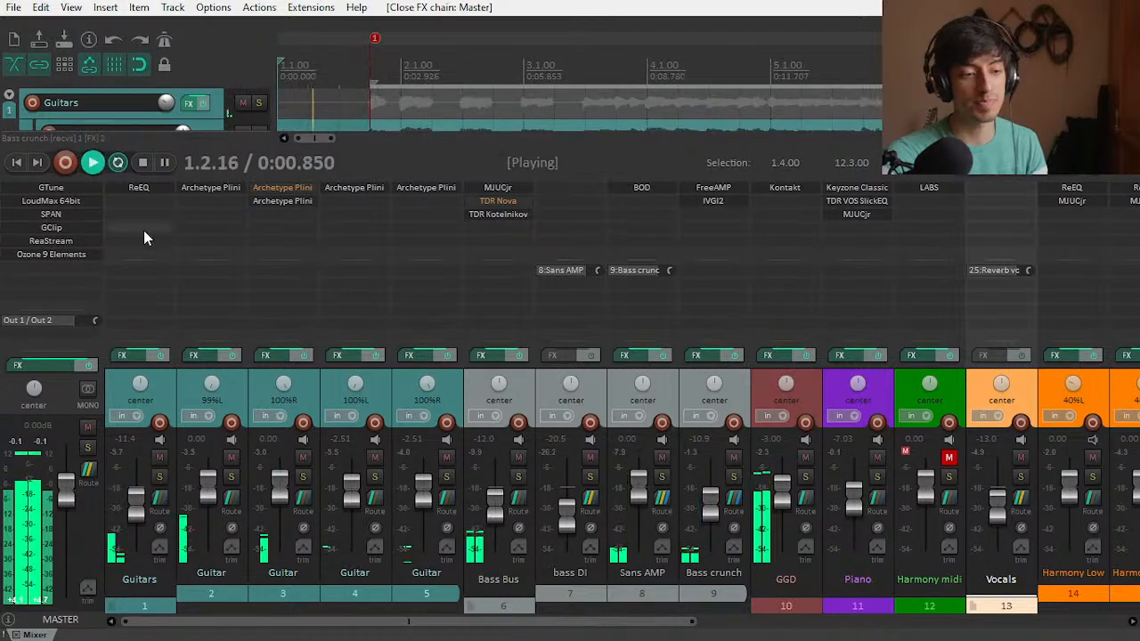
pyautogui.keyDown('shift'); pyautogui.click(51, 255); pyautogui.keyUp('shift')
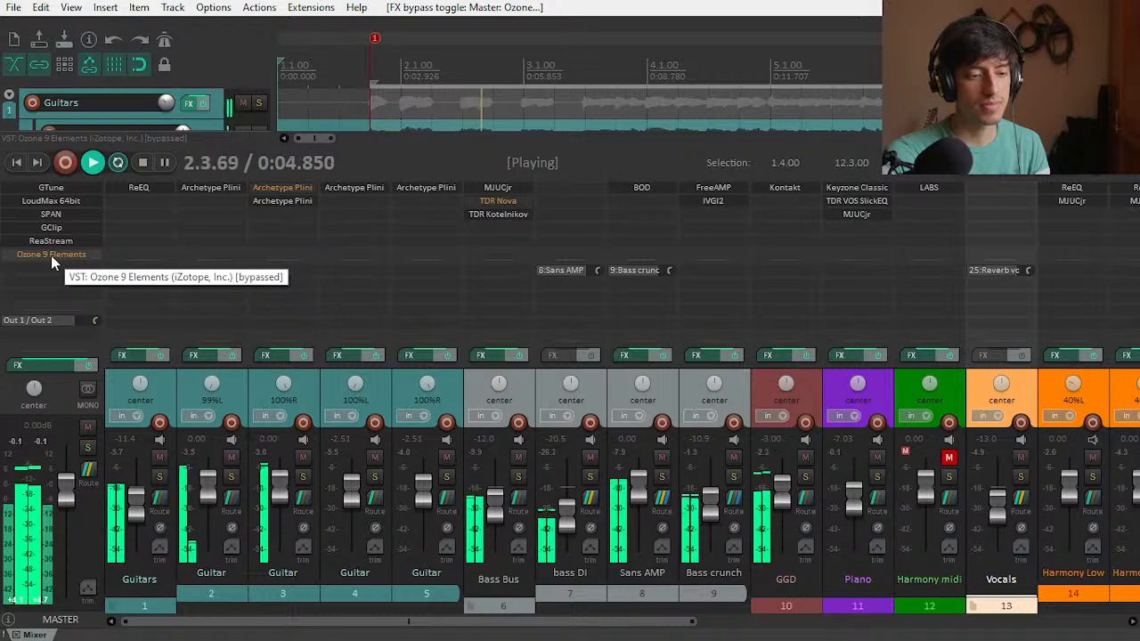
pyautogui.keyDown('shift'); pyautogui.click(50, 256); pyautogui.keyUp('shift')
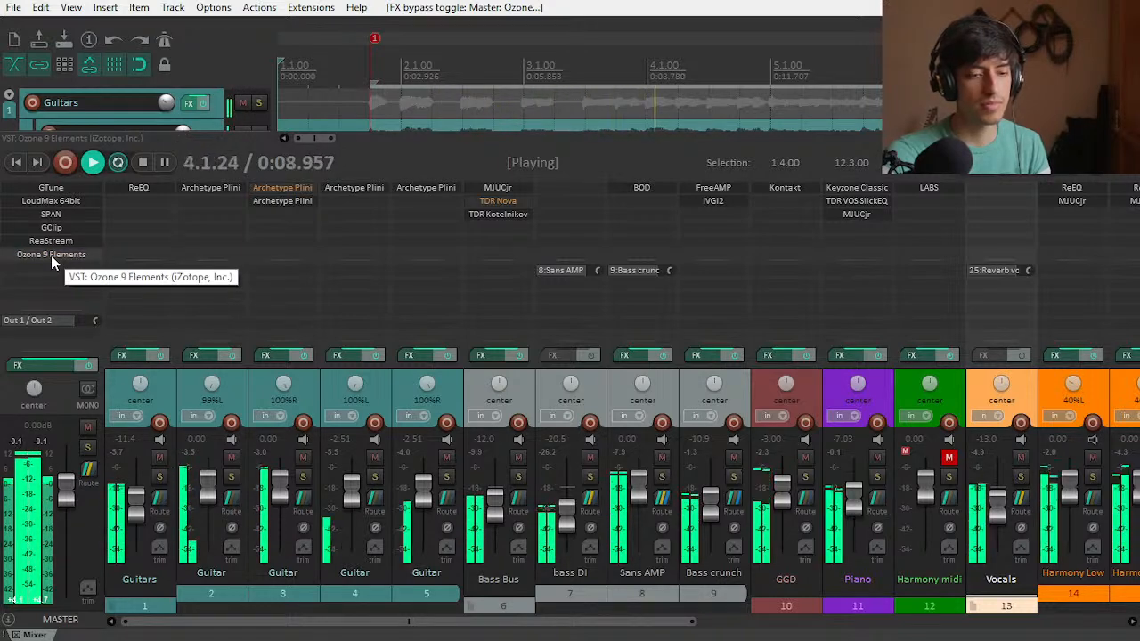
pyautogui.keyDown('shift'); pyautogui.click(51, 255); pyautogui.keyUp('shift')
pyautogui.keyDown('shift'); pyautogui.click(50, 256); pyautogui.keyUp('shift')
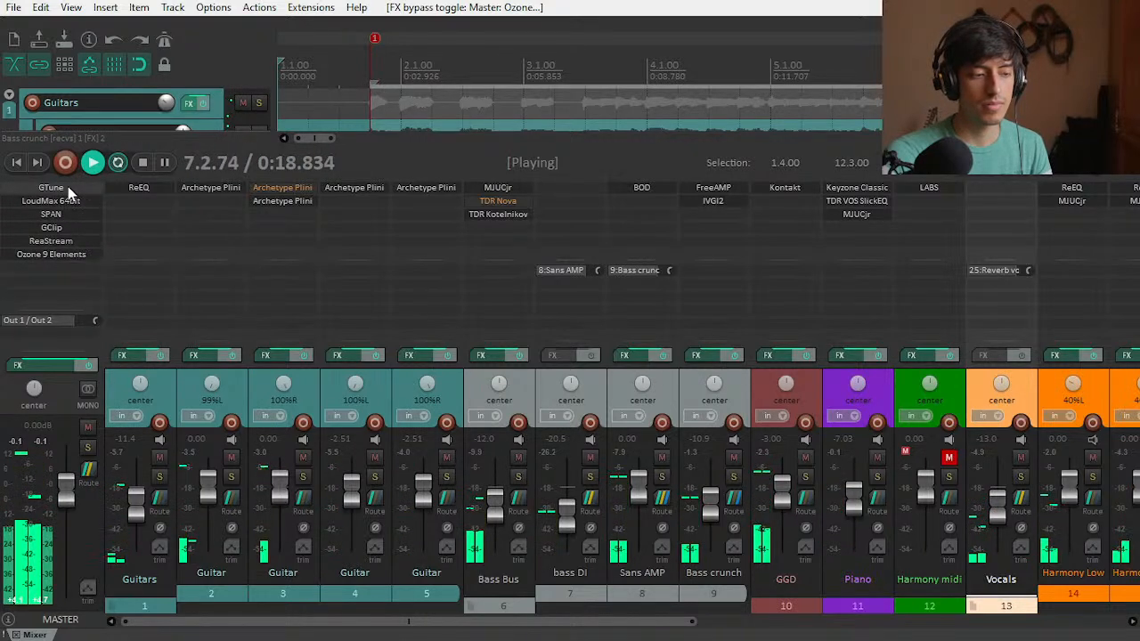
# Step: Reorder the master's effects so that SPAN and GClip come after Ozone 9 Elements
pyautogui.moveTo(62, 218); pyautogui.dragTo(59, 265)
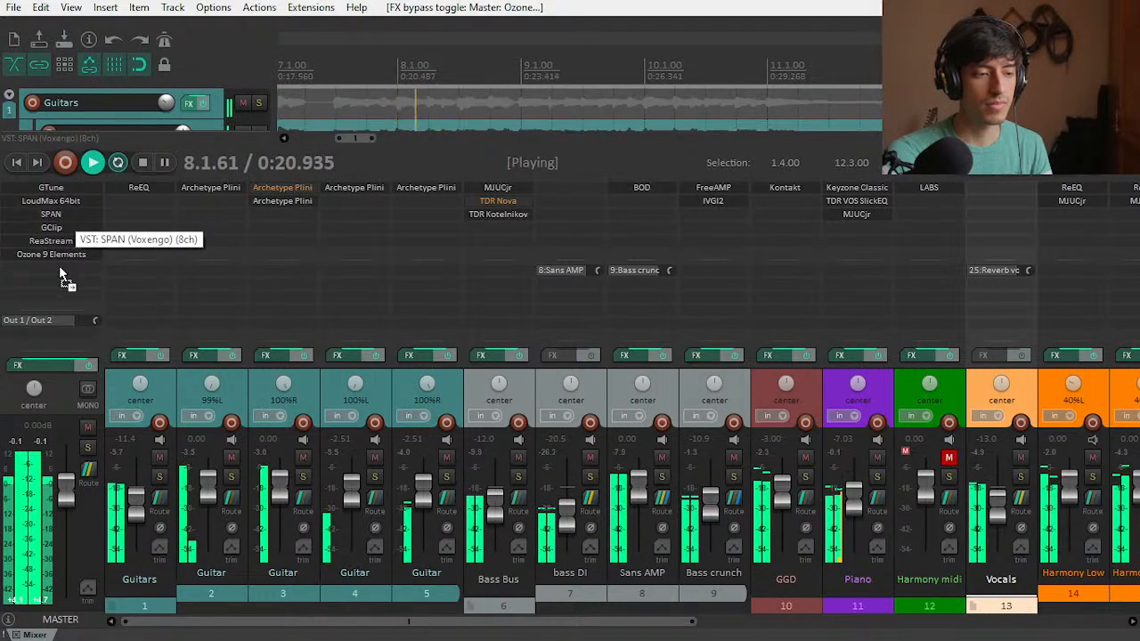
pyautogui.moveTo(54, 215); pyautogui.dragTo(56, 251)
# Step: Monitor the playing mix in the master's SPAN analyzer and GClip, then close both plugin windows
pyautogui.click(55, 255)
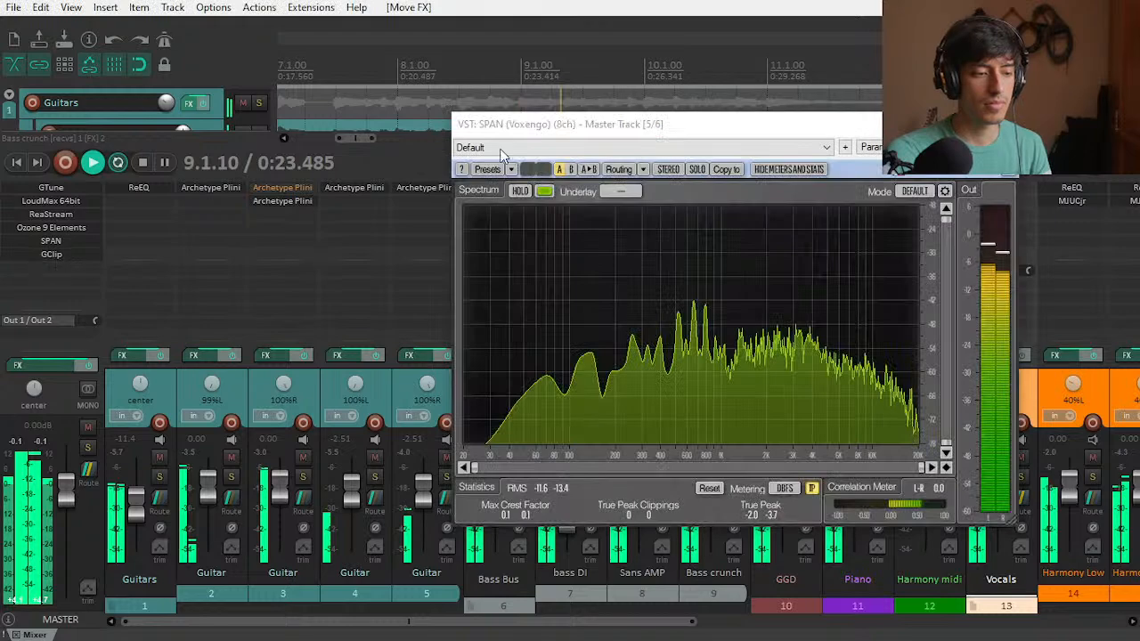
pyautogui.moveTo(700, 145); pyautogui.dragTo(350, 119)
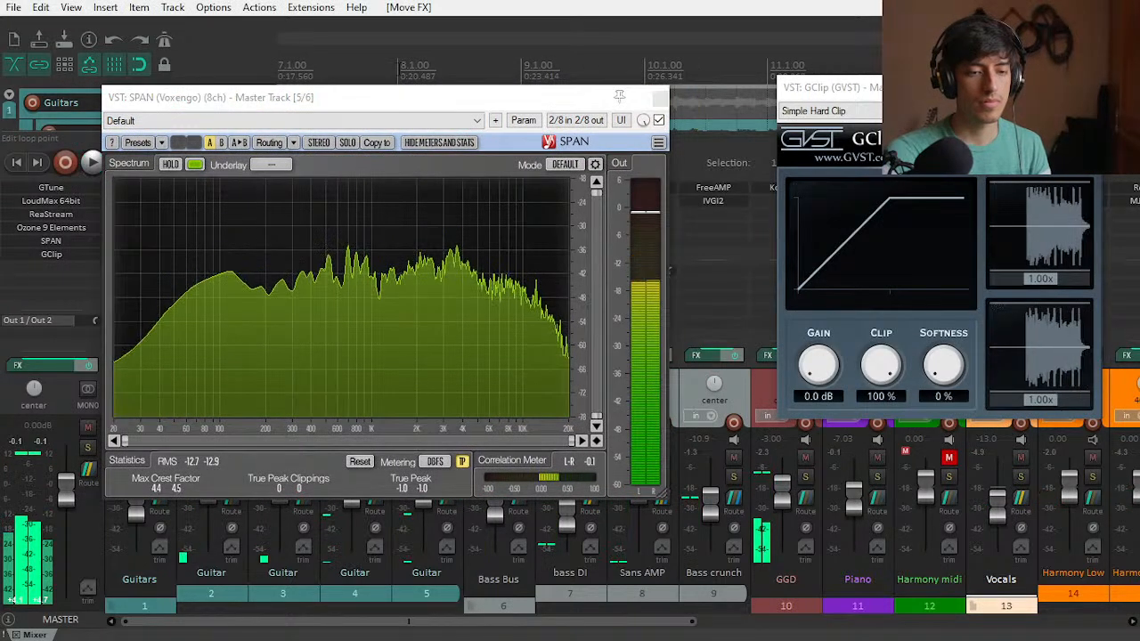
pyautogui.press('space')
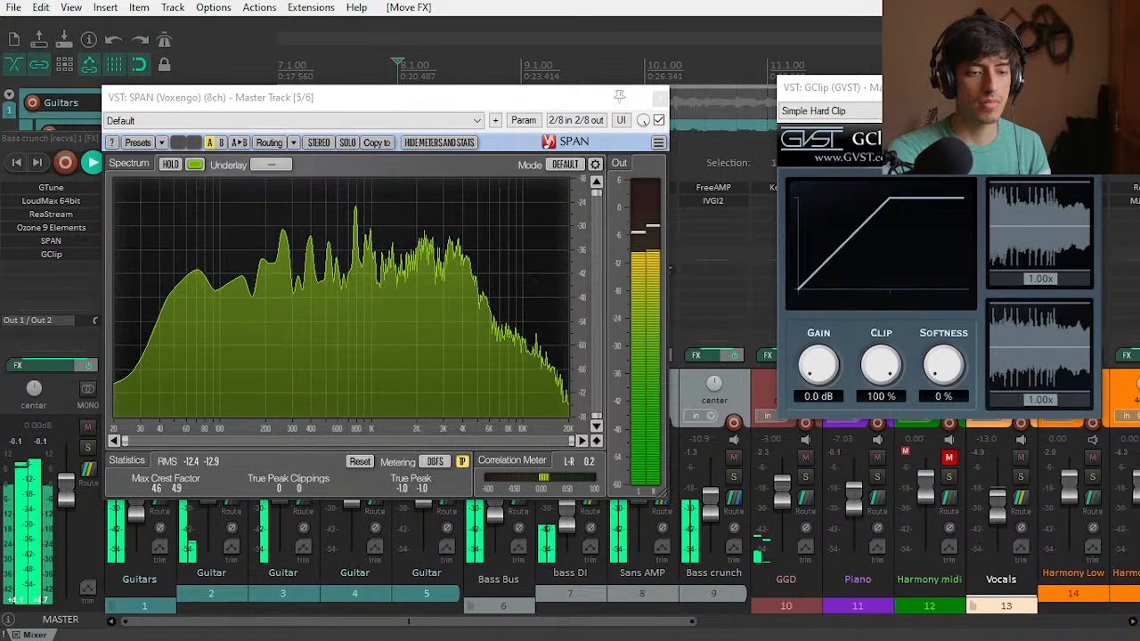
pyautogui.click(1099, 88)
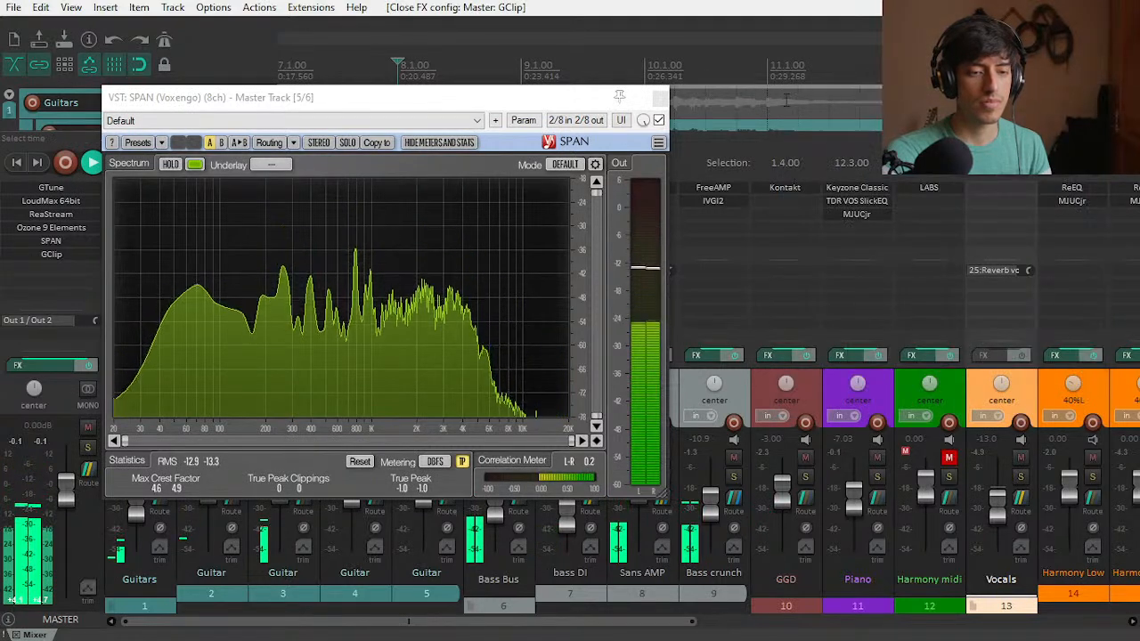
pyautogui.click(660, 97)
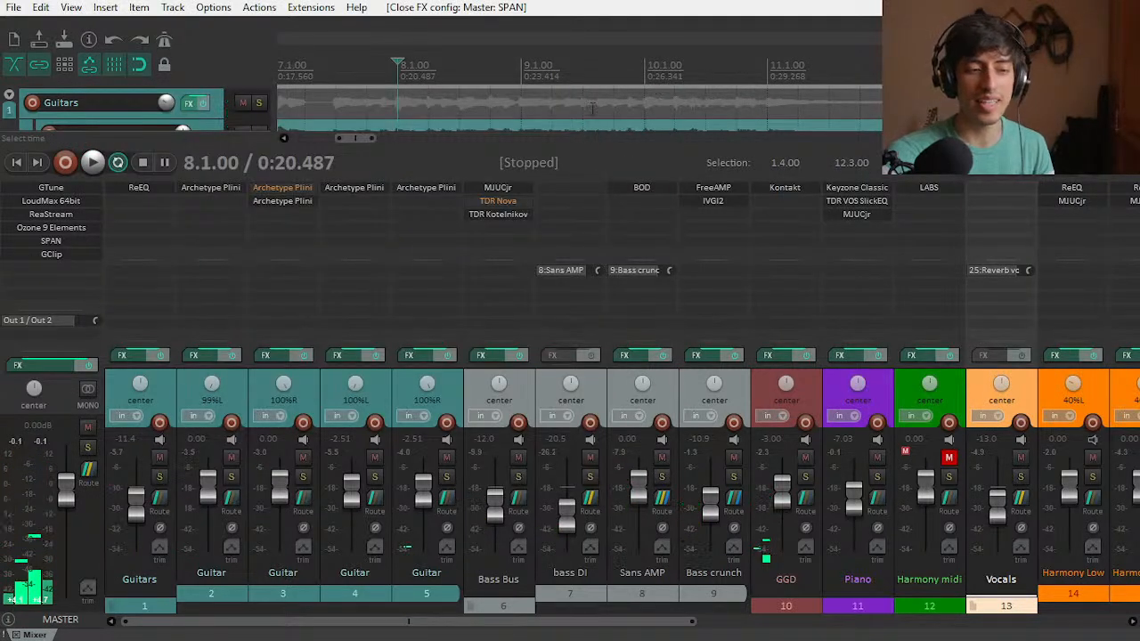
# Step: Hide the mixer, play the whole mix from 1.2.00 with the mastering active, and stop playback
pyautogui.scroll(-3, 533, 109)
pyautogui.hotkey('ctrl', 'm')
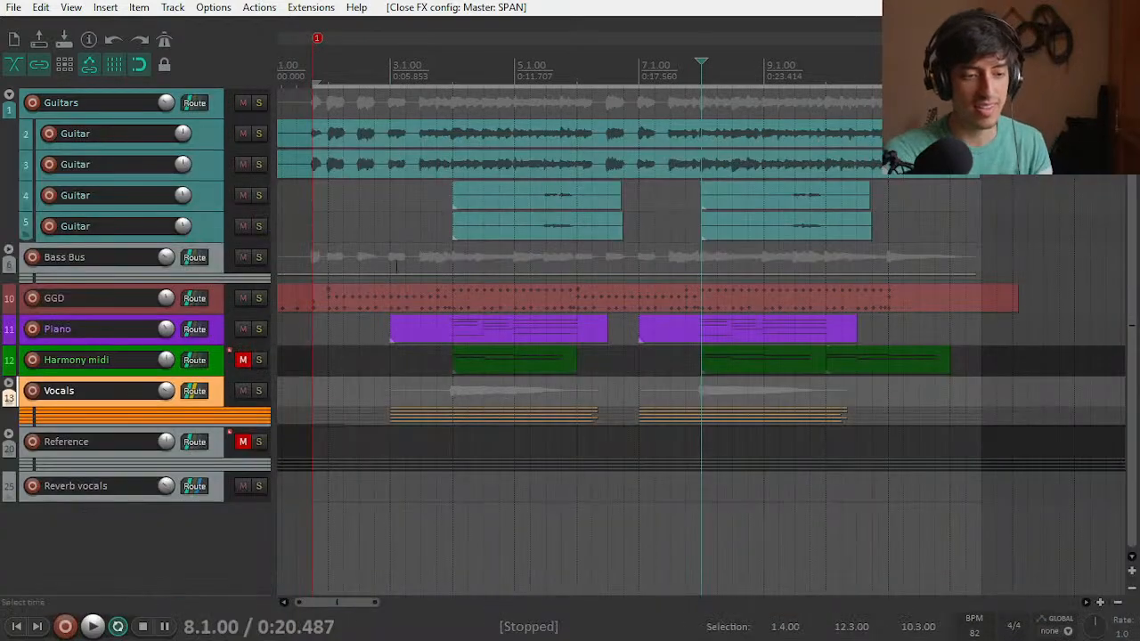
pyautogui.click(285, 503)
pyautogui.scroll(-3, 283, 503)
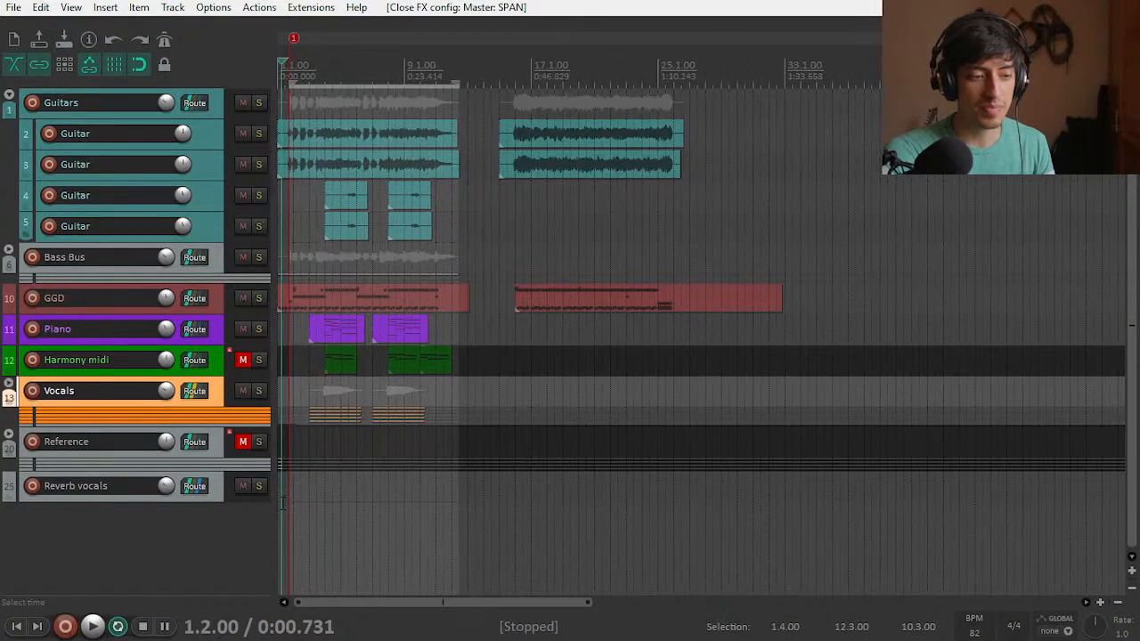
pyautogui.scroll(2, 283, 503)
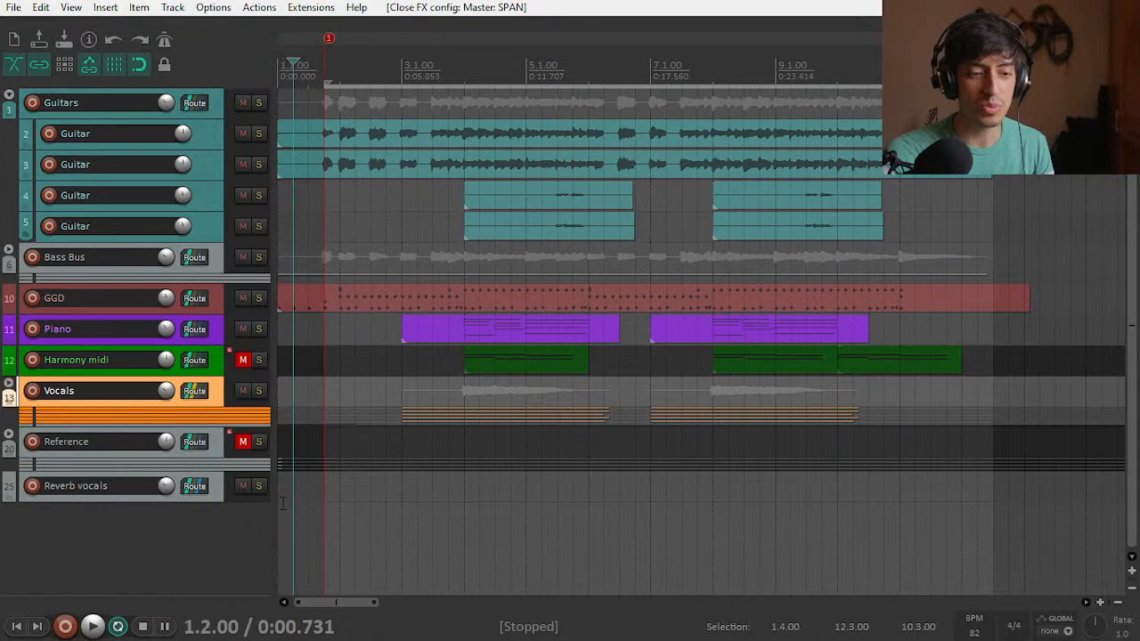
pyautogui.press('space')
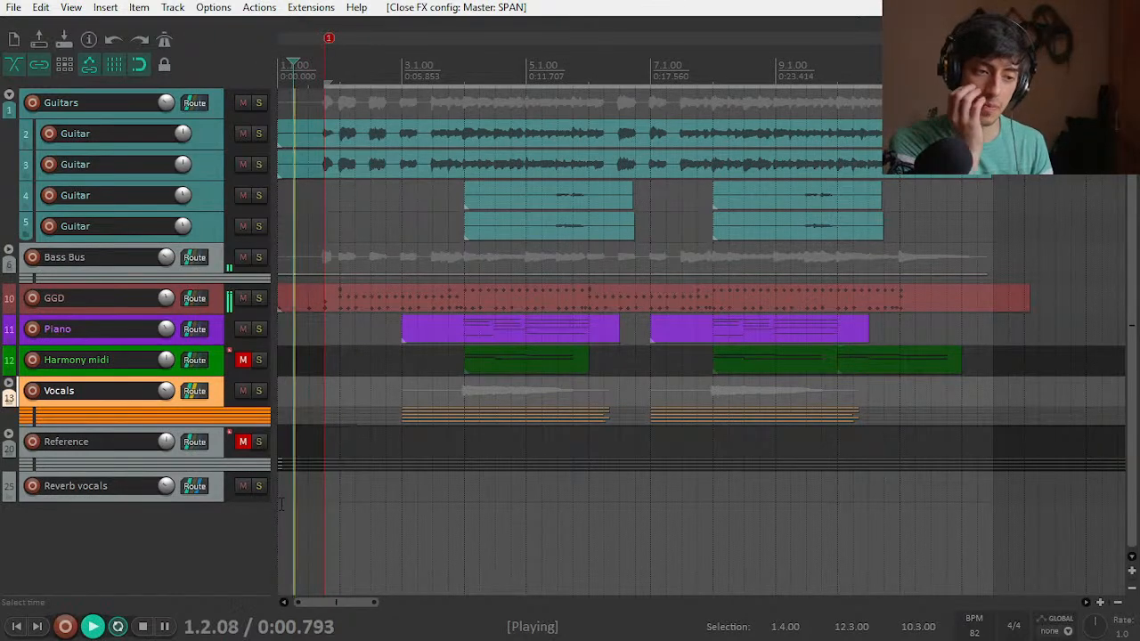
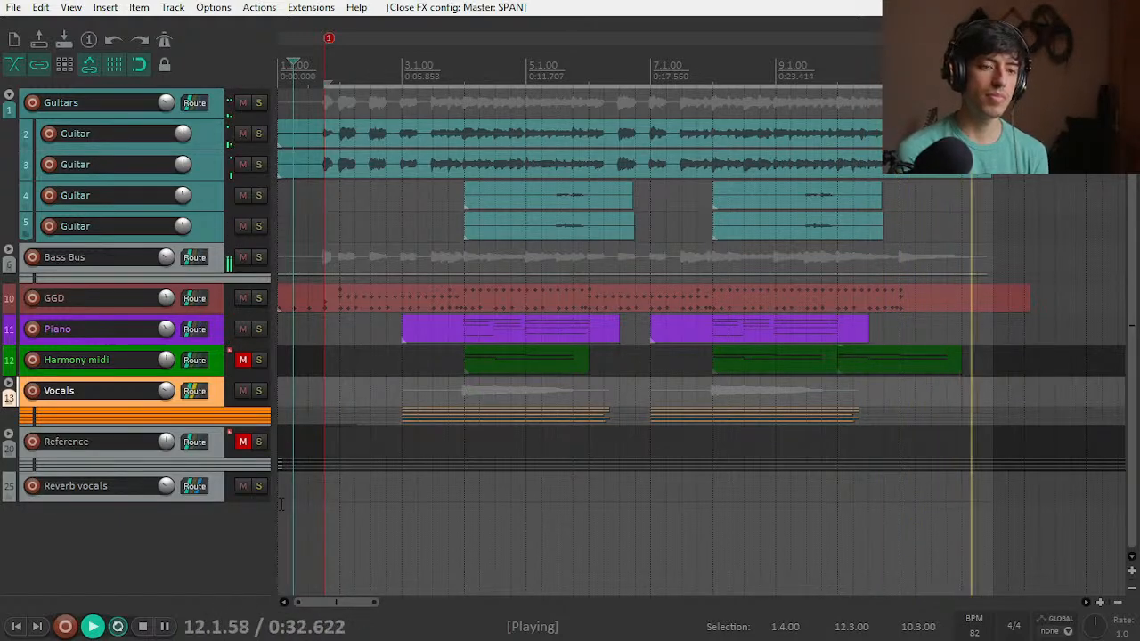
pyautogui.press('space')
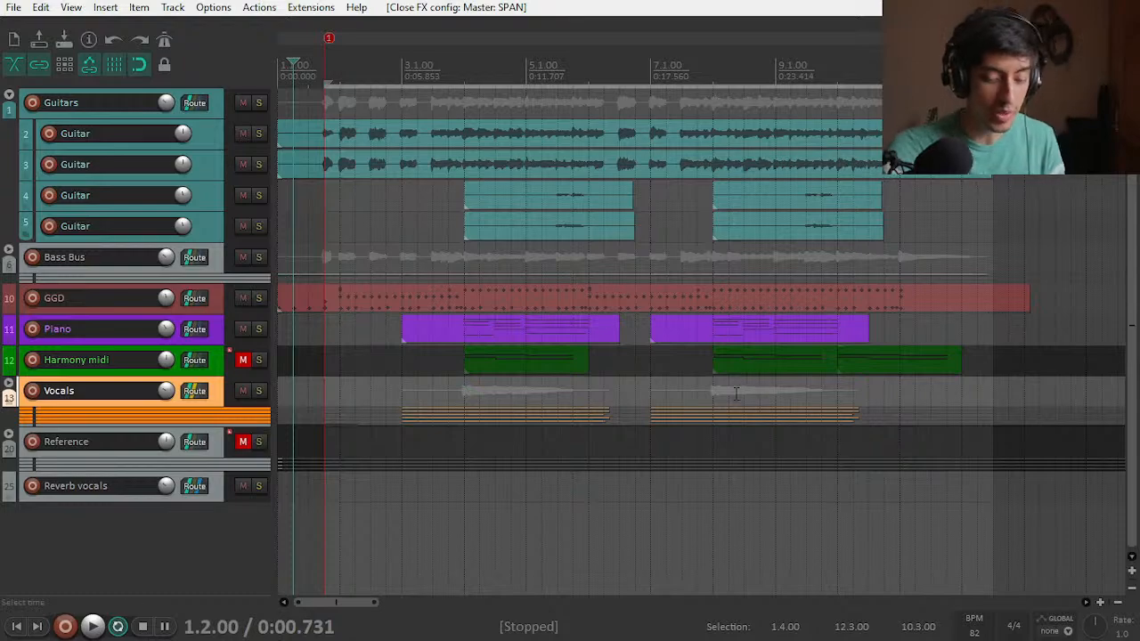
# Step: Show the mixer and bypass Ozone 9 Elements on the master track
pyautogui.hotkey('ctrl', 'm')
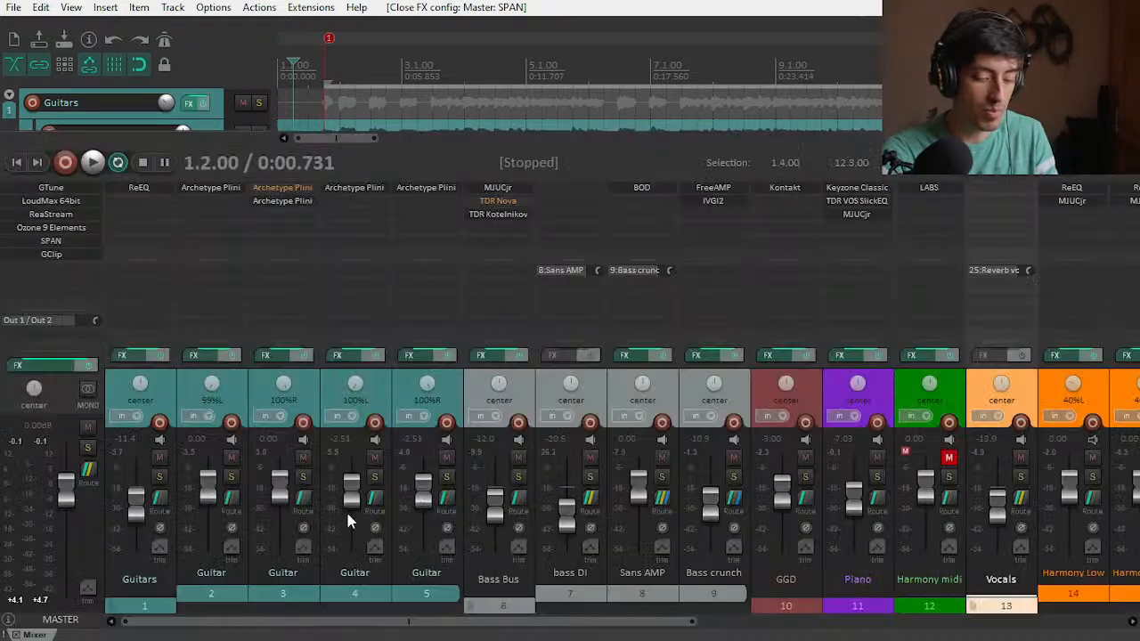
pyautogui.keyDown('shift'); pyautogui.click(58, 229); pyautogui.keyUp('shift')
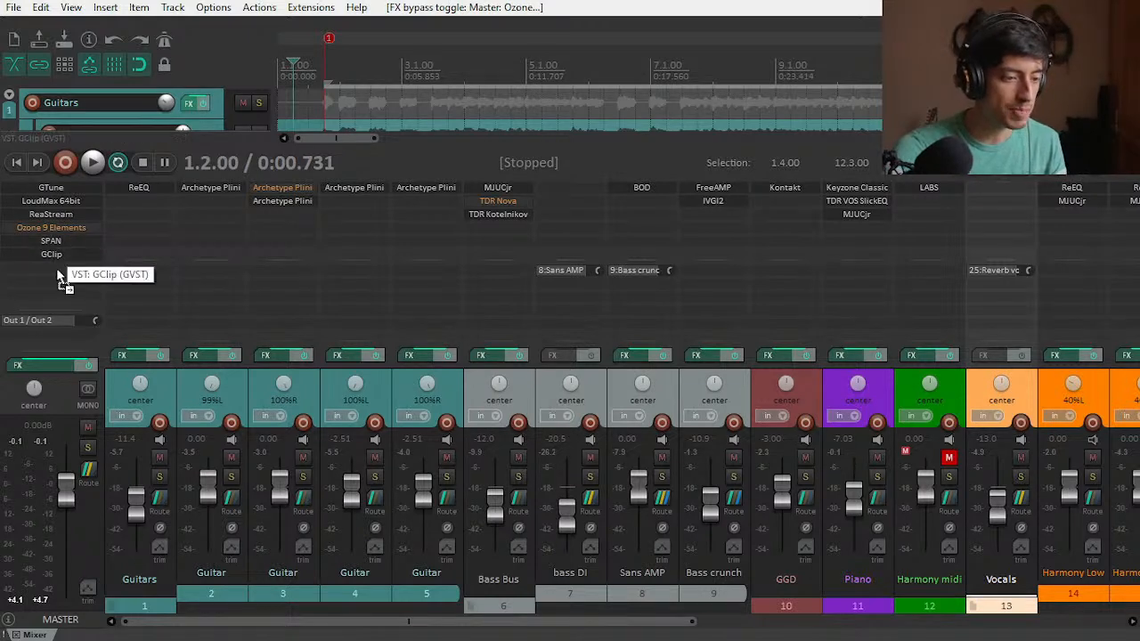
pyautogui.moveTo(61, 303); pyautogui.dragTo(61, 293)
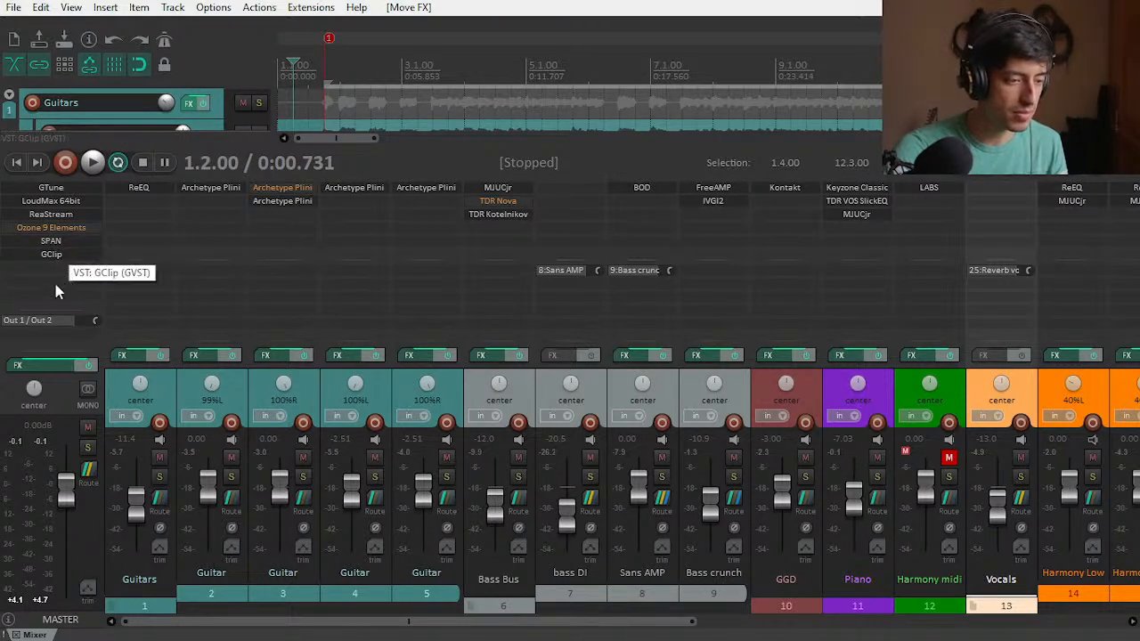
# Step: Add TDR Kotelnikov from the Comp plugin folder to the master track and close its window
pyautogui.doubleClick(63, 267)
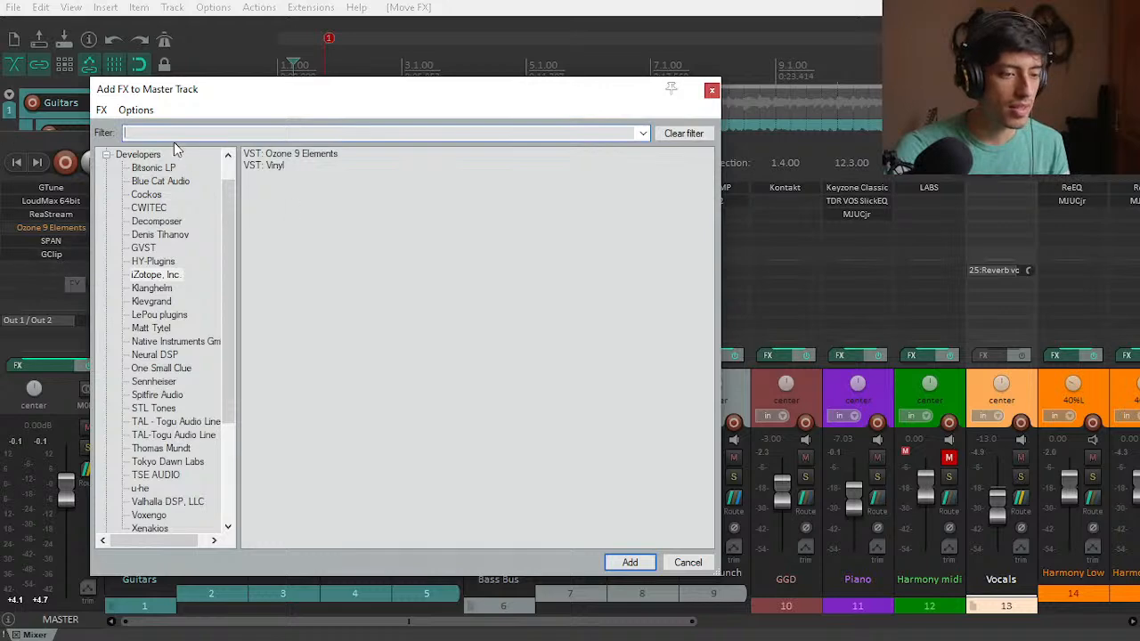
pyautogui.scroll(1, 134, 245)
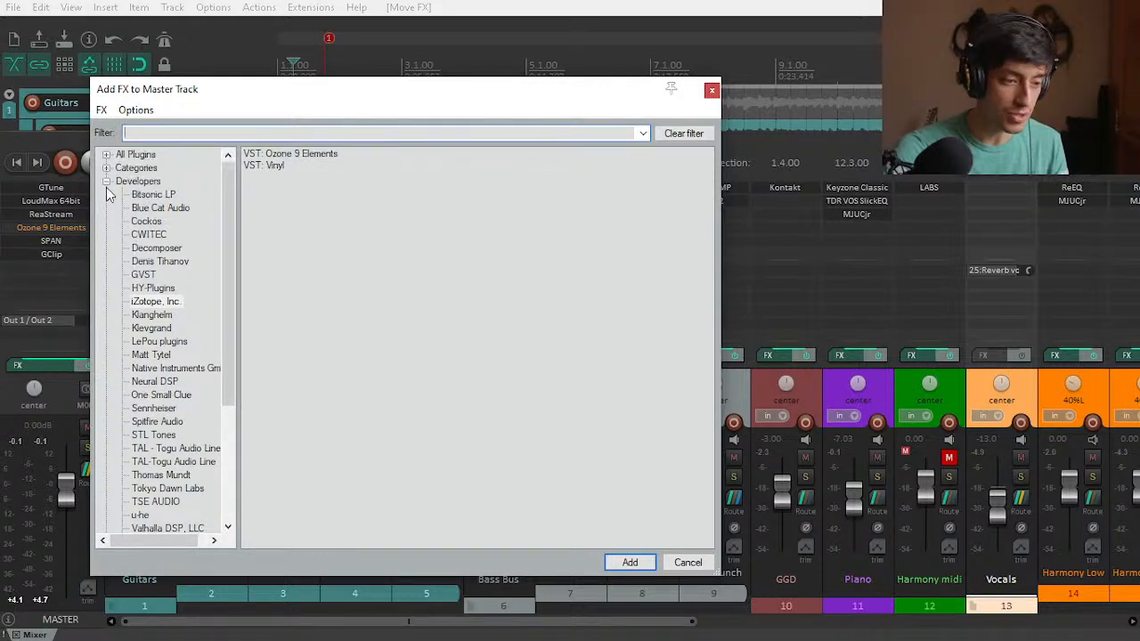
pyautogui.click(106, 182)
pyautogui.click(142, 235)
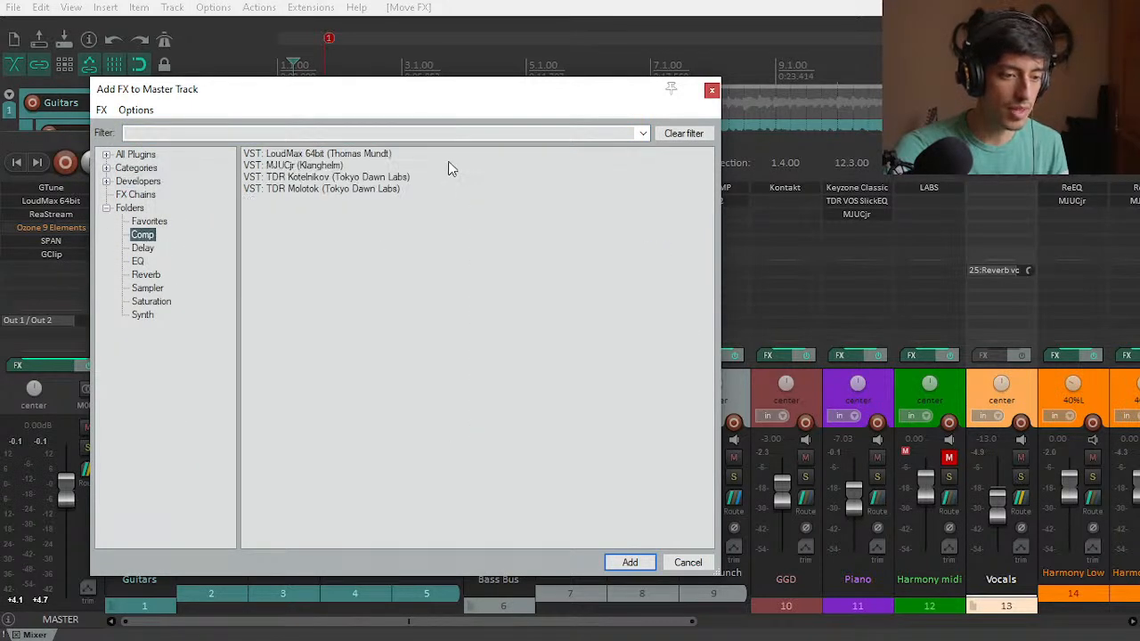
pyautogui.doubleClick(337, 177)
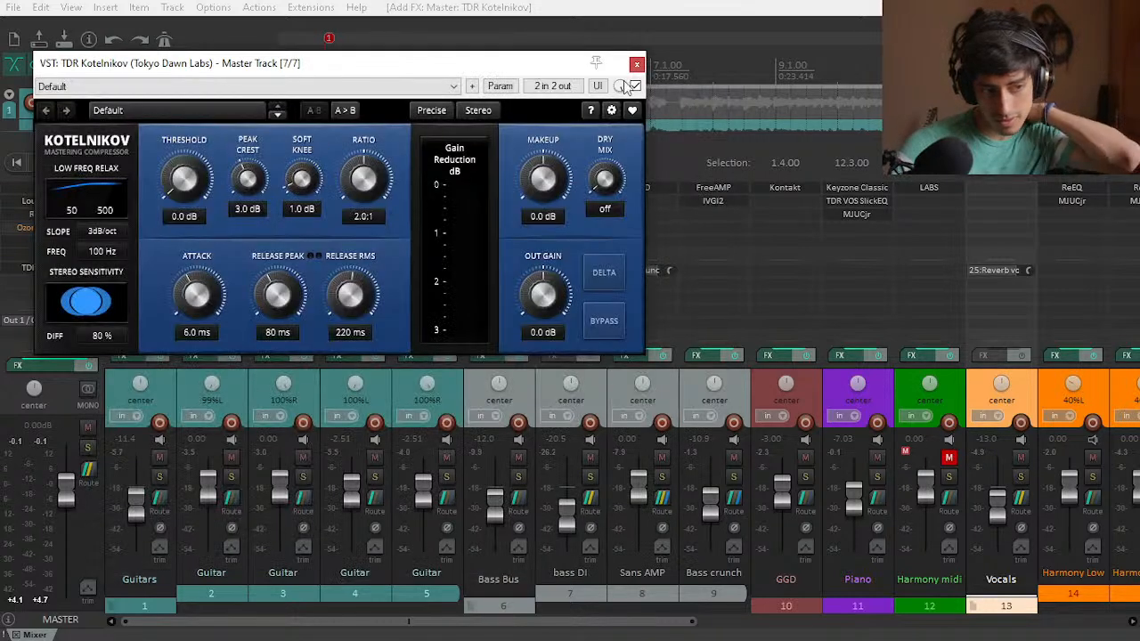
pyautogui.click(637, 65)
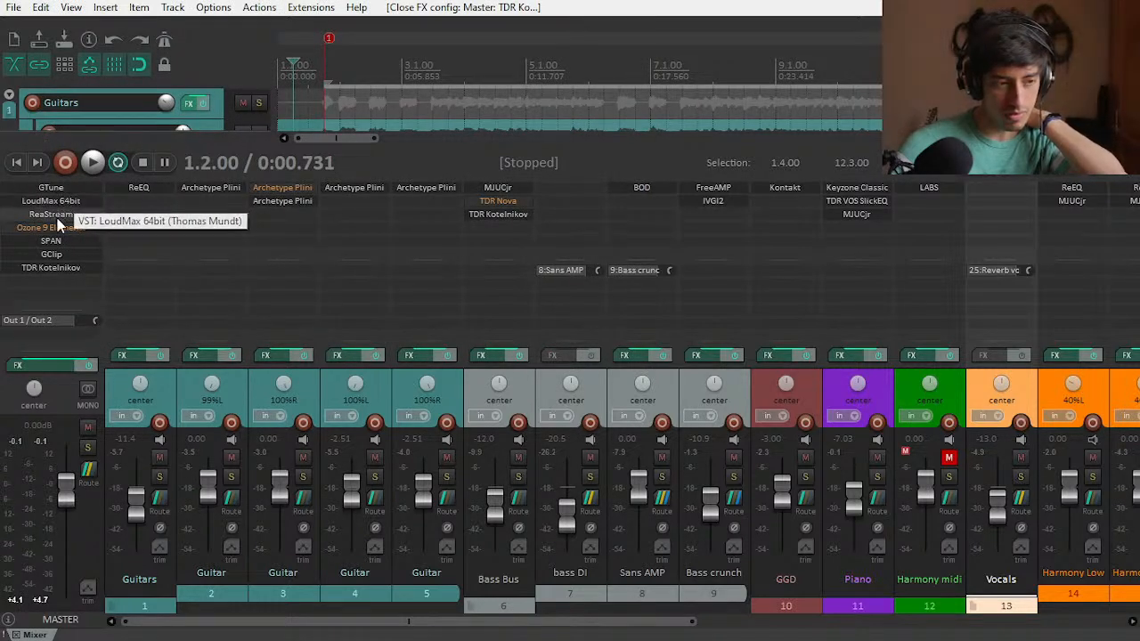
# Step: Reorder the master's effects so Ozone 9 Elements is followed by TDR Kotelnikov, LoudMax 64bit, SPAN, GClip and ReaStream
pyautogui.moveTo(63, 281); pyautogui.dragTo(59, 272)
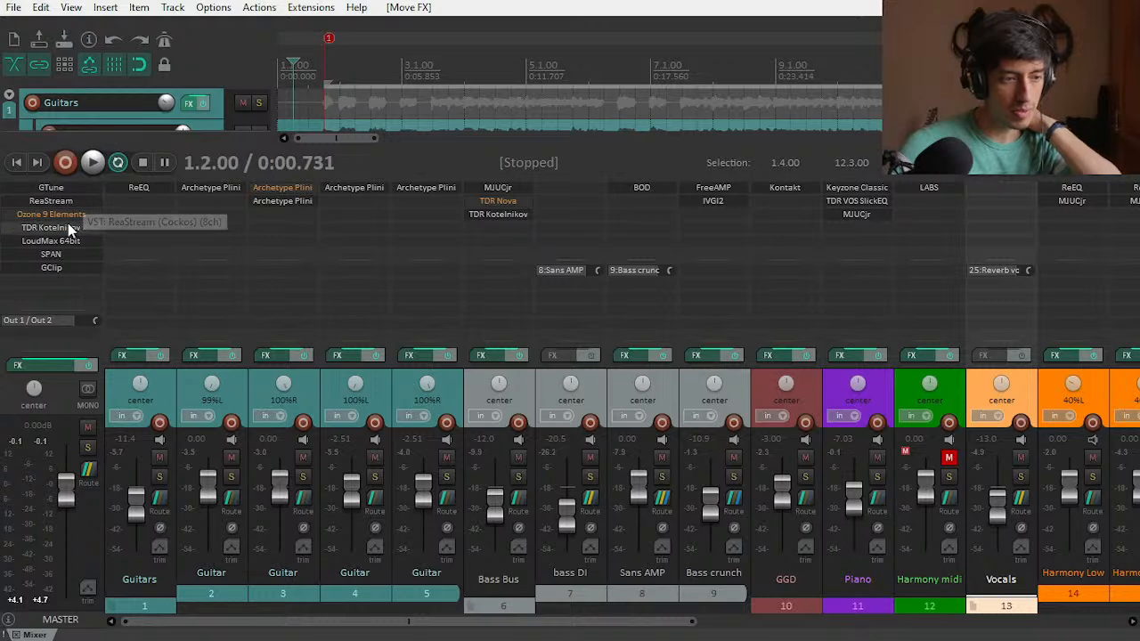
pyautogui.moveTo(65, 200); pyautogui.dragTo(69, 282)
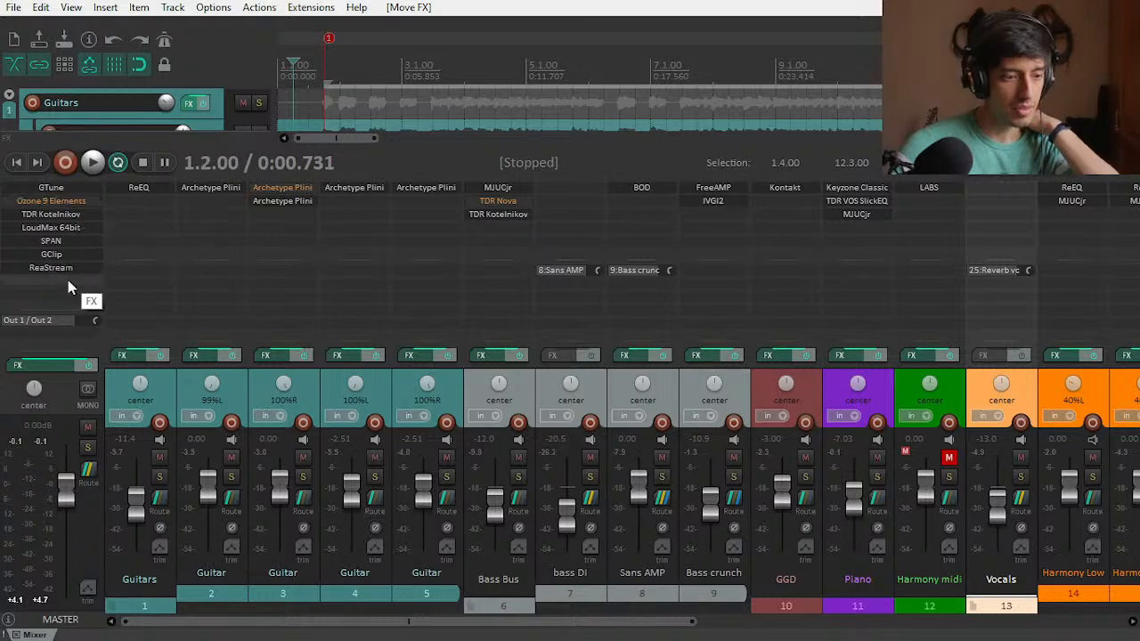
pyautogui.doubleClick(64, 283)
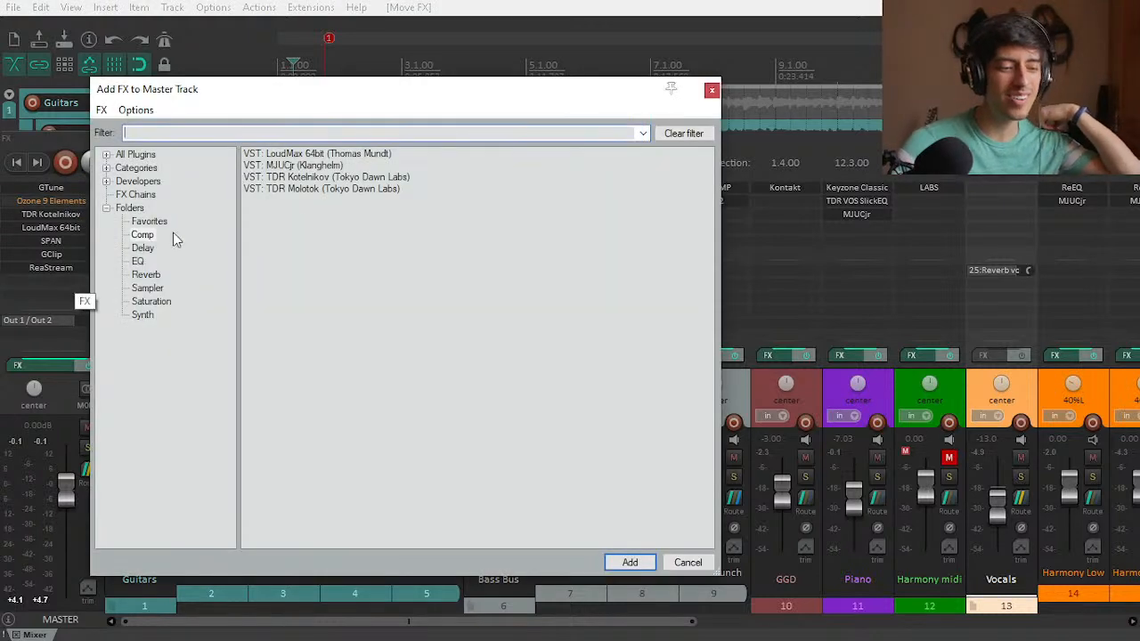
pyautogui.click(712, 92)
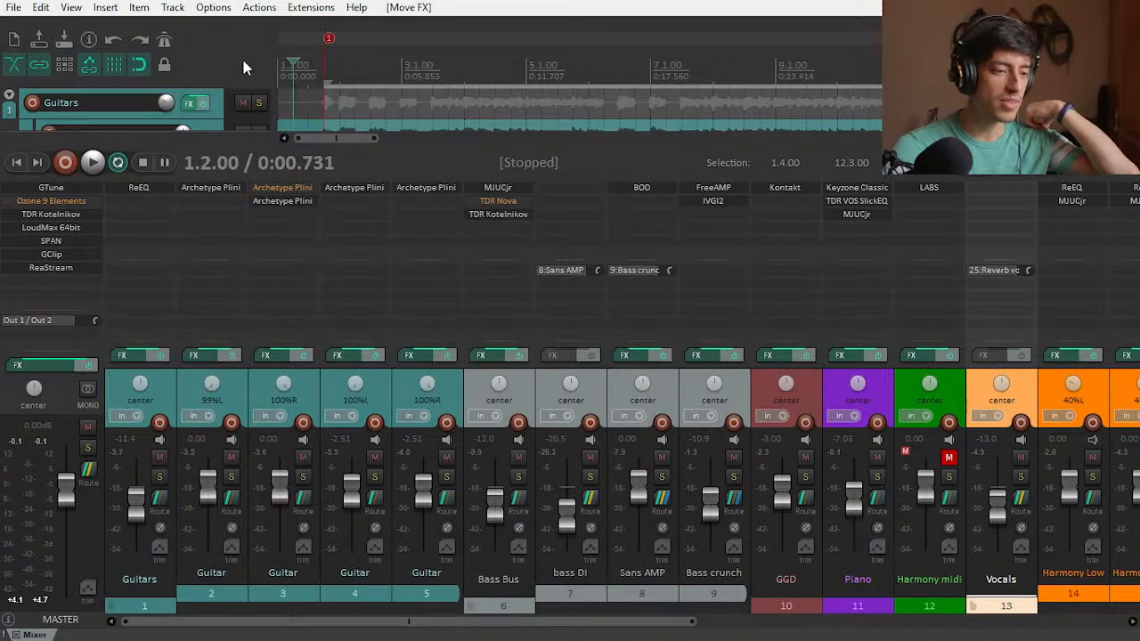
# Step: Play the mix from 1.1.00, toggling the Ozone 9 Elements bypass on the master to compare, and leave it active
pyautogui.press('Home')
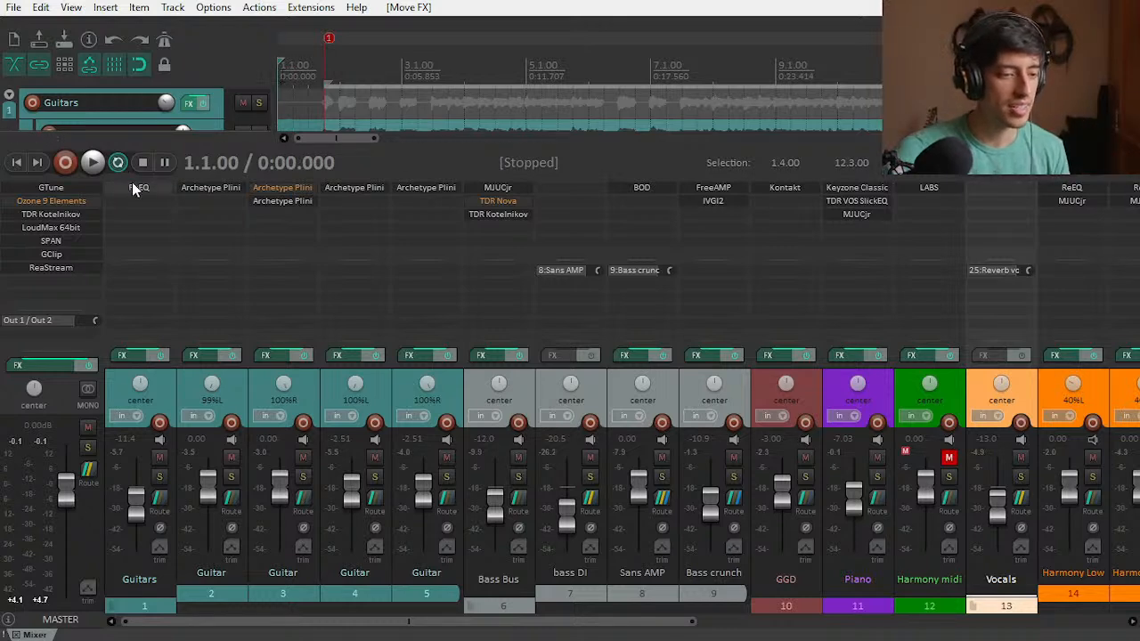
pyautogui.press('space')
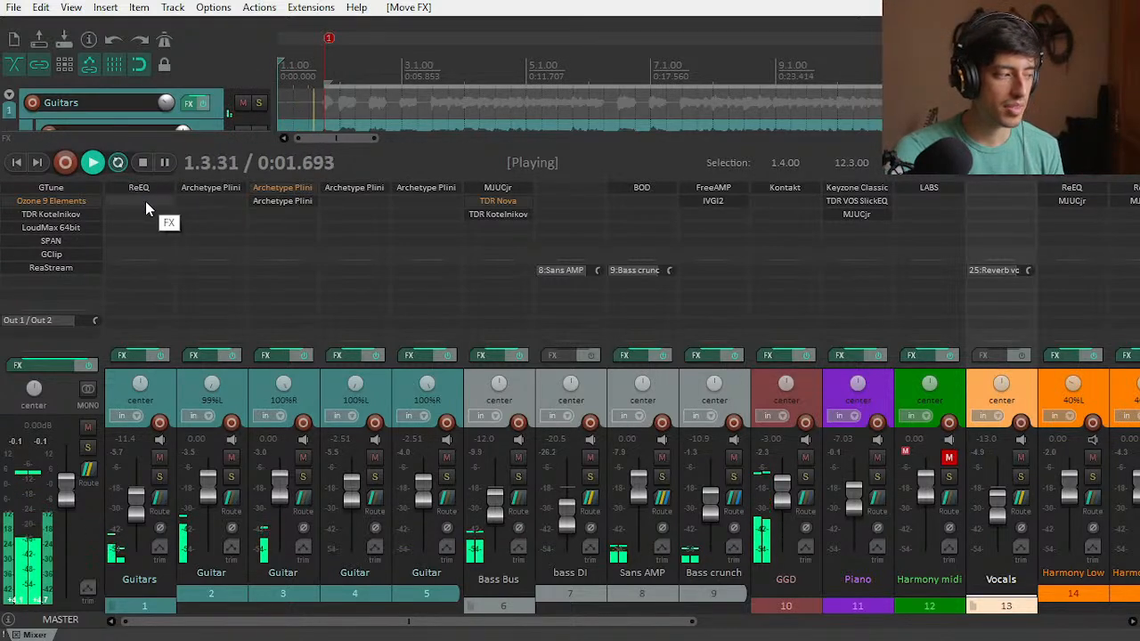
pyautogui.keyDown('shift'); pyautogui.click(58, 203); pyautogui.keyUp('shift')
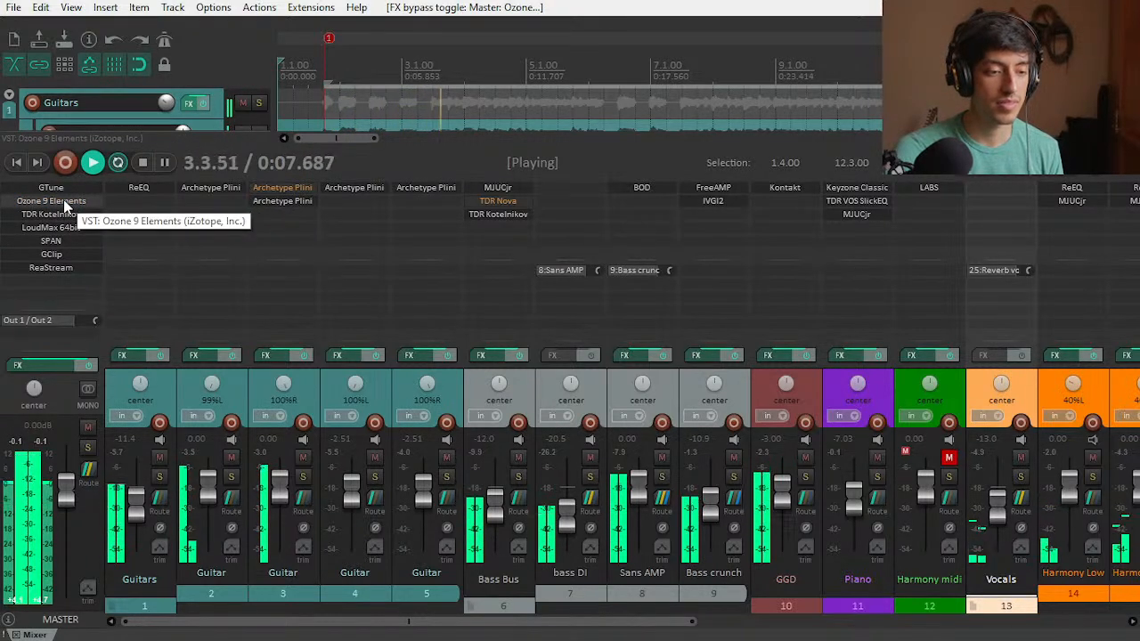
pyautogui.keyDown('shift'); pyautogui.click(64, 204); pyautogui.keyUp('shift')
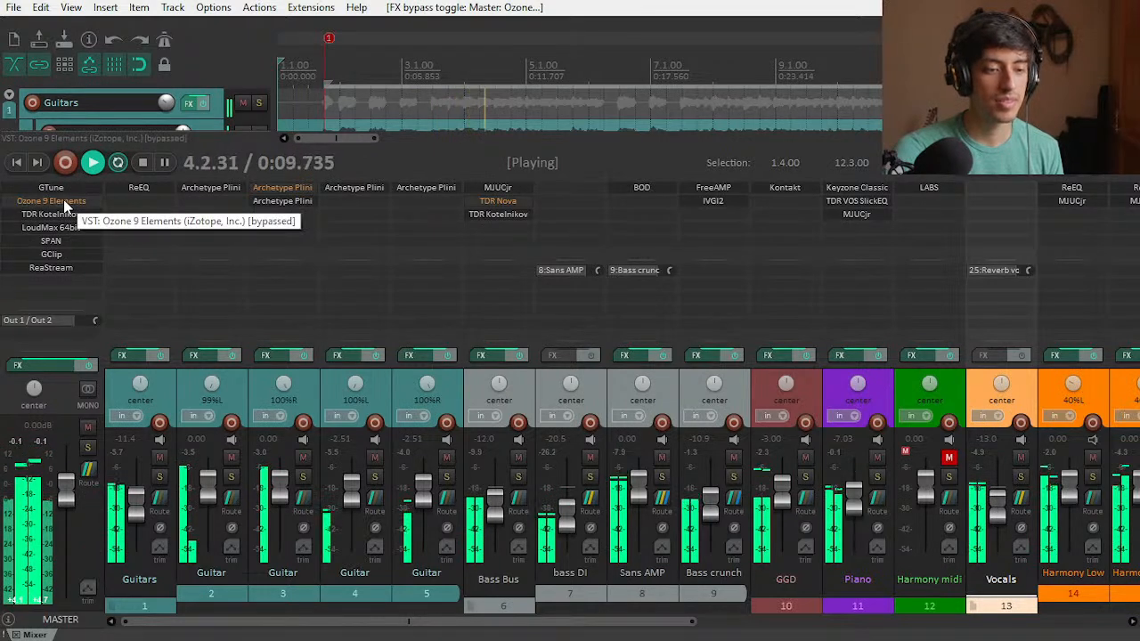
pyautogui.keyDown('shift'); pyautogui.click(64, 204); pyautogui.keyUp('shift')
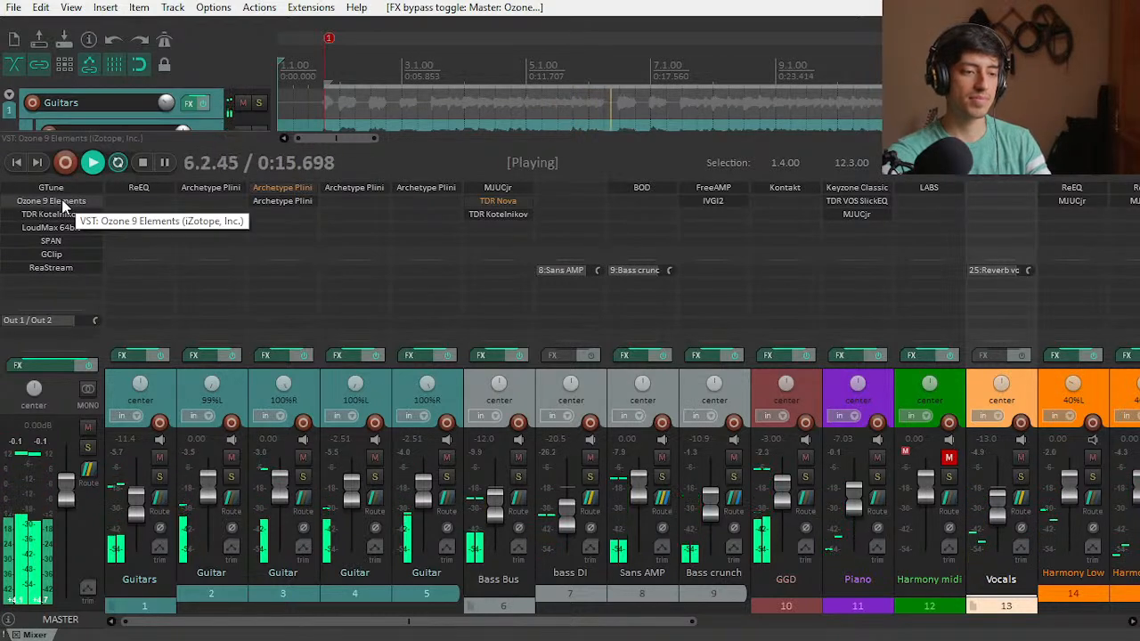
# Step: Compare the playing mix with and without Ozone 9 Elements on the master, leave it active, and stop playback
pyautogui.keyDown('shift'); pyautogui.click(63, 203); pyautogui.keyUp('shift')
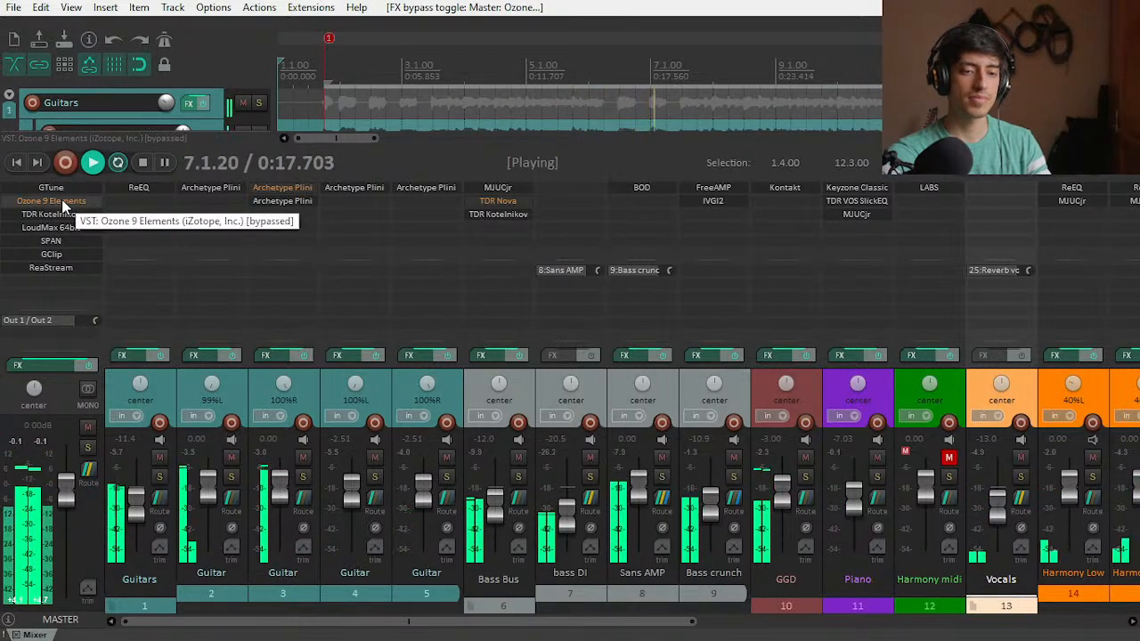
pyautogui.keyDown('shift'); pyautogui.click(62, 203); pyautogui.keyUp('shift')
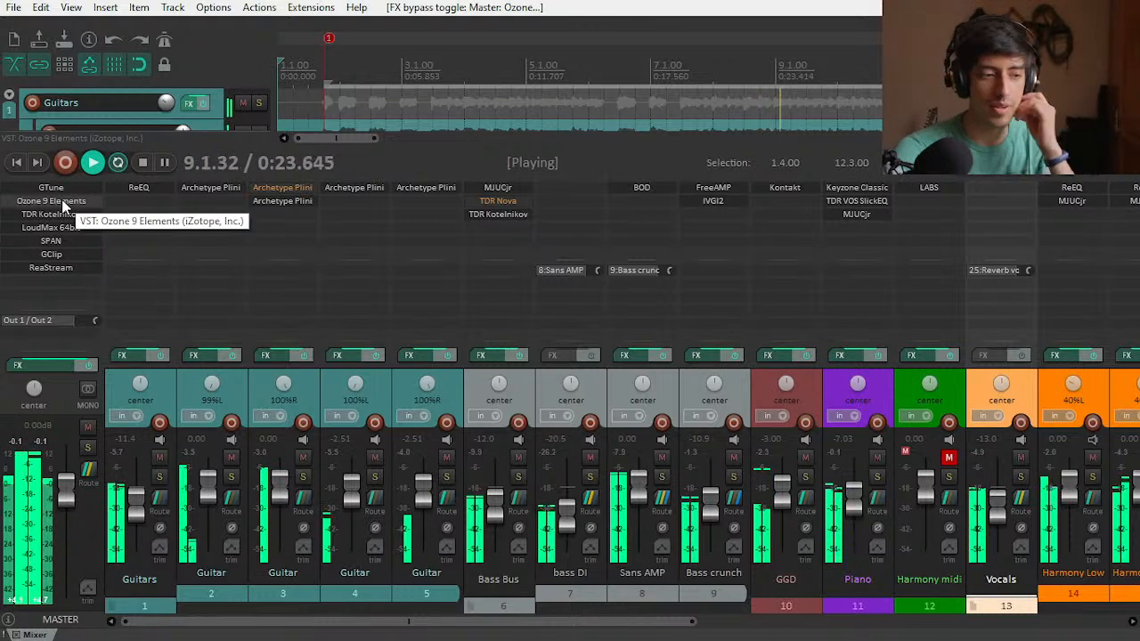
pyautogui.keyDown('shift'); pyautogui.click(62, 203); pyautogui.keyUp('shift')
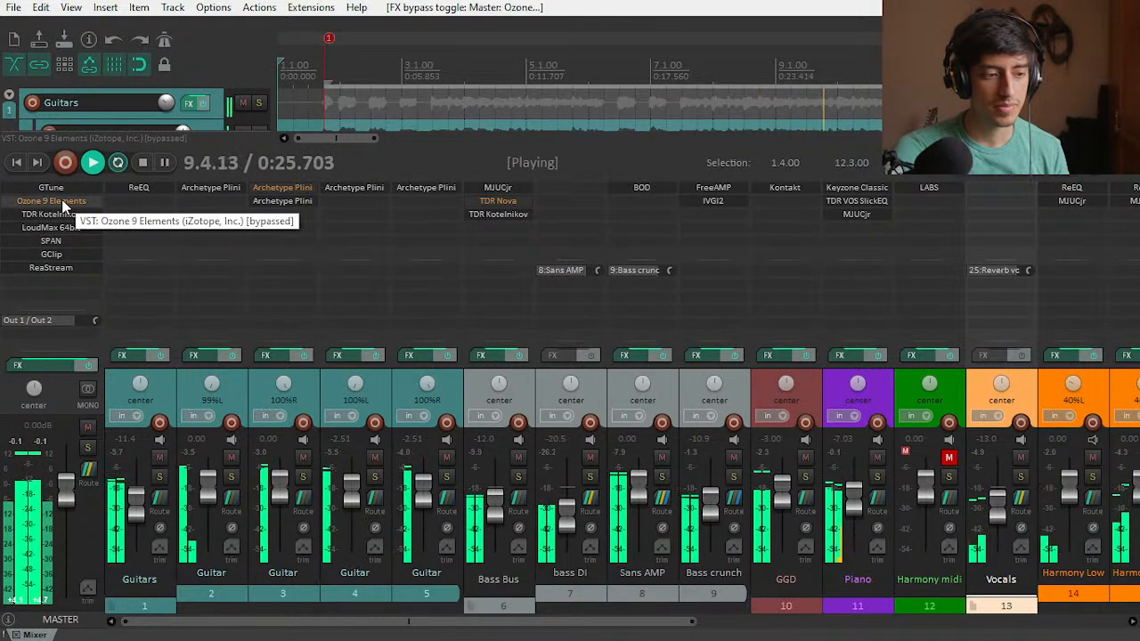
pyautogui.keyDown('shift'); pyautogui.click(62, 203); pyautogui.keyUp('shift')
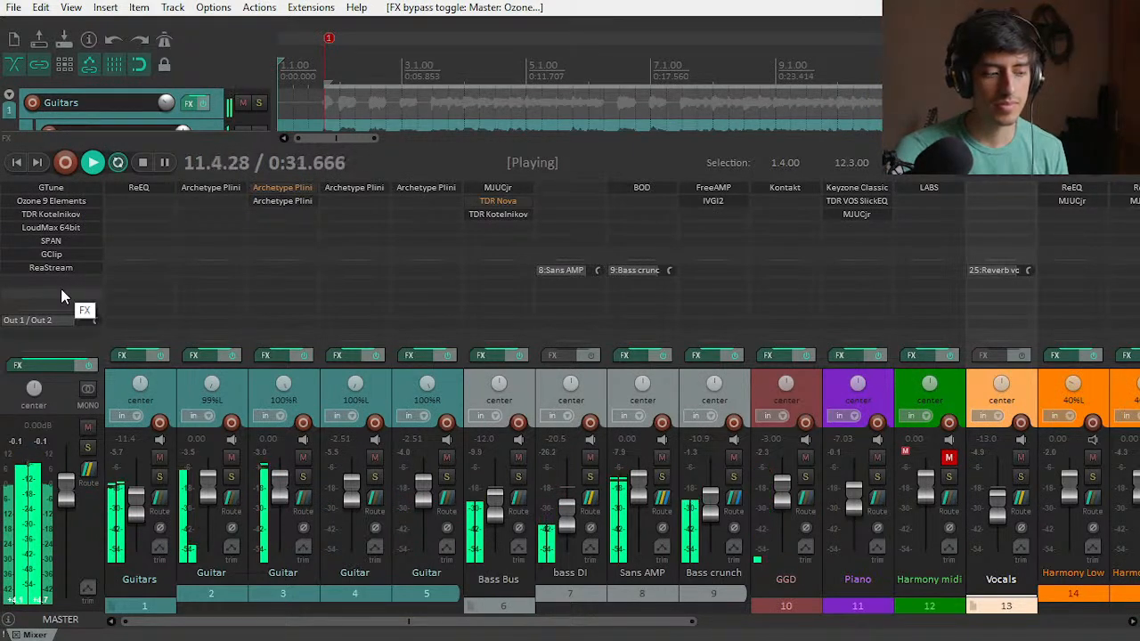
pyautogui.press('space')
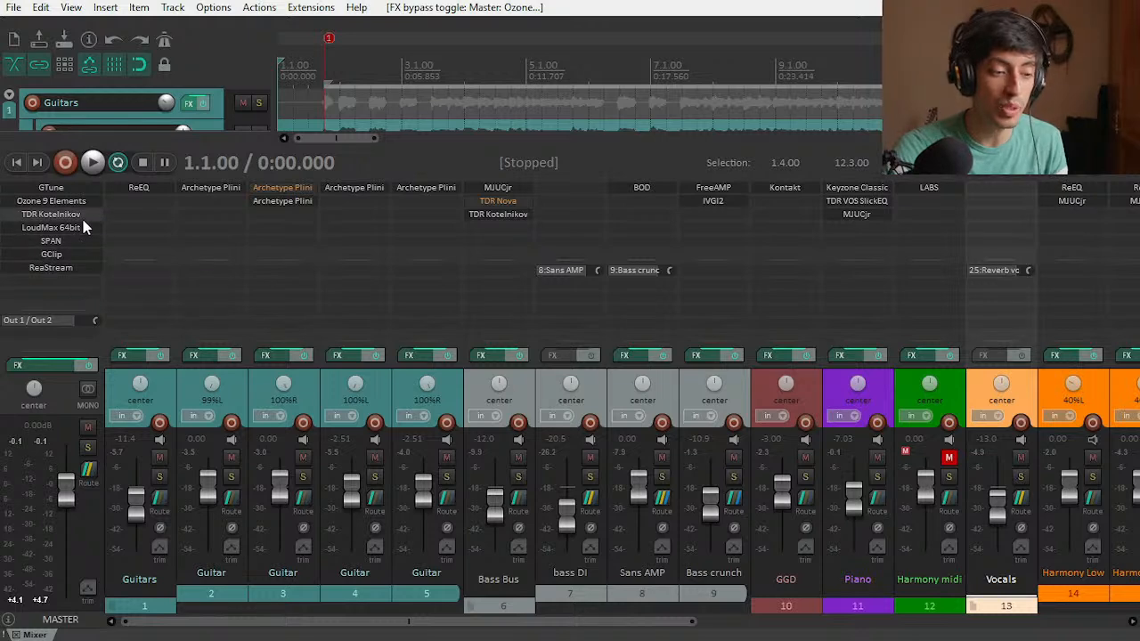
# Step: Add TDR VOS SlickEQ from the EQ plugin folder to the master track and close its window
pyautogui.click(66, 278)
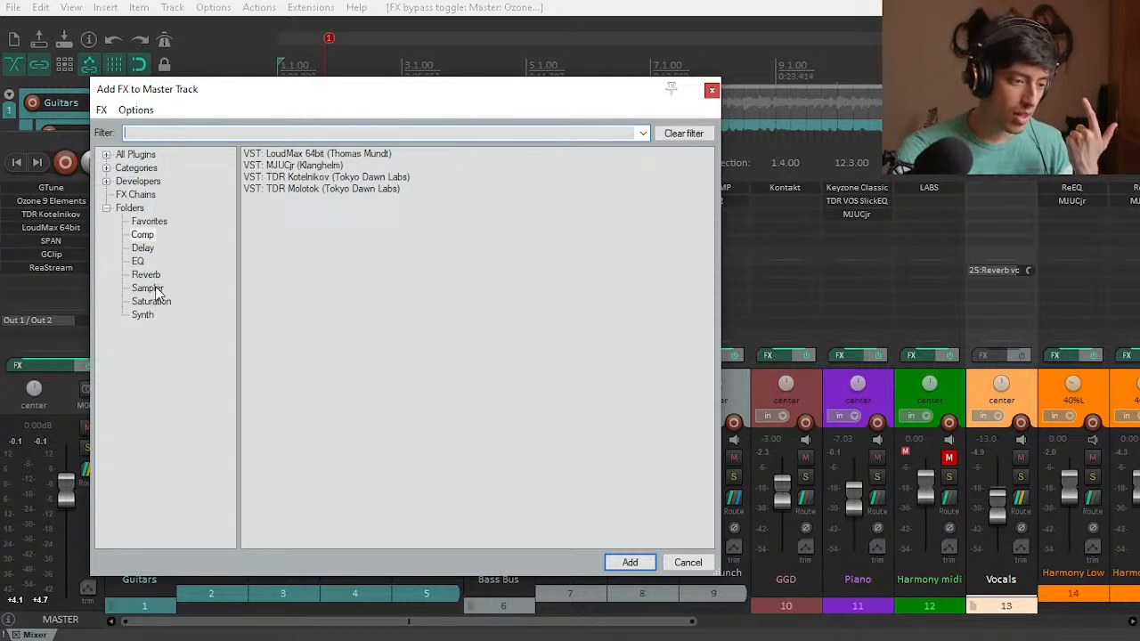
pyautogui.click(138, 262)
pyautogui.doubleClick(345, 164)
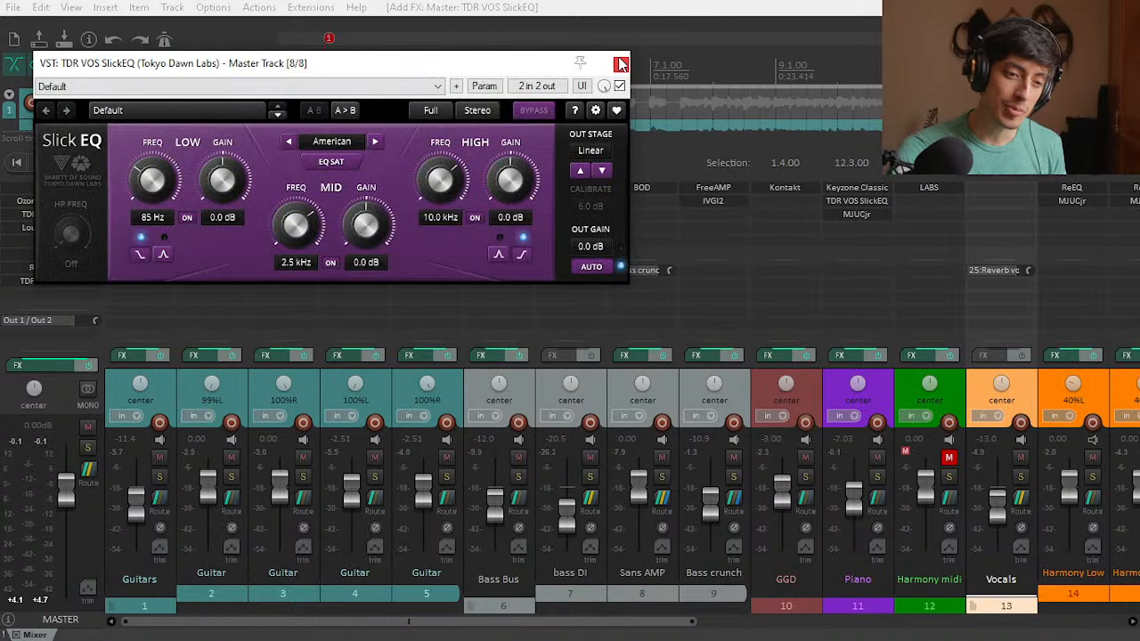
pyautogui.click(620, 64)
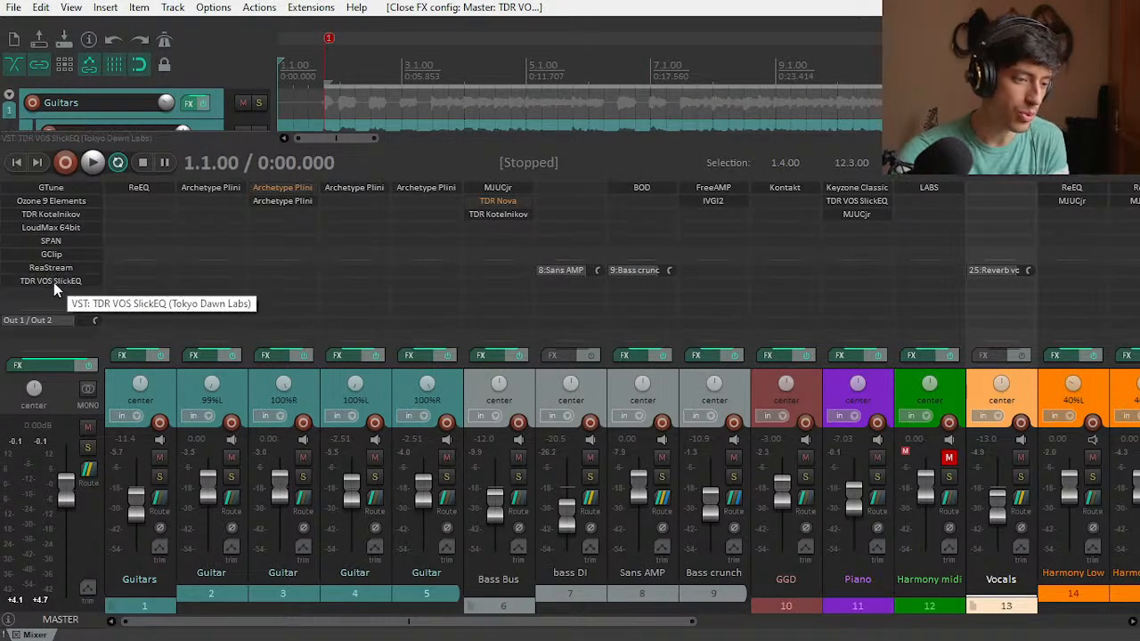
# Step: Reorder the master's effects to Ozone 9 Elements, TDR VOS SlickEQ, TDR Kotelnikov, SPAN, GClip, LoudMax 64bit and ReaStream, and open SlickEQ
pyautogui.moveTo(55, 283)
pyautogui.mouseDown()
pyautogui.moveTo(64, 222)
pyautogui.moveTo(57, 274)
pyautogui.mouseUp()
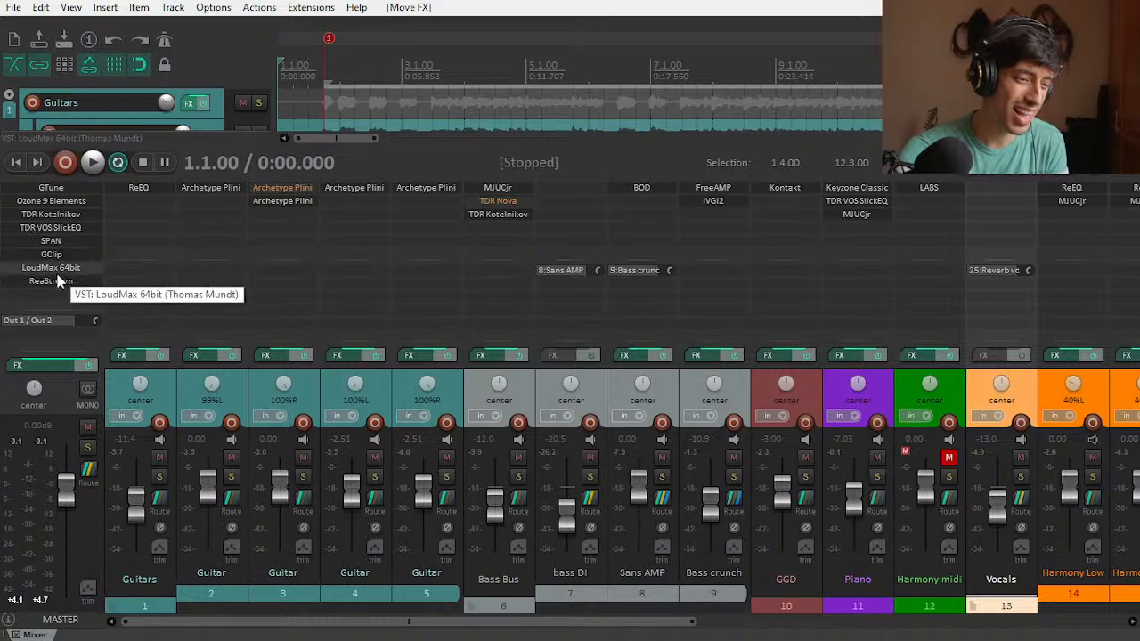
pyautogui.click(66, 212)
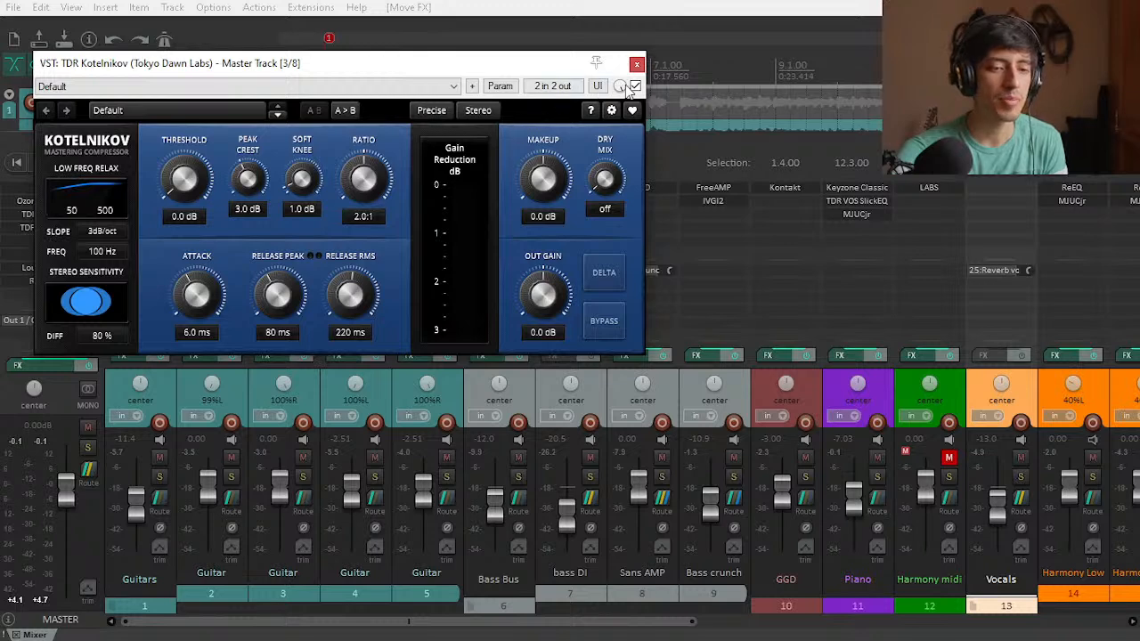
pyautogui.click(637, 65)
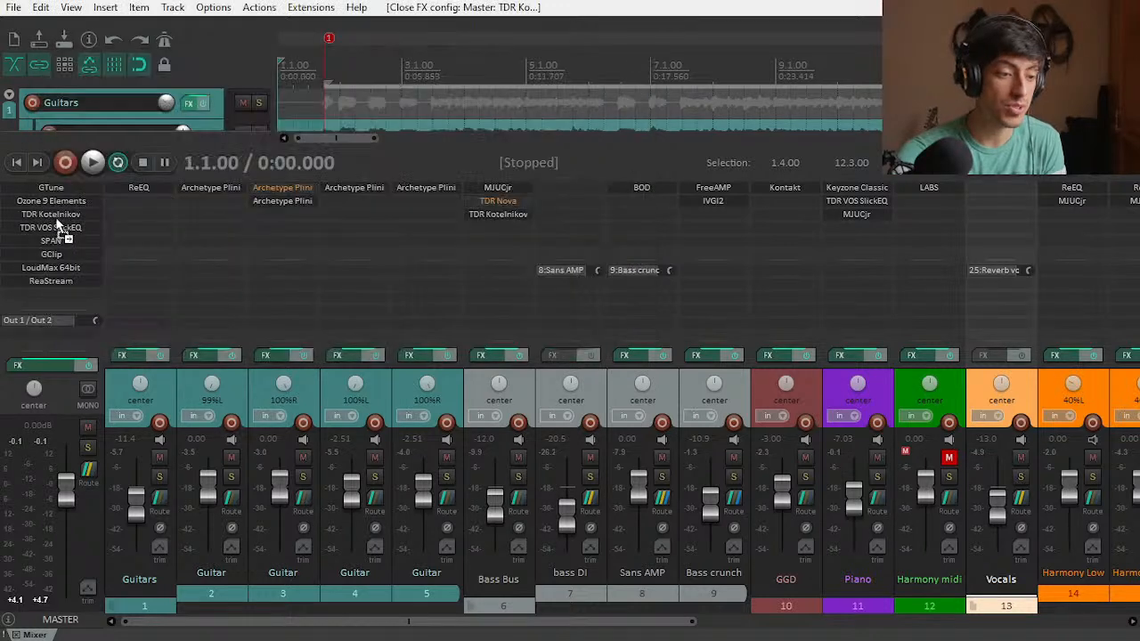
pyautogui.click(56, 225)
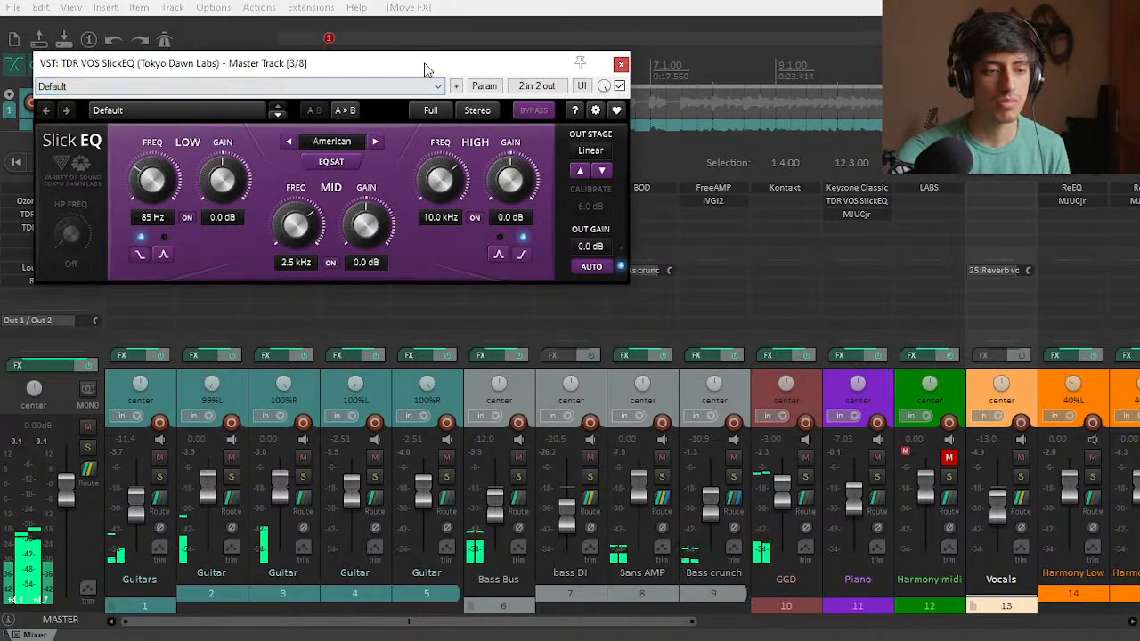
# Step: Bypass Ozone 9 Elements on the master and set SlickEQ's high band to 9.9 kHz with 7.4 dB gain during playback
pyautogui.moveTo(420, 68); pyautogui.dragTo(613, 140)
pyautogui.keyDown('shift'); pyautogui.click(50, 200); pyautogui.keyUp('shift')
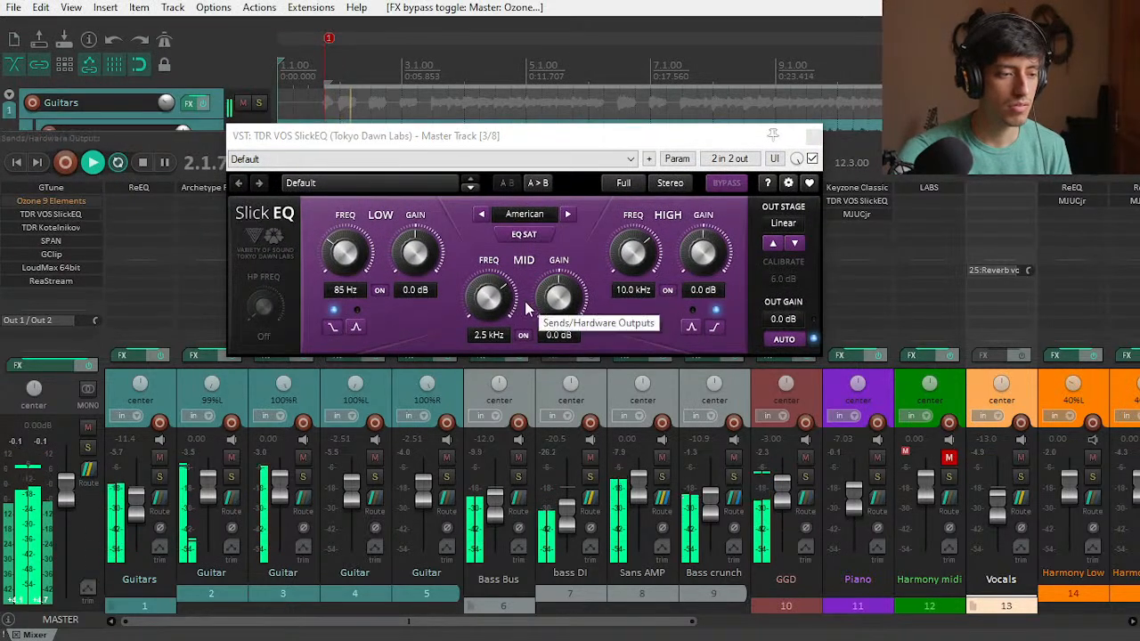
pyautogui.moveTo(702, 254); pyautogui.dragTo(702, 214)
pyautogui.moveTo(632, 254); pyautogui.dragTo(632, 257)
pyautogui.moveTo(702, 254); pyautogui.dragTo(702, 247)
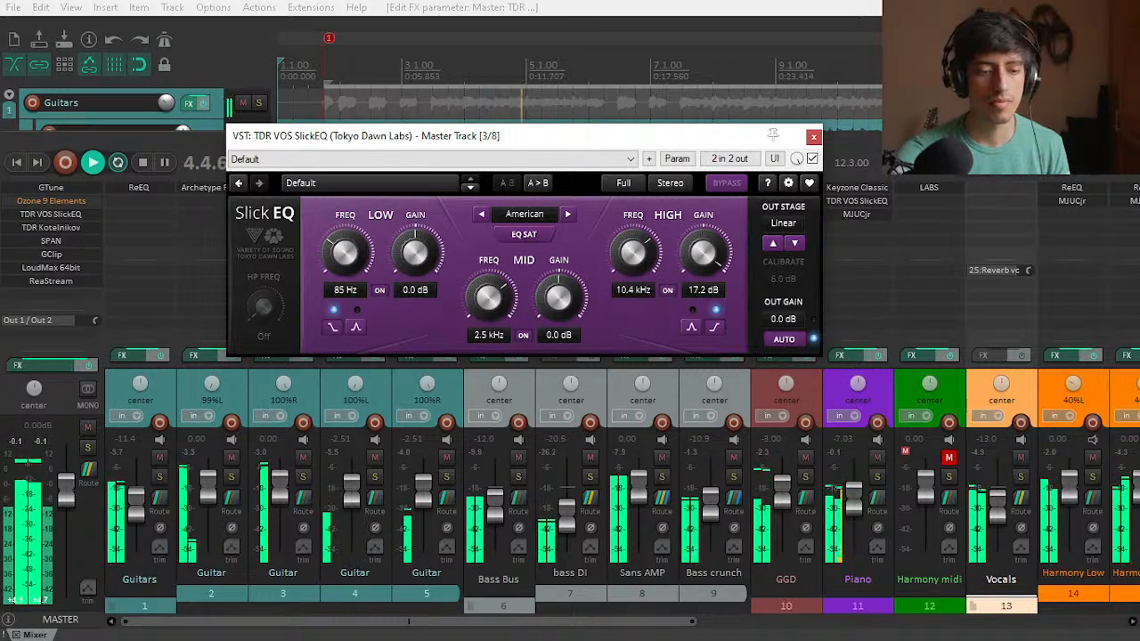
pyautogui.moveTo(702, 254); pyautogui.dragTo(702, 267)
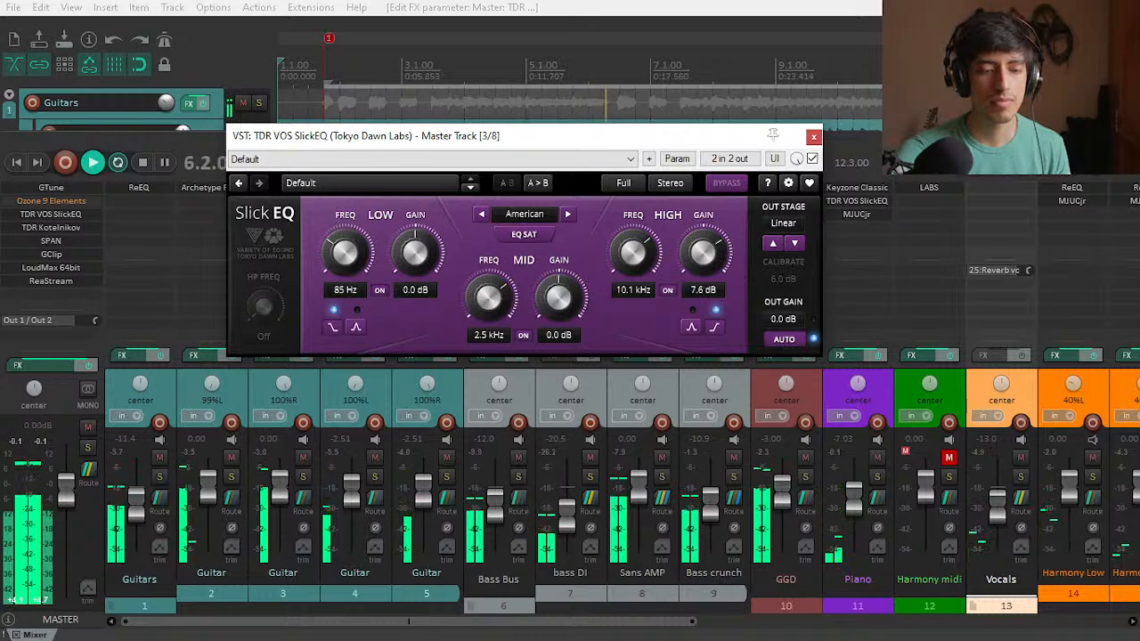
pyautogui.moveTo(632, 253); pyautogui.dragTo(632, 258)
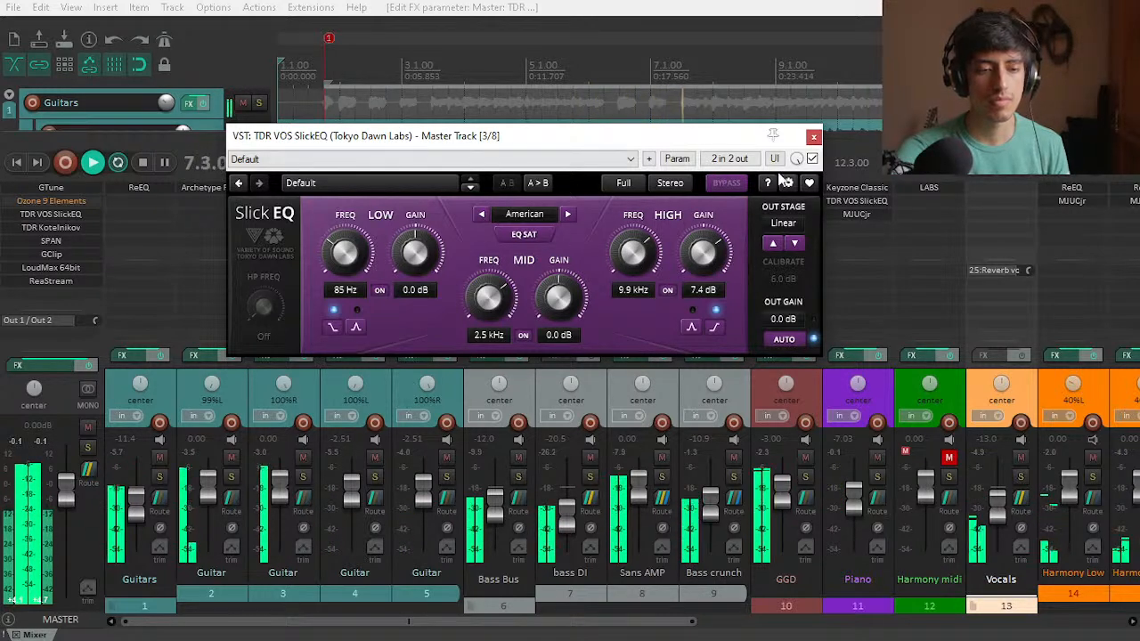
# Step: Toggle the master SlickEQ's bypass to compare the sound, leave it active, and set its high gain to 7.0 dB
pyautogui.click(812, 159)
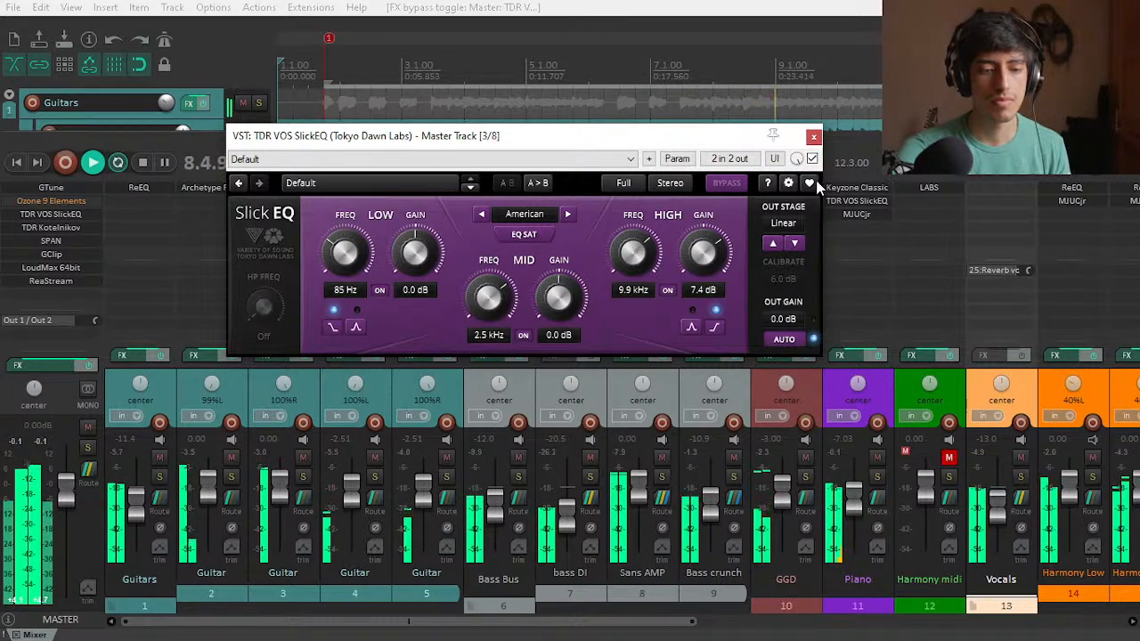
pyautogui.click(813, 159)
pyautogui.click(813, 159)
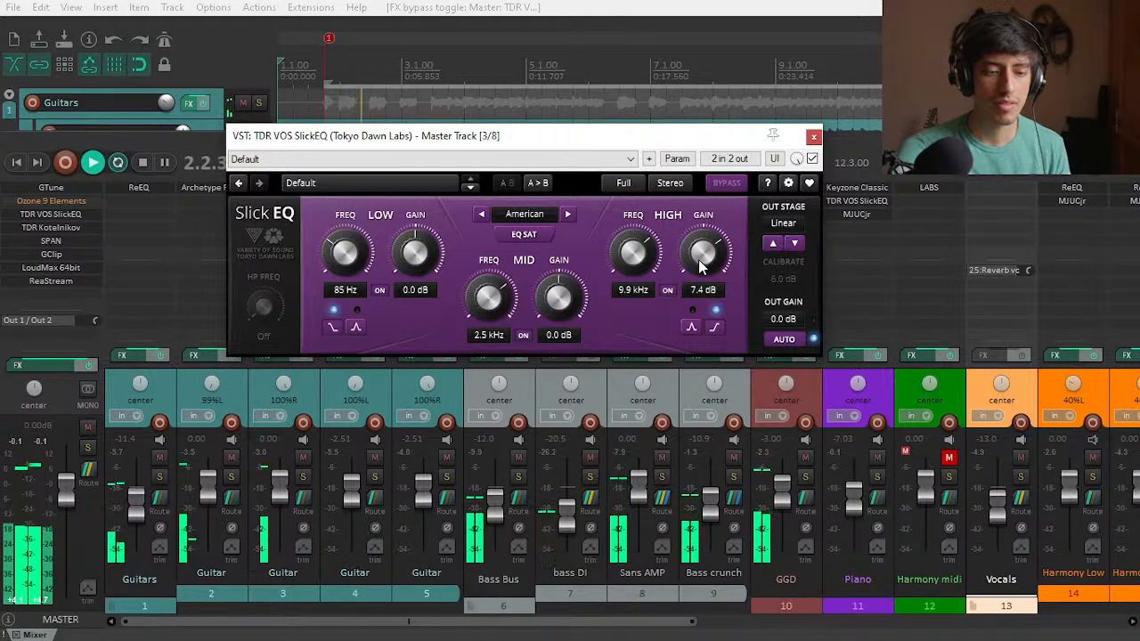
pyautogui.moveTo(689, 256); pyautogui.dragTo(689, 263)
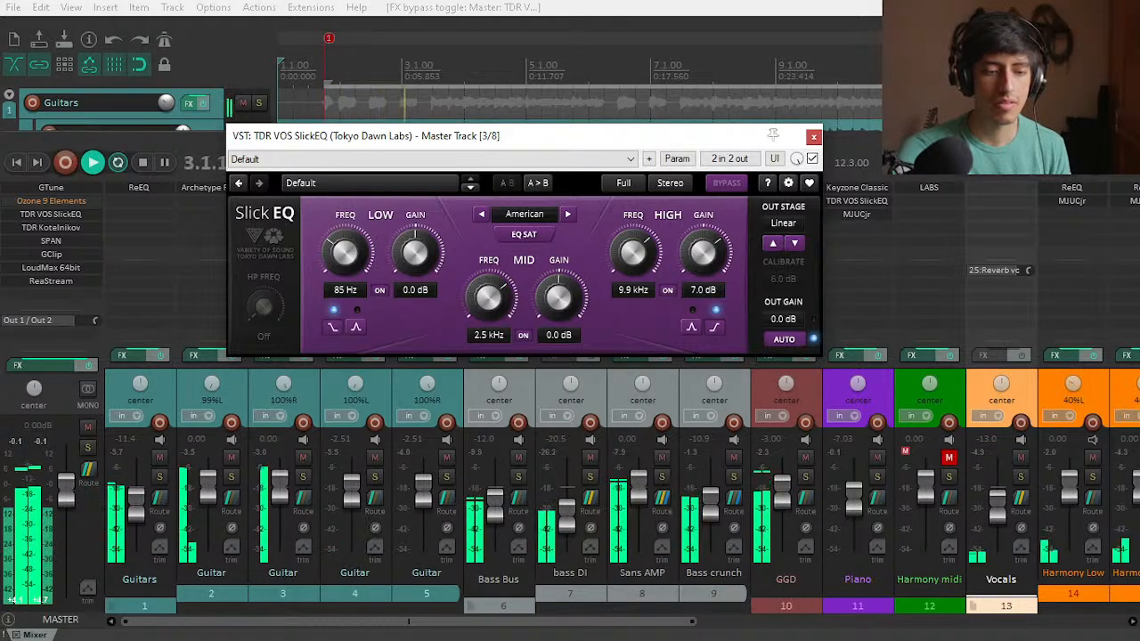
# Step: Open TDR Kotelnikov on the master track and load its Mastering - Tight preset
pyautogui.click(53, 229)
pyautogui.press('space')
pyautogui.doubleClick(51, 228)
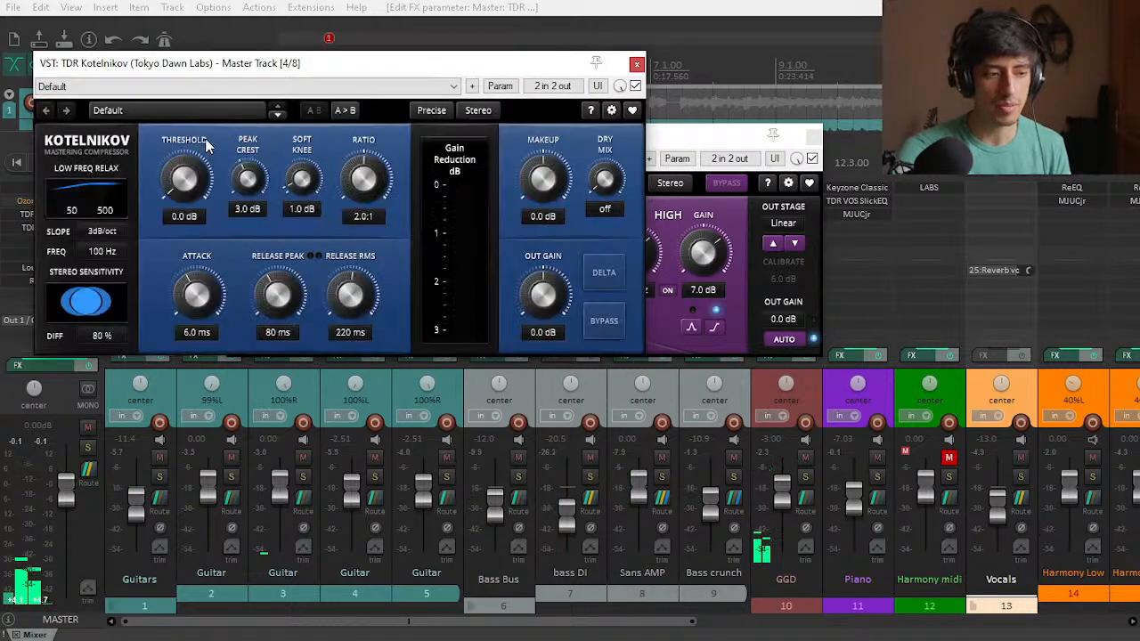
pyautogui.click(174, 111)
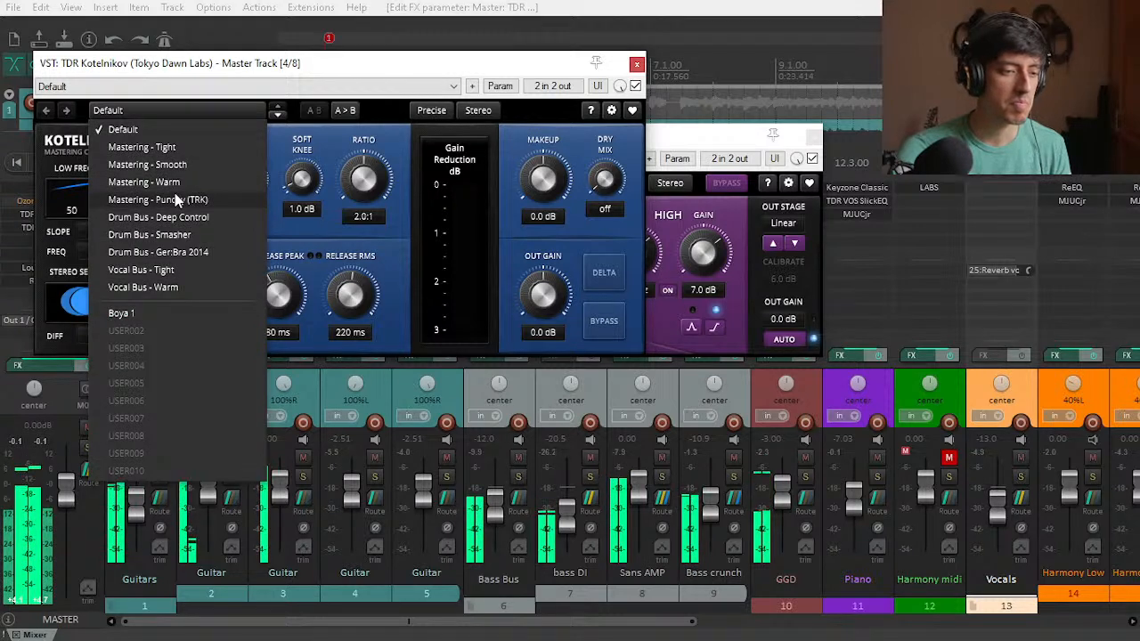
pyautogui.click(158, 147)
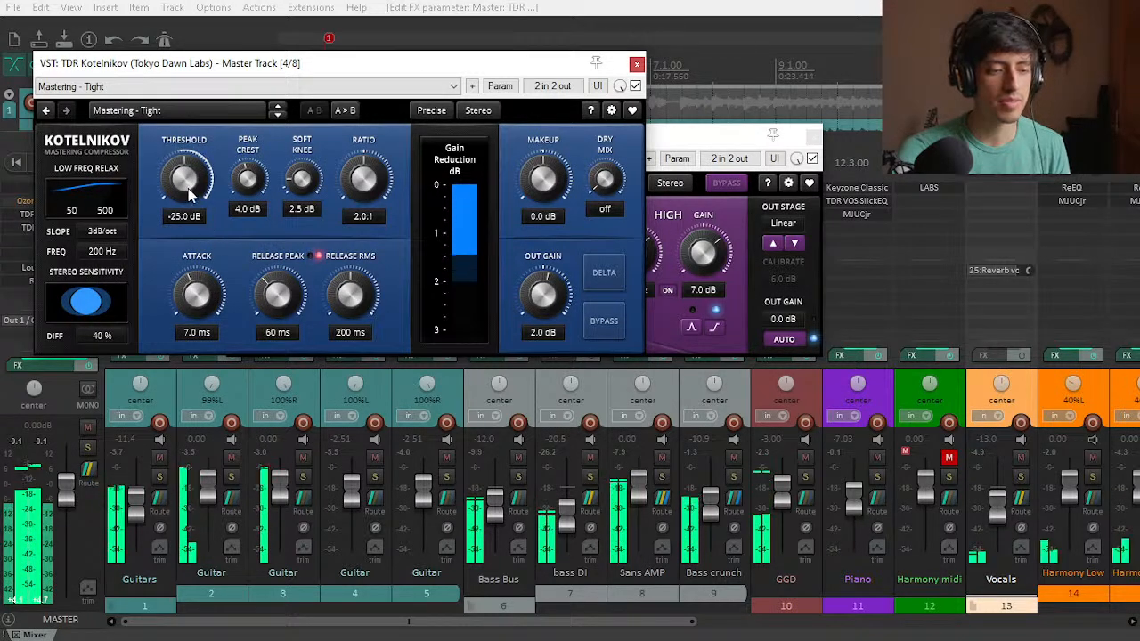
# Step: Set Kotelnikov's threshold to -25.4 dB, attack to 5.3 ms, peak release to 52 ms and makeup to 3.9 dB, and close its window
pyautogui.moveTo(204, 197); pyautogui.dragTo(204, 203)
pyautogui.moveTo(197, 294); pyautogui.dragTo(197, 301)
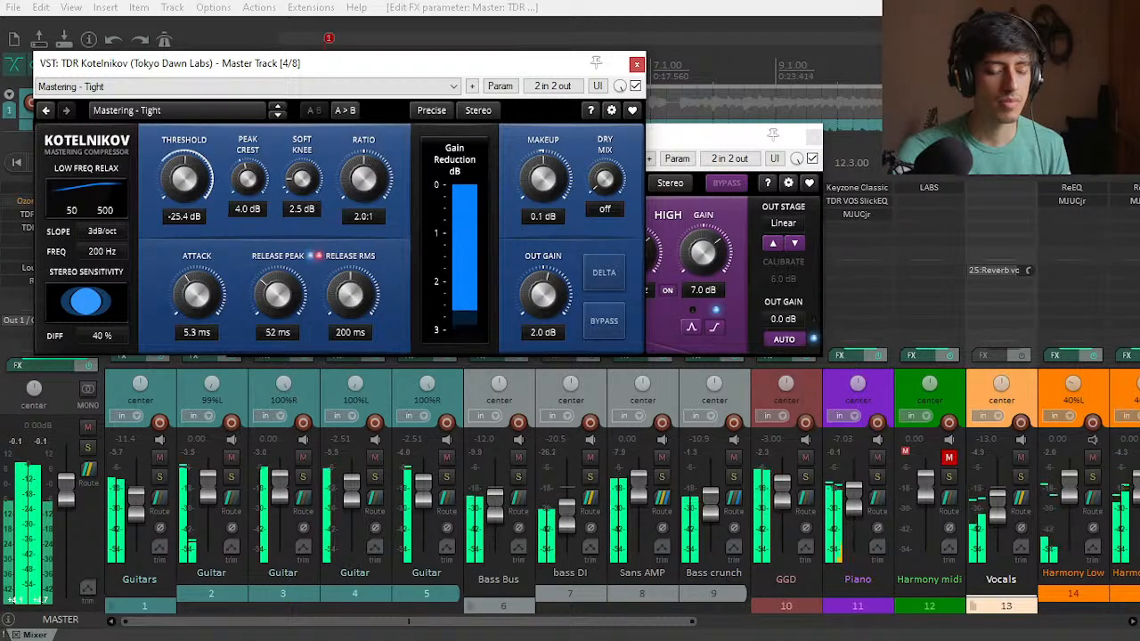
pyautogui.moveTo(542, 179); pyautogui.dragTo(542, 165)
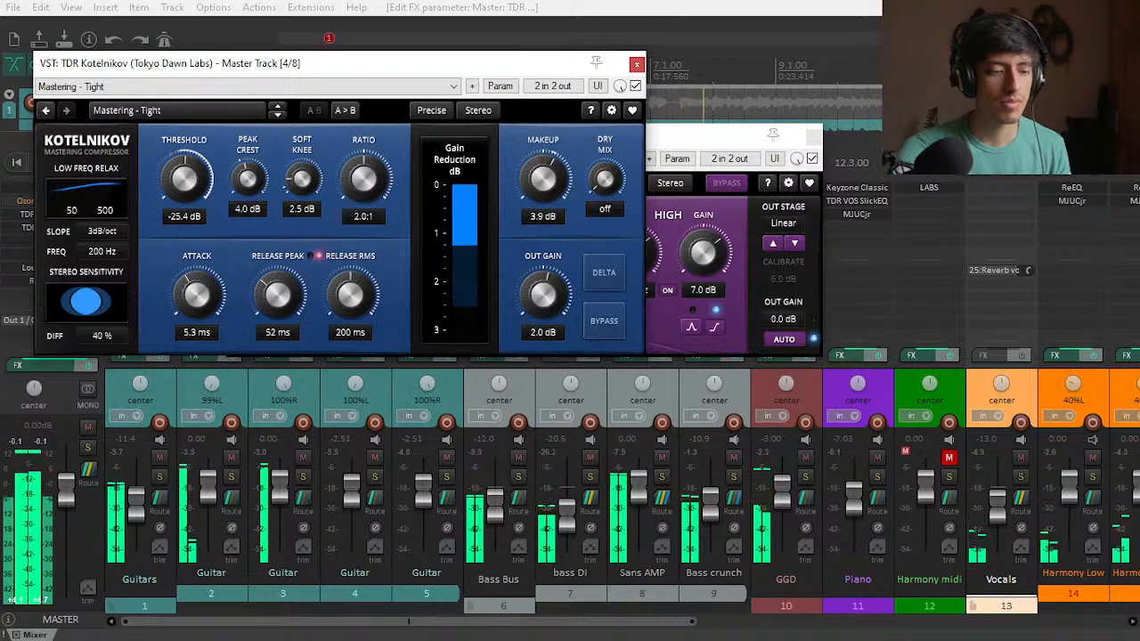
pyautogui.click(637, 66)
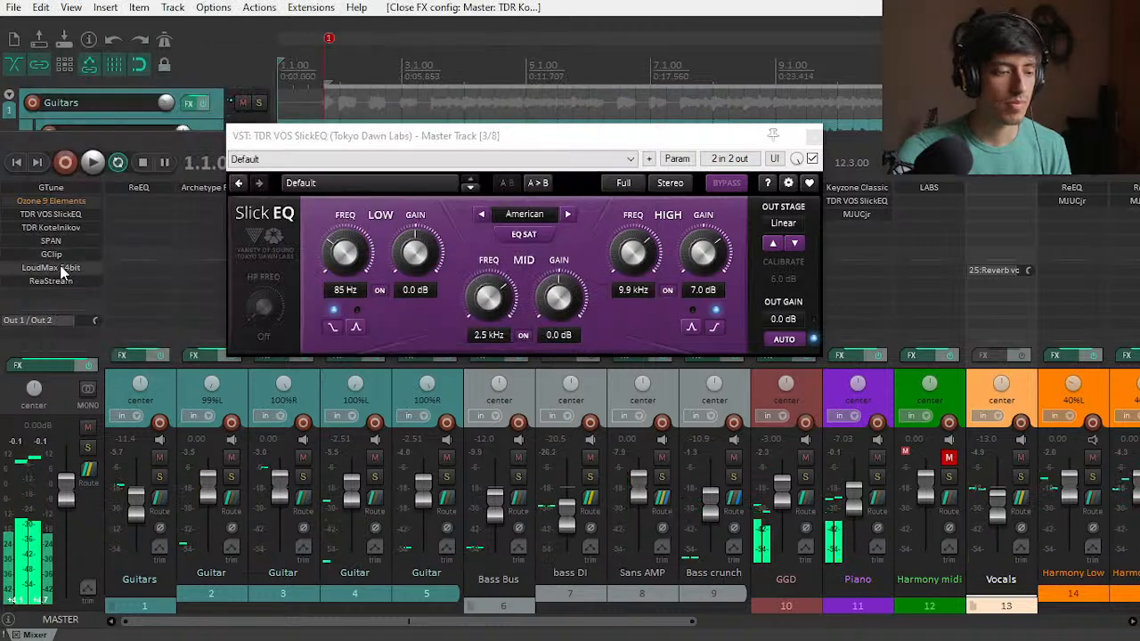
# Step: Move LoudMax 64bit directly after TDR Kotelnikov on the master, set its threshold to -5.0 dB, and close the open plugin windows
pyautogui.moveTo(70, 246)
pyautogui.mouseDown()
pyautogui.moveTo(75, 256)
pyautogui.moveTo(64, 253)
pyautogui.mouseUp()
pyautogui.click(56, 249)
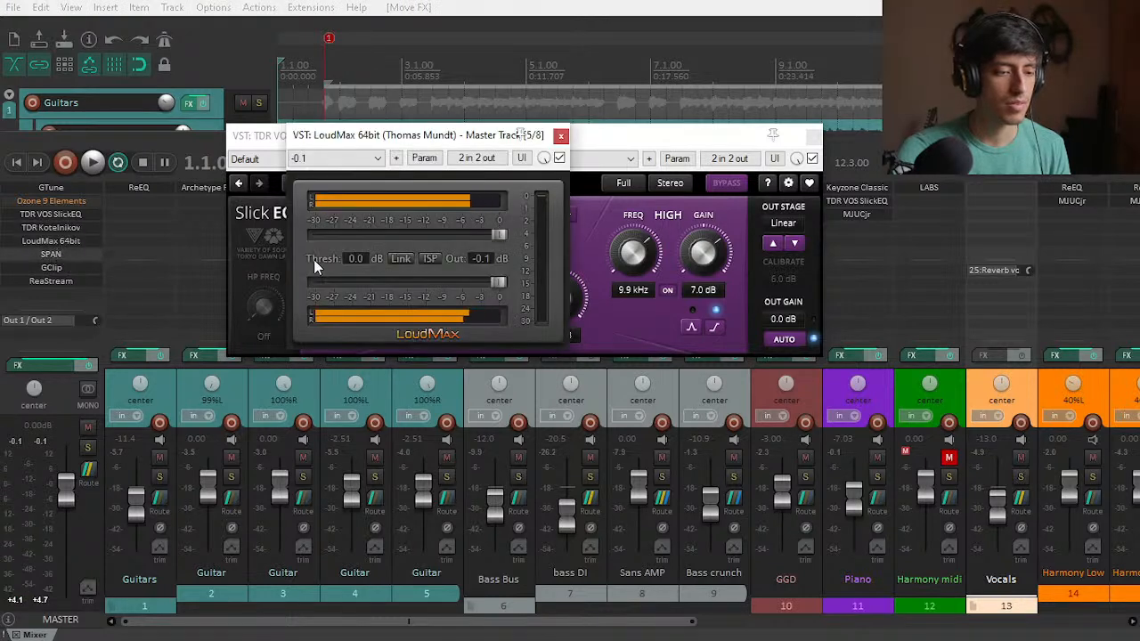
pyautogui.moveTo(456, 240); pyautogui.dragTo(467, 240)
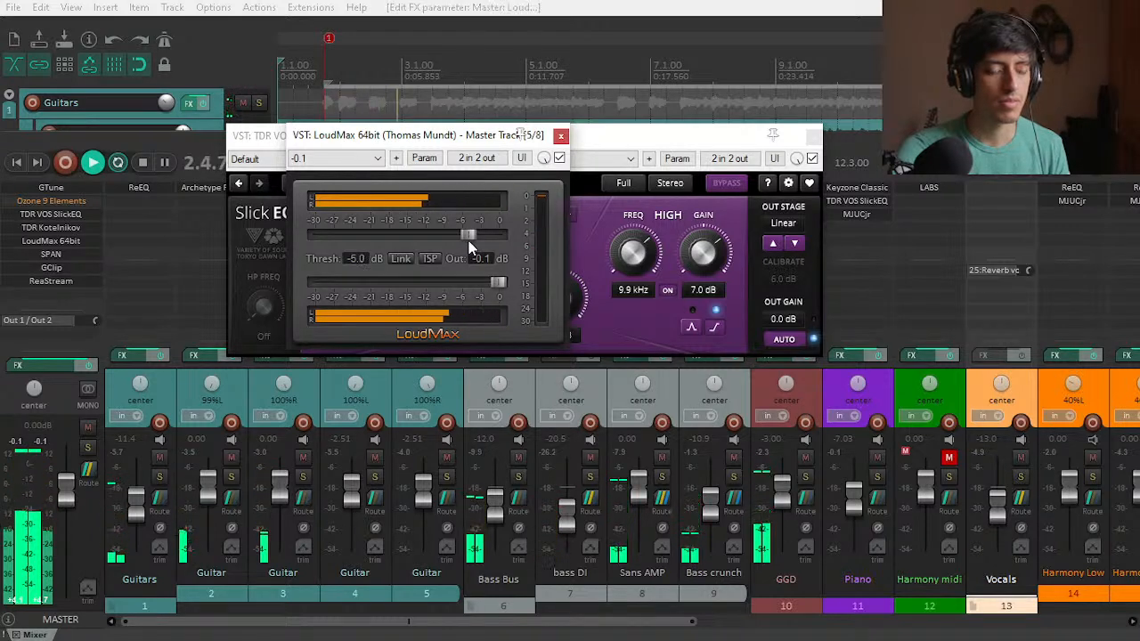
pyautogui.click(560, 136)
pyautogui.click(813, 136)
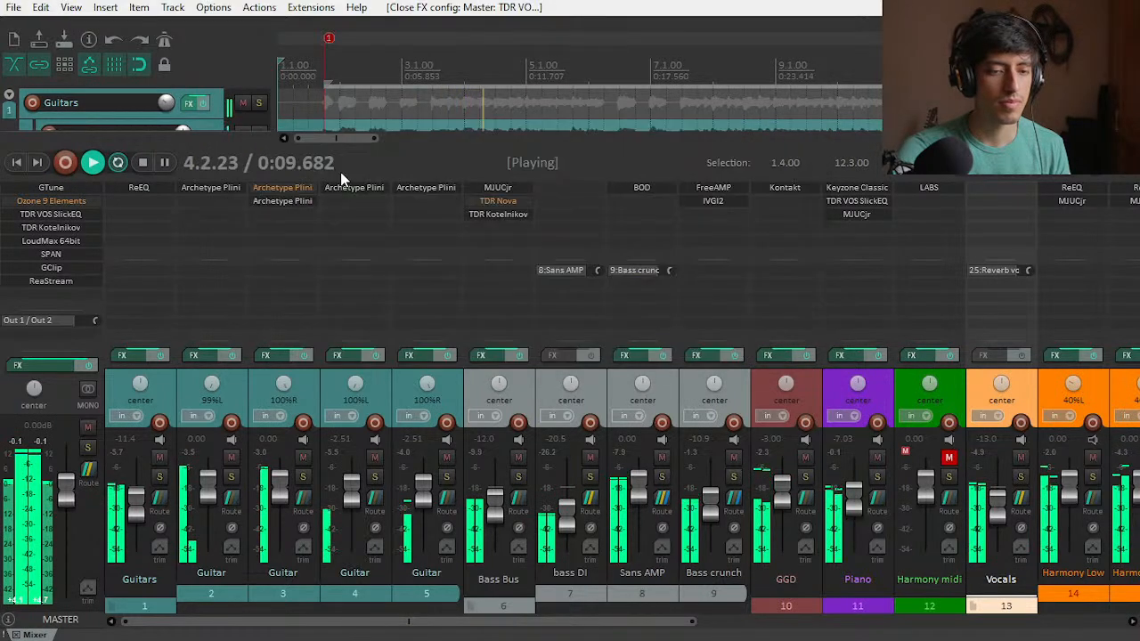
# Step: Check the master output in GClip and SPAN during playback, stop, and close both plugin windows
pyautogui.click(55, 267)
pyautogui.click(53, 254)
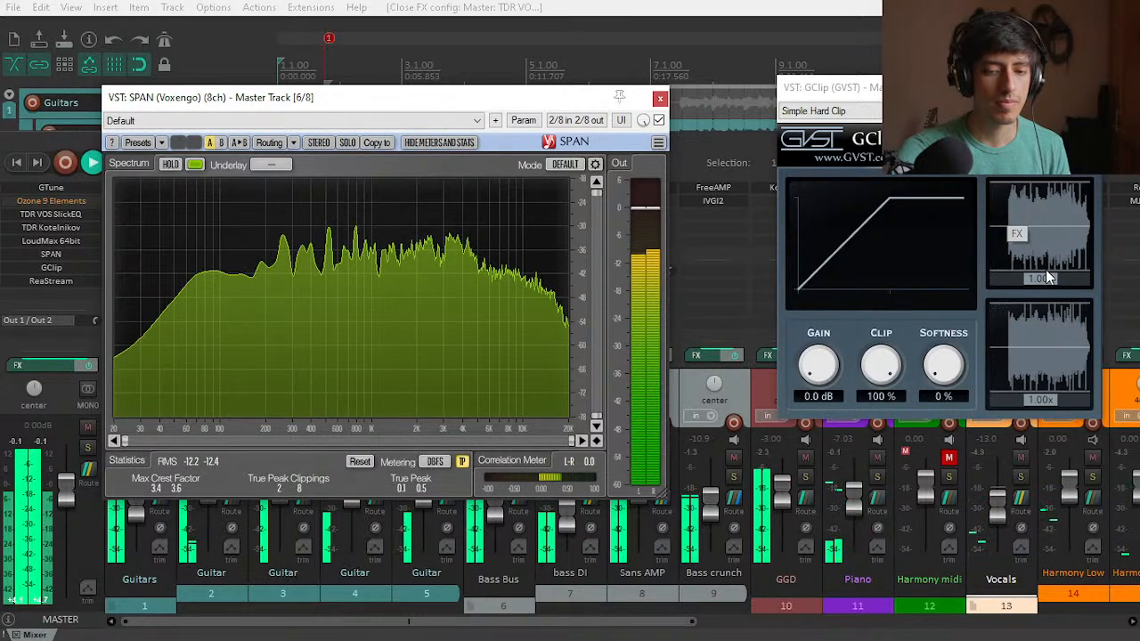
pyautogui.press('space')
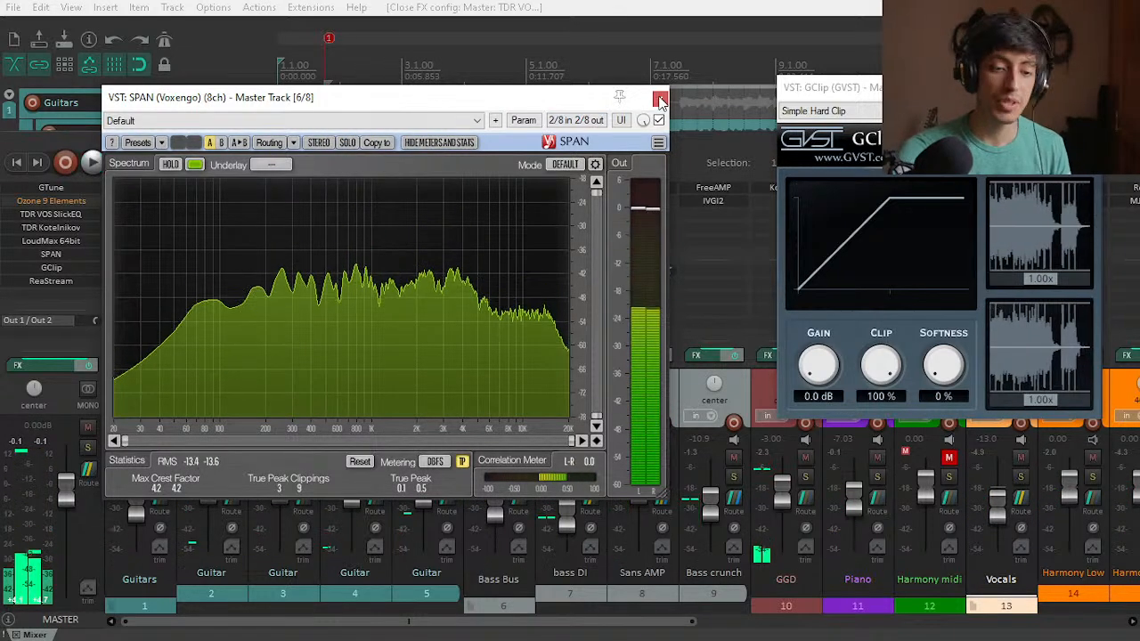
pyautogui.press('Escape')
pyautogui.press('Escape')
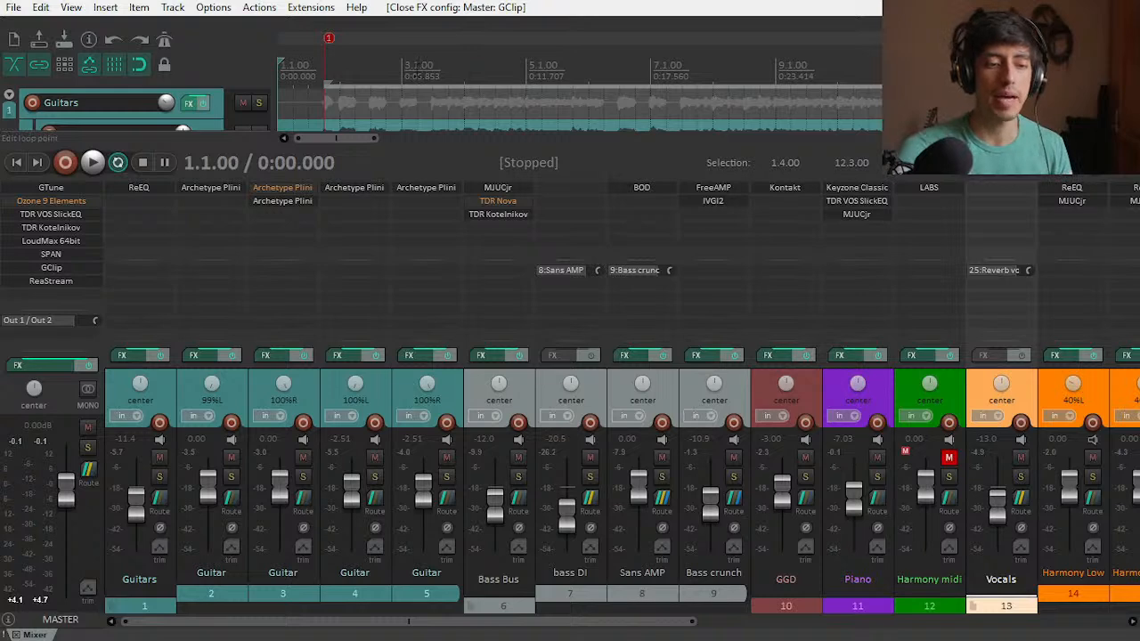
# Step: Play from 3.2.00 and switch the master from SlickEQ, Kotelnikov and LoudMax to Ozone 9 Elements to compare the two masters
pyautogui.click(417, 70)
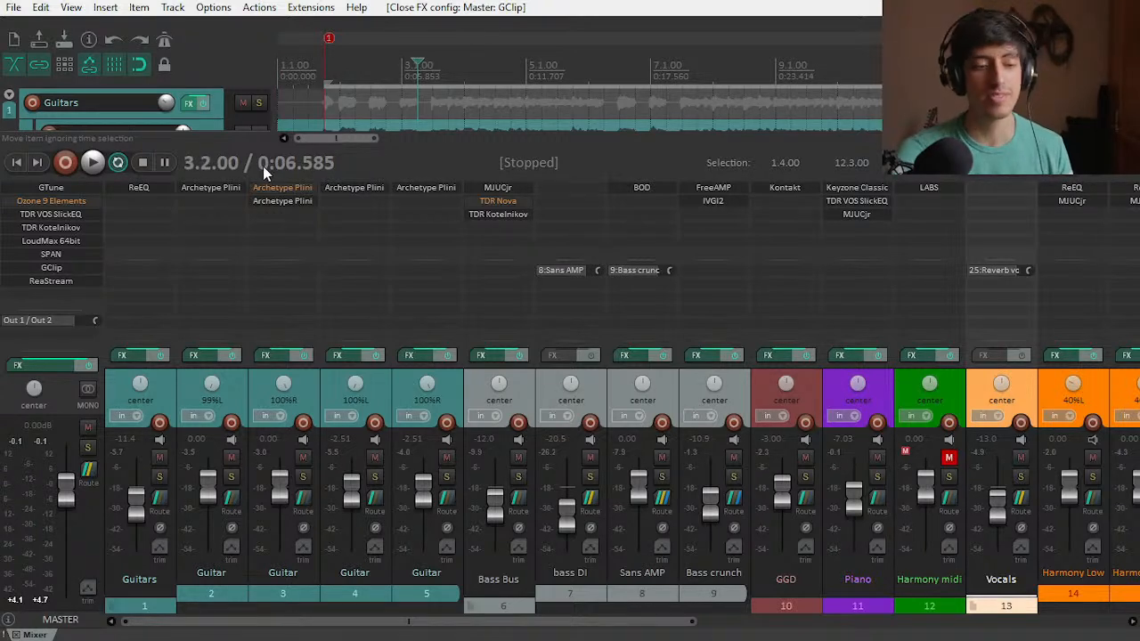
pyautogui.press('space')
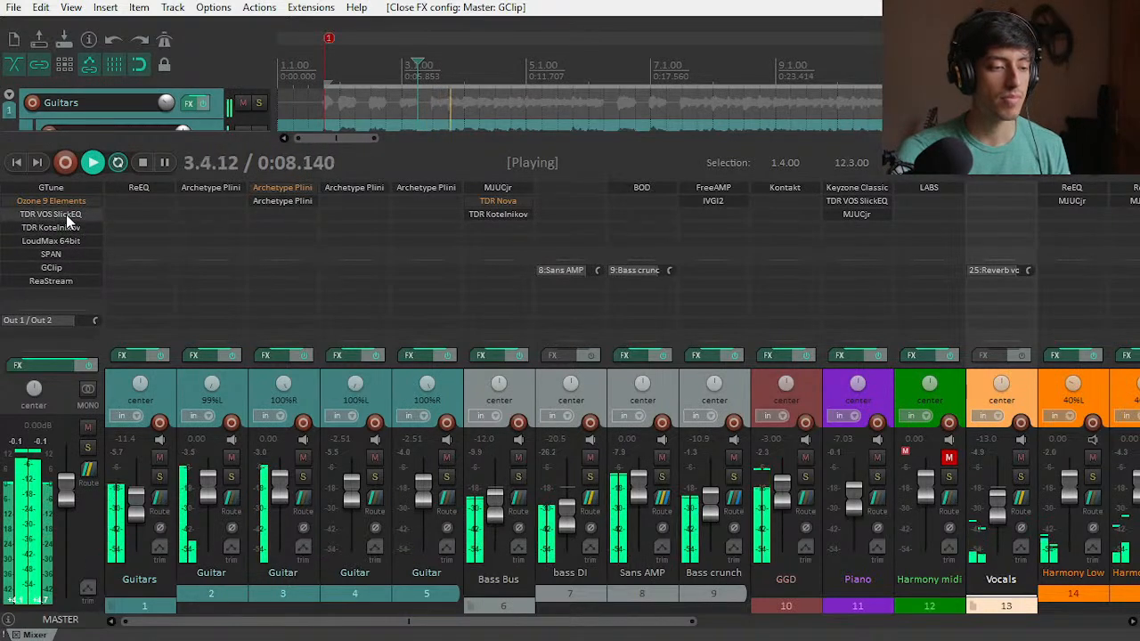
pyautogui.keyDown('shift'); pyautogui.click(67, 215); pyautogui.keyUp('shift')
pyautogui.keyDown('shift'); pyautogui.click(64, 228); pyautogui.keyUp('shift')
pyautogui.keyDown('shift'); pyautogui.click(62, 242); pyautogui.keyUp('shift')
pyautogui.keyDown('shift'); pyautogui.click(66, 201); pyautogui.keyUp('shift')
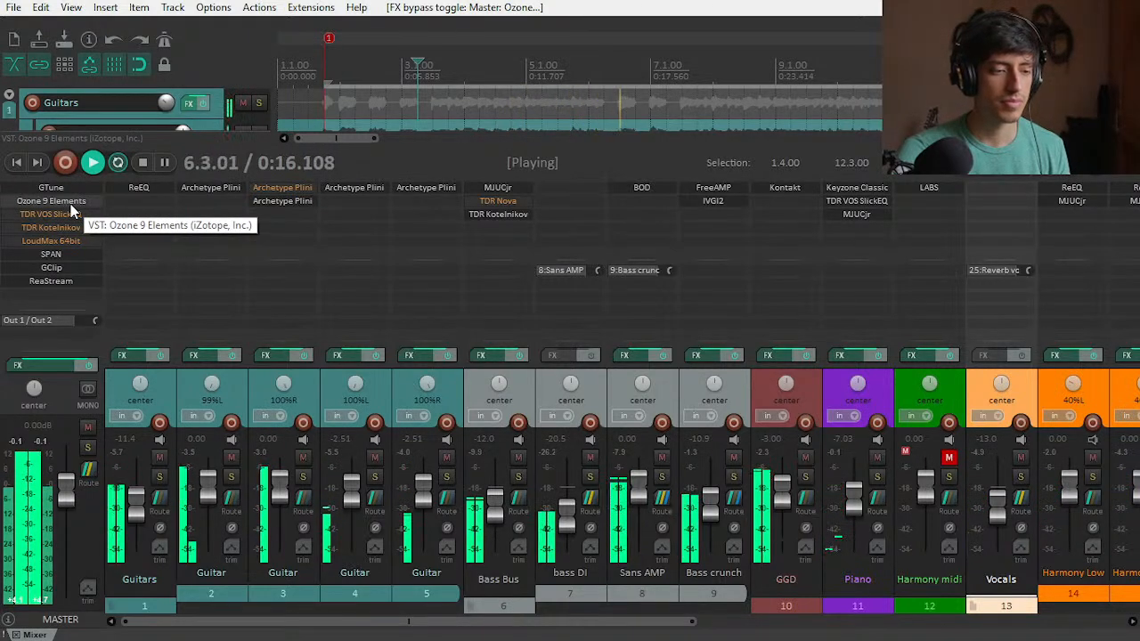
# Step: Bypass Ozone 9 Elements and enable SlickEQ, Kotelnikov and LoudMax on the master during playback to hear the free chain
pyautogui.keyDown('shift'); pyautogui.click(70, 203); pyautogui.keyUp('shift')
pyautogui.keyDown('shift'); pyautogui.click(67, 214); pyautogui.keyUp('shift')
pyautogui.keyDown('shift'); pyautogui.click(64, 222); pyautogui.keyUp('shift')
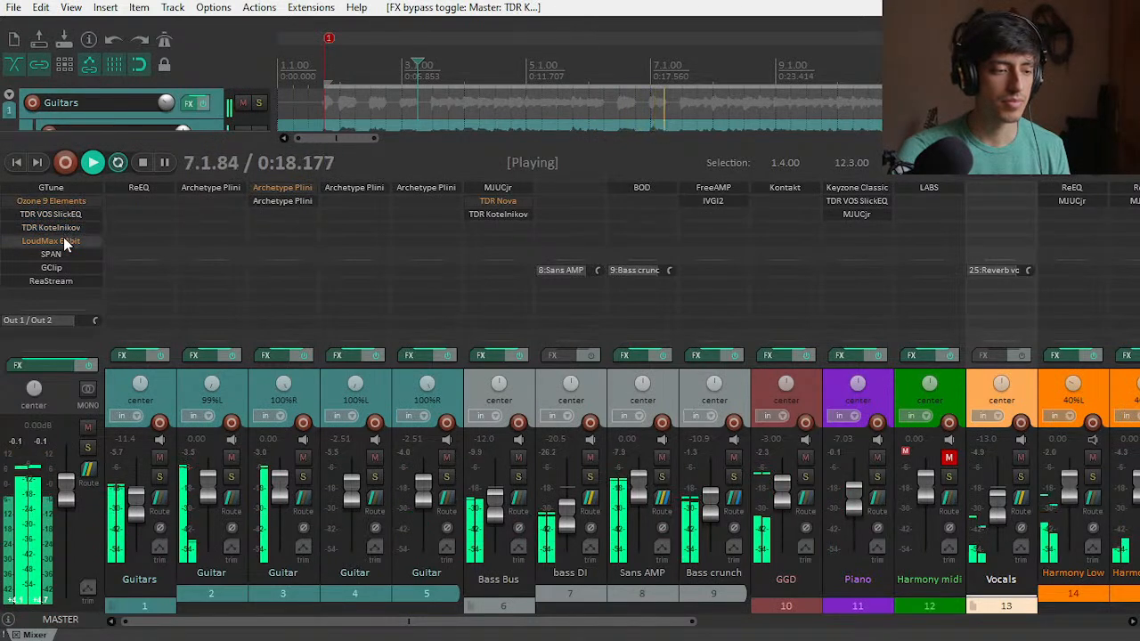
pyautogui.keyDown('shift'); pyautogui.click(63, 239); pyautogui.keyUp('shift')
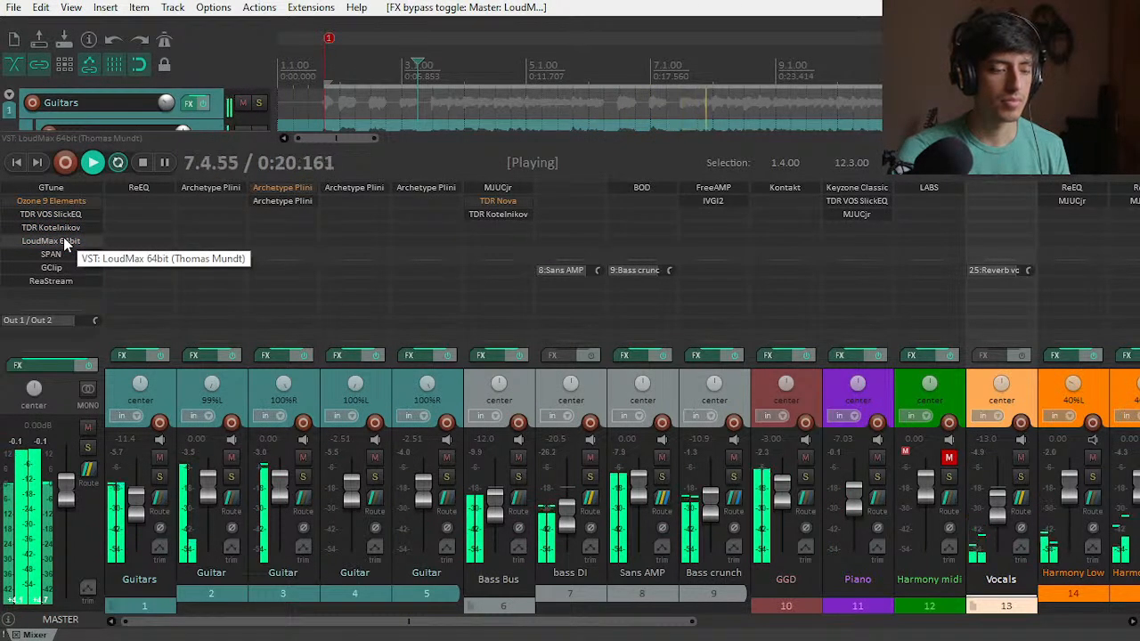
# Step: Bypass LoudMax, Kotelnikov and SlickEQ, re-enable Ozone 9 Elements on the master to compare, and stop playback
pyautogui.keyDown('shift'); pyautogui.click(63, 238); pyautogui.keyUp('shift')
pyautogui.keyDown('shift'); pyautogui.click(65, 227); pyautogui.keyUp('shift')
pyautogui.keyDown('shift'); pyautogui.click(65, 214); pyautogui.keyUp('shift')
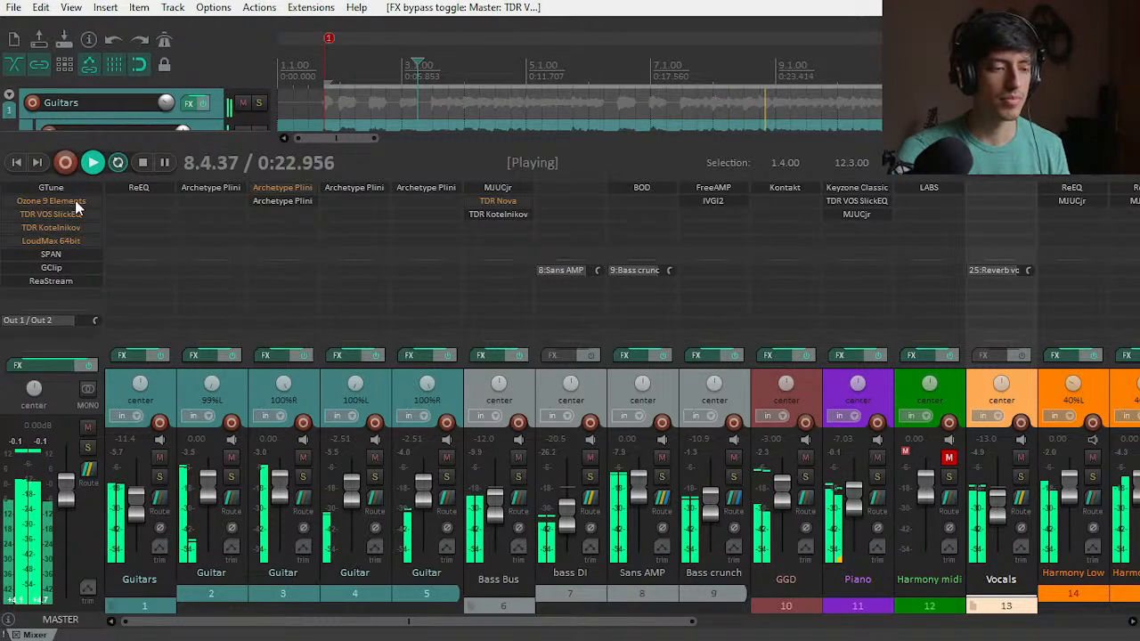
pyautogui.click(67, 202)
pyautogui.click(60, 206)
pyautogui.keyDown('shift'); pyautogui.click(61, 203); pyautogui.keyUp('shift')
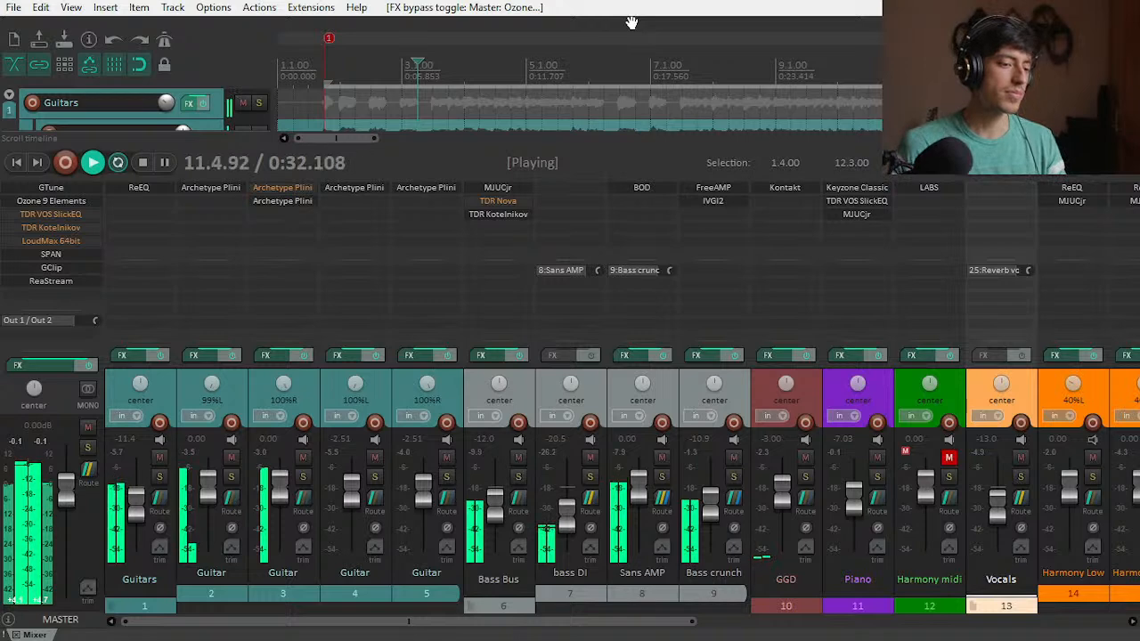
pyautogui.press('space')
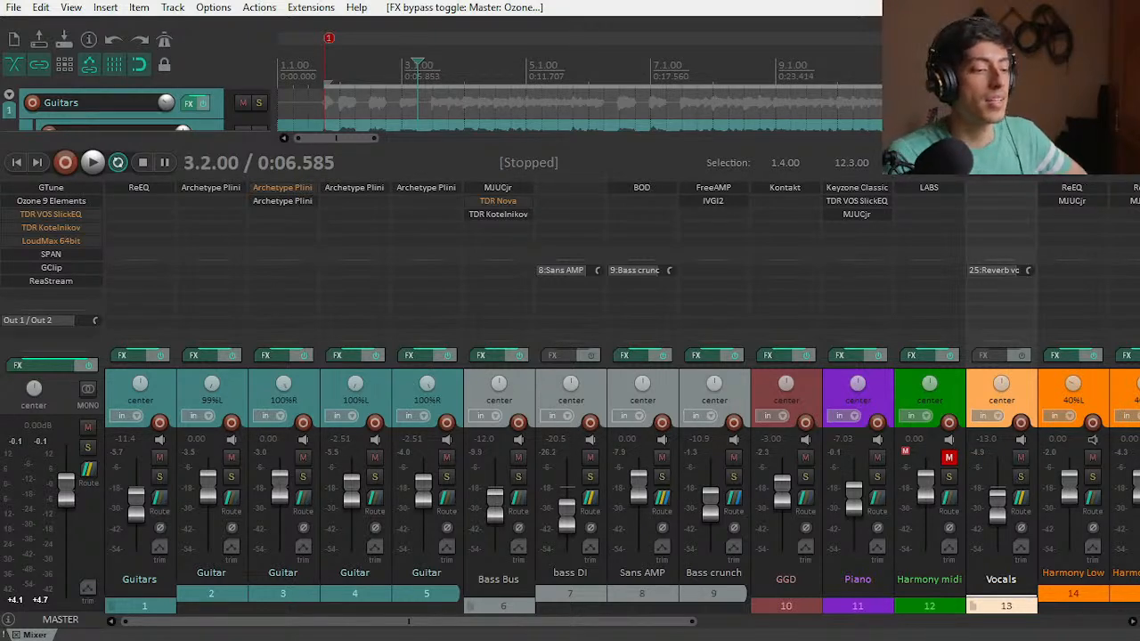
# Step: Review the Equalizer and Maximizer settings in the master's Ozone 9 Elements, then close its window
pyautogui.click(76, 205)
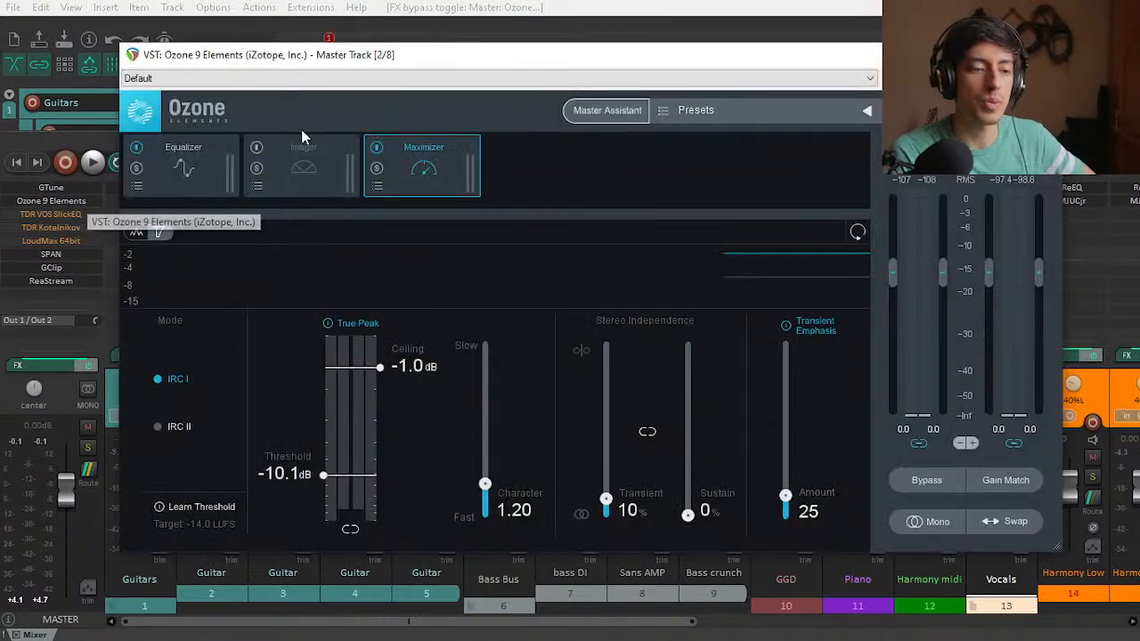
pyautogui.click(189, 172)
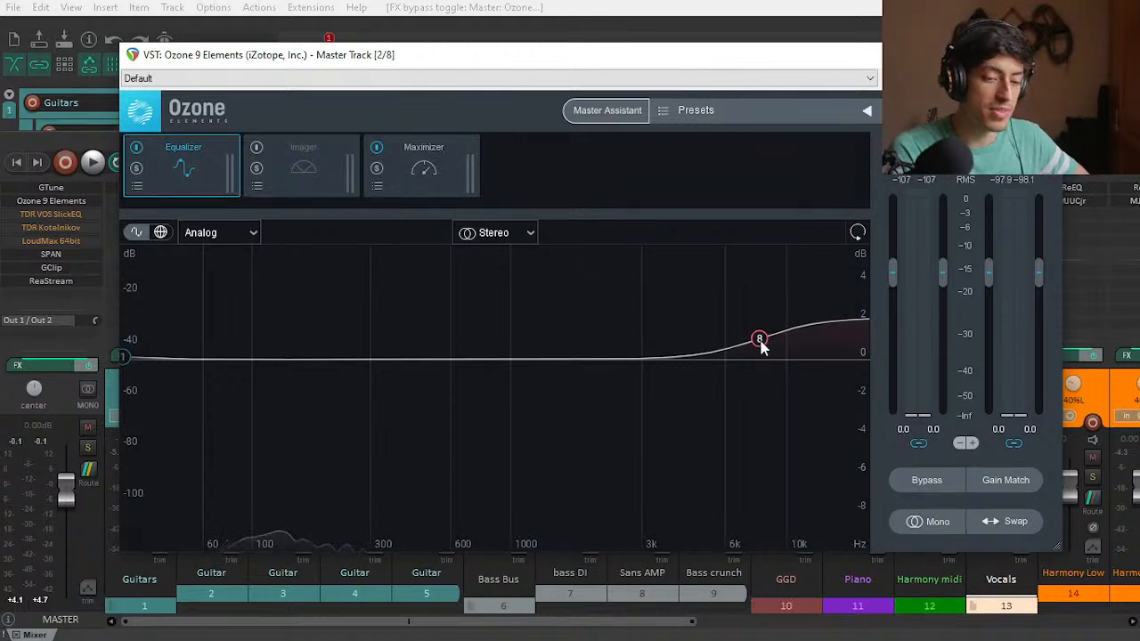
pyautogui.click(405, 172)
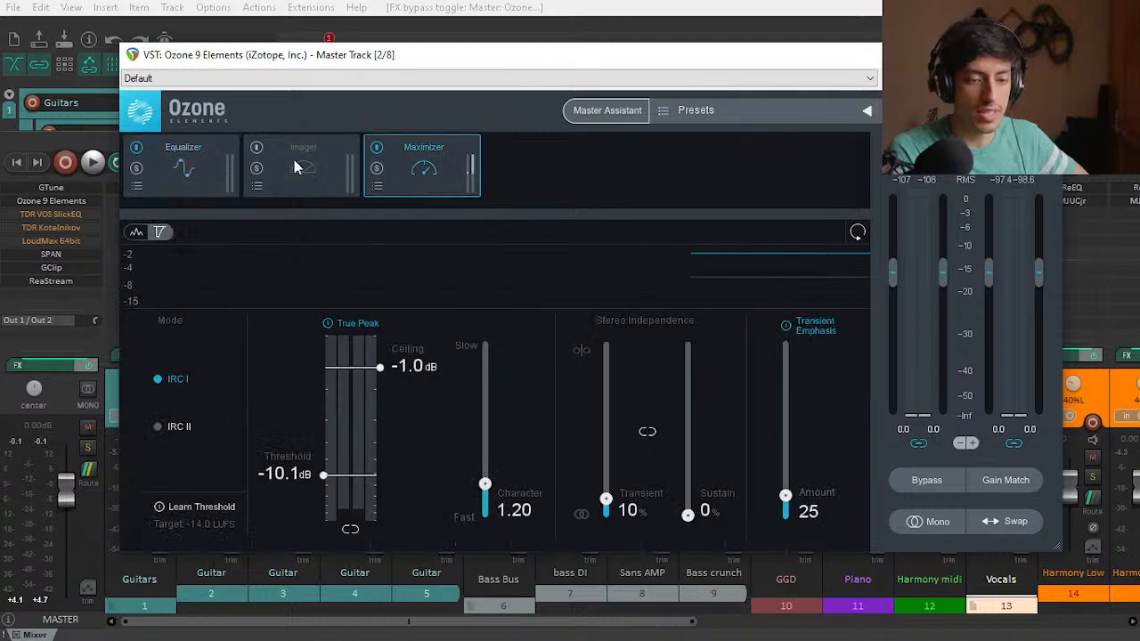
pyautogui.click(295, 163)
pyautogui.click(391, 180)
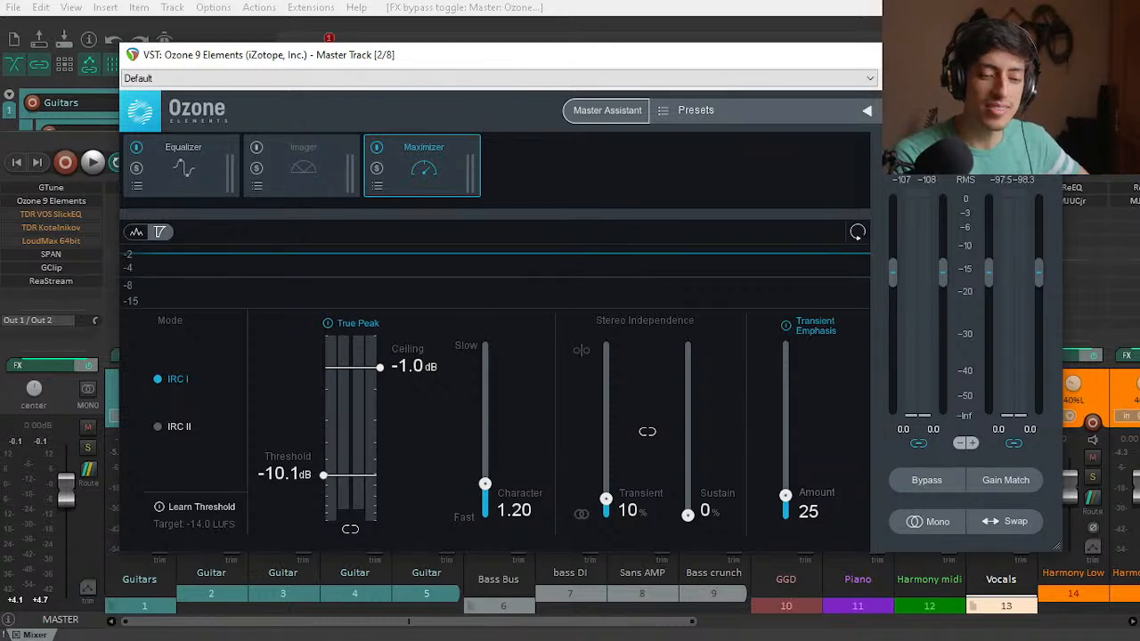
pyautogui.press('Escape')
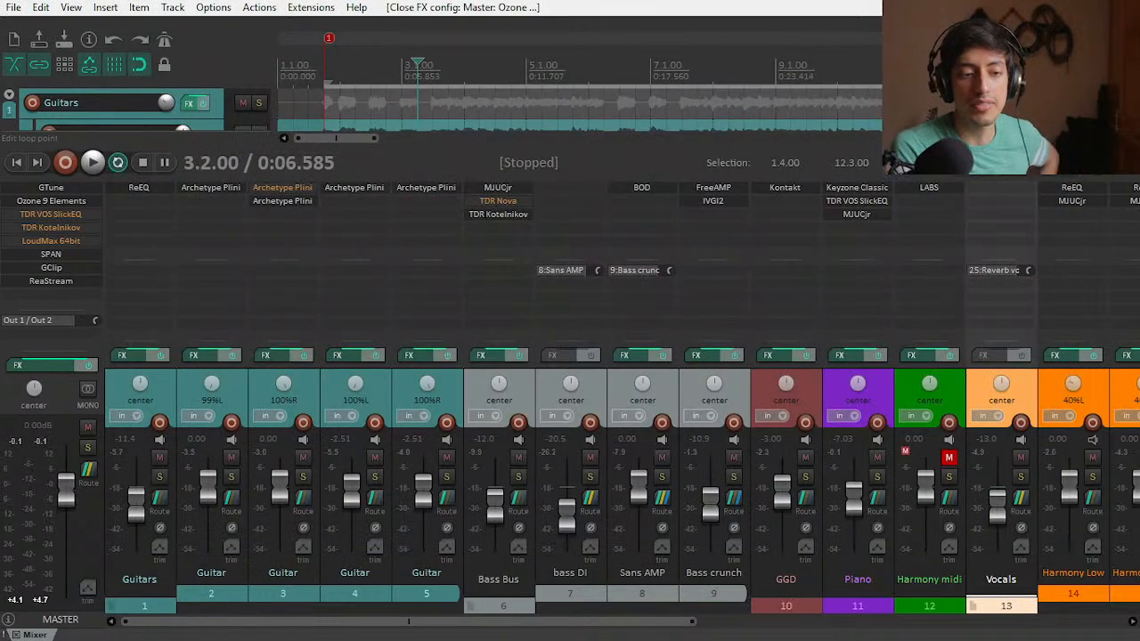